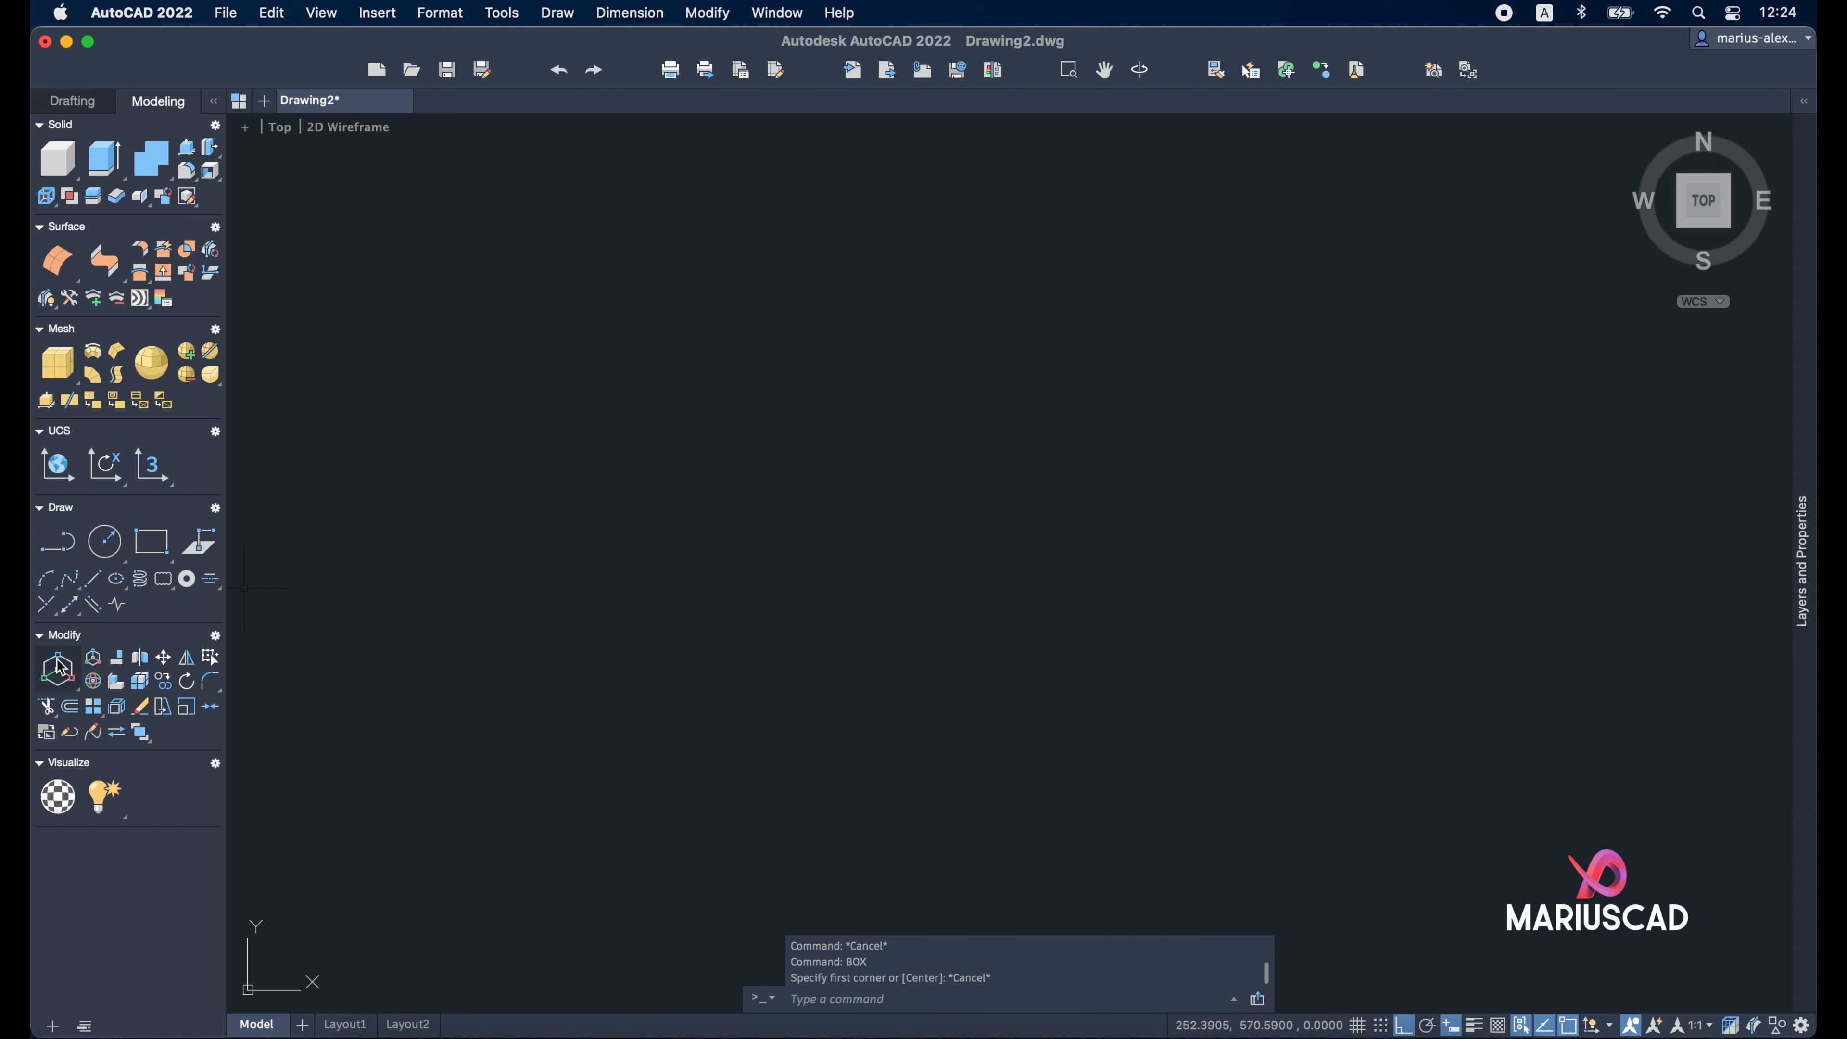
click(715, 21)
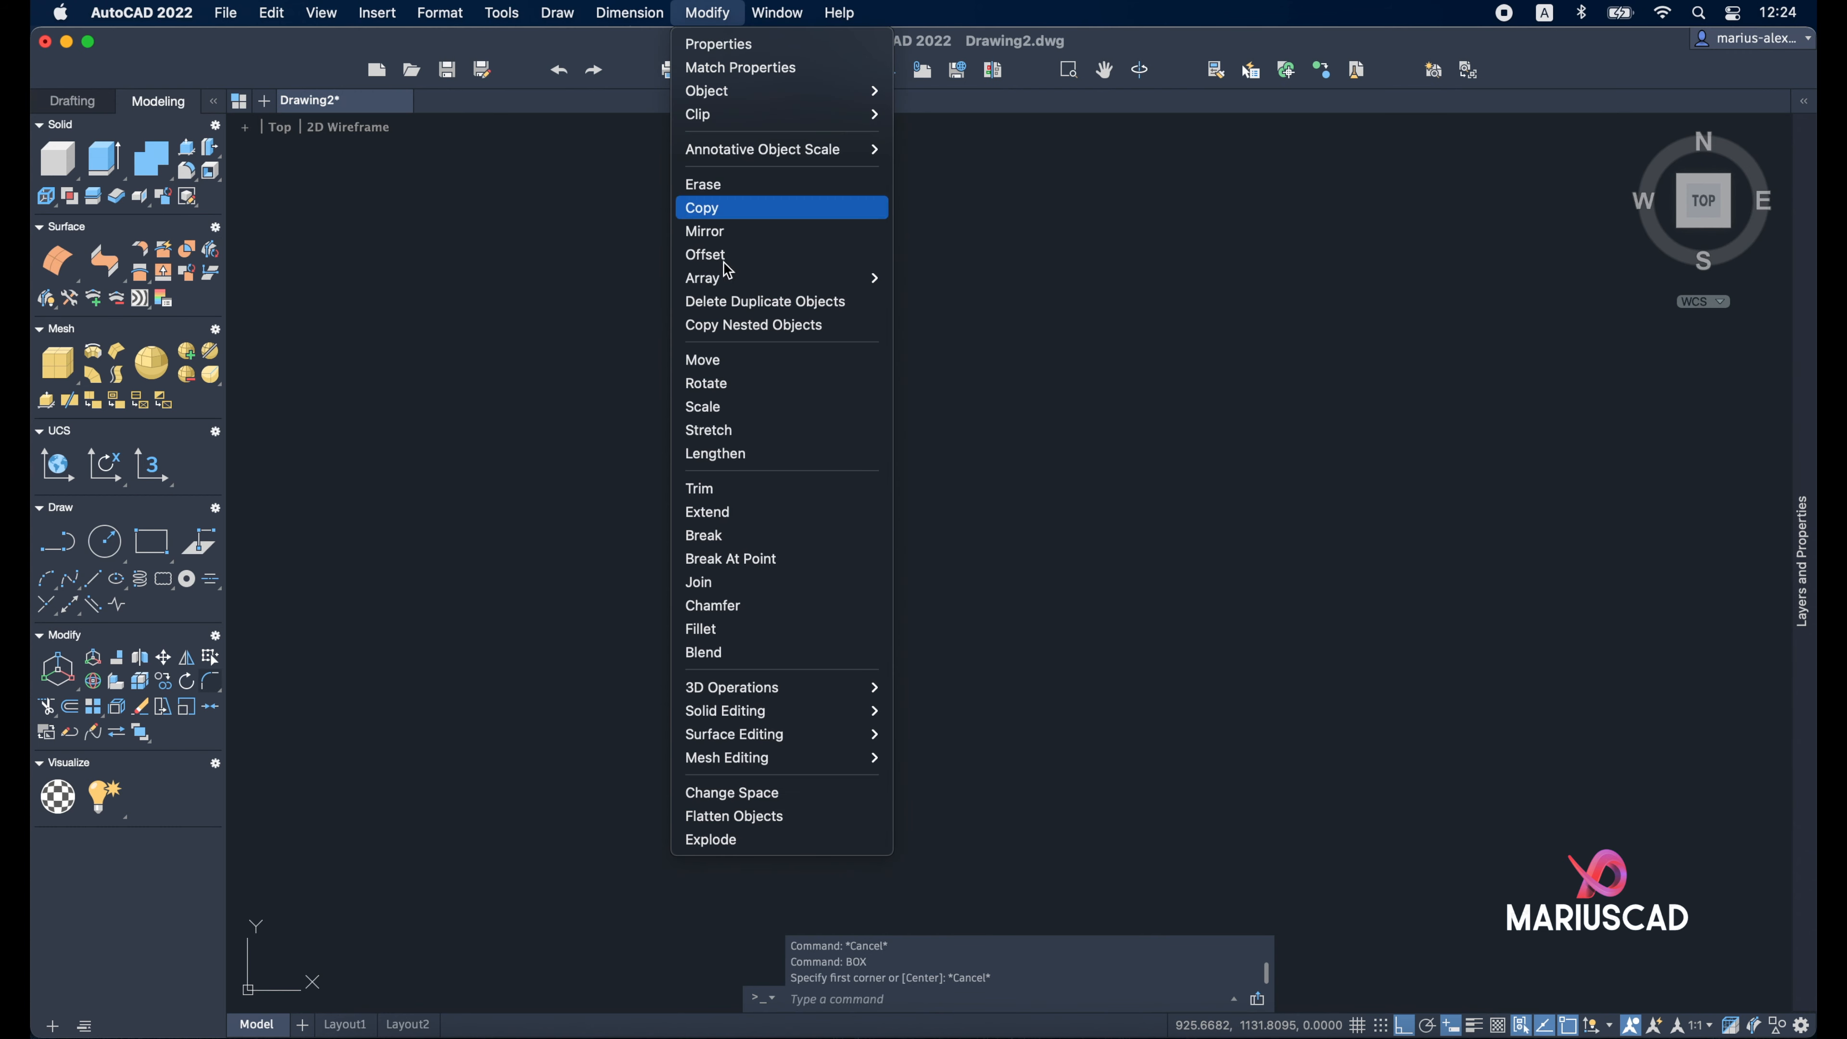
mouse_move(788, 687)
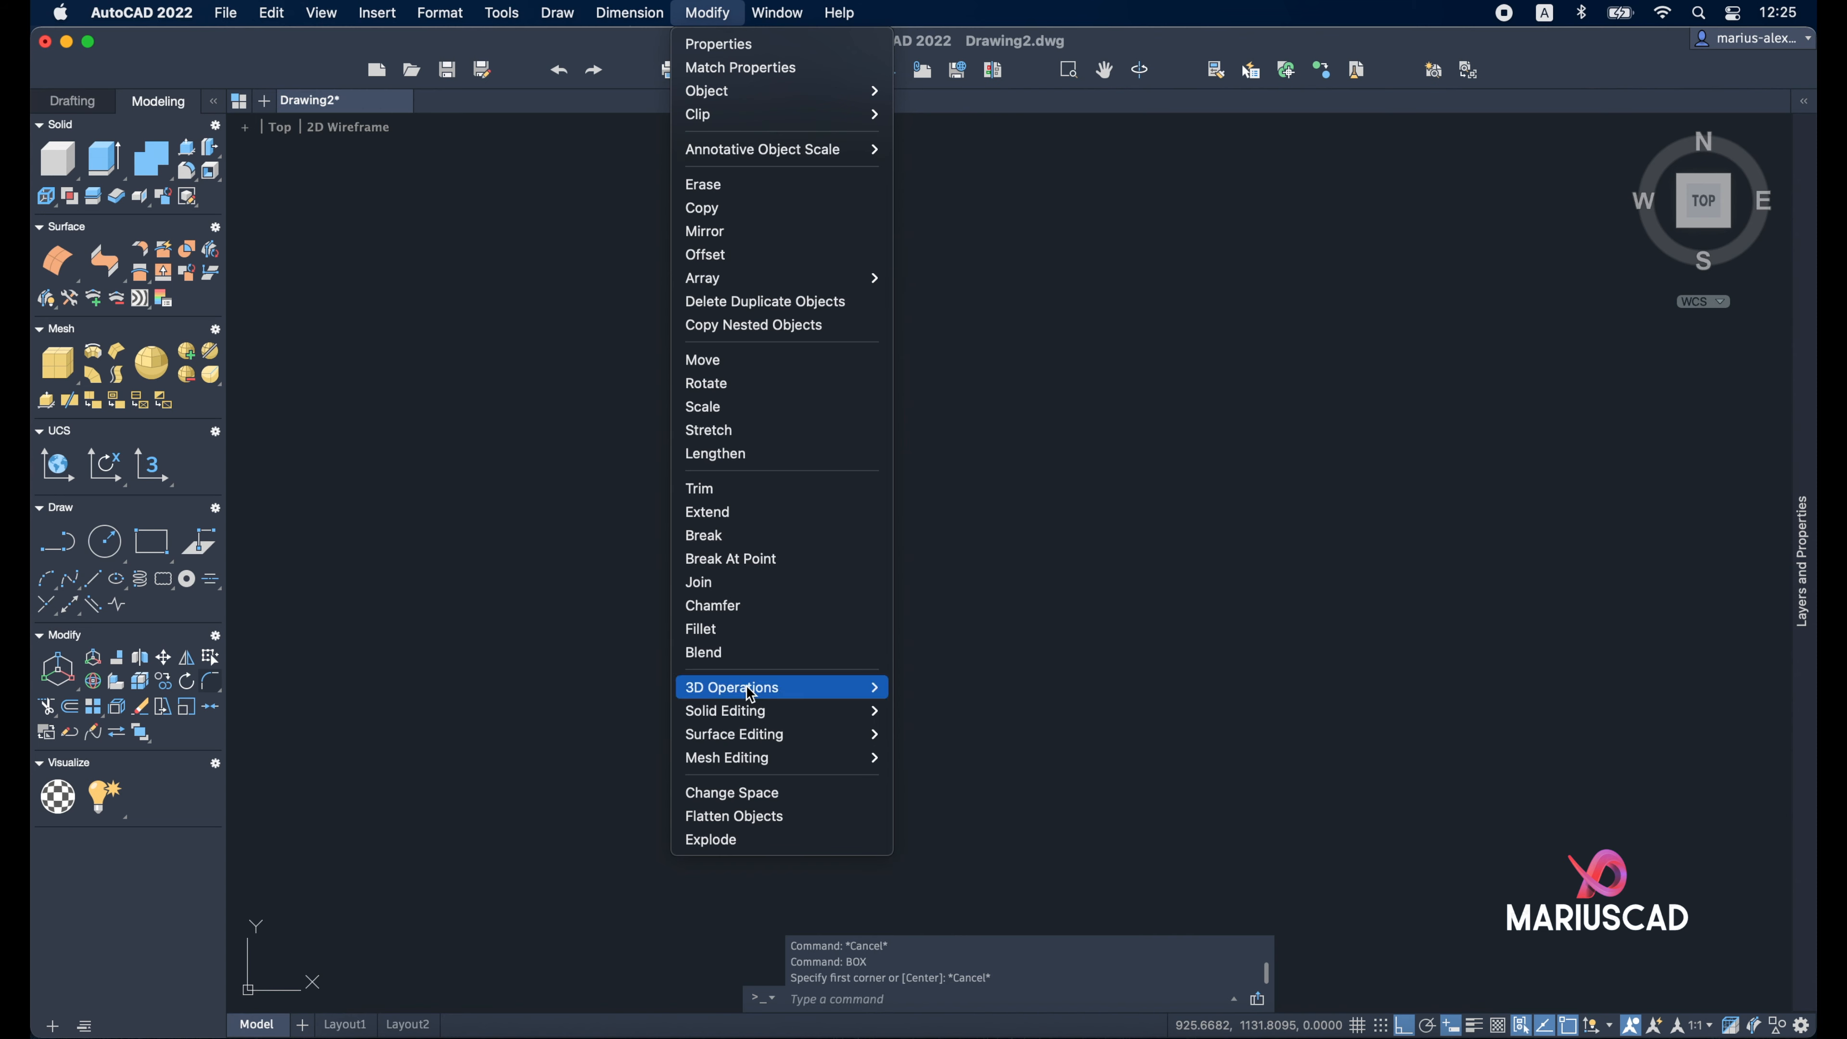
mouse_move(747, 716)
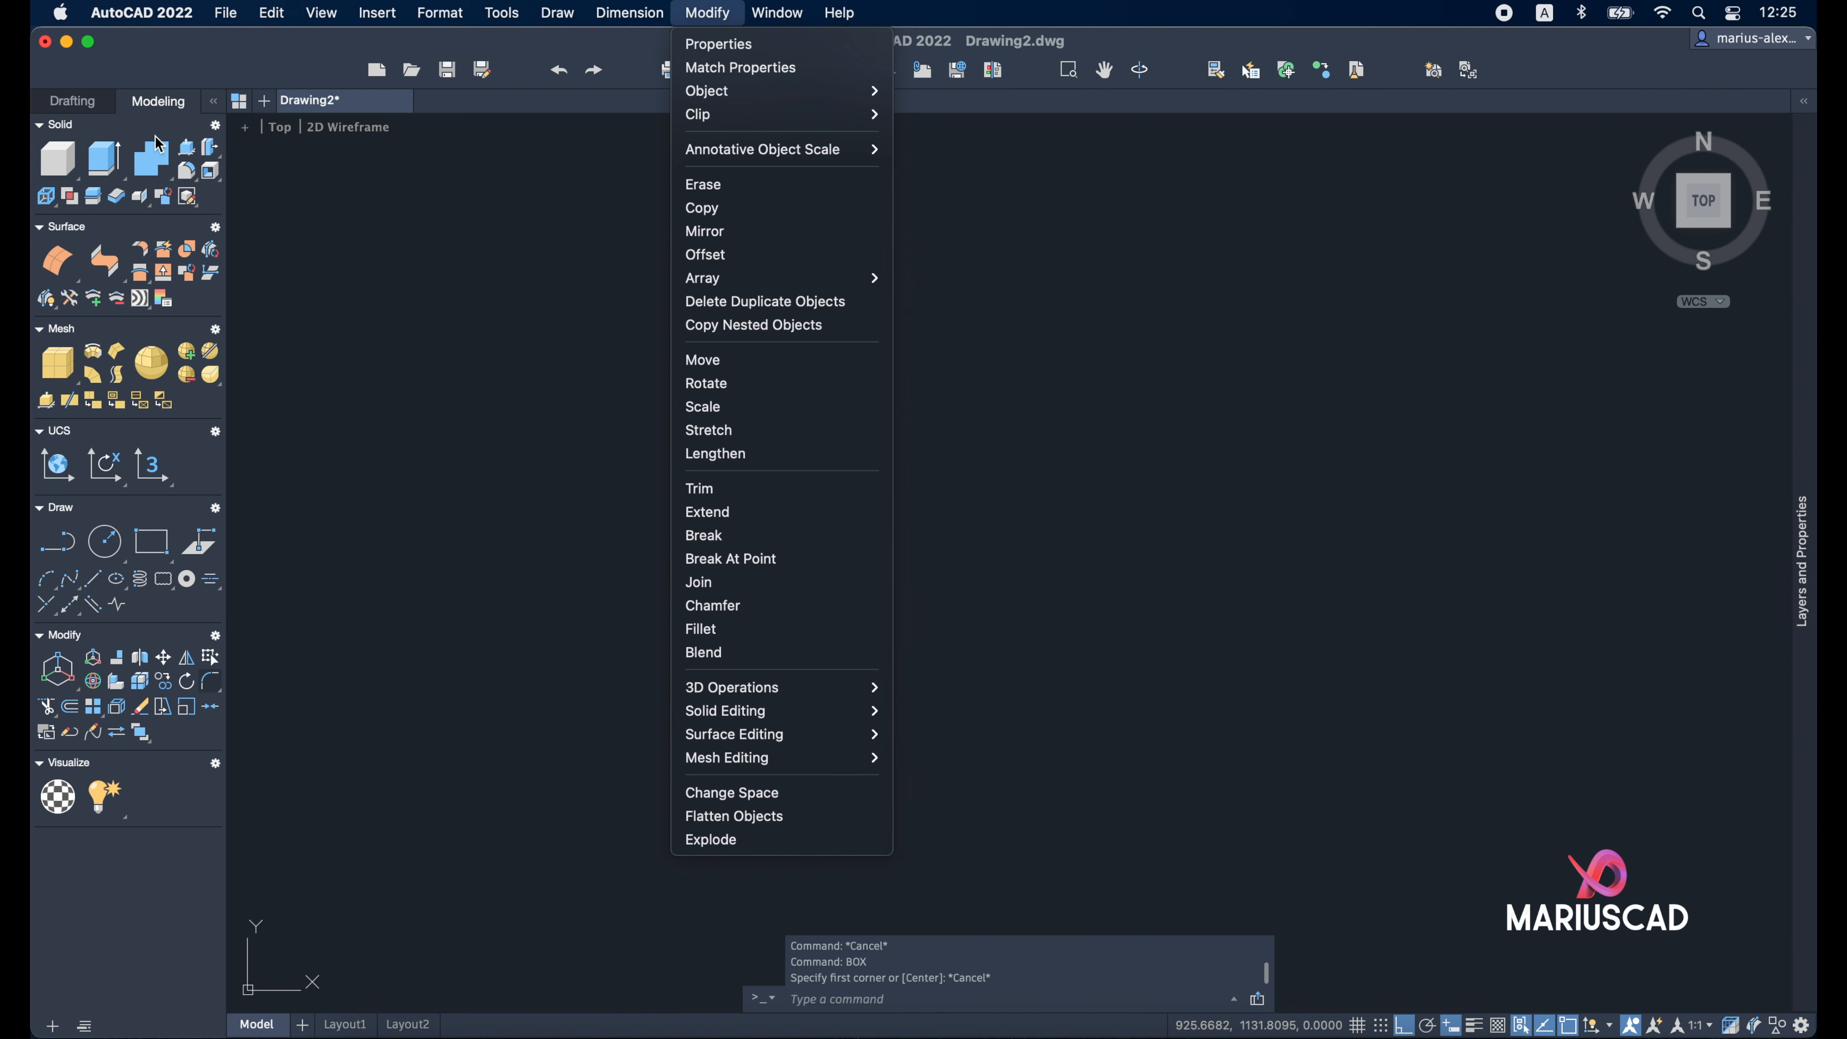
mouse_move(646, 28)
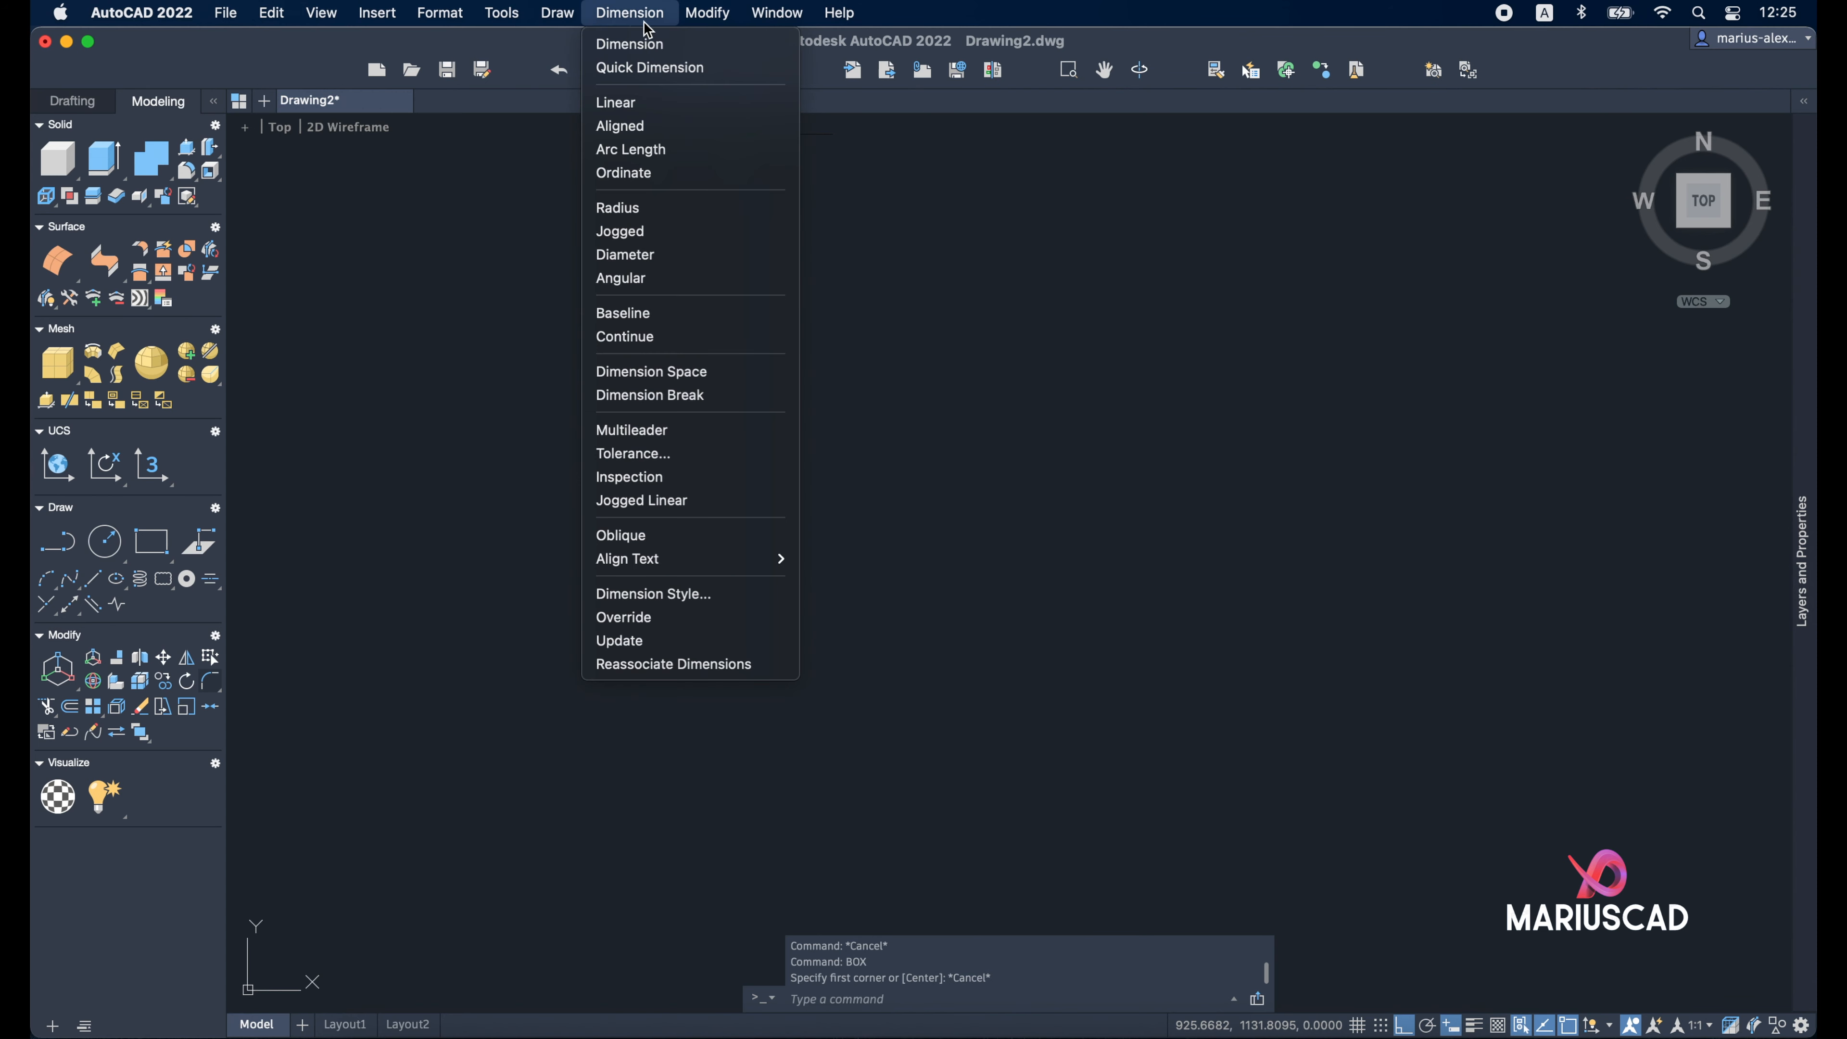
click(478, 57)
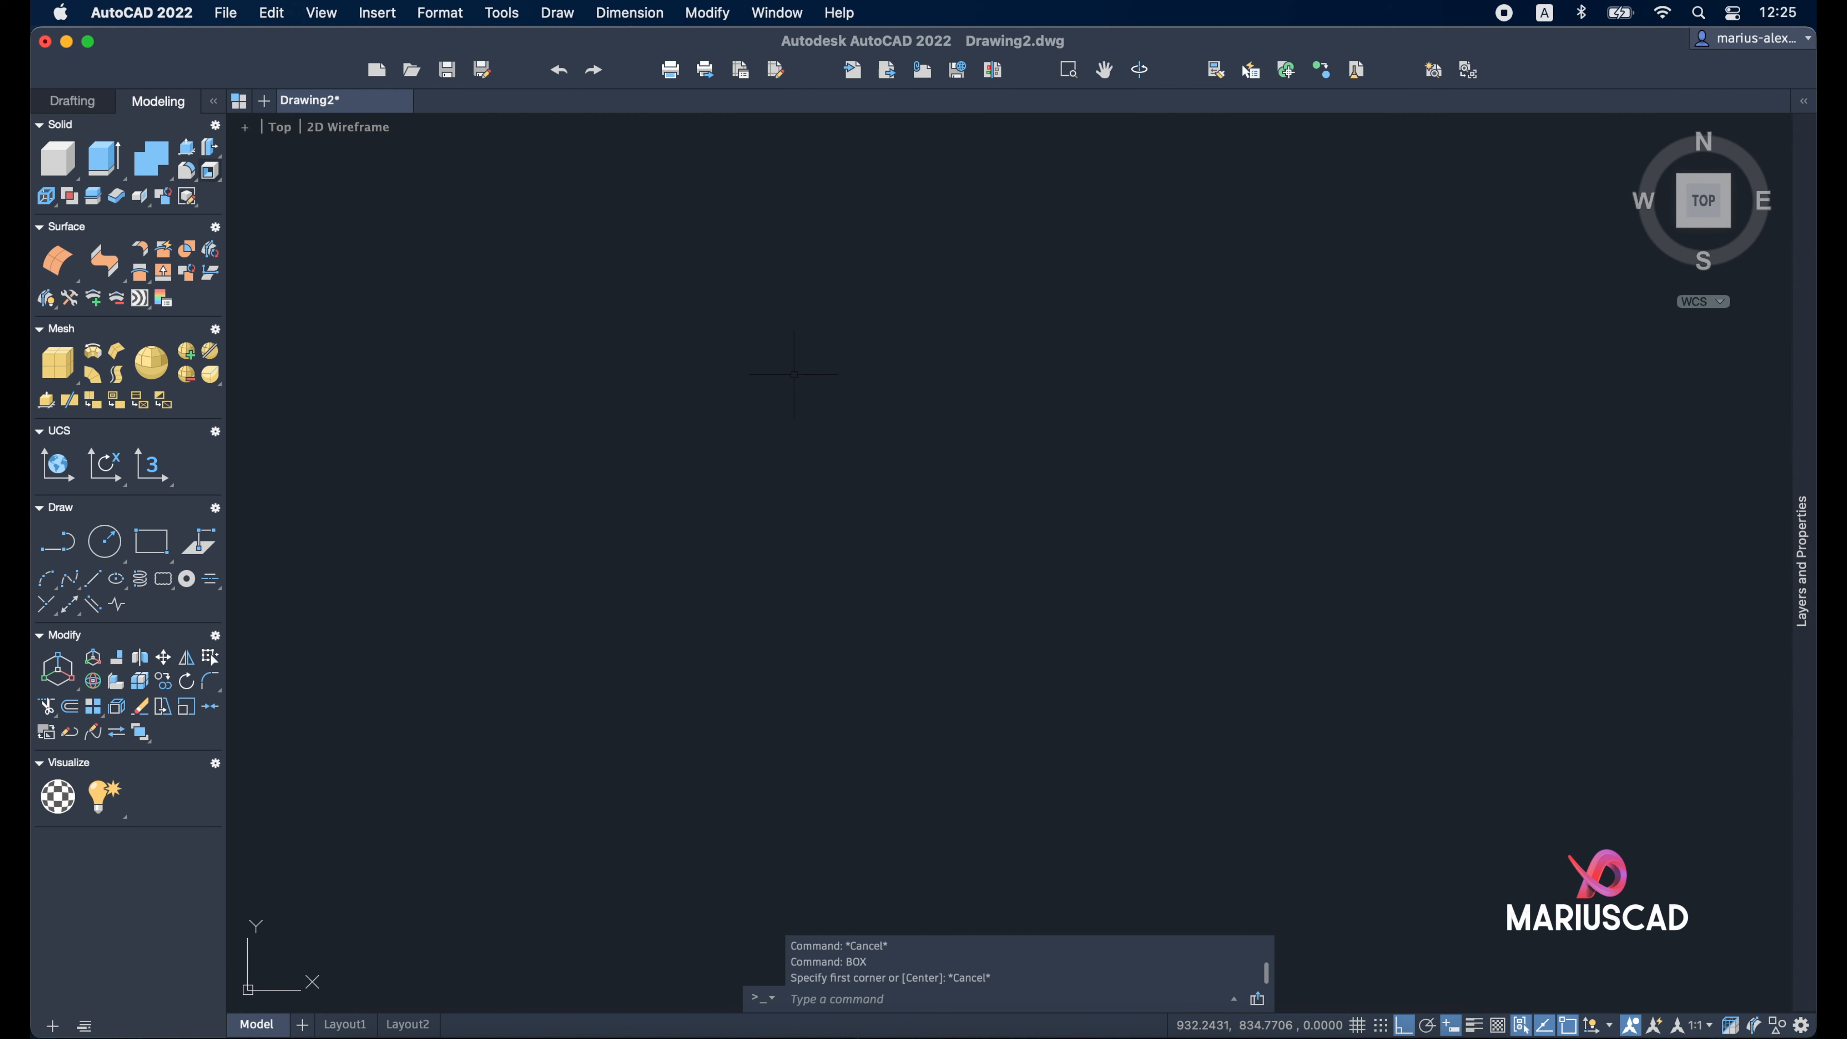
text(ox)
key(Return)
click(788, 356)
key(Escape)
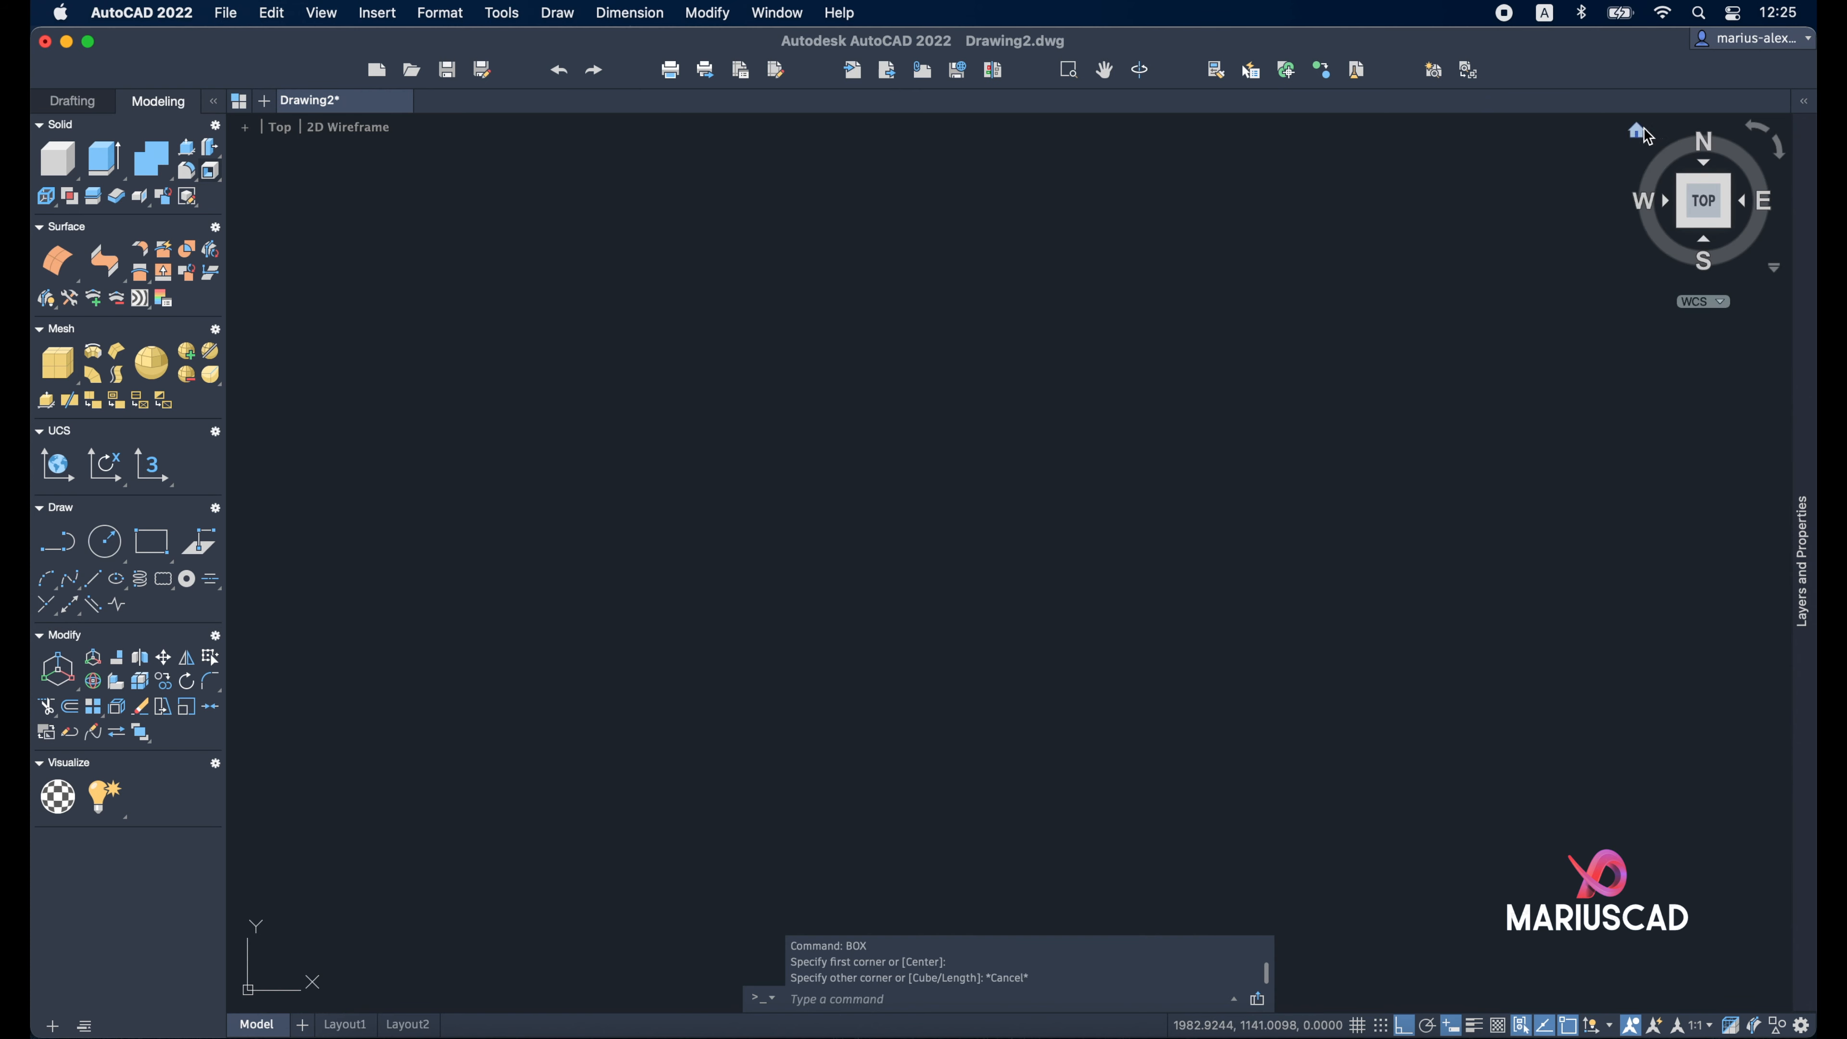
Switch to the SW Isometric view and draw a box around the origin, about 6 by 4 units and about 4 units high
click(1638, 132)
text(bo)
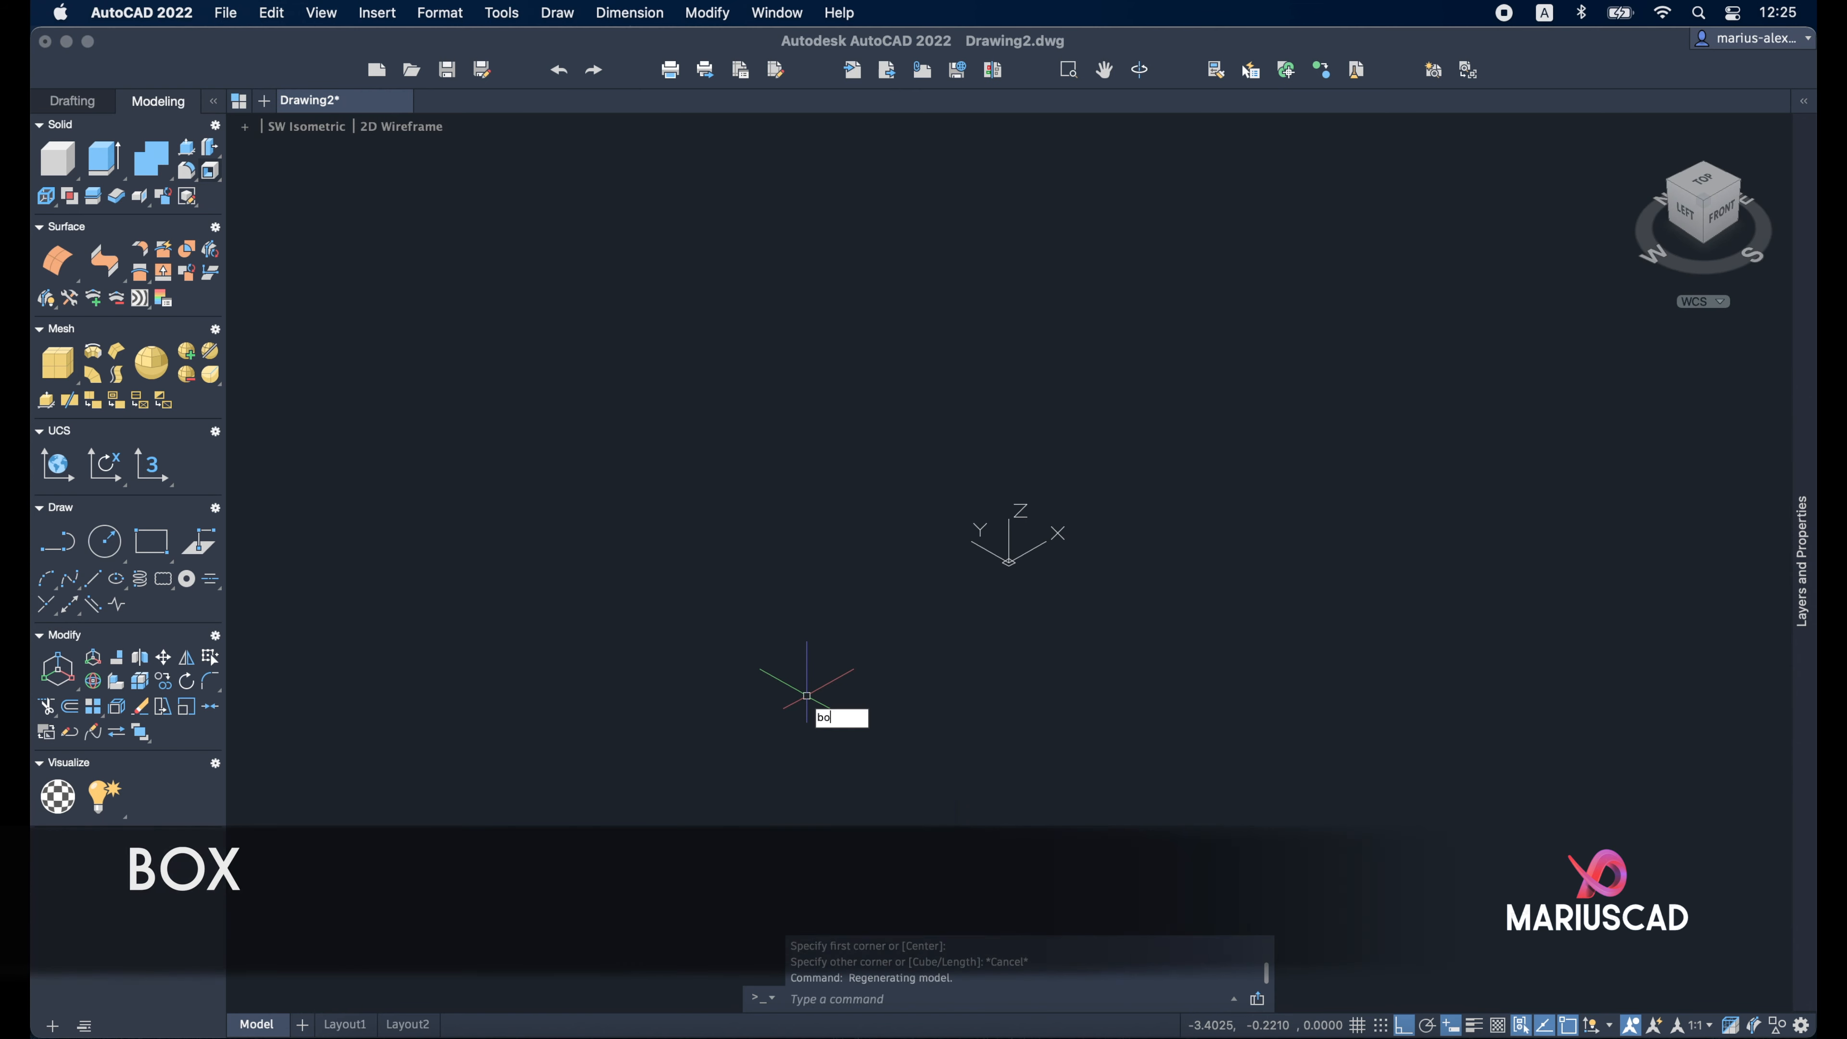
text(x)
key(Return)
click(815, 824)
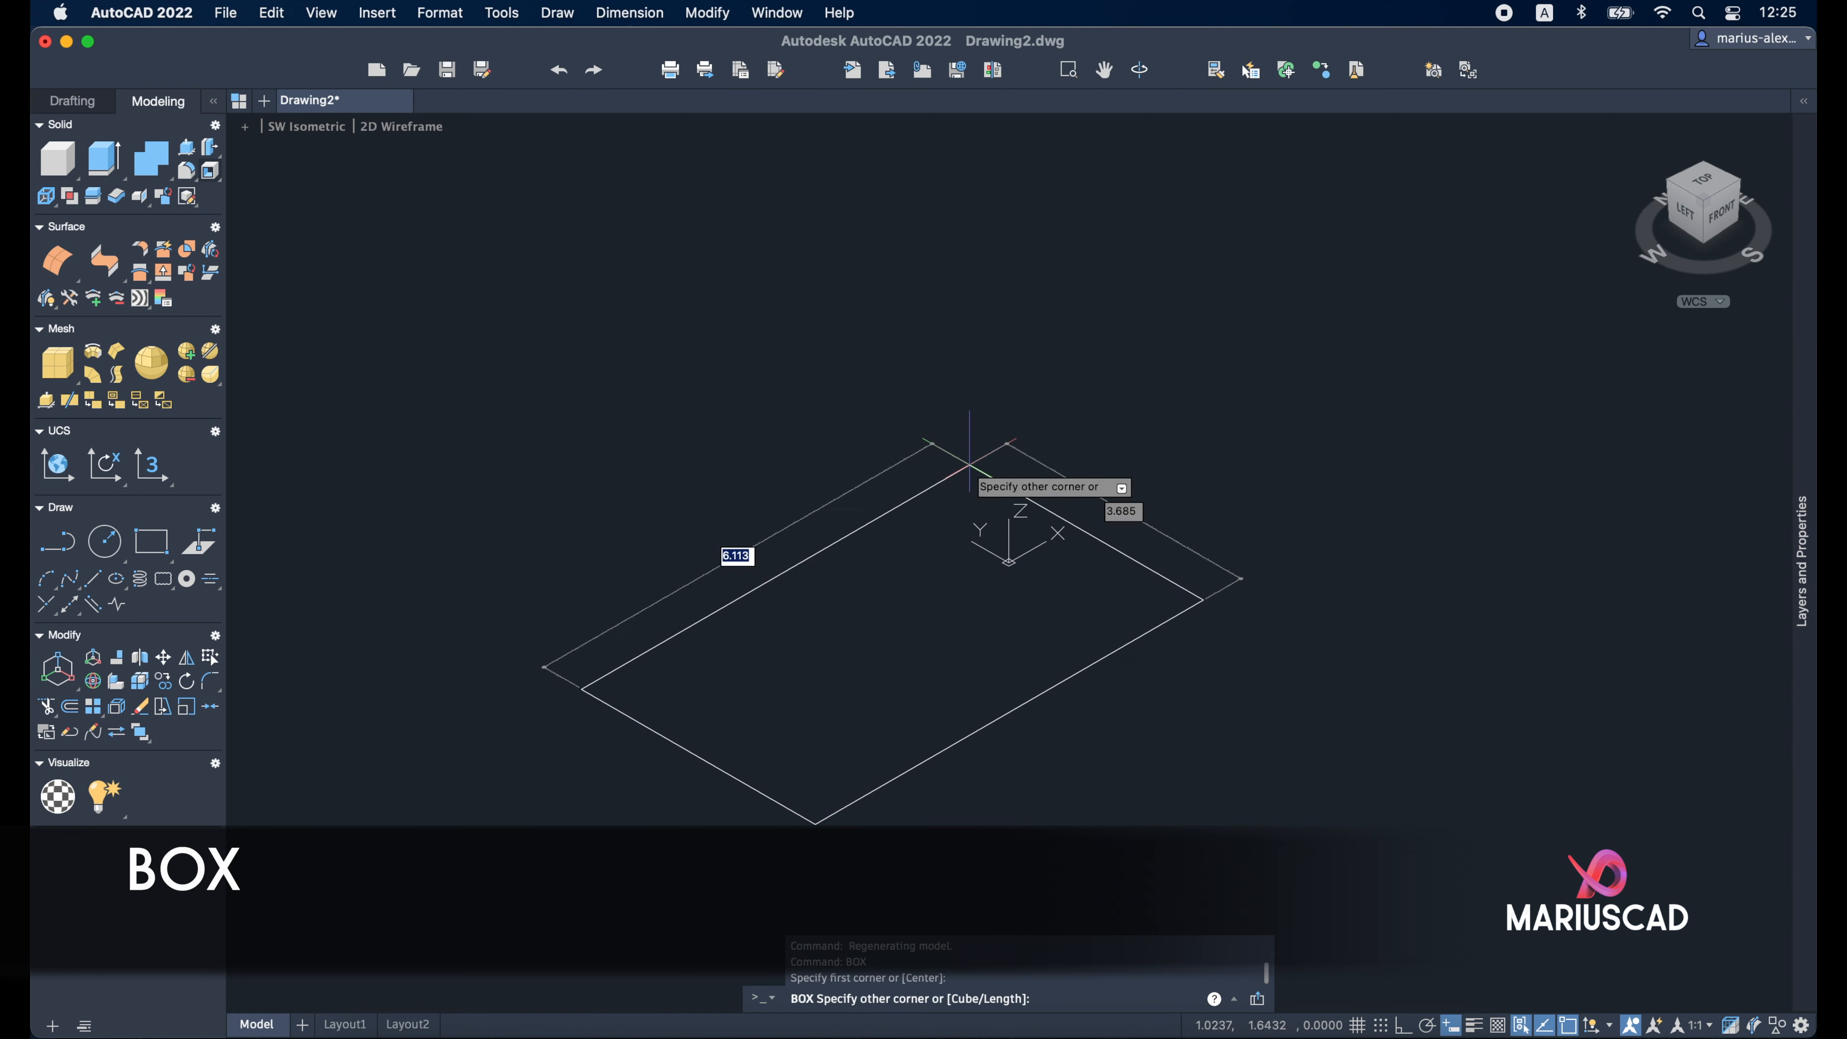
click(955, 448)
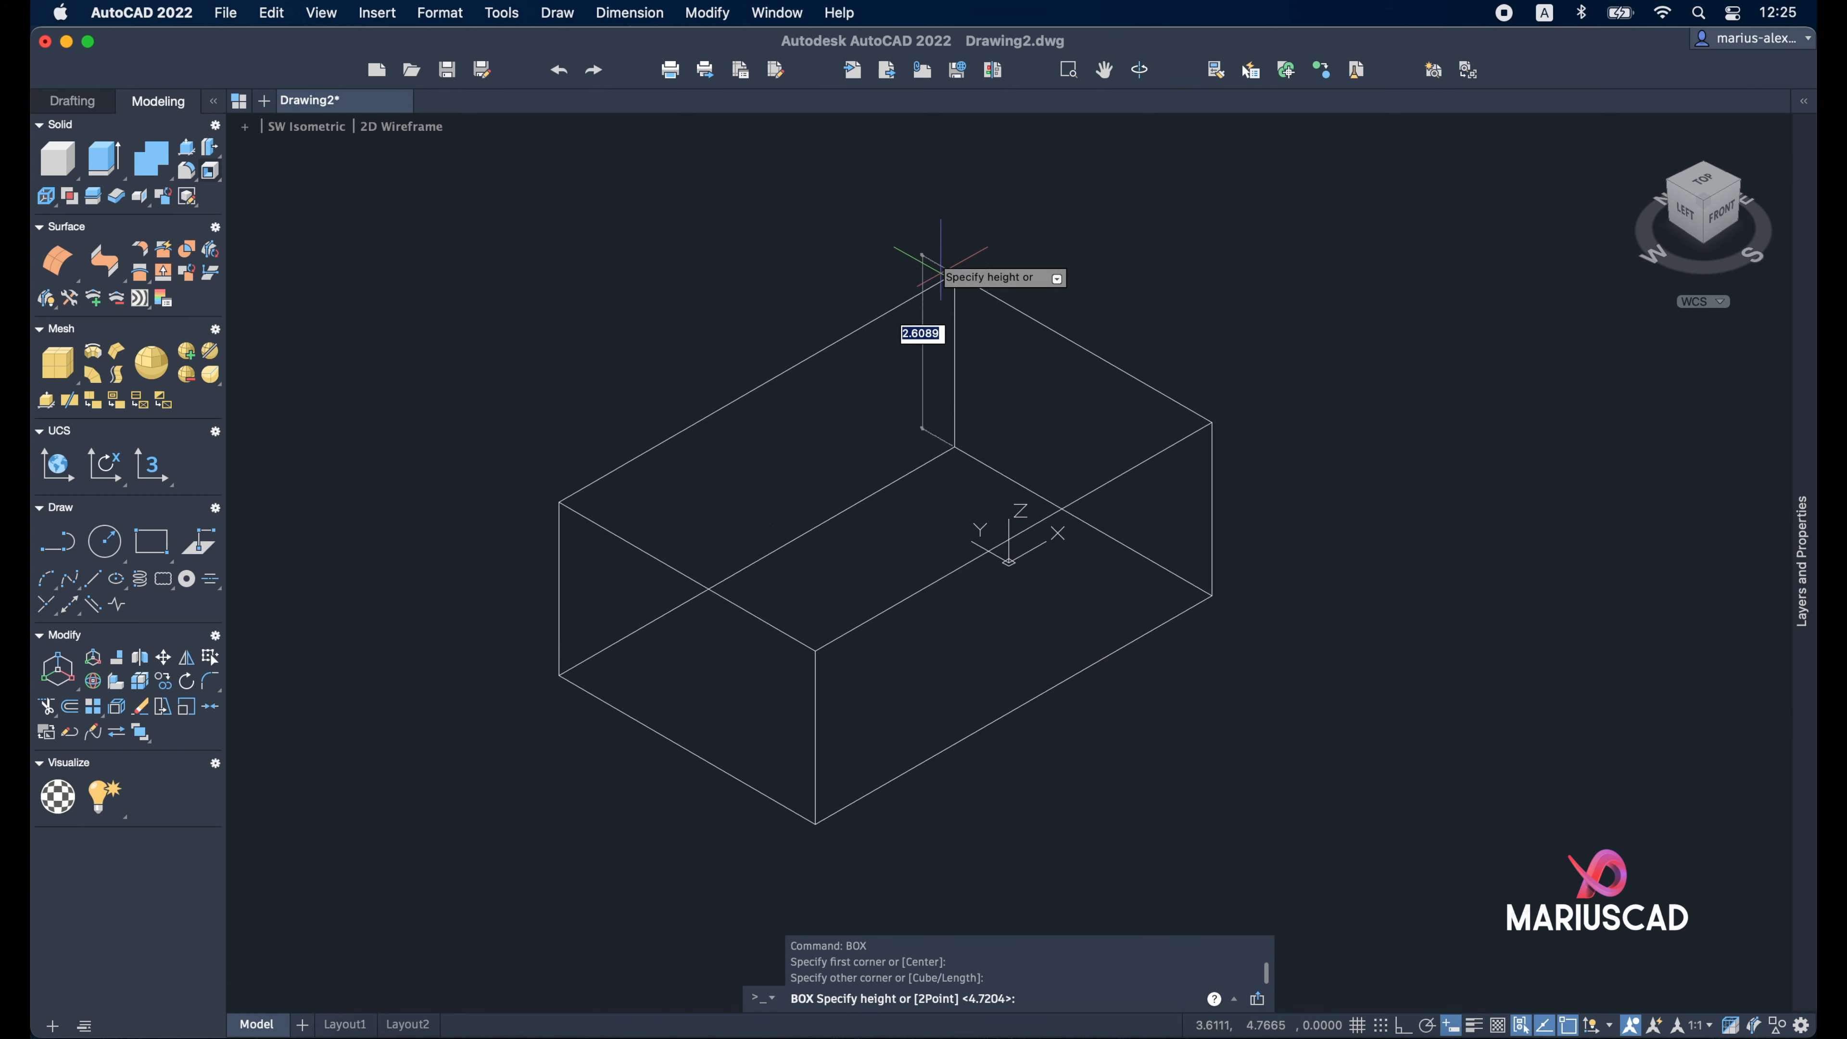
click(930, 177)
Change the visual style to Shaded with edges and view the box from a lower angle
mouse_move(921, 630)
shift+middle_down()
mouse_move(944, 630)
mouse_move(919, 619)
mouse_move(923, 633)
shift+middle_up()
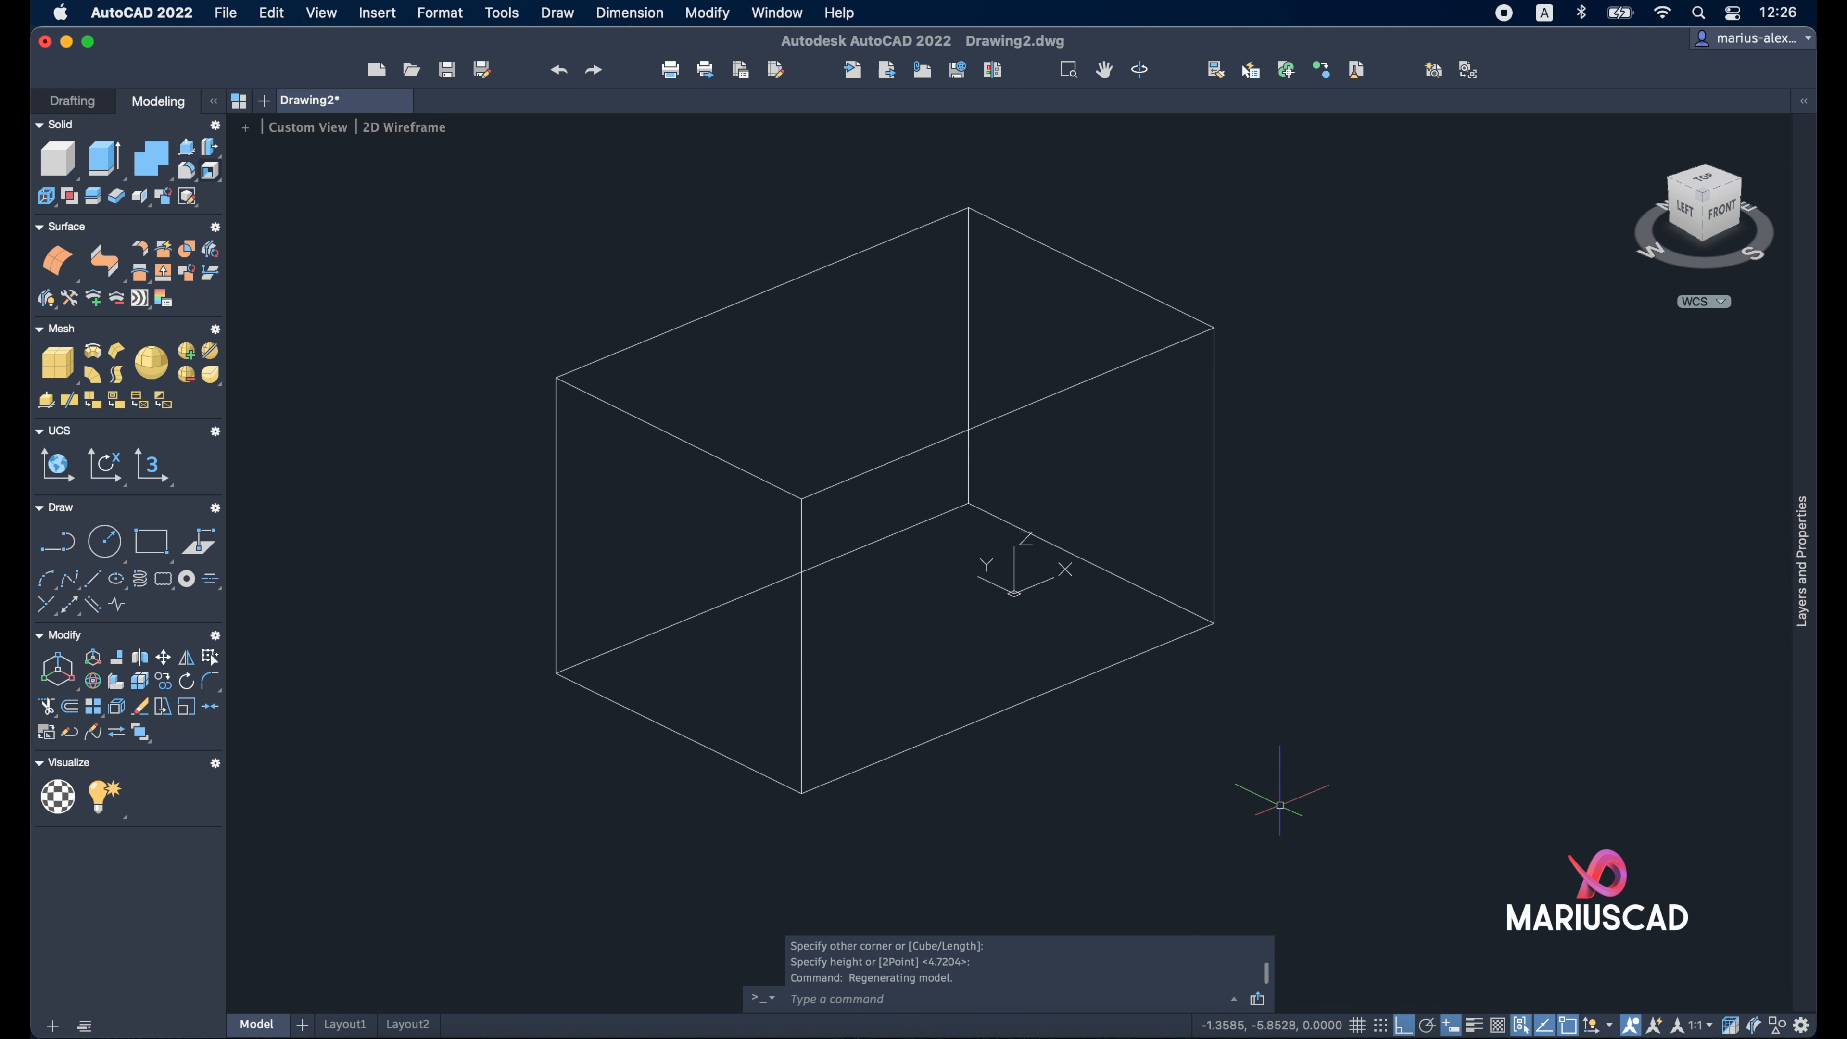
click(422, 129)
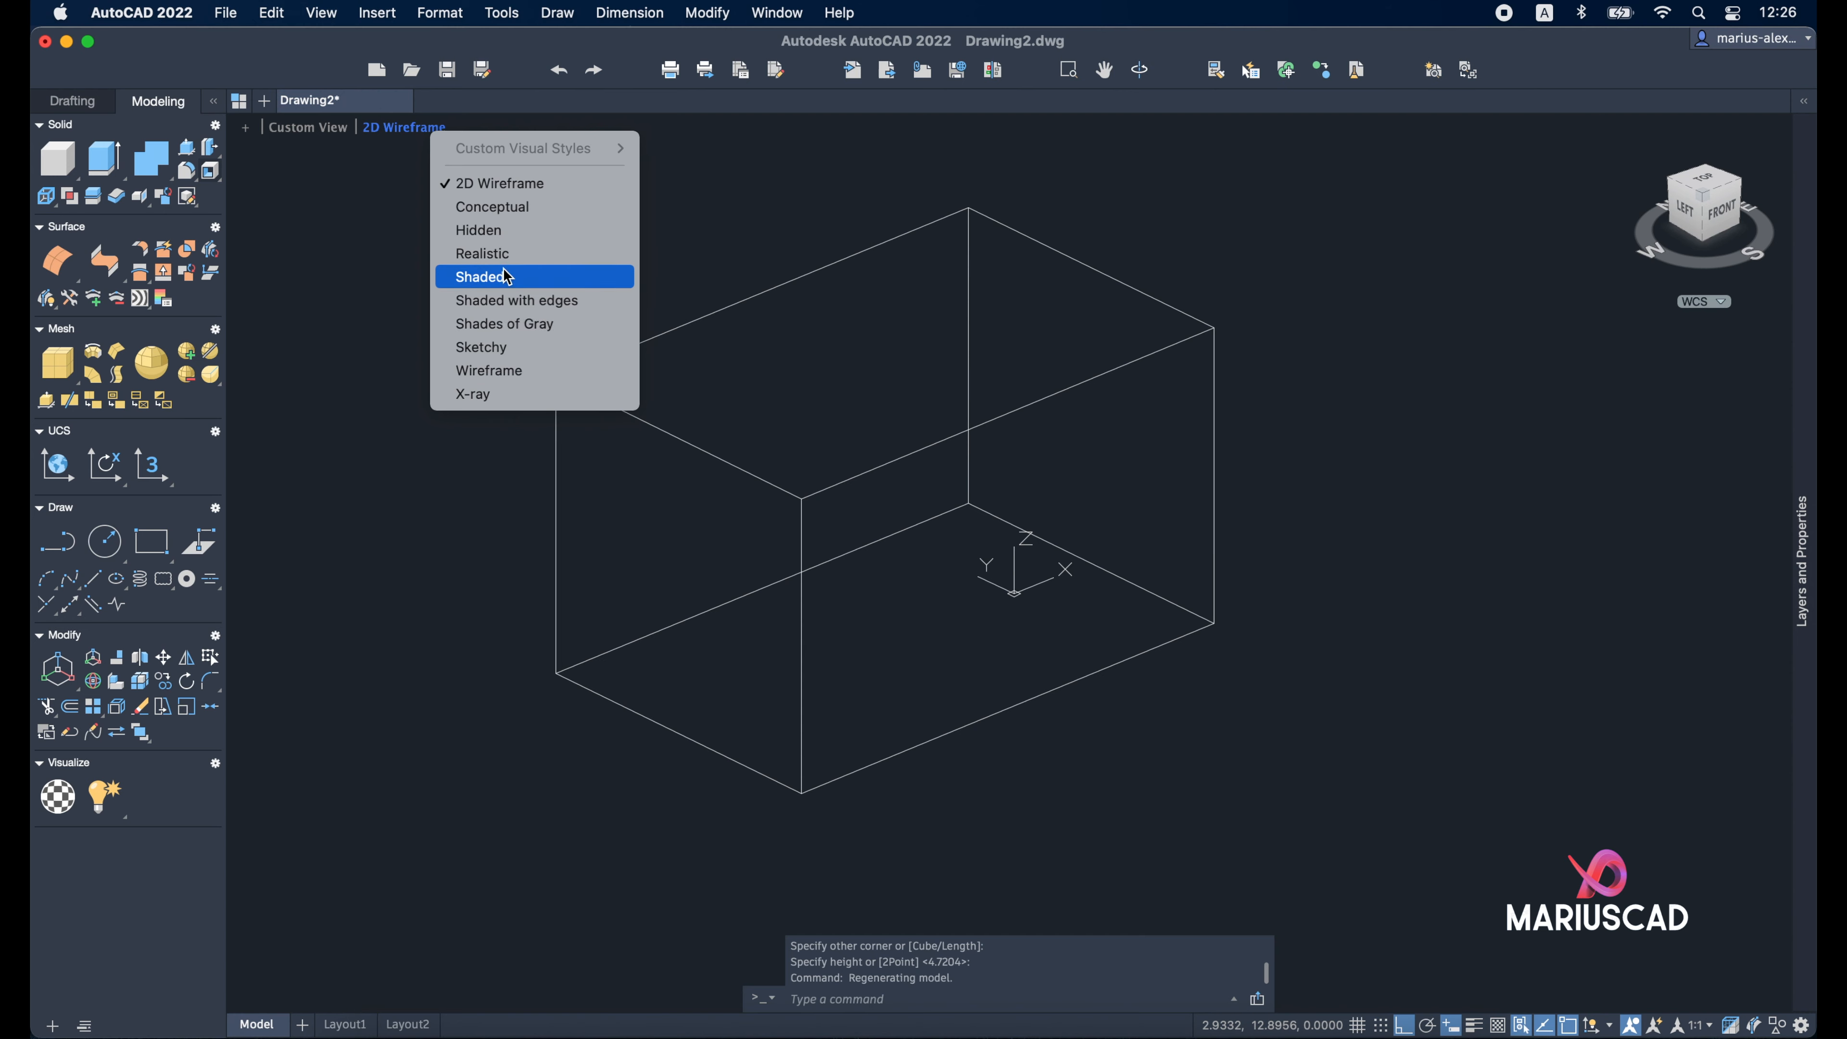
click(516, 300)
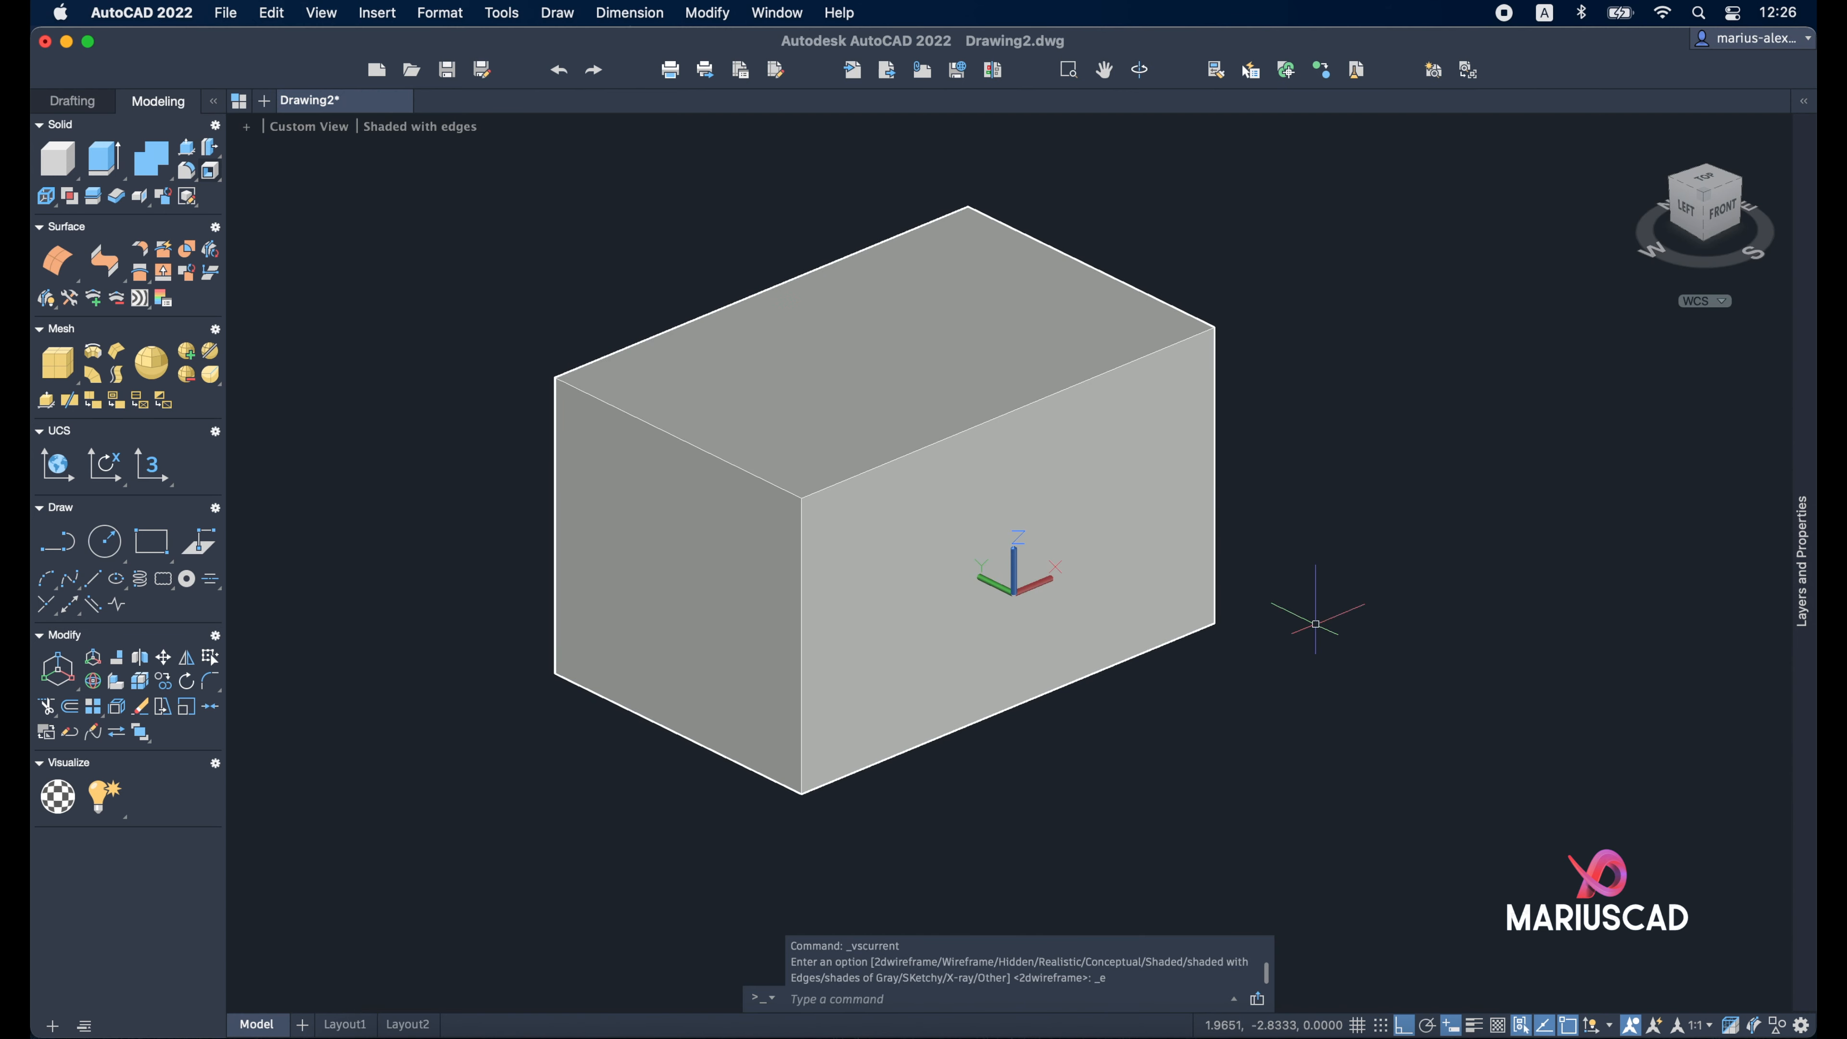
mouse_move(1278, 660)
shift+middle_down()
mouse_move(1526, 694)
mouse_move(1509, 528)
mouse_move(1261, 594)
mouse_move(1175, 499)
mouse_move(1311, 479)
shift+middle_up()
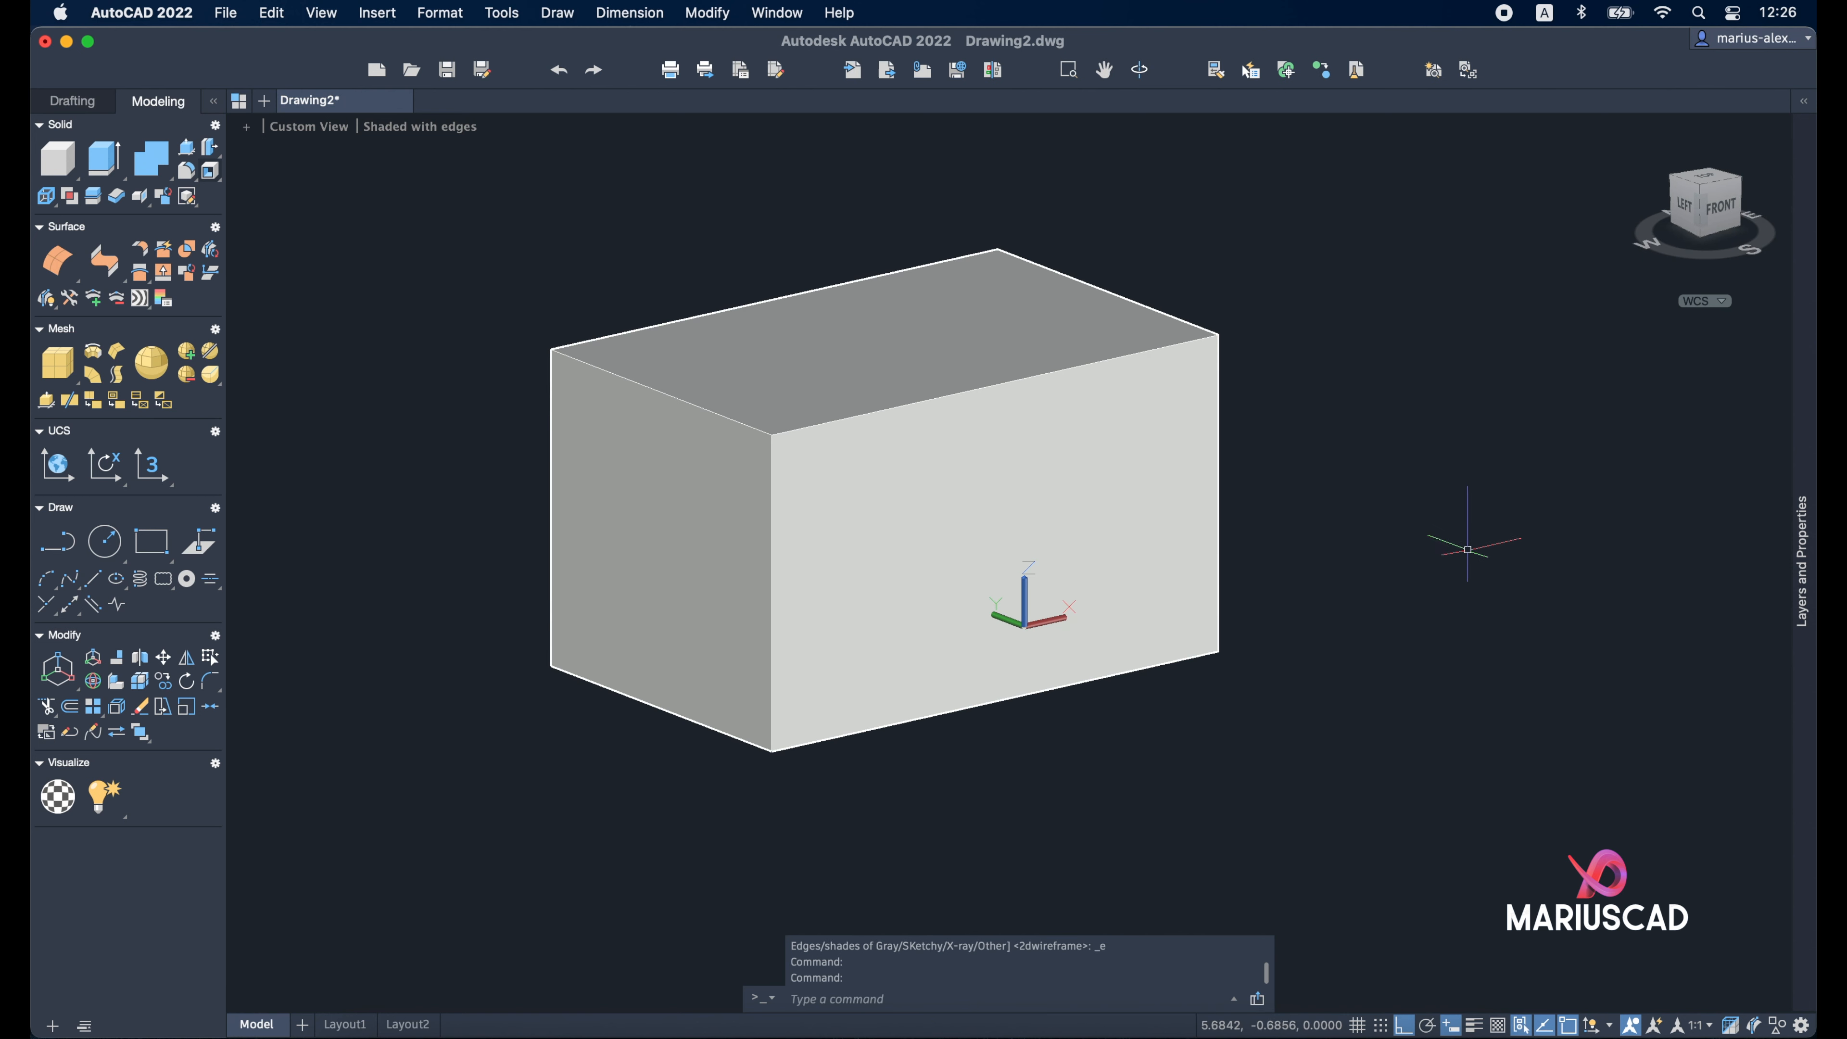
Create a cylinder beside the box with a base radius of 5 and a height of about 14 units
middle_drag(1483, 538, 1219, 492)
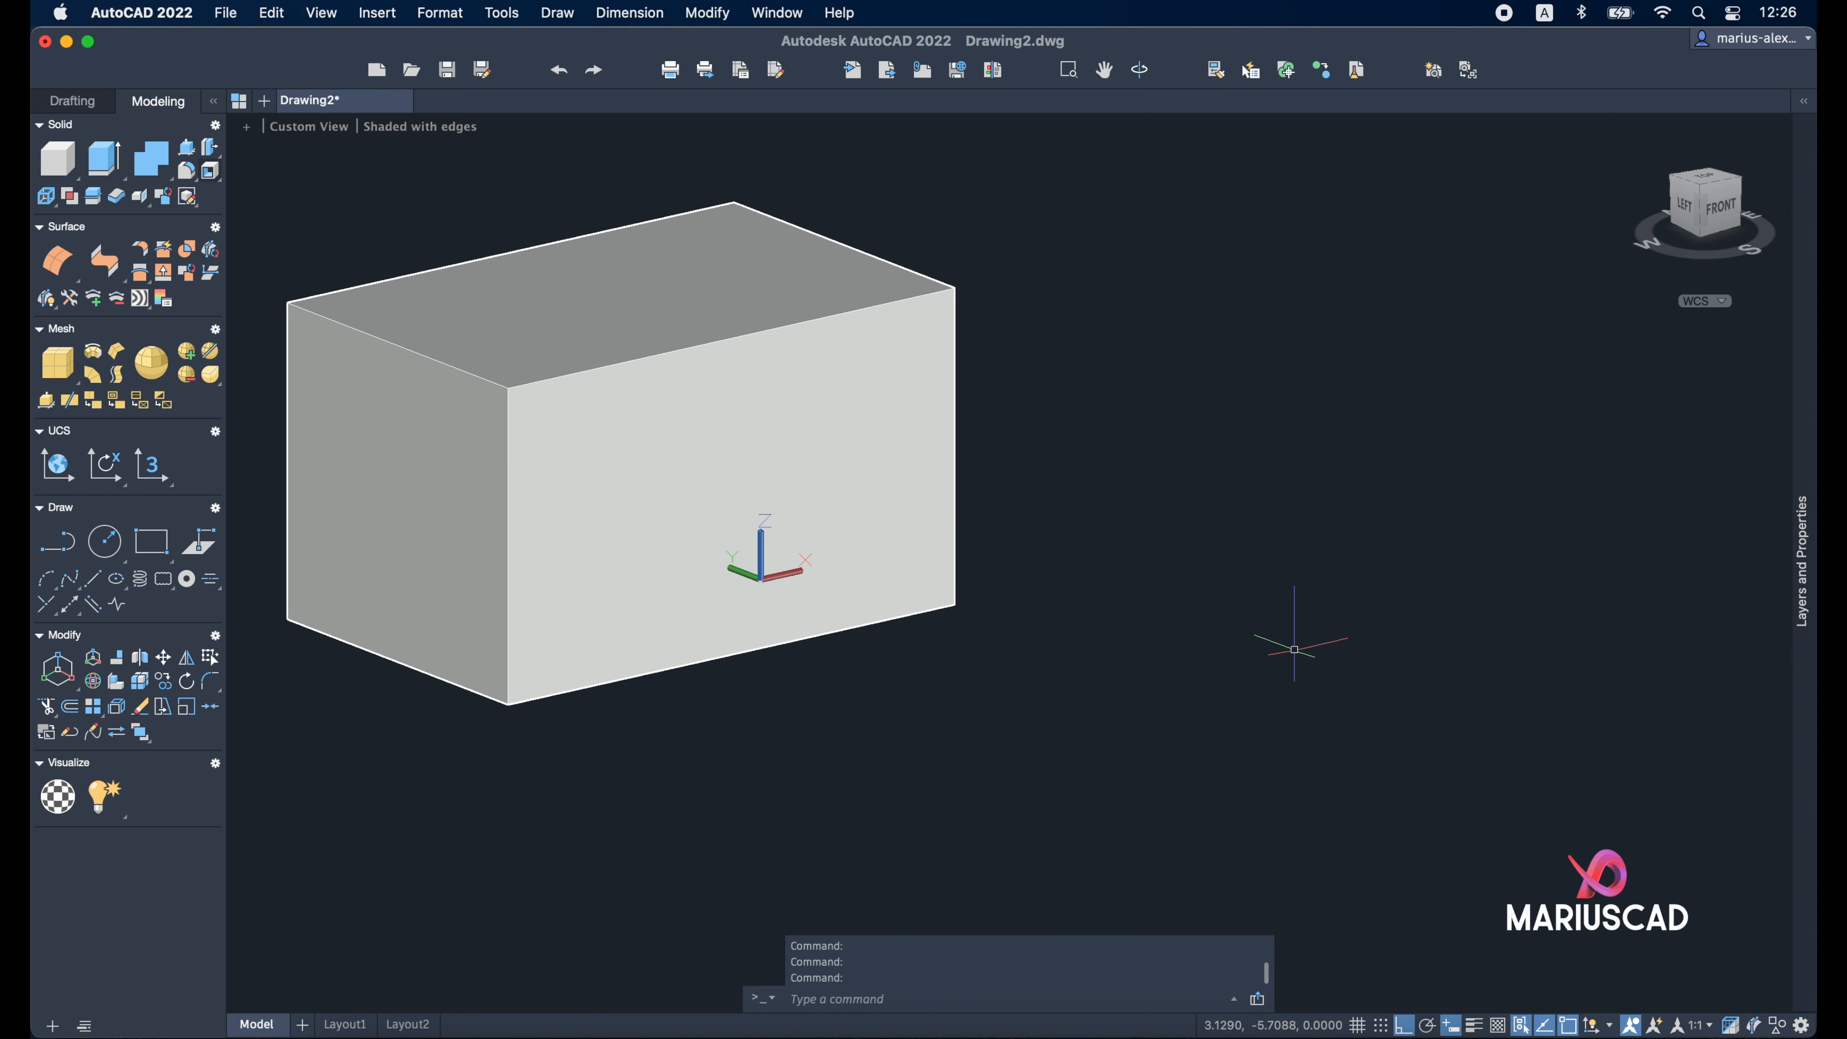
text(cyli)
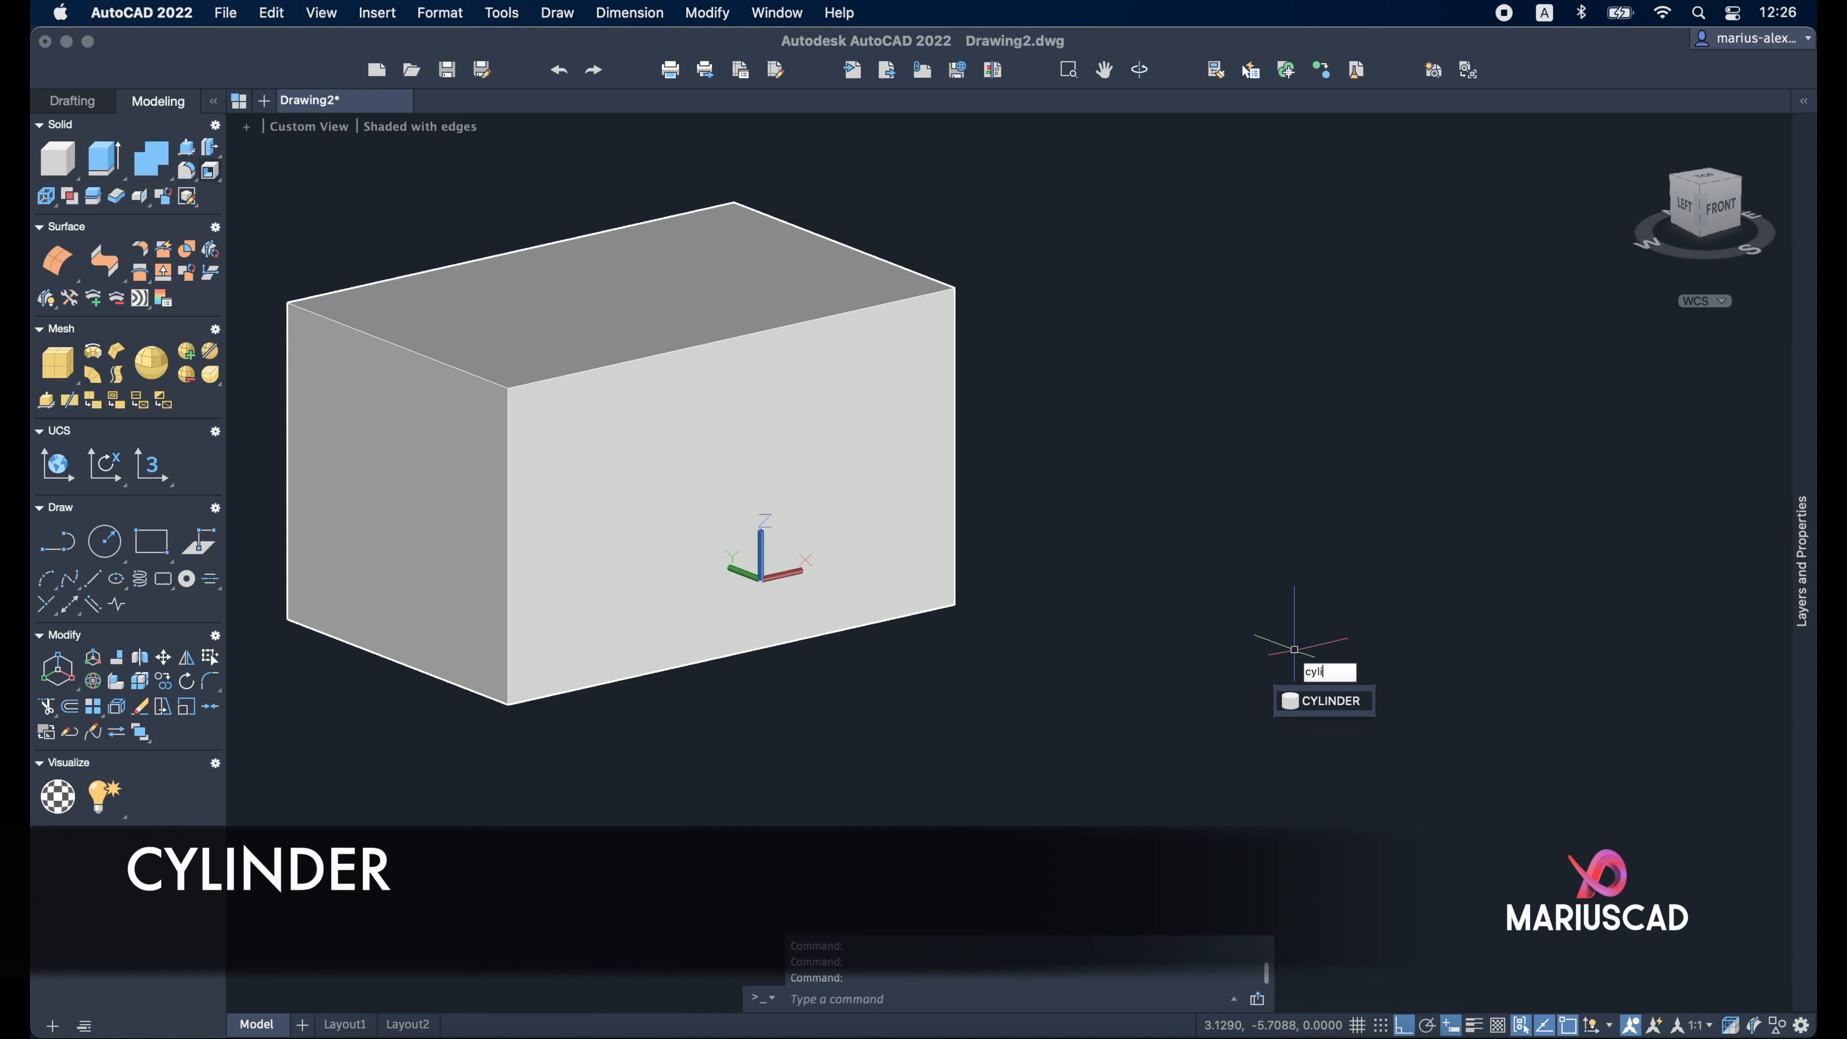
key(Return)
click(1295, 649)
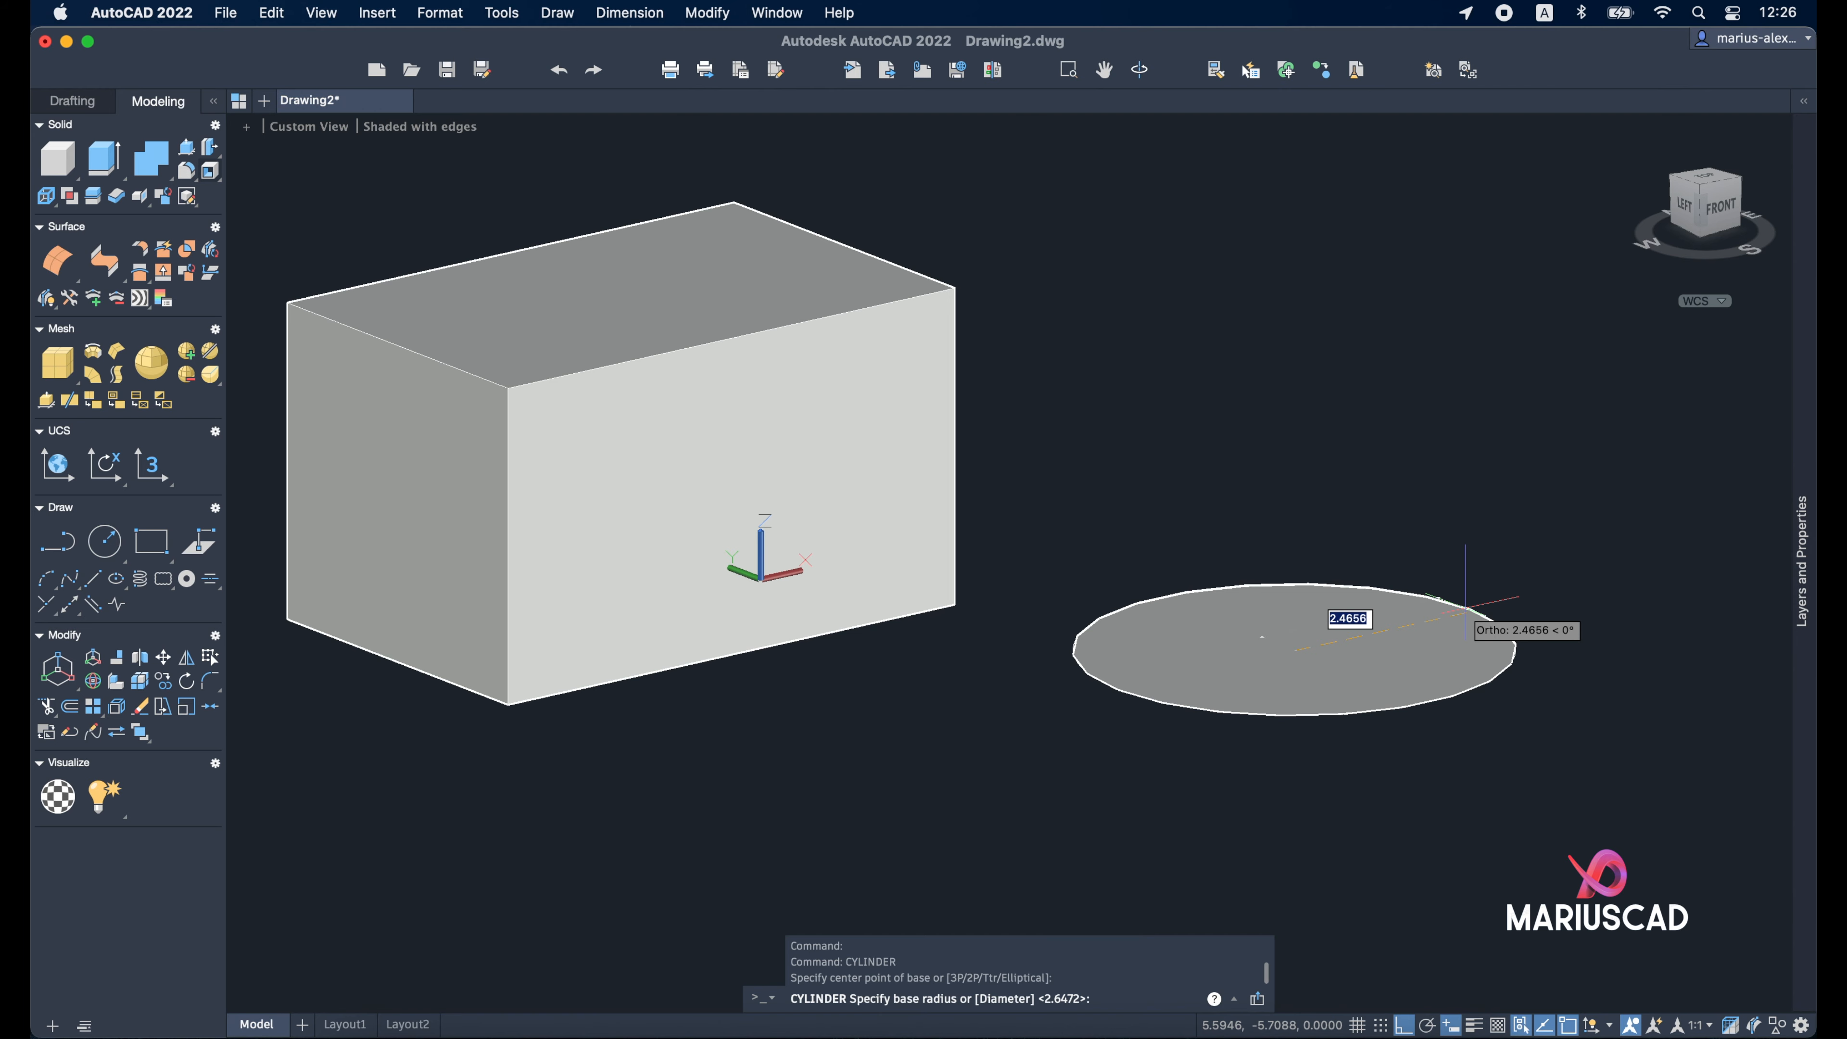
text(5)
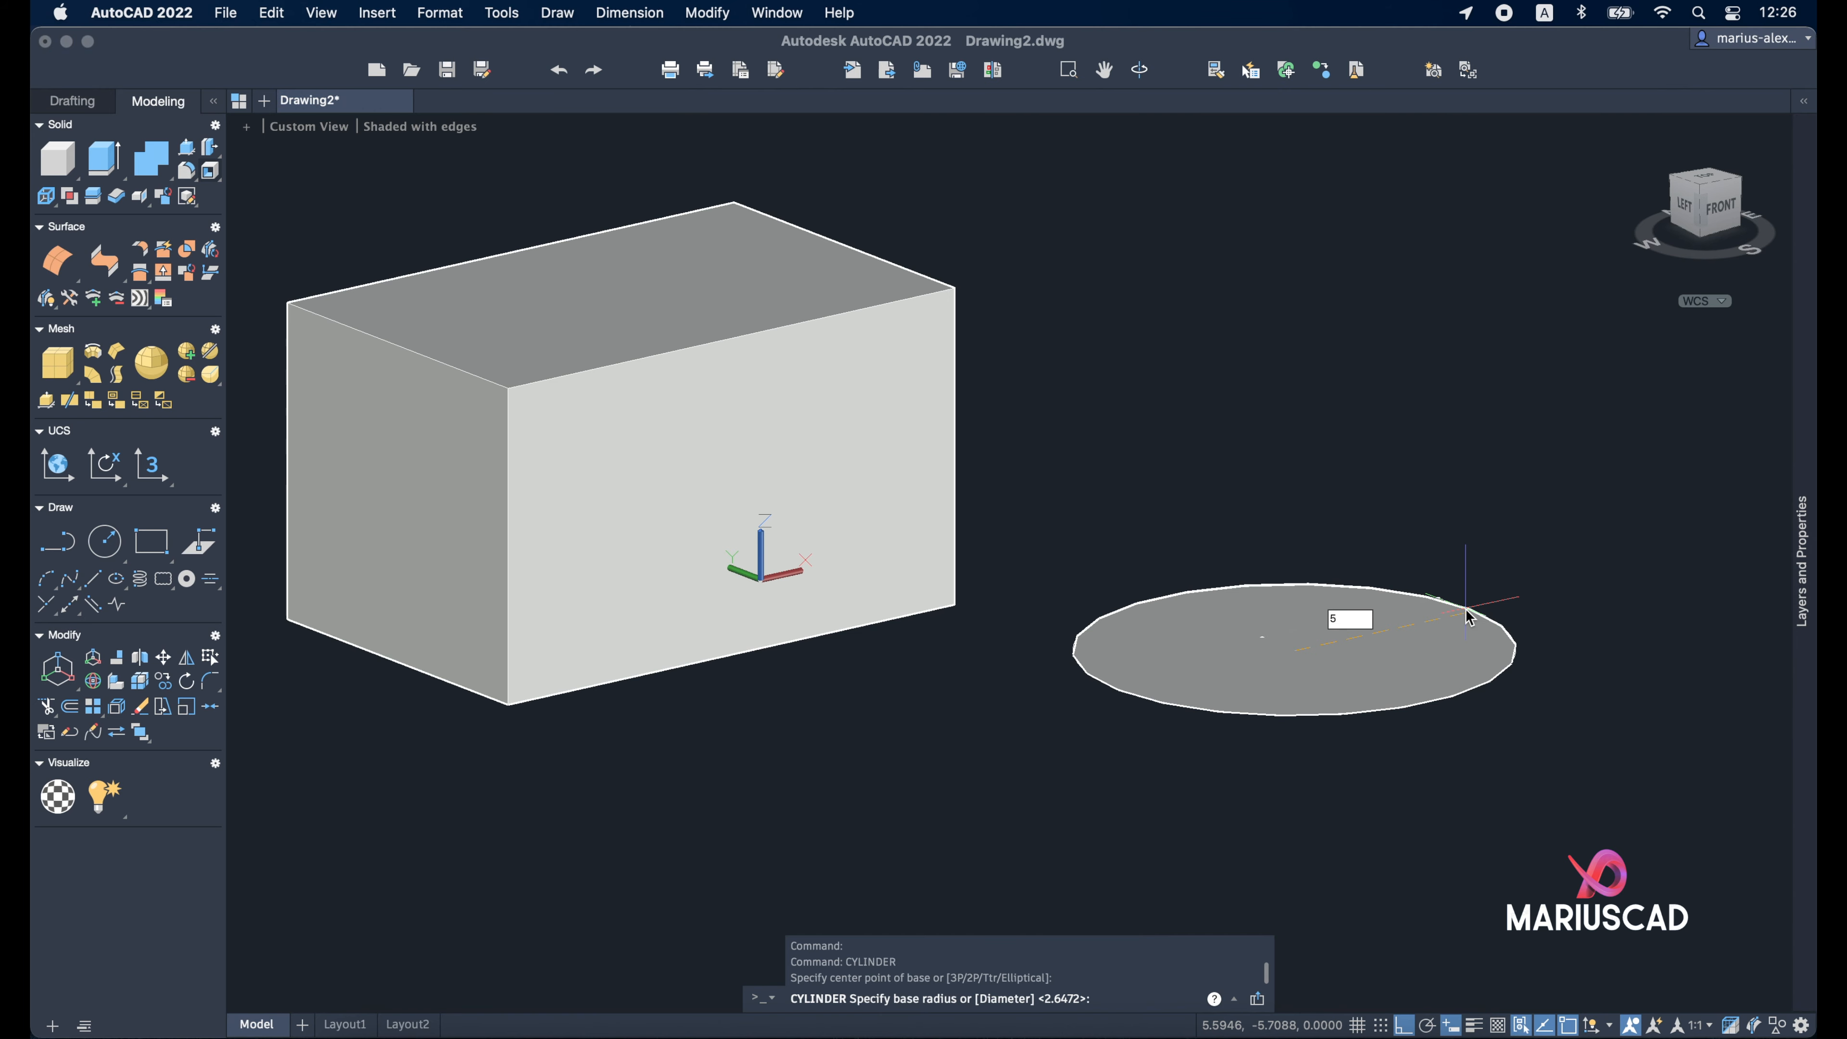
key(Return)
middle_drag(1487, 261, 1435, 370)
scroll(1435, 369, down, 5)
middle_drag(1321, 283, 1154, 499)
click(1159, 268)
Create a cone beside the cylinder with a base radius of 5 and a height of 15
mouse_move(1508, 585)
middle_down()
mouse_move(1204, 656)
mouse_move(1067, 667)
middle_up()
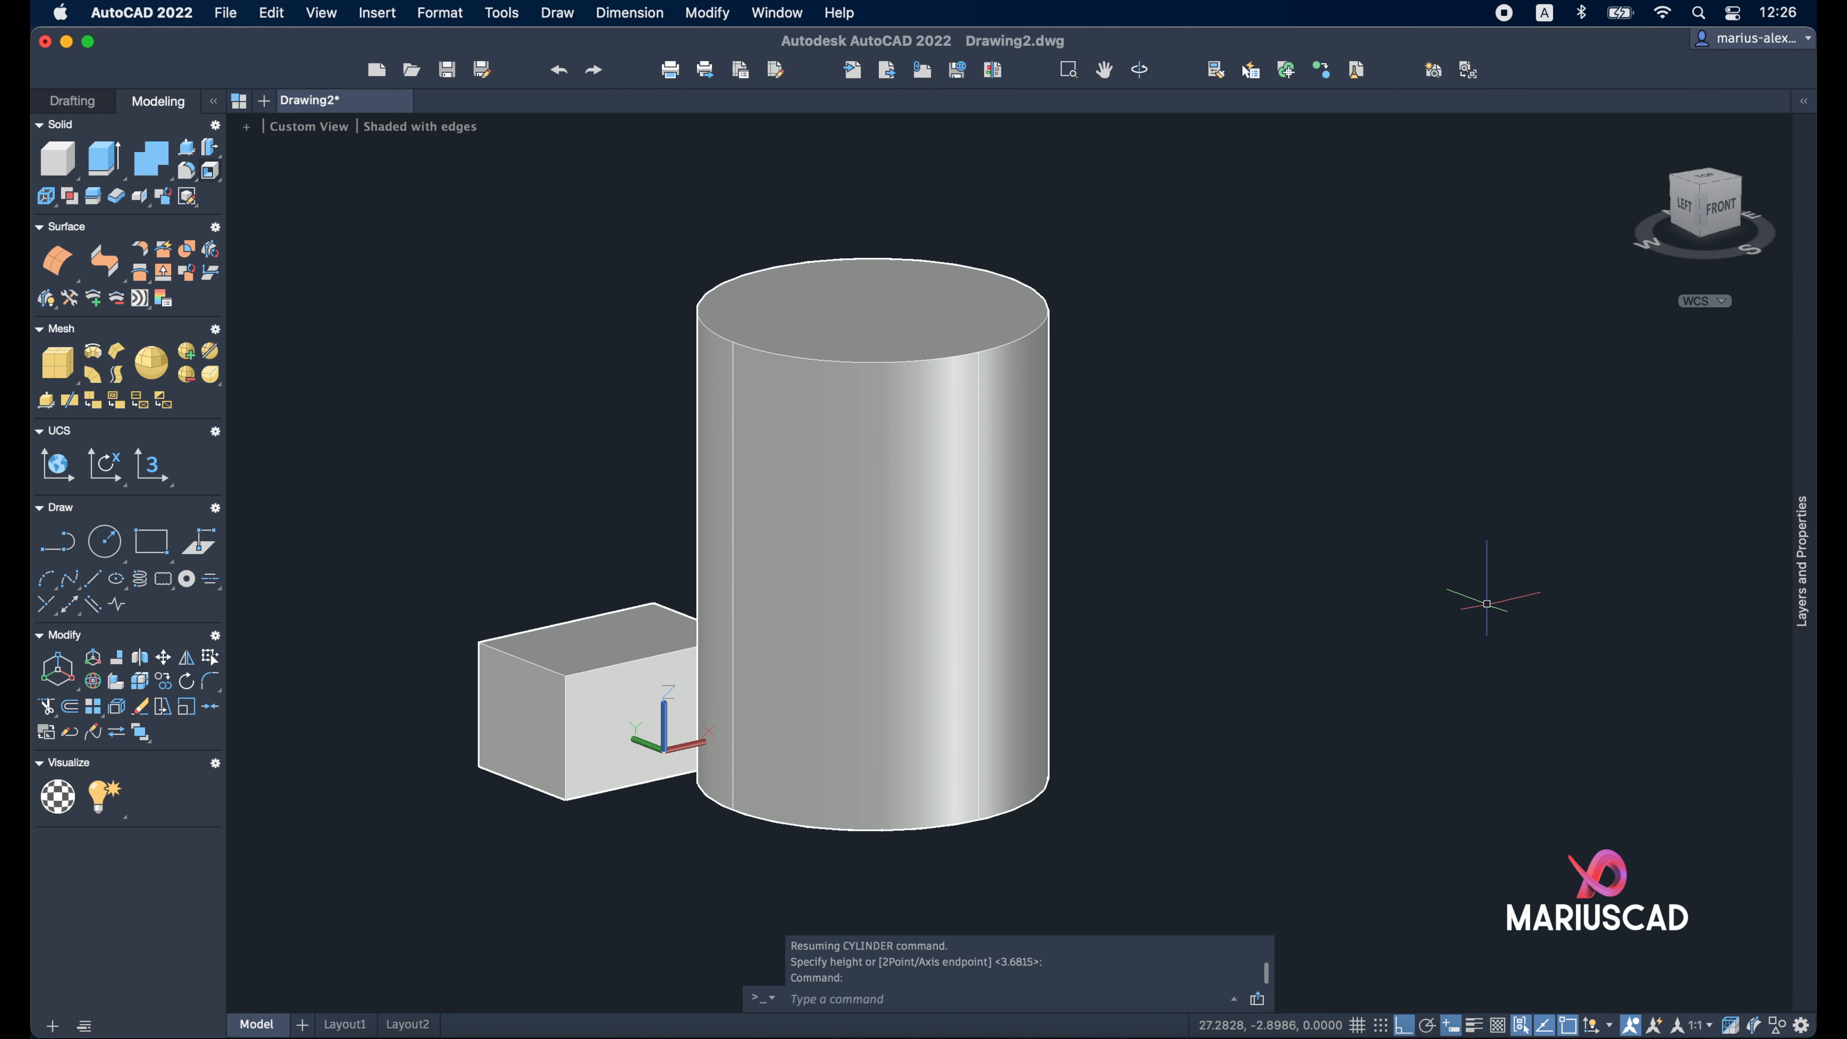
text(cone)
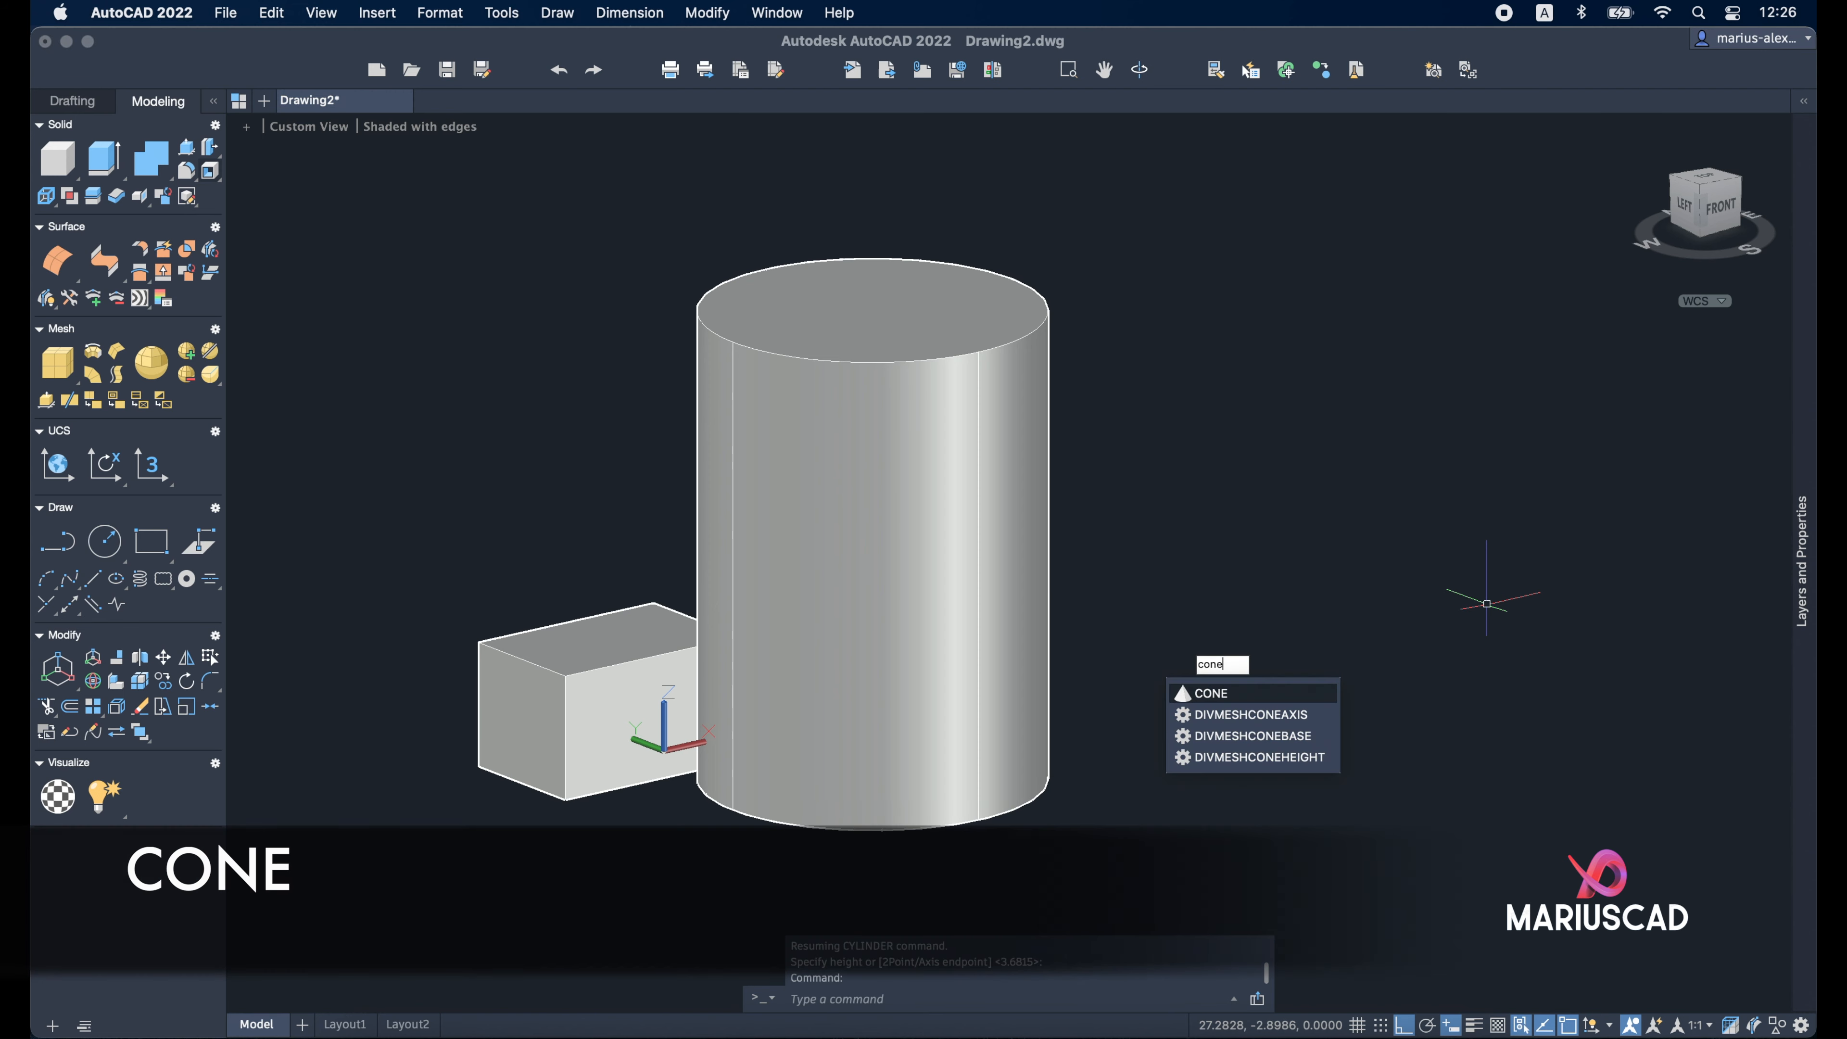
key(Return)
click(1378, 777)
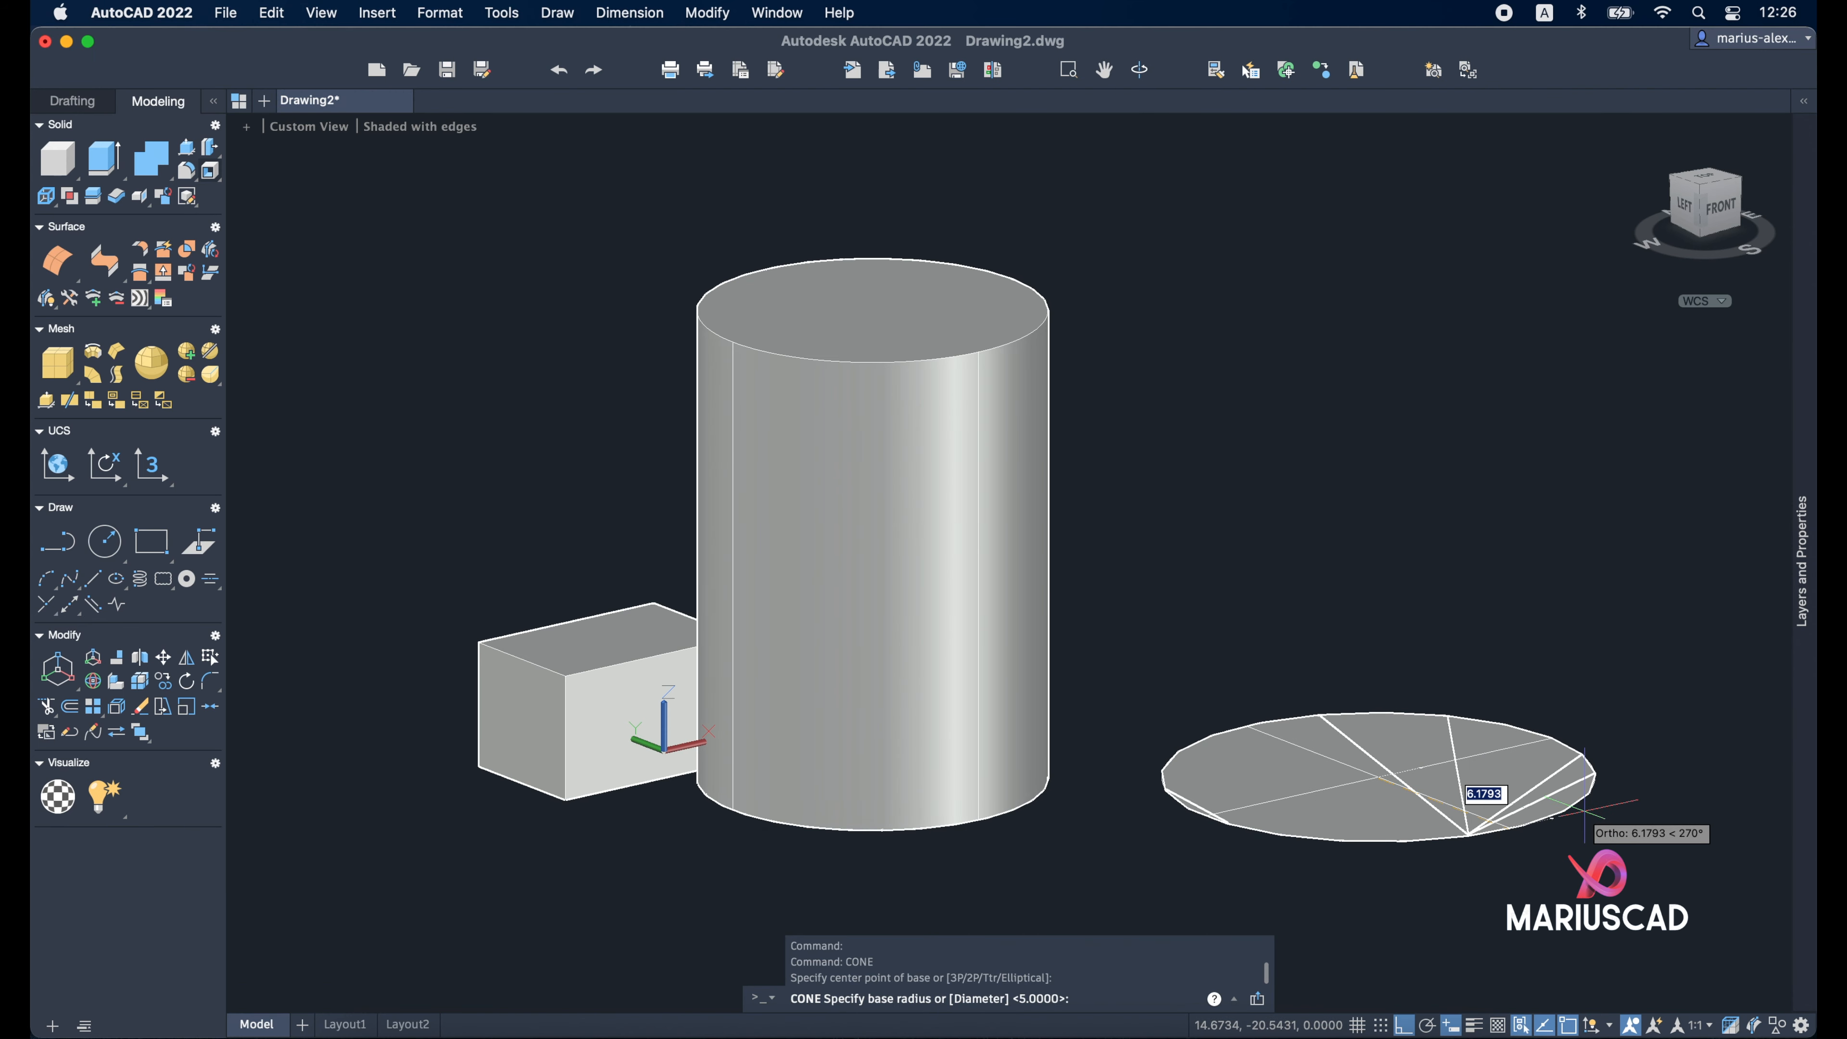
text(5)
key(Return)
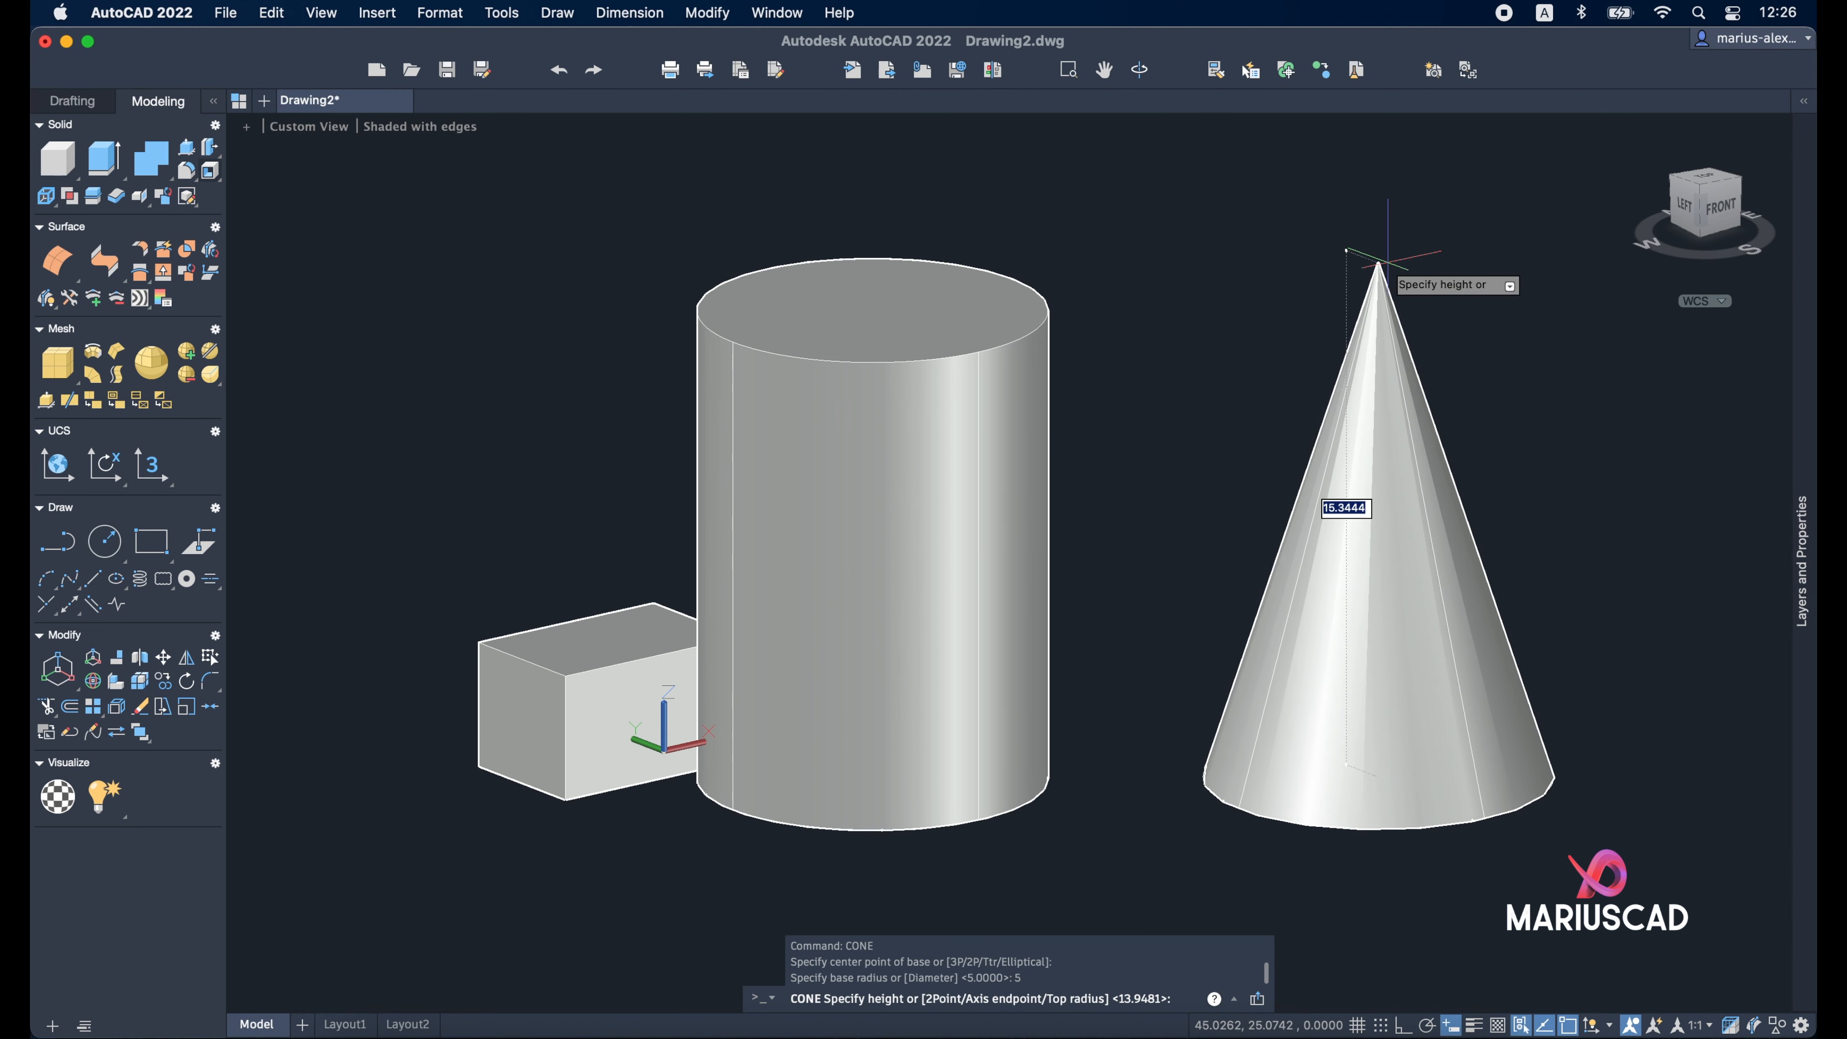
click(1387, 268)
Create a four-sided pyramid beside the cone with a base radius of 5 and a height of 15
shift+middle_drag(1381, 240, 1491, 653)
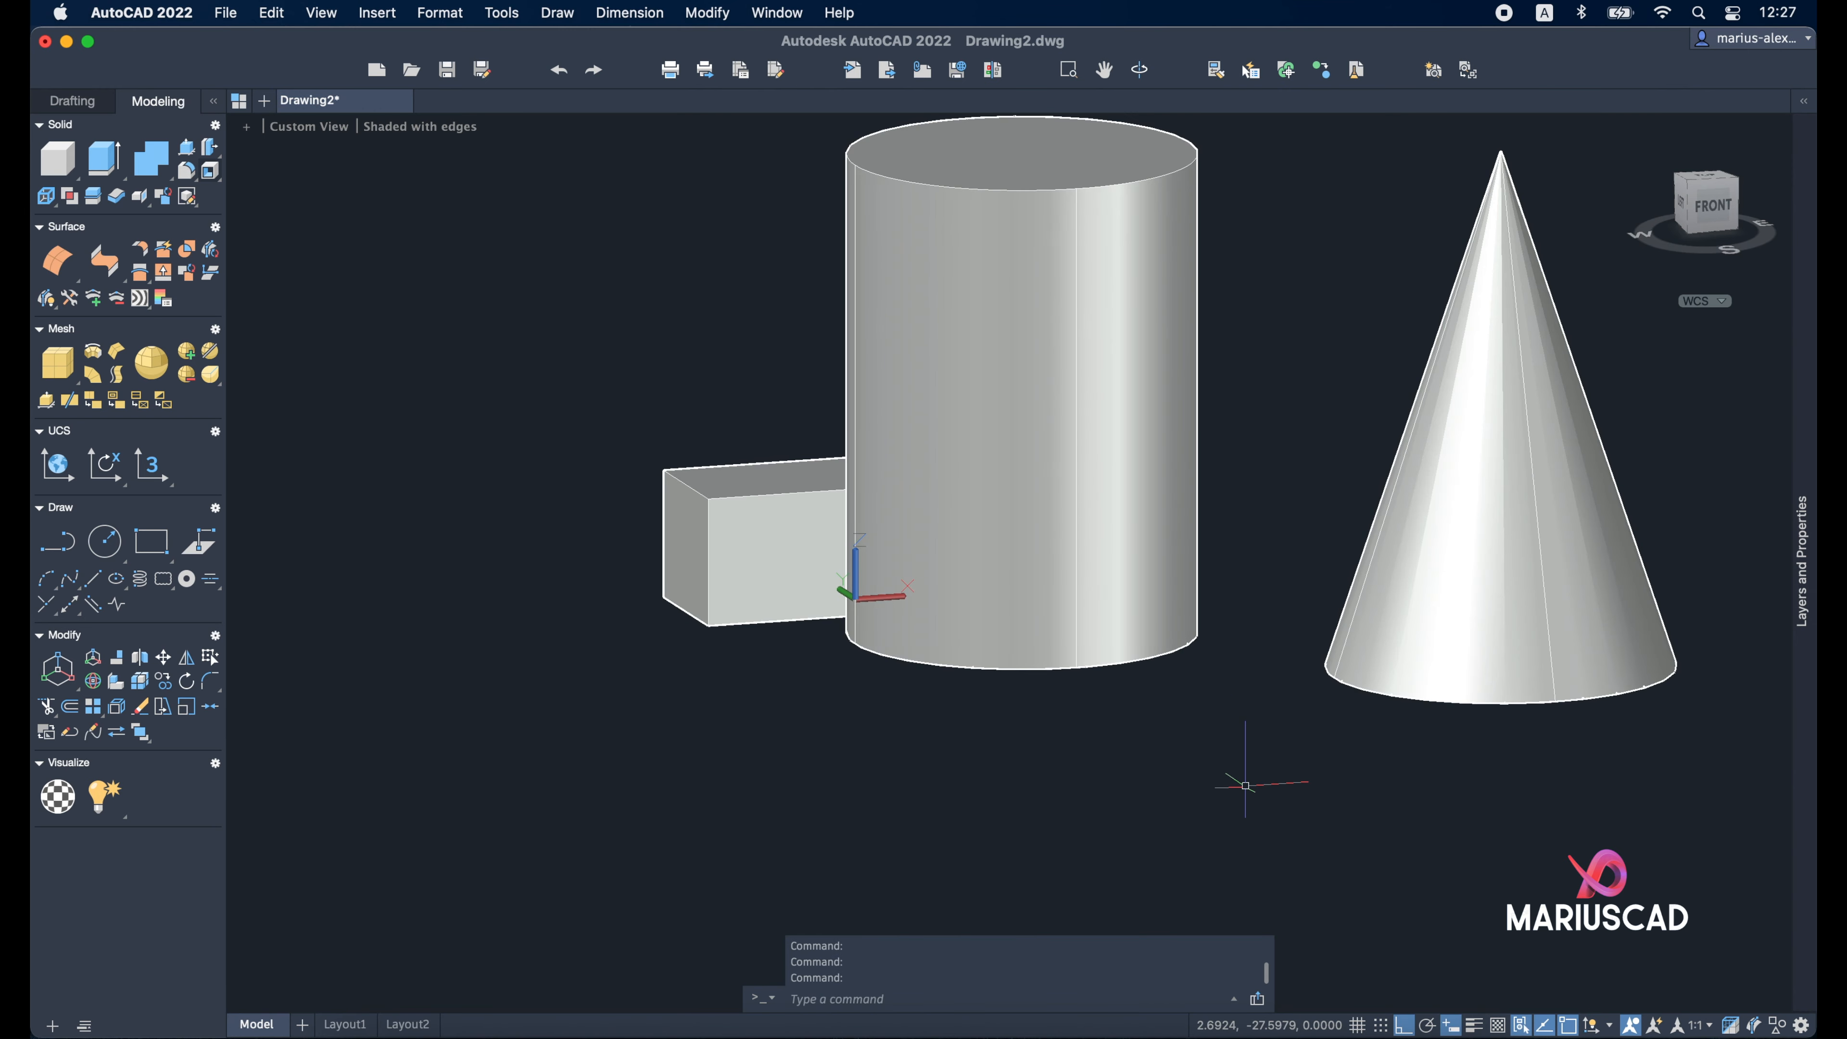
middle_drag(1246, 786, 1122, 906)
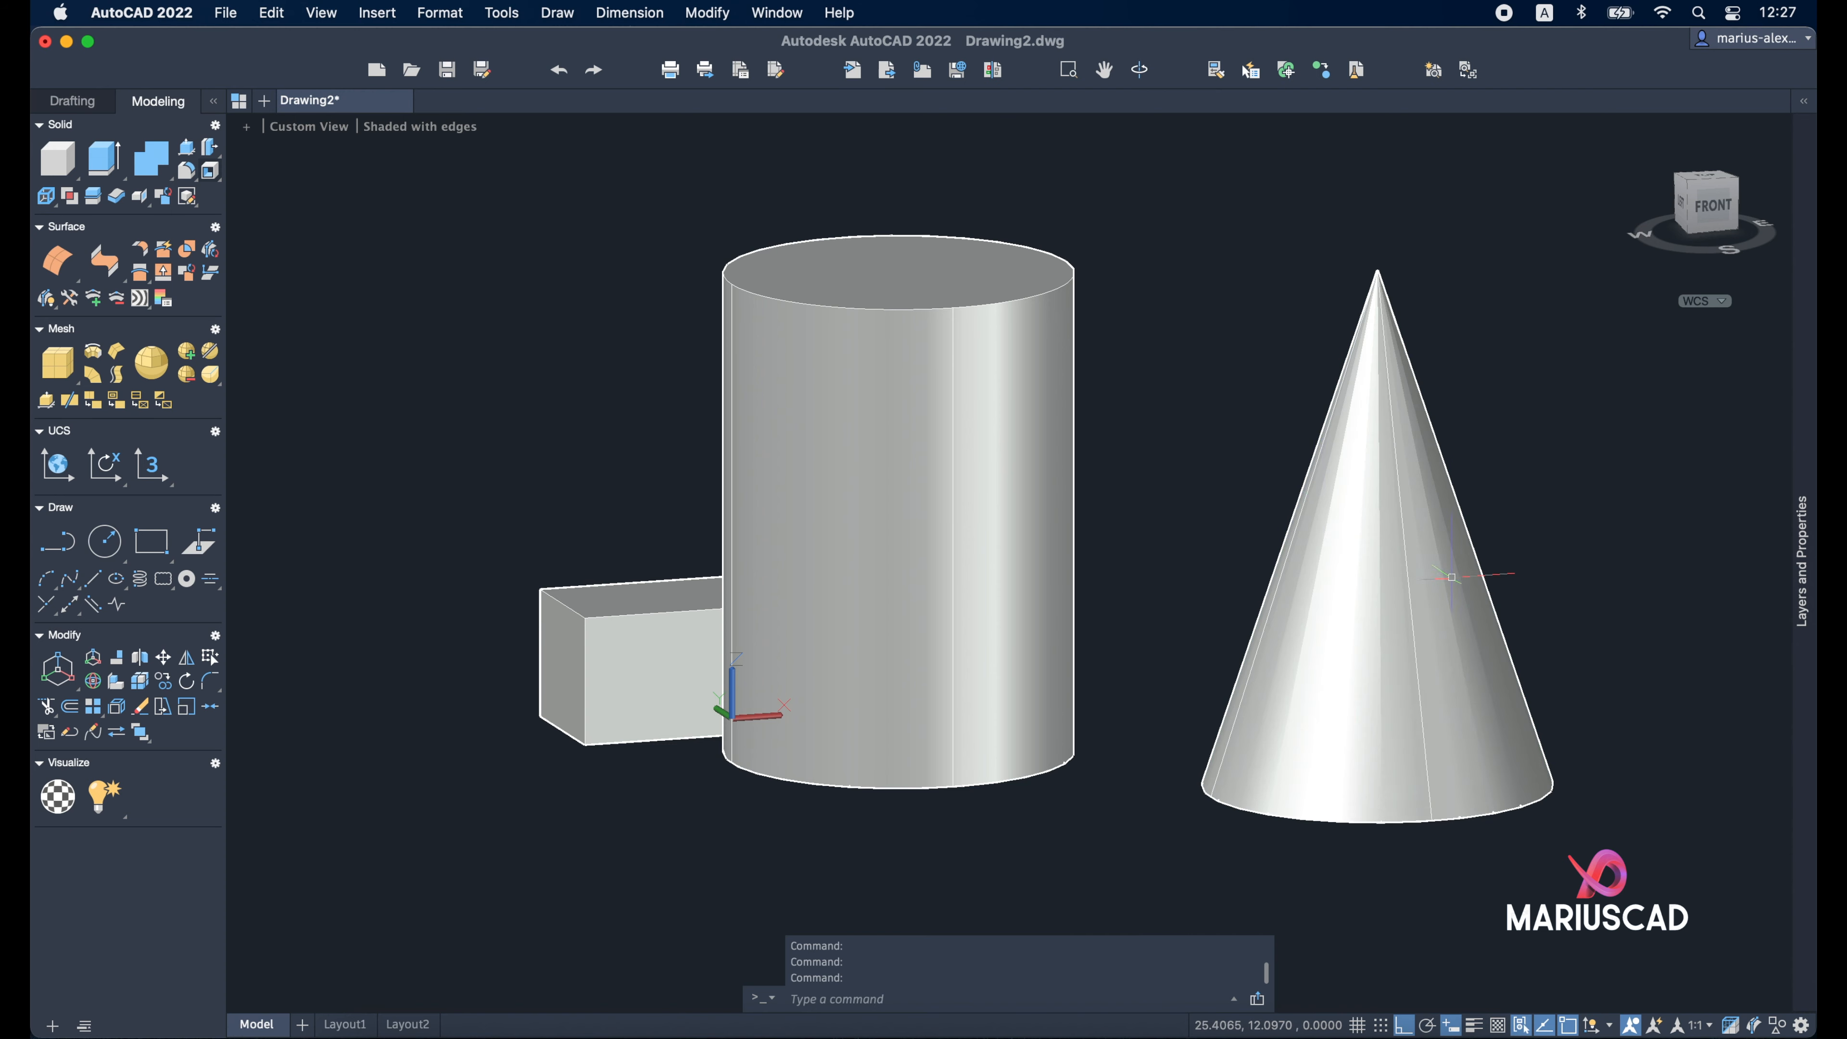
mouse_move(1220, 504)
middle_down()
mouse_move(1010, 470)
mouse_move(1262, 557)
middle_up()
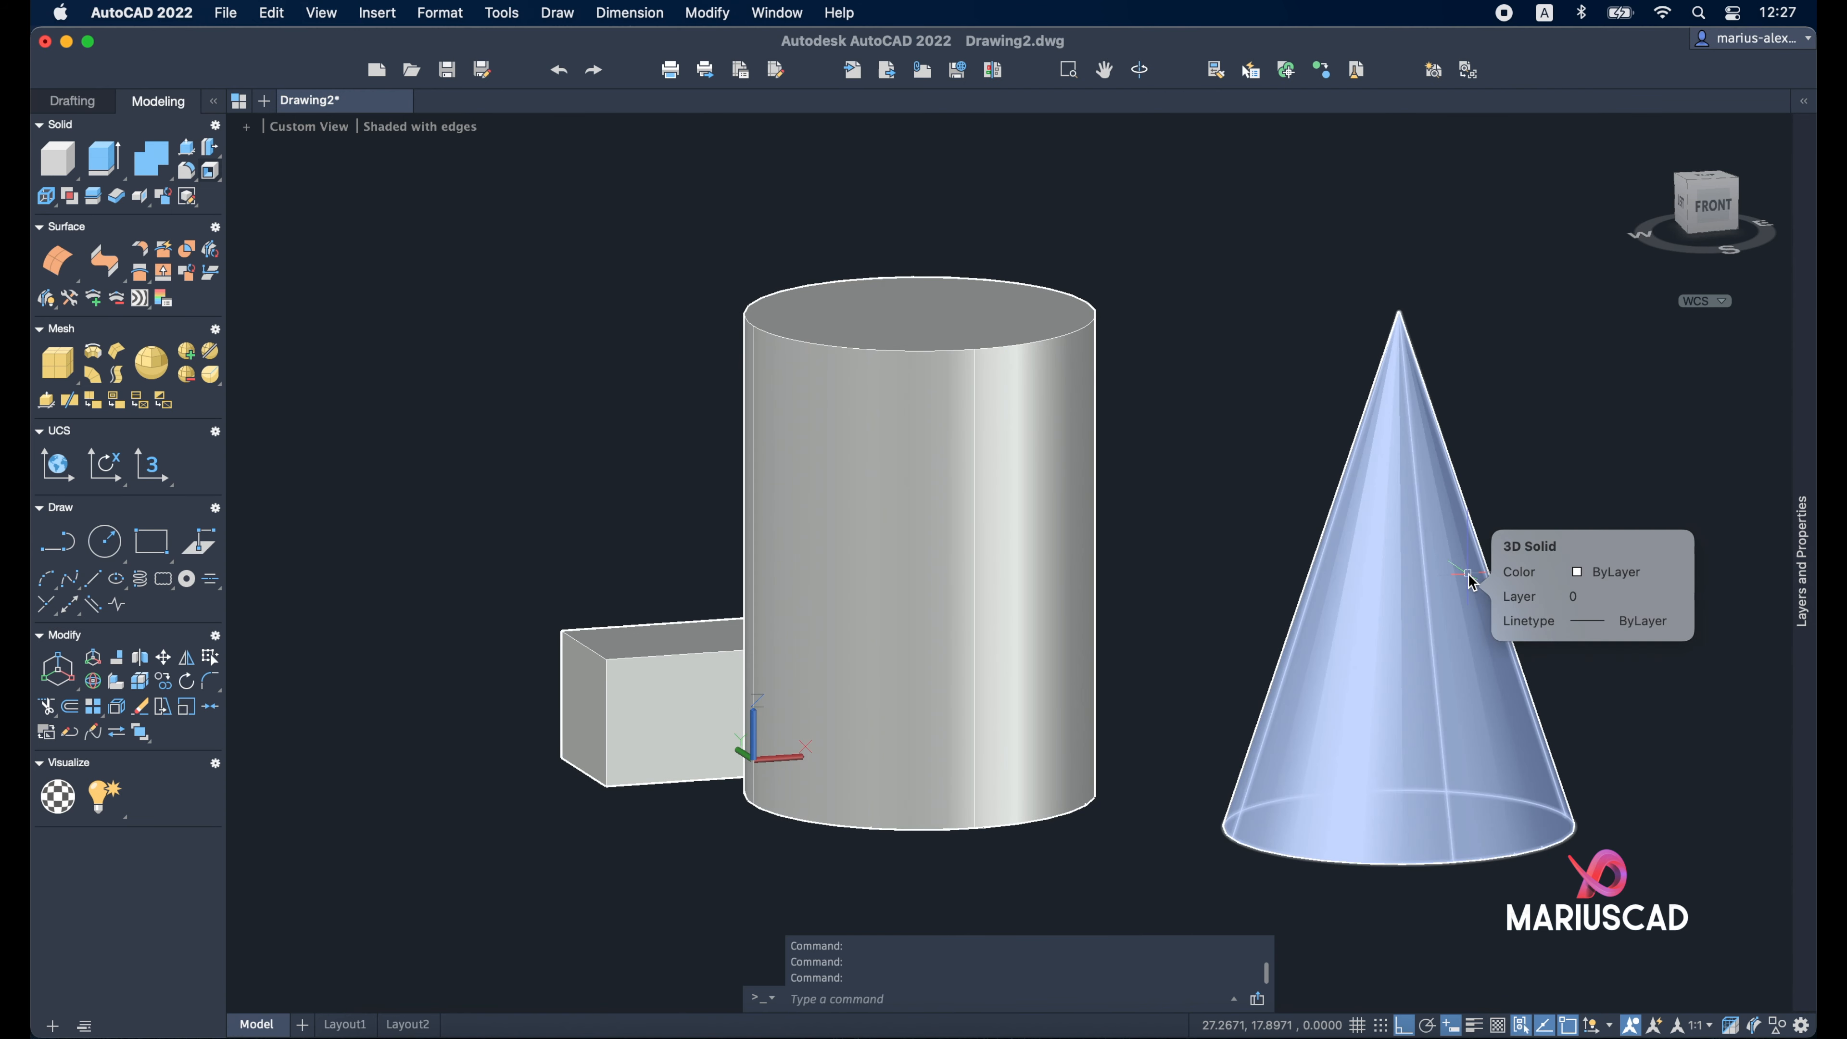
mouse_move(1475, 521)
shift+middle_down()
mouse_move(1476, 593)
mouse_move(990, 647)
mouse_move(1159, 380)
mouse_move(1529, 561)
mouse_move(1566, 606)
mouse_move(1580, 513)
shift+middle_up()
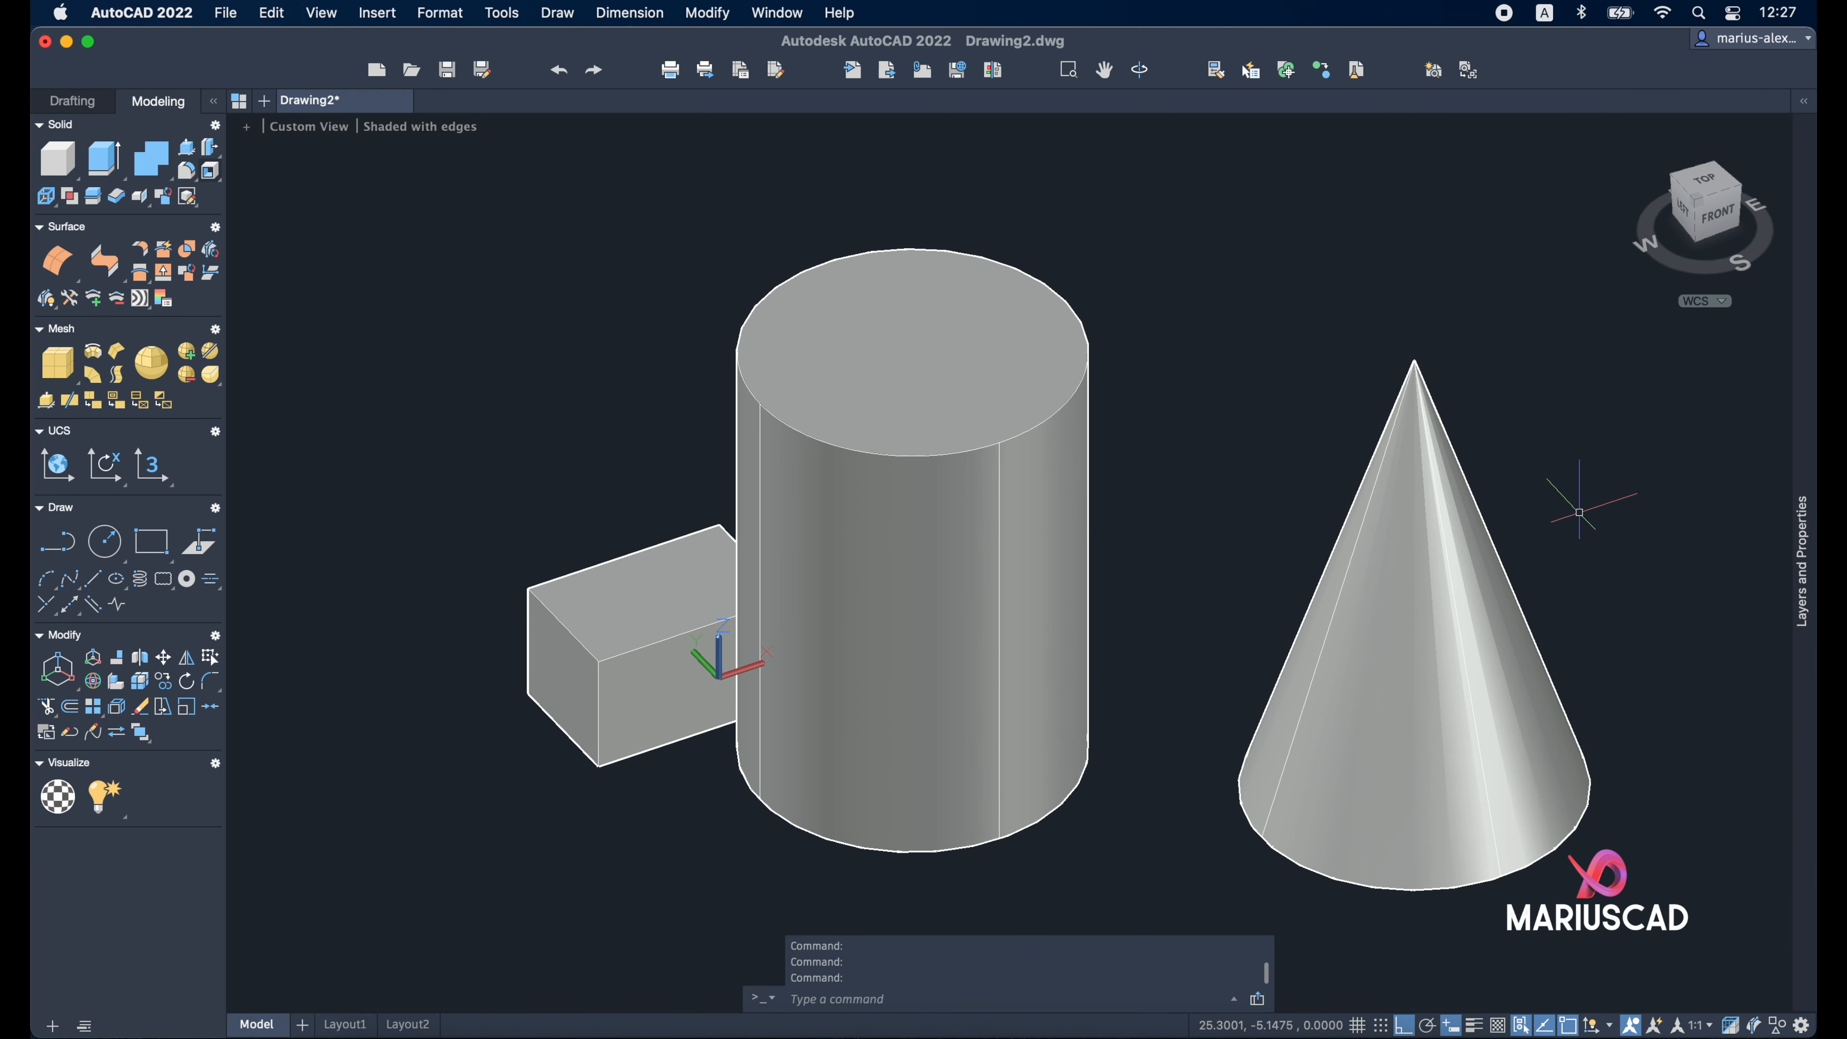
text(PYR)
key(Return)
middle_drag(1575, 521, 1052, 491)
click(1340, 695)
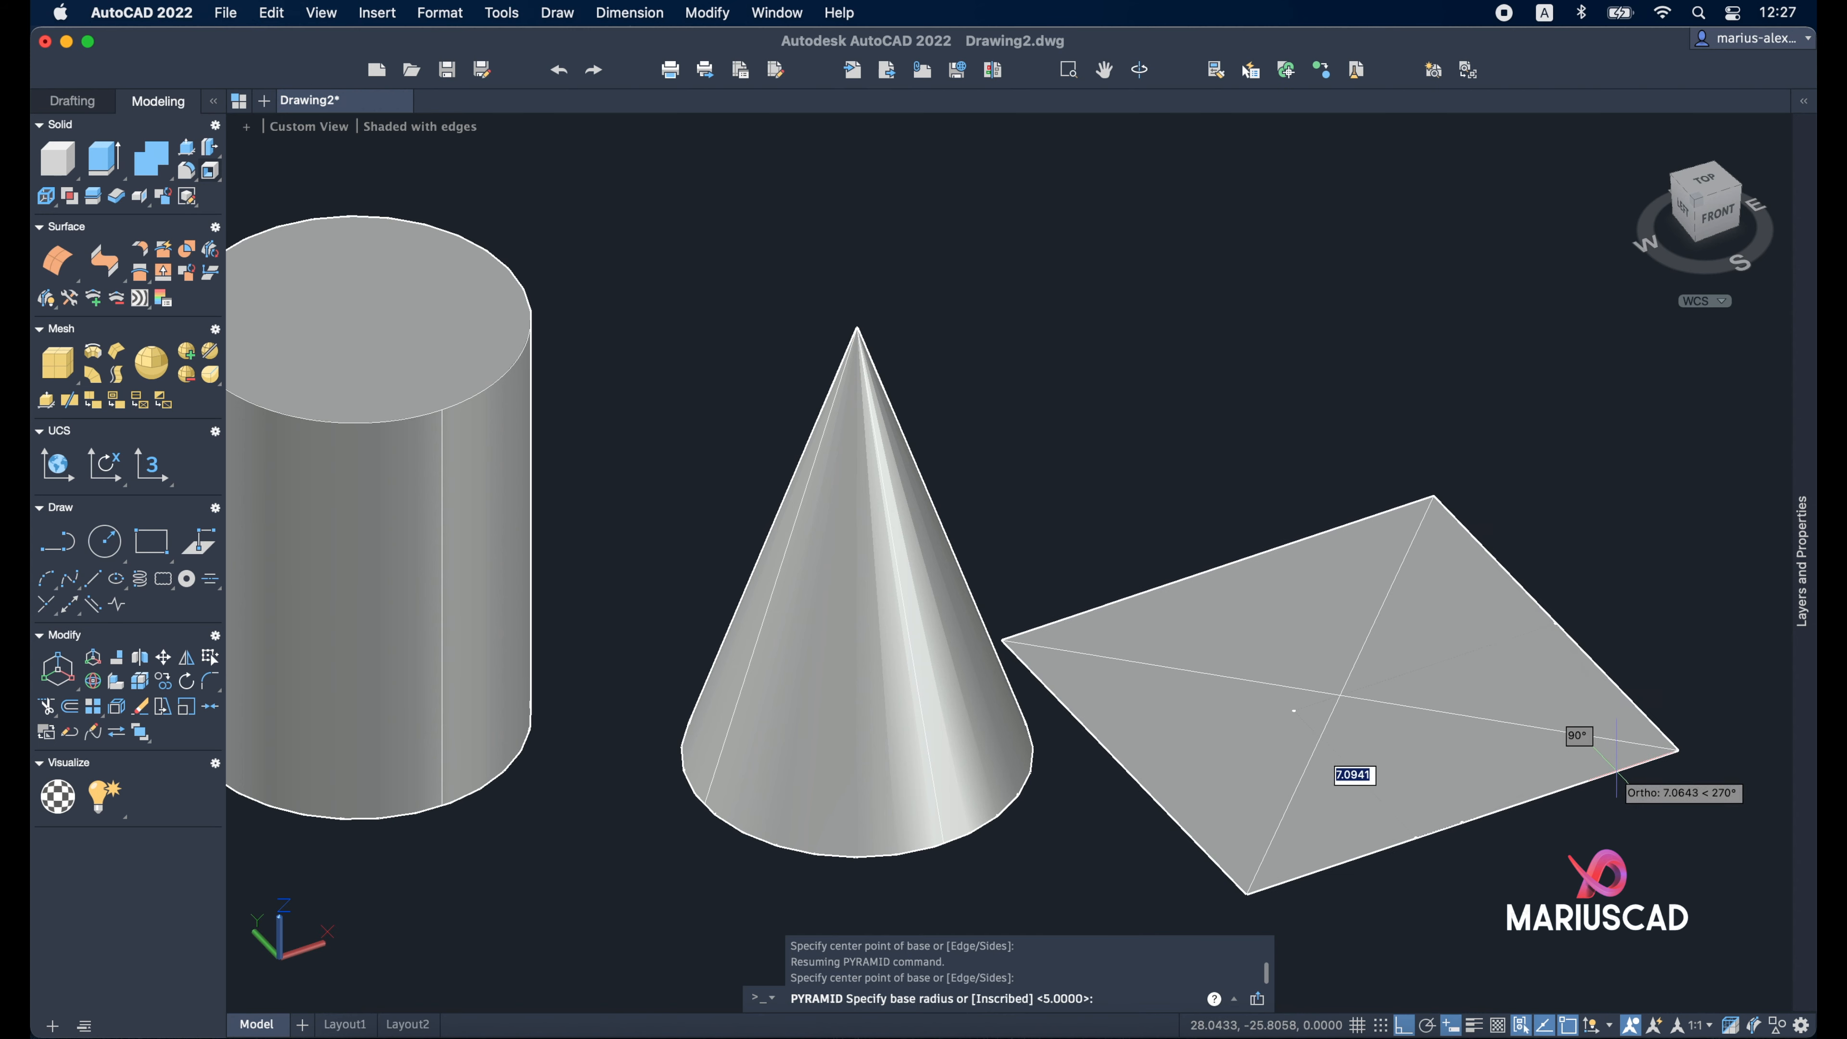
text(5)
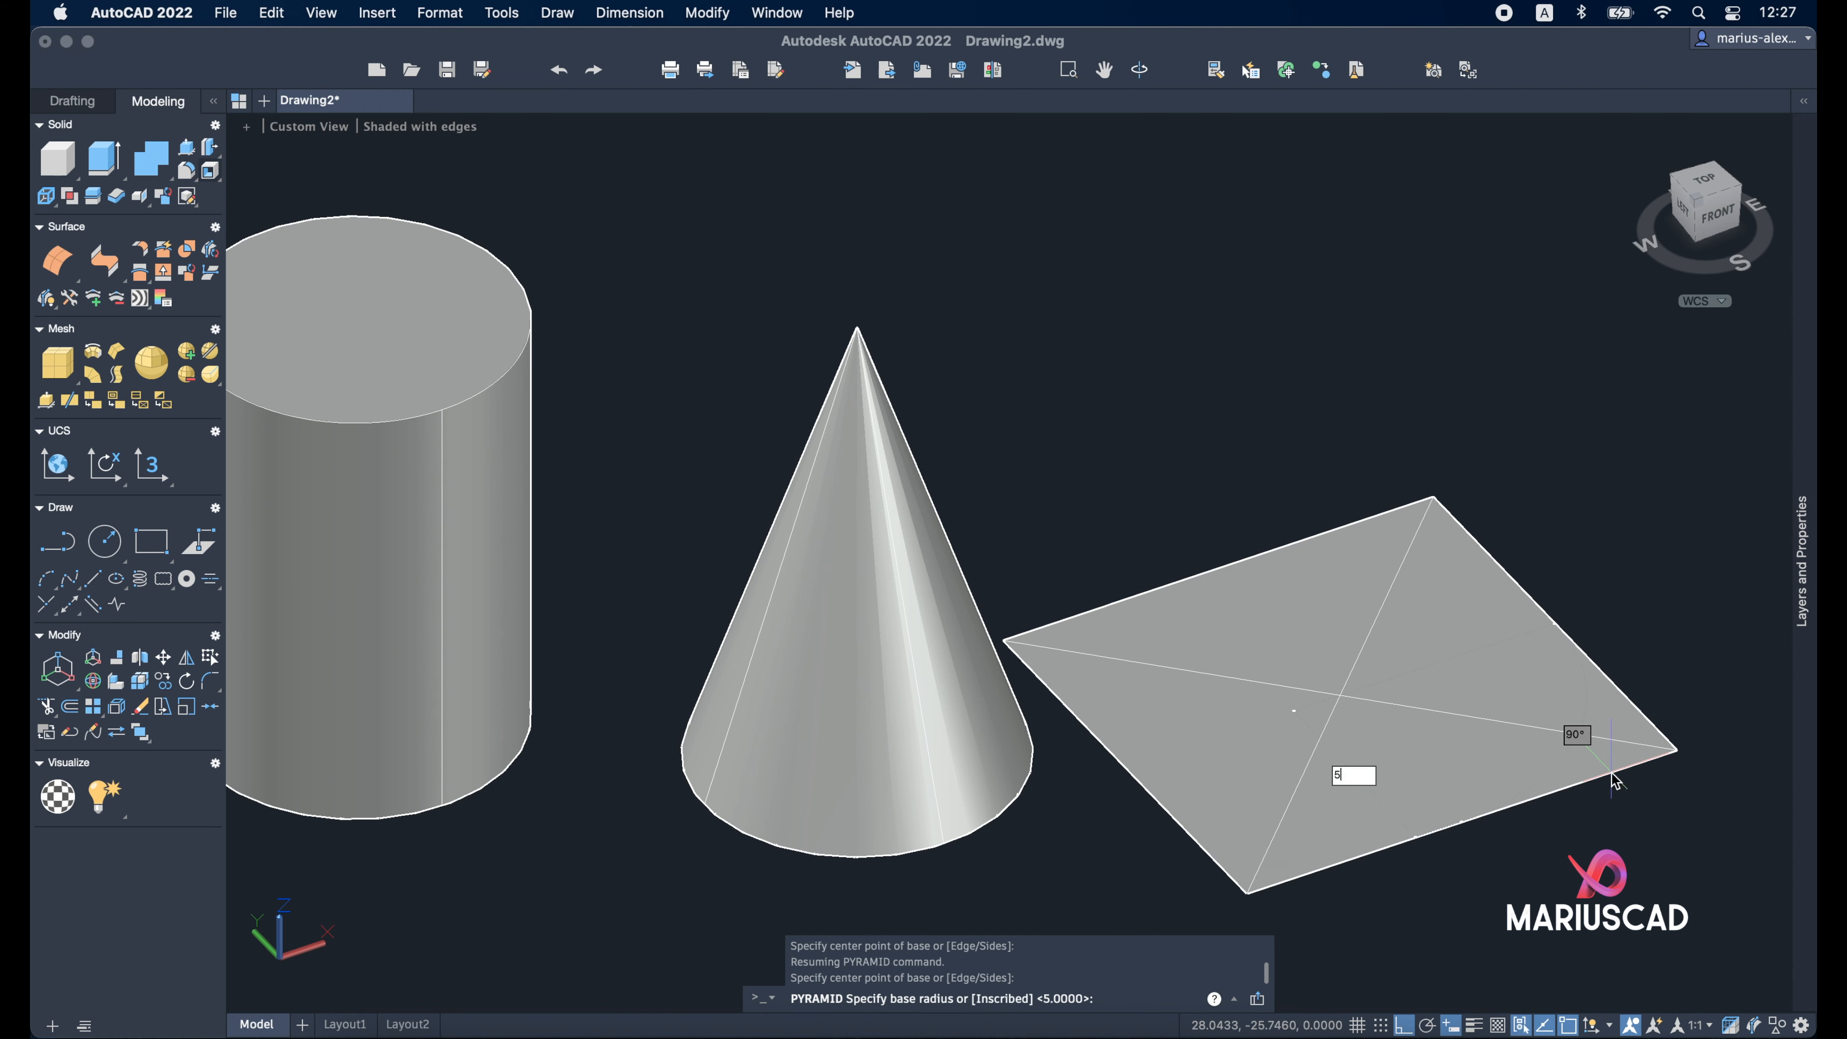
key(Return)
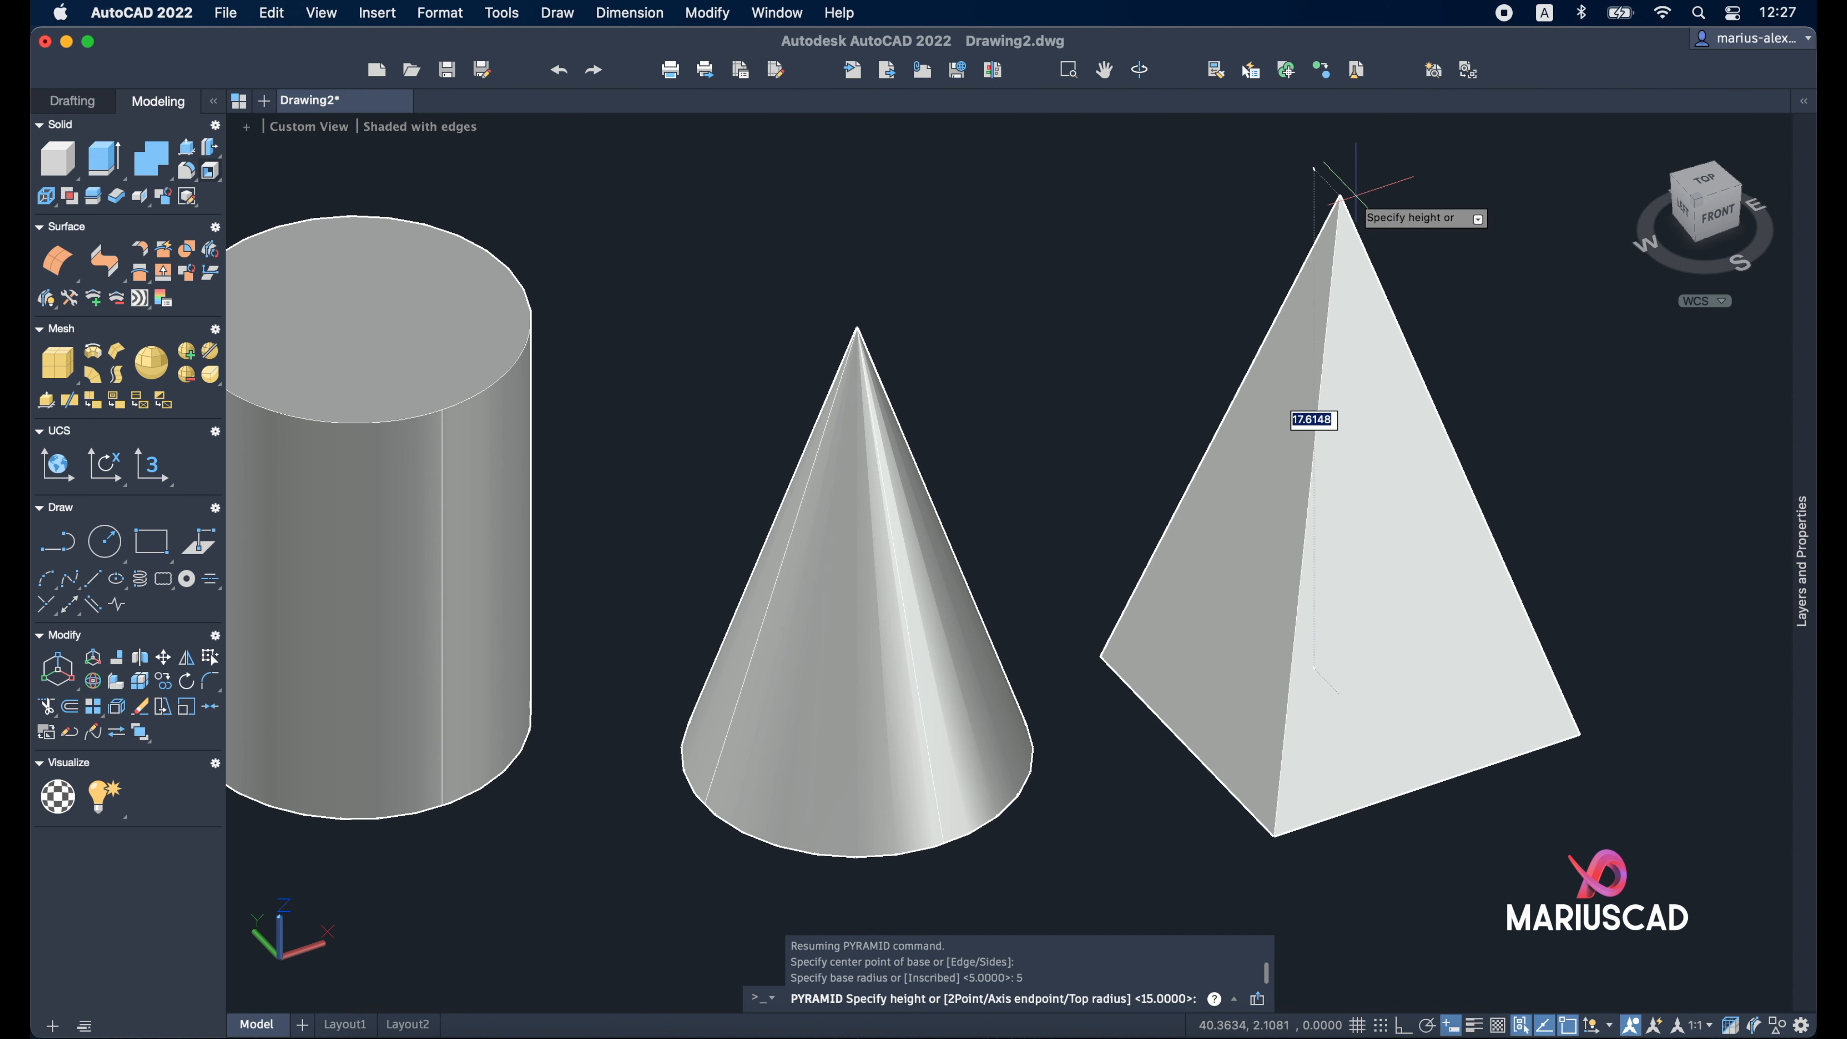
text(15)
key(Return)
Set the visual style back to 2D Wireframe
middle_drag(903, 180, 618, 155)
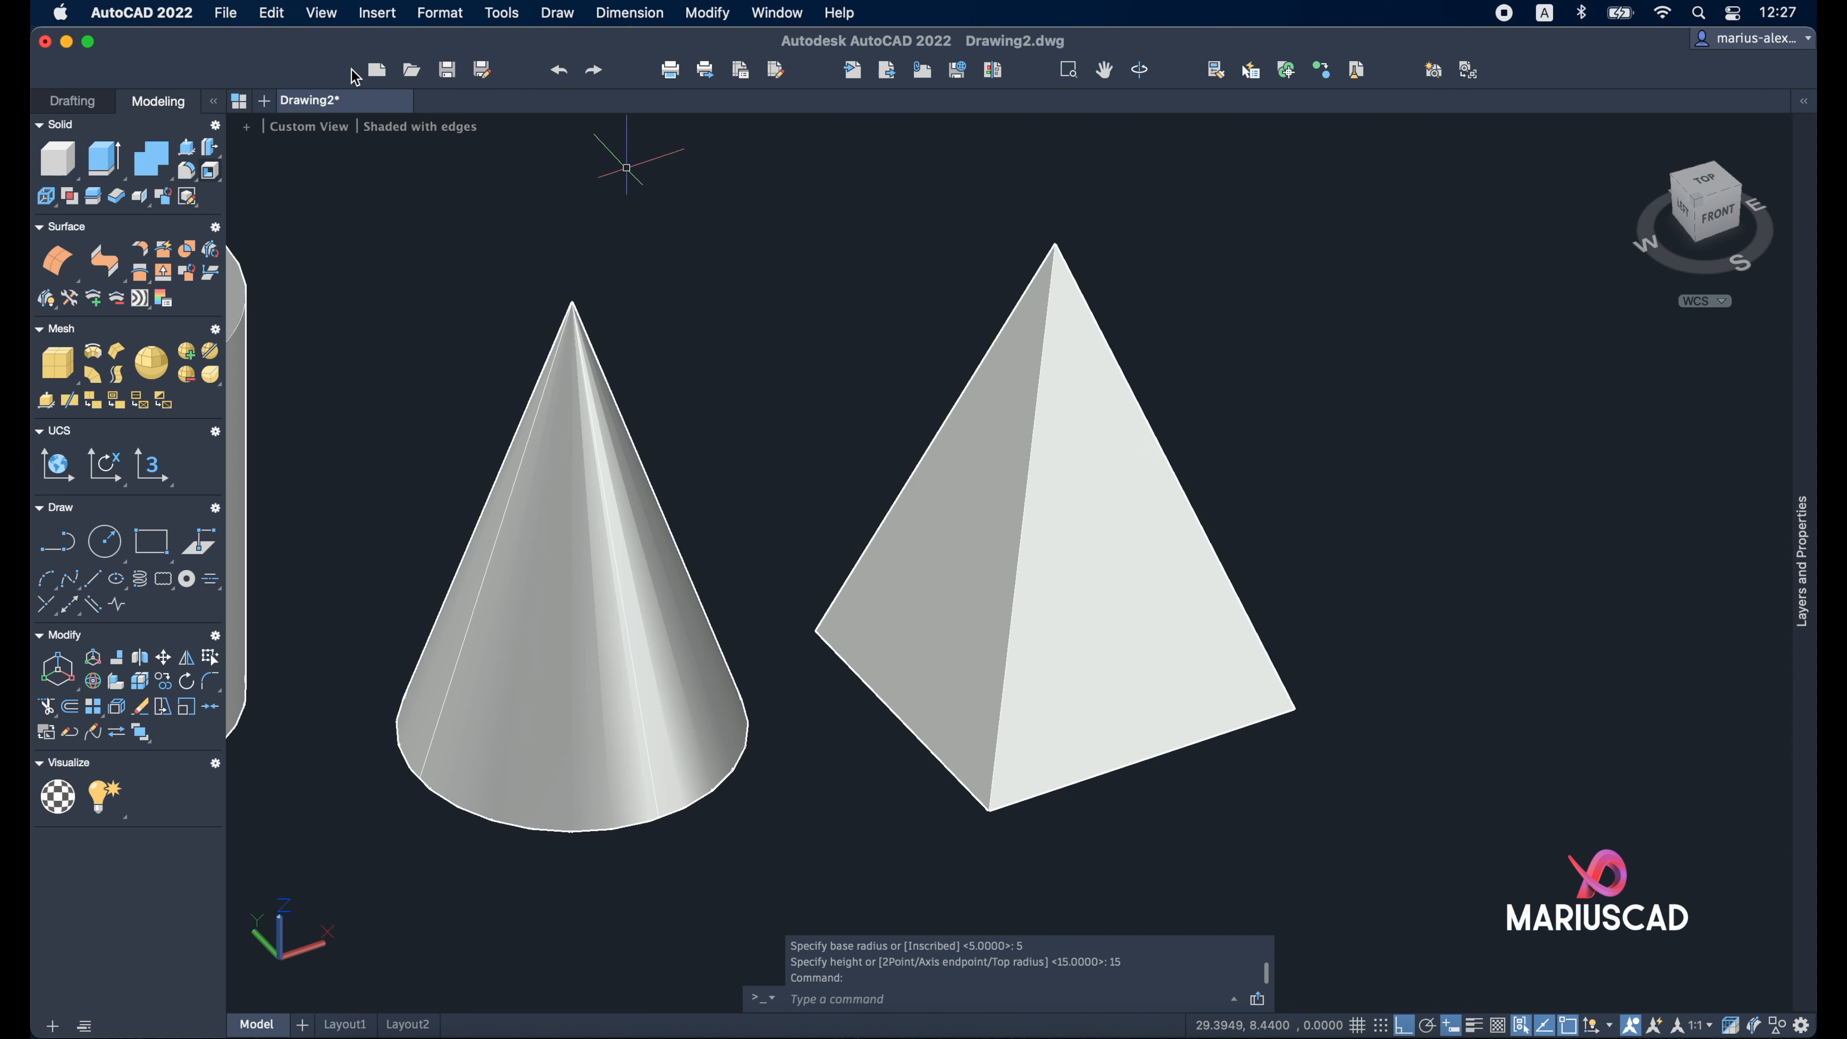
click(458, 128)
click(506, 191)
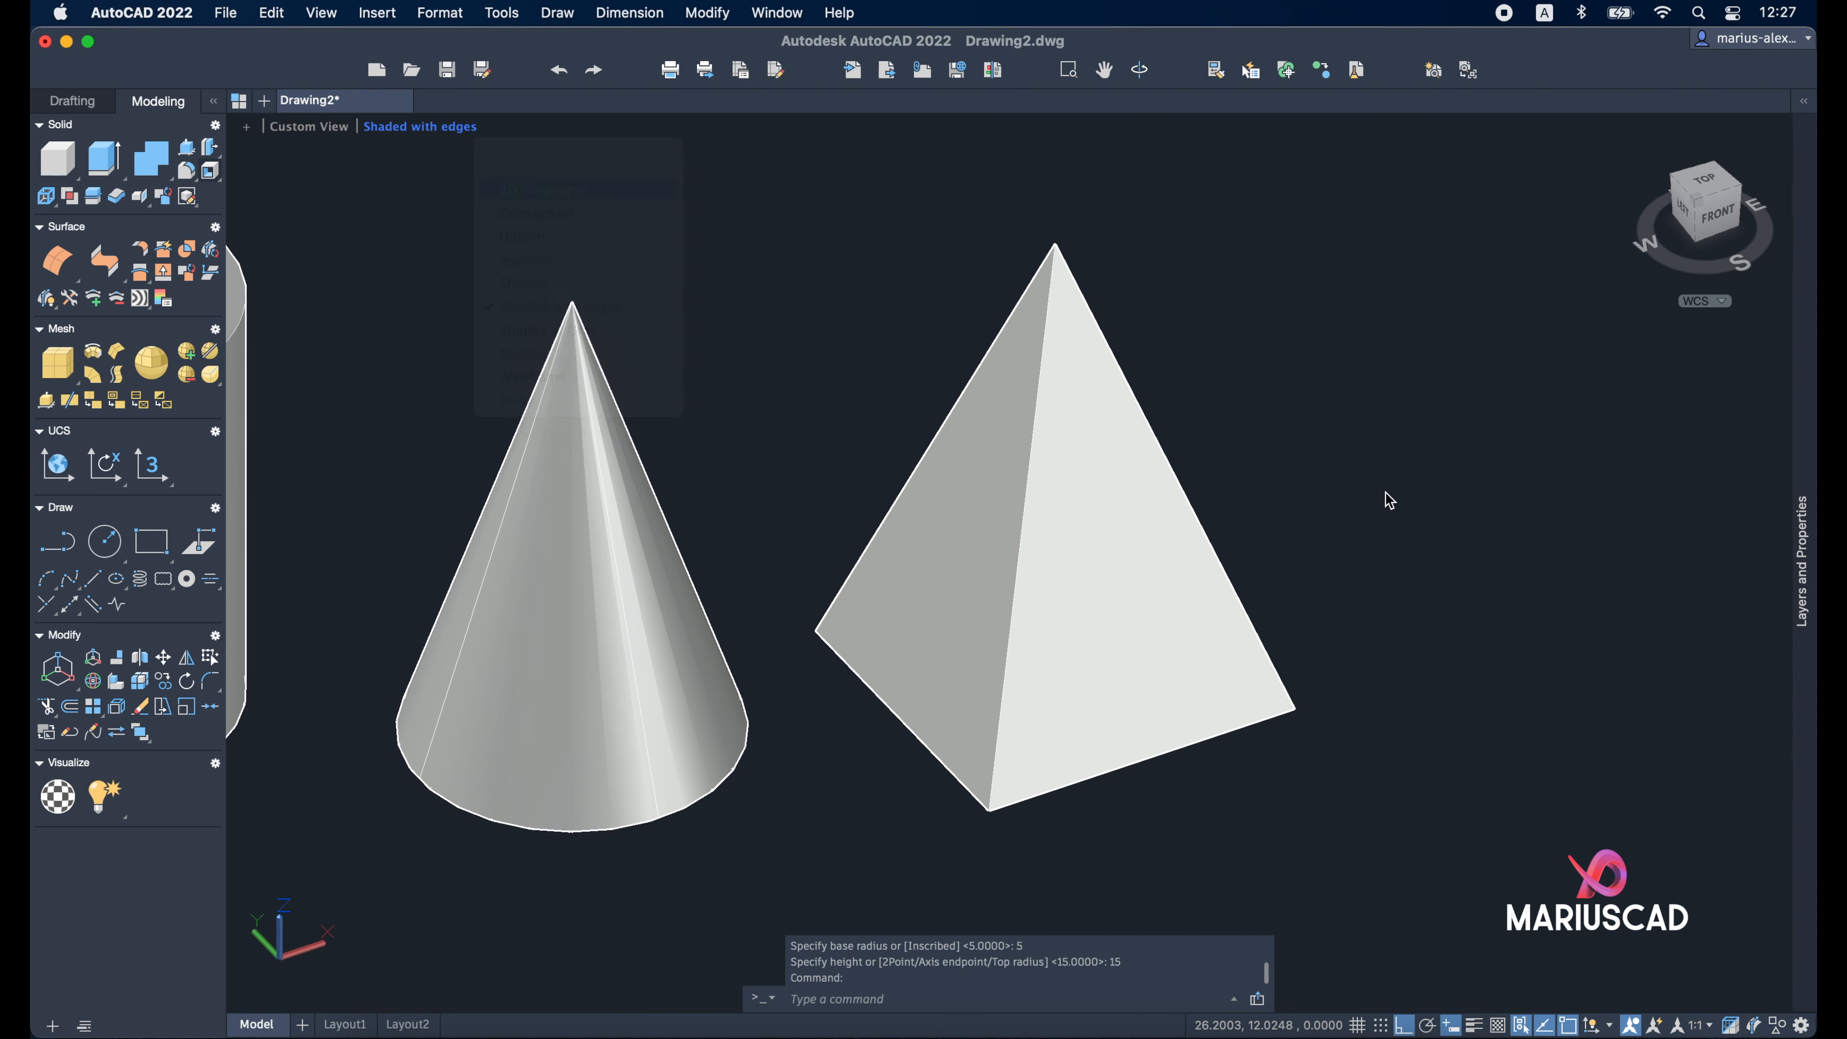
Create a second four-sided pyramid beside the first with an inscribed base radius of 10 and a height of 15
text(pyr)
key(Return)
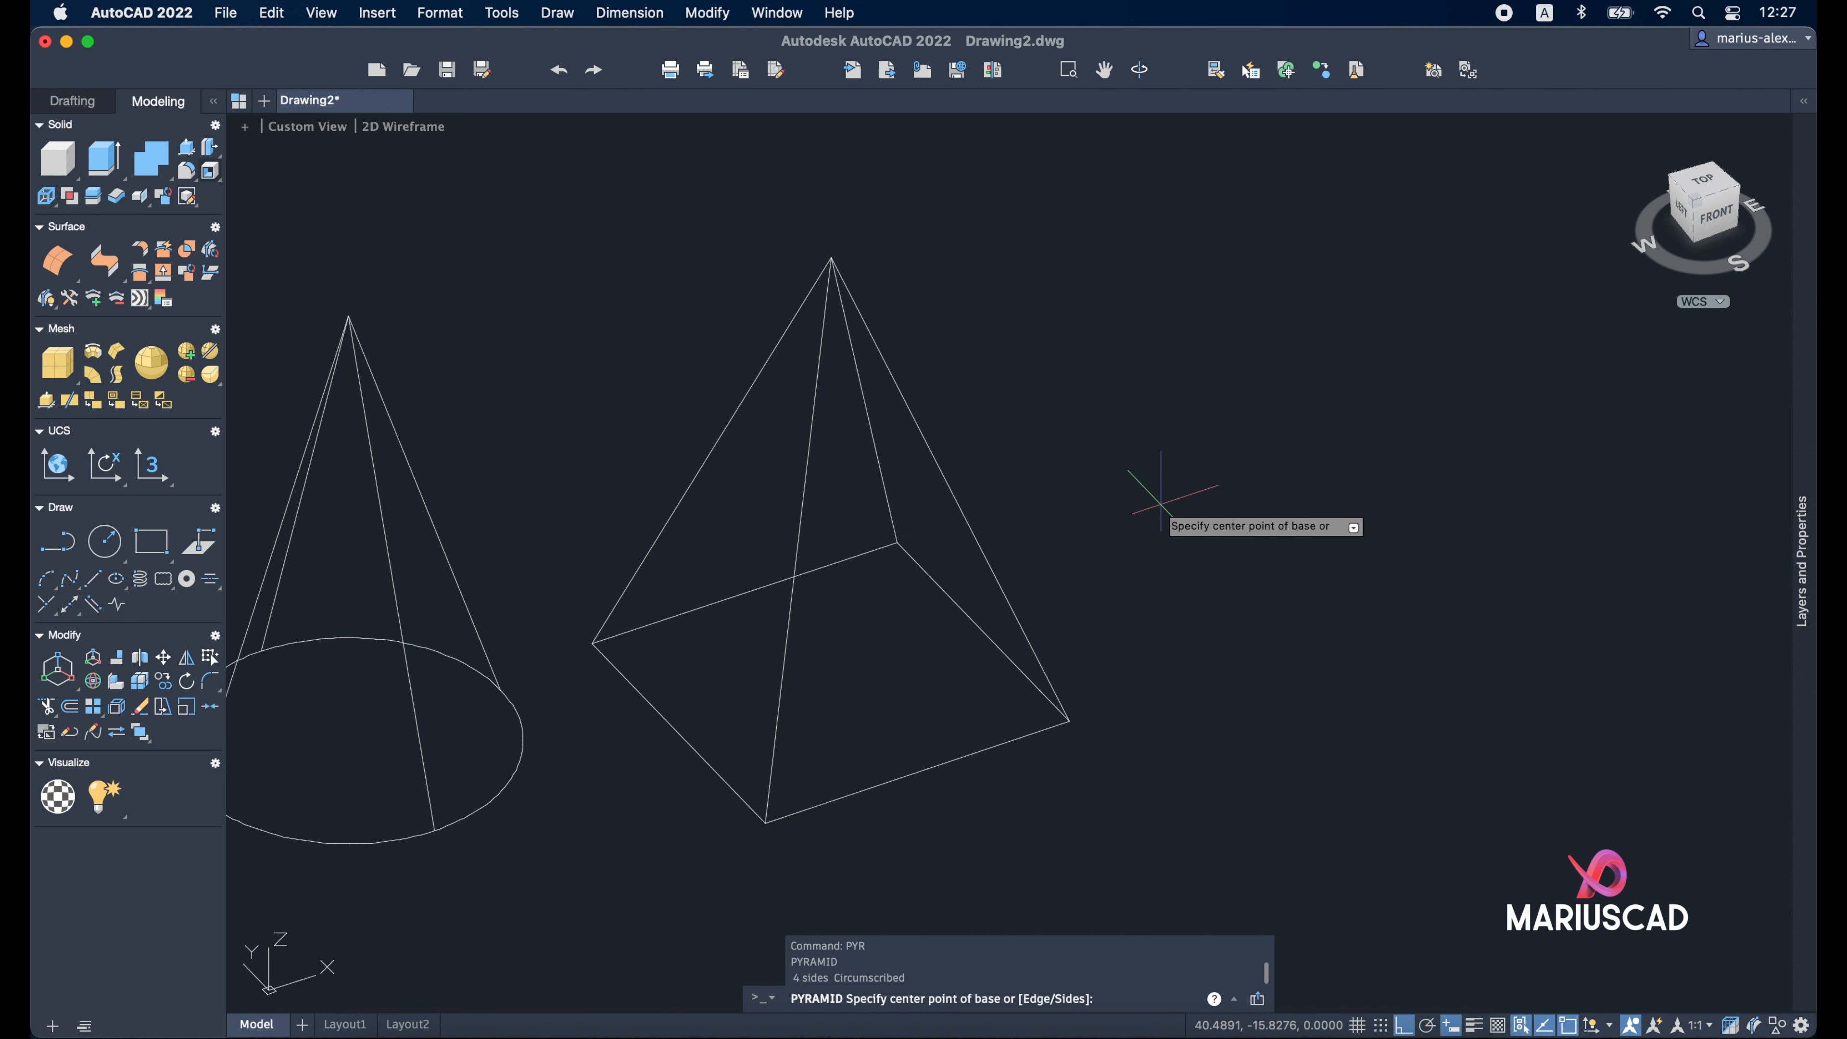
click(1392, 578)
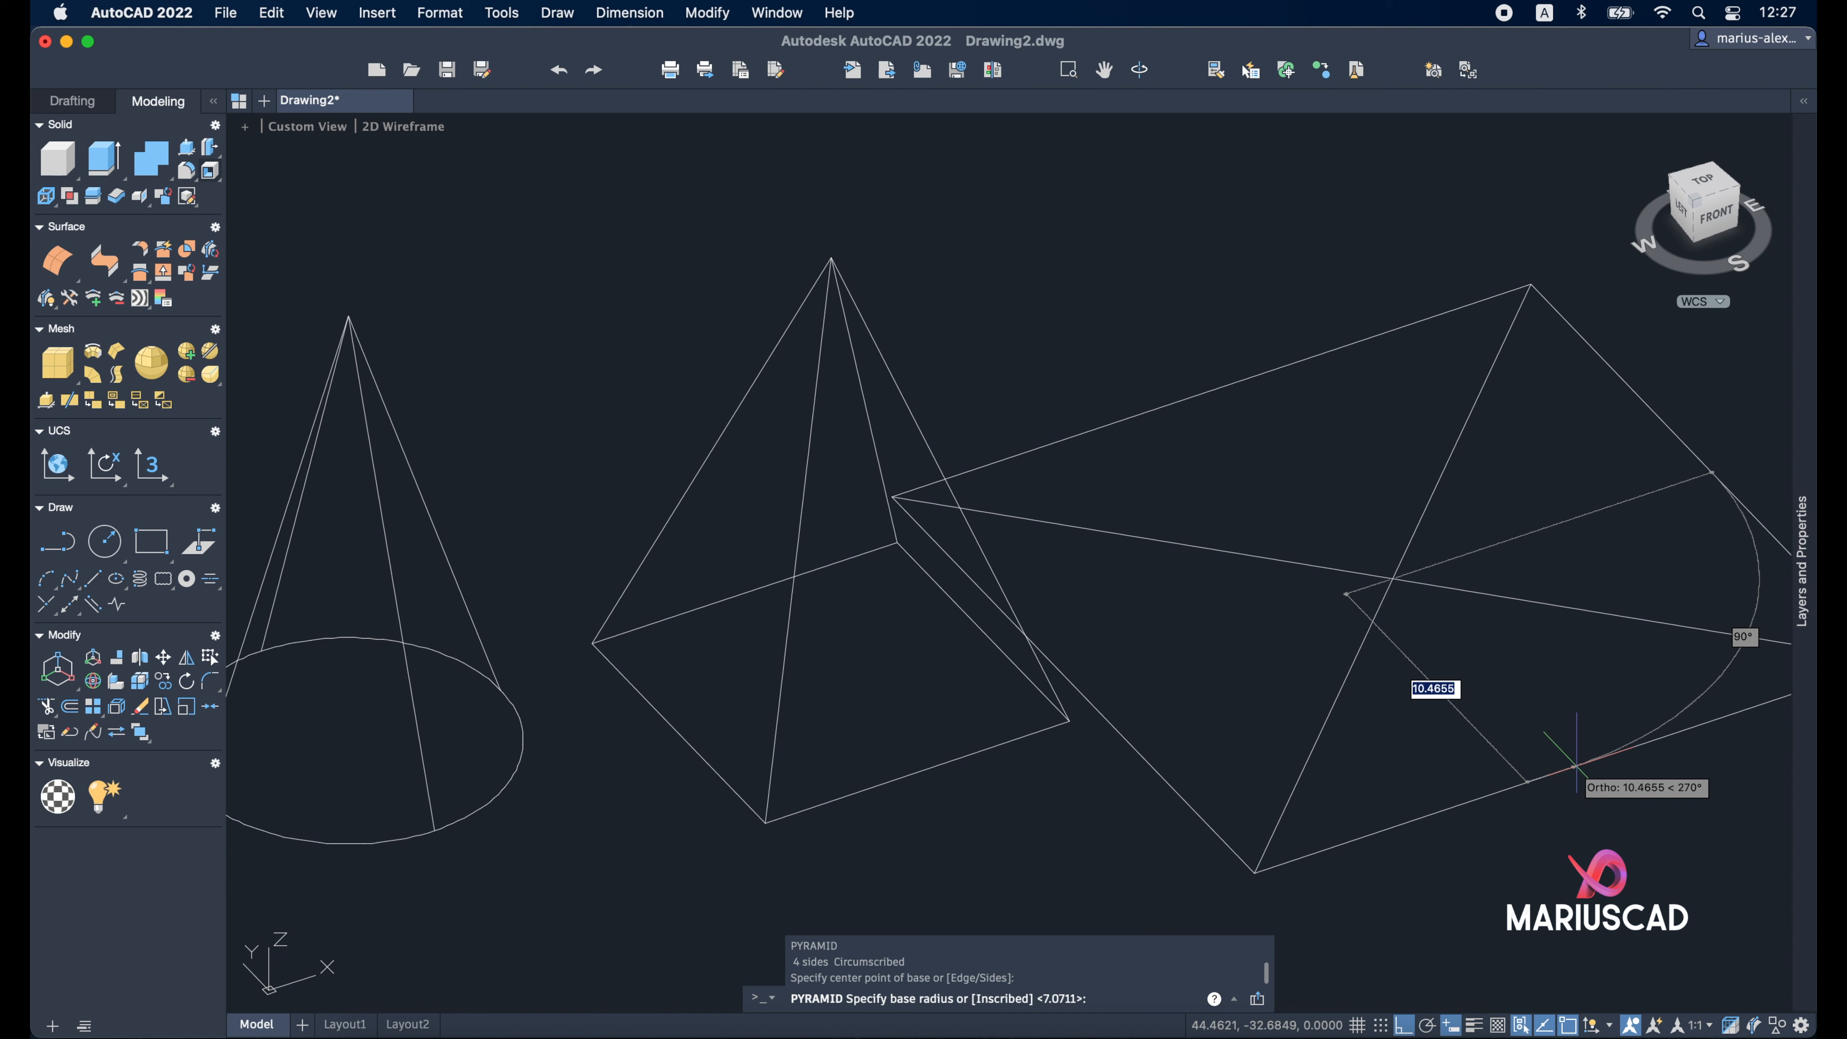
text(inscri)
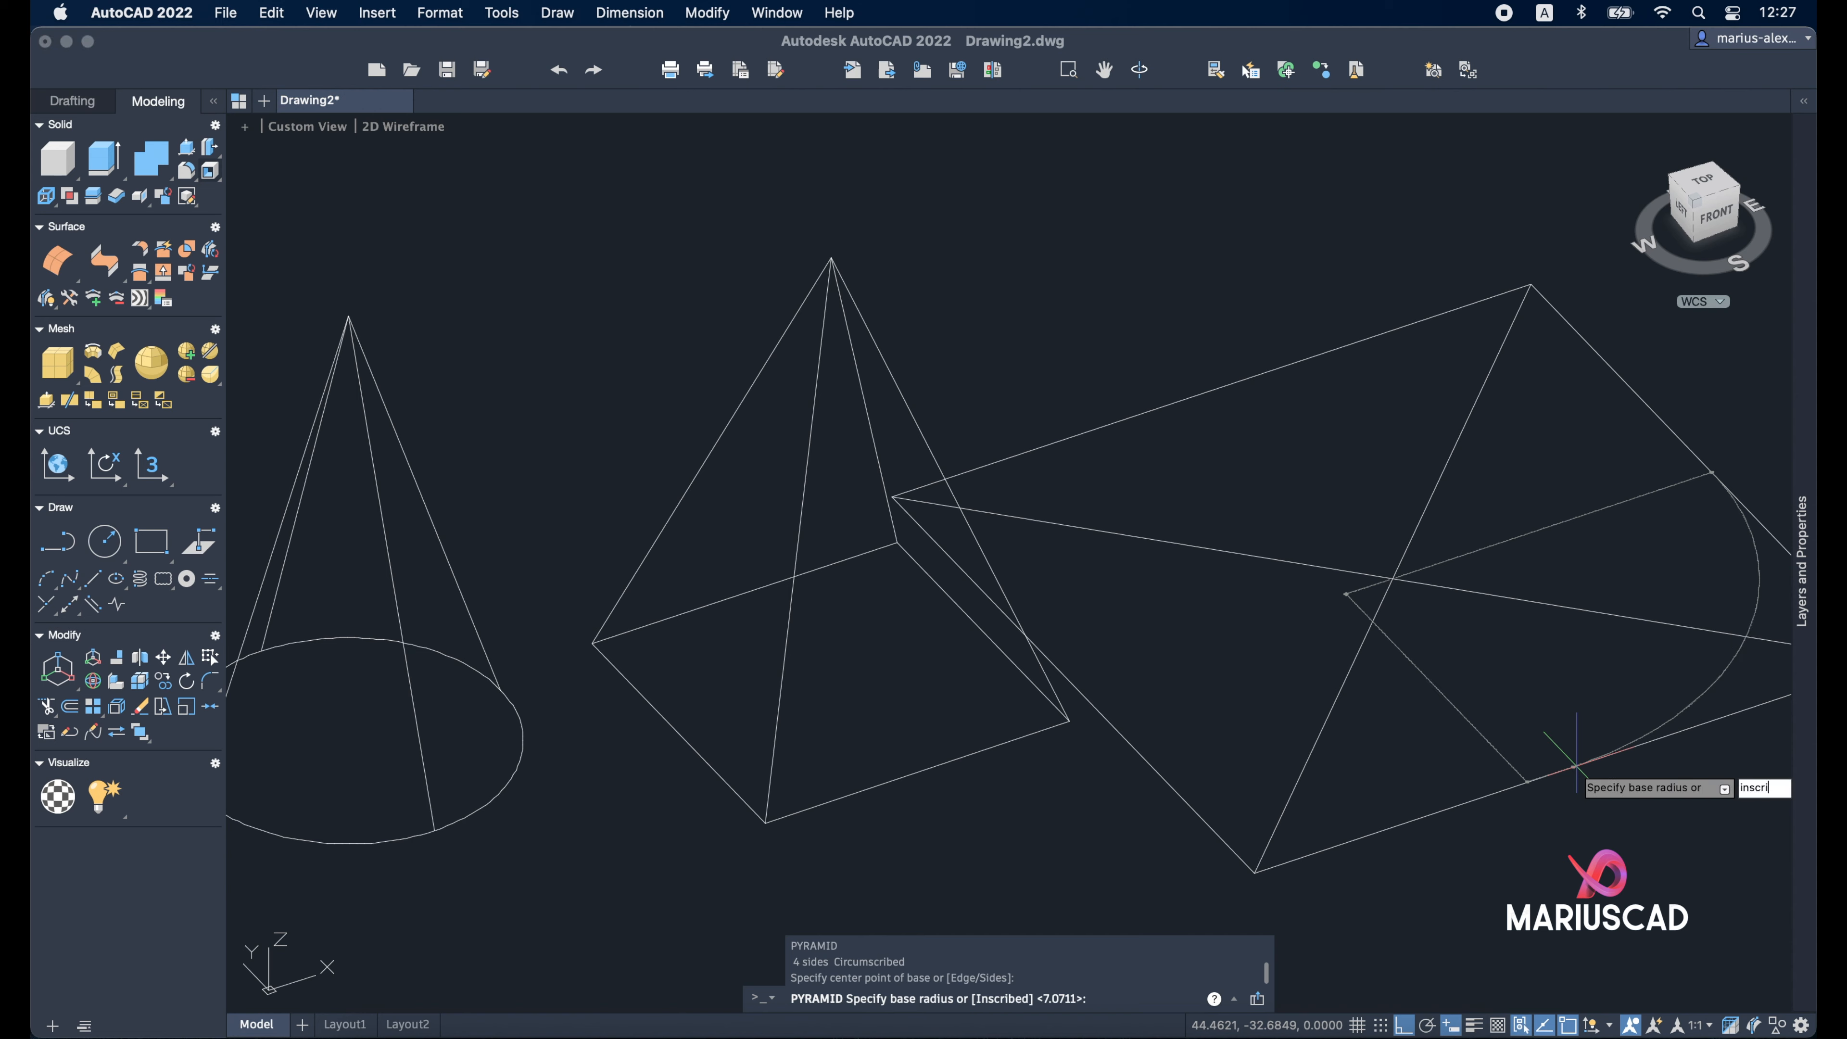
text(bed)
key(Return)
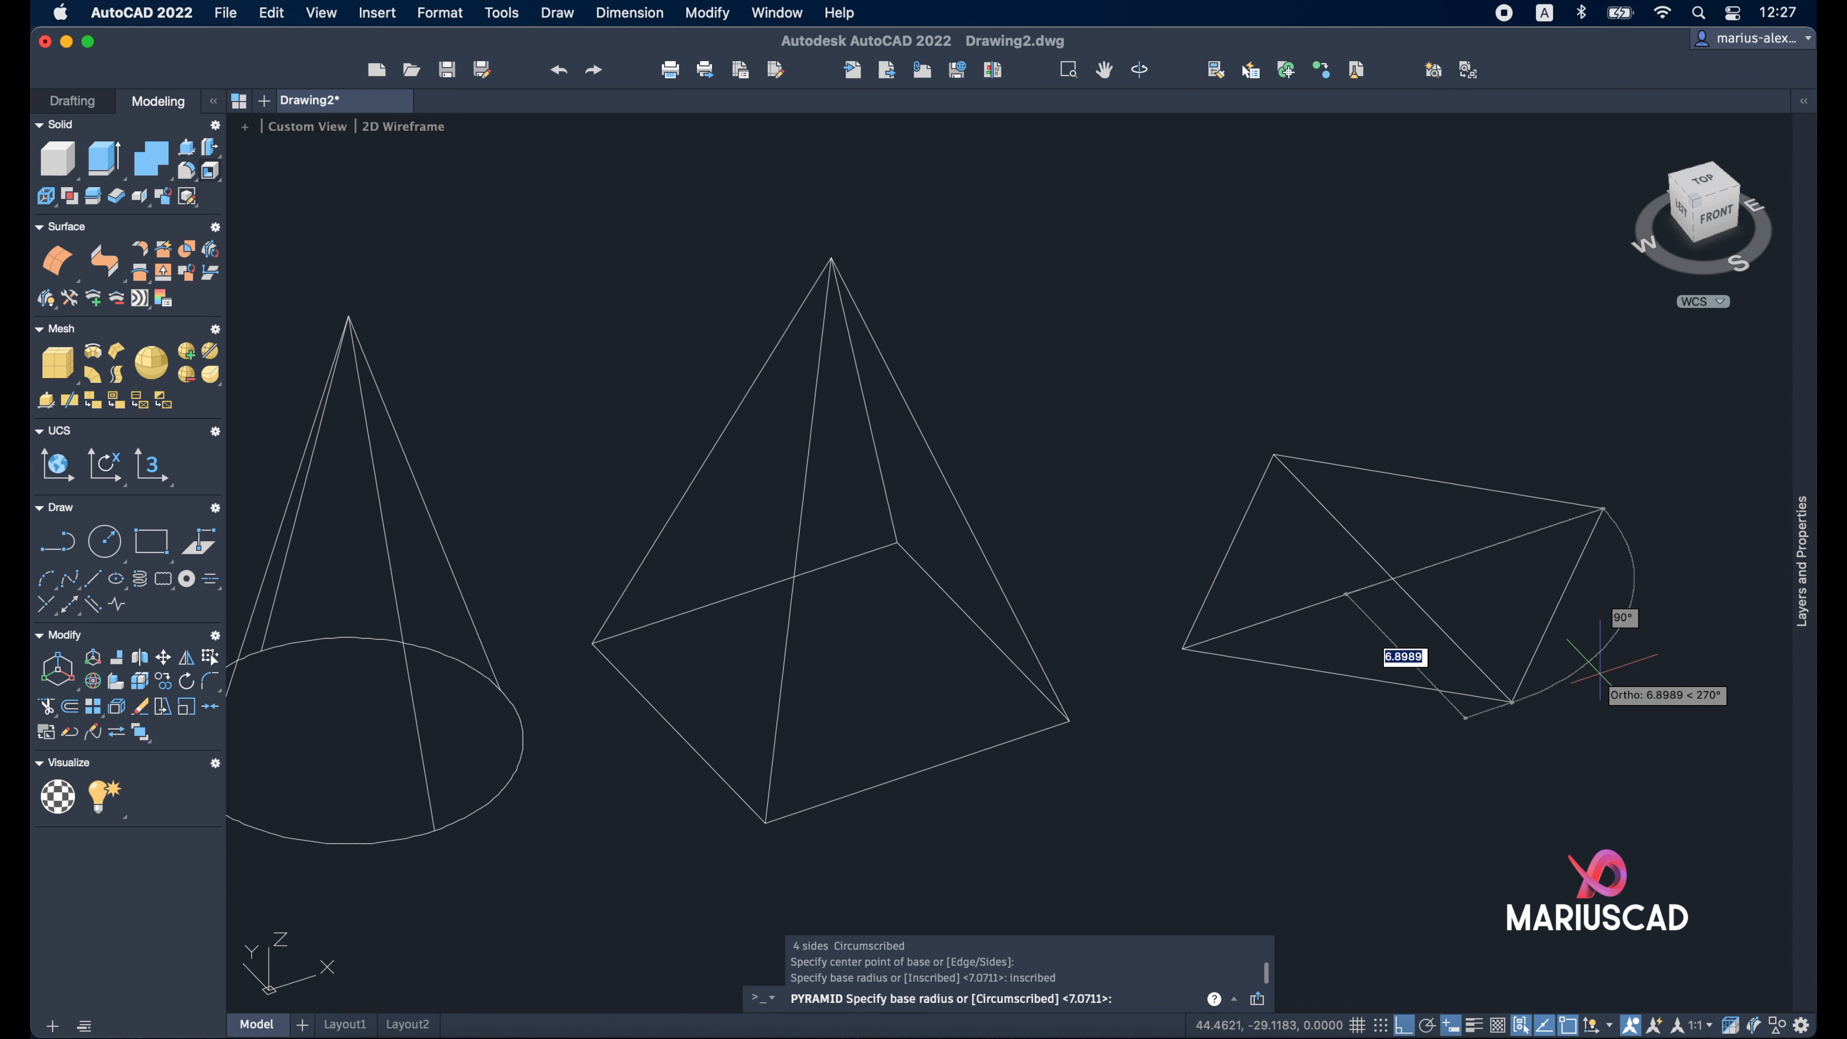
text(10)
key(Return)
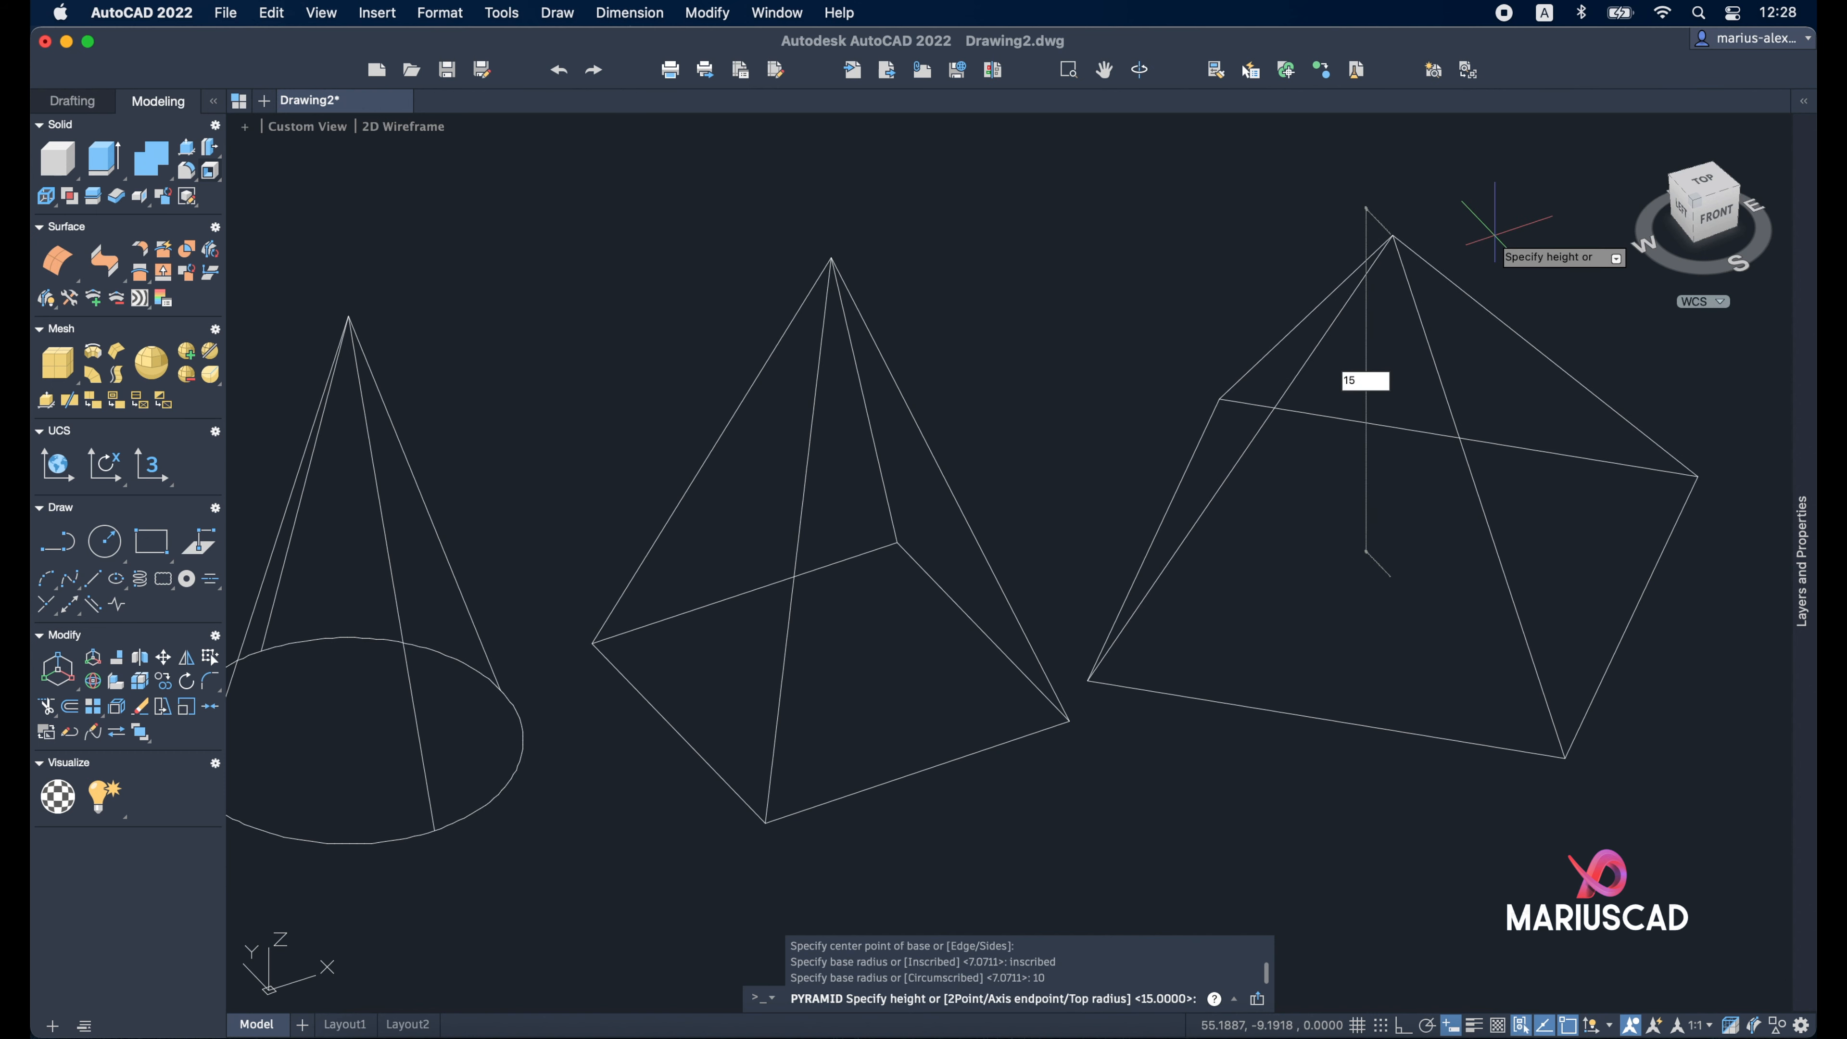
text(15)
key(Return)
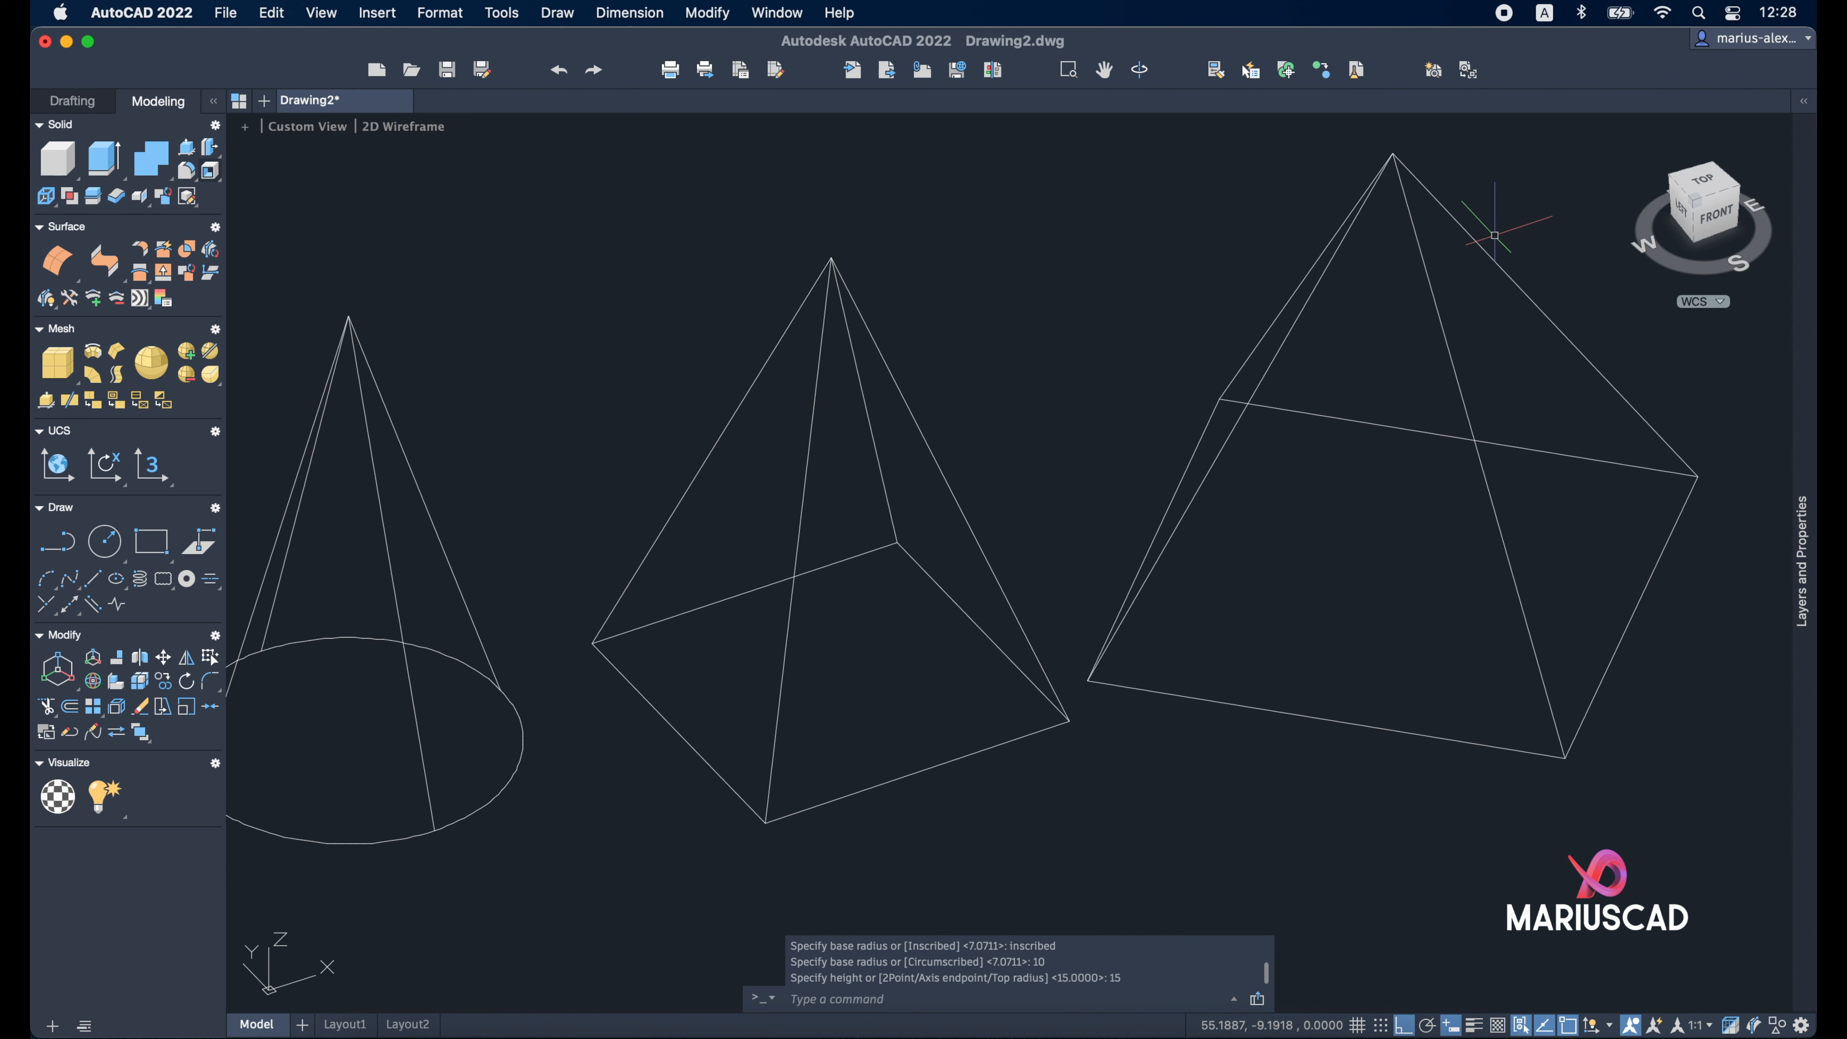
Set the visual style to Shaded with edges and orbit around the solids to view them from the side and front
click(398, 127)
click(495, 298)
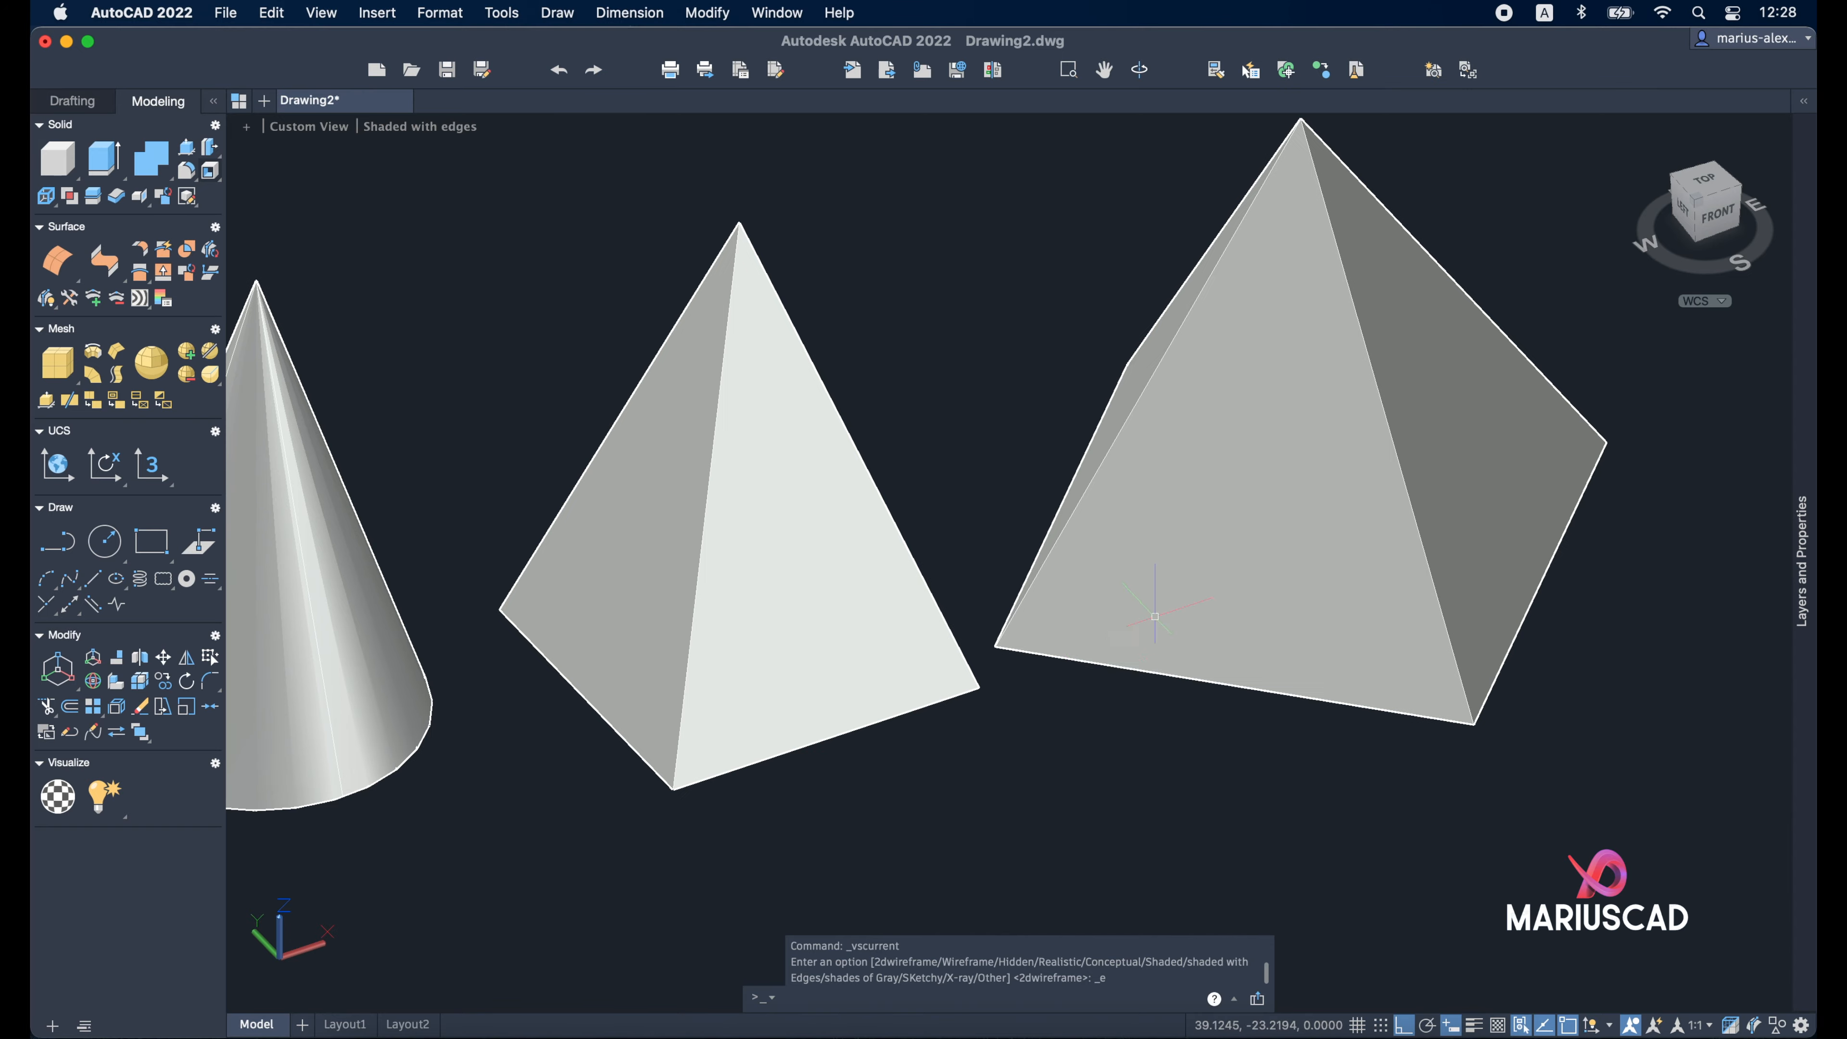
mouse_move(1155, 616)
shift+middle_down()
mouse_move(1133, 495)
mouse_move(1076, 699)
mouse_move(1064, 631)
mouse_move(1379, 562)
shift+middle_up()
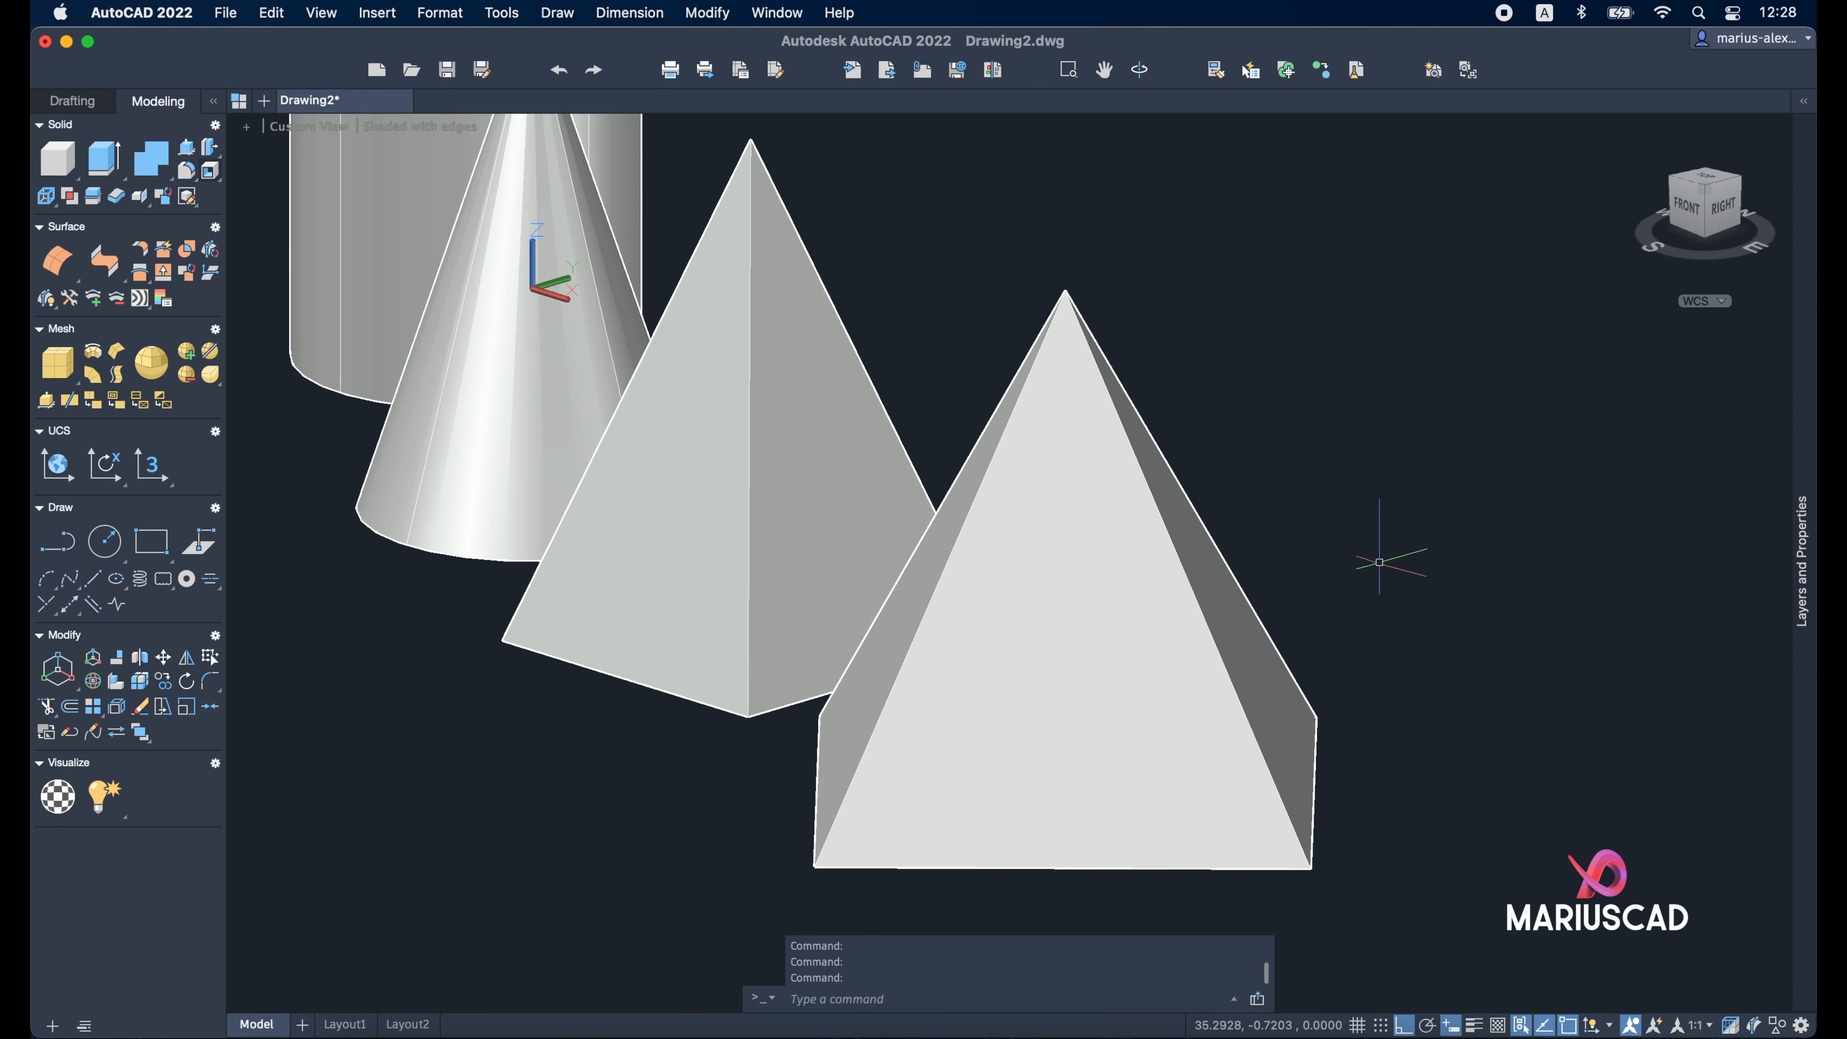
scroll(1360, 568, down, 5)
shift+middle_drag(1360, 709, 1690, 715)
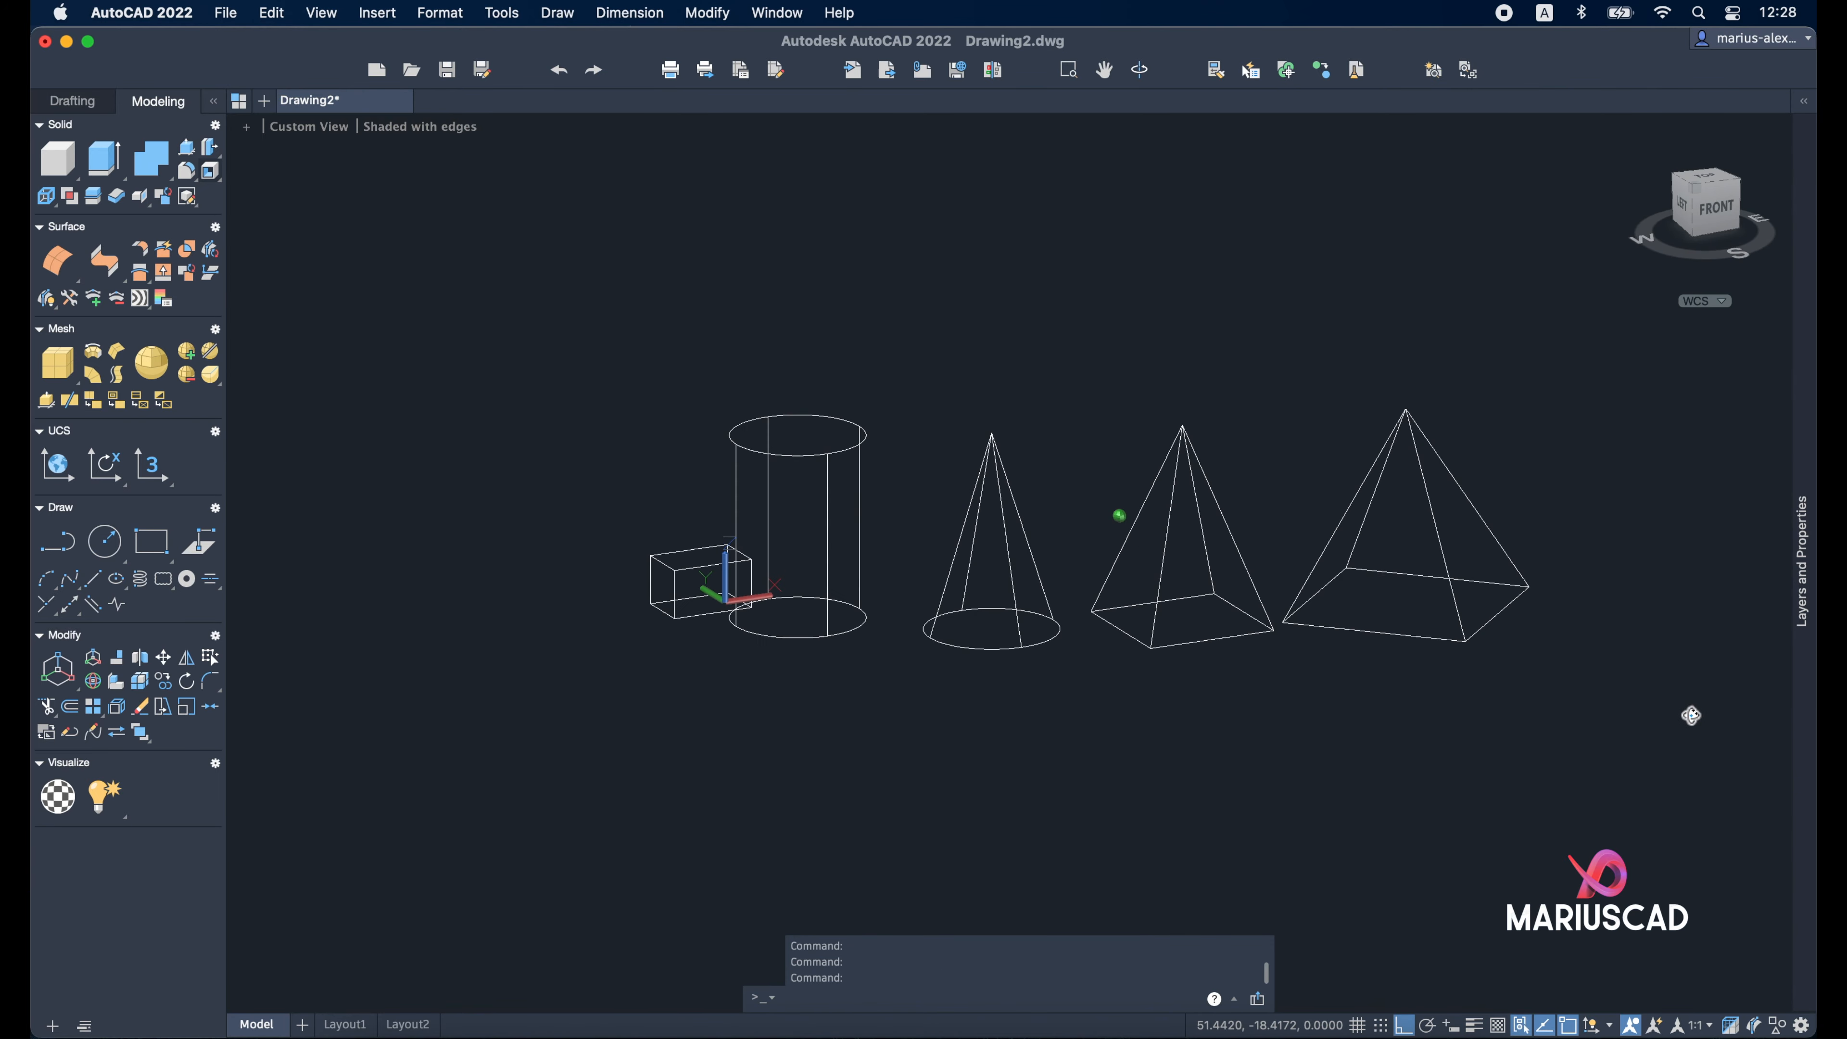
Create a sphere beside the larger pyramid with a diameter of 20
text(sphe)
key(Return)
click(1293, 621)
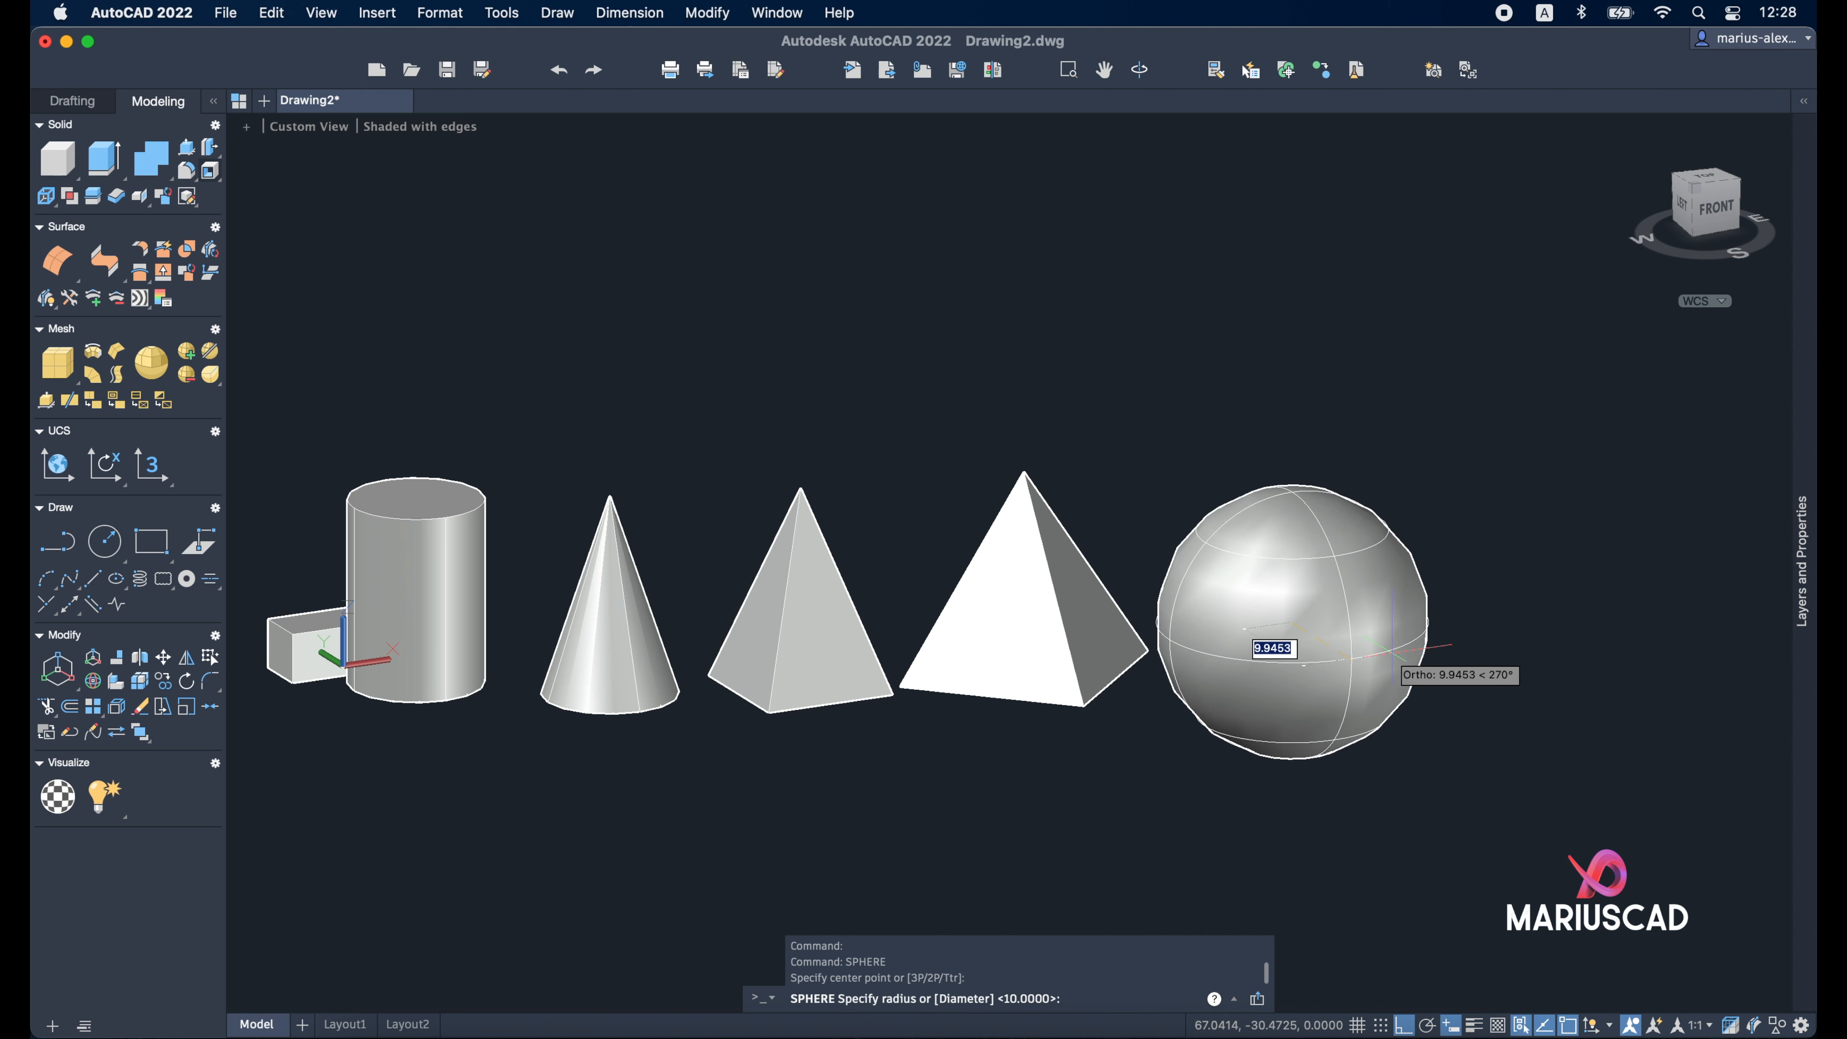
text(diame)
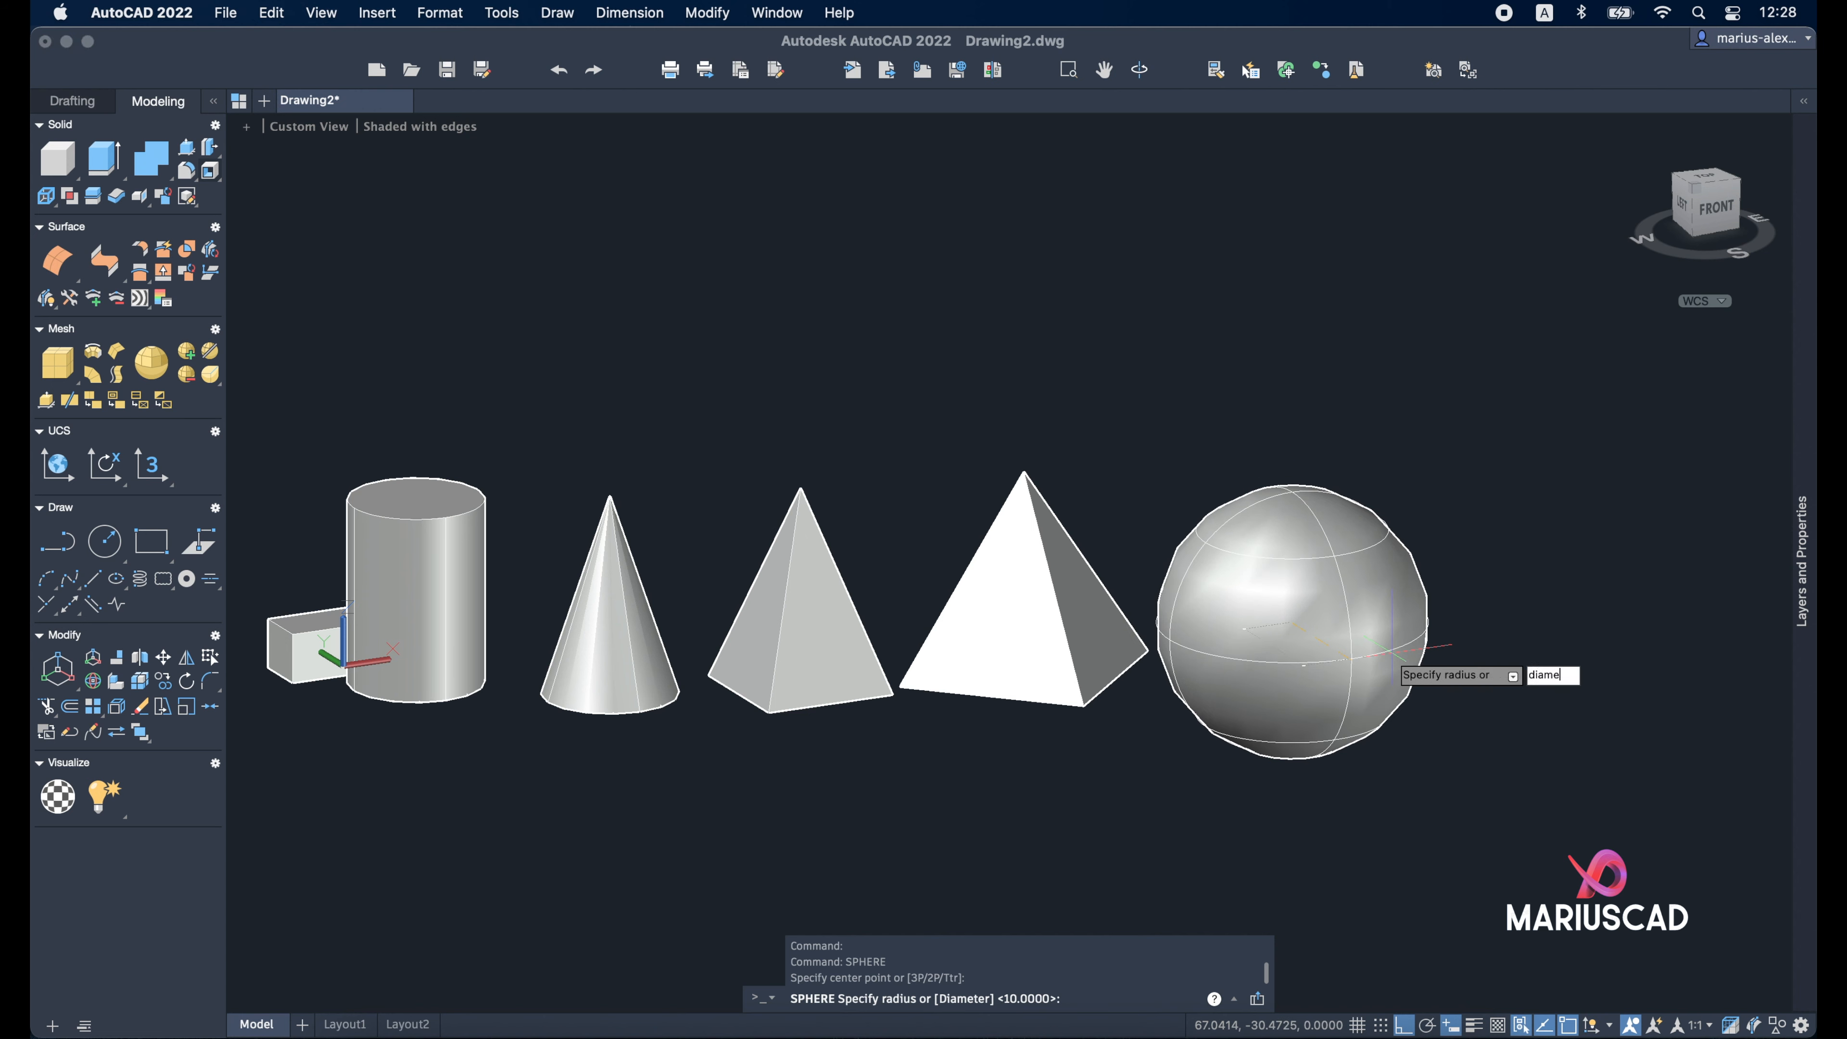
text(ter)
key(Return)
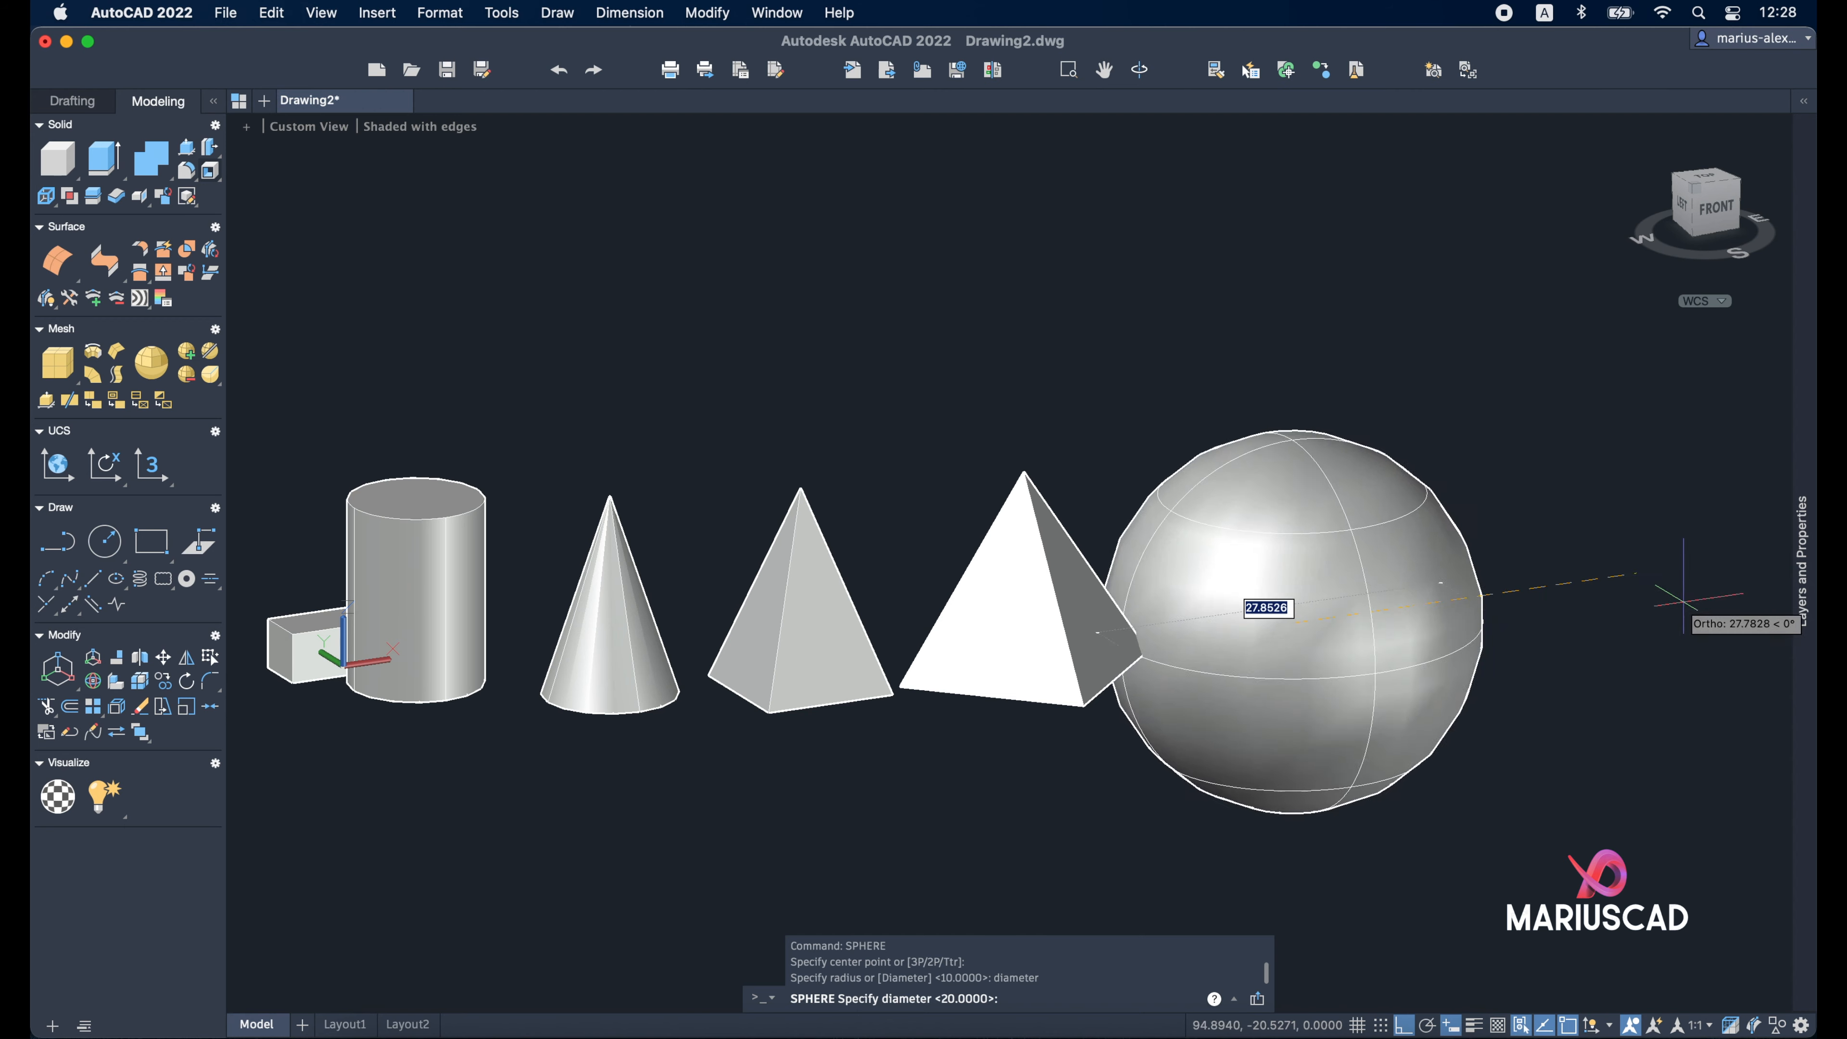
text(20)
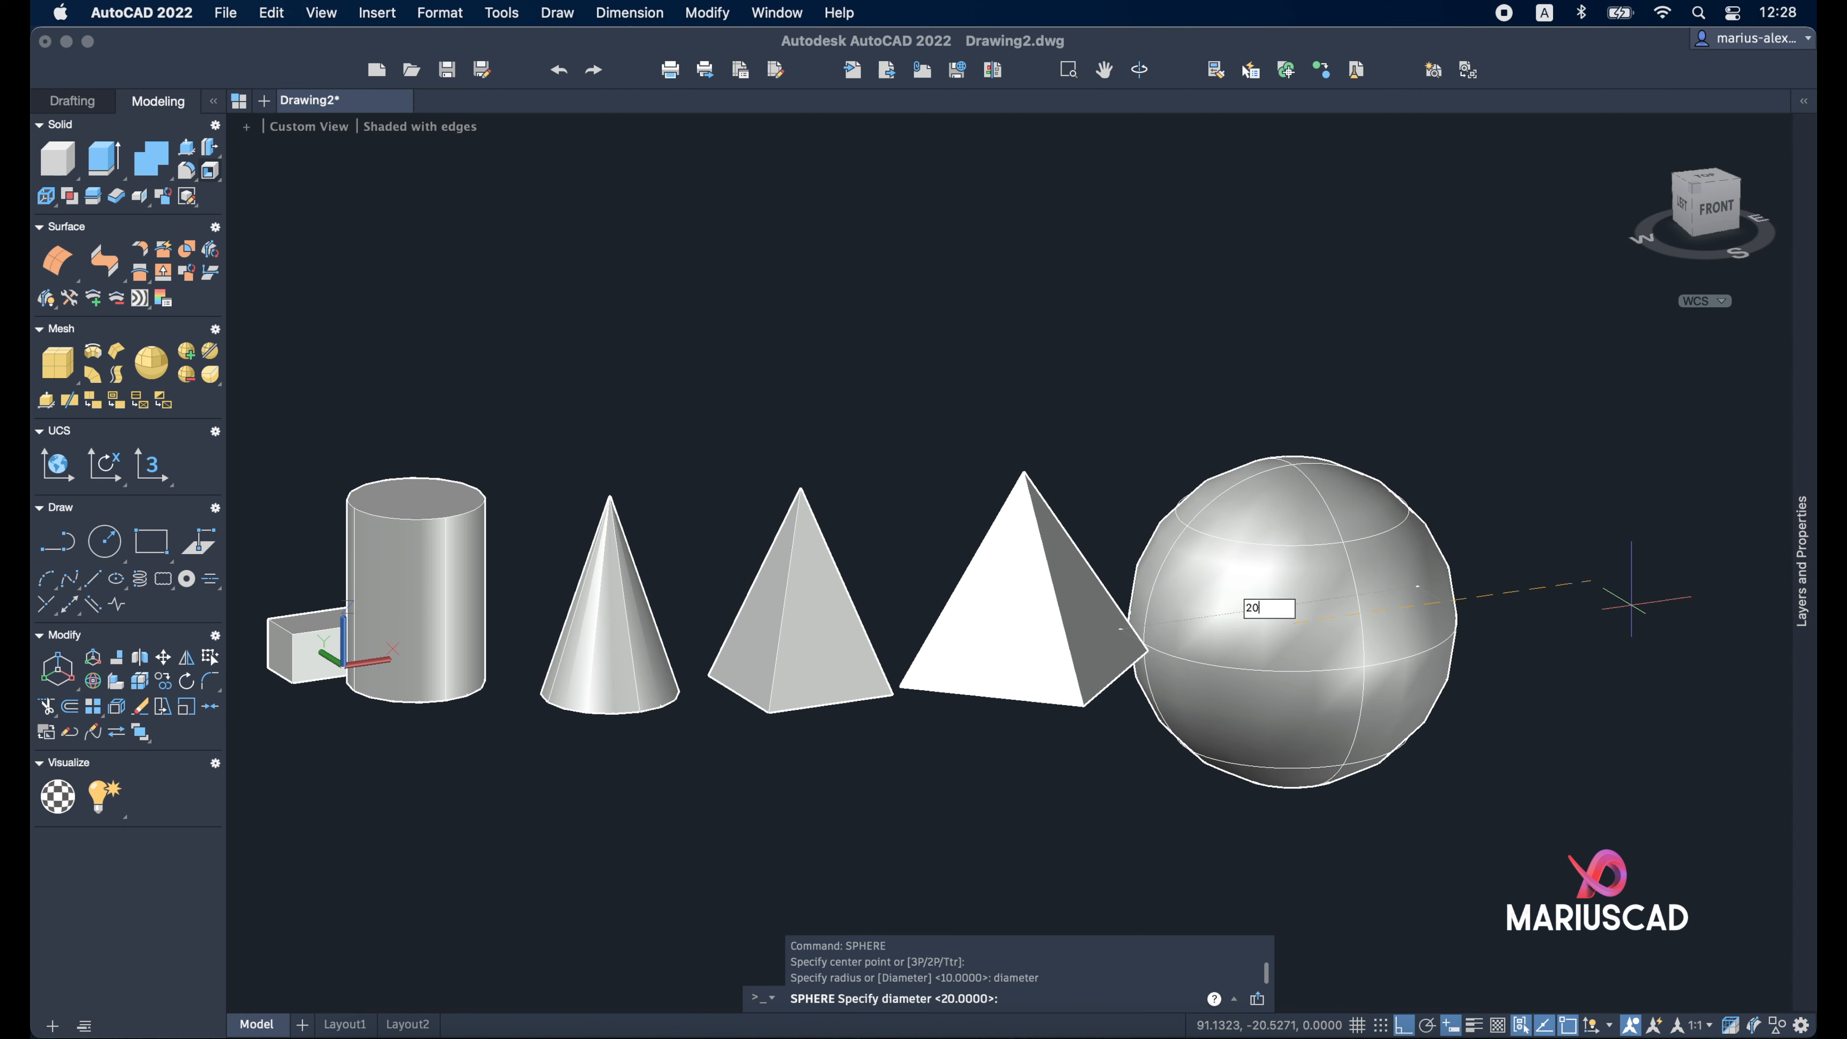
key(Return)
Erase all the solids in the drawing
mouse_move(1498, 647)
shift+middle_down()
mouse_move(1285, 531)
mouse_move(1015, 668)
mouse_move(1294, 808)
mouse_move(1303, 693)
mouse_move(1350, 702)
mouse_move(1261, 726)
mouse_move(1228, 703)
shift+middle_up()
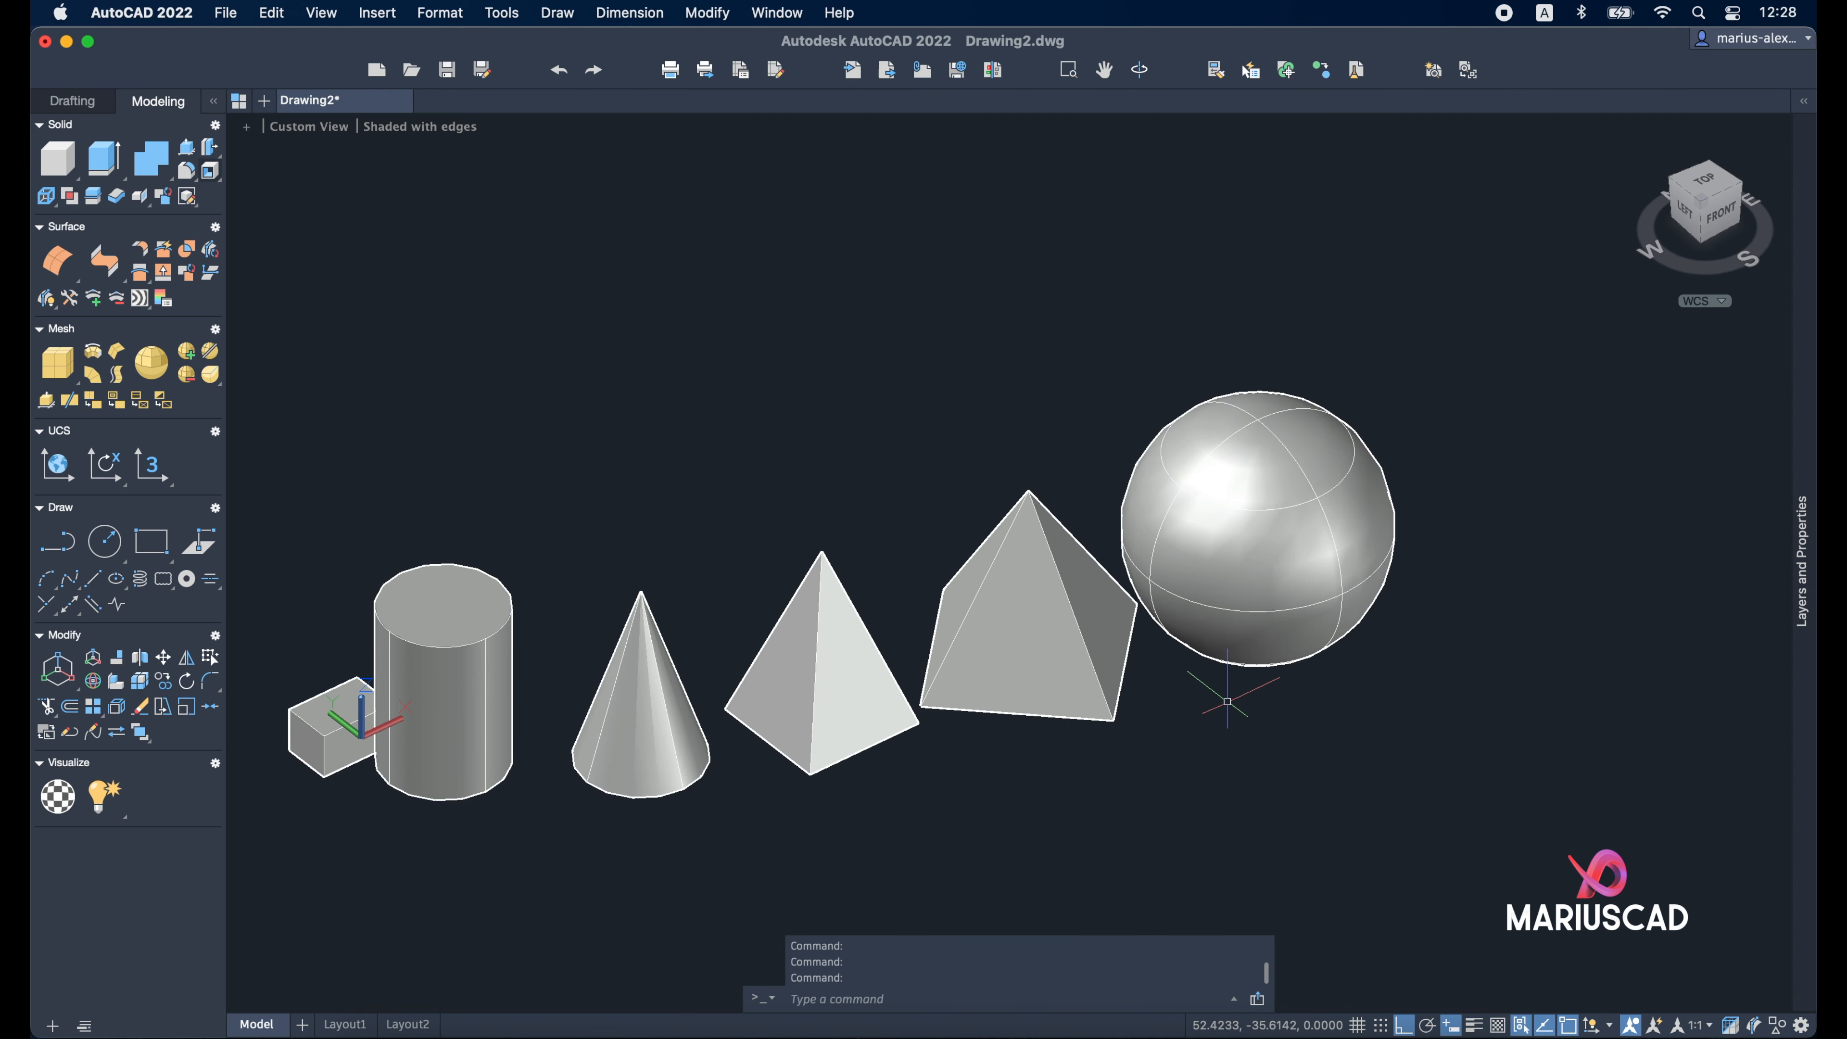
key(super+a)
key(Delete)
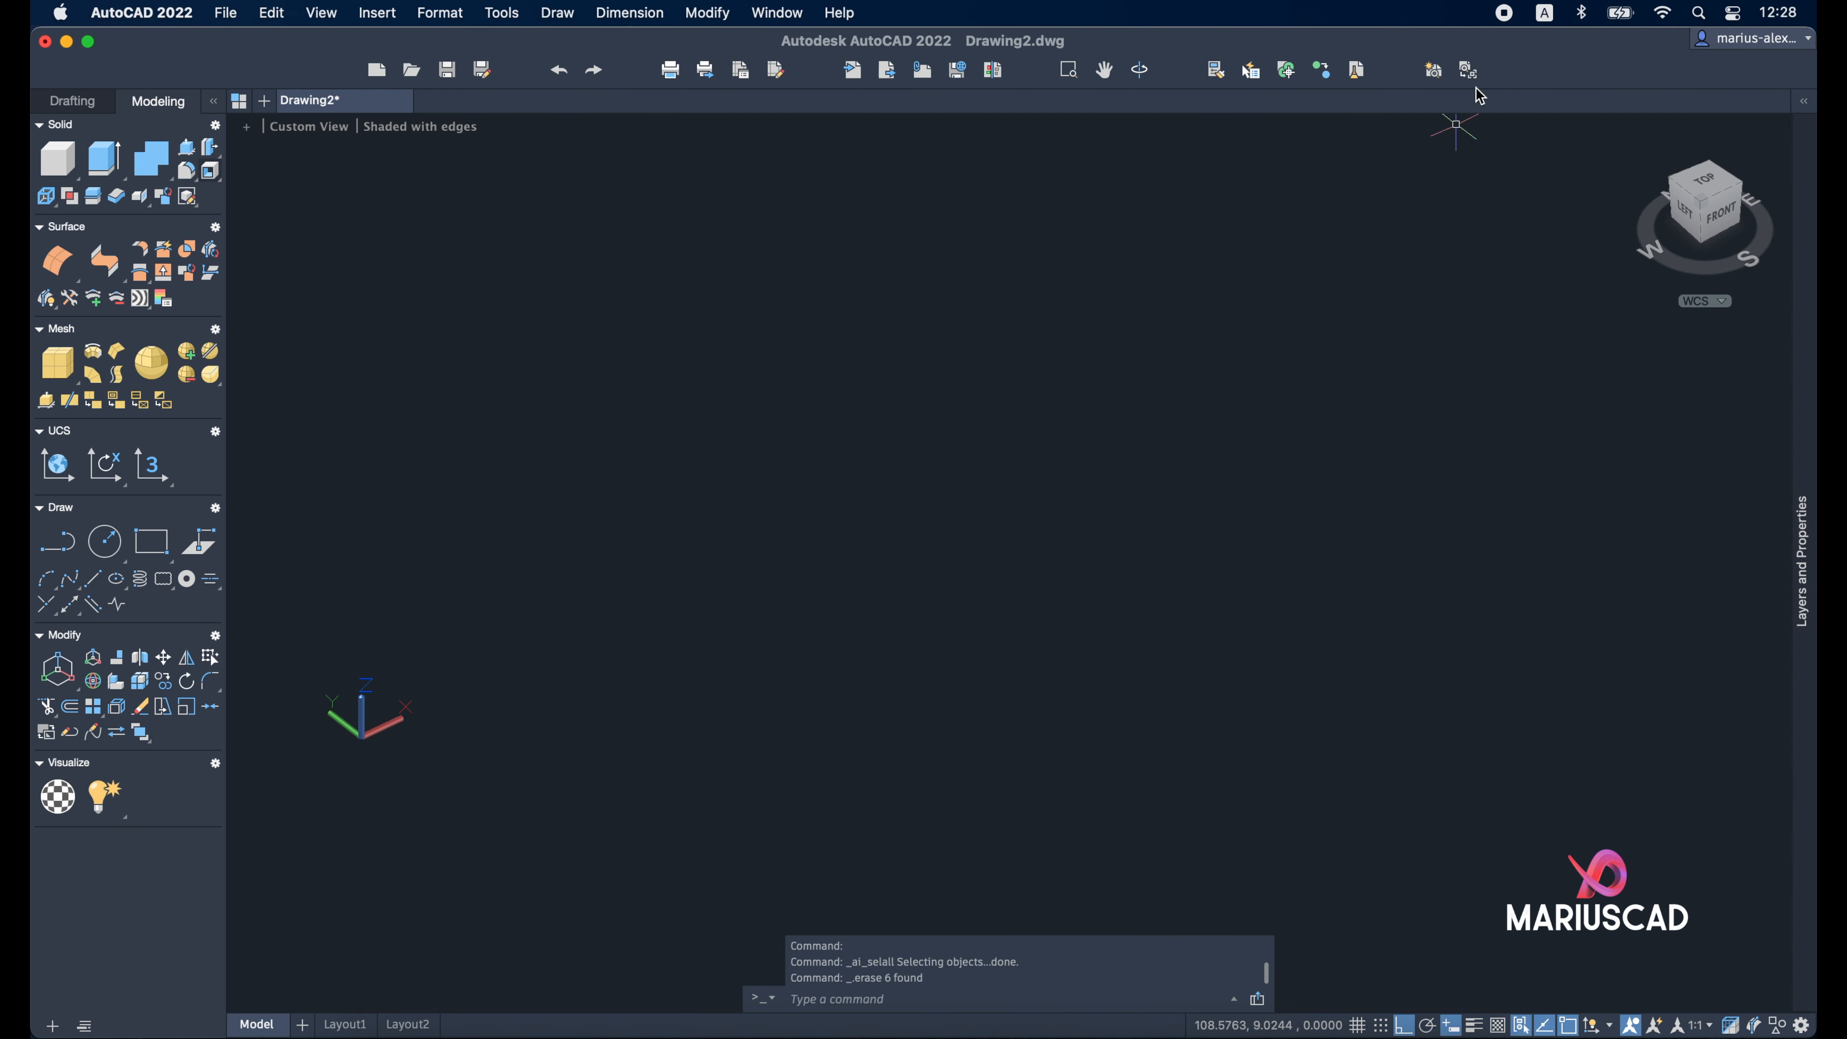
Restore the home view and switch the projection from perspective to parallel
click(1638, 129)
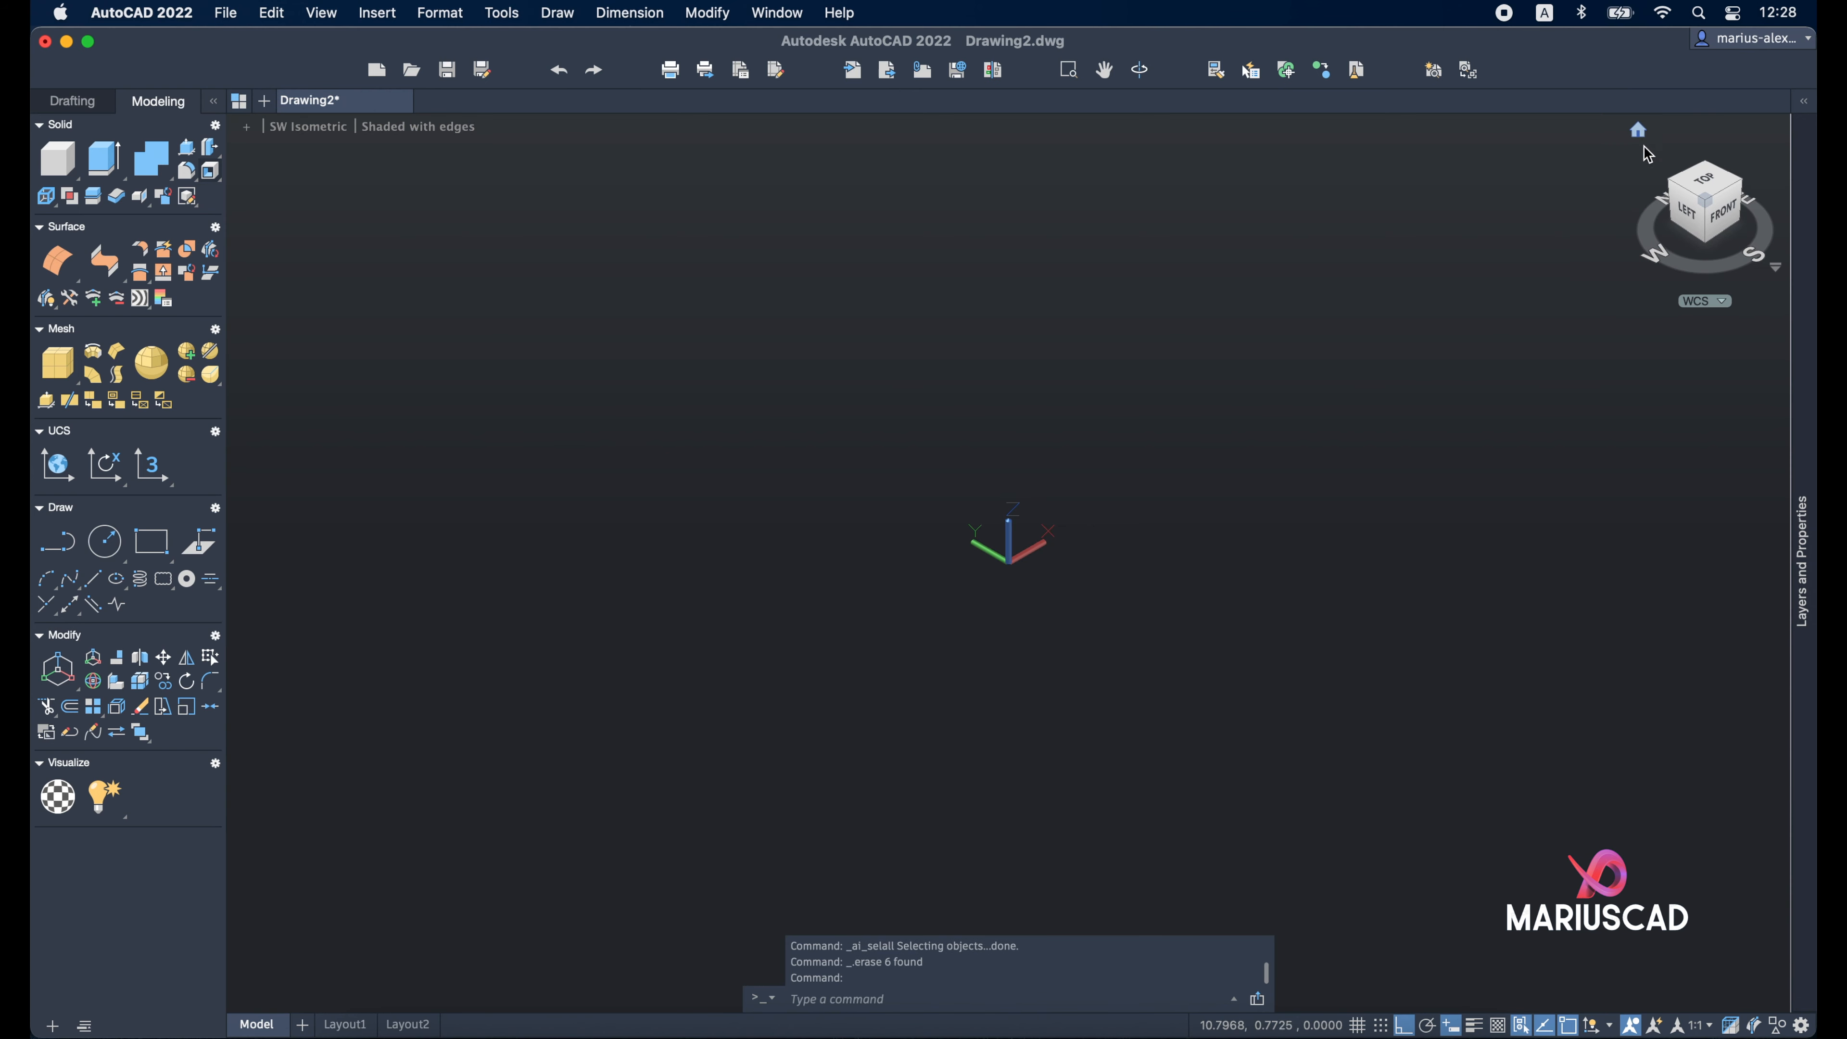
right_click(1693, 206)
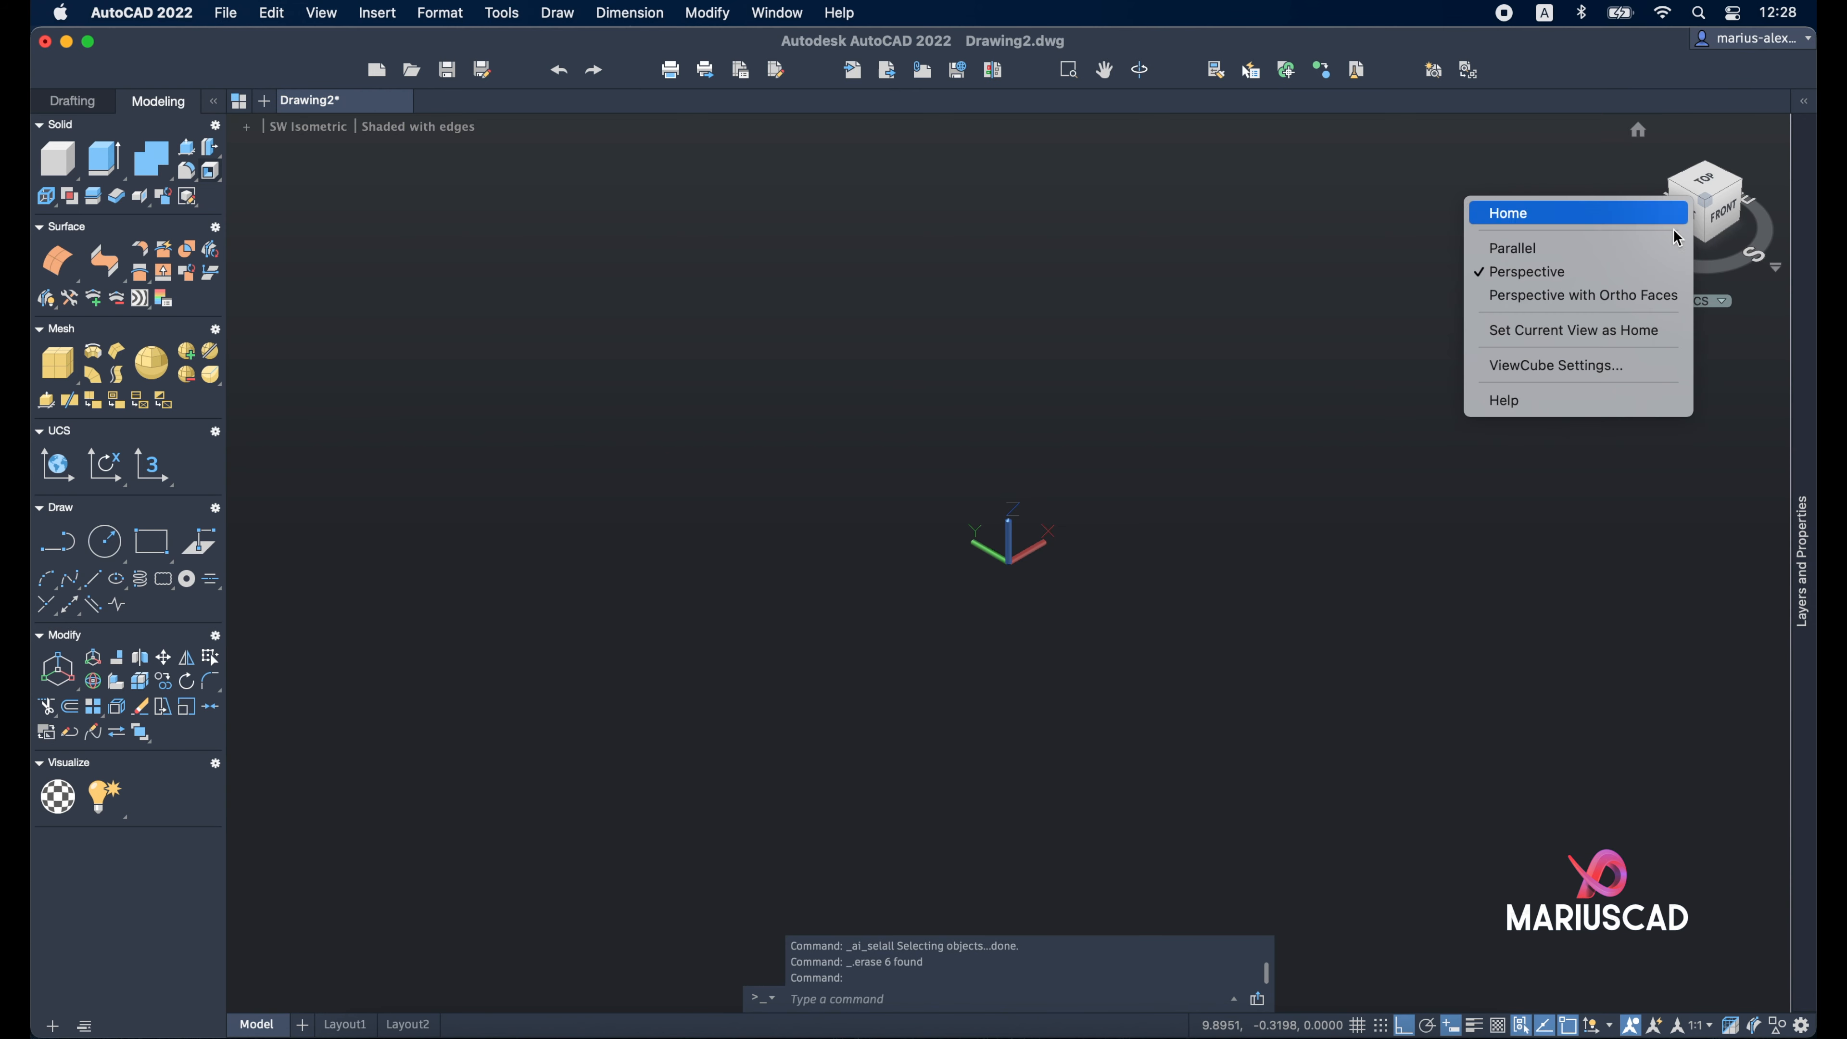
click(1630, 244)
middle_drag(1307, 434, 1131, 575)
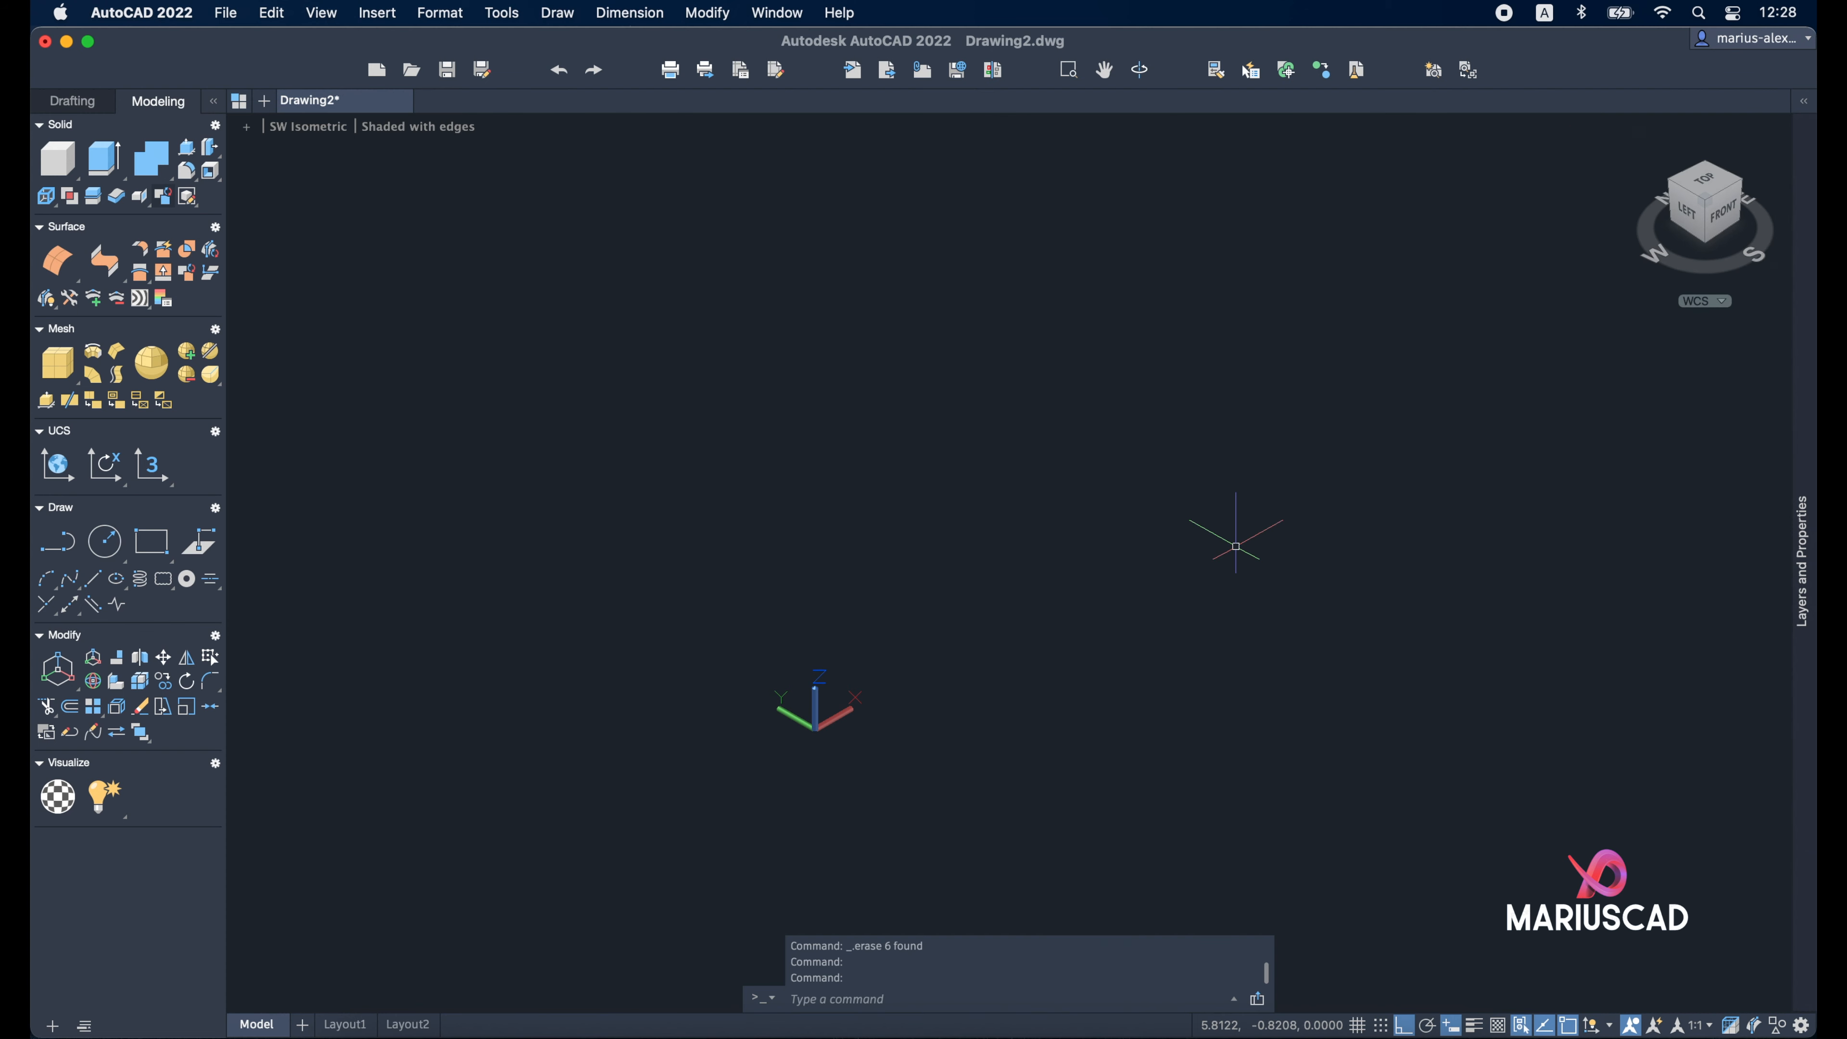
Draw a closed square from four separate lines, each 10 units long, in the XY plane
key(Return)
click(1053, 480)
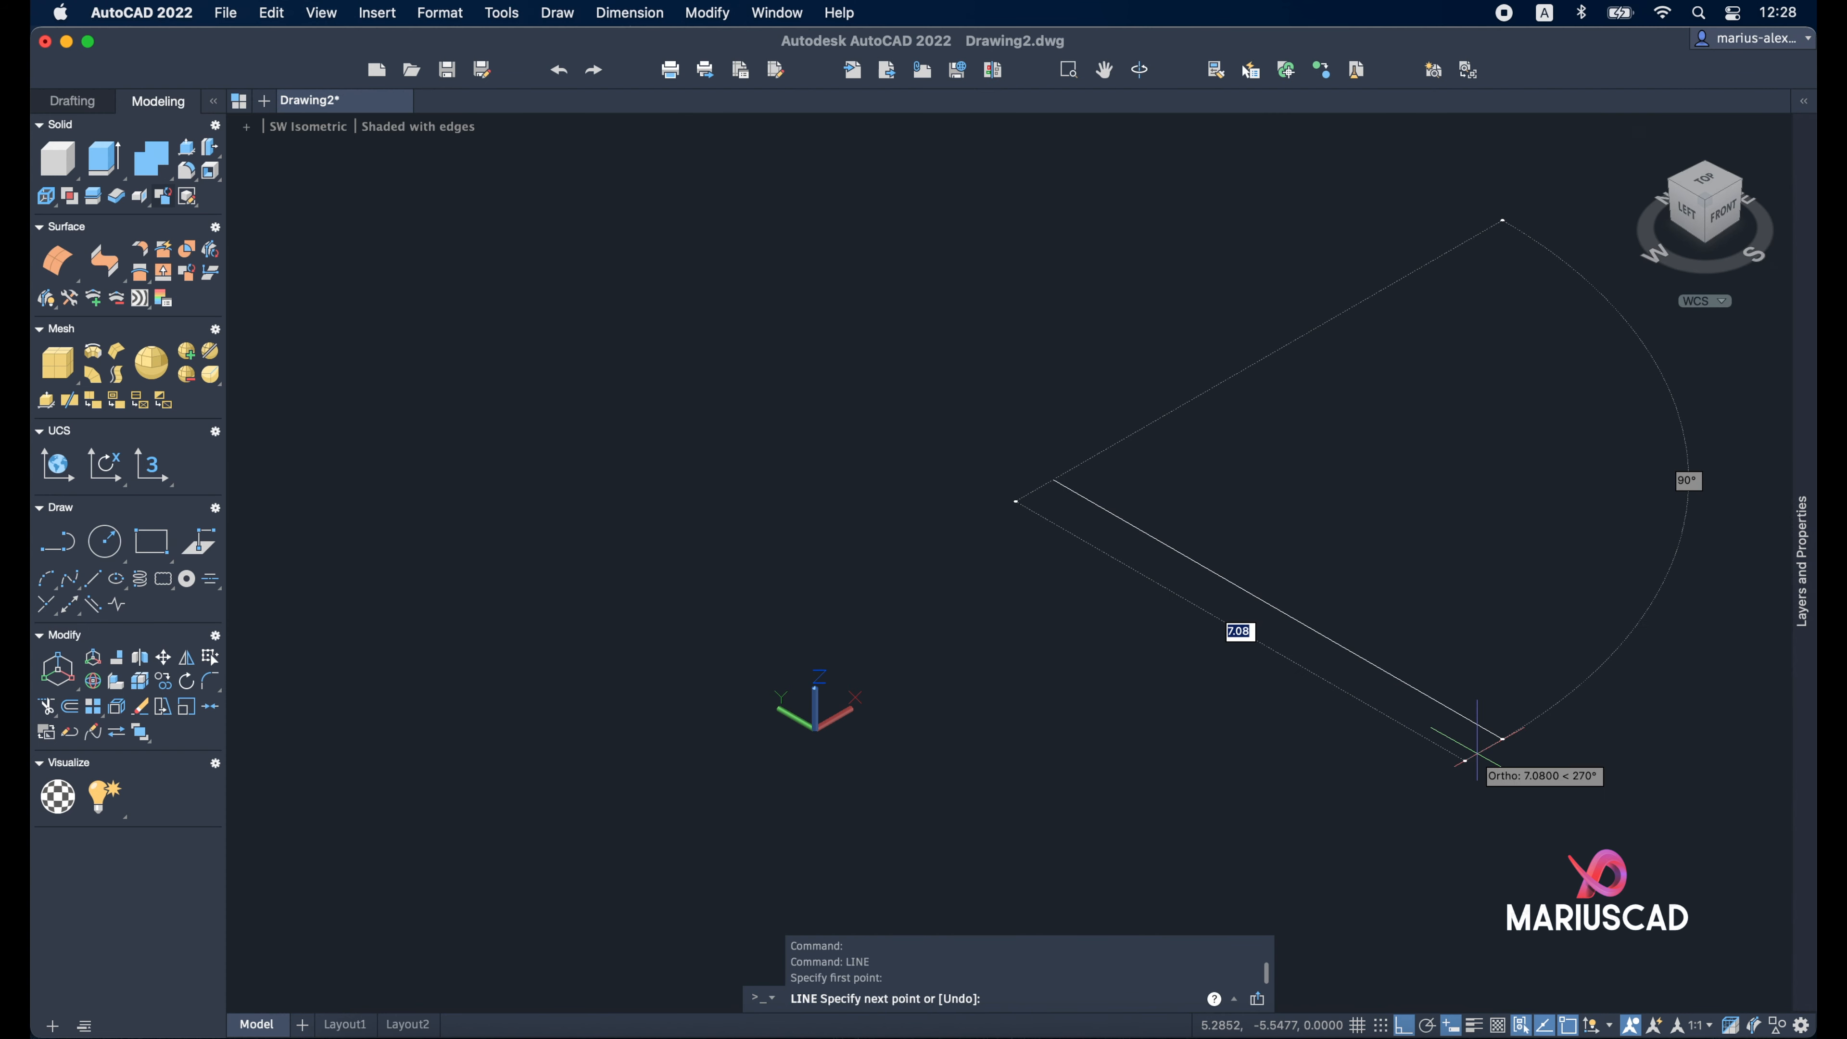
text(10)
key(Return)
scroll(1485, 751, down, 4)
middle_drag(1489, 751, 758, 793)
text(10)
key(Return)
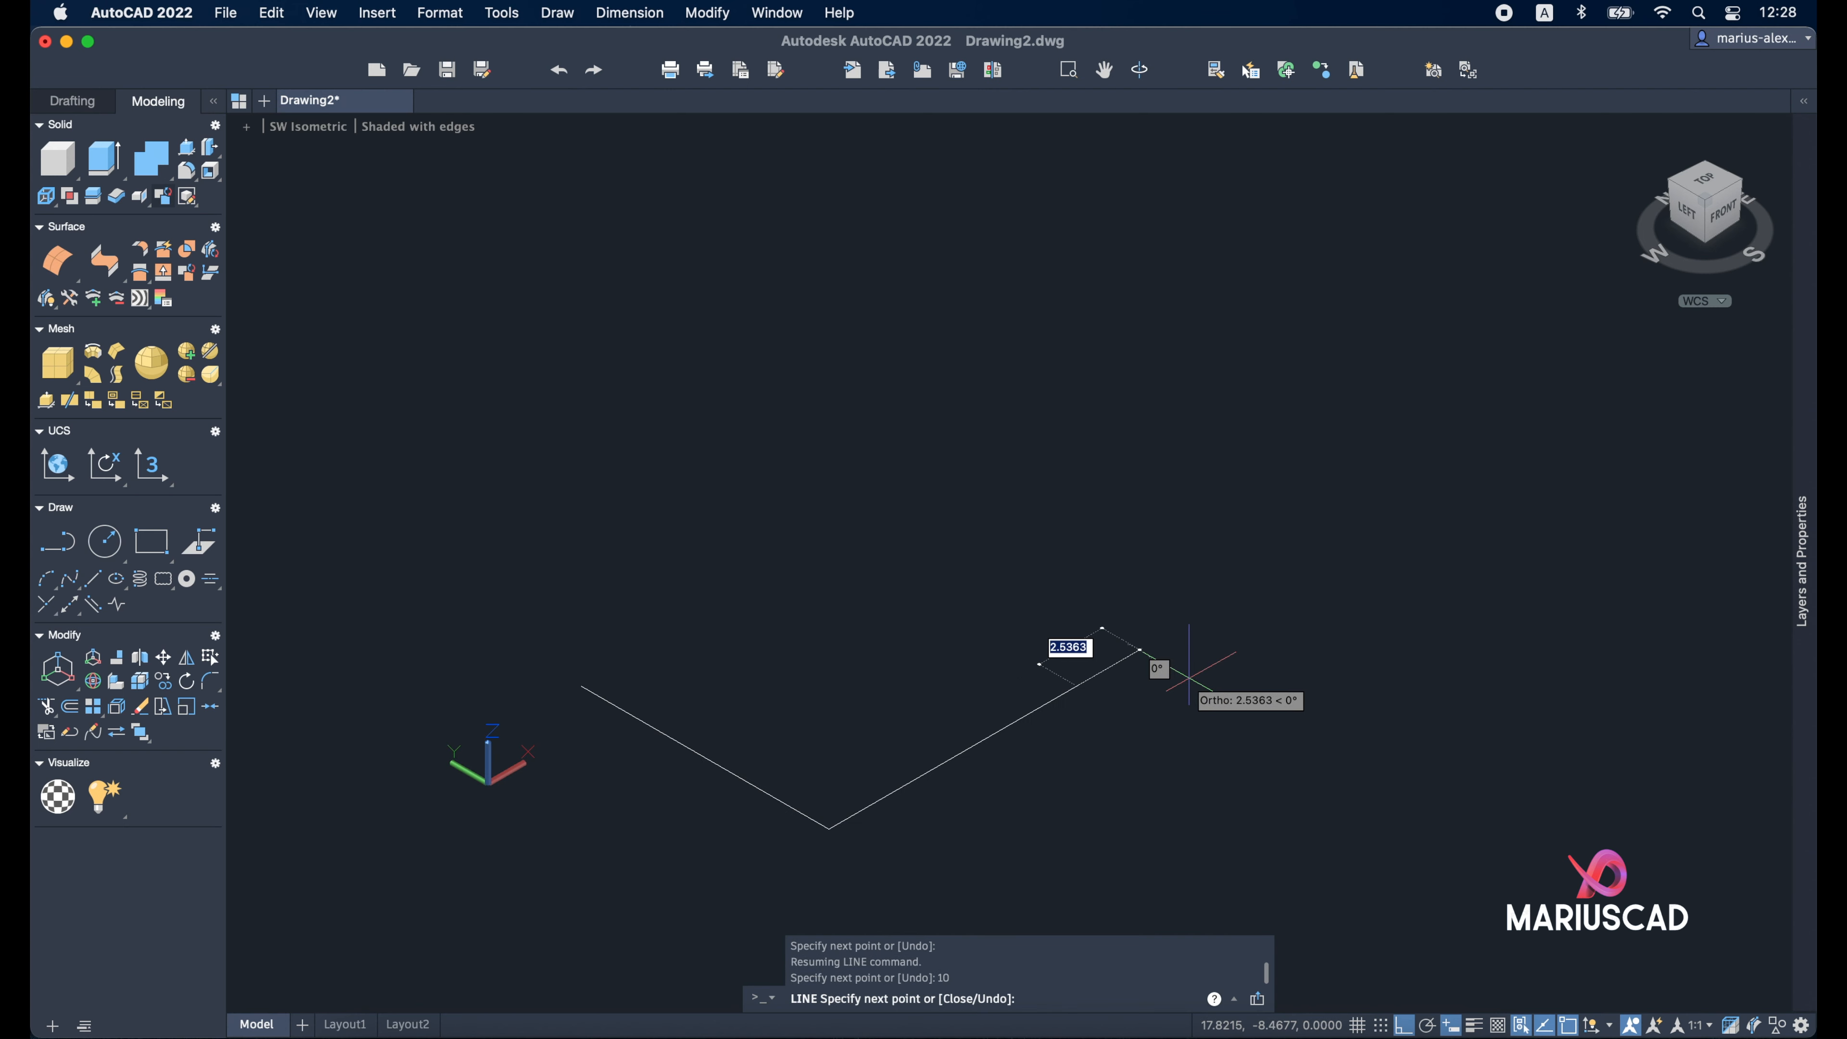
text(10)
key(Return)
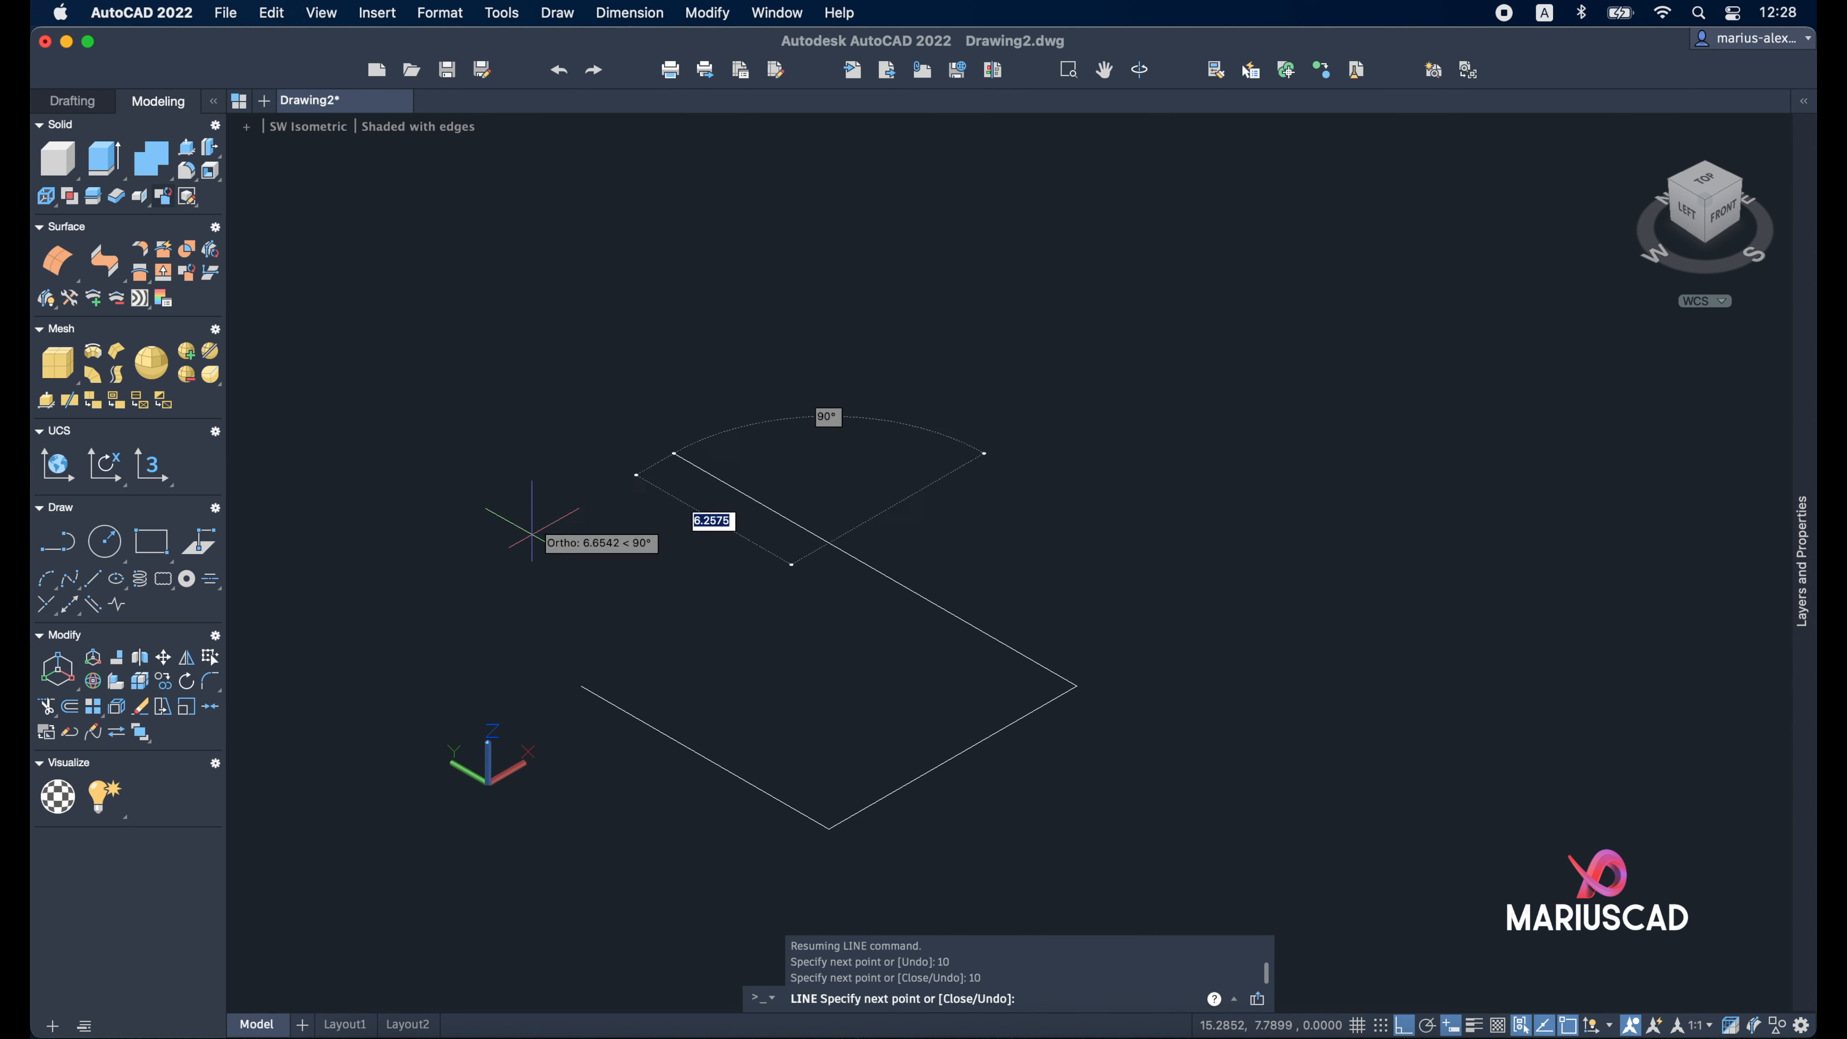
text(10)
key(Return)
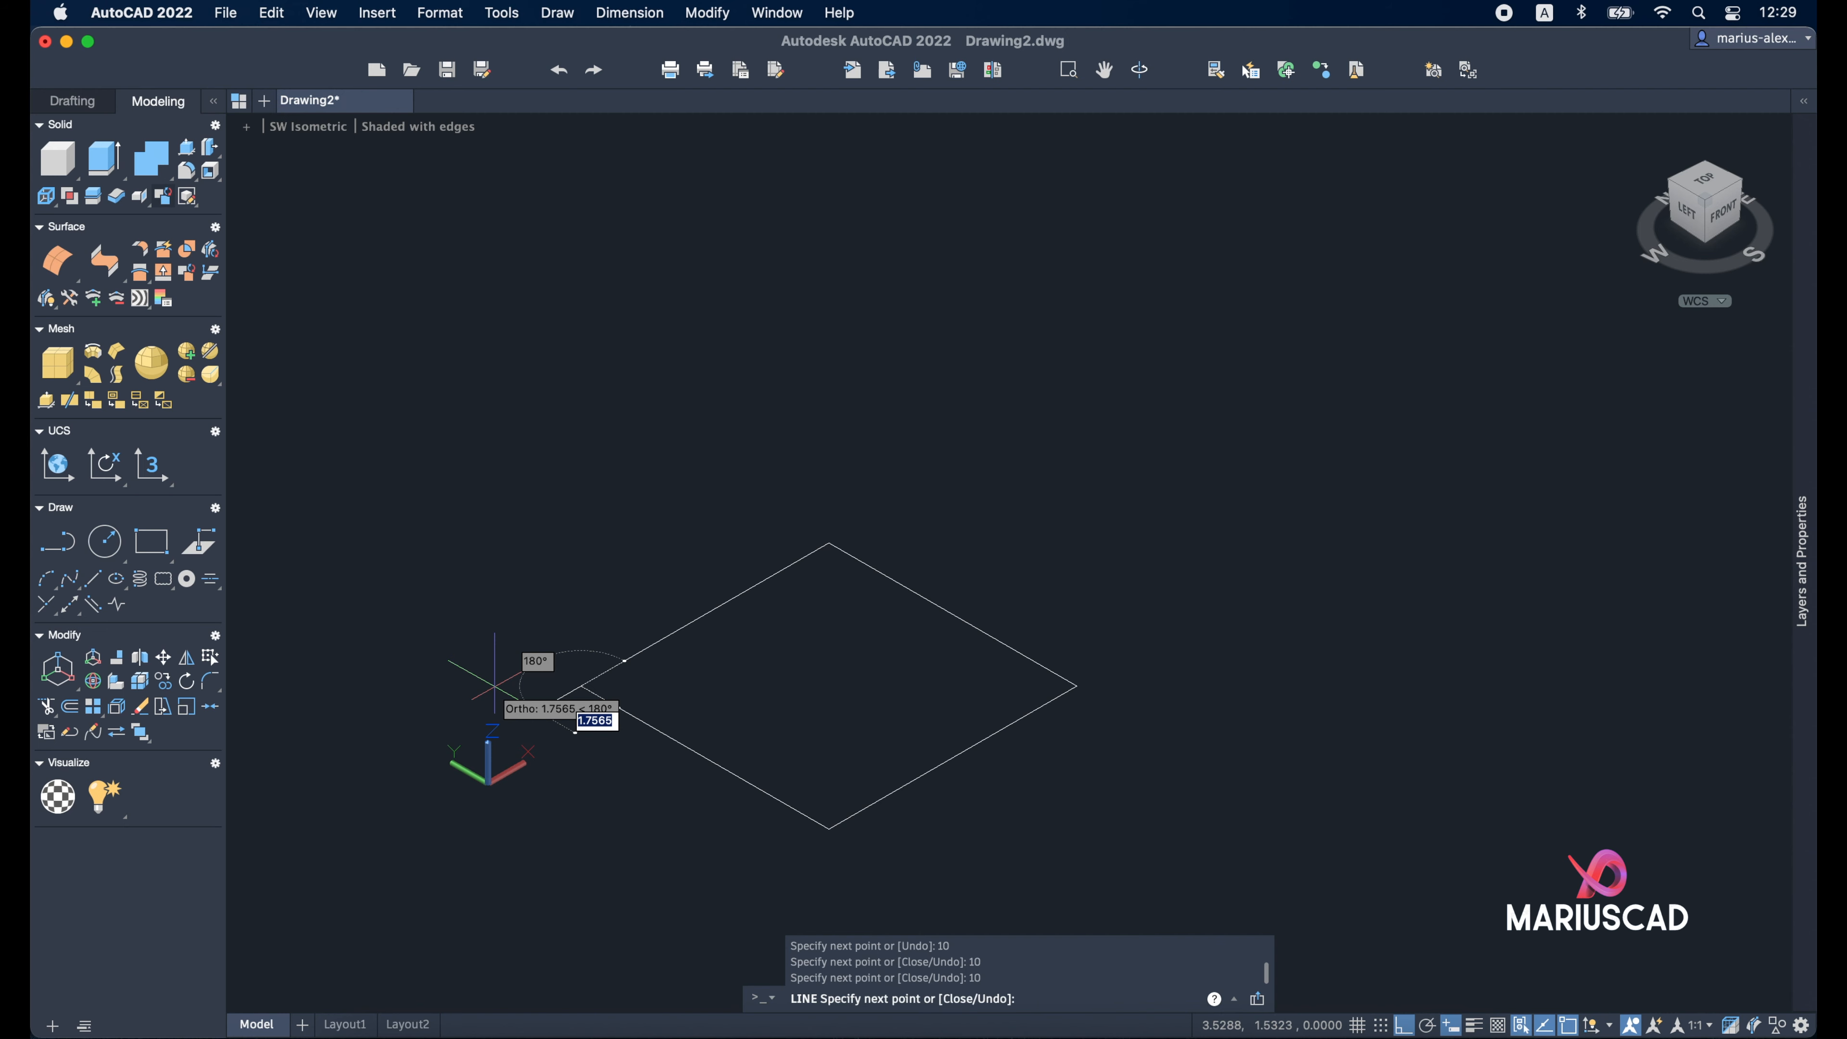
key(Escape)
Extrude only the back edge line of the square upward by about 16.7 units
middle_drag(1056, 810, 1296, 697)
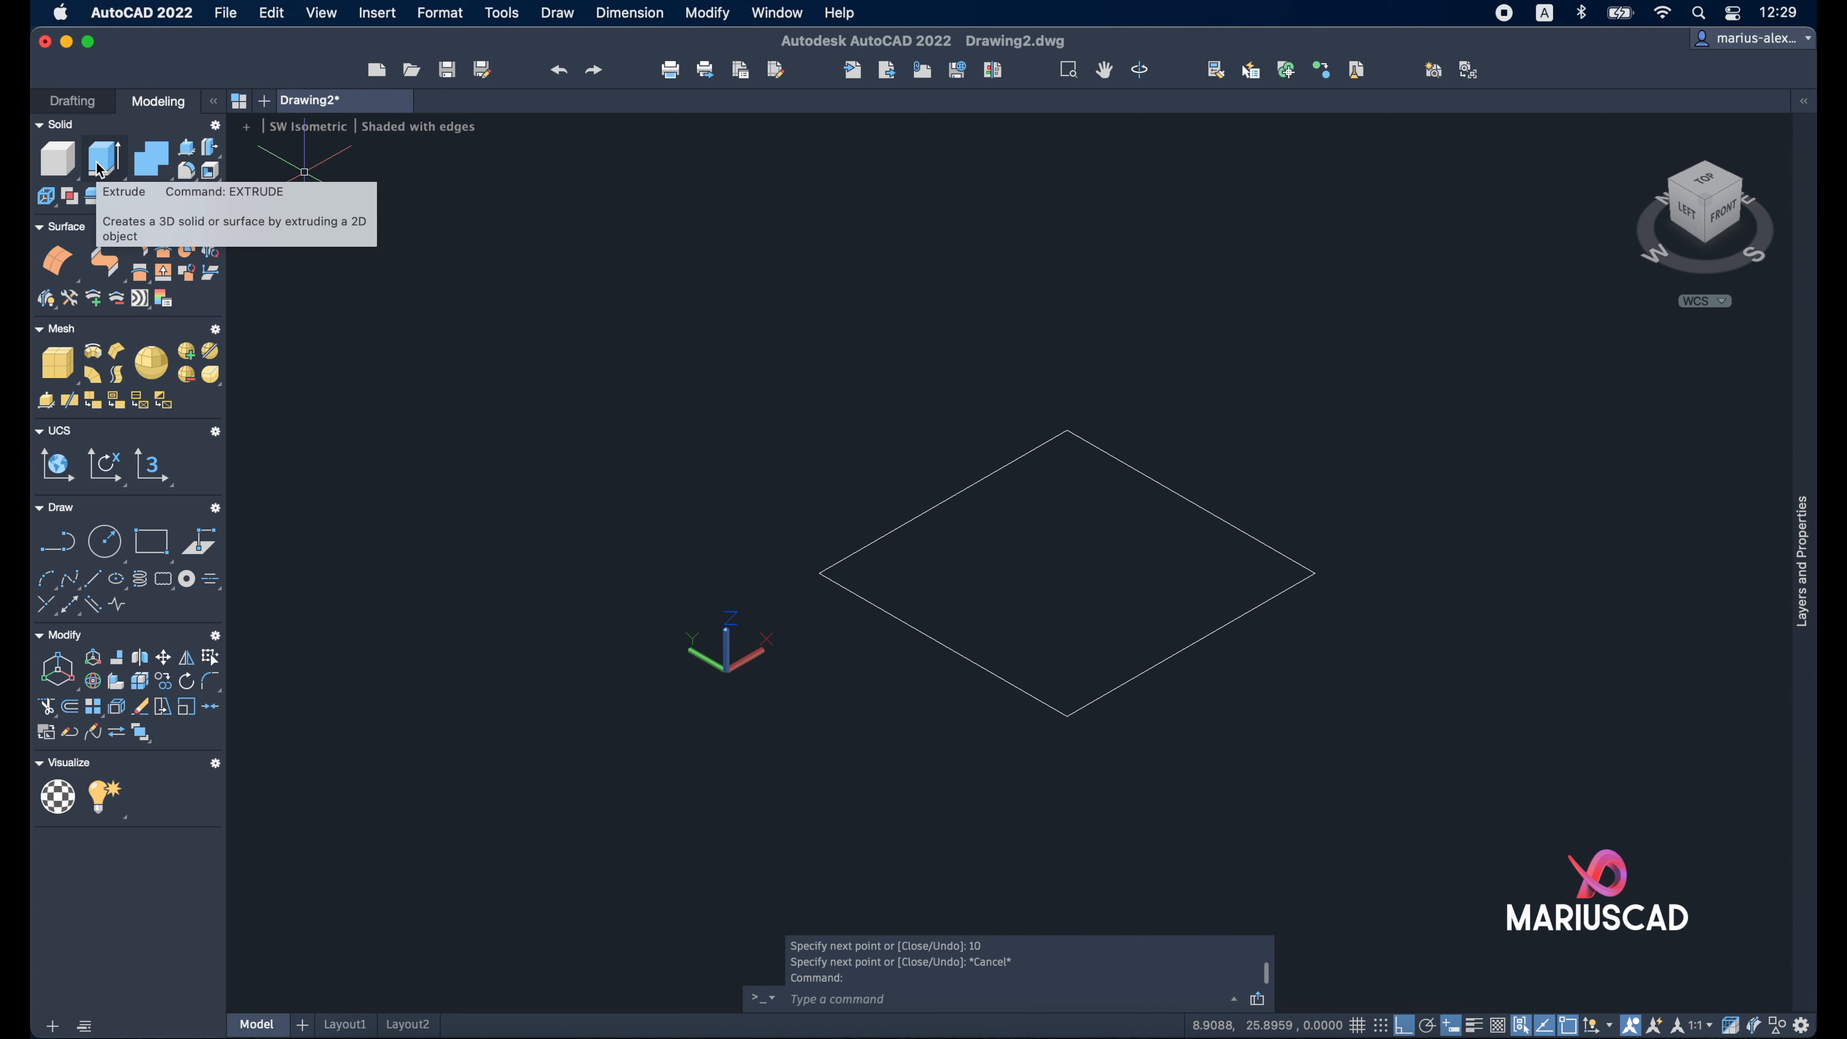
text(extrude)
key(Return)
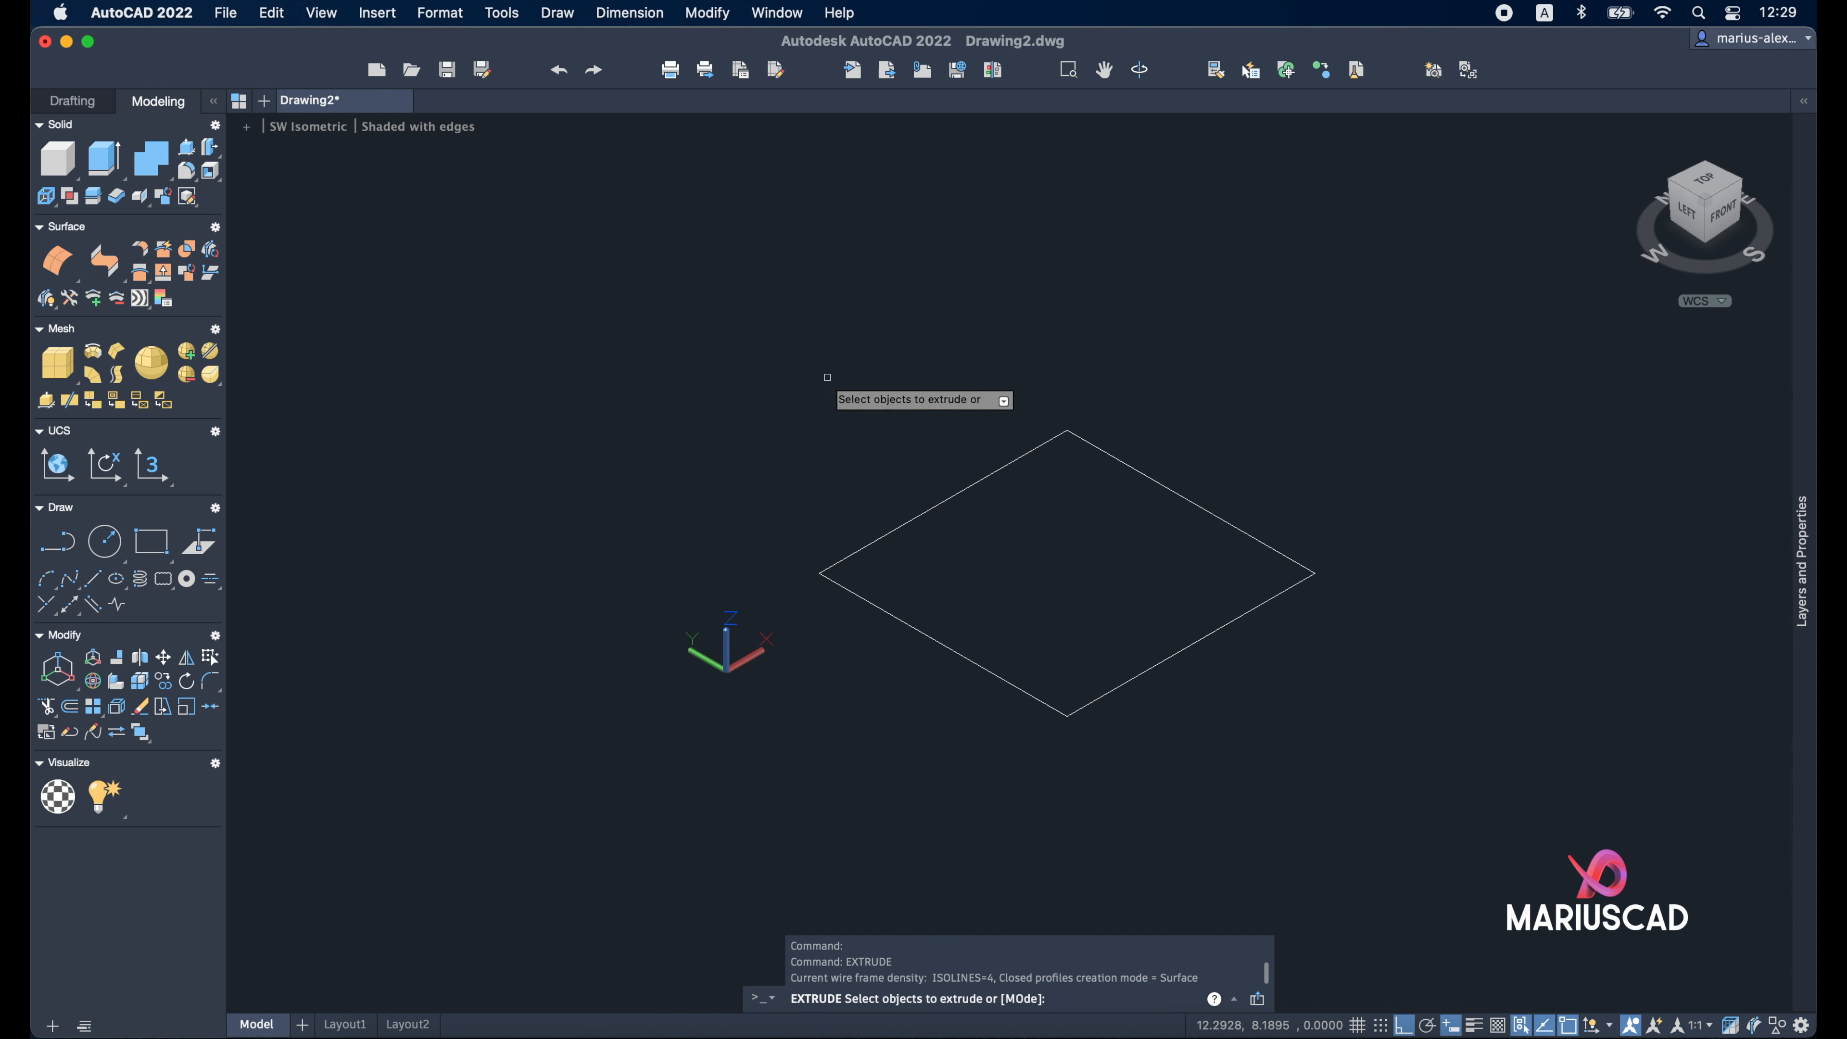
click(1200, 507)
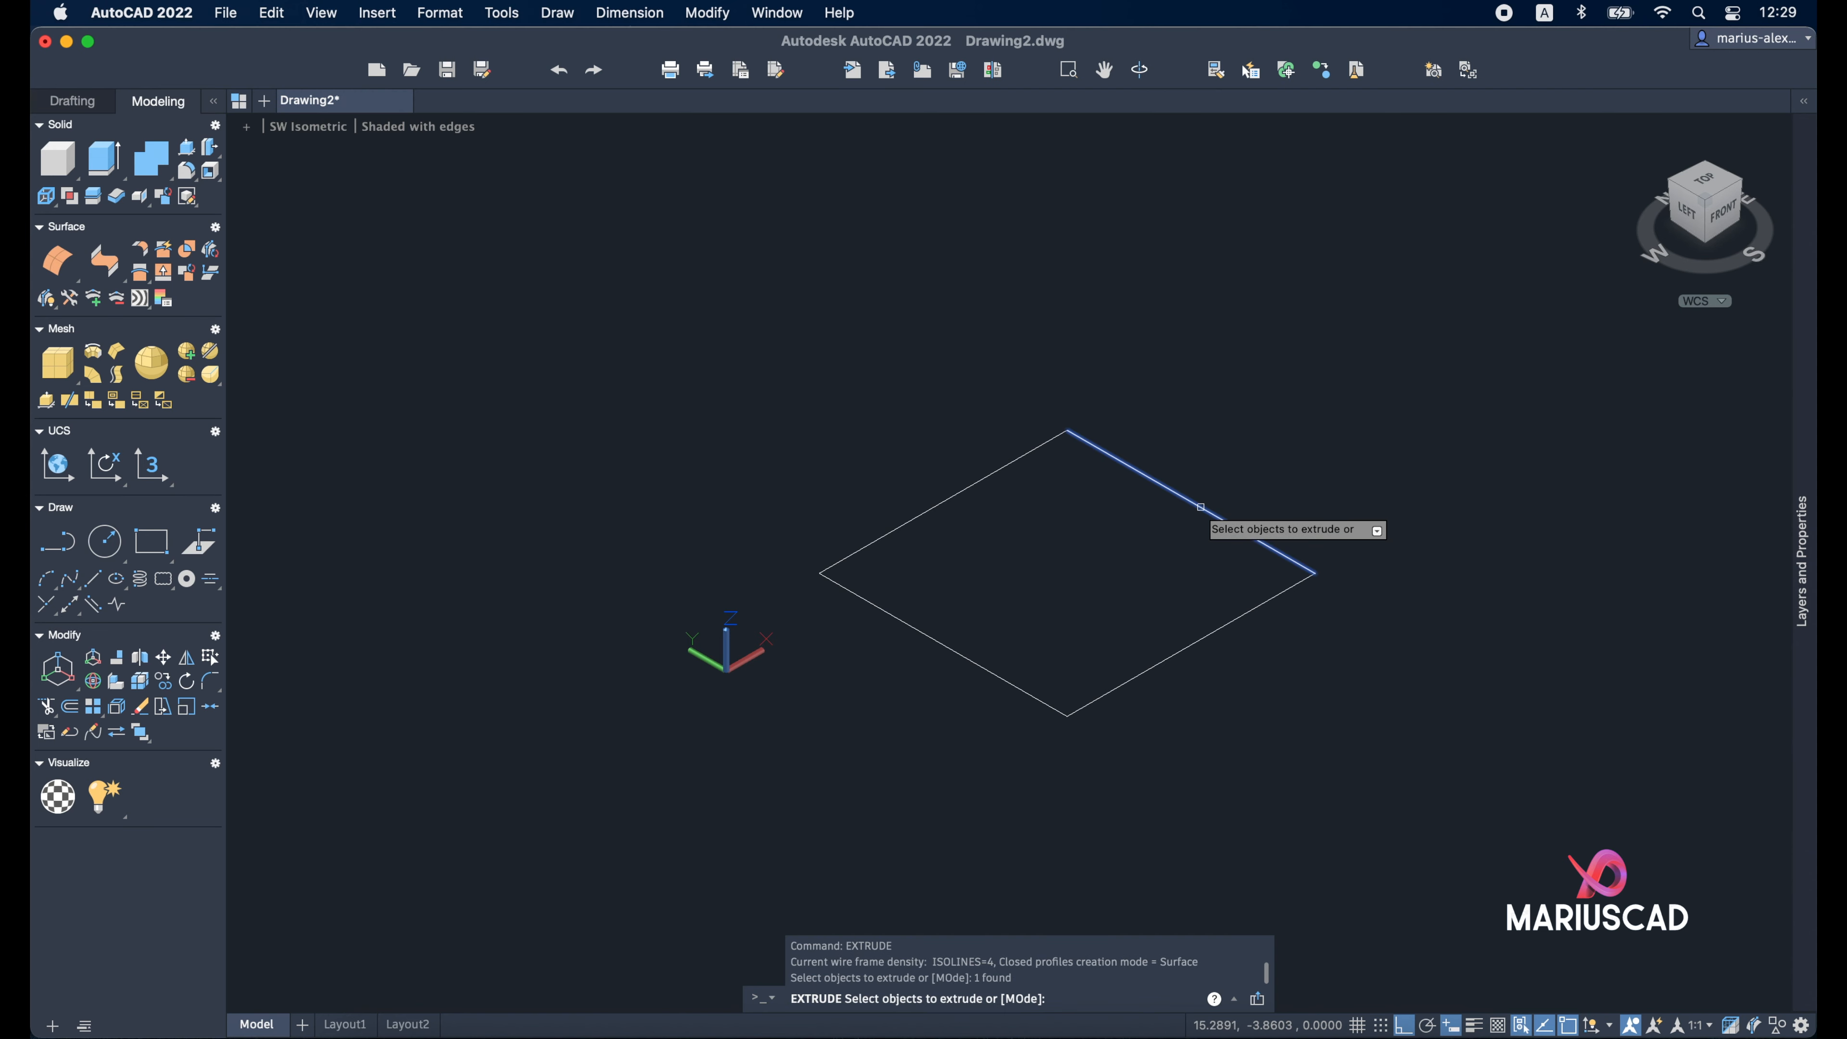
key(Return)
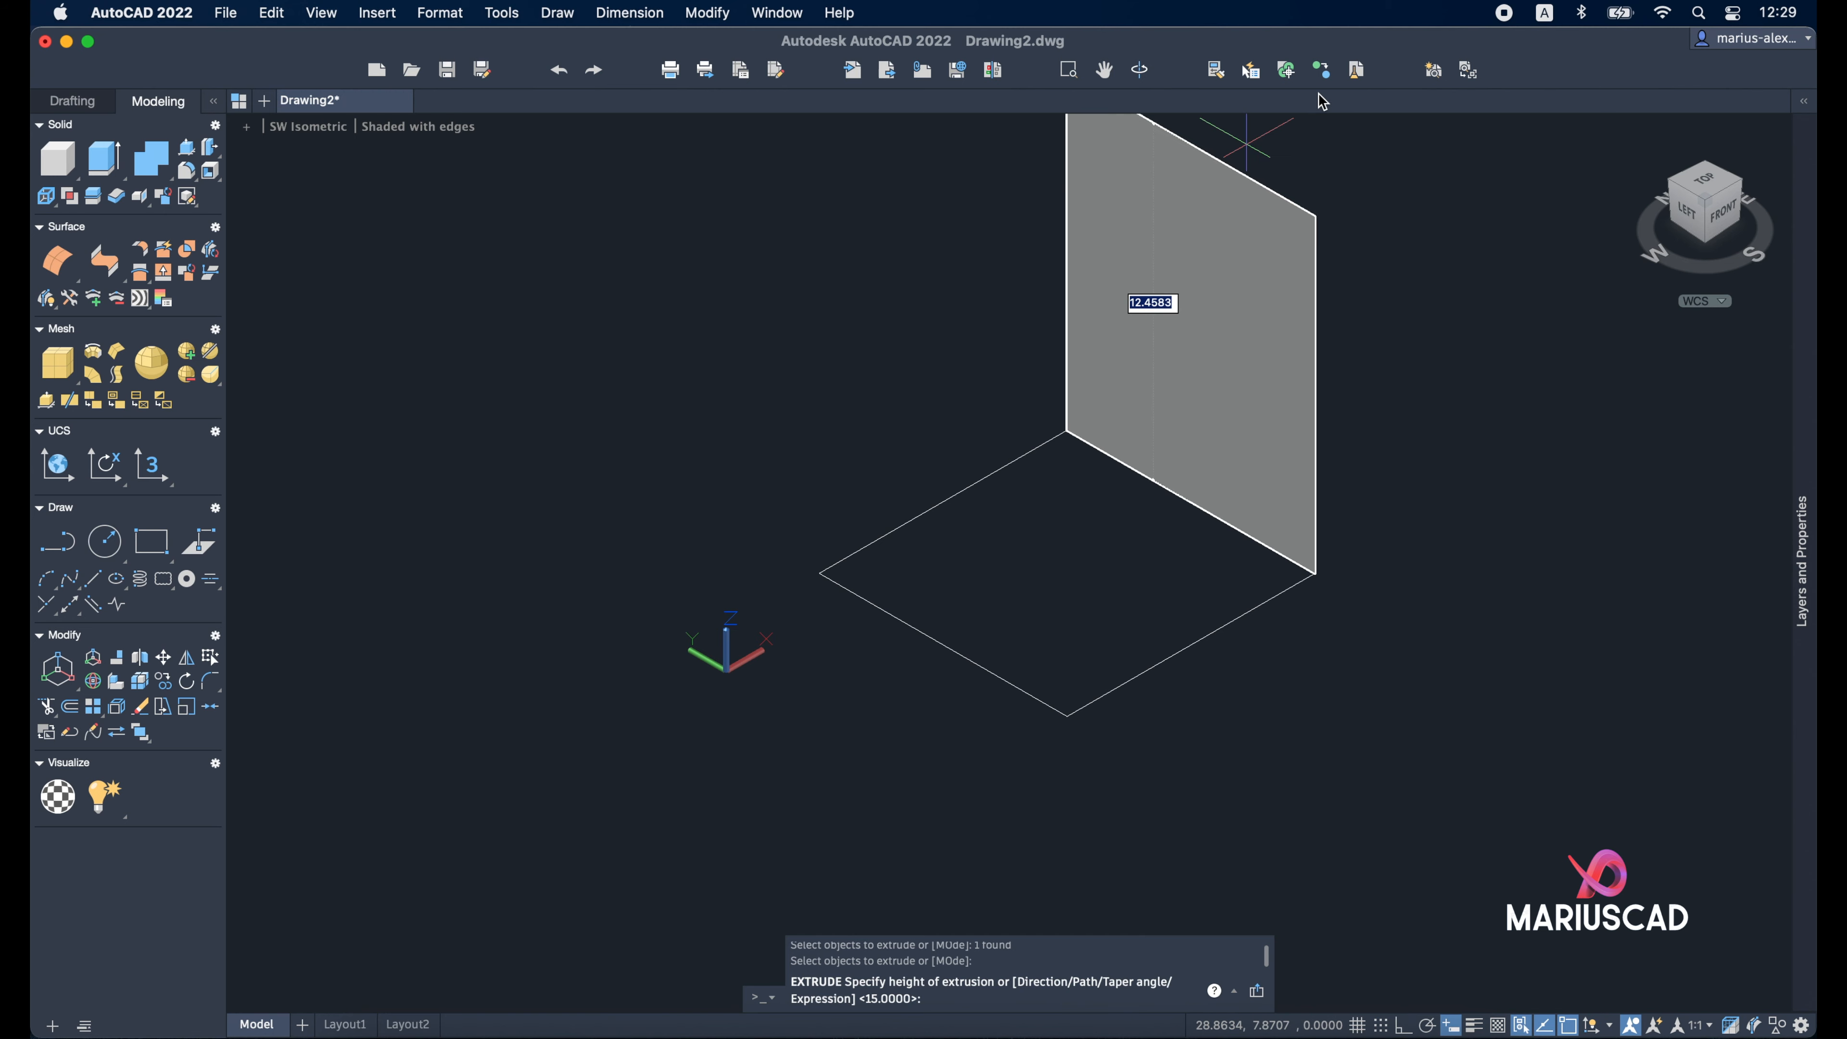
middle_drag(1245, 144, 1174, 298)
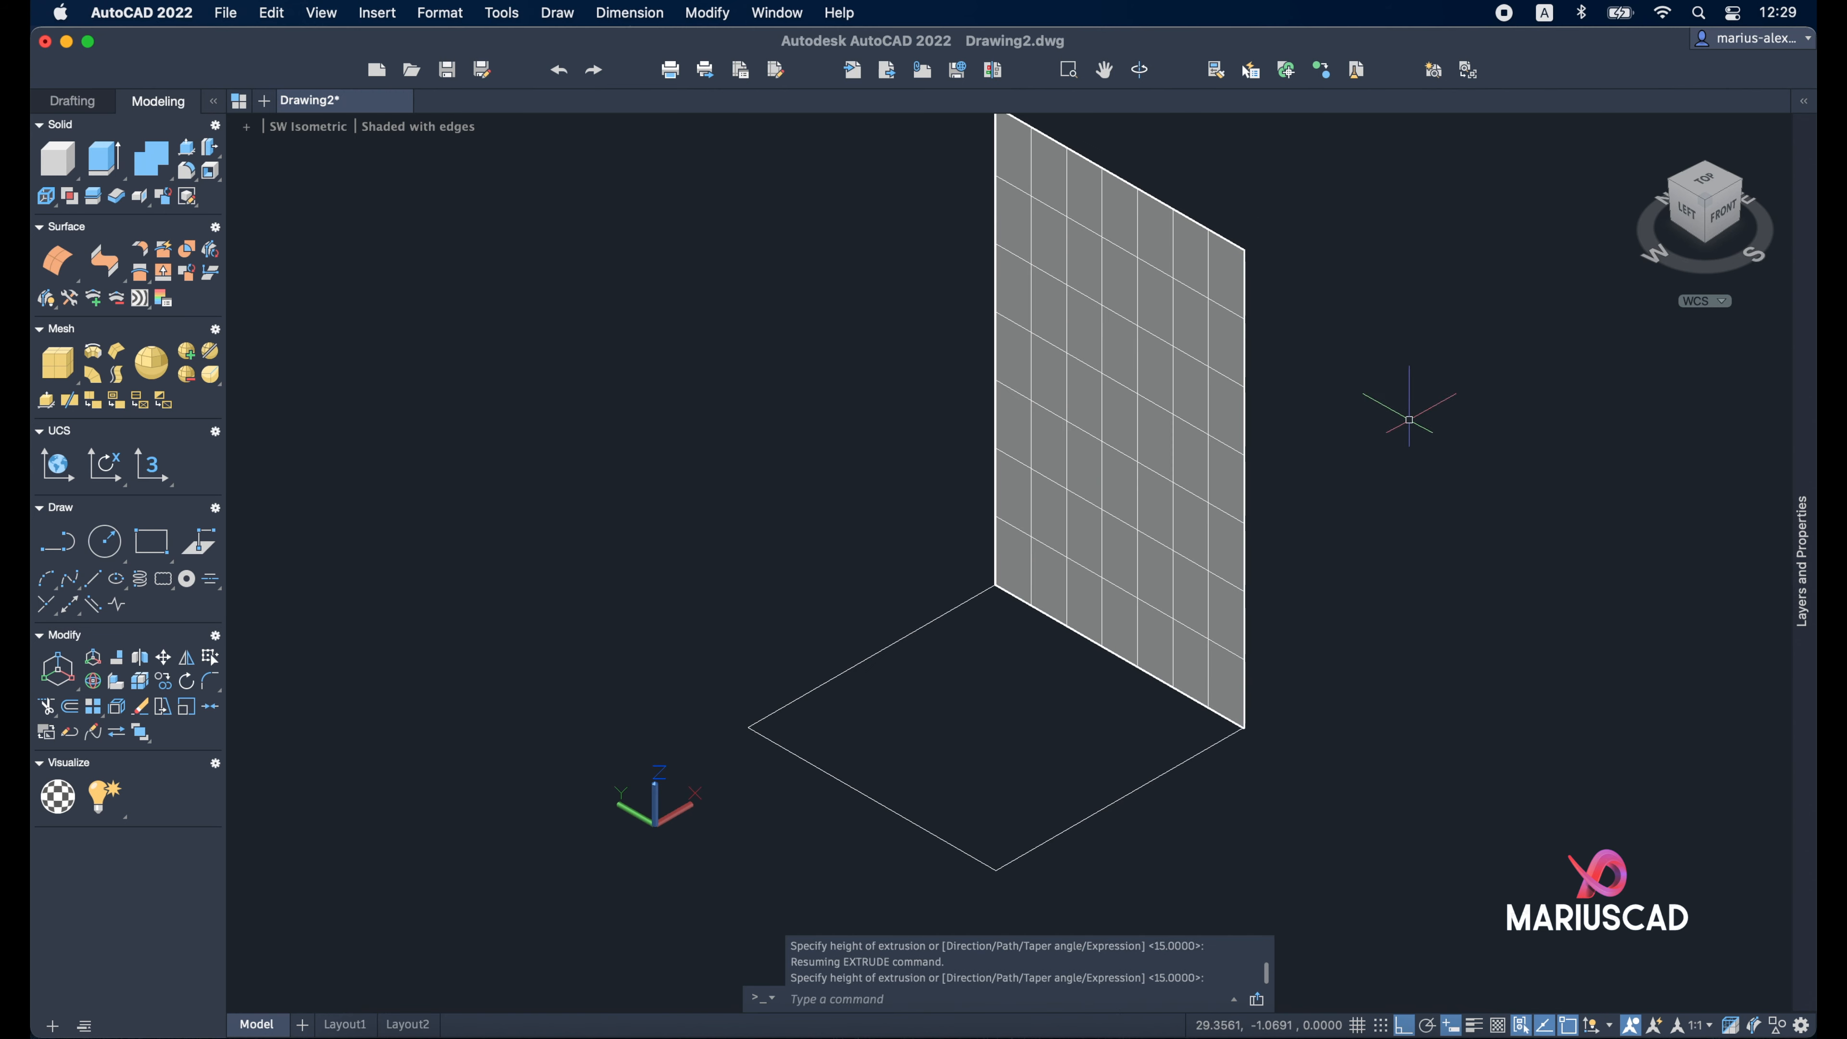
Examine the extruded surface's properties and undo the extrusion of the single line
click(1210, 435)
double_click(1210, 435)
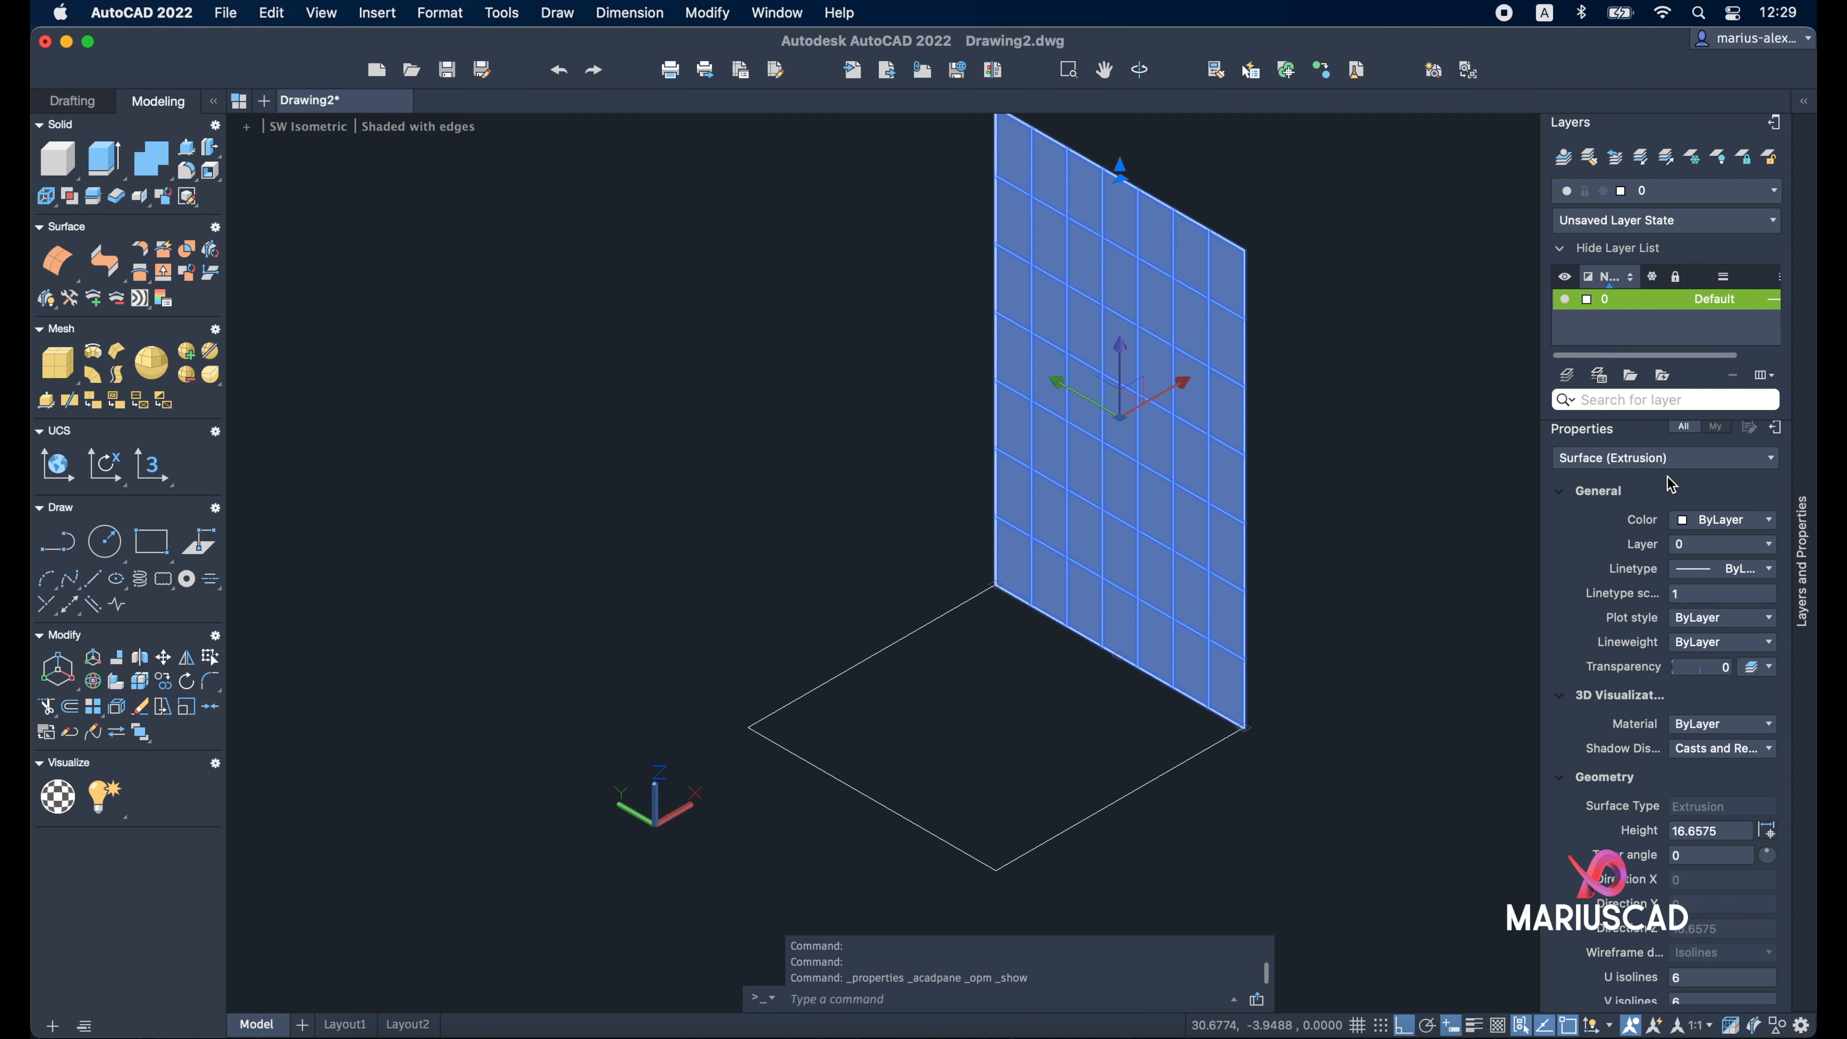
key(Escape)
click(1472, 346)
key(Escape)
key(Escape)
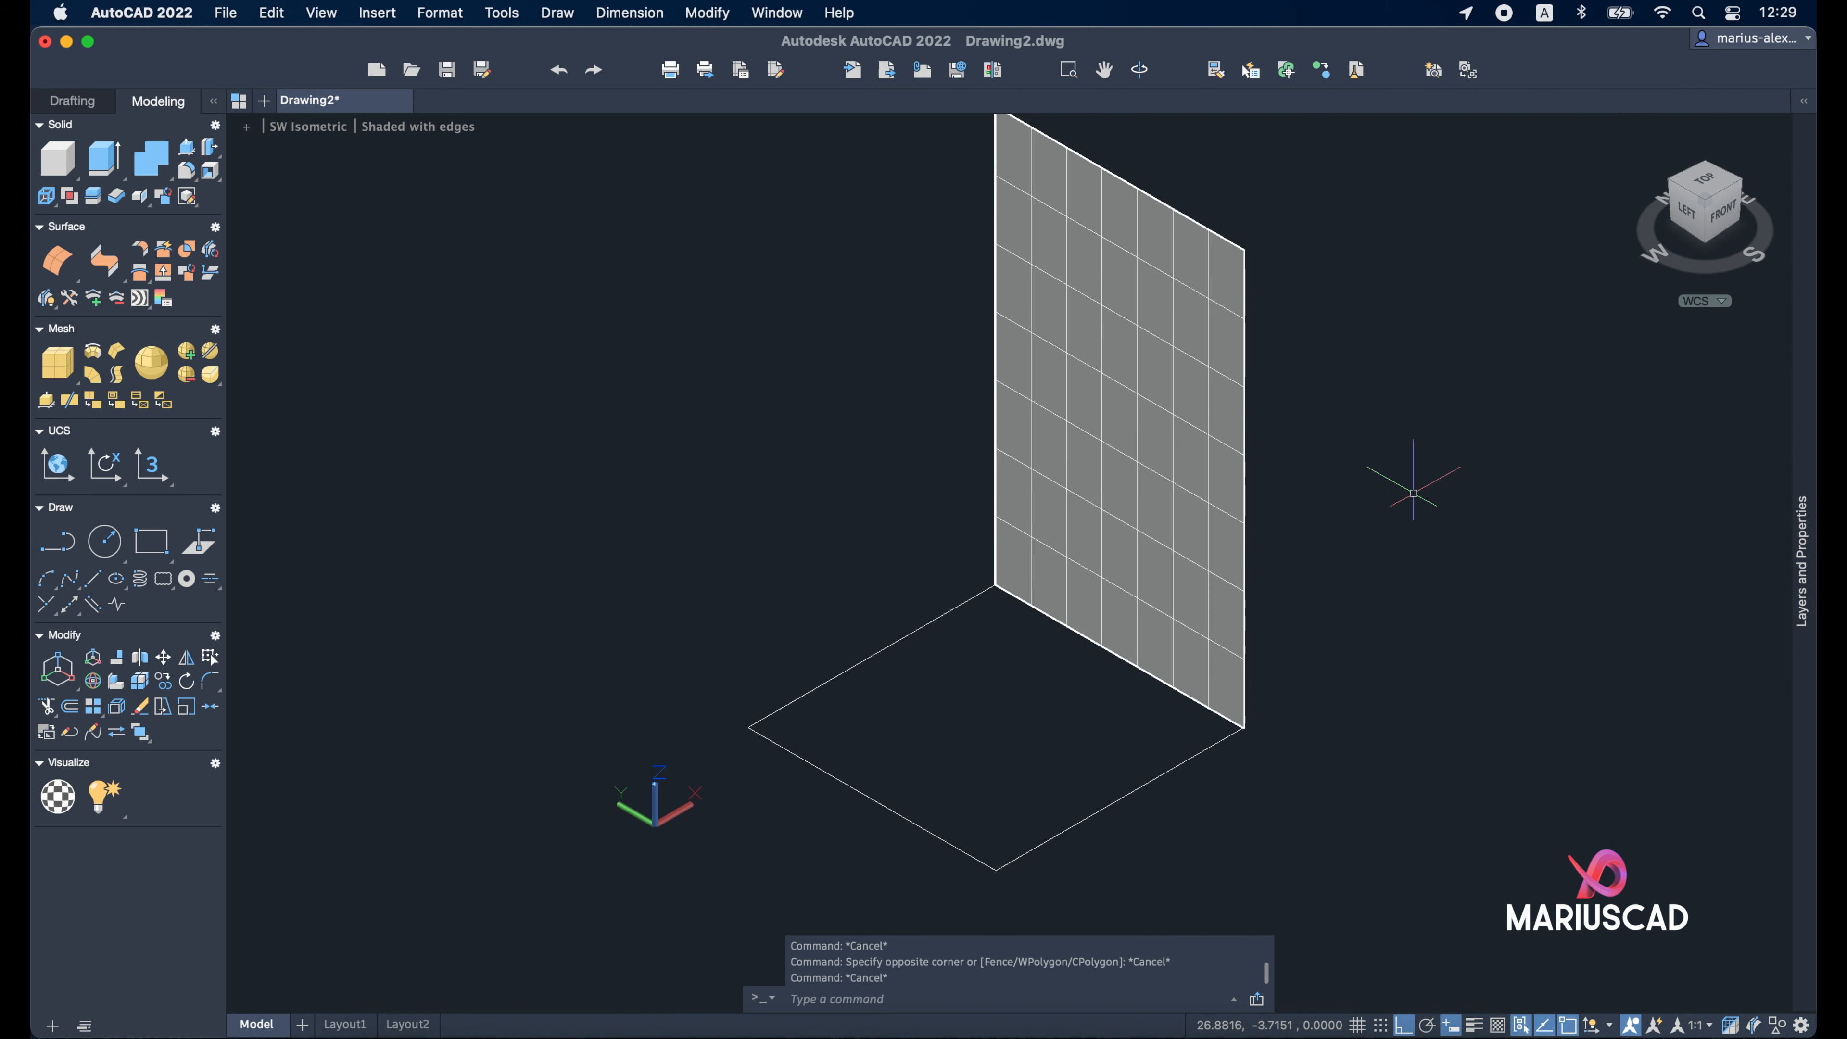
key(super+z)
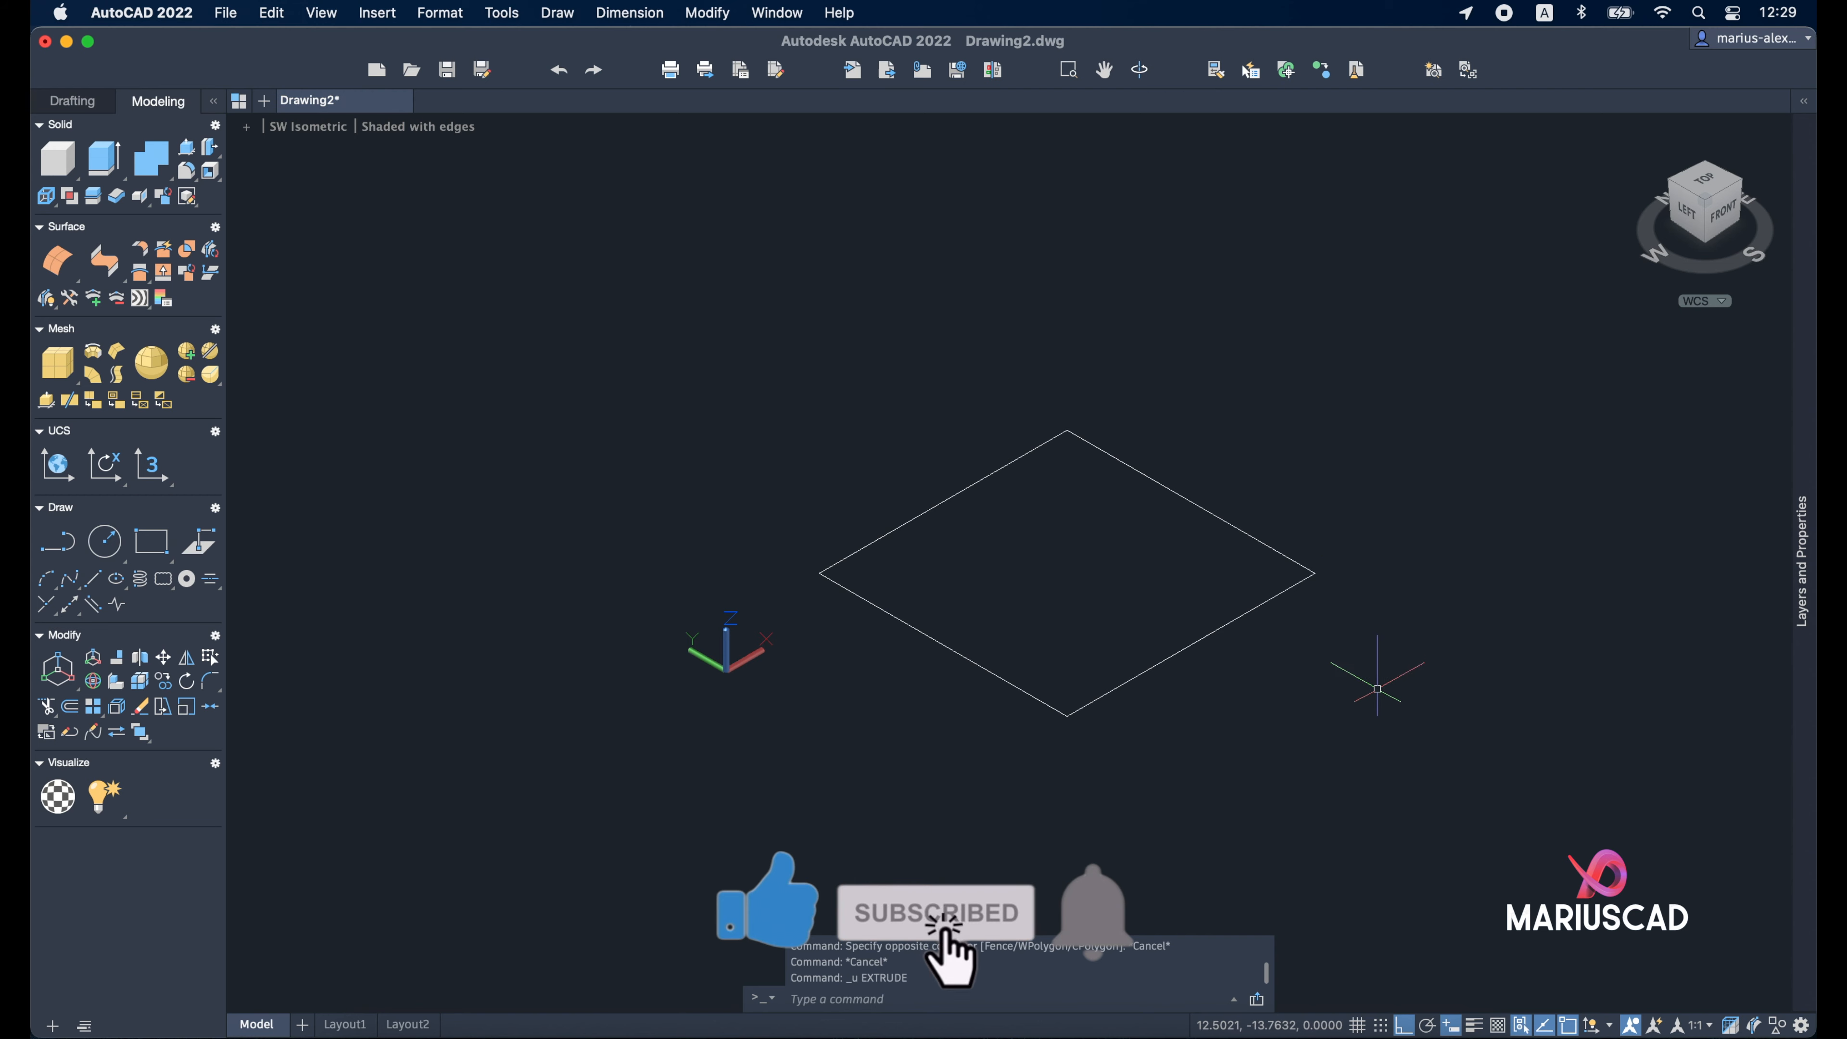
Extrude all four separate lines of the square upward together and orbit around the result to inspect it
text(xtrud)
key(Return)
click(1377, 689)
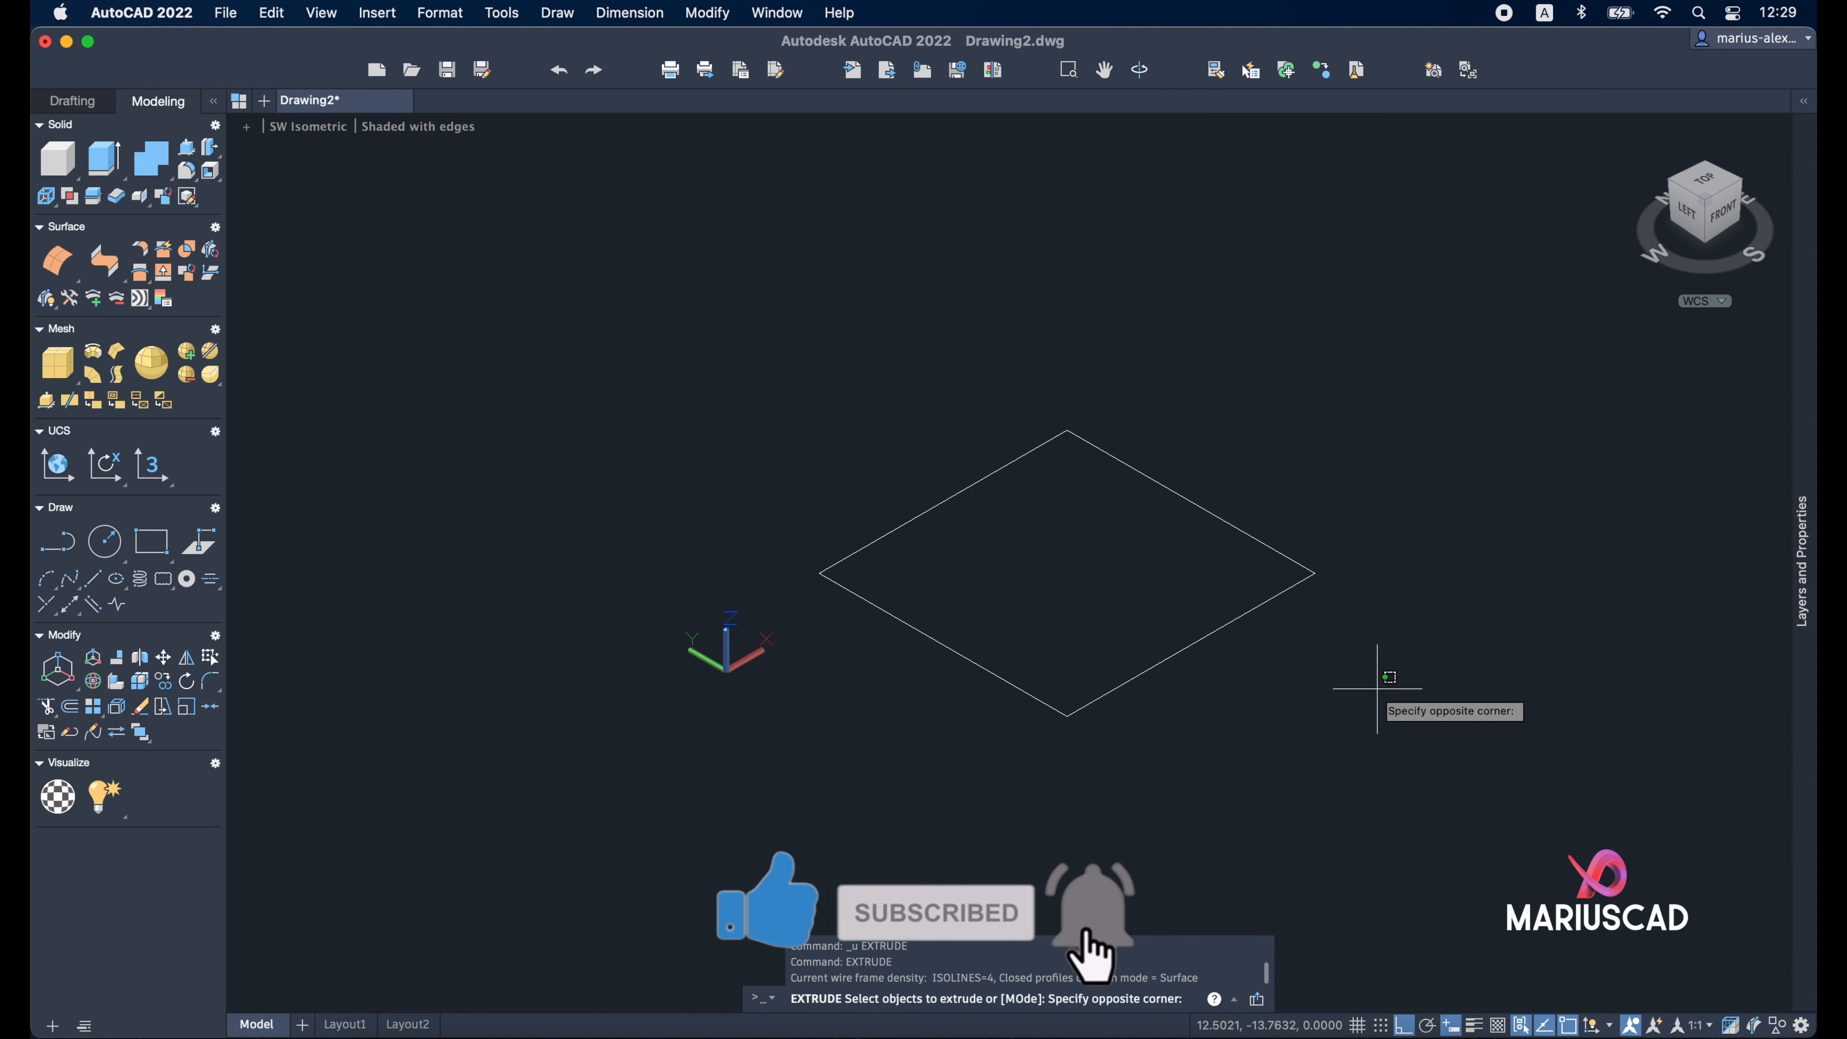
click(803, 259)
key(Return)
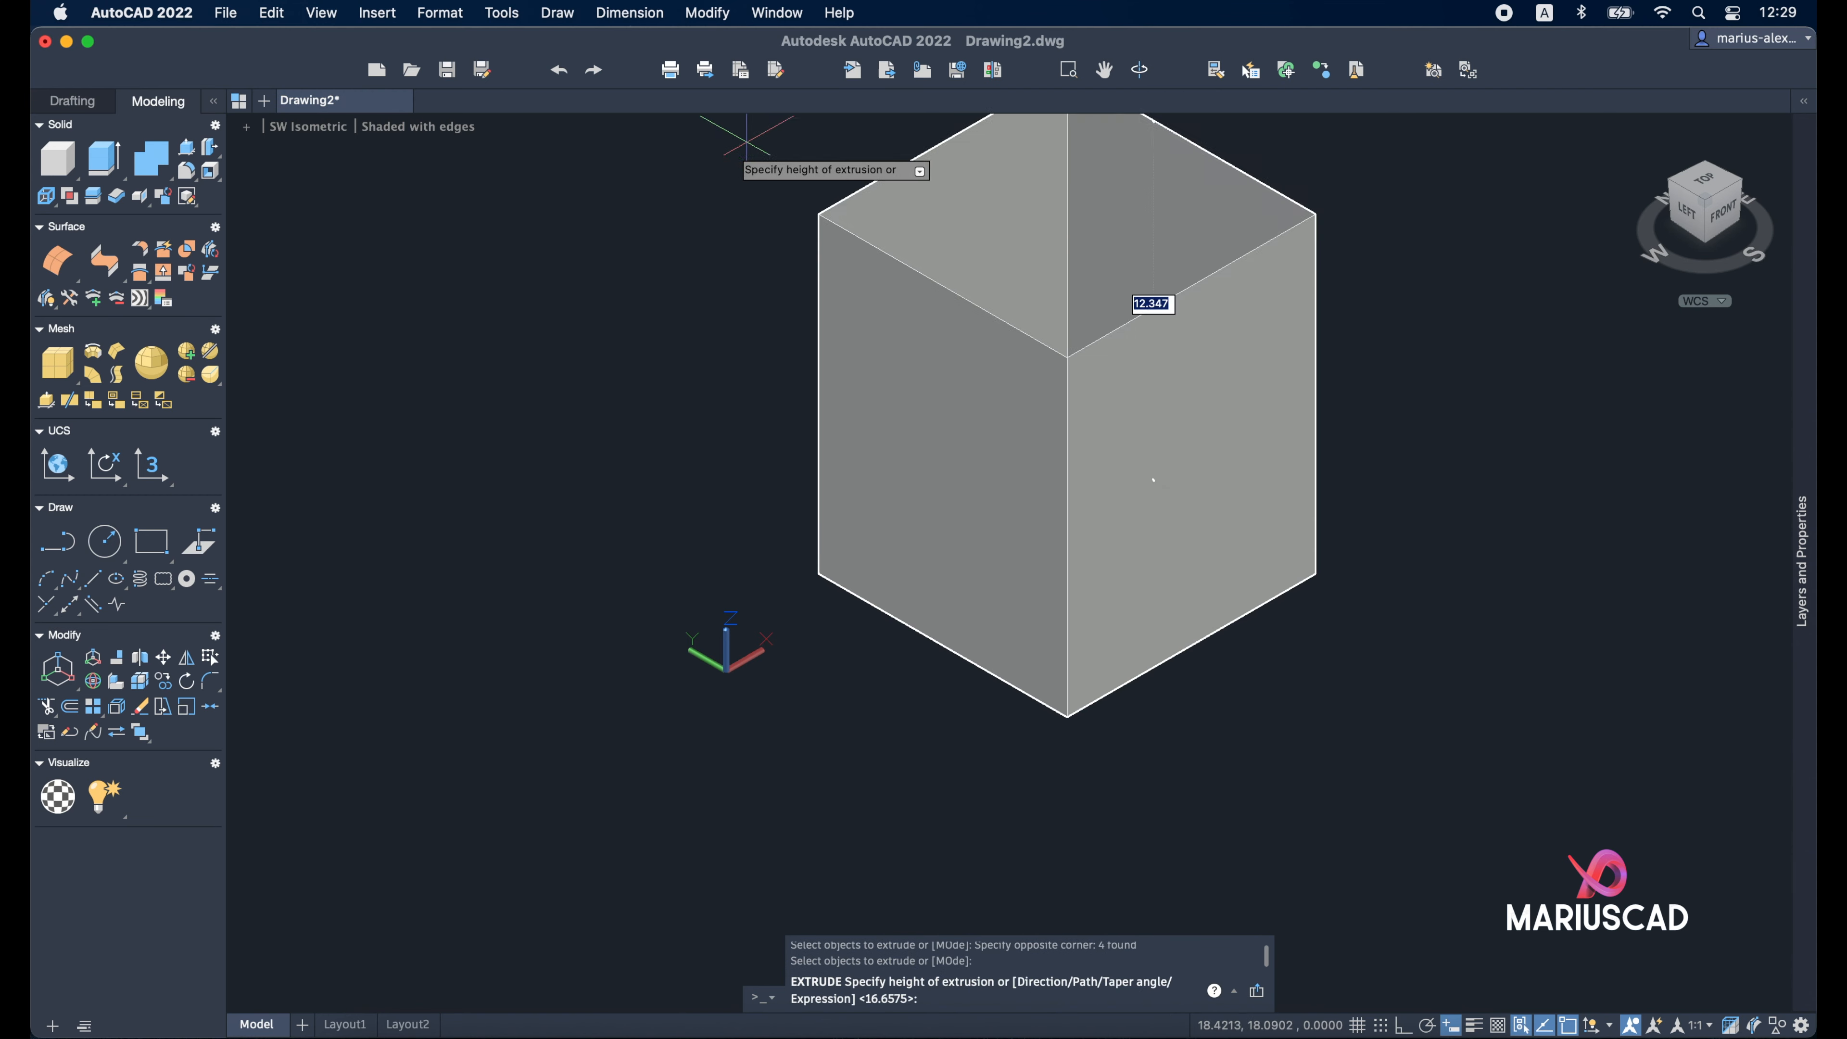
middle_drag(733, 147, 644, 622)
scroll(1216, 360, down, 2)
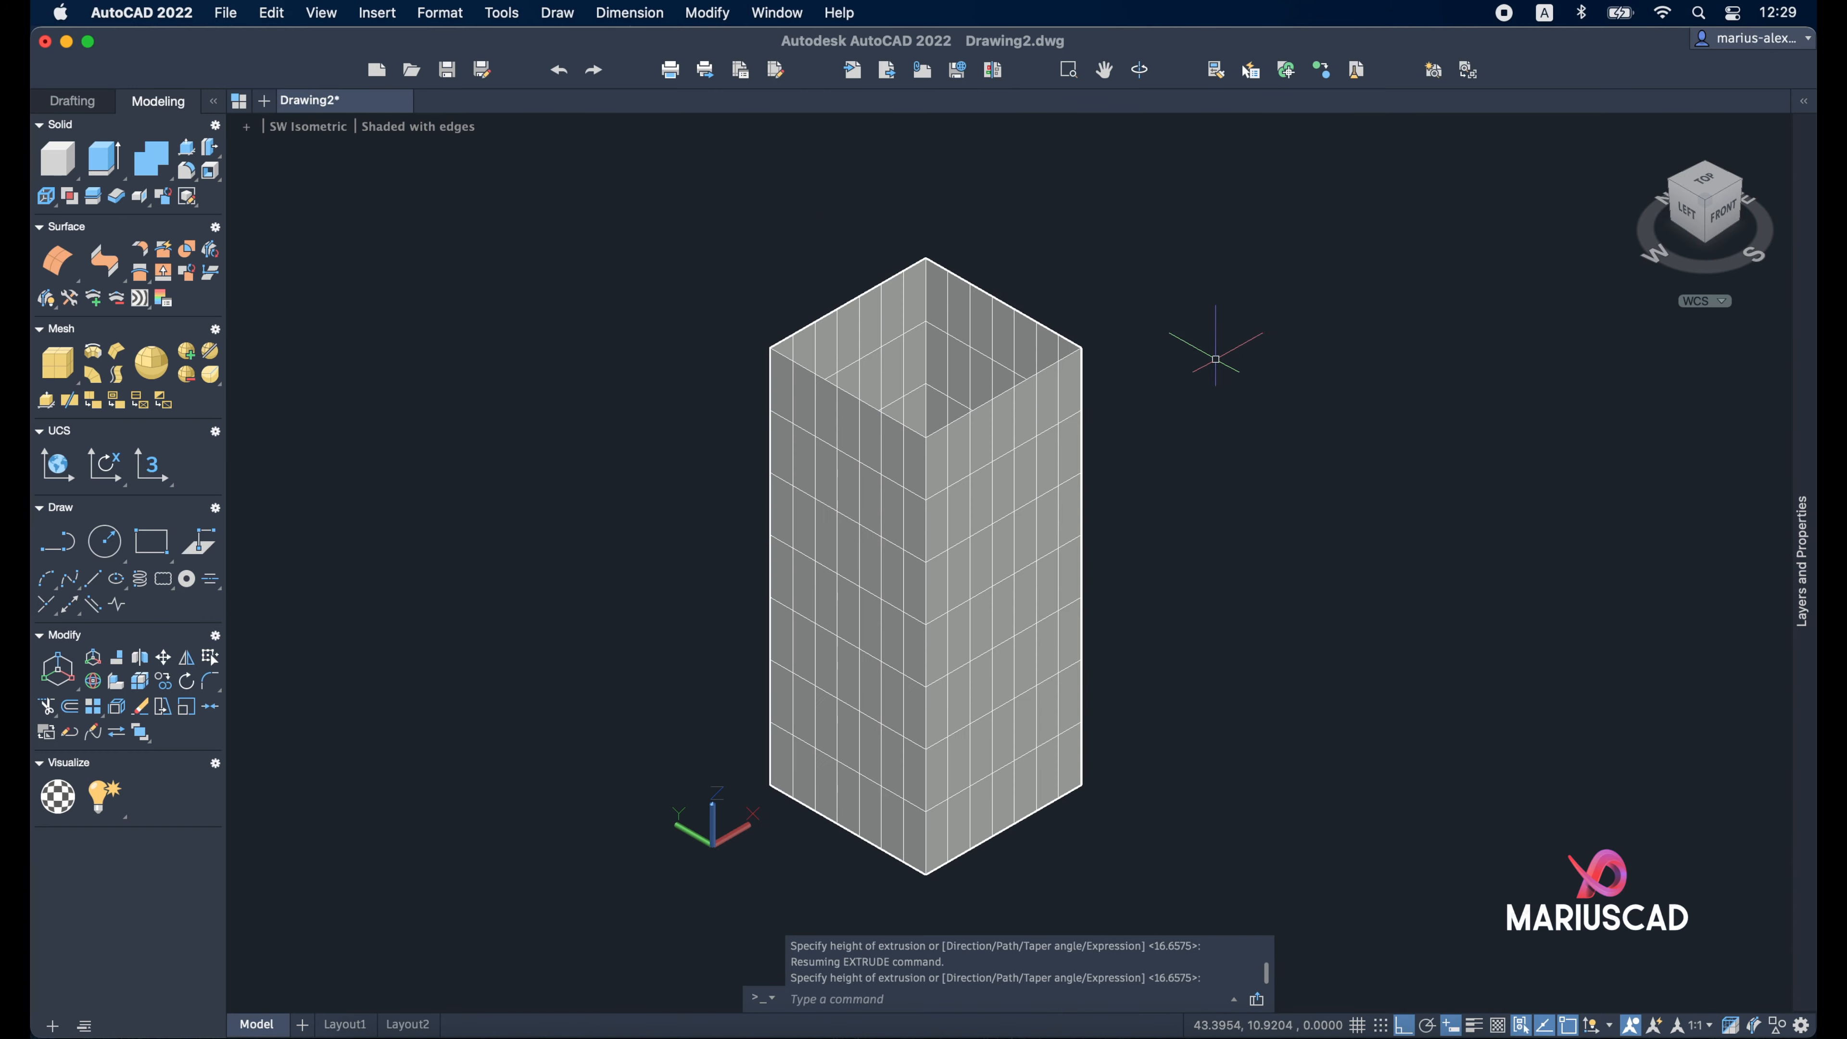
shift+middle_drag(1239, 349, 1175, 632)
shift+middle_drag(989, 653, 1206, 268)
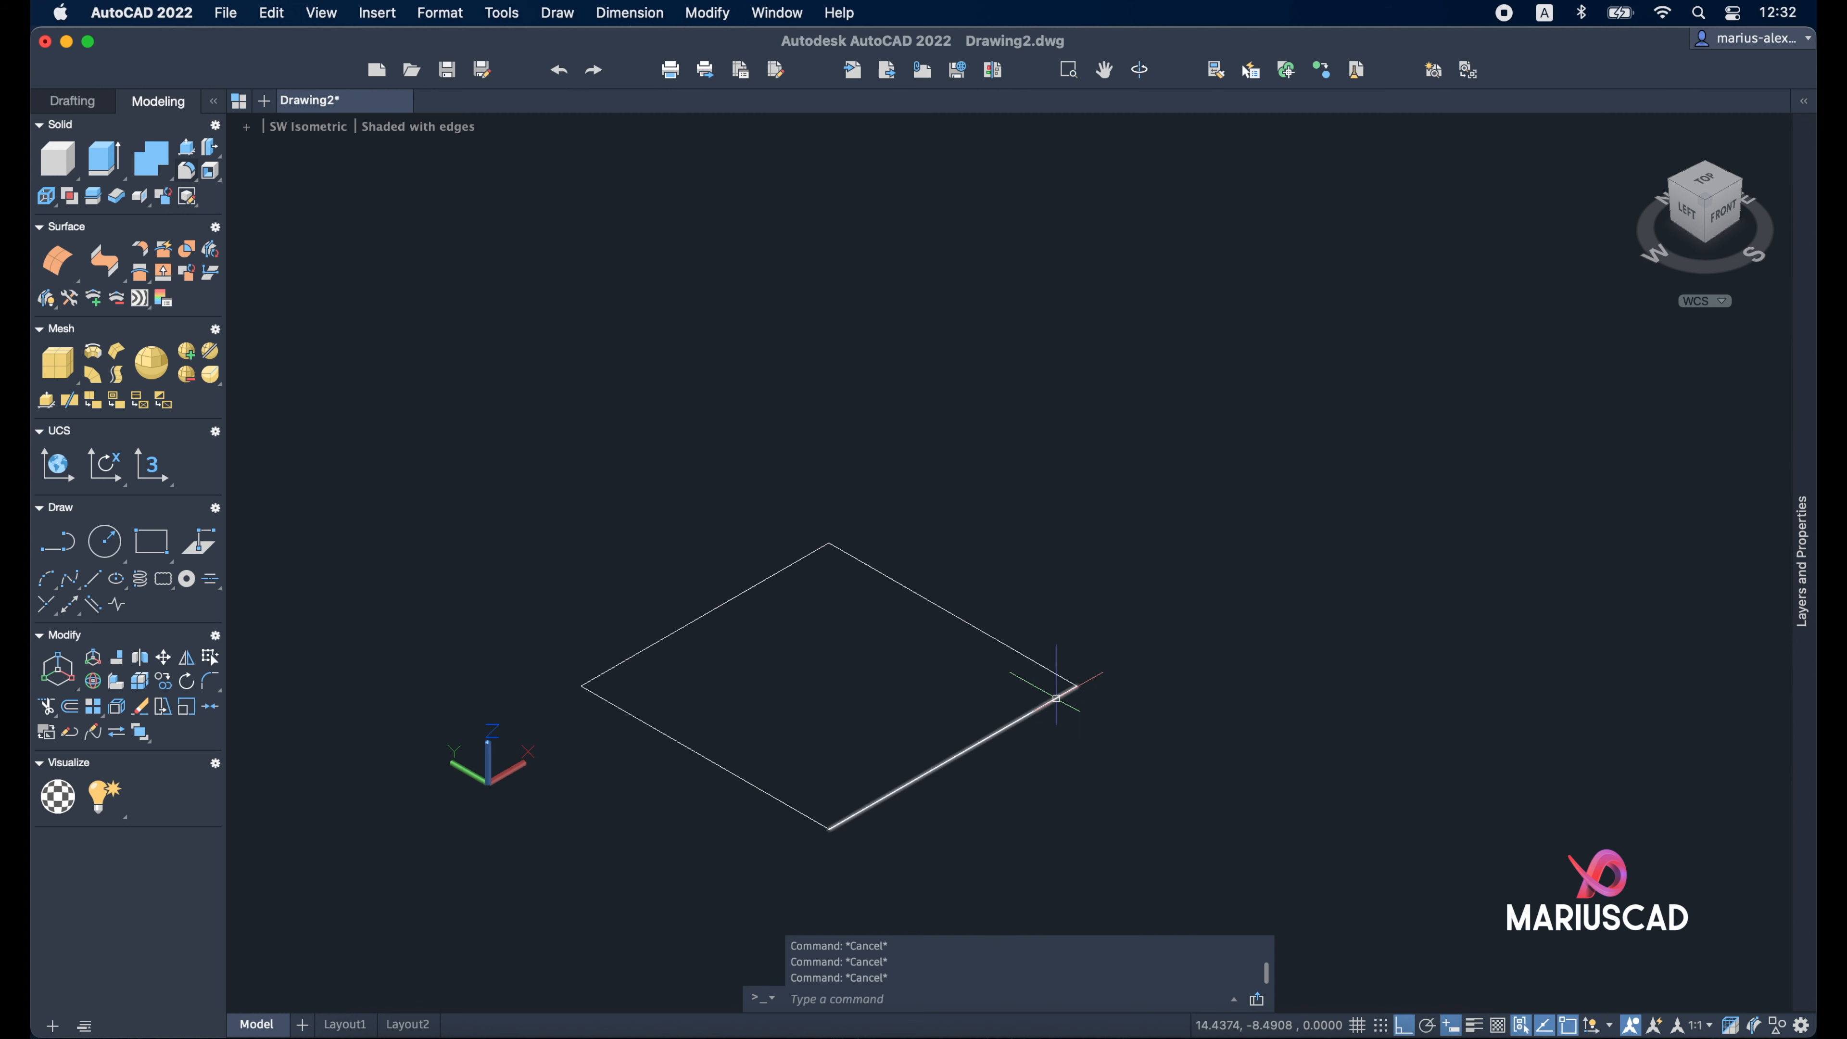
click(1056, 698)
key(Escape)
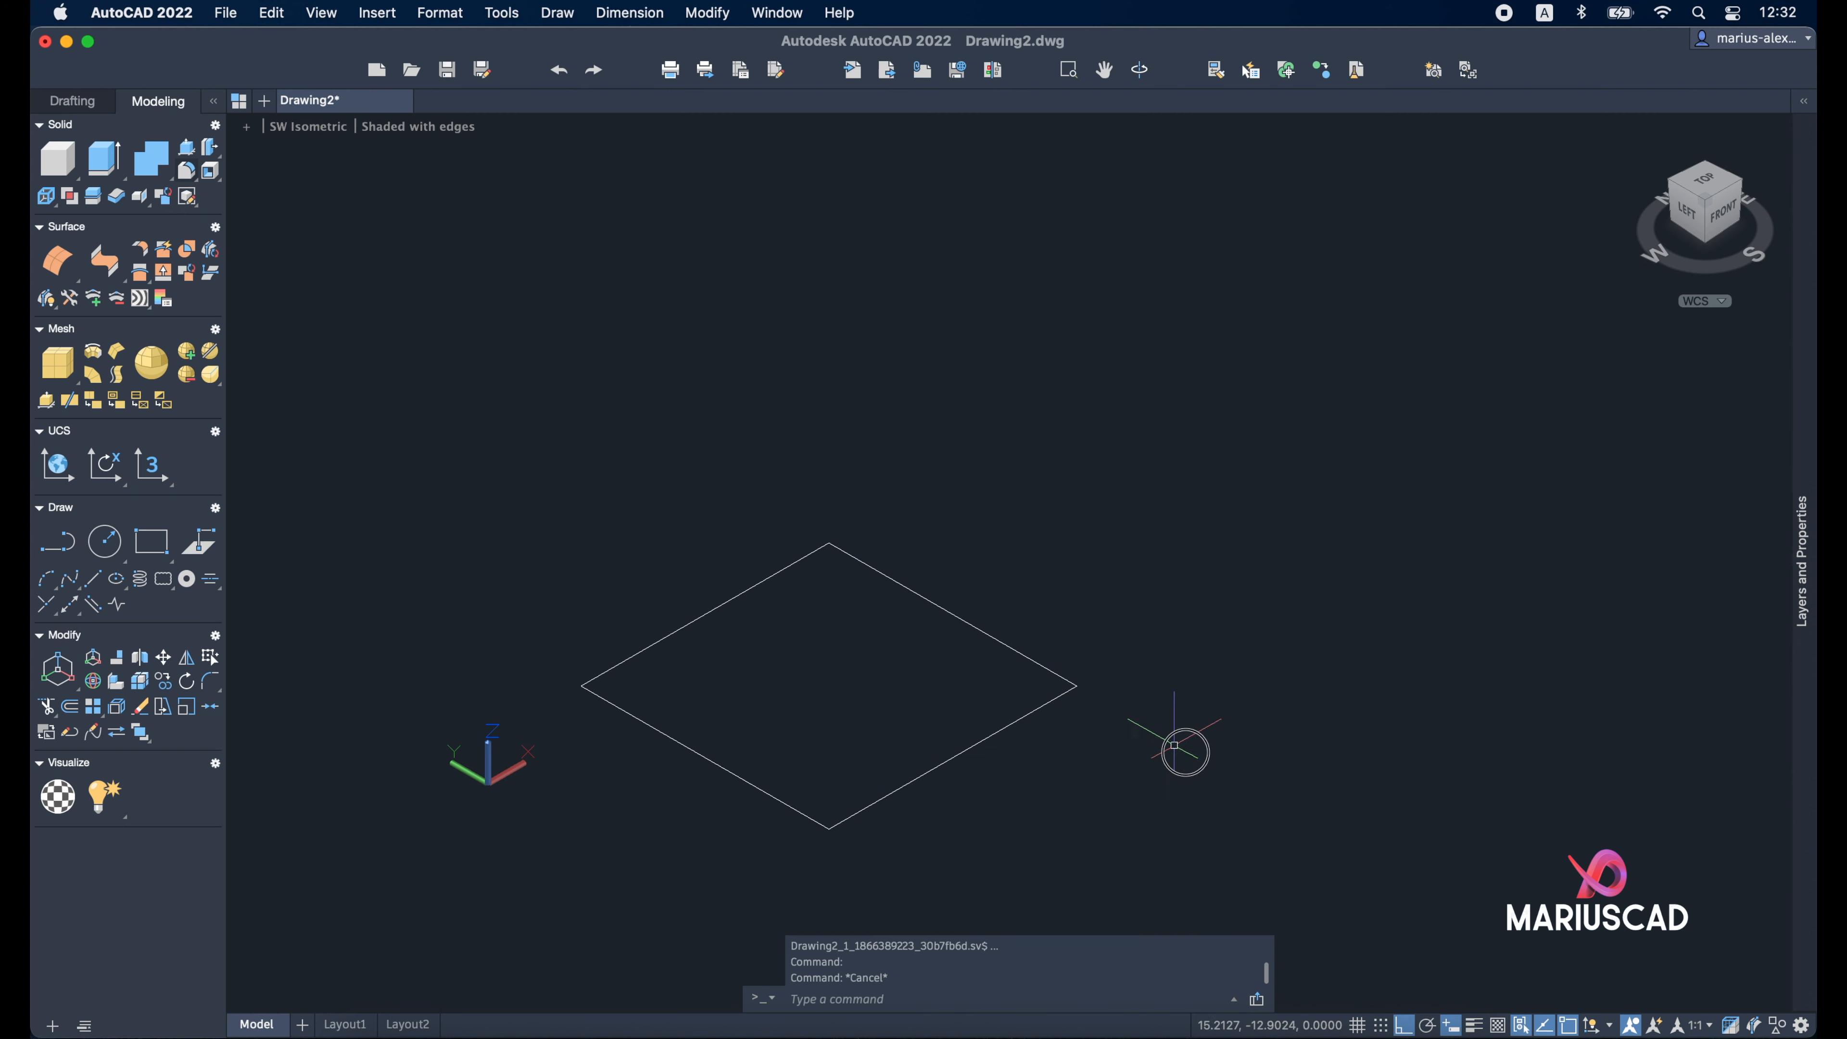
Join the square's four separate lines into a single closed polyline
click(1183, 748)
click(628, 499)
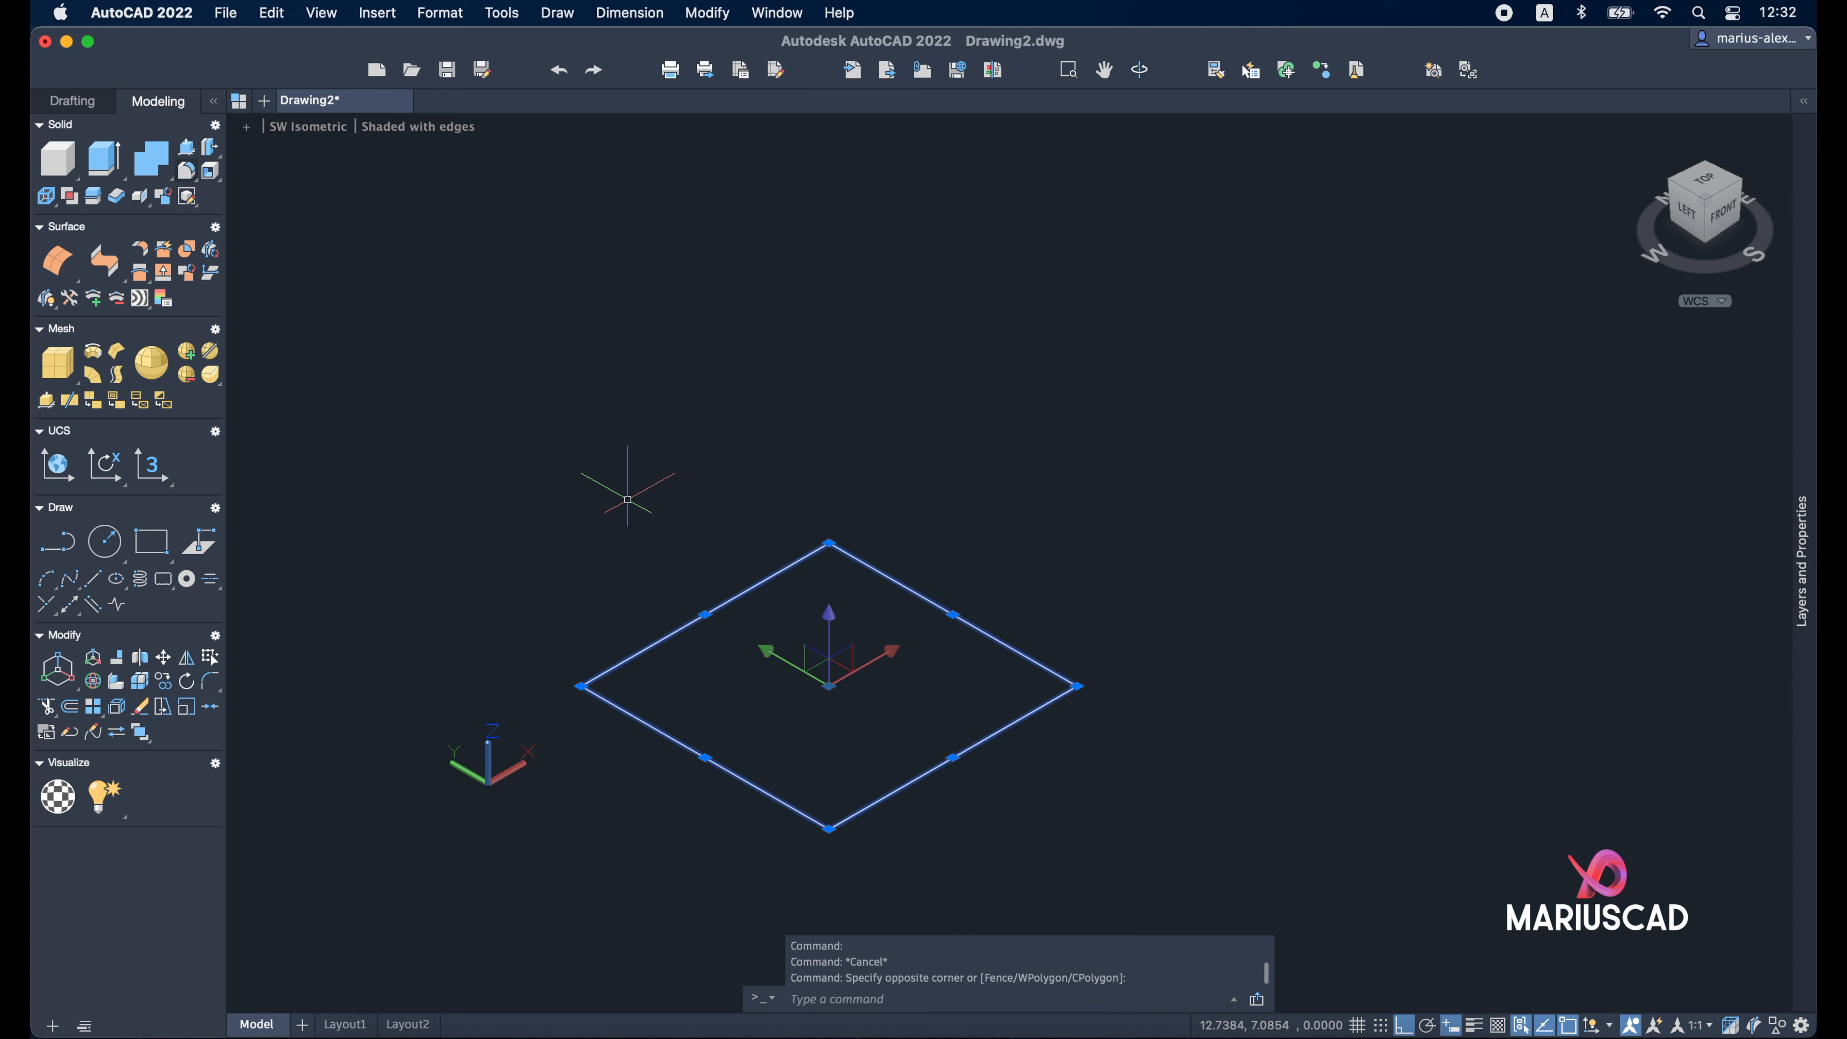
text(joine)
key(Return)
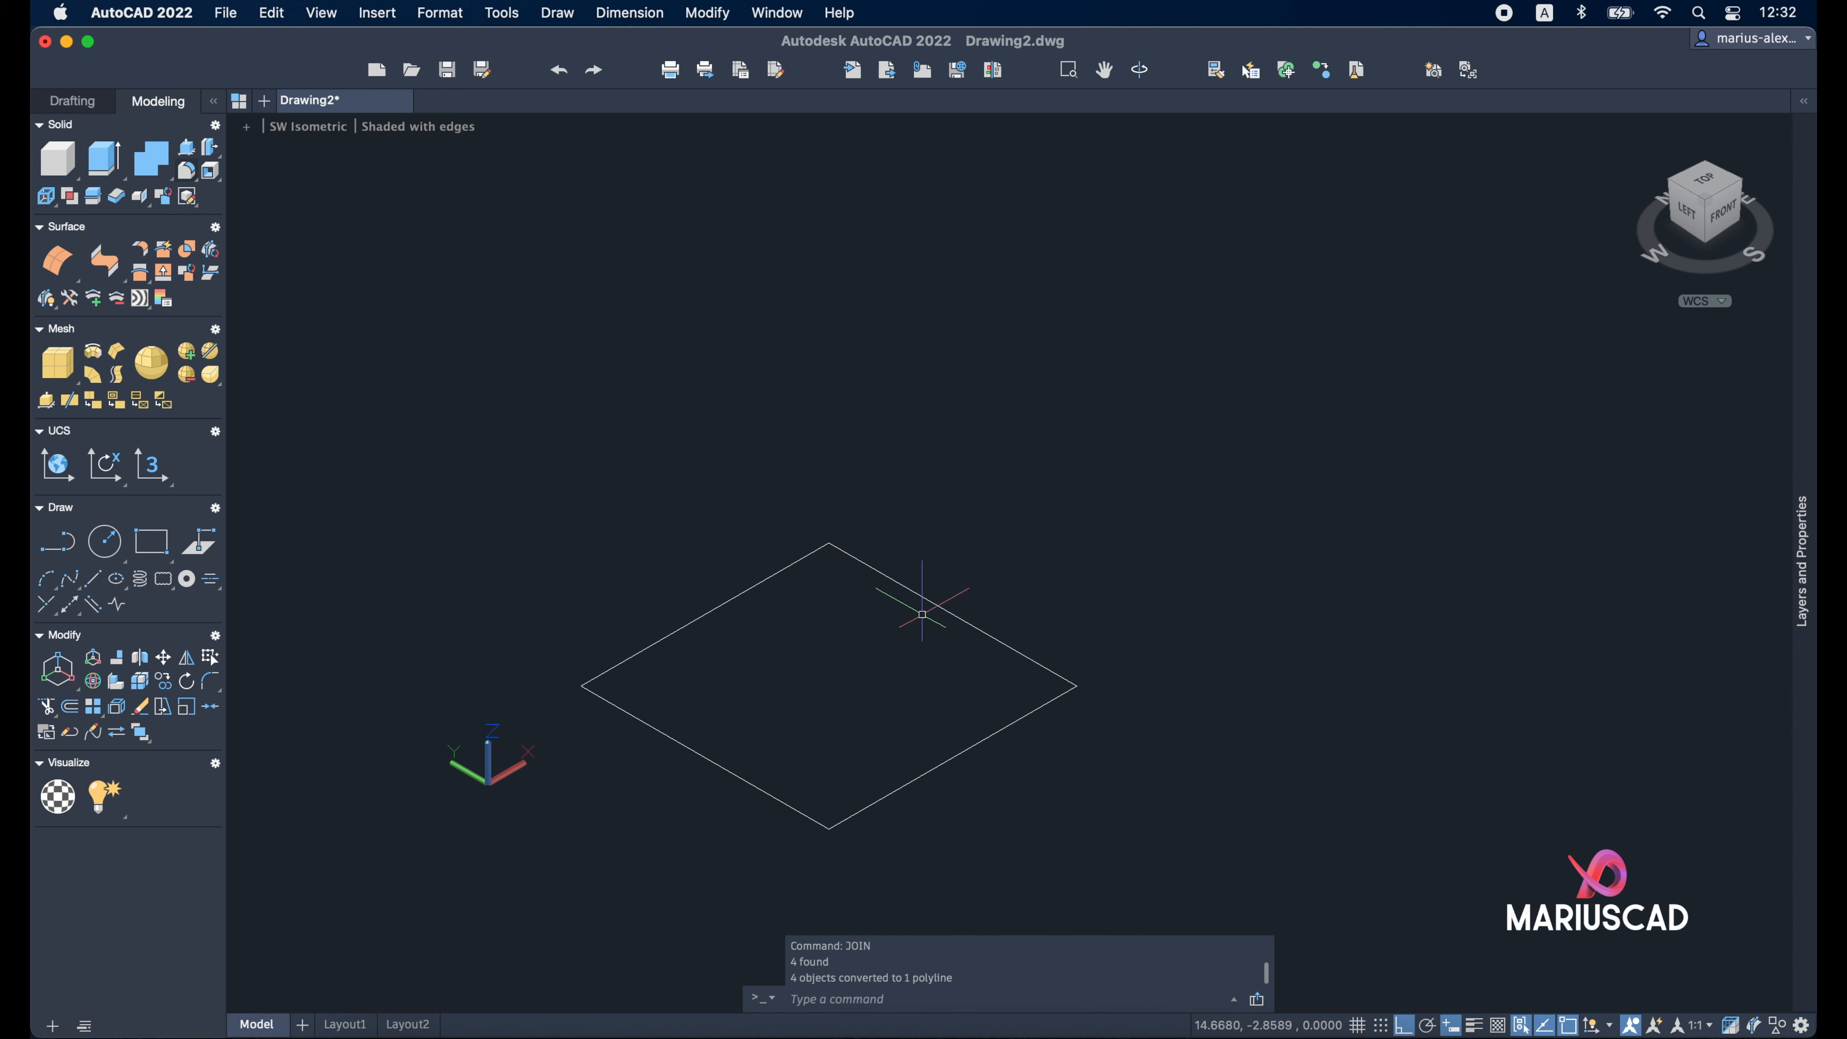
click(958, 625)
key(Escape)
key(Escape)
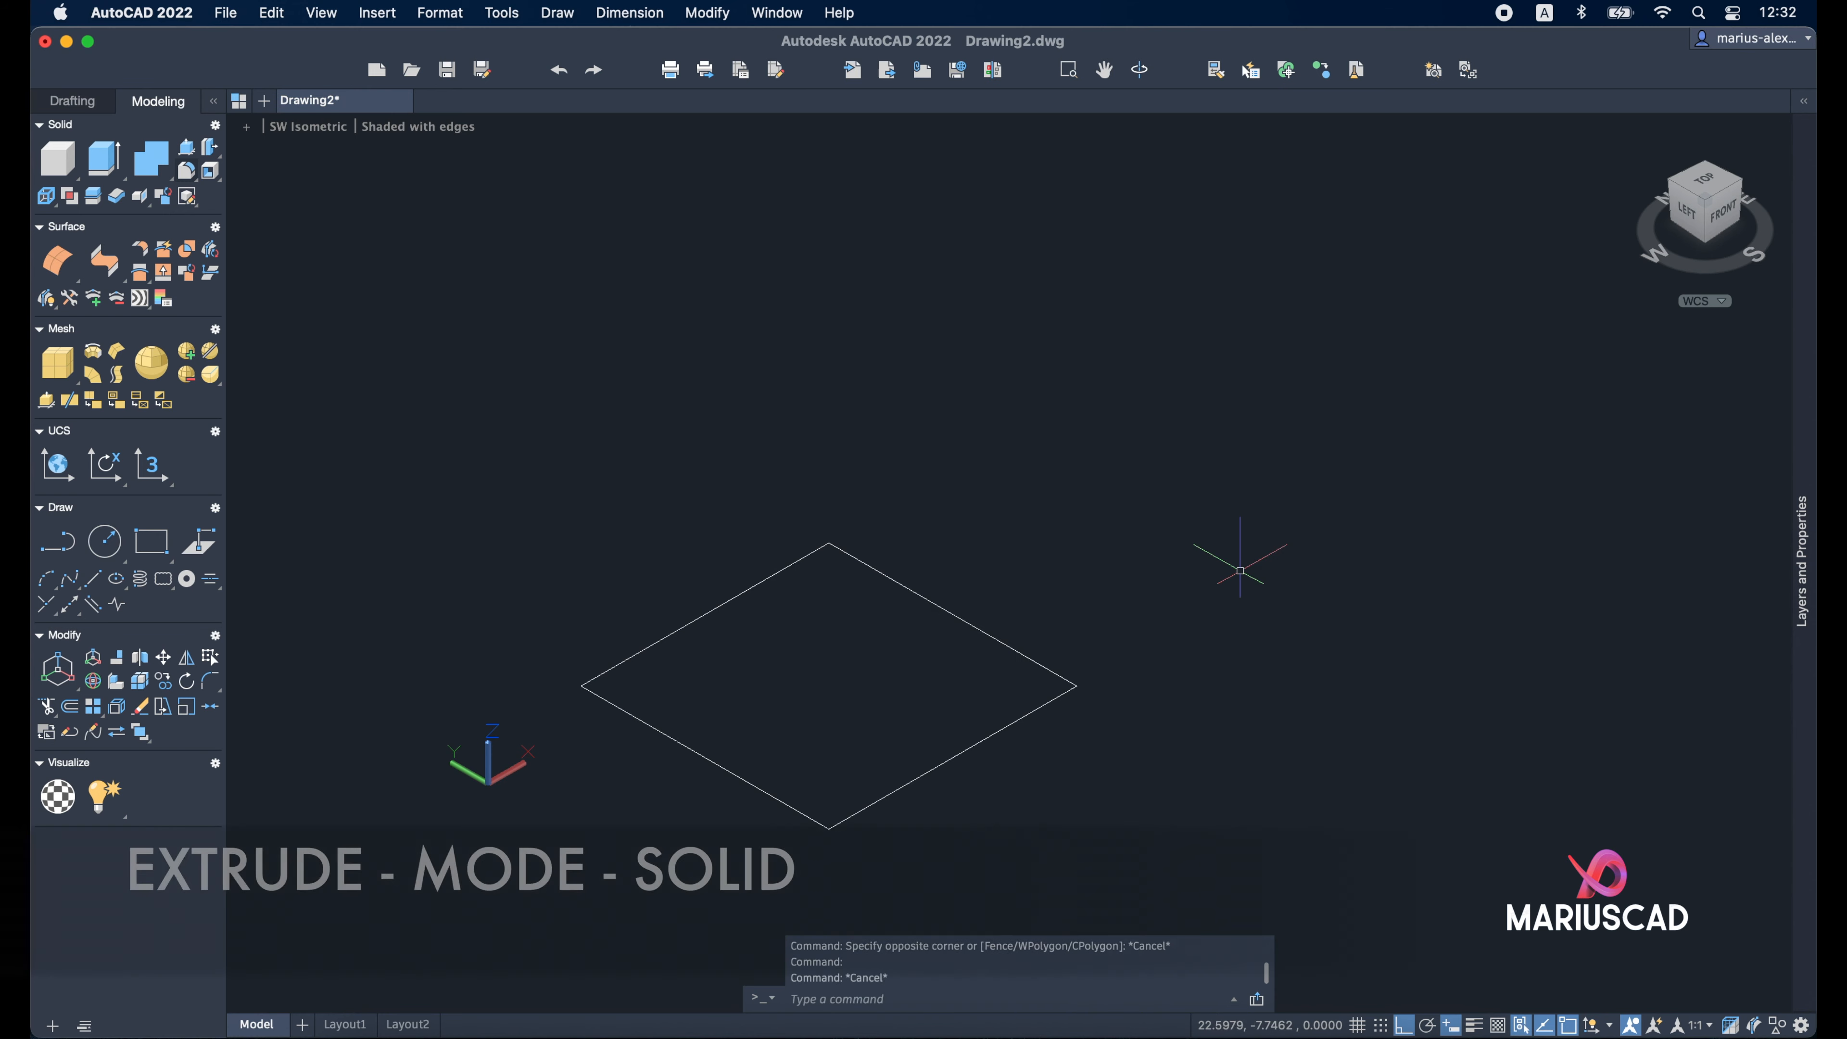
Extrude the joined square about 13.4 units upward with the closed-profile mode set to Solid, and undo the extrusion
text(extrude)
key(Return)
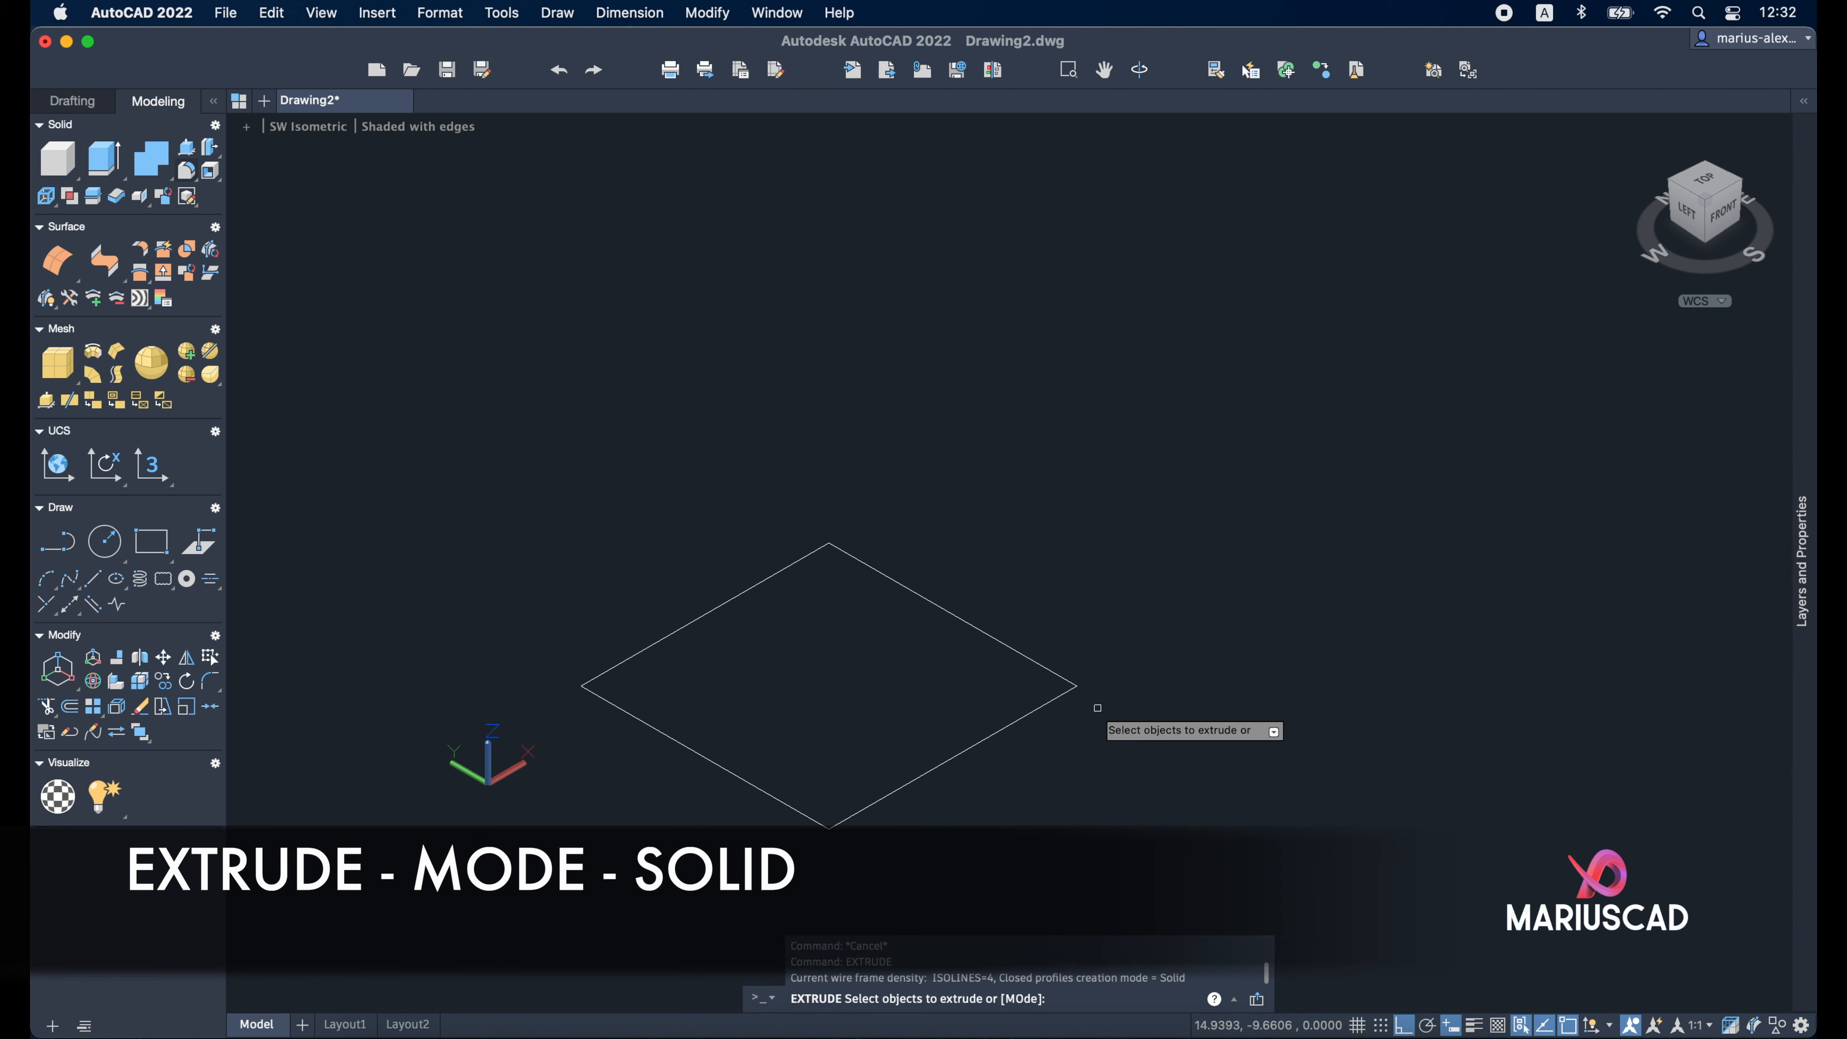
text(mode)
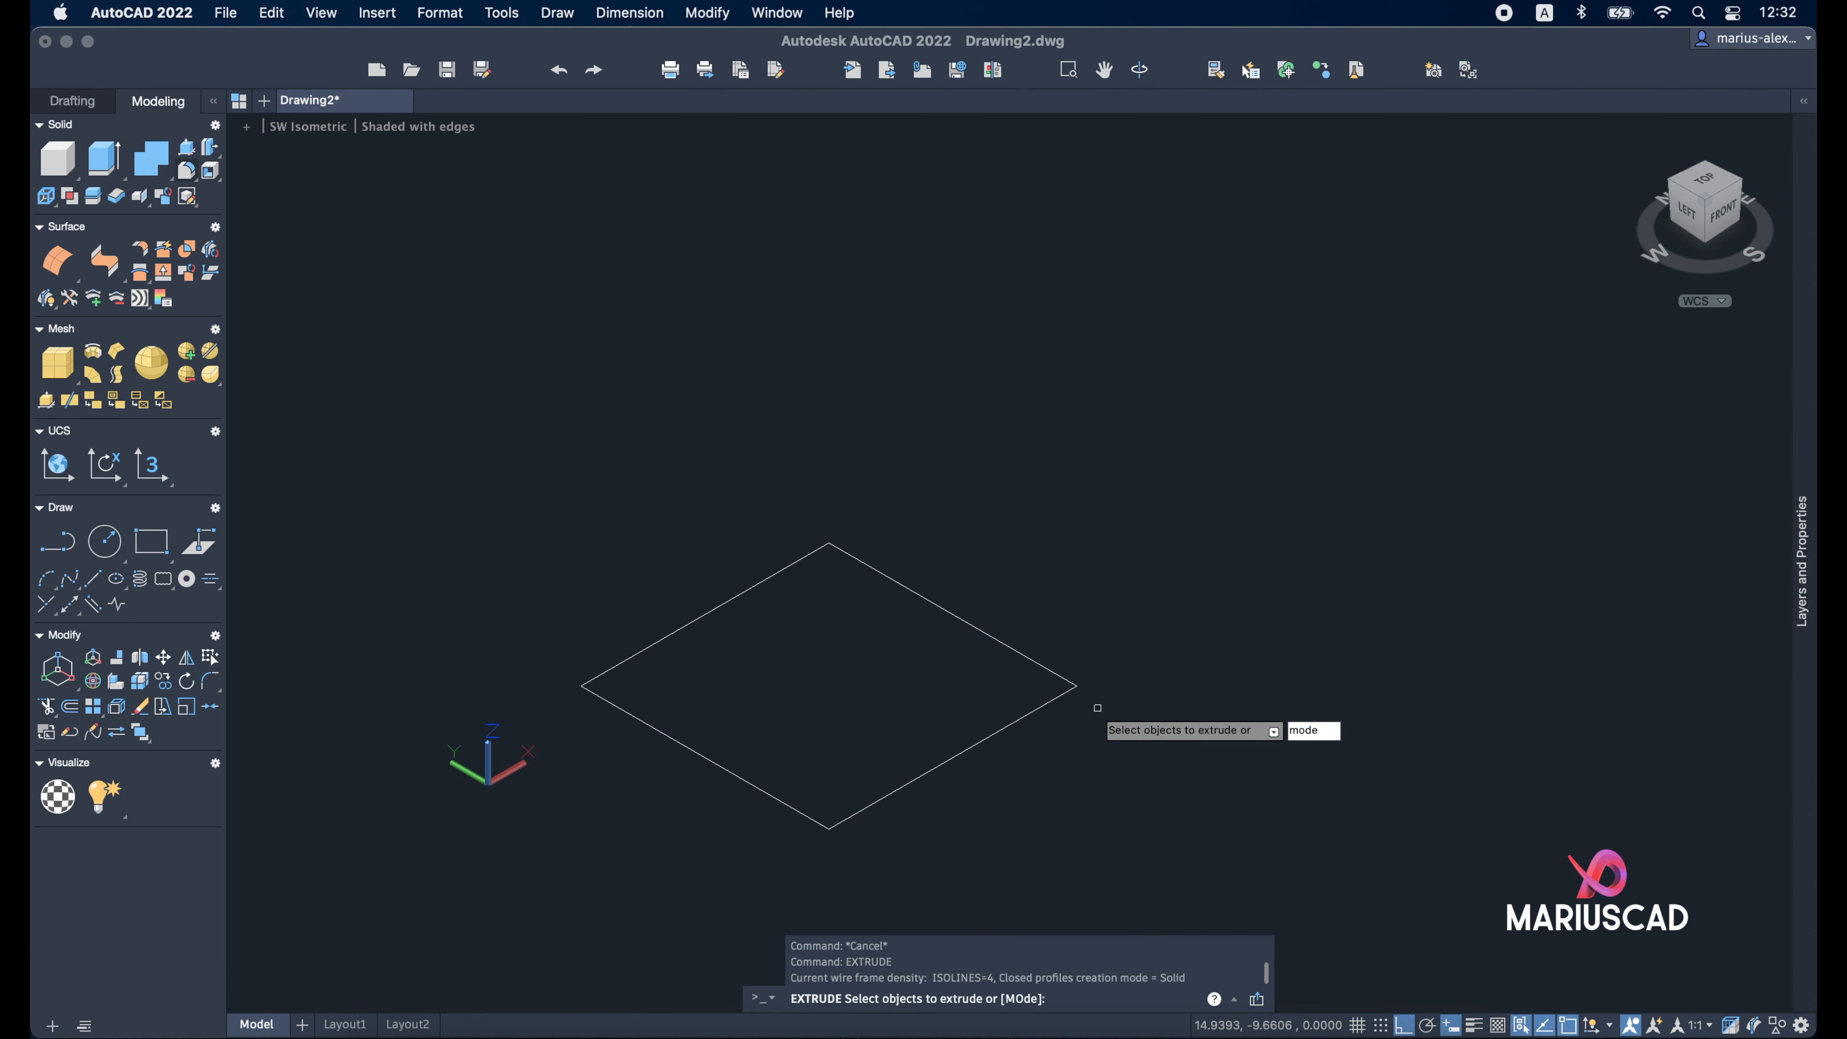
key(Return)
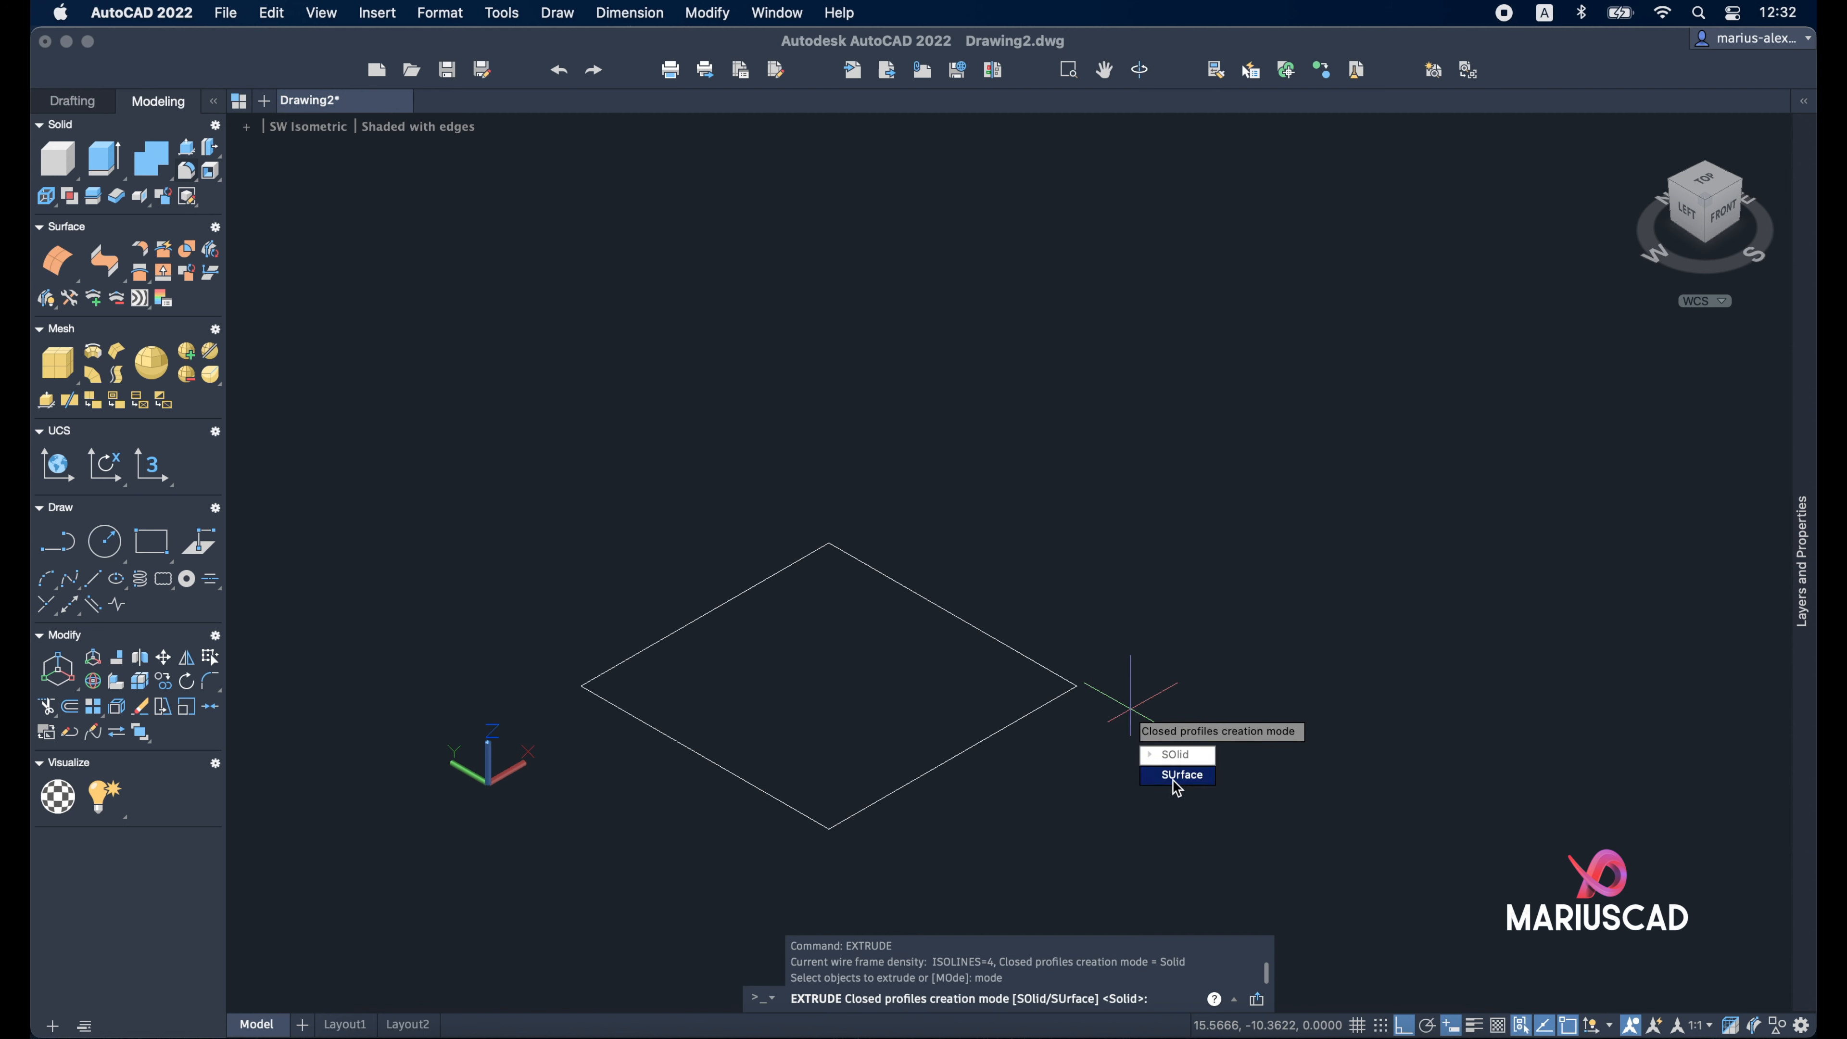
click(1167, 755)
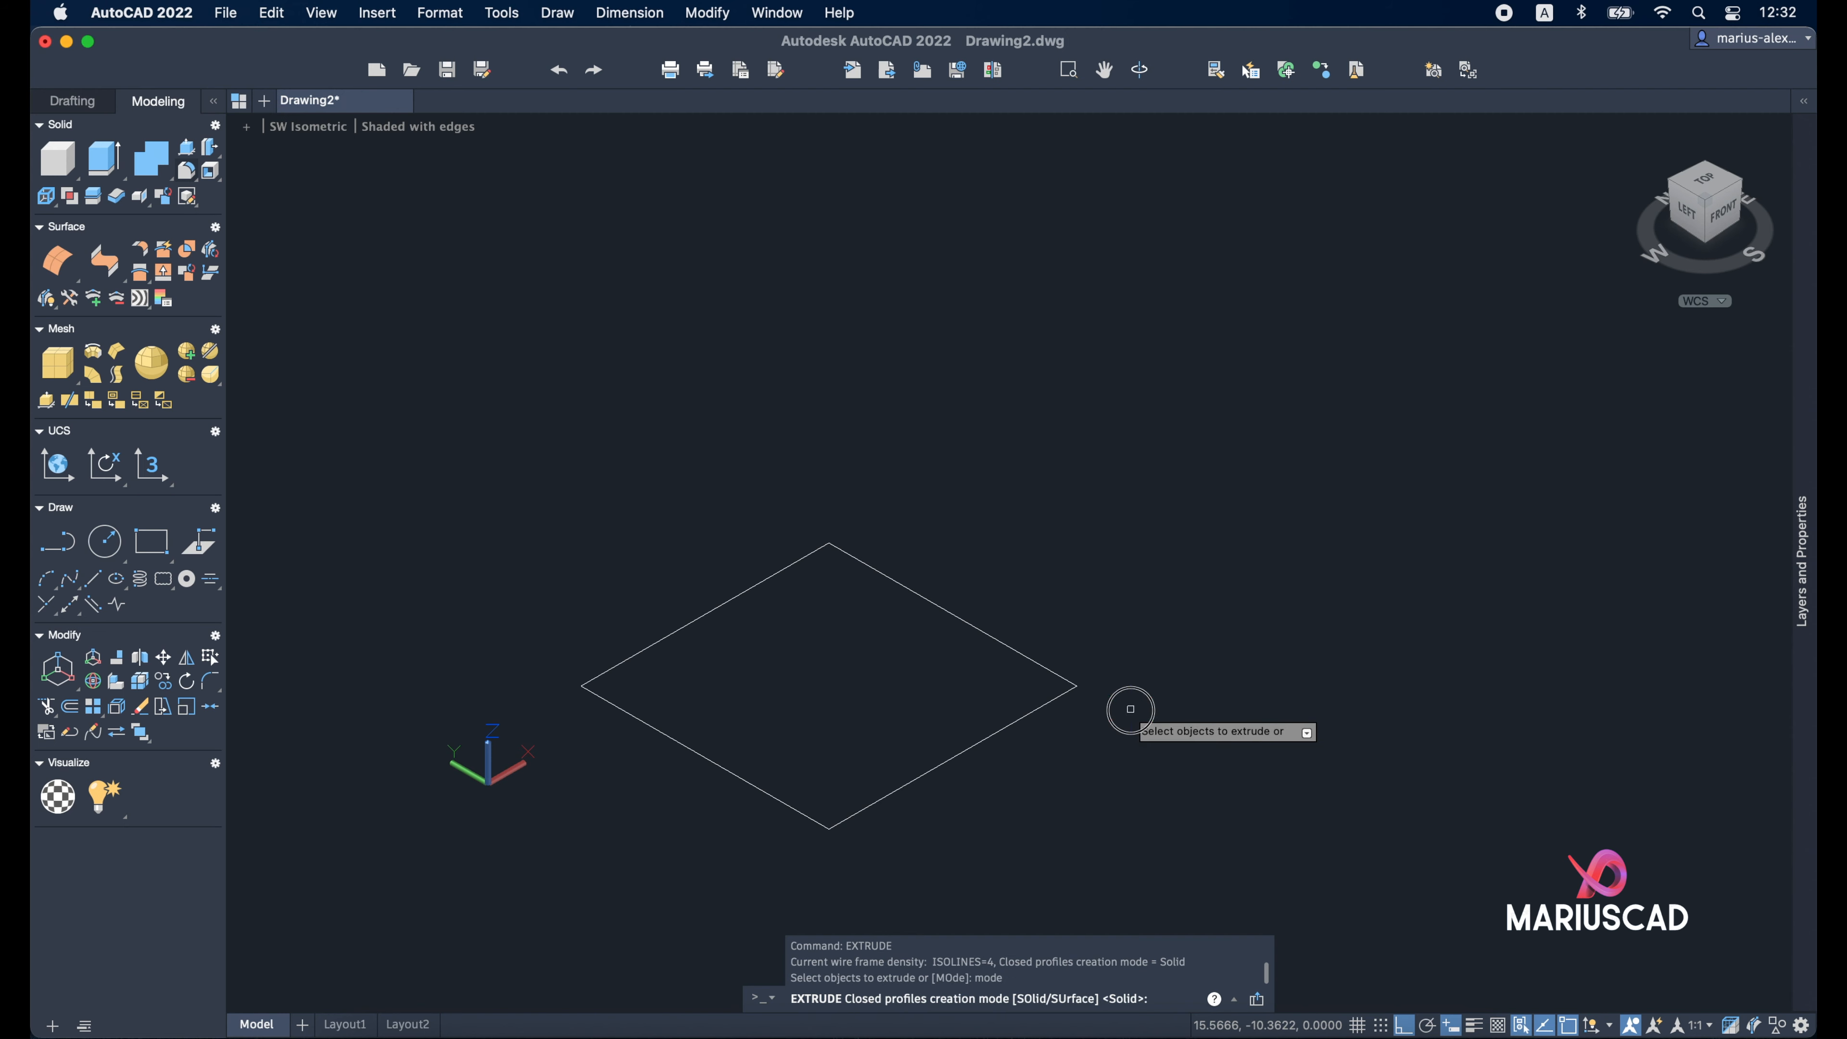
click(949, 610)
key(Return)
click(946, 437)
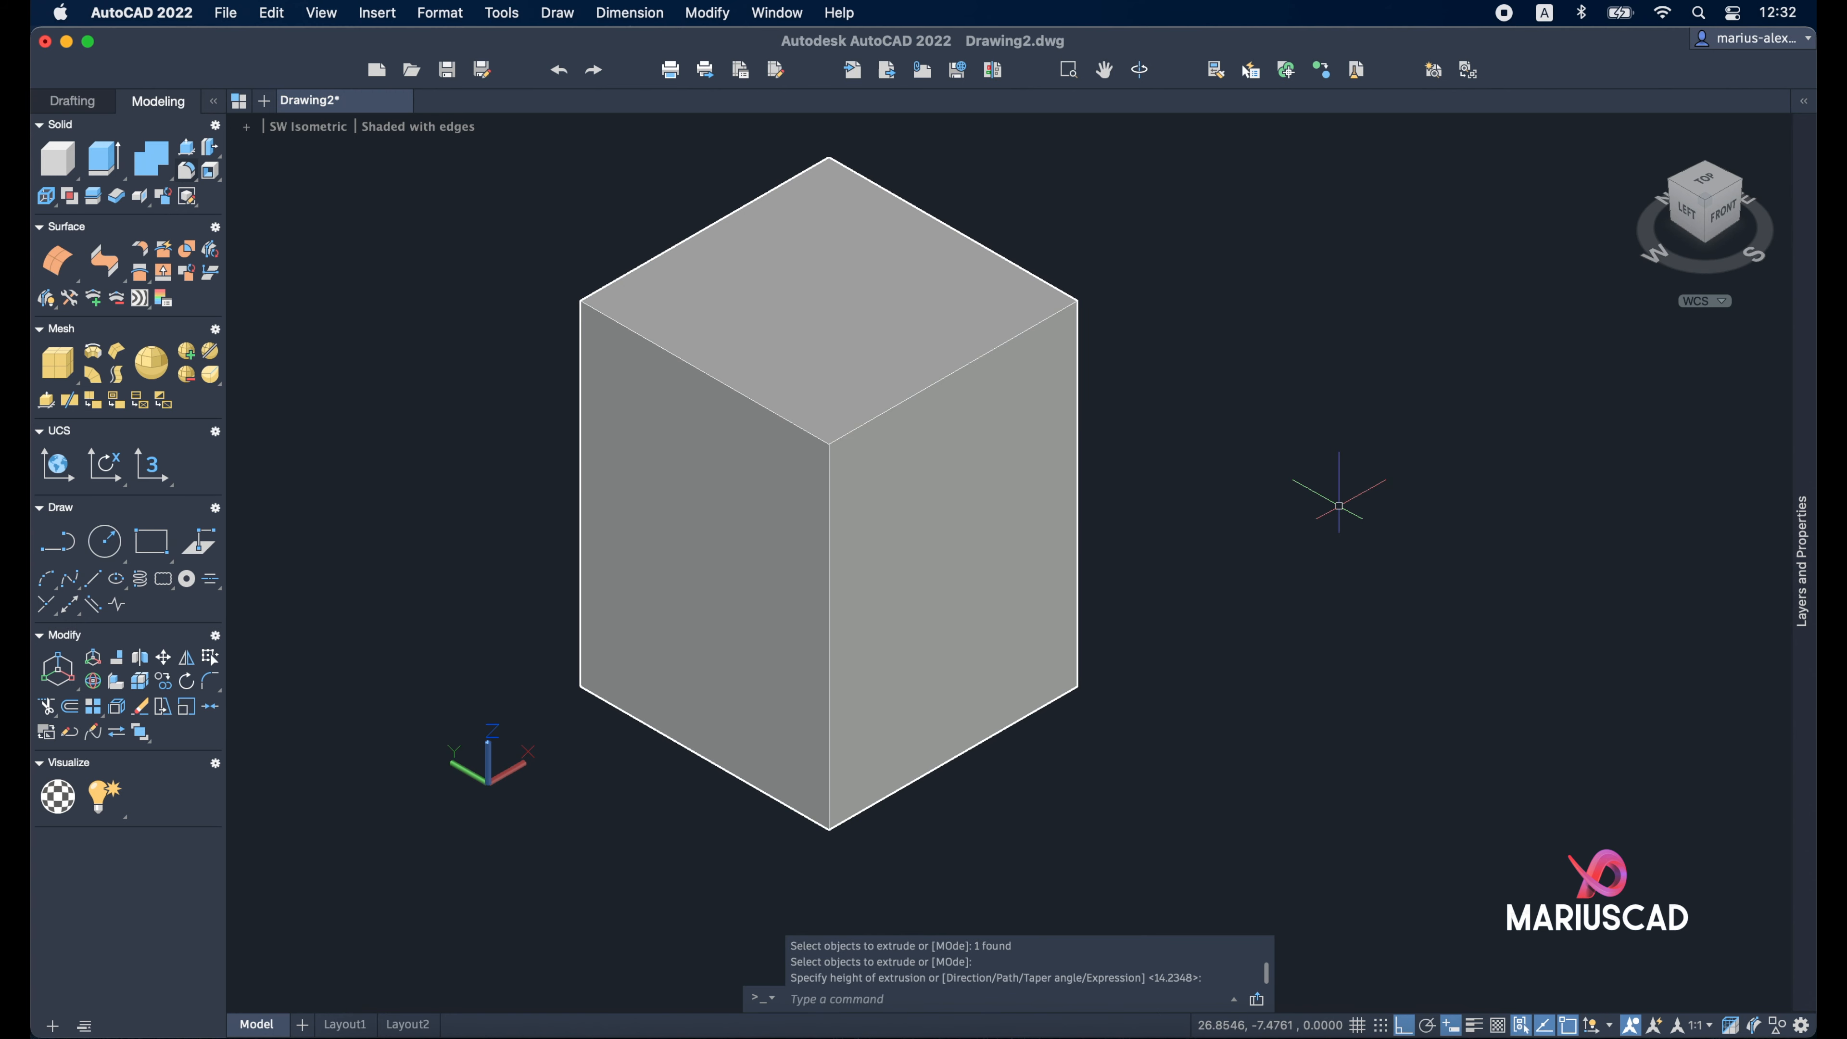
scroll(1339, 505, down, 4)
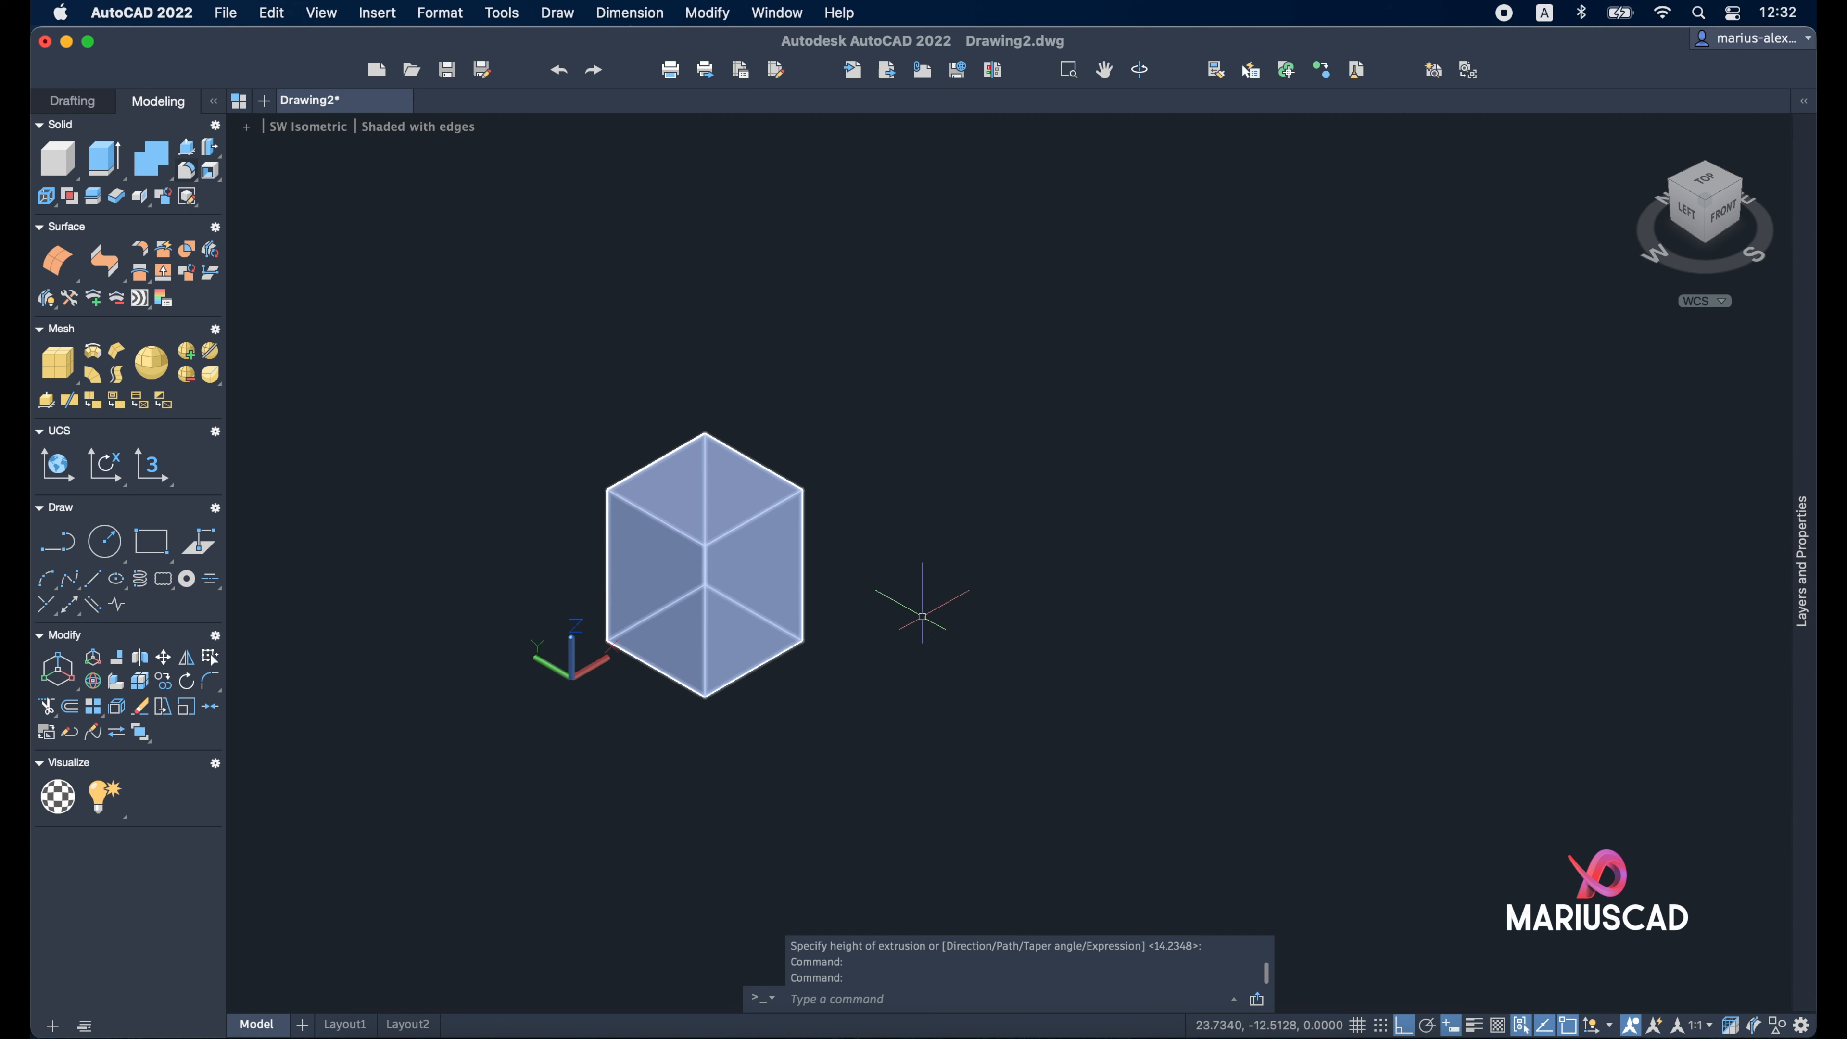
key(ctrl+z)
key(ctrl+z)
Extrude the joined square about 12.2 units upward with the closed-profile mode set to Surface, and orbit around the open box
text(extrude)
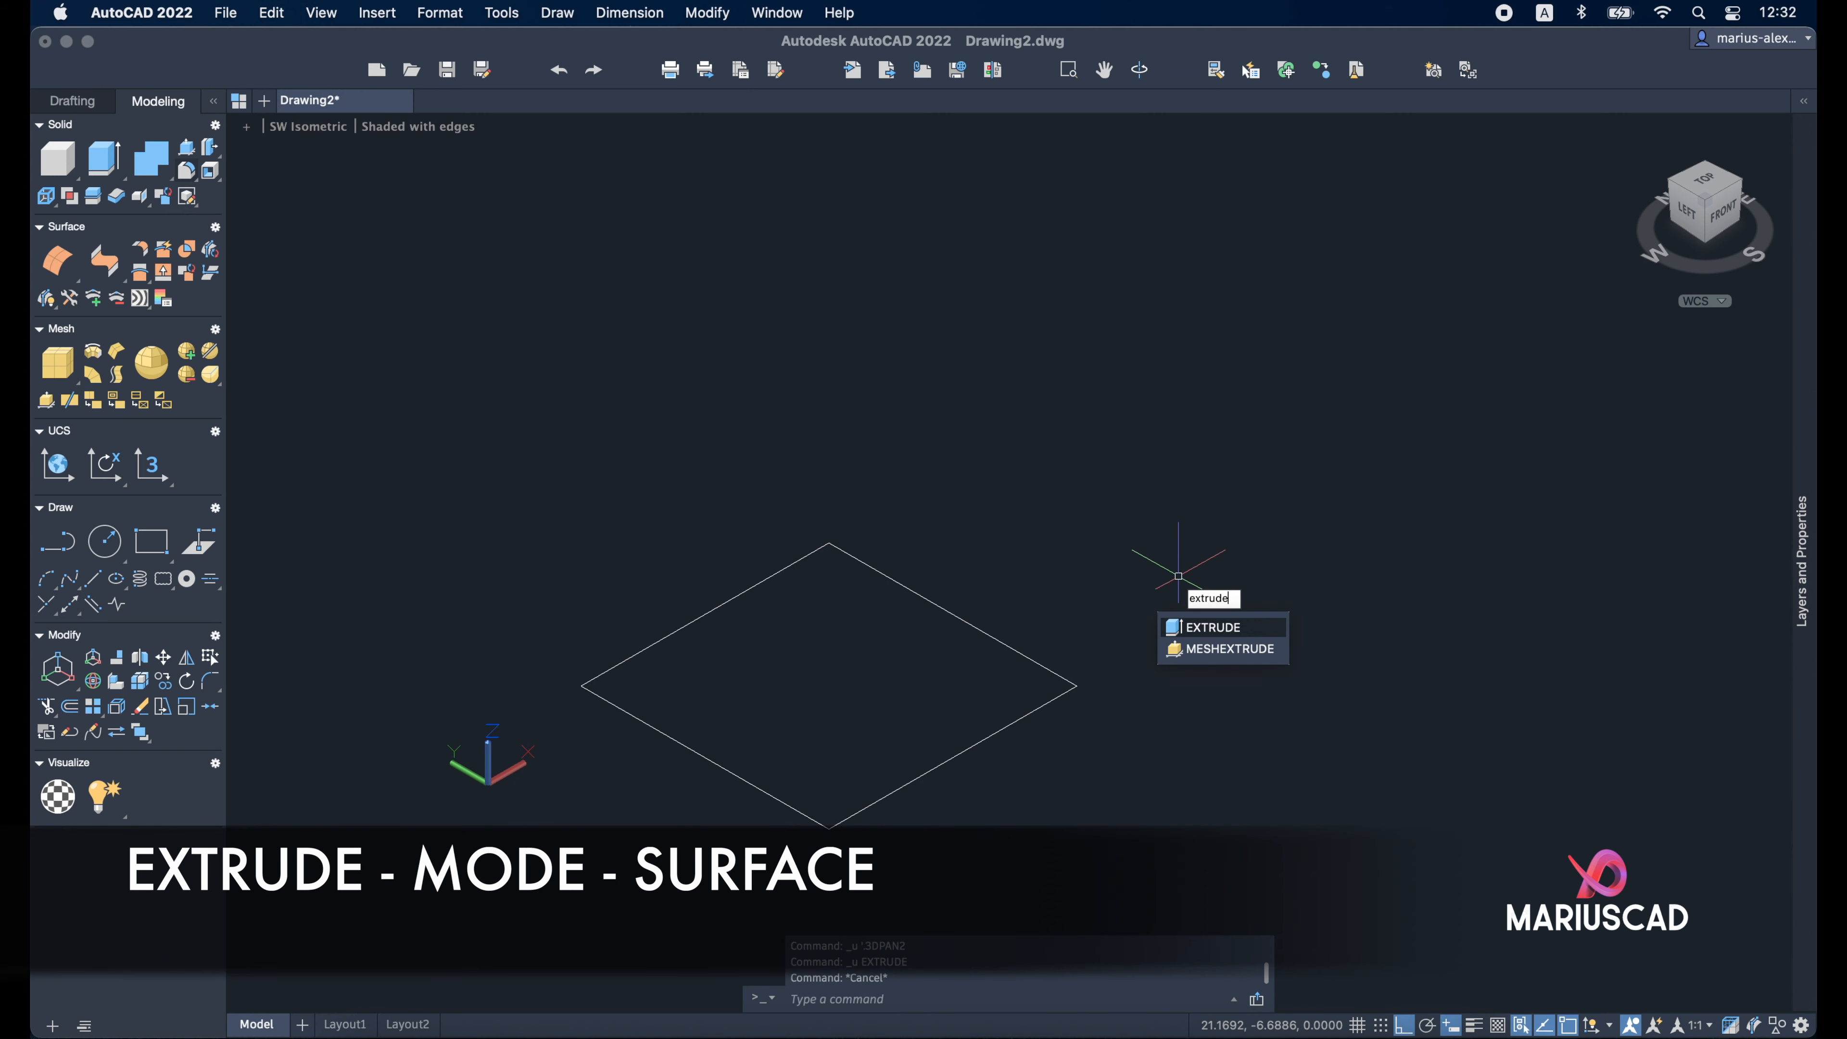
key(Return)
text(mode)
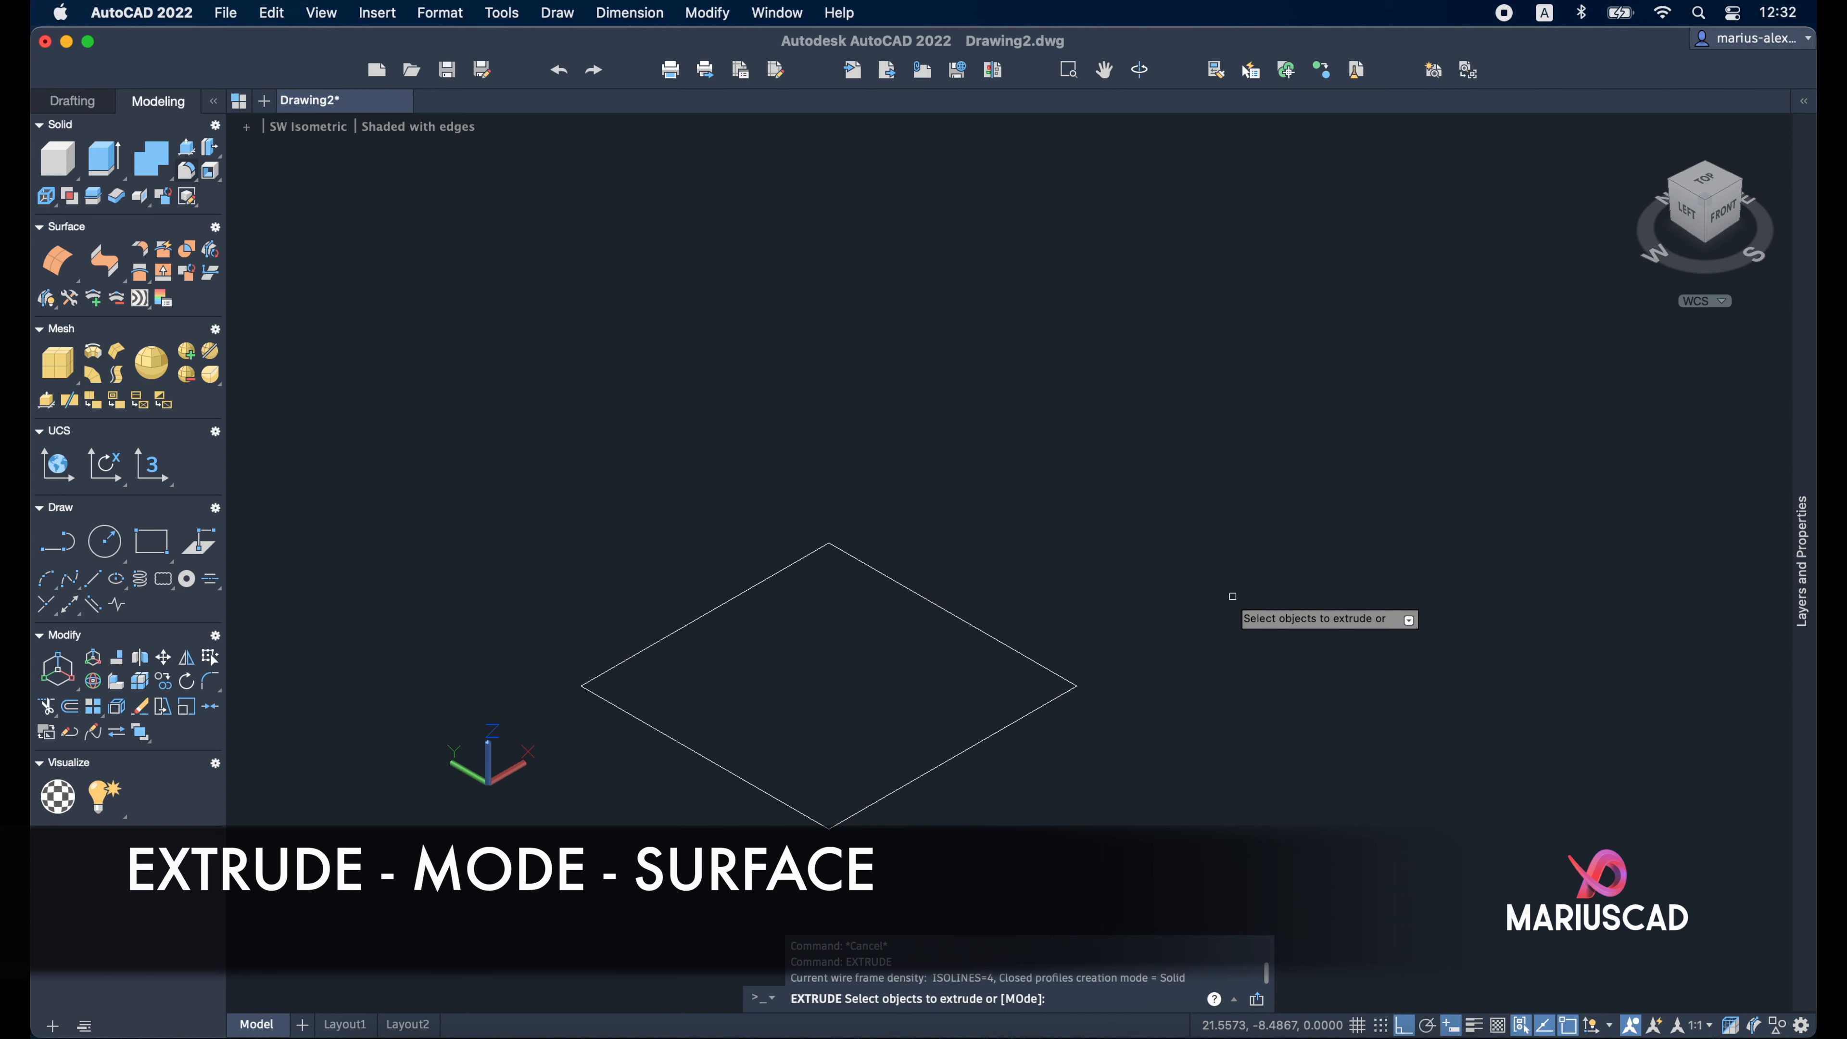
key(Return)
key(Return)
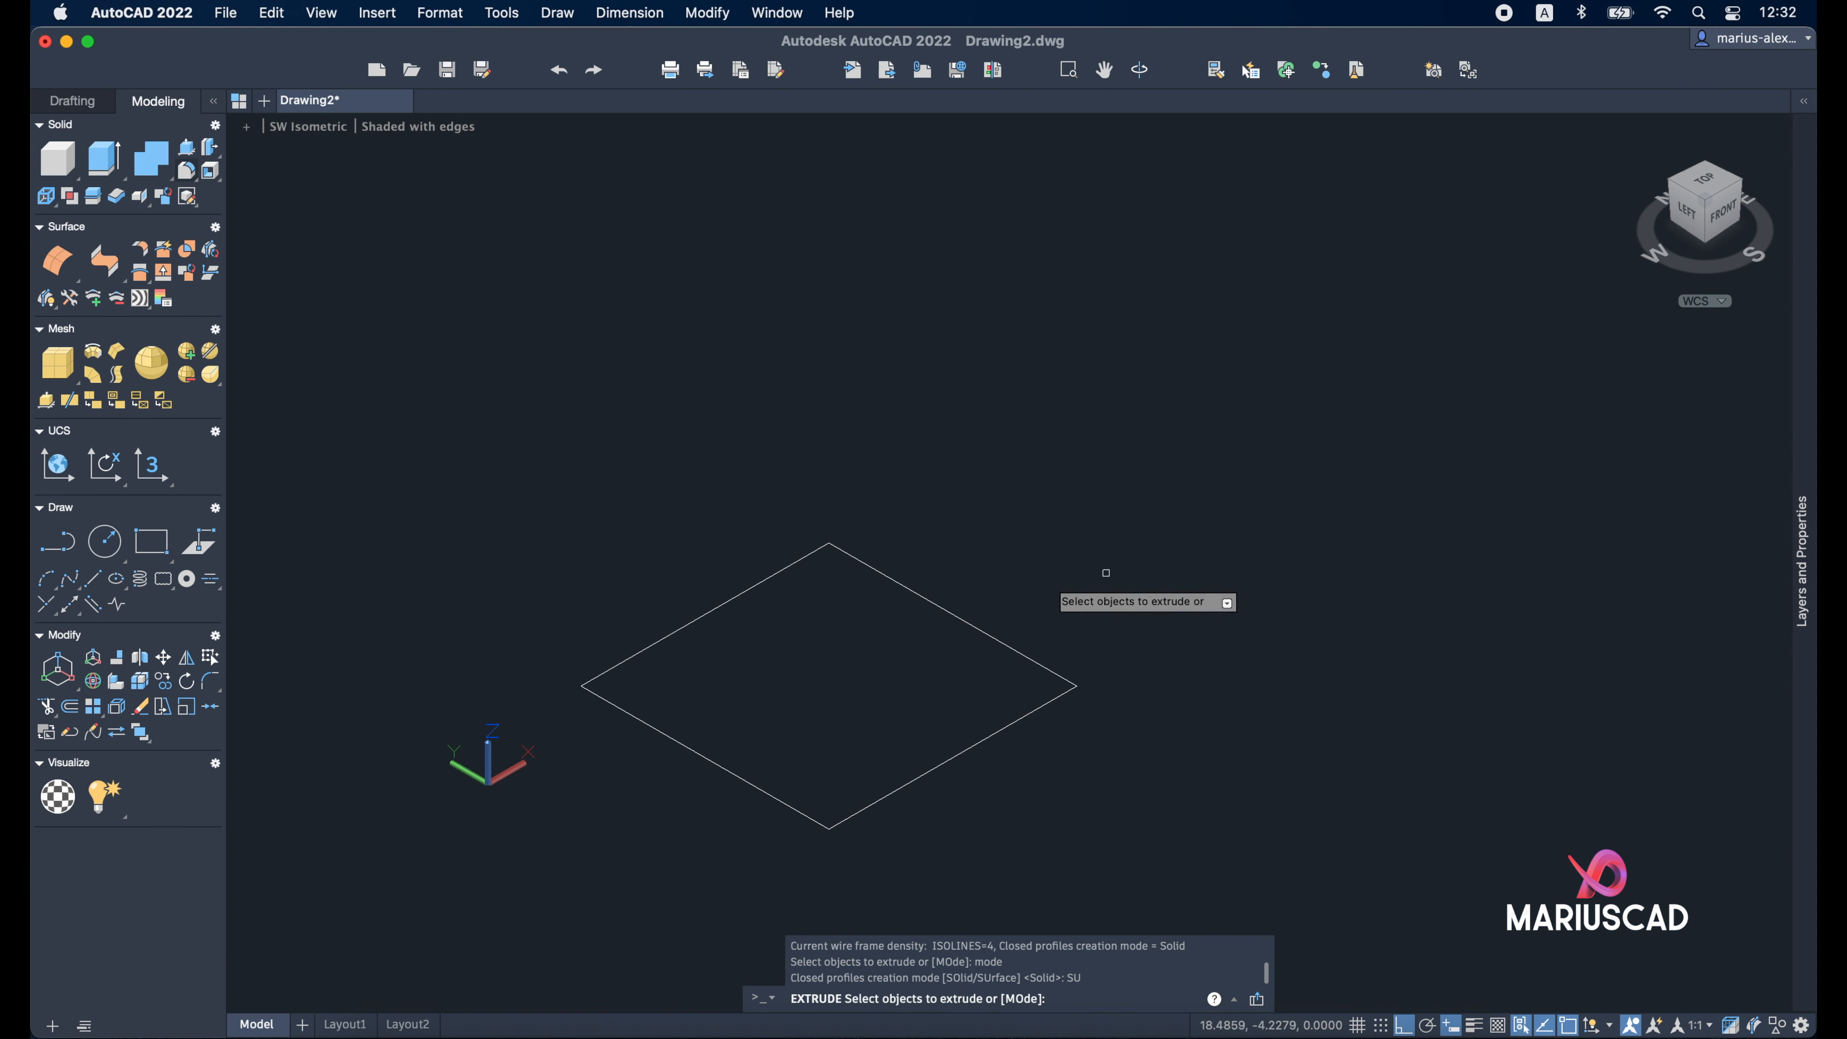
click(982, 630)
key(Return)
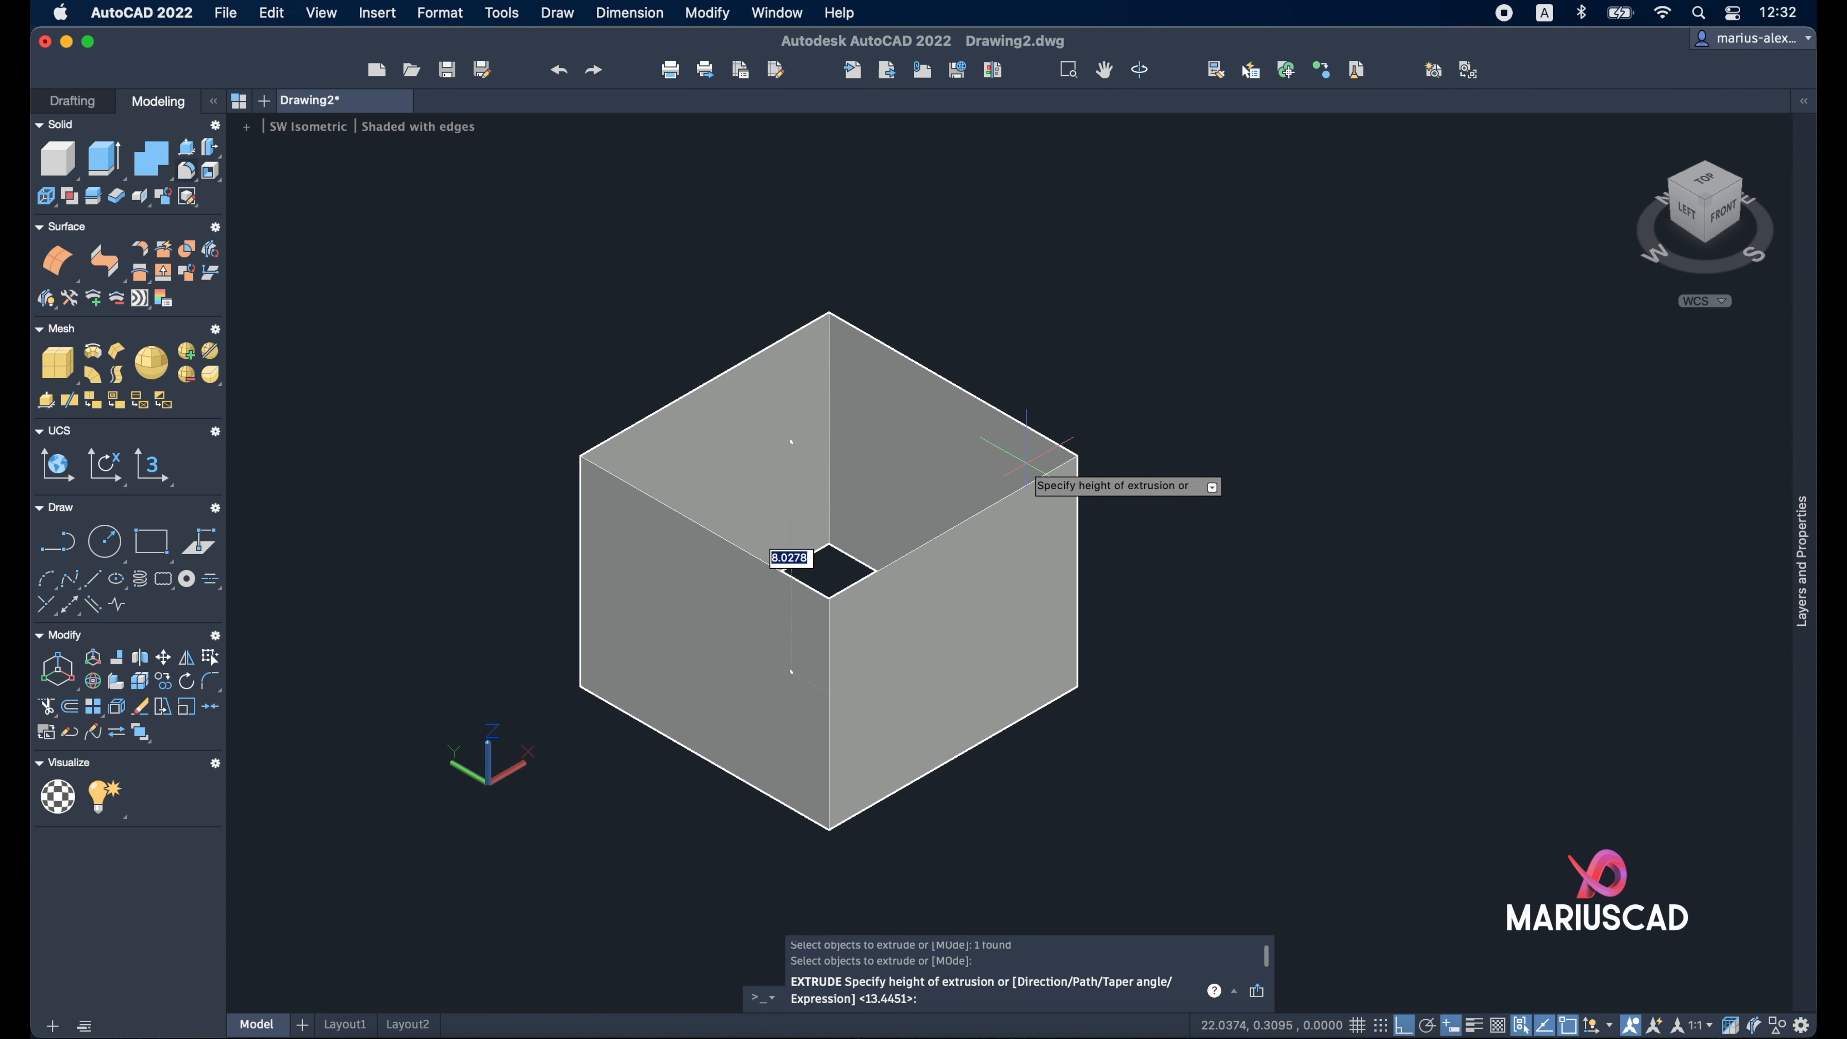
click(1047, 345)
shift+middle_drag(1270, 369, 1270, 582)
mouse_move(1256, 658)
shift+middle_down()
mouse_move(1306, 480)
mouse_move(1156, 477)
shift+middle_up()
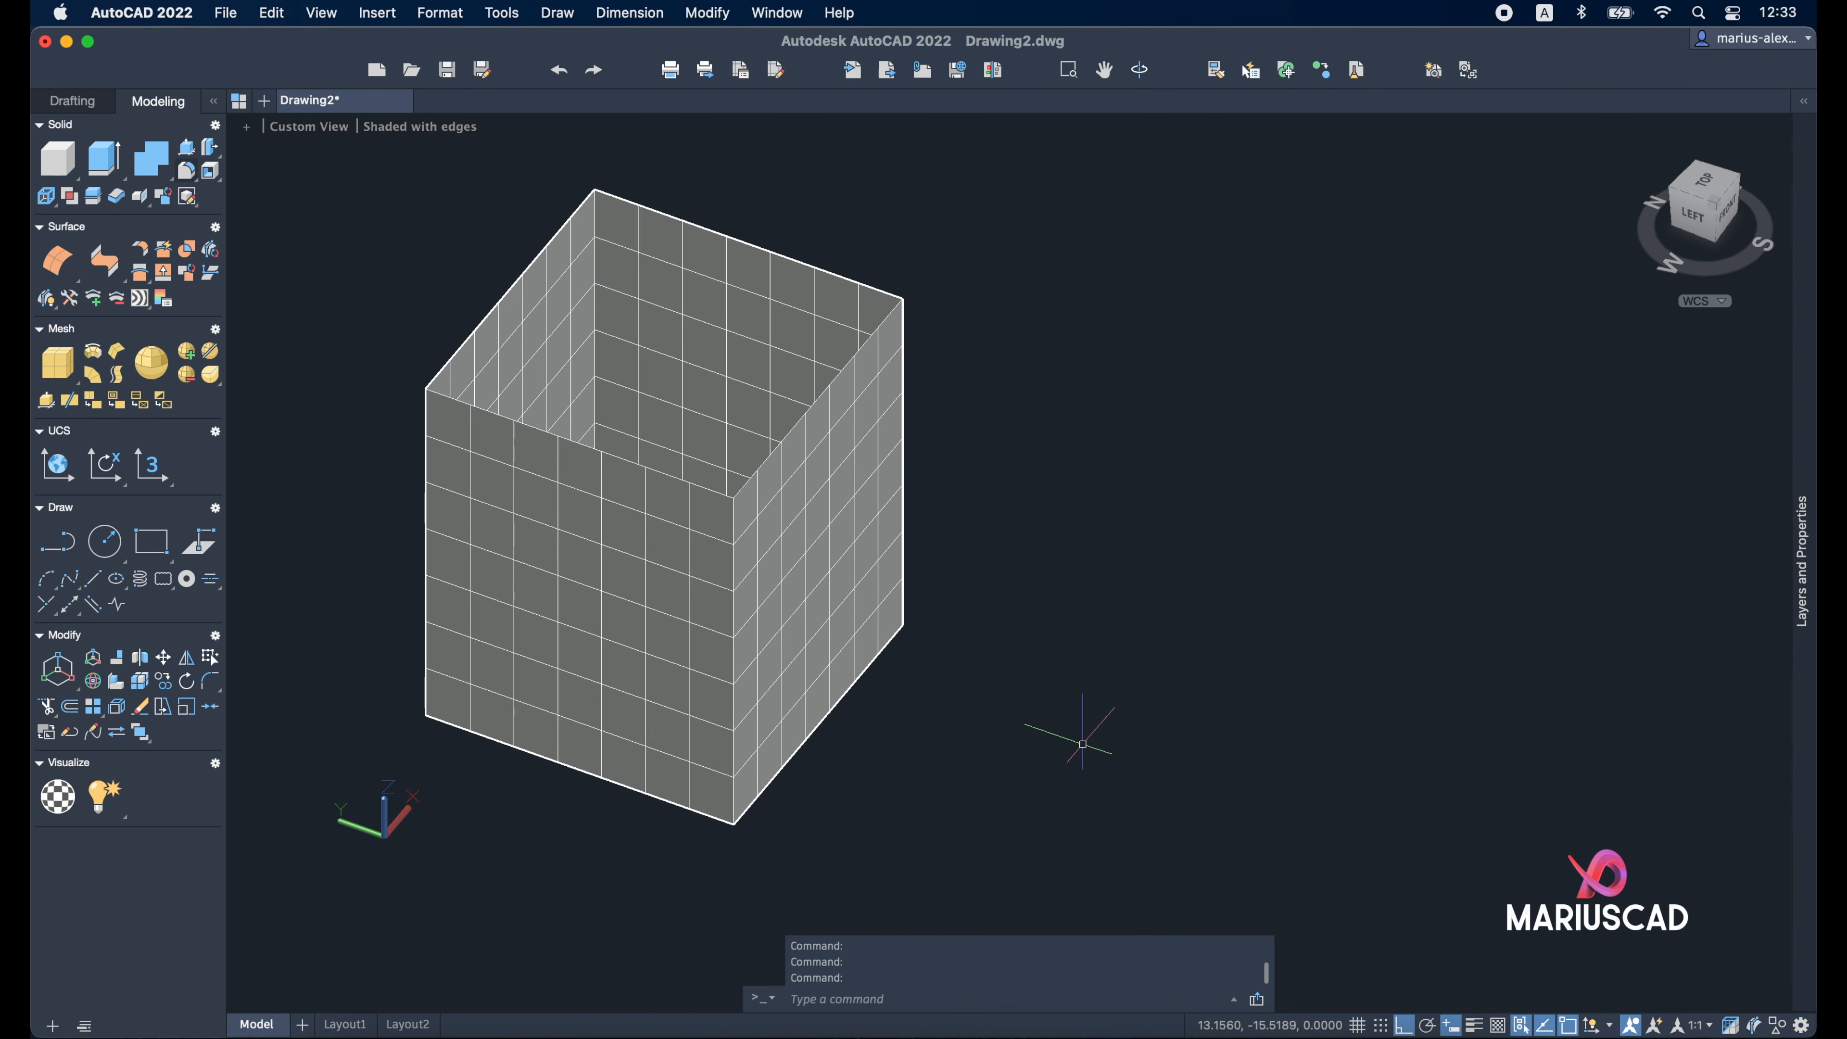
Draw a freehand rectangle in the XY plane beside the extruded surface box
middle_drag(1317, 706, 1240, 684)
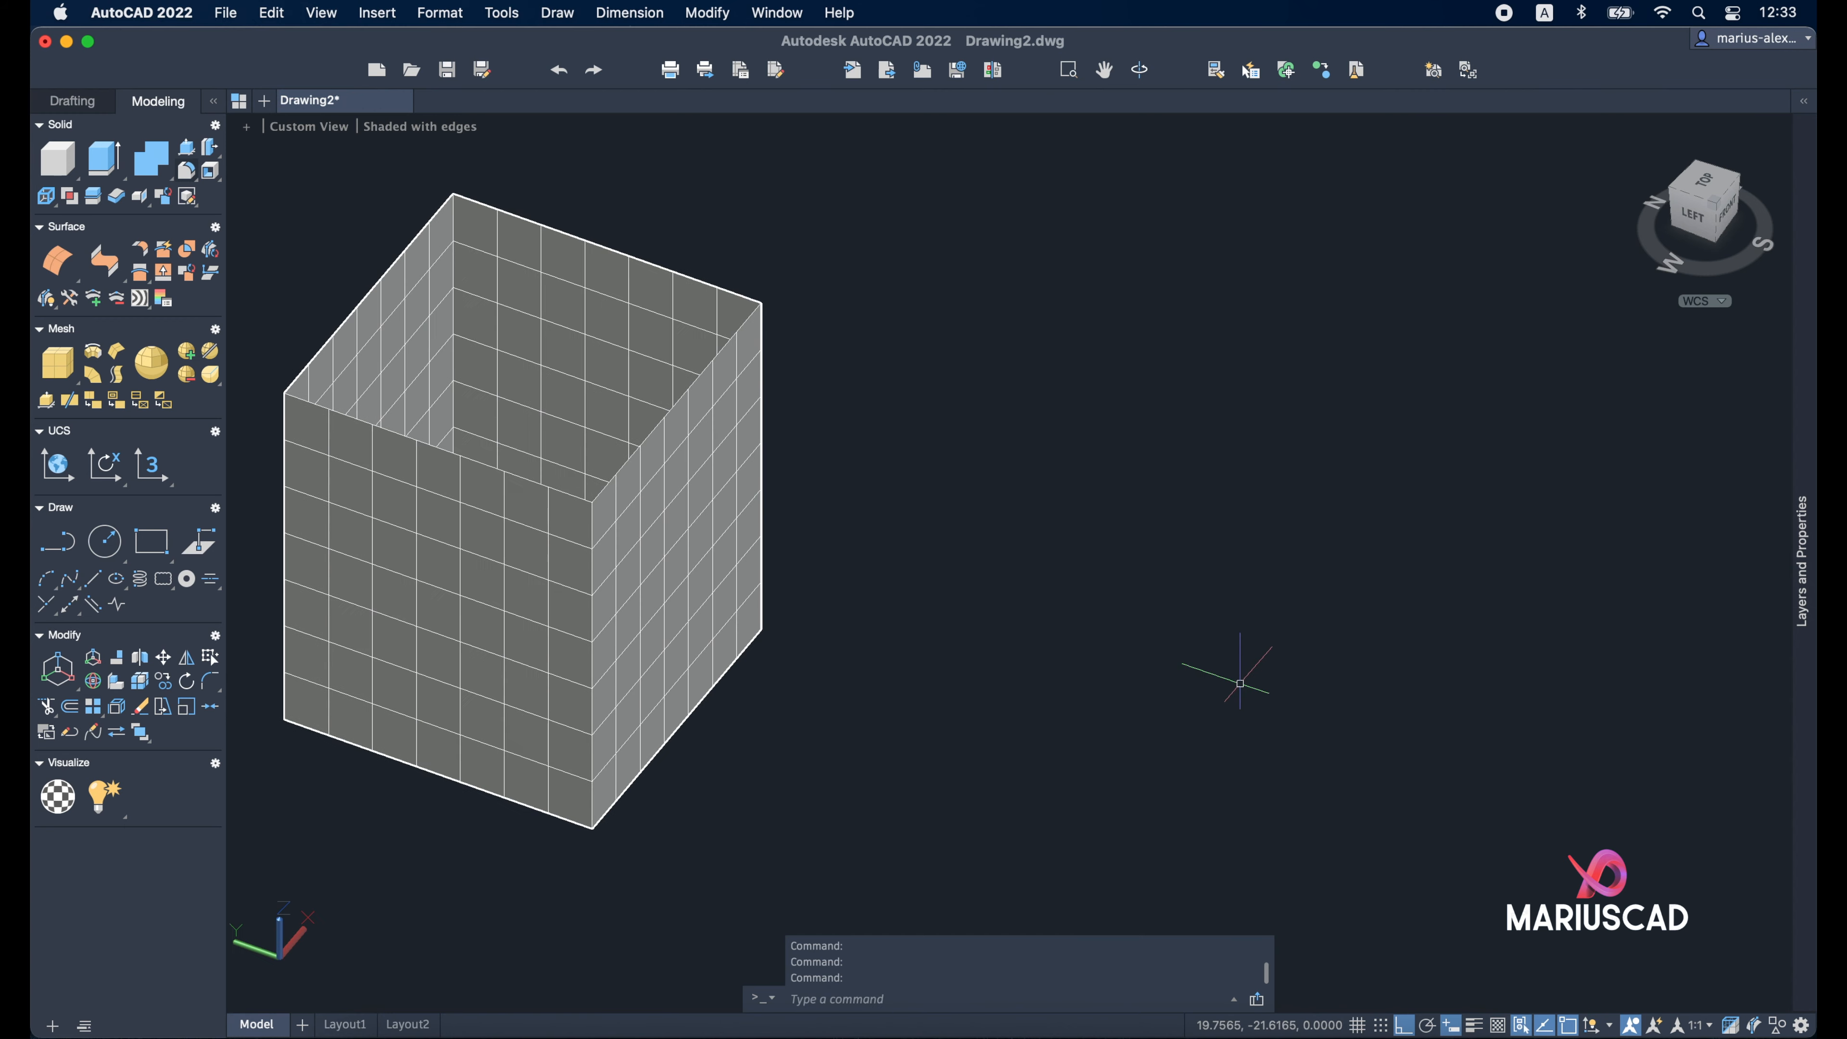
text(rect)
key(Return)
click(1251, 601)
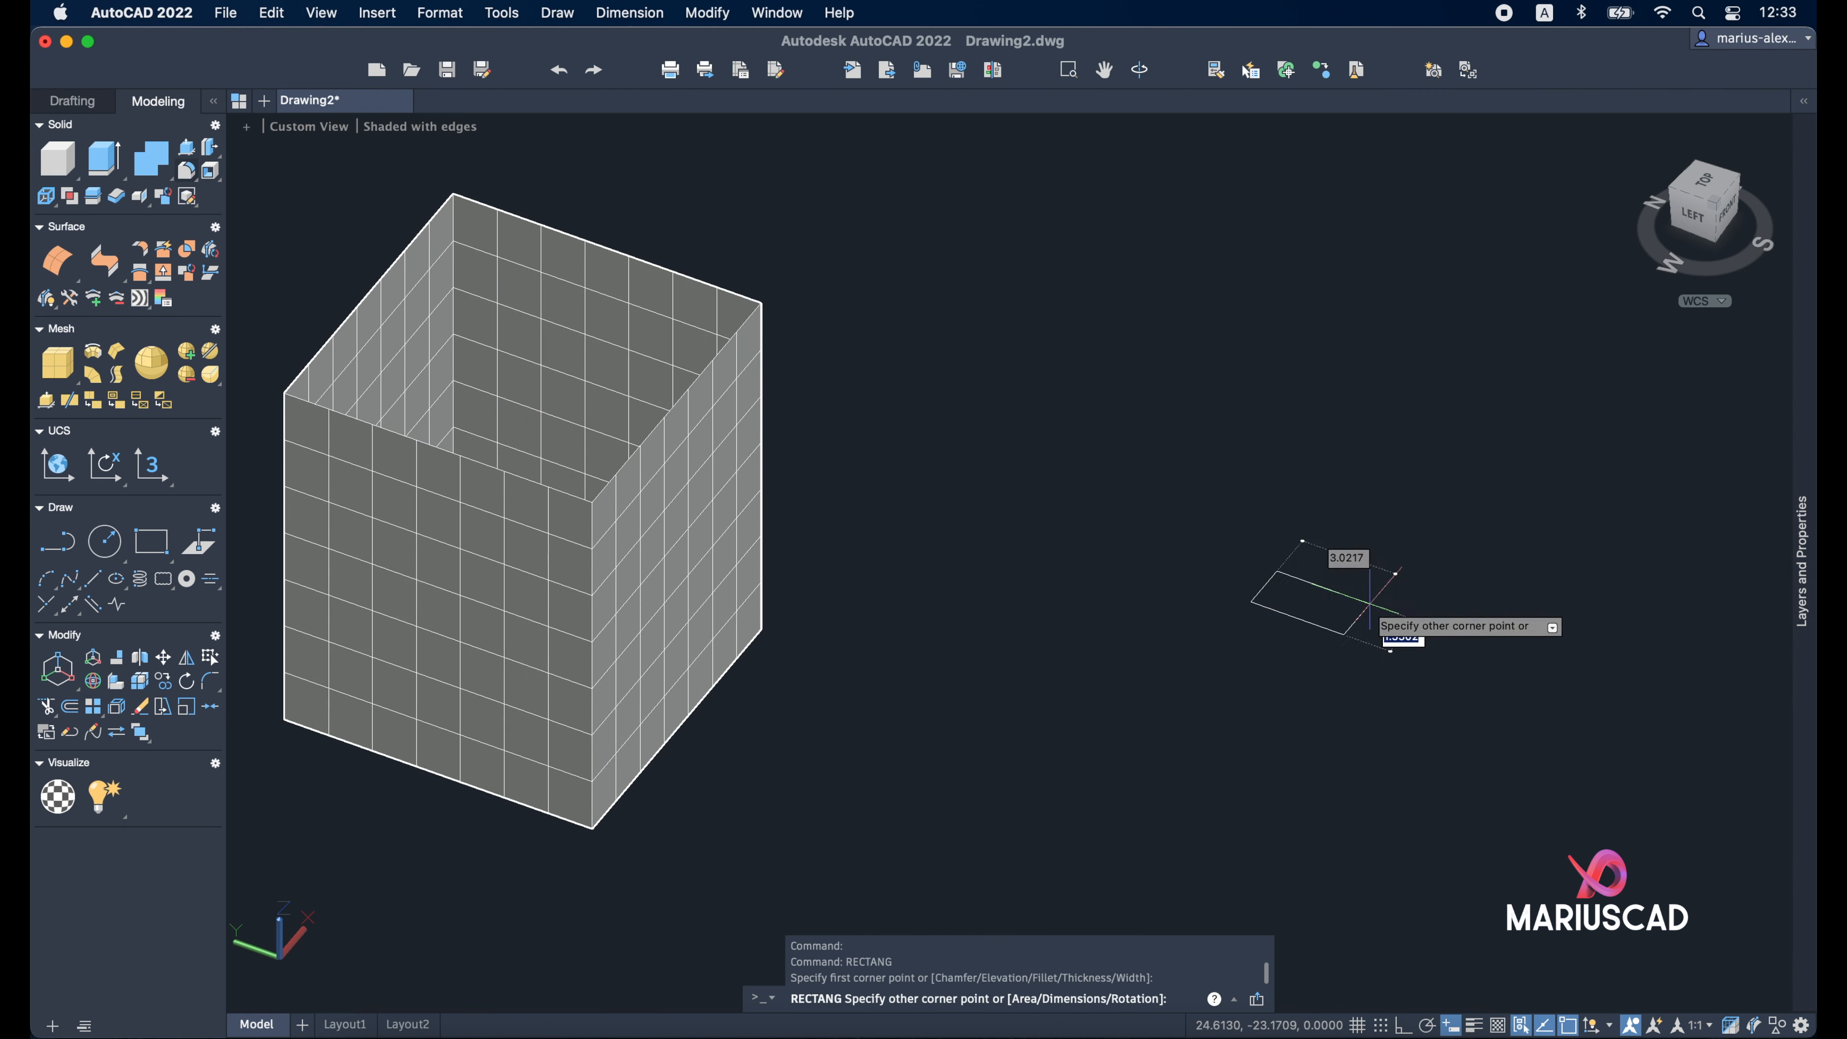
middle_drag(1584, 508, 1526, 429)
click(1577, 470)
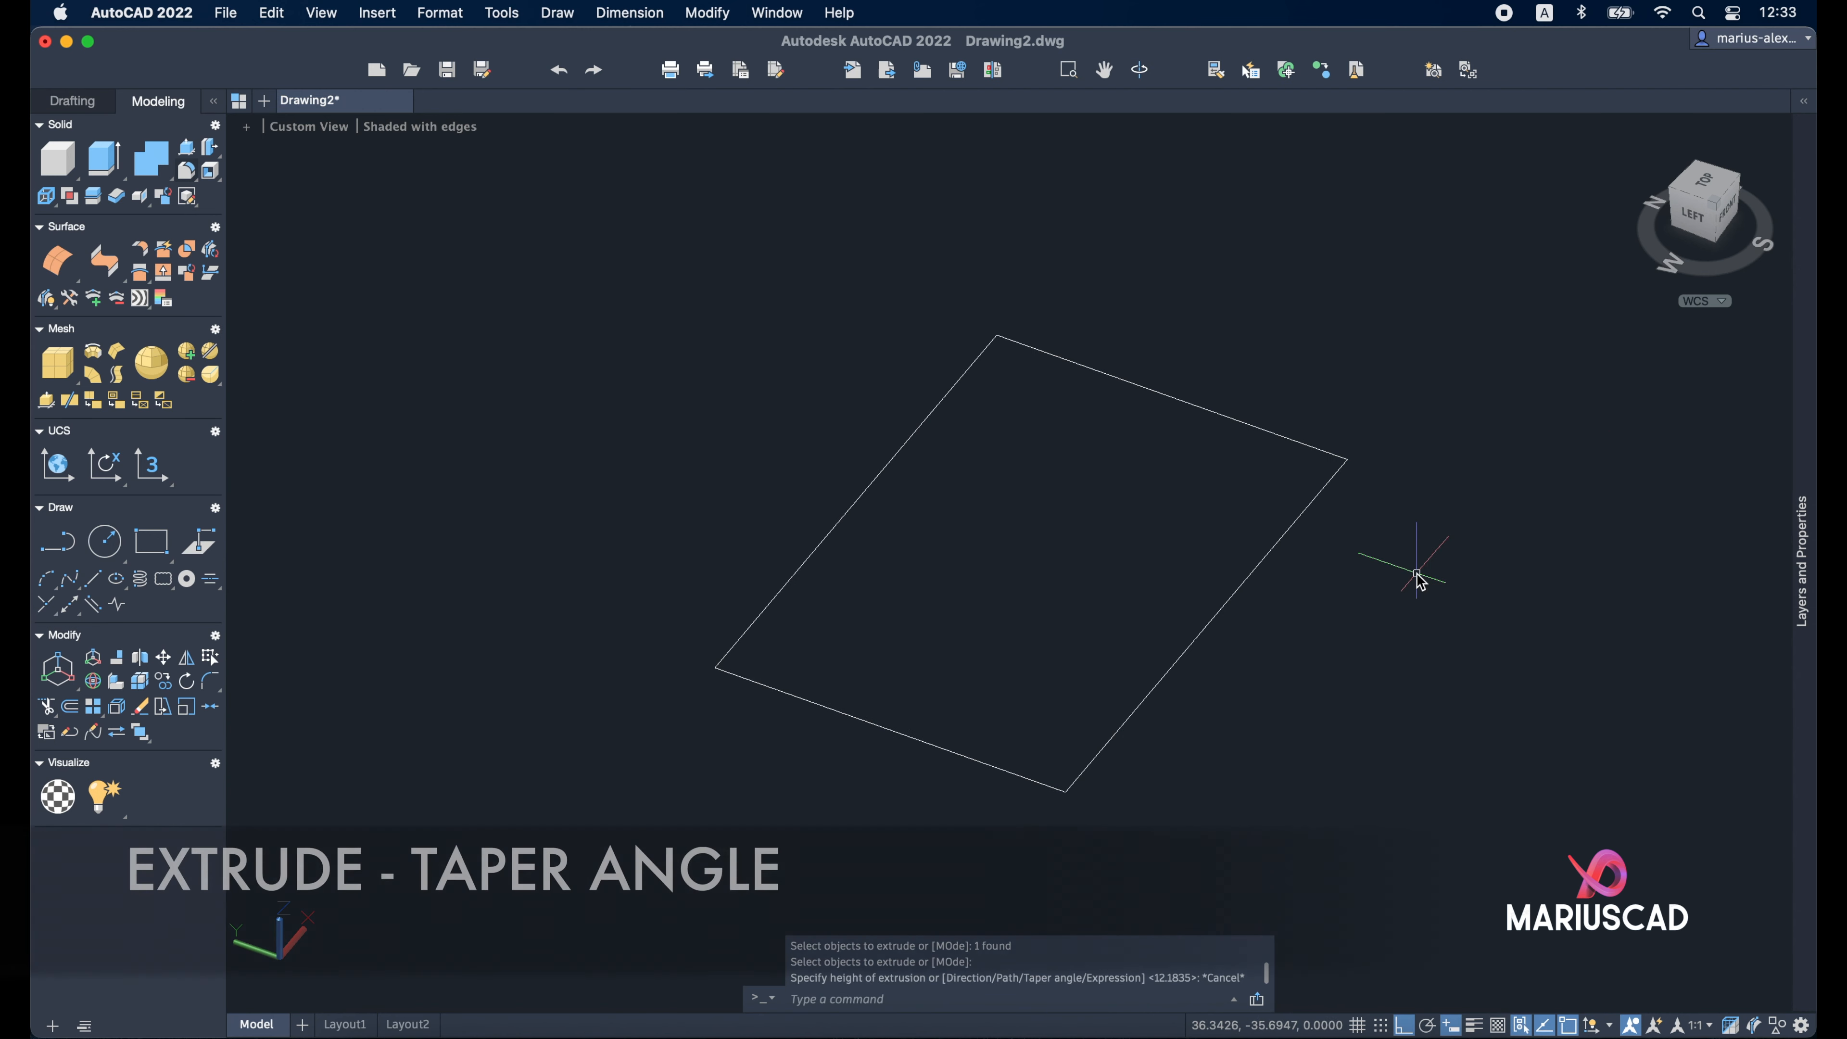
Begin extruding the new rectangle with the closed-profile creation mode set to Solid
text(extru)
key(Return)
text(mo)
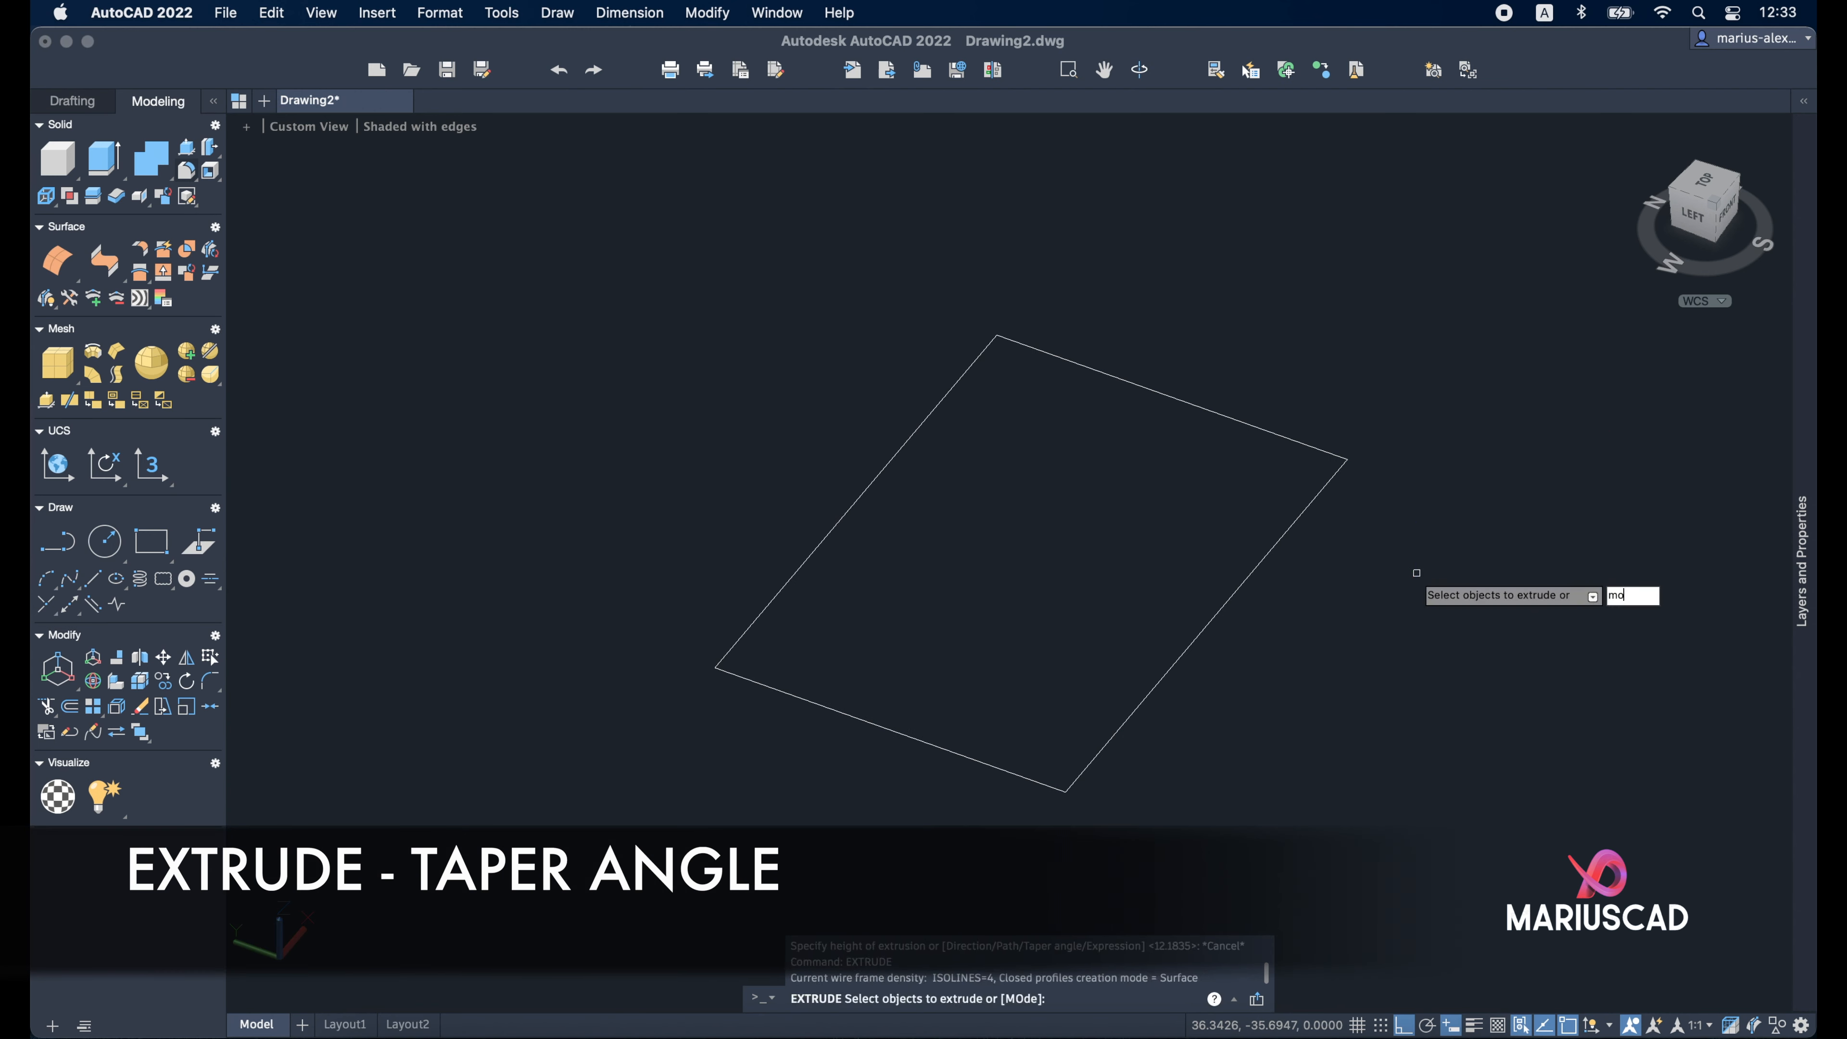
text(de)
key(Return)
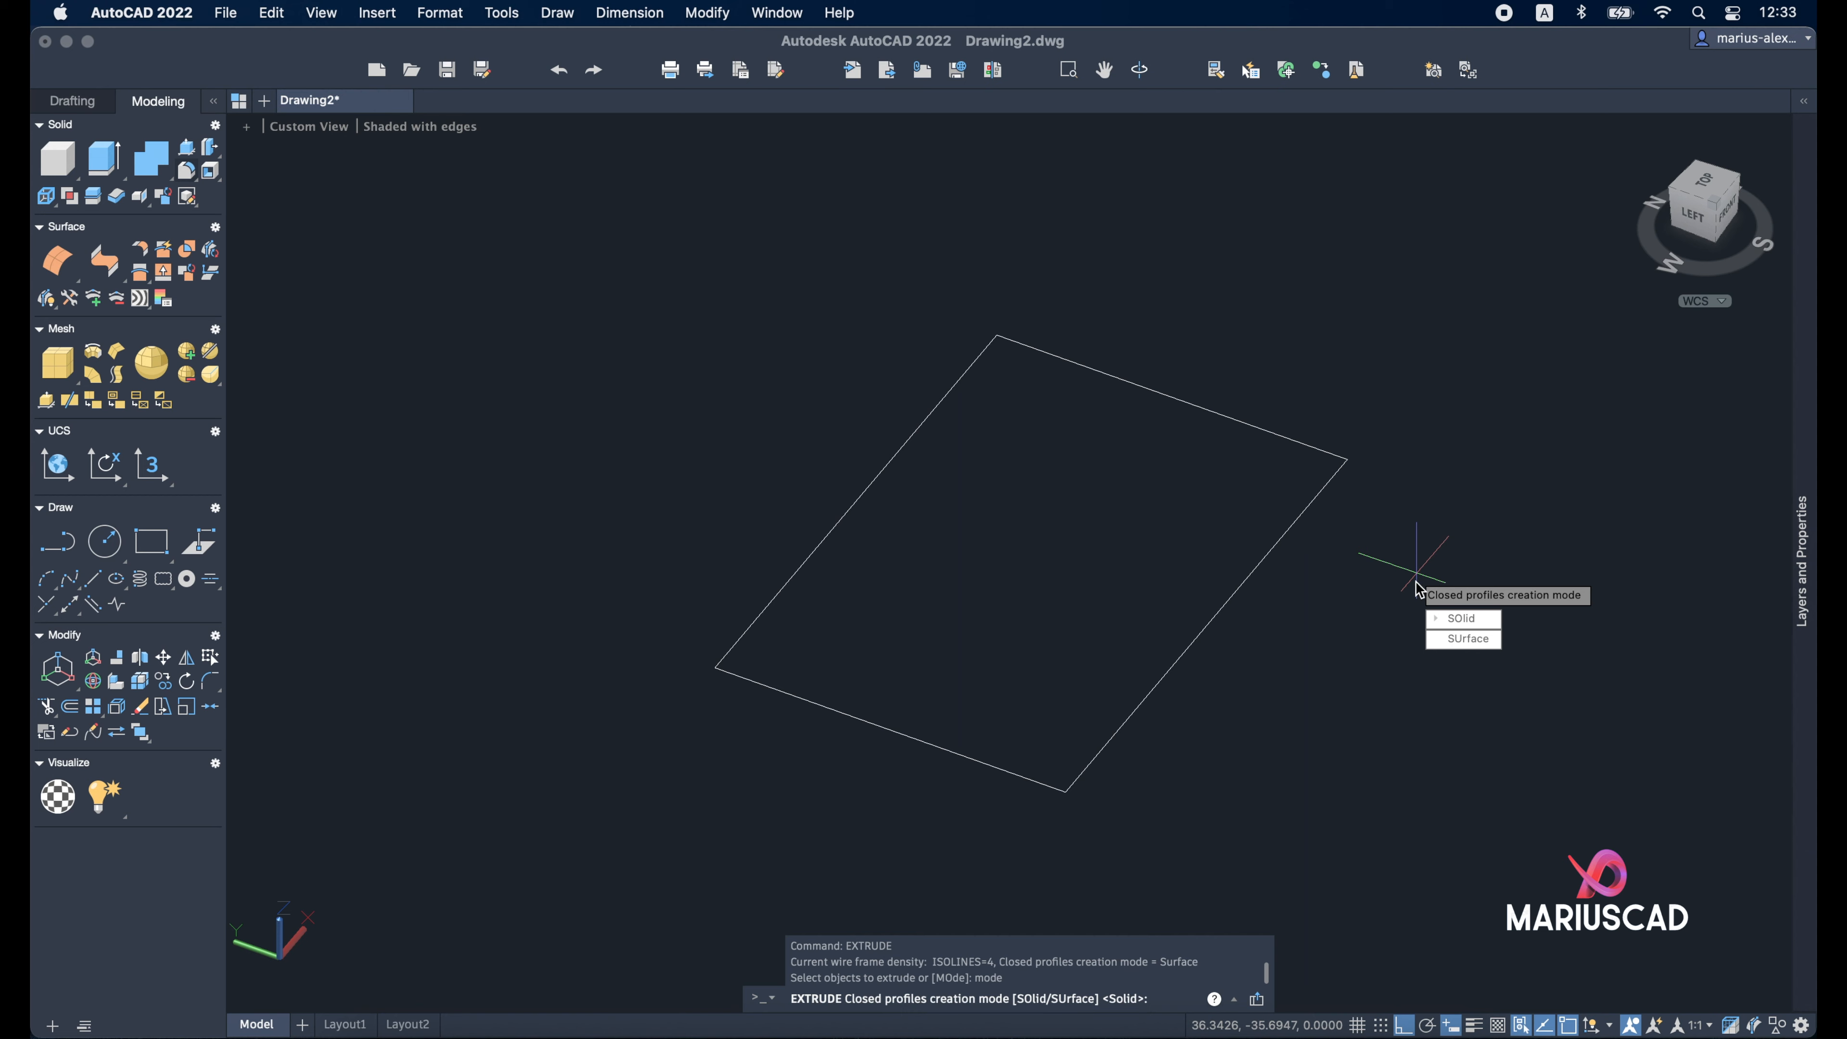
click(1439, 619)
click(1266, 434)
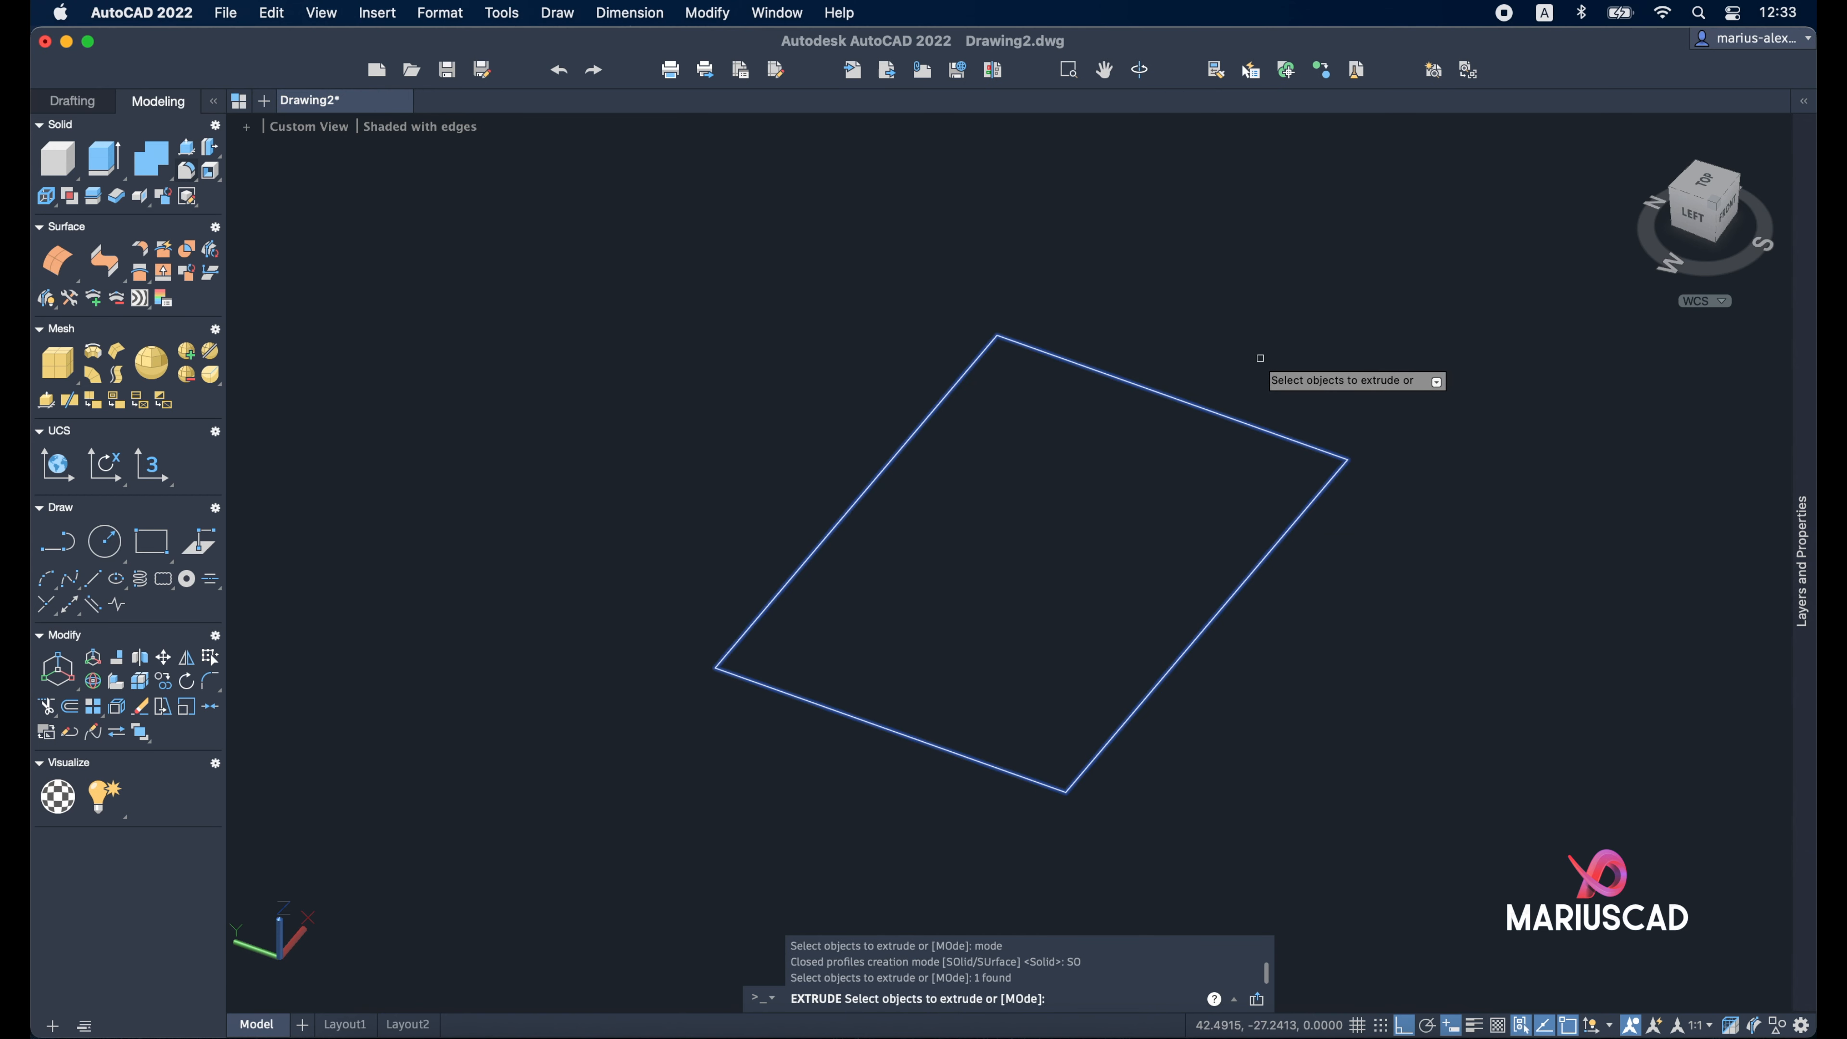
key(Return)
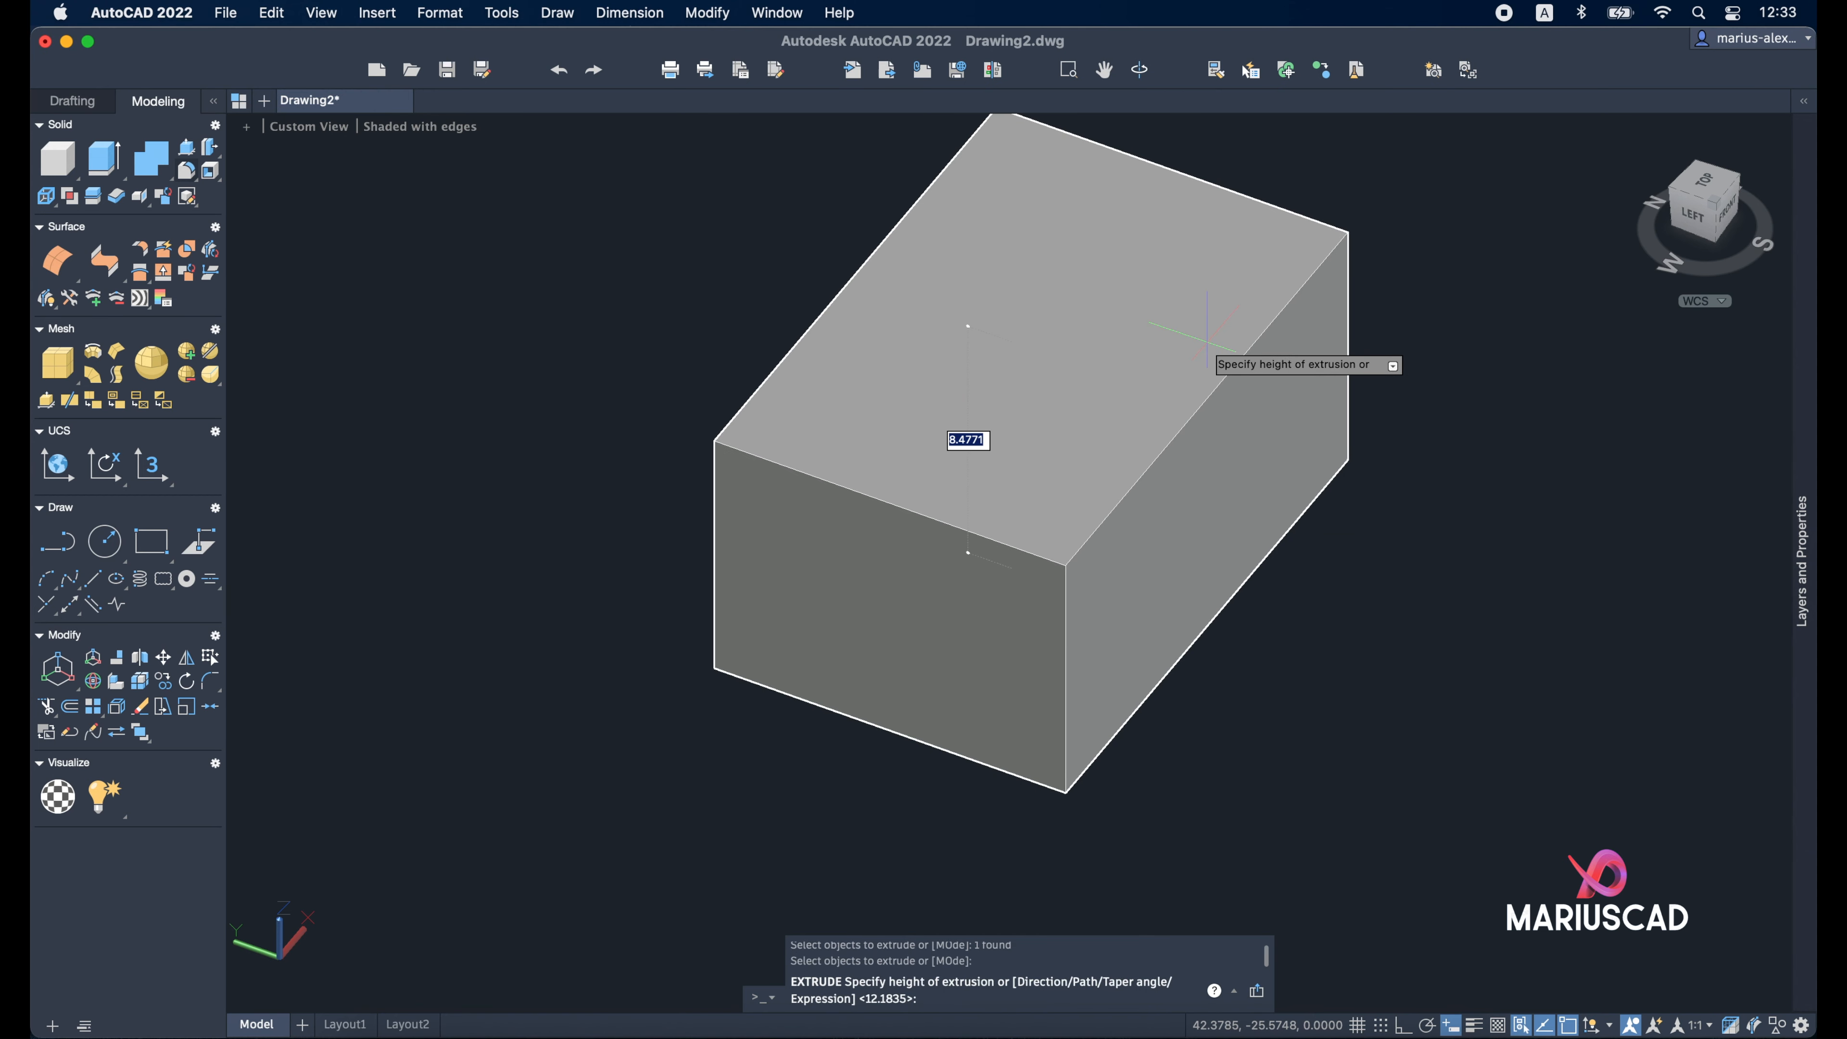
Give the rectangle's extrusion a 15-degree taper angle and a height low enough to leave a flat-topped, truncated pyramid
key(Return)
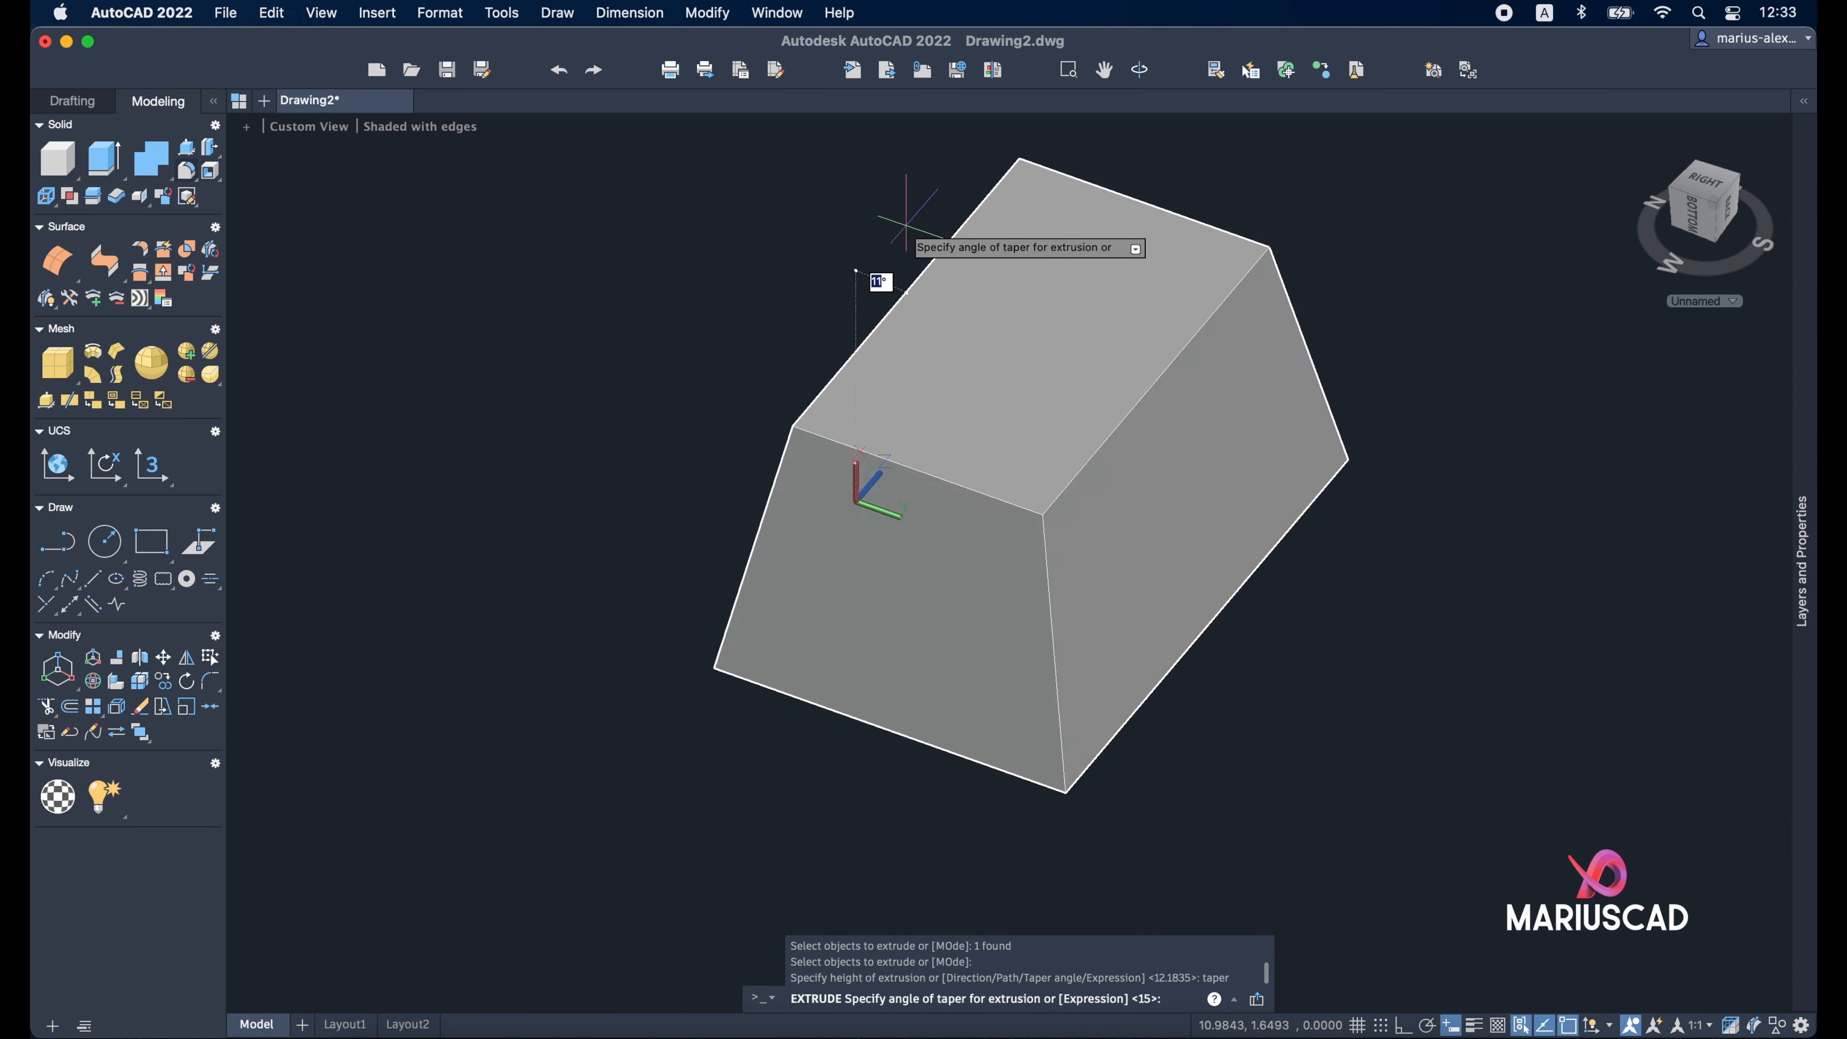
shift+middle_drag(892, 219, 882, 607)
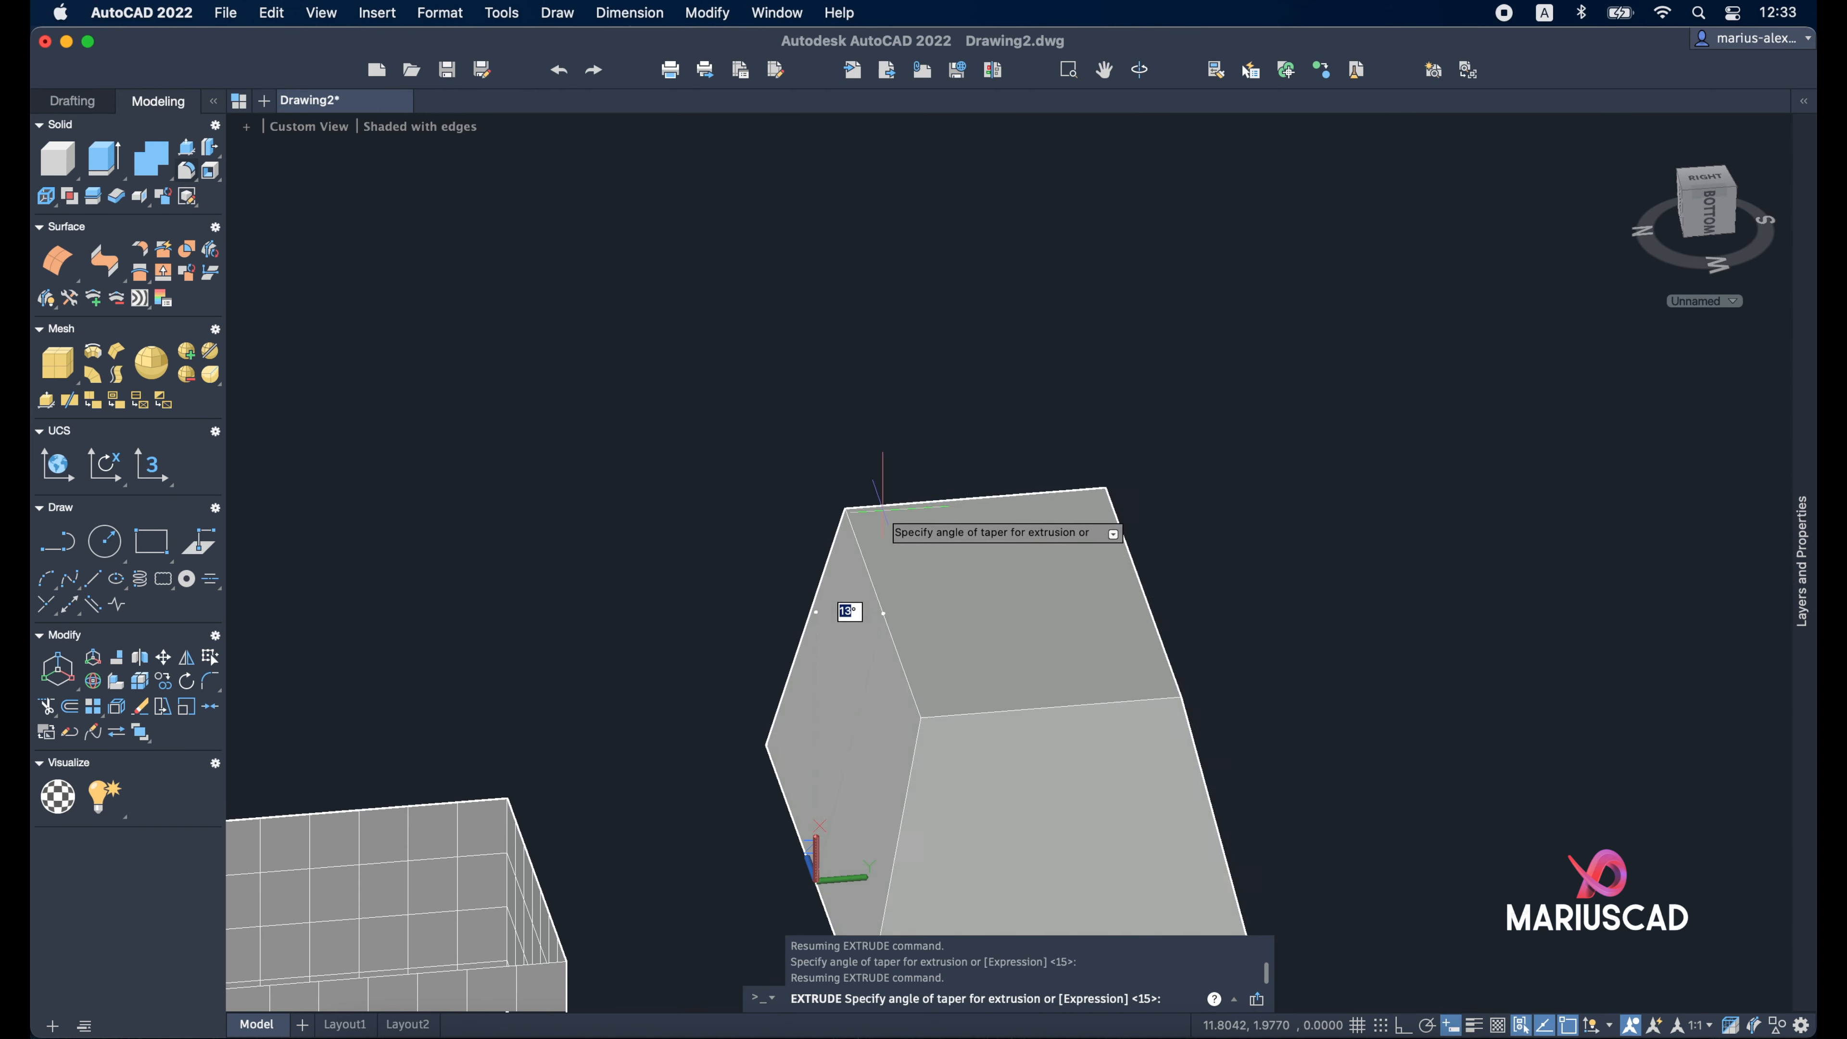
text(5)
key(Return)
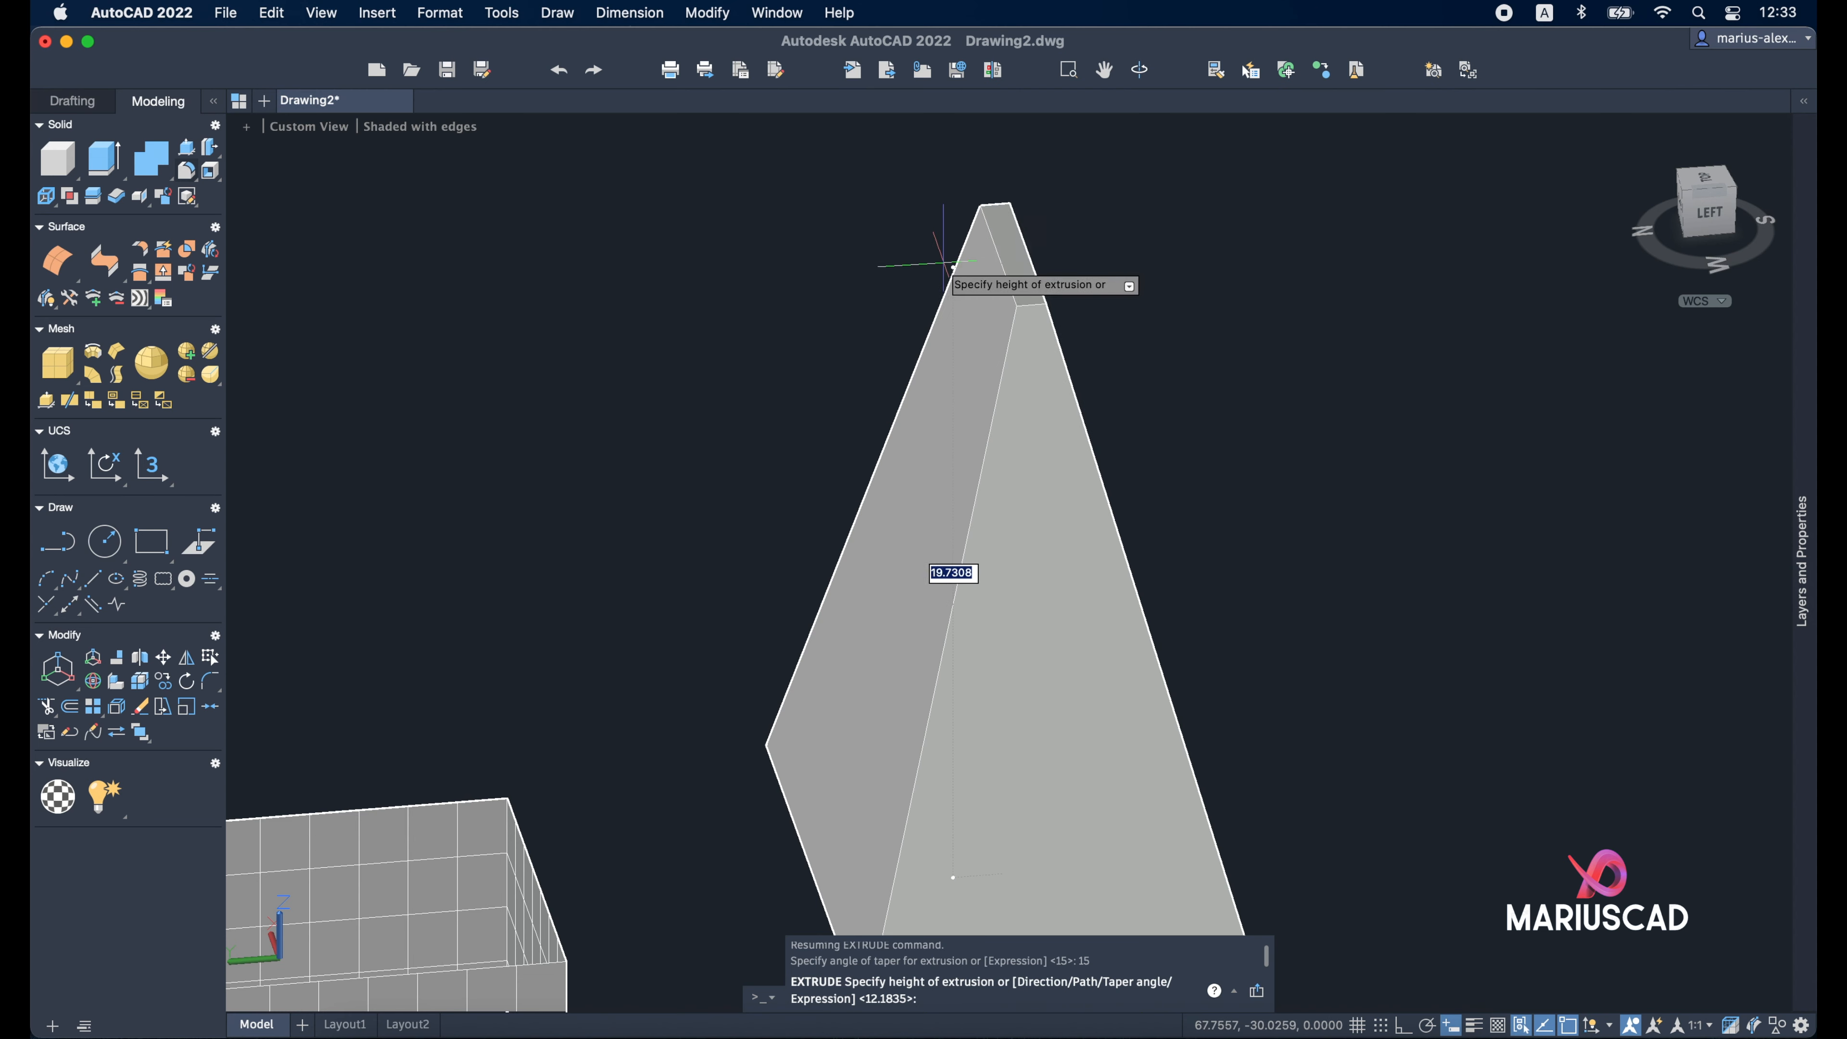
middle_drag(932, 764, 900, 431)
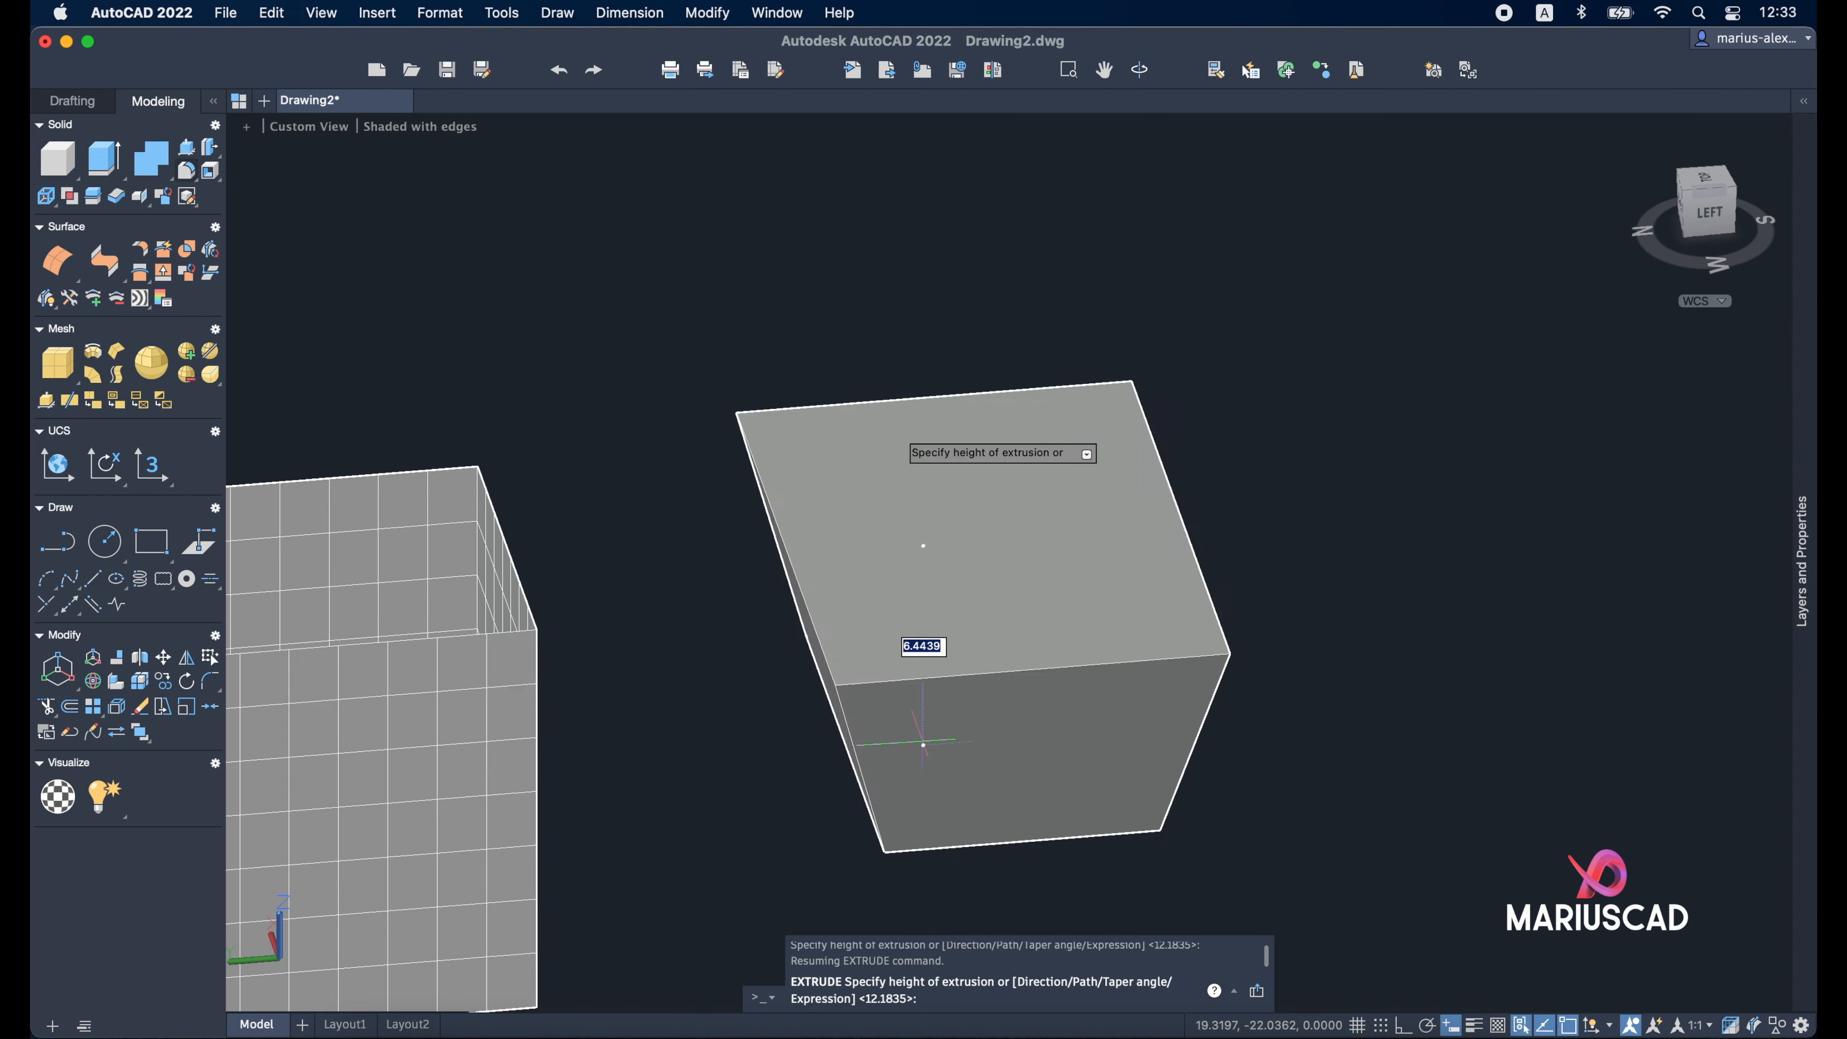
scroll(896, 179, down, 4)
middle_drag(896, 179, 856, 615)
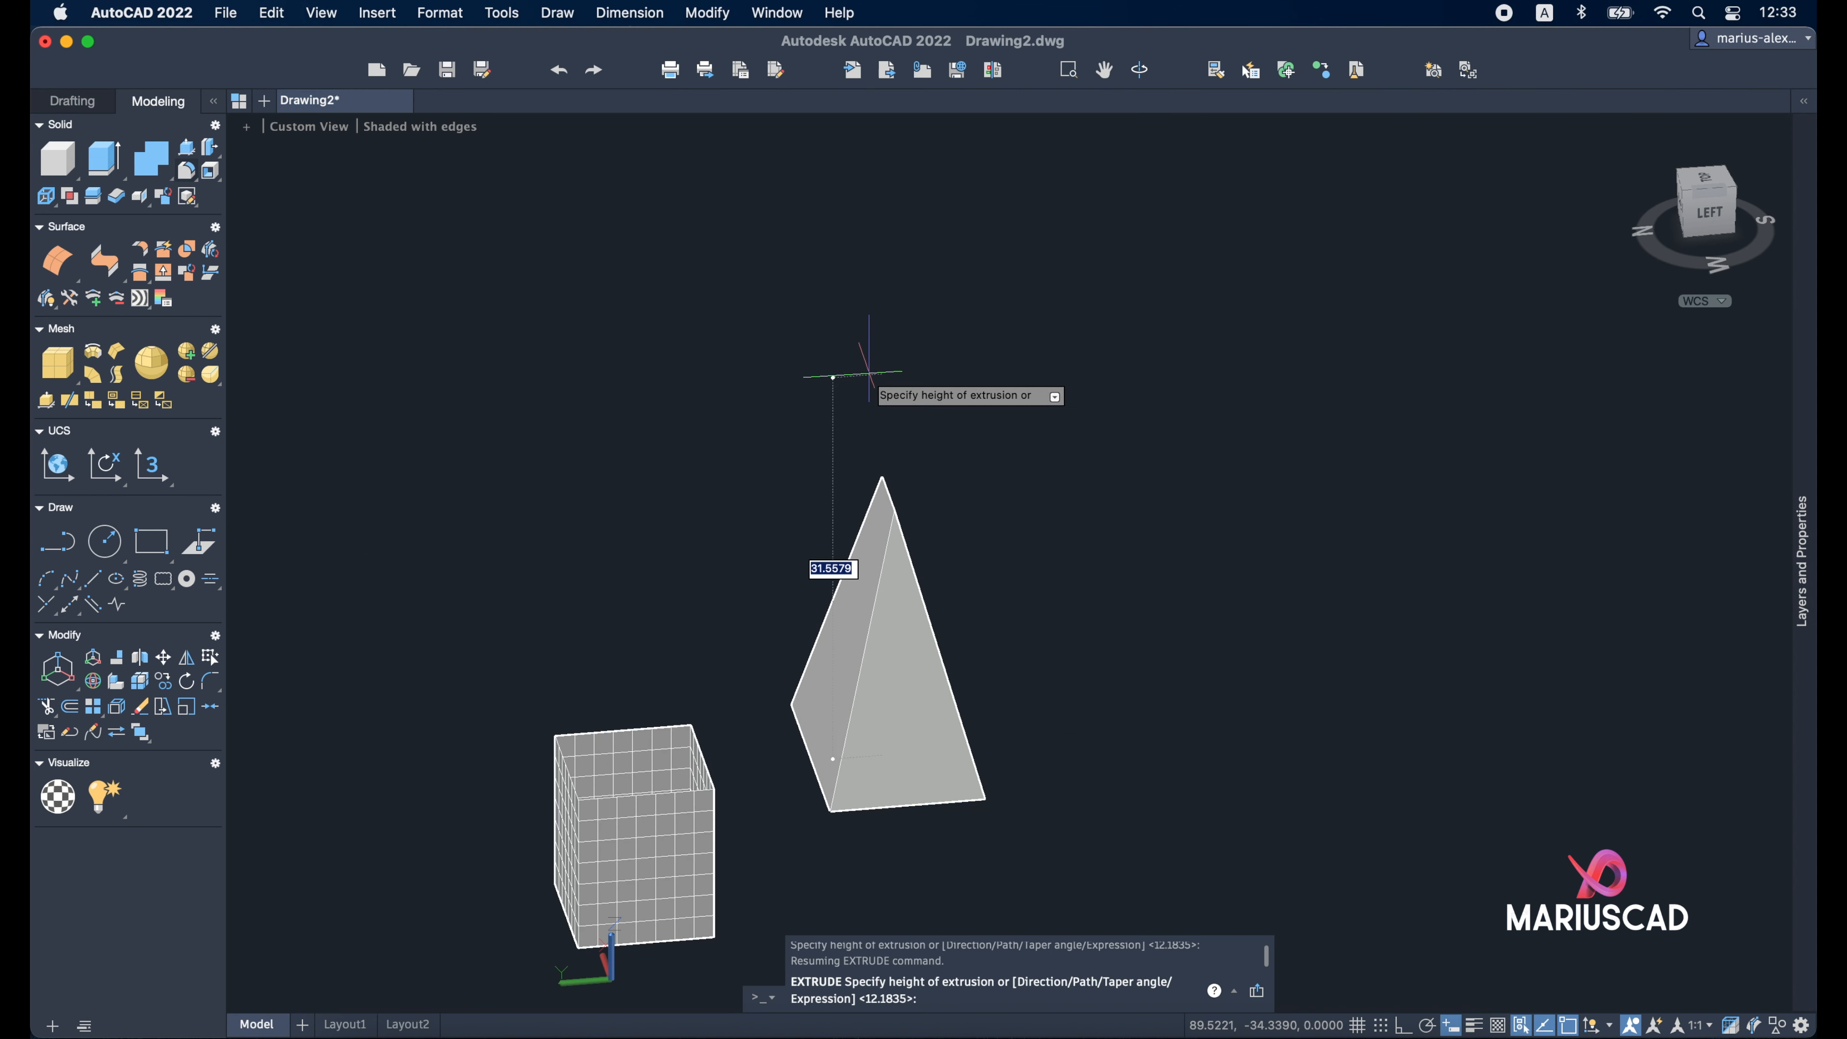
click(832, 704)
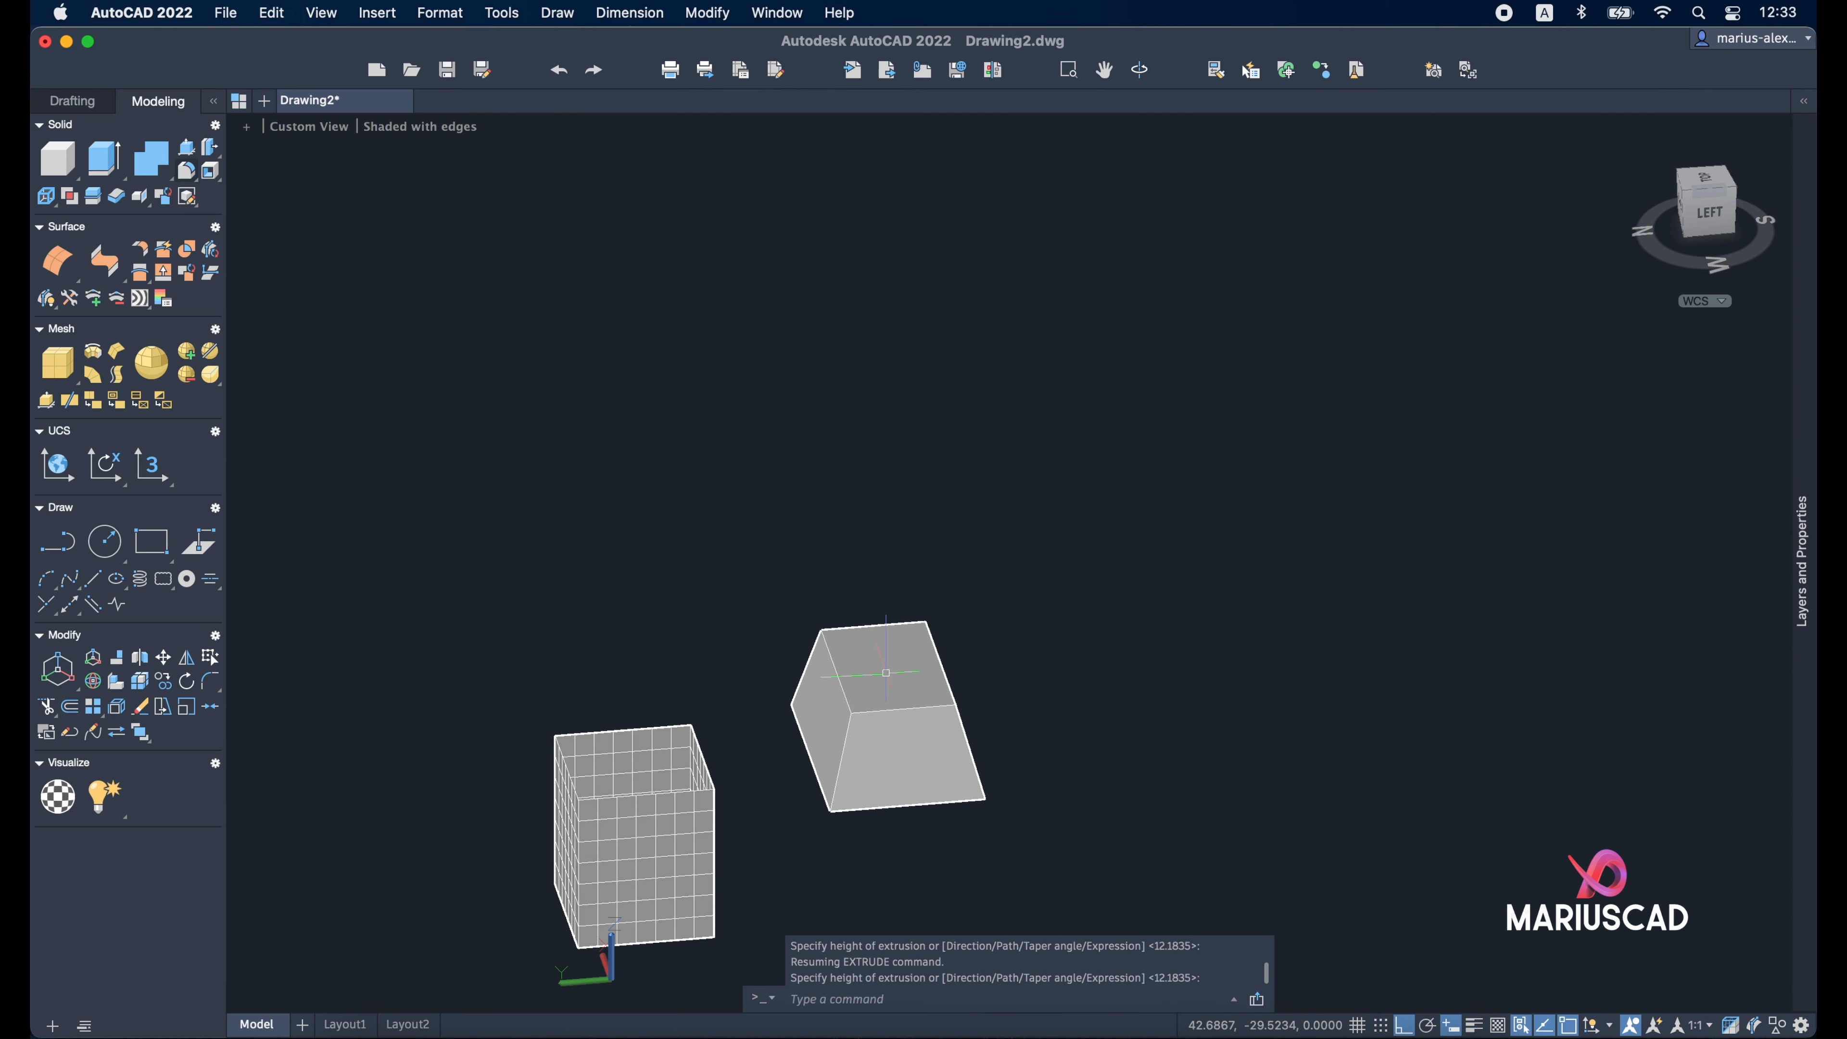
mouse_move(833, 704)
shift+middle_down()
mouse_move(953, 742)
mouse_move(1072, 618)
mouse_move(973, 657)
mouse_move(945, 697)
mouse_move(1066, 454)
shift+middle_up()
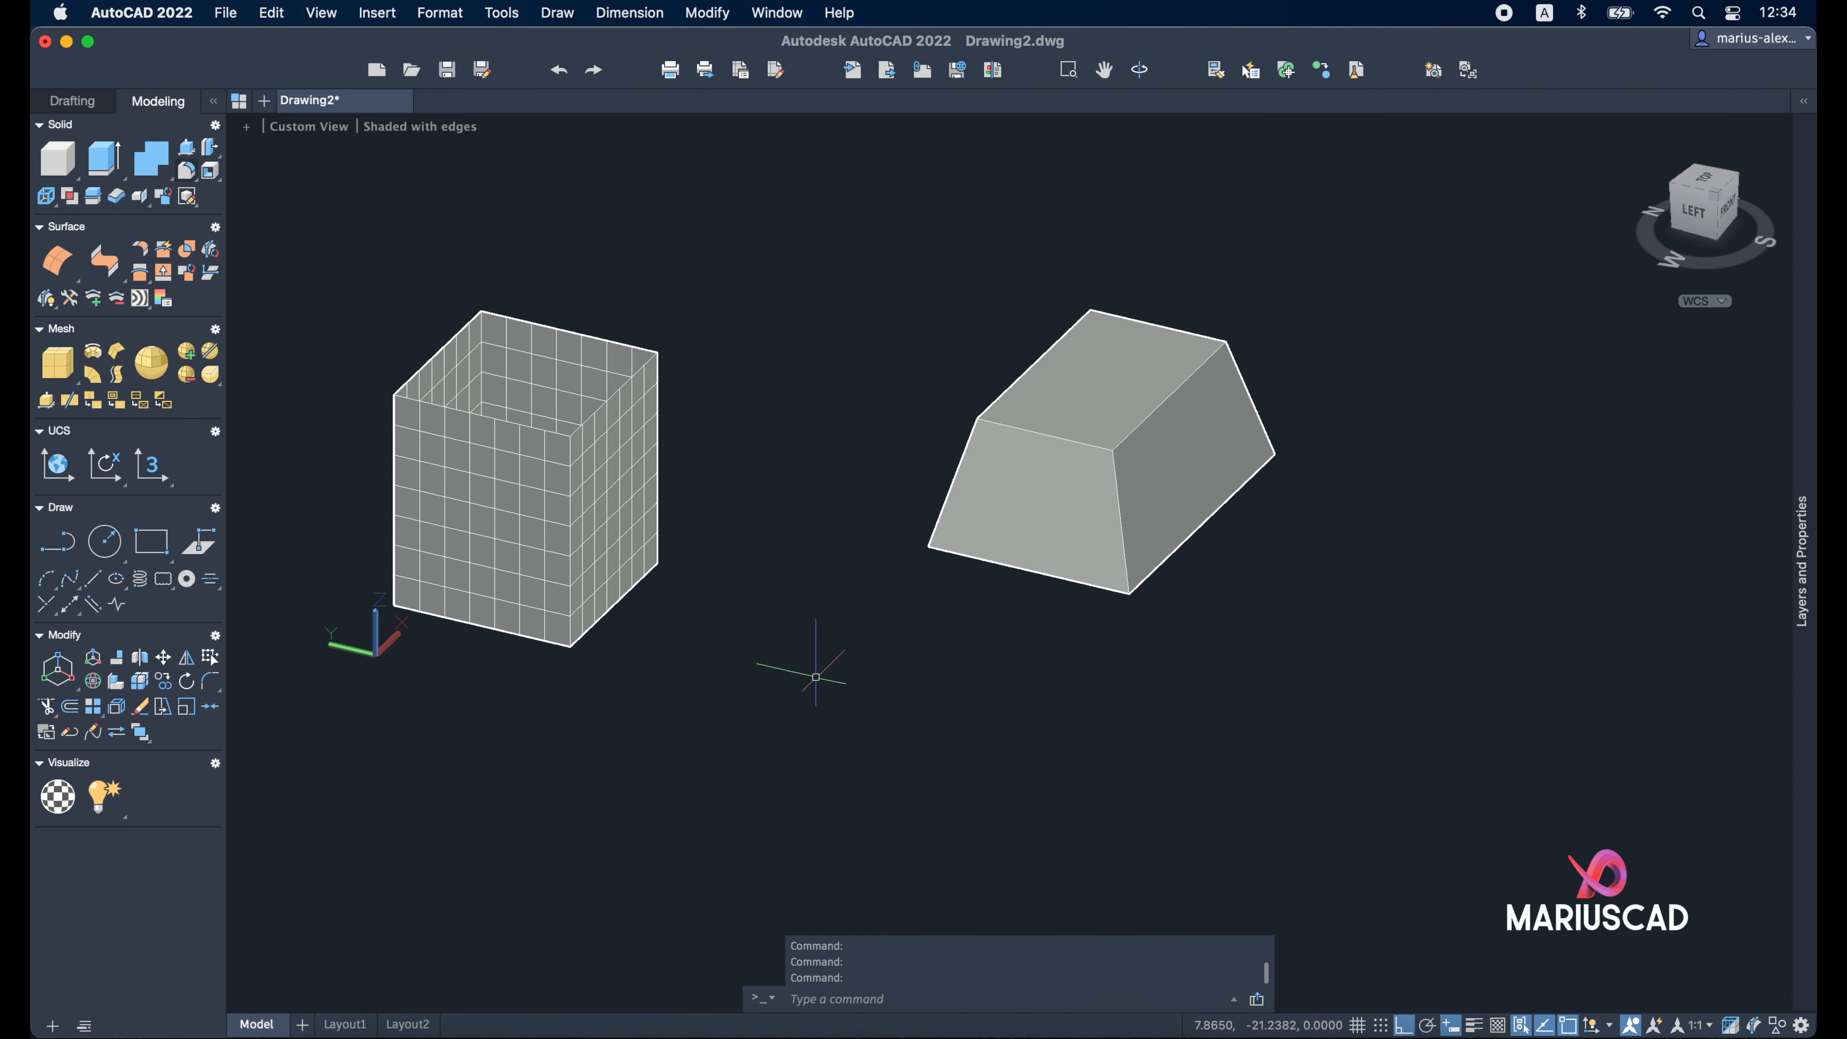
Erase all objects from the drawing and restore the home SW isometric view in Parallel projection
mouse_move(1007, 591)
shift+middle_down()
mouse_move(1142, 586)
mouse_move(1010, 609)
shift+middle_up()
scroll(1011, 610, up, 3)
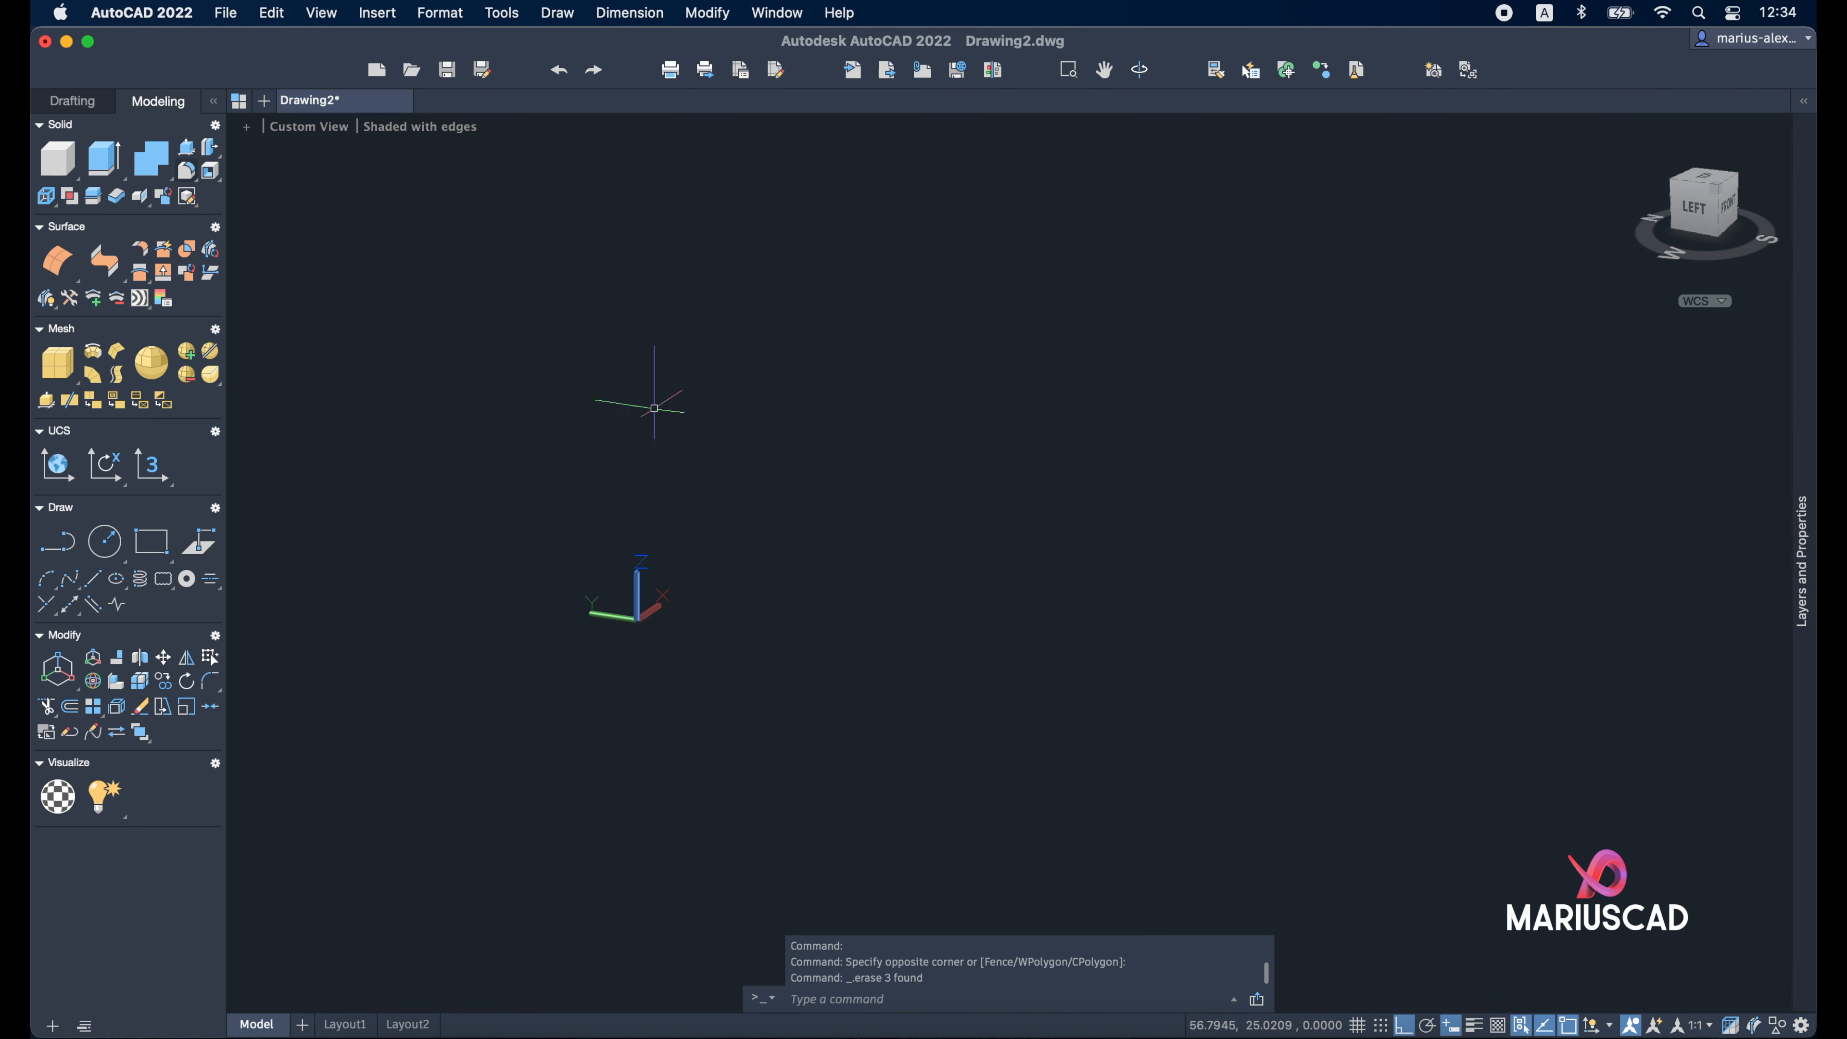
shift+middle_drag(861, 535, 770, 557)
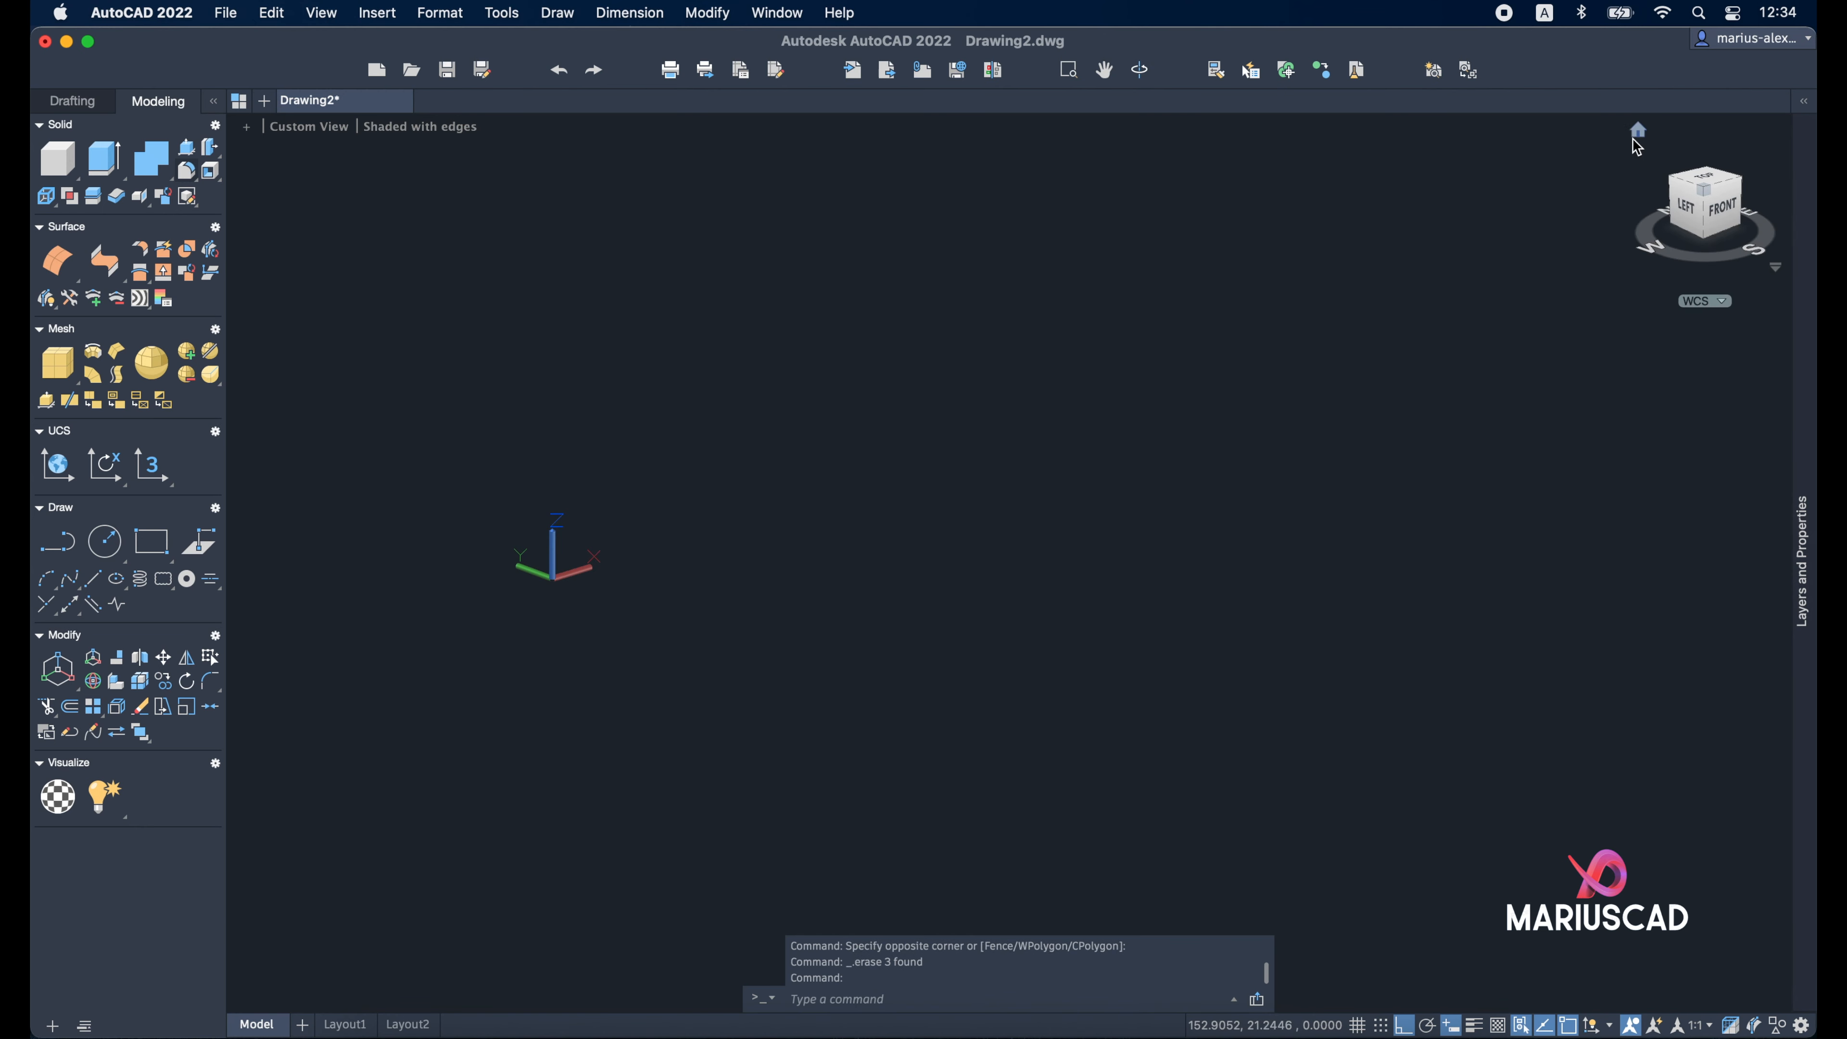
click(1636, 136)
right_click(1707, 213)
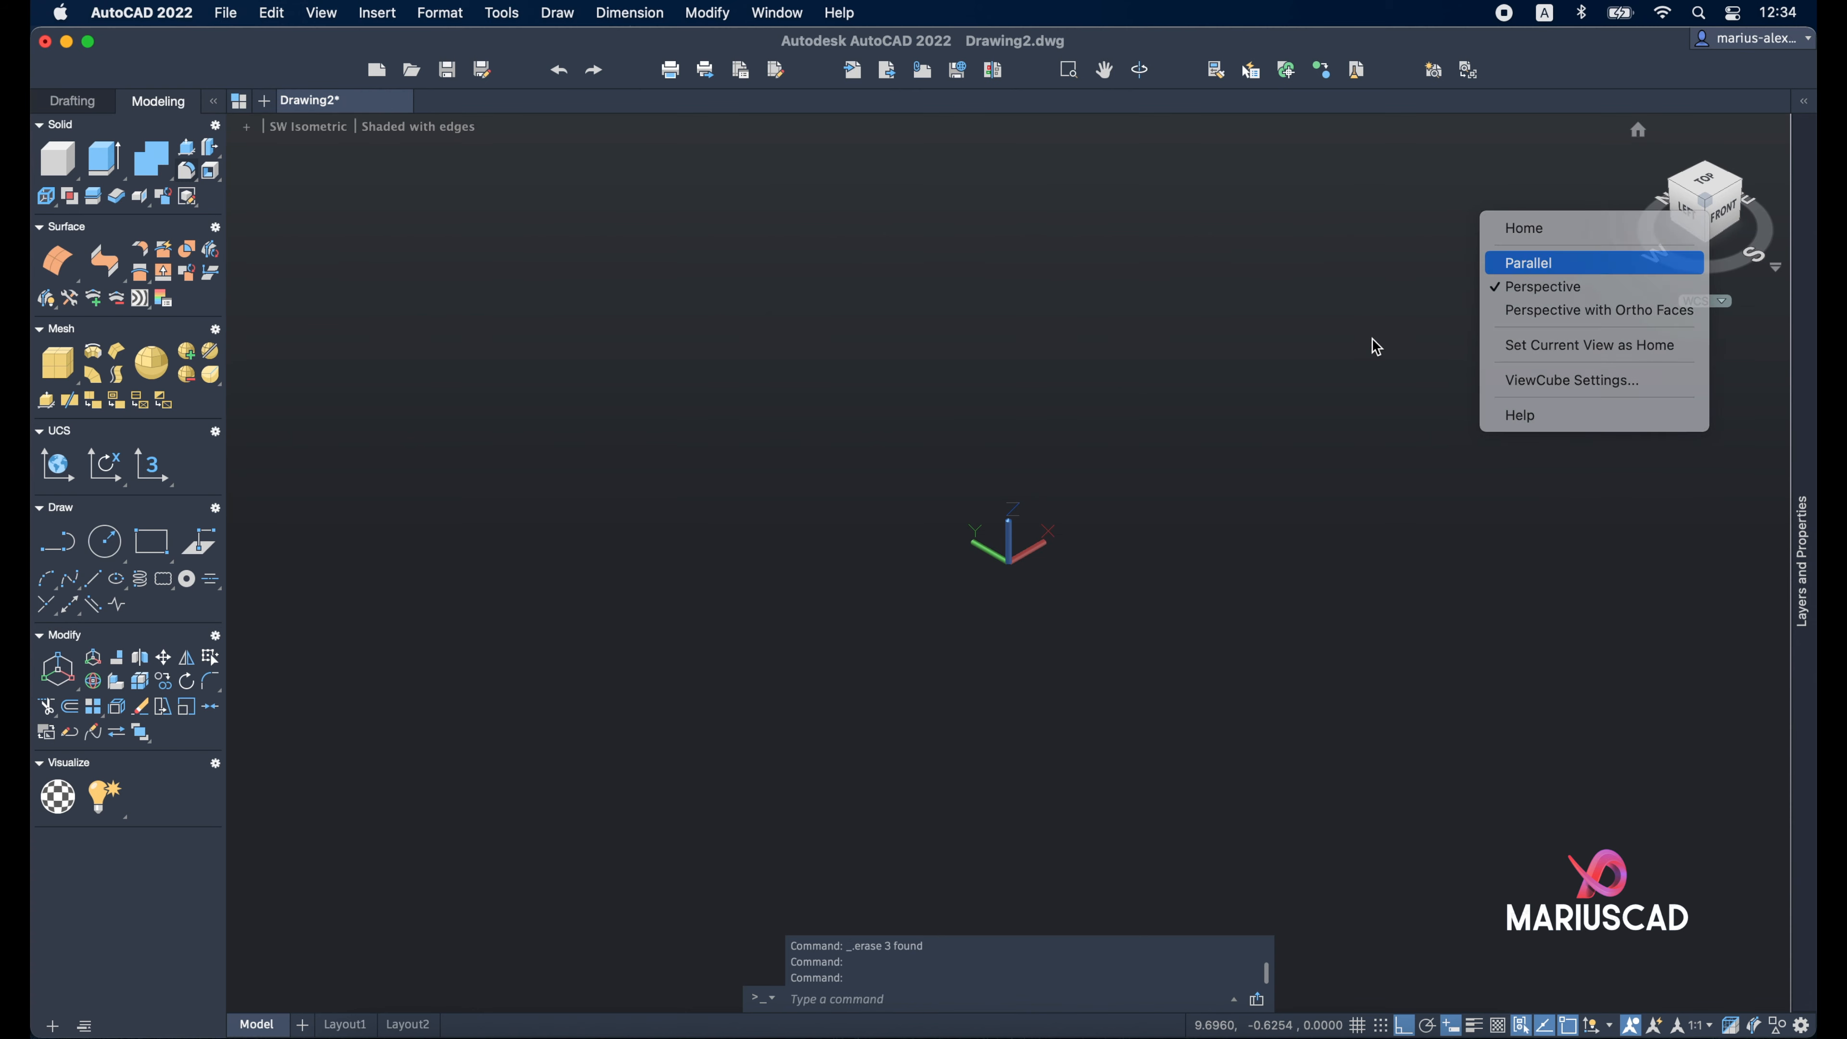
click(1563, 263)
Draw a freehand S-shaped spline in the XY plane, starting at 0,0 and passing through several fit points
scroll(1320, 368, up, 5)
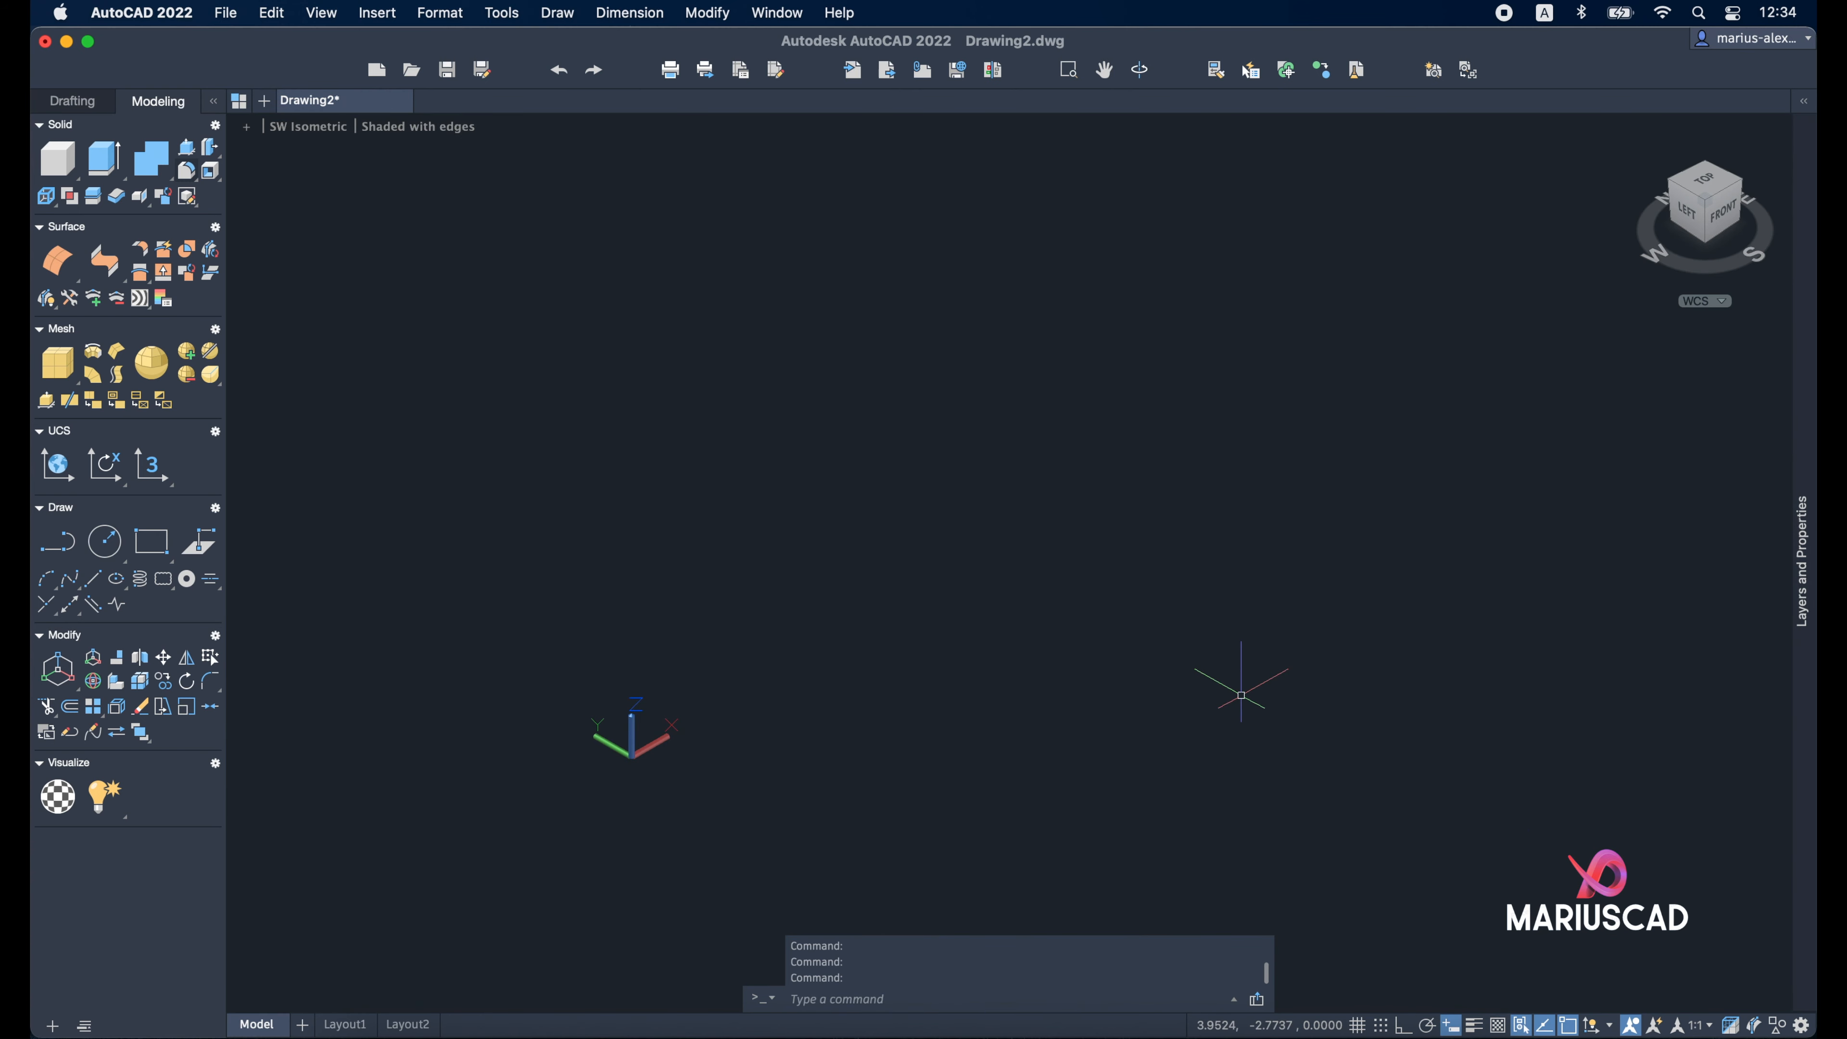
text(ine)
key(Return)
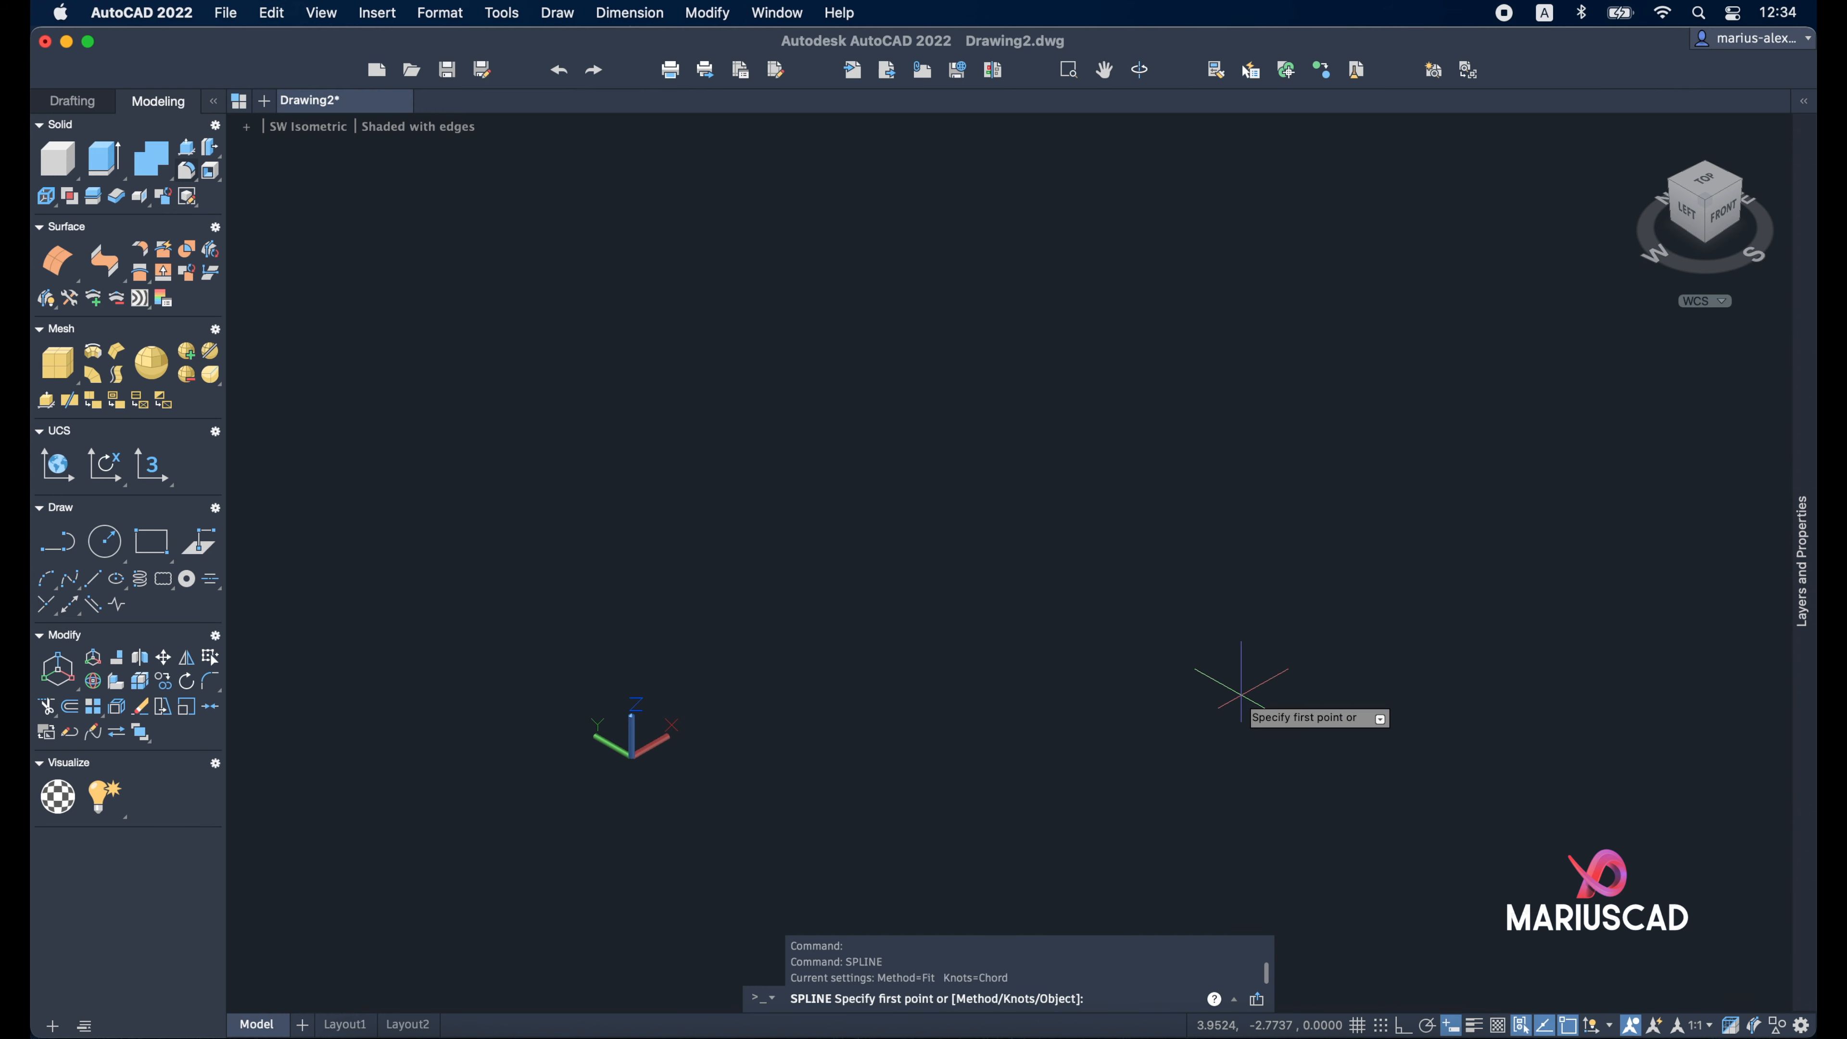
text(0,0)
key(Return)
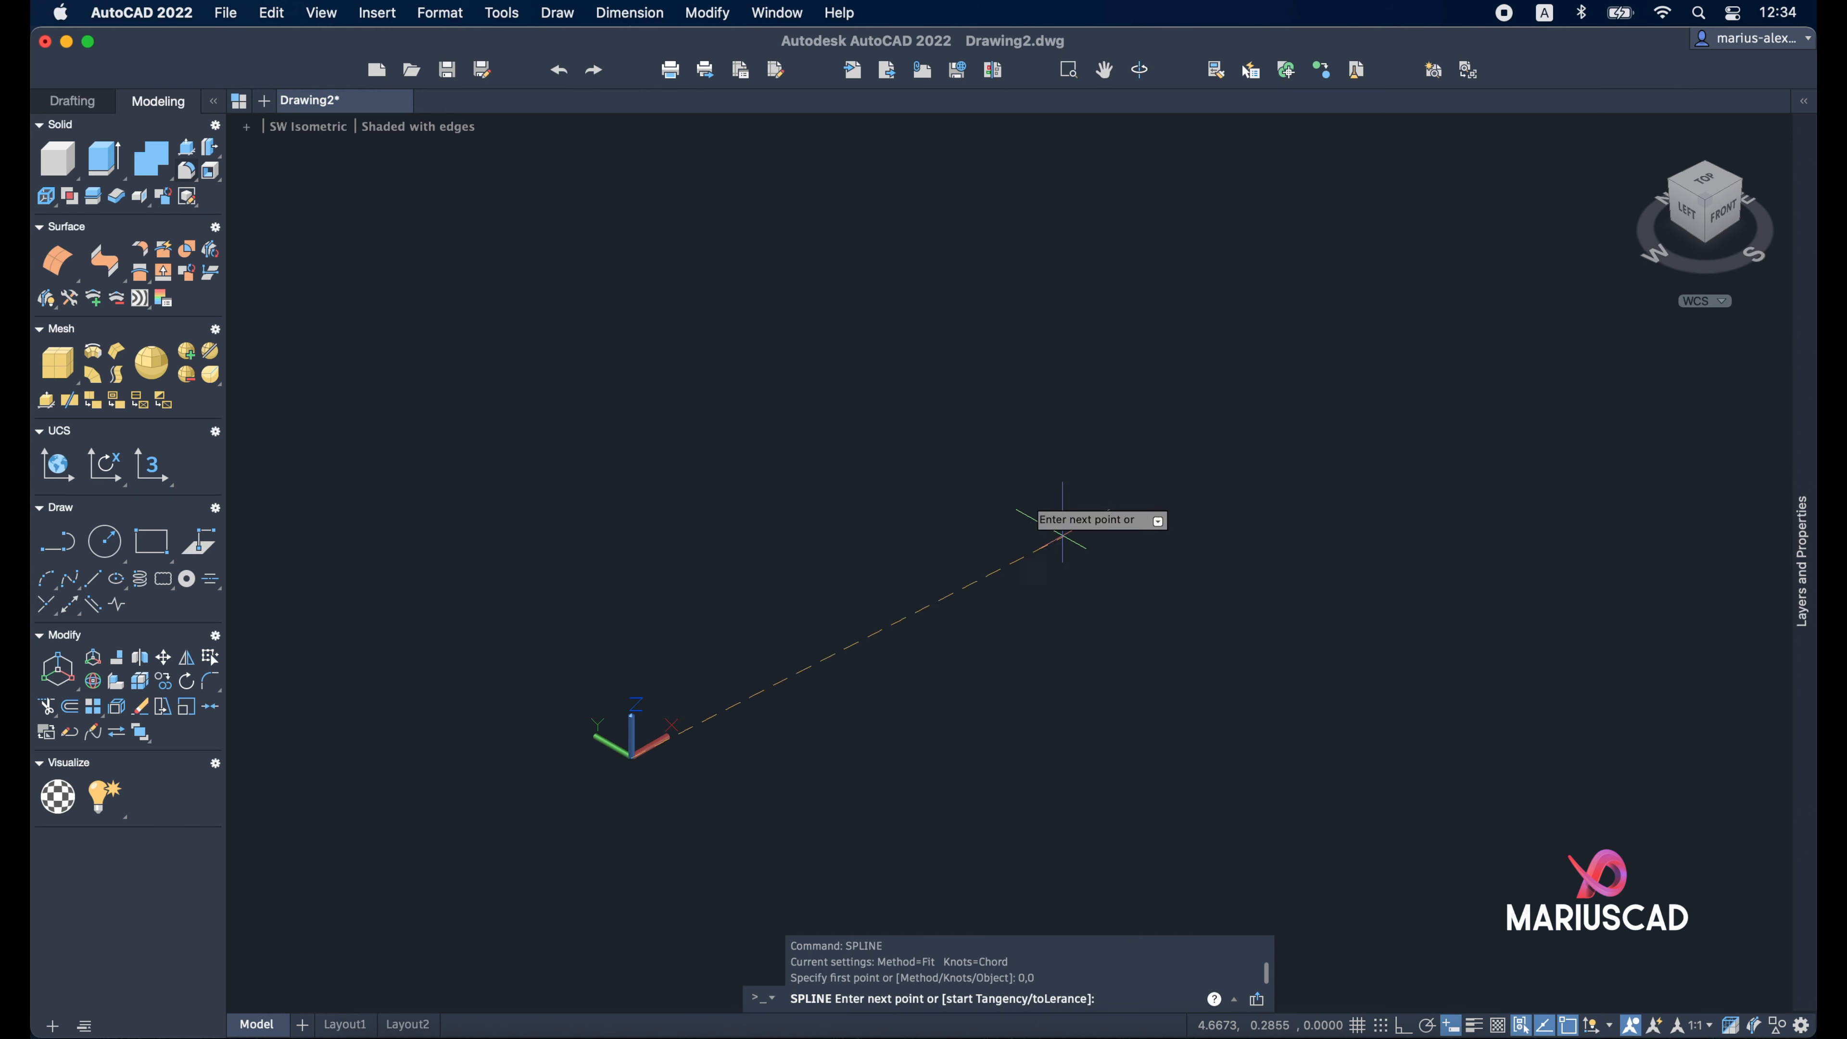
click(782, 375)
scroll(1138, 408, down, 4)
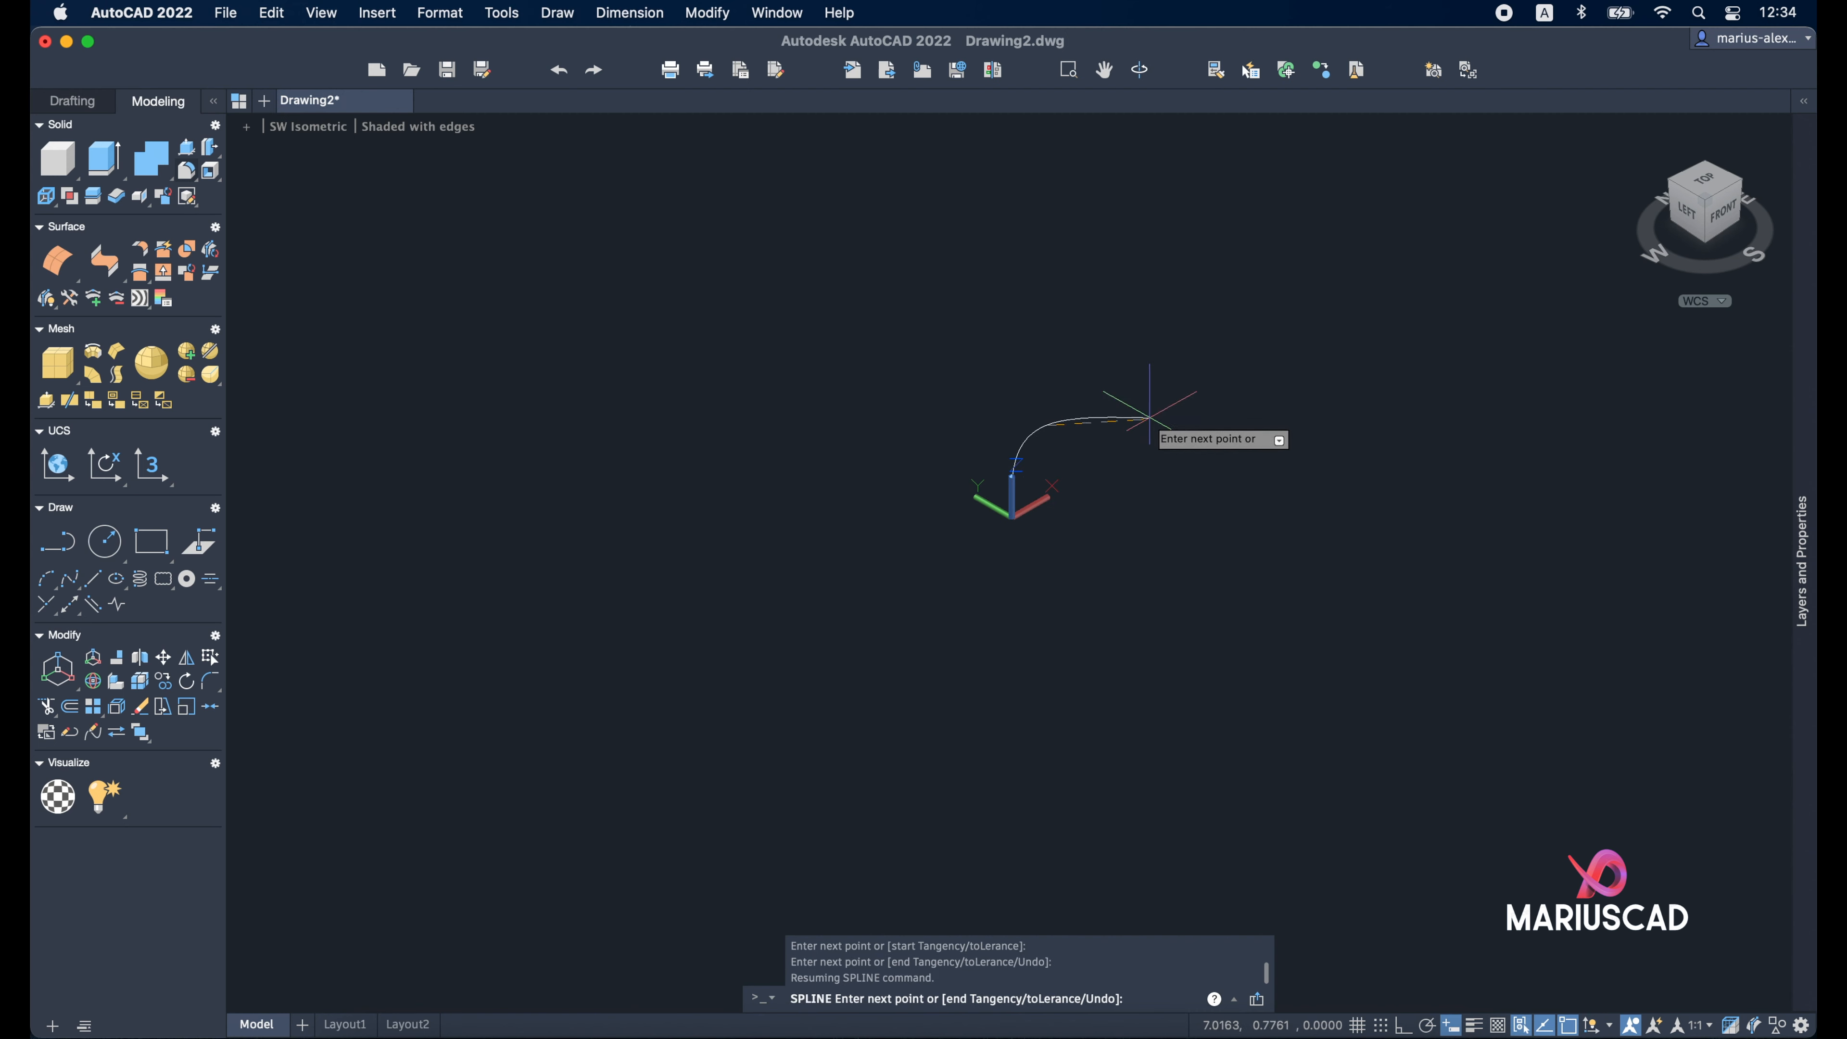
click(1161, 396)
middle_drag(1309, 302, 1036, 480)
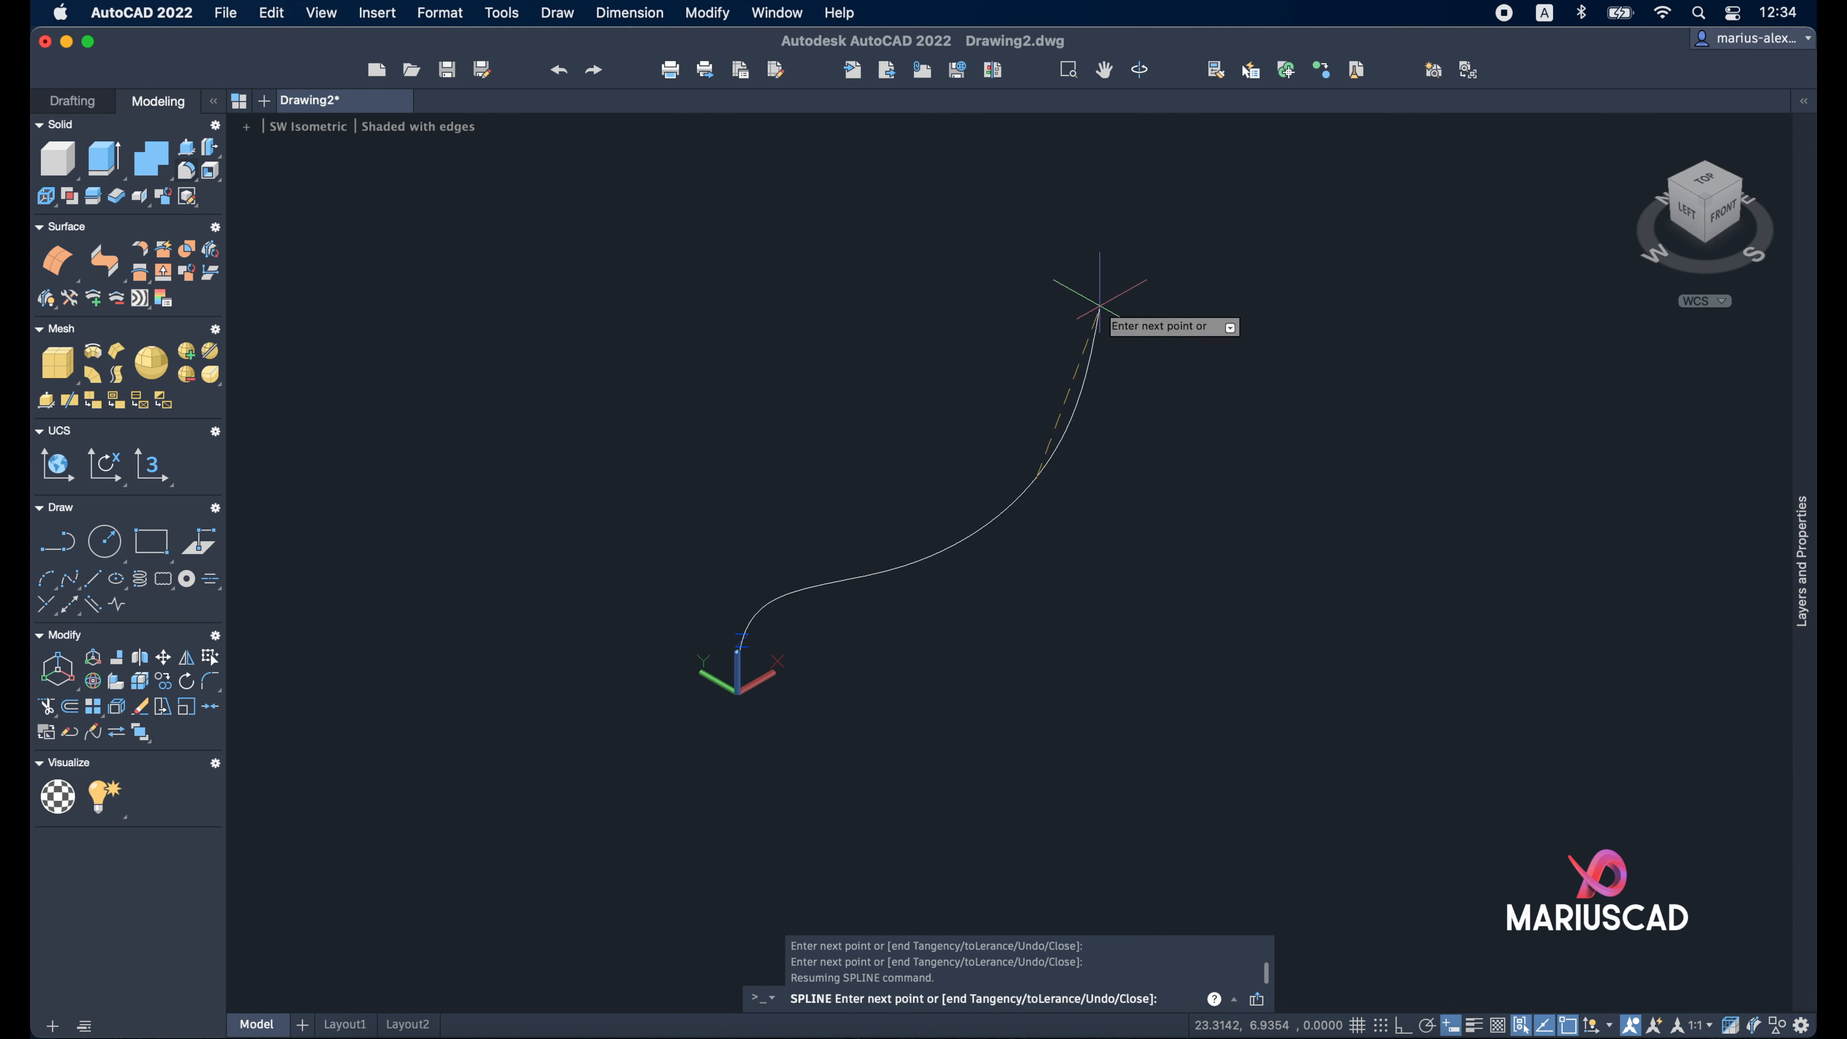
right_click(1302, 332)
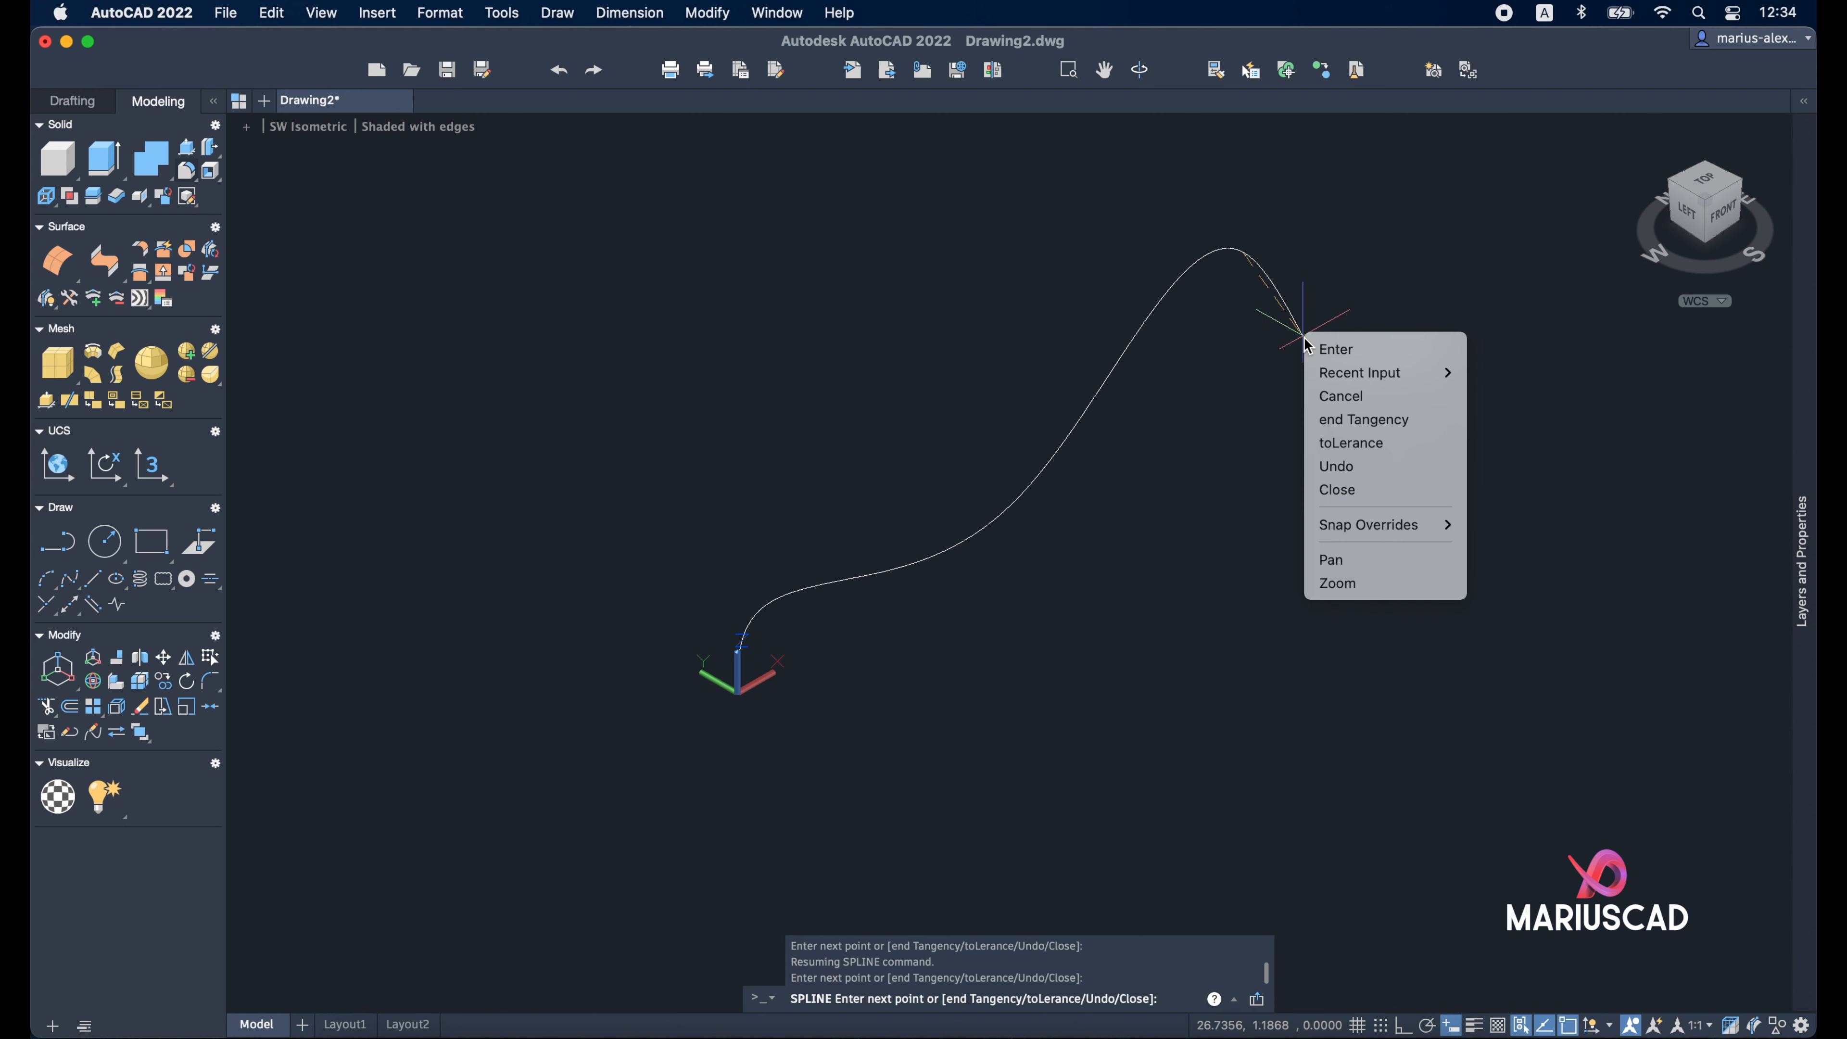
click(1319, 352)
Redefine the UCS with origin 0,0, using Ortho to point X along the world's negative Y direction and Y straight up
shift+middle_drag(829, 655, 974, 582)
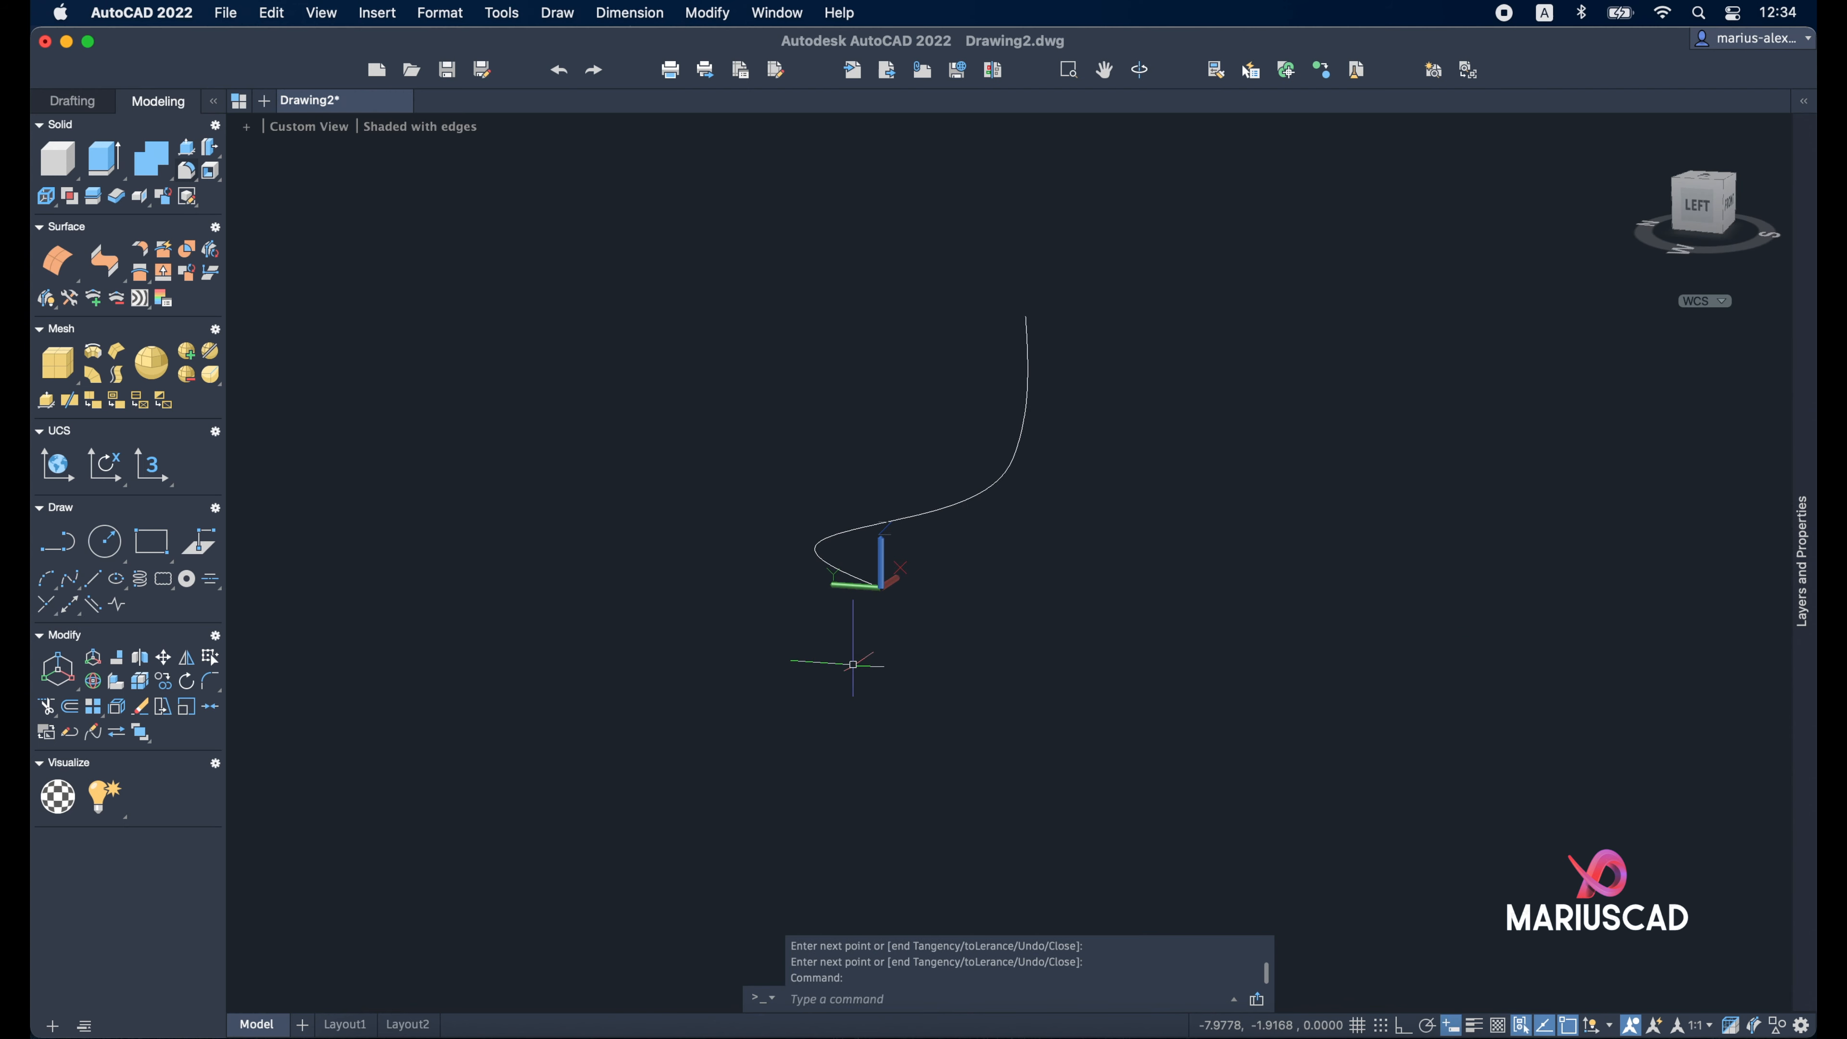
text(ucs)
key(Return)
text(0)
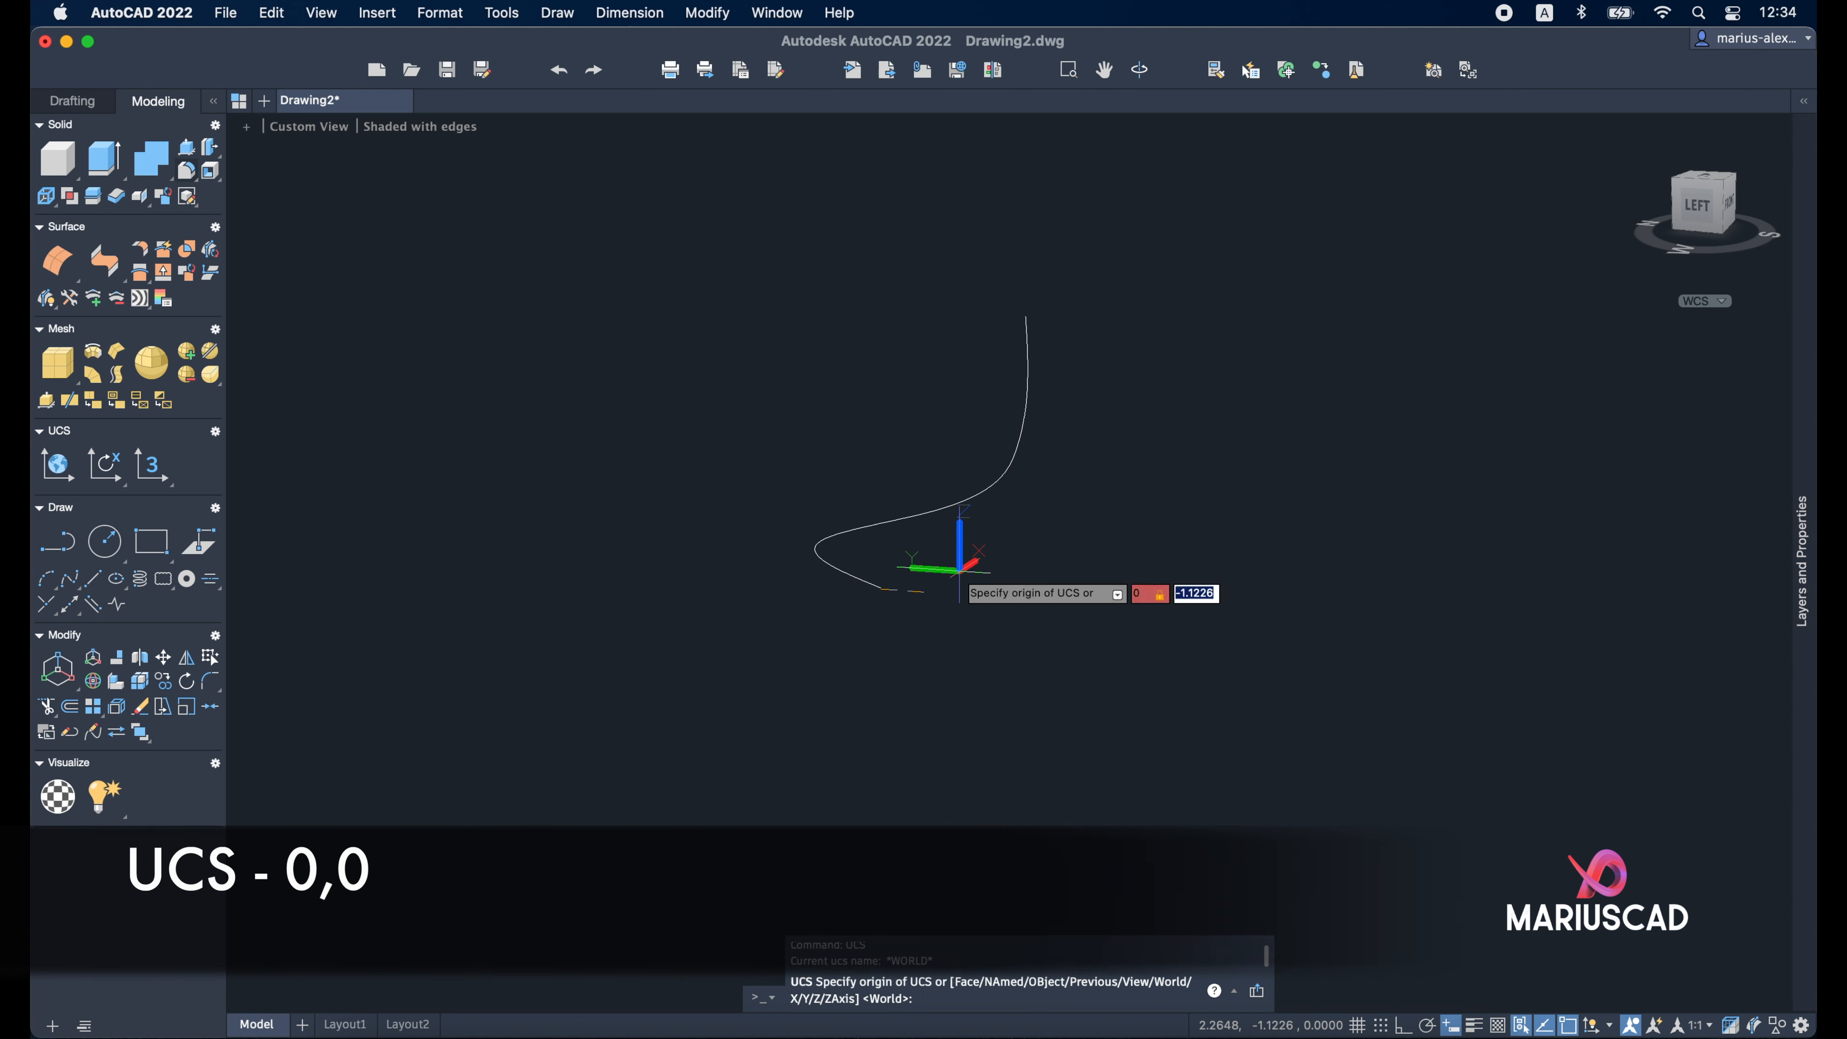
text(,0)
key(Return)
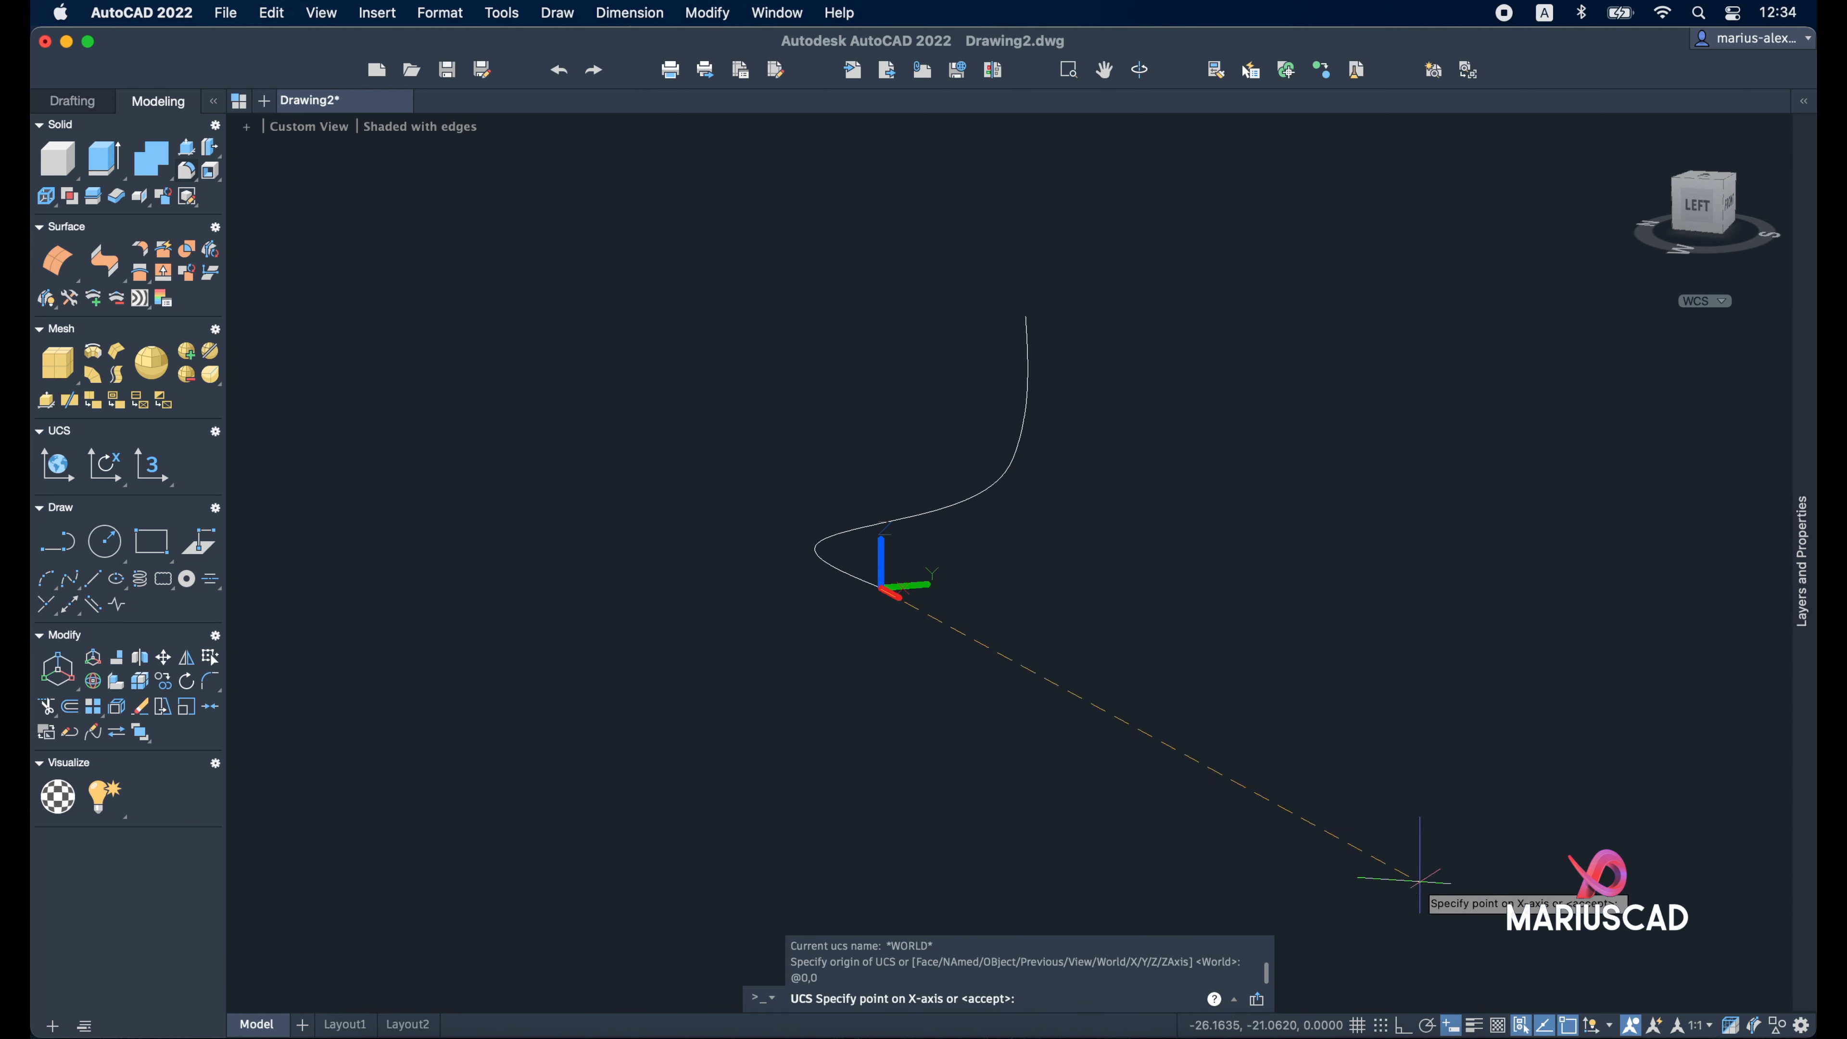
click(1402, 1026)
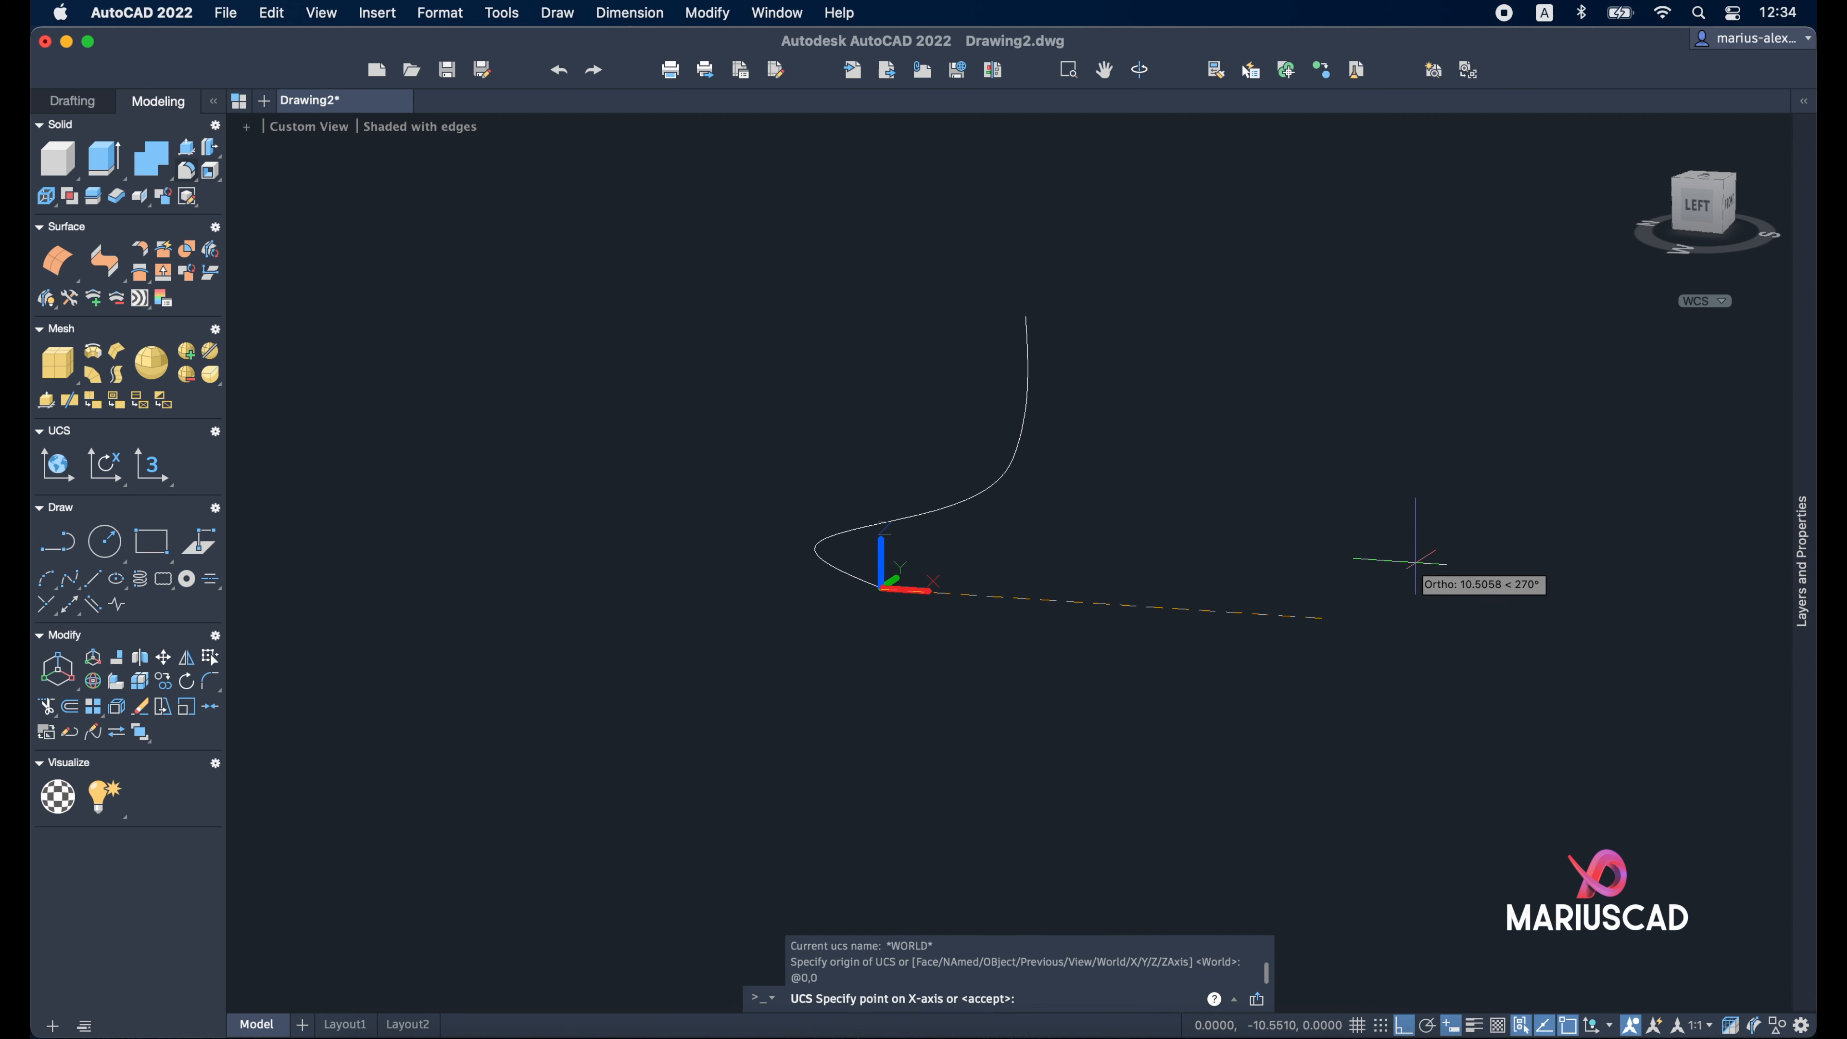
click(1471, 571)
click(921, 180)
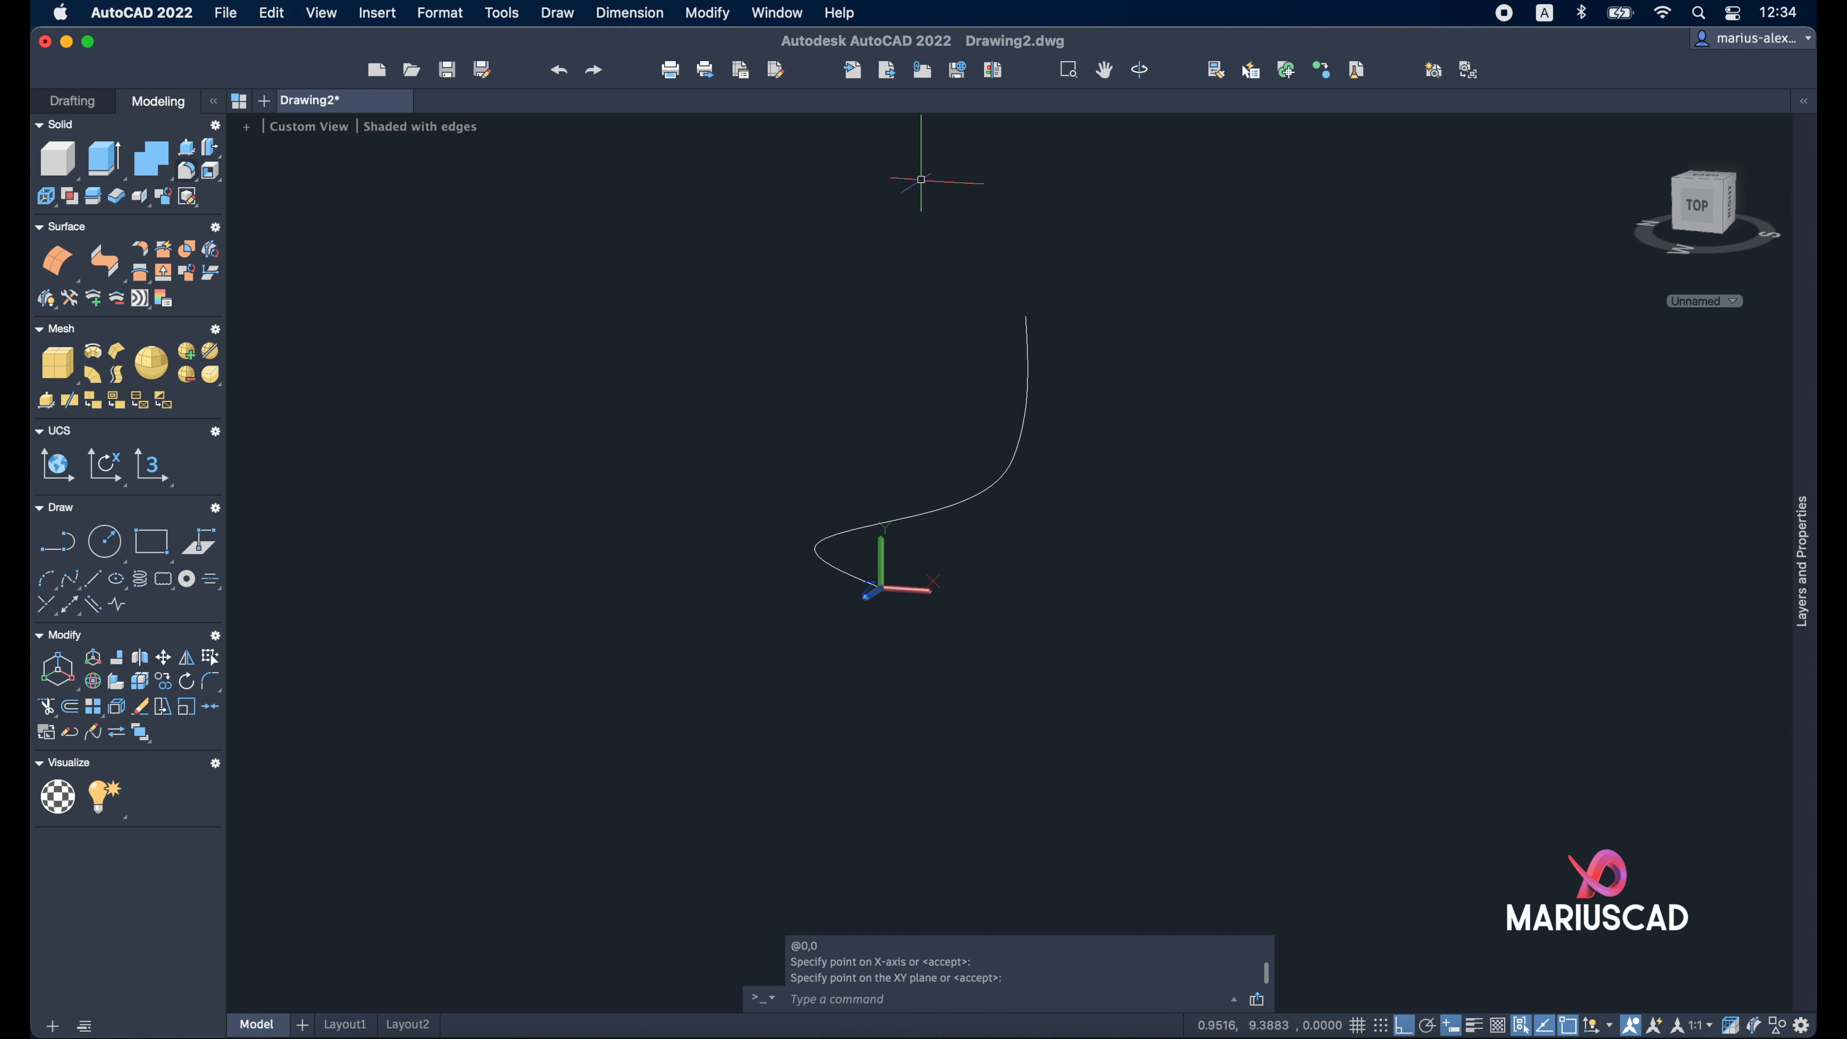
Draw a circle of radius 1 centred at 0,0 in the upright plane at the spline's start
scroll(968, 506, up, 2)
middle_drag(1131, 599, 1102, 616)
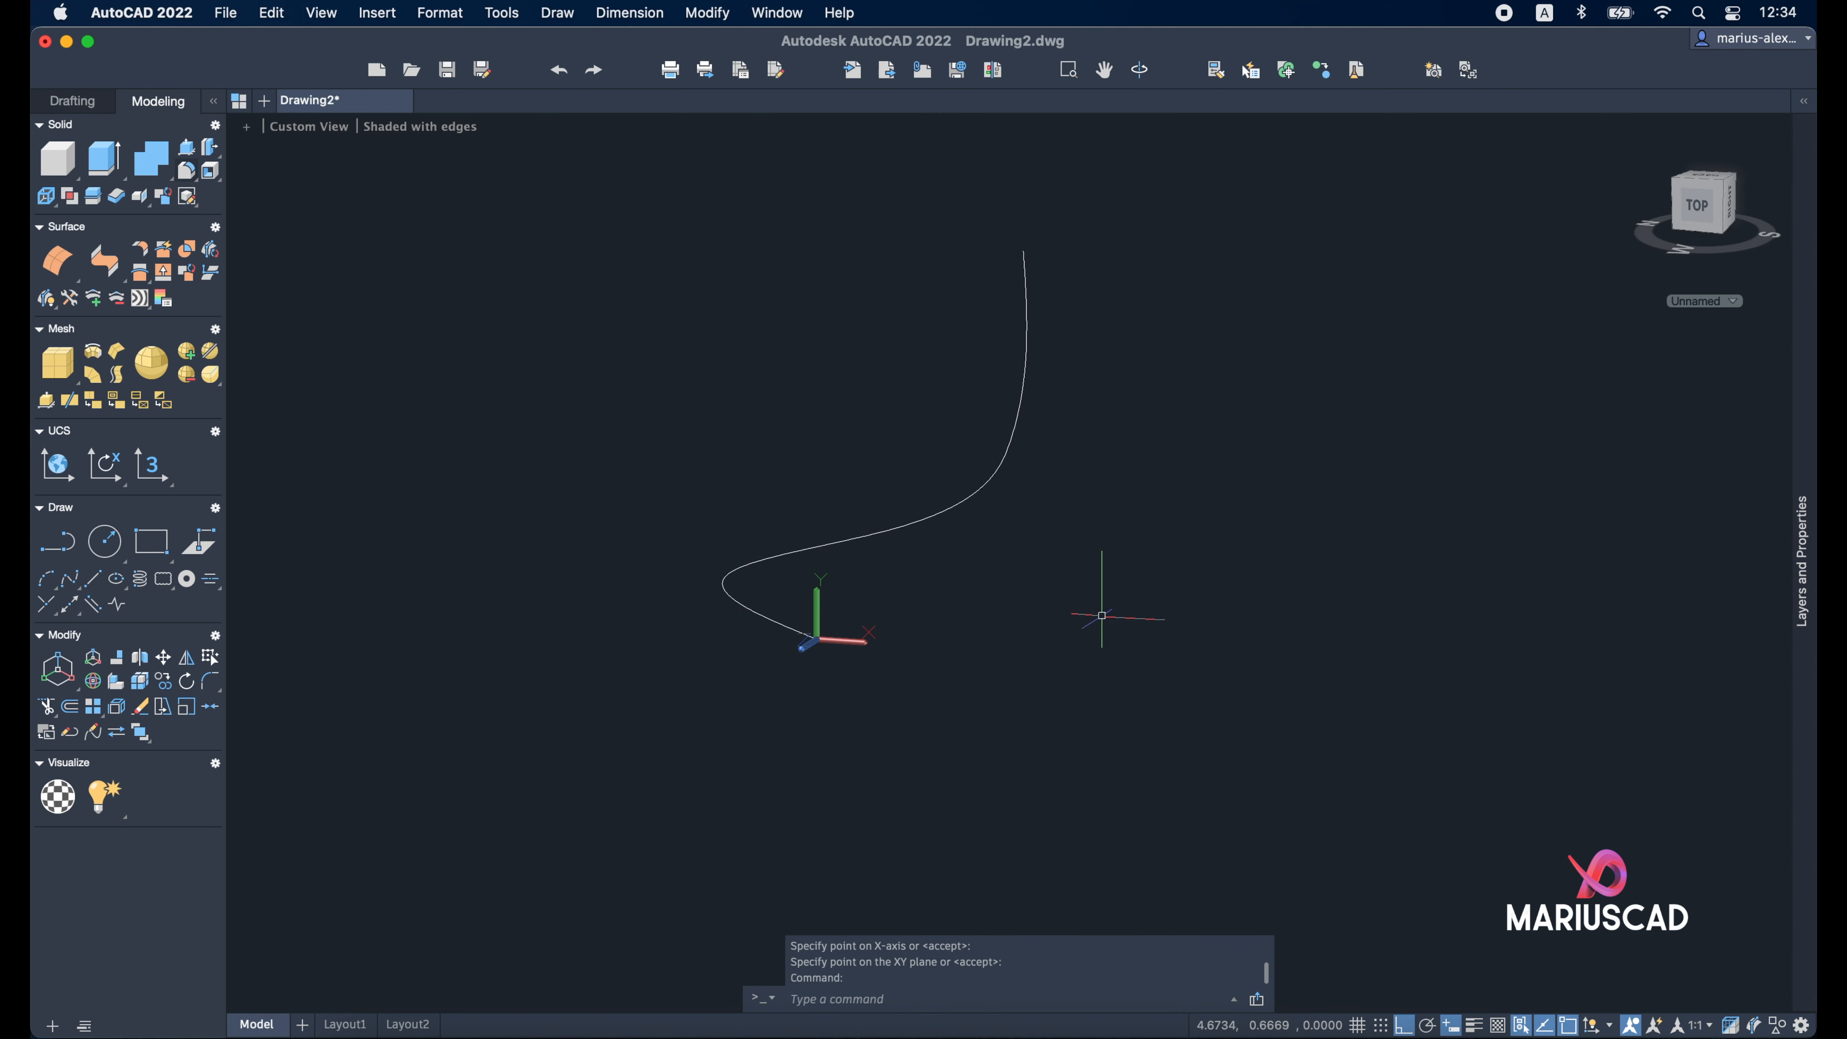
scroll(850, 627, up, 6)
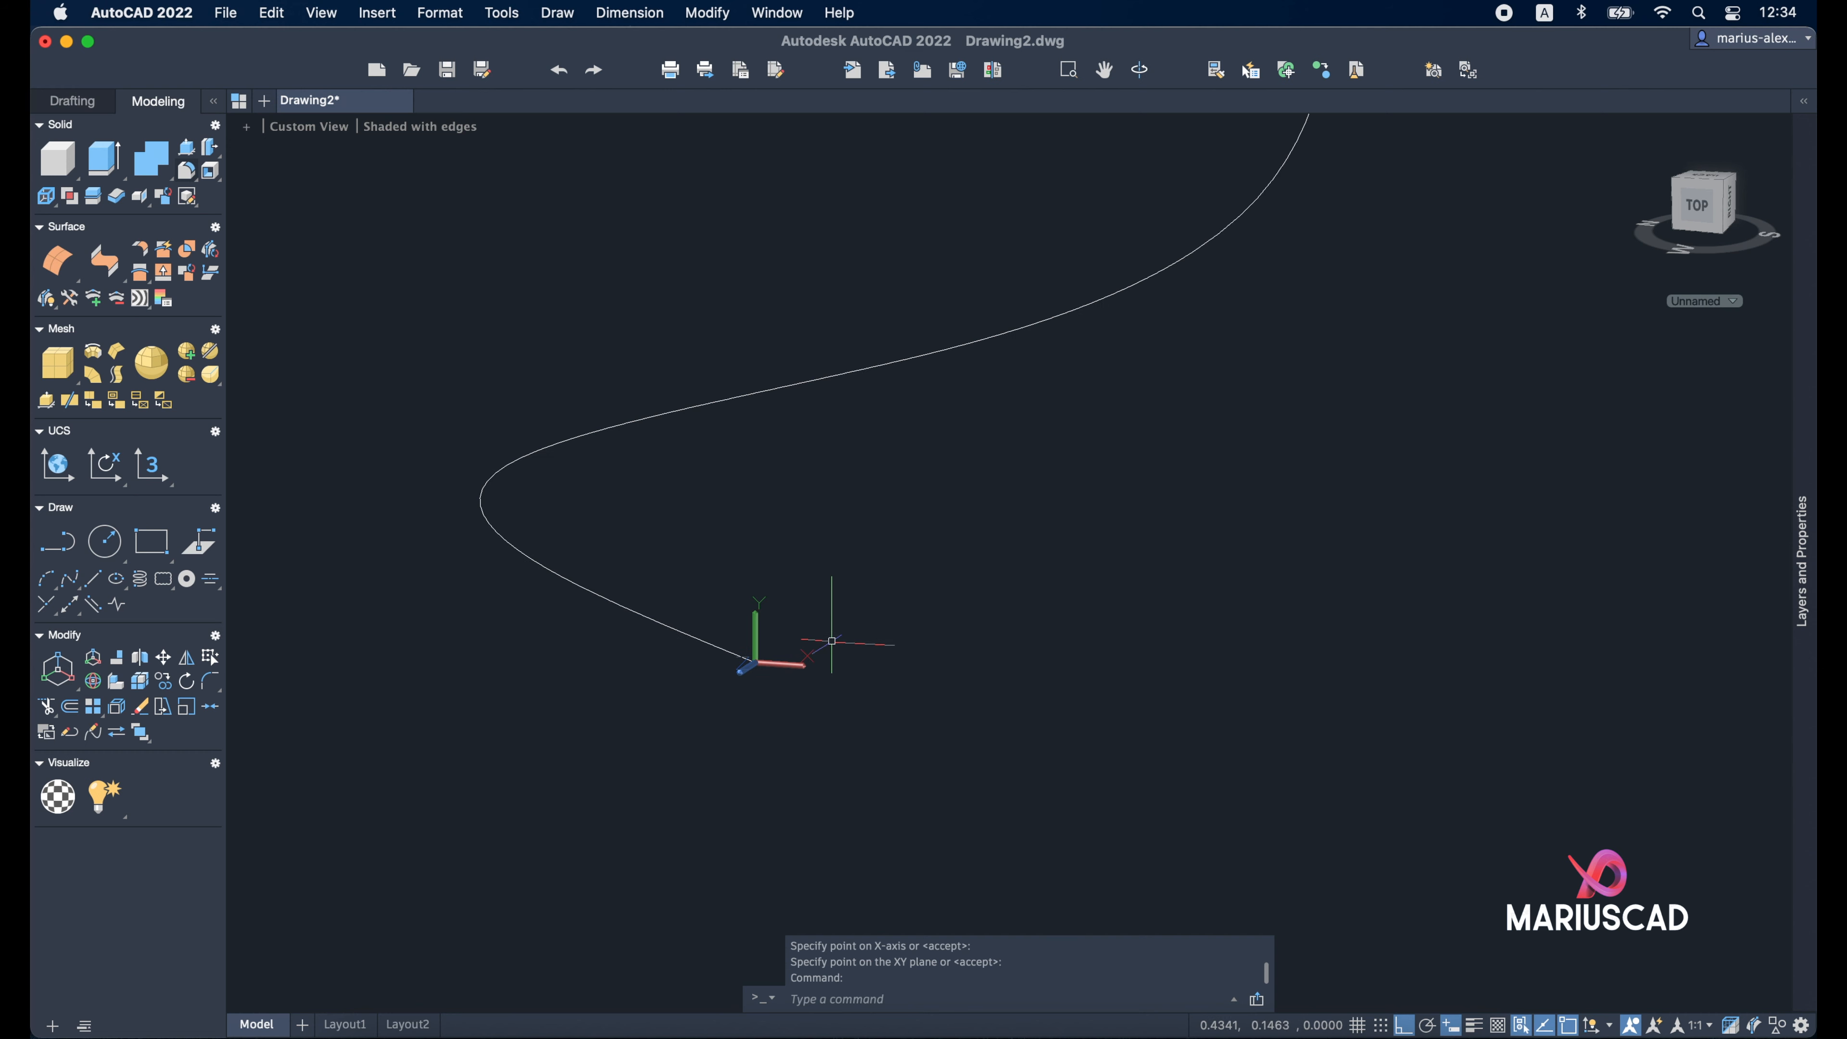
scroll(948, 689, down, 3)
scroll(1060, 652, down, 3)
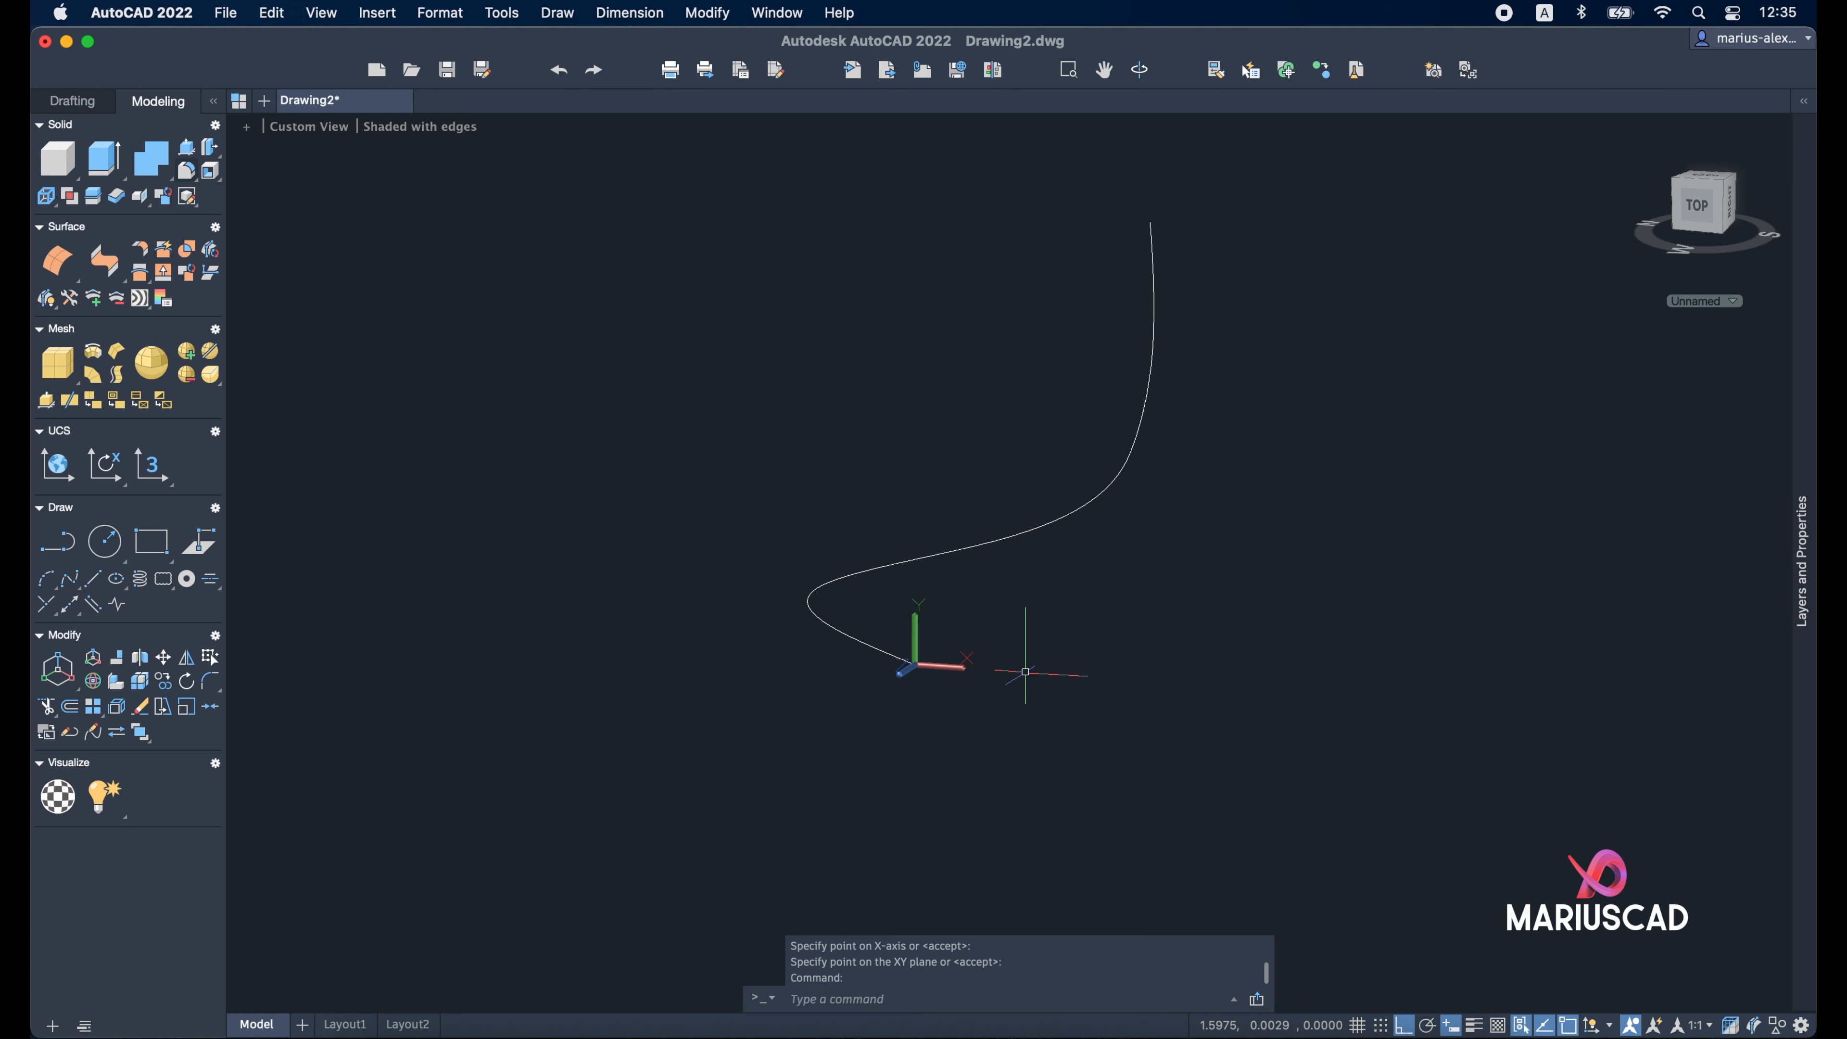
text(rlc)
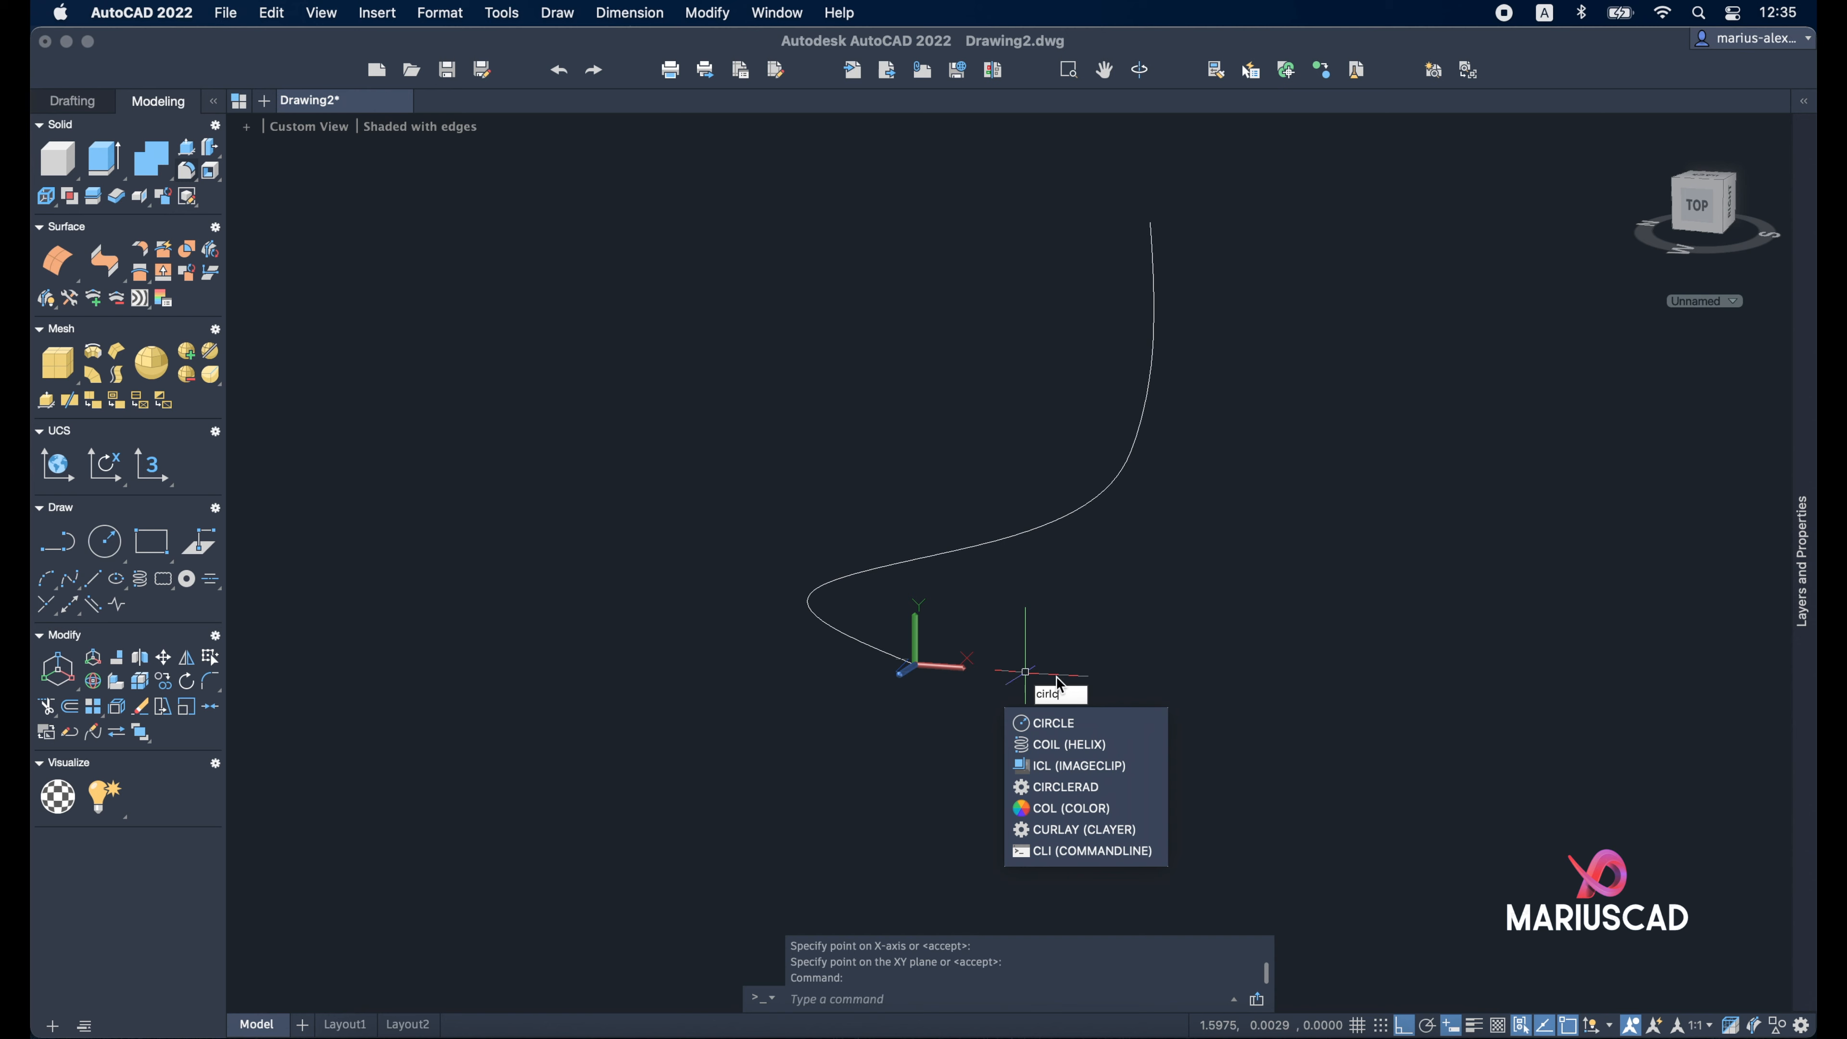
key(Return)
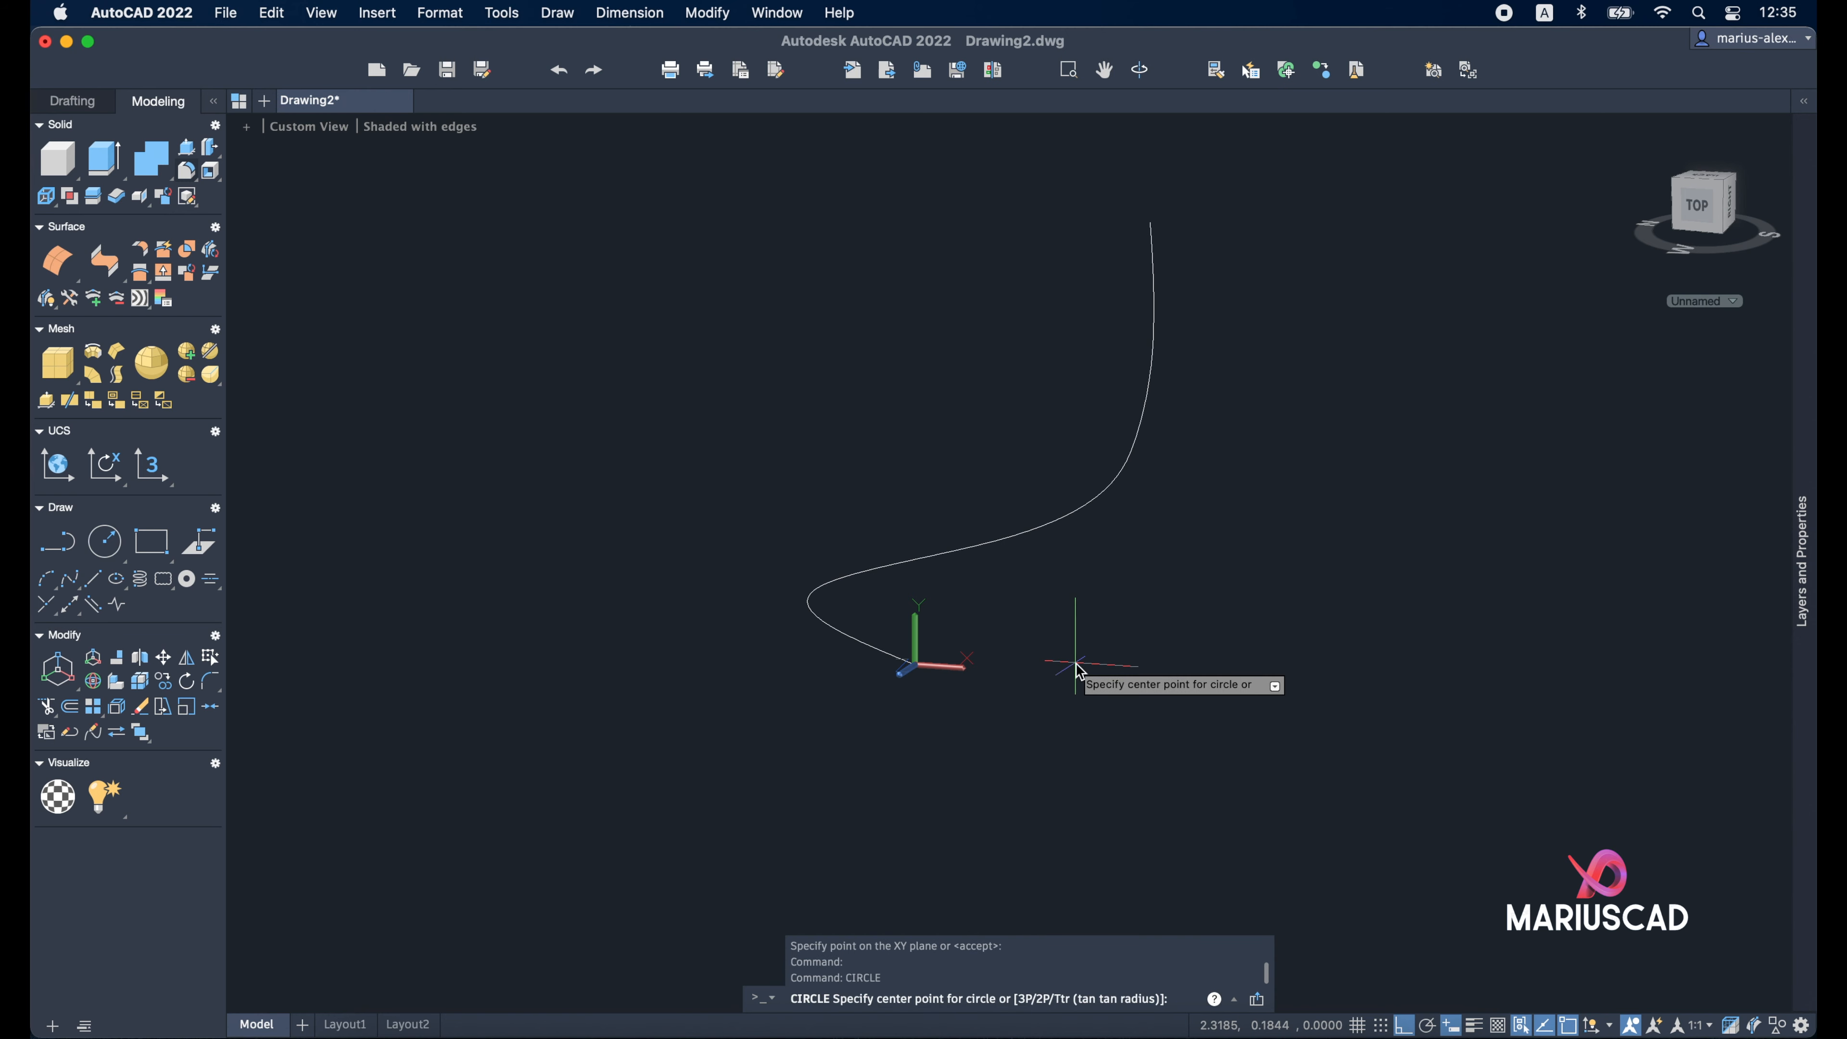
text(0,0)
key(Return)
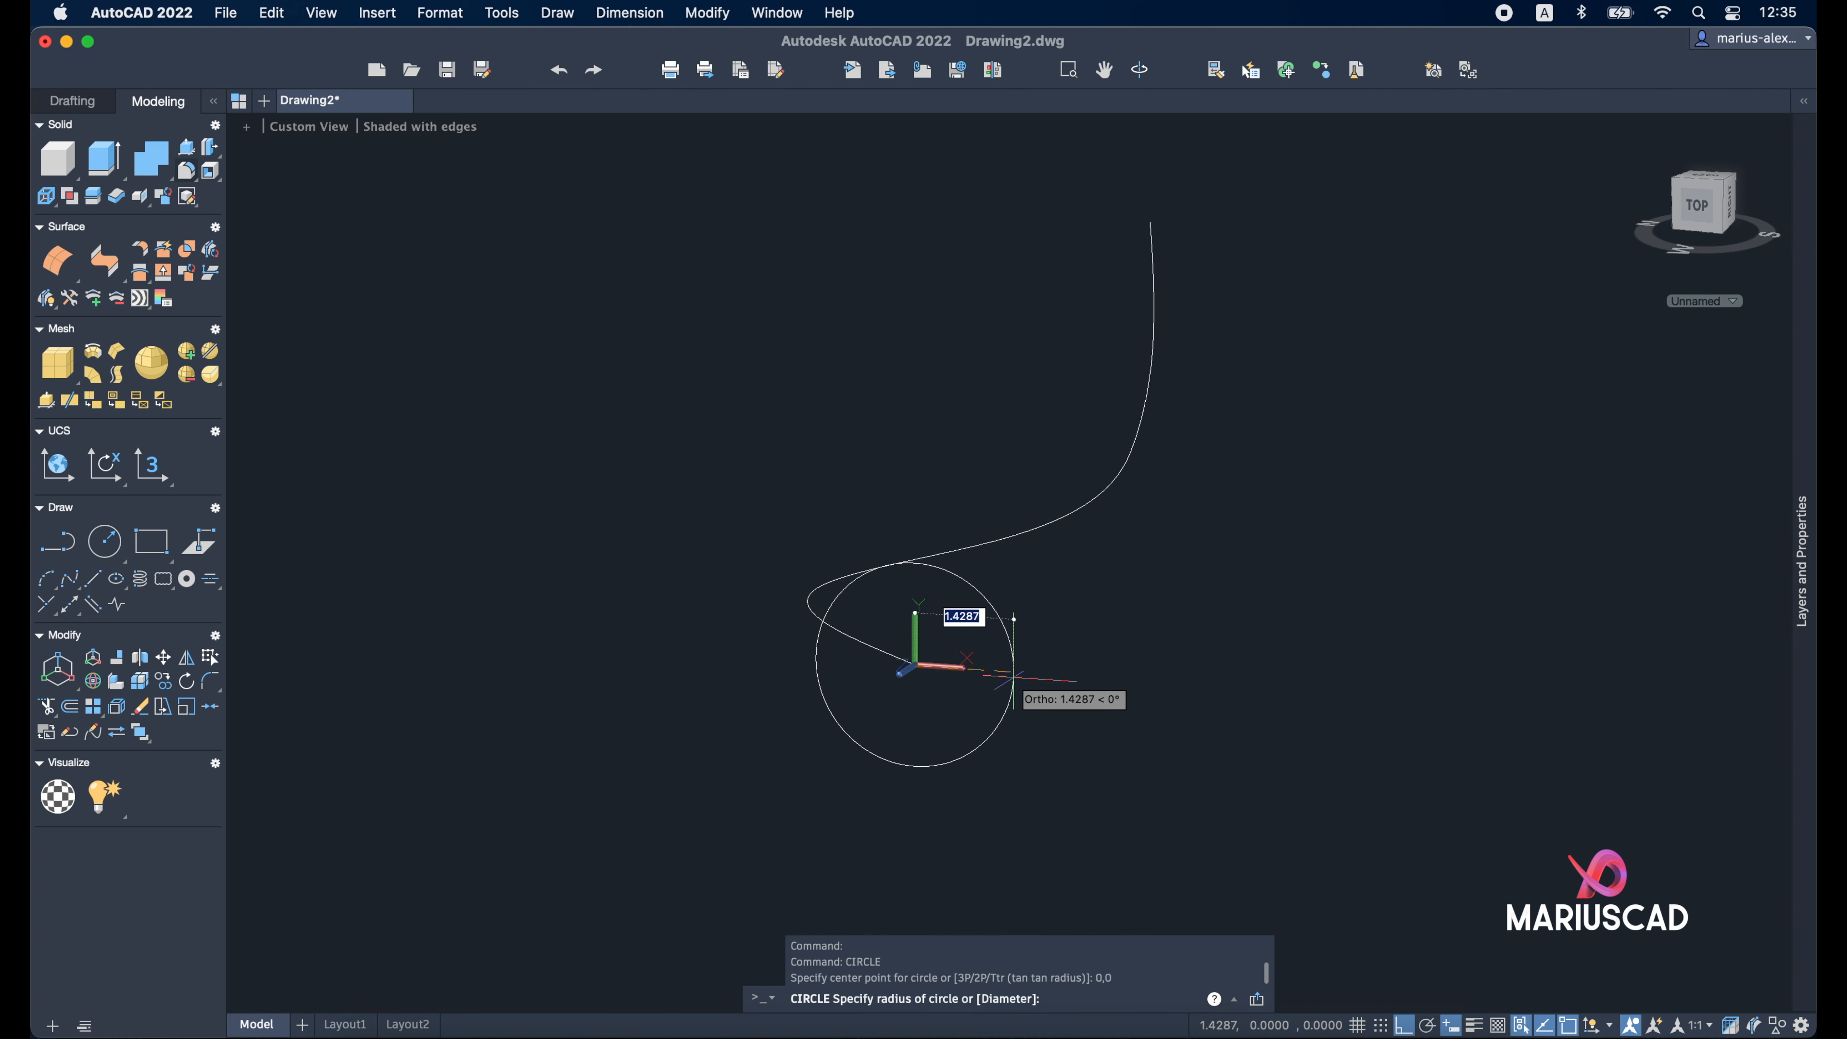
text(1)
key(Return)
Extrude the circle as a solid with the Path option, using the spline as the extrusion path
mouse_move(1010, 673)
shift+middle_down()
mouse_move(956, 722)
mouse_move(1030, 692)
shift+middle_up()
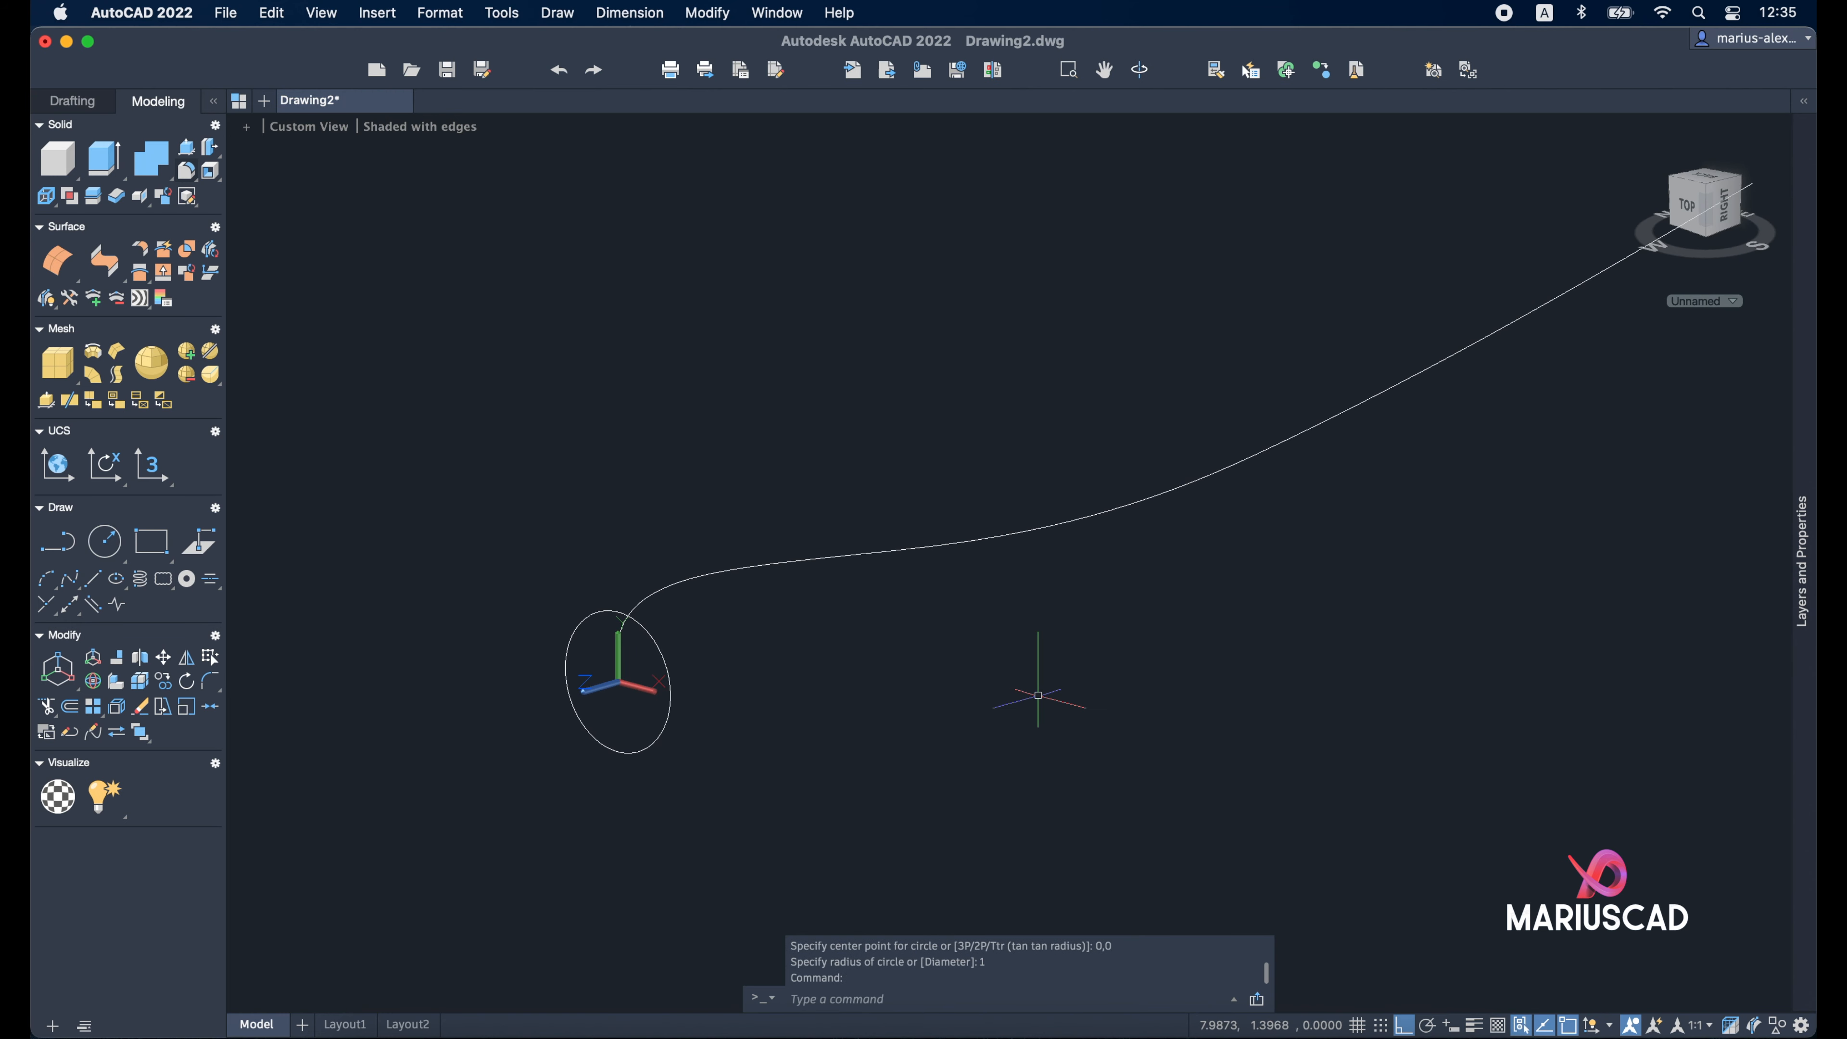
text(EXT)
key(Return)
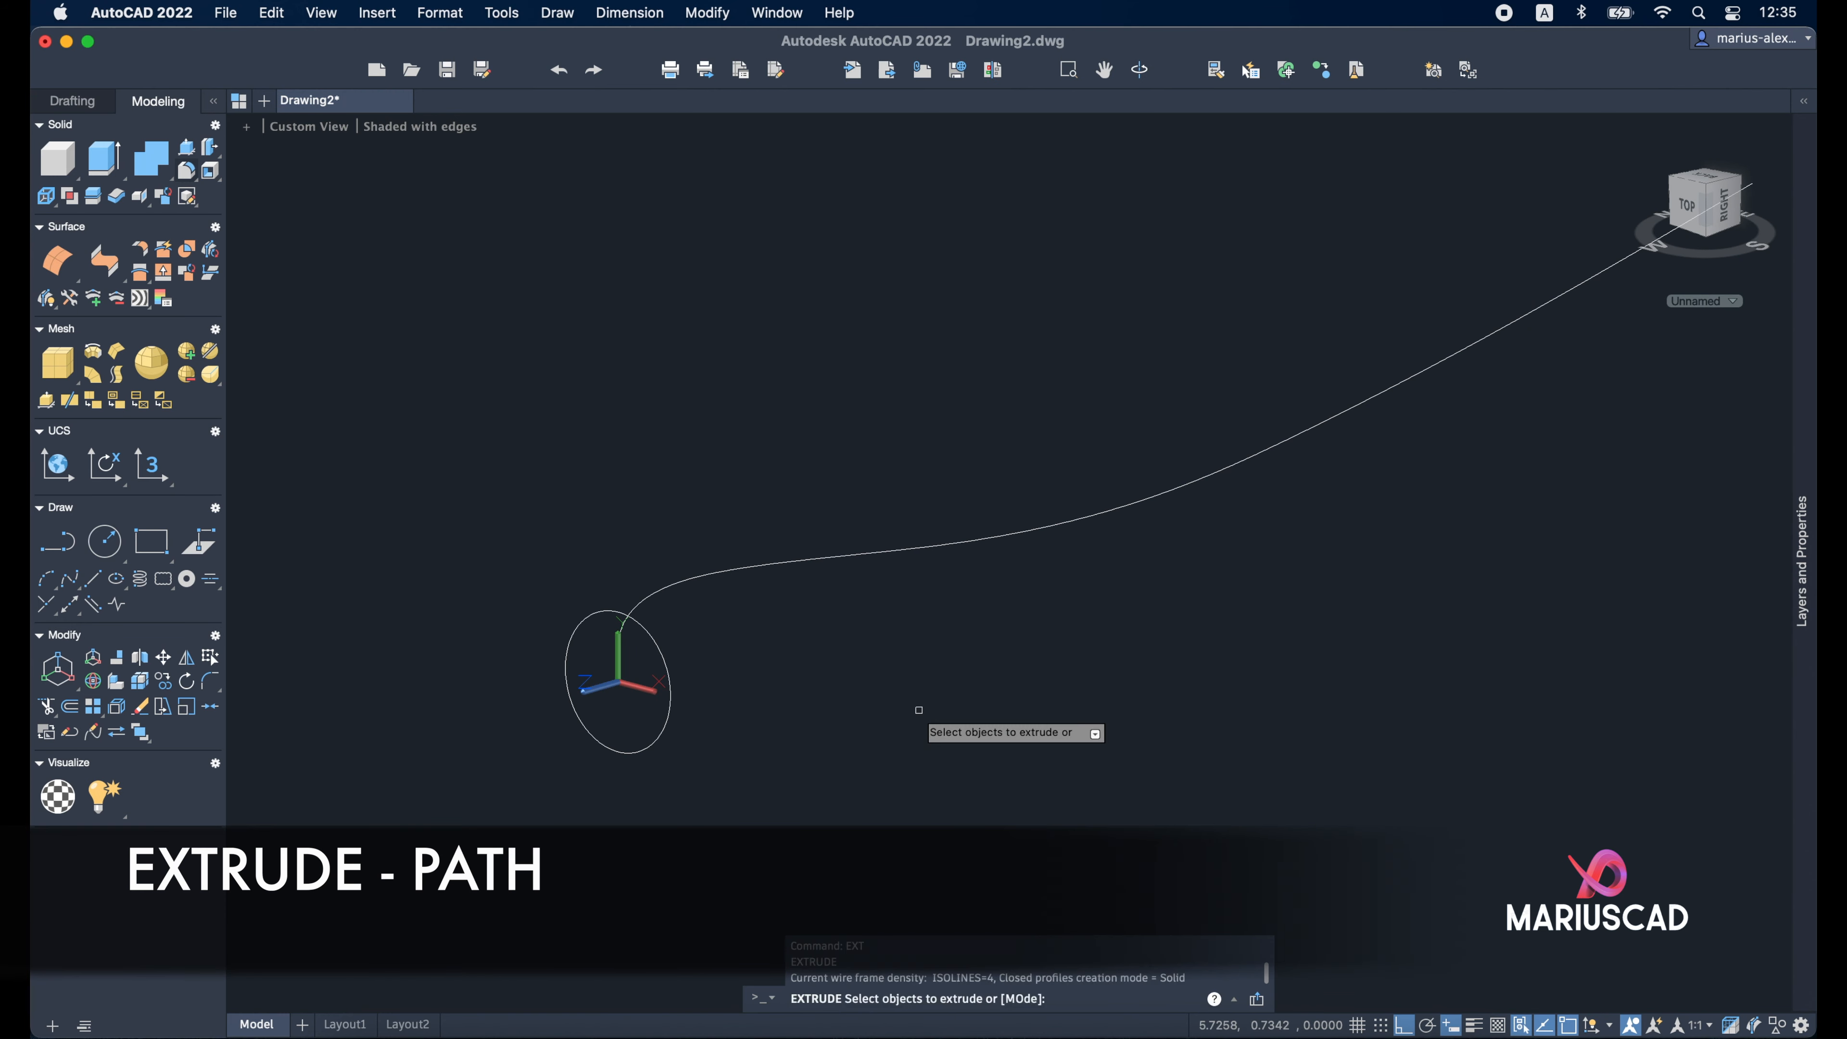
click(648, 633)
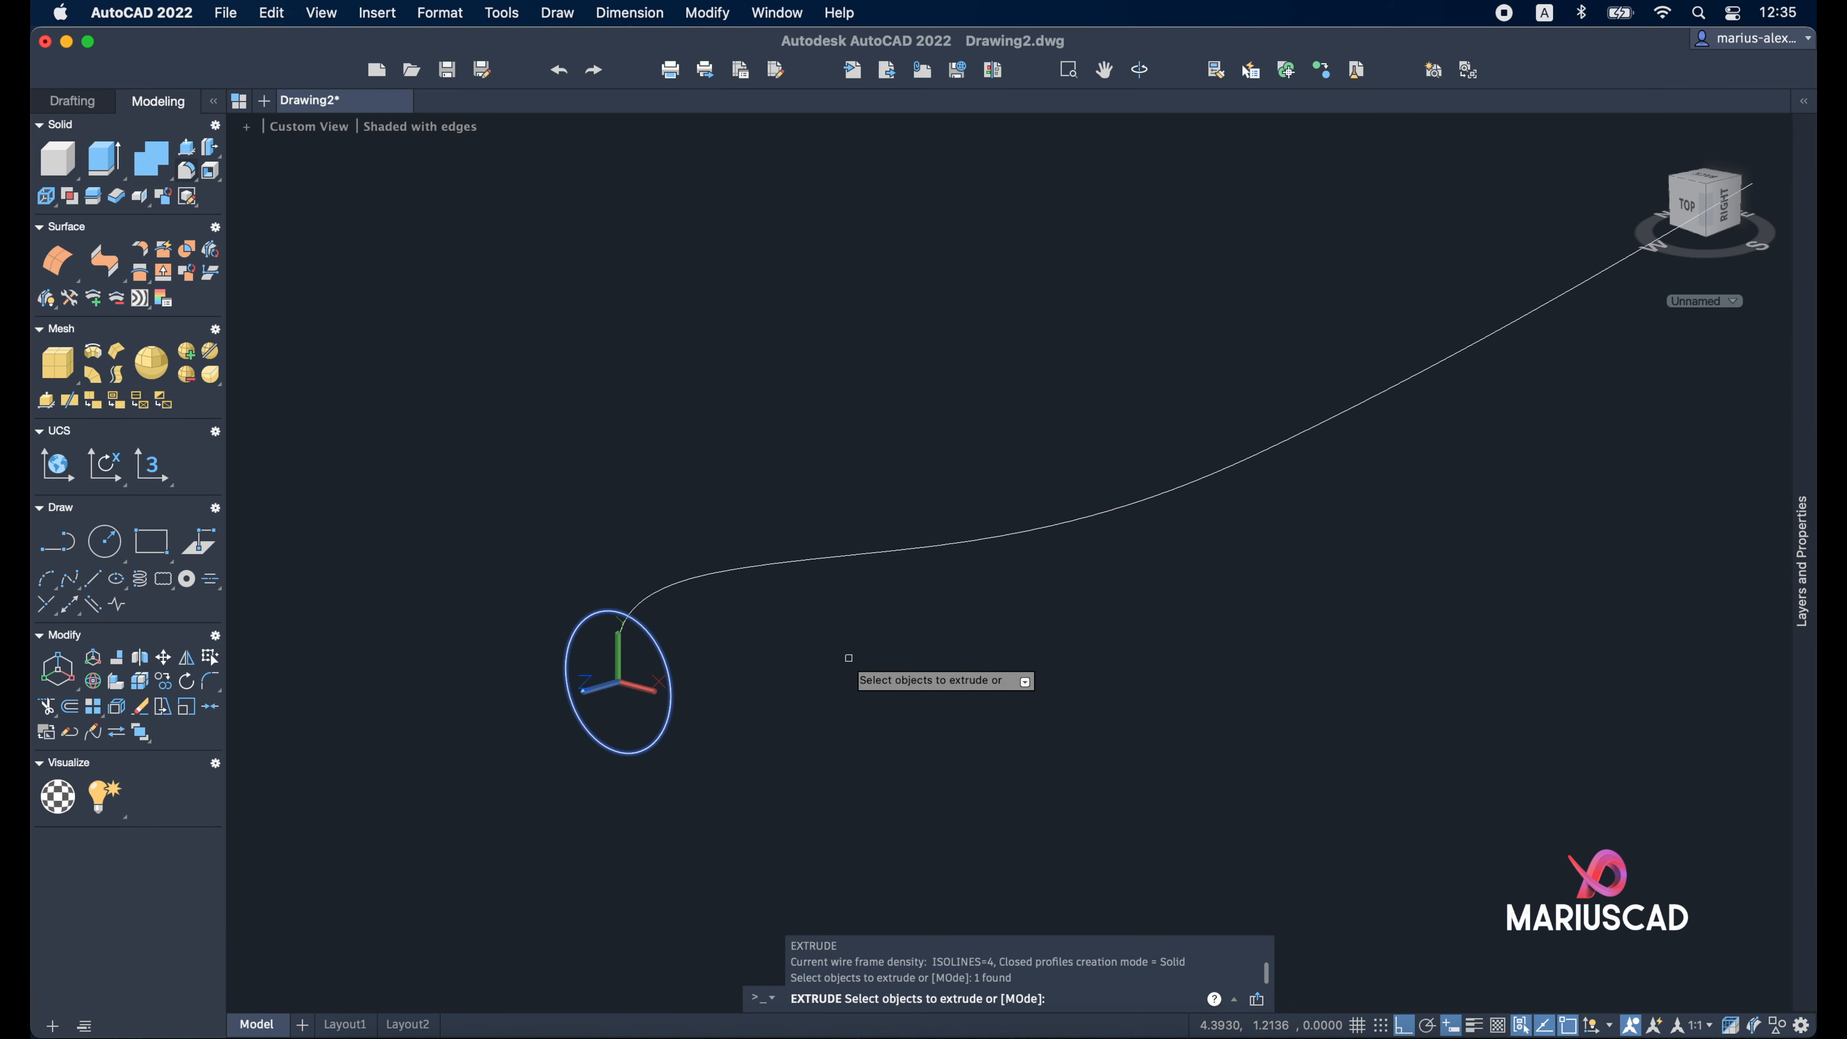
key(Return)
key(F8)
middle_drag(1344, 532, 1067, 669)
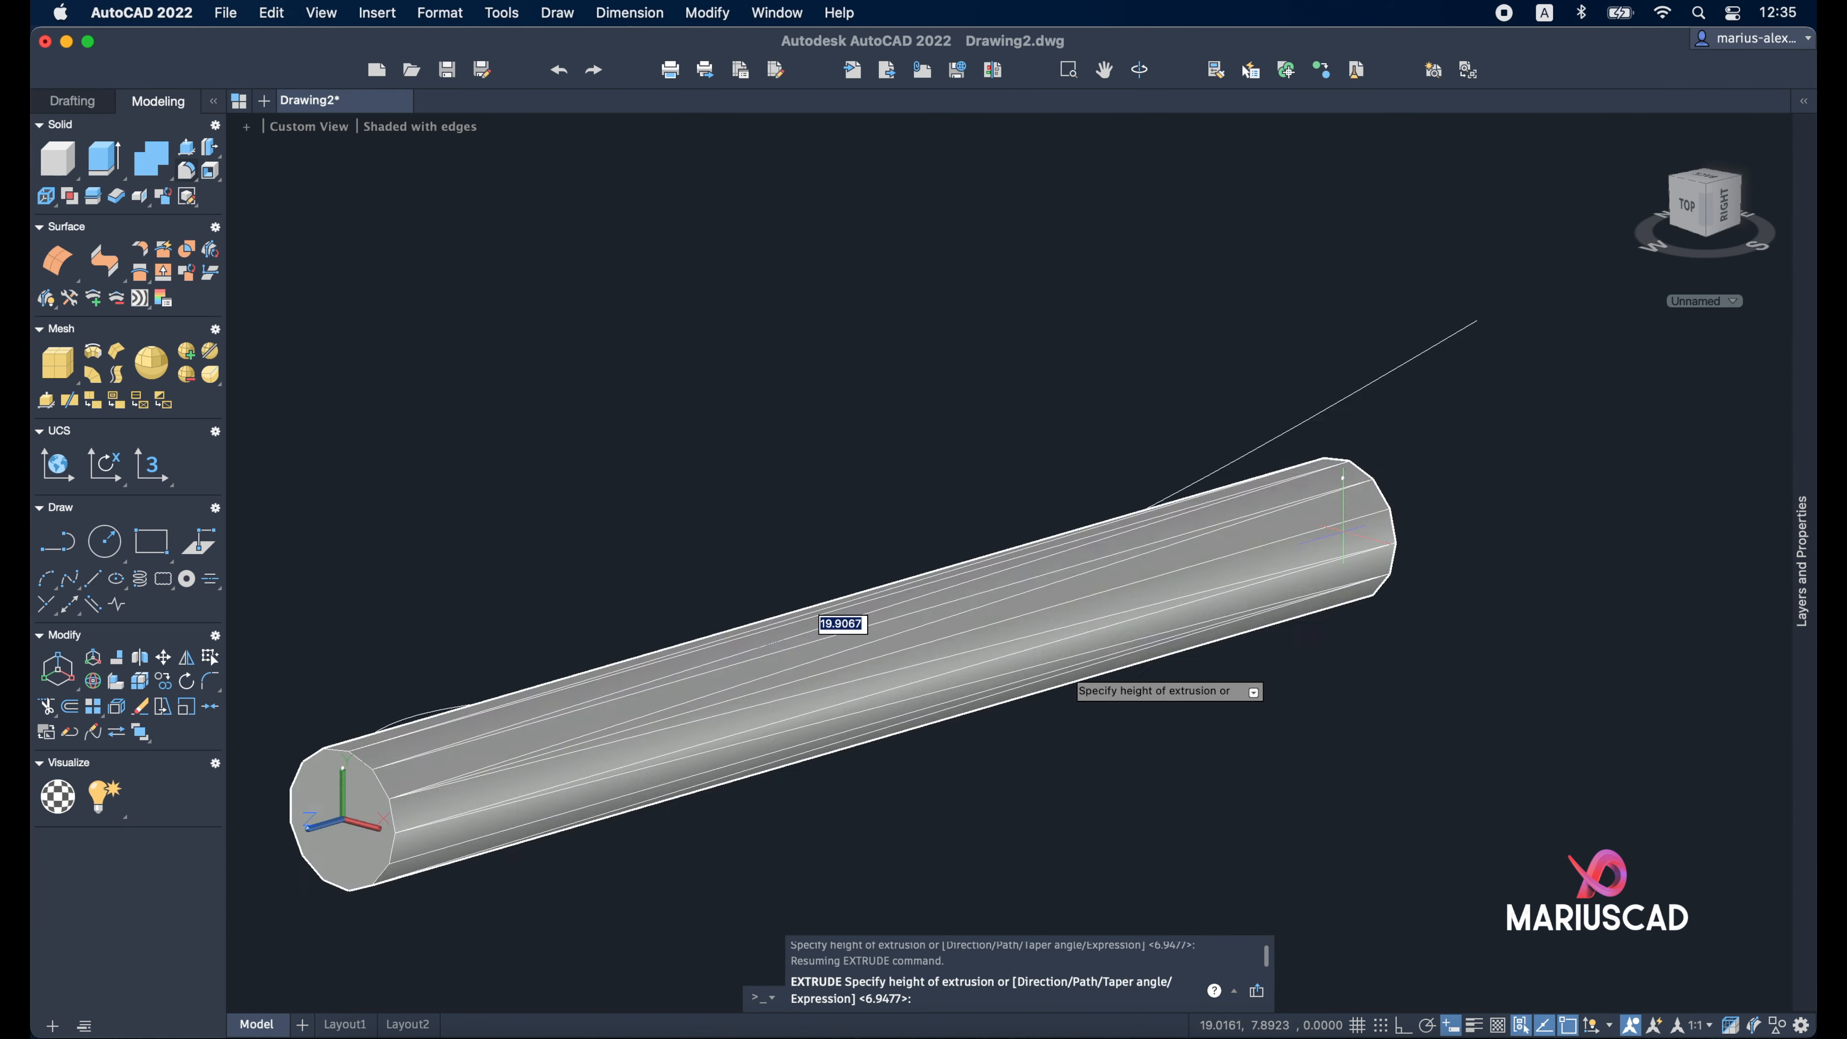
scroll(1067, 668, down, 2)
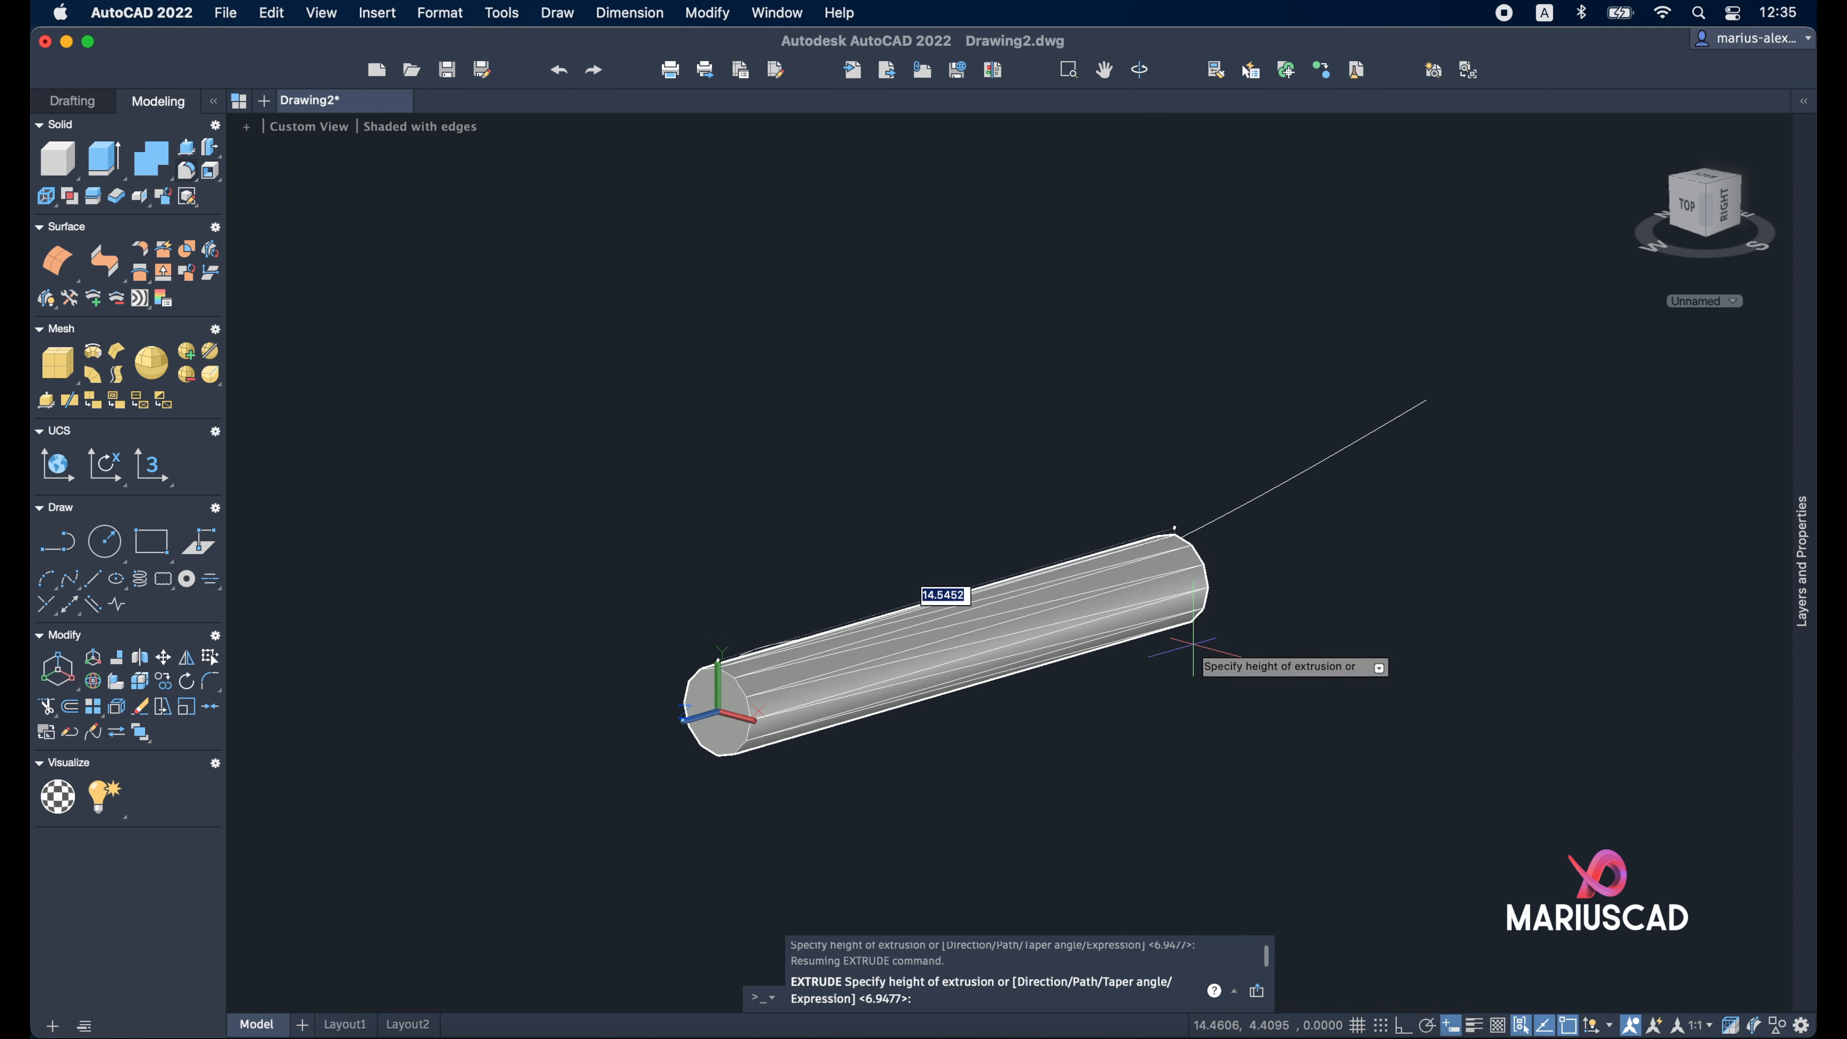
key(Return)
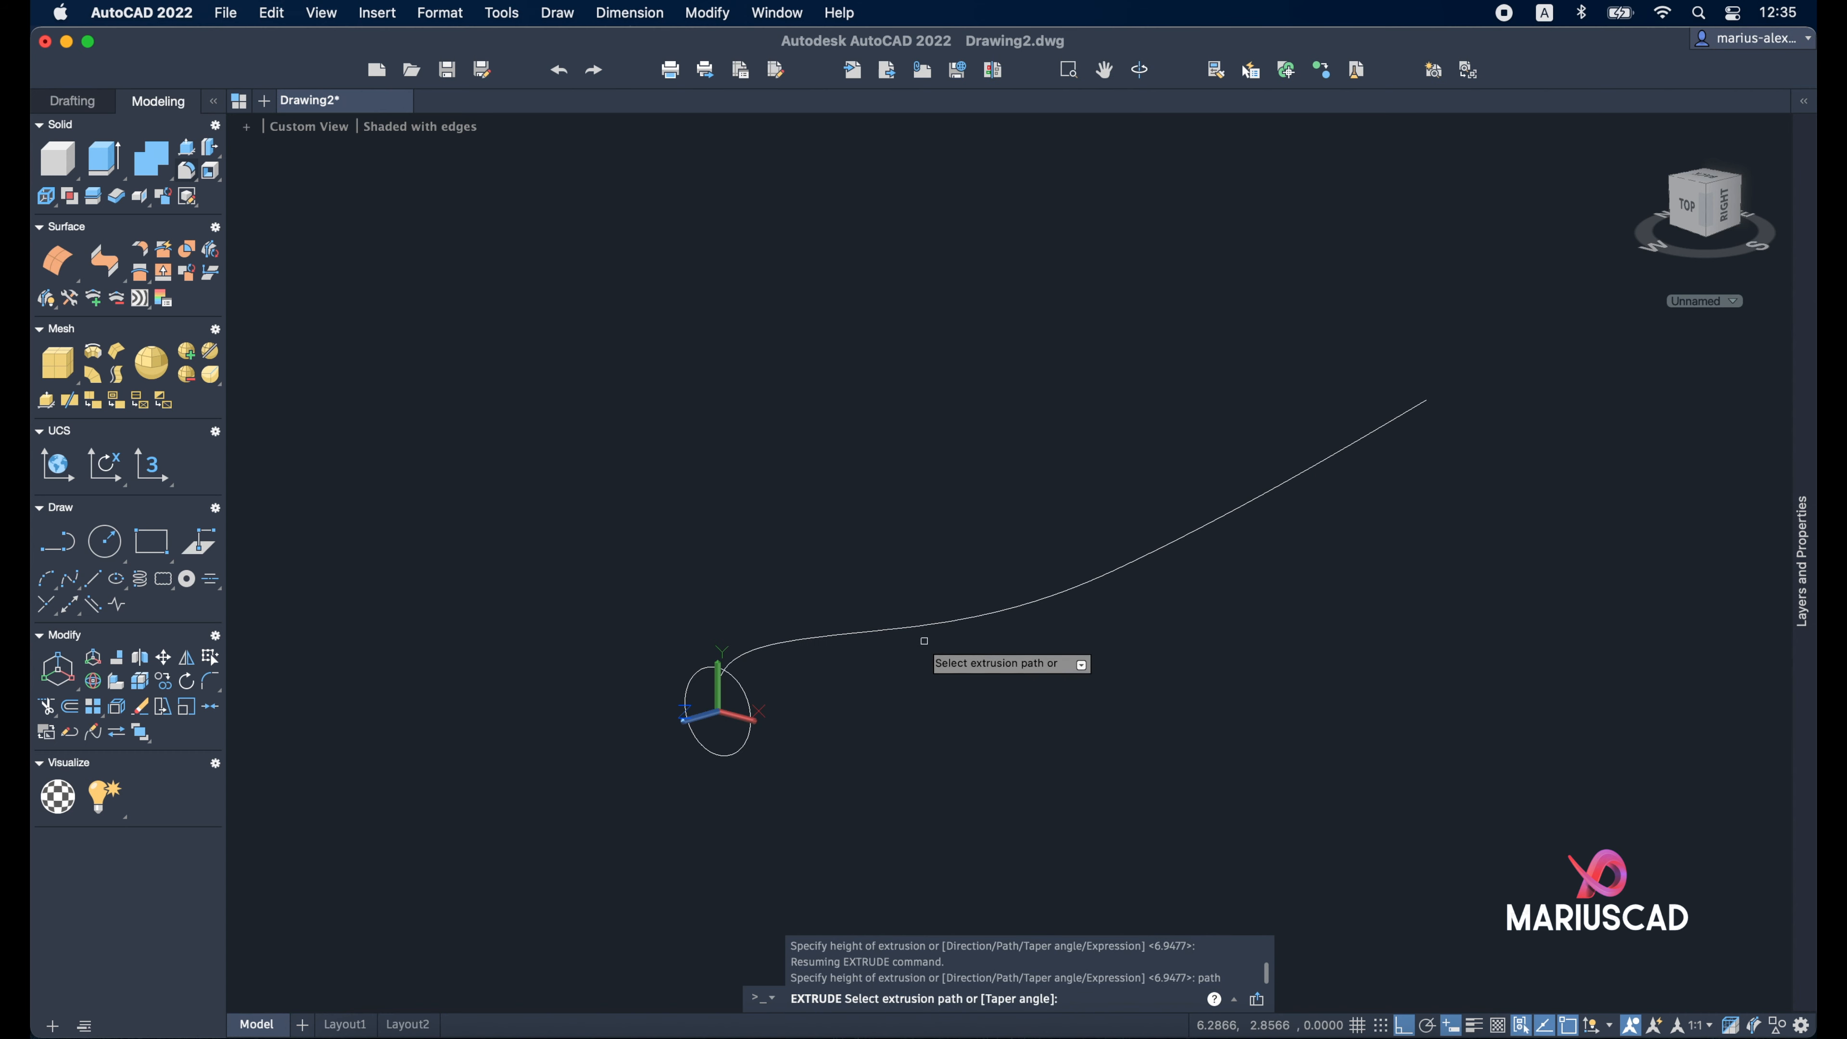
click(923, 623)
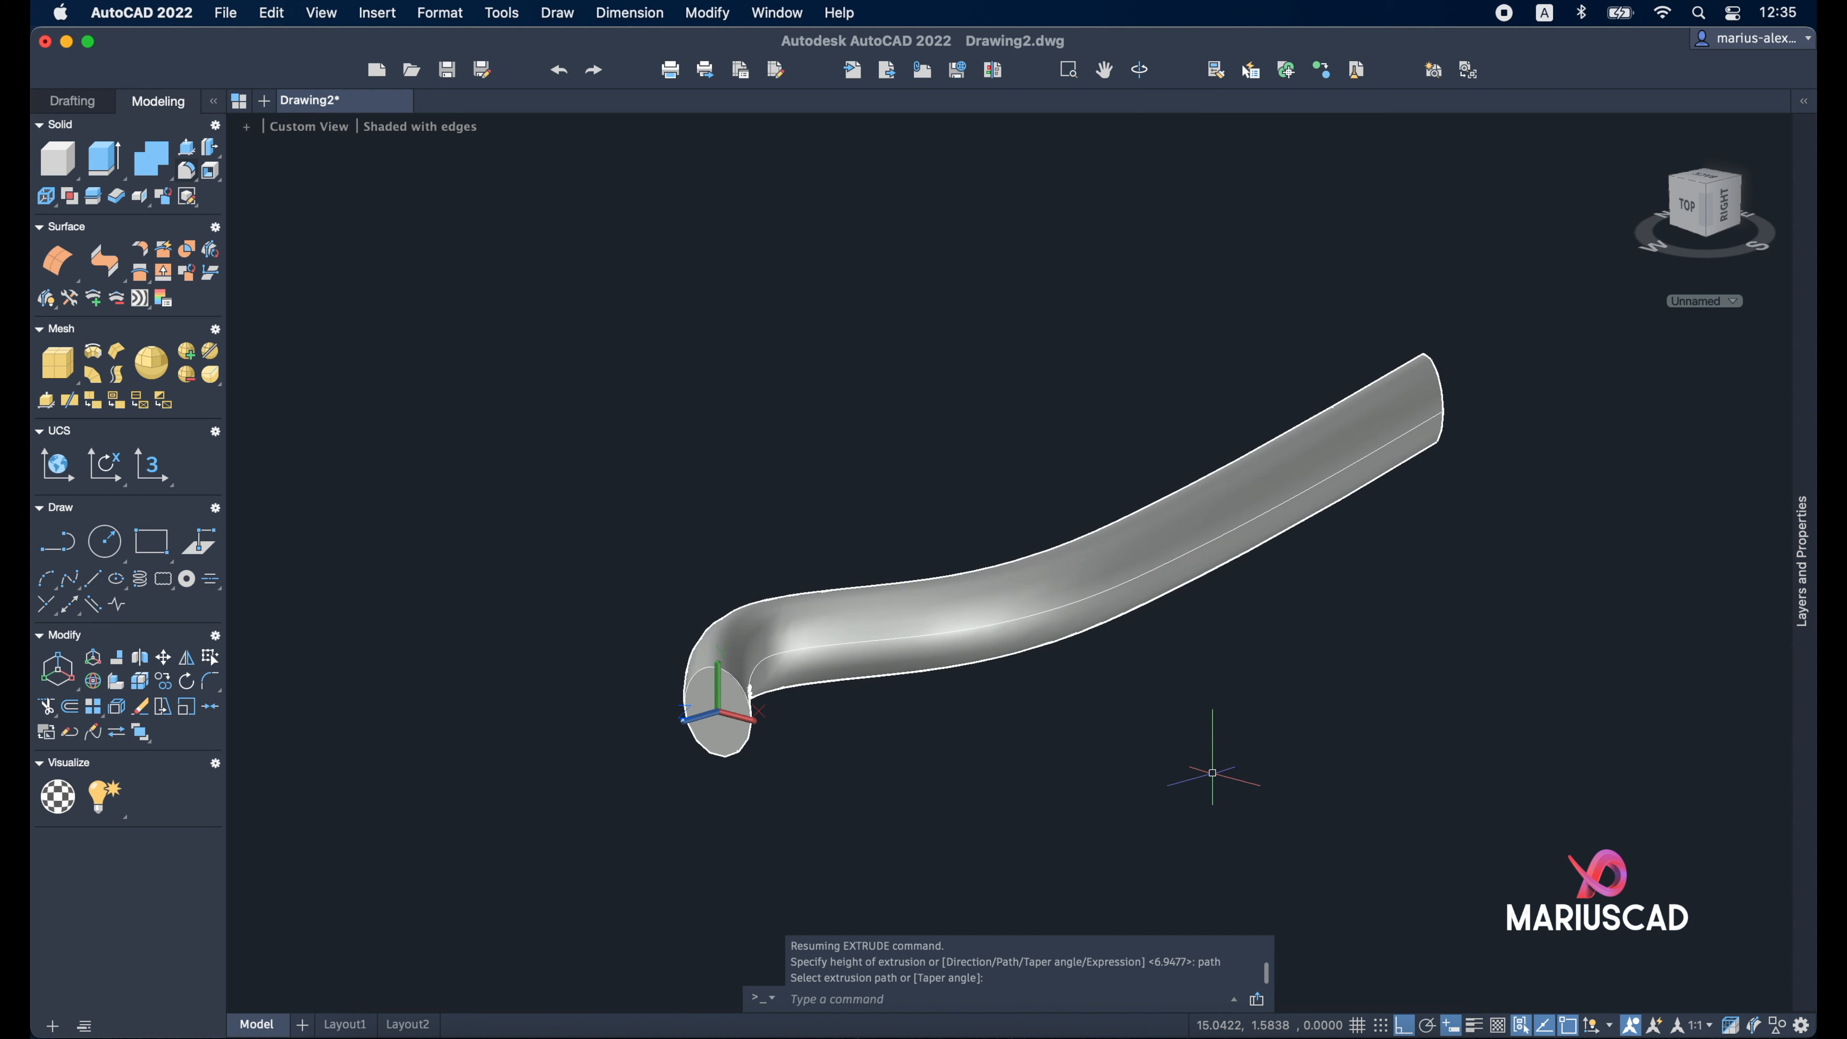
Examine the curved pipe solid from several directions, including both of its ends
key(Return)
key(Escape)
middle_drag(1362, 746, 989, 786)
mouse_move(1399, 705)
shift+middle_down()
mouse_move(1217, 766)
mouse_move(1393, 684)
shift+middle_up()
shift+middle_drag(1287, 745, 1216, 731)
scroll(1217, 731, down, 5)
mouse_move(1063, 747)
shift+middle_down()
mouse_move(1224, 709)
mouse_move(1205, 738)
mouse_move(1452, 569)
mouse_move(1232, 667)
mouse_move(1333, 495)
shift+middle_up()
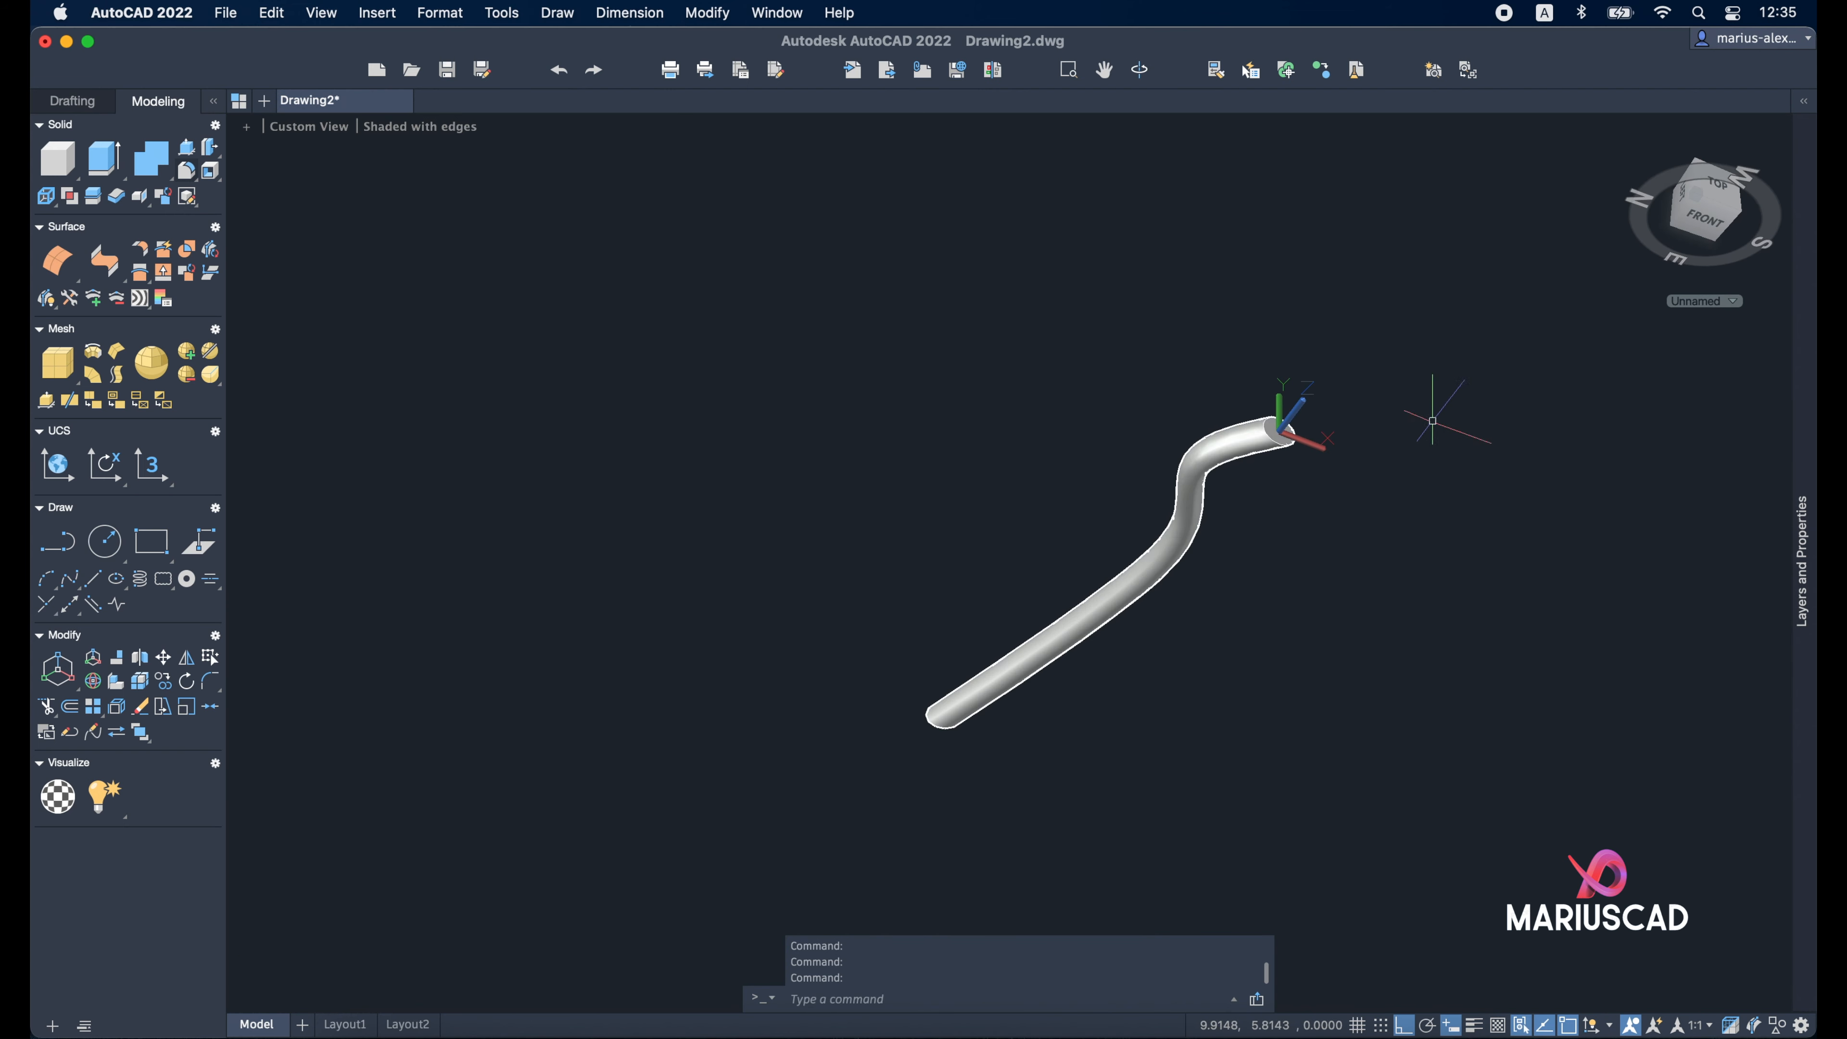
shift+middle_drag(1430, 418, 1378, 757)
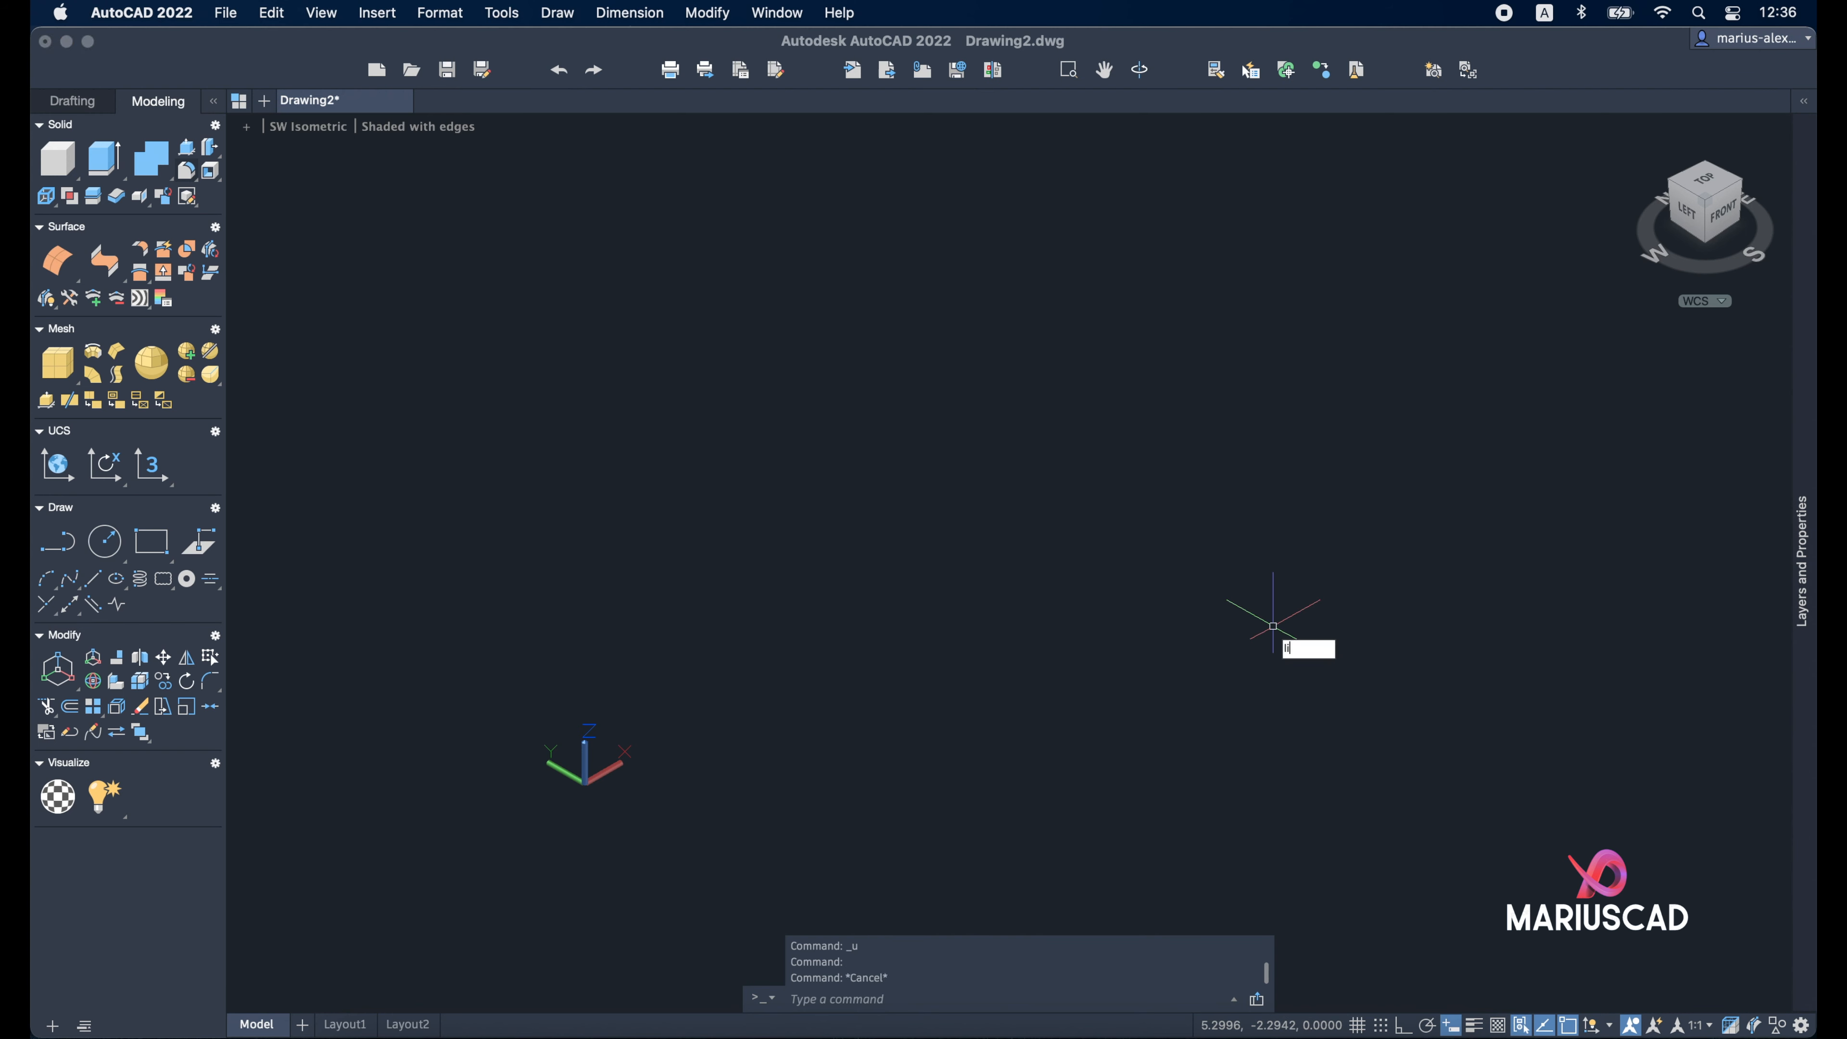
Draw a closed square in the XY plane from four separate lines, each 10 units long, with Ortho on
text(ne)
key(Return)
click(864, 510)
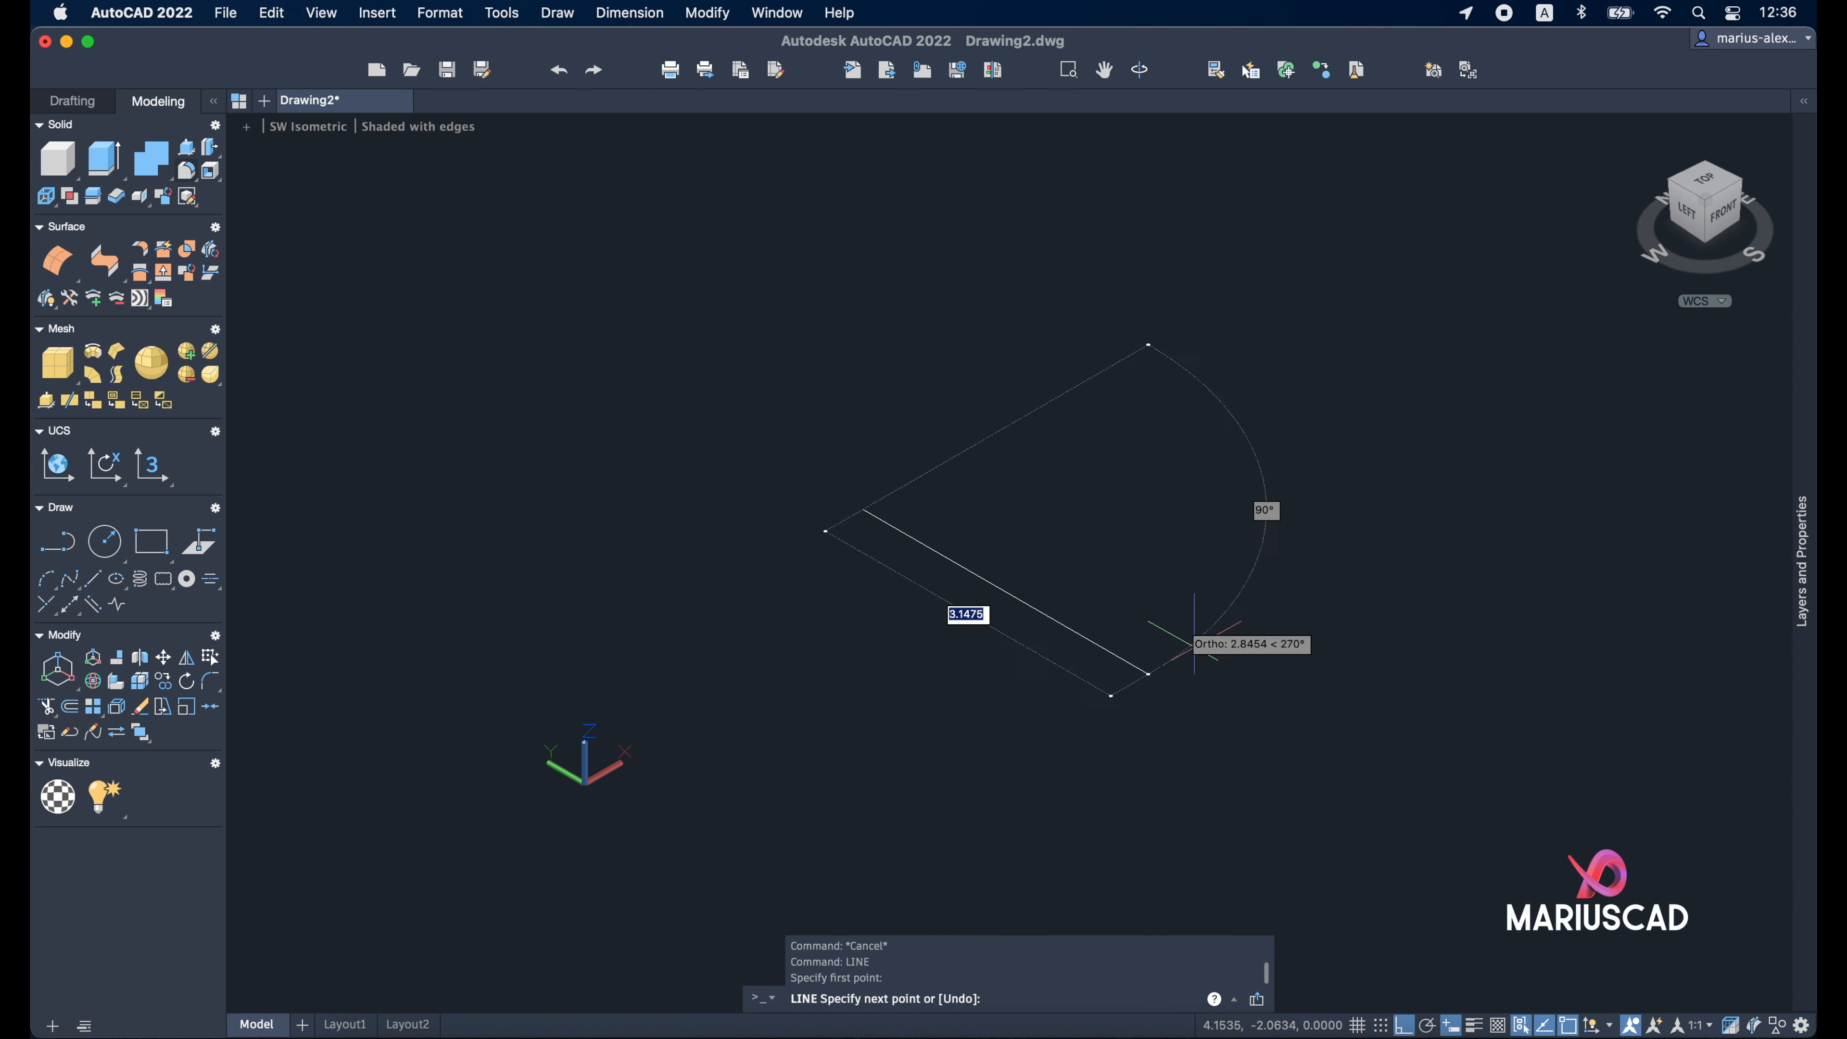
text(10)
key(Return)
scroll(814, 728, down, 5)
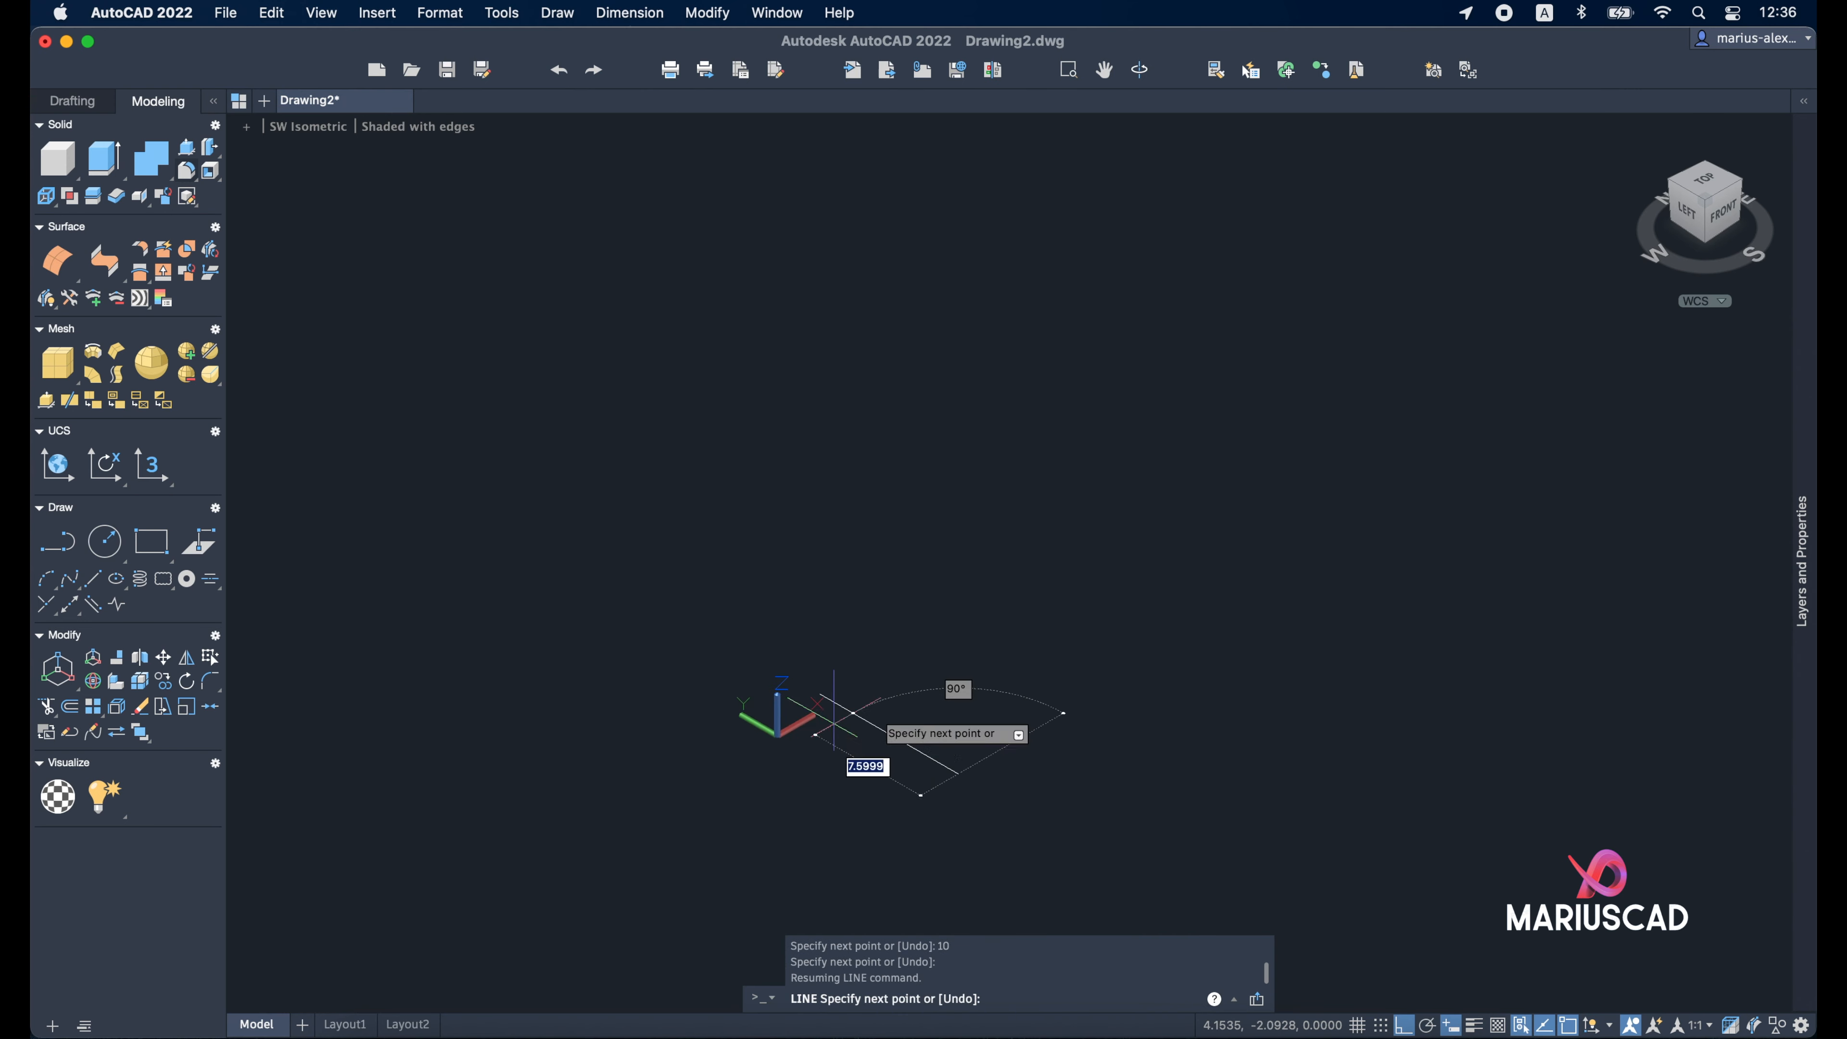
text(10)
key(Return)
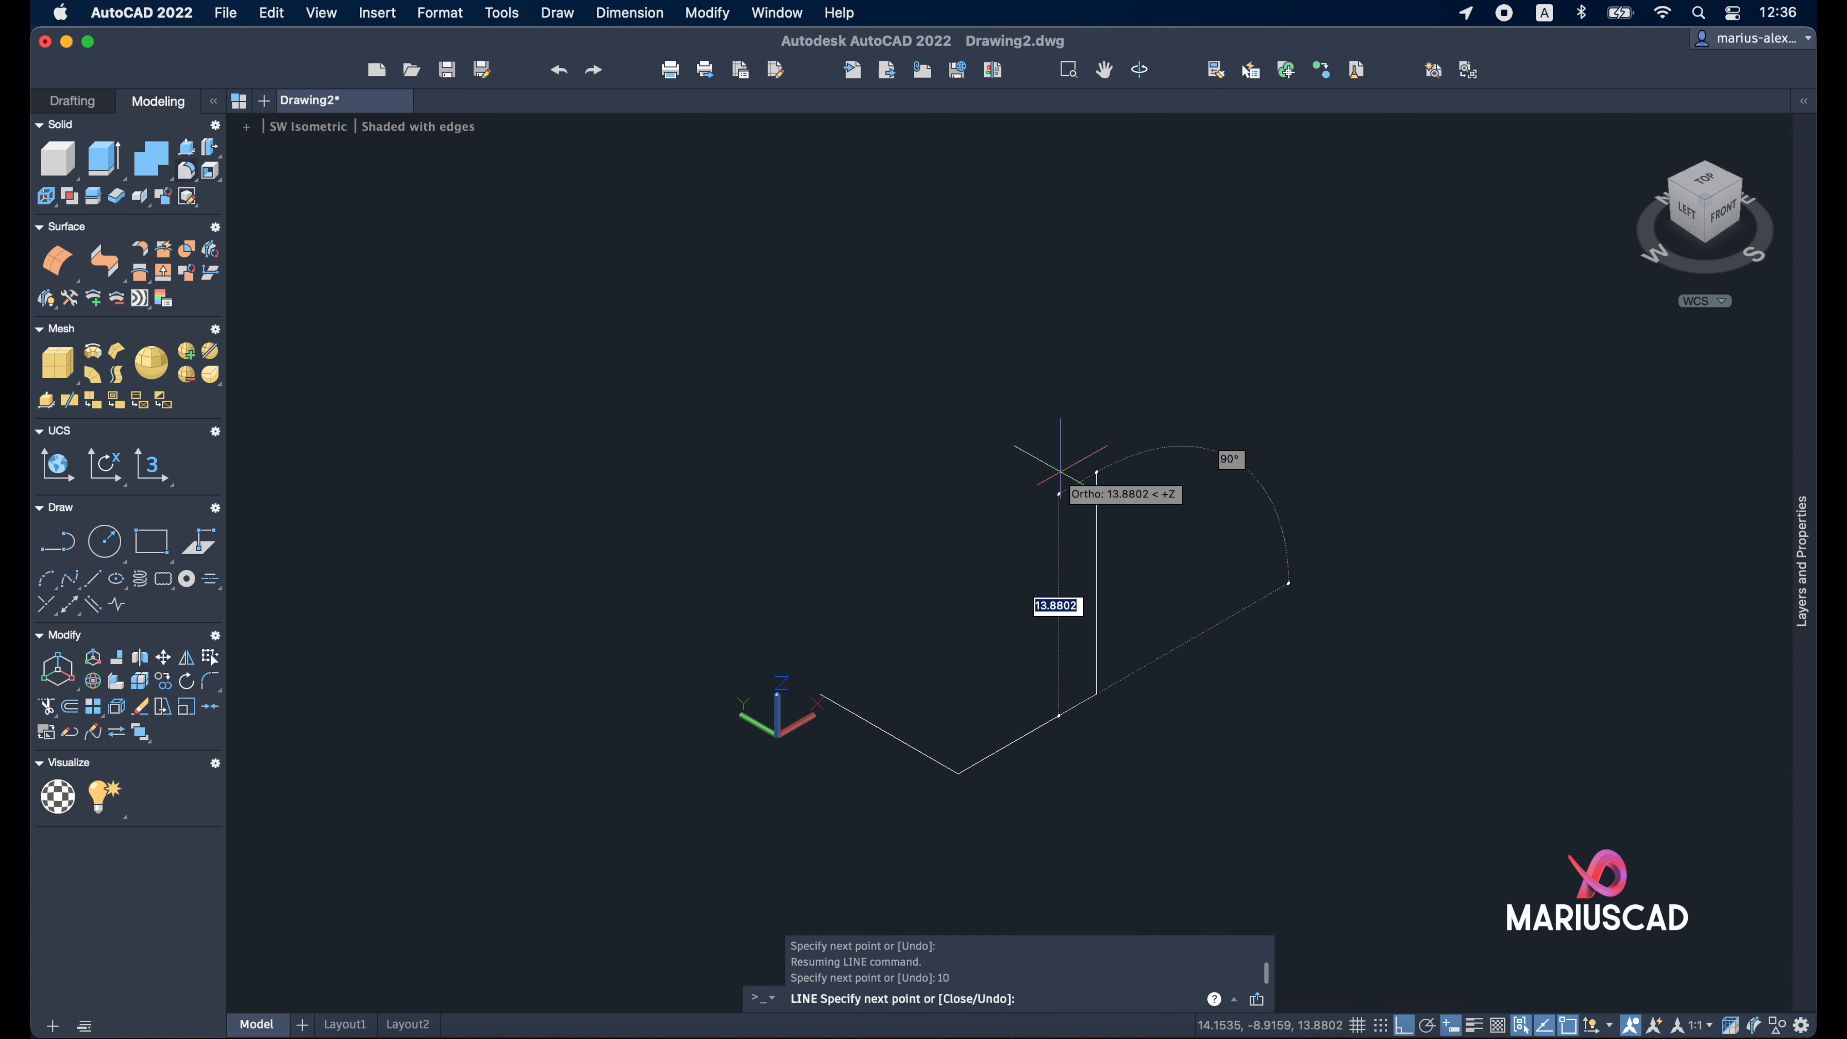
text(10)
key(Return)
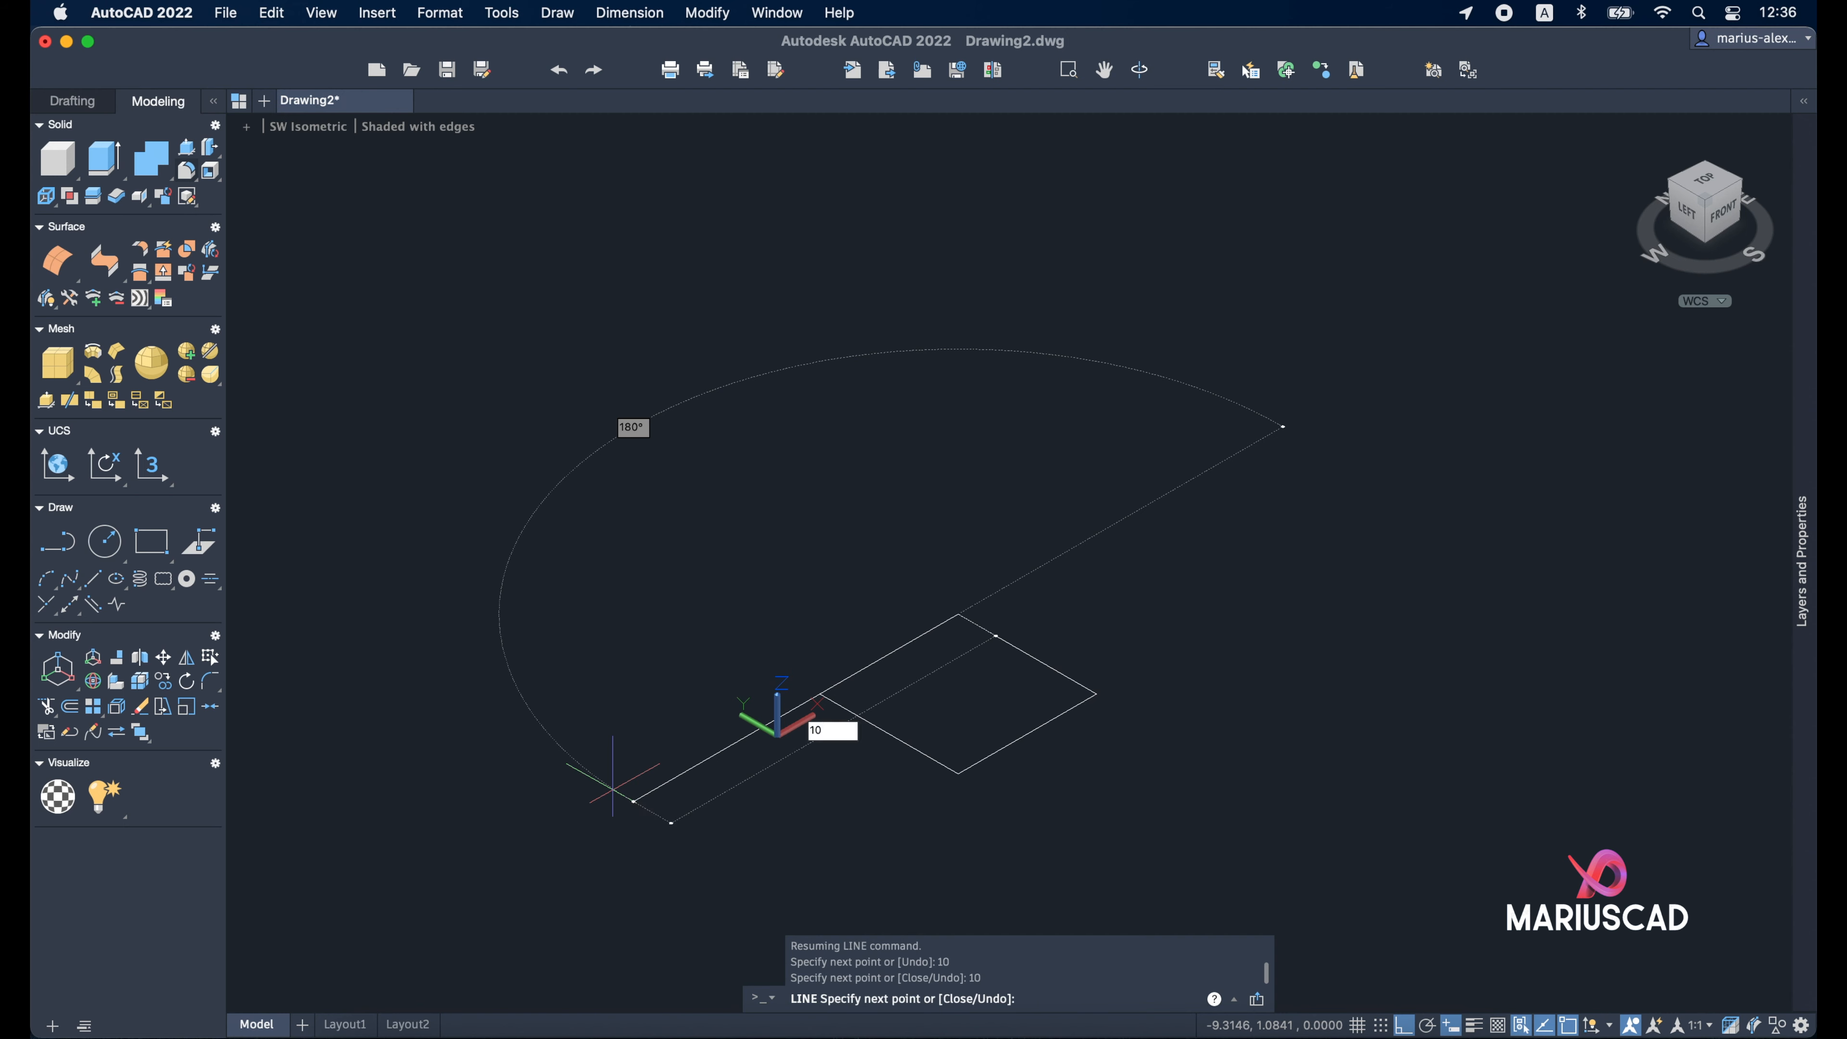
key(Escape)
Draw a 10 by 10 rectangle in the XY plane, apart from the square made of lines
text(rec)
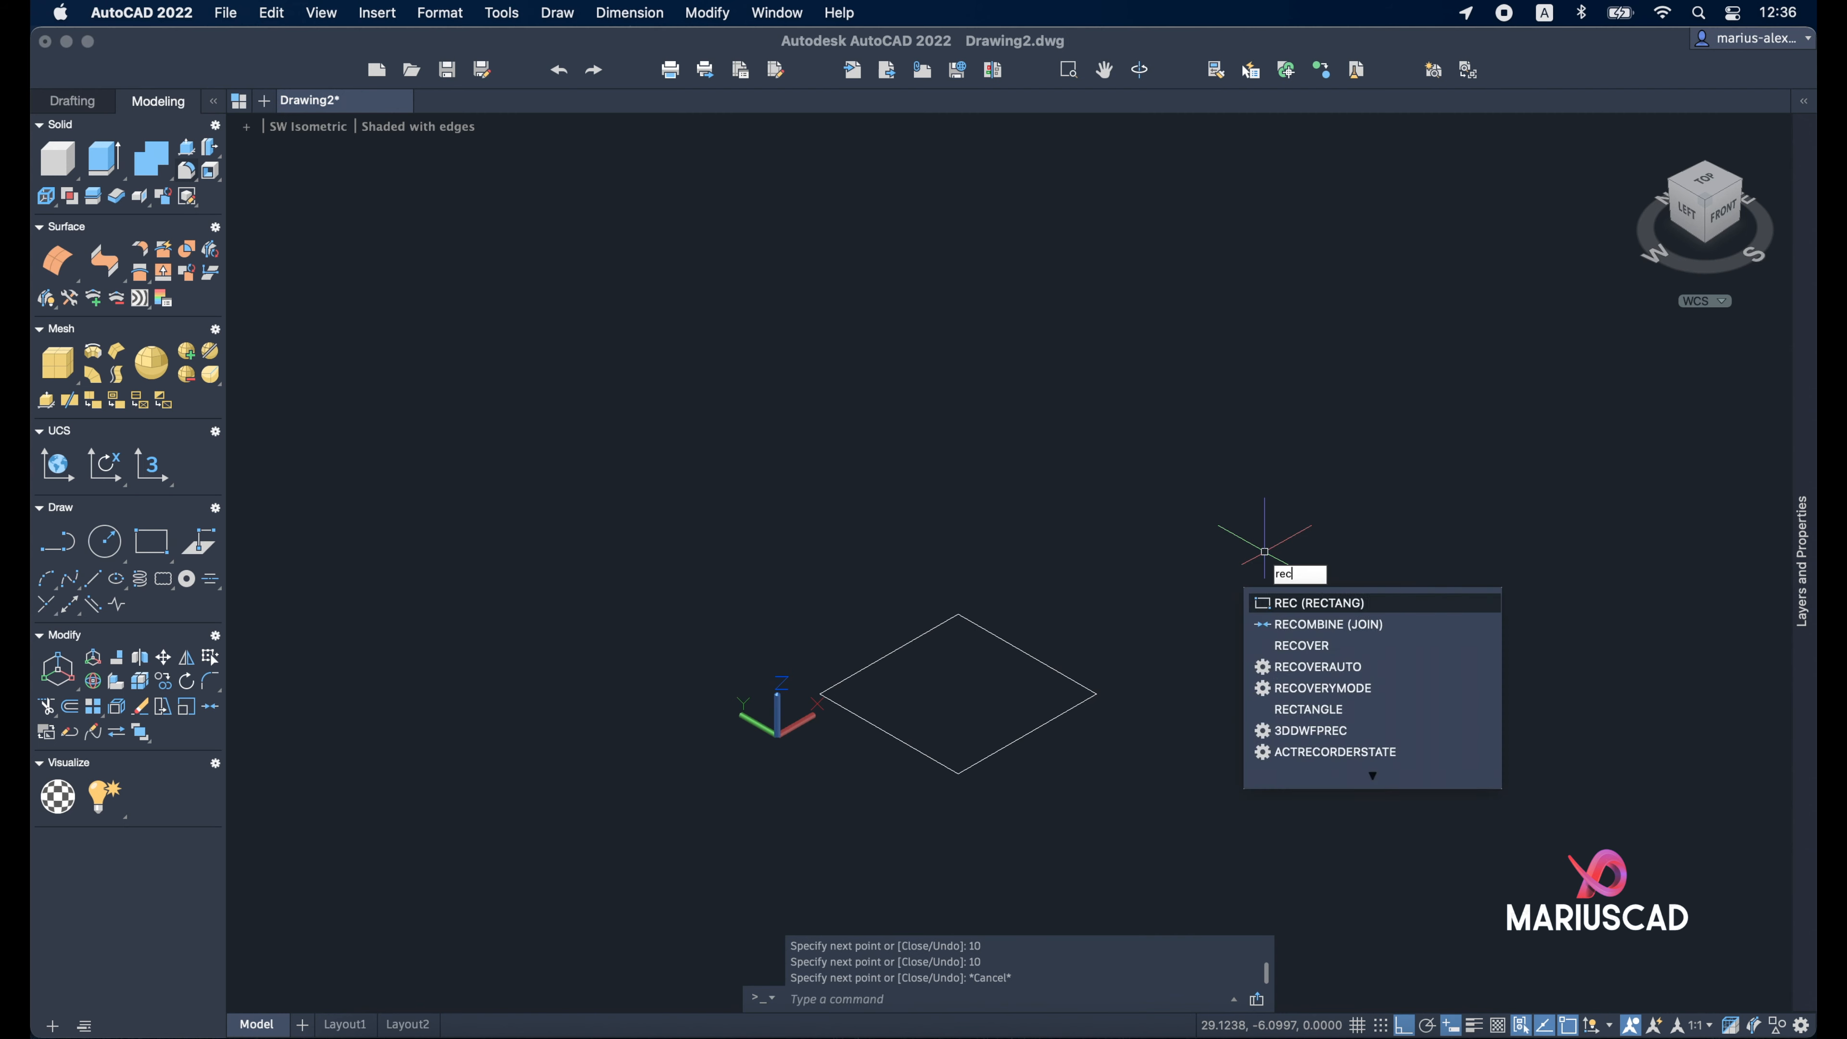
key(Return)
click(1126, 480)
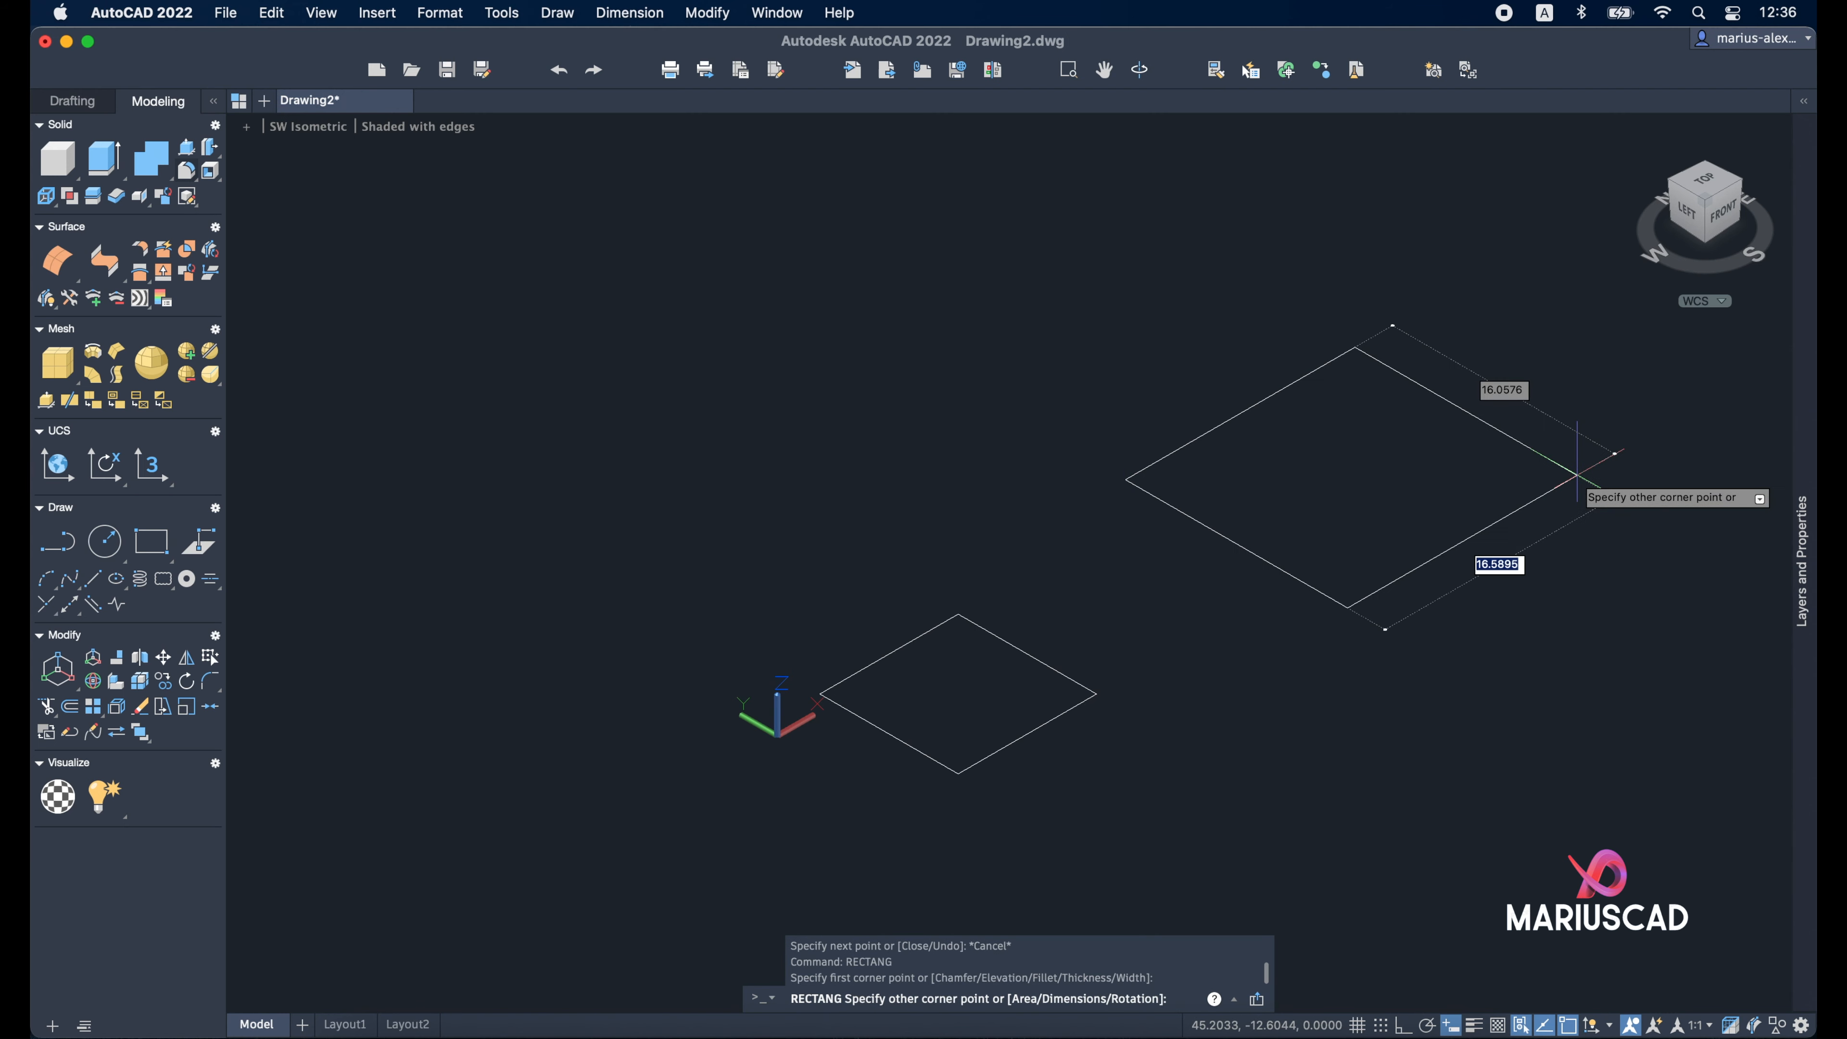
text(10)
key(Tab)
key(Return)
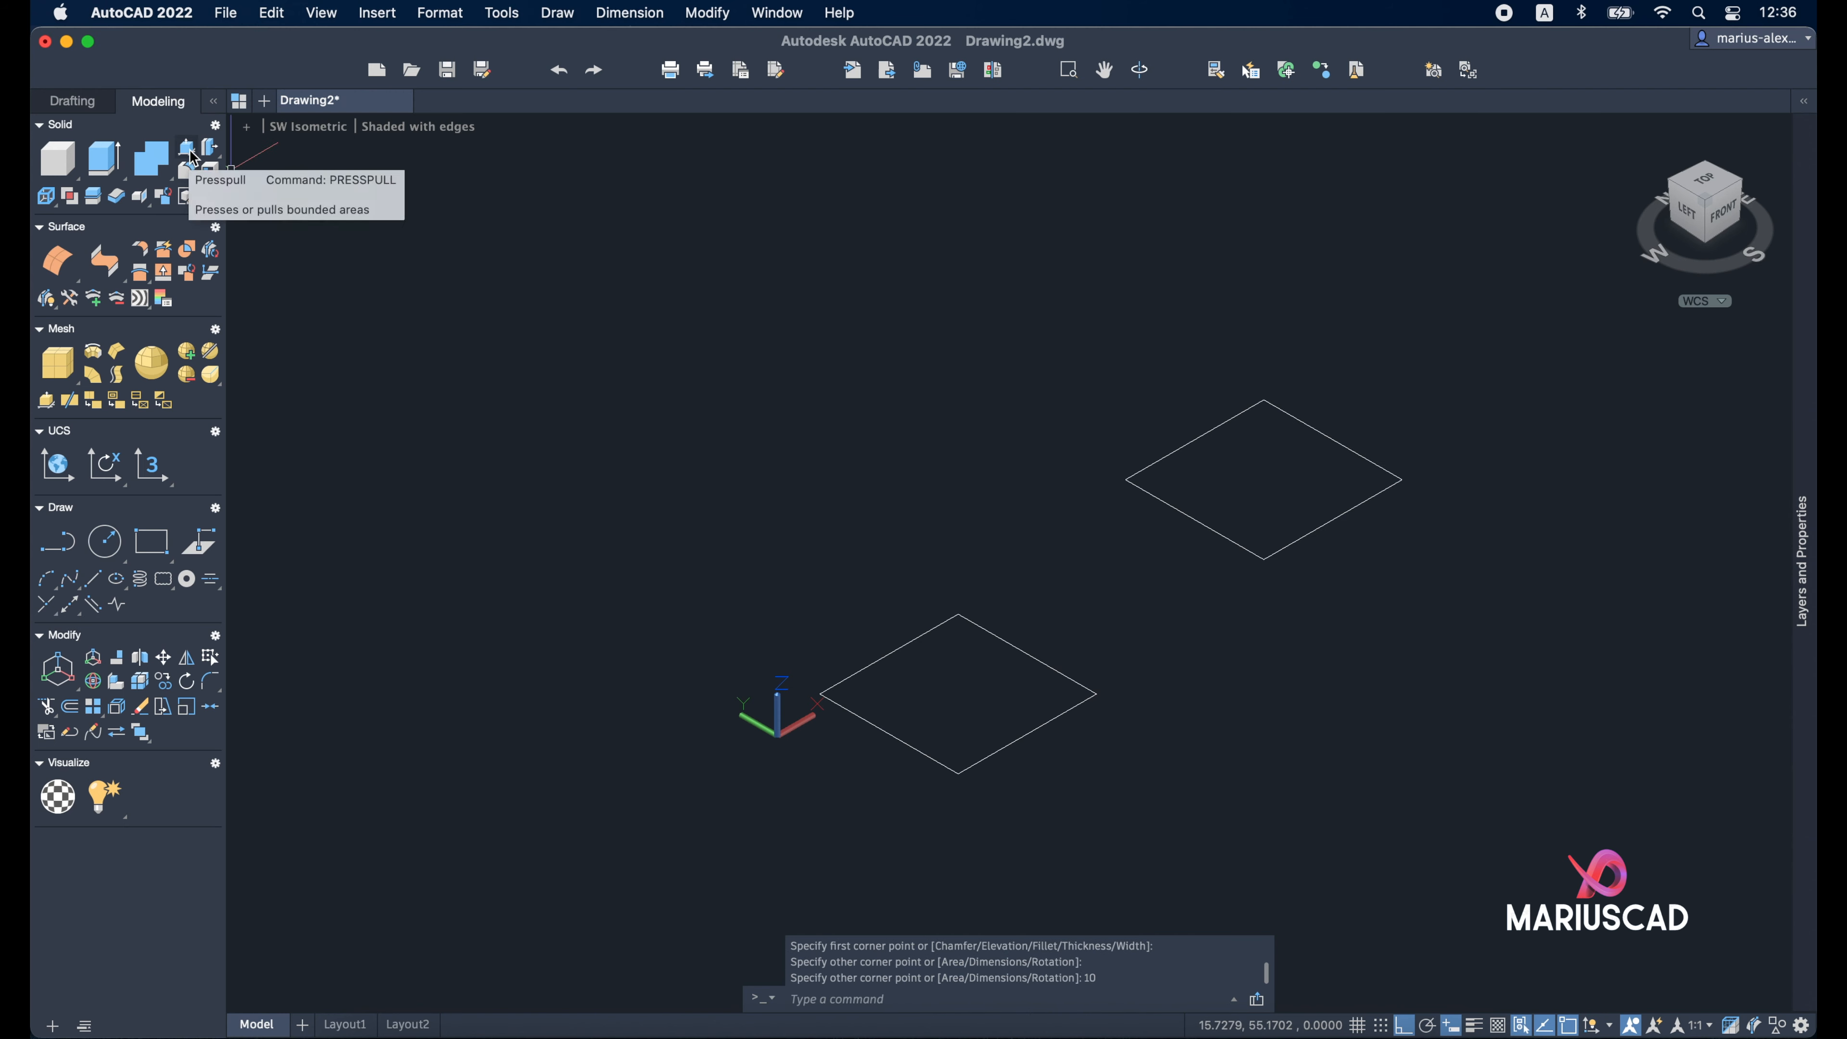
Presspull the square made of lines into a box about 21 units high and the rectangle into a second, shorter box
text(press)
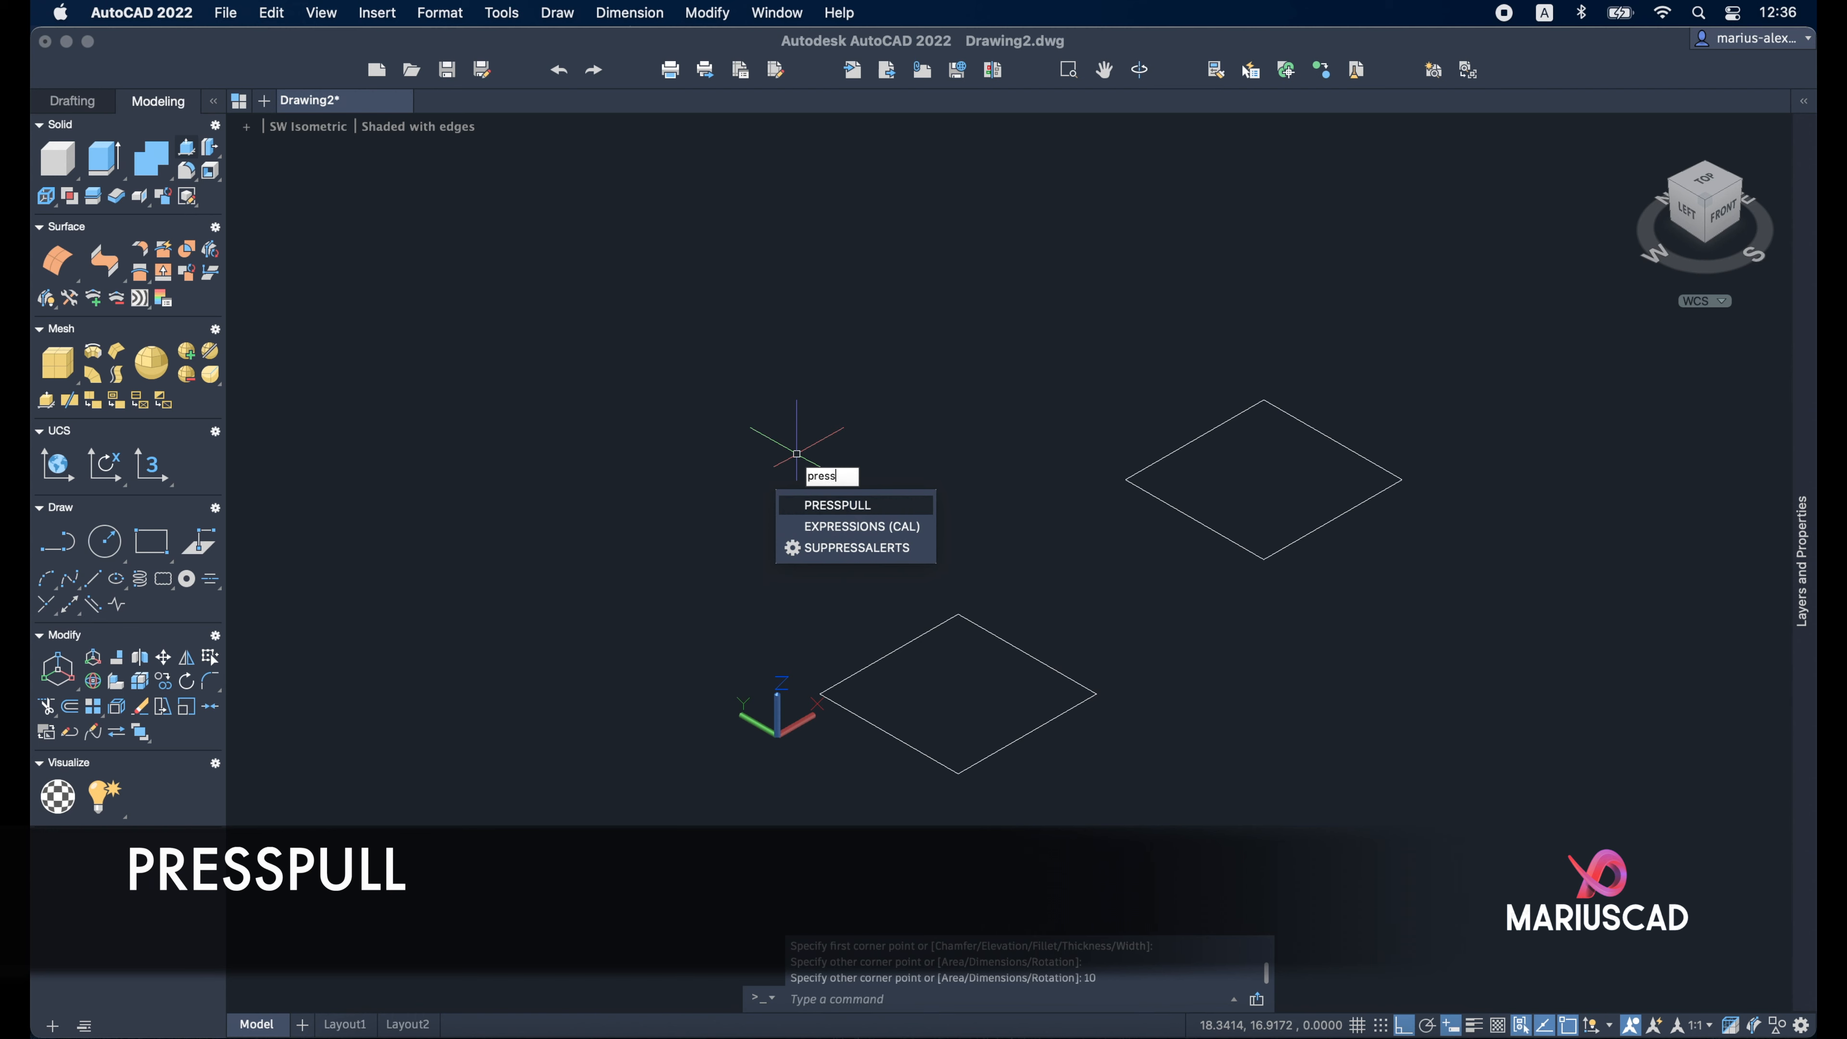
key(Return)
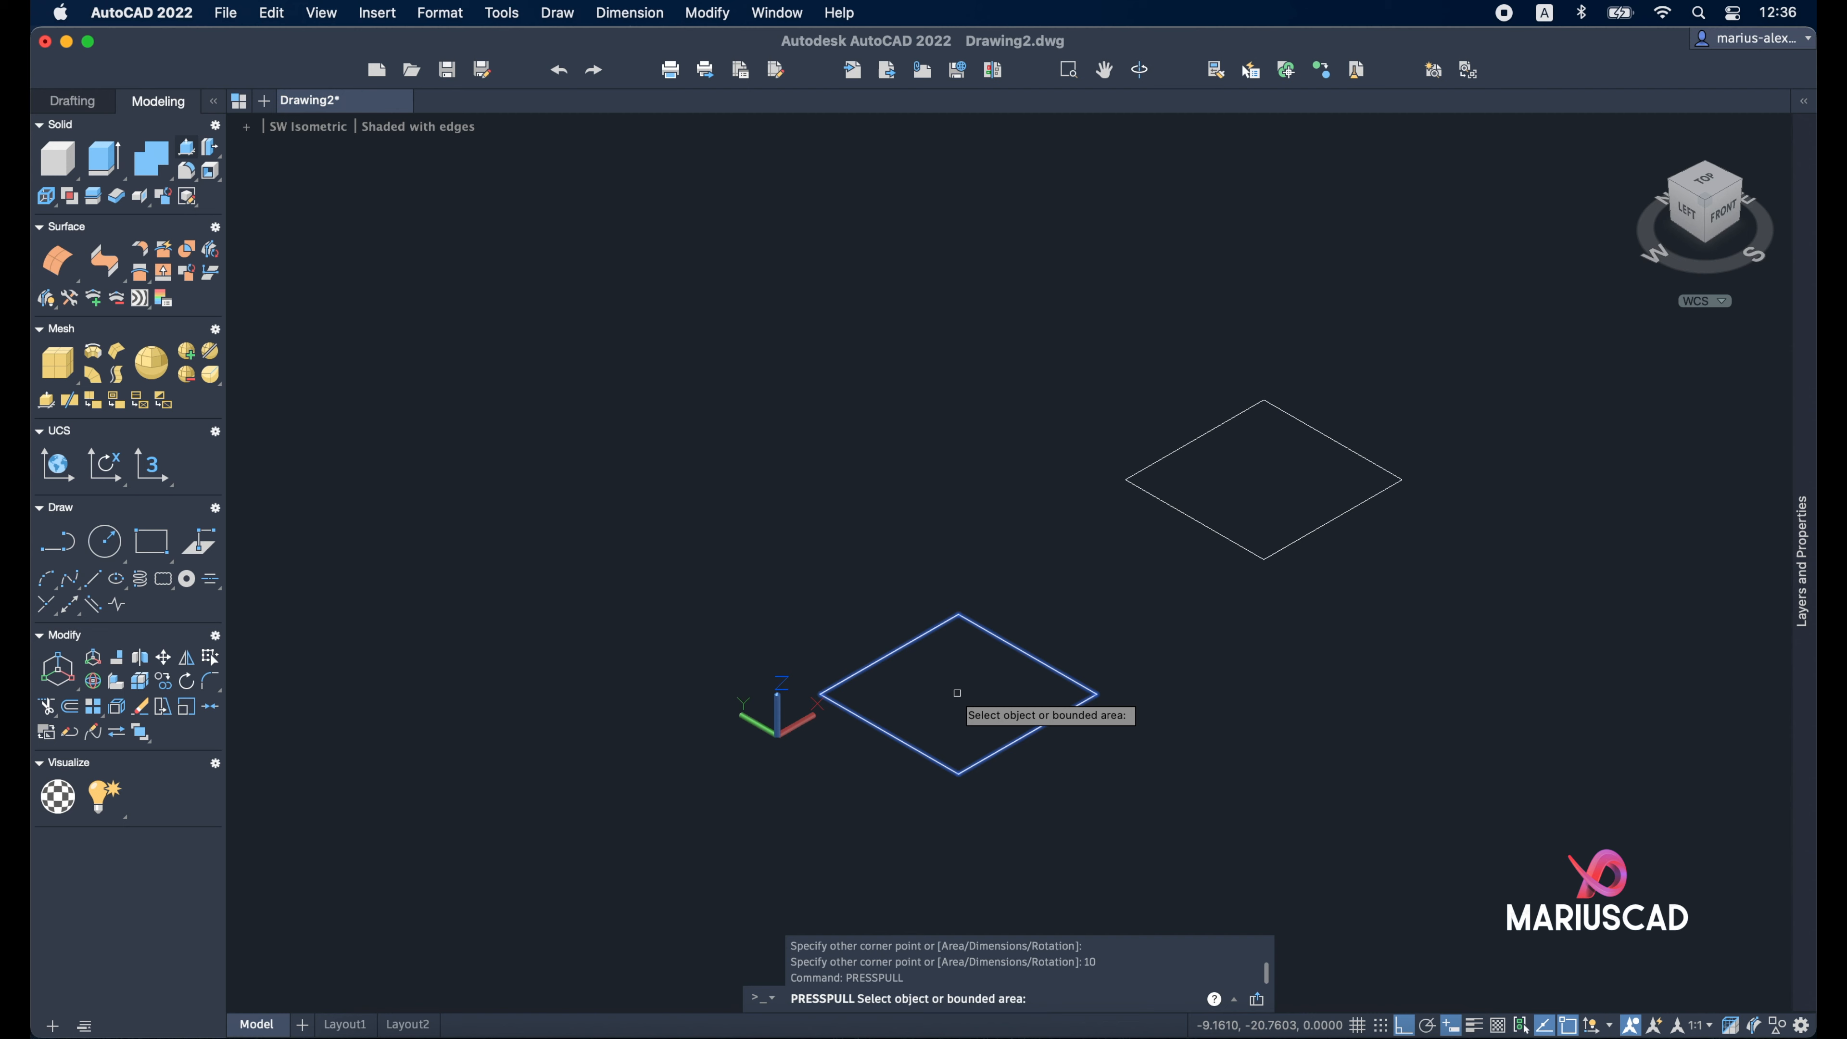
click(957, 693)
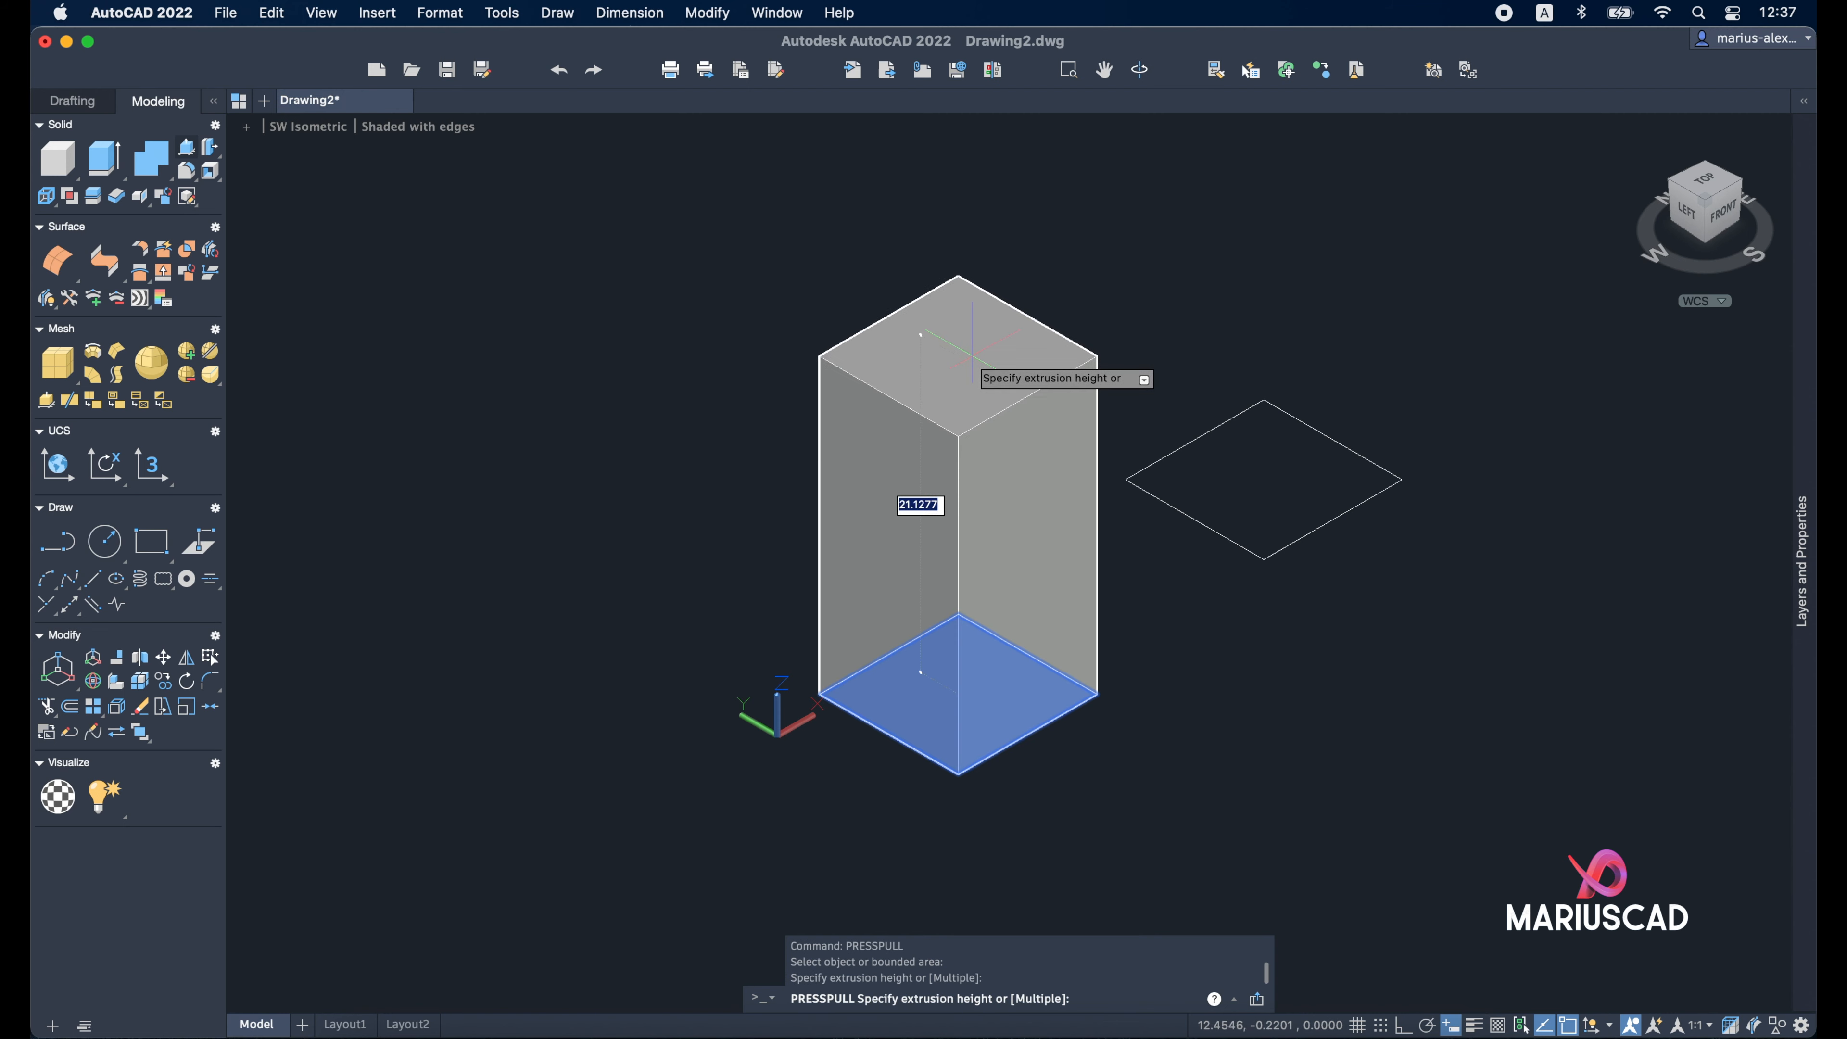
click(966, 361)
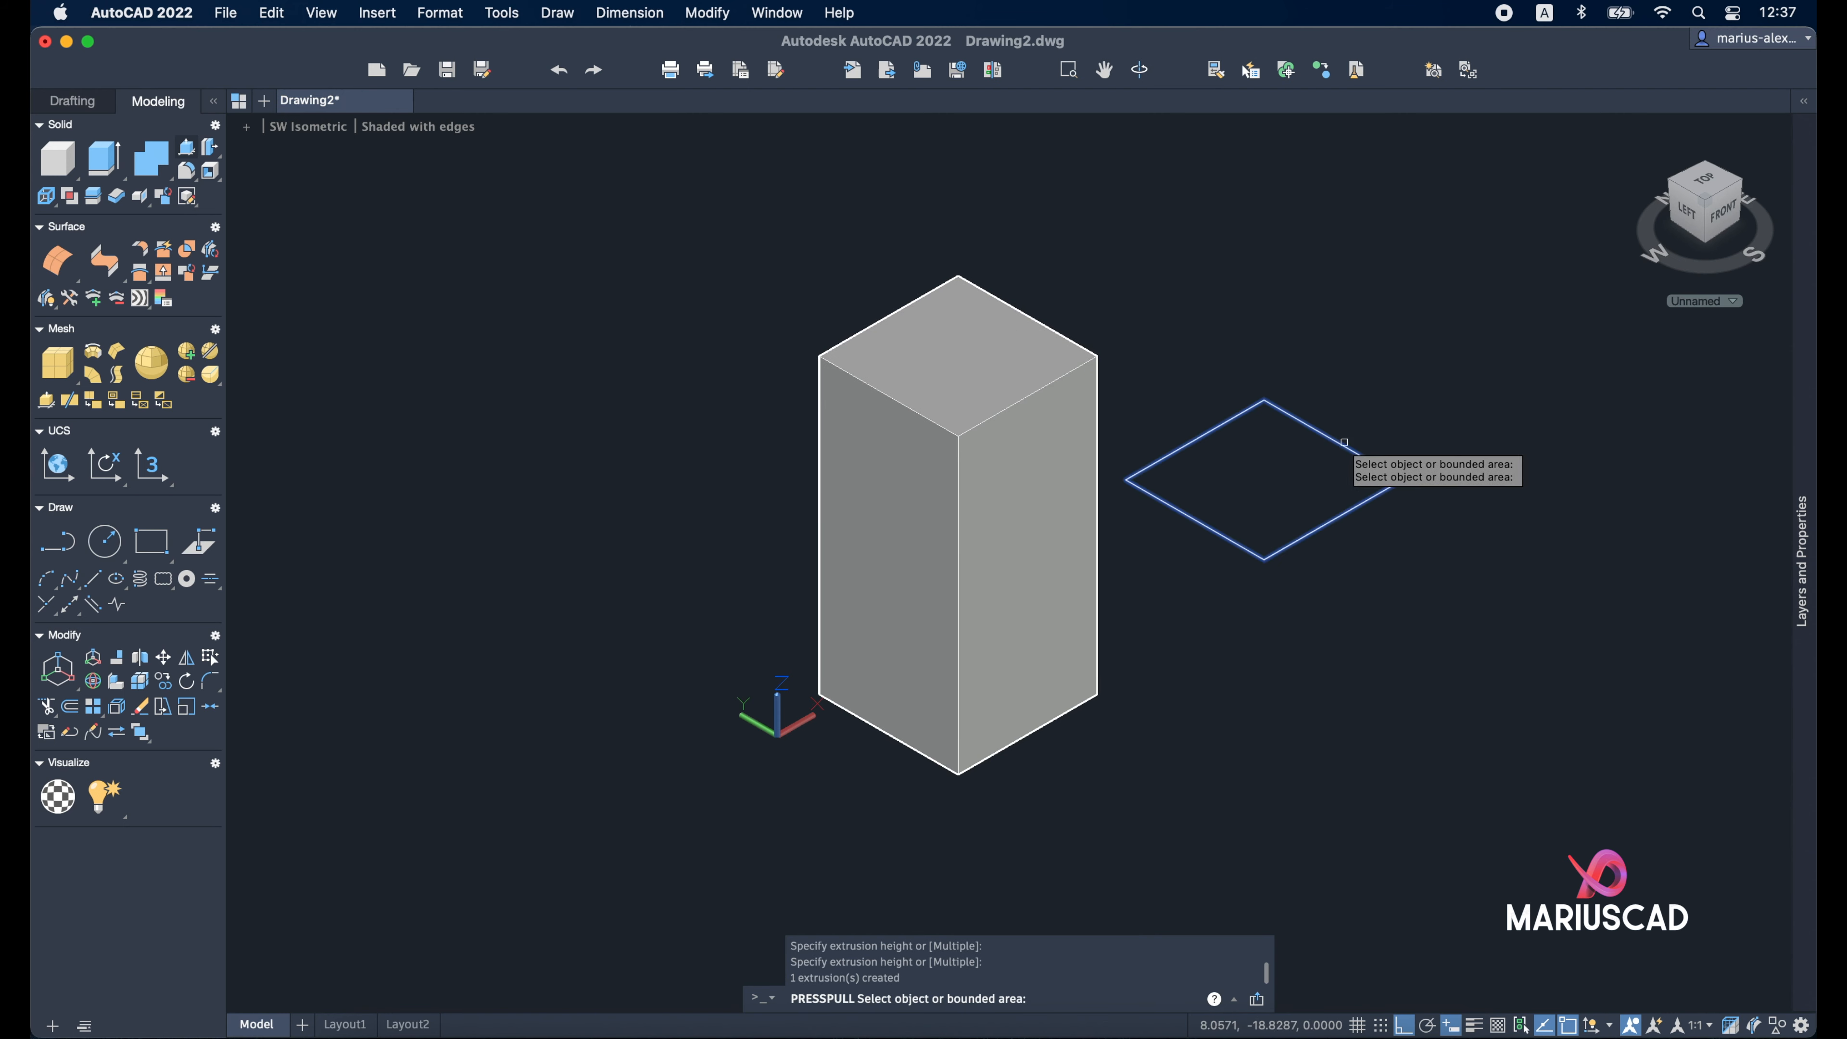
click(1308, 450)
click(1322, 218)
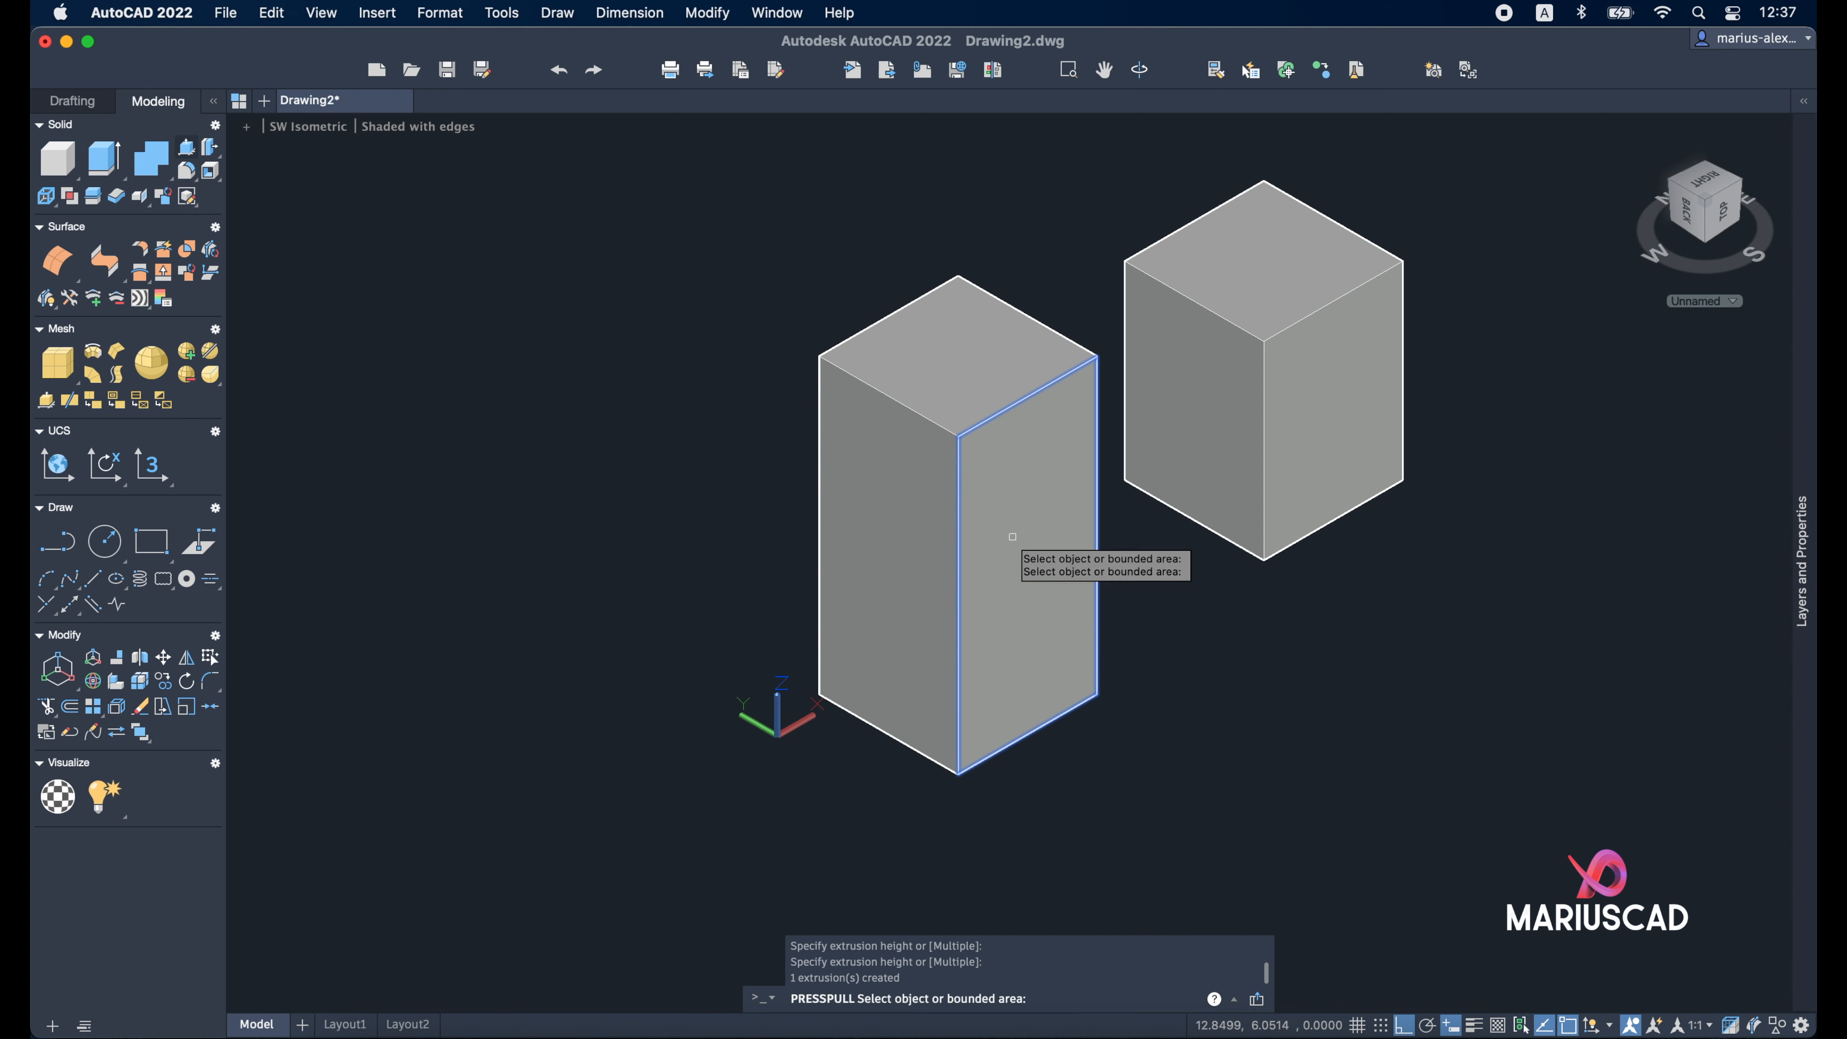
Presspull the taller box's front face outward by 10 units and its top face upward by 2 units
click(998, 542)
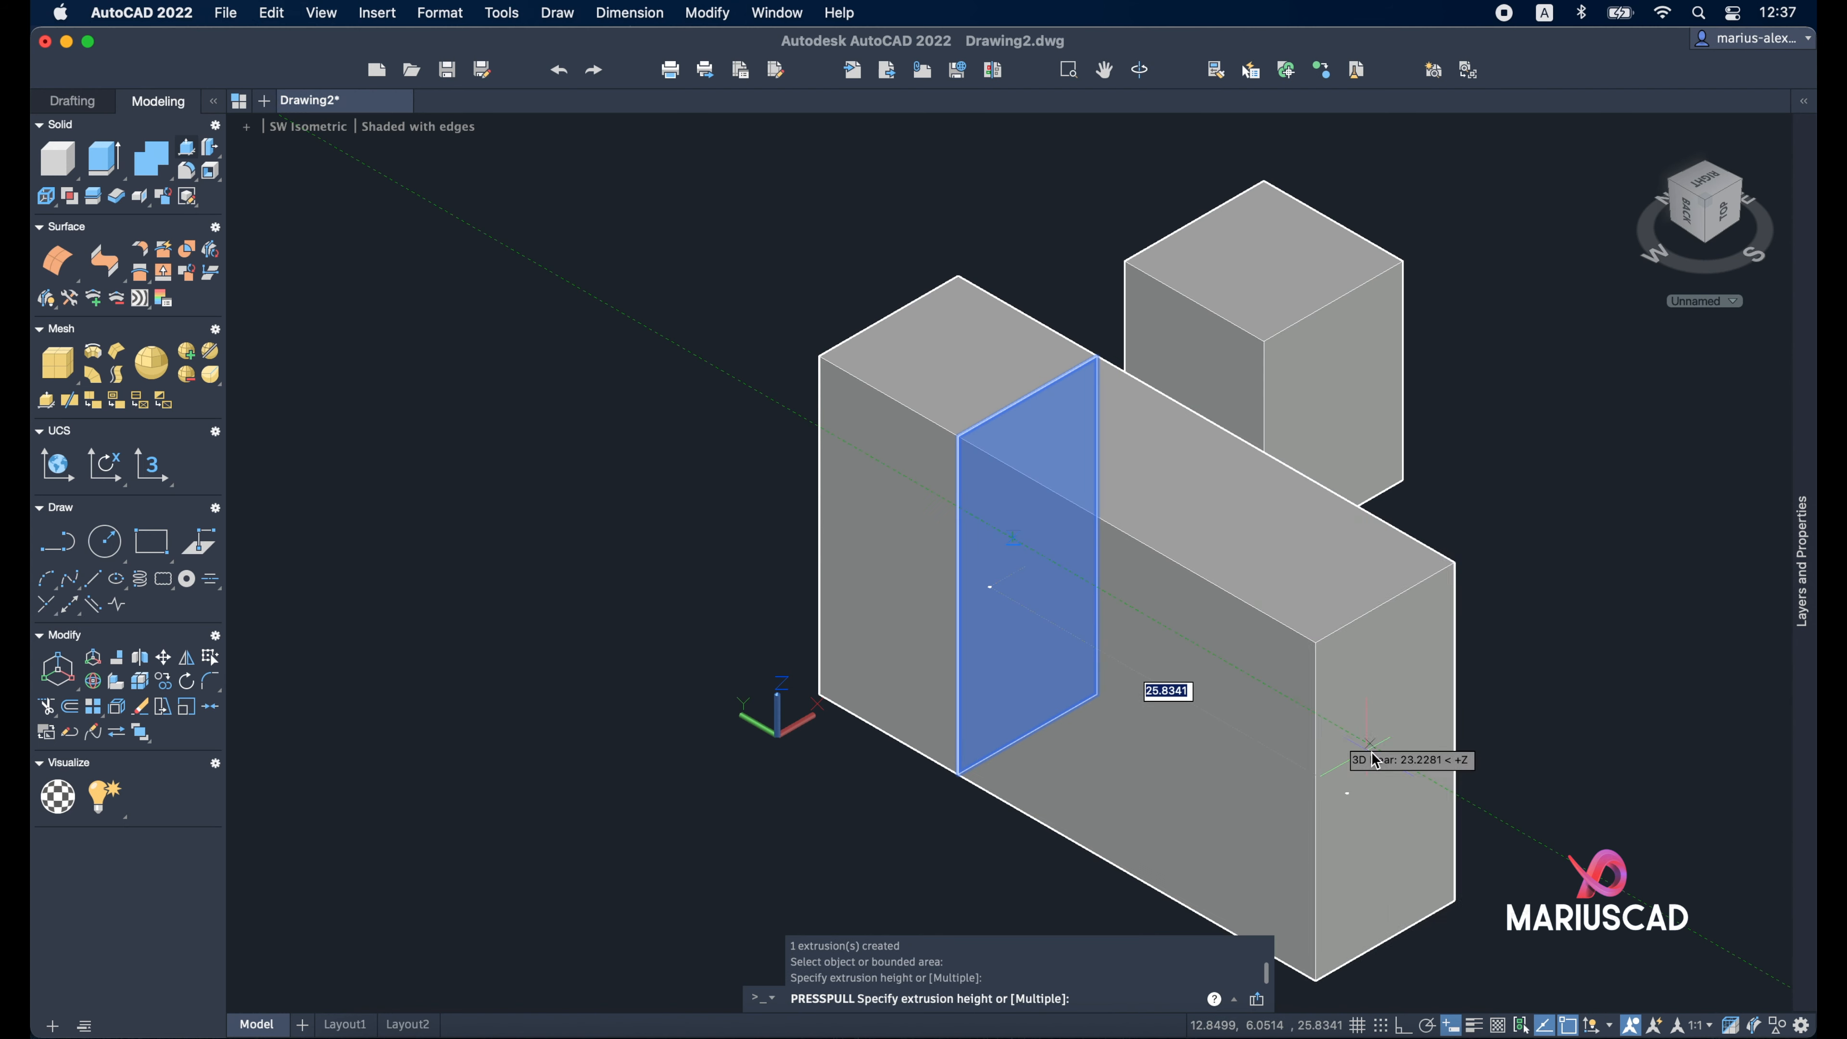
click(1359, 746)
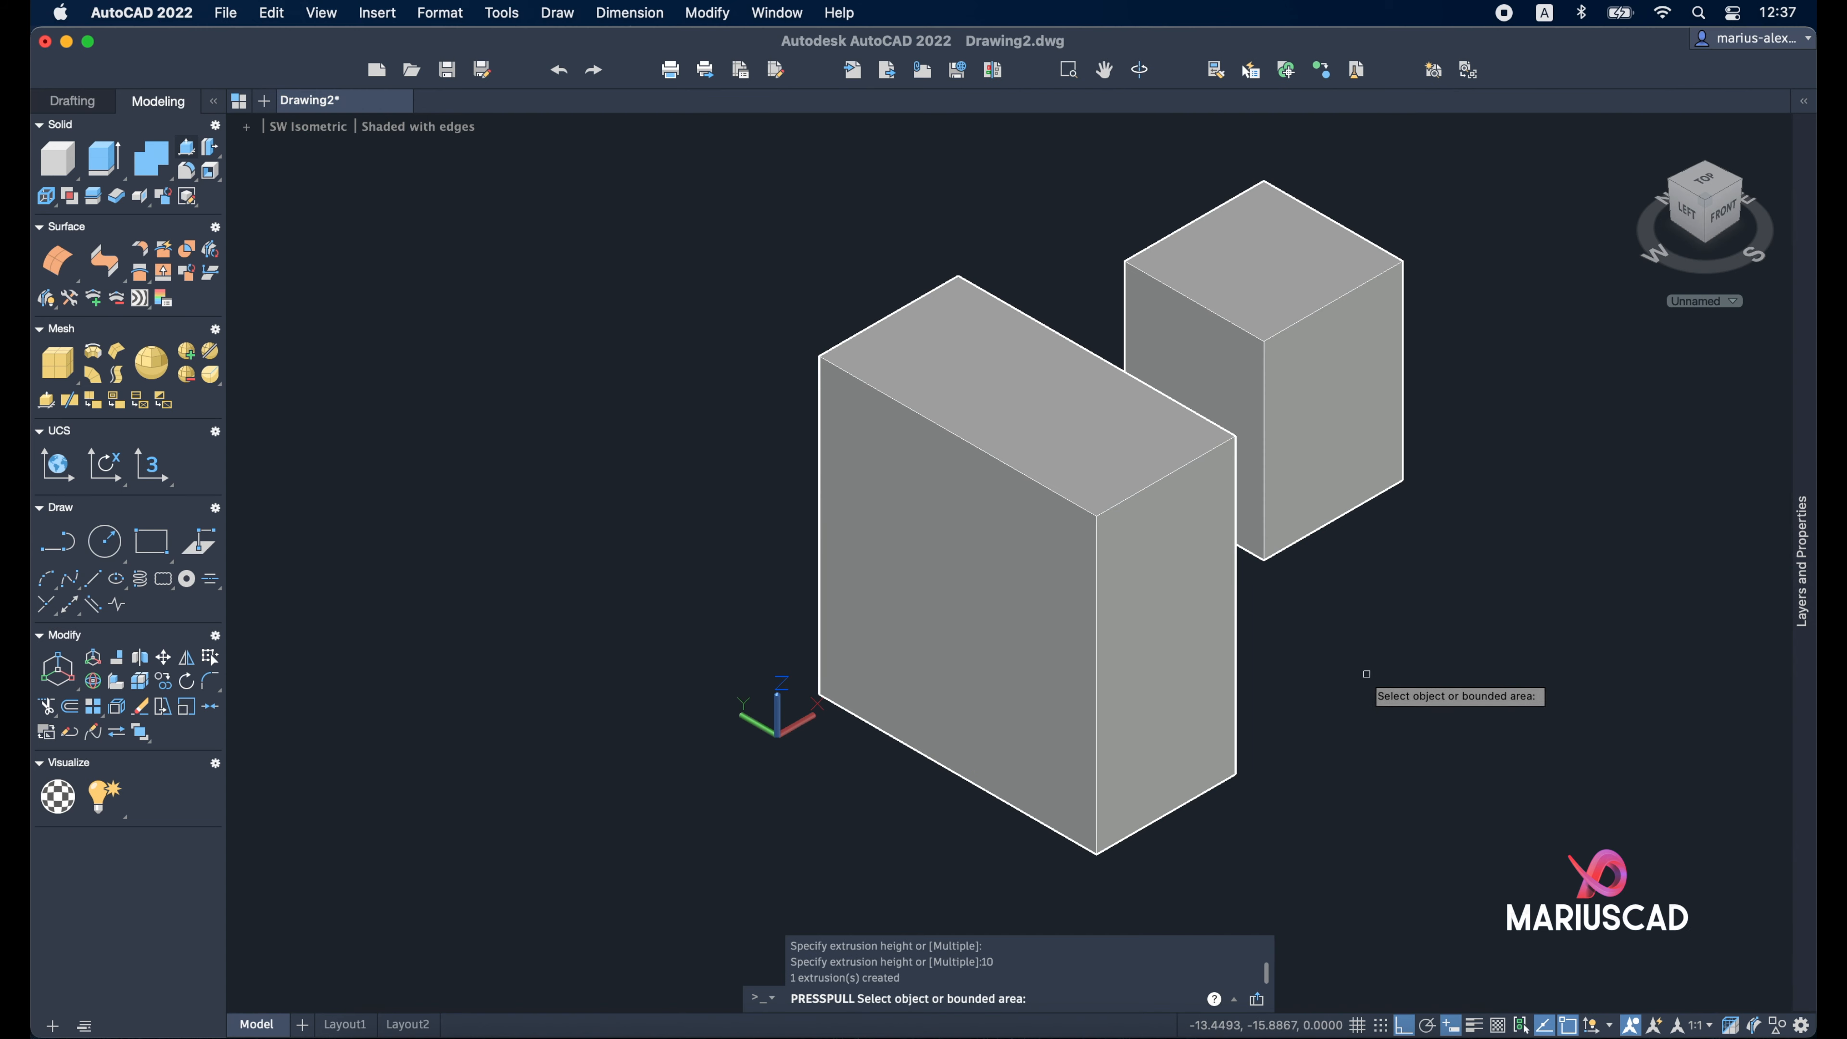
click(1015, 389)
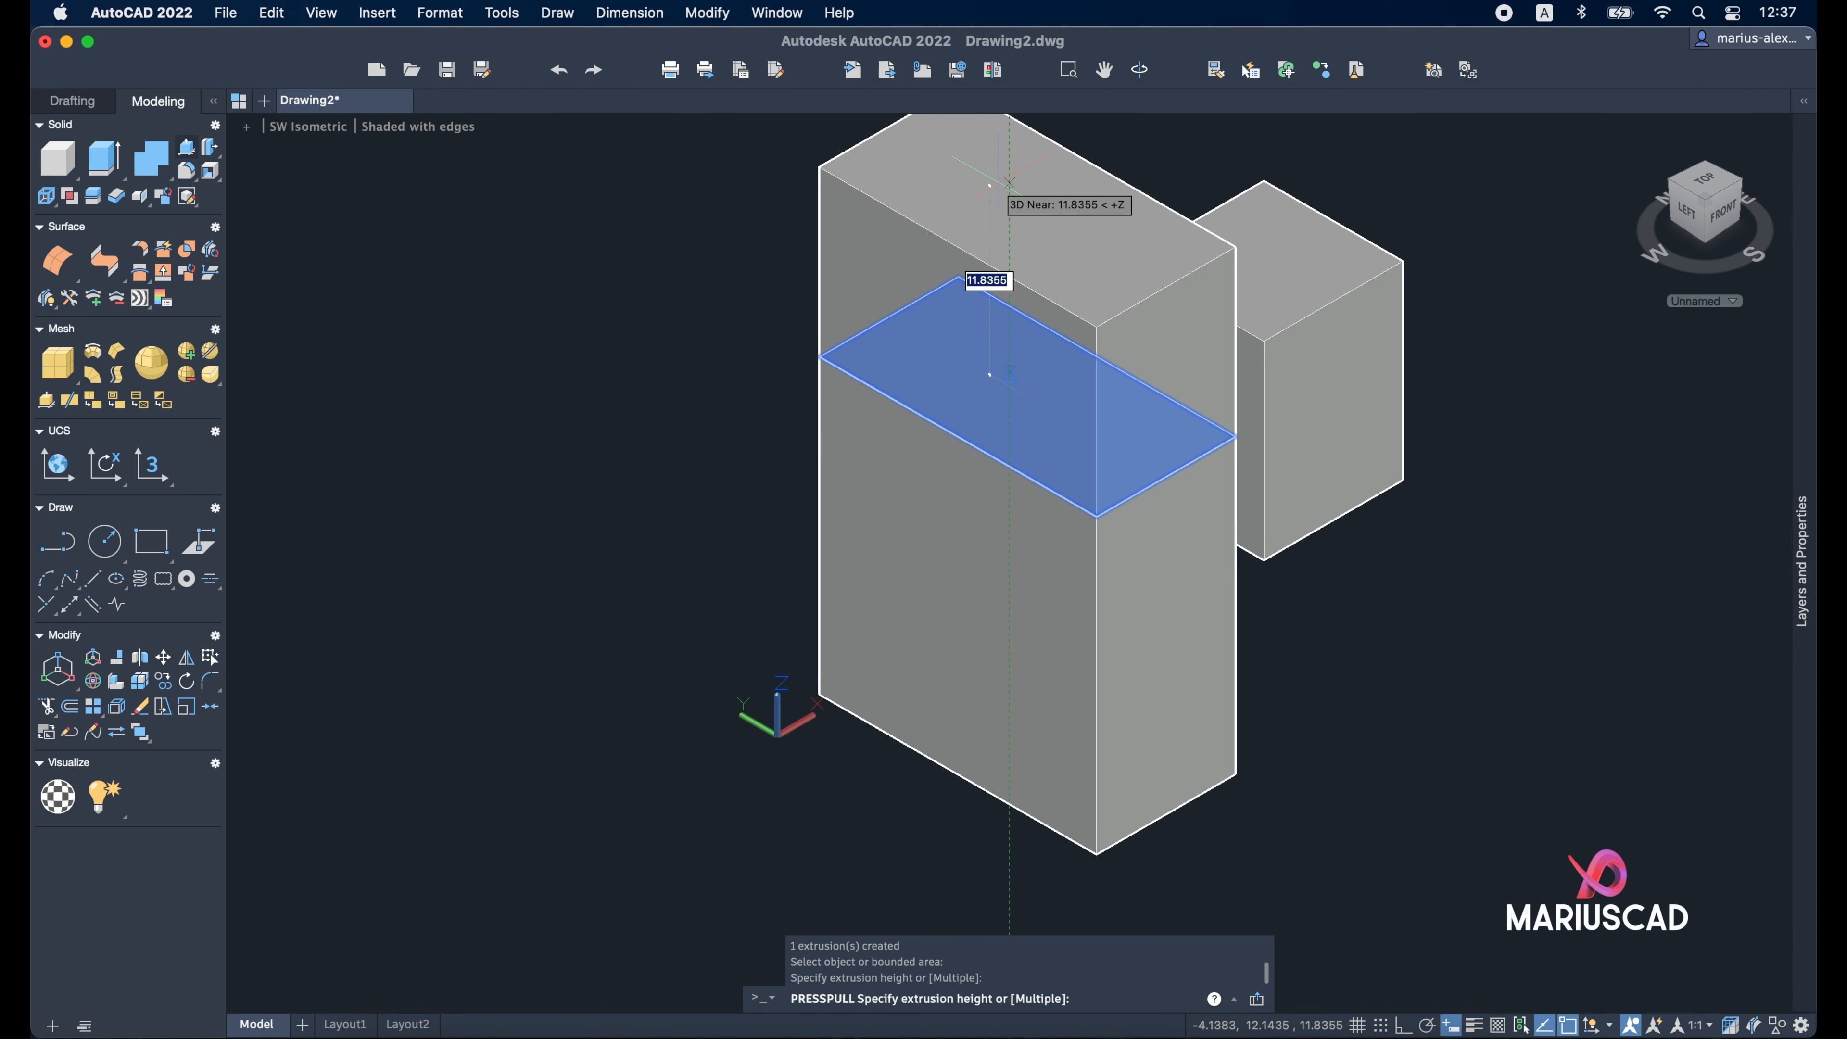
text(2)
key(Return)
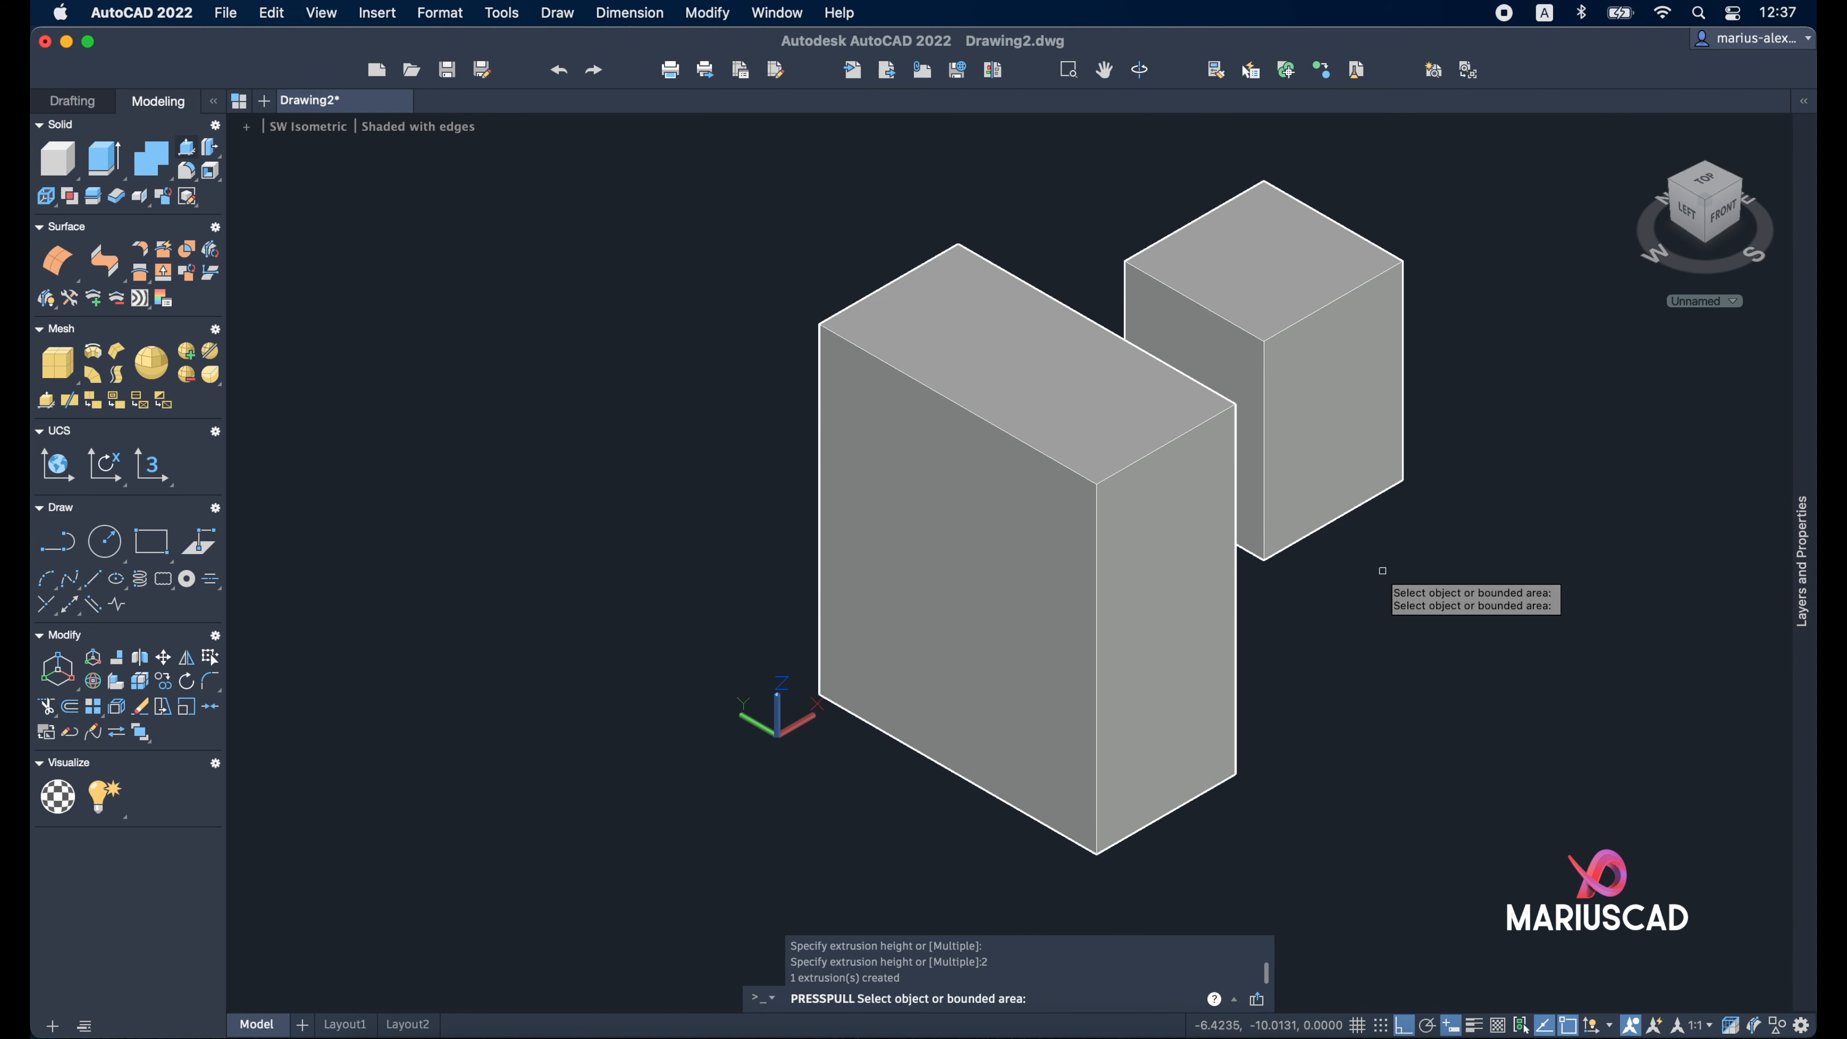
key(Escape)
Inspect the object properties of the enlarged box
click(1118, 535)
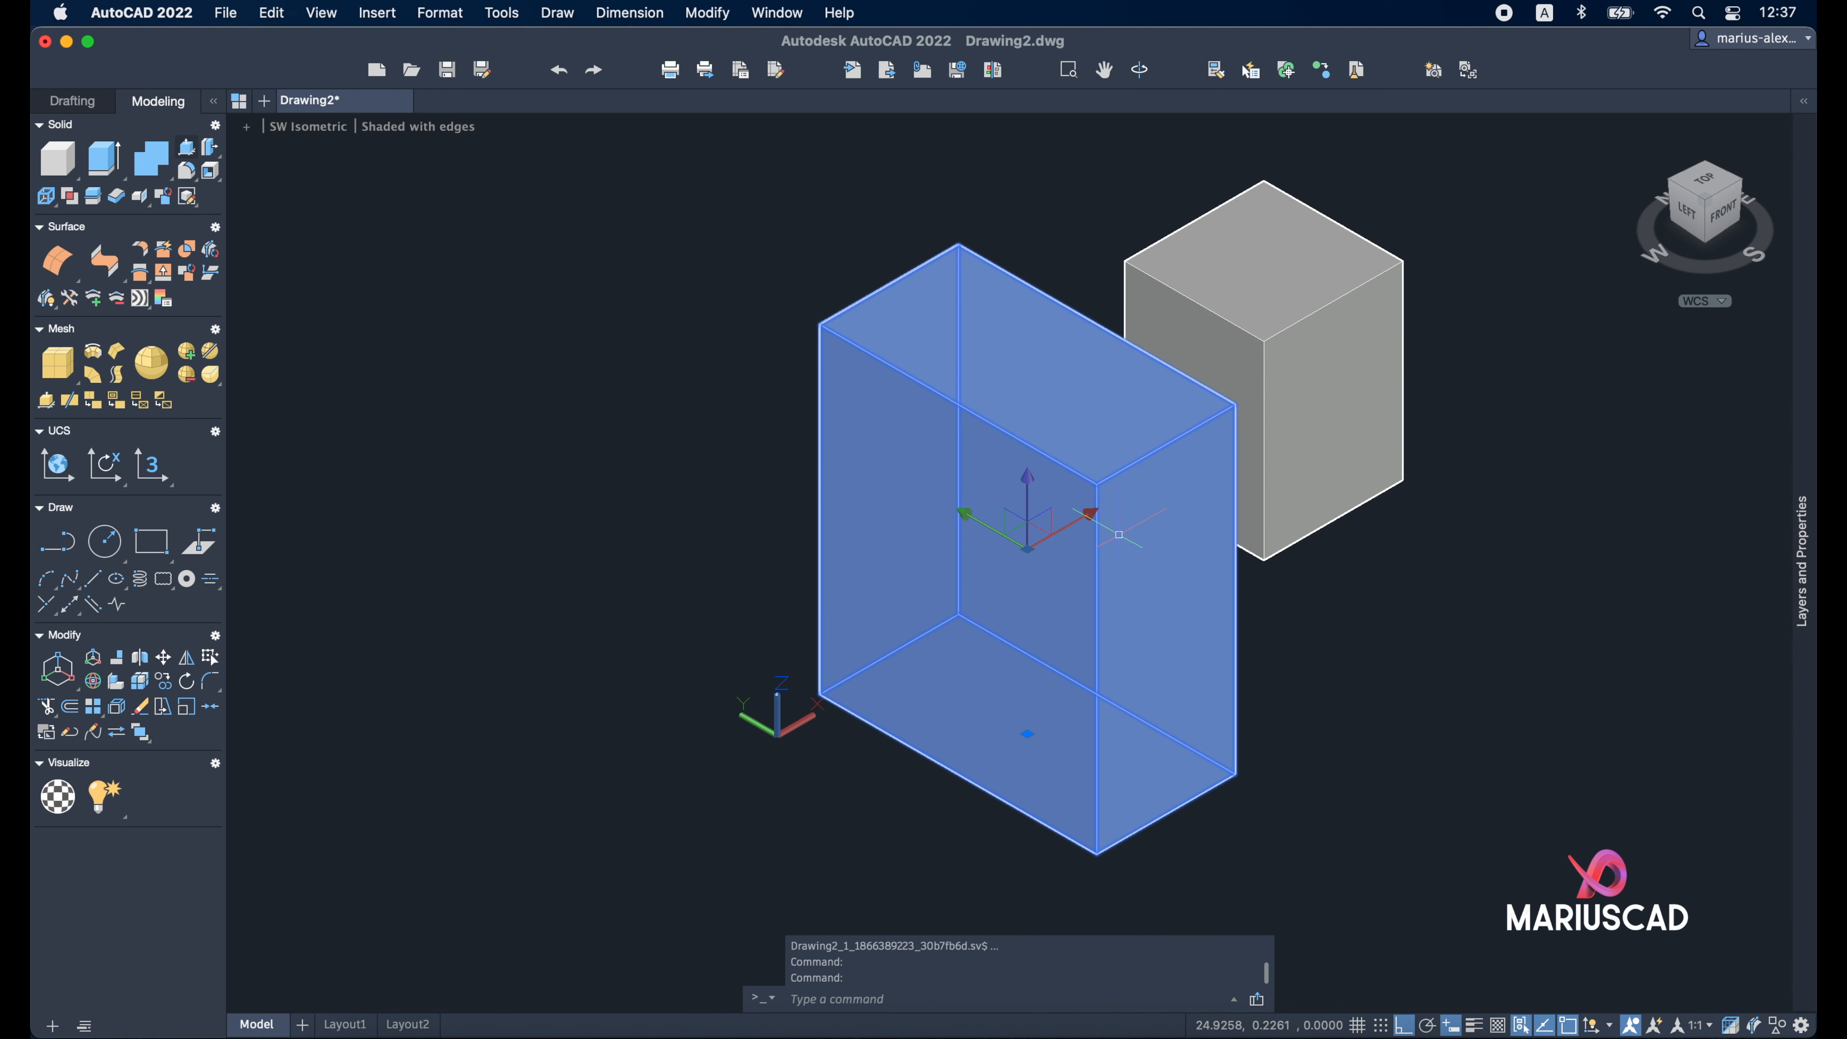
double_click(1141, 571)
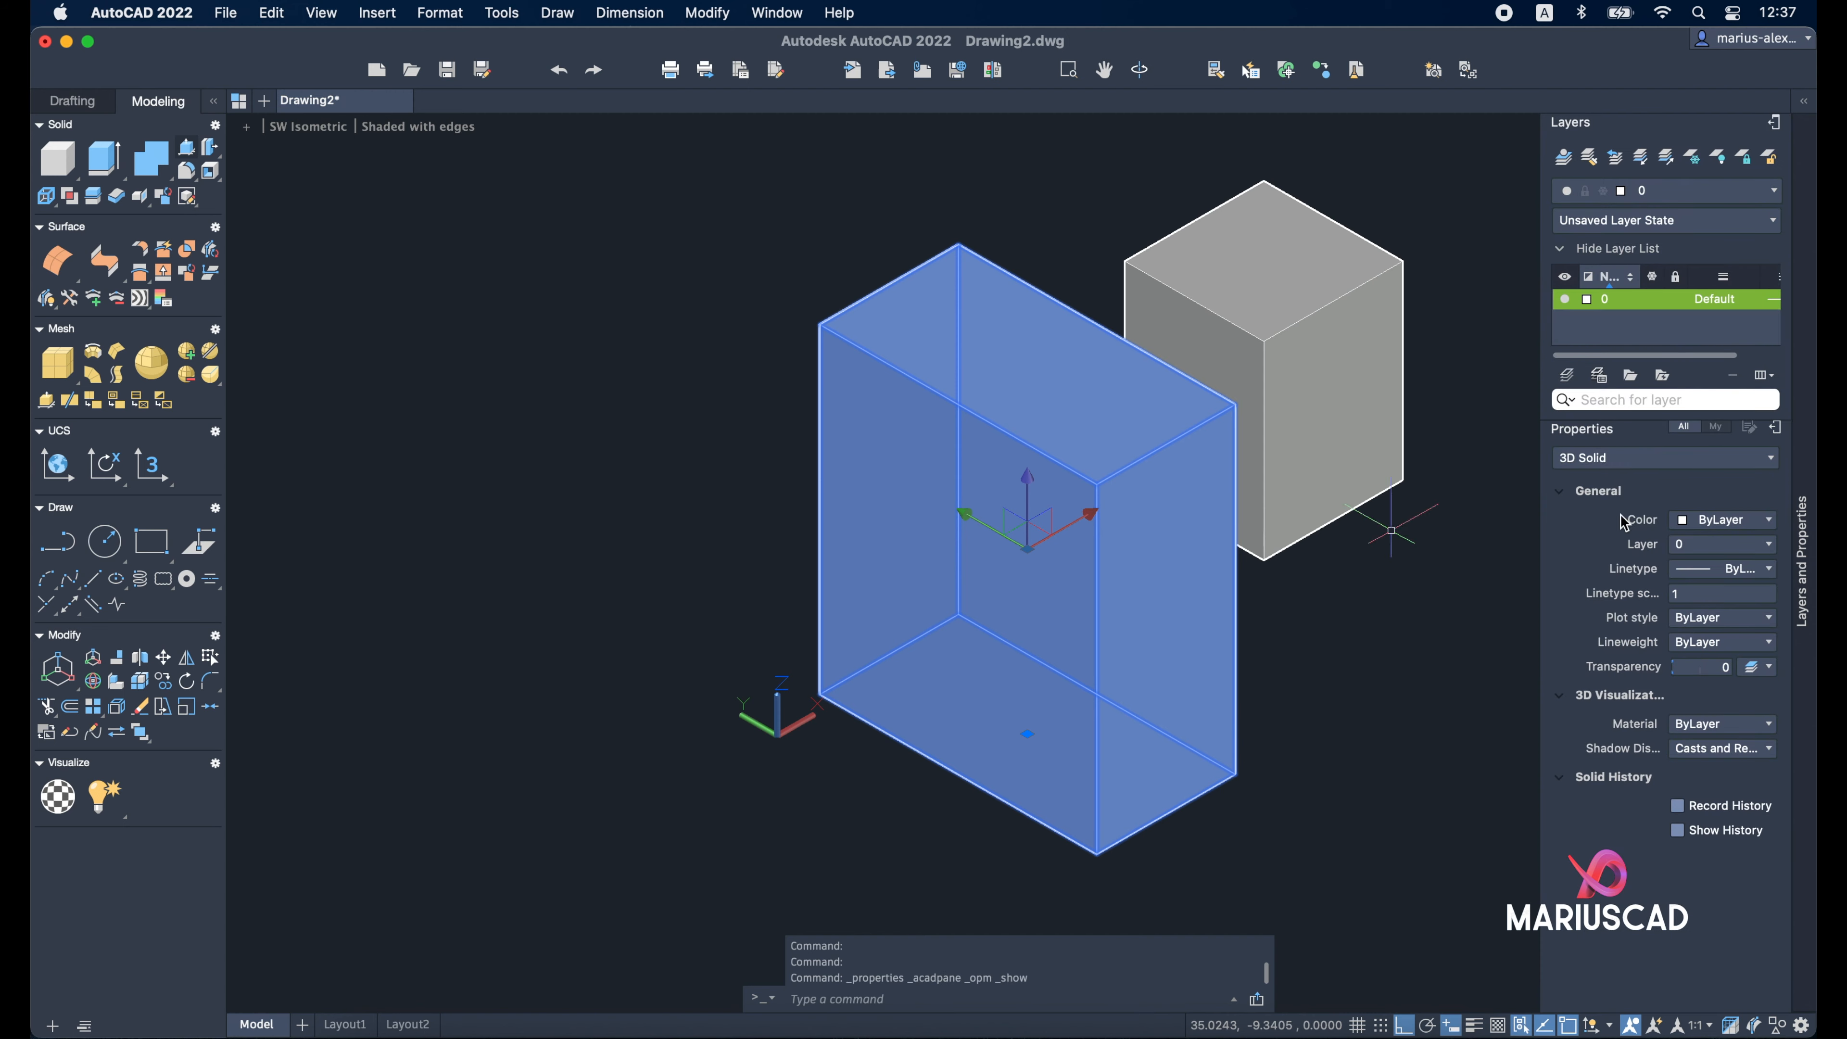
key(Escape)
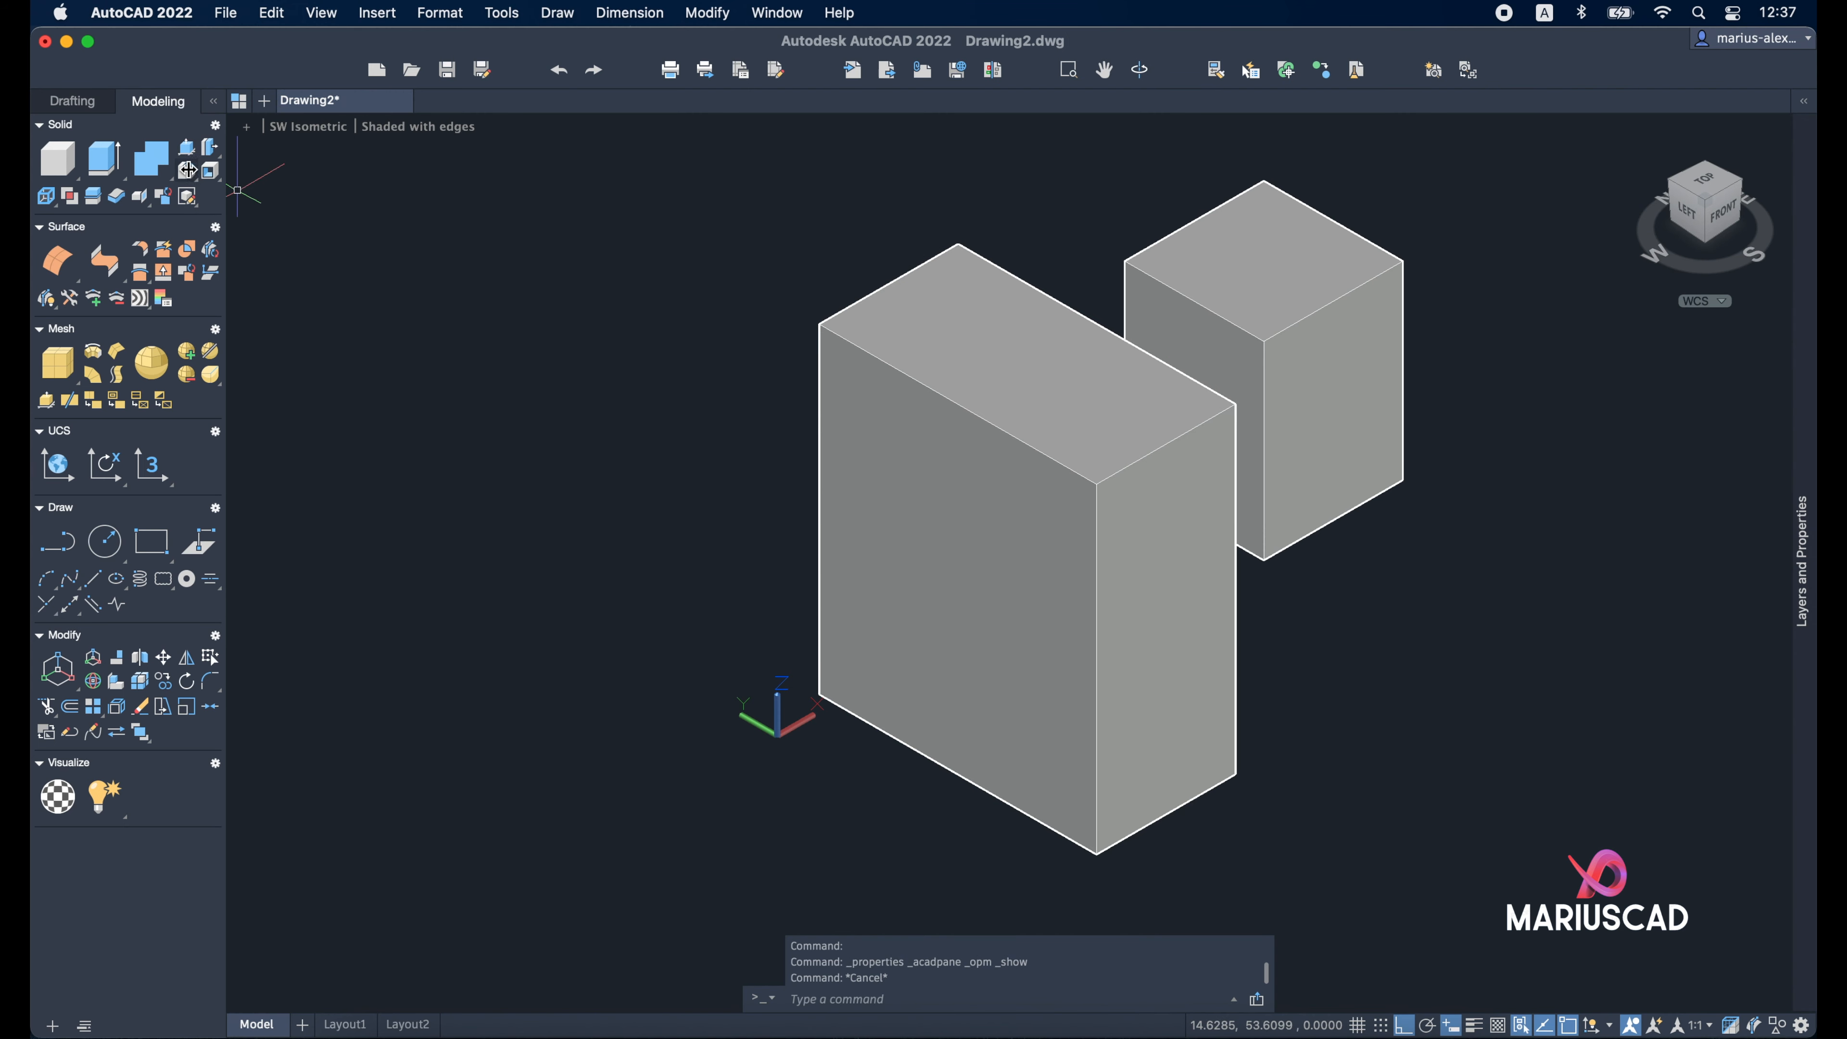
key(Escape)
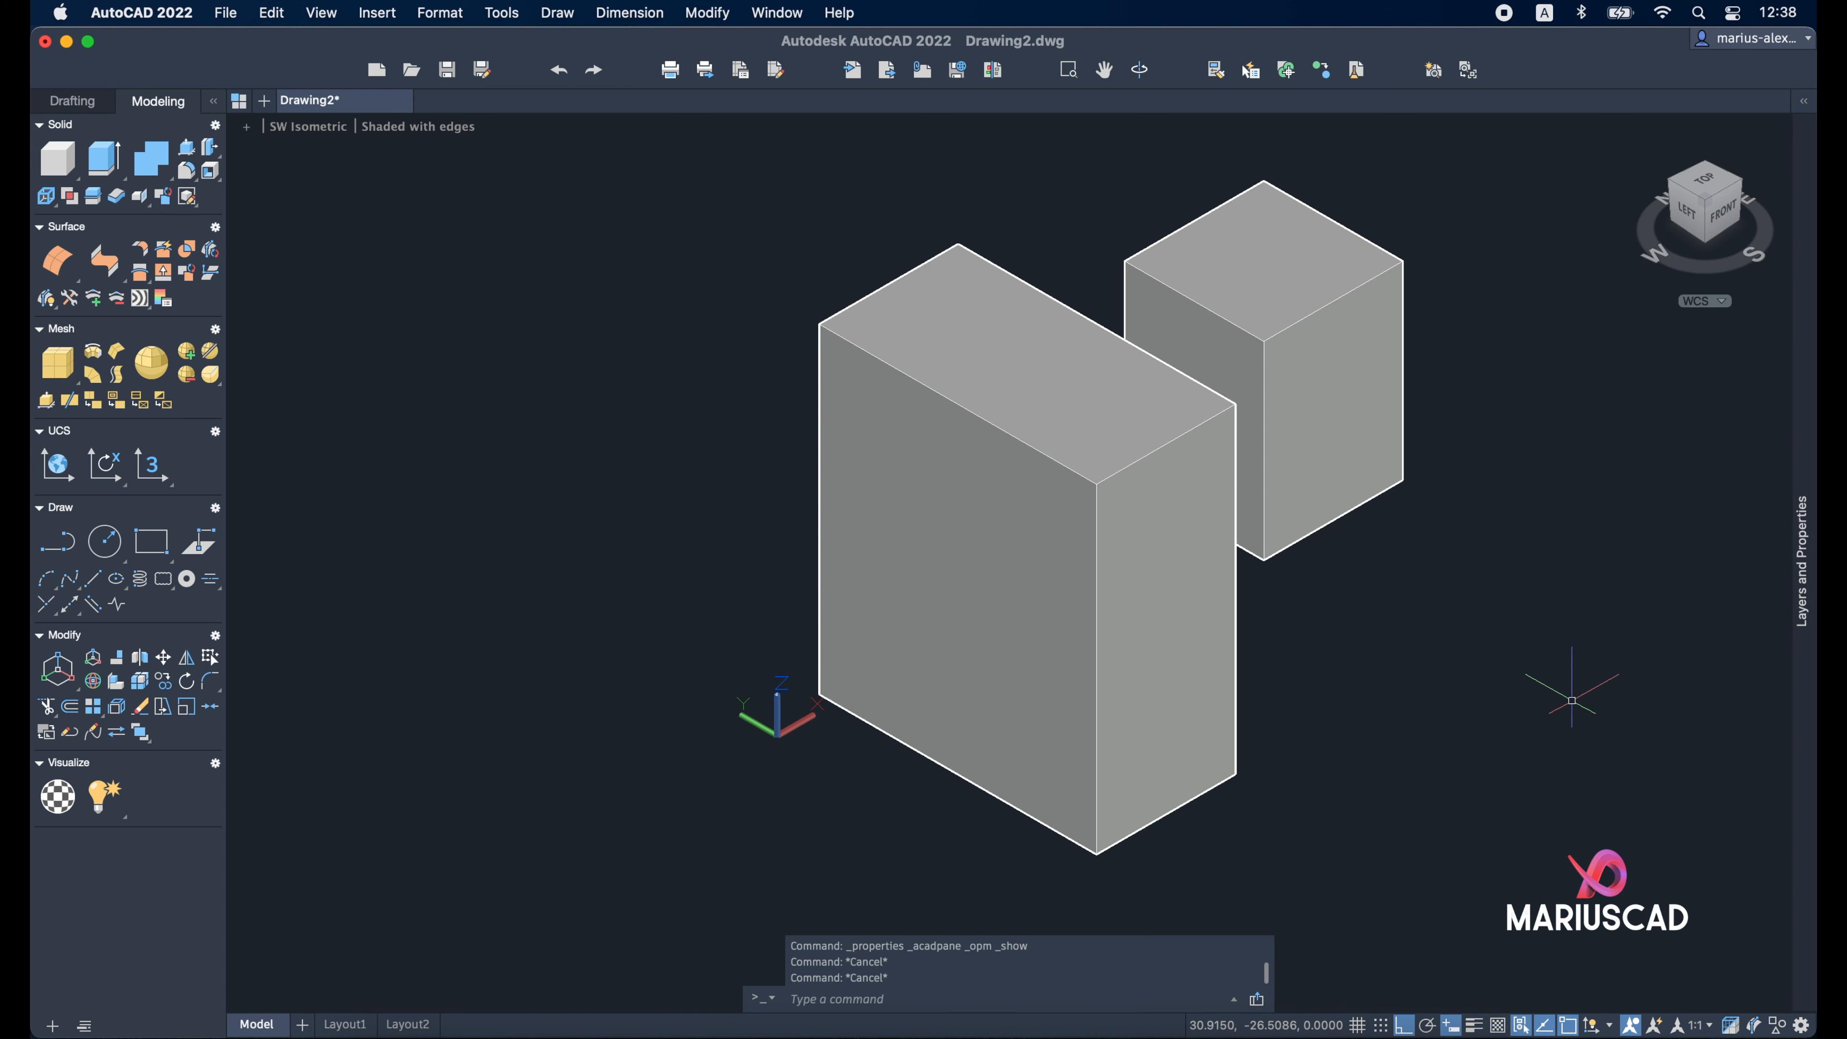
Fillet the top edge of the larger box's front face with Filletedge at a radius of 5
middle_drag(1628, 582, 1566, 662)
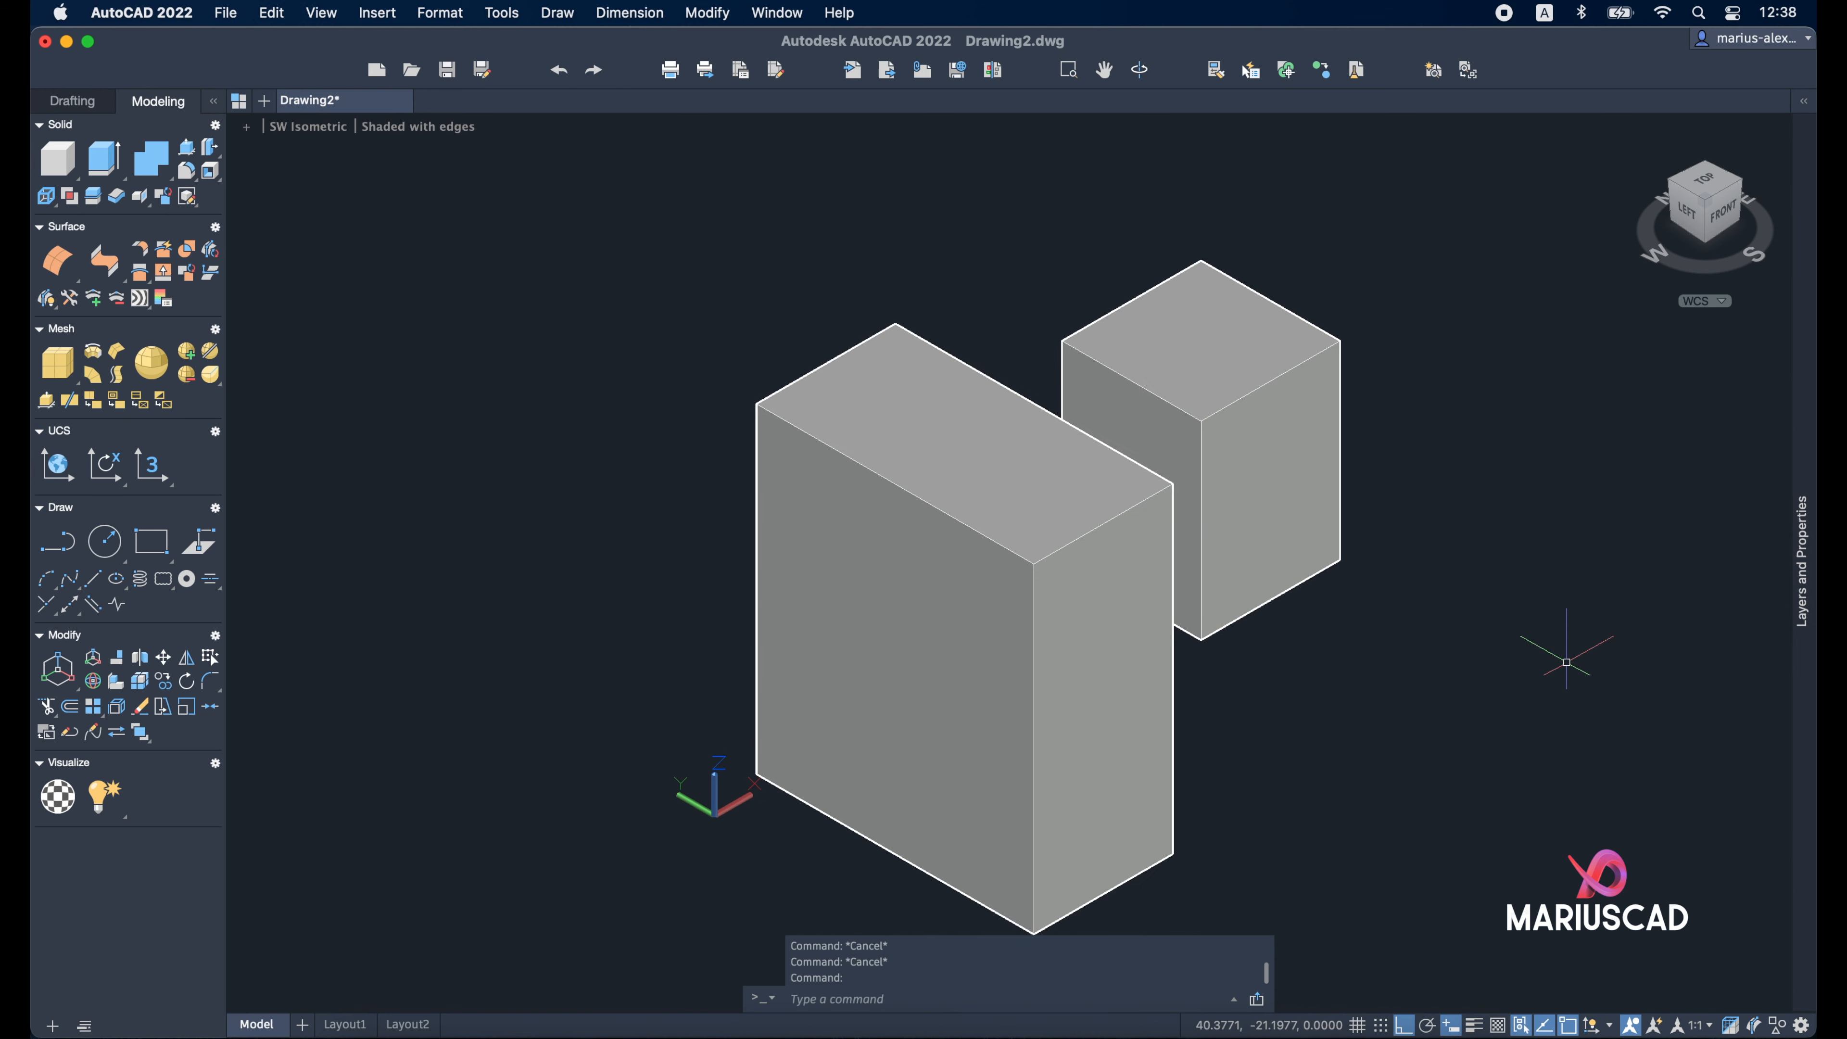
scroll(1219, 620, up, 3)
mouse_move(1000, 422)
shift+middle_down()
mouse_move(1053, 385)
mouse_move(980, 458)
mouse_move(979, 307)
shift+middle_up()
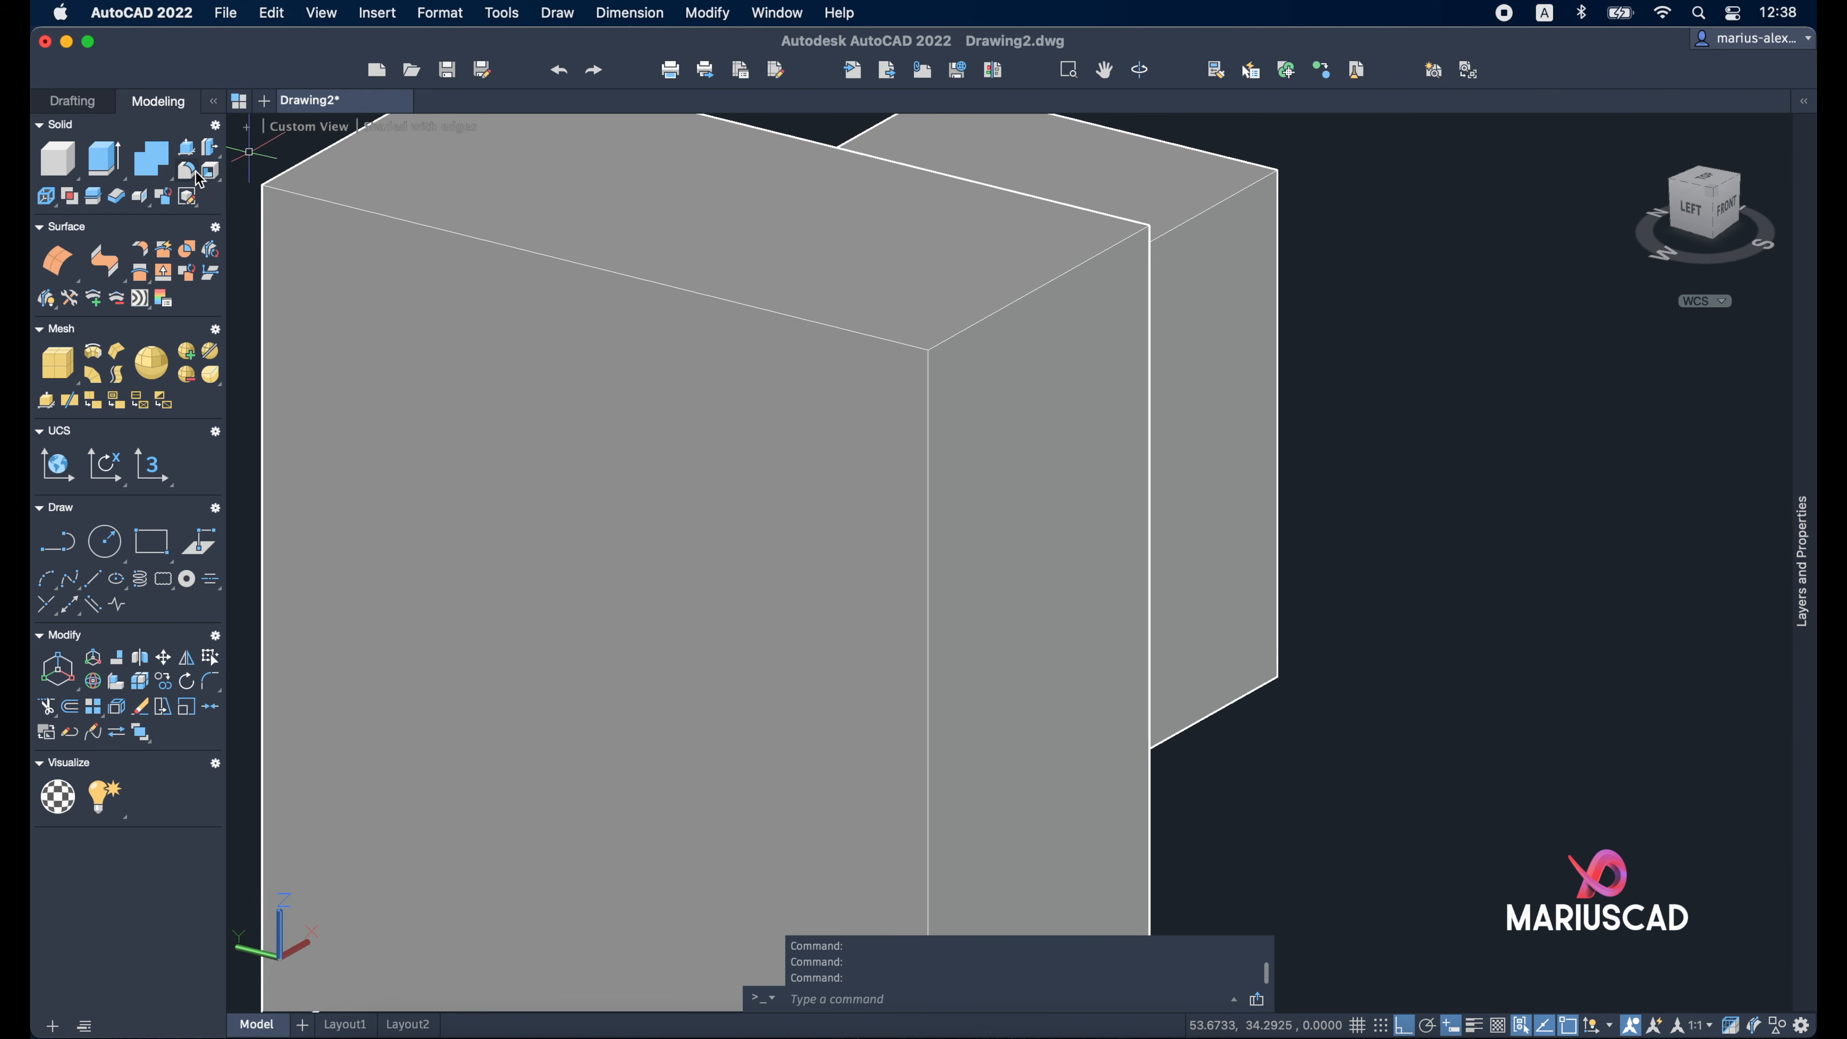
text(fill)
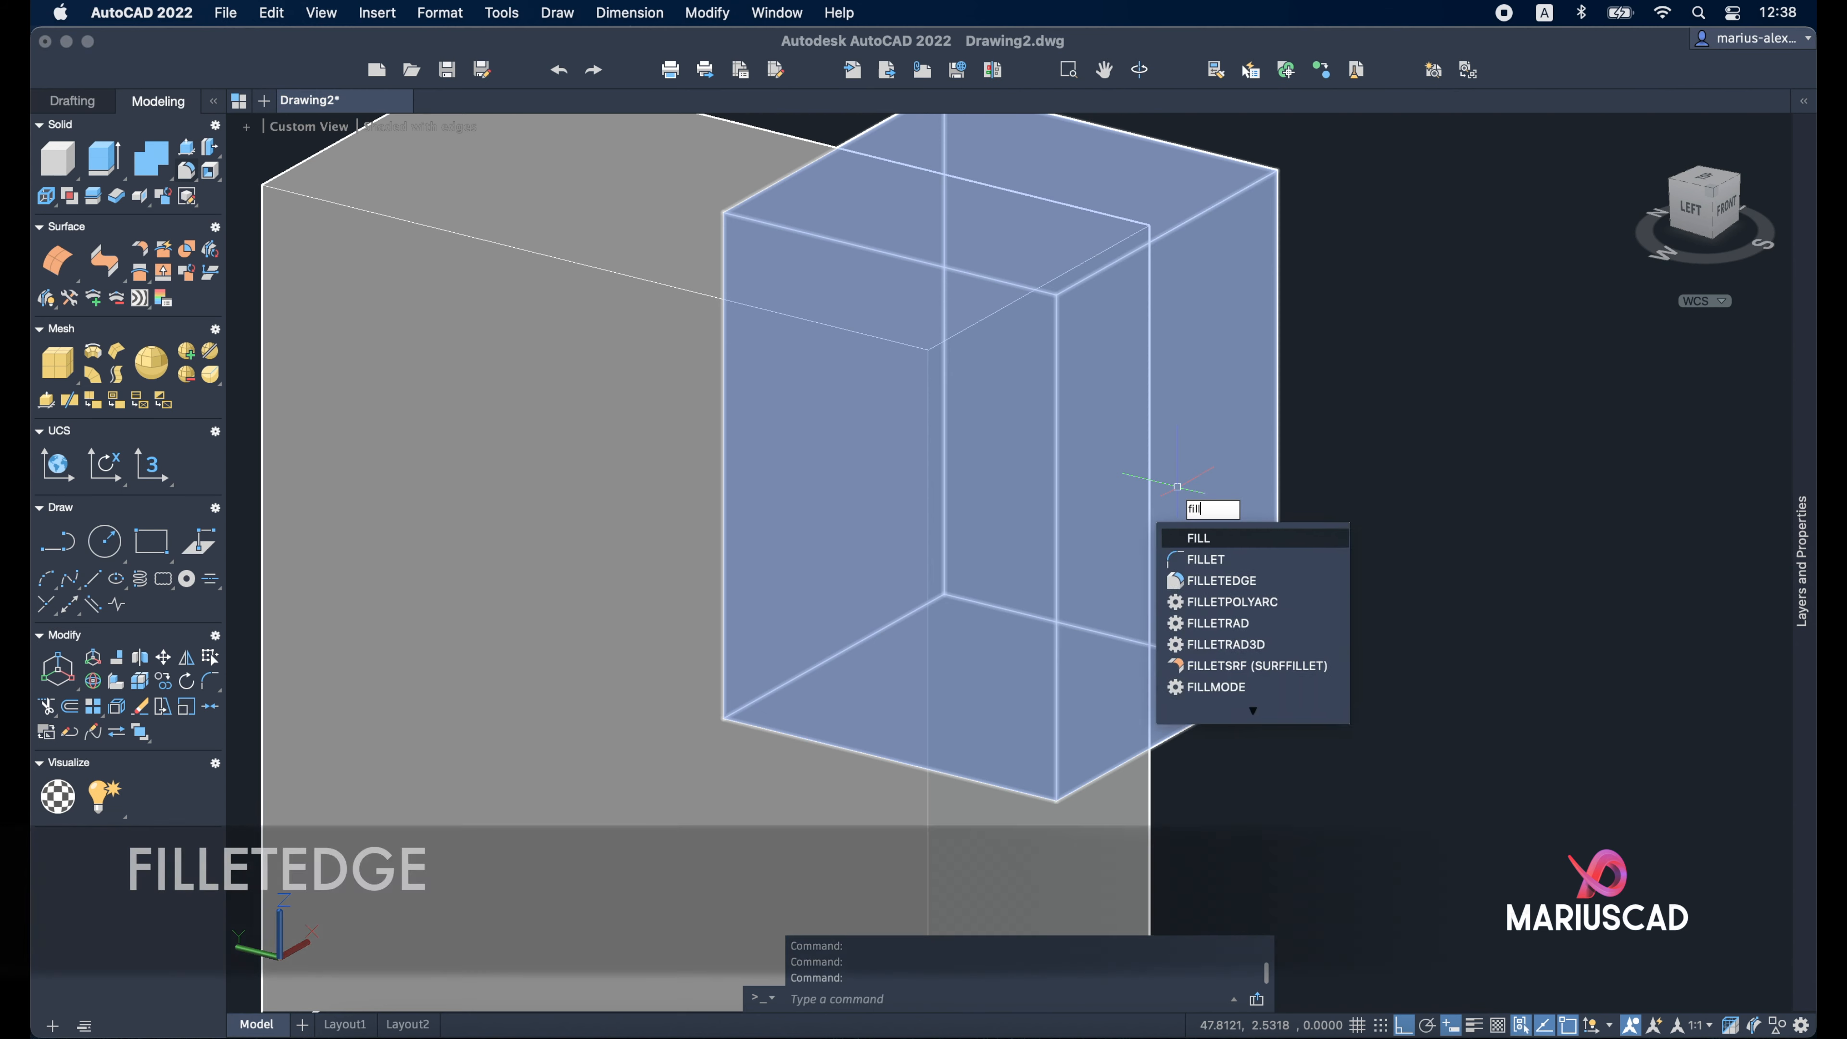
text(etedge)
key(Return)
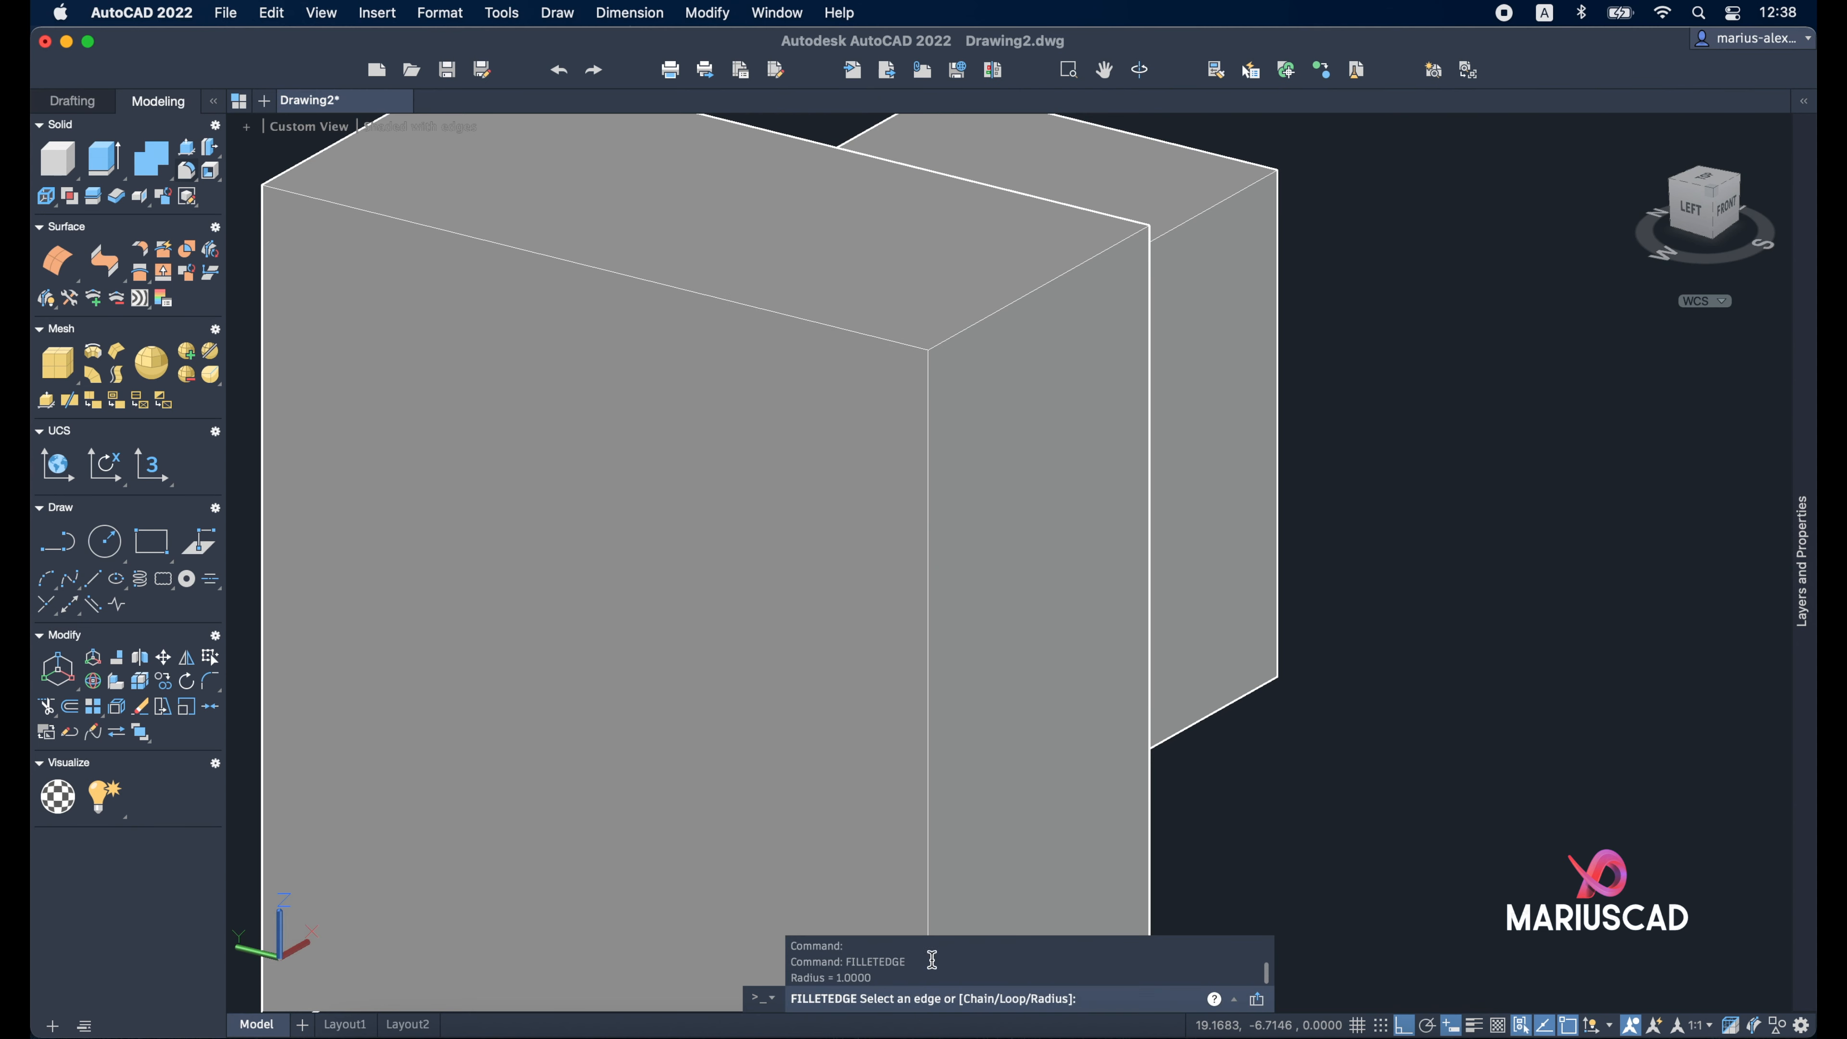
click(1004, 301)
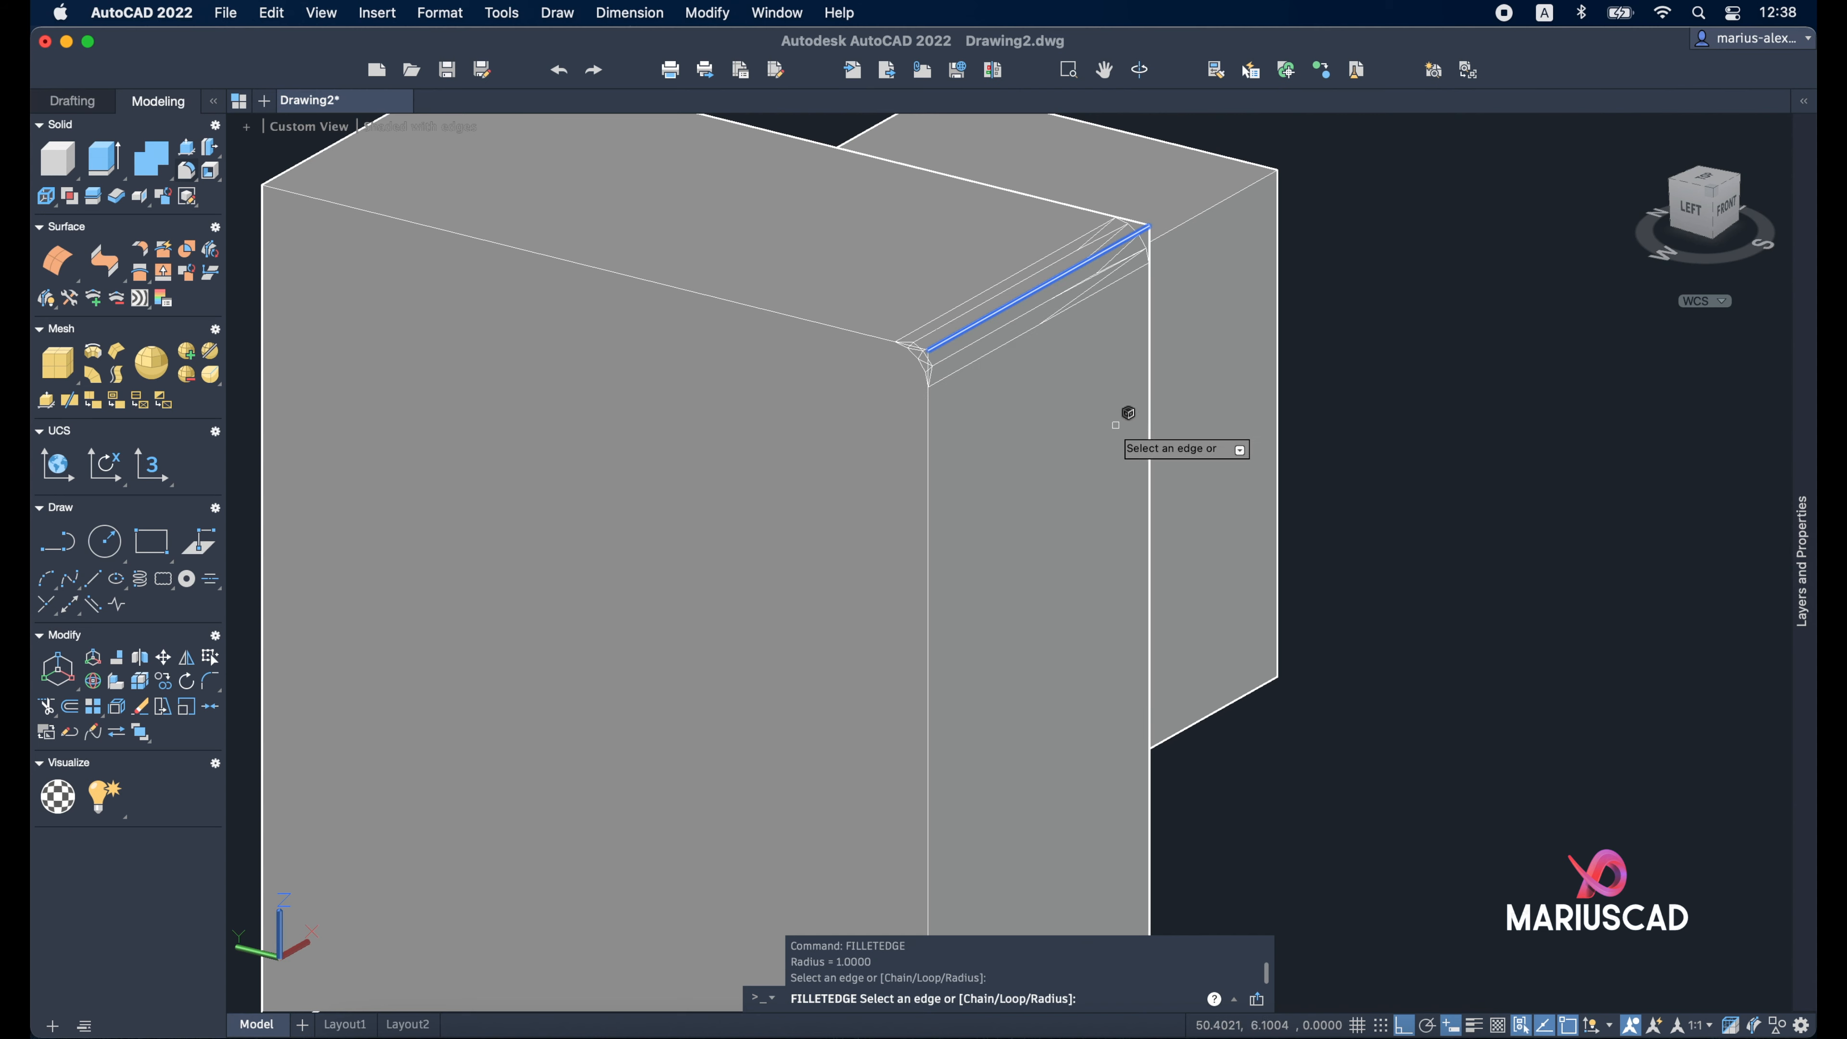
key(Return)
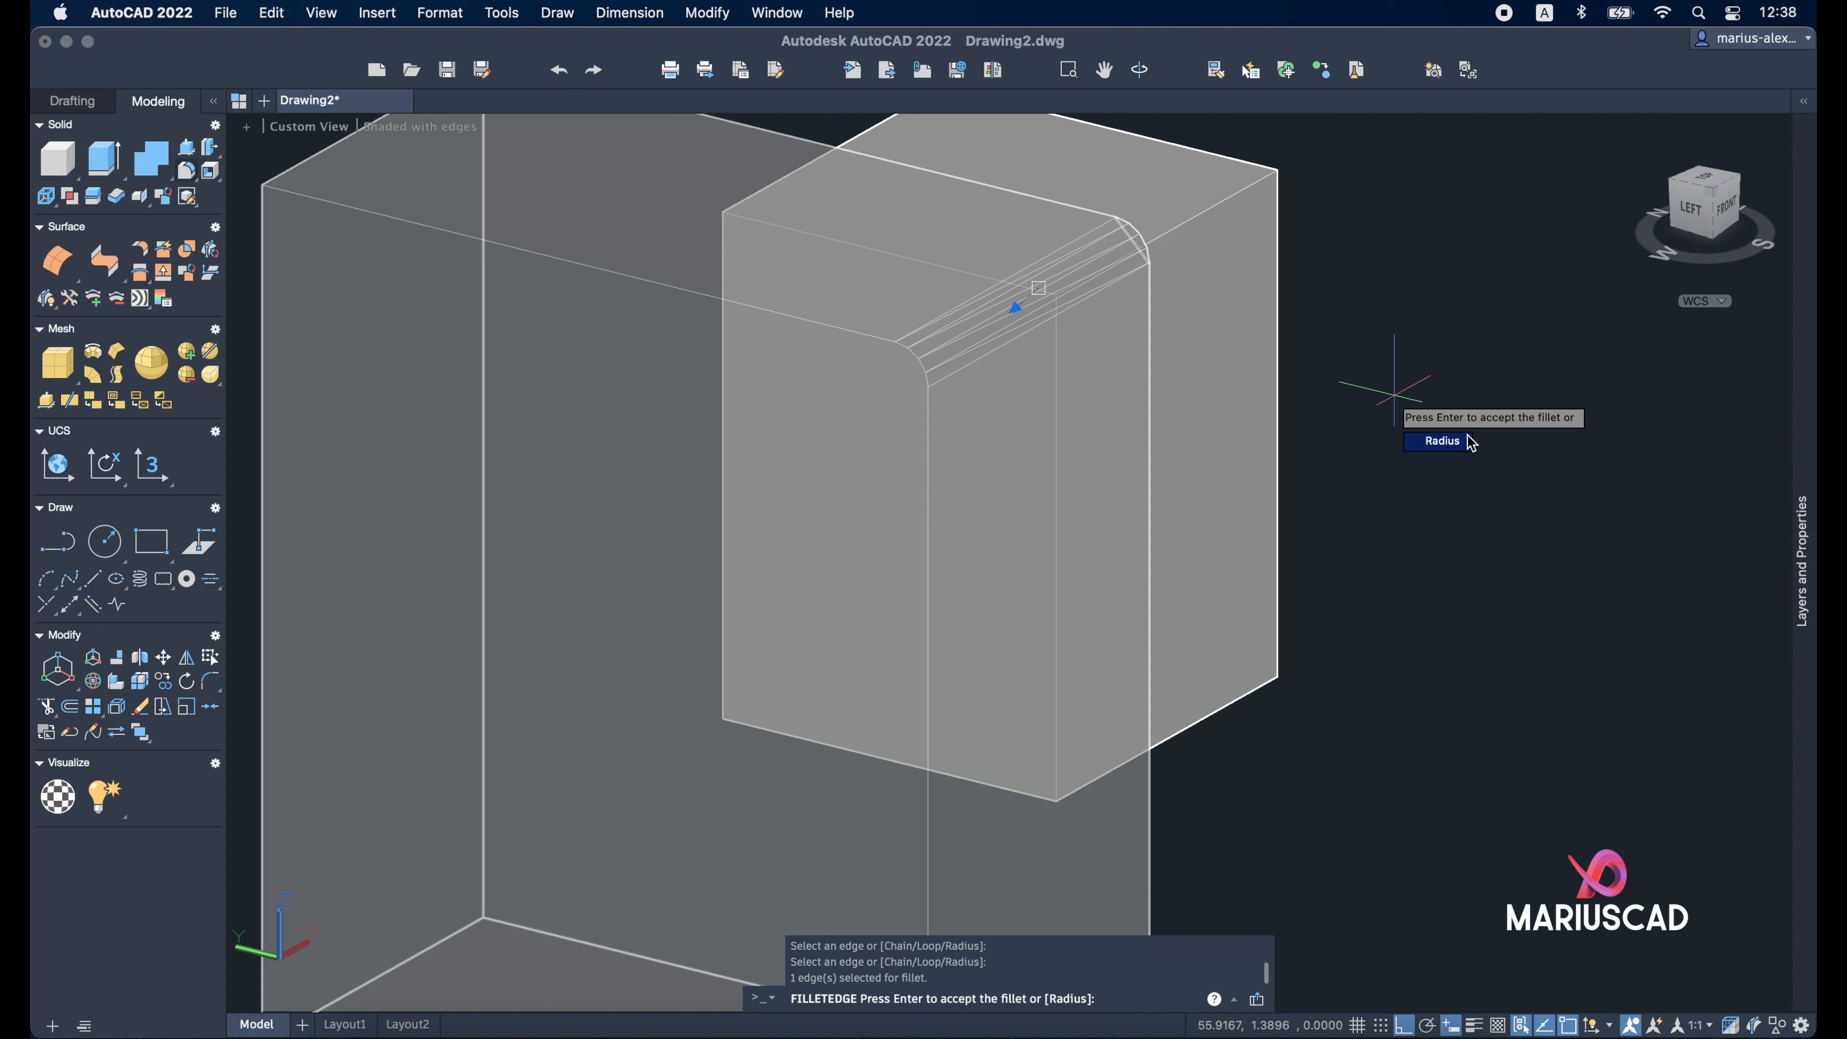
click(1455, 442)
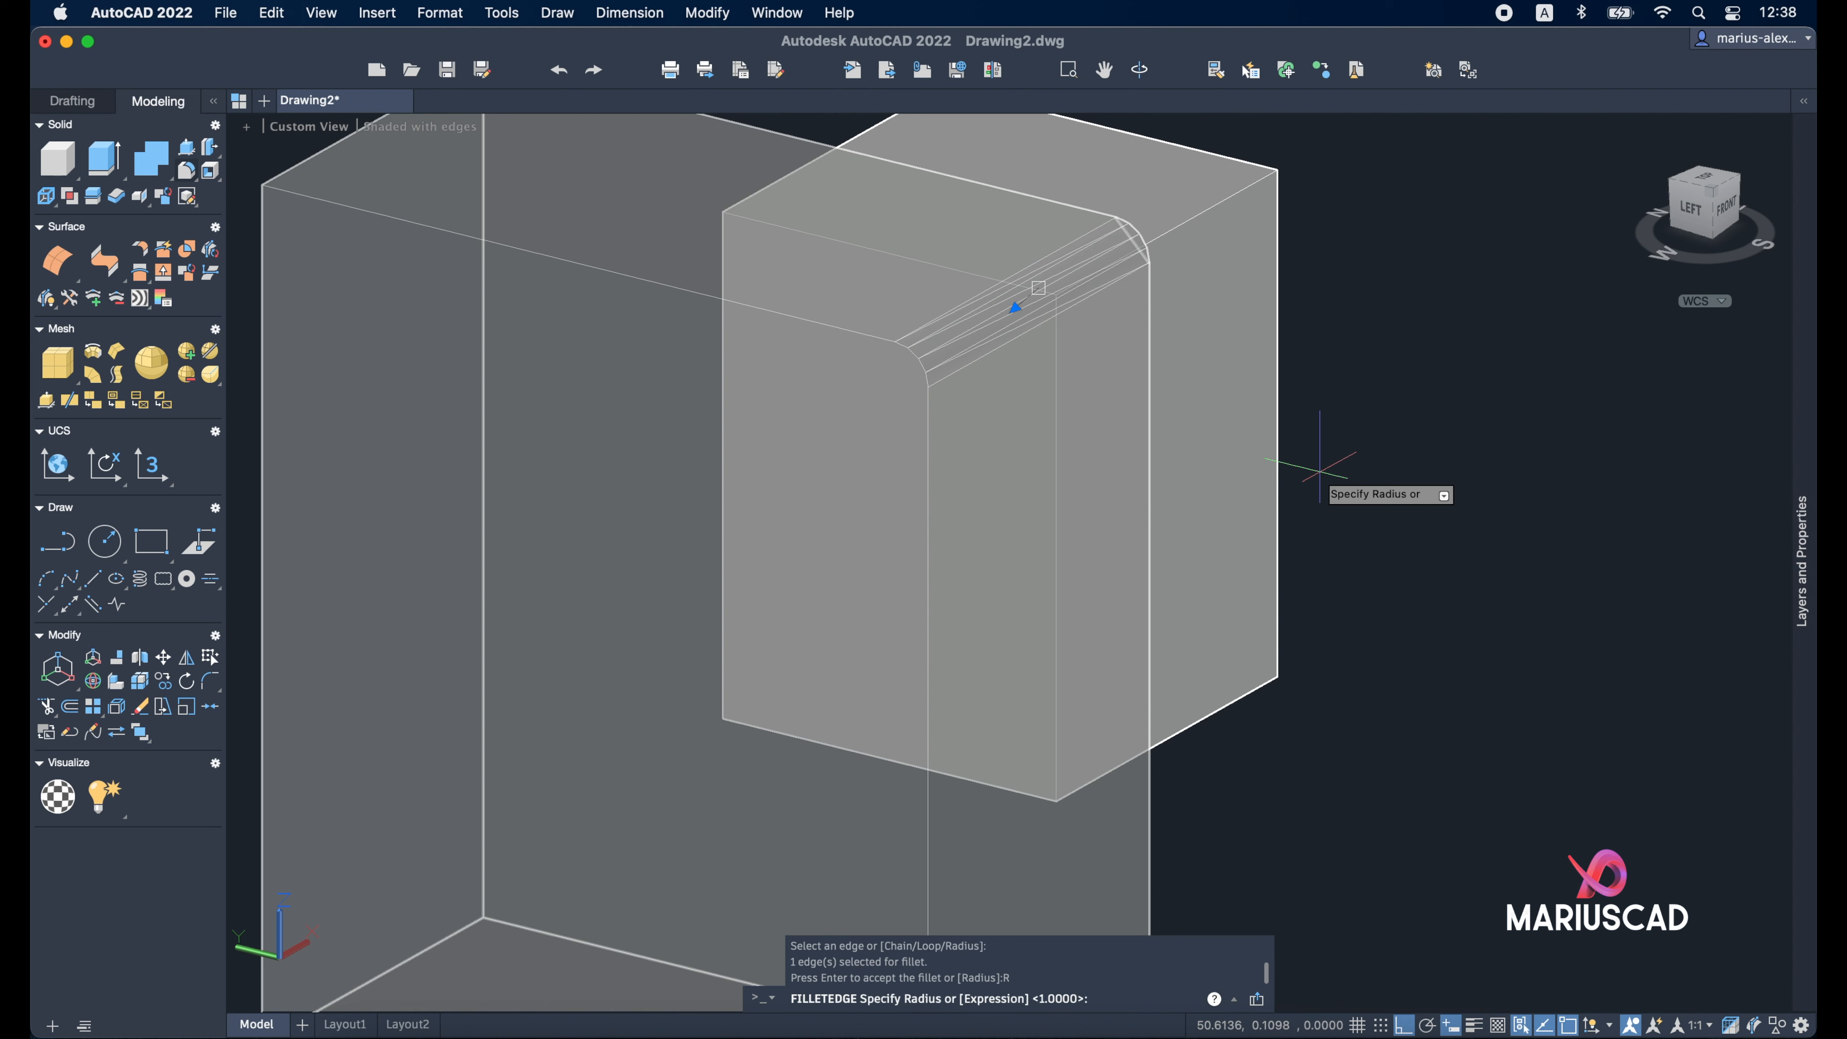
text(5)
key(Return)
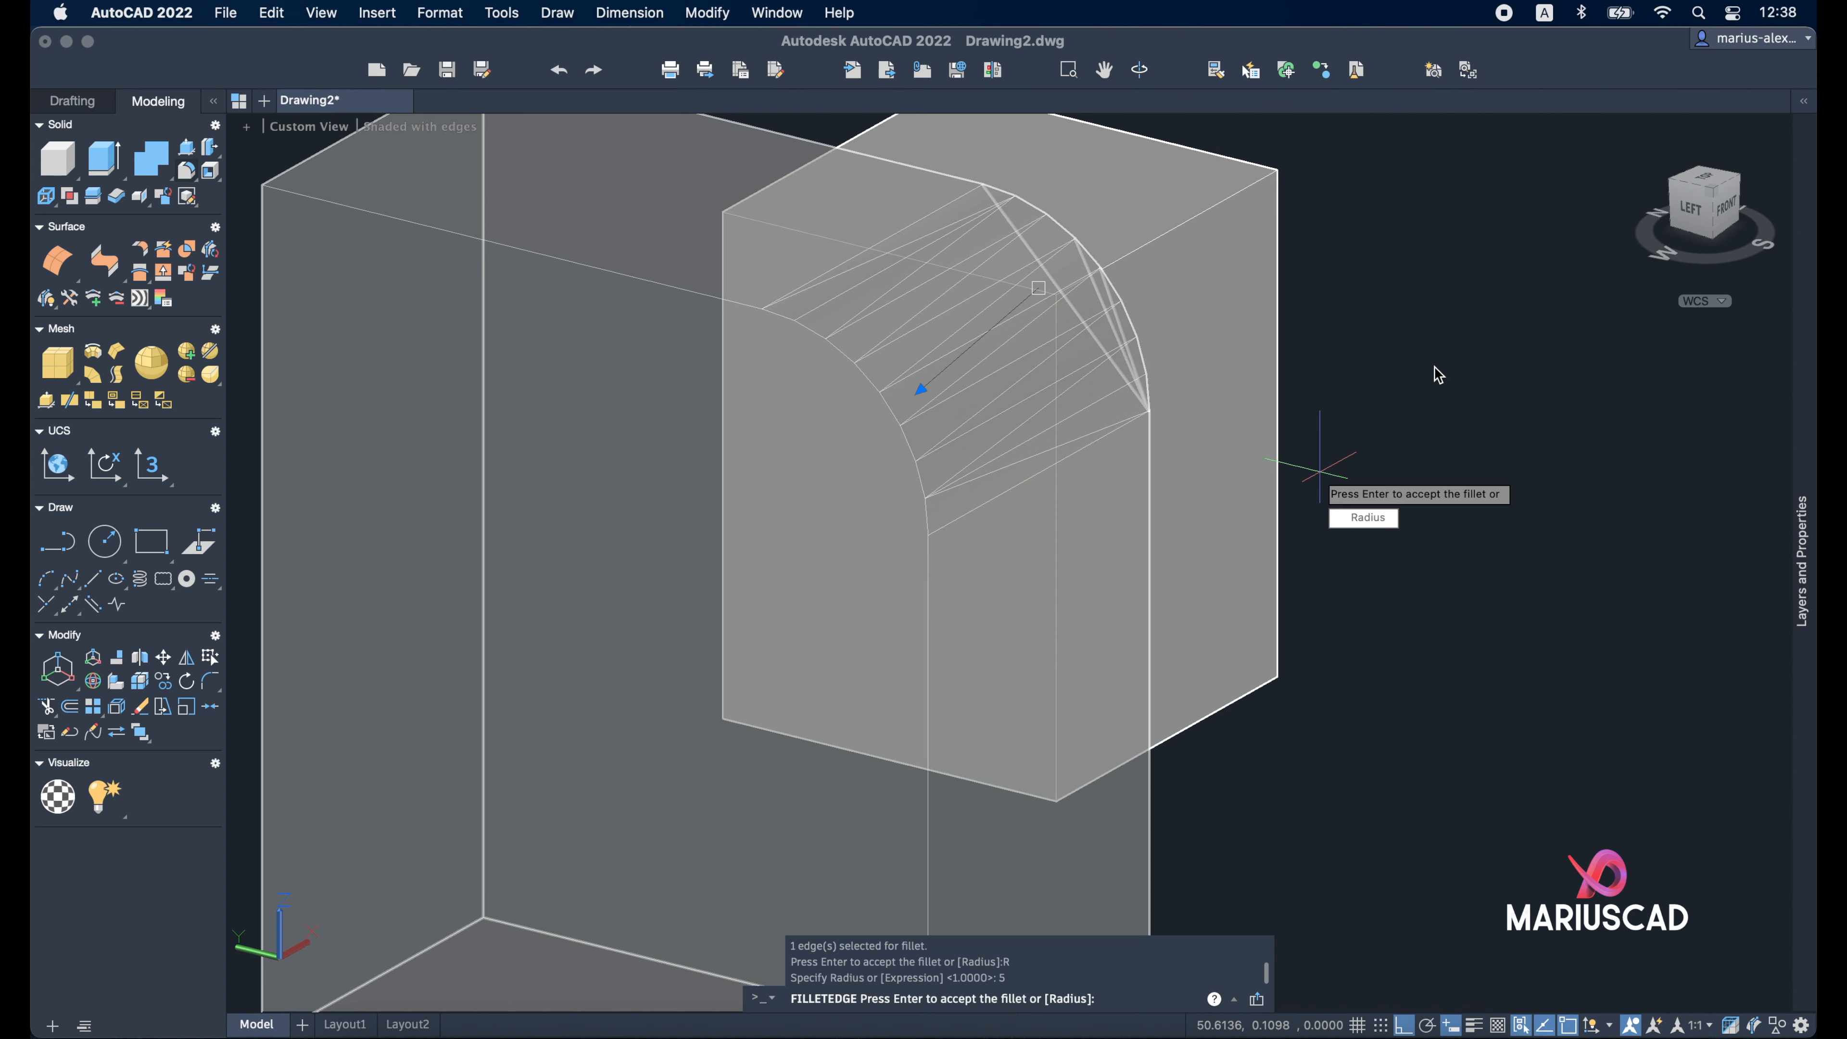
key(Return)
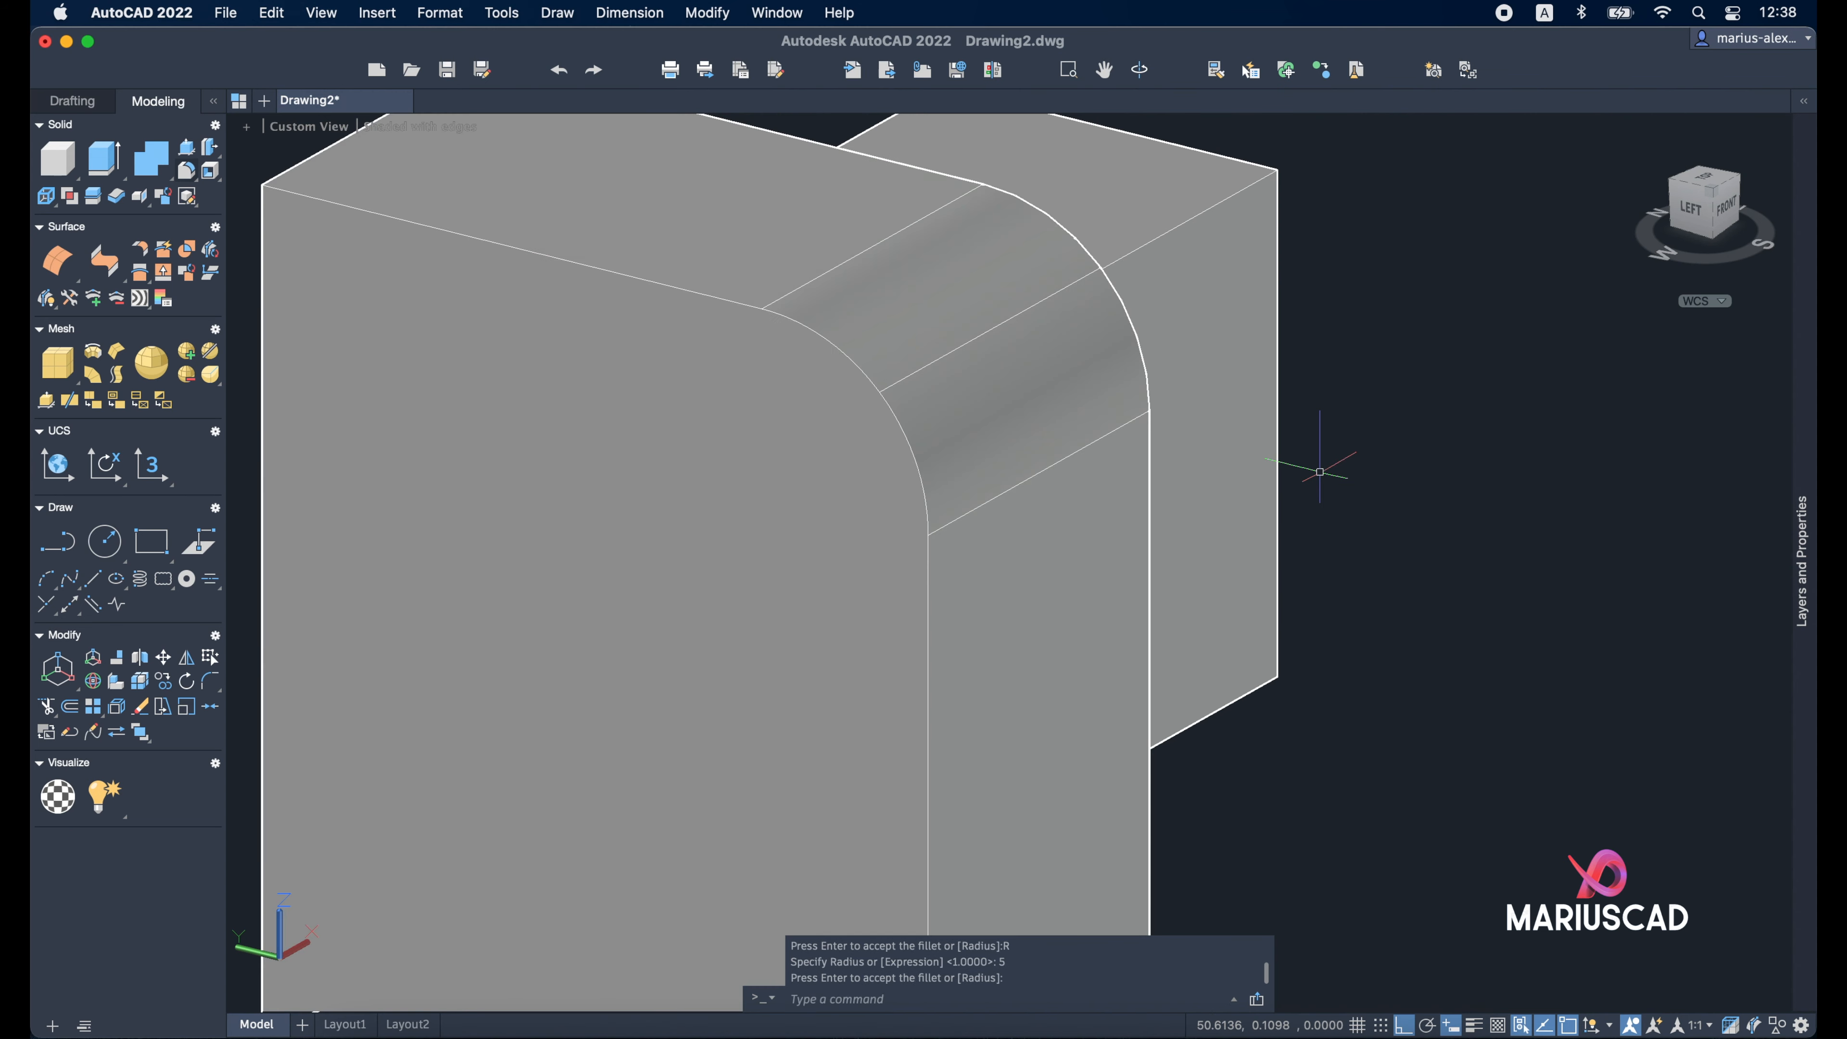
Move the smaller box so that it overlaps the right side of the filleted solid
shift+middle_drag(1287, 464, 1150, 524)
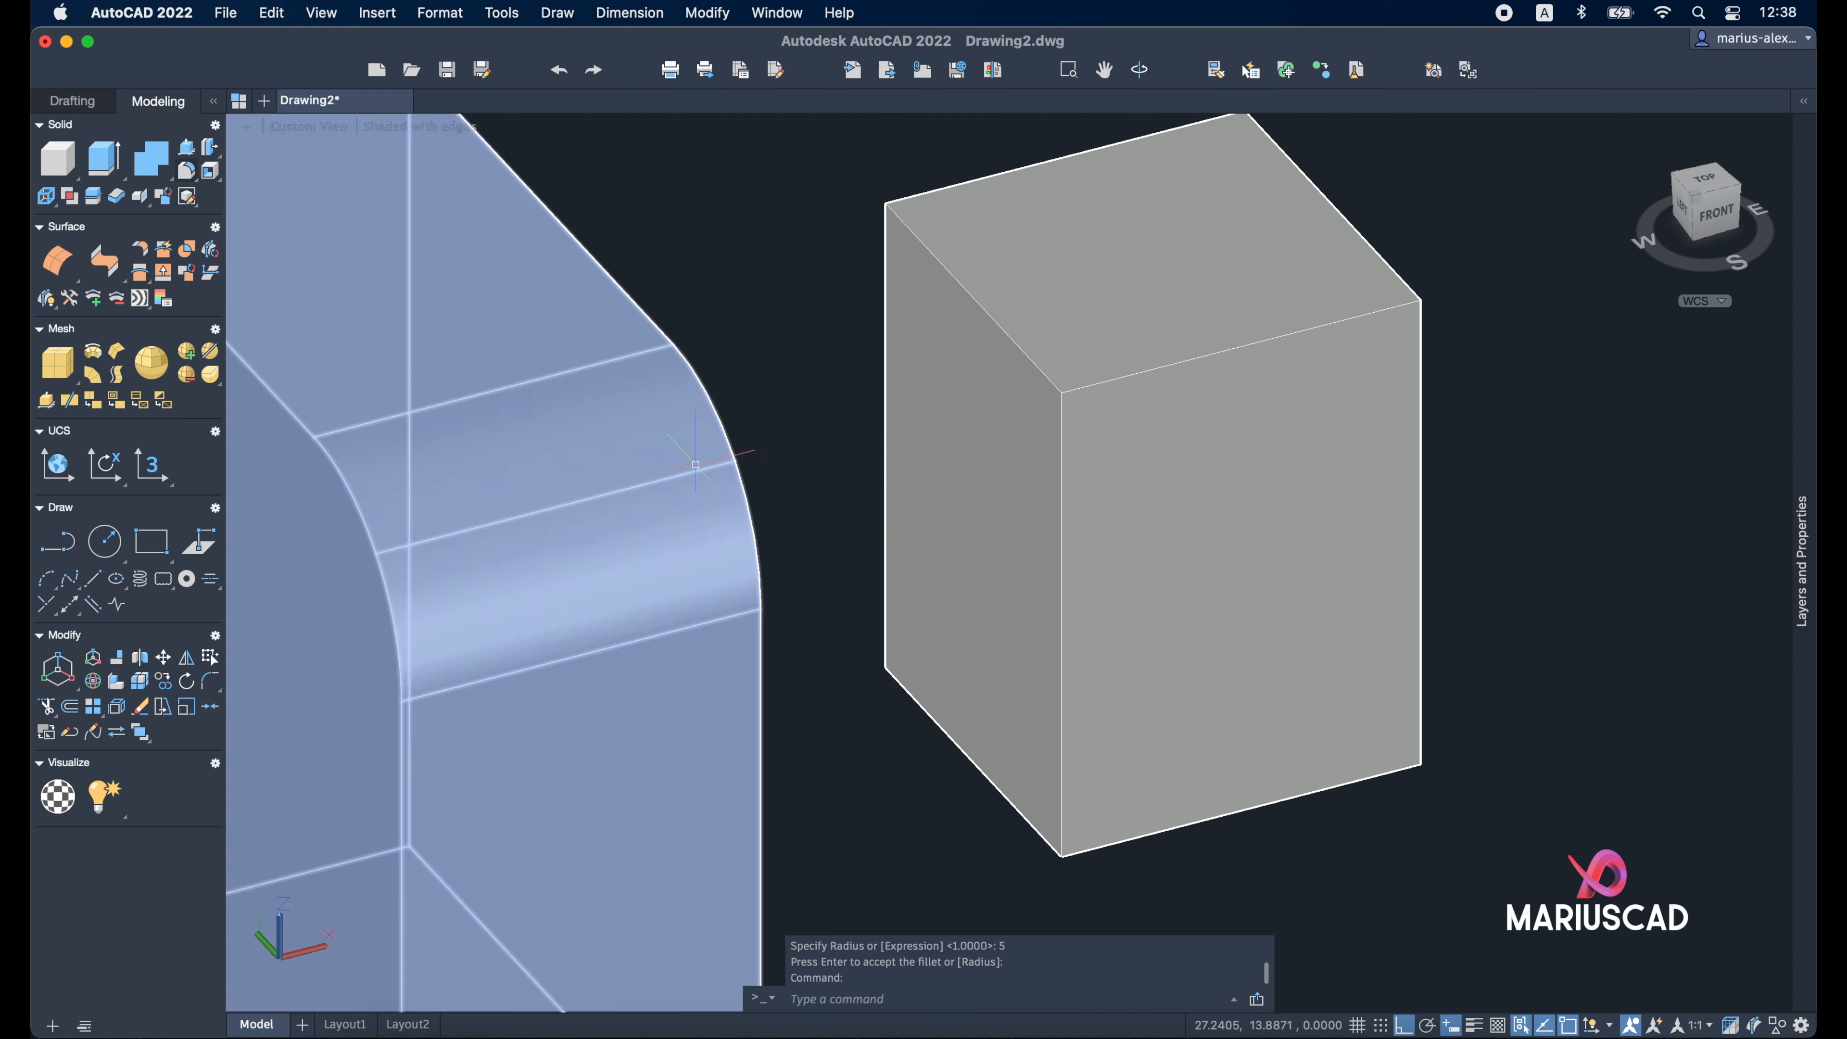
shift+middle_drag(821, 535, 1026, 475)
click(1490, 529)
key(Escape)
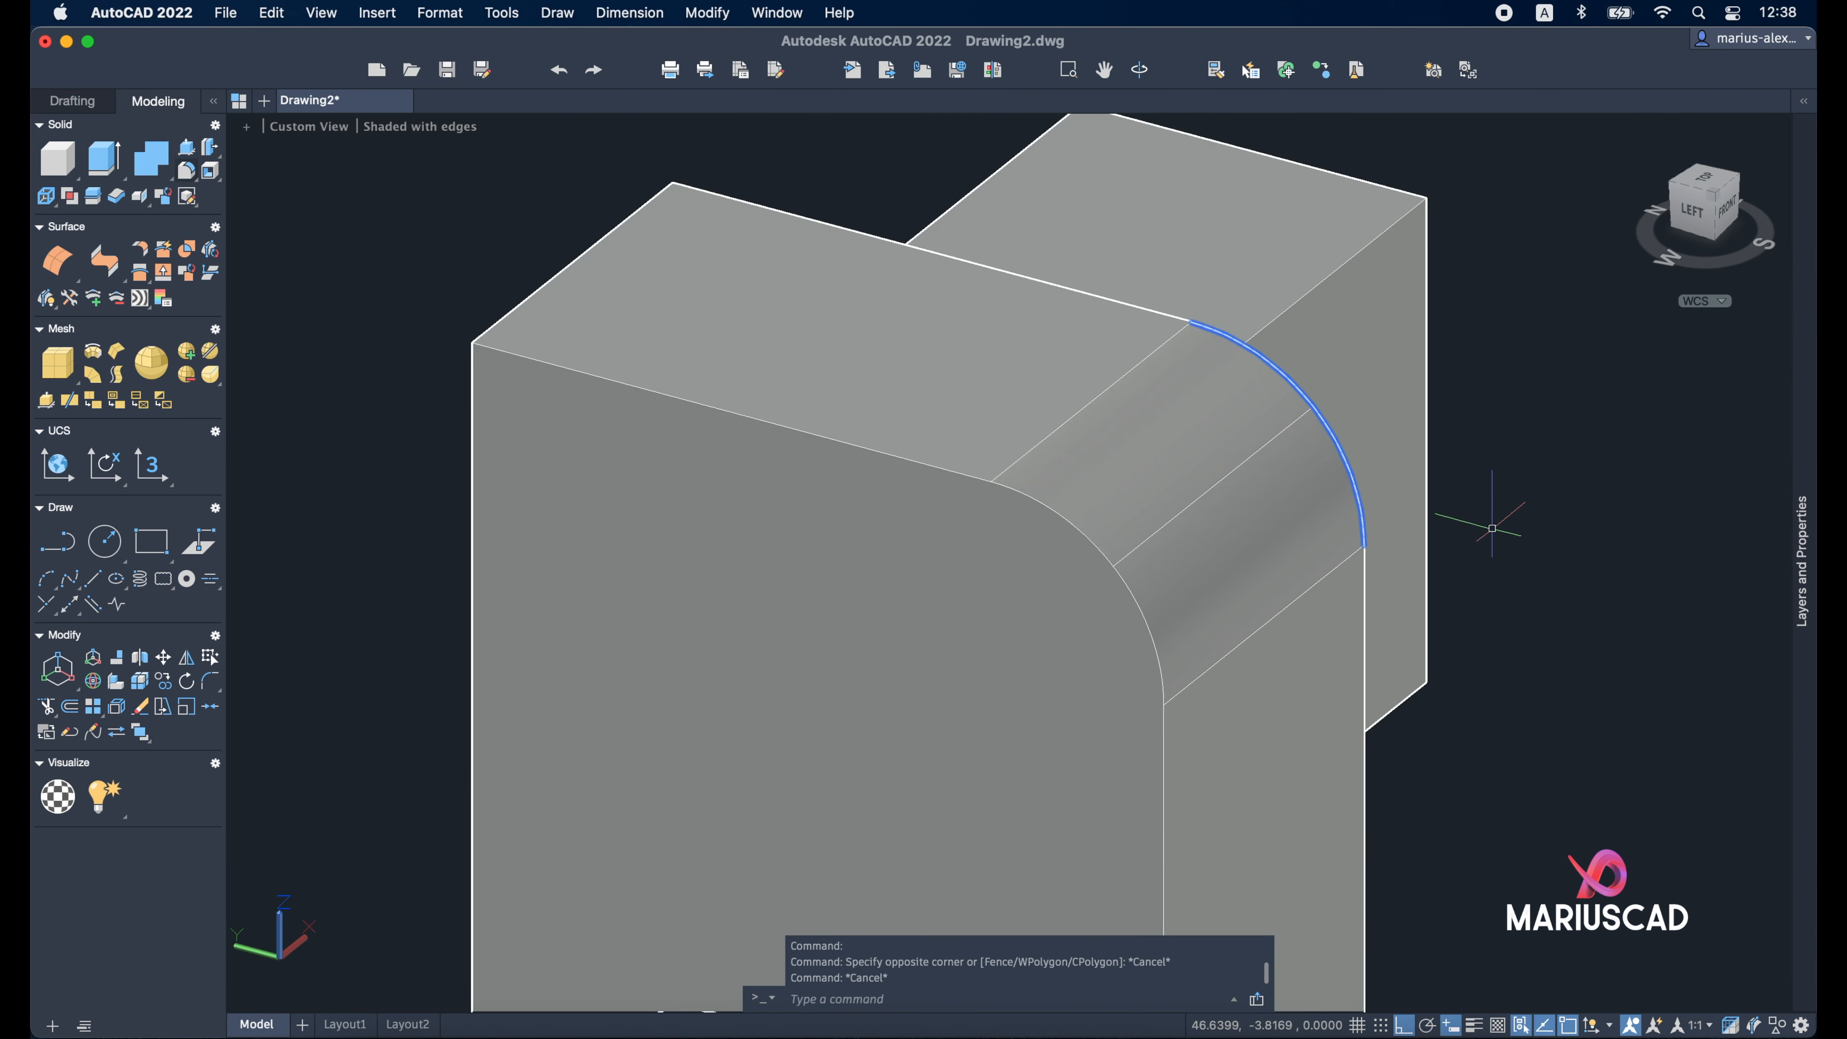
click(1370, 360)
shift+middle_drag(1581, 435, 1138, 487)
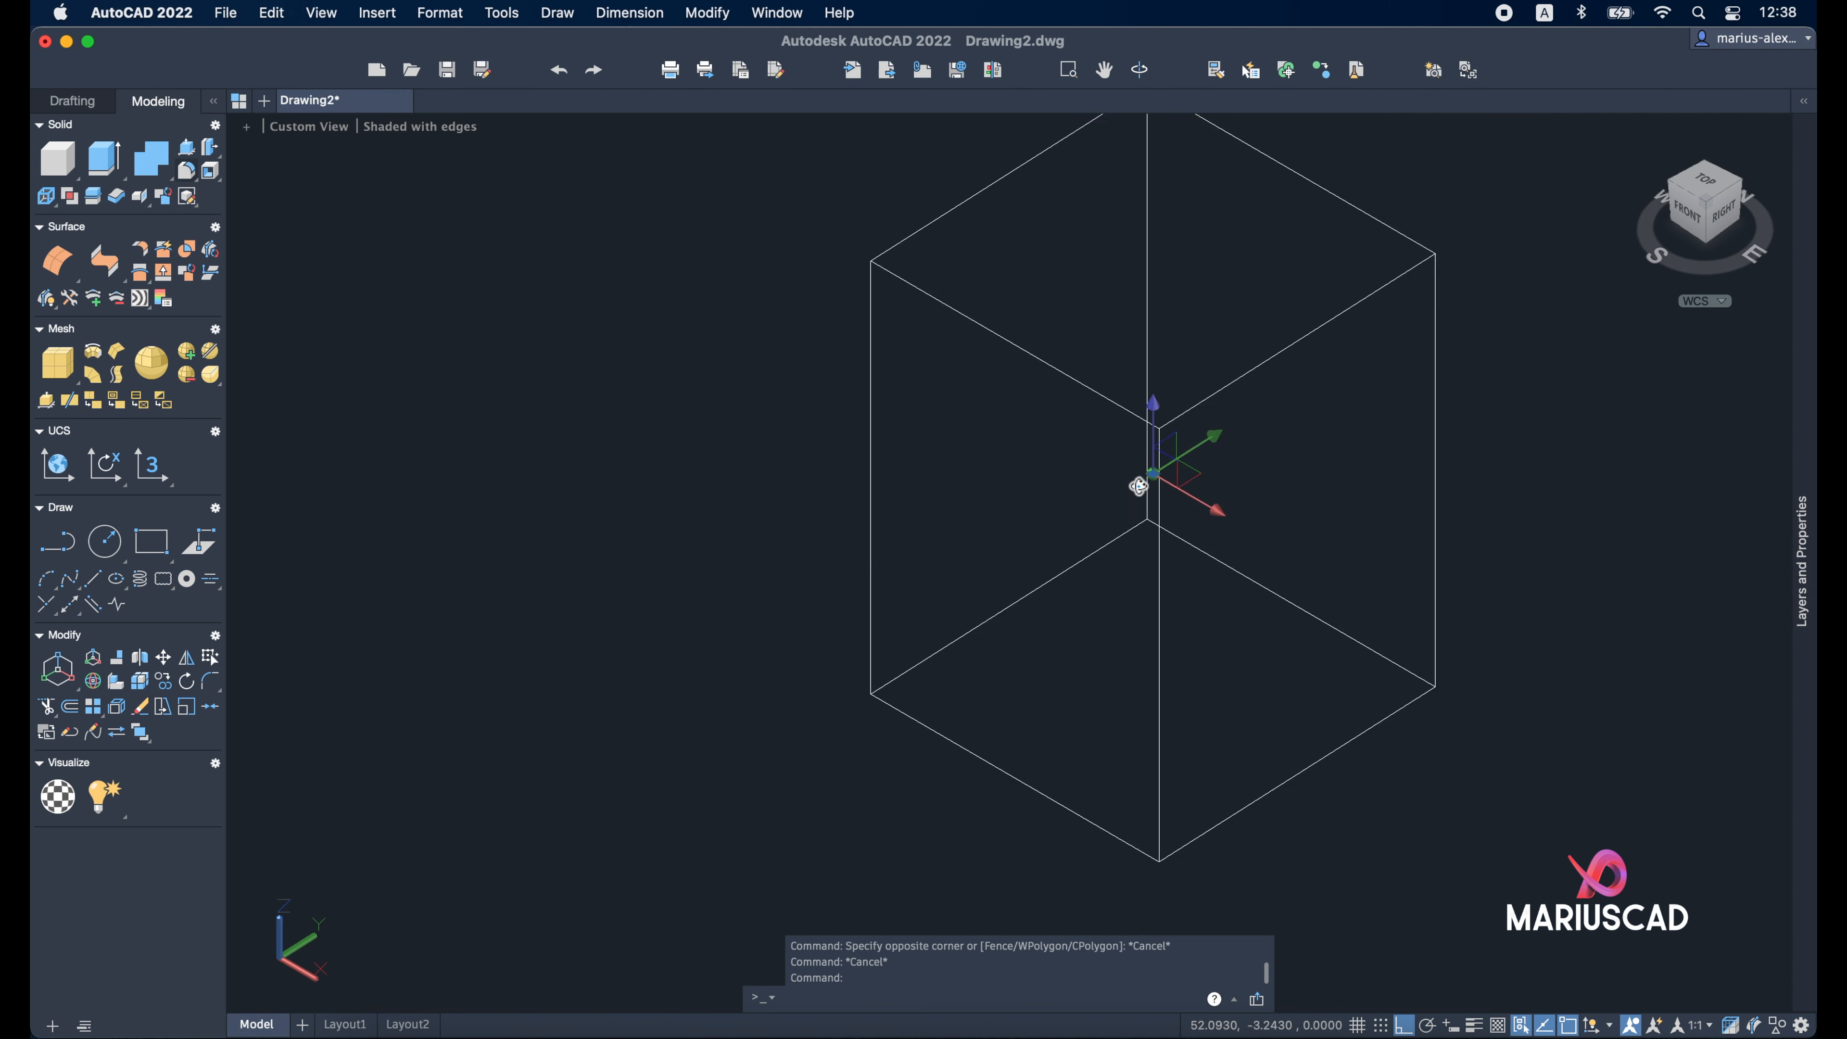
scroll(1138, 486, down, 5)
text(m)
key(Return)
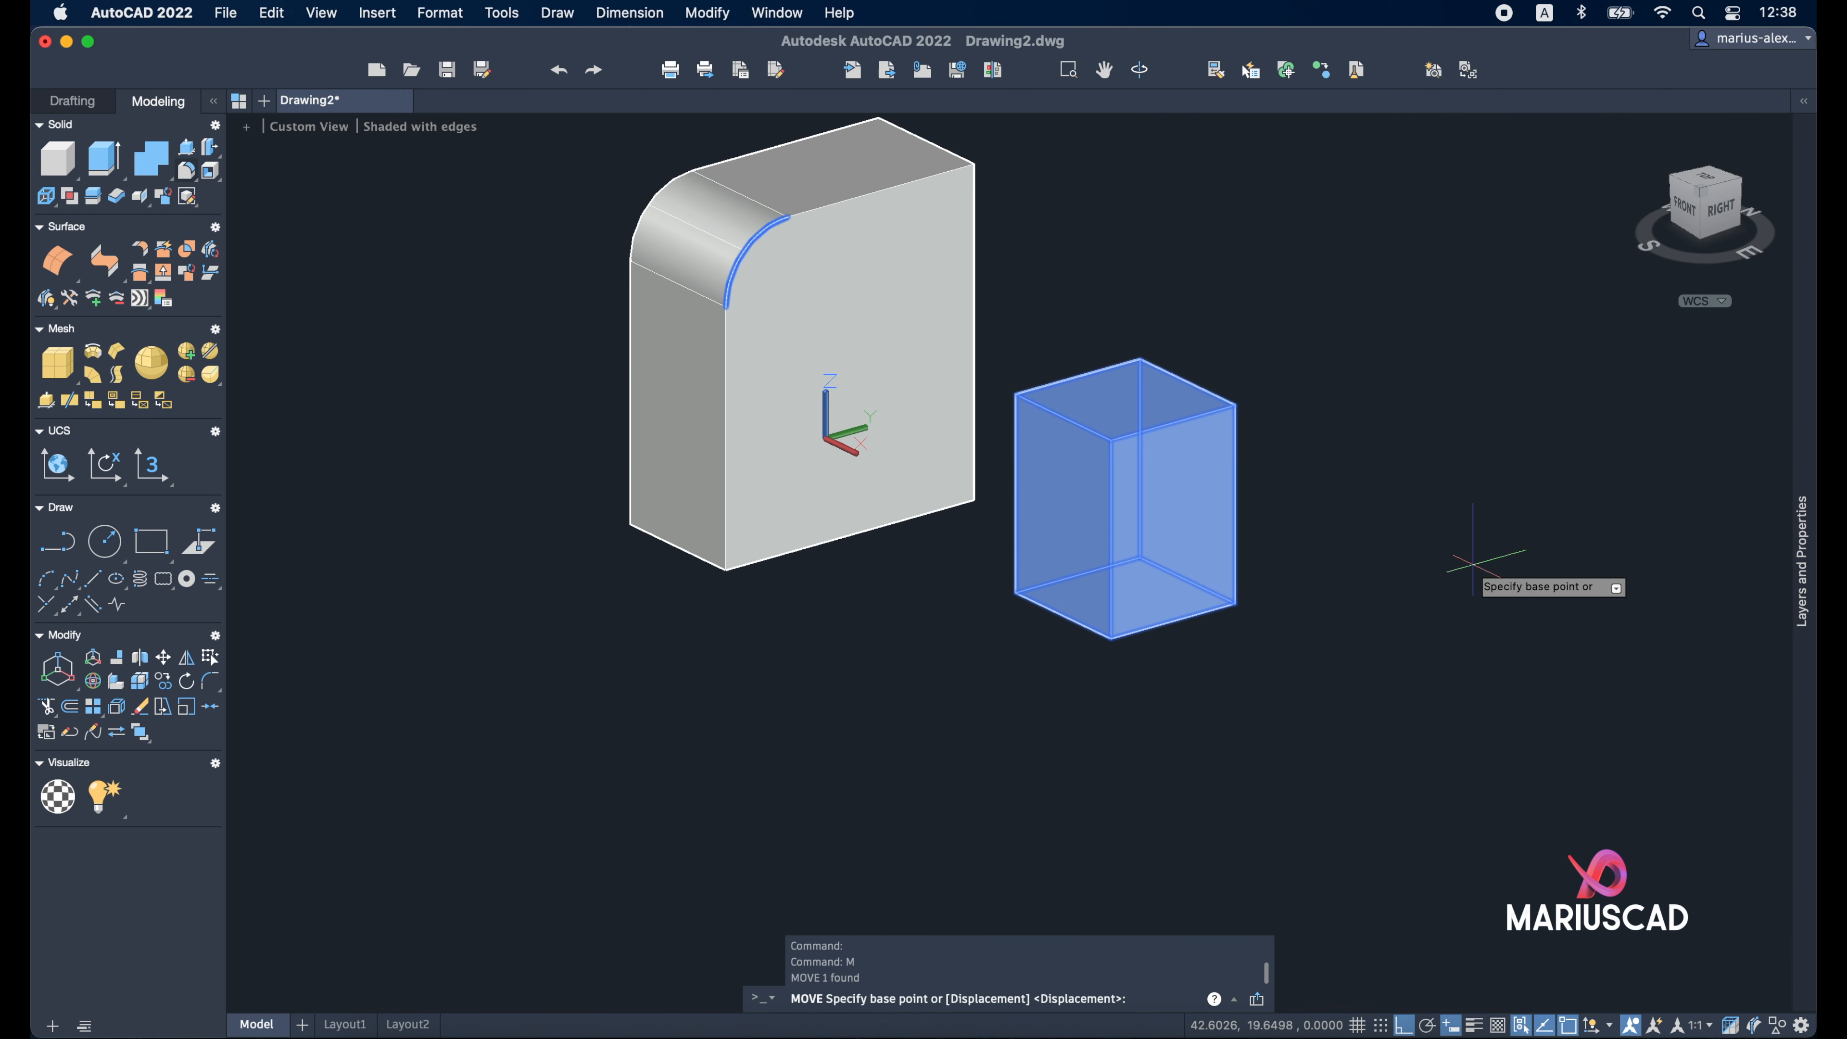
click(1471, 562)
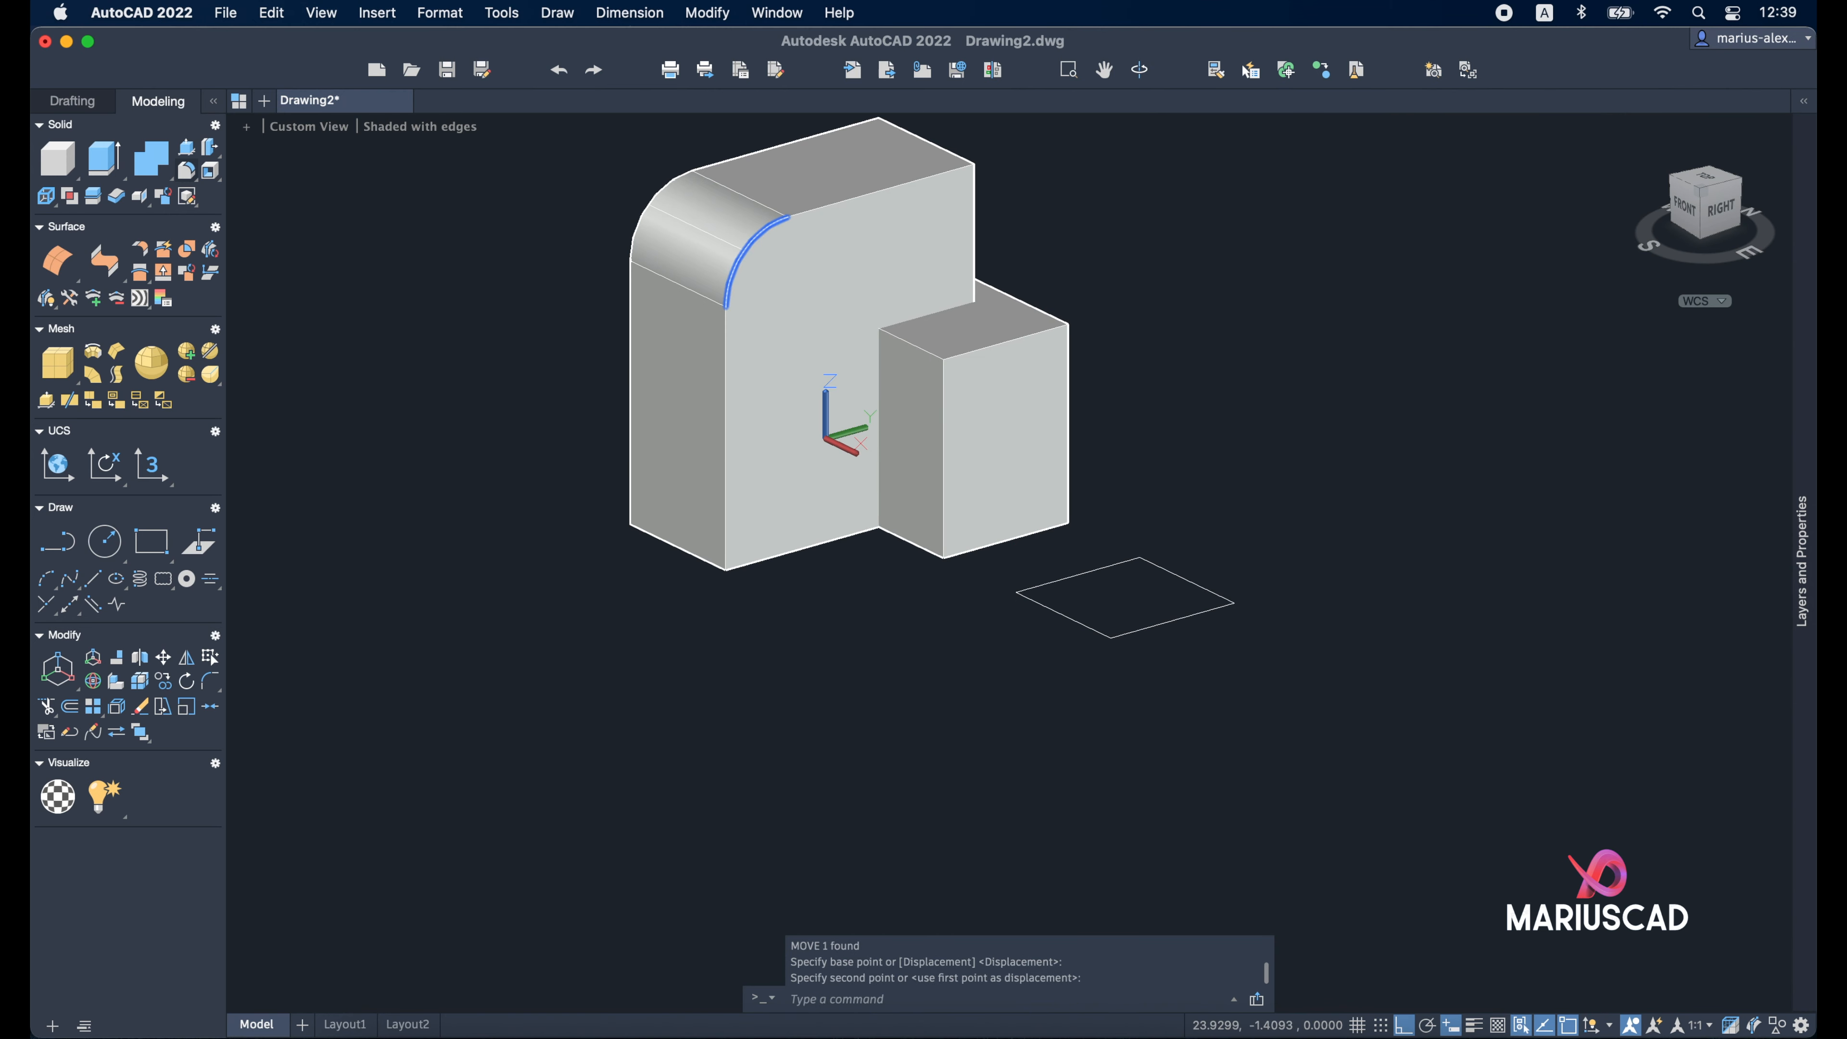
Join the filleted solid and the overlapping smaller box into one solid with Union
shift+middle_drag(893, 421, 1040, 476)
click(1027, 471)
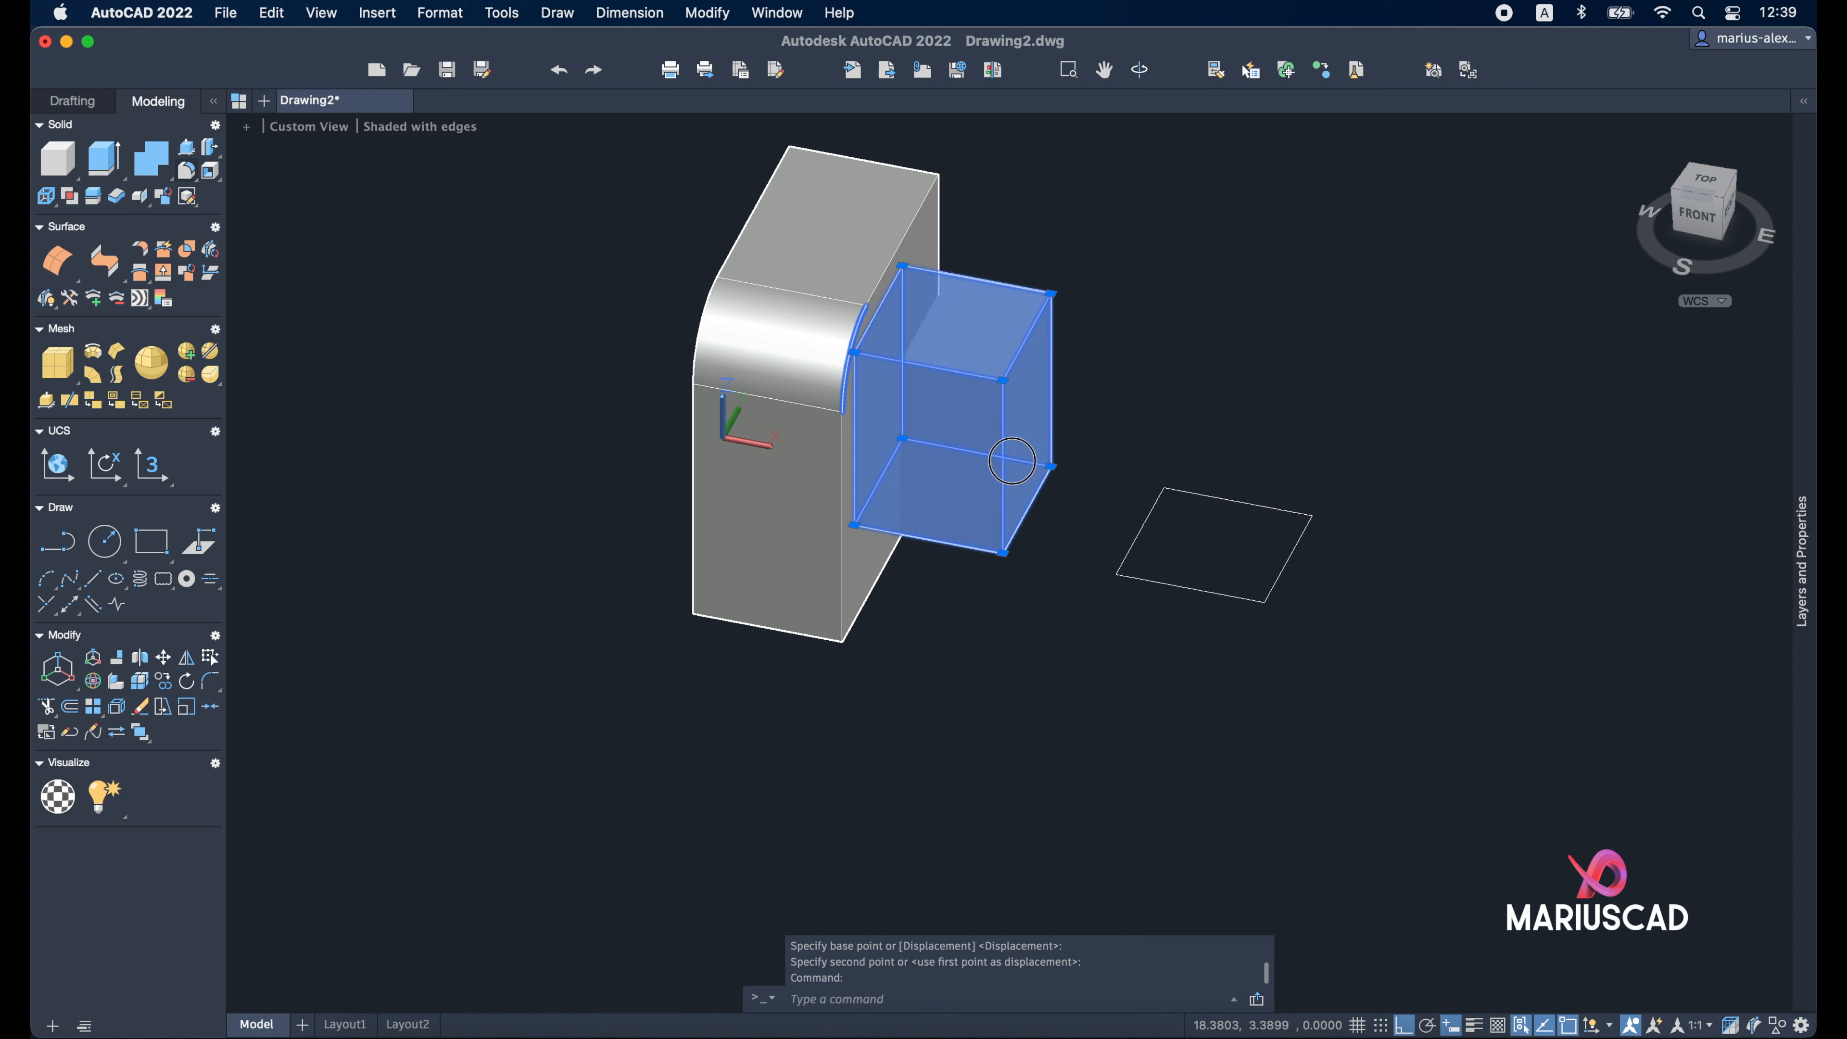
click(868, 266)
key(Escape)
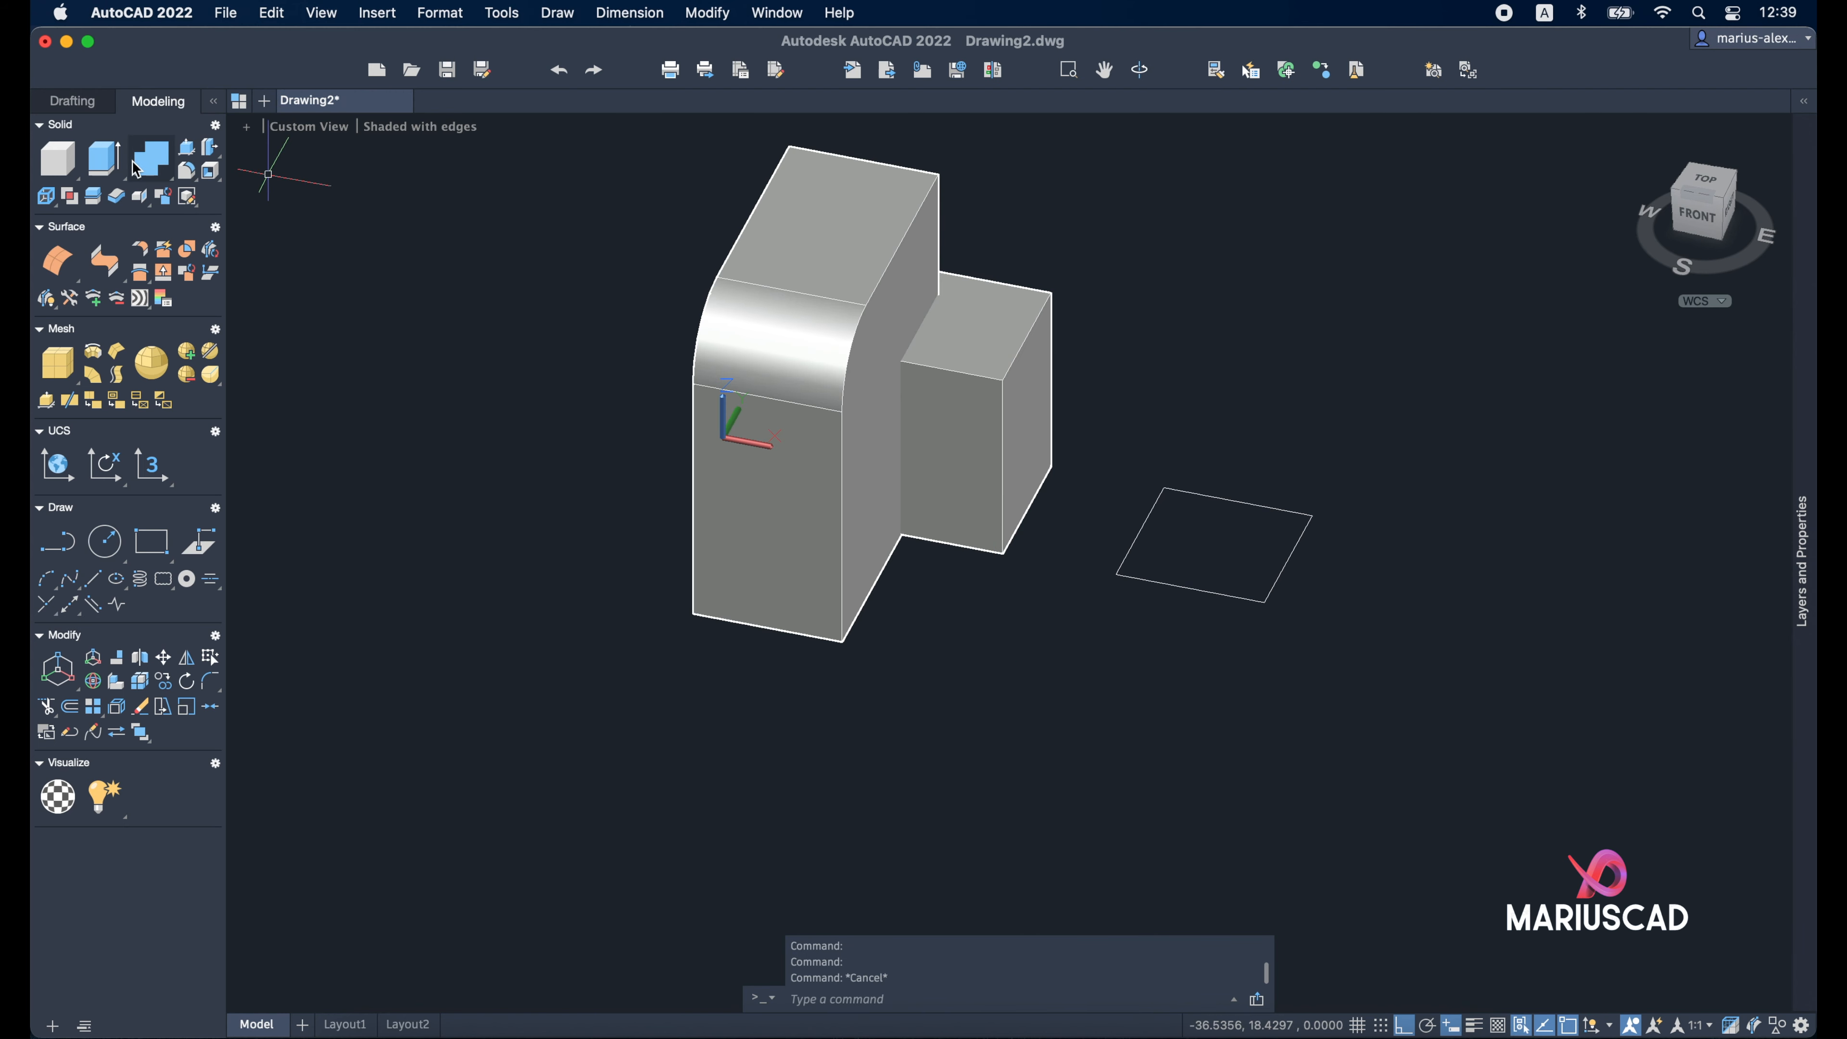
click(151, 157)
click(1007, 660)
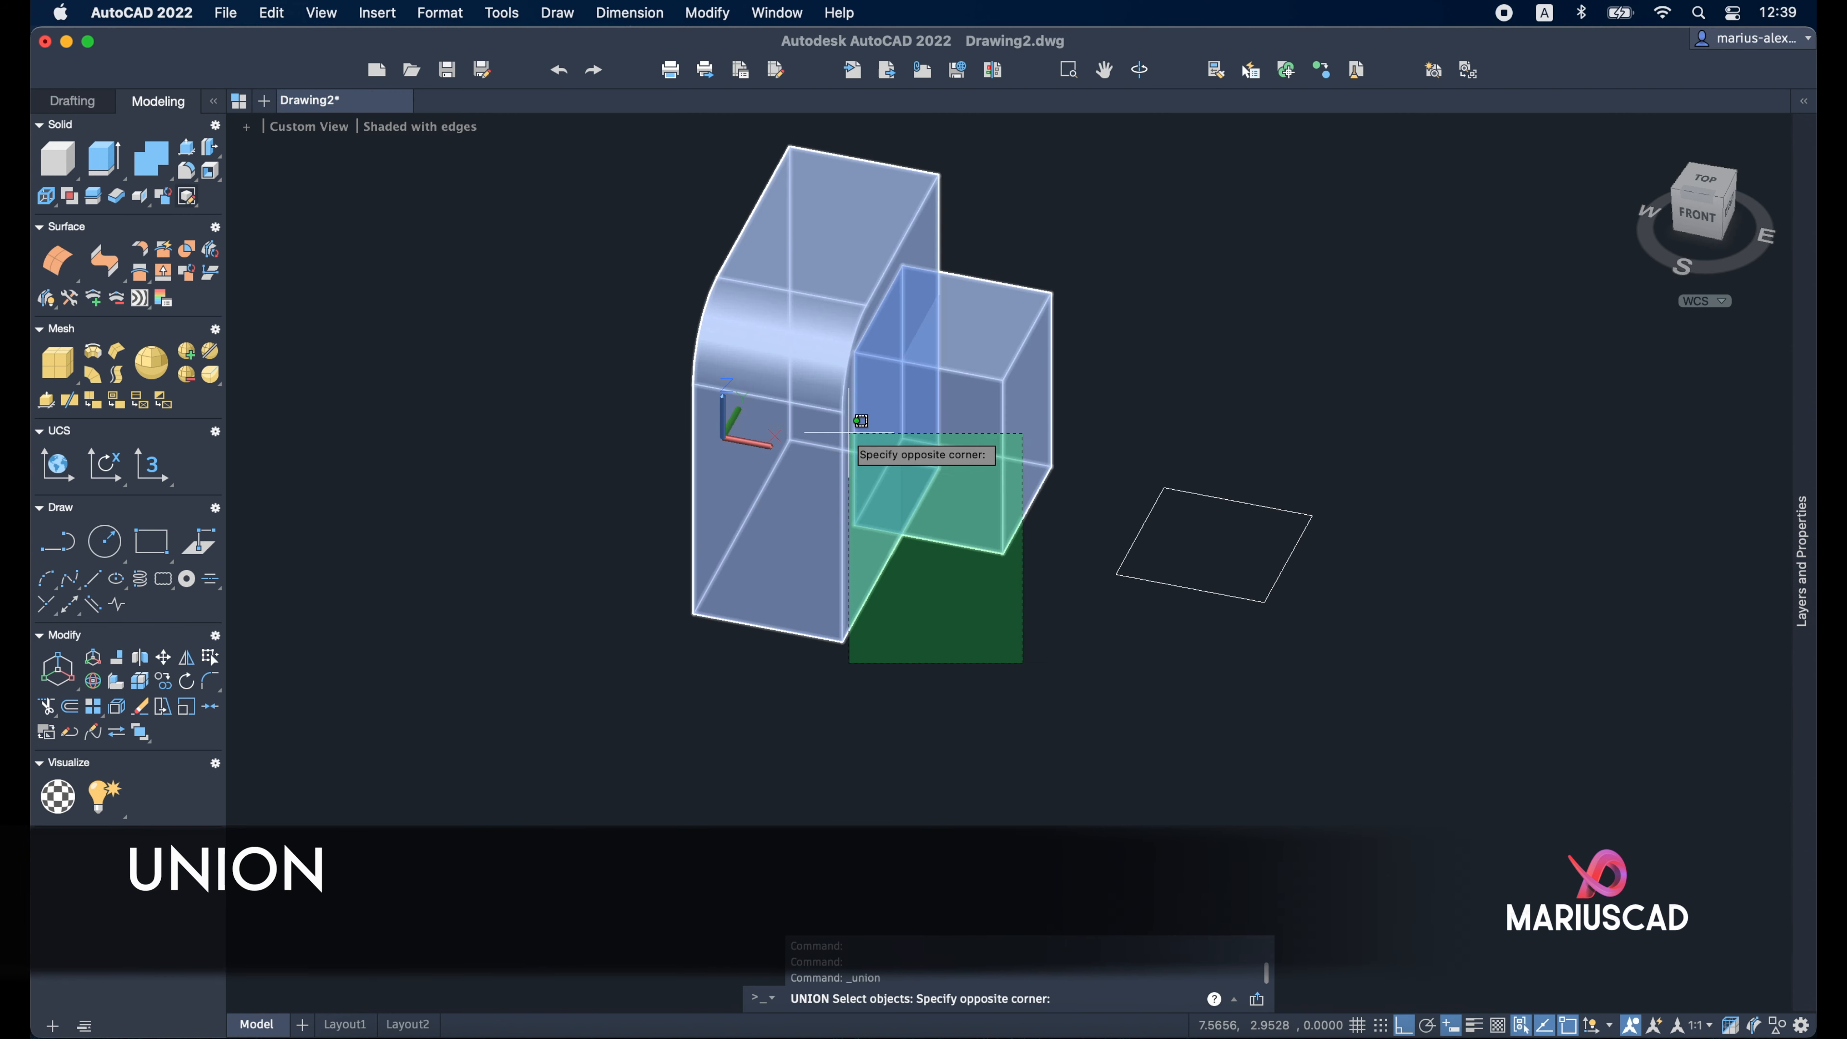
click(803, 324)
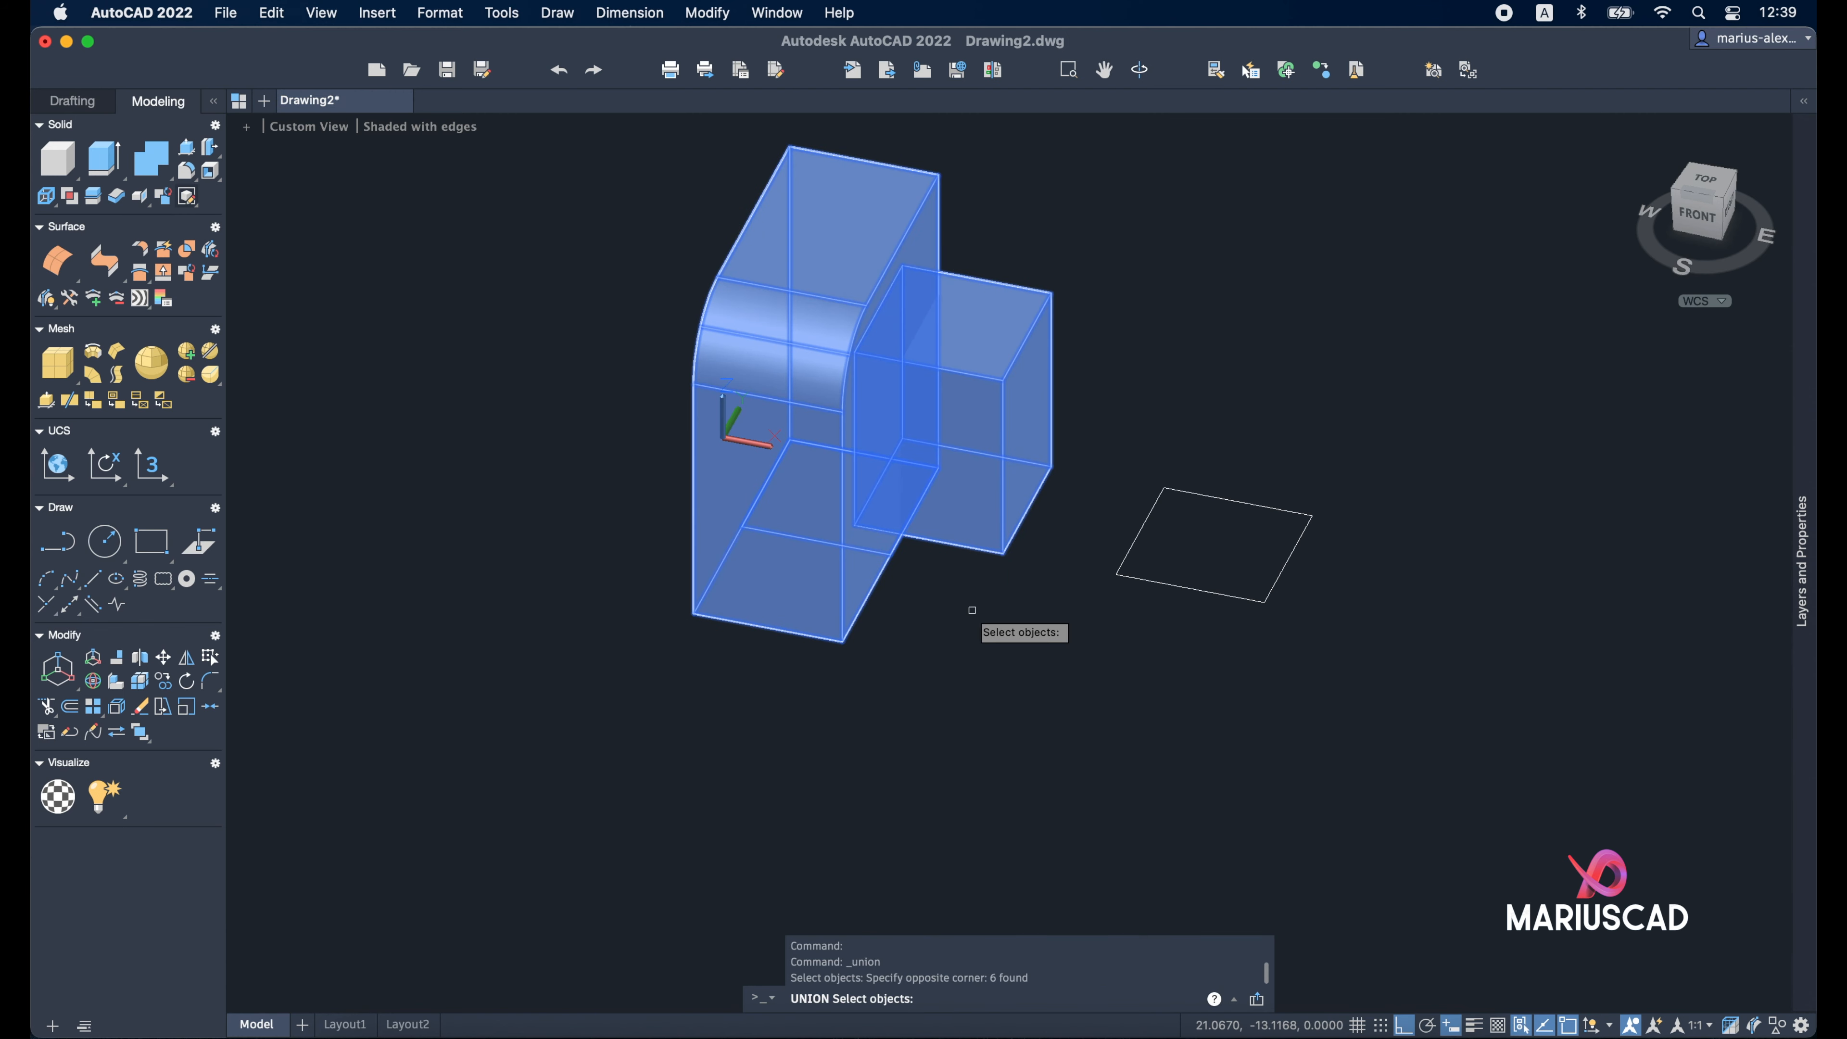
key(Return)
Move the united solid freehand, away from the square's original lines
click(946, 432)
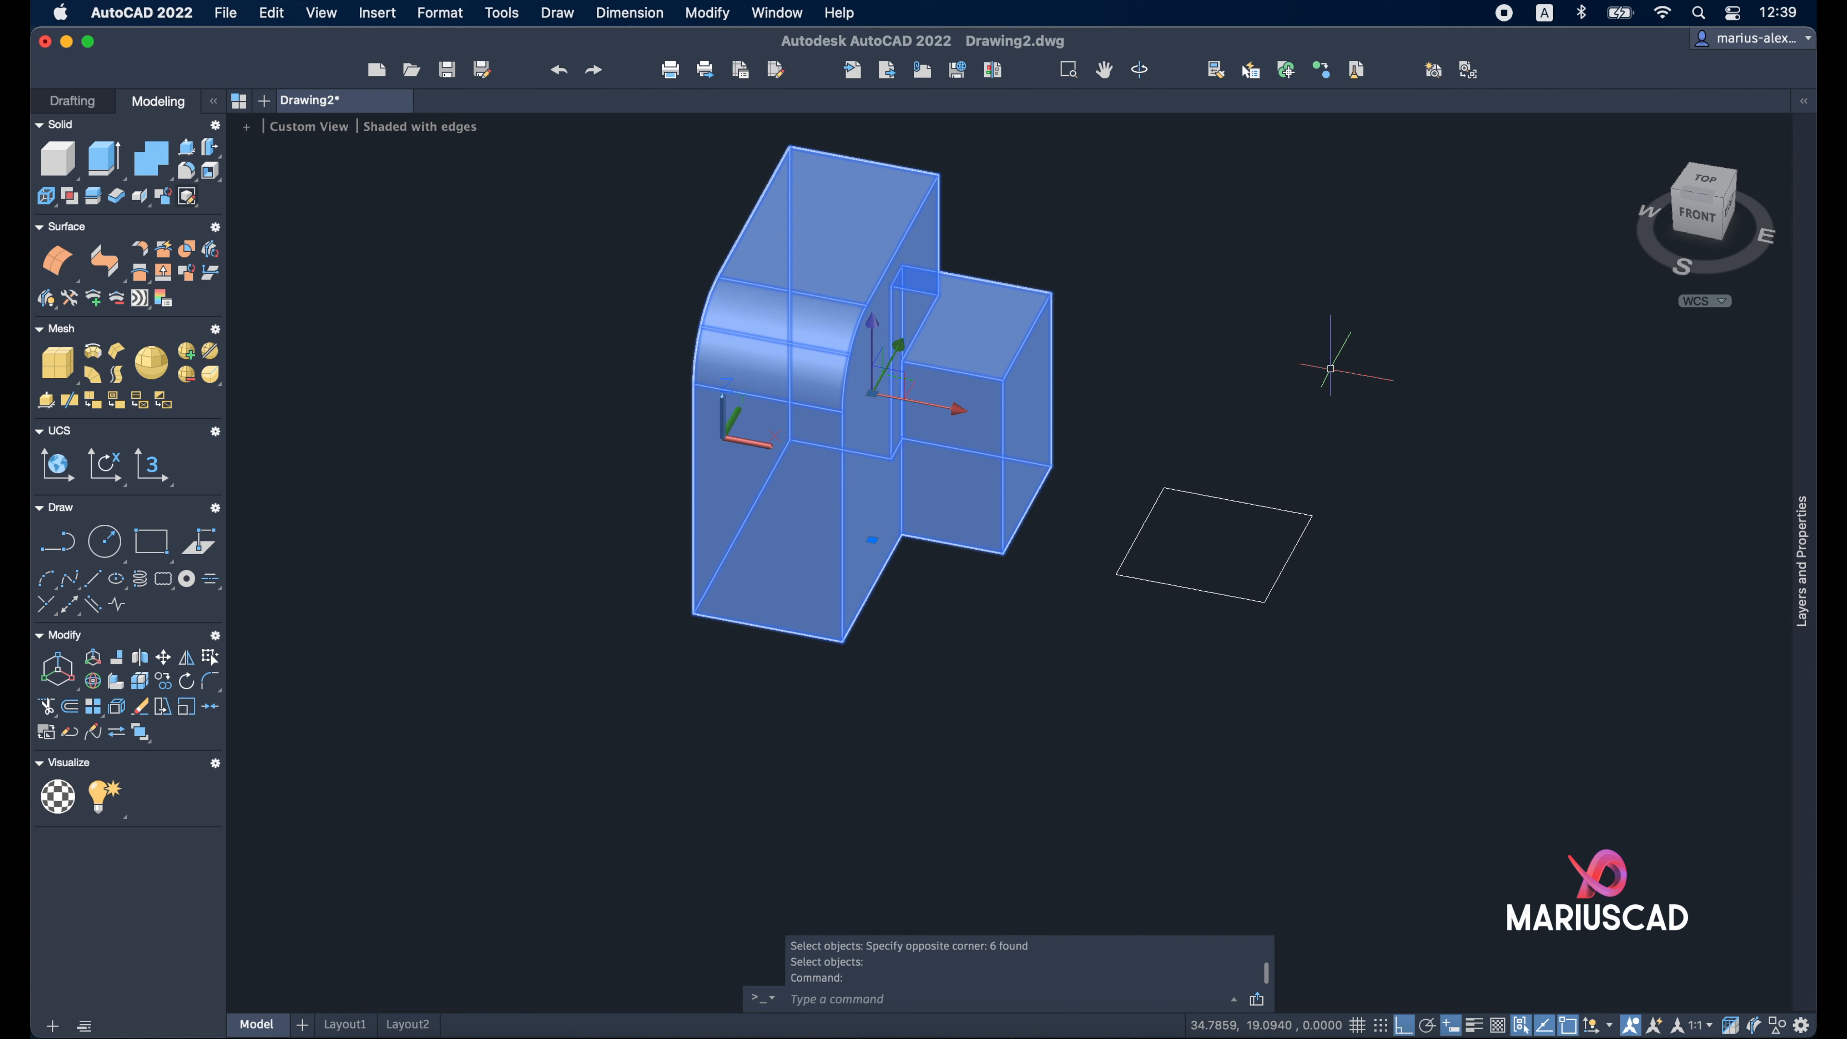
key(Return)
click(1370, 331)
click(1200, 283)
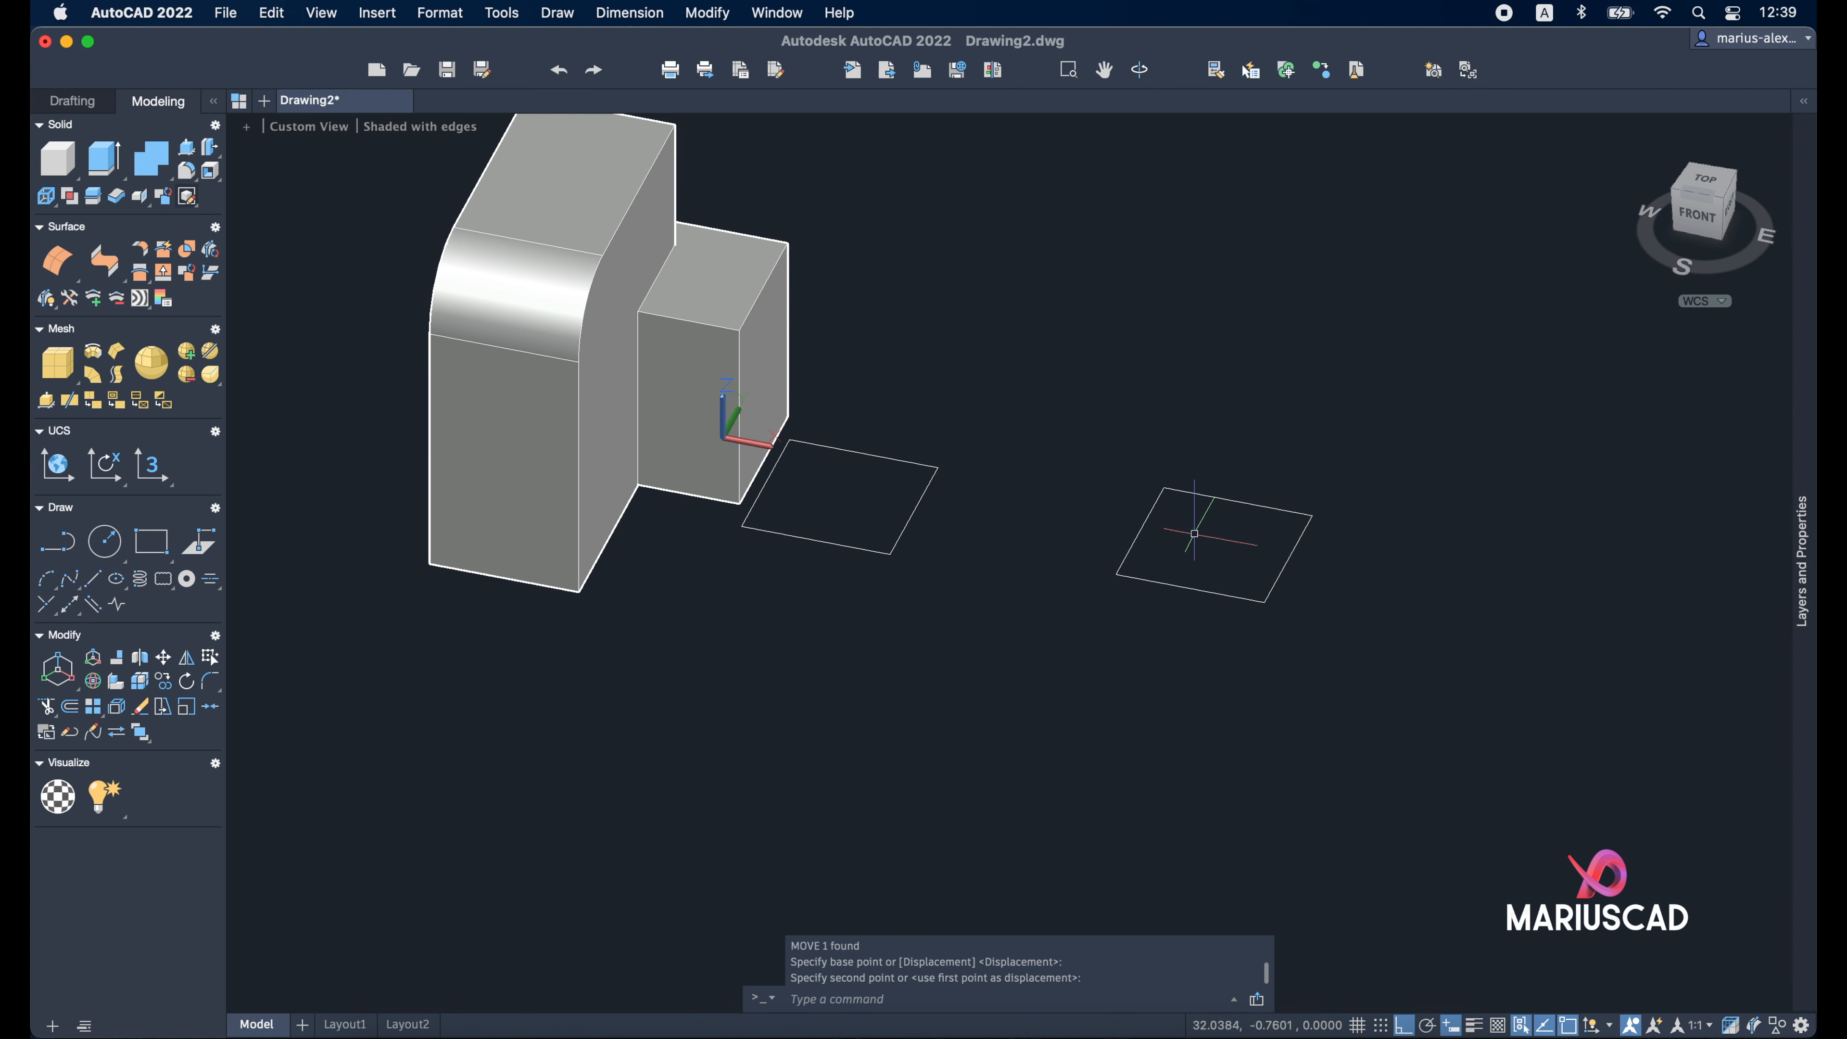
Erase all objects from the drawing and restore the Home view
key(super+a)
key(Delete)
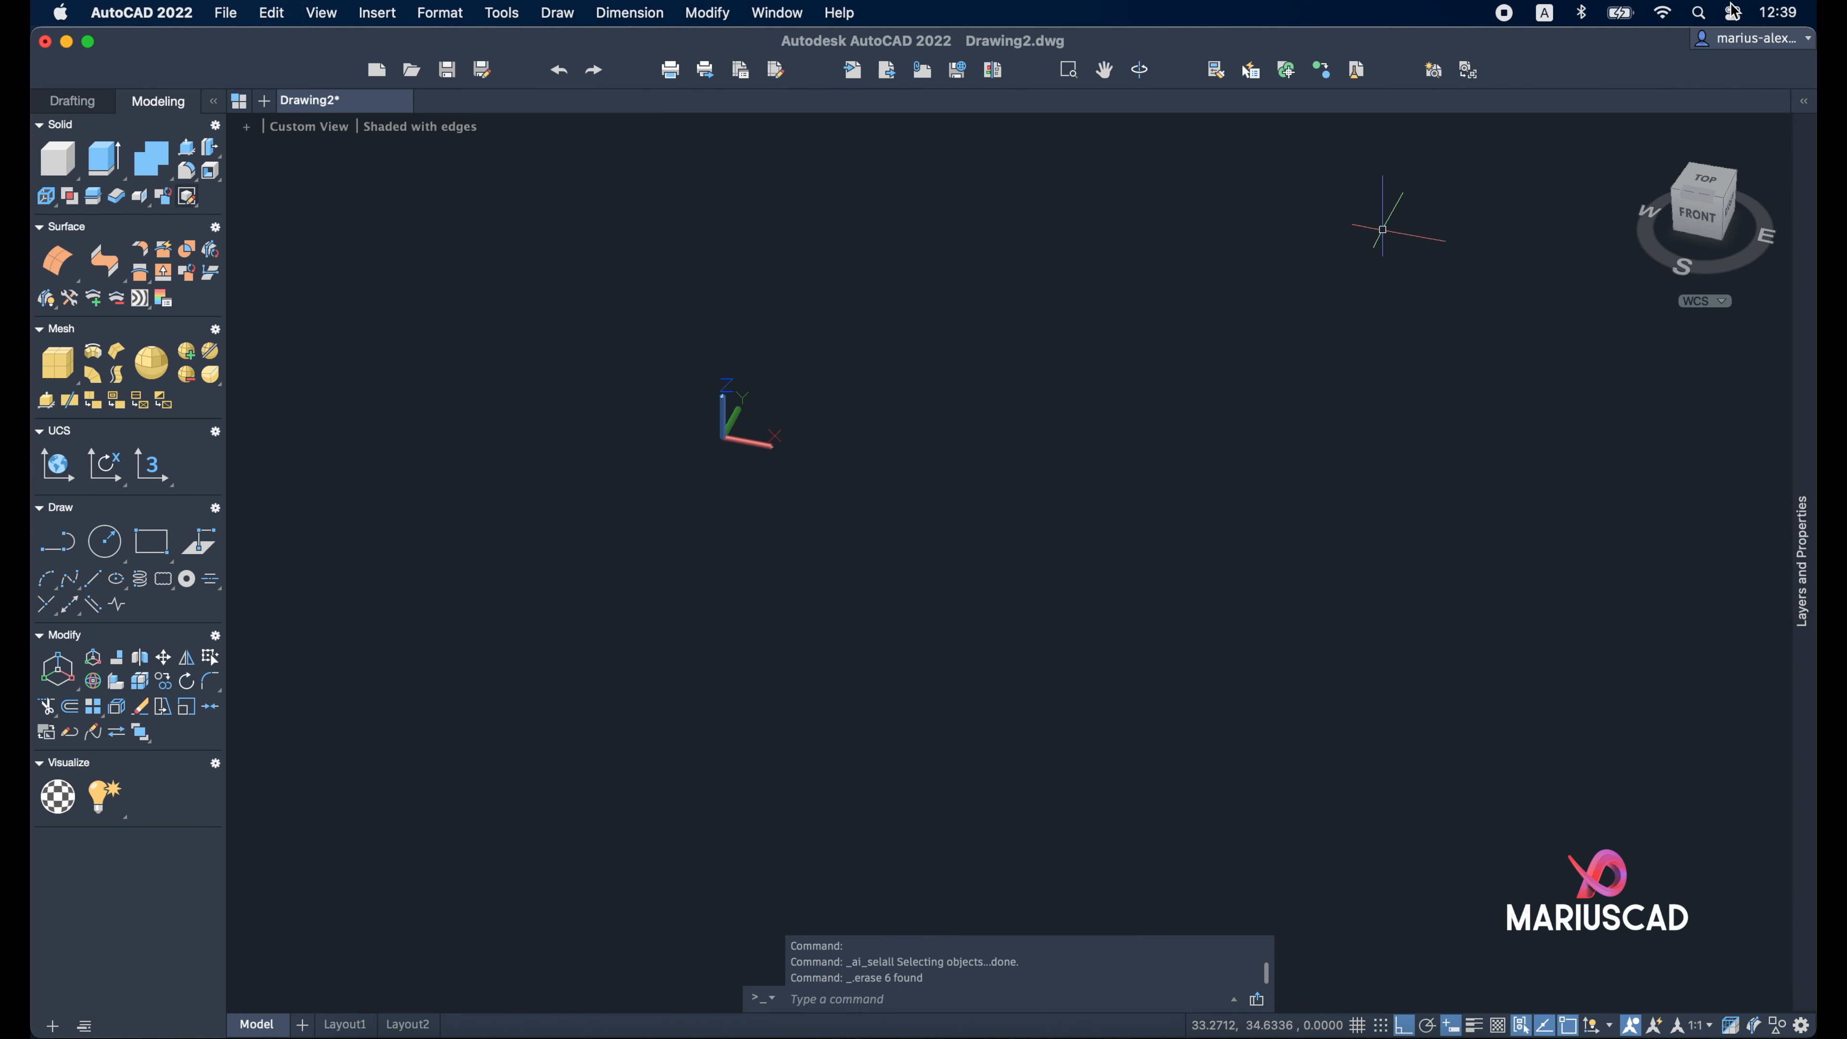
click(1639, 132)
Switch the view to parallel projection and draw an open wavy spline from 0,0 through four more freehand points
right_click(1724, 203)
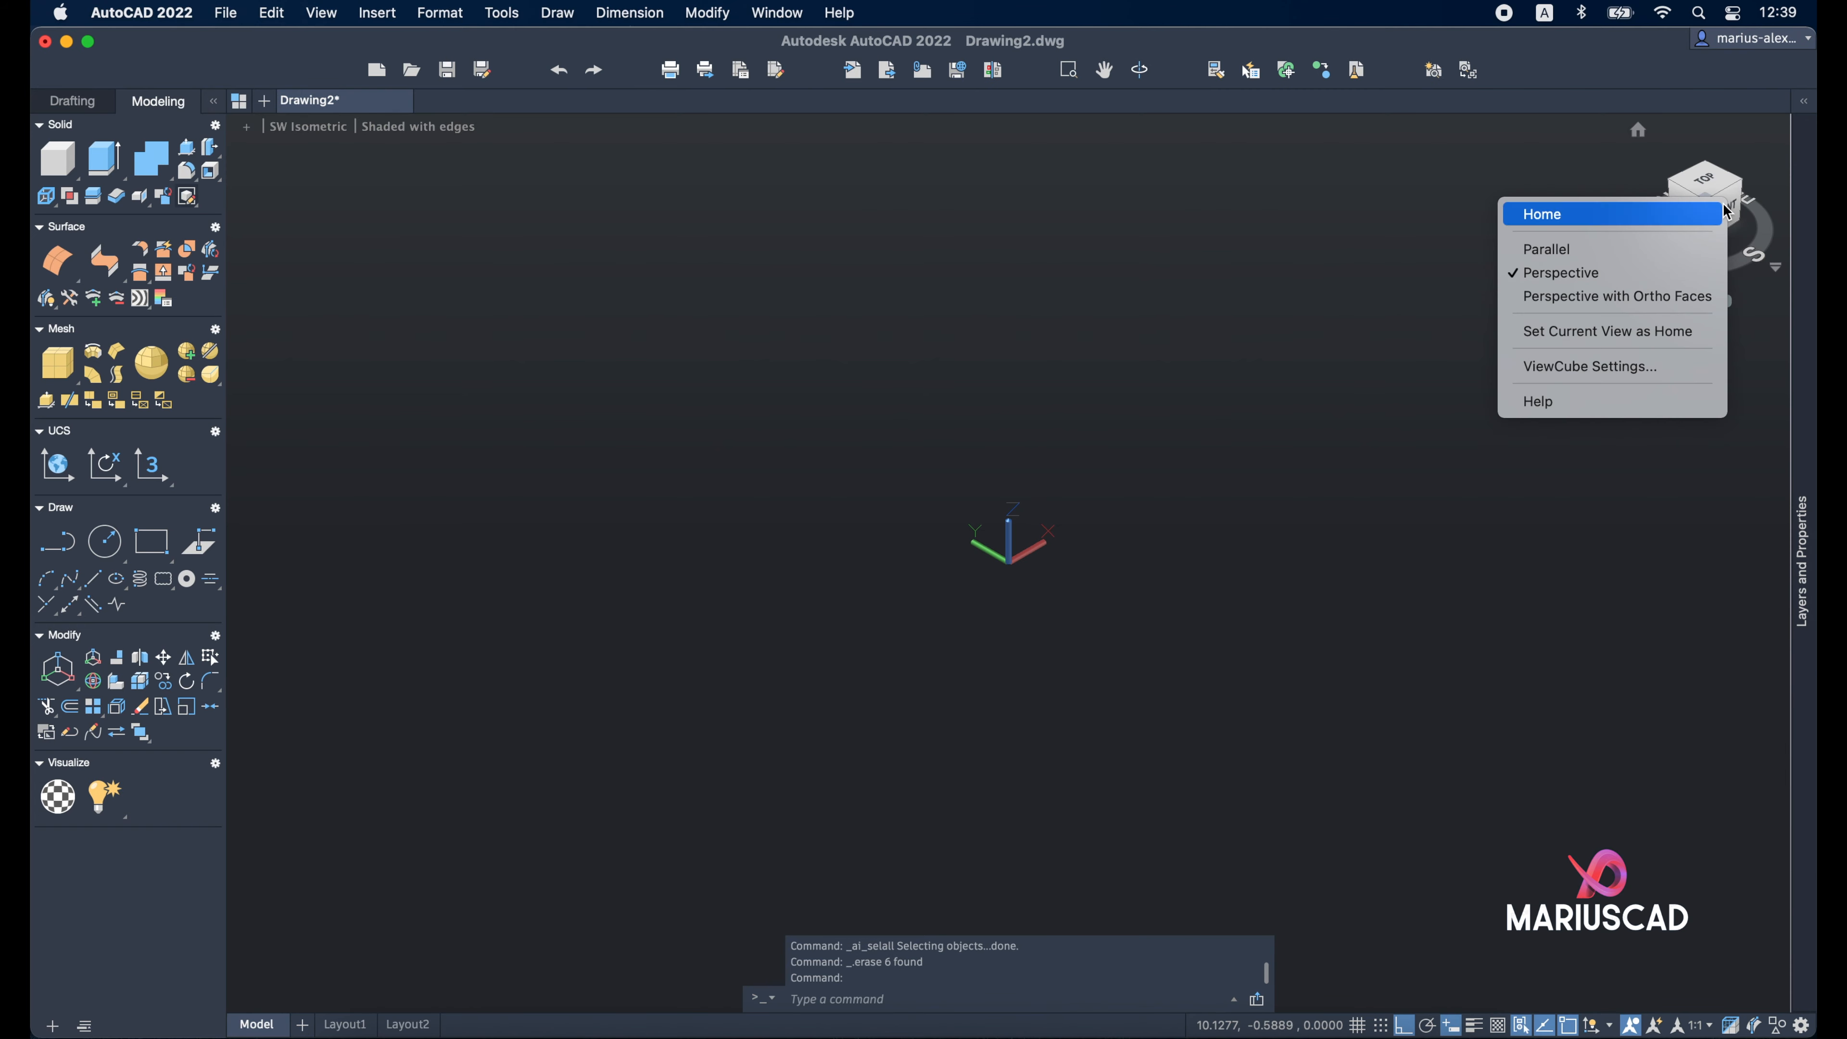
click(1563, 248)
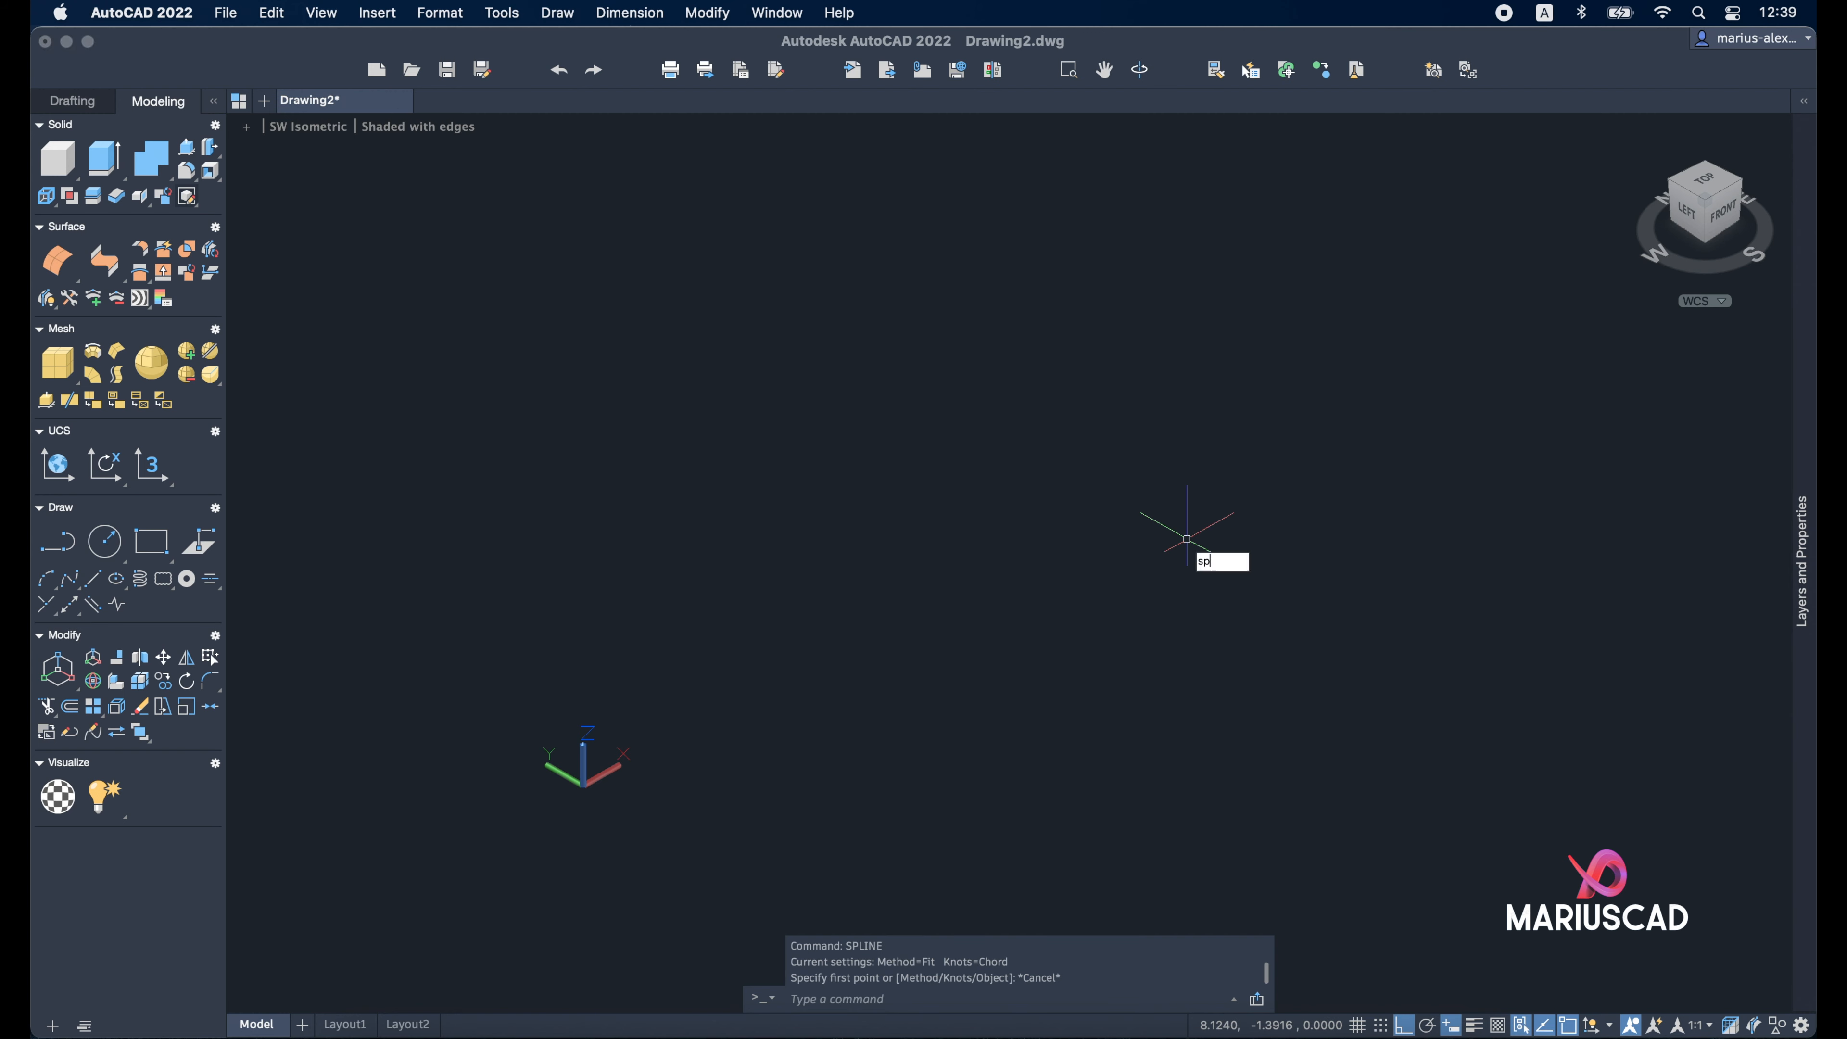
key(Return)
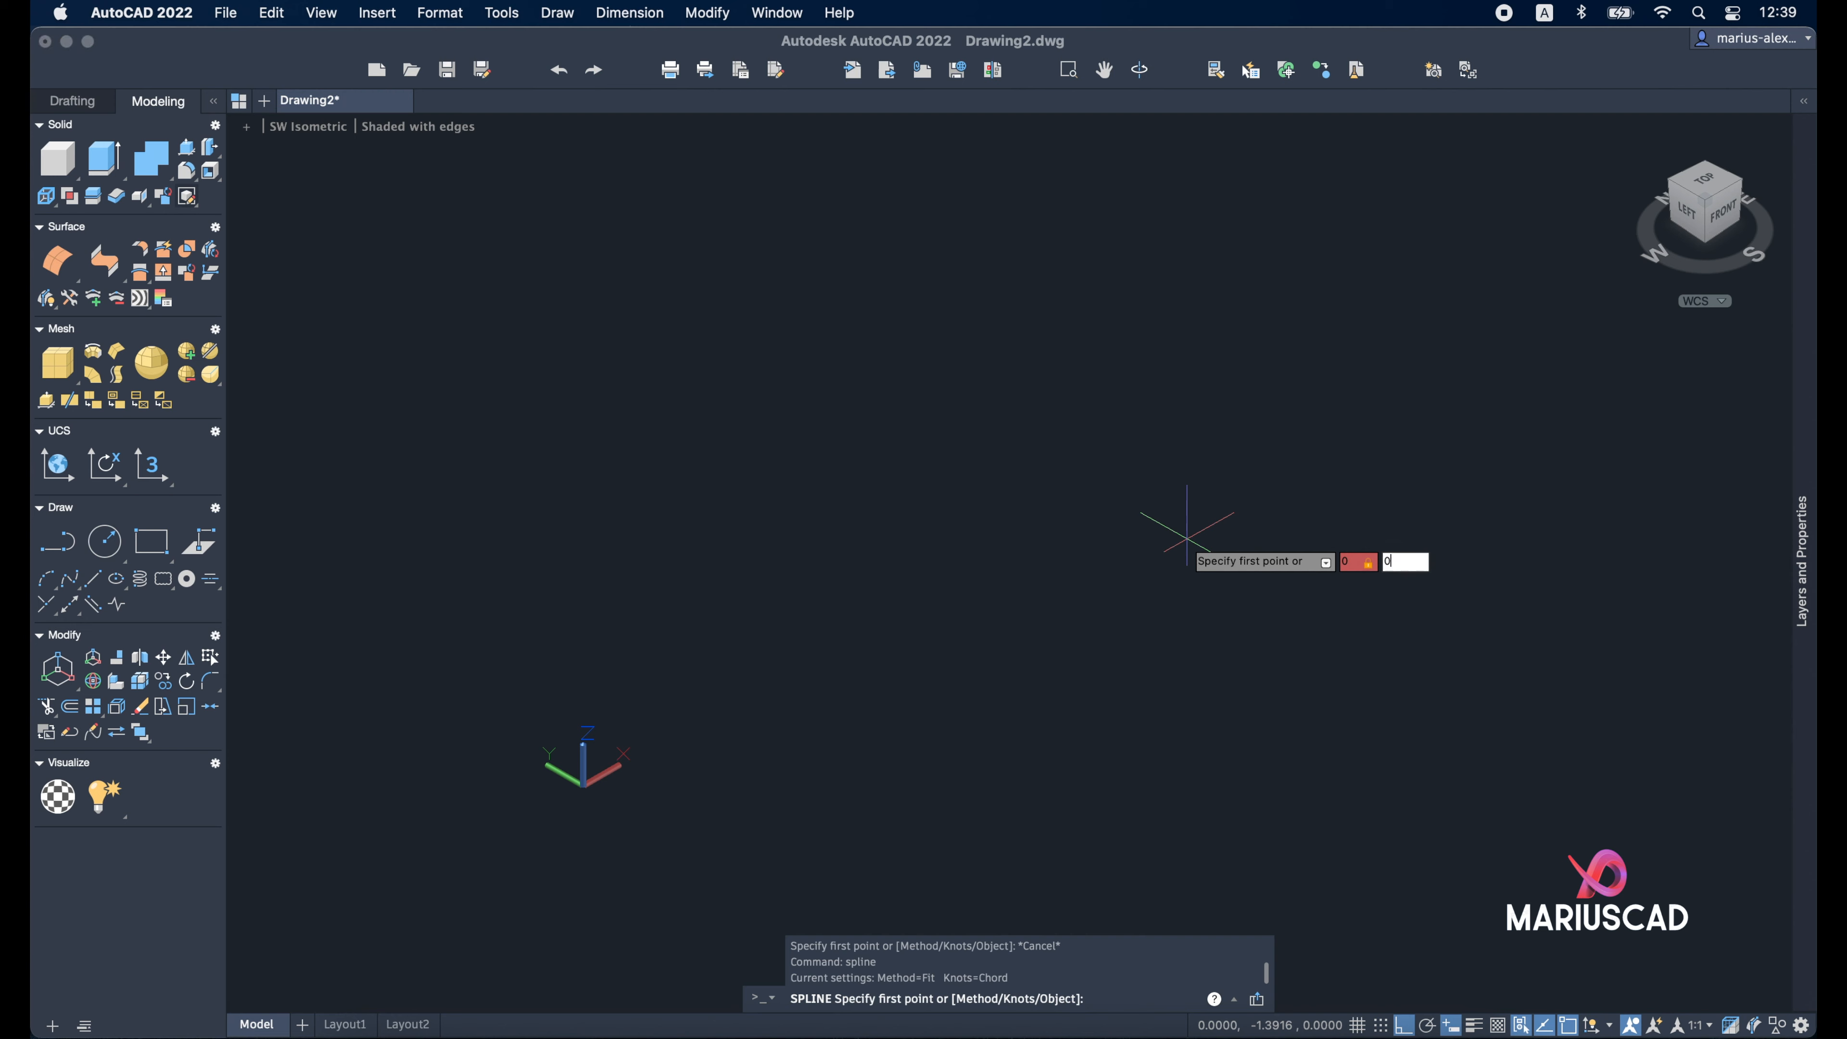
text(0,0)
key(Return)
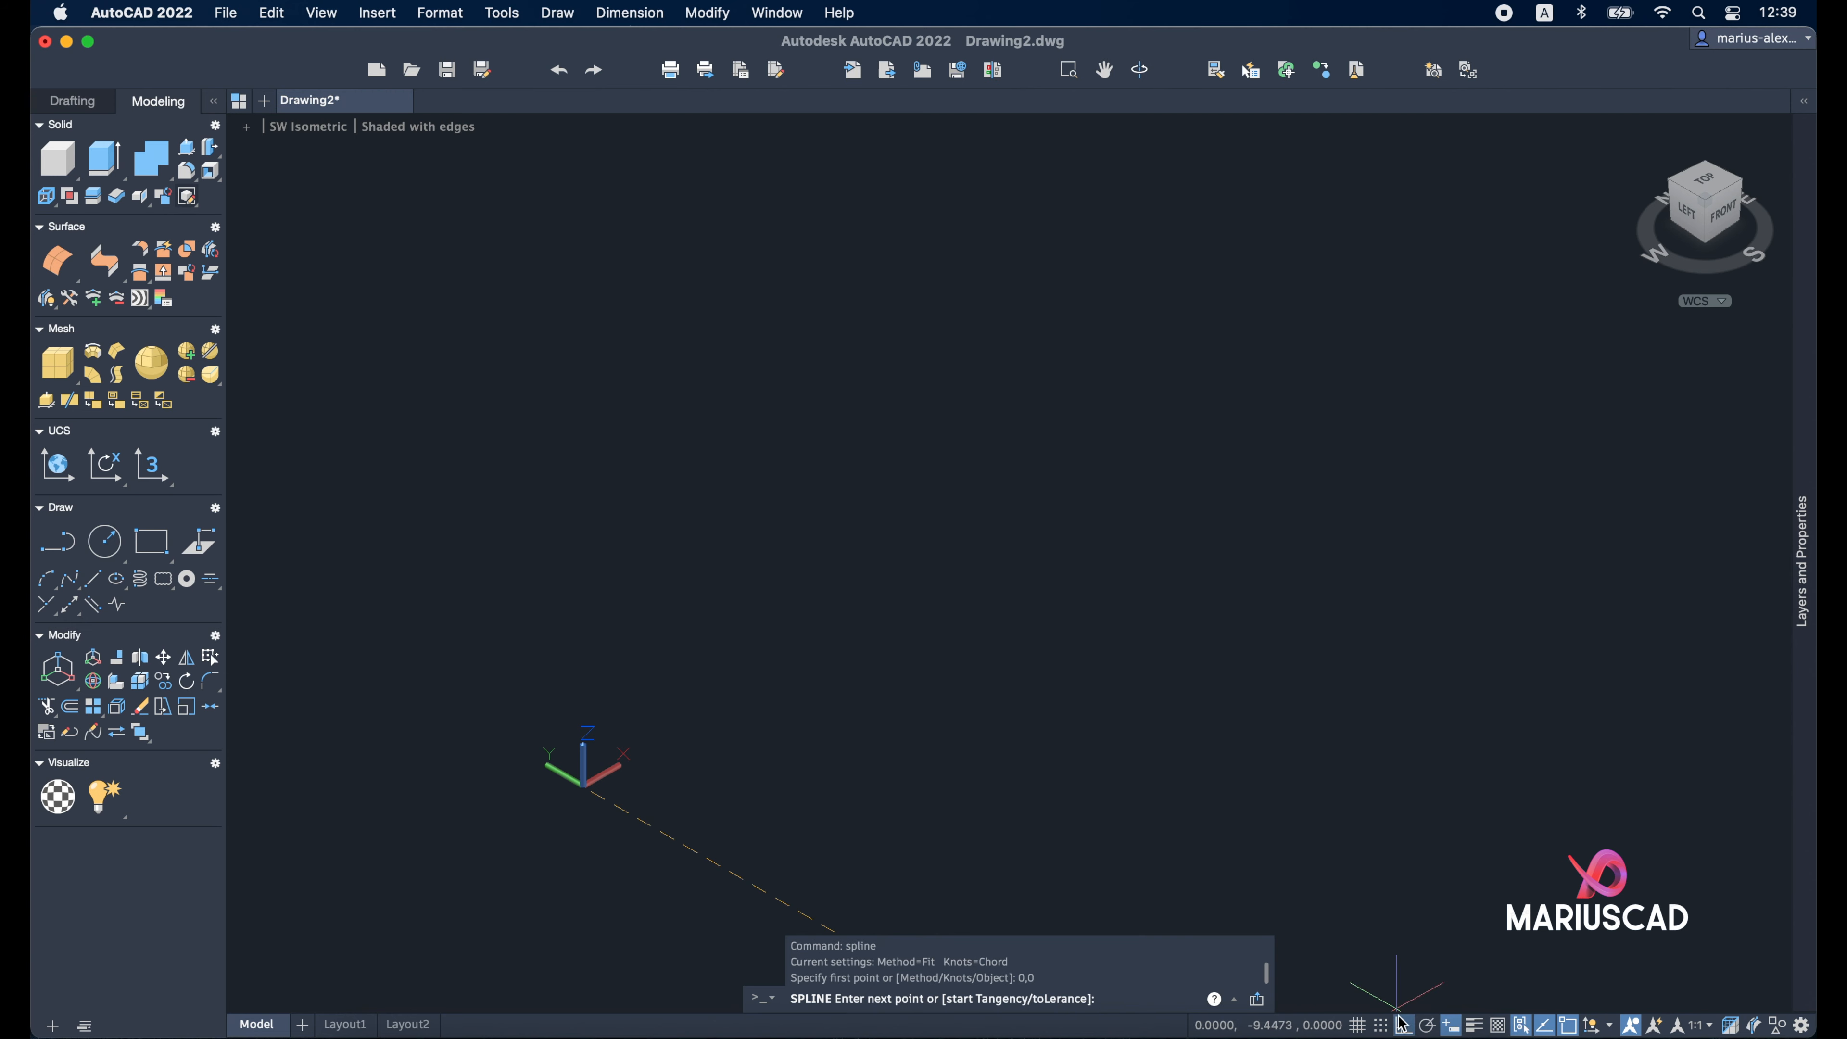
click(741, 419)
click(1121, 282)
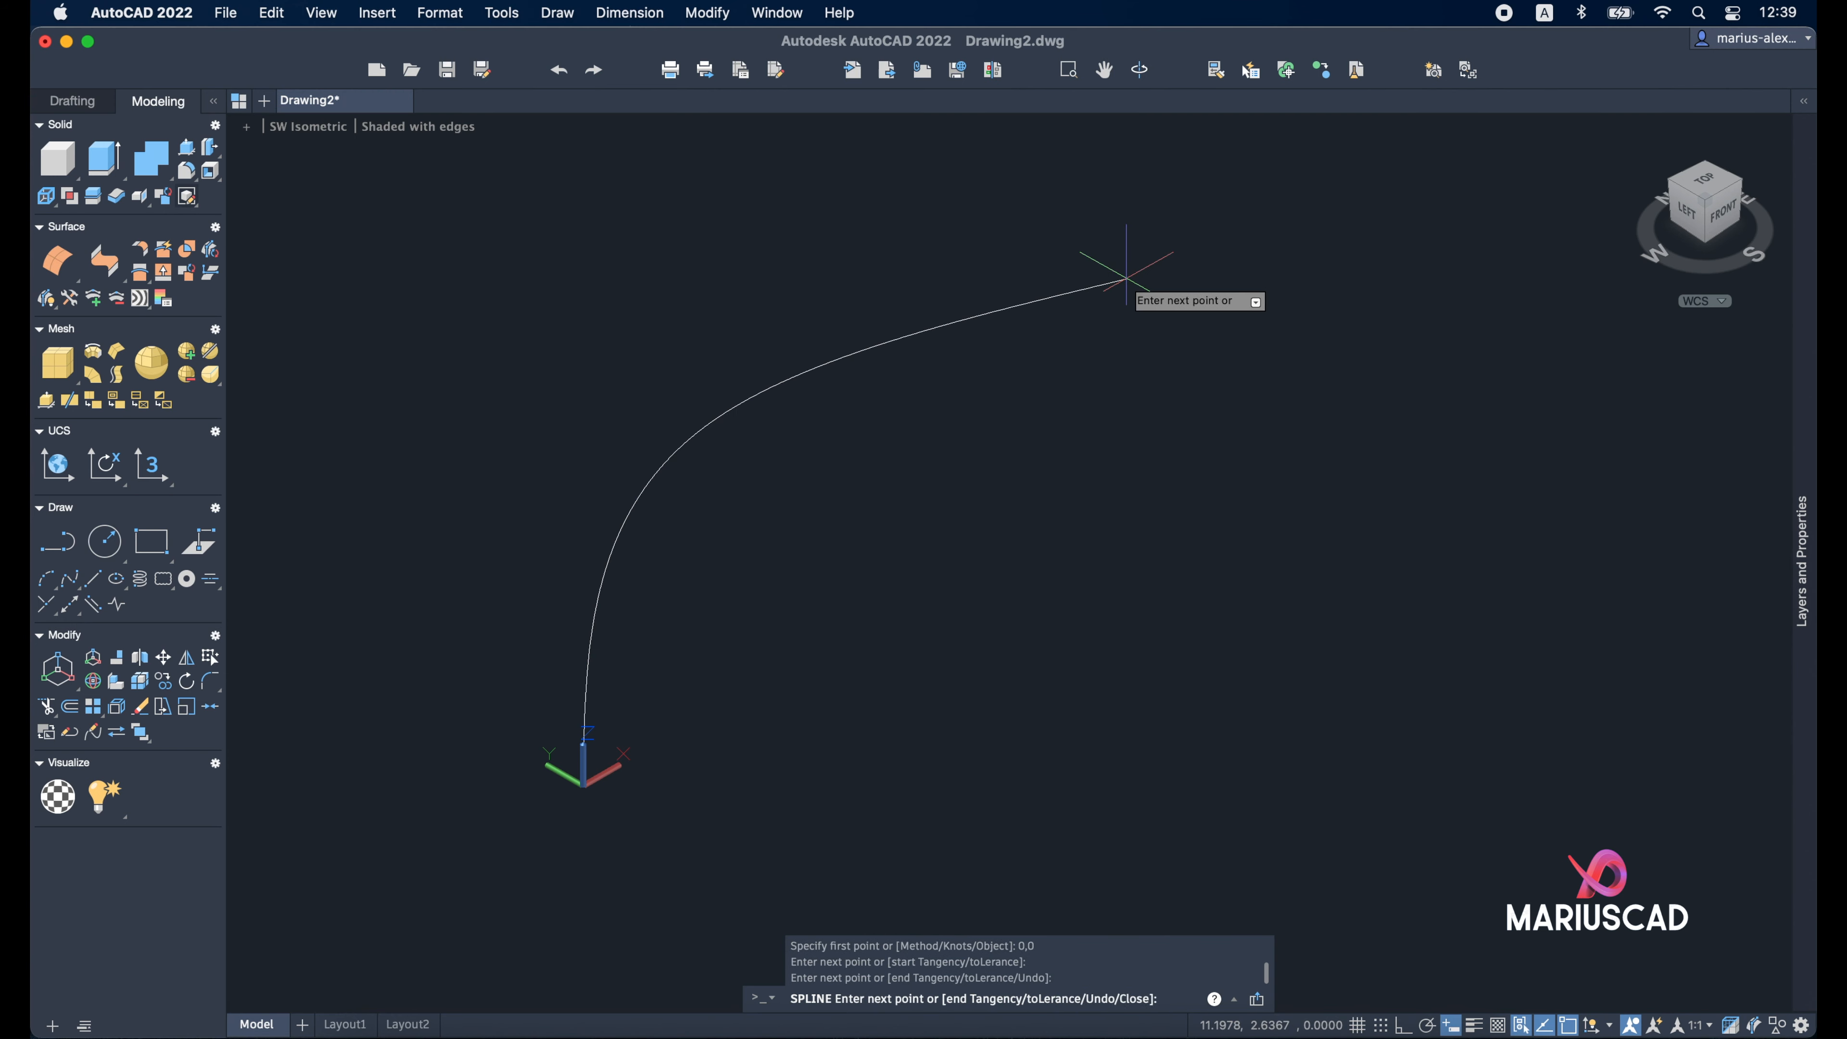
middle_drag(1119, 325, 941, 582)
click(1007, 342)
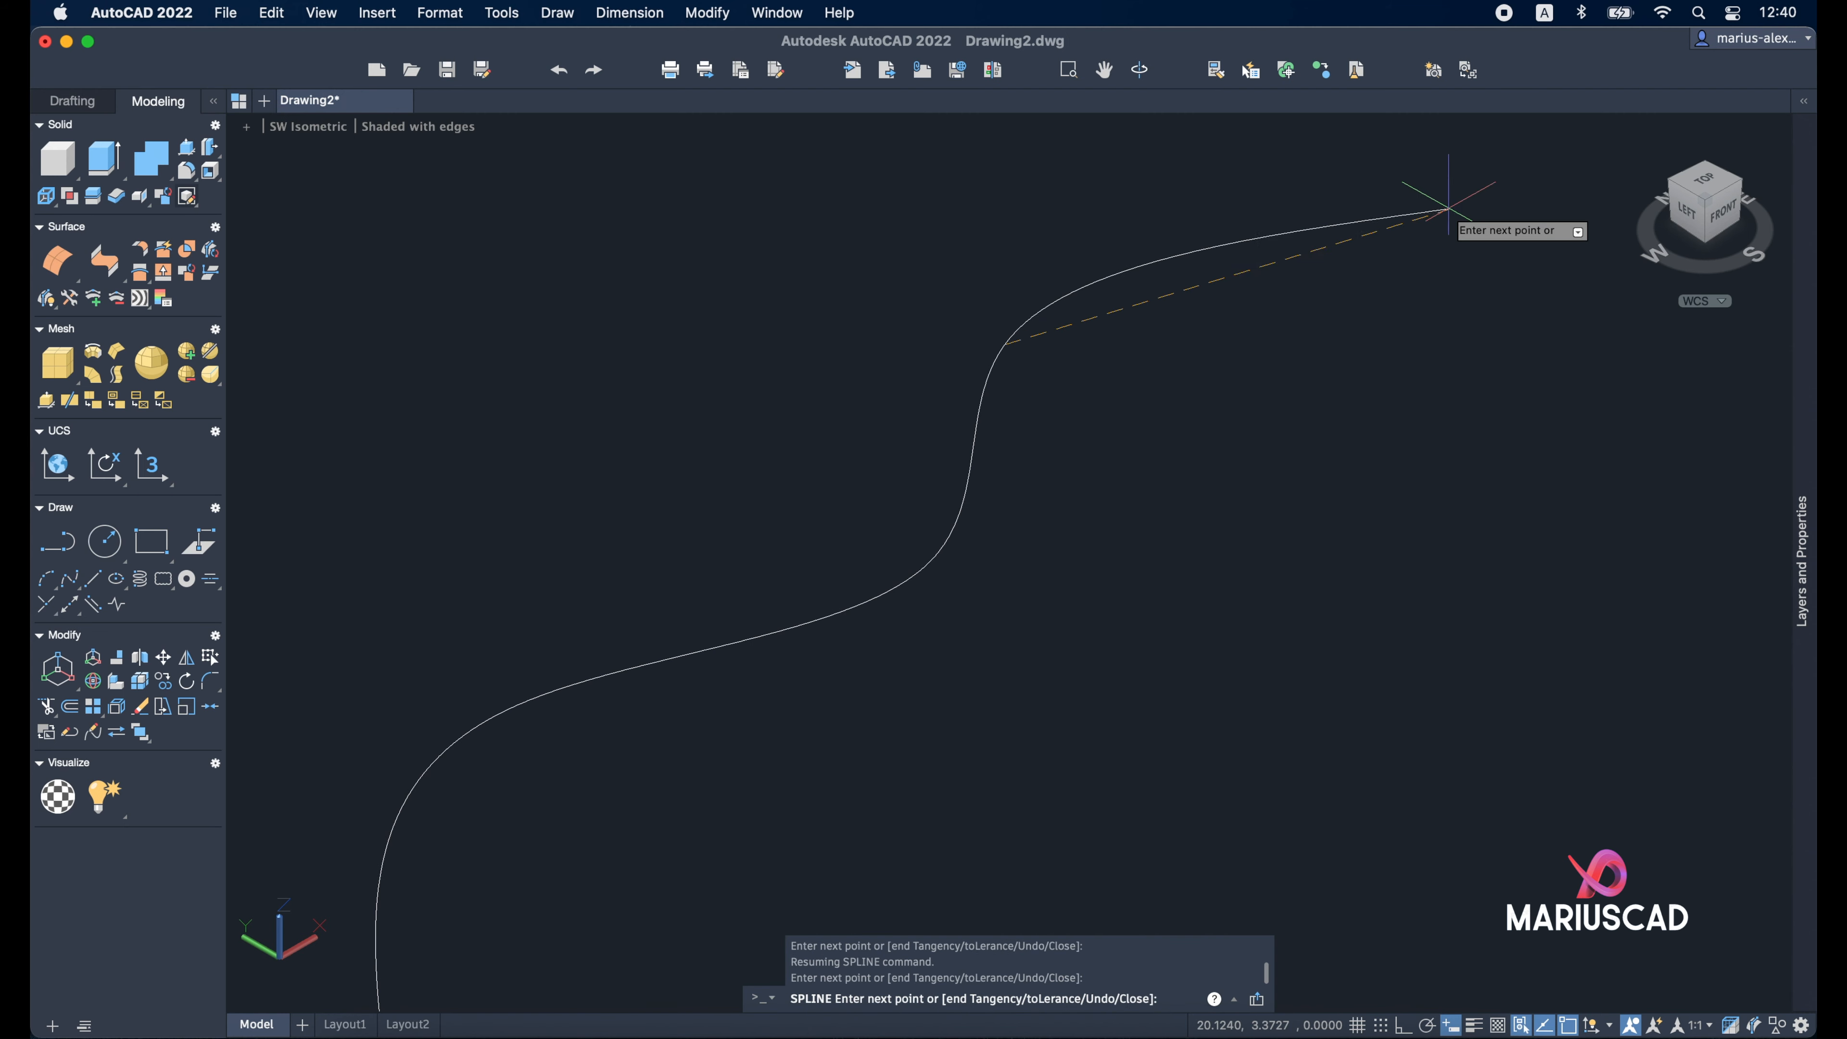
click(1504, 254)
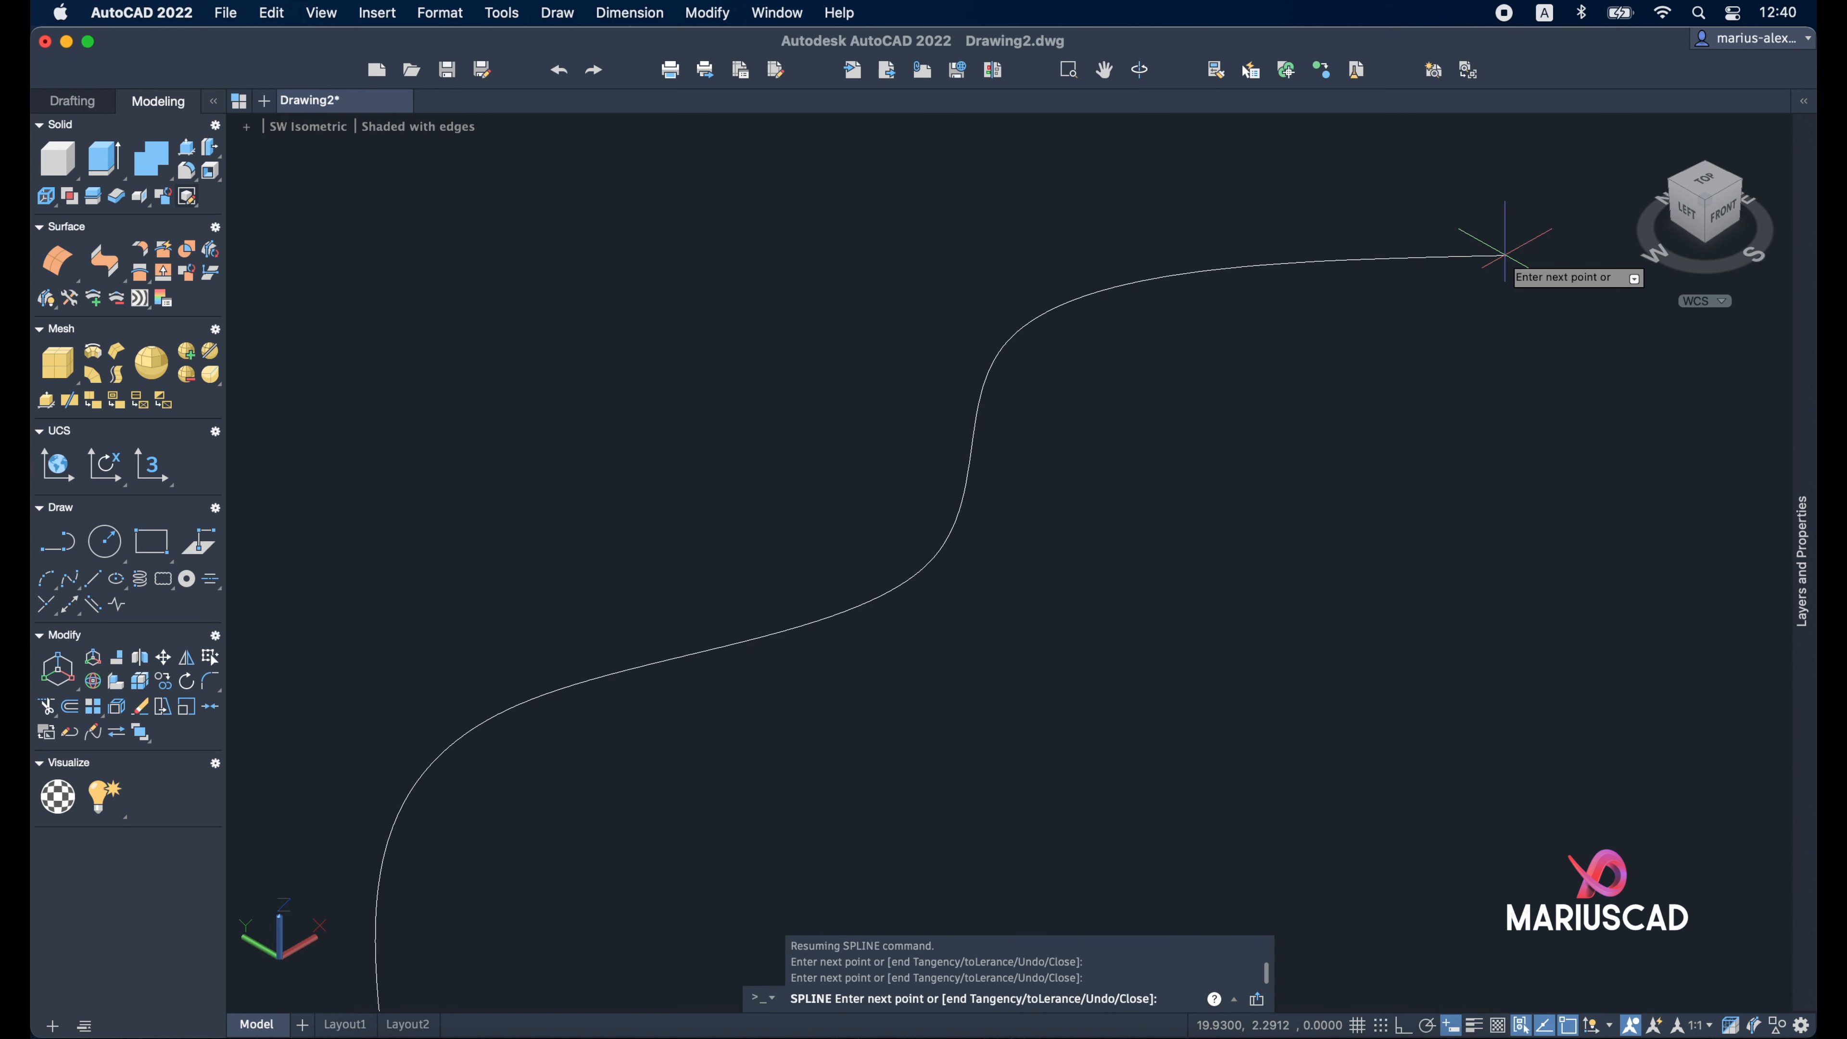
right_click(1504, 255)
click(1538, 268)
scroll(1317, 291, down, 2)
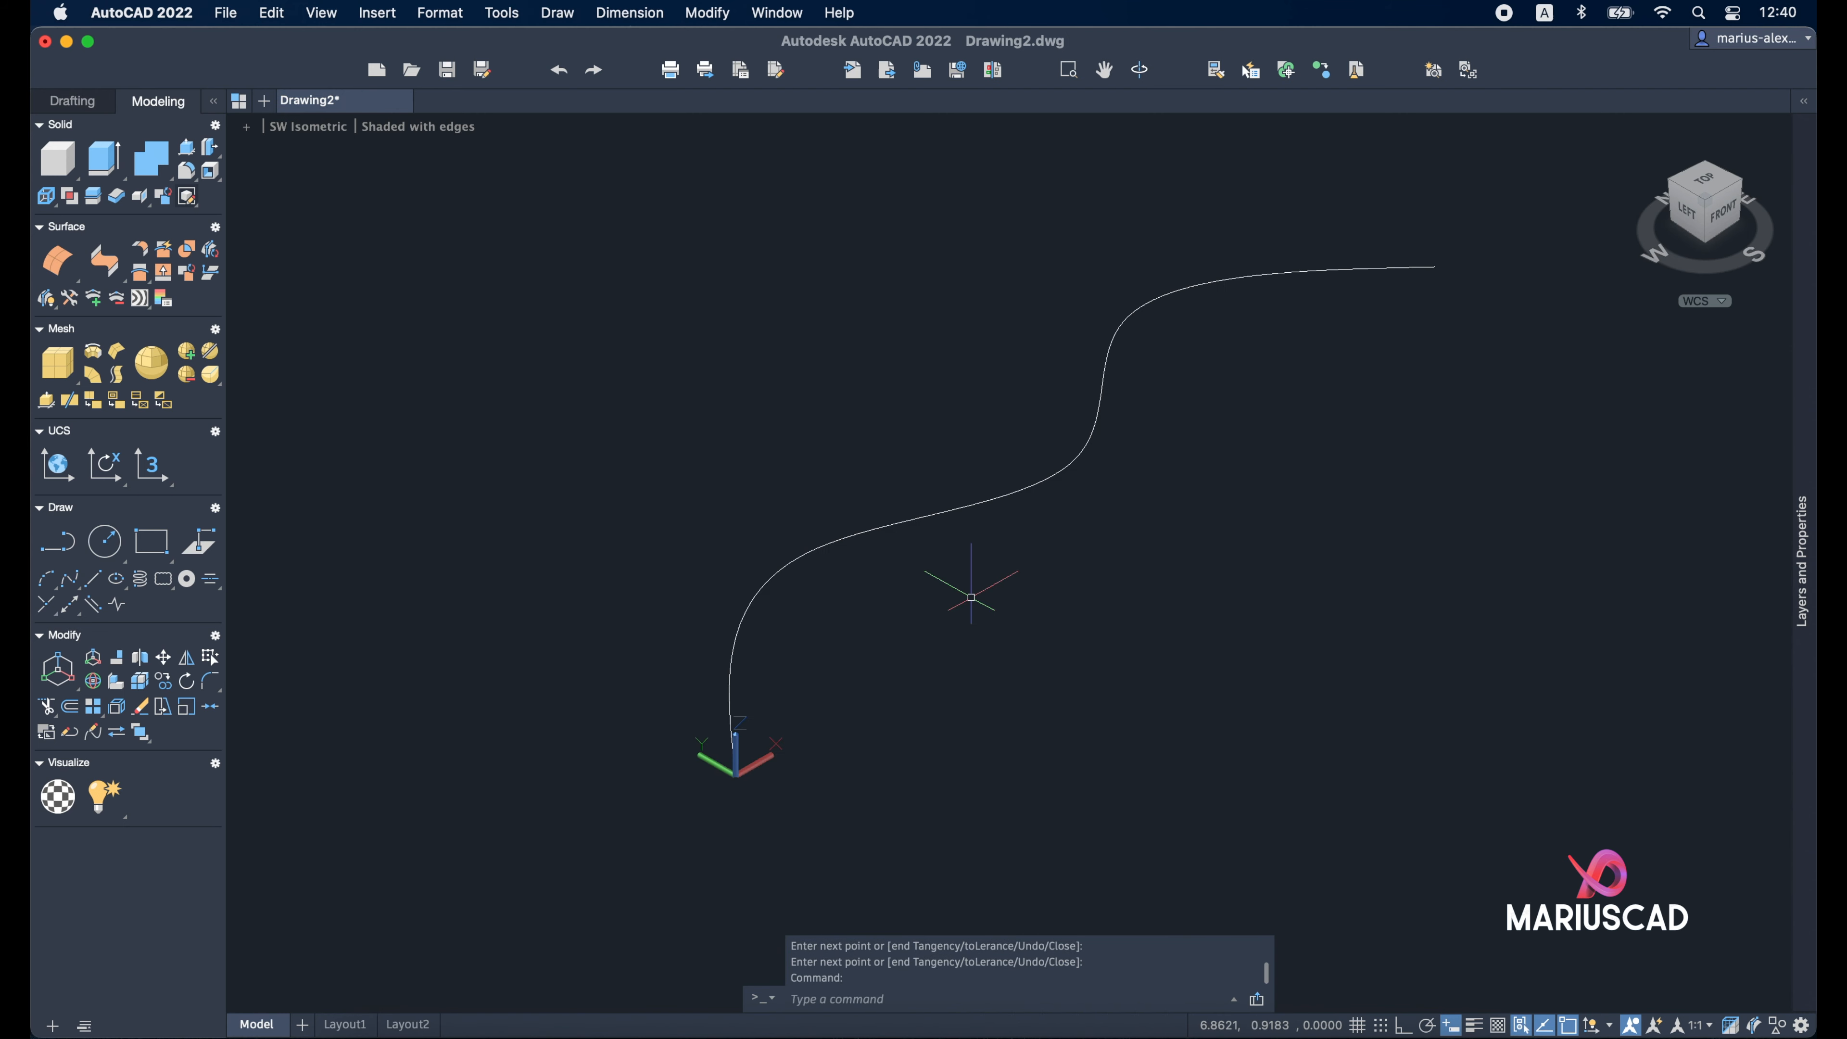
Draw a straight line from 0,0 along the X axis, about 19.94 units long, reaching below the spline's far end
text(l)
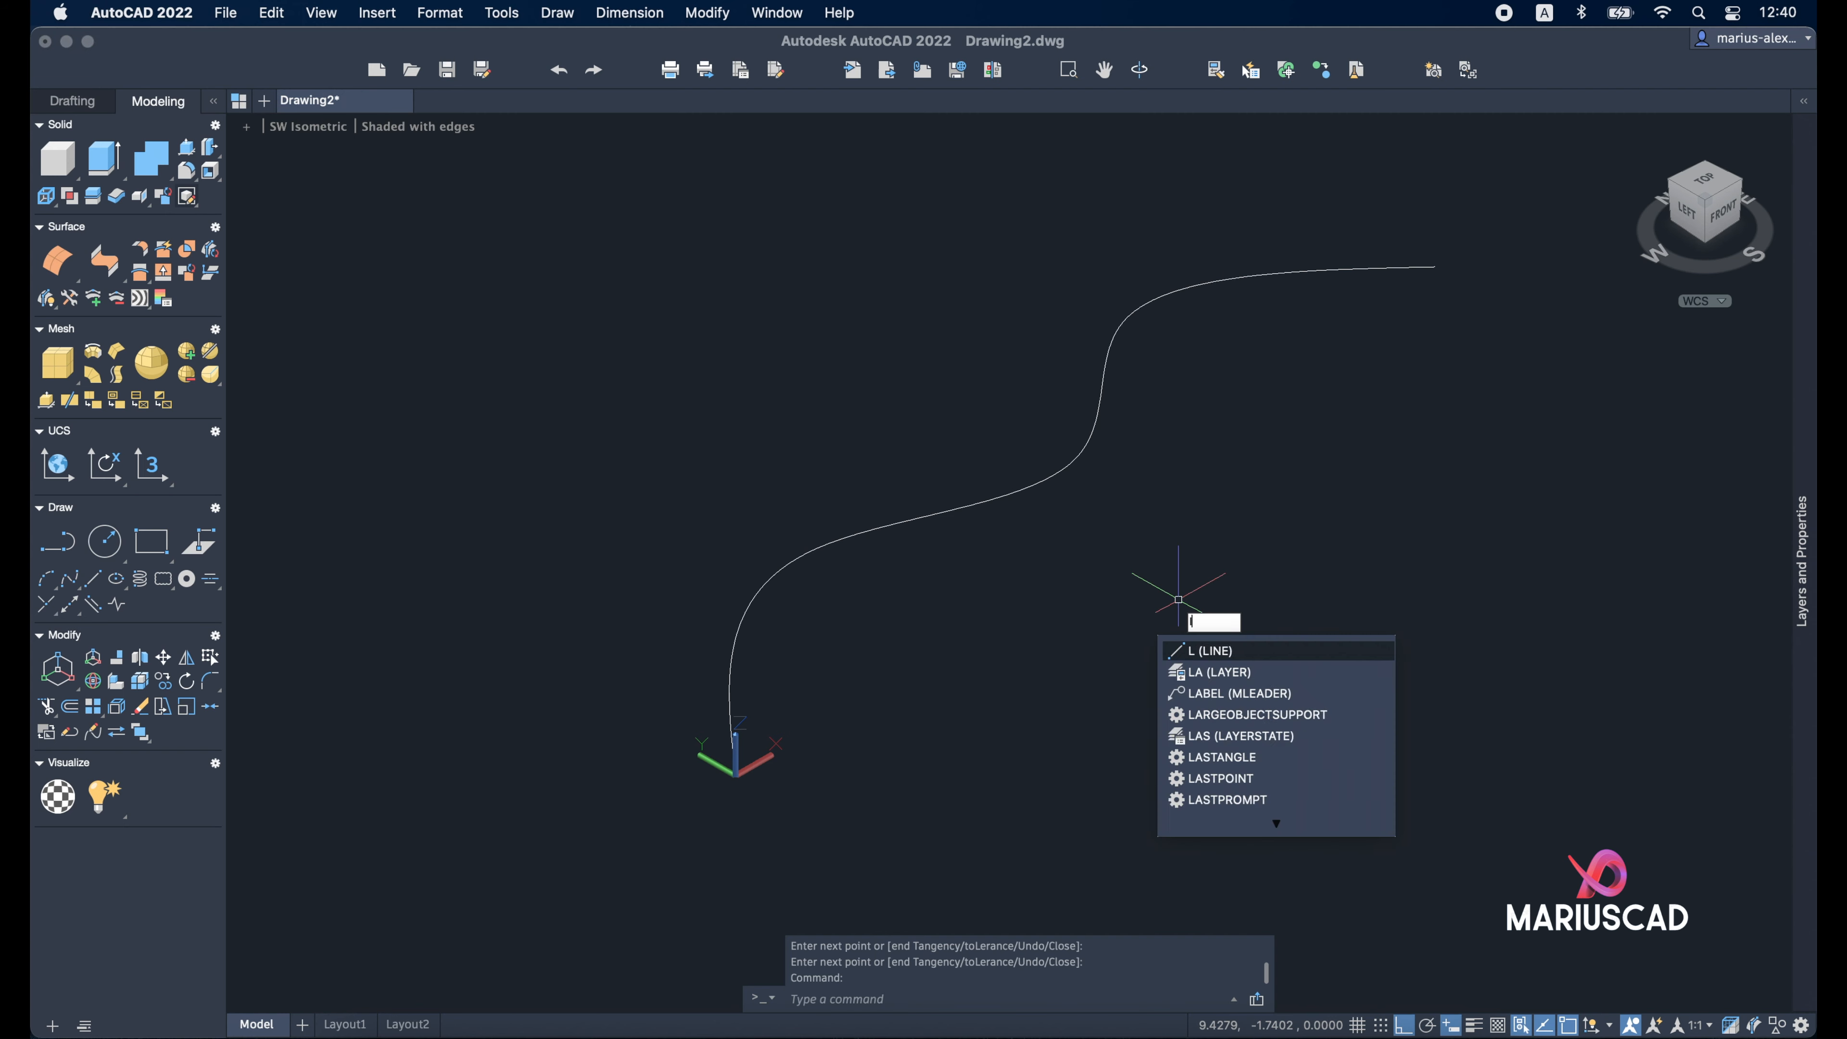
text(ine)
key(Return)
text(0,0)
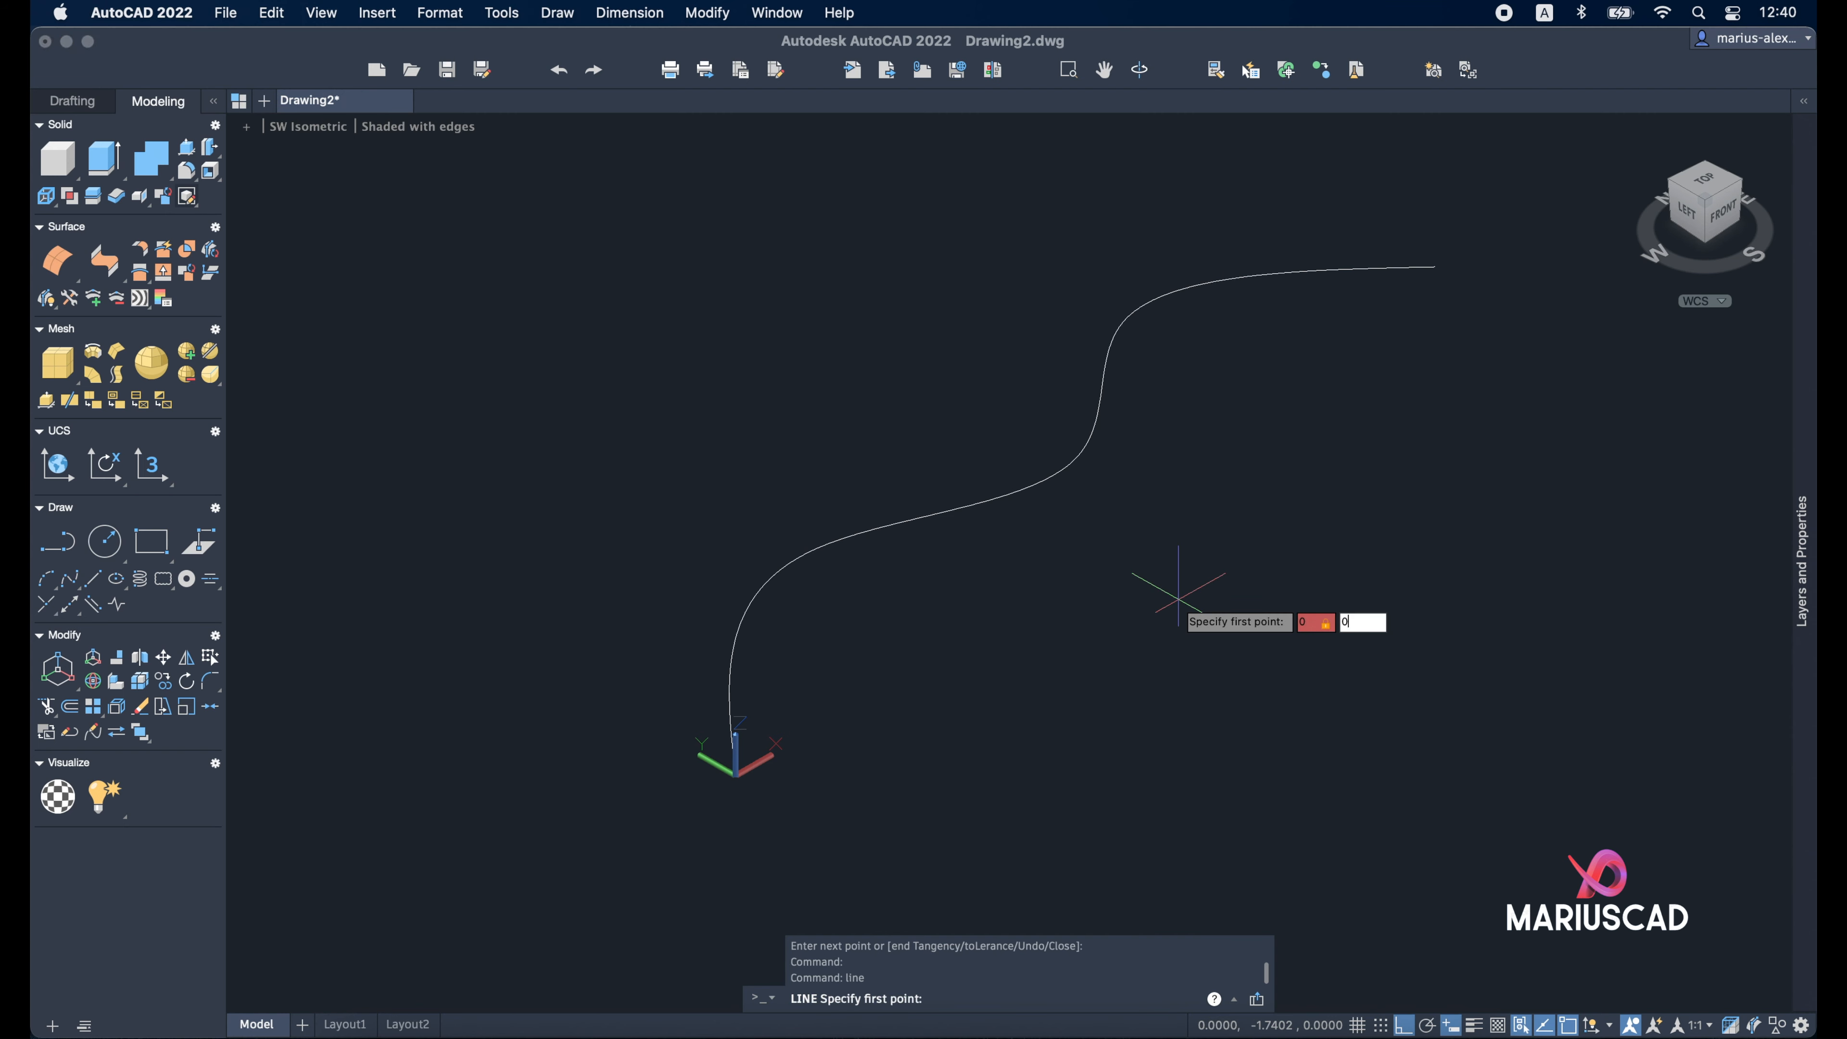
key(Return)
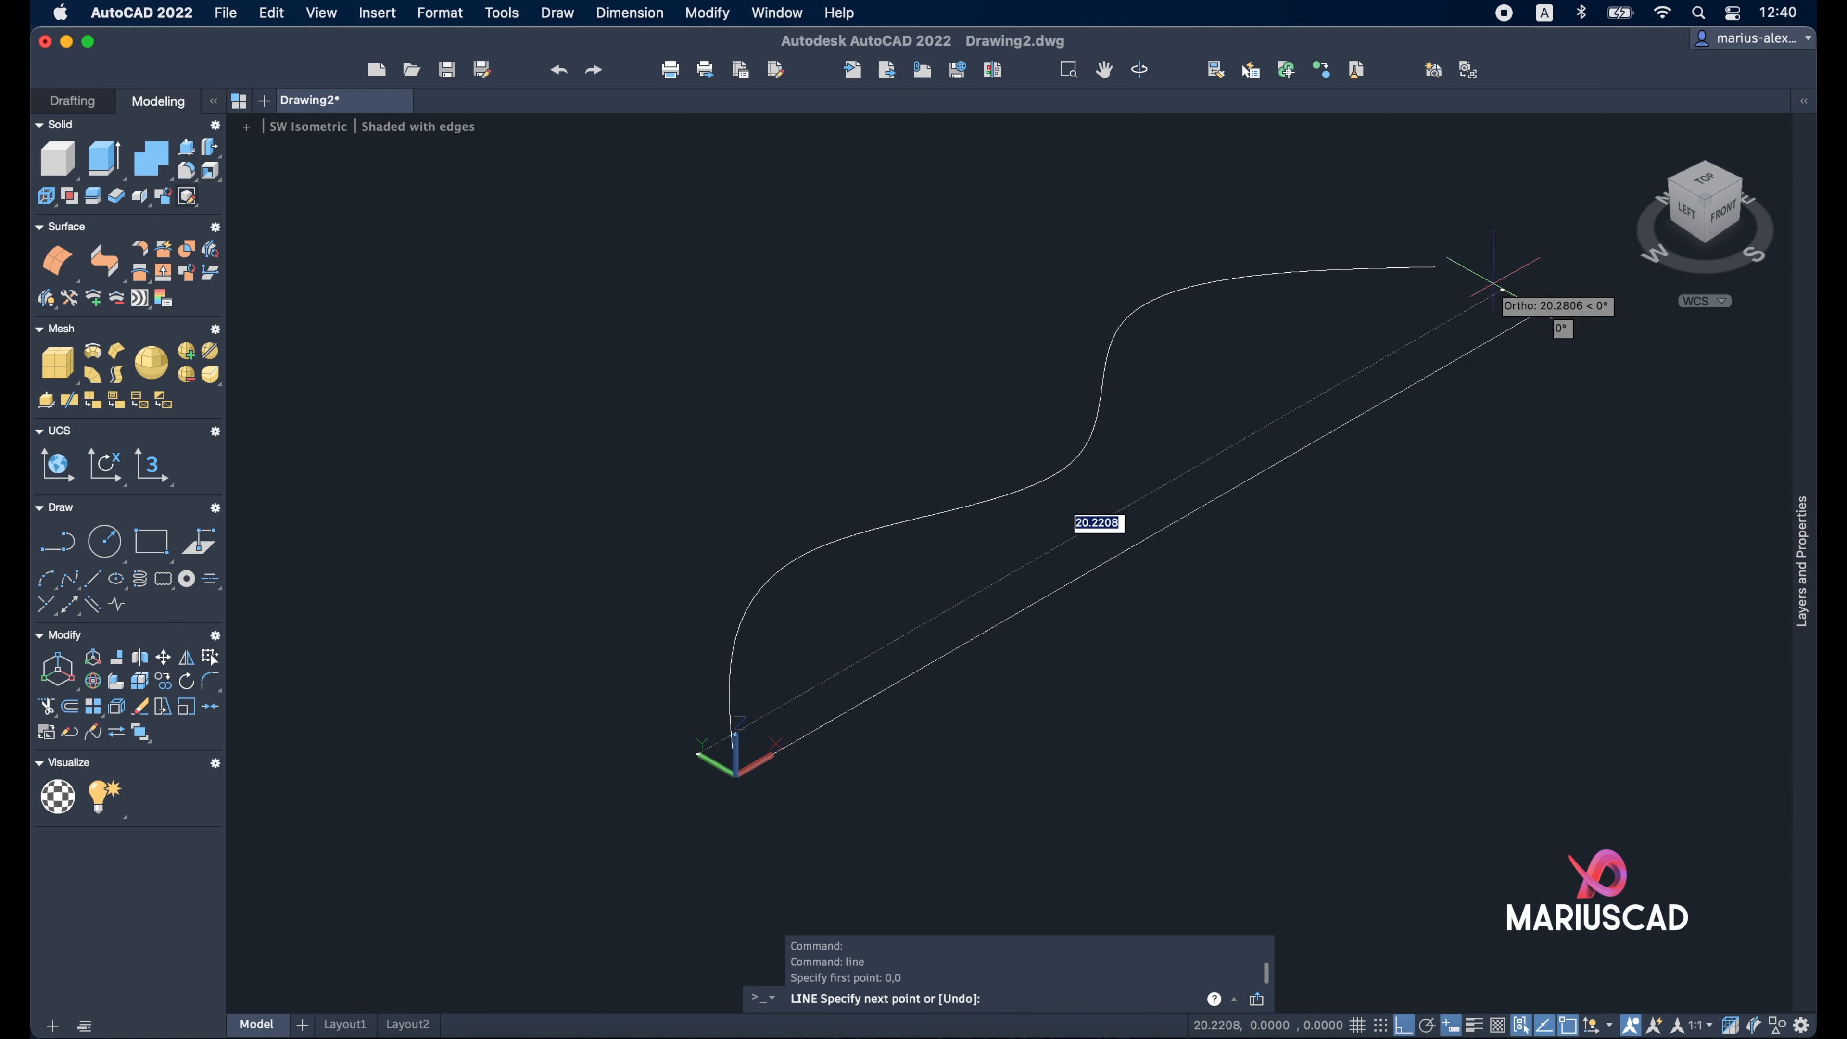
key(Return)
shift+middle_drag(1472, 297, 1001, 411)
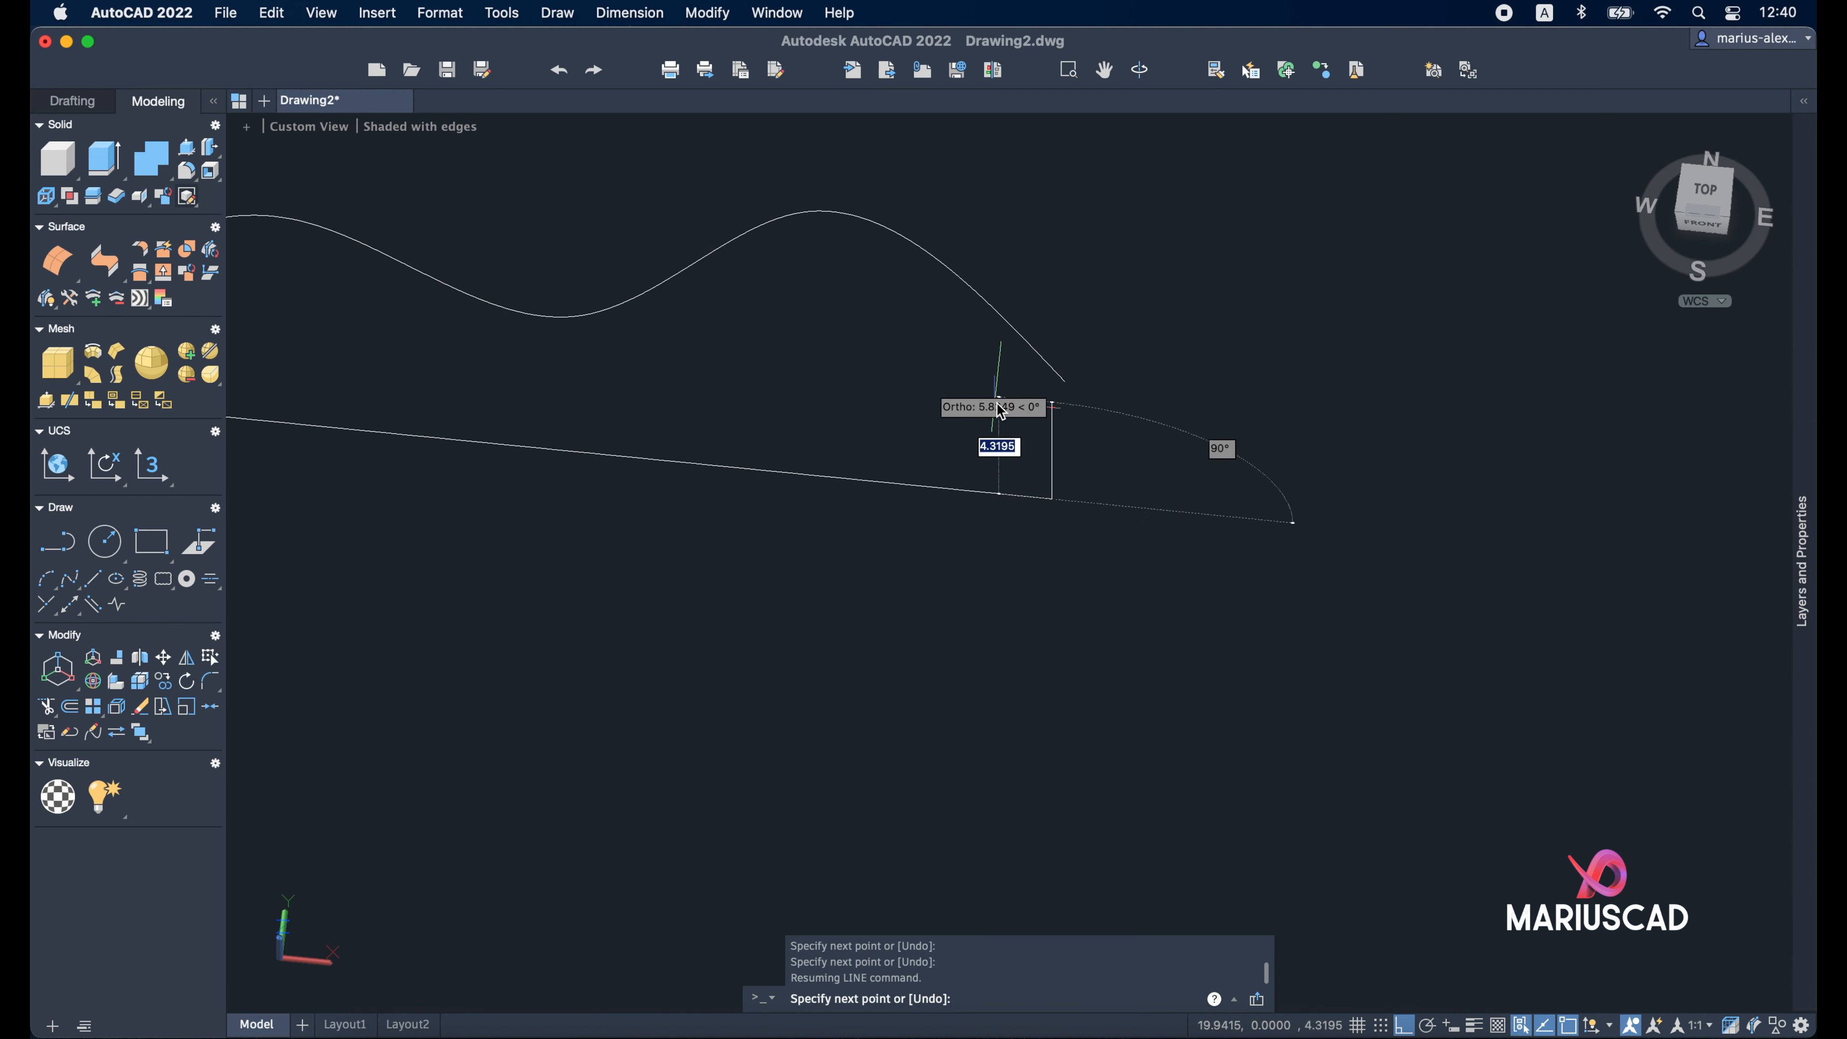
right_click(1163, 435)
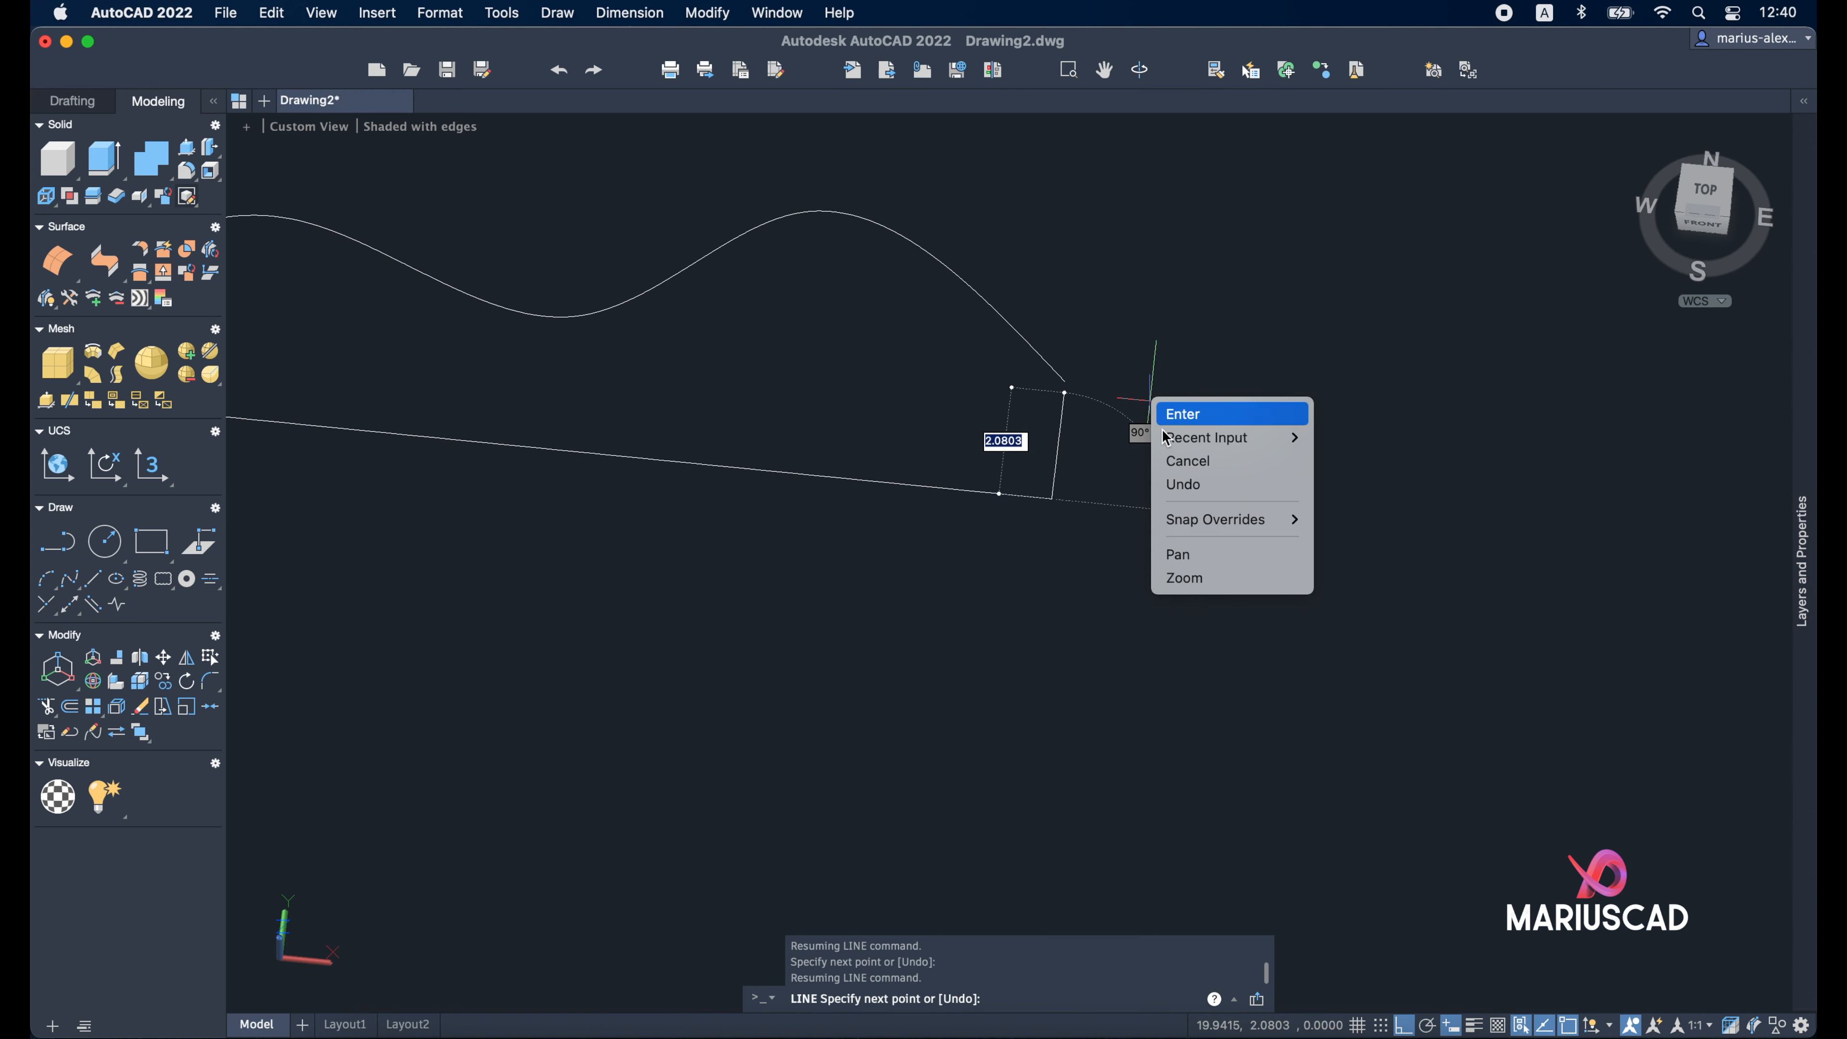
click(1184, 414)
Stretch the spline's far end point onto the end of the straight line to close the profile
click(1032, 341)
click(1059, 369)
click(1065, 381)
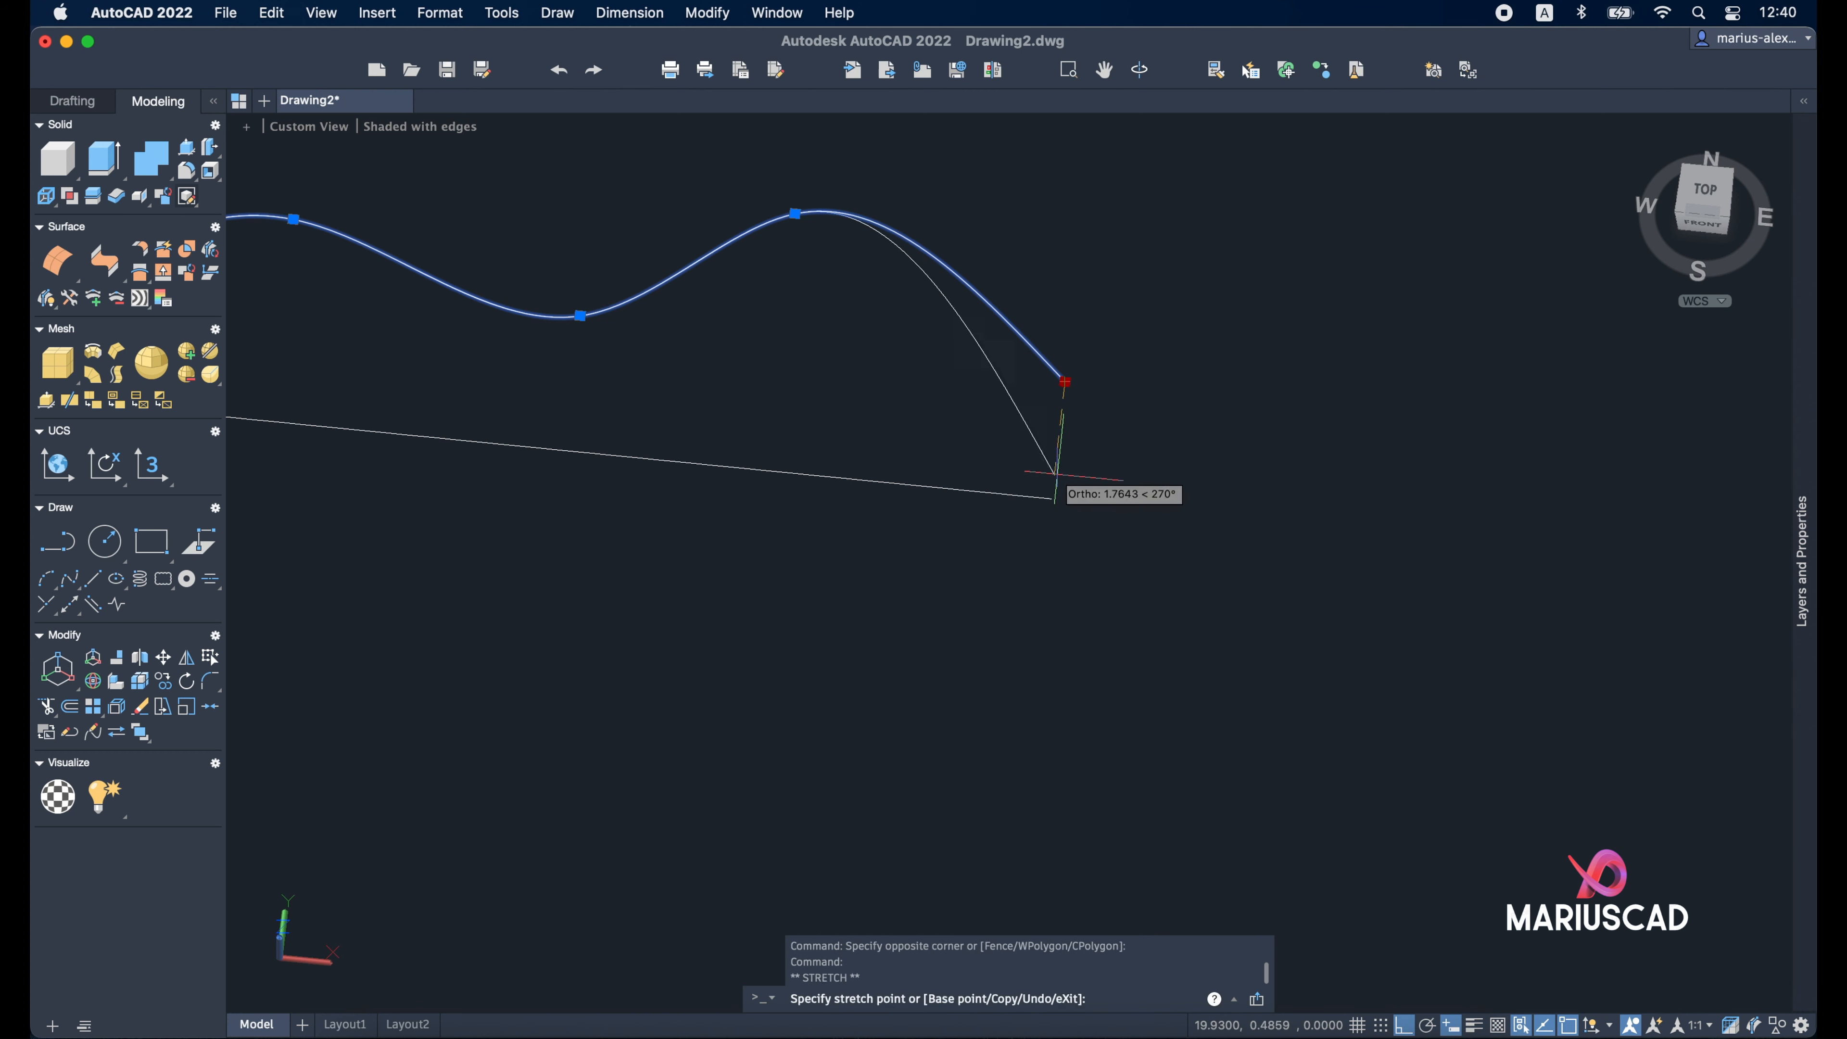
click(1051, 499)
key(Escape)
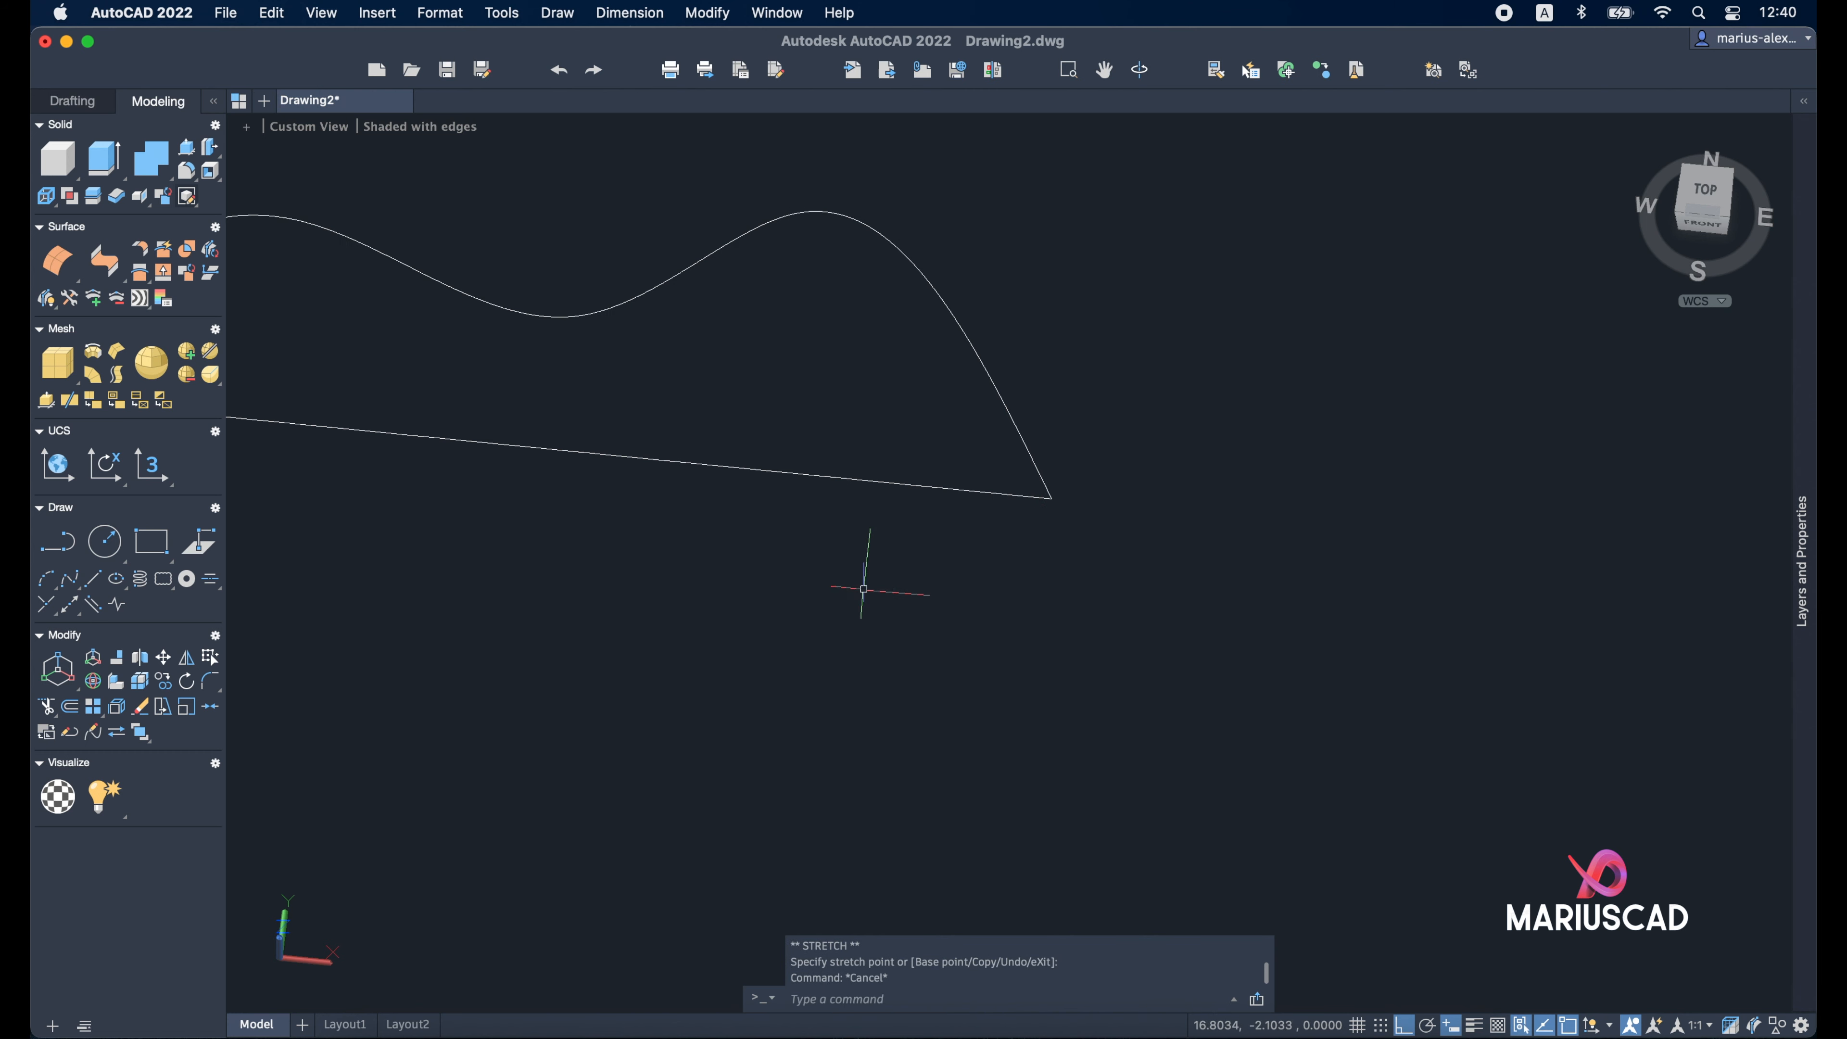
Revolve the spline and the line through 360° about an axis running from the line's origin endpoint to its far endpoint
shift+middle_drag(772, 642, 1158, 684)
text(revol)
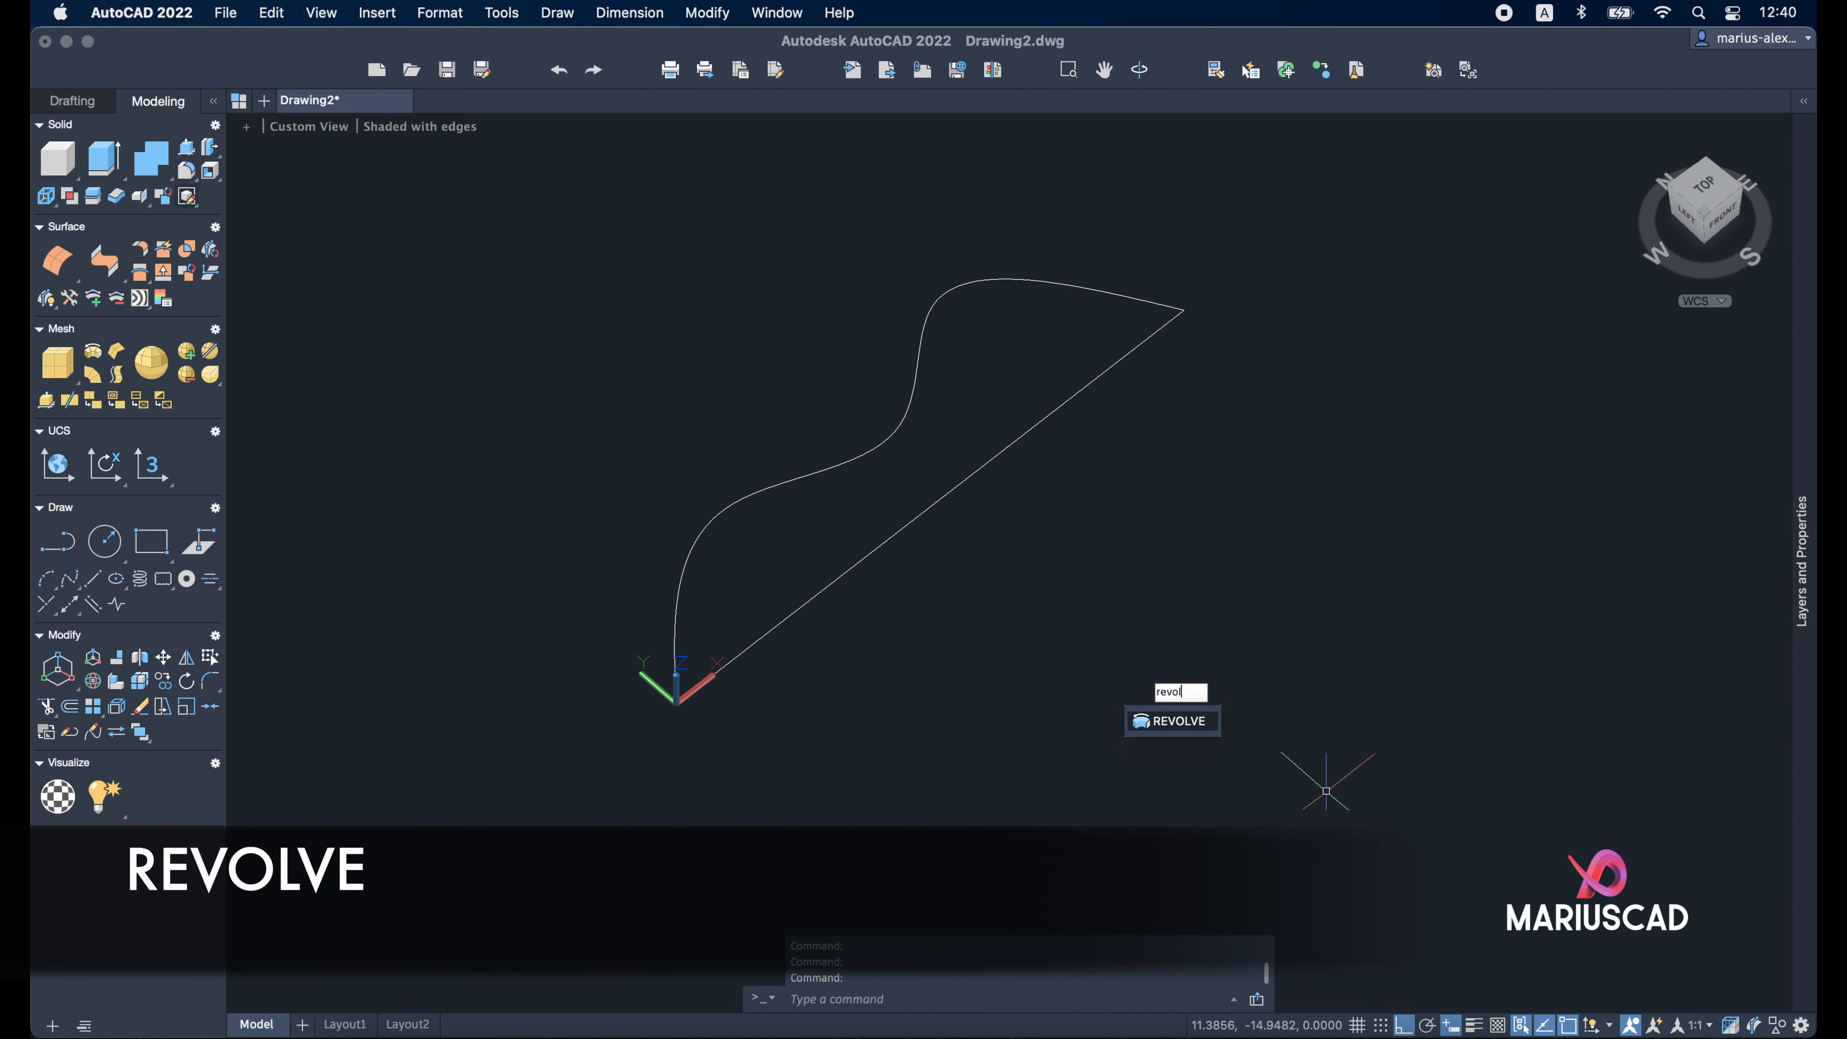
key(Return)
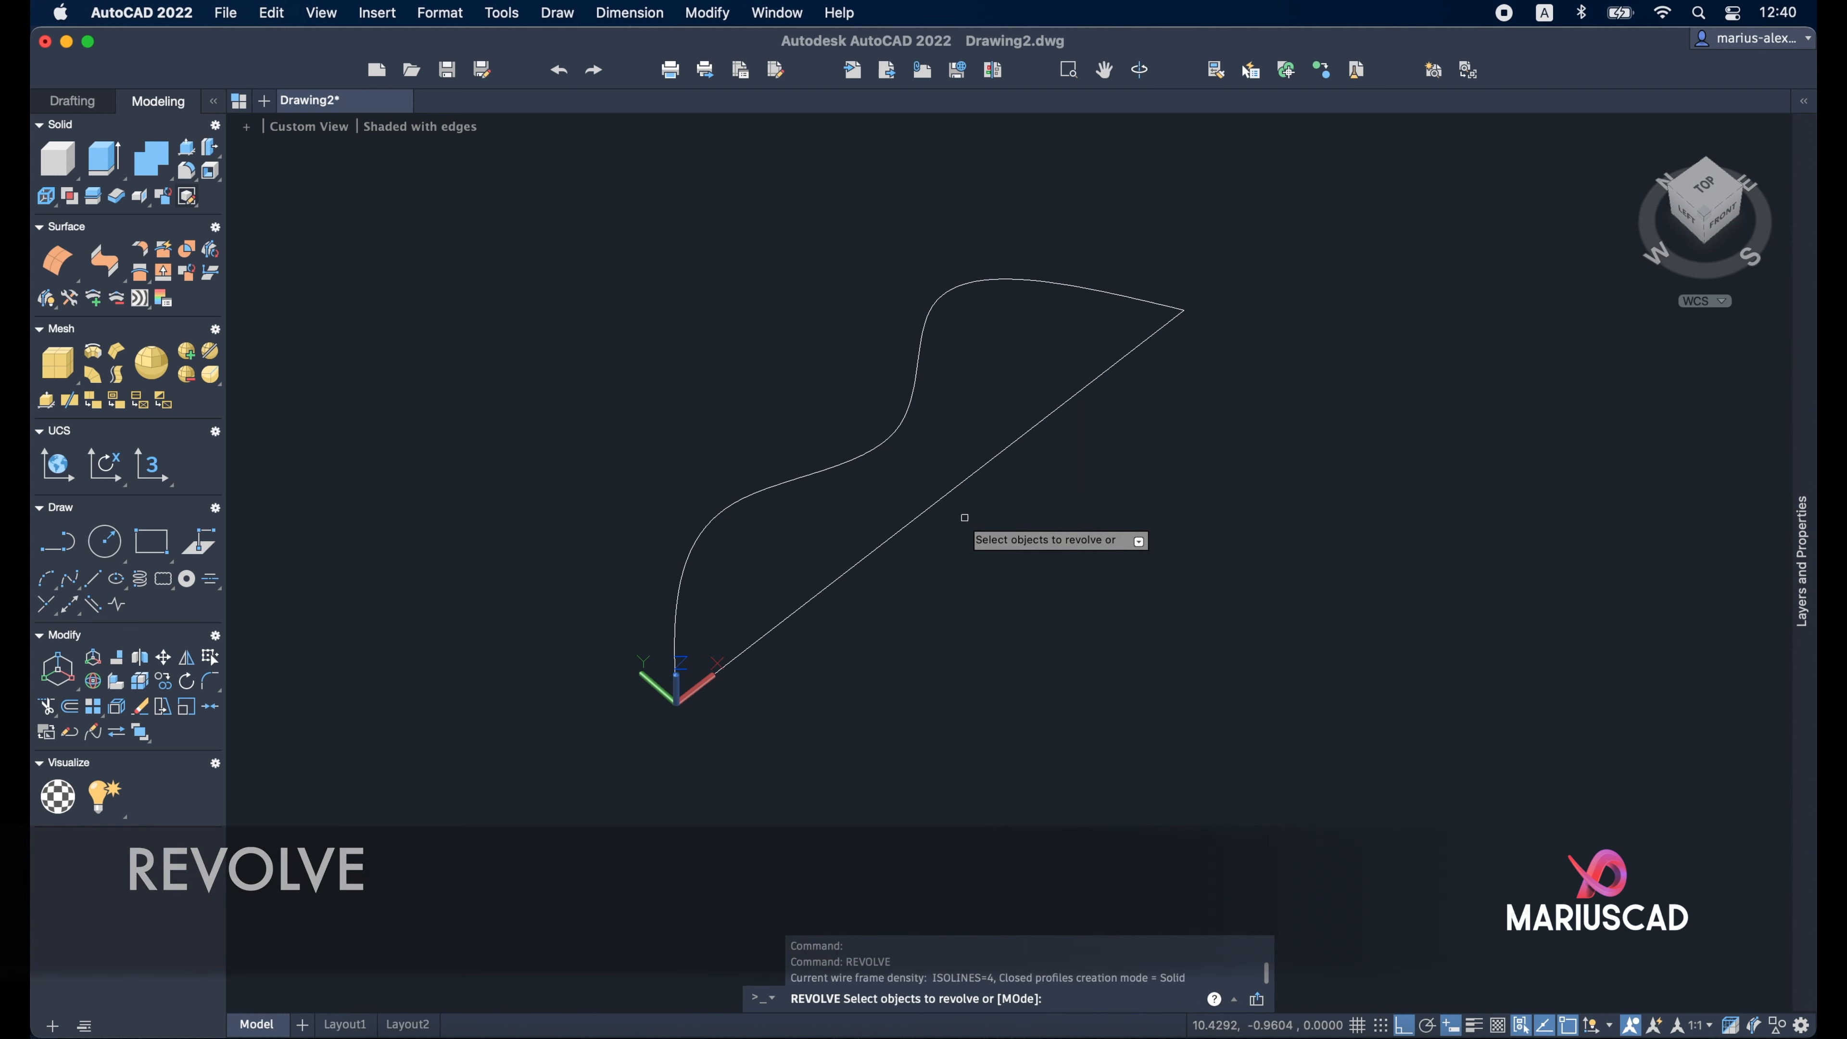
click(931, 505)
click(885, 445)
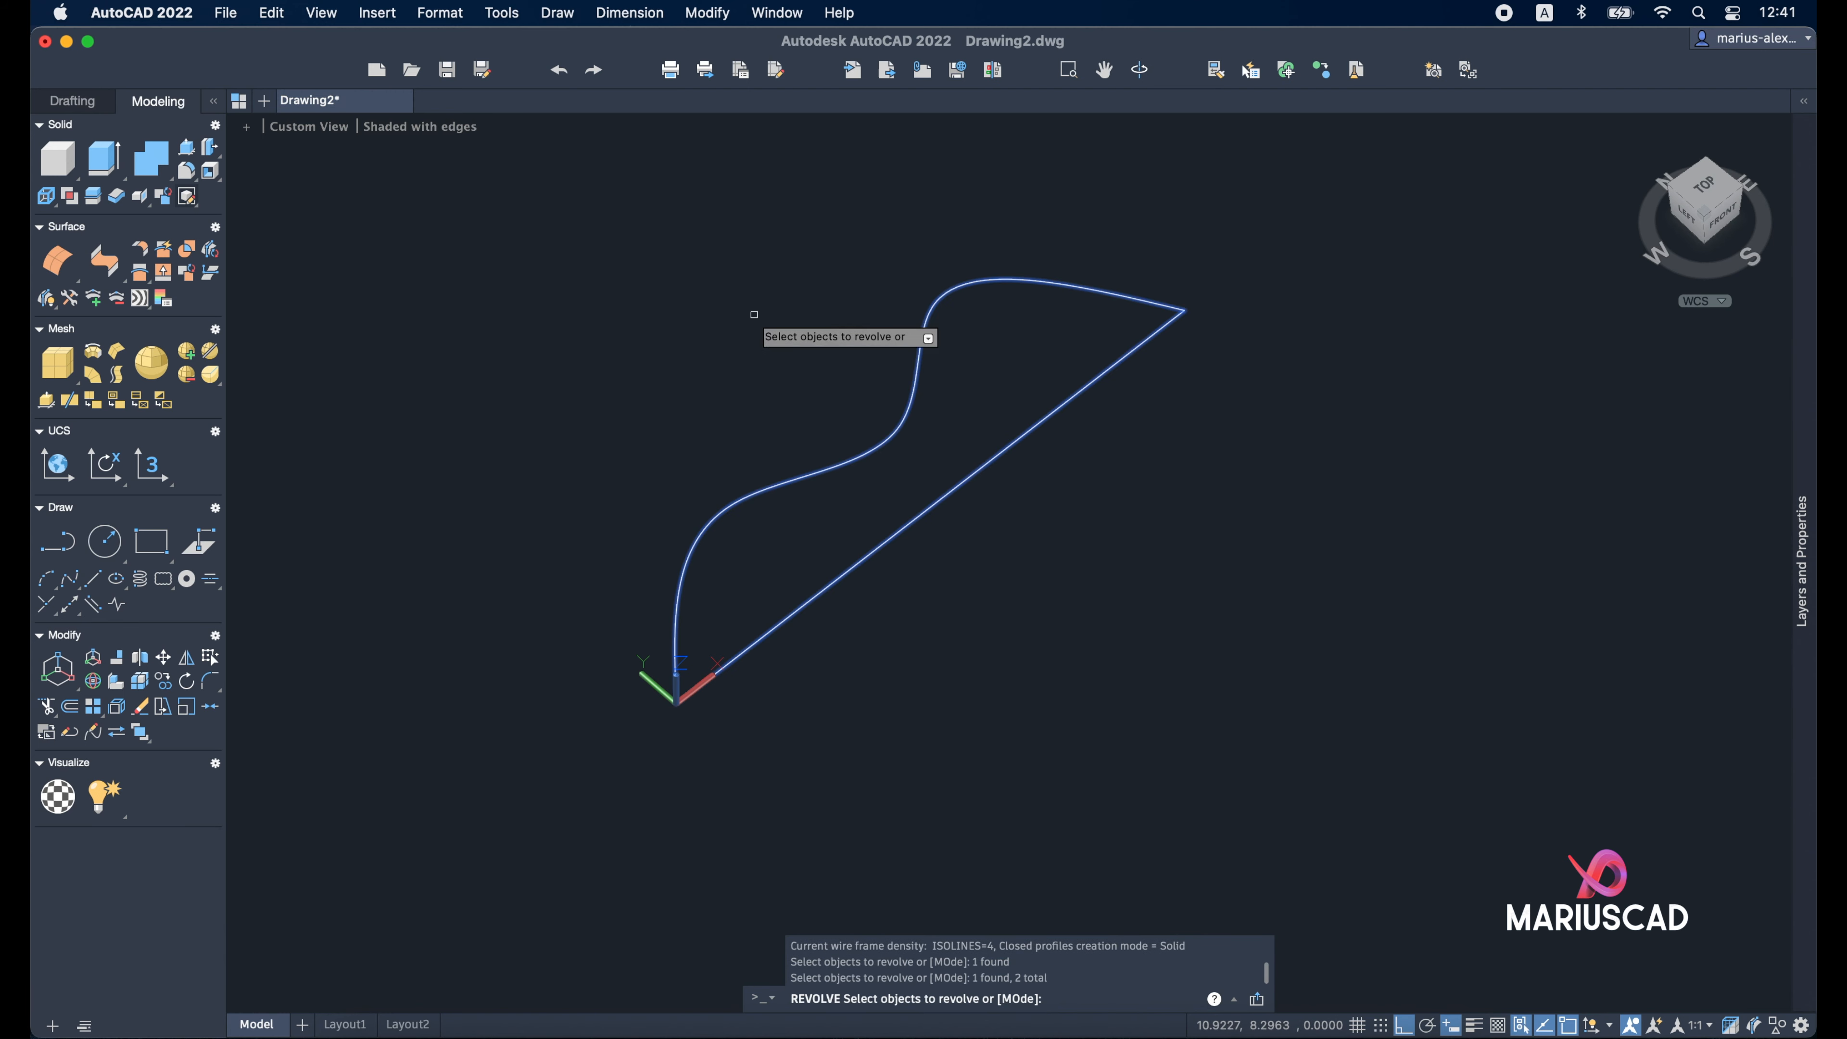
key(Return)
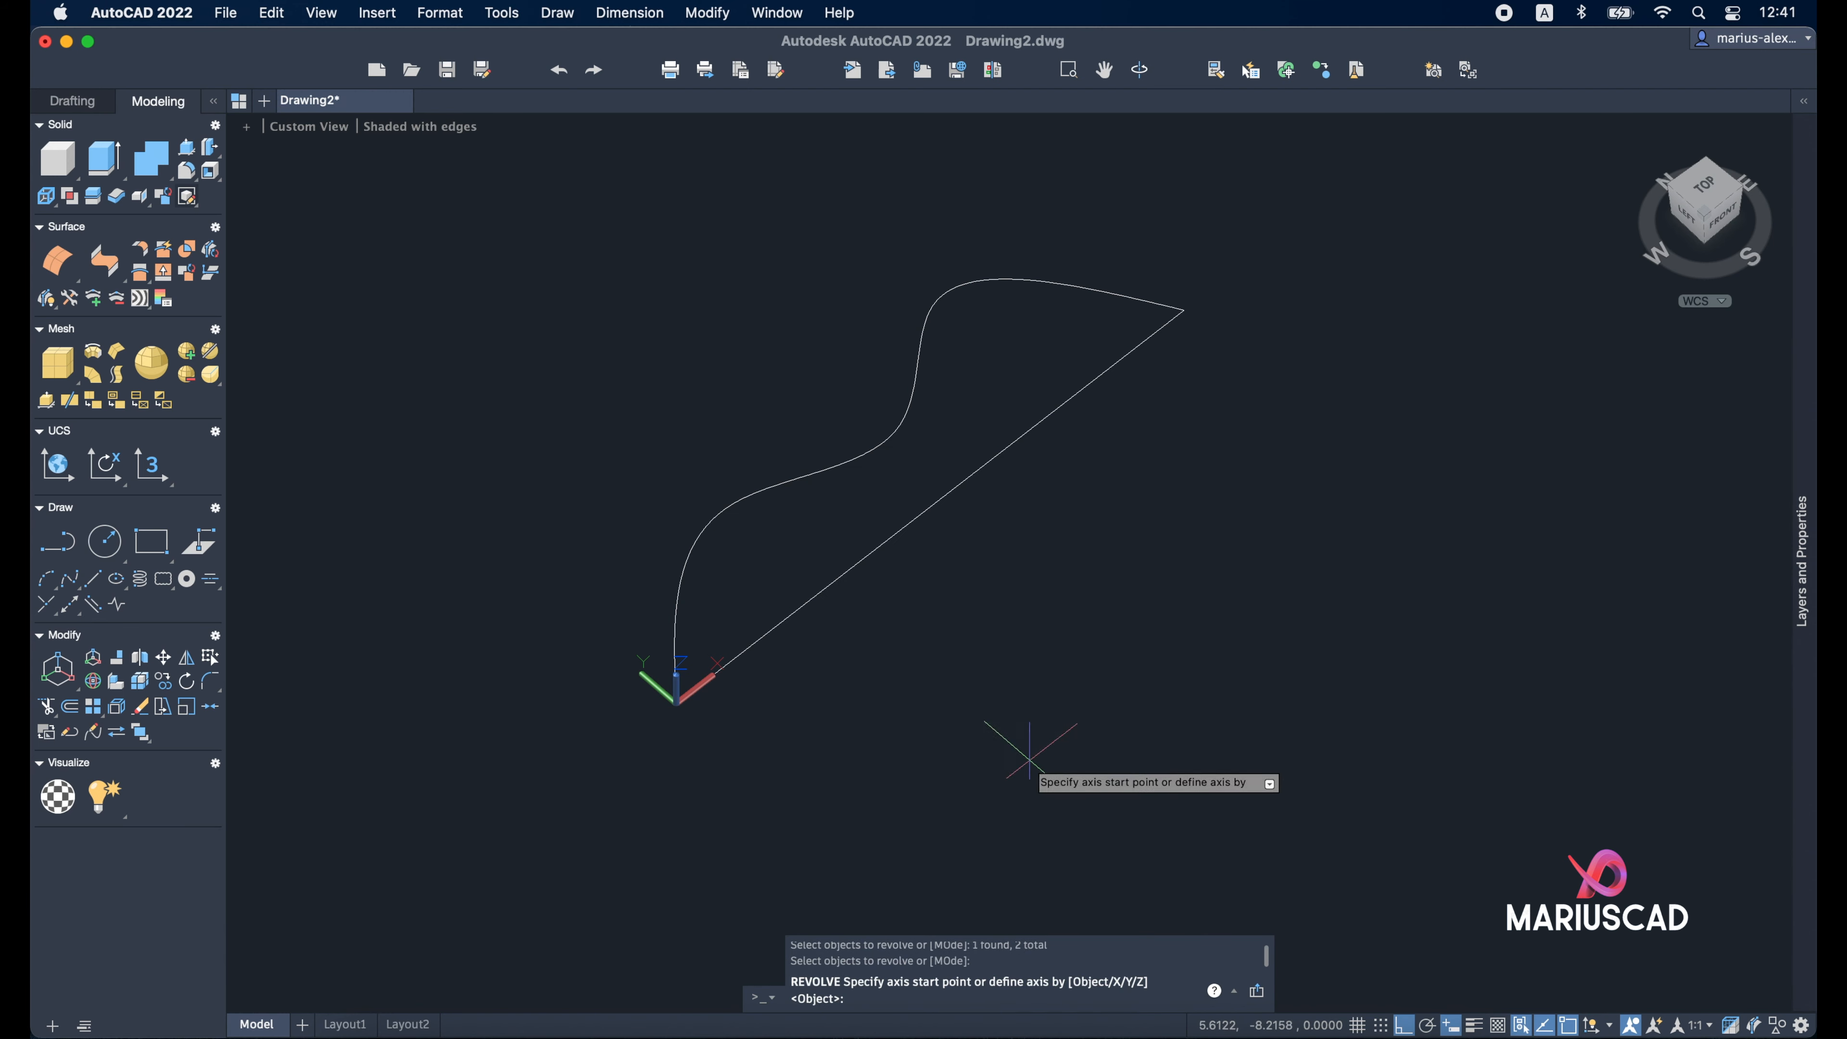
shift+right_click(863, 699)
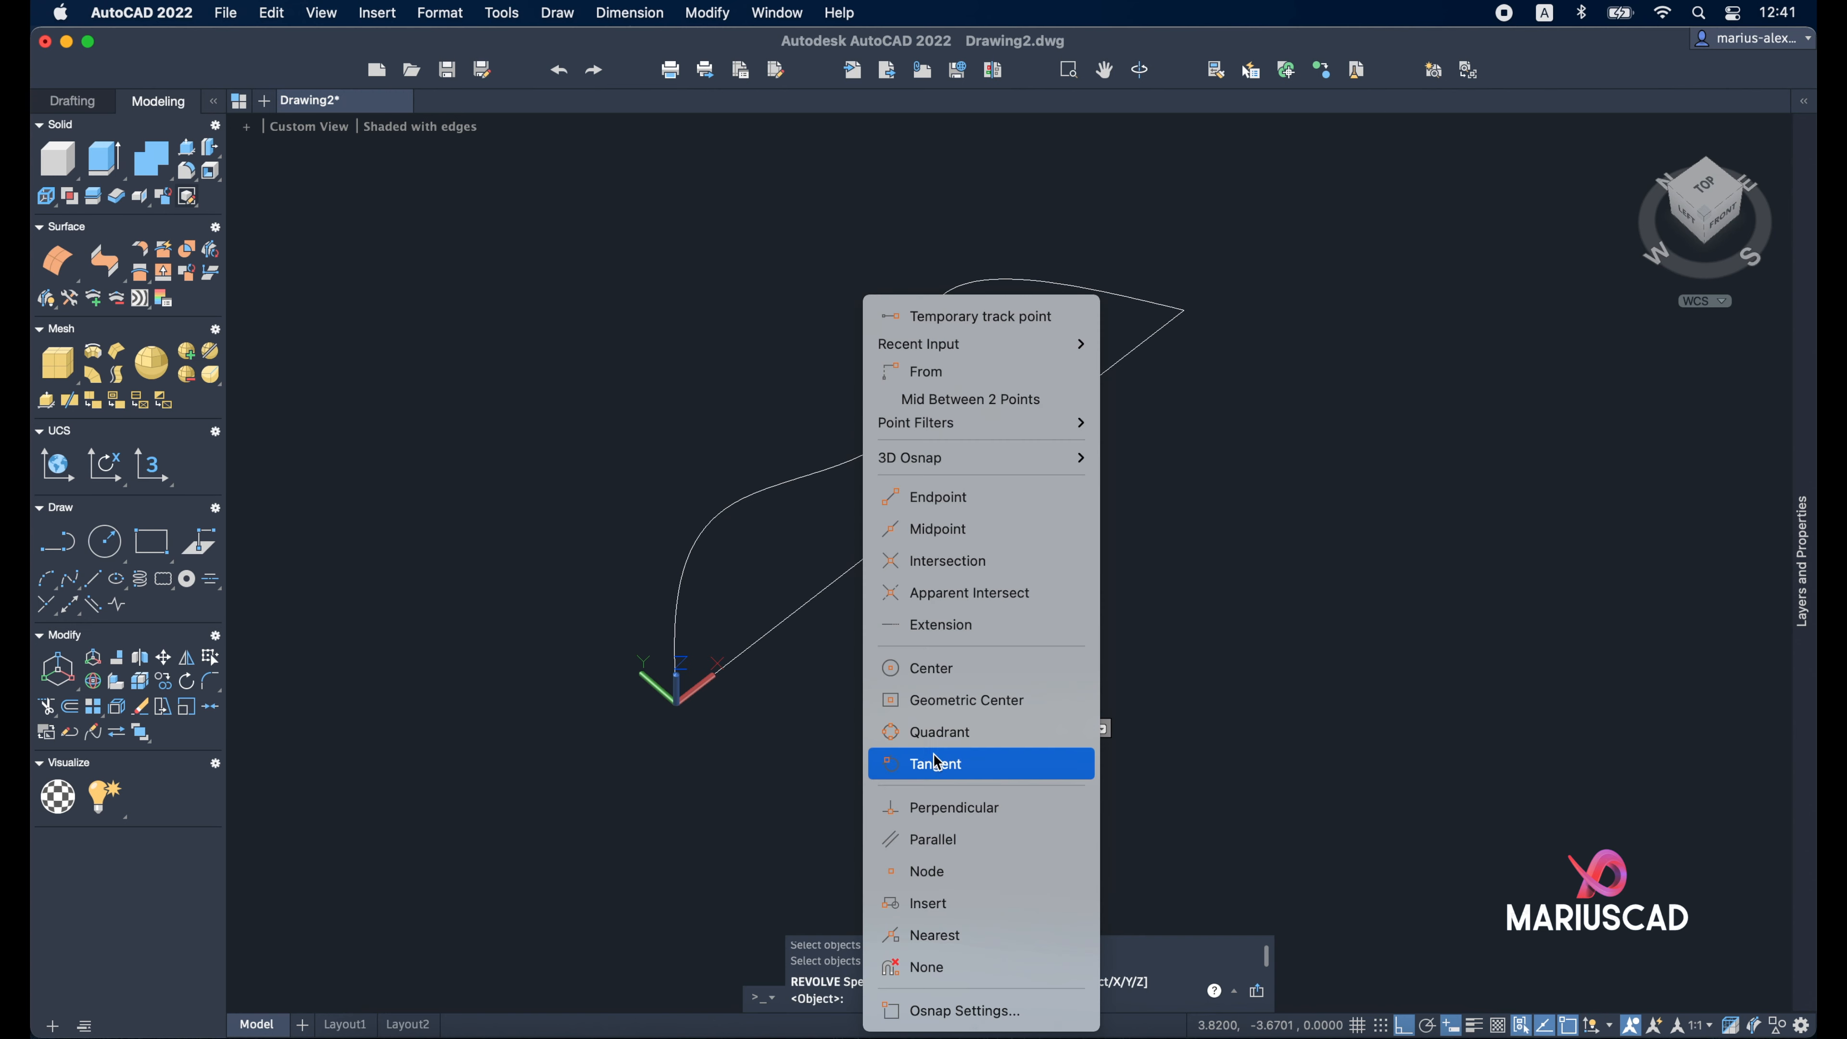
click(959, 496)
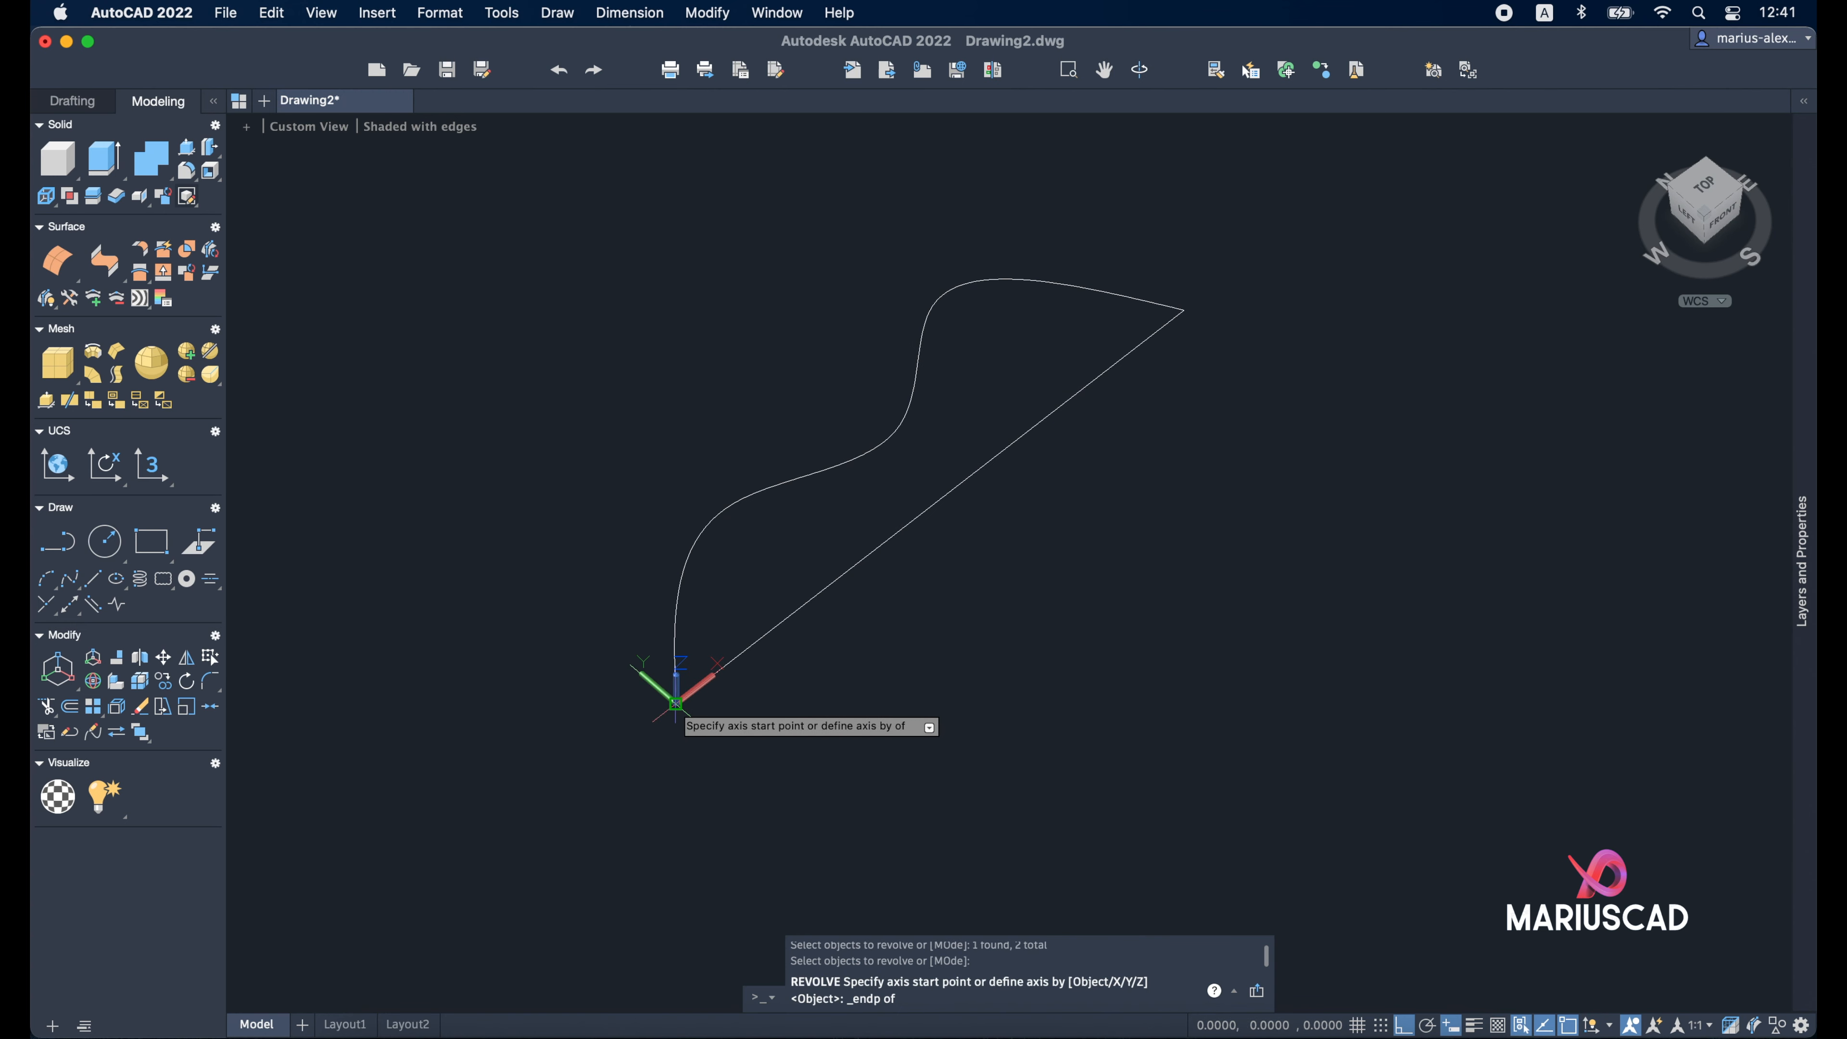
click(675, 704)
shift+right_click(1047, 437)
click(1134, 495)
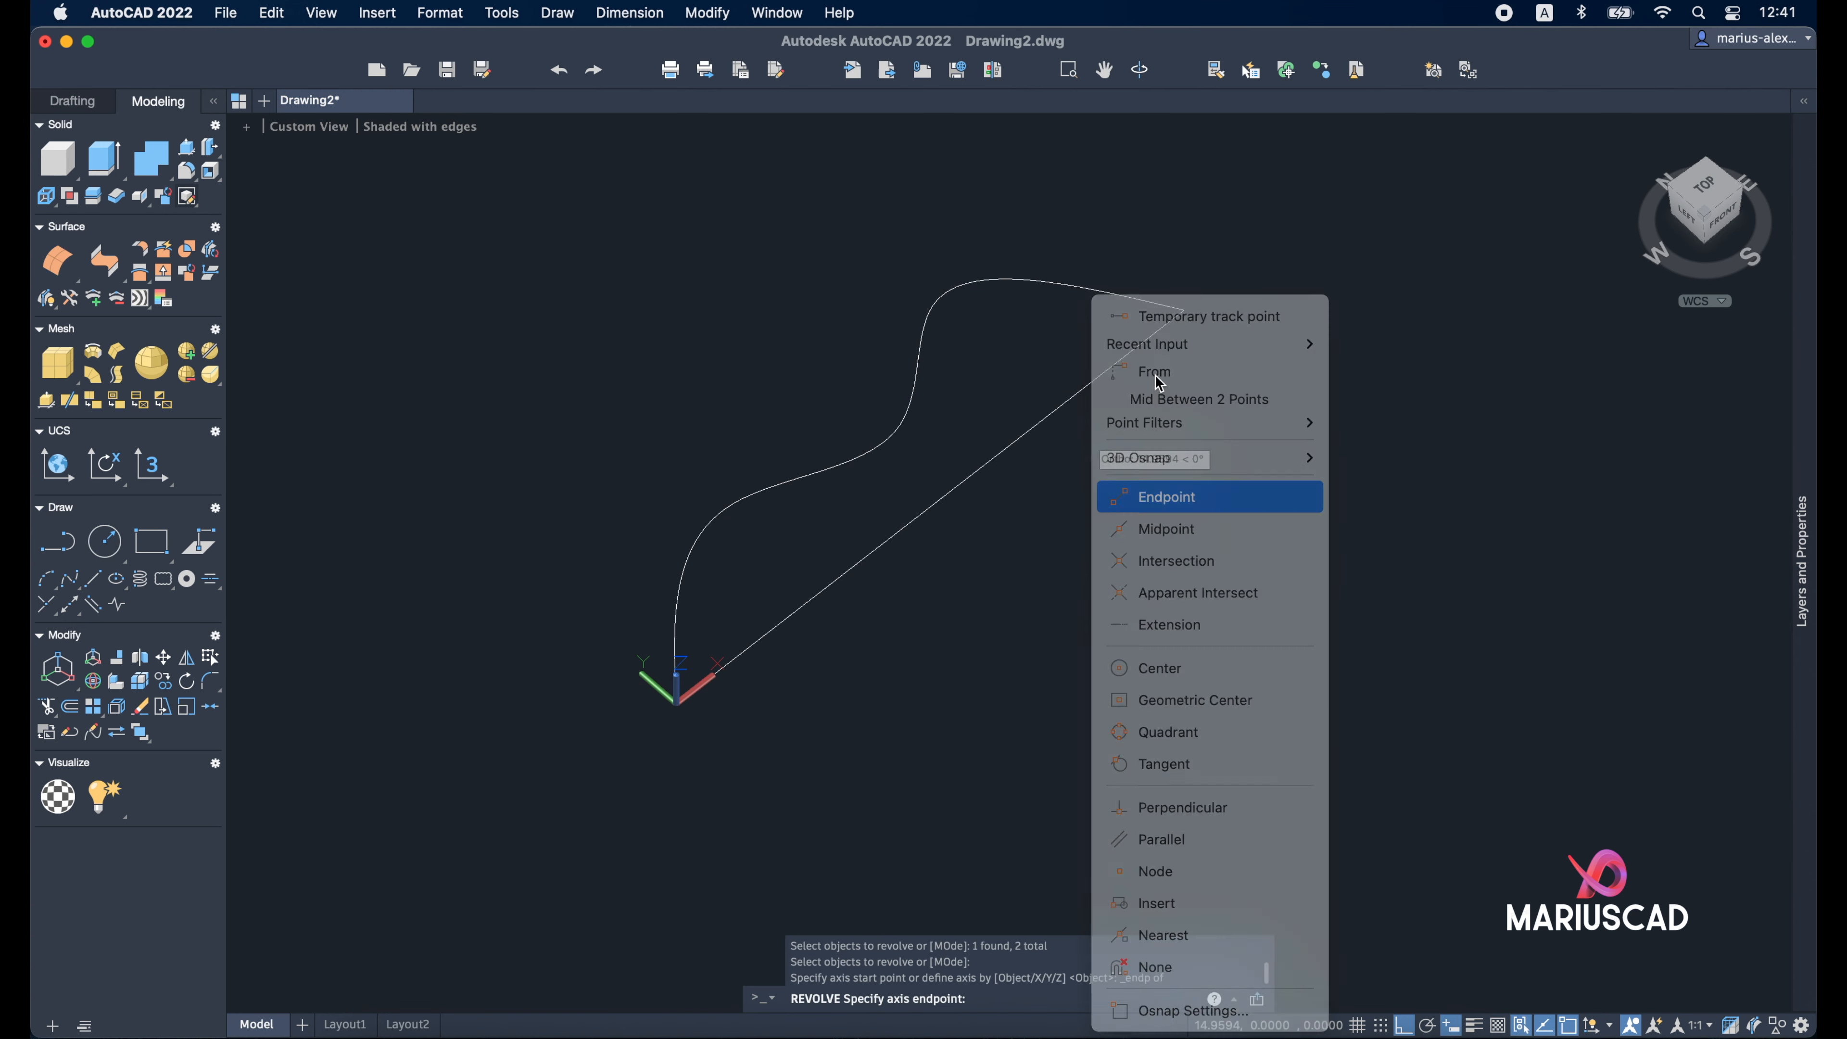
click(1183, 309)
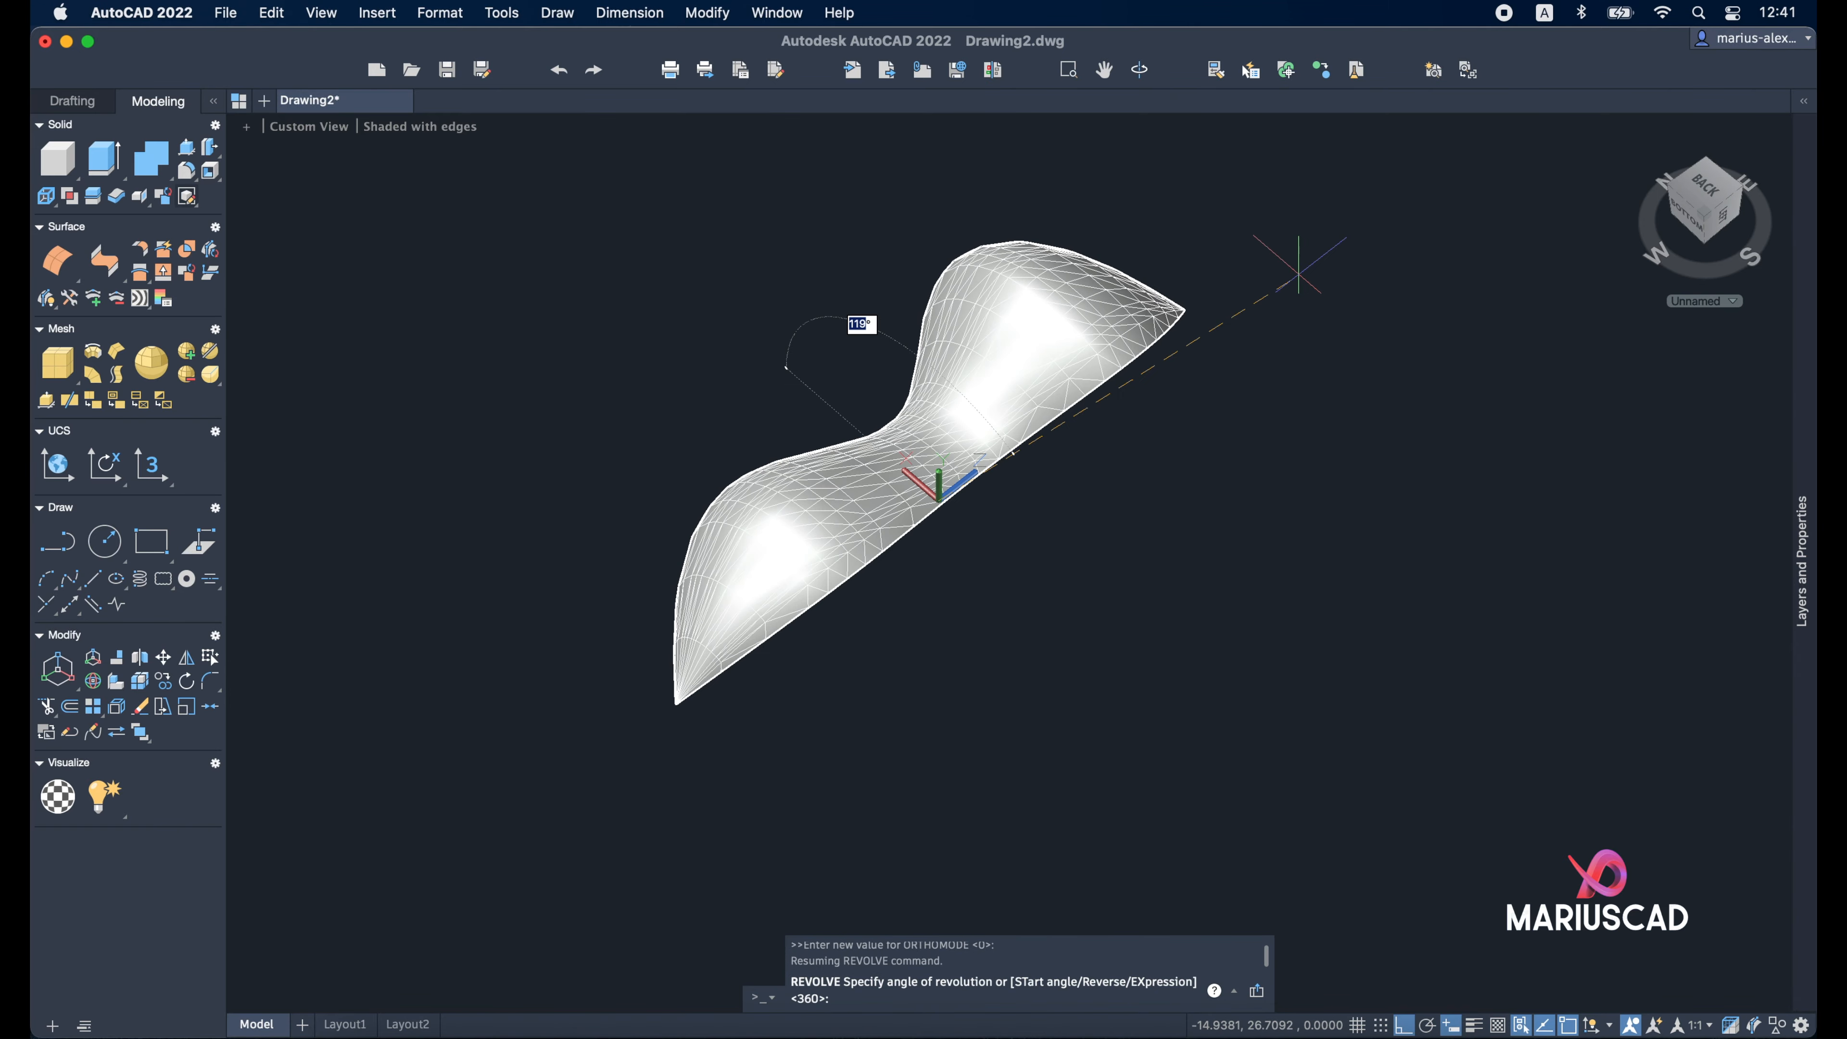
shift+middle_drag(1299, 268, 1398, 157)
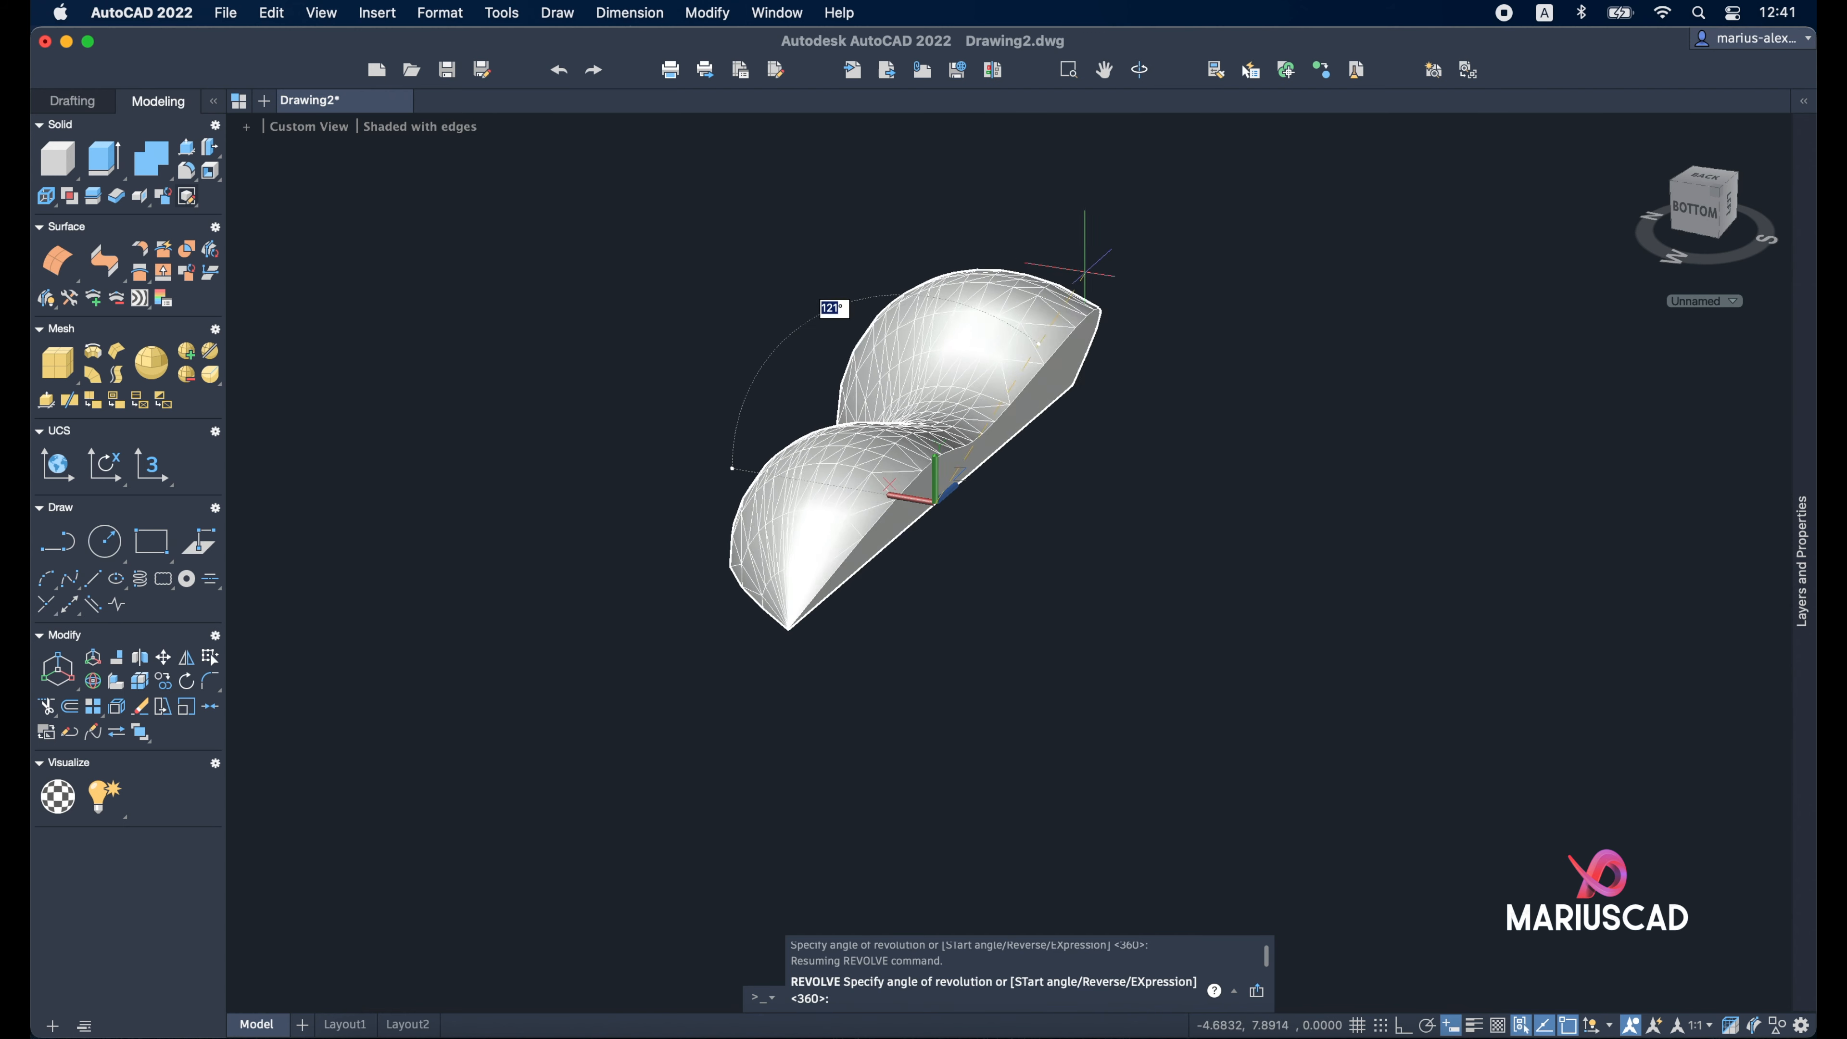
shift+middle_drag(1196, 454, 1299, 415)
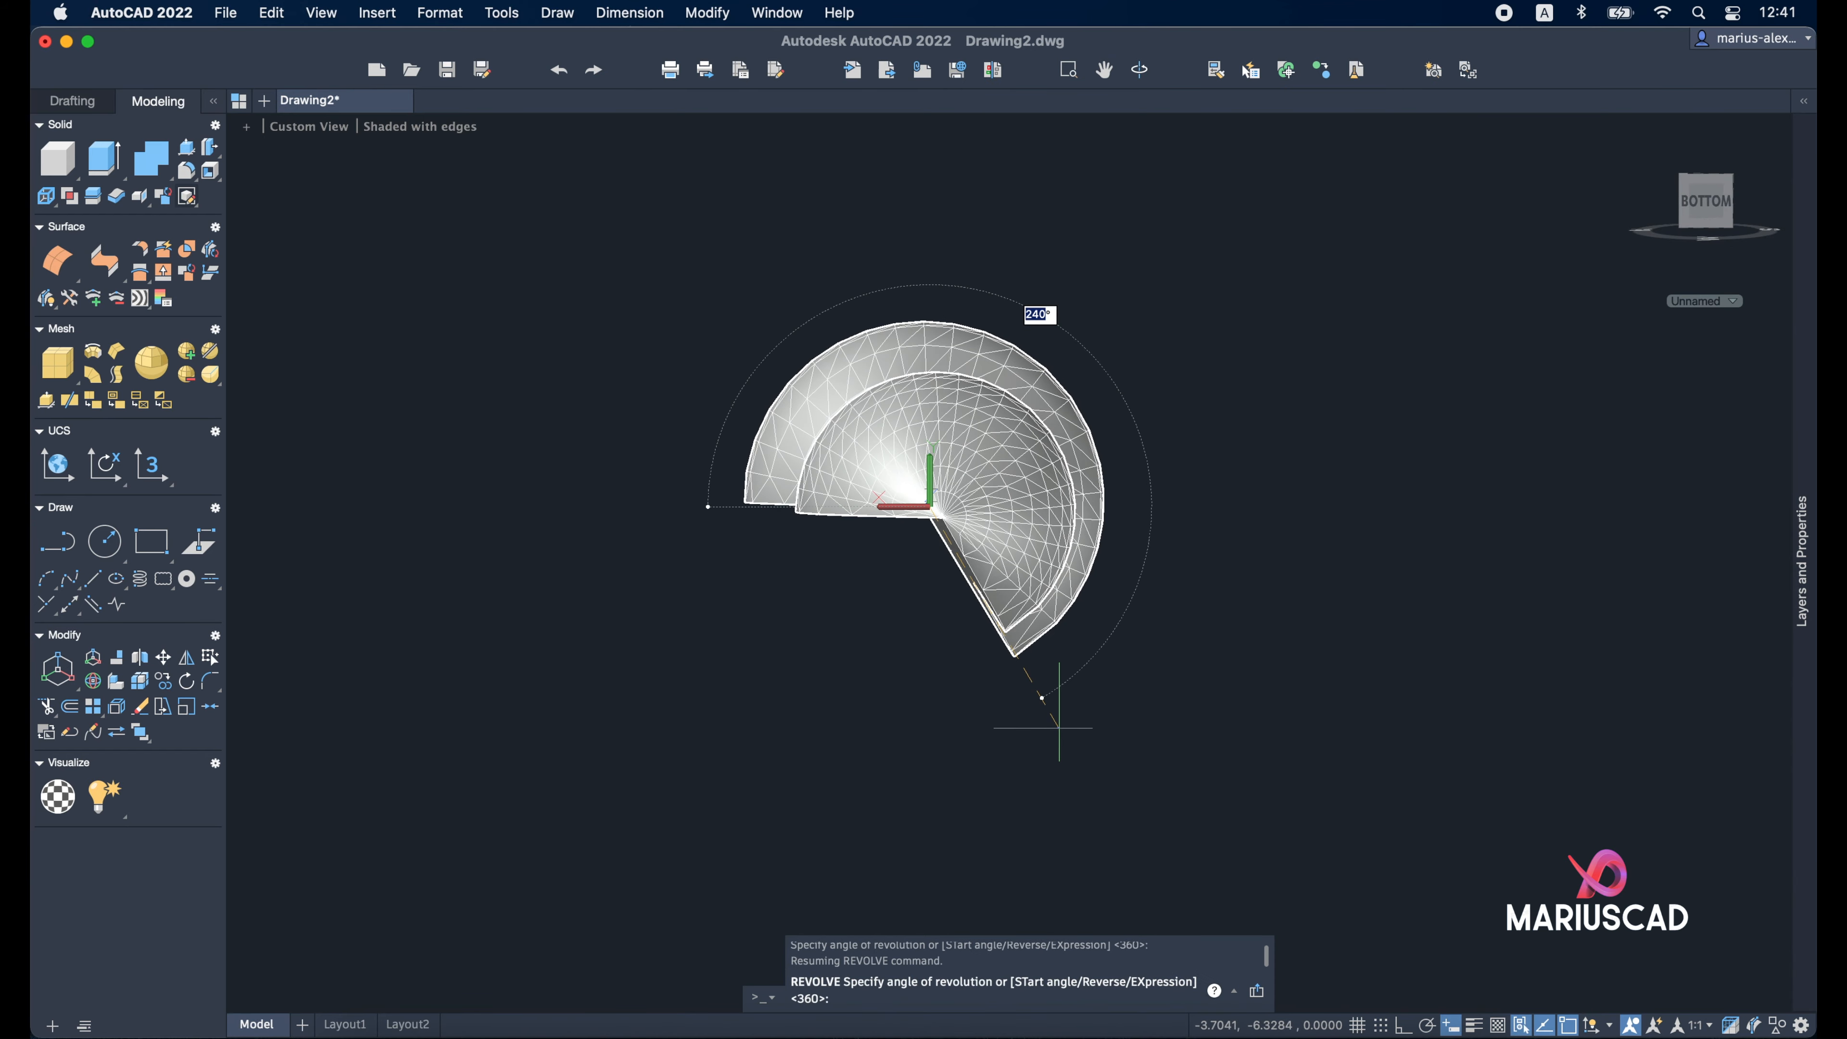
key(Return)
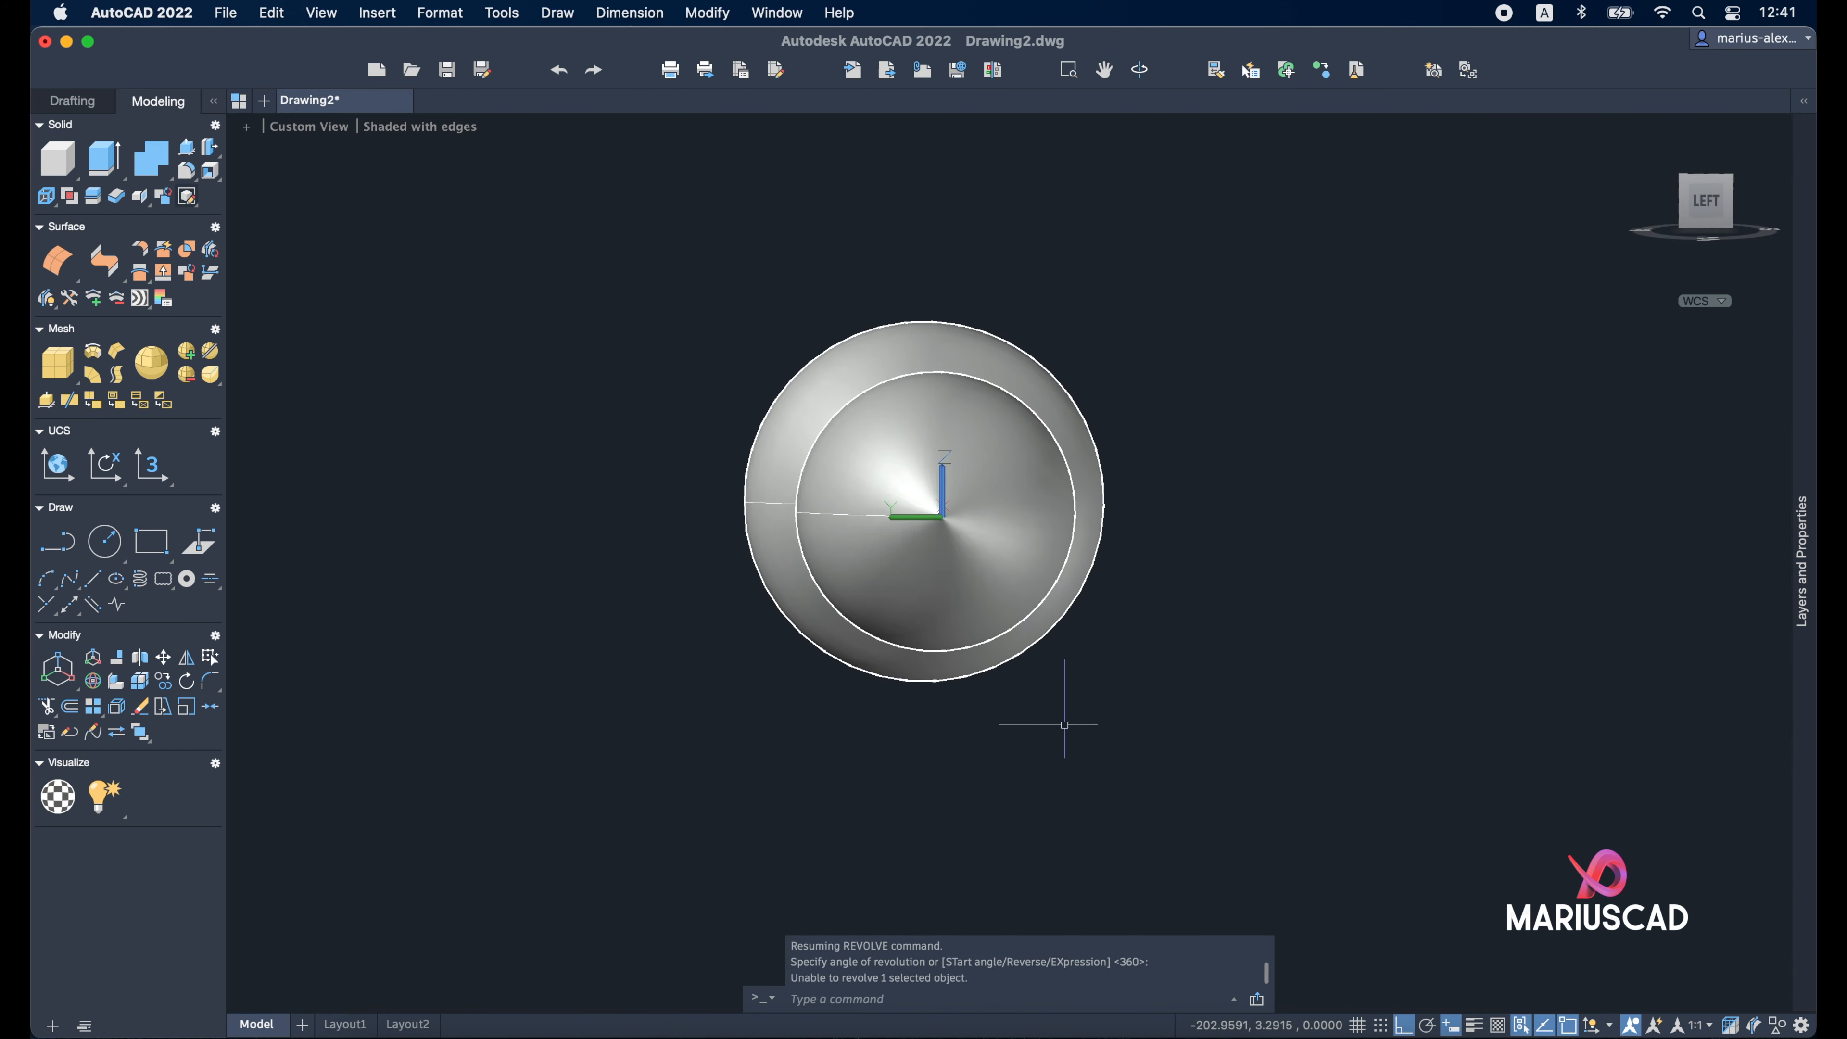
Orbit around the revolved solid, also with the 3DORBIT command, to examine its shape from several sides
mouse_move(1219, 485)
shift+middle_down()
mouse_move(1245, 619)
mouse_move(1217, 693)
mouse_move(1257, 640)
mouse_move(1206, 731)
mouse_move(1080, 664)
mouse_move(919, 351)
mouse_move(1018, 545)
mouse_move(1237, 499)
mouse_move(1045, 614)
shift+middle_up()
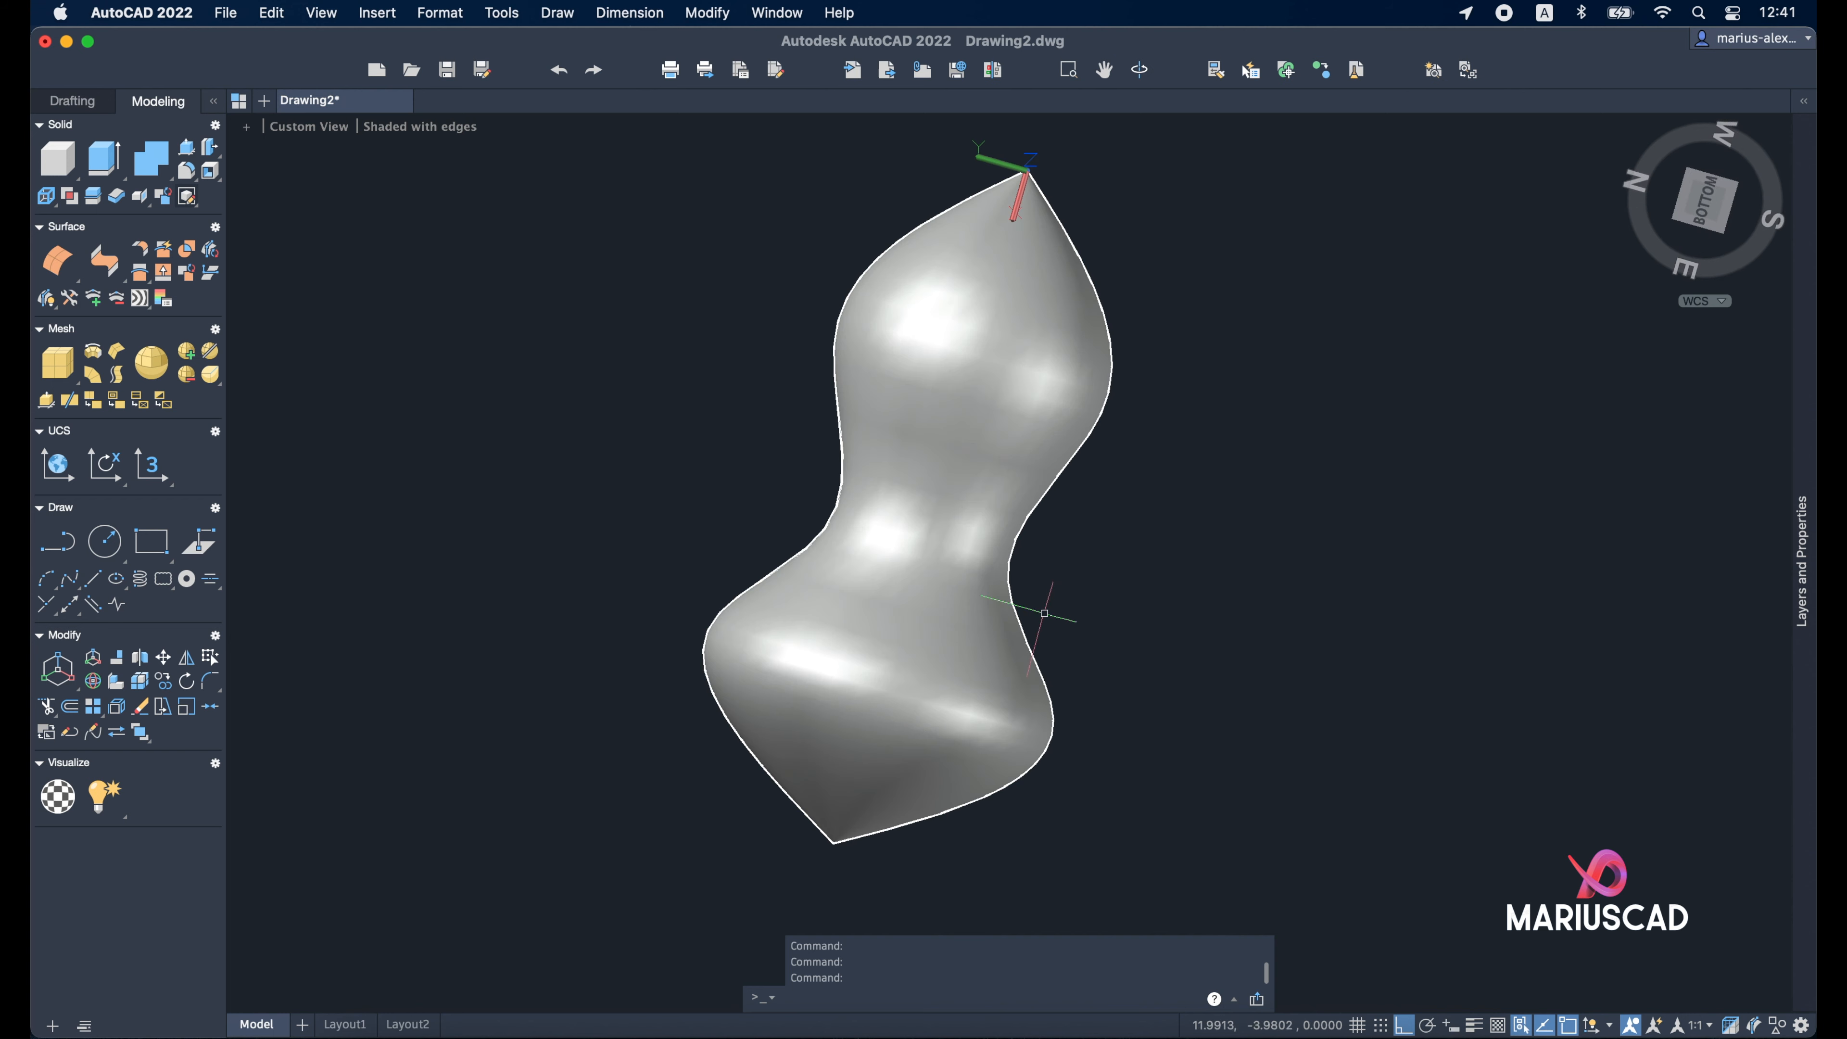
mouse_move(1138, 477)
shift+middle_down()
mouse_move(1257, 618)
mouse_move(1302, 526)
shift+middle_up()
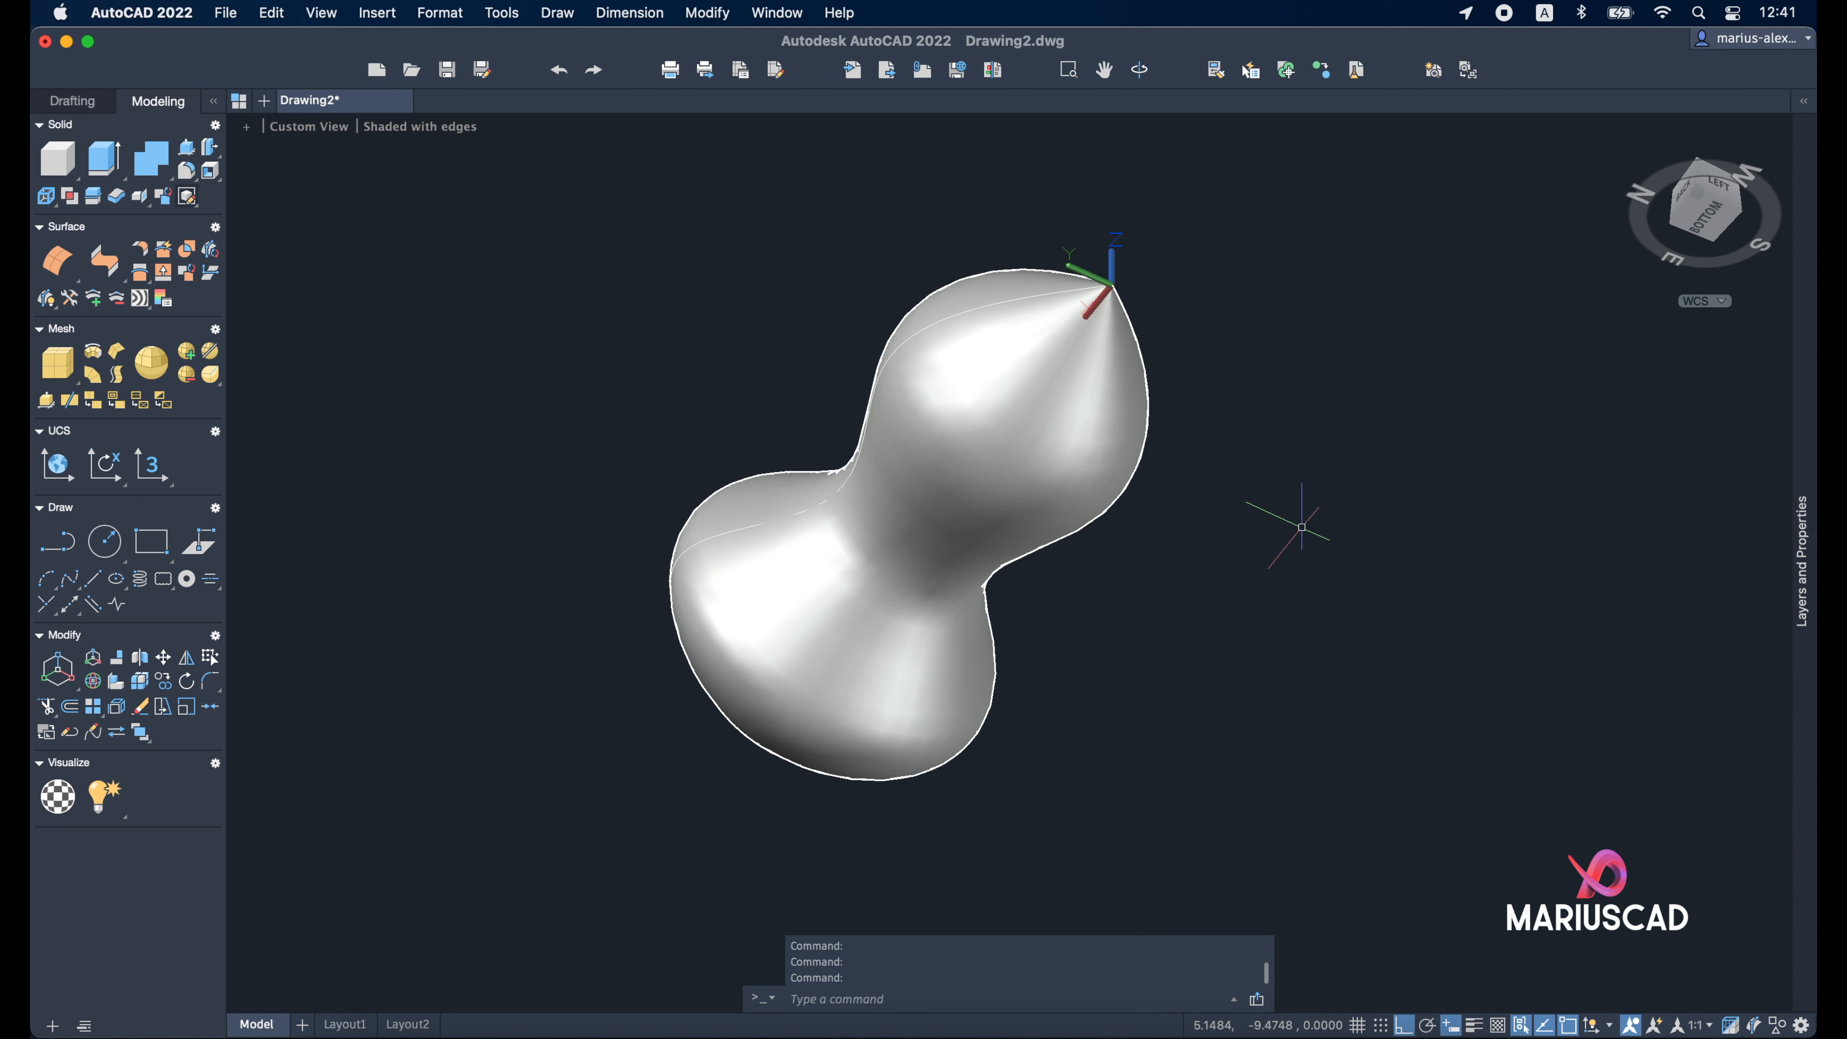
text(3dorbit)
key(Return)
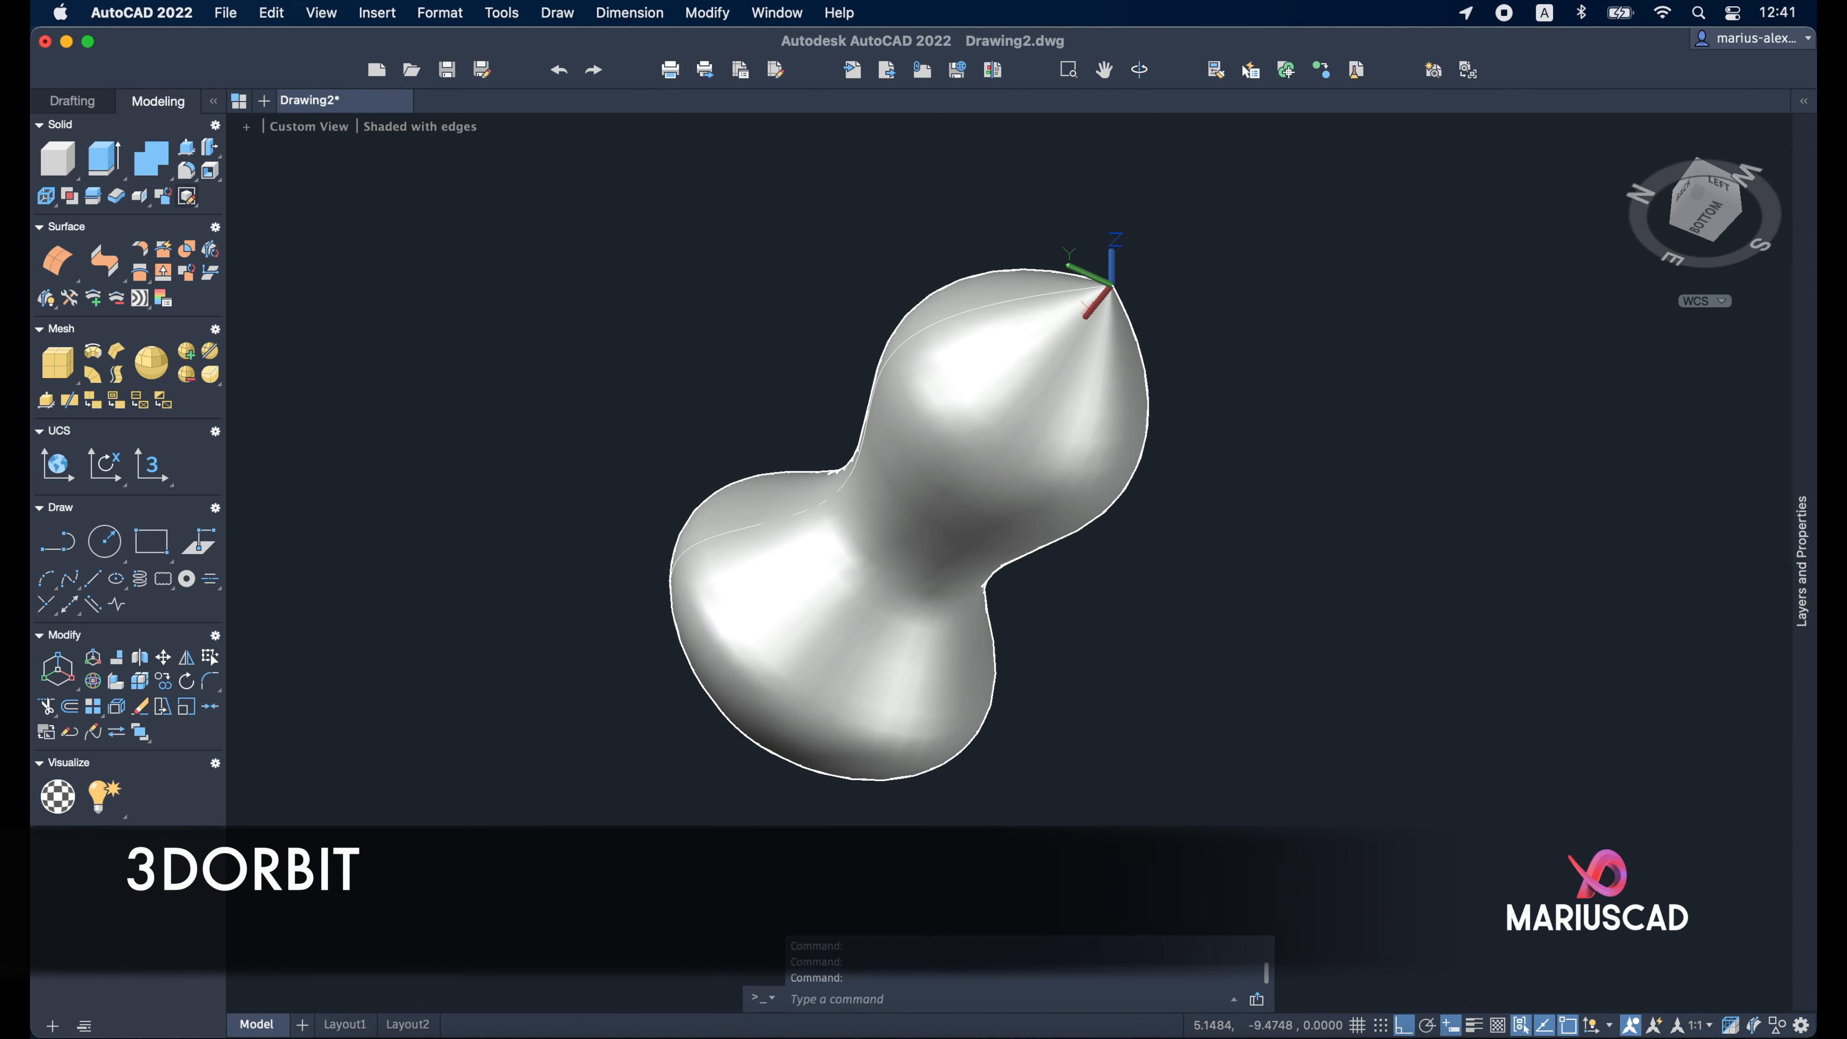
mouse_move(1311, 413)
mouse_down()
mouse_move(1299, 726)
mouse_move(1151, 503)
mouse_move(888, 446)
mouse_move(1262, 371)
mouse_move(961, 165)
mouse_move(729, 363)
mouse_move(1185, 501)
mouse_move(944, 640)
mouse_move(1231, 366)
mouse_move(1287, 499)
mouse_up()
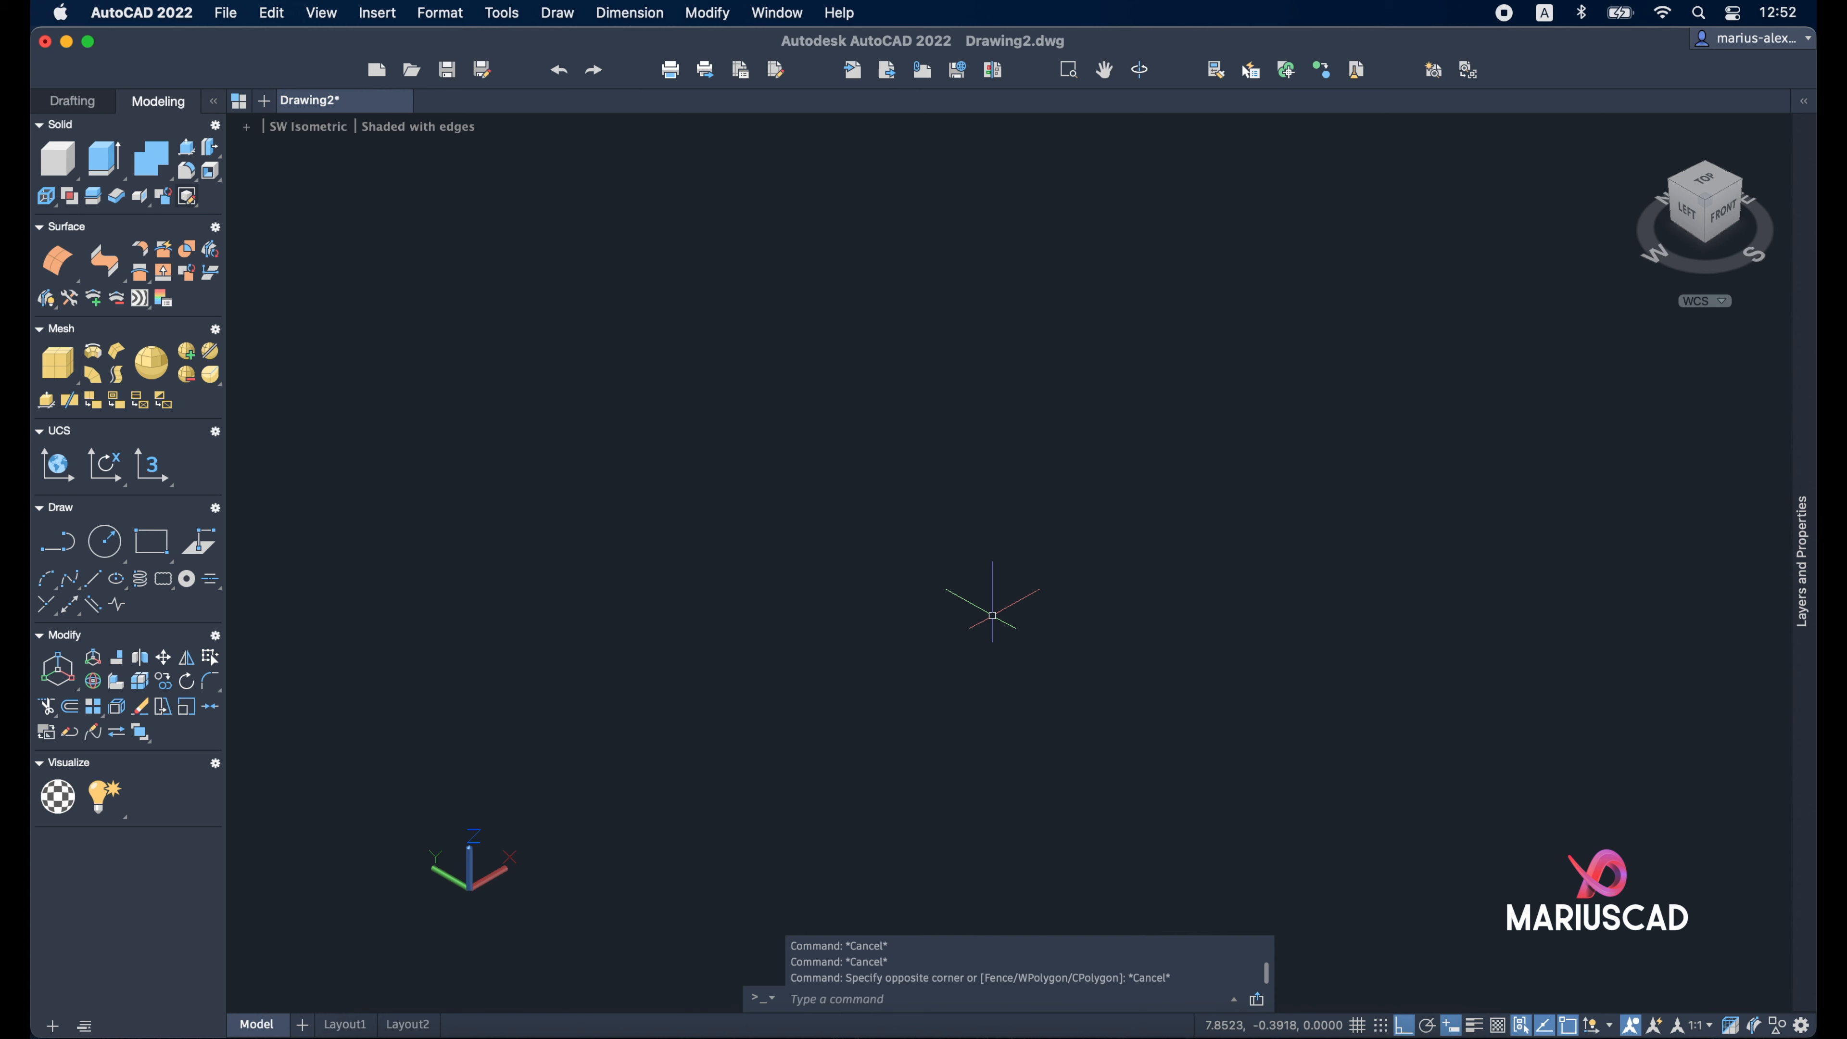
Draw a circle freehand on the XY plane, a short distance from the origin
text(r)
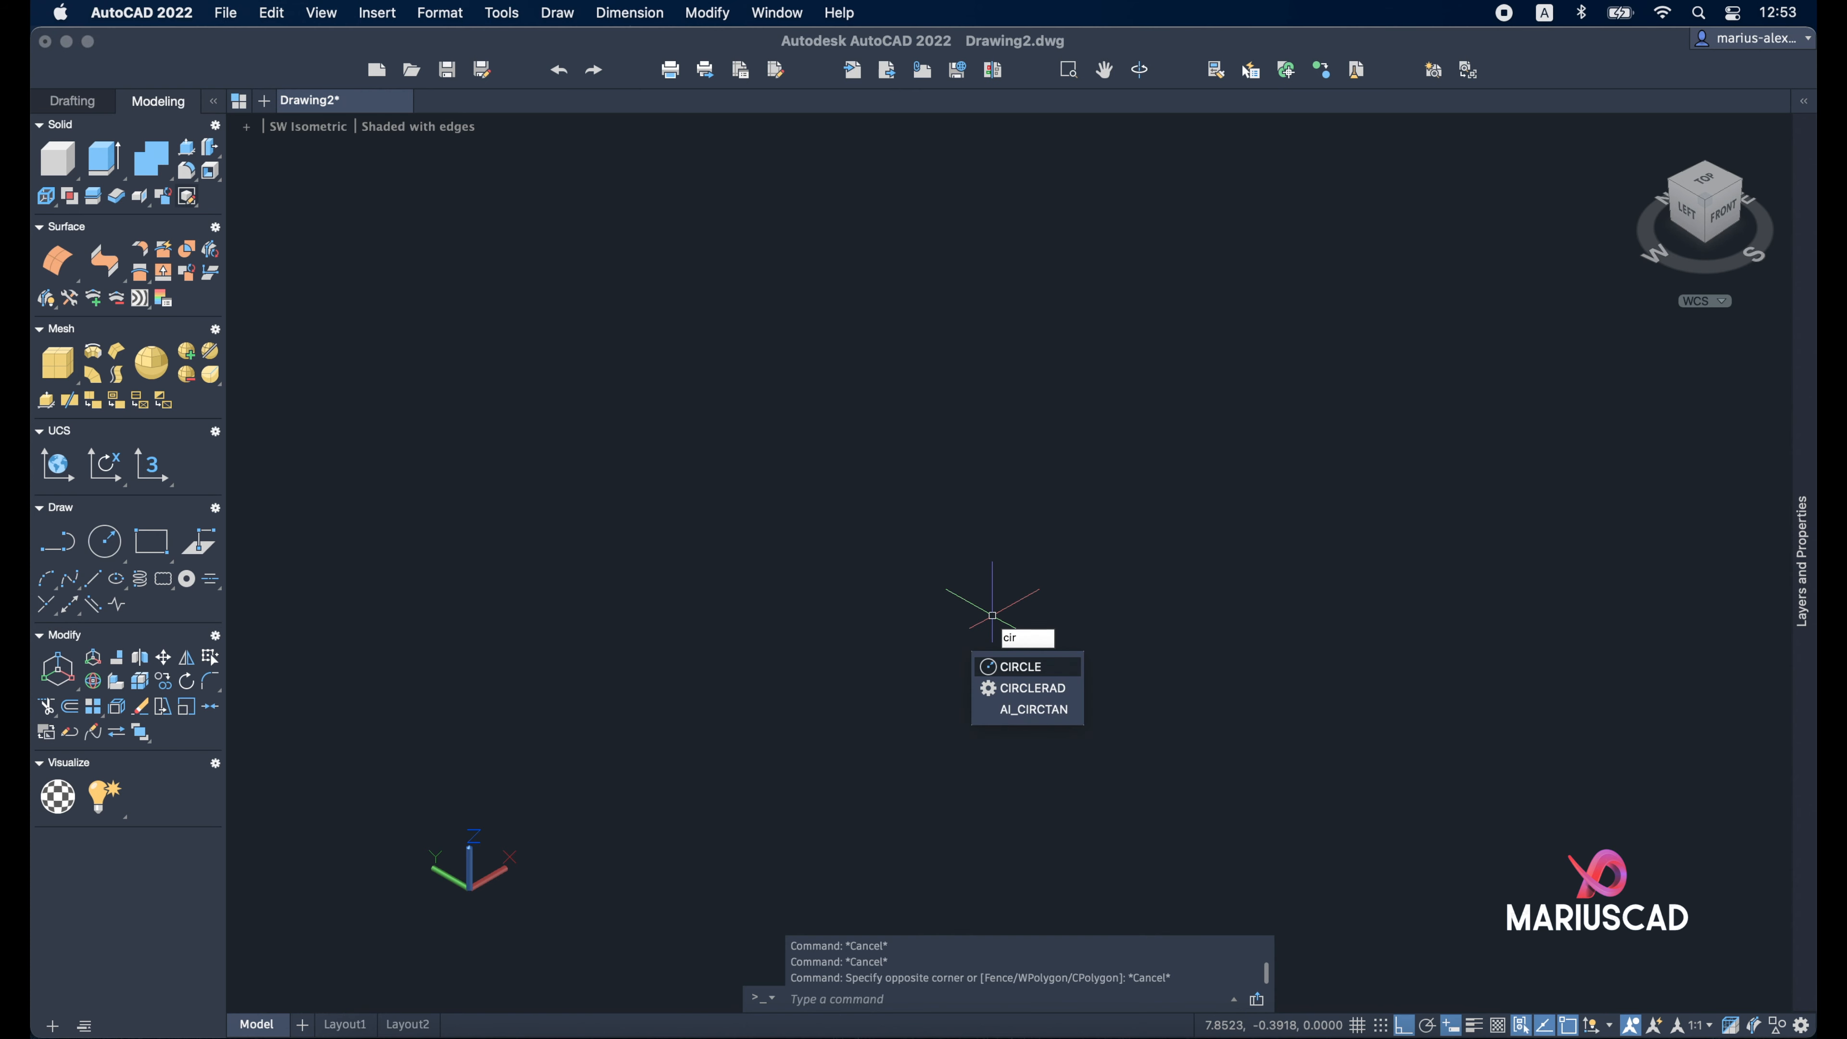
key(Return)
click(833, 644)
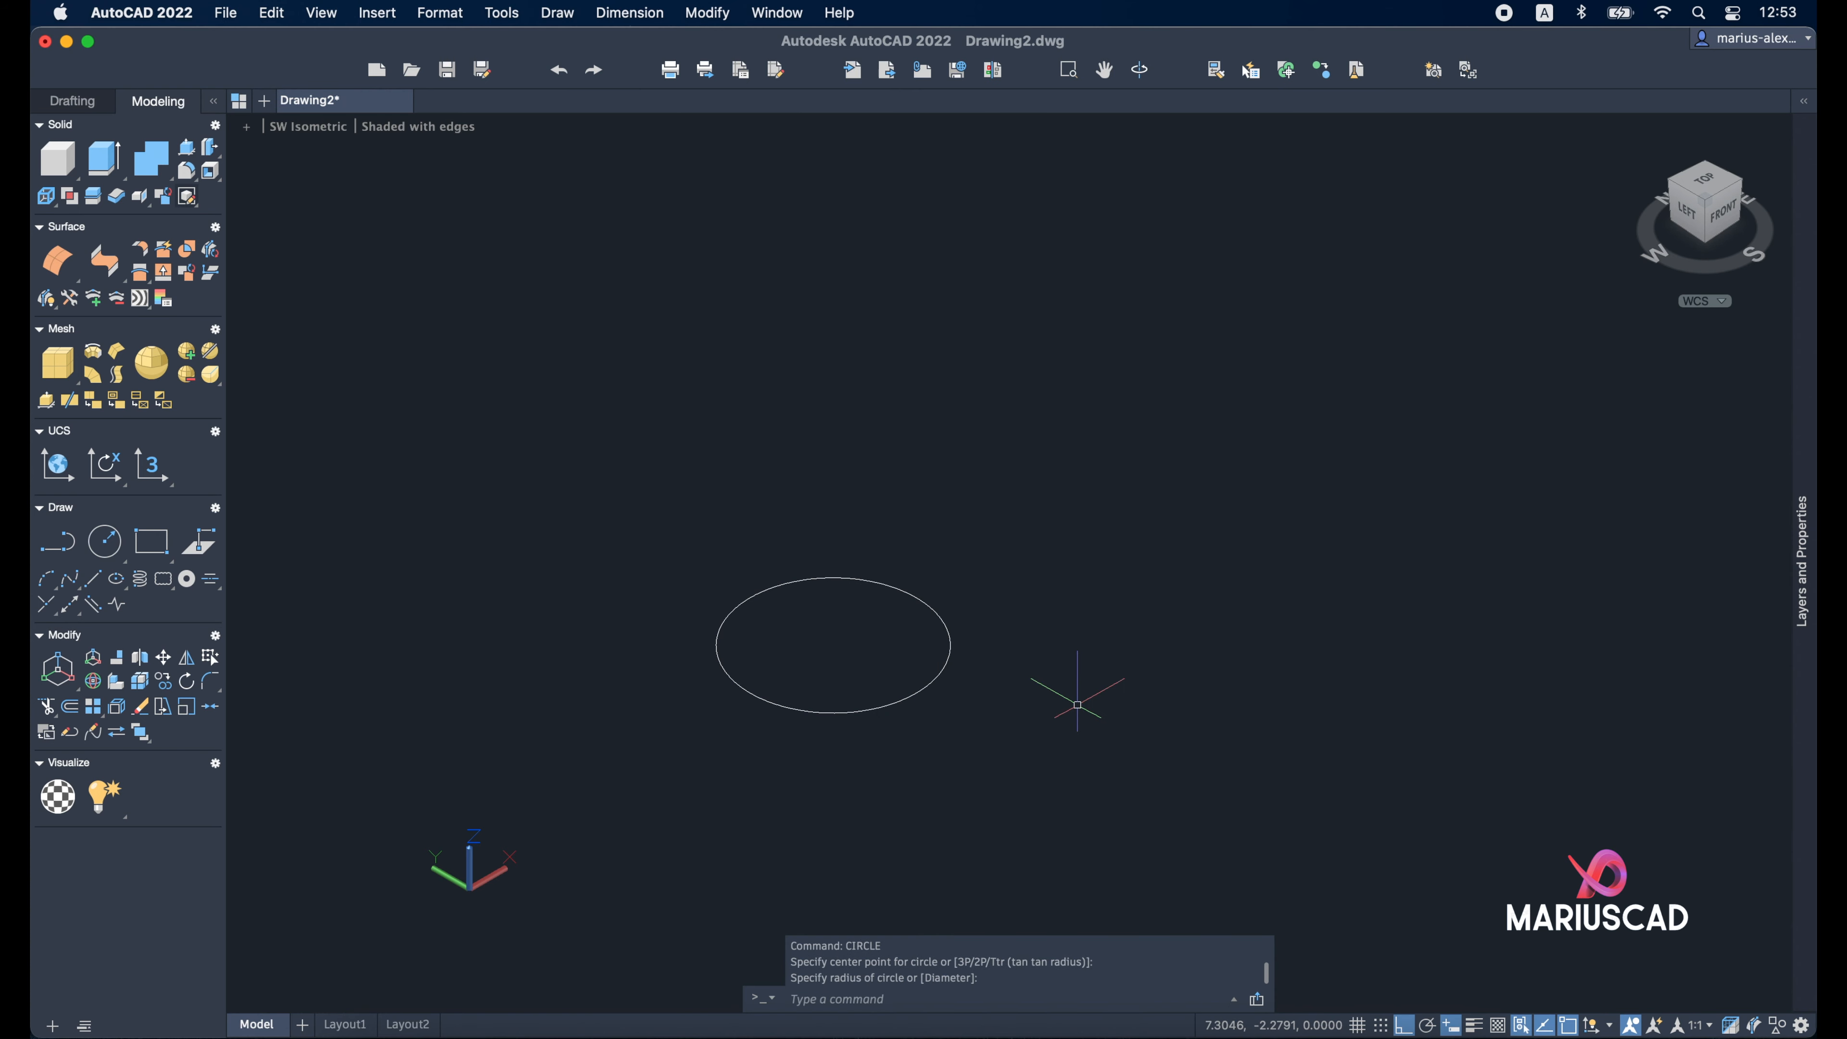
Draw a spline from 0,0 through two freehand points on the XY plane, curving around the circle
scroll(1136, 582, up, 2)
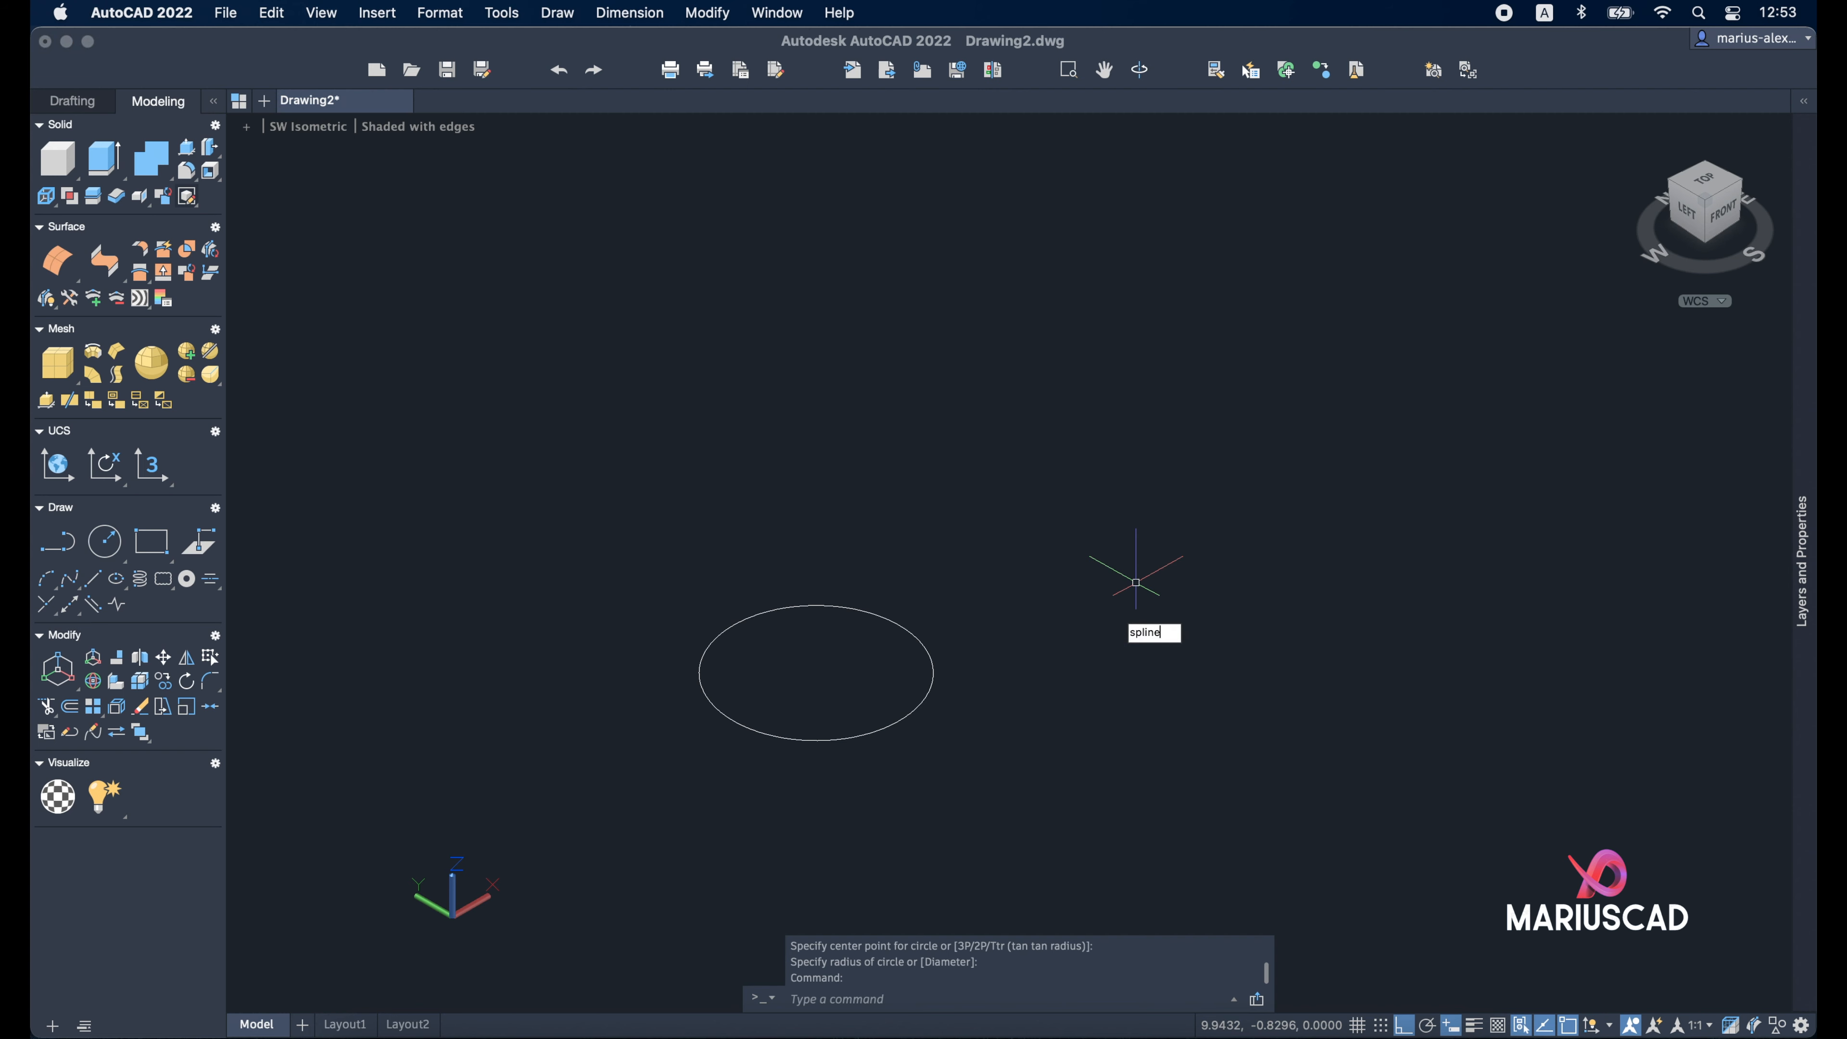
key(Return)
text(0,0)
key(Return)
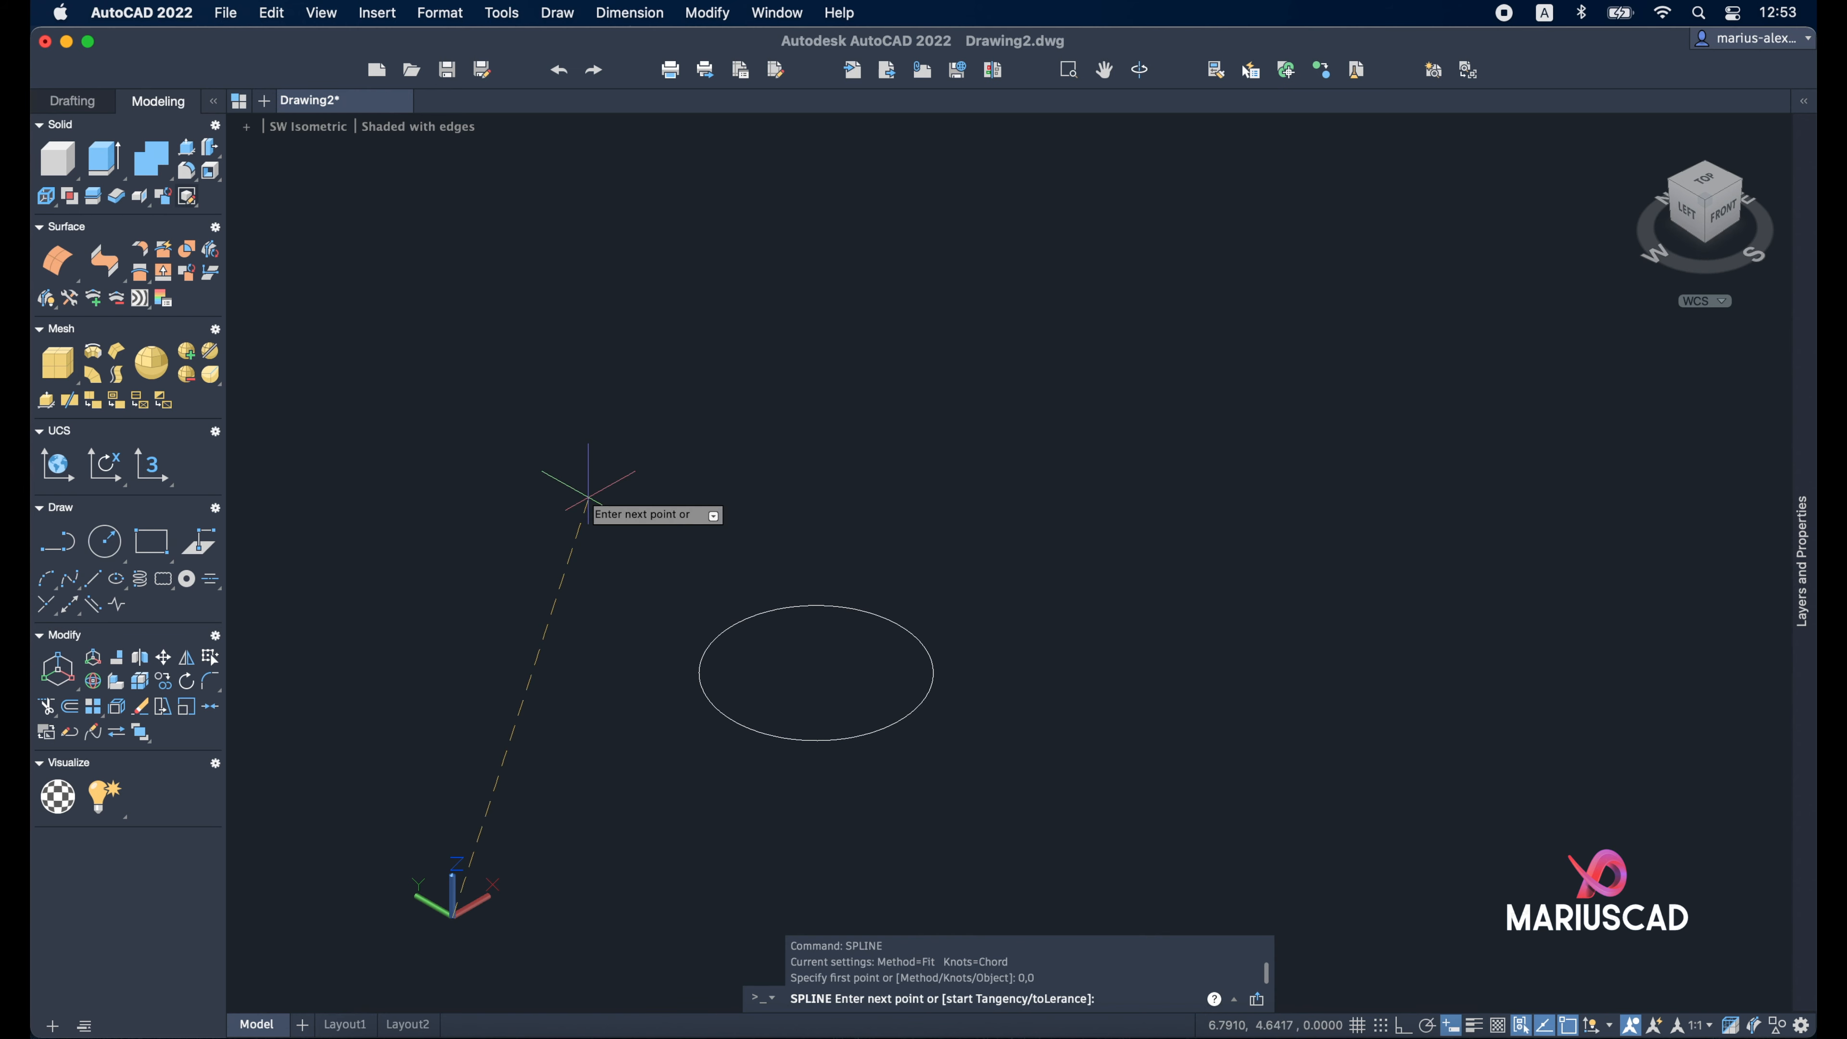
click(458, 565)
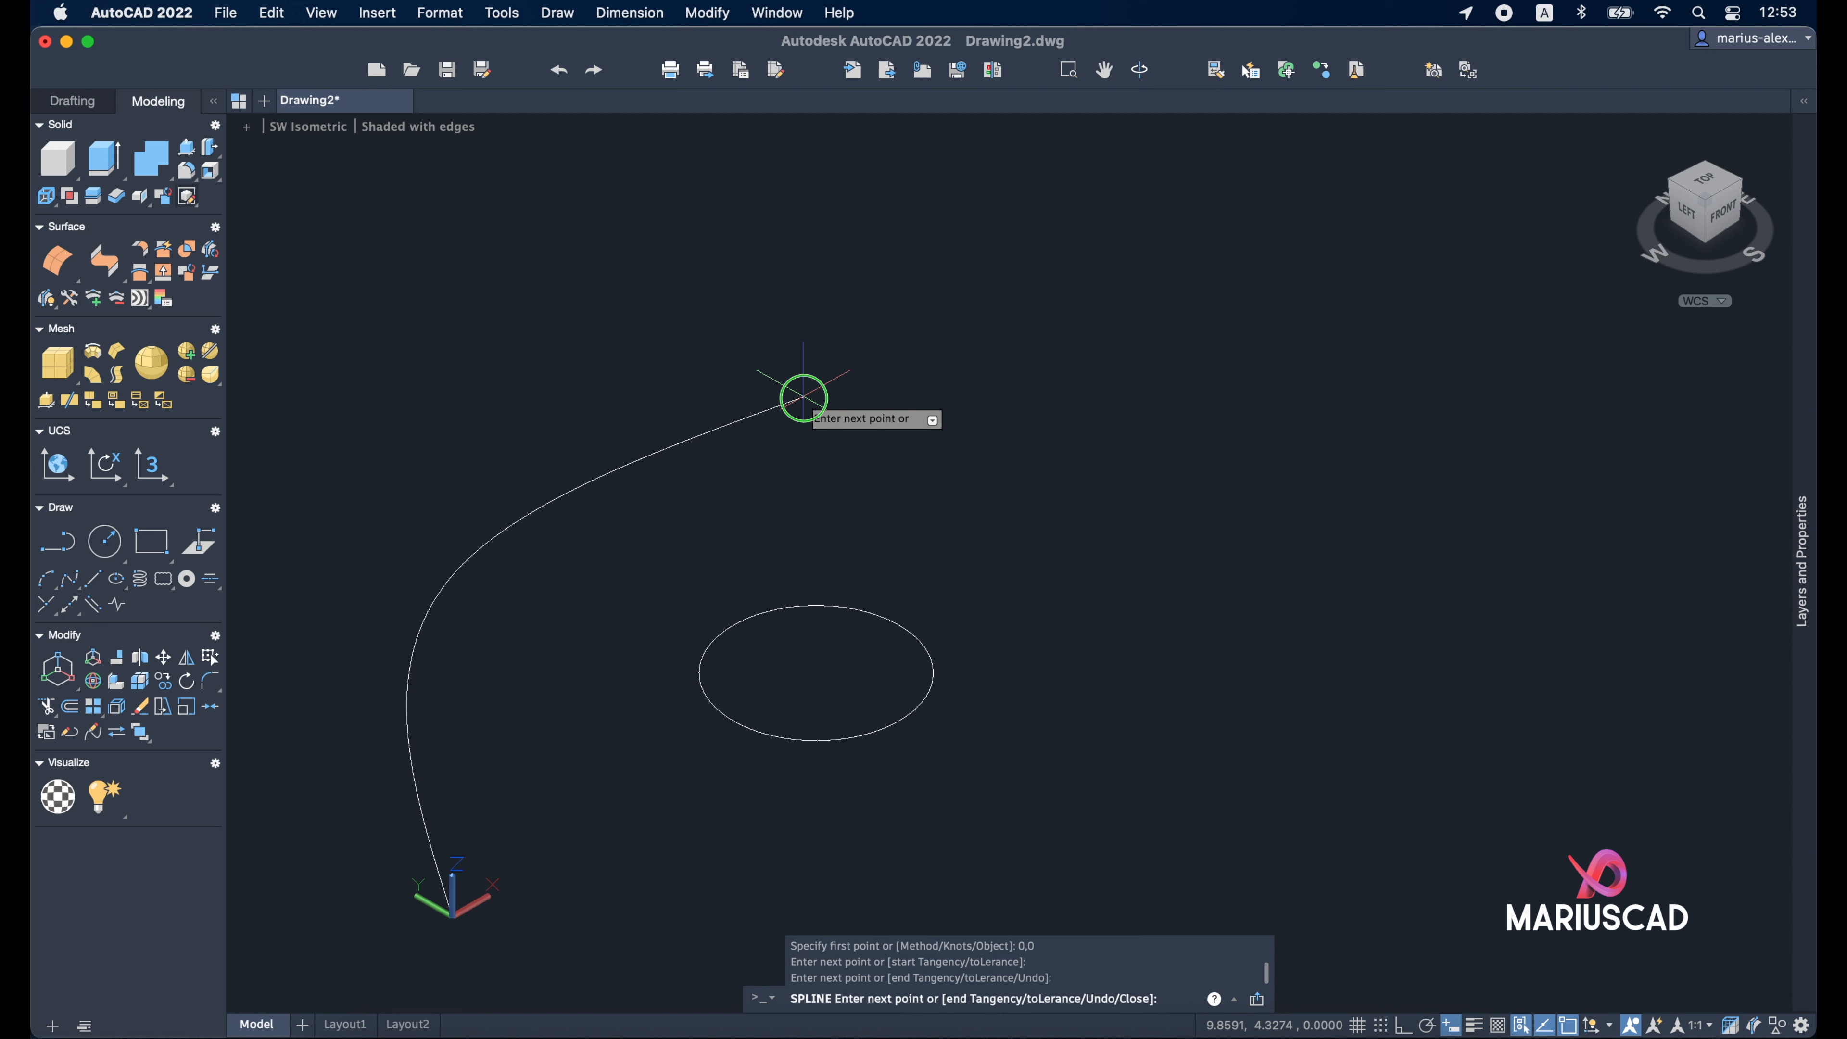
right_click(803, 396)
click(829, 409)
mouse_move(907, 475)
middle_down()
mouse_move(1074, 388)
mouse_move(1051, 400)
middle_up()
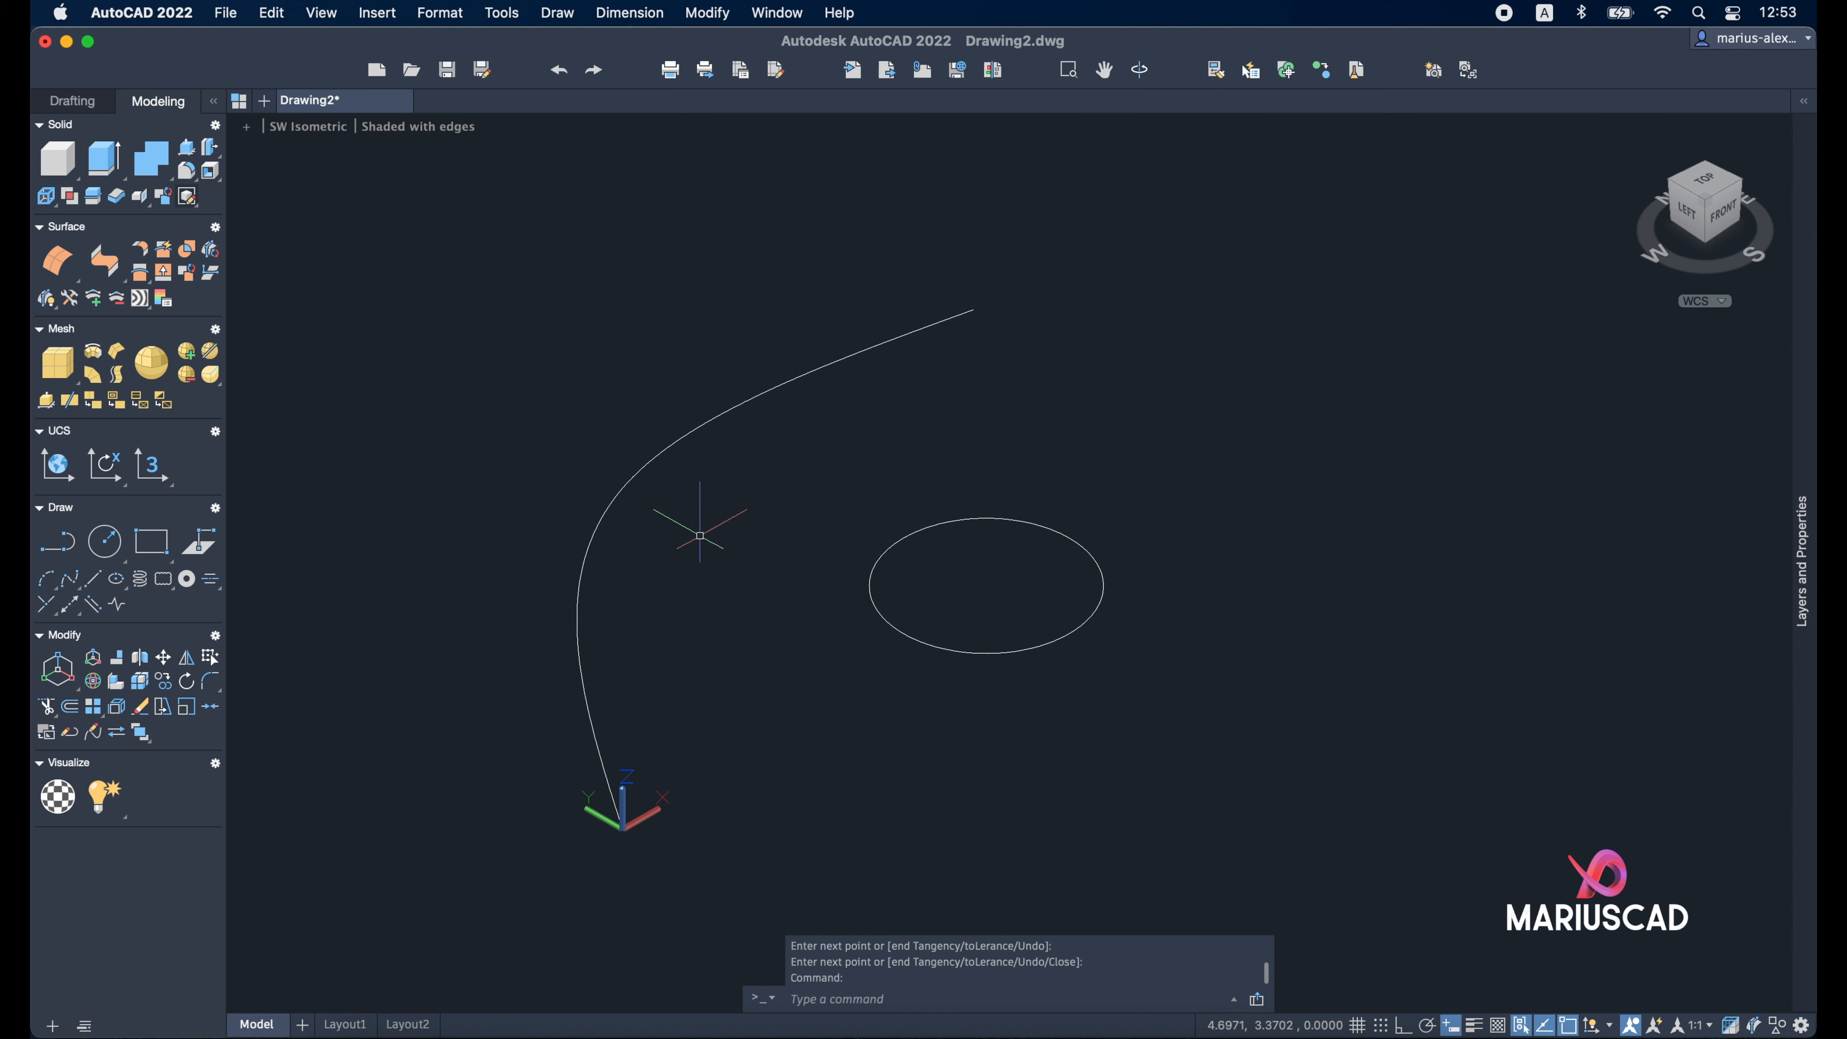
Rotate the spline upright about an axis parallel to X with 3DROTATE
drag(784, 524, 544, 342)
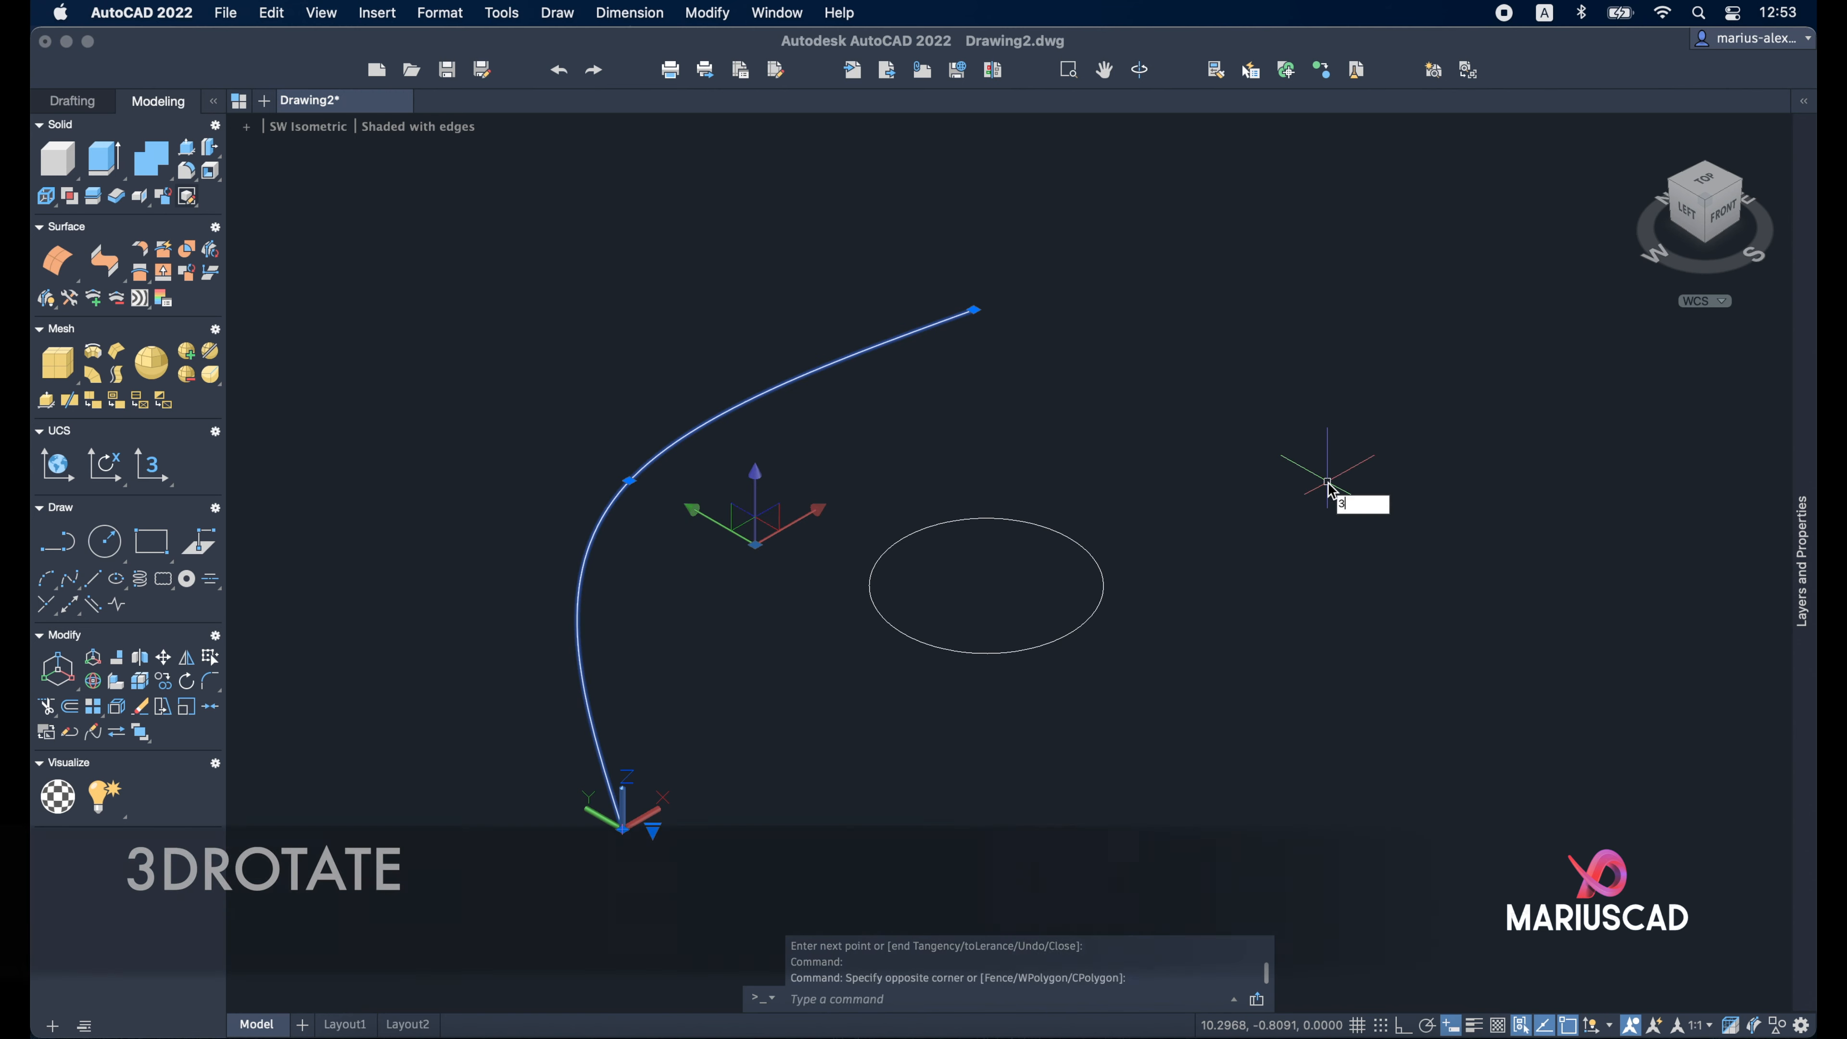
text(3drota)
key(Return)
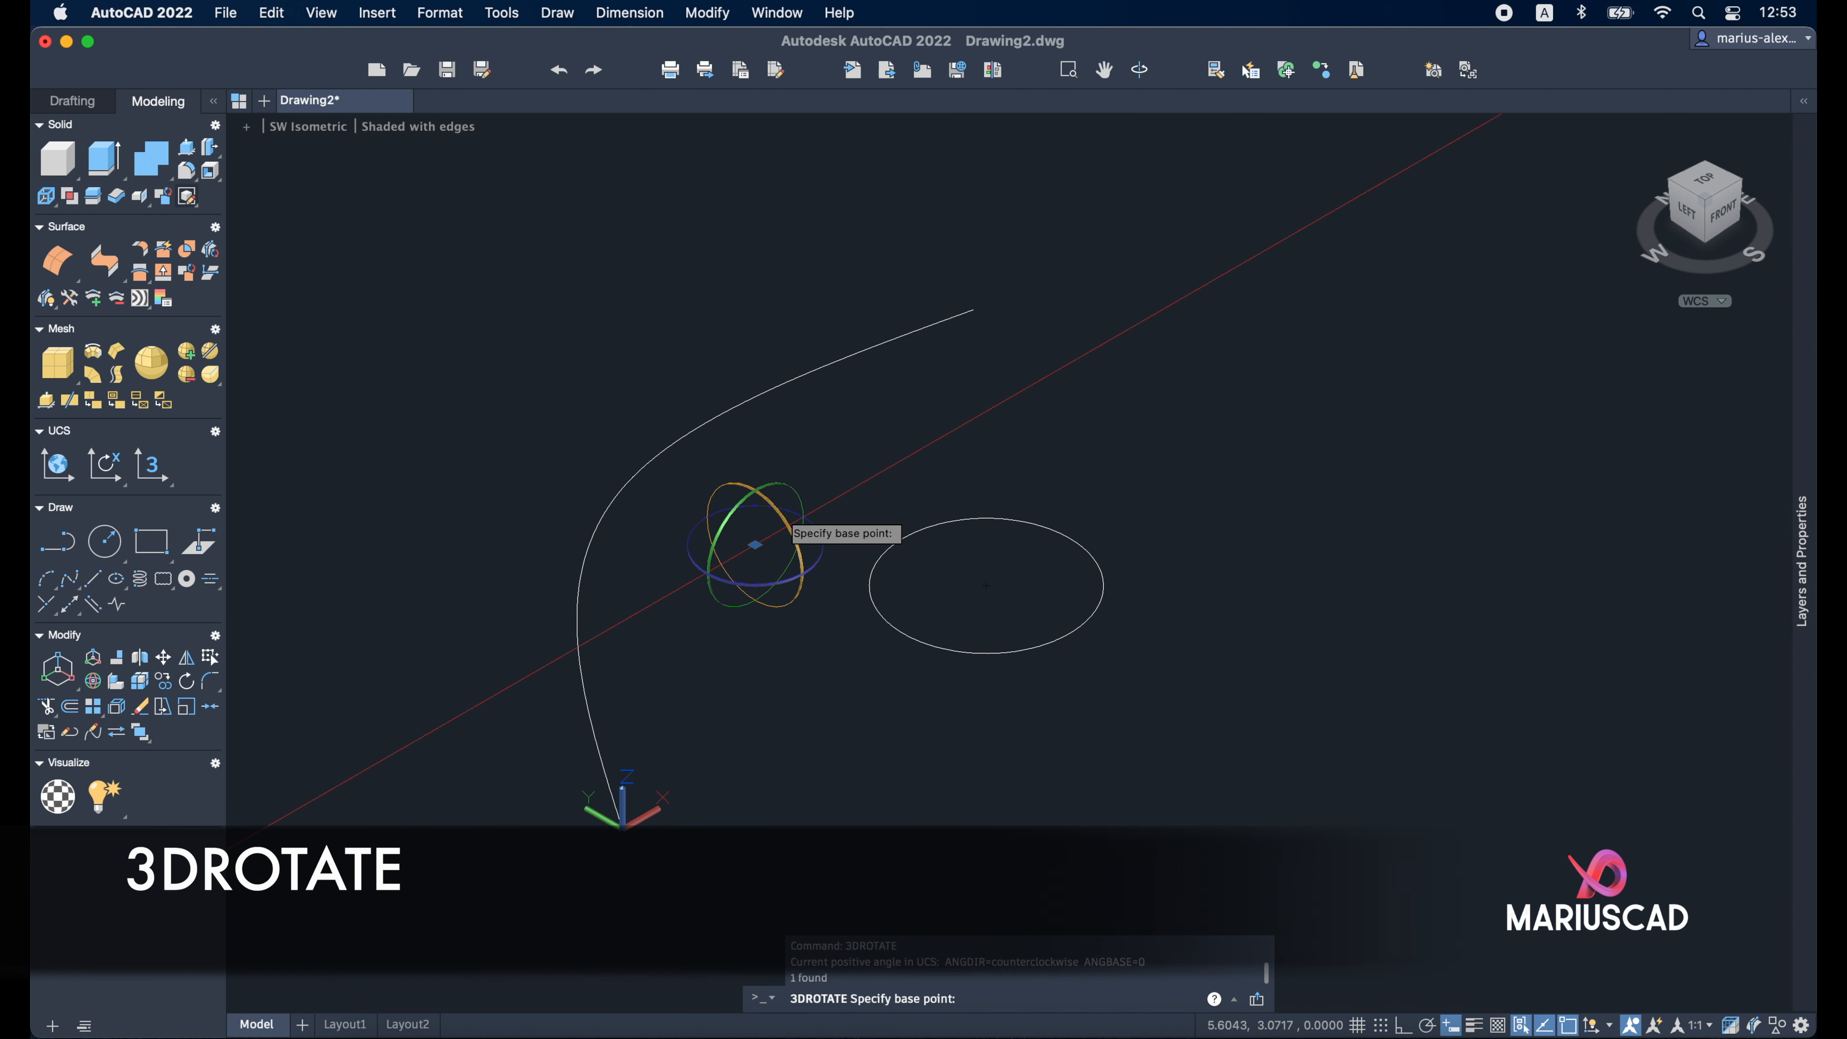
click(785, 516)
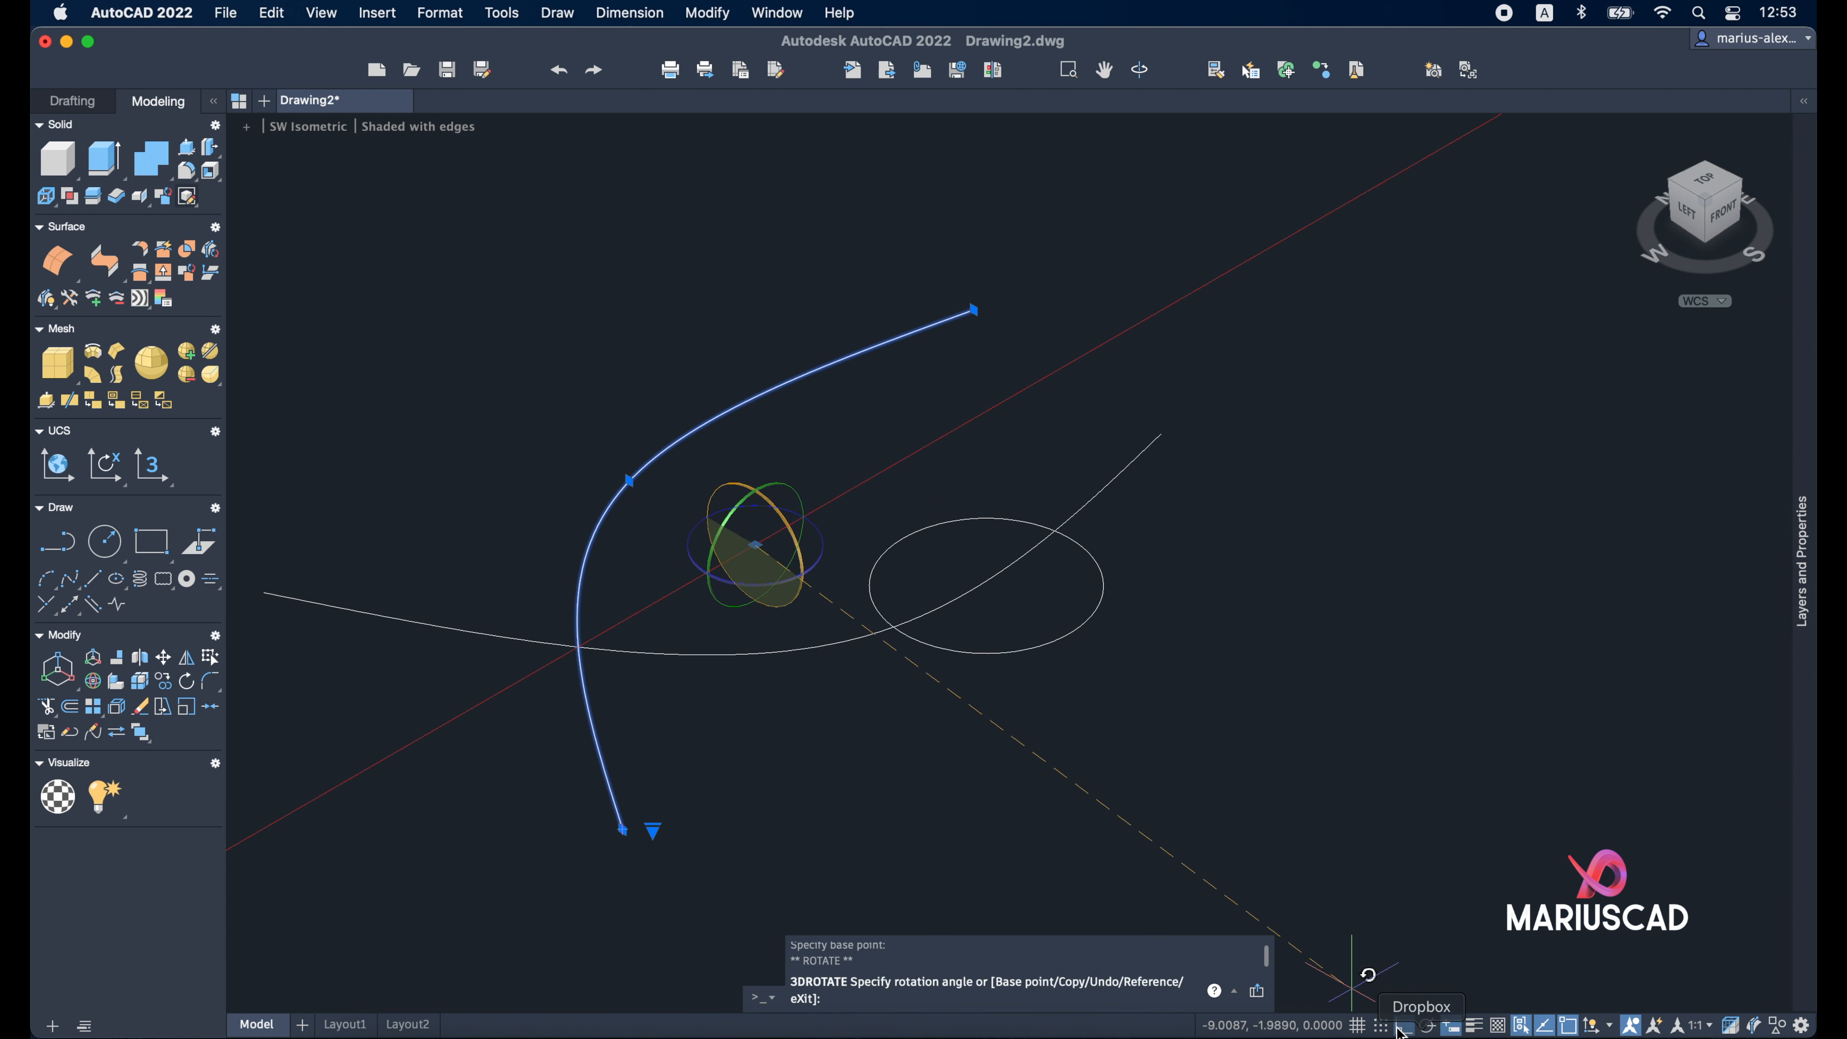
click(866, 256)
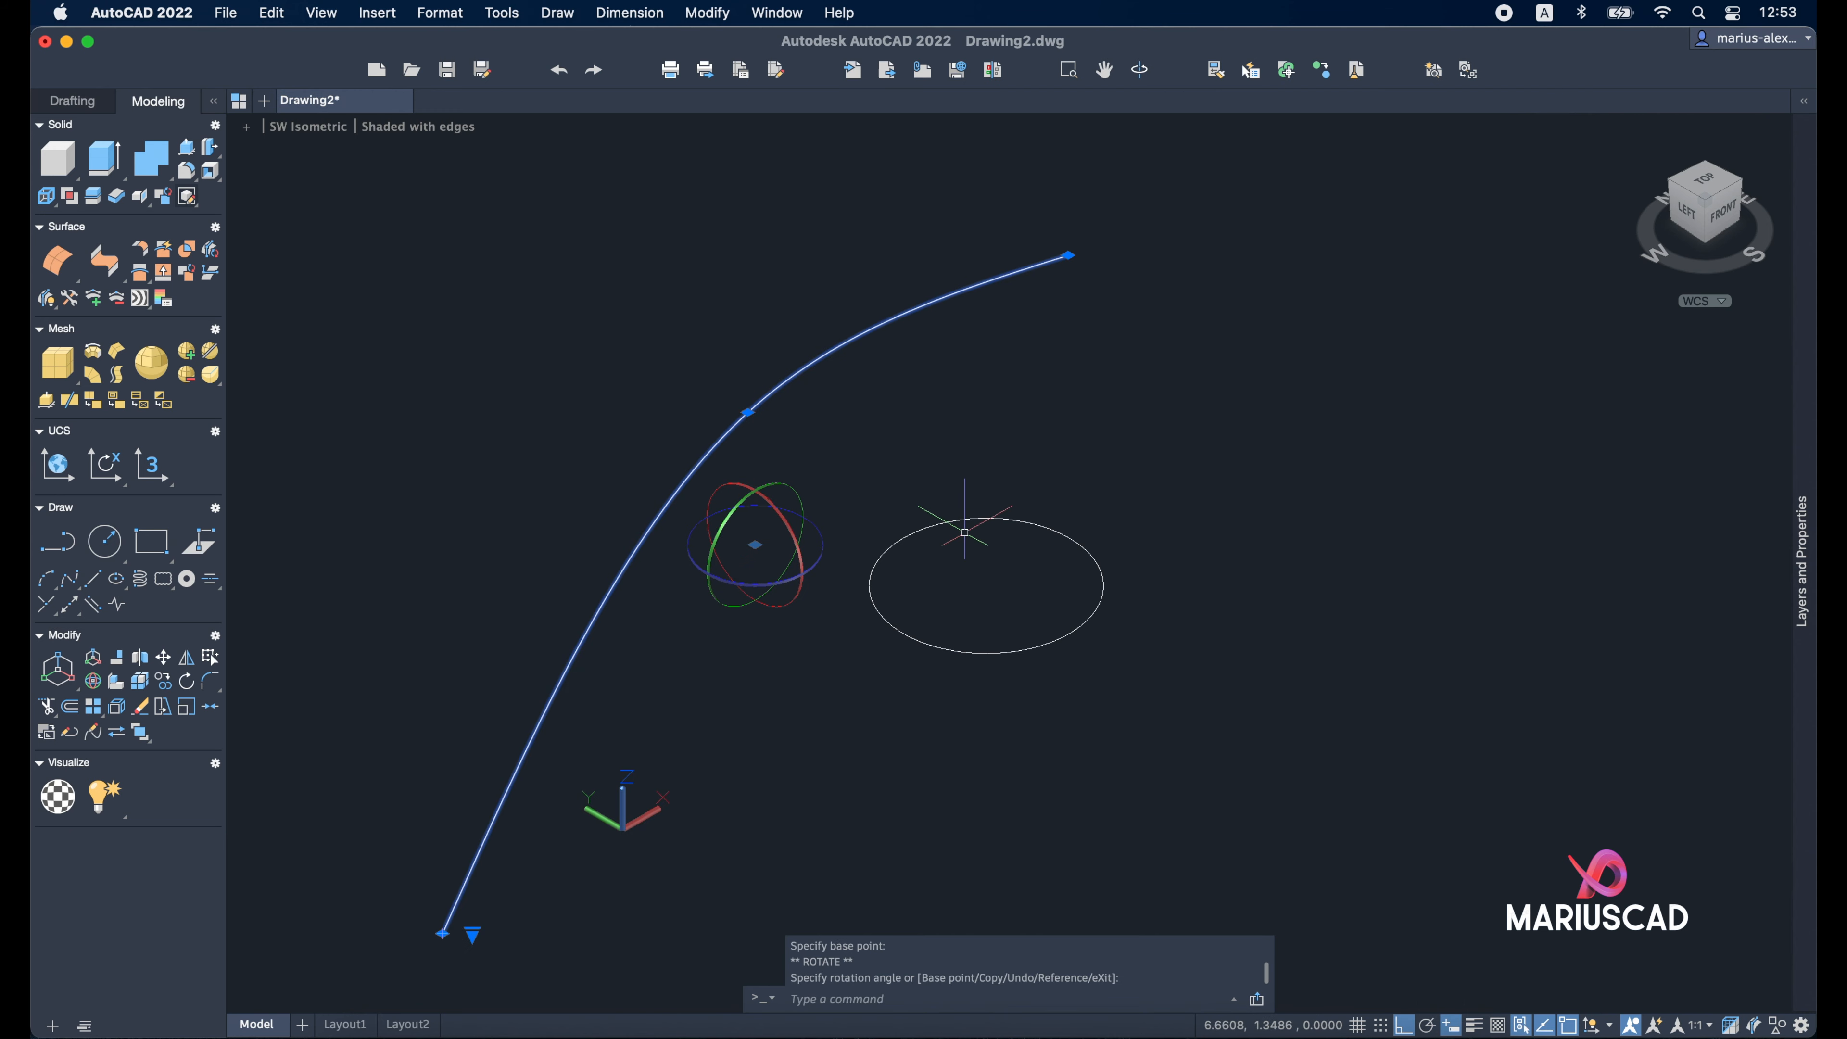
Move the spline by its lower endpoint onto the center of the circle
shift+middle_drag(964, 532, 728, 582)
click(622, 595)
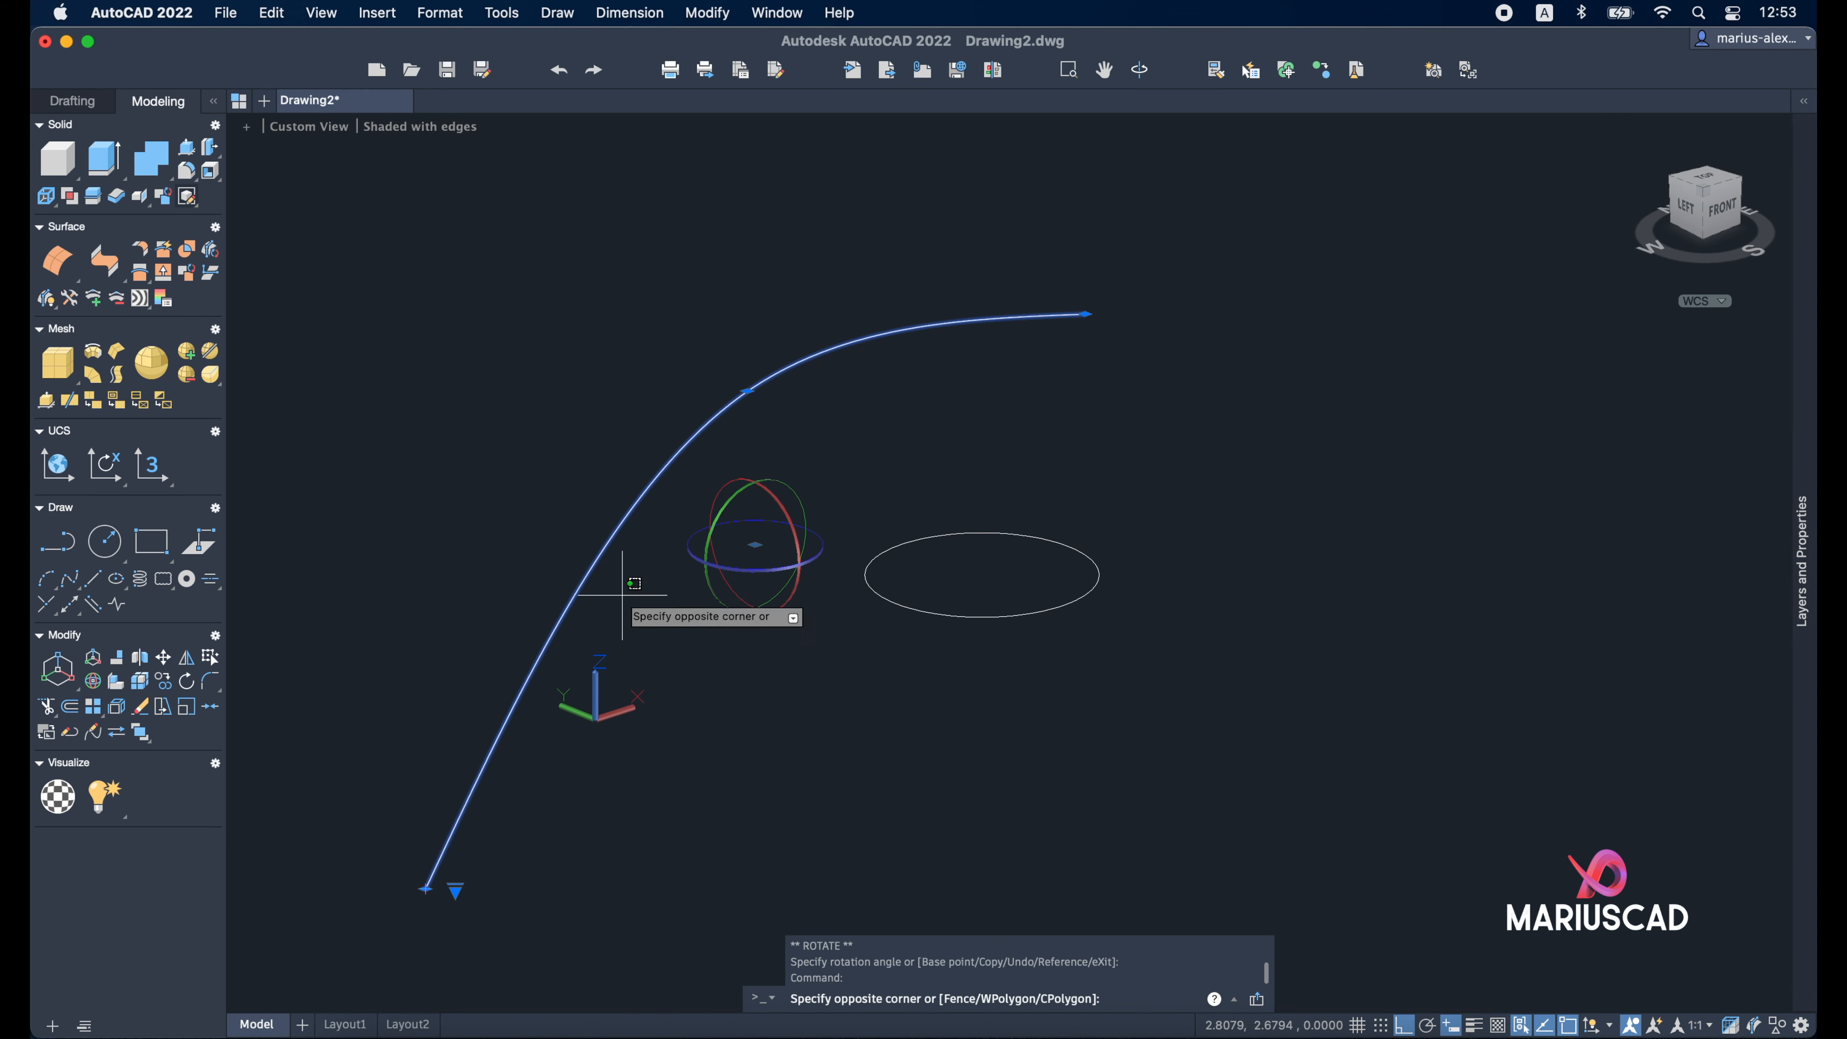
click(567, 531)
text(m)
key(Return)
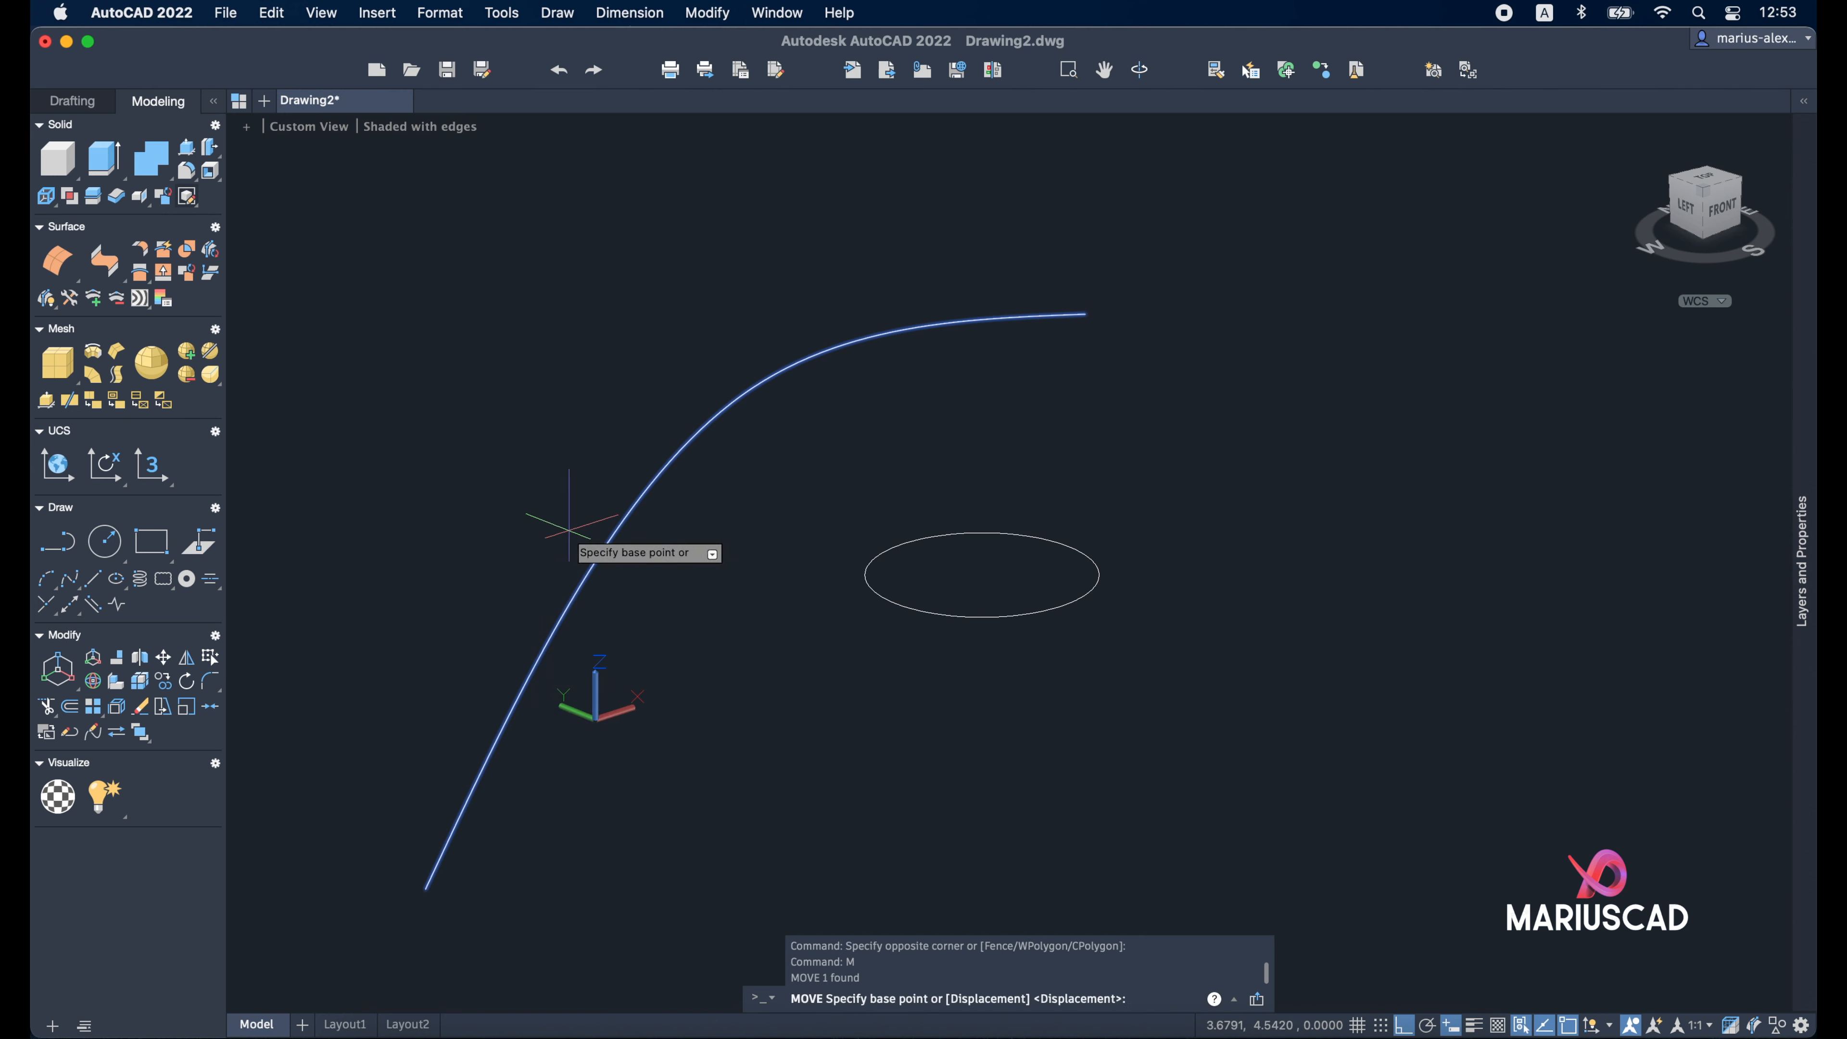
shift+right_click(426, 886)
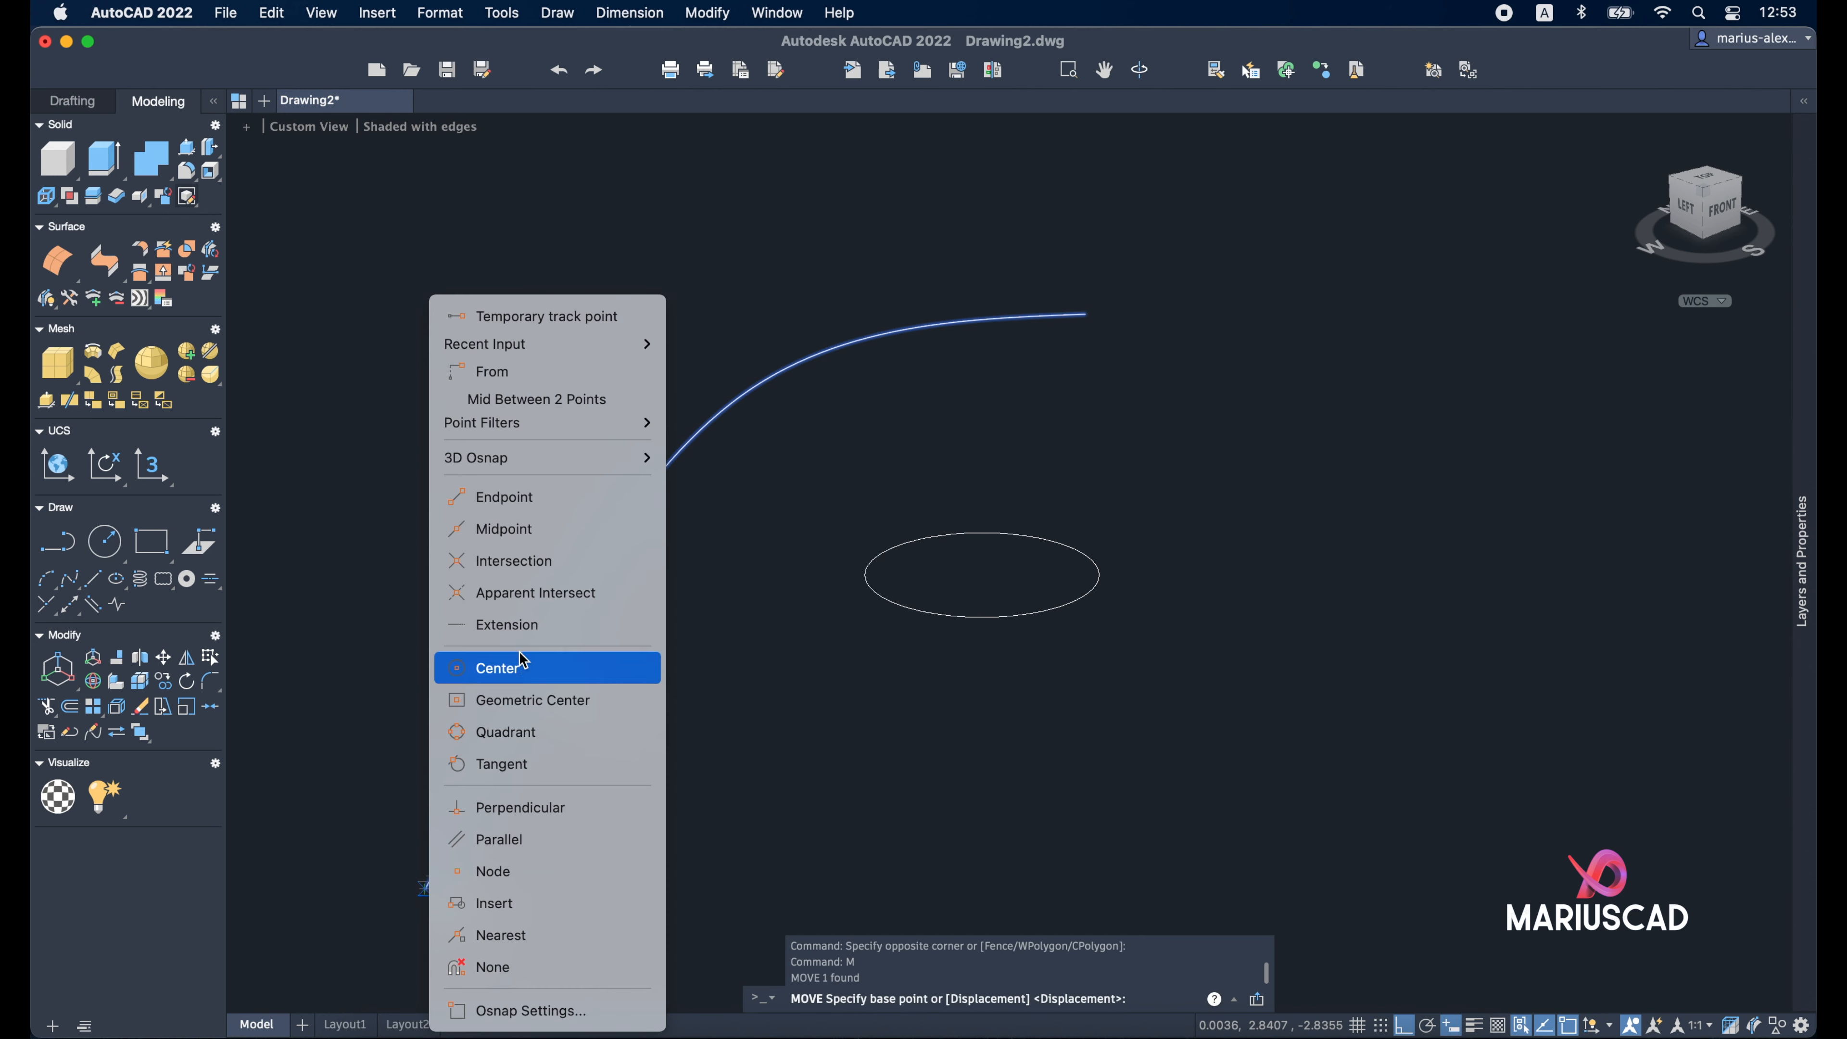
click(513, 499)
click(425, 888)
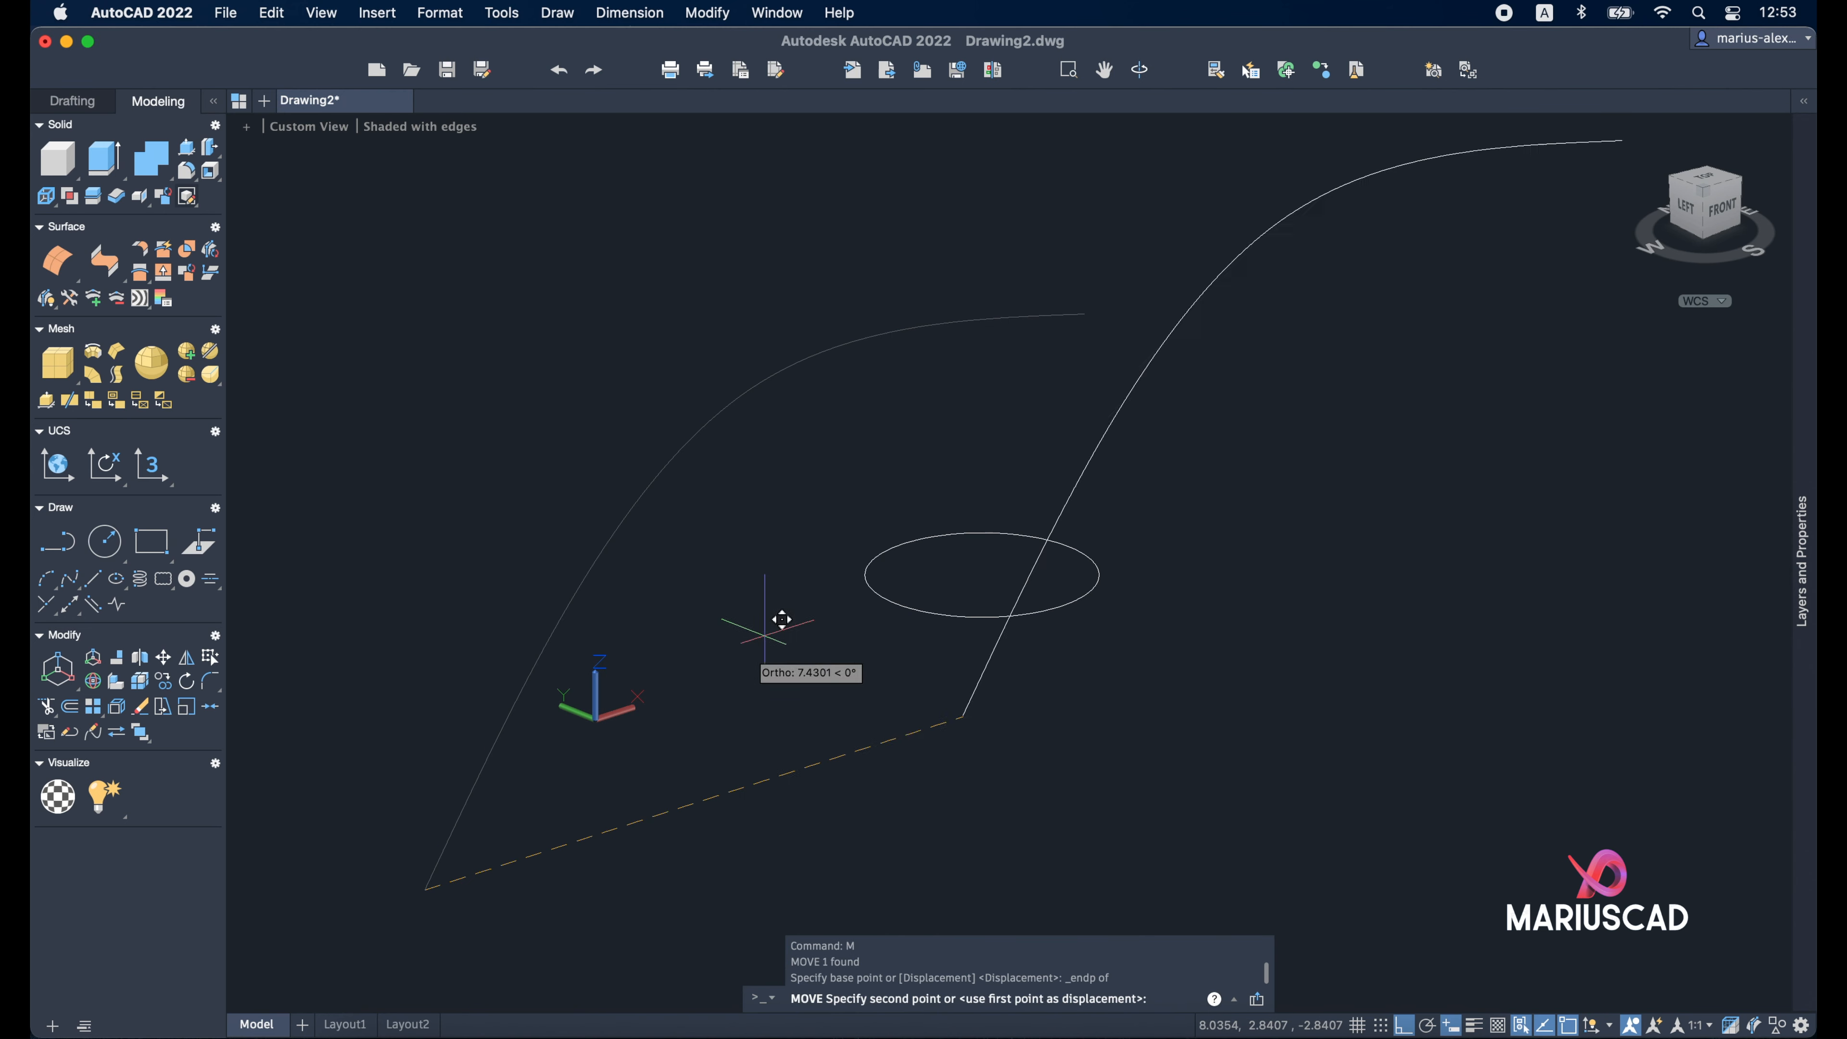
click(987, 572)
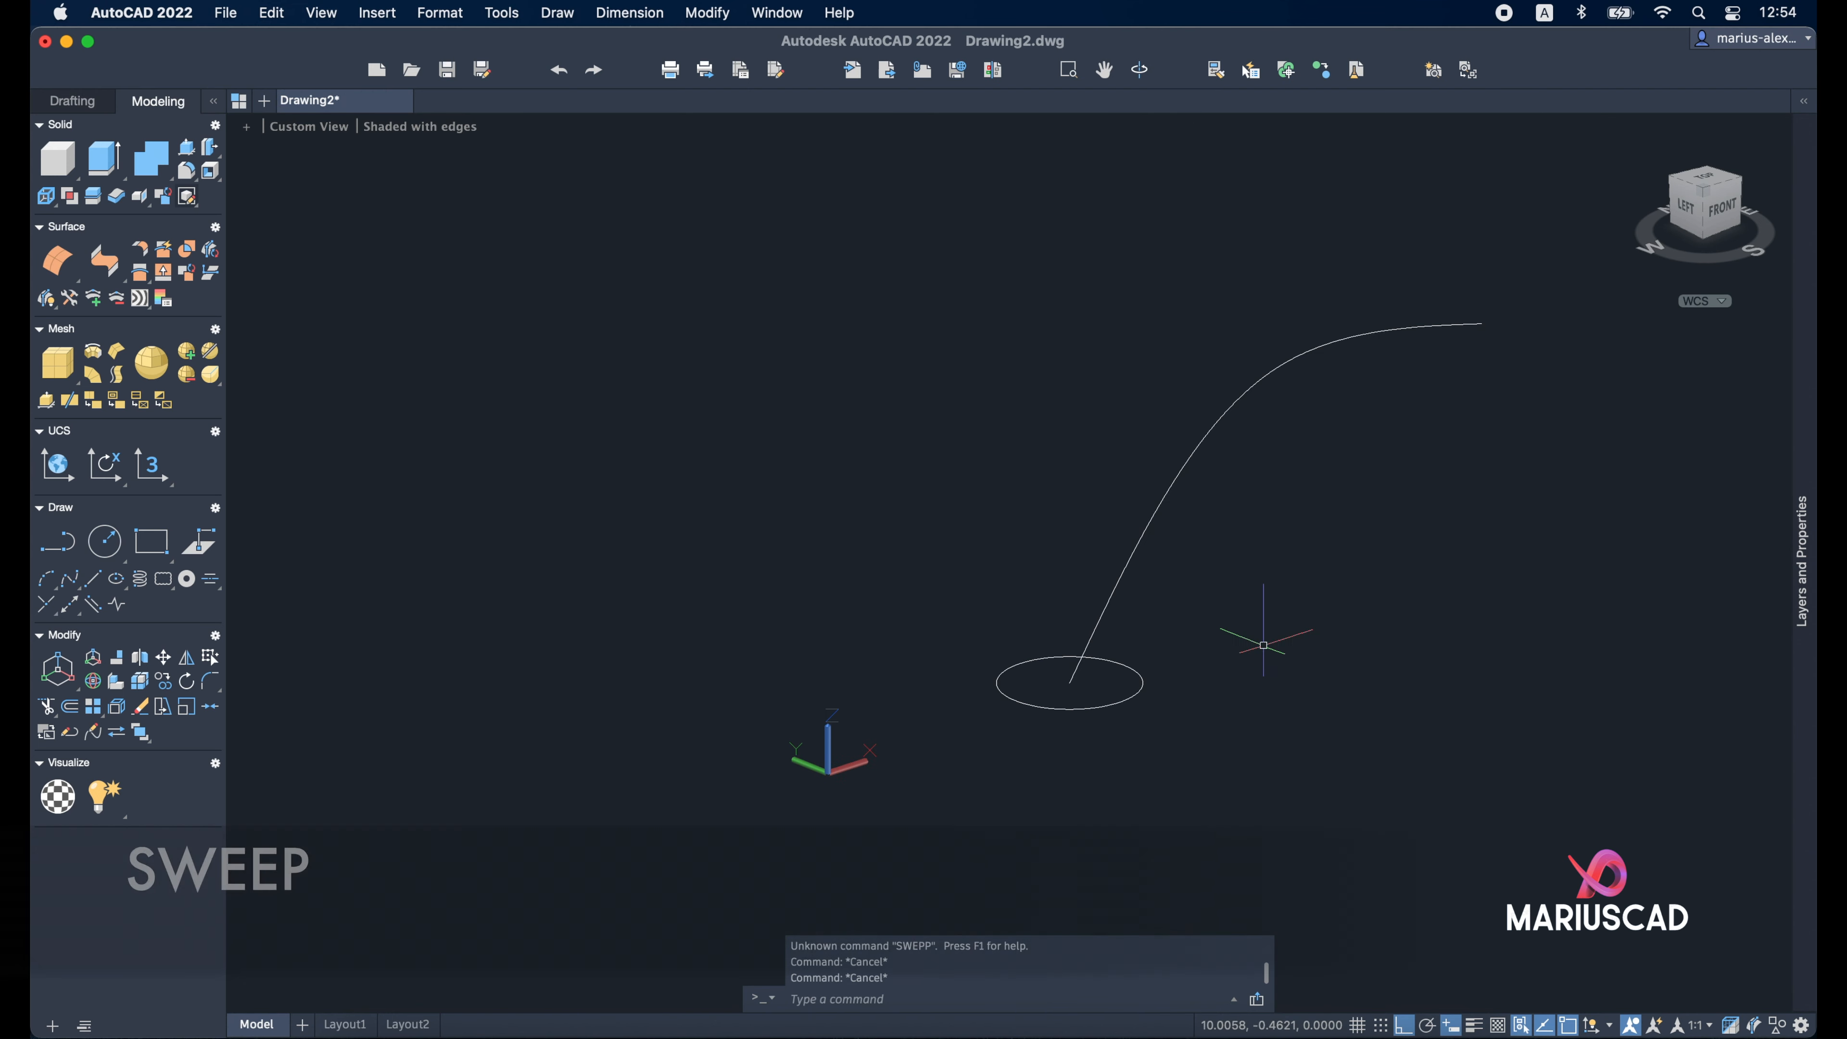
Sweep the circle along the spline to create a solid tube, and inspect it from several sides
text(swep)
key(Return)
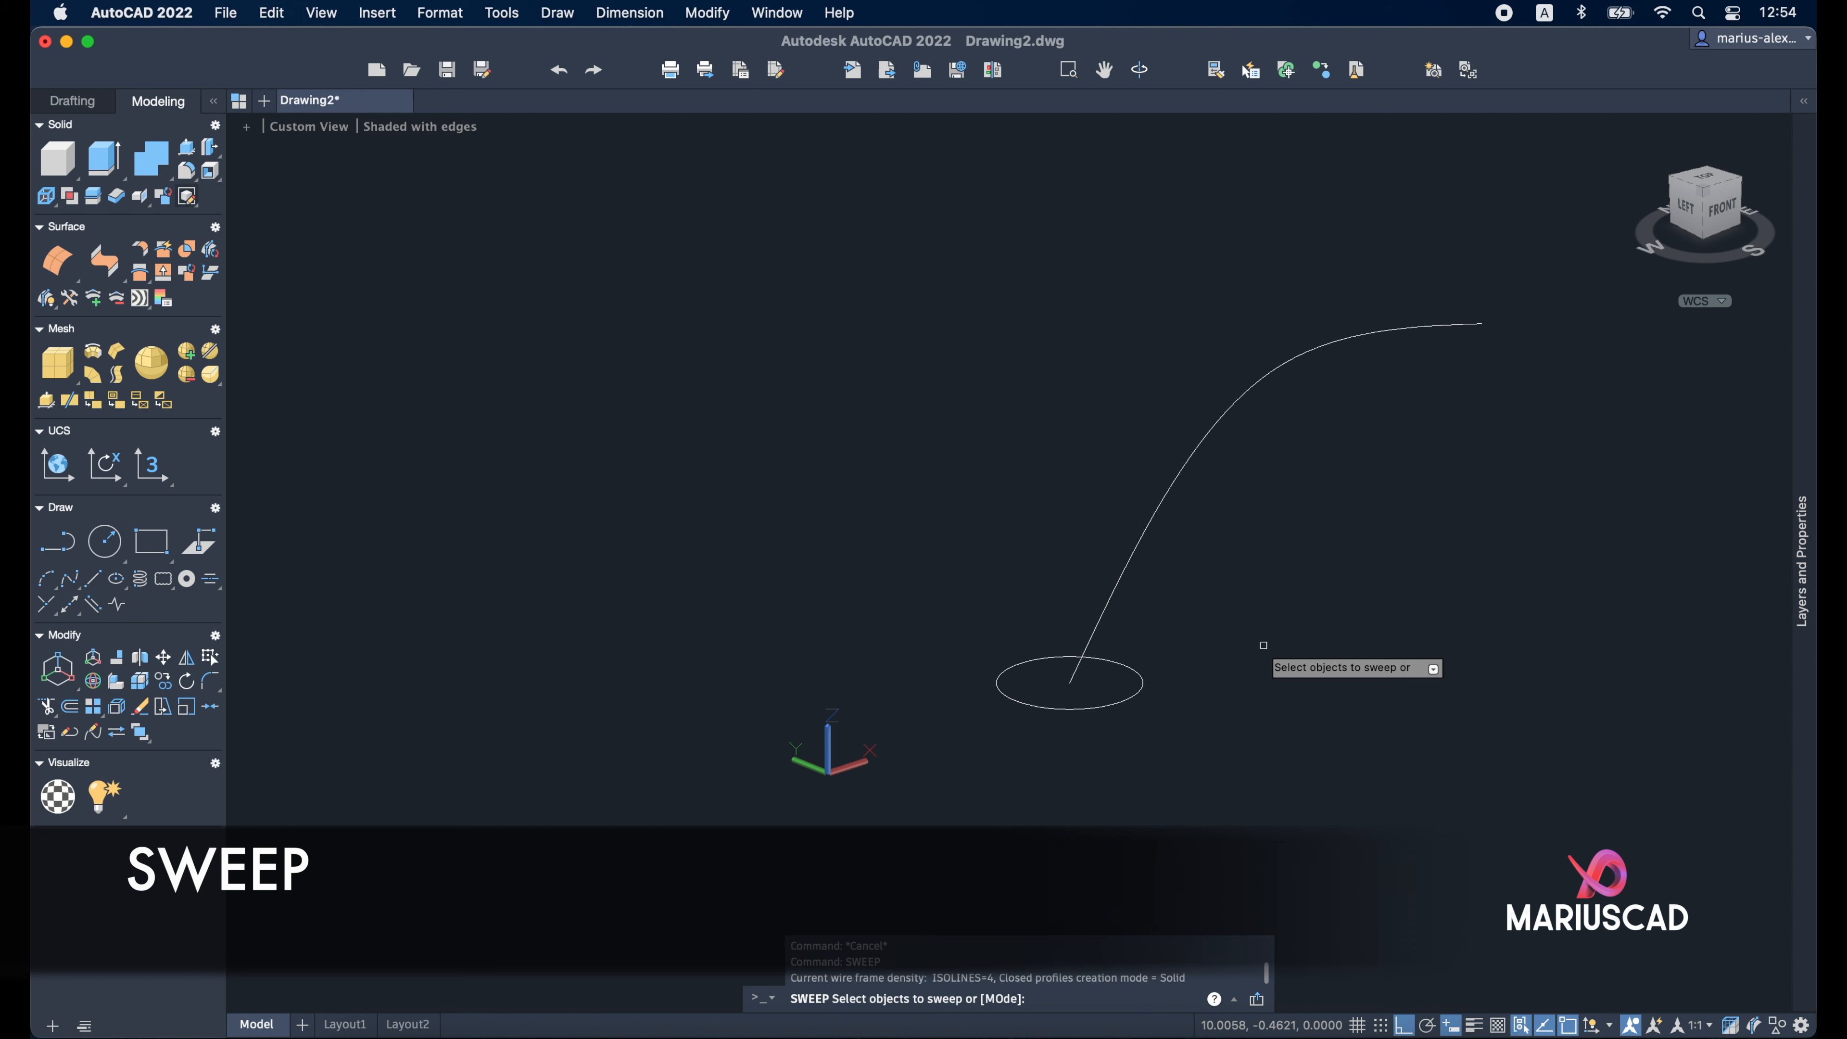
click(1140, 684)
key(Return)
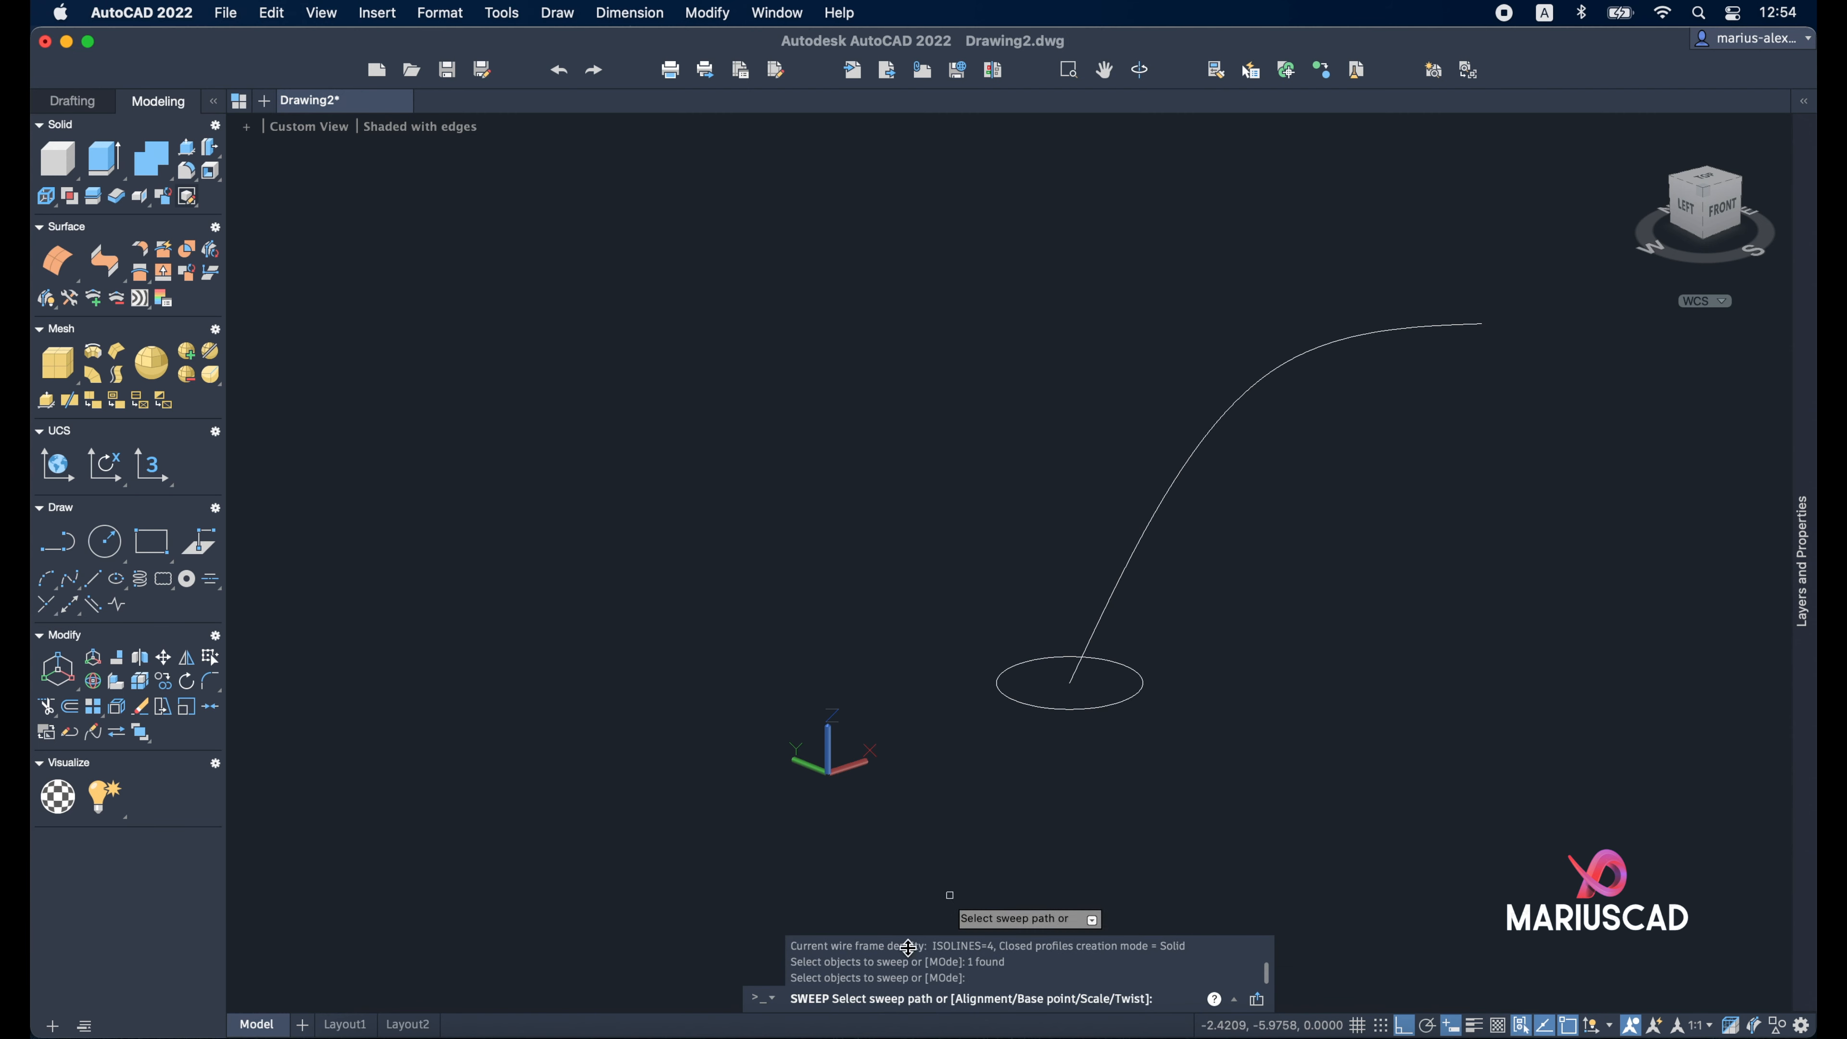
click(1157, 540)
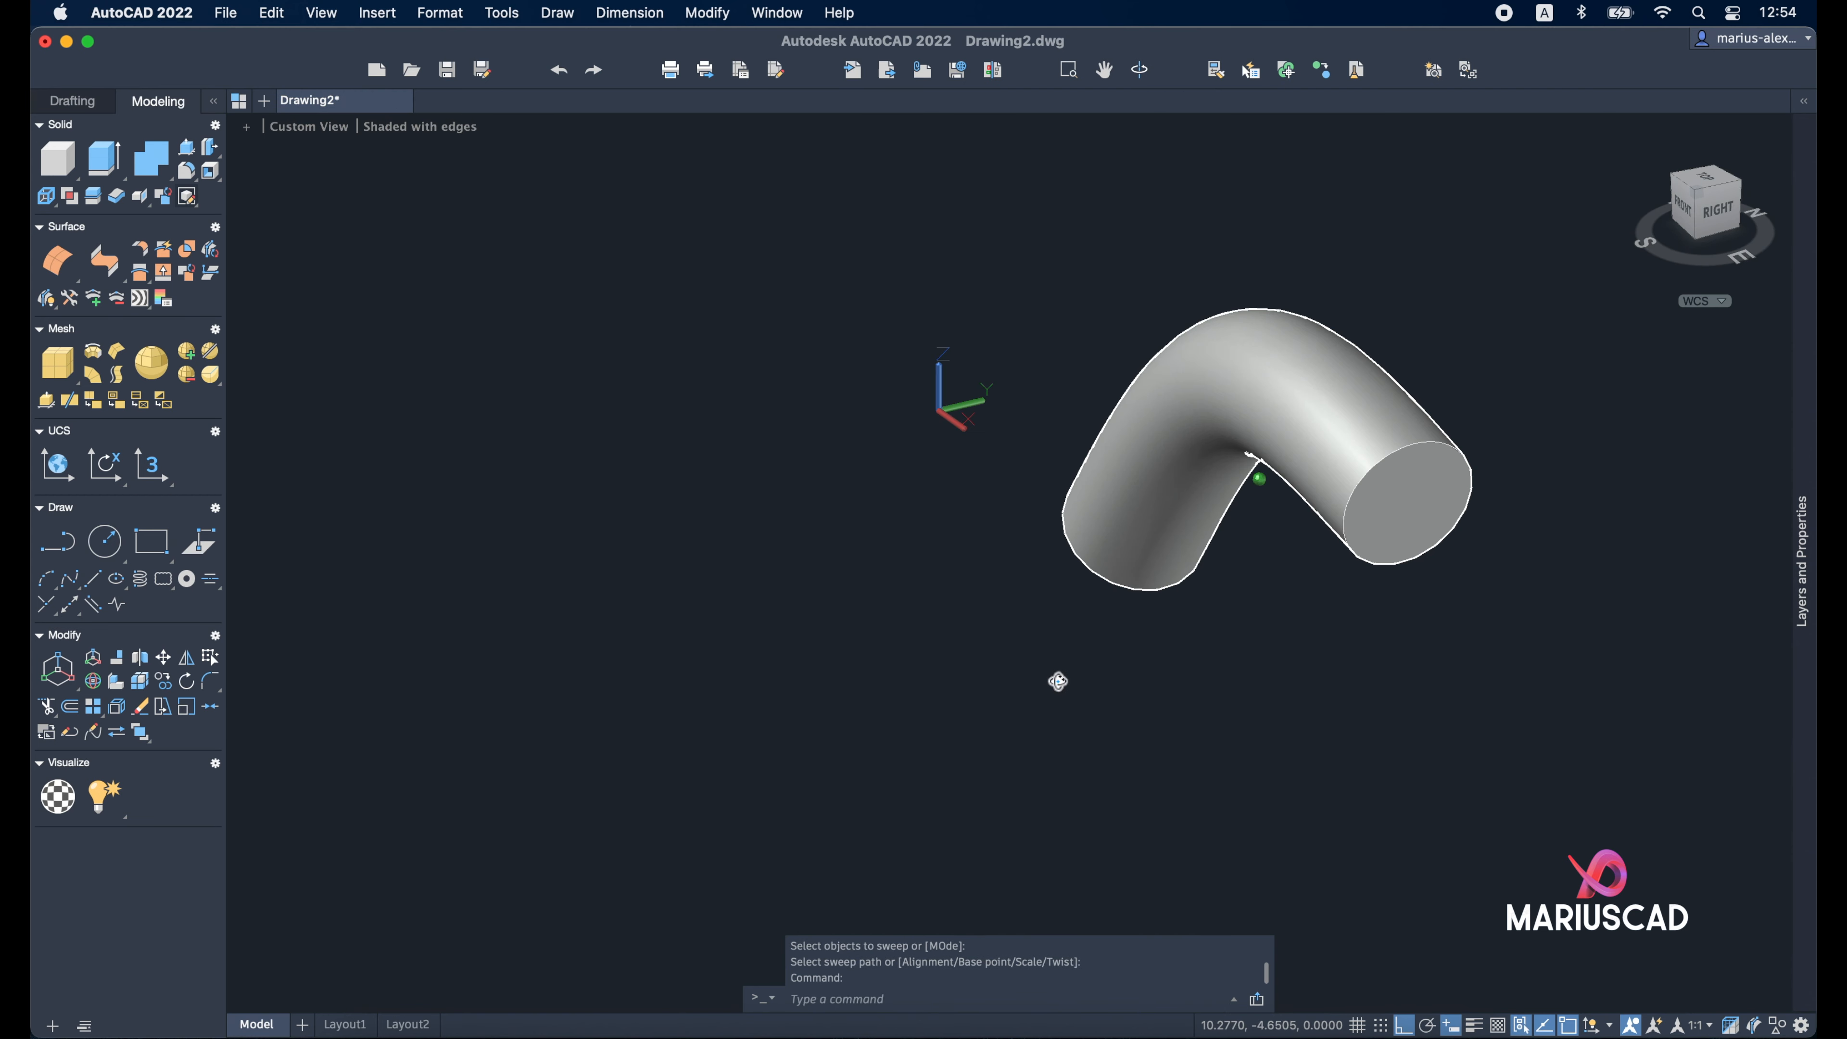
shift+middle_drag(1438, 676, 1430, 676)
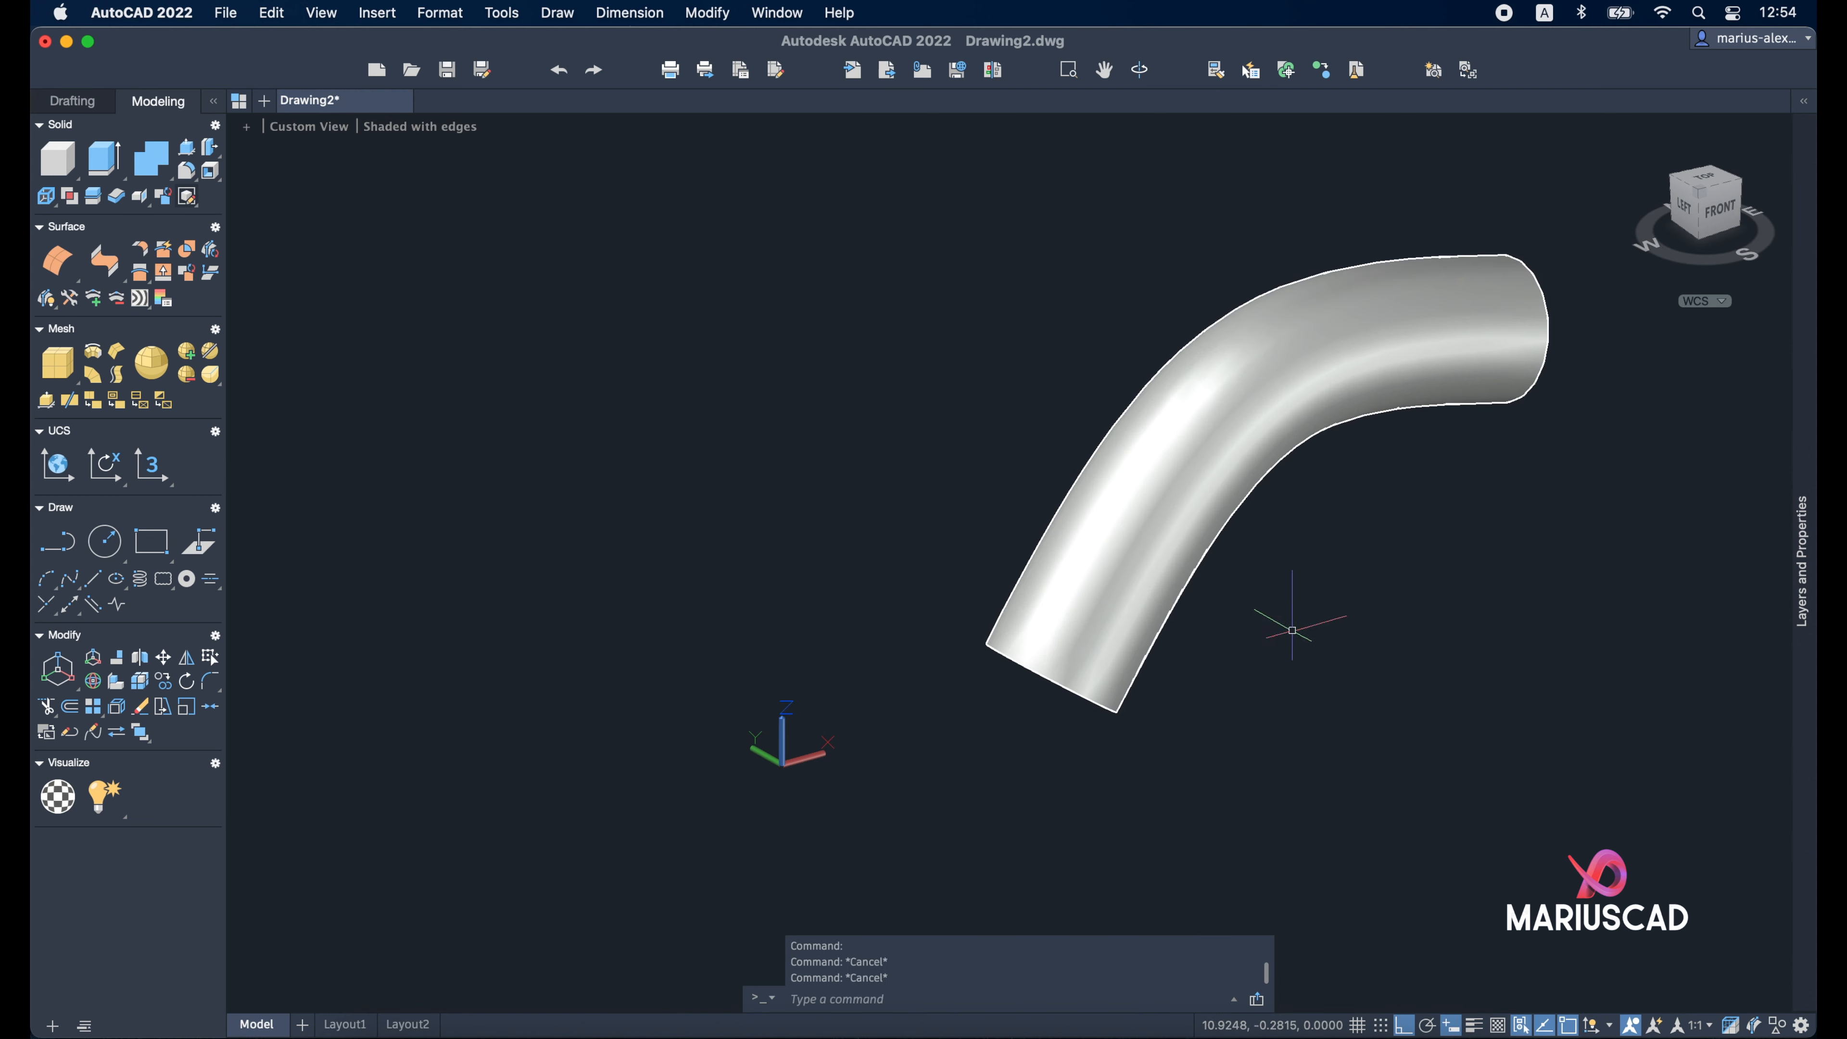
double_click(1281, 481)
key(Escape)
key(Escape)
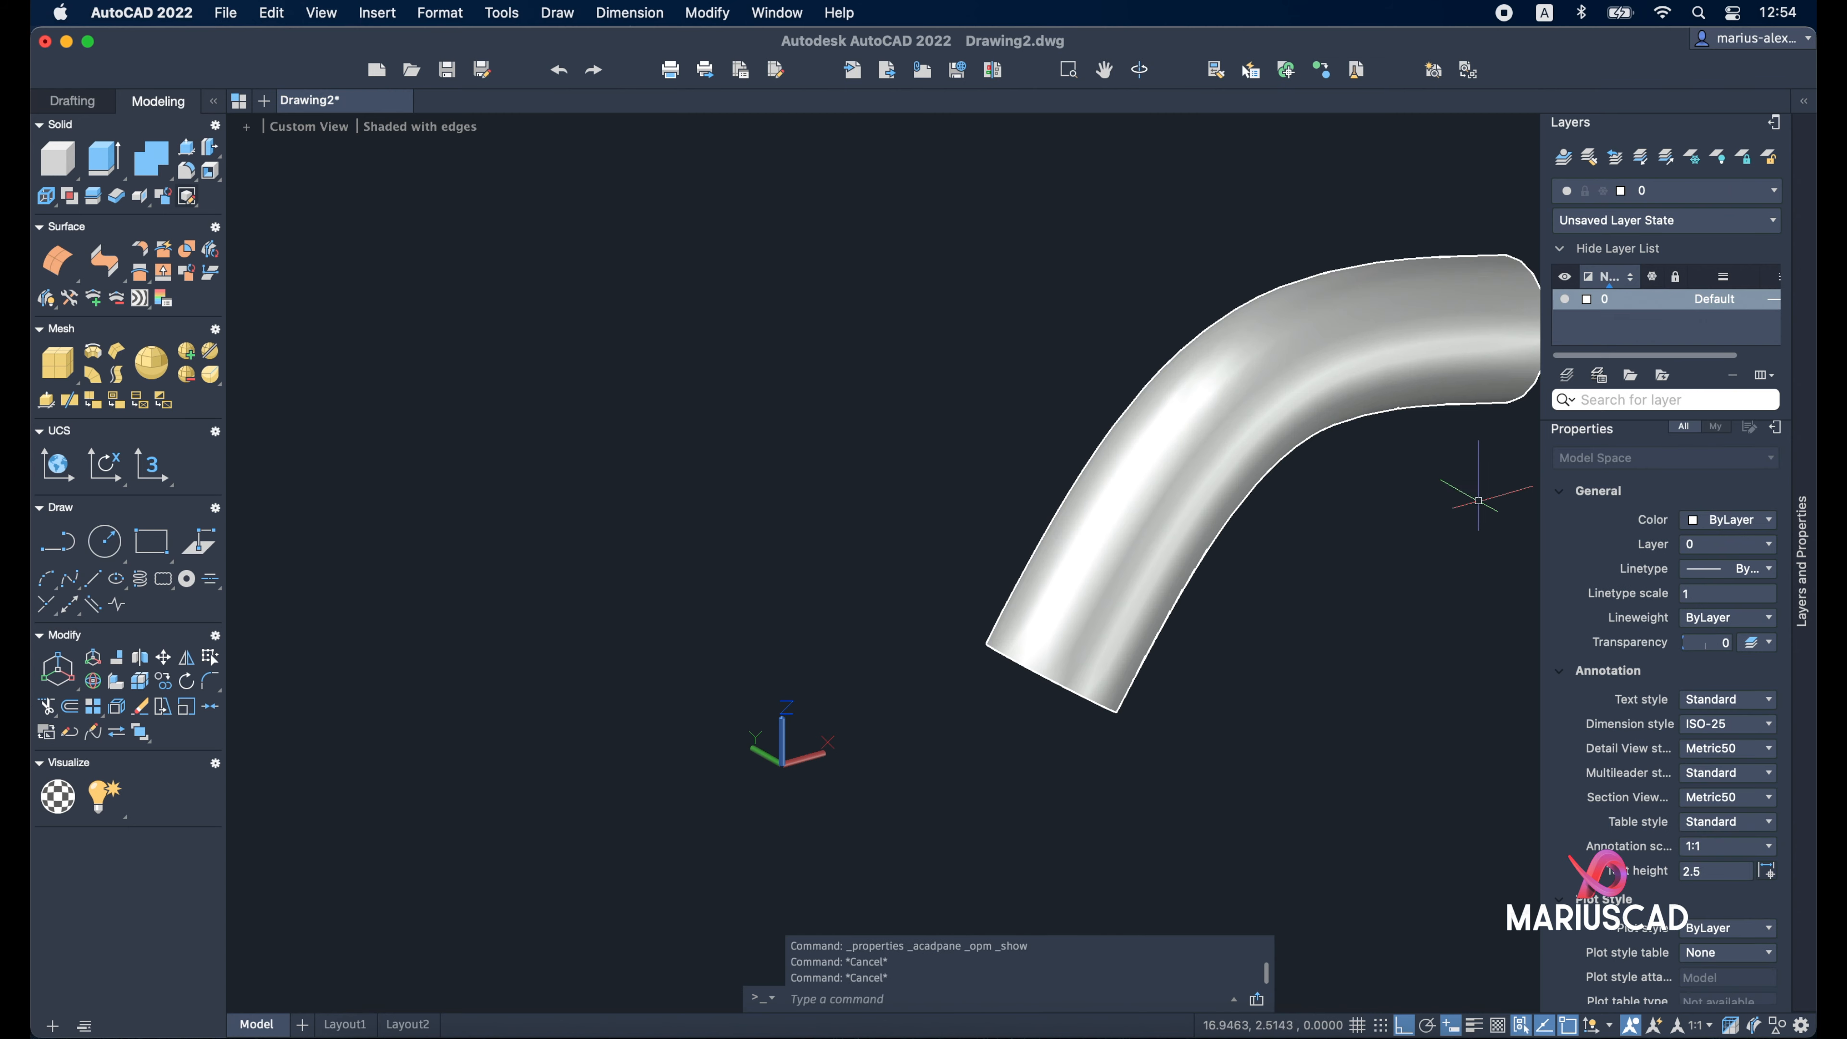
click(1471, 569)
key(Escape)
key(Escape)
key(Escape)
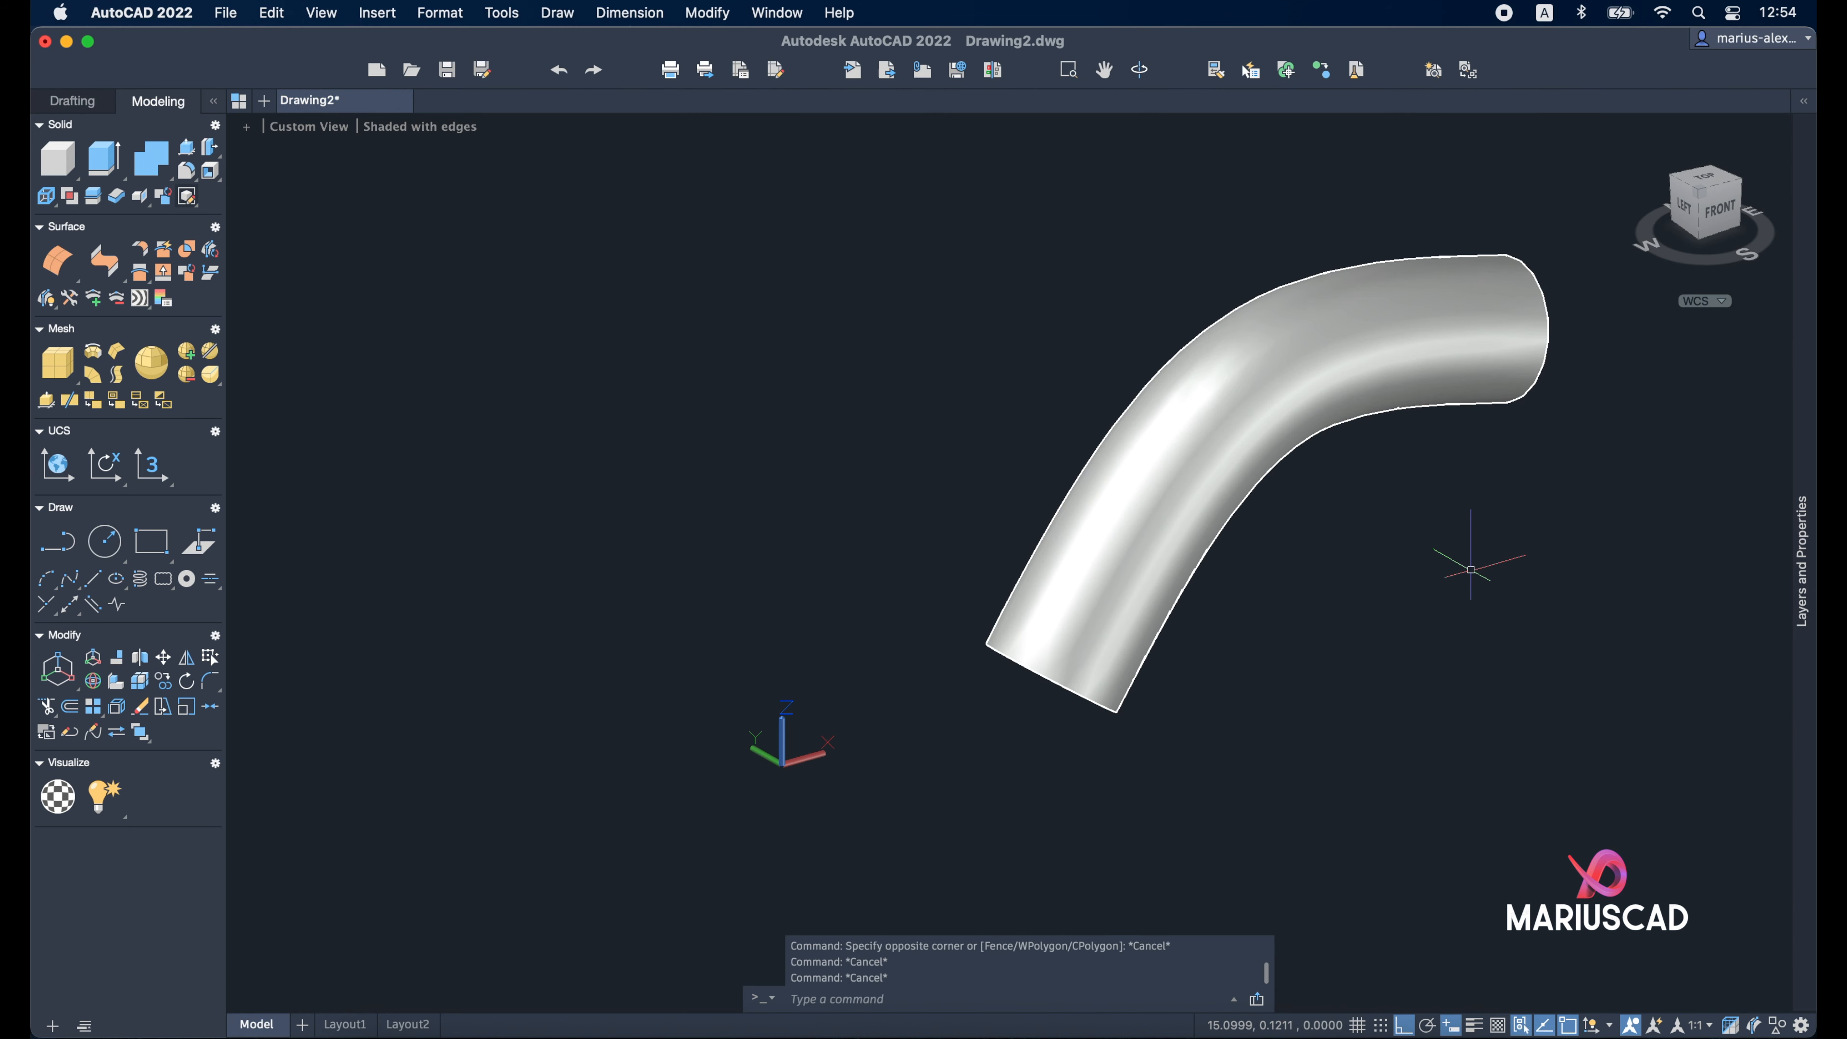
Undo the solid sweep to bring back the circle and the spline path
key(super+z)
key(super+z)
key(super+z)
Sweep the circle along the spline with the closed profiles creation mode set to Surface, and orbit around the hollow tube
text(s)
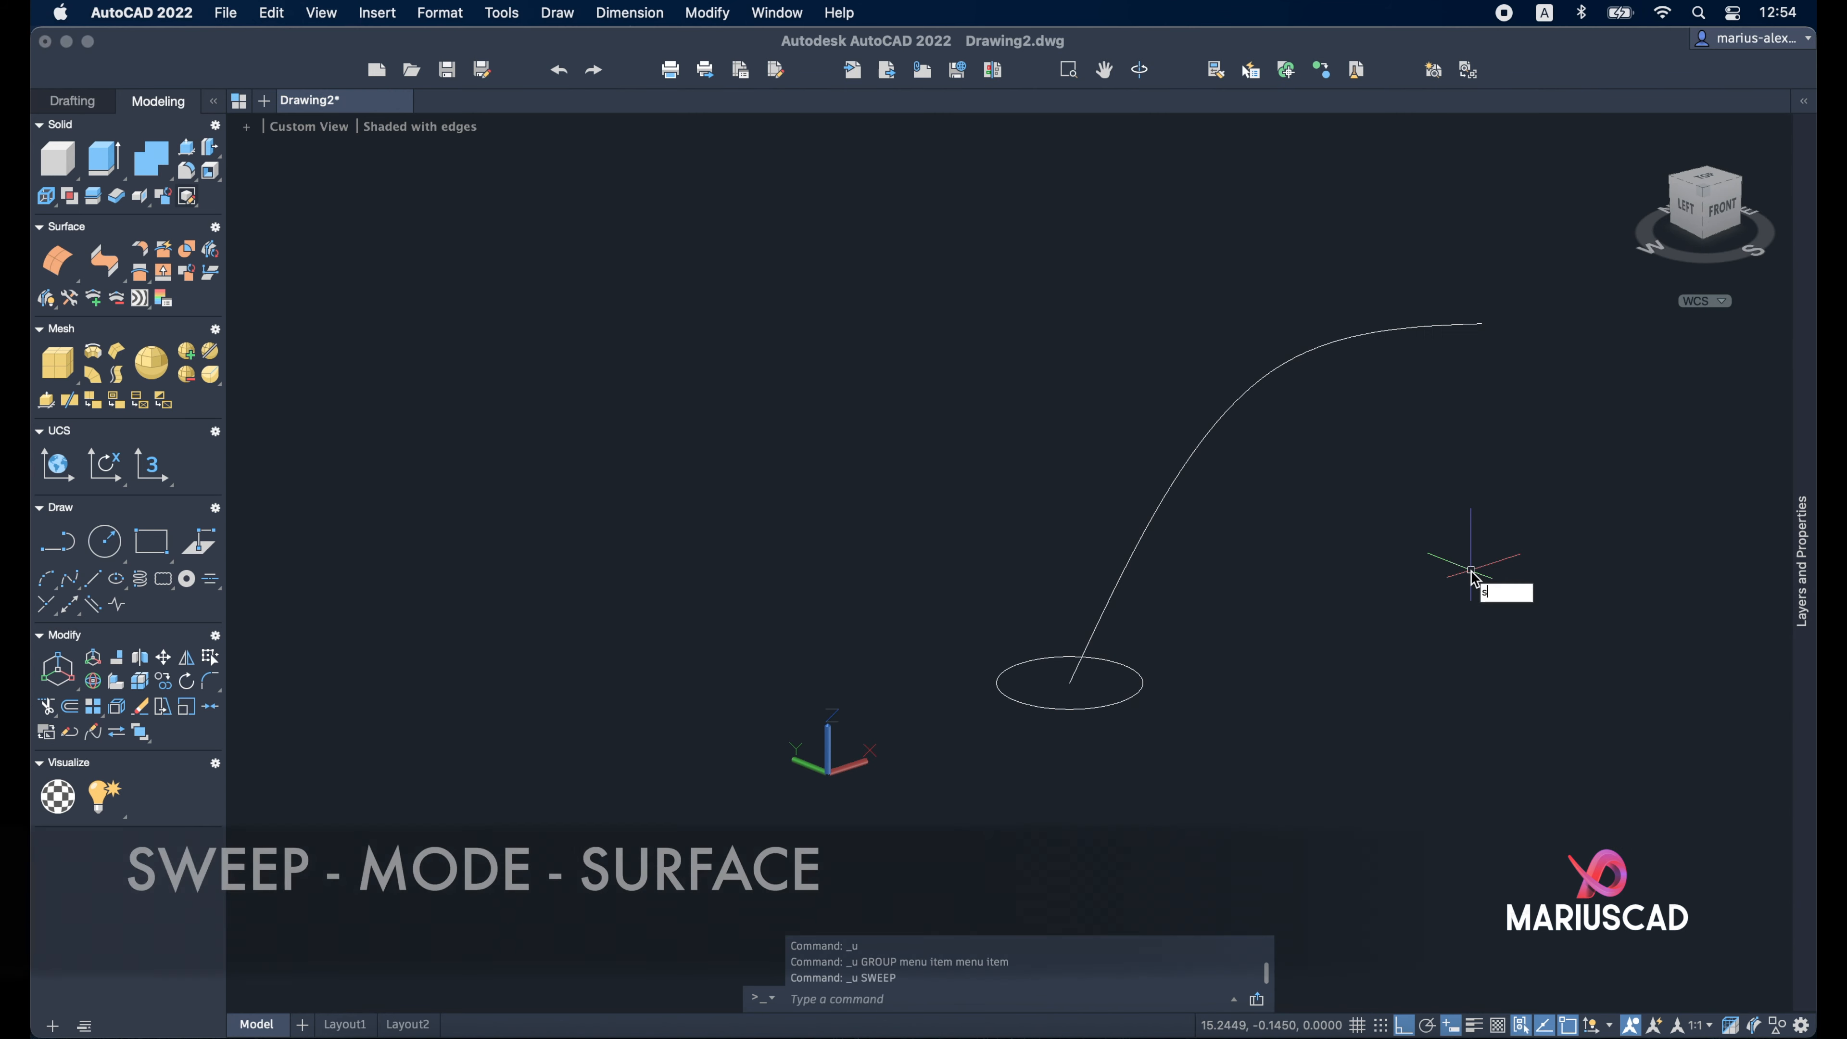
text(weep)
key(Return)
text(mode)
key(Return)
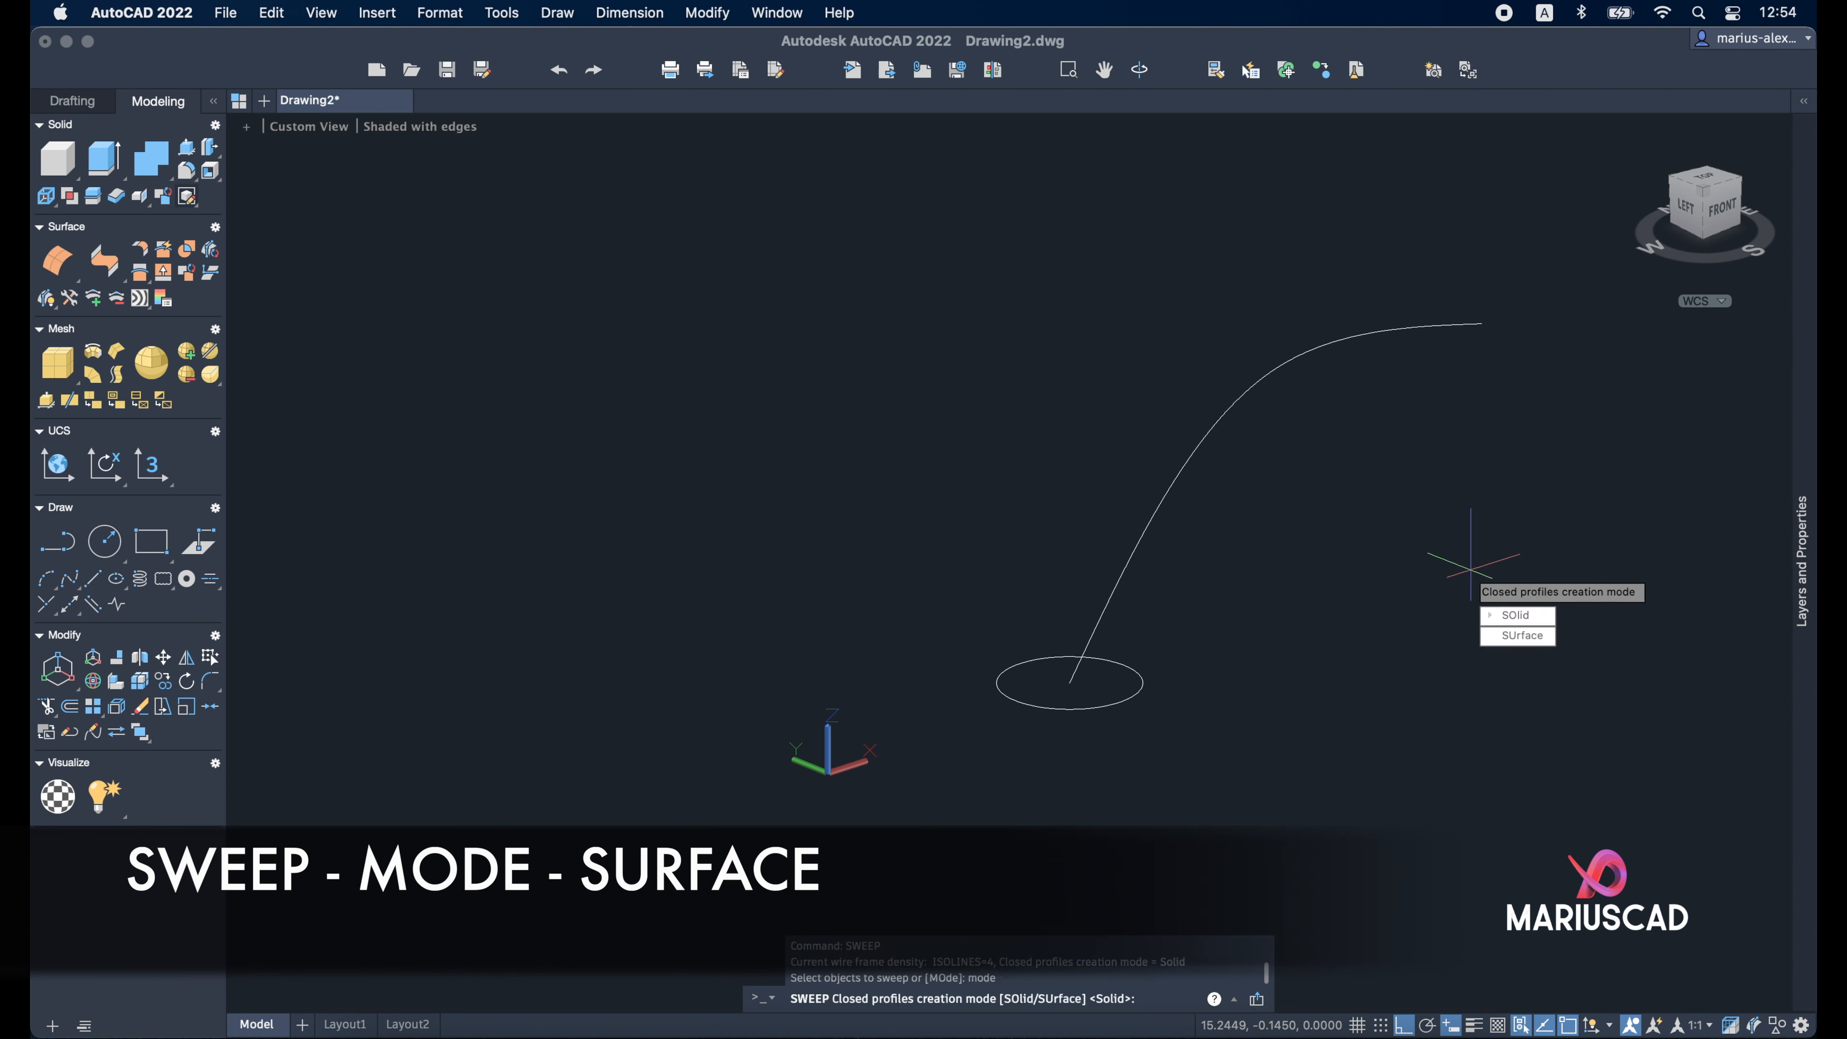
click(1533, 631)
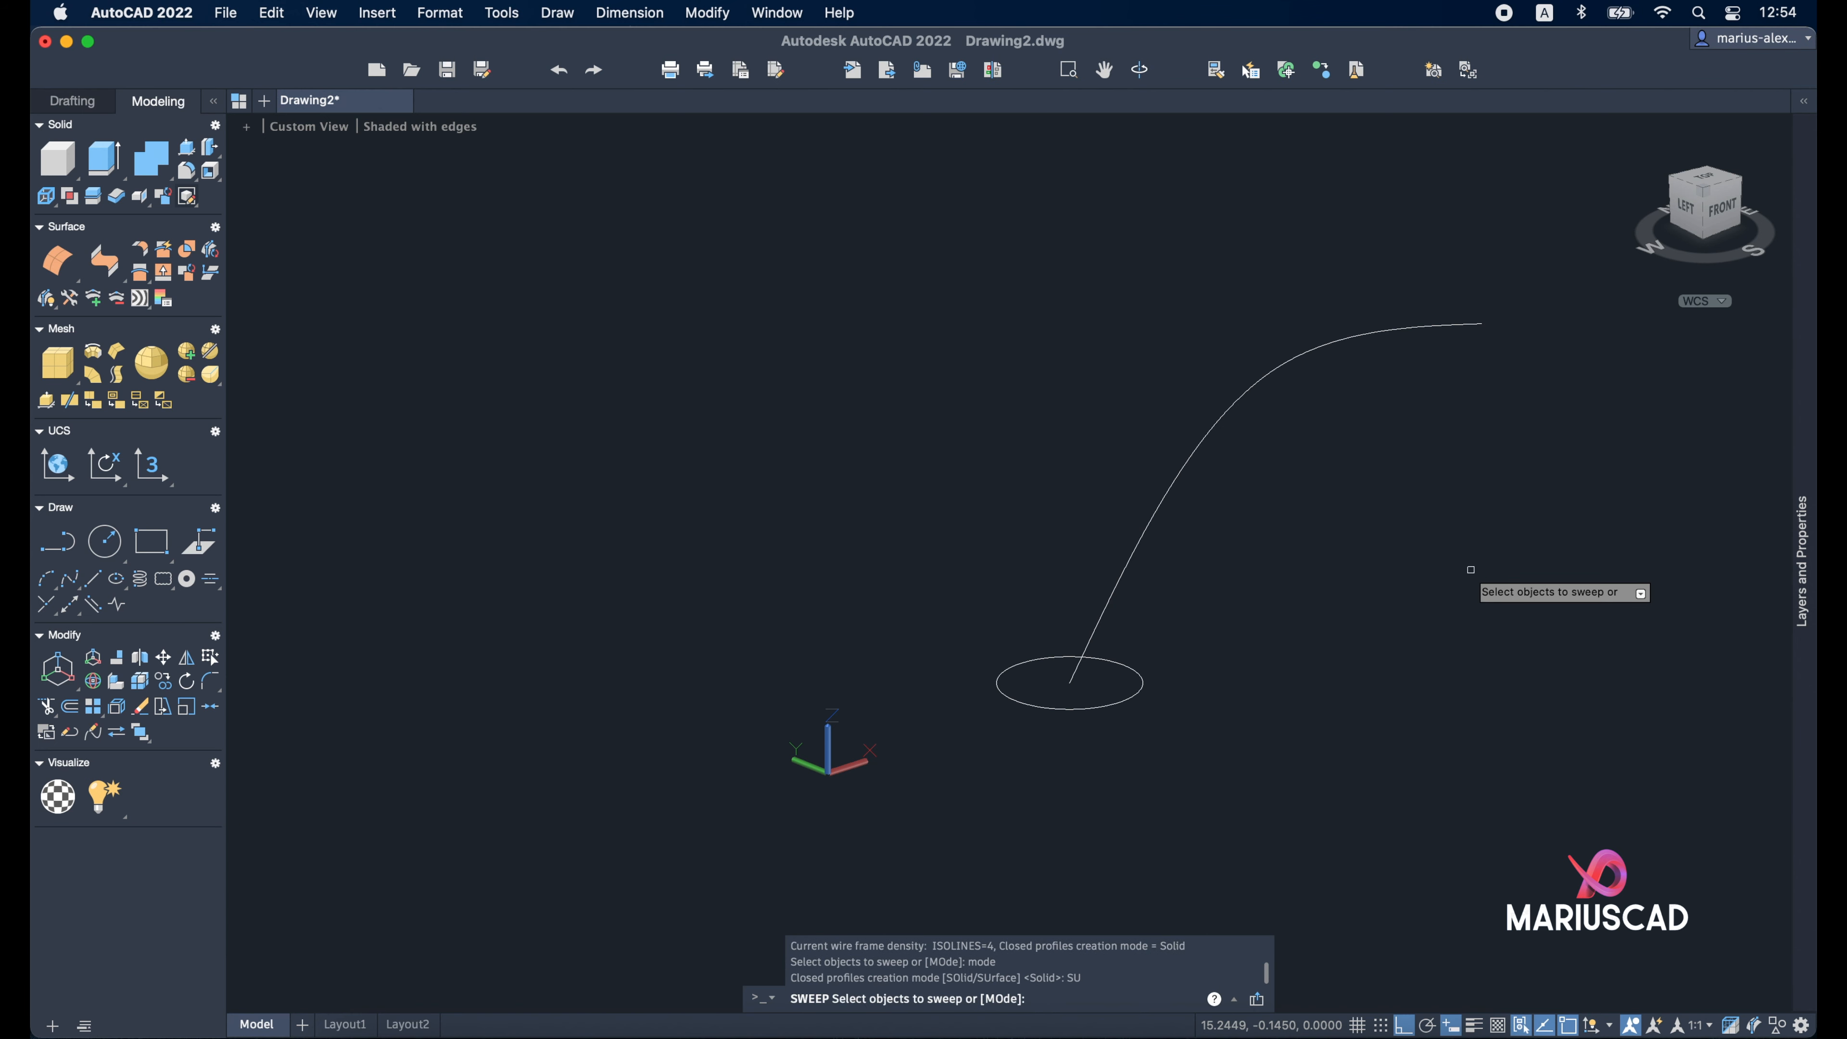
click(1132, 689)
key(Return)
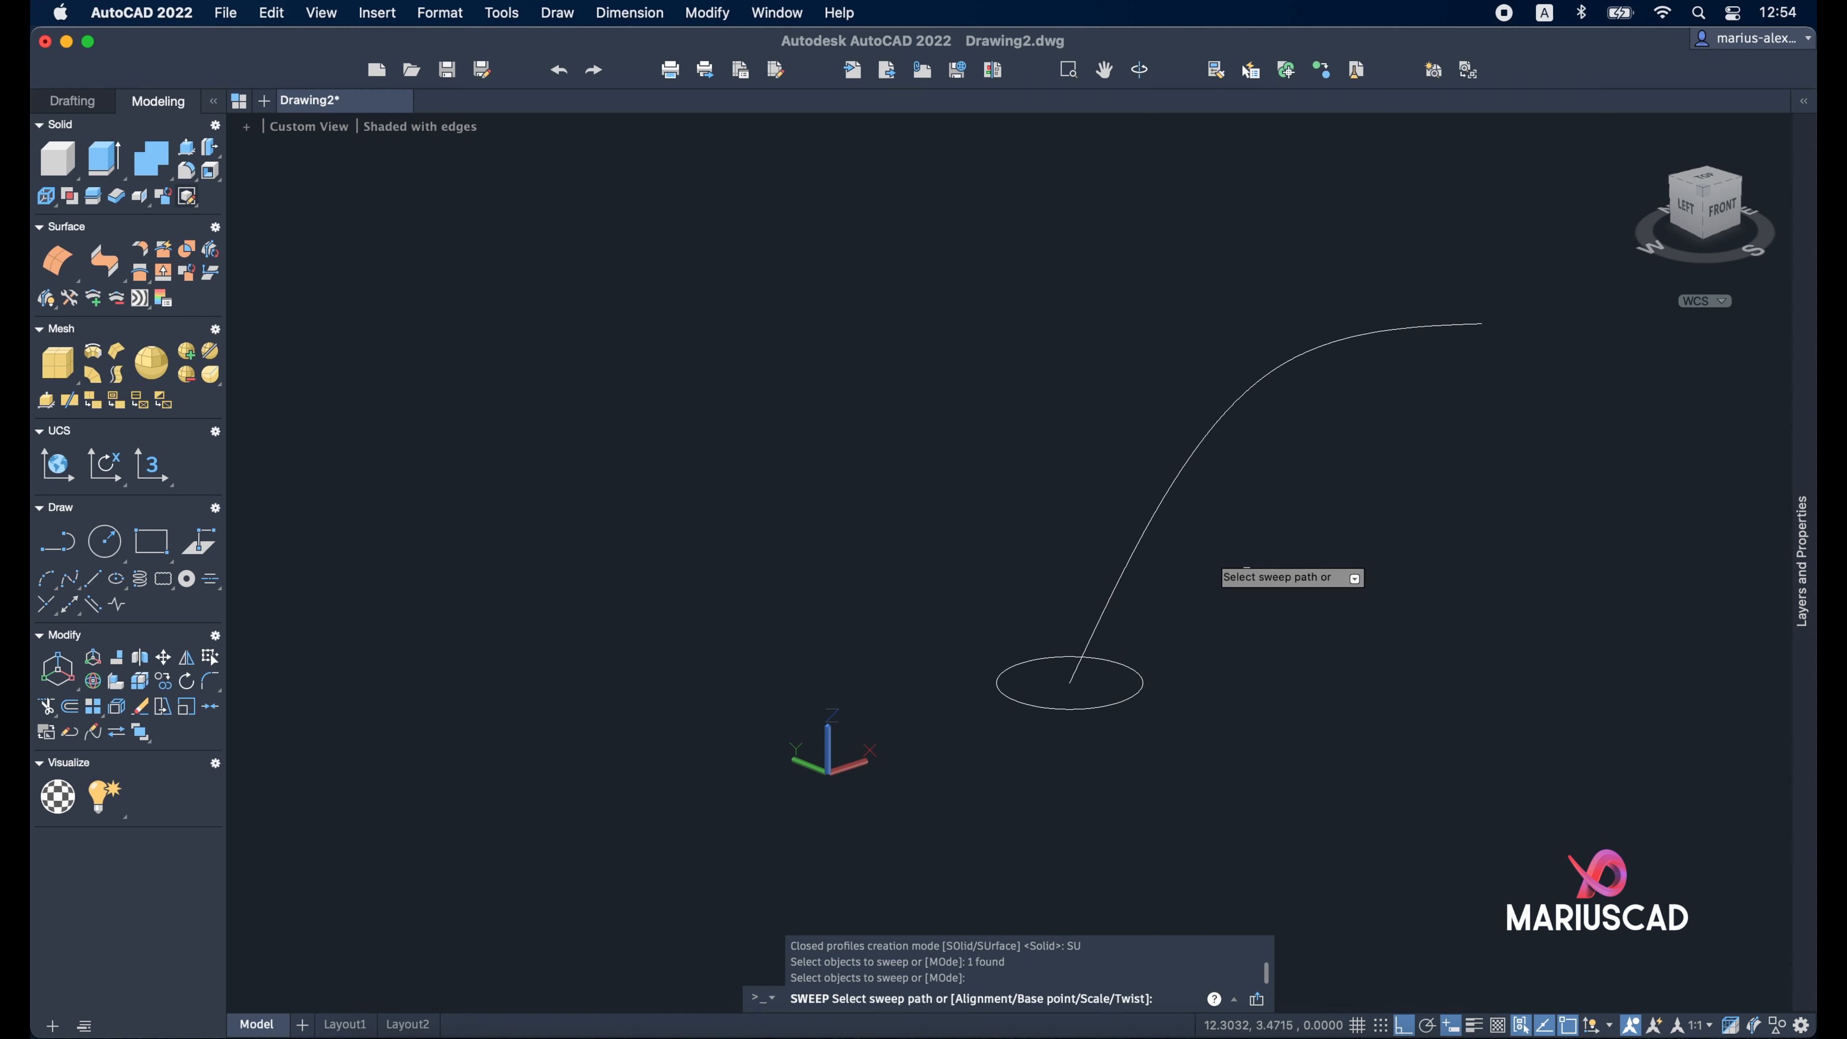
click(1160, 513)
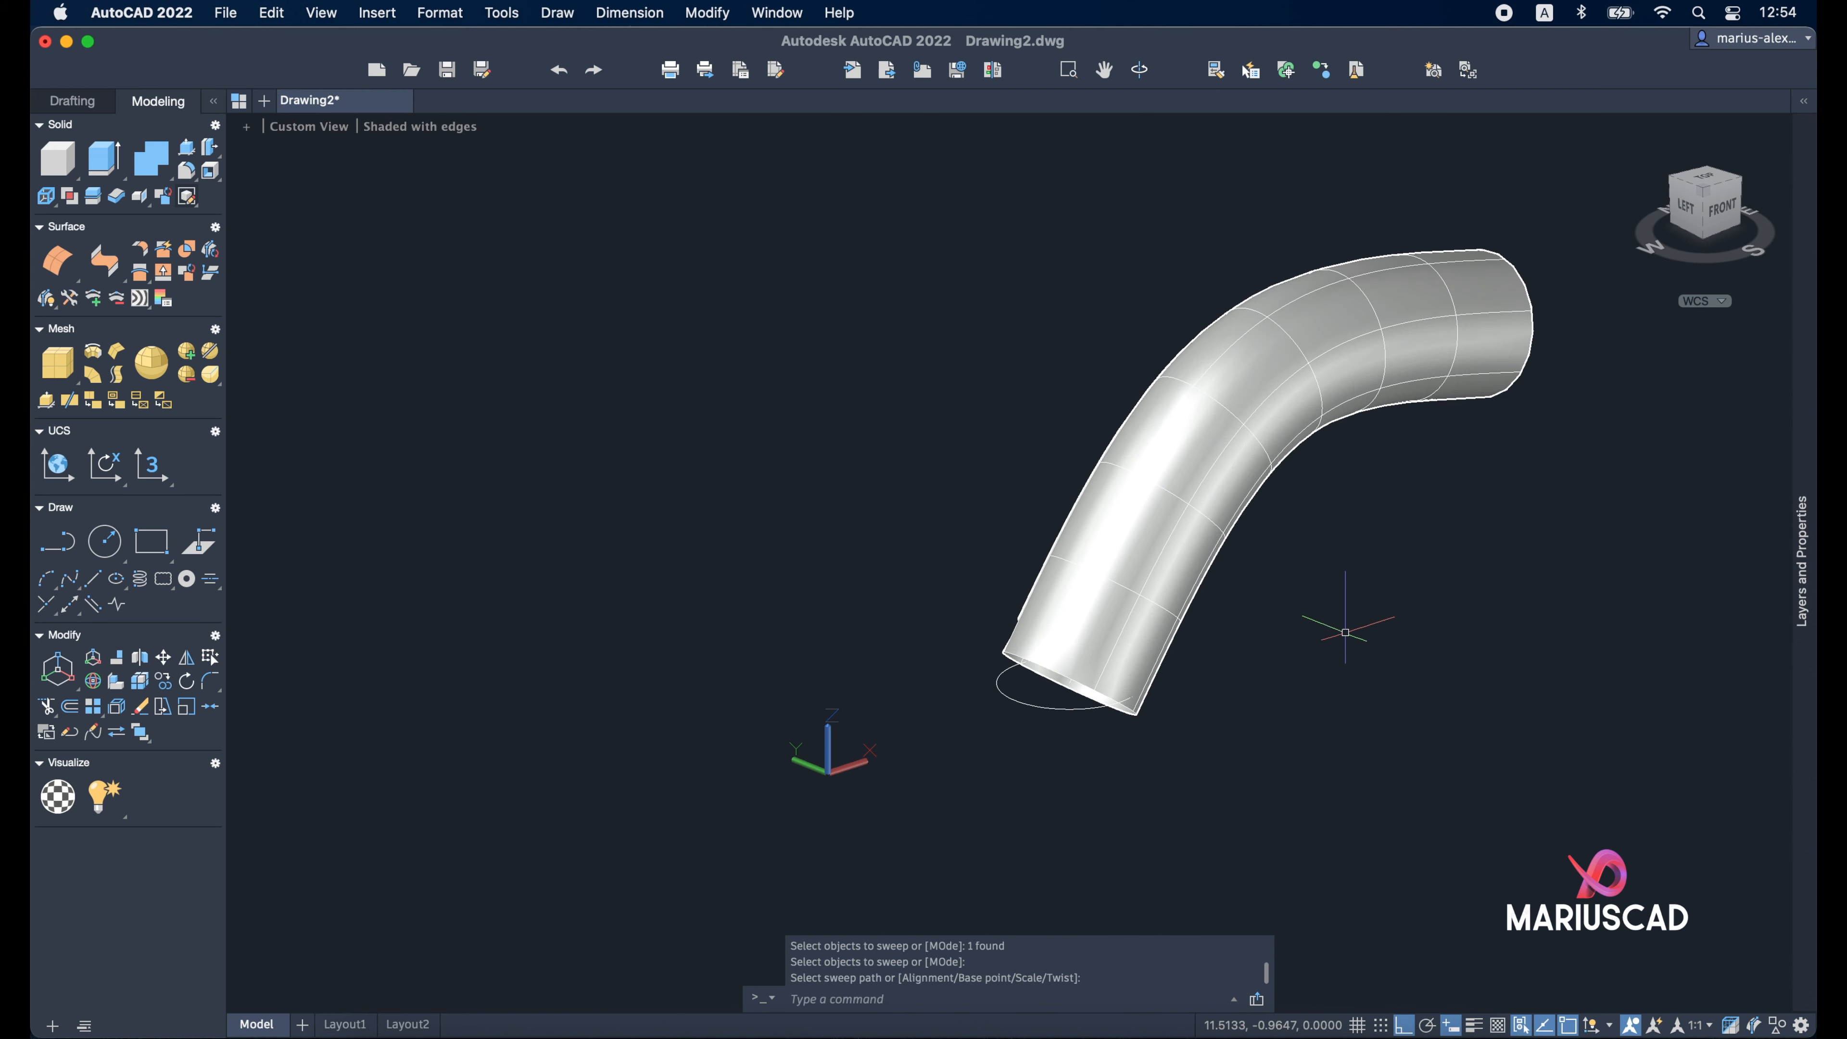
key(Return)
key(Escape)
mouse_move(1423, 652)
shift+middle_down()
mouse_move(1151, 796)
mouse_move(1171, 720)
mouse_move(1373, 647)
mouse_move(1312, 577)
mouse_move(1312, 482)
mouse_move(1571, 667)
mouse_move(1600, 515)
mouse_move(1505, 610)
mouse_move(1464, 701)
mouse_move(1347, 529)
mouse_move(1212, 648)
mouse_move(1430, 854)
mouse_move(1385, 842)
mouse_move(1541, 764)
shift+middle_up()
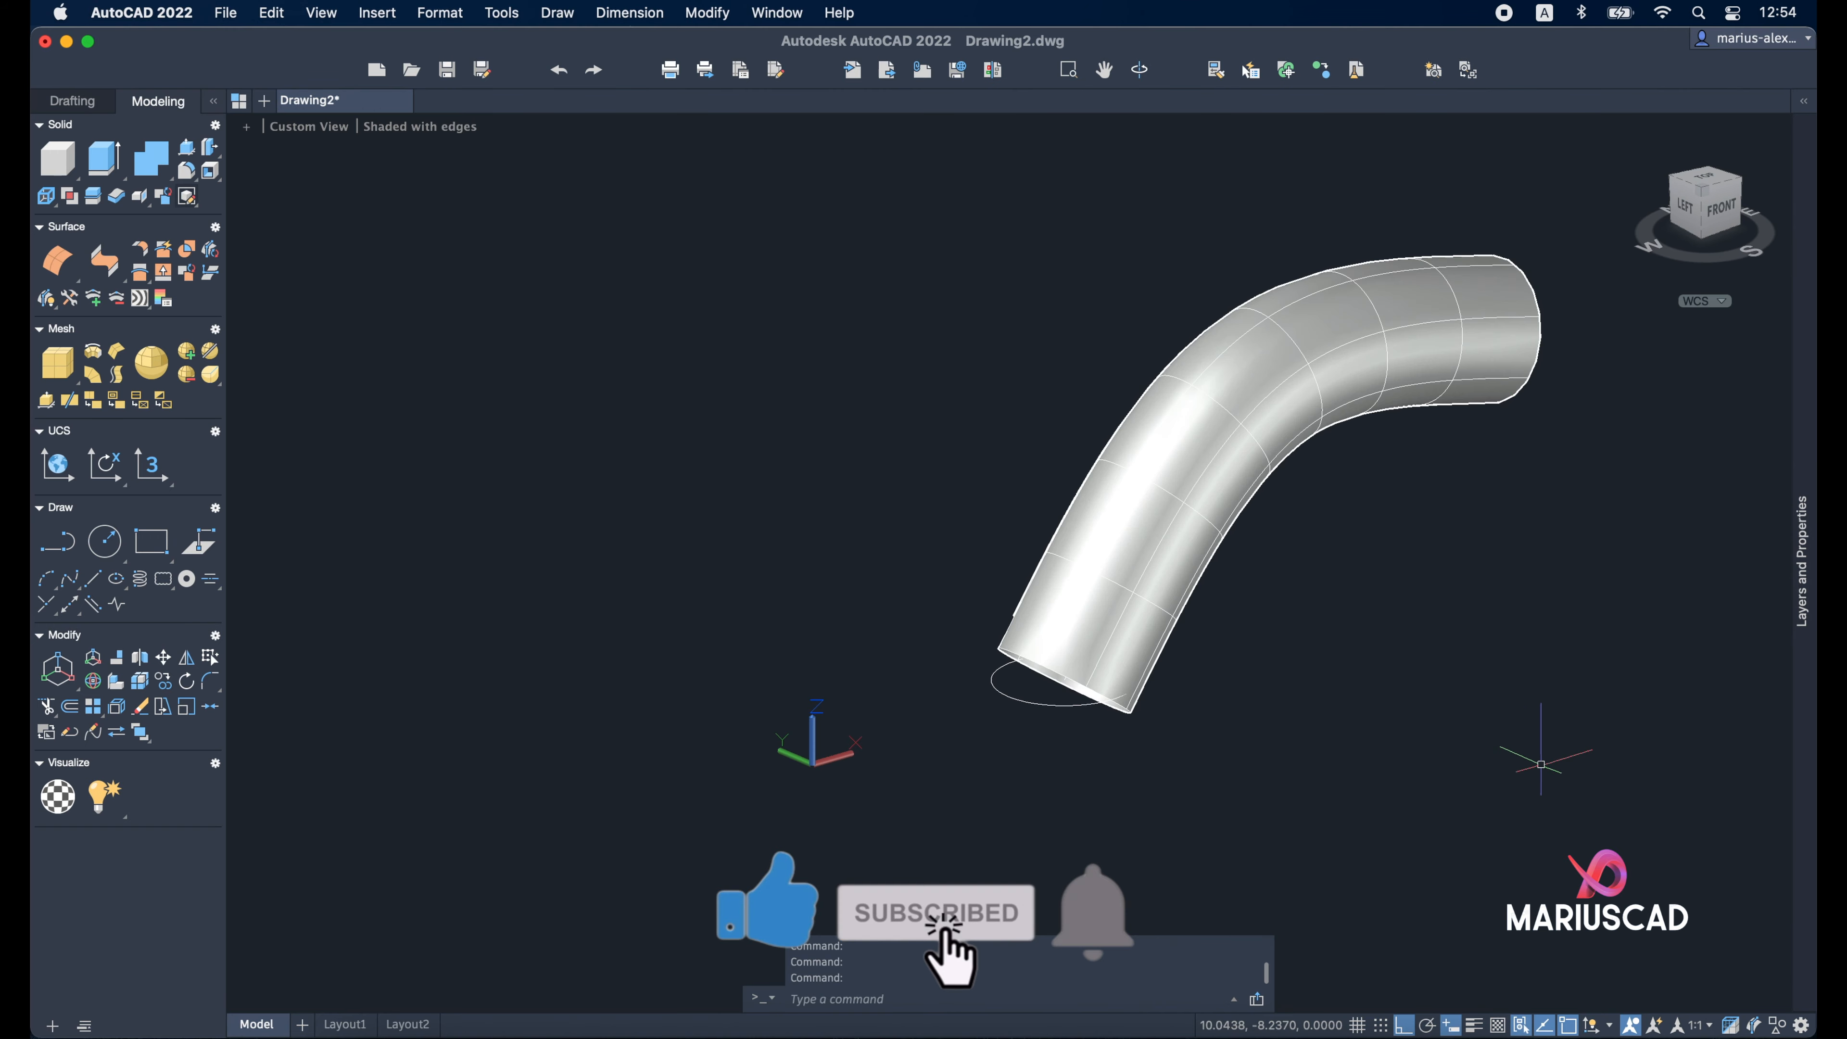
Erase all objects in the drawing and draw a rectangle freehand on the XY plane
key(super+a)
key(Delete)
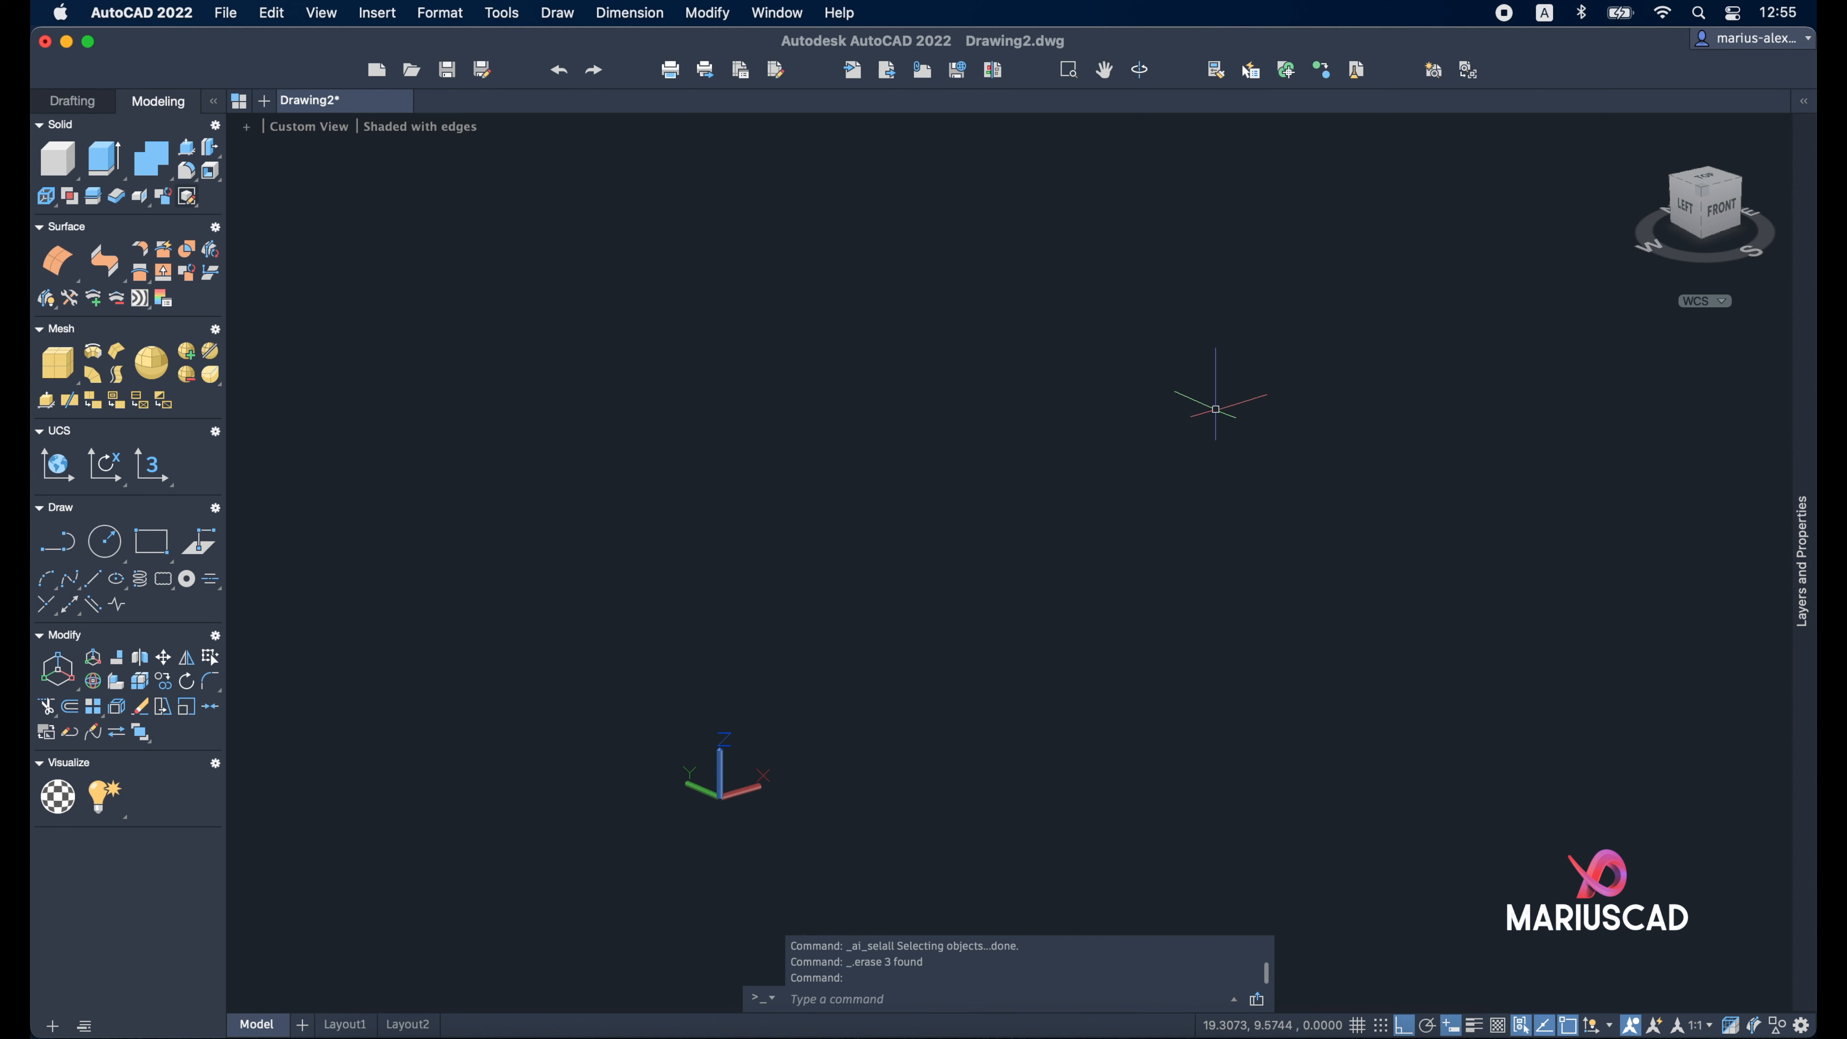
text(rect)
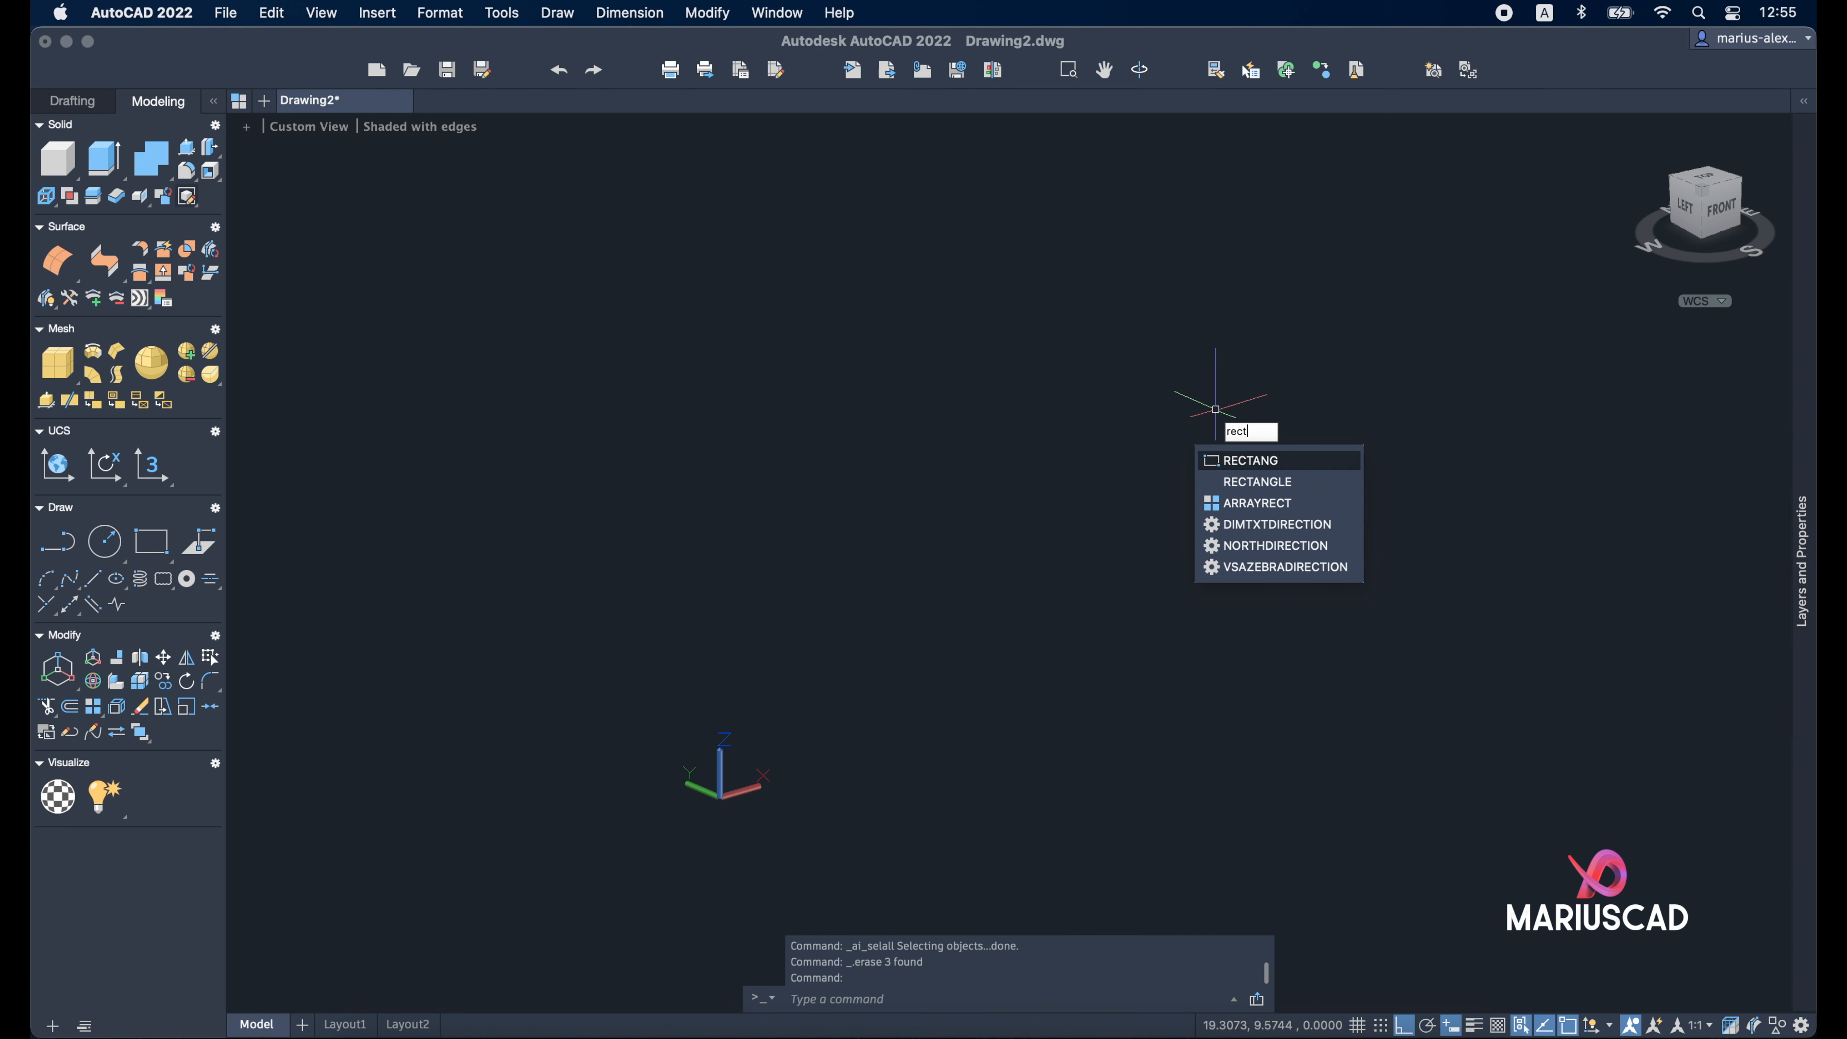
key(Return)
click(1003, 680)
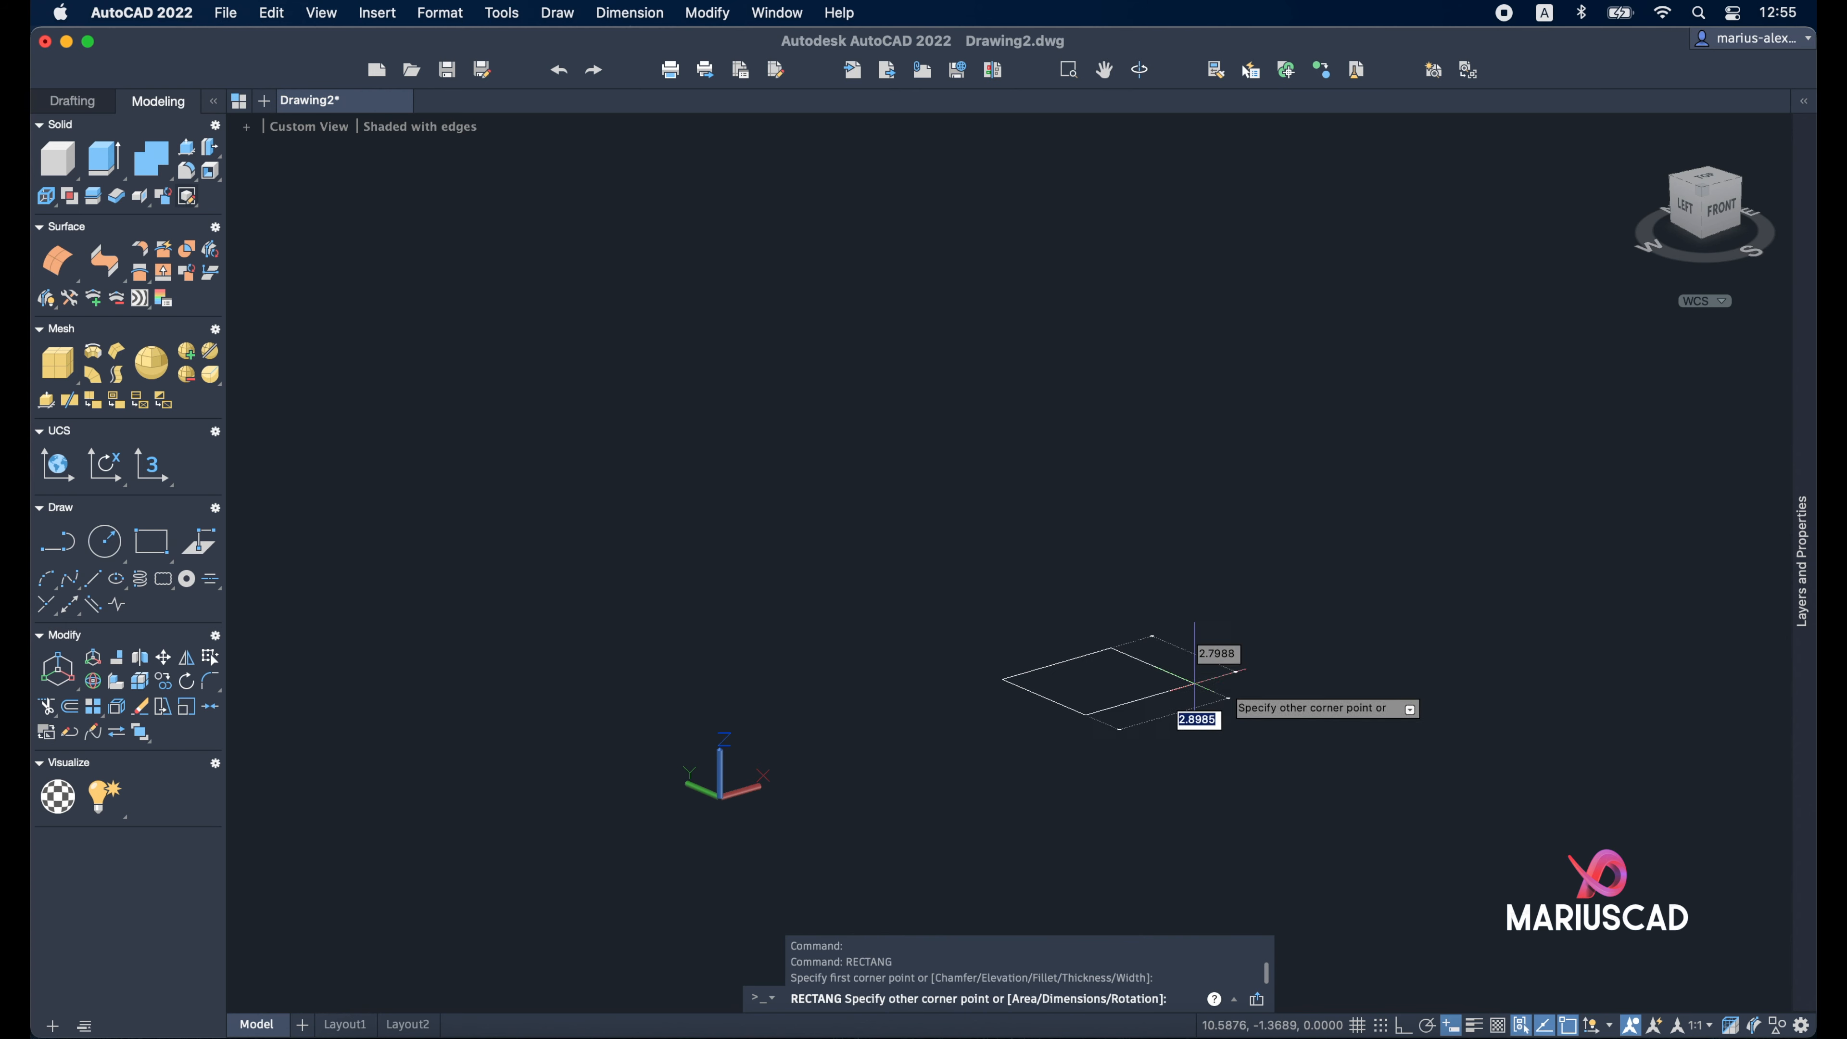
click(1593, 617)
Start a circle near the rectangle with the CIRCLE command
middle_drag(1541, 673, 1170, 734)
key(Return)
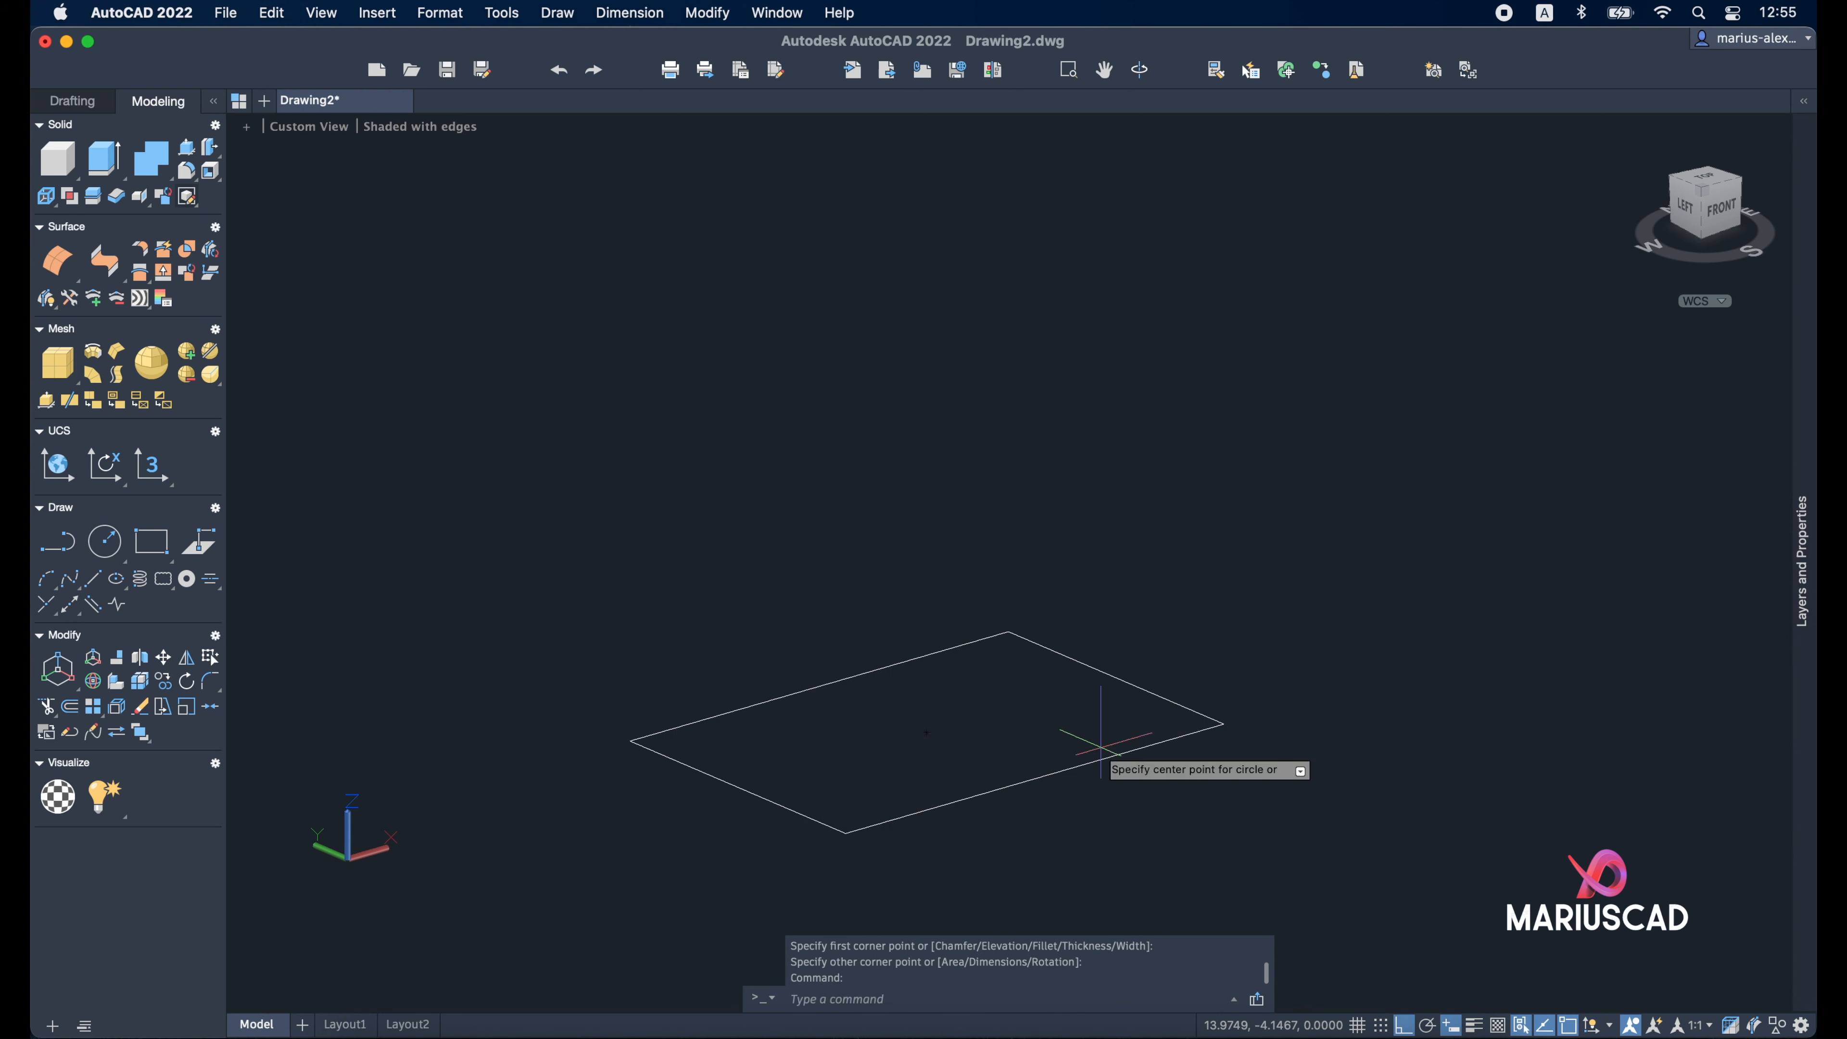
Draw a circle centred in the rectangle and move it straight up along Z to a position well above the rectangle
click(926, 734)
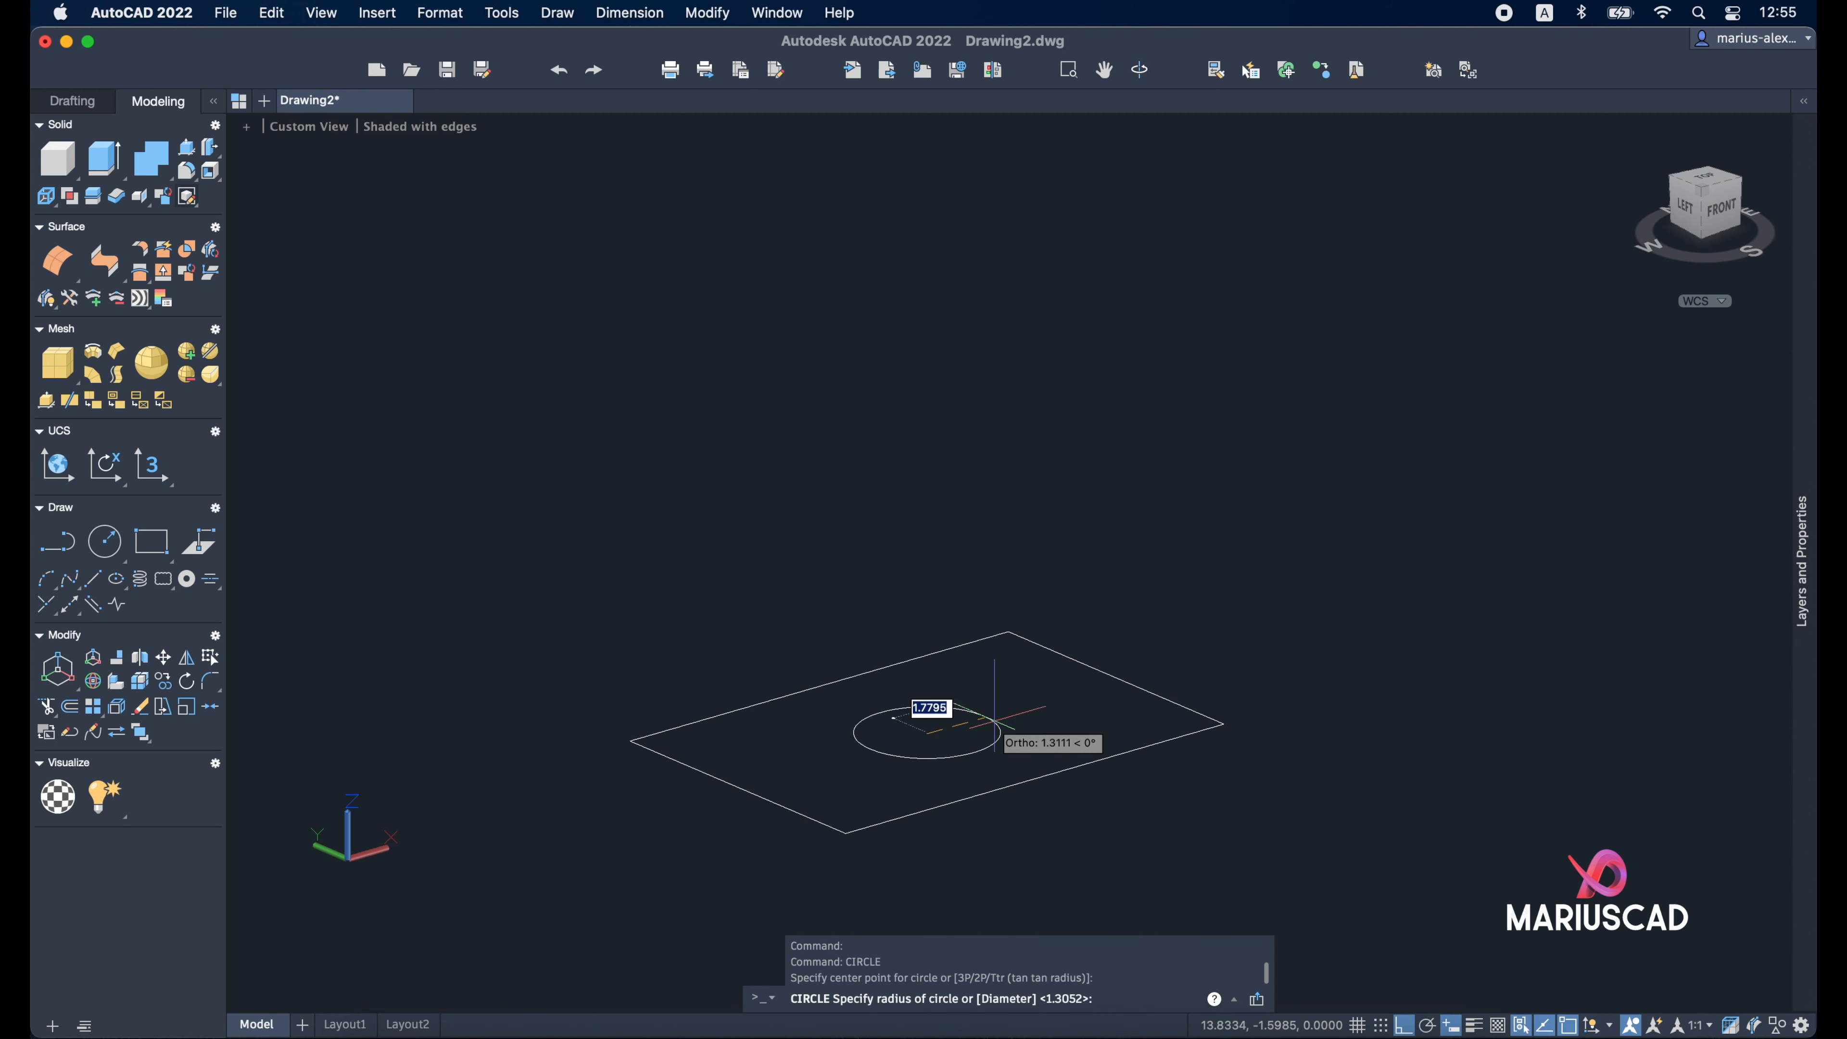
click(1026, 730)
click(1042, 729)
click(1022, 734)
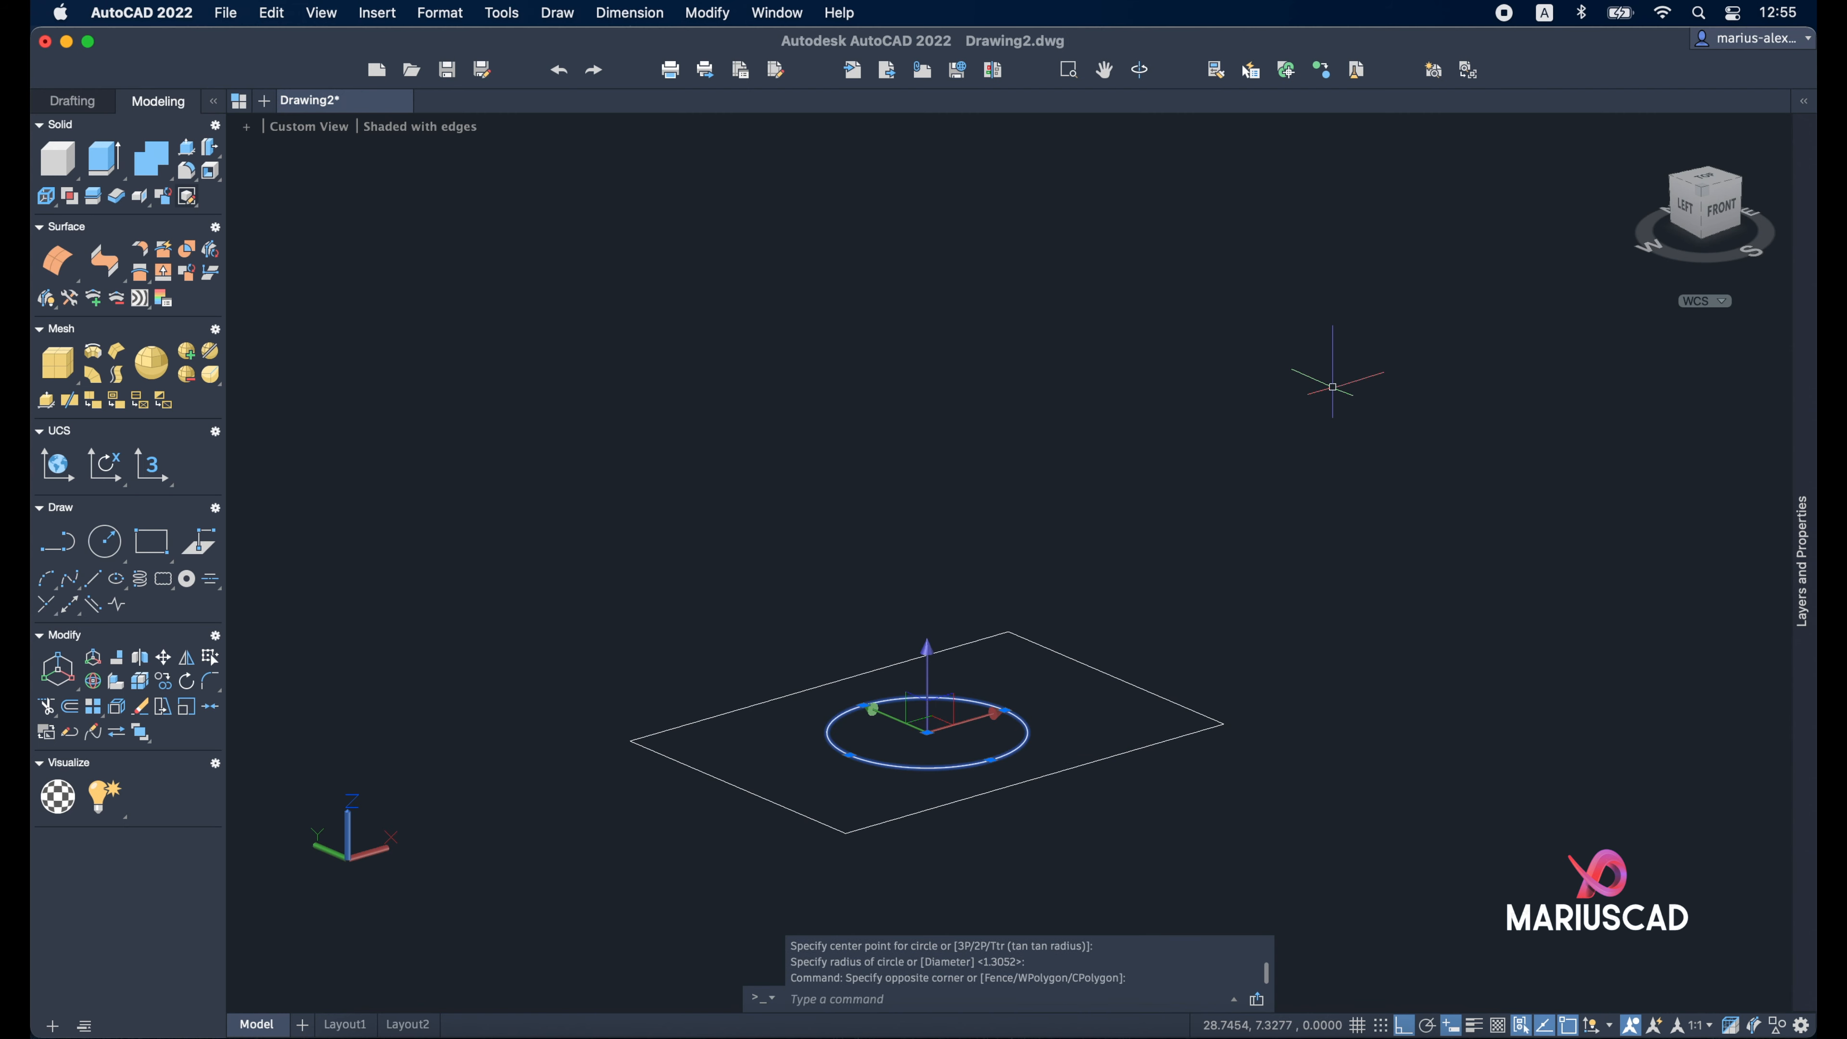
text(m)
key(Return)
click(1338, 651)
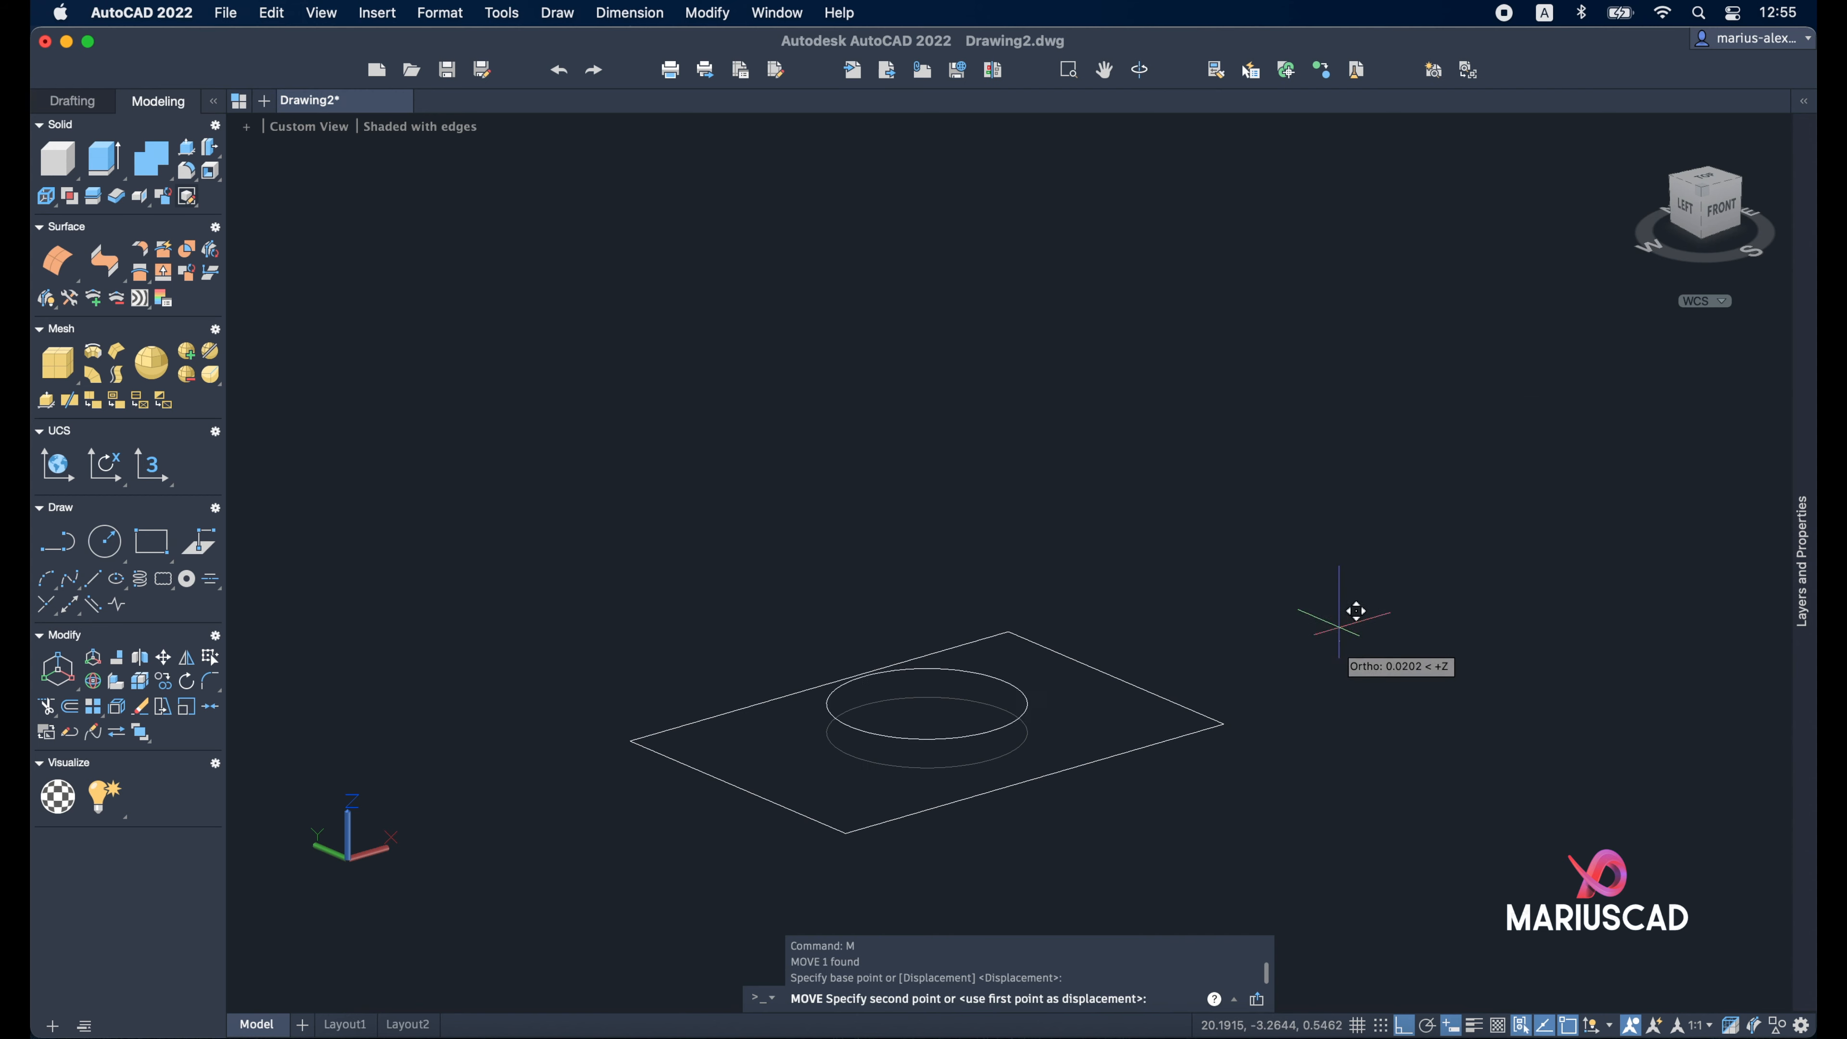
click(1328, 370)
shift+middle_drag(1373, 648, 1324, 665)
shift+middle_drag(1002, 710, 1405, 726)
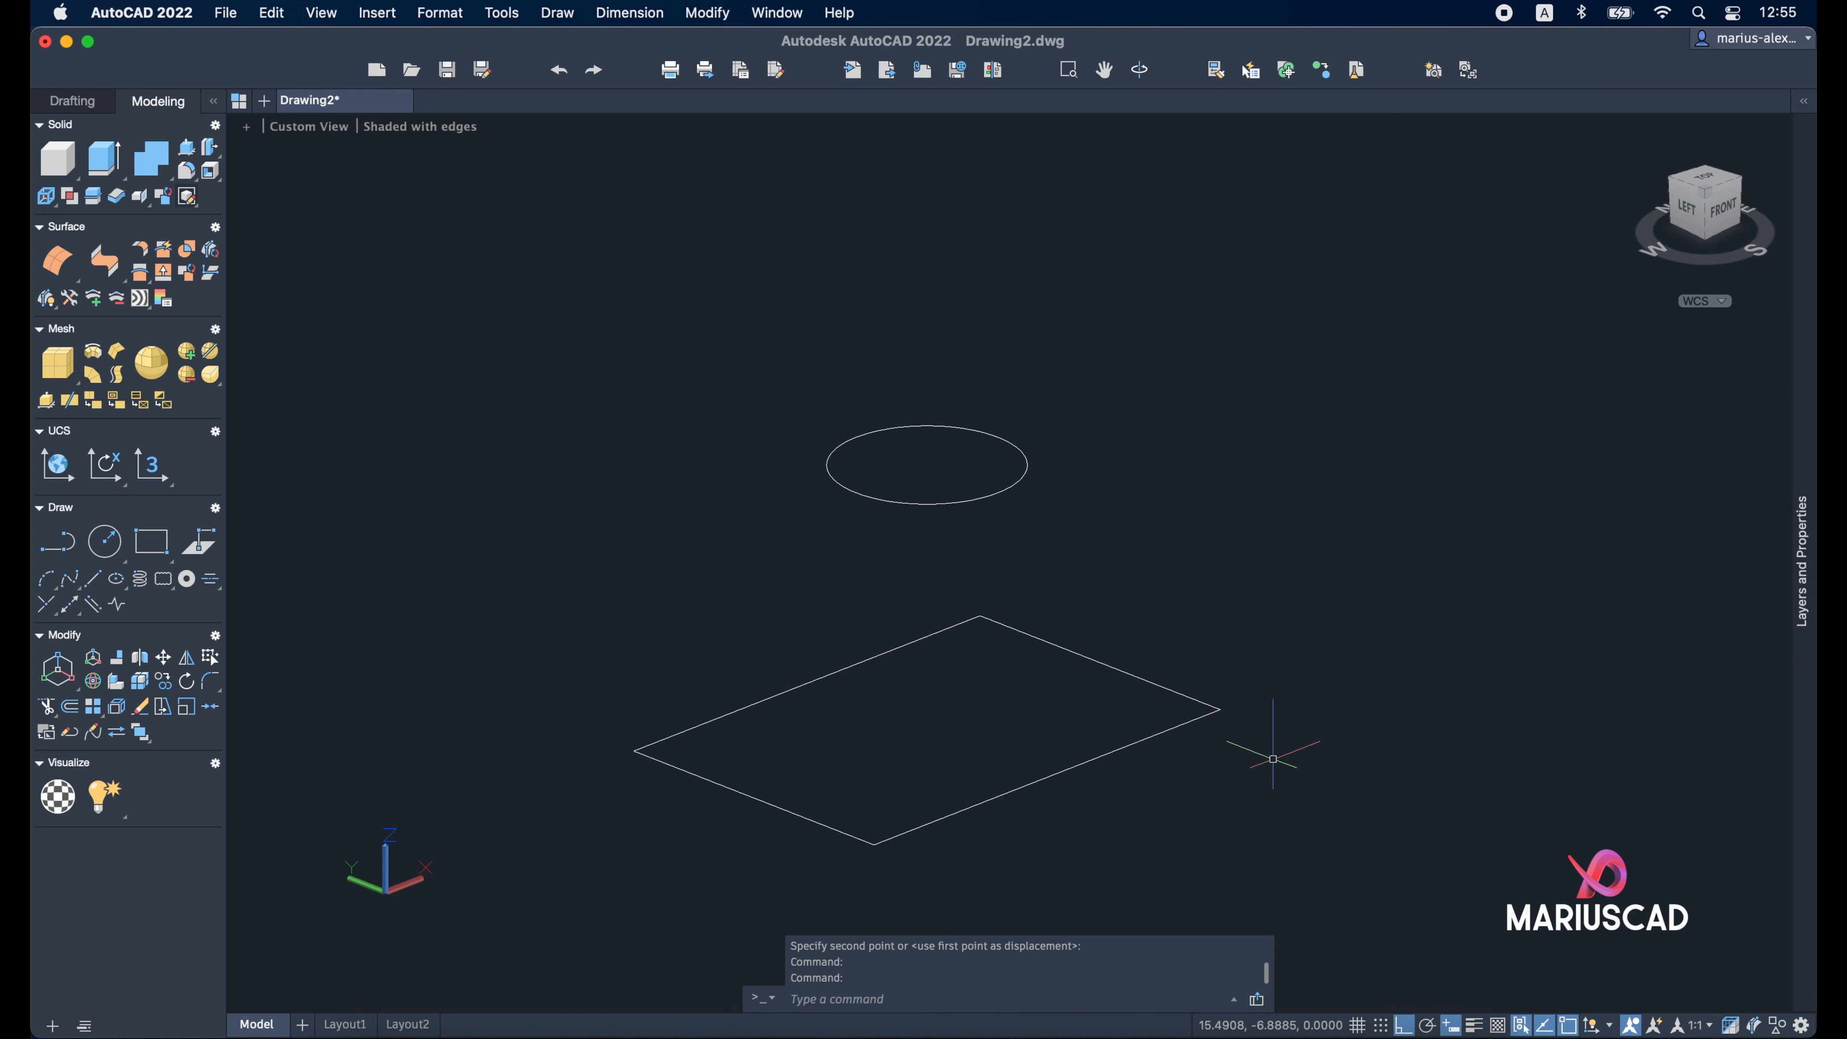
Loft the circle and the rectangle into a solid using the Cross sections only option
middle_drag(1274, 755, 1305, 586)
text(loft)
key(Return)
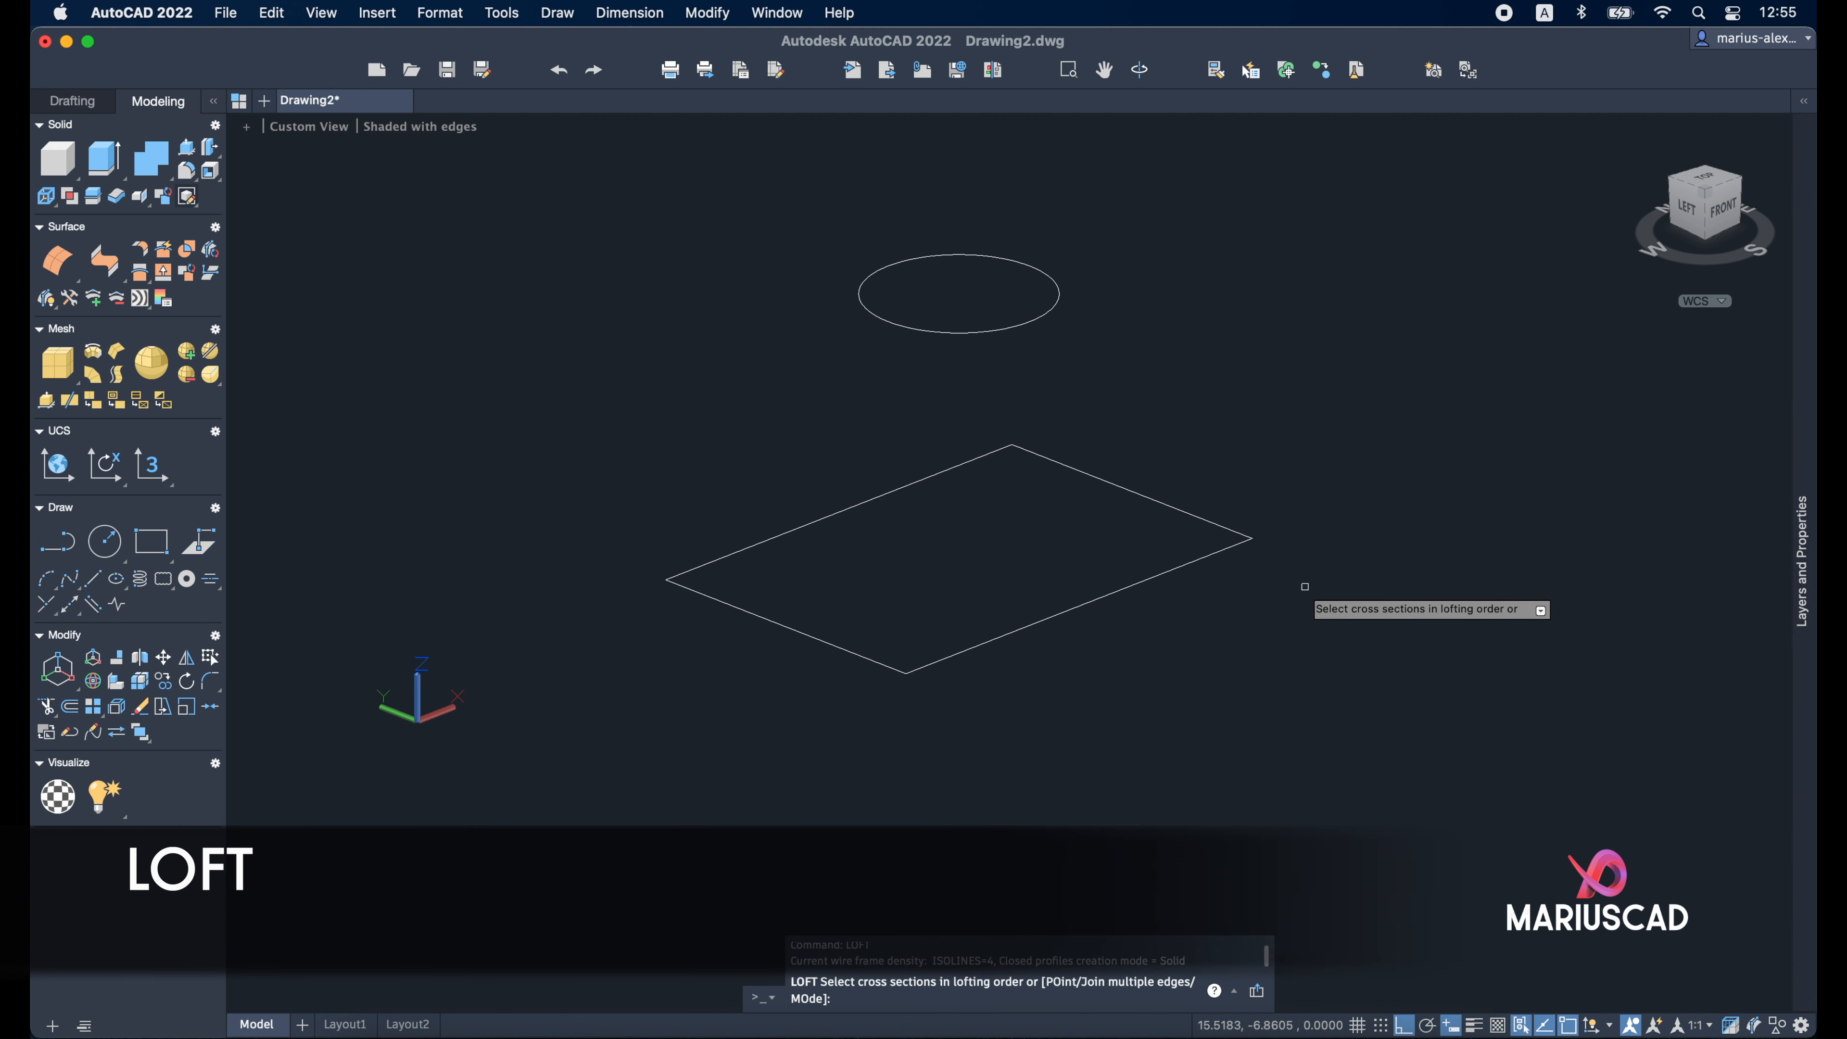
click(1024, 321)
click(1063, 610)
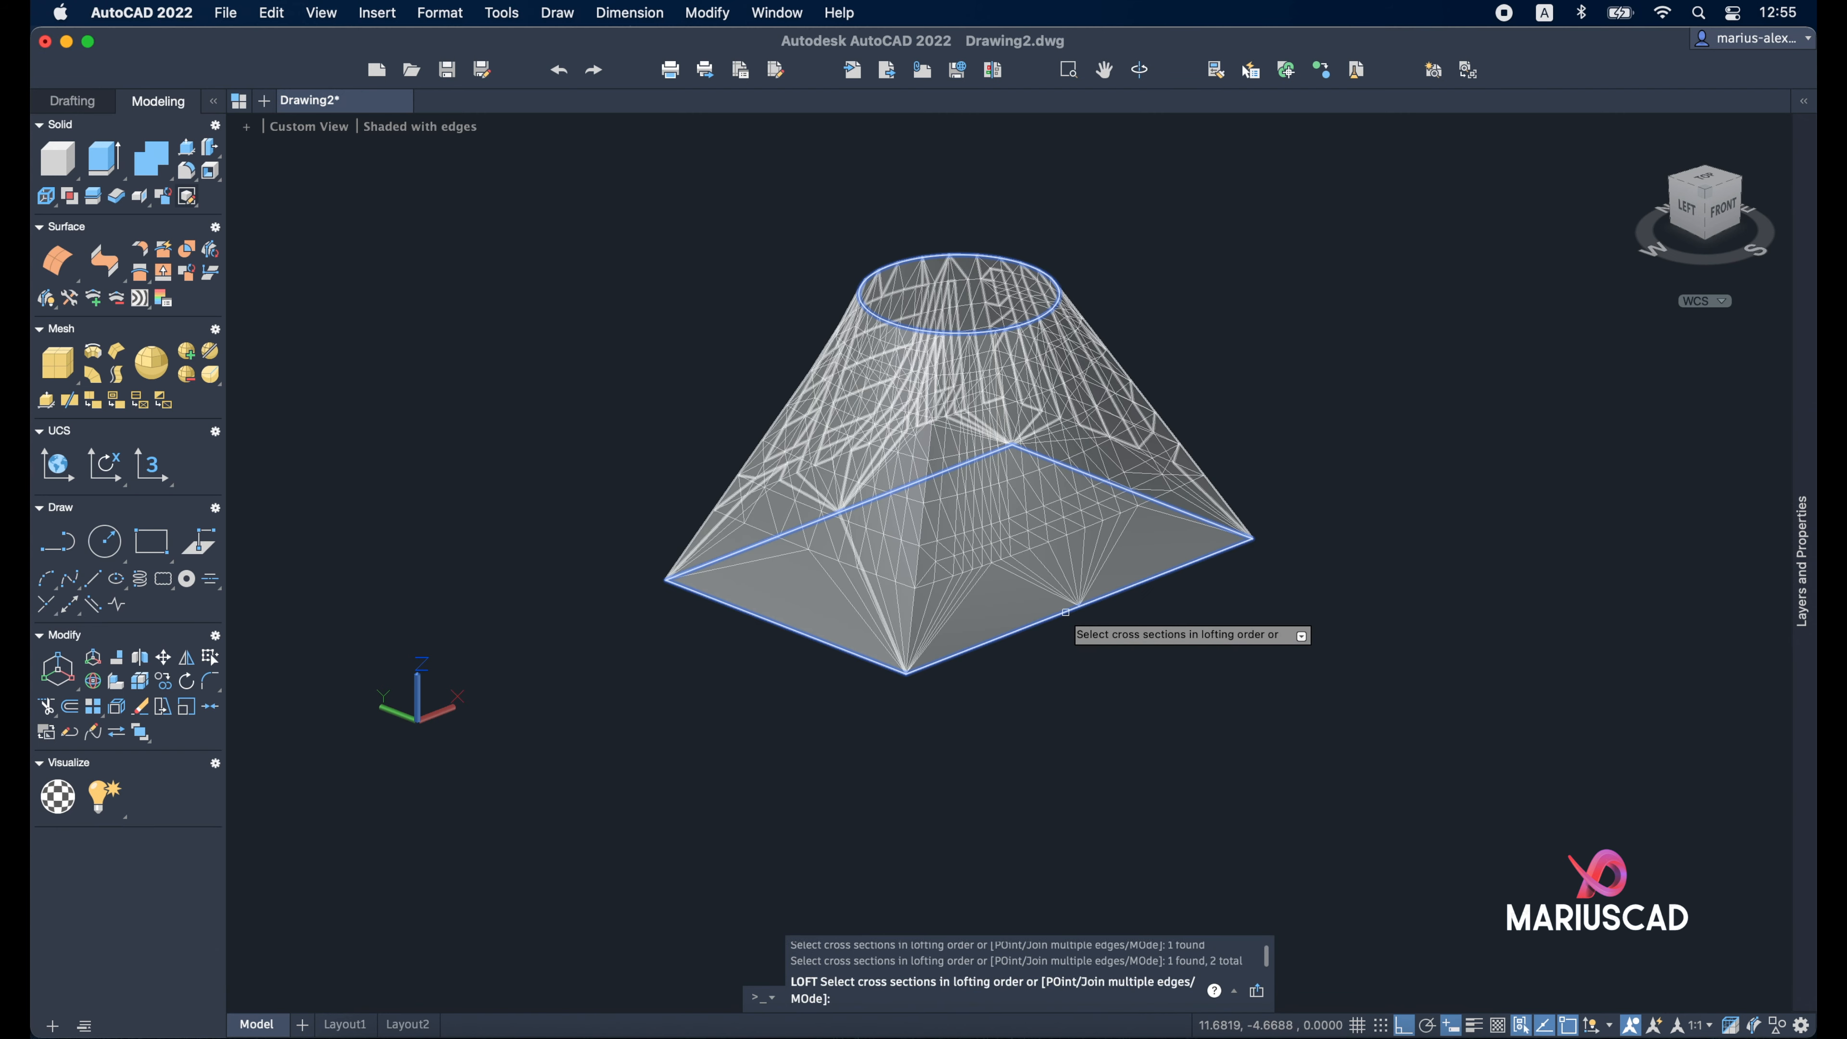
mouse_move(1393, 689)
shift+middle_down()
mouse_move(1340, 631)
mouse_move(1368, 392)
mouse_move(1325, 479)
mouse_move(1331, 444)
mouse_move(1381, 475)
shift+middle_up()
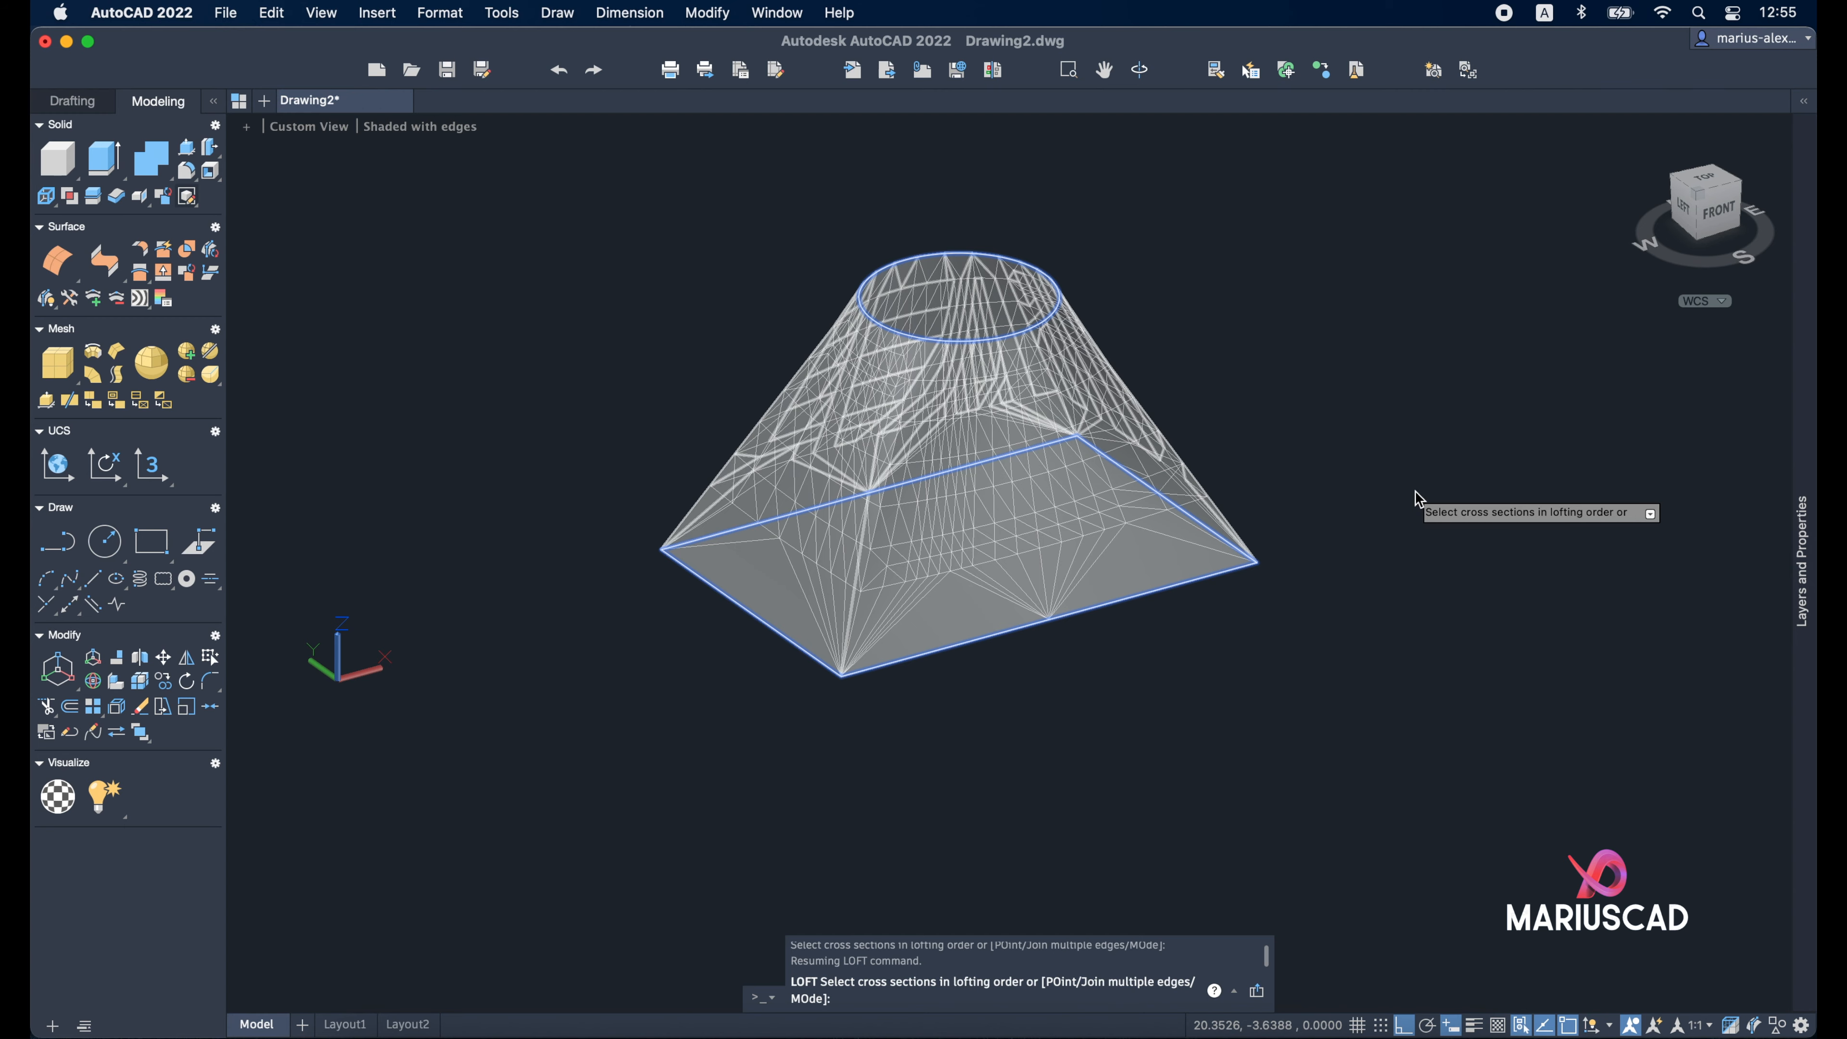
key(Return)
key(Return)
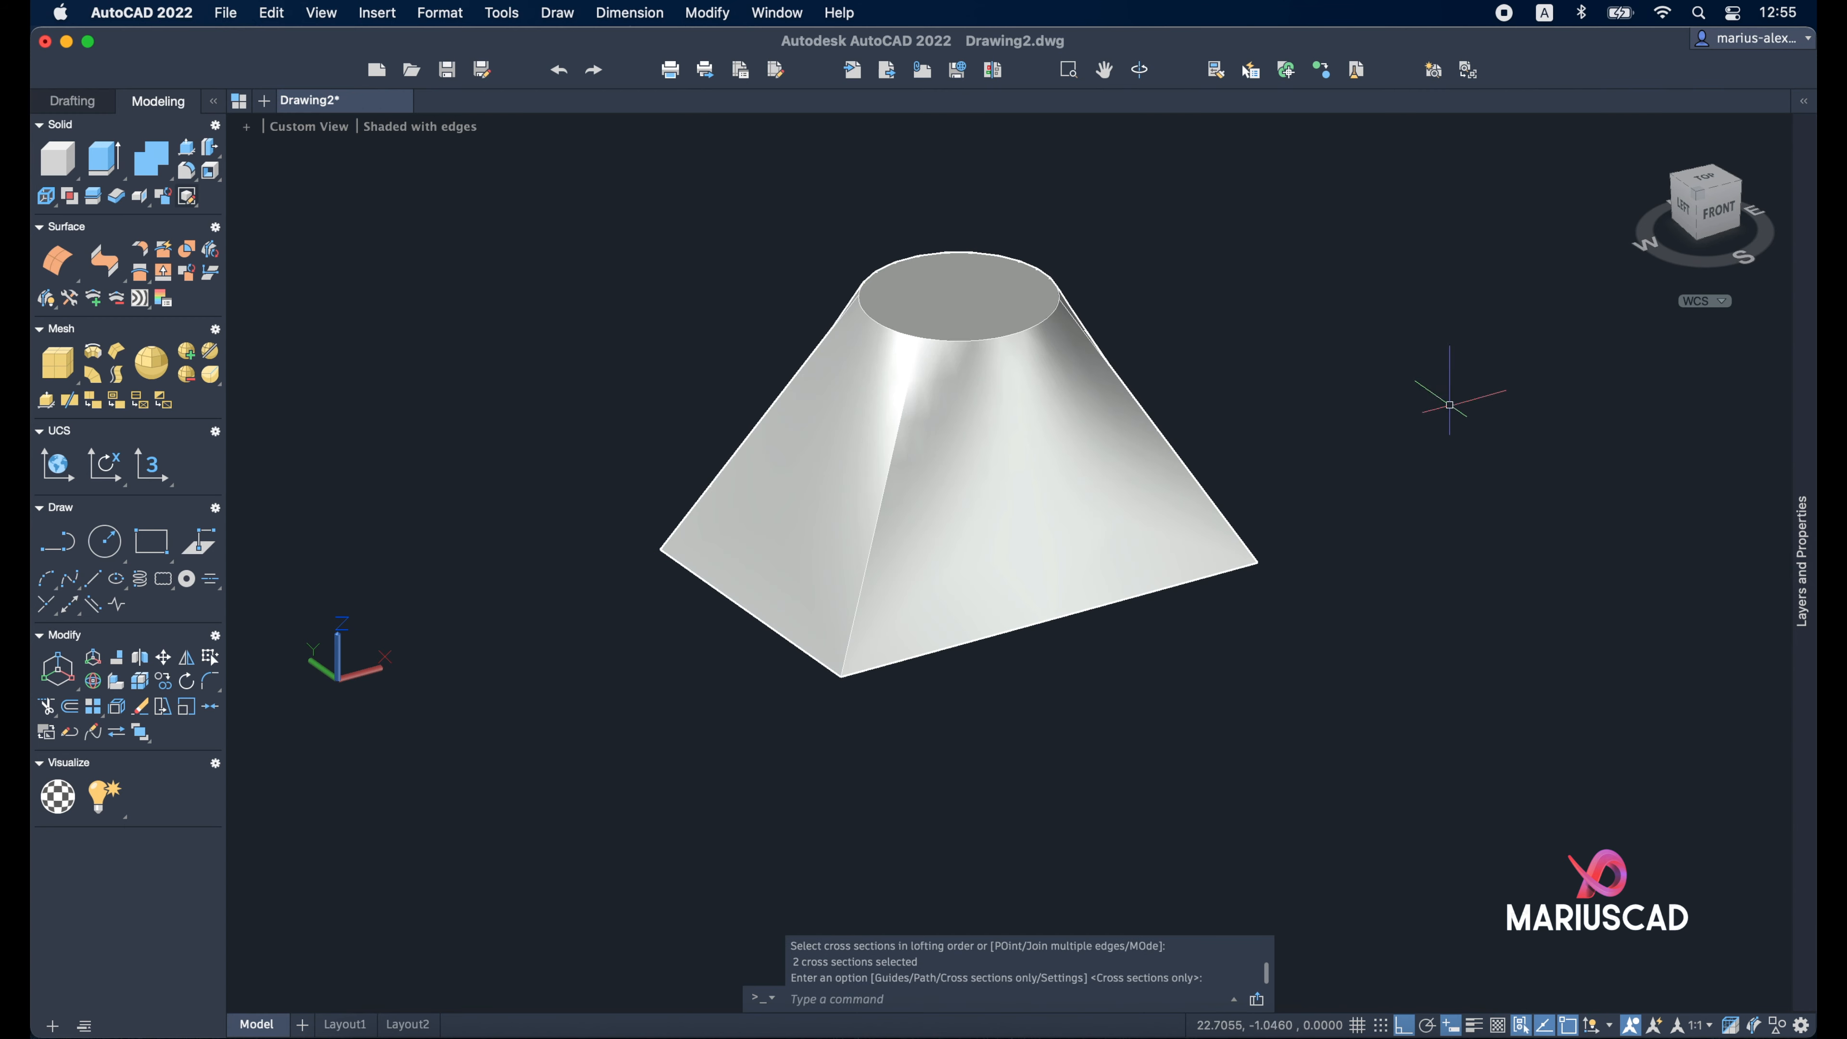
mouse_move(1449, 405)
shift+middle_down()
mouse_move(1566, 297)
mouse_move(1390, 433)
mouse_move(1402, 689)
mouse_move(1036, 452)
shift+middle_up()
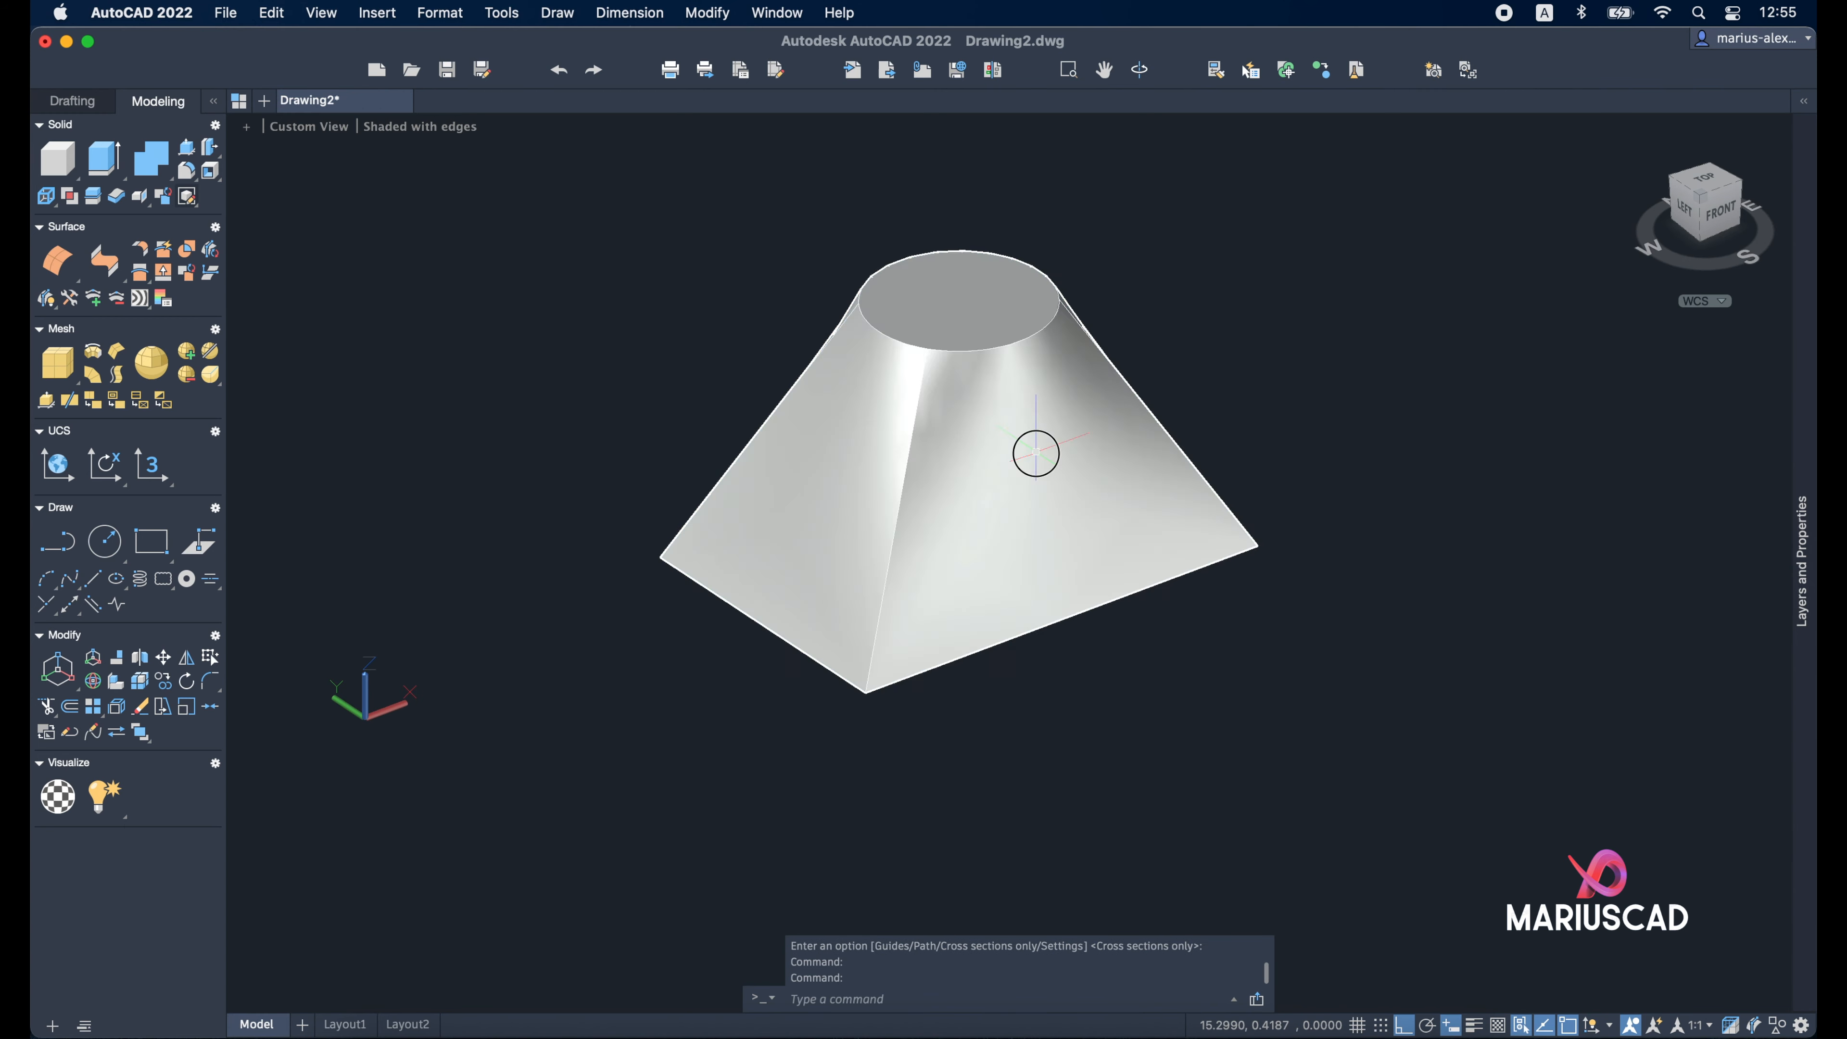
double_click(1036, 452)
key(Escape)
key(Escape)
key(Escape)
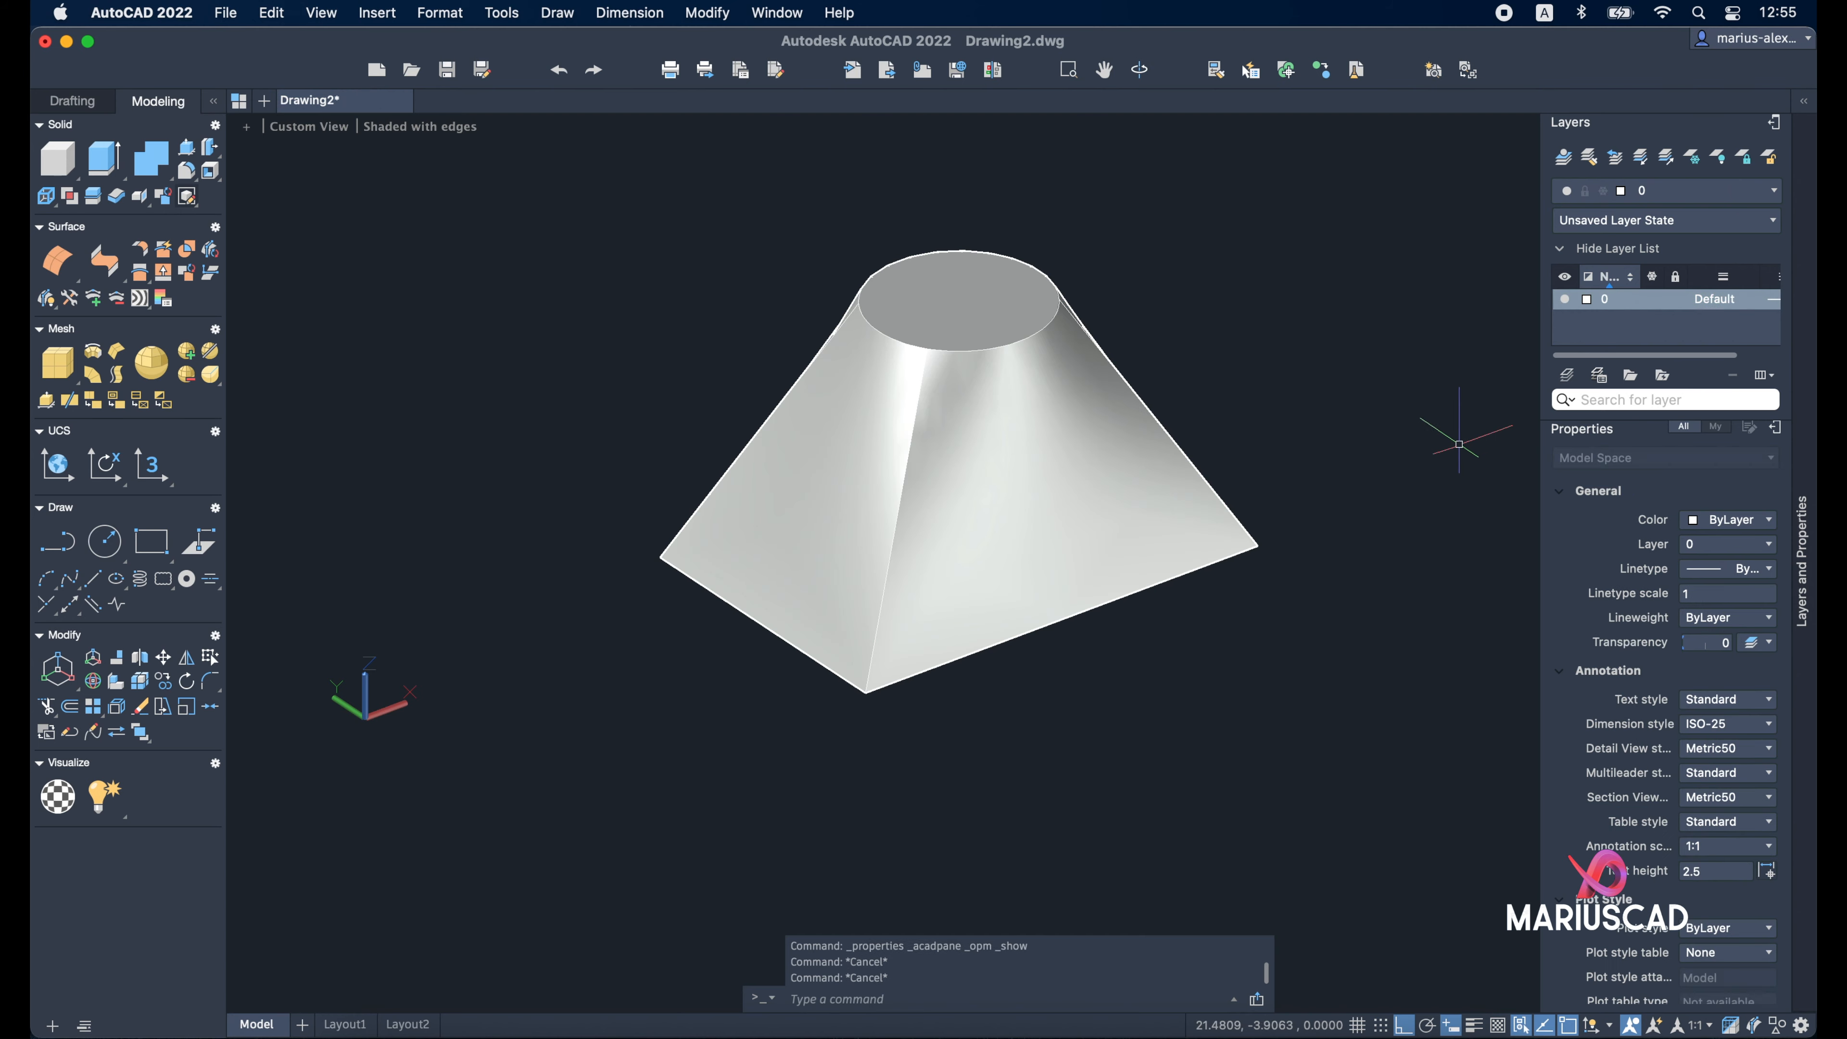
middle_drag(1338, 394, 1265, 509)
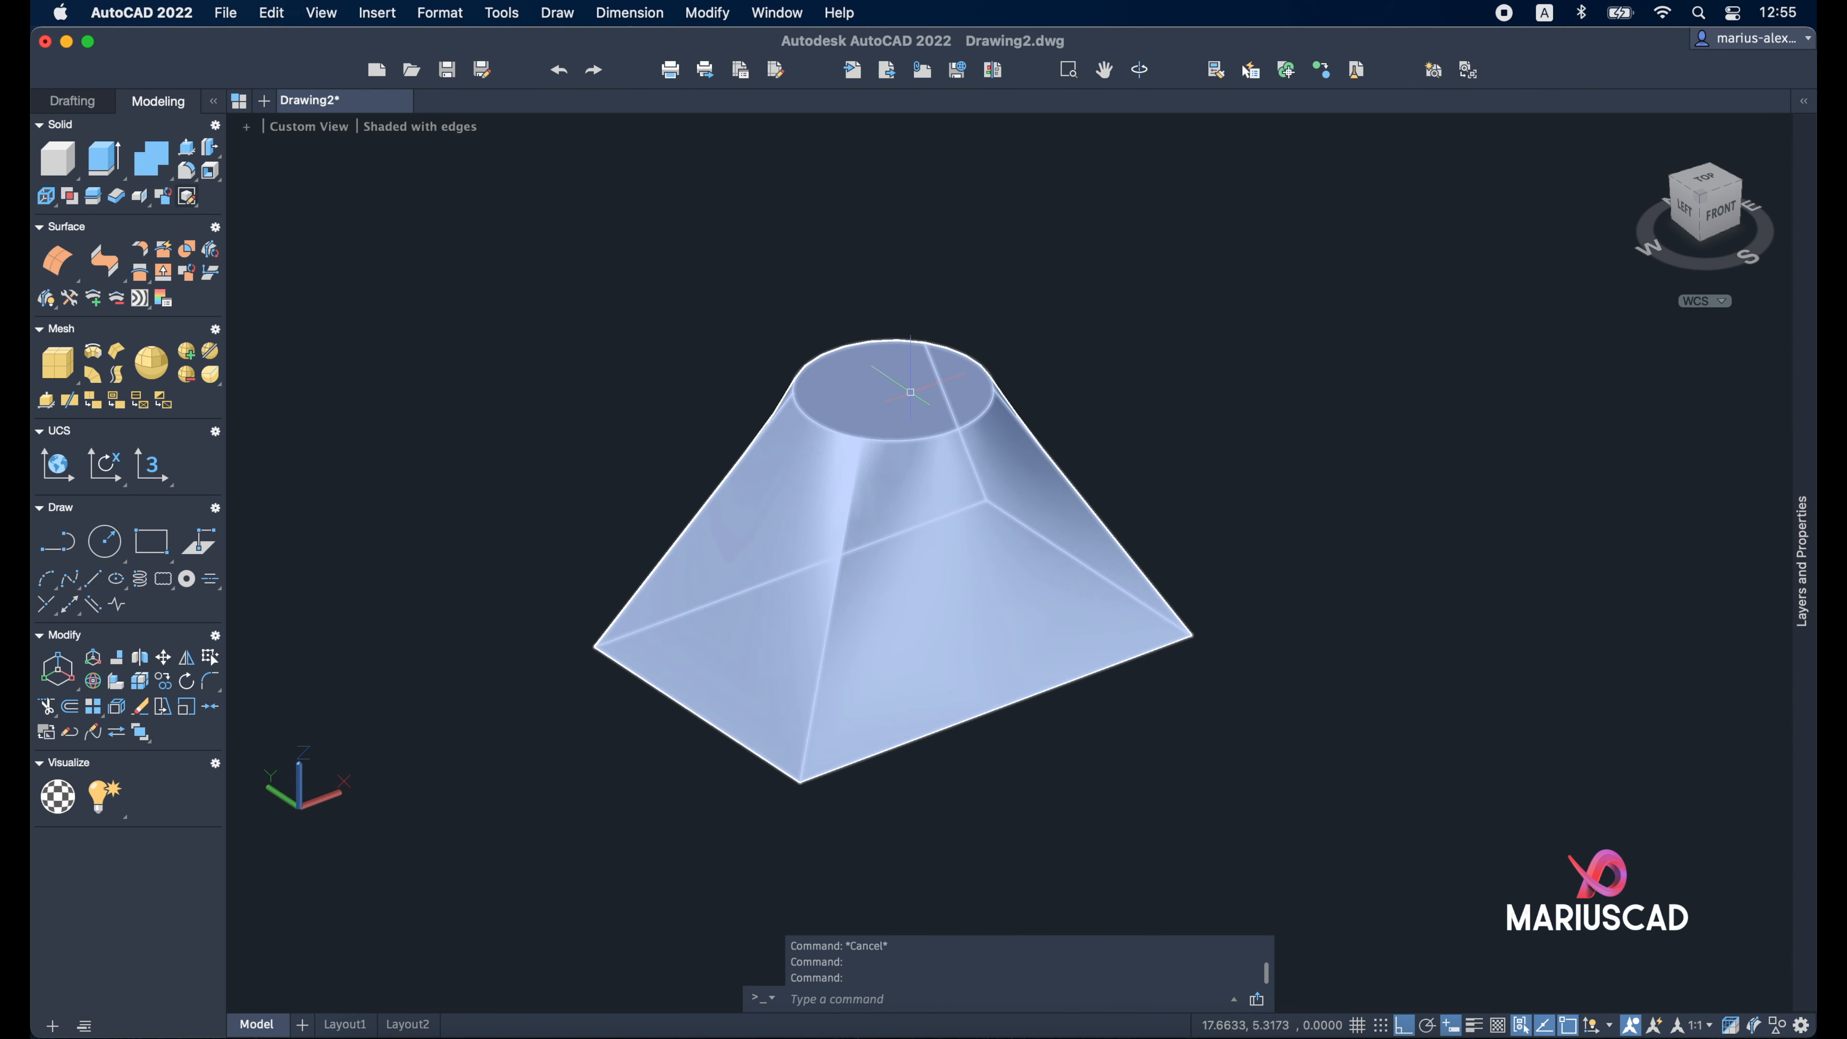
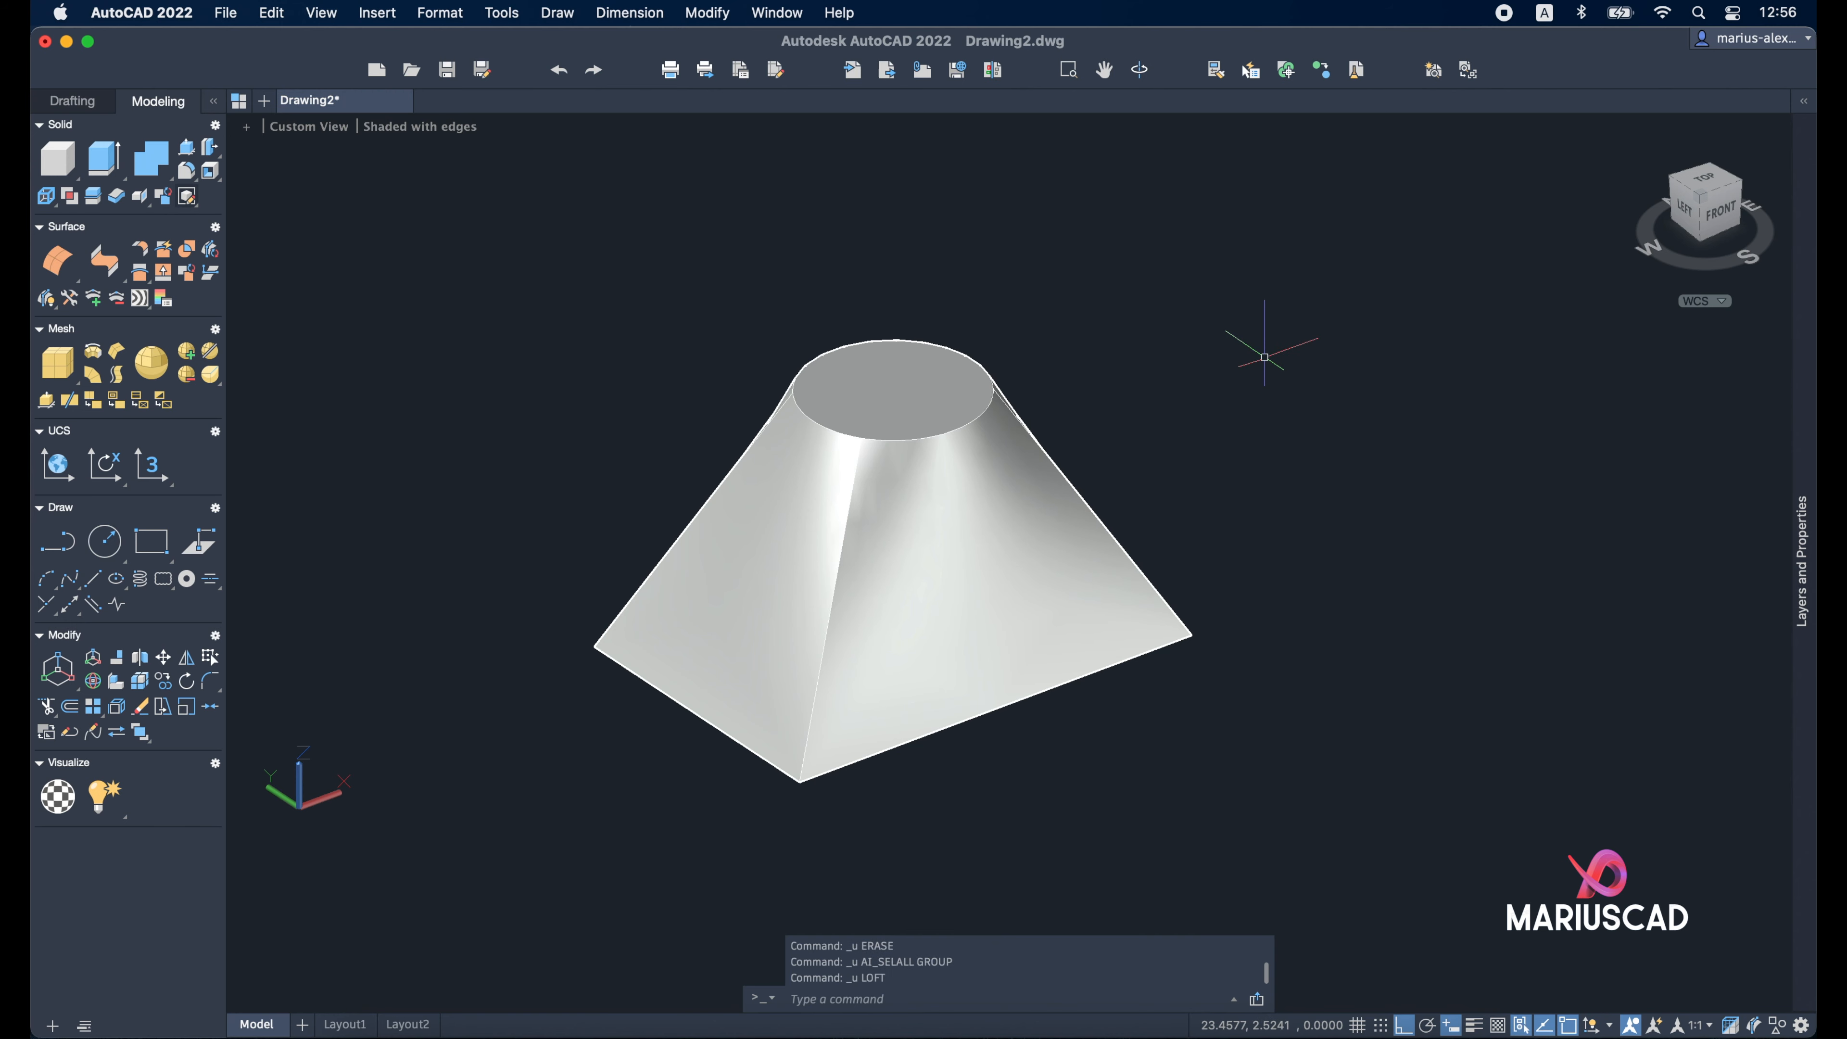
Undo the solid loft between the circle and the rectangle
key(super+z)
key(super+z)
key(super+z)
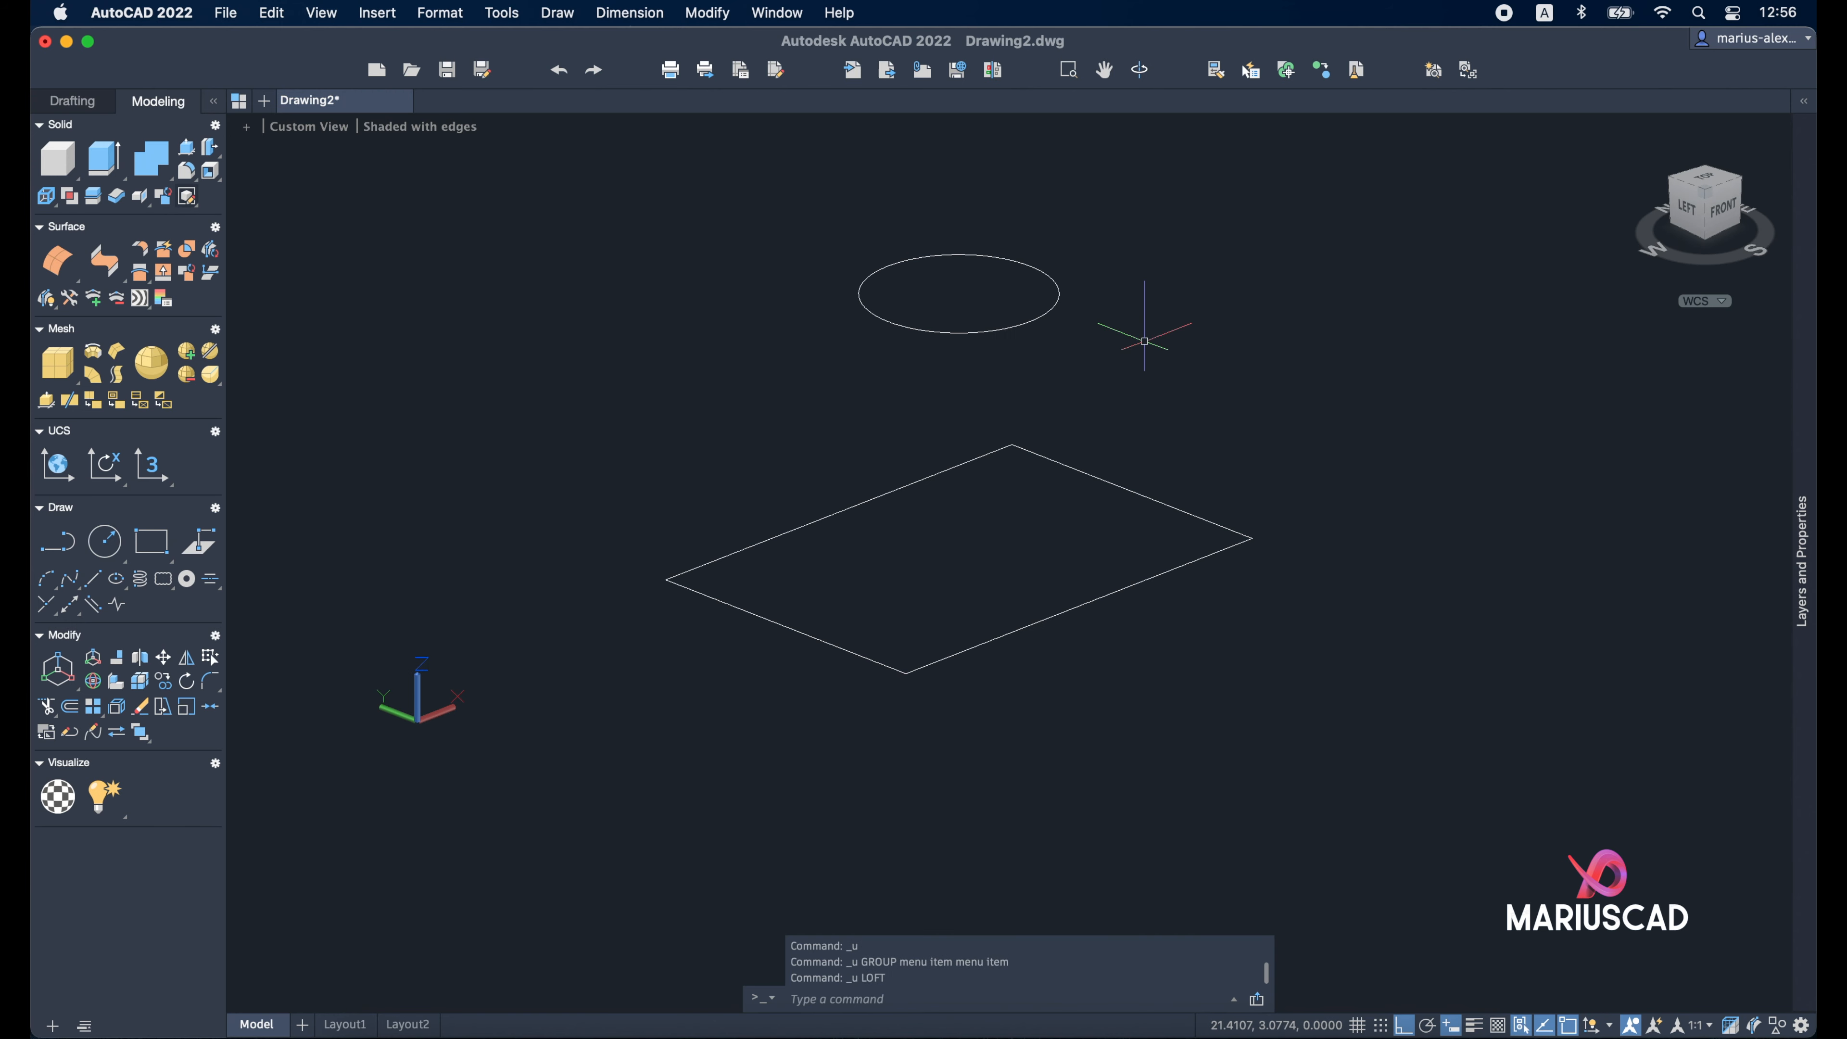
Loft the rectangle and the circle with the creation mode set to Surface, using Cross sections only
text(LOFT)
key(Return)
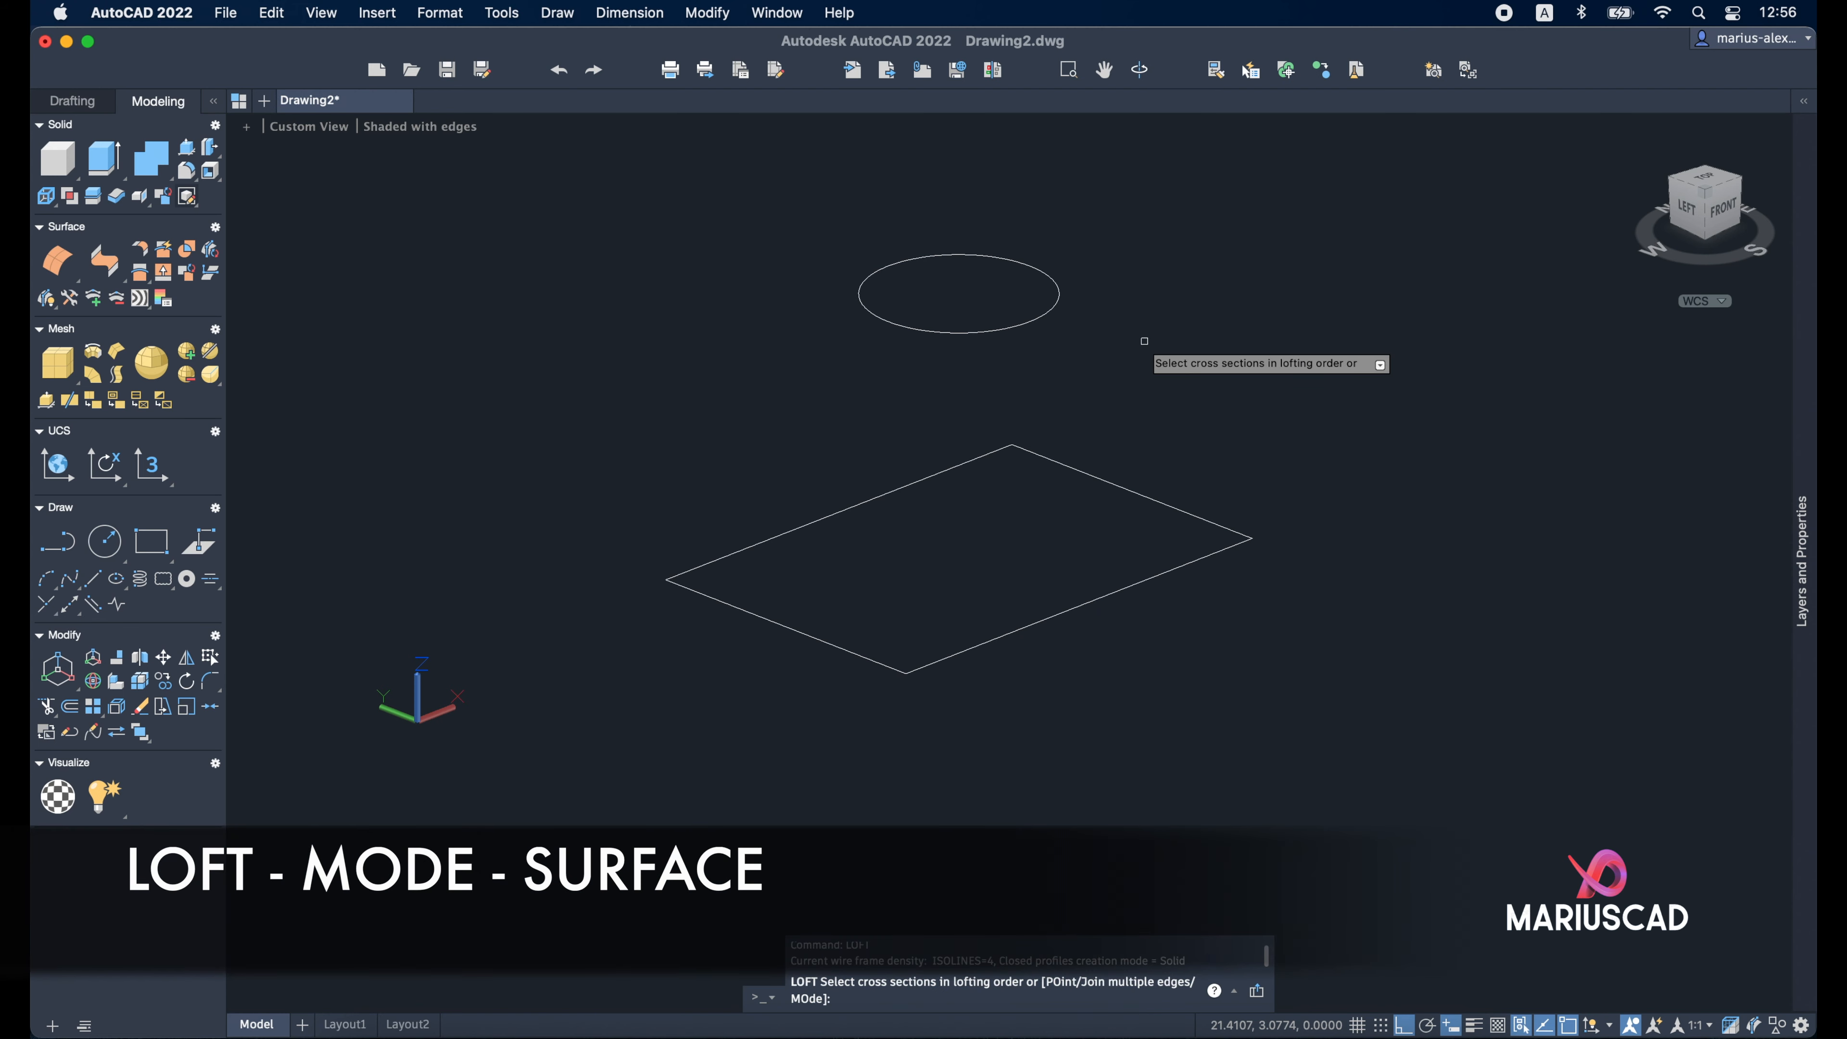
text(mode)
key(Return)
text(SU)
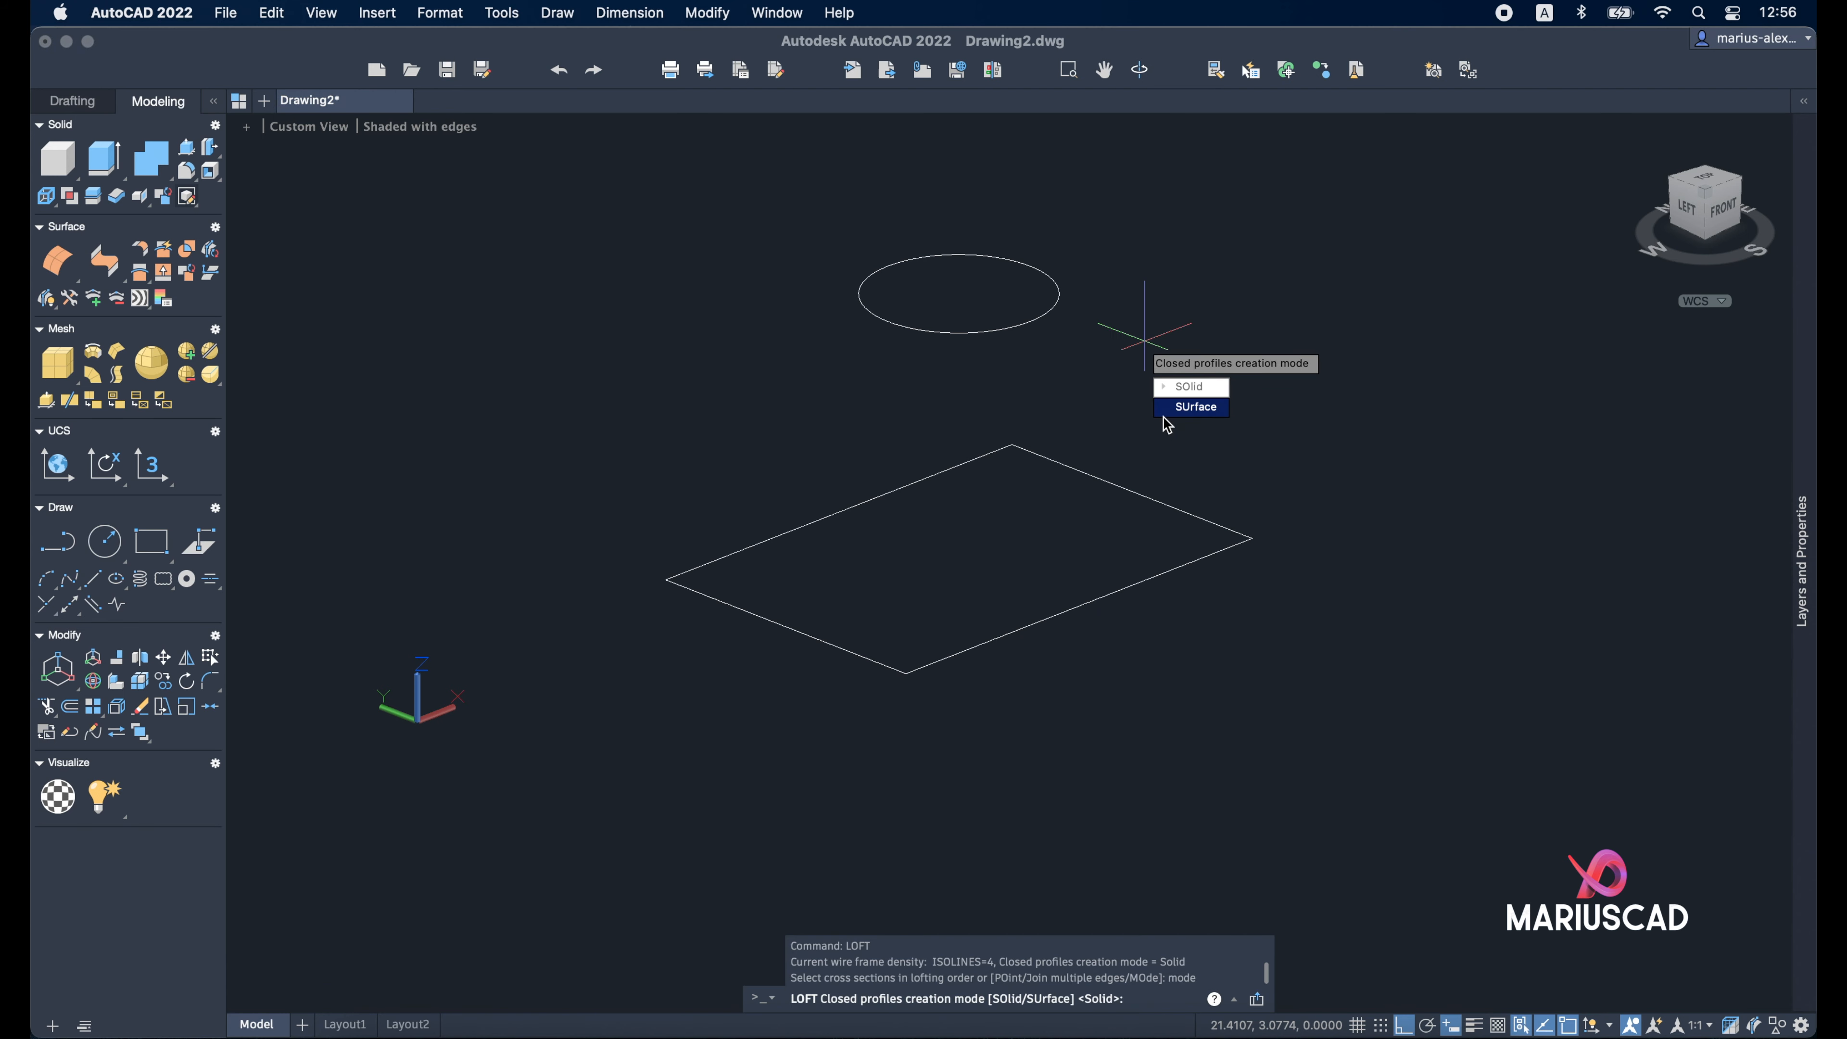
key(Return)
click(1142, 581)
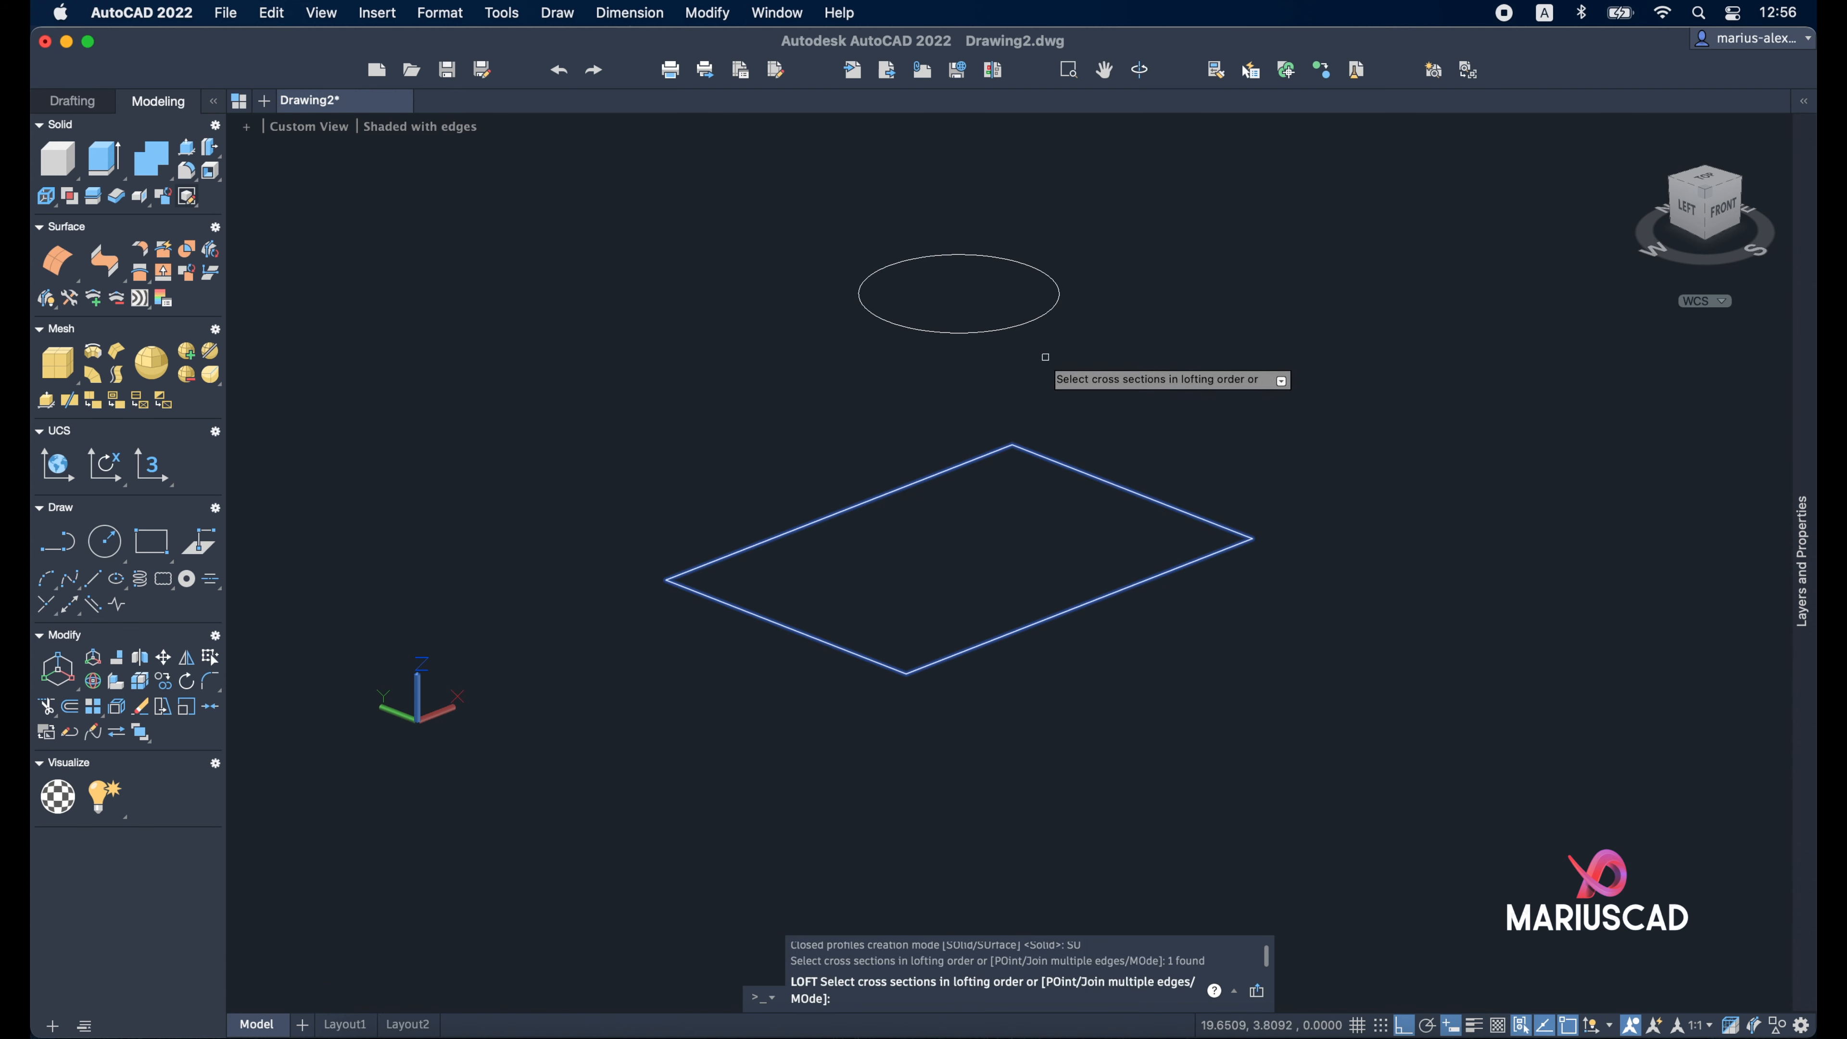
click(1029, 323)
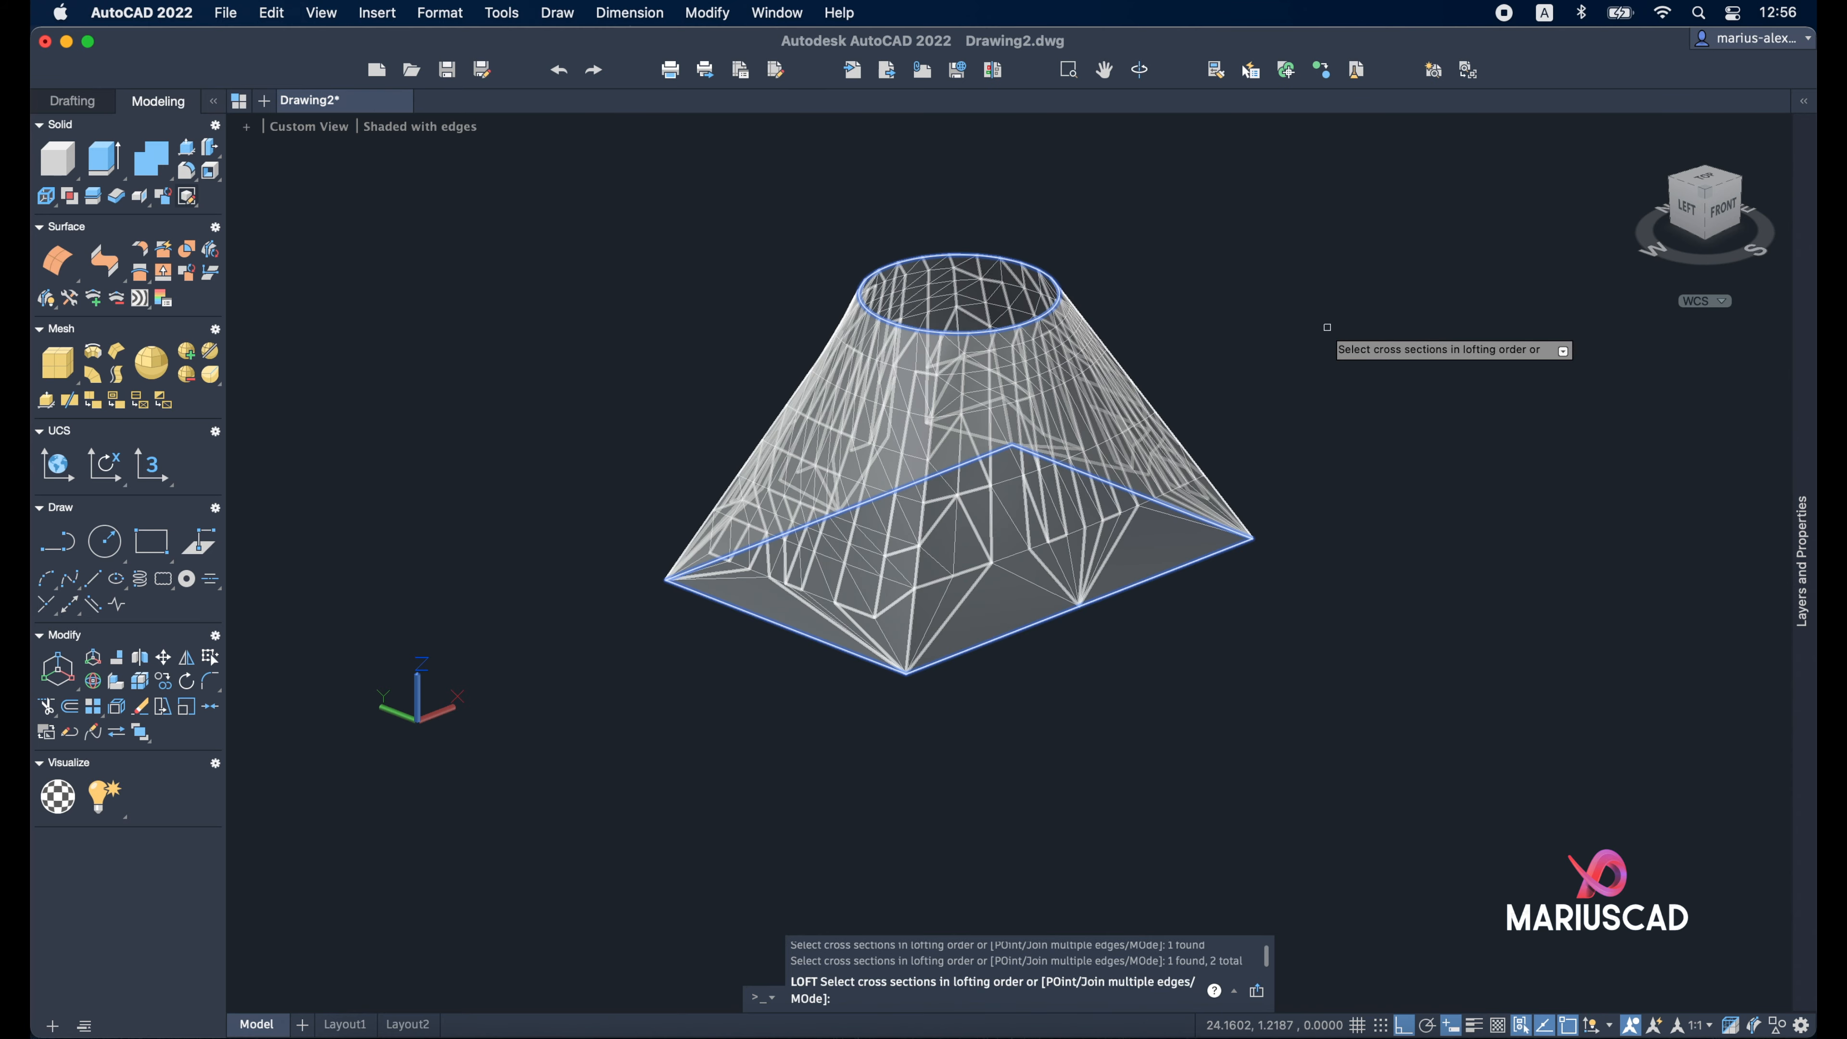
key(Return)
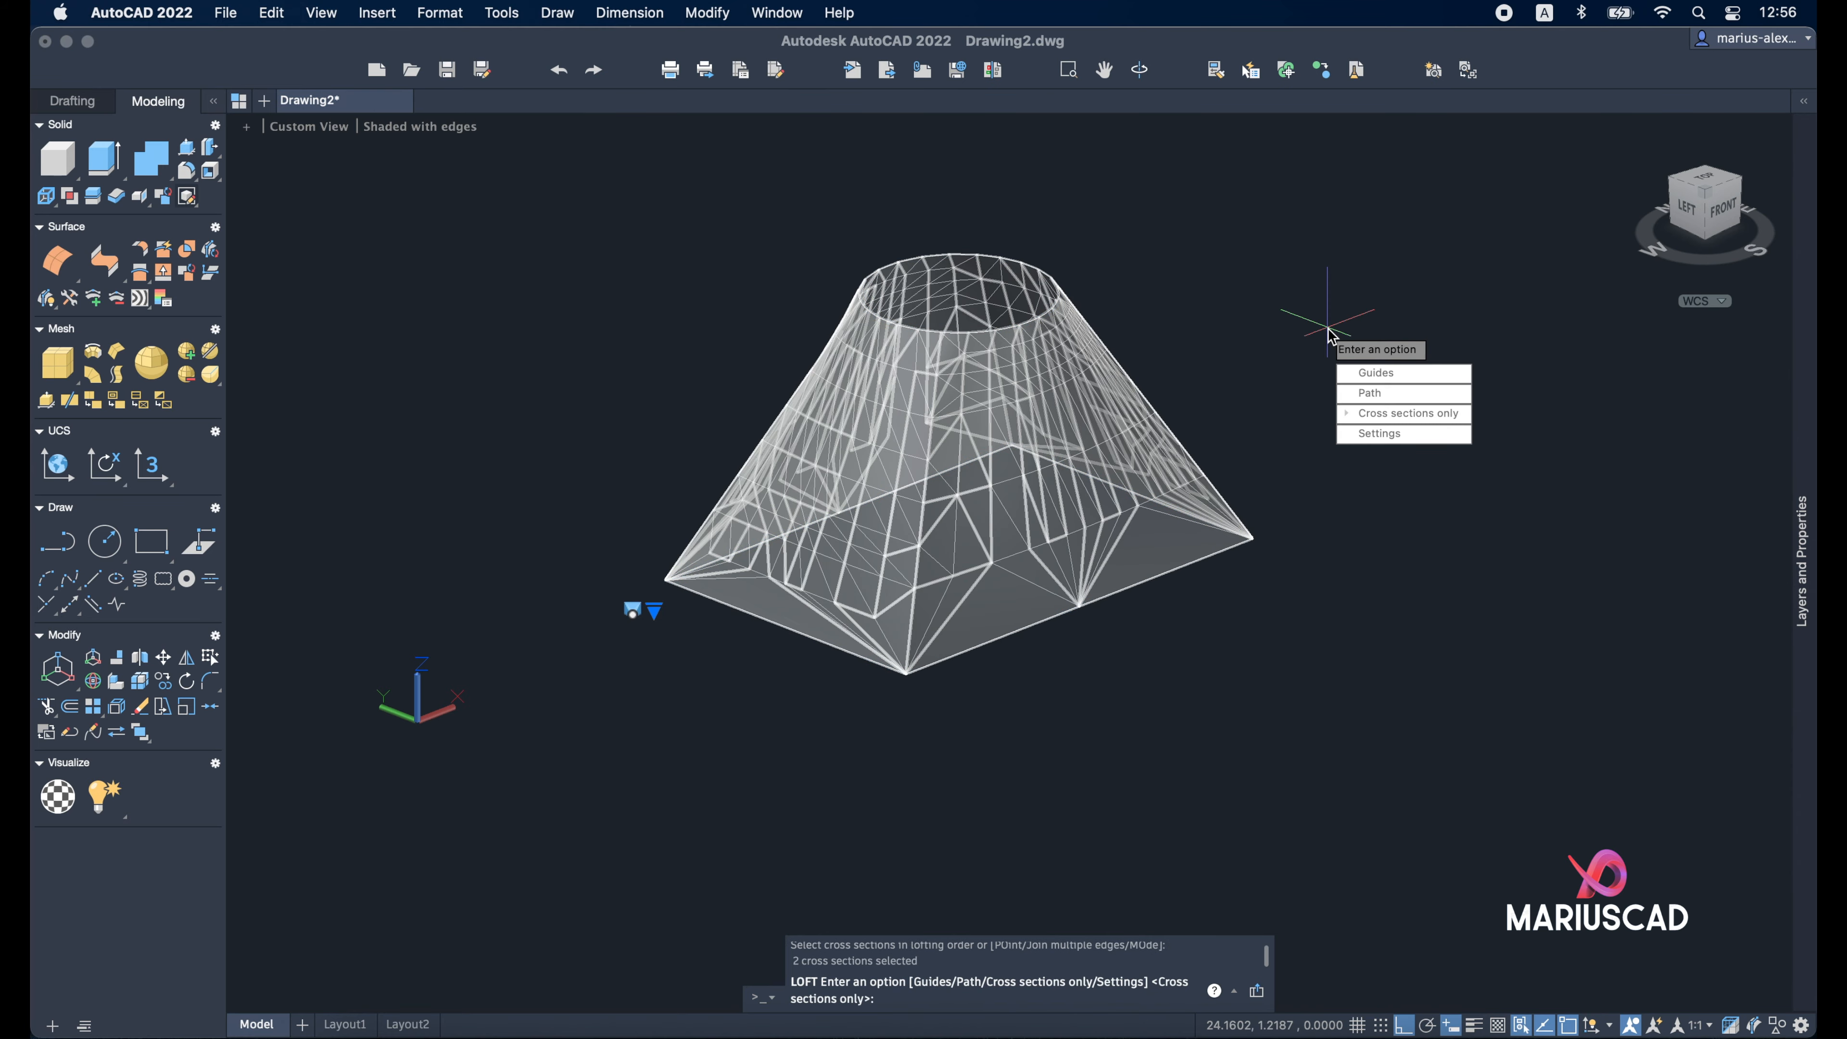
key(Return)
Inspect the open lofted surface and erase all objects from the drawing
mouse_move(1316, 320)
shift+middle_down()
mouse_move(1311, 396)
mouse_move(1185, 630)
mouse_move(1125, 441)
mouse_move(1197, 371)
mouse_move(1134, 536)
mouse_move(1229, 544)
mouse_move(1311, 406)
mouse_move(853, 549)
mouse_move(1018, 436)
shift+middle_up()
click(1192, 324)
shift+middle_drag(1192, 323, 1267, 685)
key(super+a)
key(Delete)
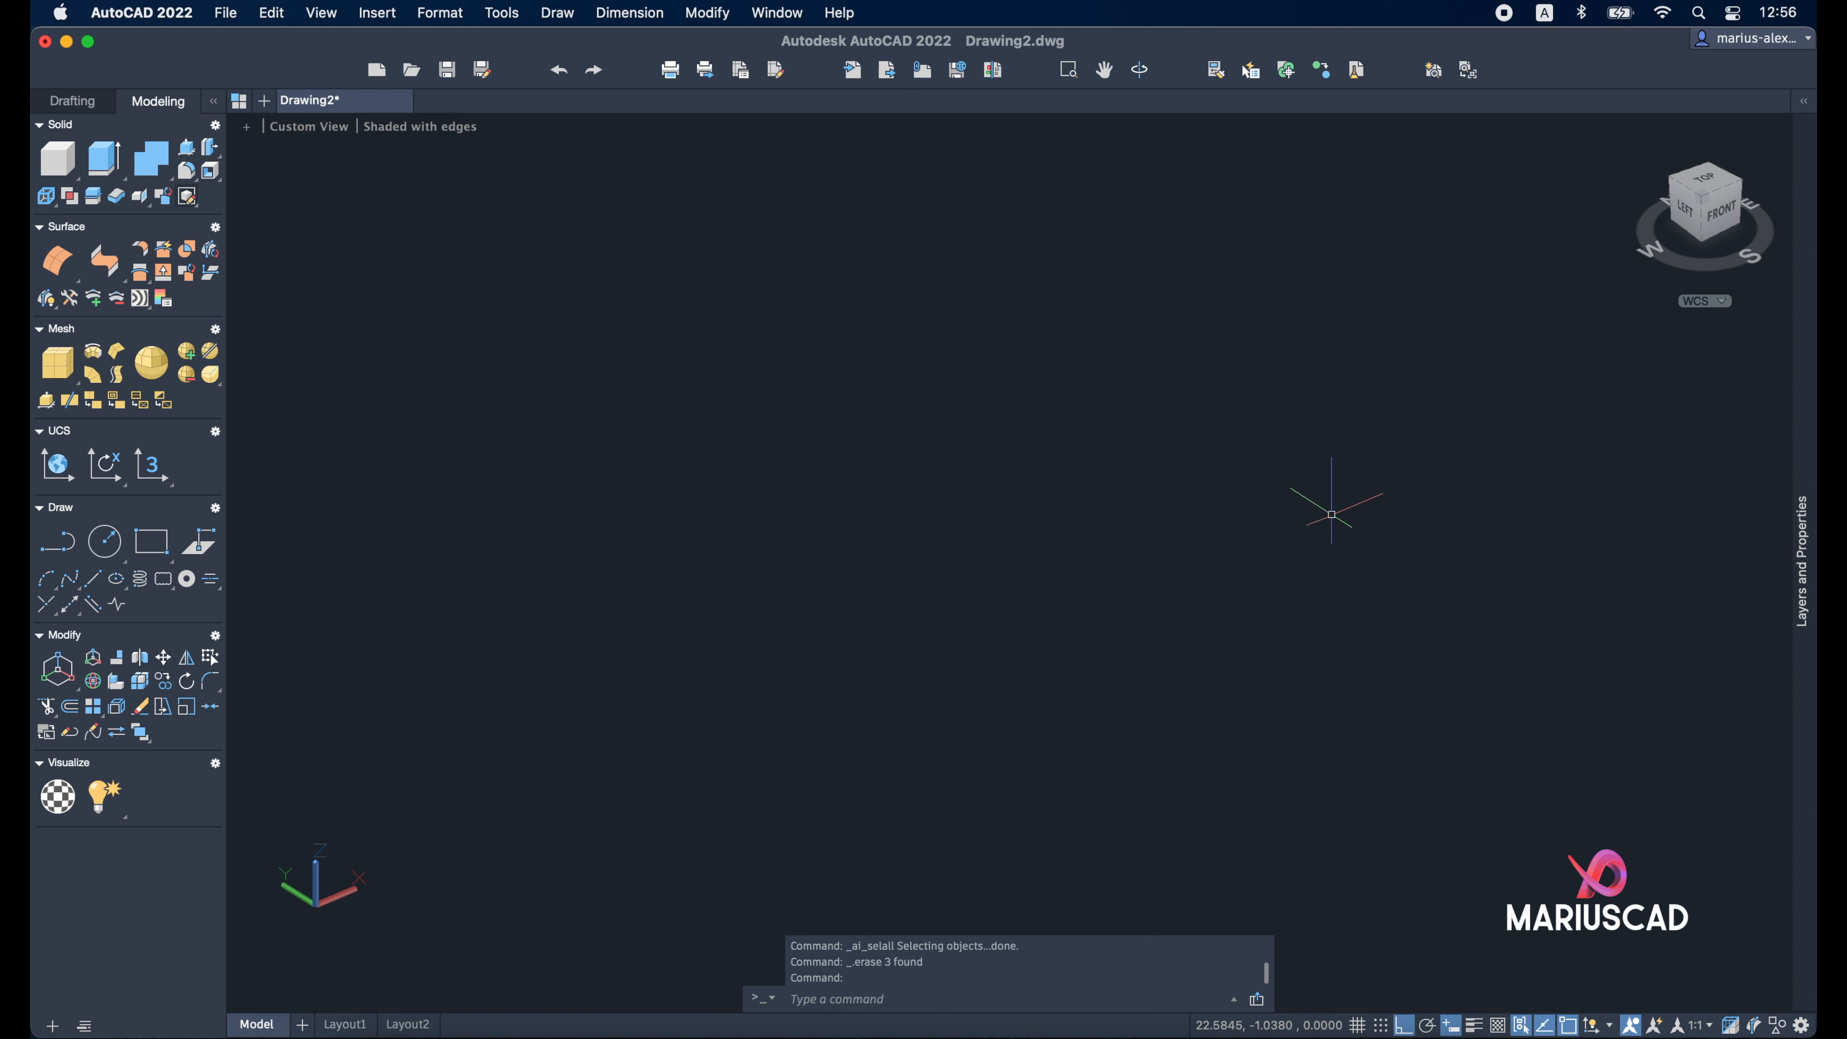
Draw a solid box freehand with a rectangular base in the empty drawing
click(935, 761)
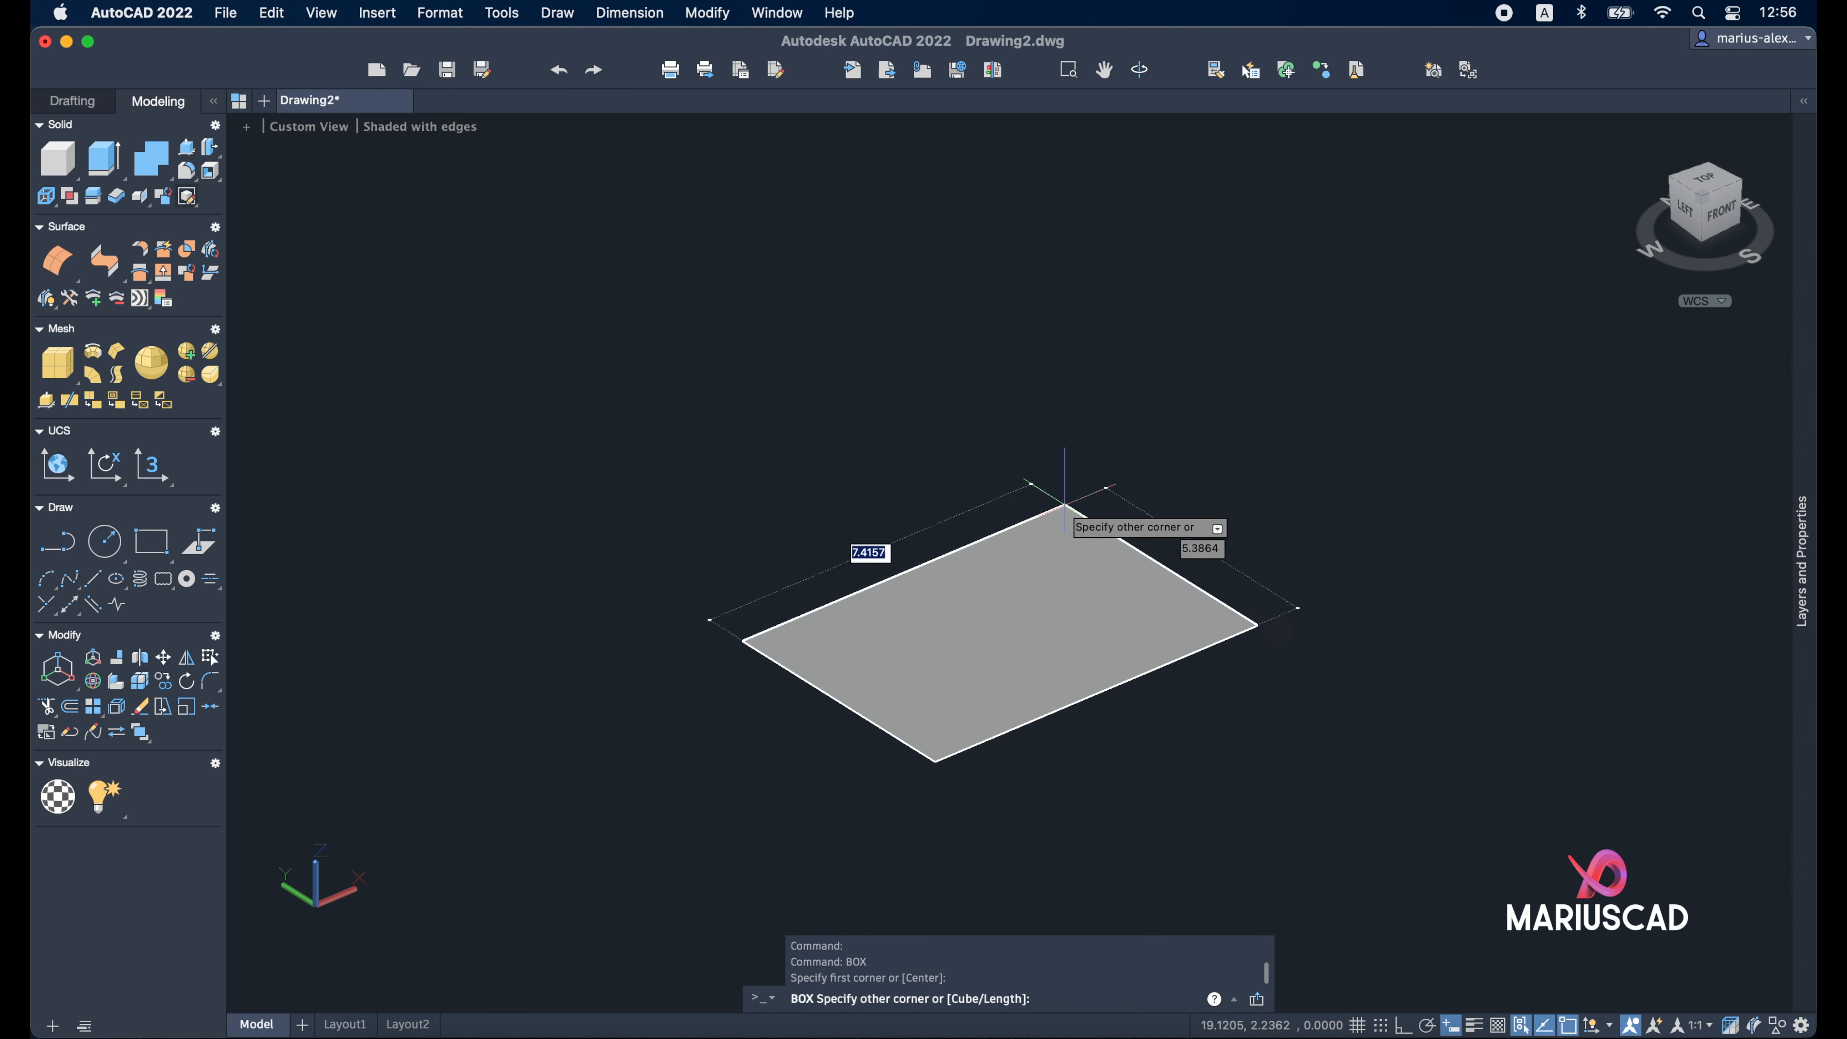
click(1060, 458)
key(Escape)
Draw a solid sphere larger than the box, centred beside it so that it overlaps one end of the box
text(SPHERE)
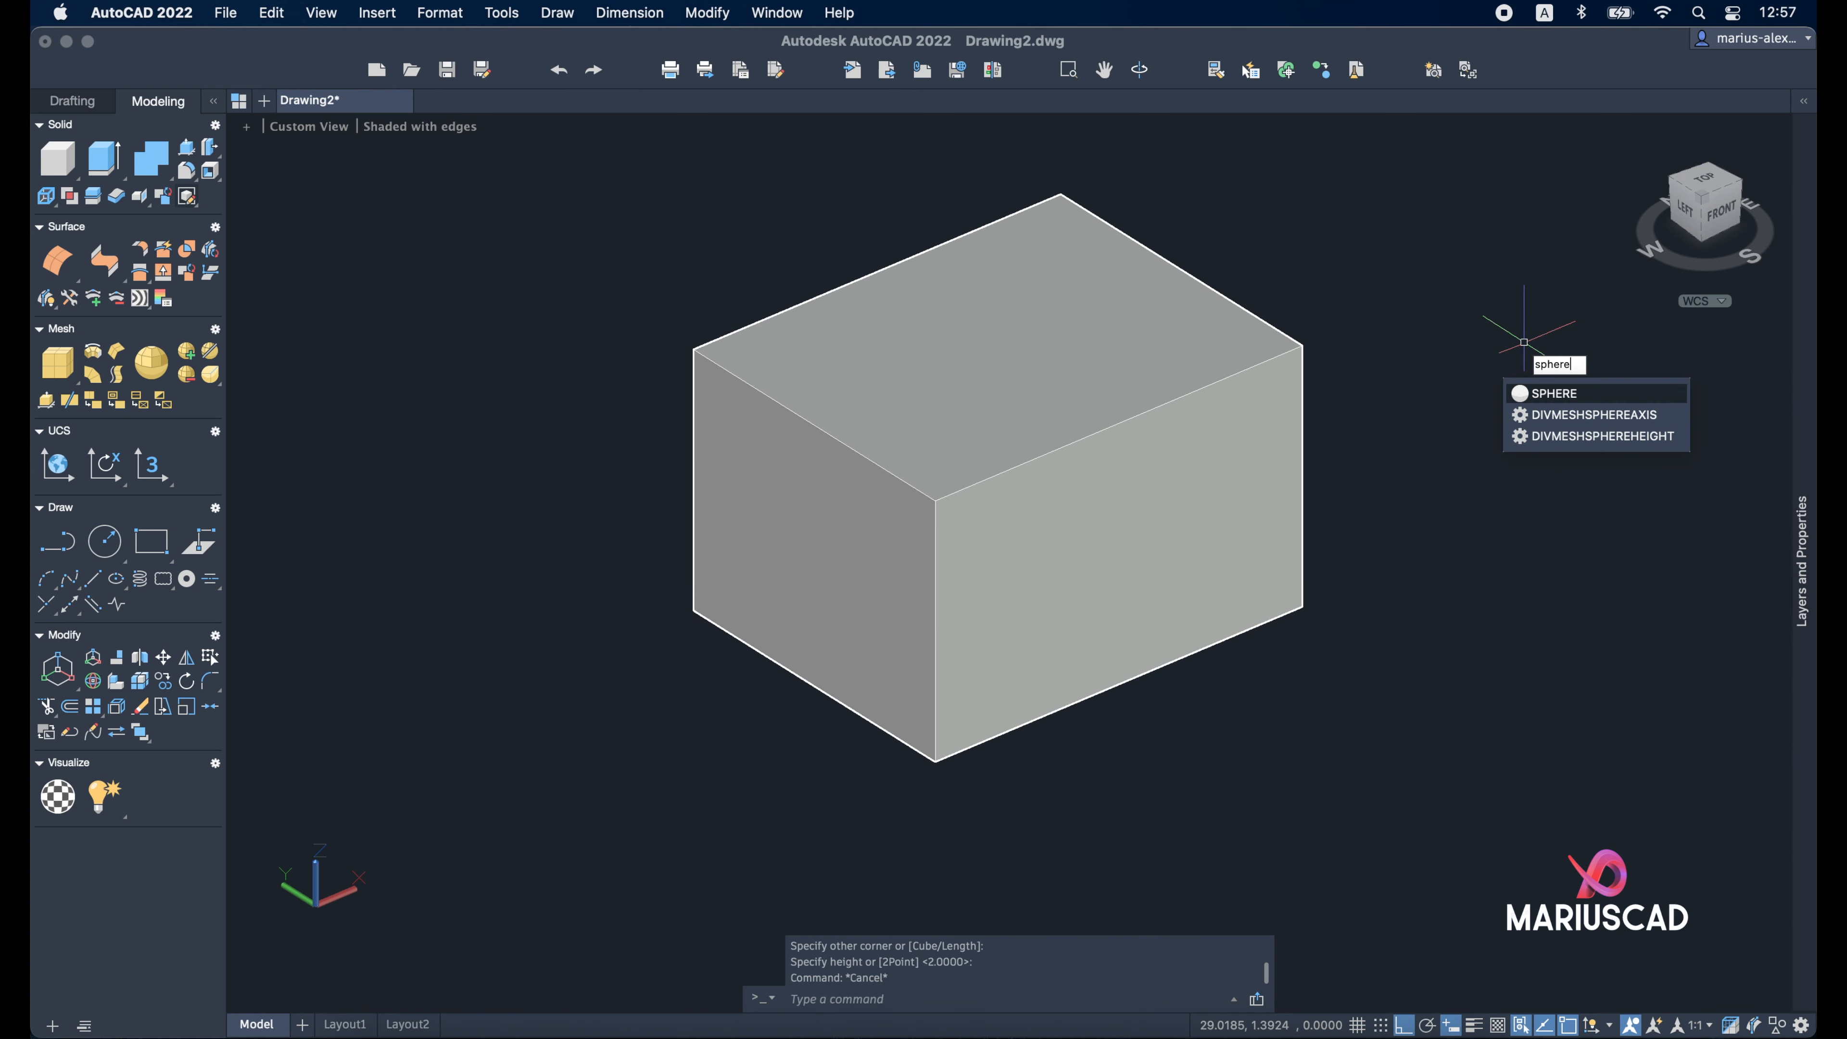
key(Return)
click(1413, 535)
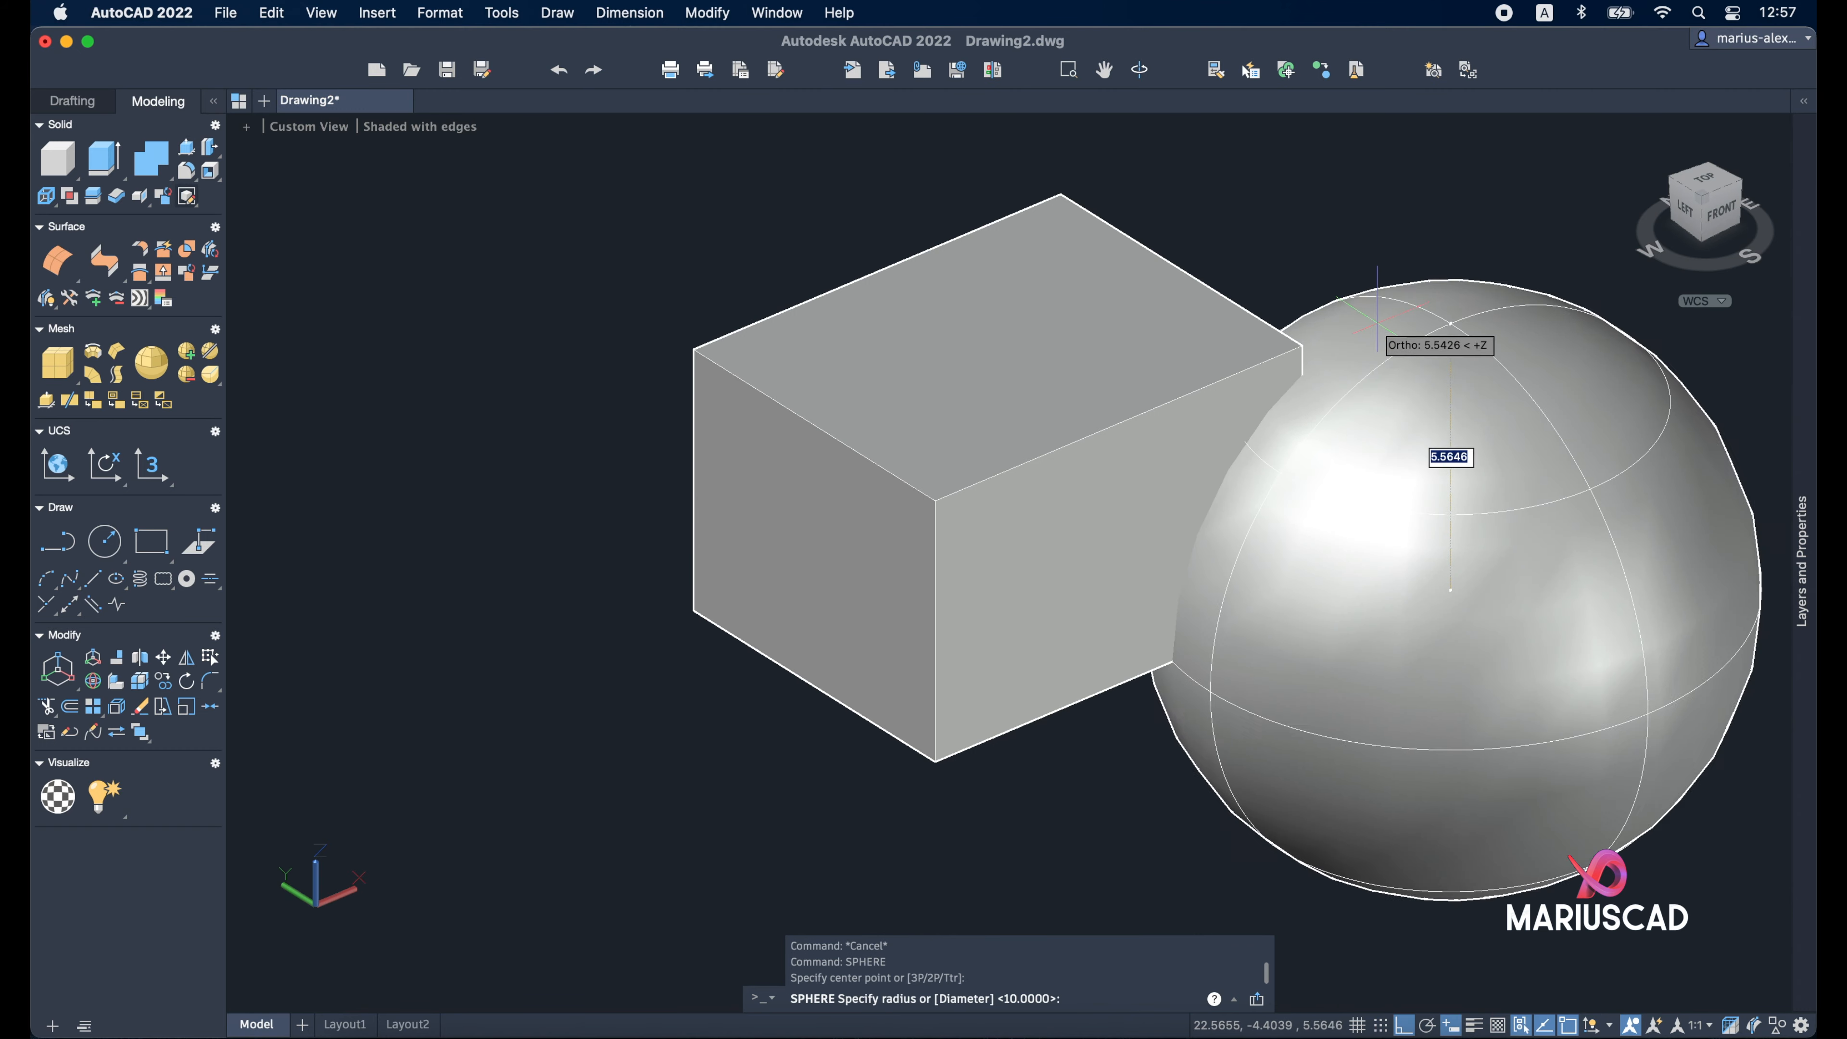
click(1371, 239)
Examine from several sides how the box and the sphere overlap, highlighting each solid in turn
middle_drag(1513, 598, 1208, 407)
scroll(1208, 422, down, 6)
shift+middle_drag(1265, 598, 1295, 568)
click(1164, 408)
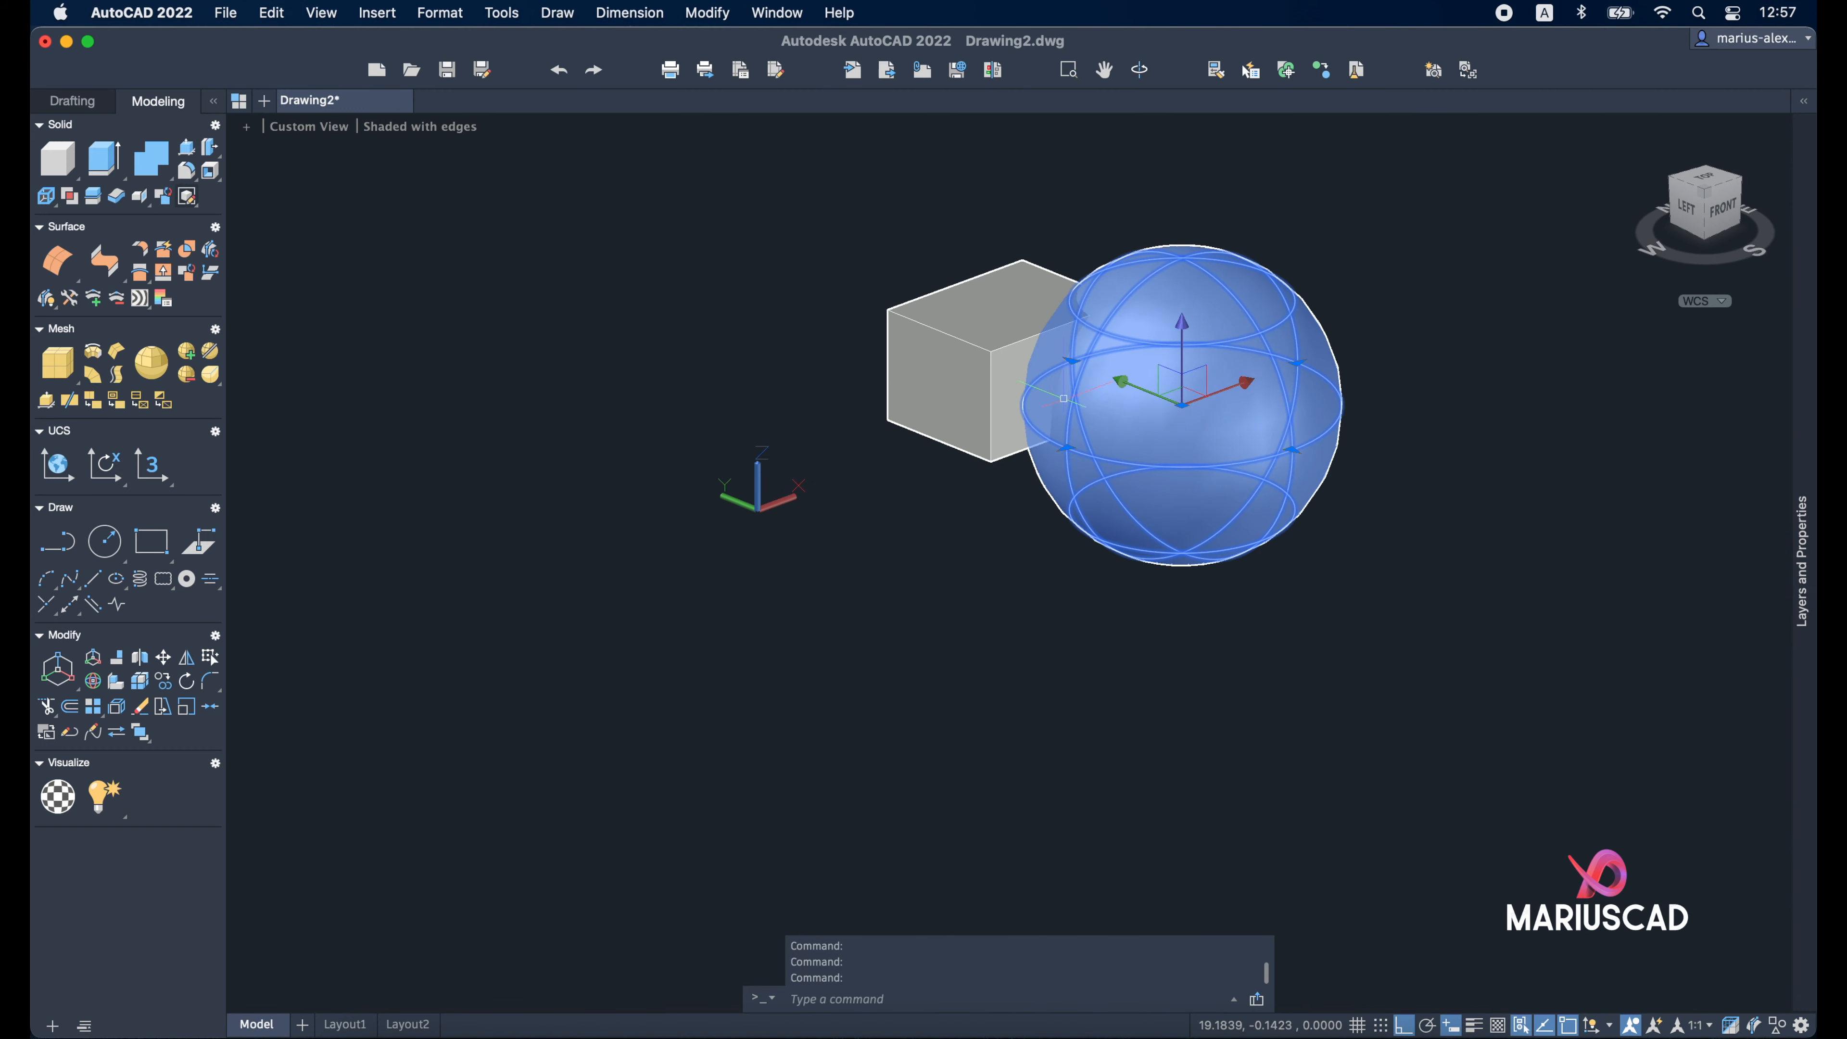
key(Escape)
click(973, 368)
key(Escape)
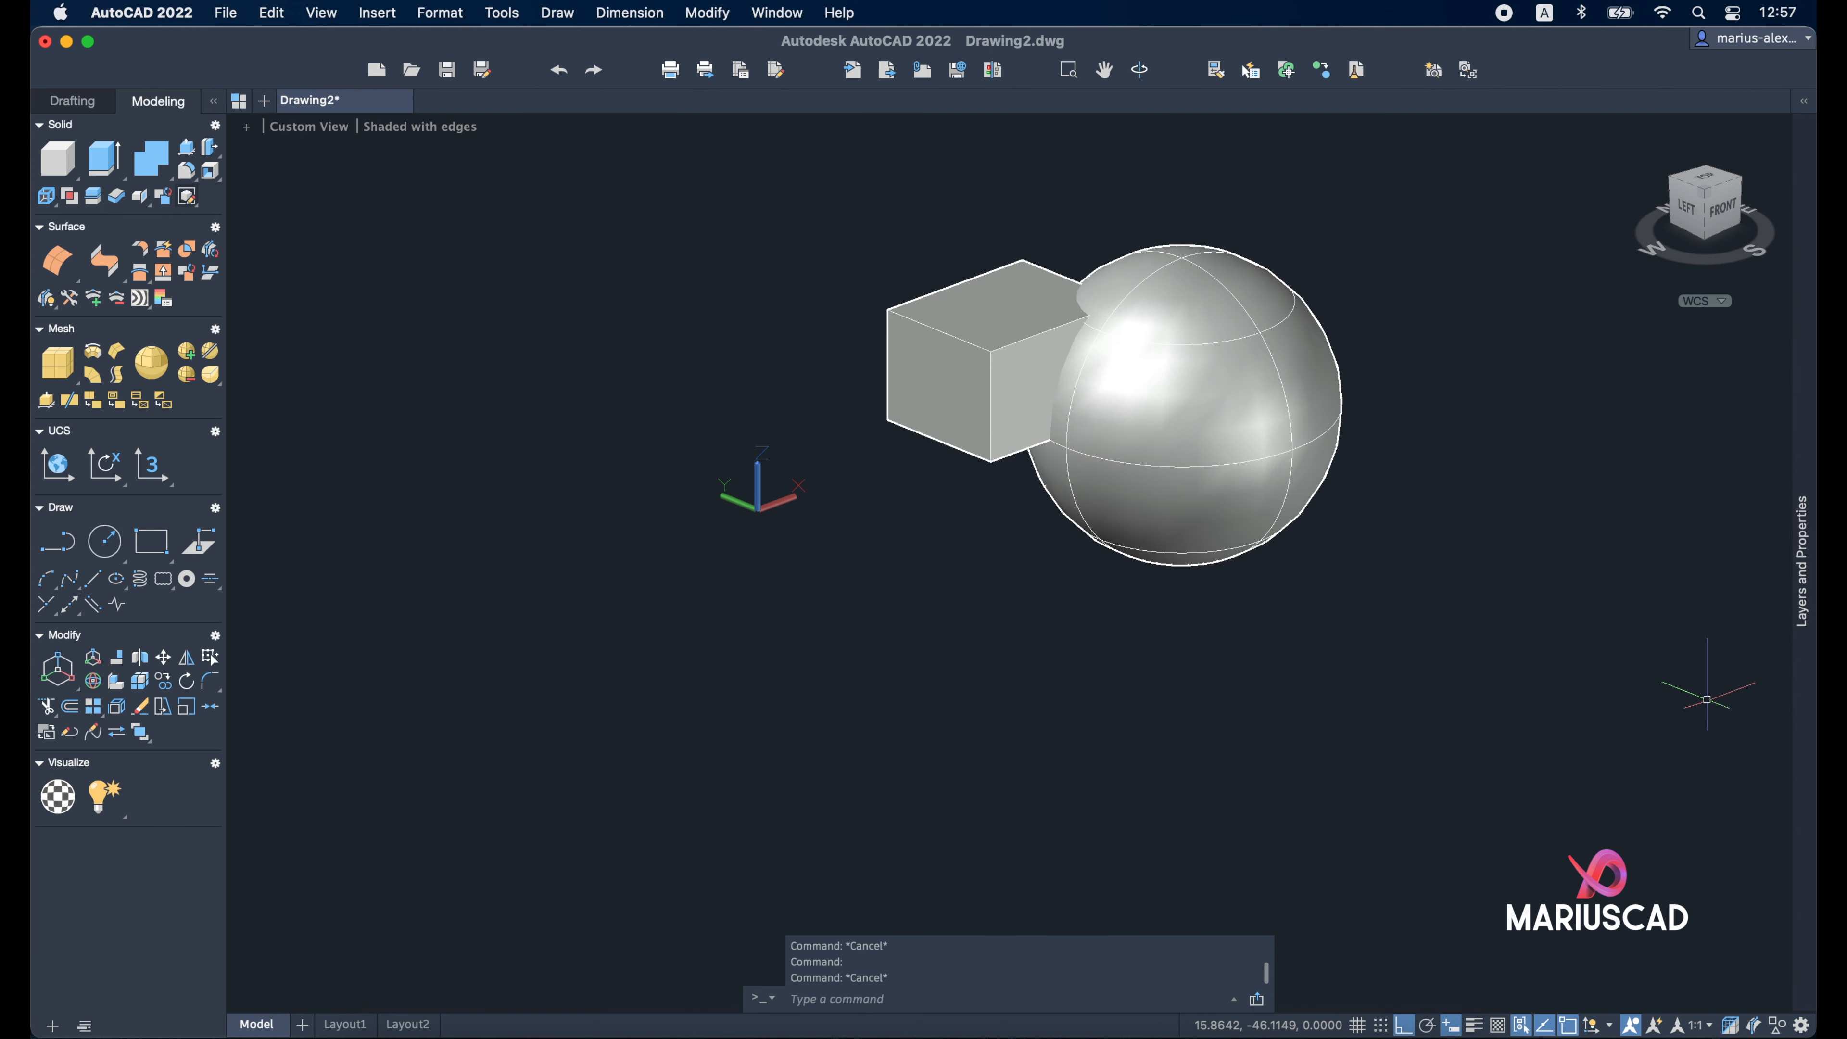
shift+middle_drag(1476, 618, 1622, 720)
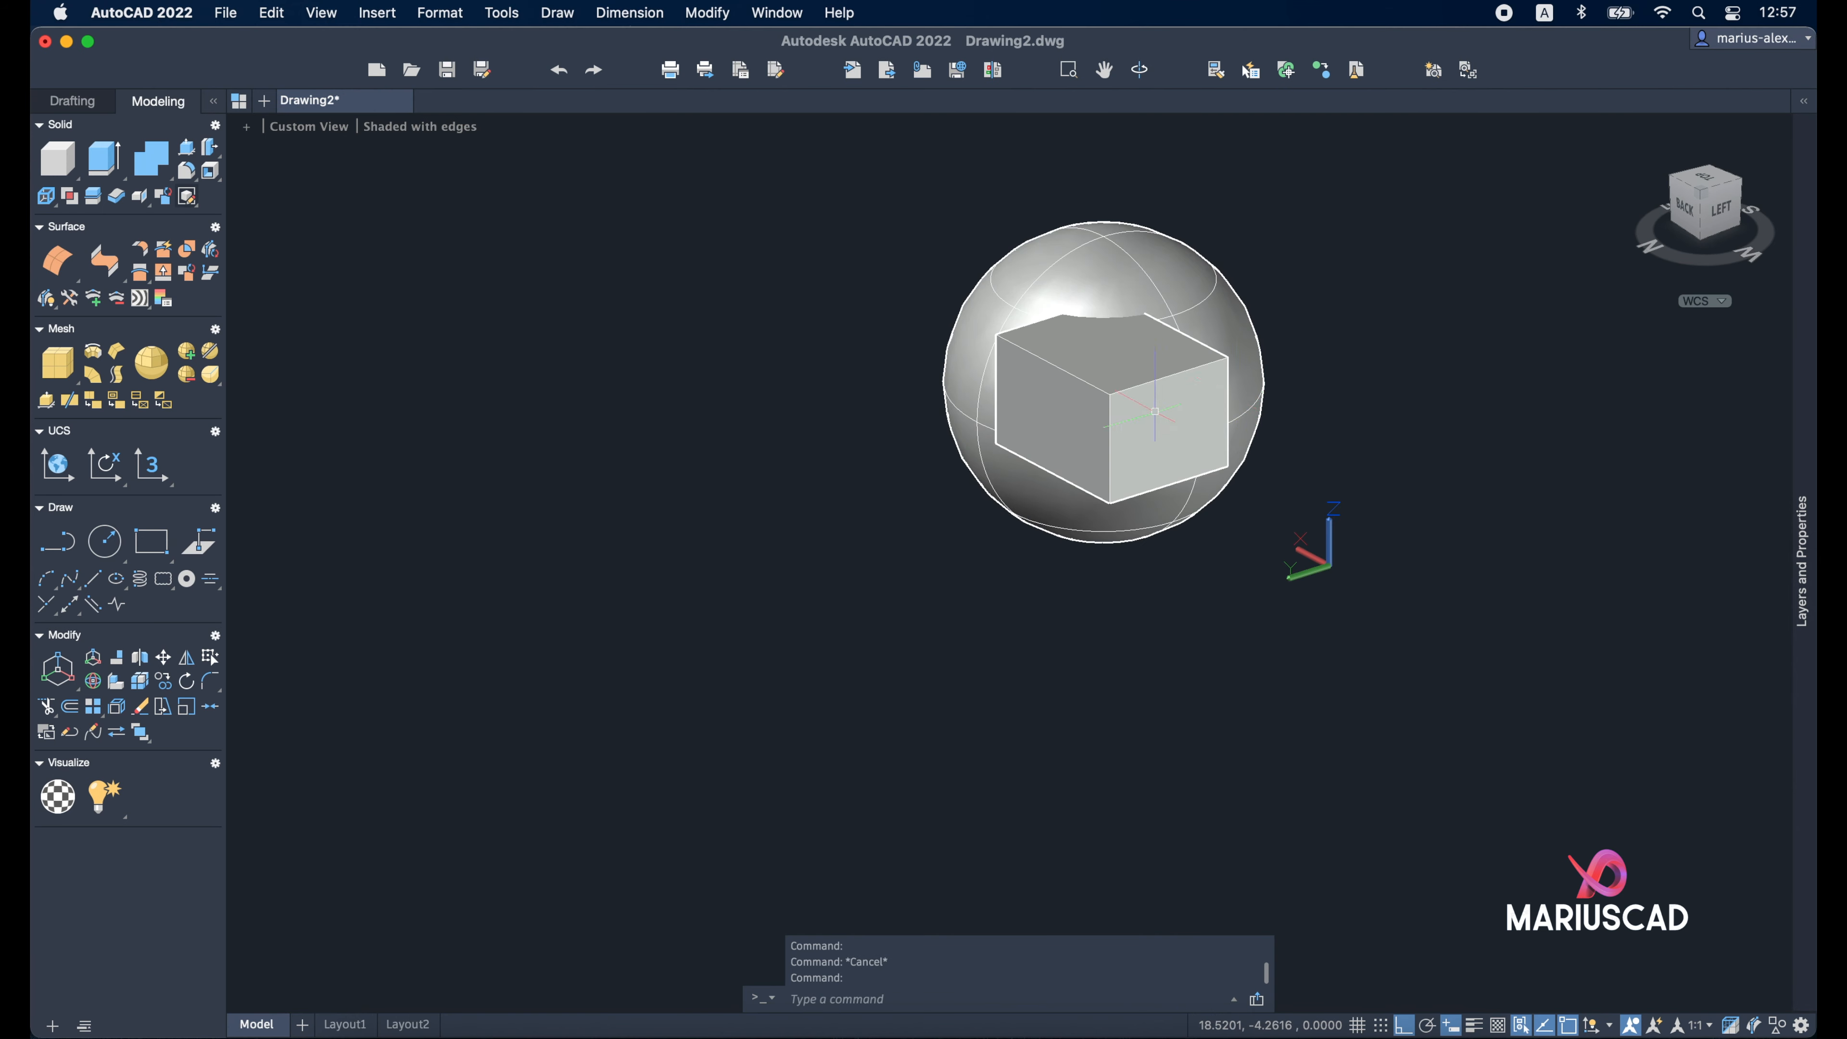
shift+middle_drag(1155, 412, 1154, 312)
mouse_move(1206, 418)
shift+middle_down()
mouse_move(1183, 417)
mouse_move(1111, 639)
shift+middle_up()
scroll(1138, 398, down, 5)
scroll(1185, 426, up, 4)
scroll(1110, 640, up, 4)
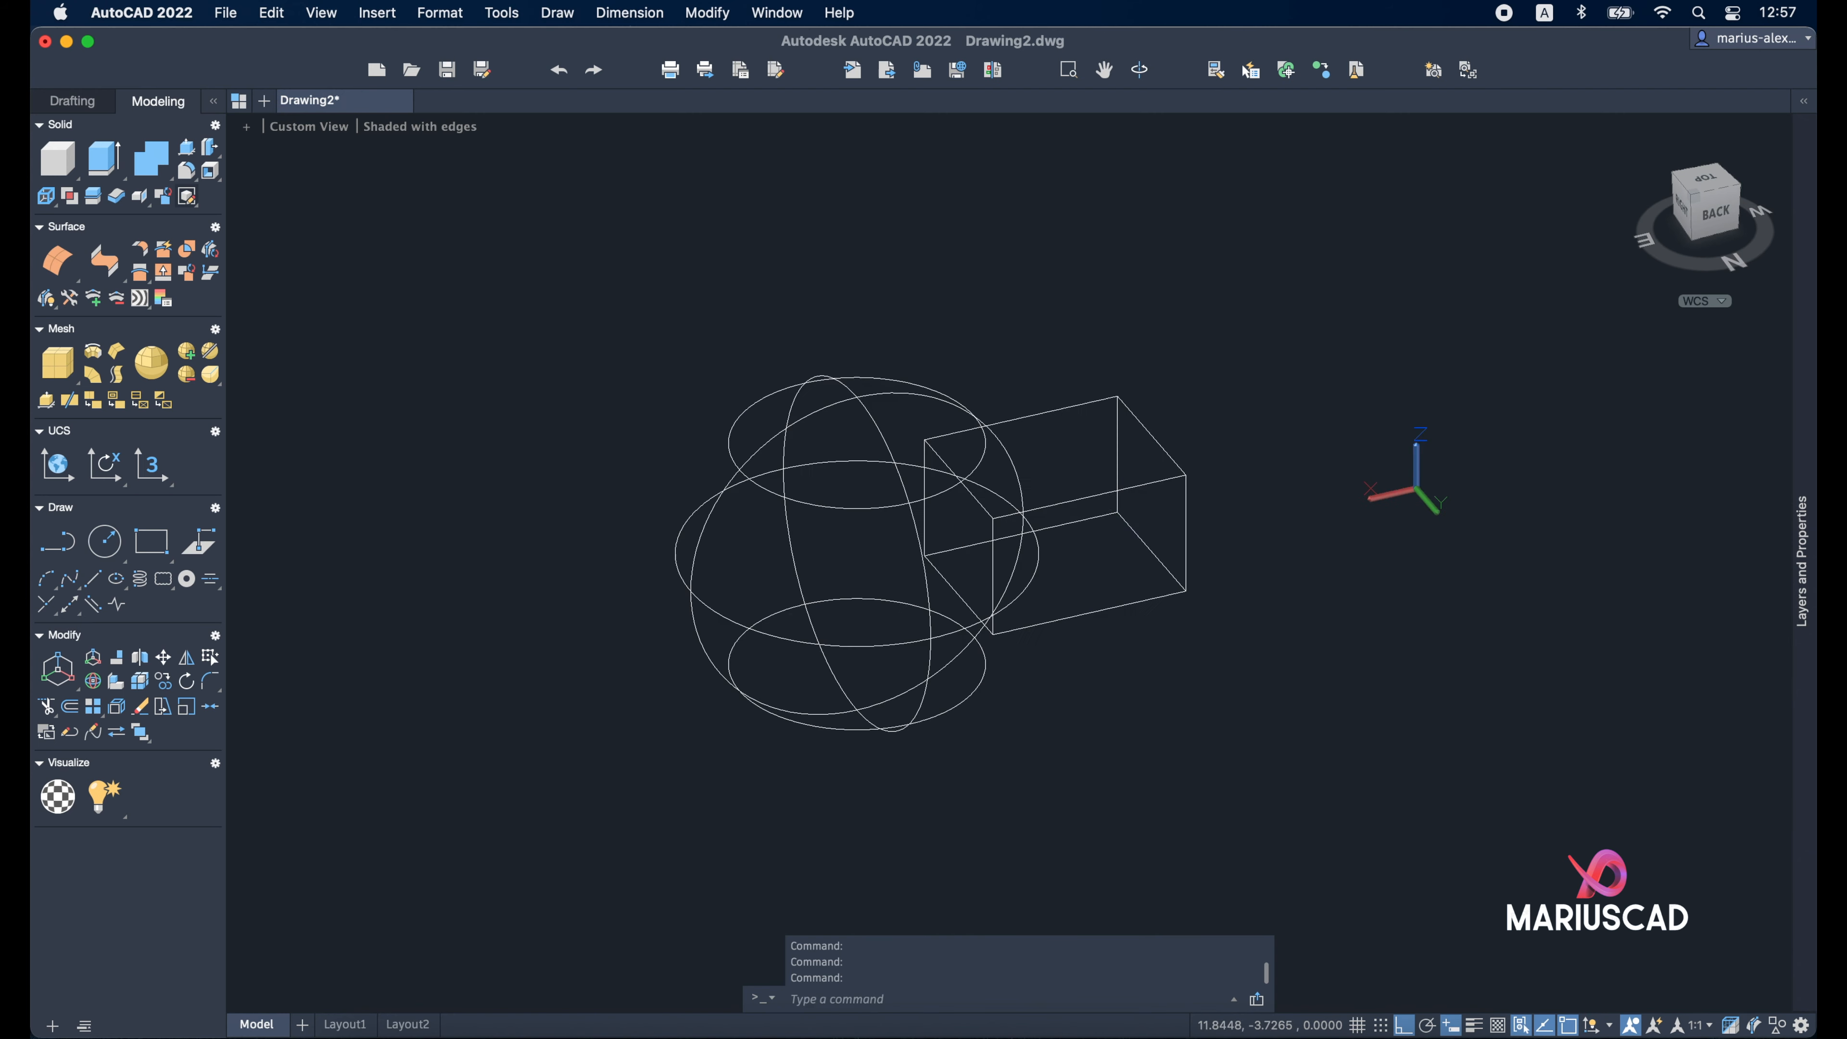
mouse_move(1363, 638)
shift+middle_down()
mouse_move(1340, 648)
mouse_move(1361, 640)
shift+middle_up()
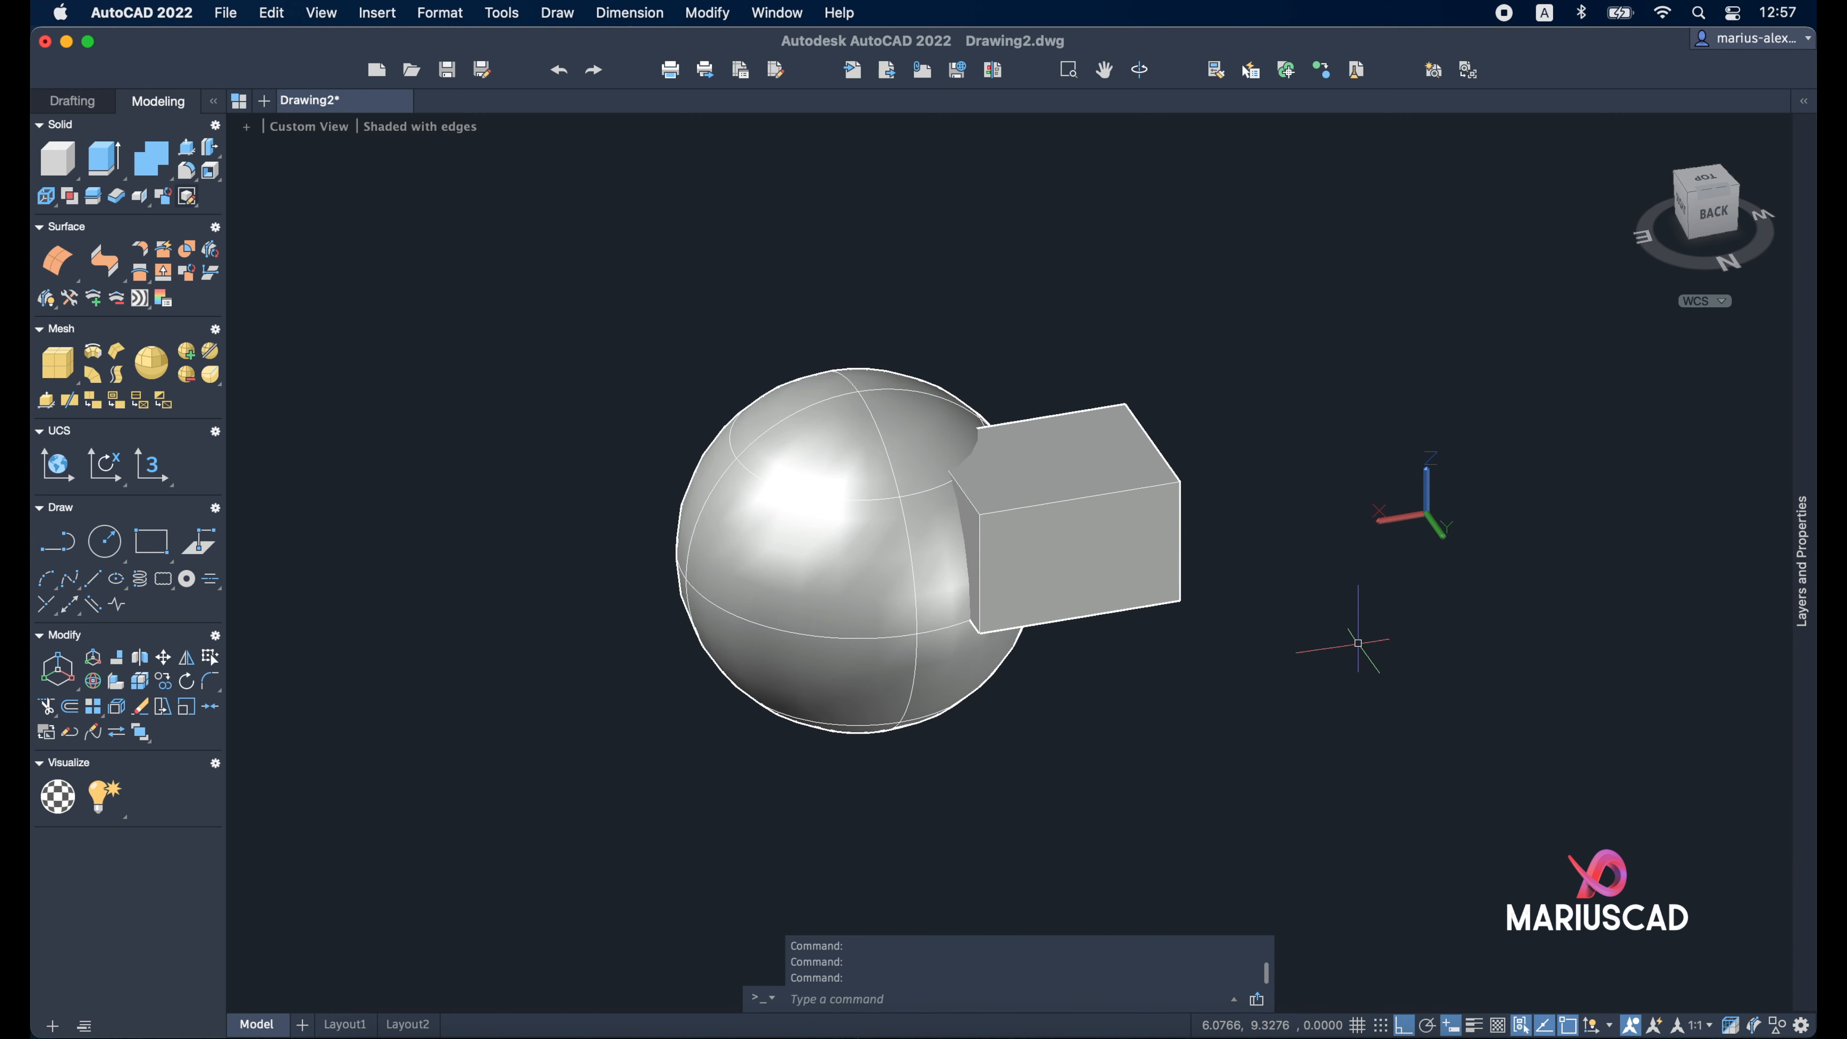
Subtract the box from the sphere
text(sub)
key(Down)
key(Return)
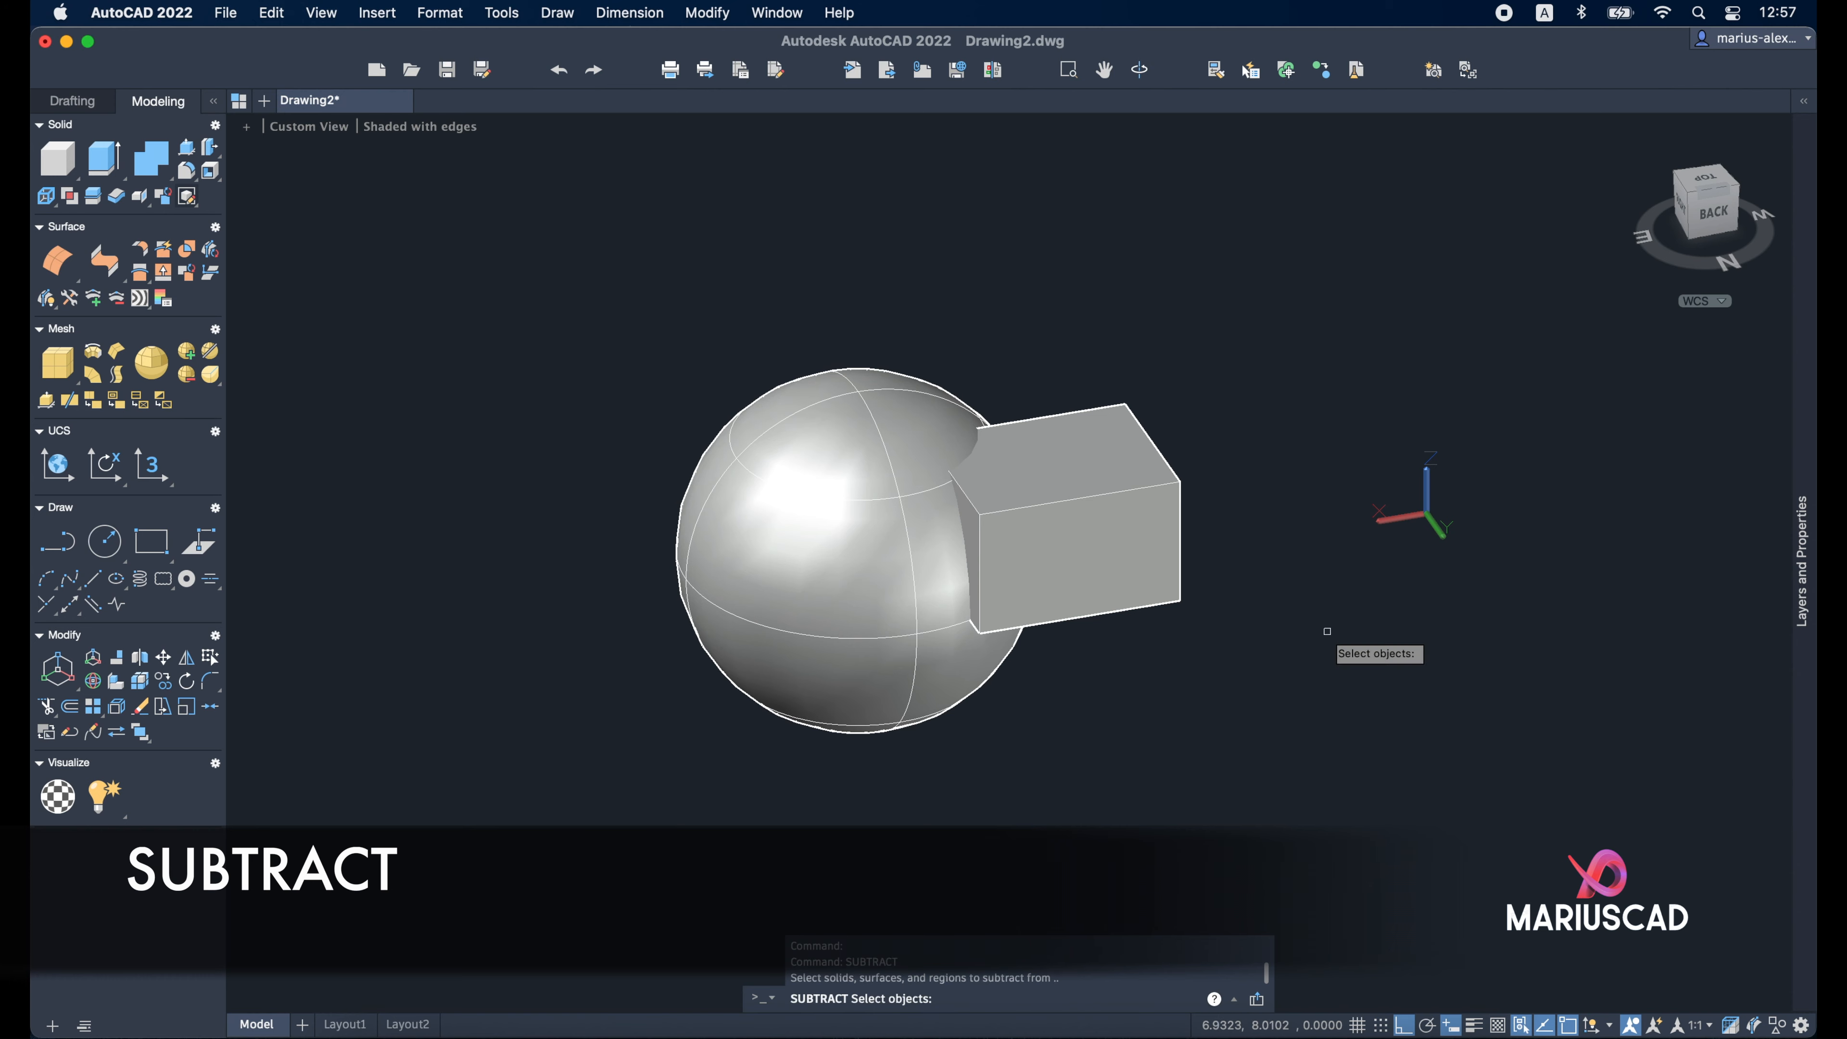
click(876, 586)
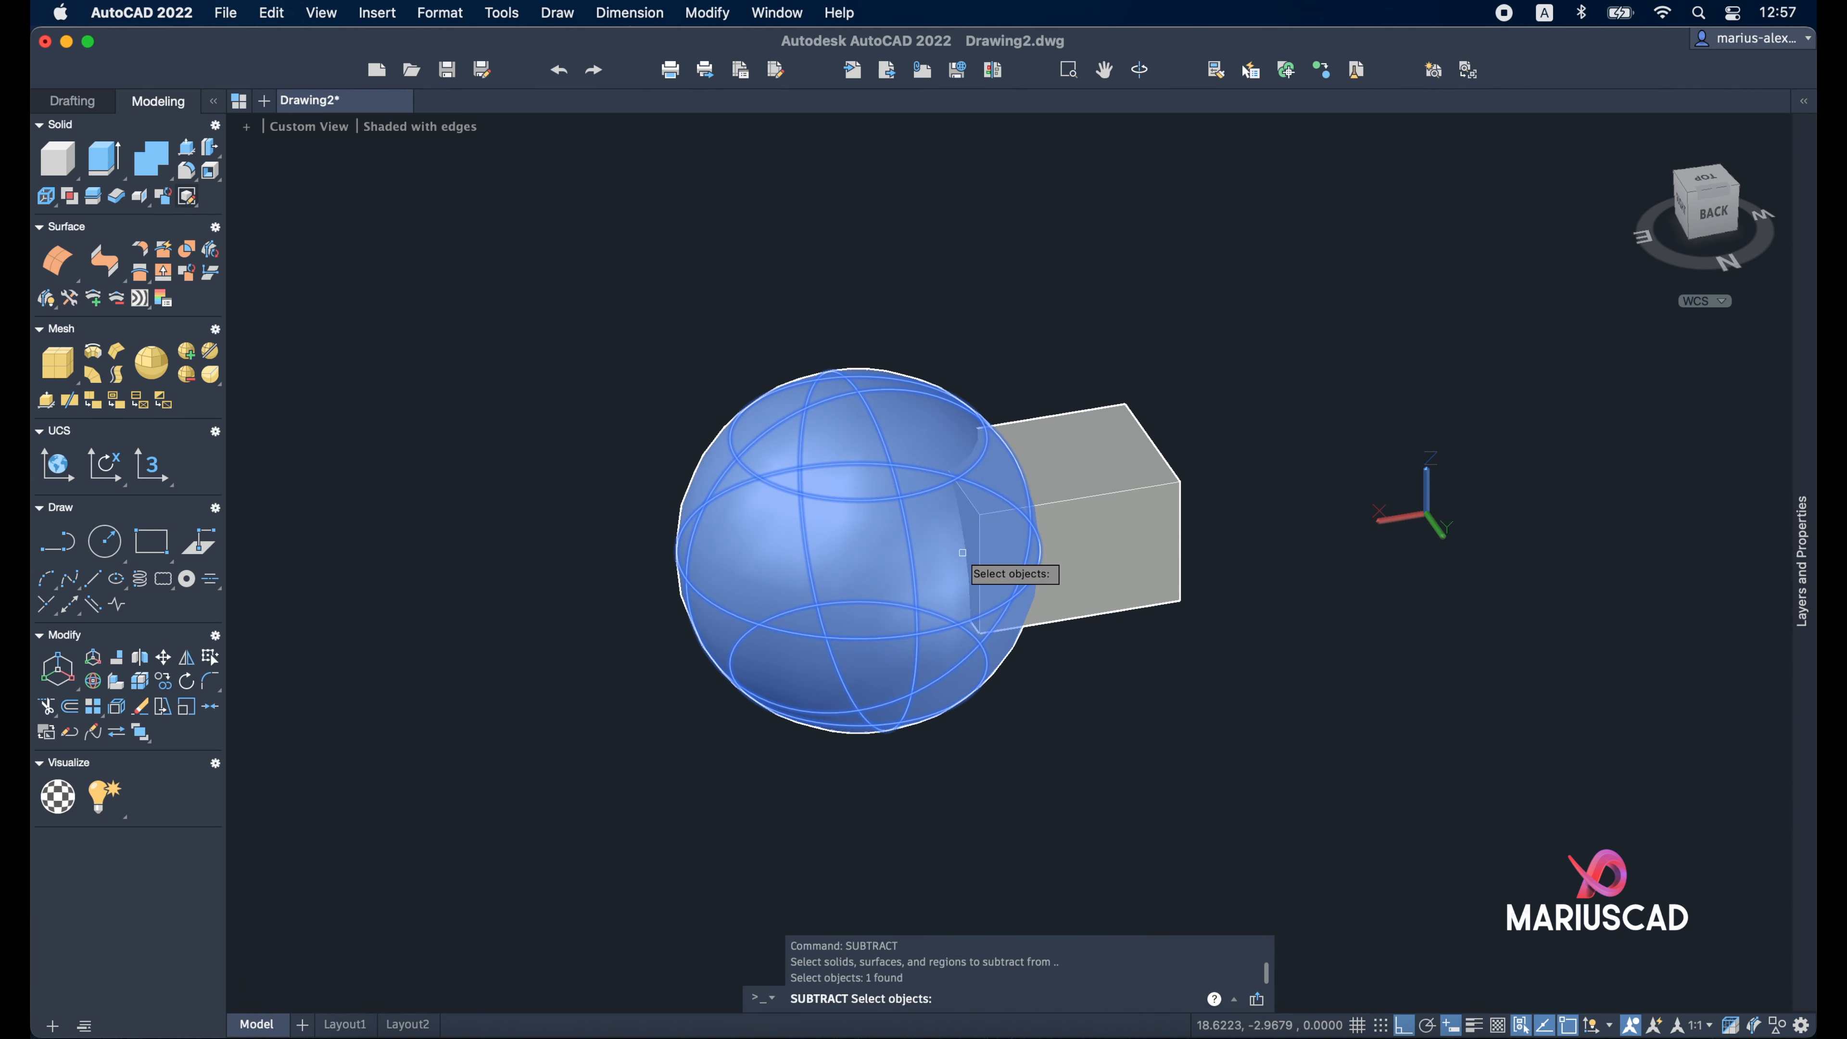
key(Return)
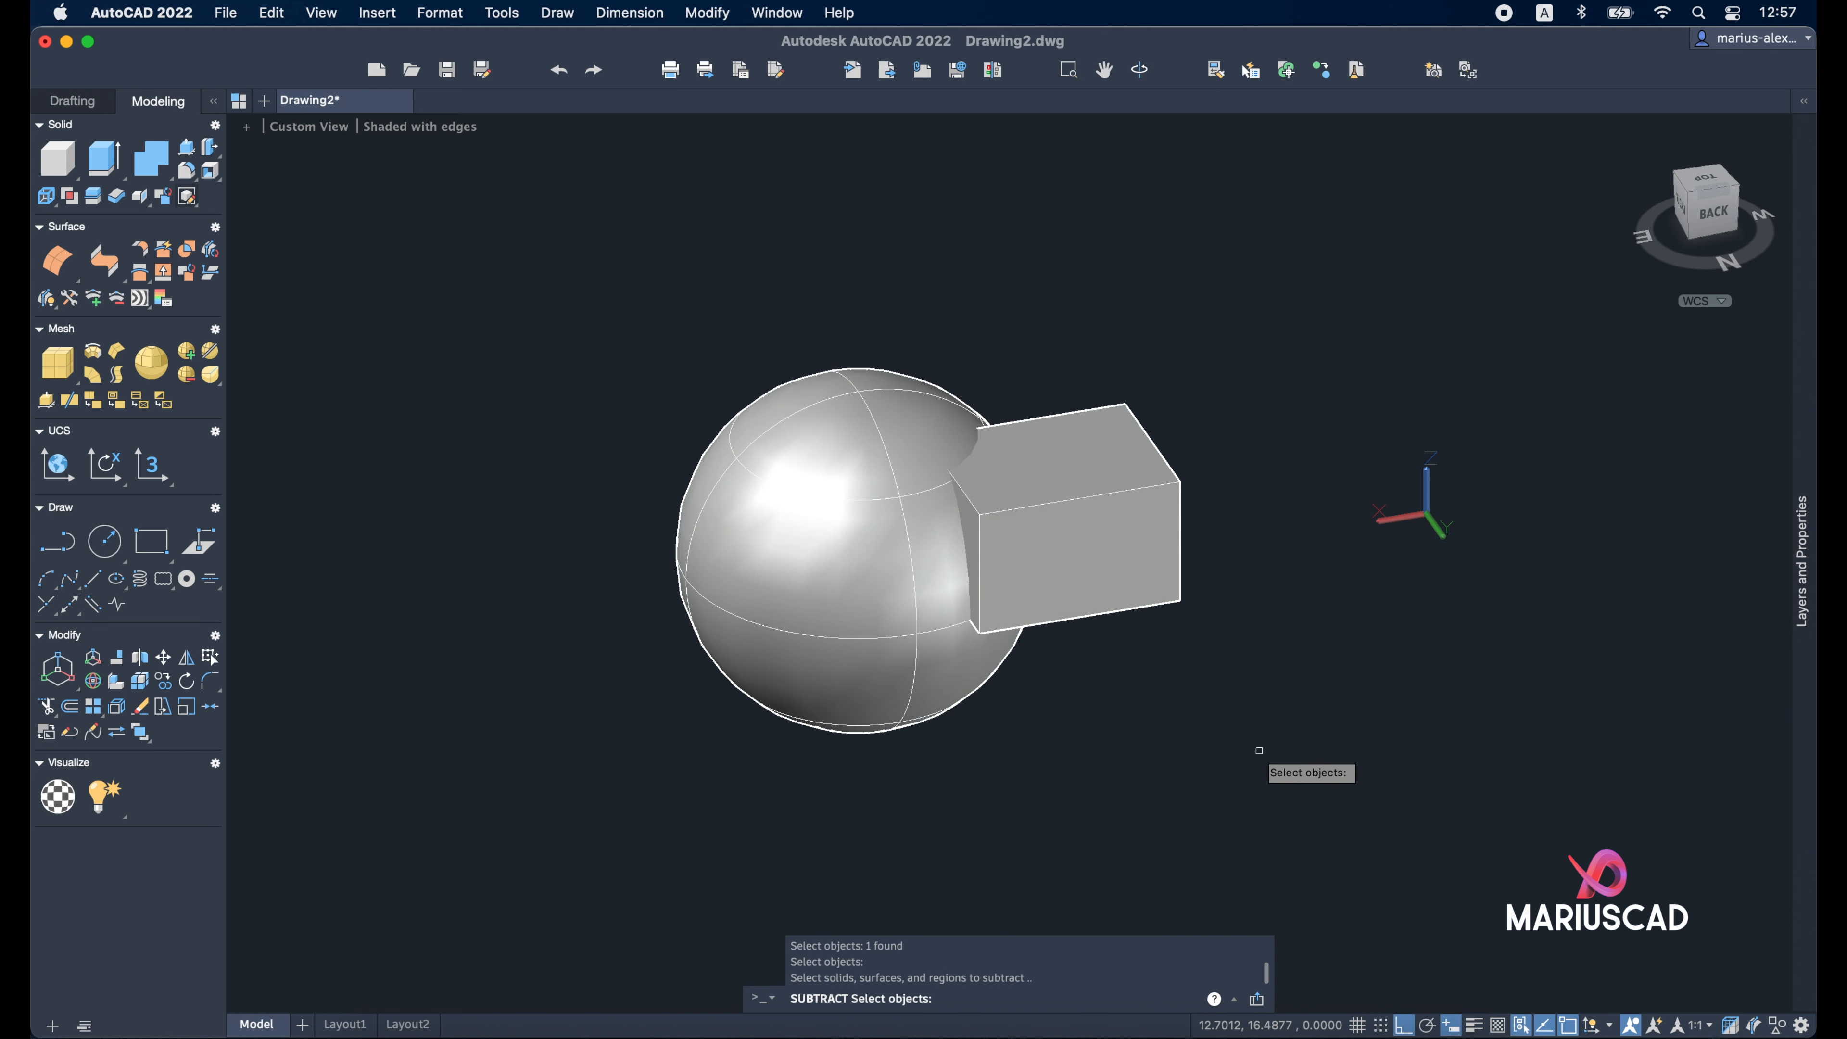
click(1137, 530)
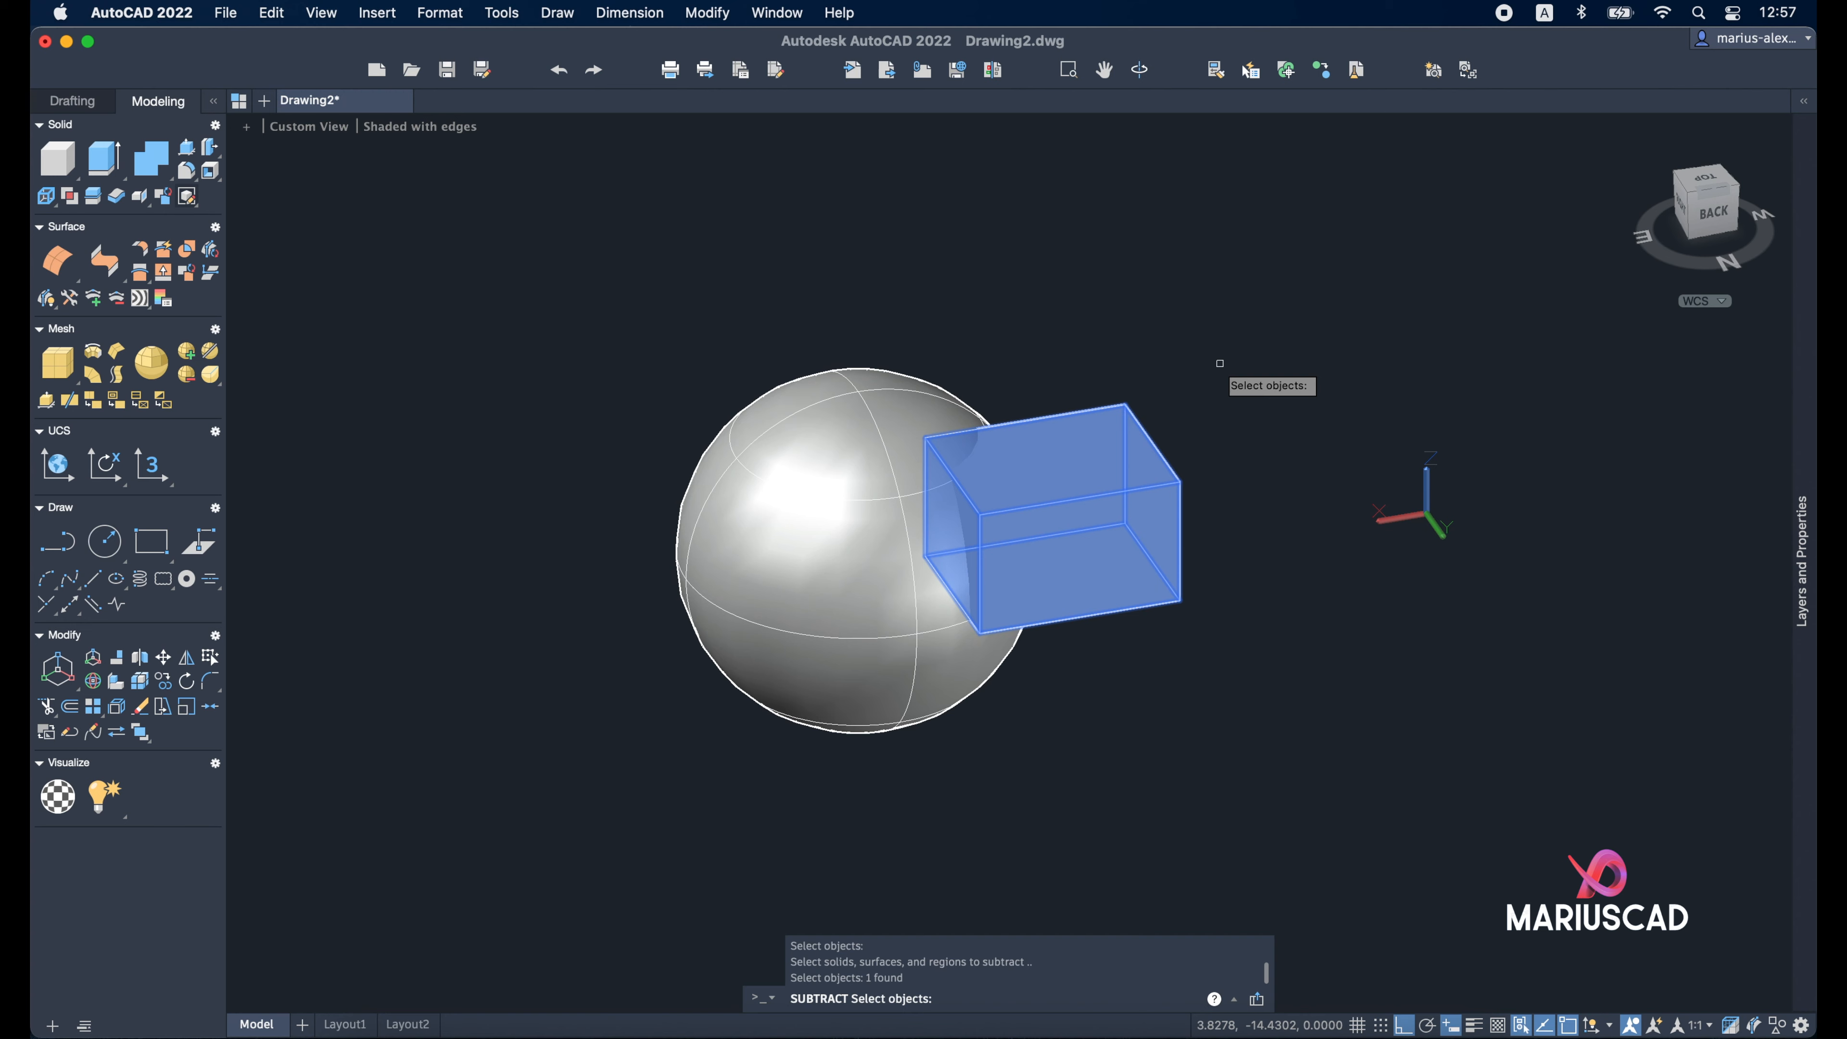
key(Return)
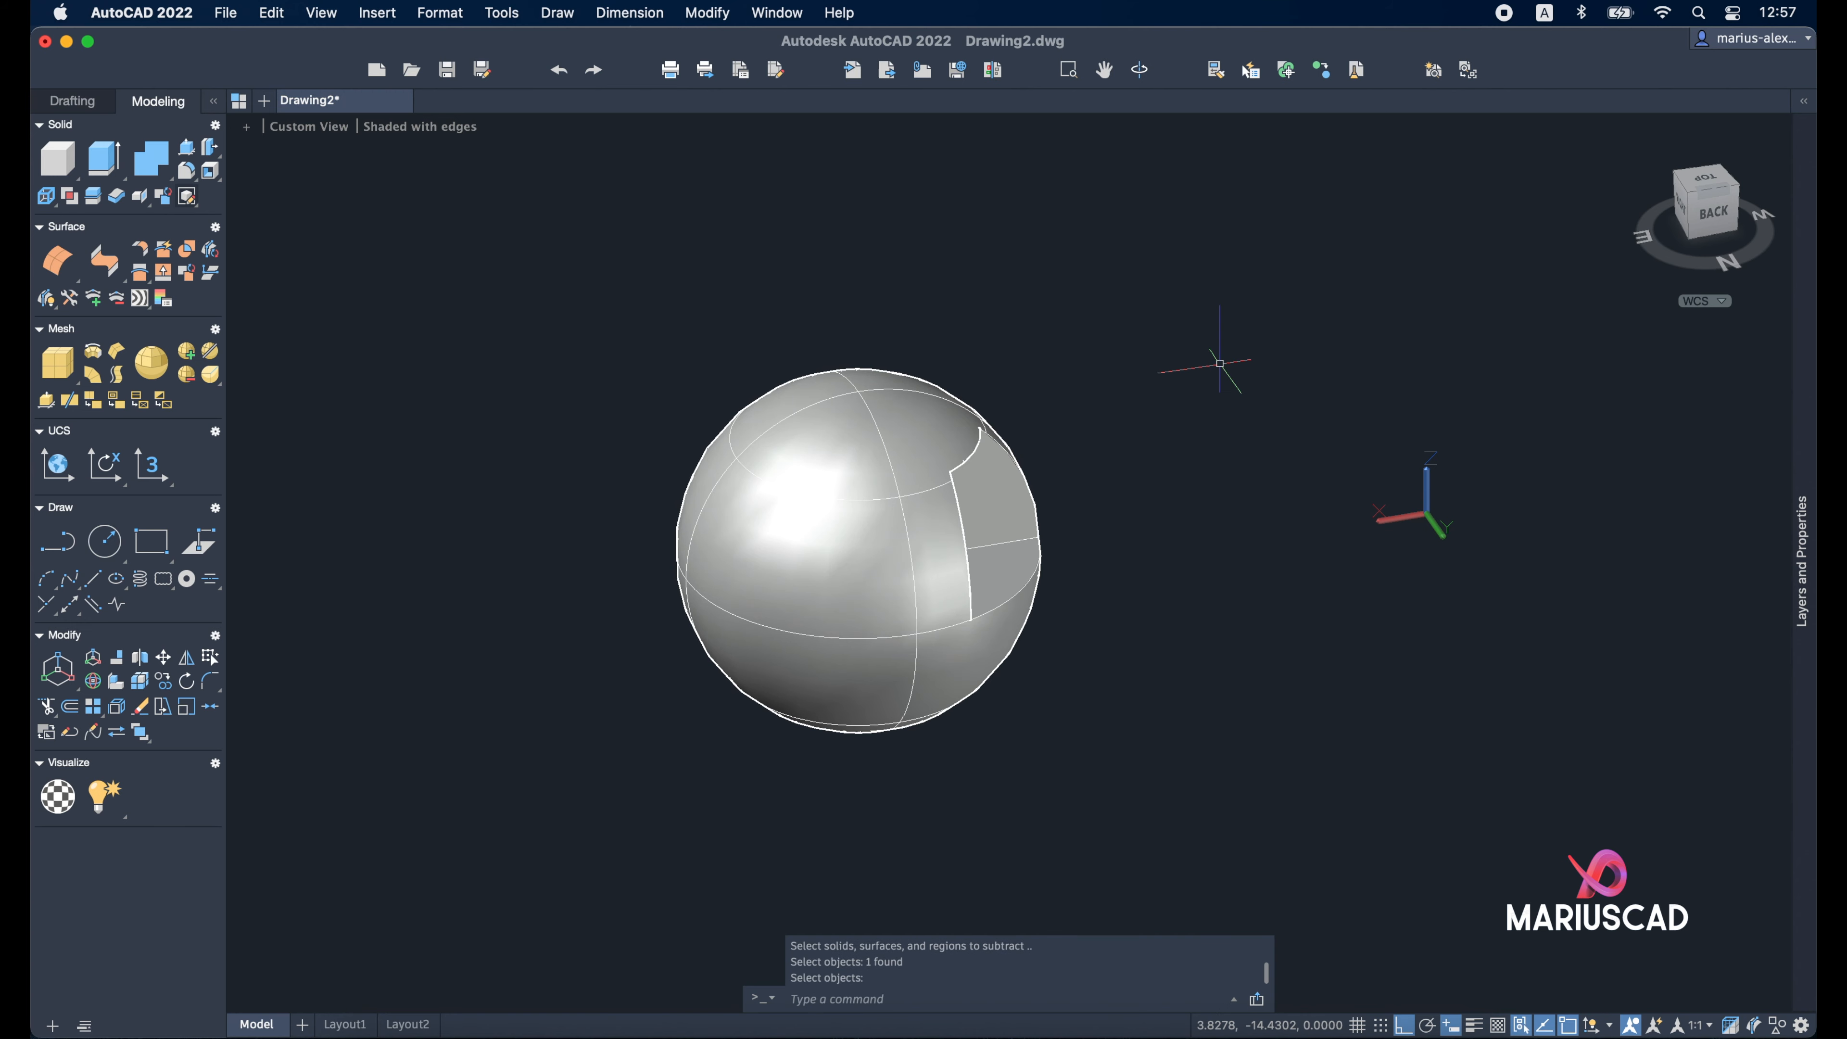
Inspect the cut-out in the sphere and undo the subtraction of the box
shift+middle_drag(1211, 462, 920, 509)
scroll(869, 558, up, 3)
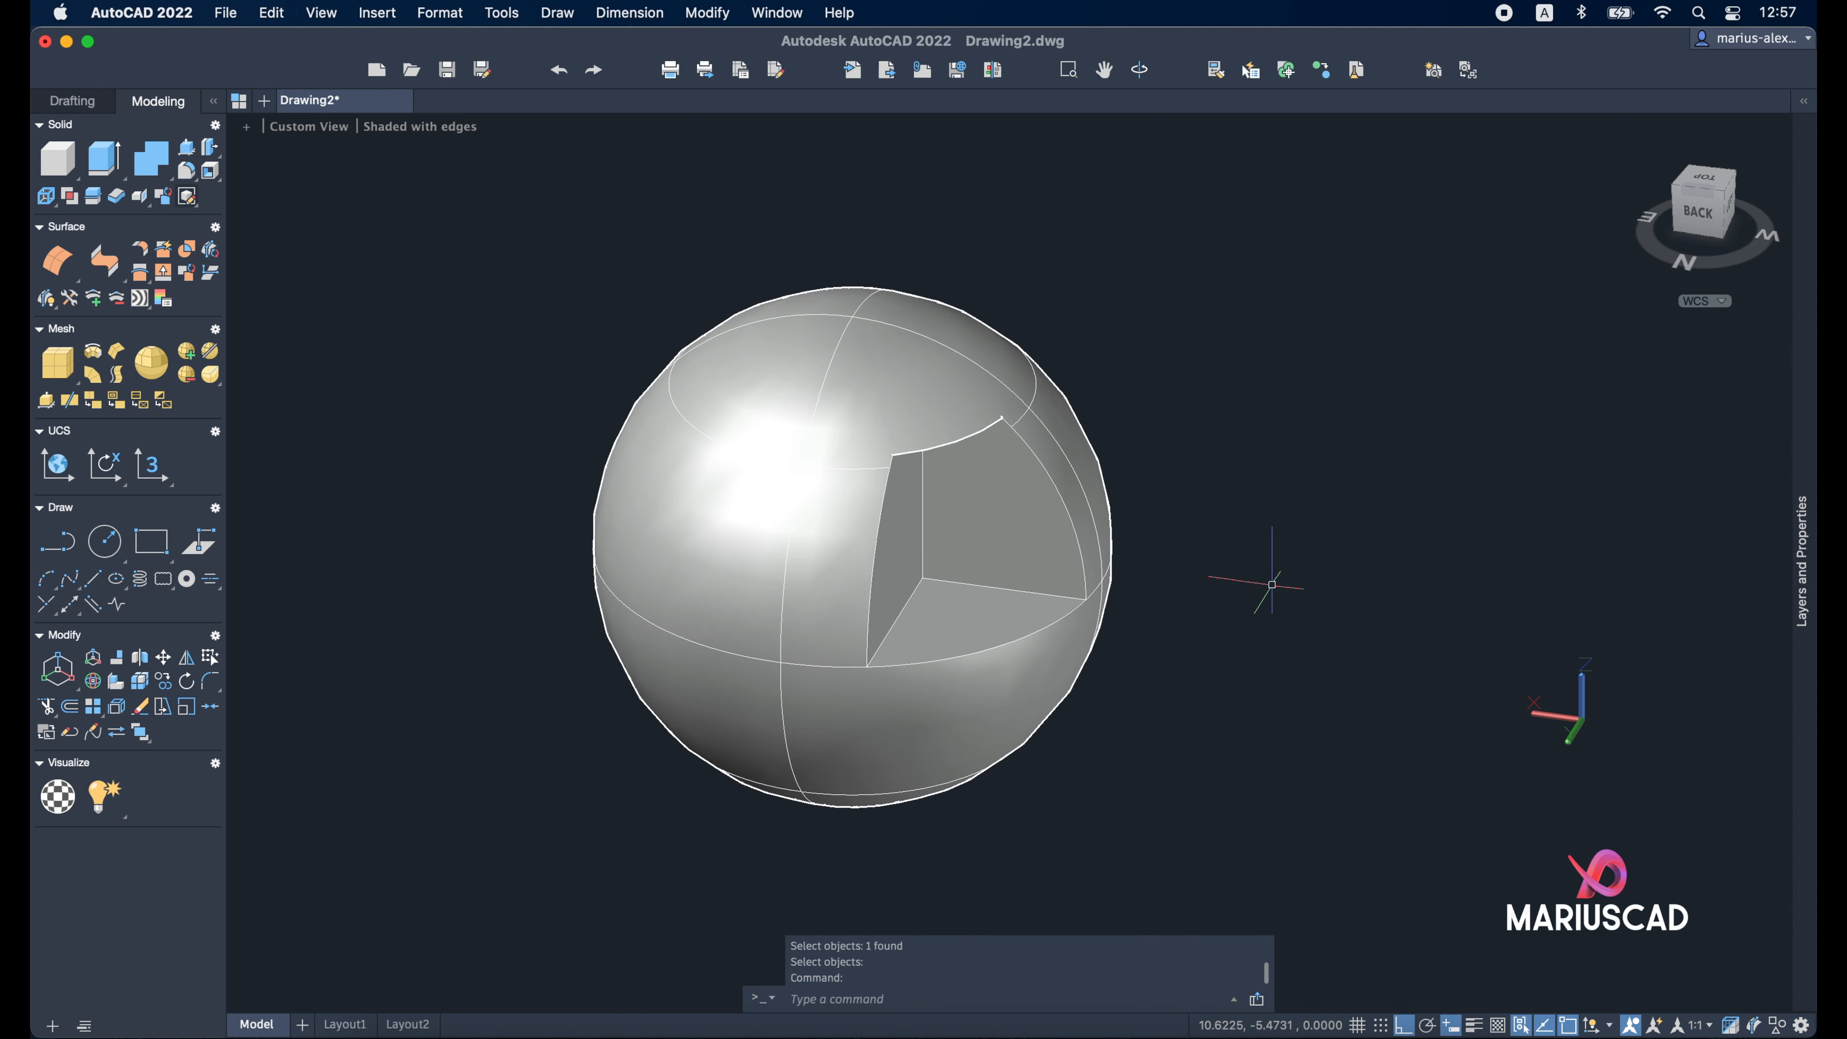
key(super+z)
key(super+z)
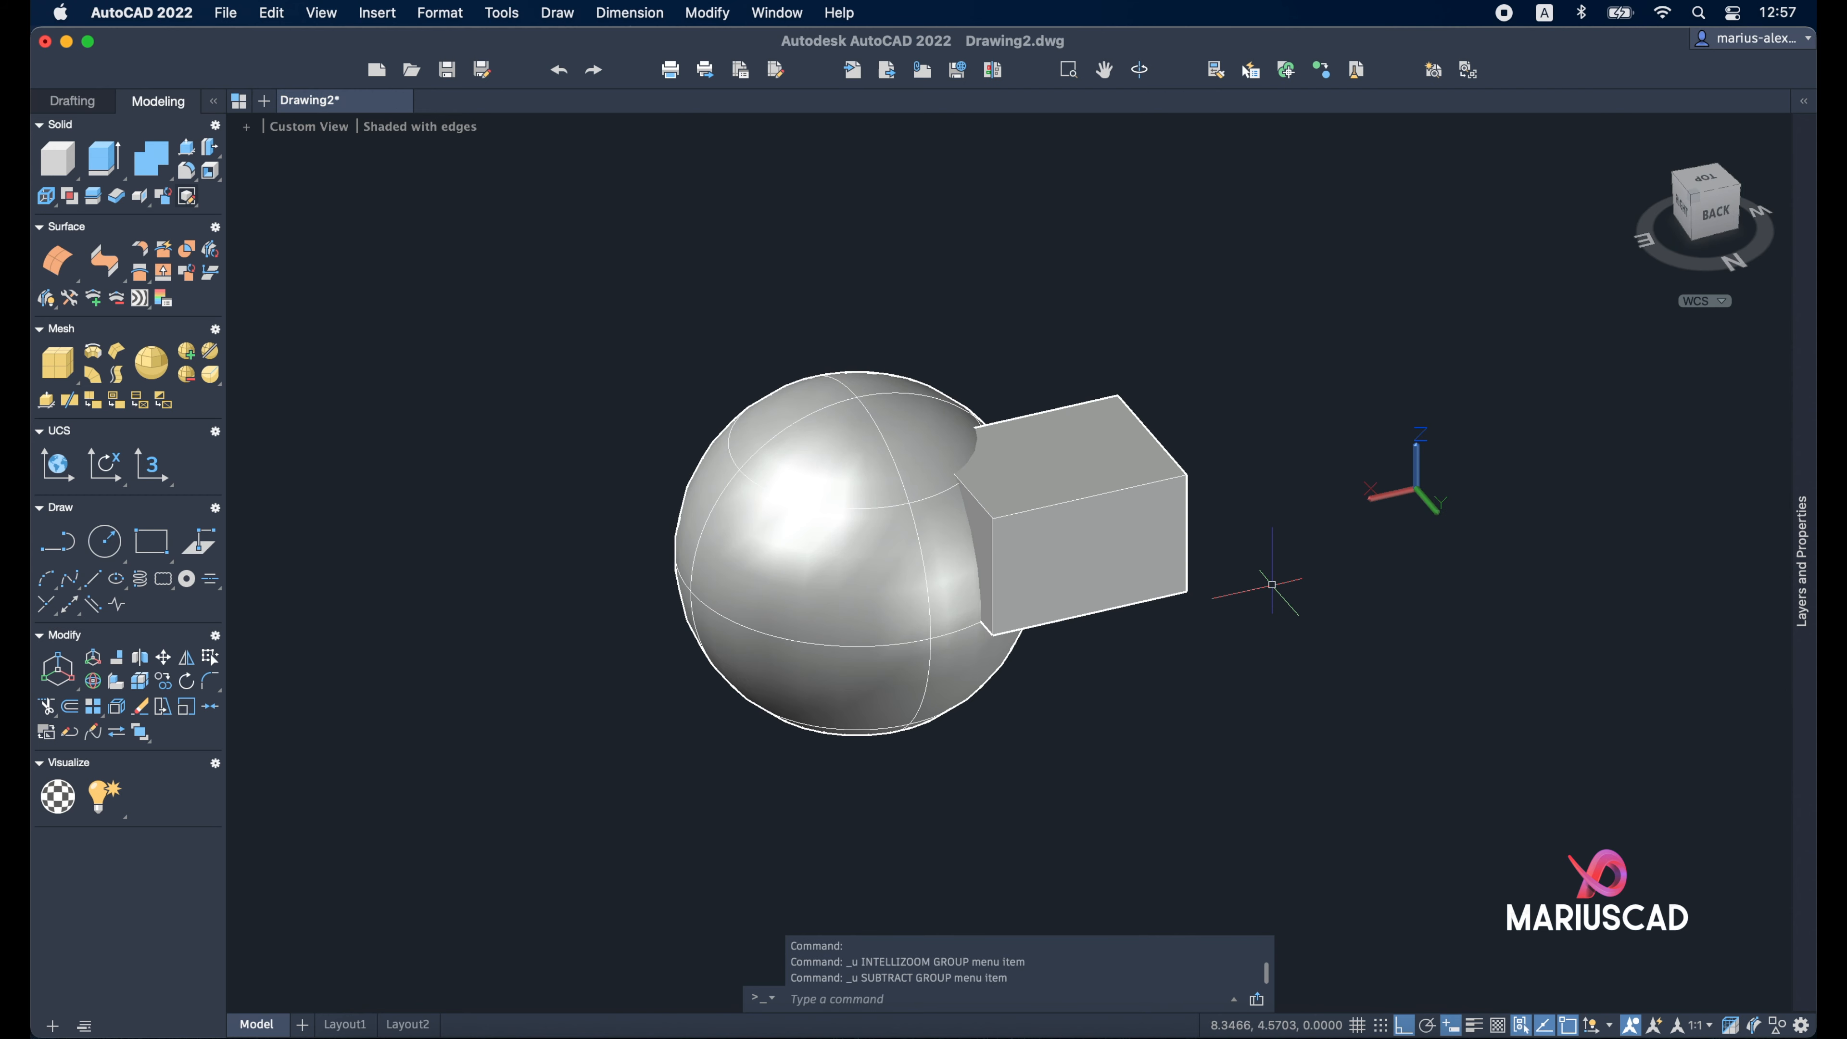
Subtract the sphere from the box
text(sub)
key(Return)
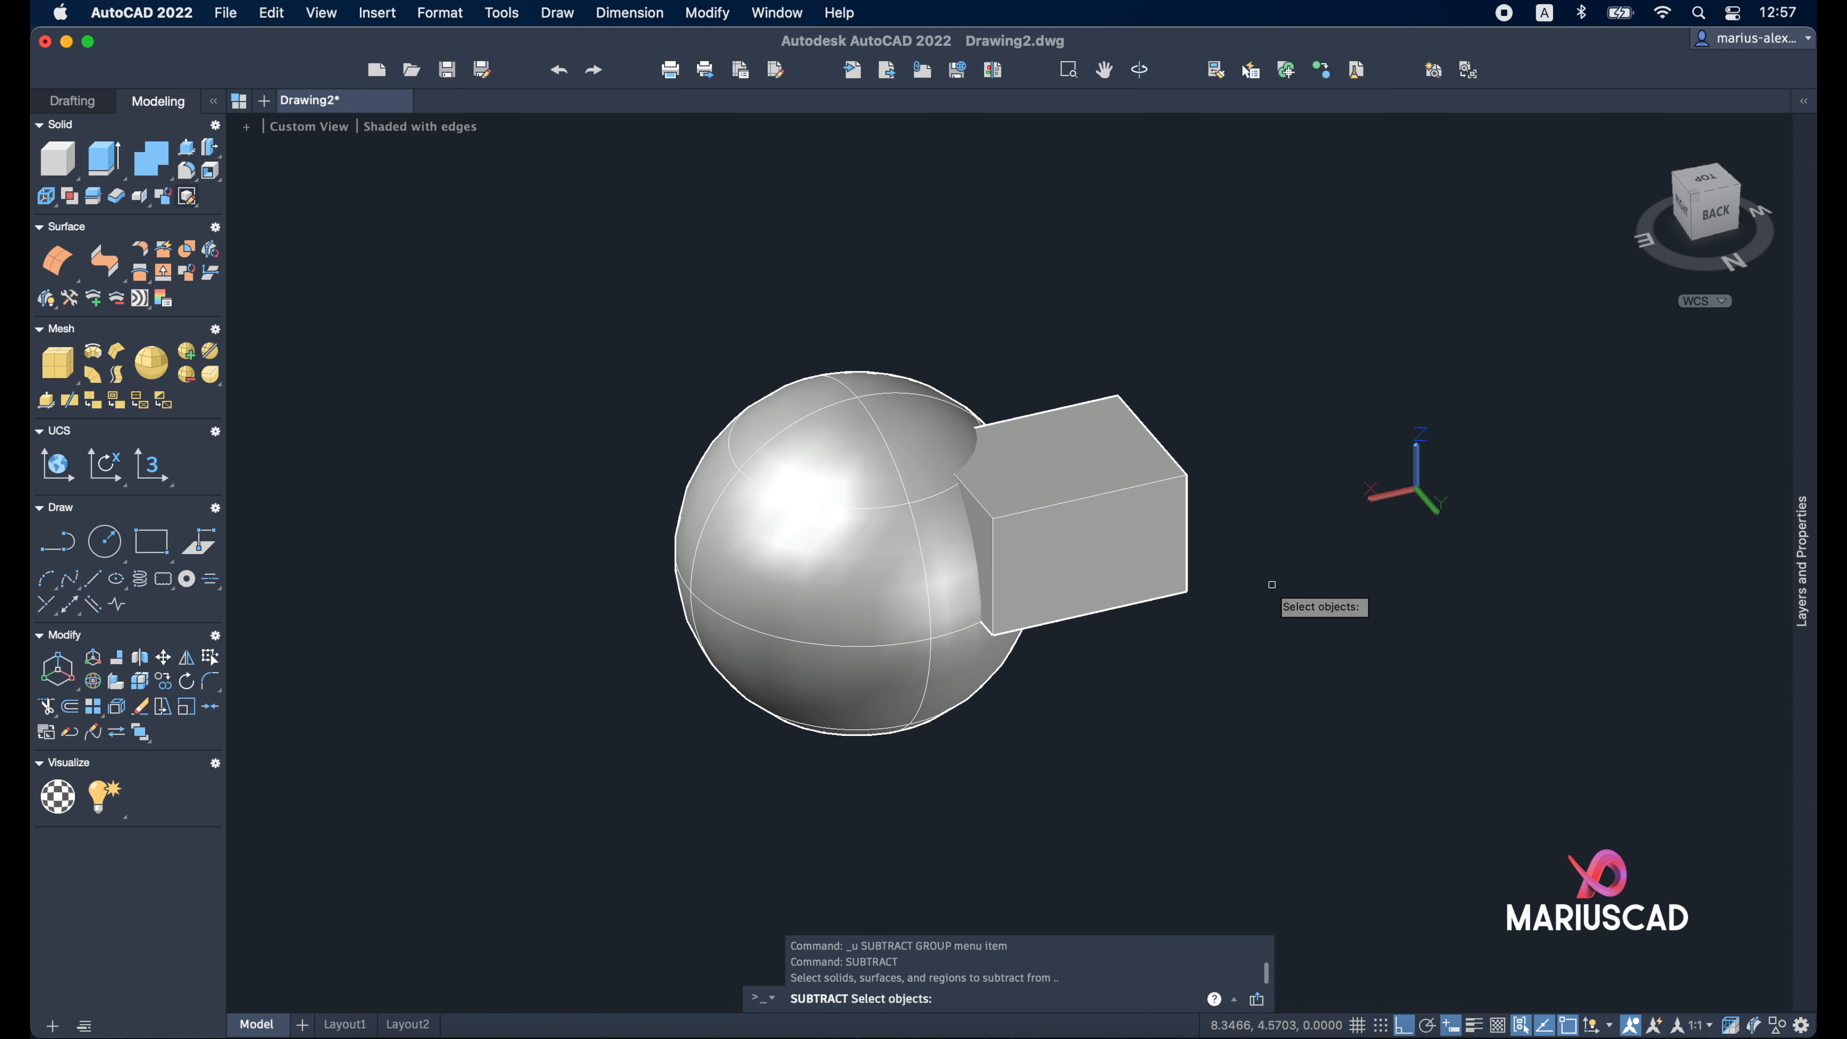
click(1138, 512)
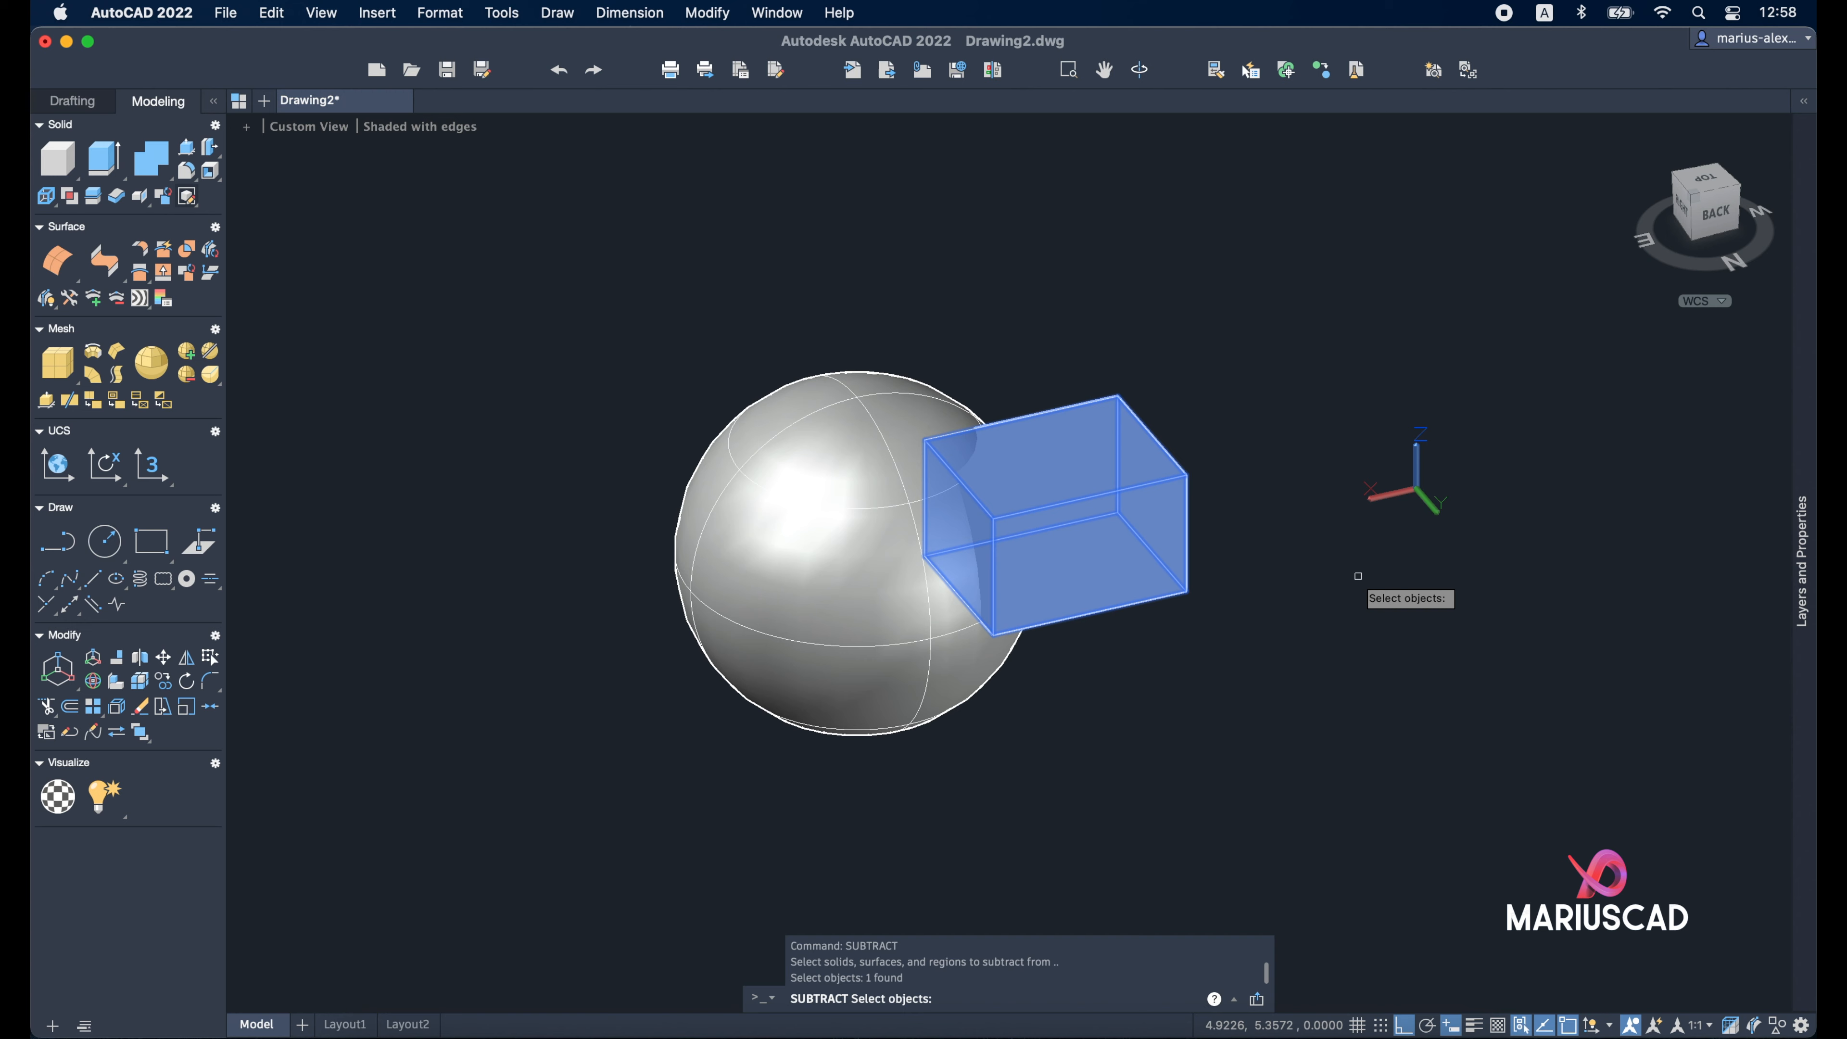
key(Return)
click(825, 537)
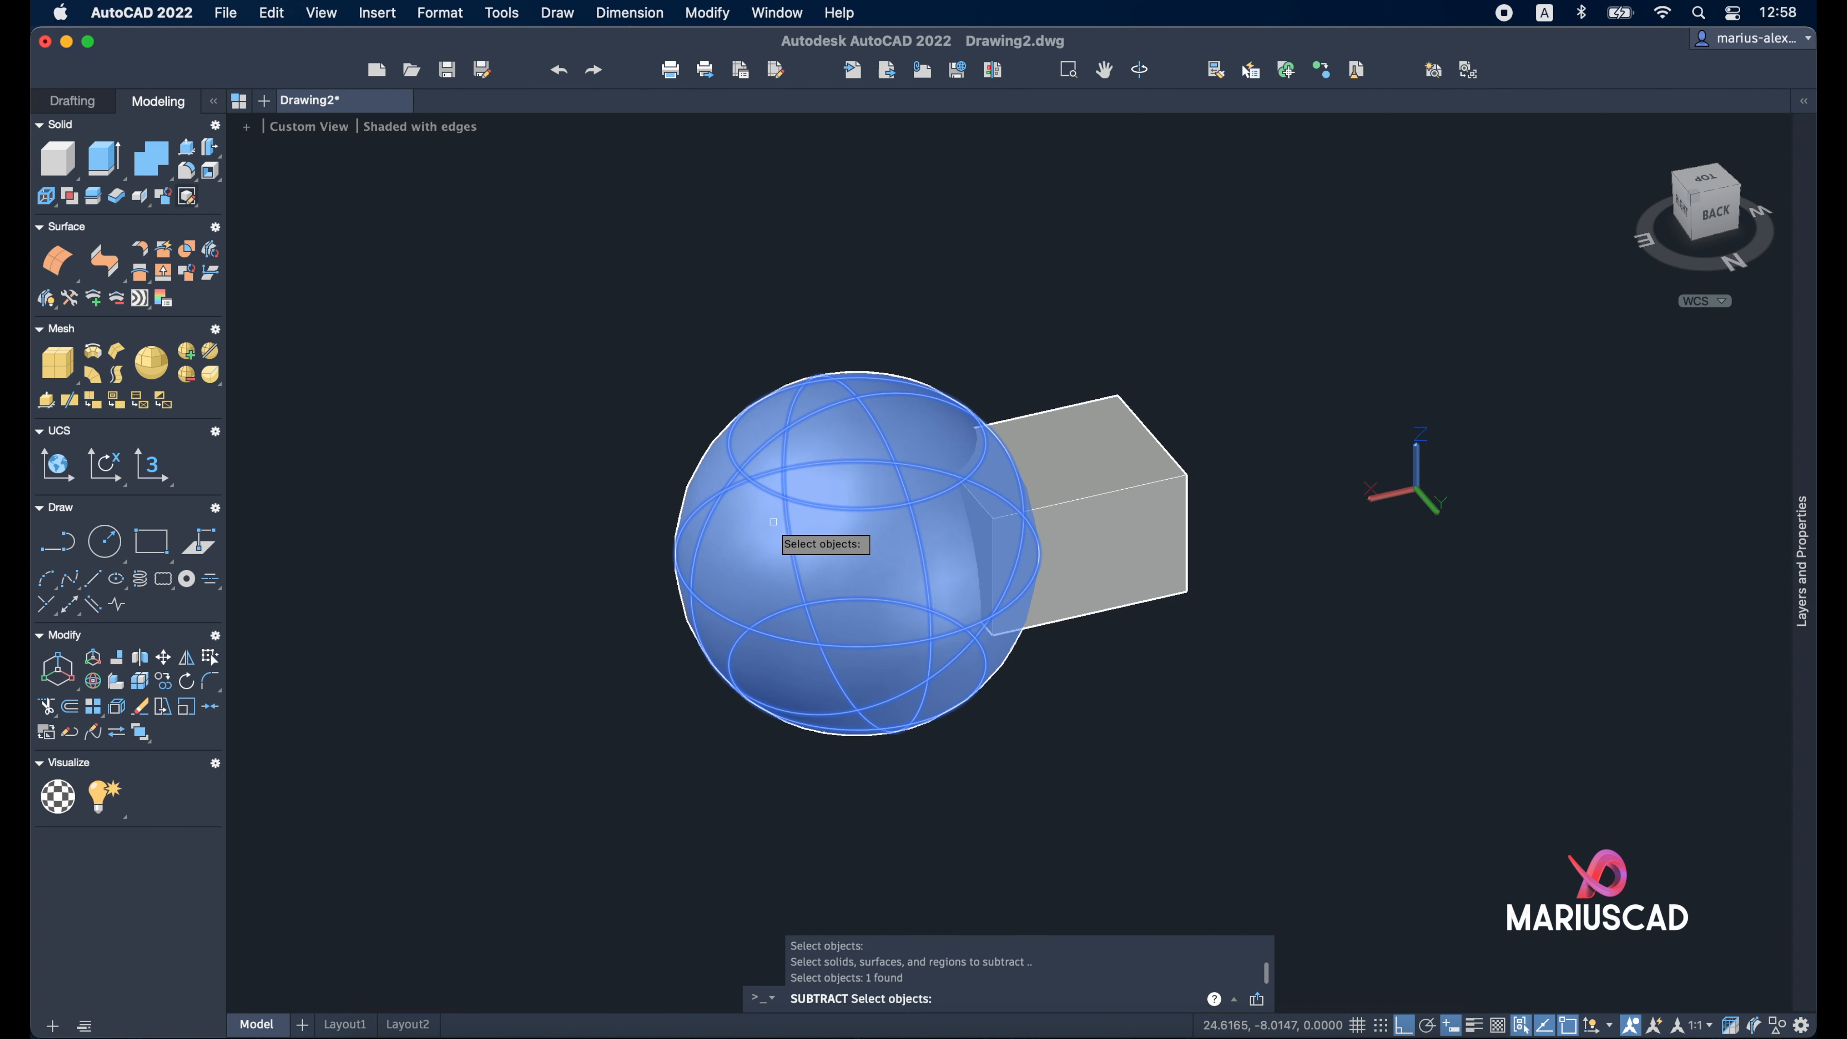
key(Return)
Inspect the spherical hollow cut into the box from the front and undo the subtraction of the sphere
shift+middle_drag(763, 516, 977, 528)
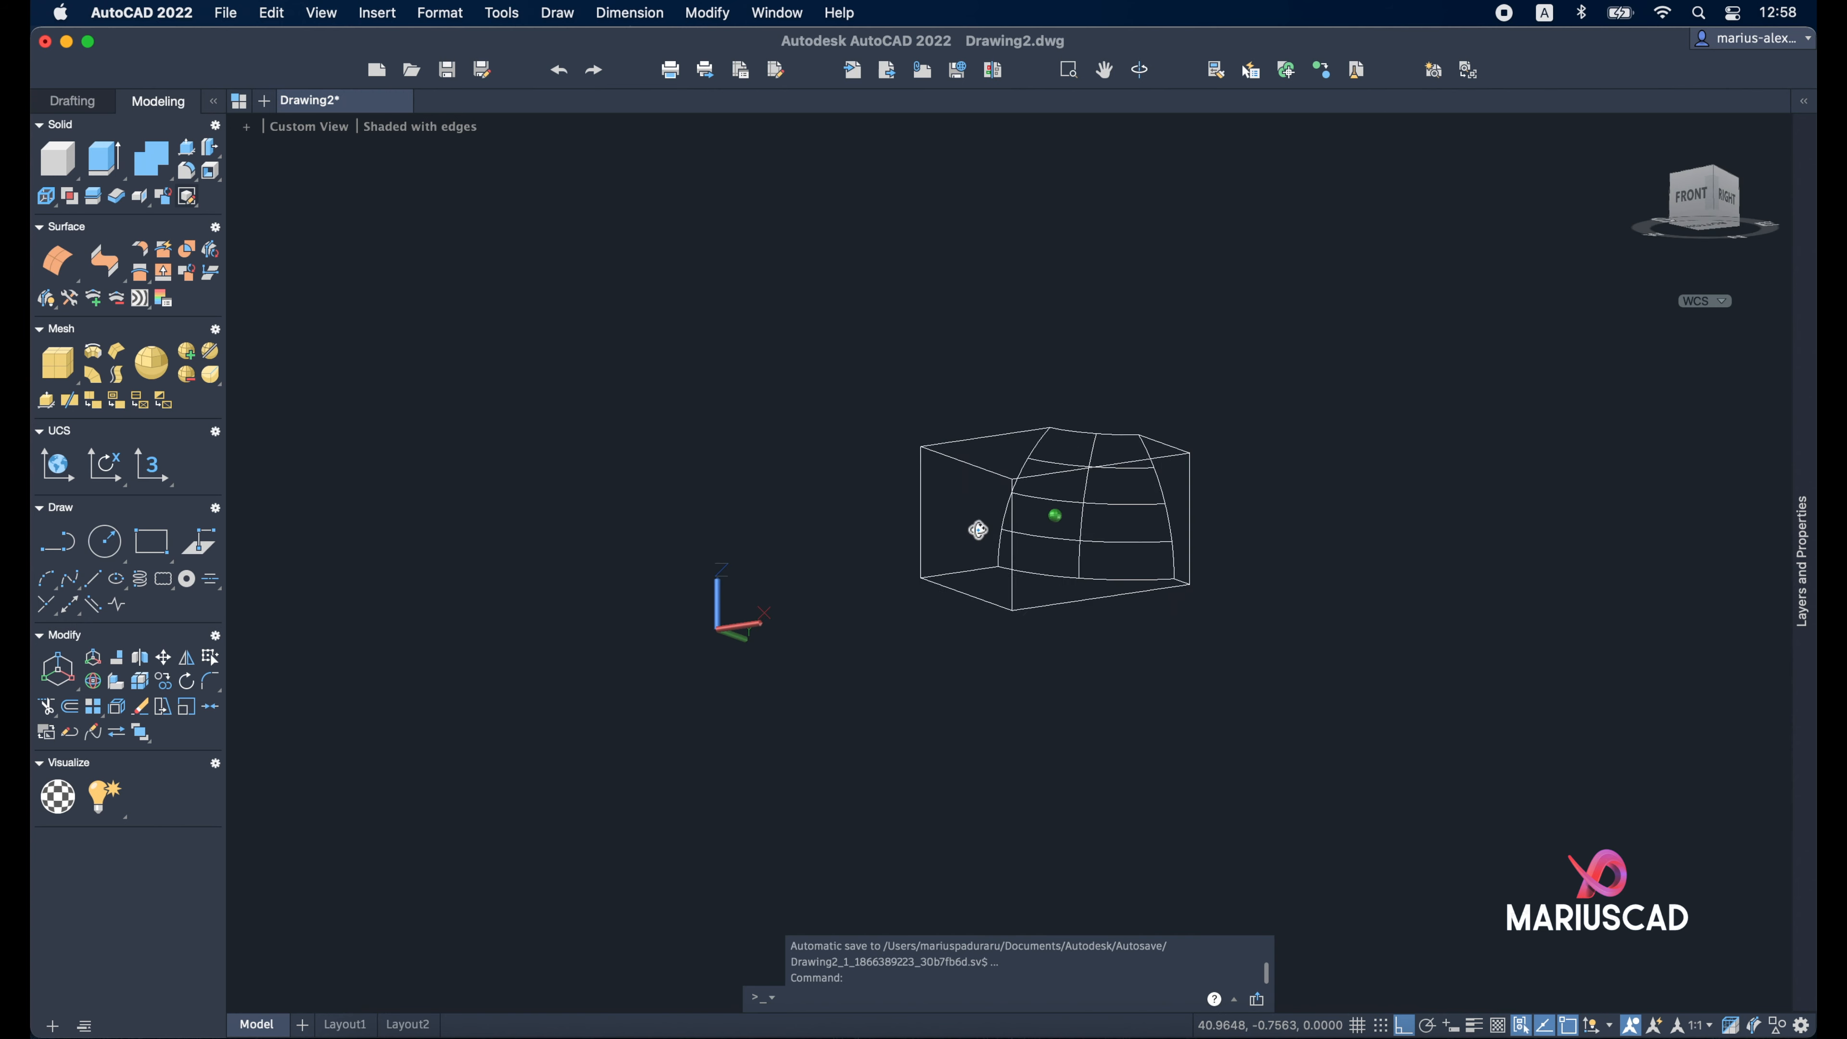
scroll(1194, 555, up, 5)
shift+middle_drag(1194, 555, 1279, 546)
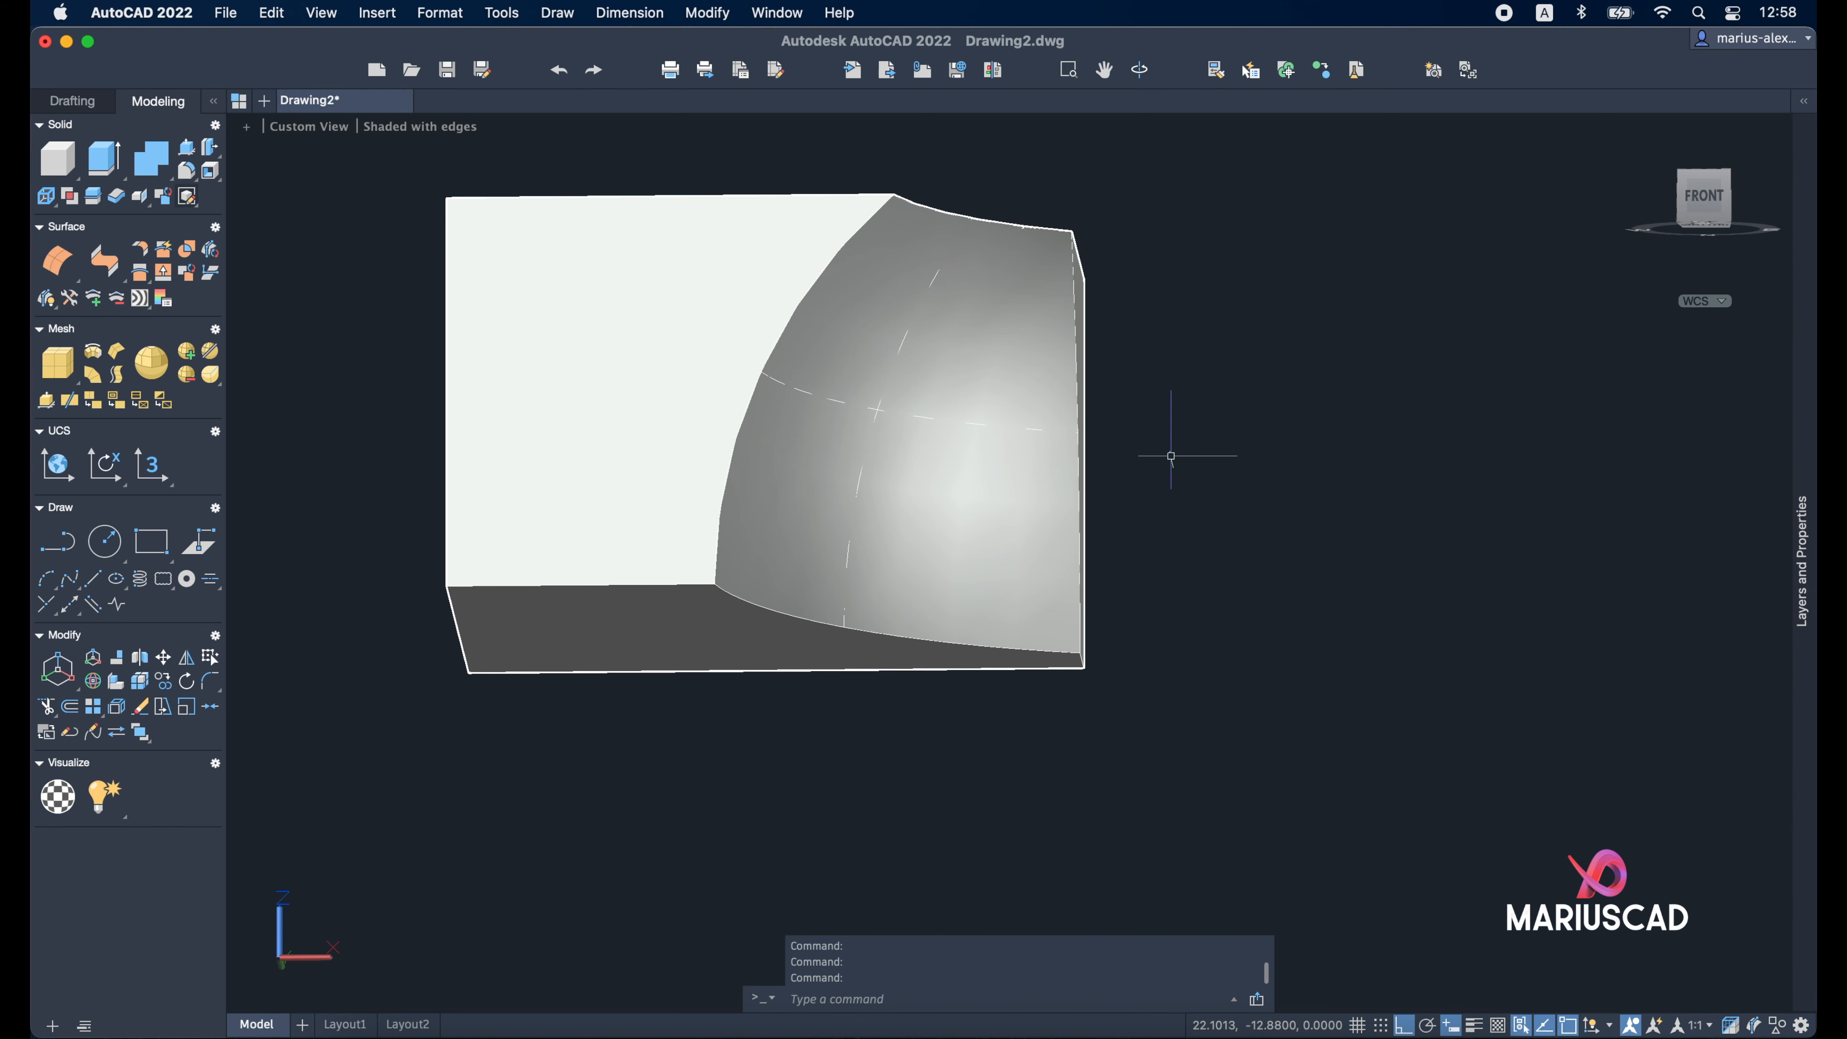
key(super+z)
key(super+z)
key(super+z)
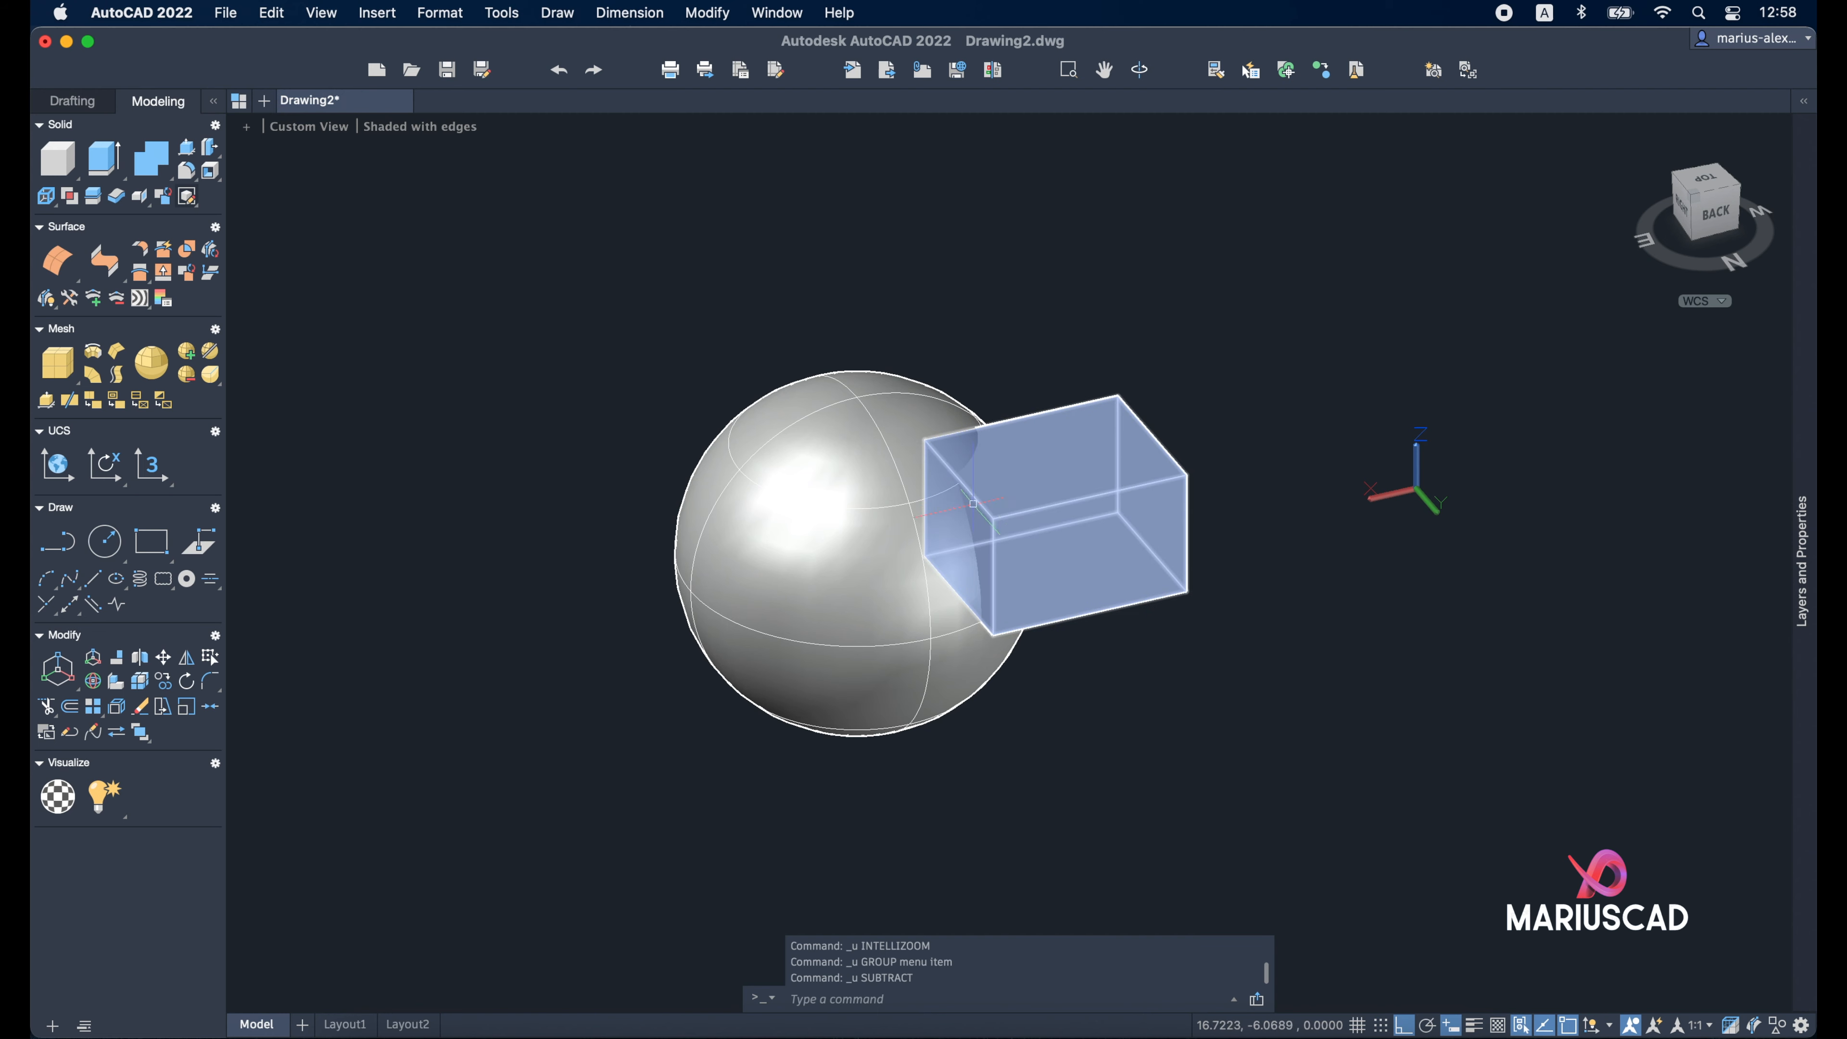
Intersect the box and the sphere, keeping only their shared volume, and view the resulting solid from the front
text(intersect)
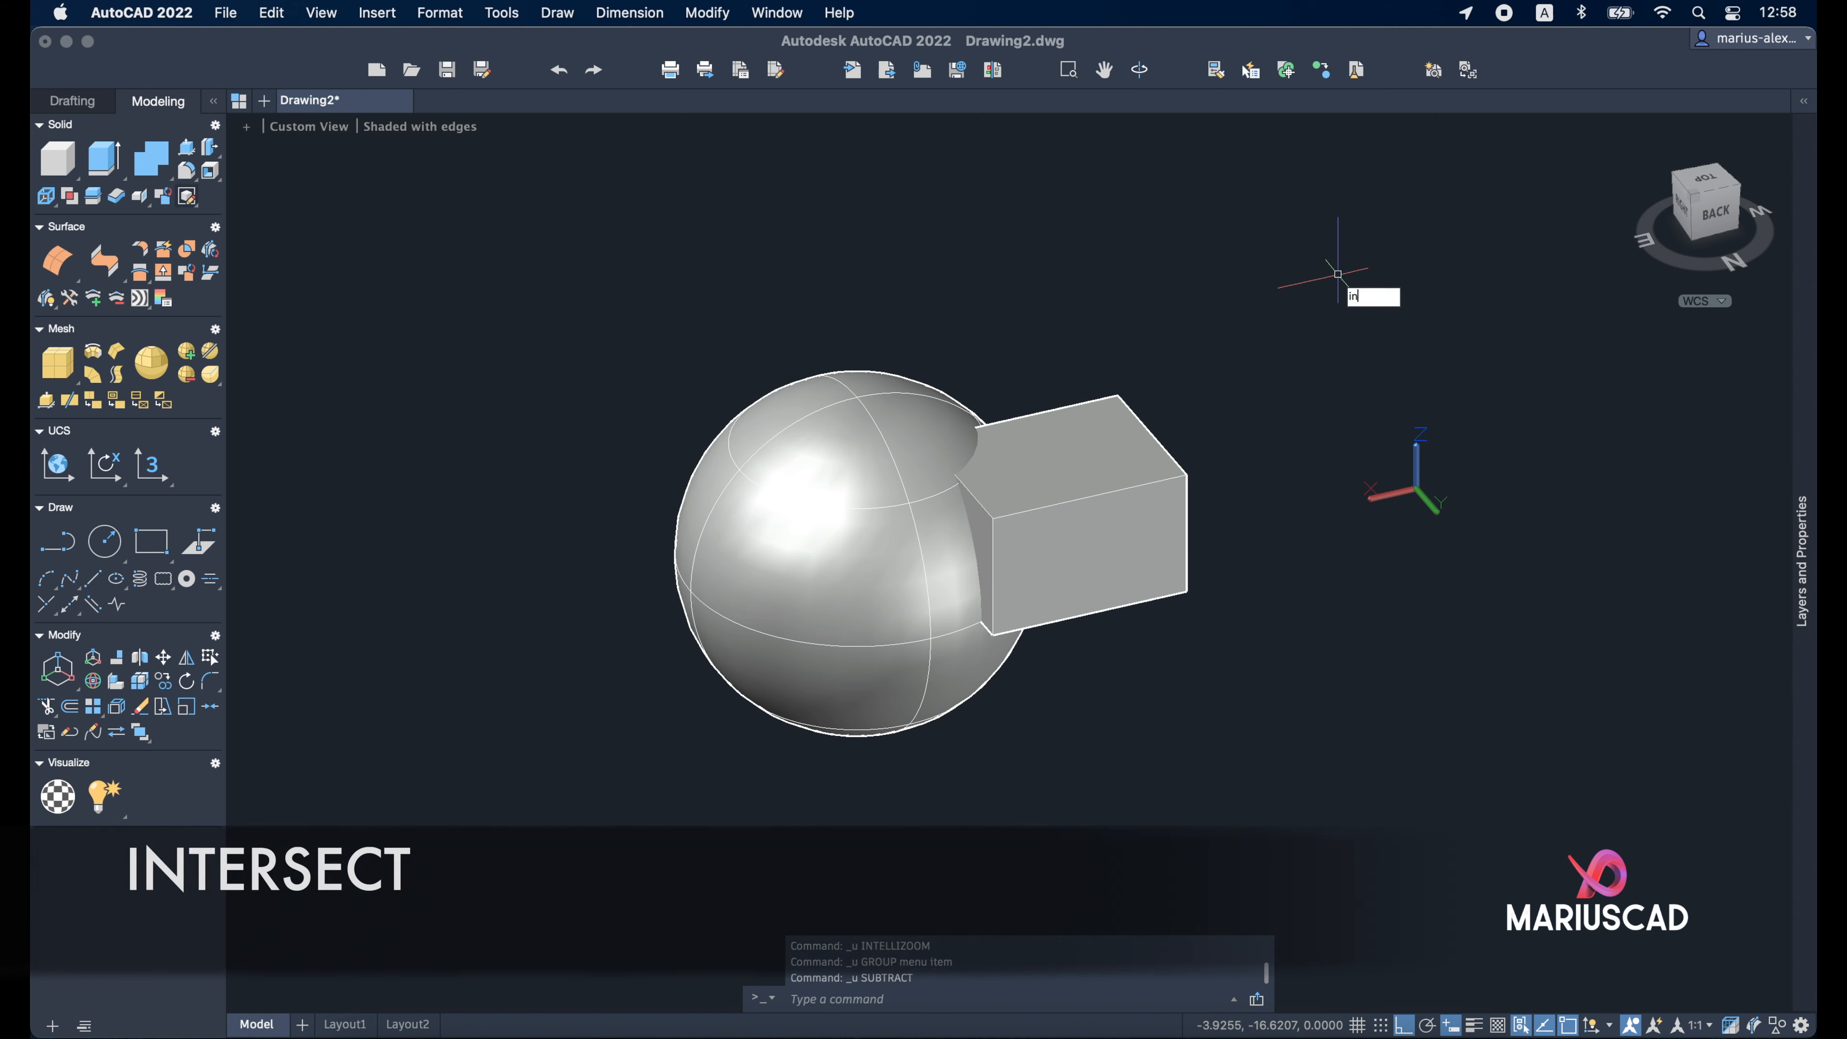
key(Return)
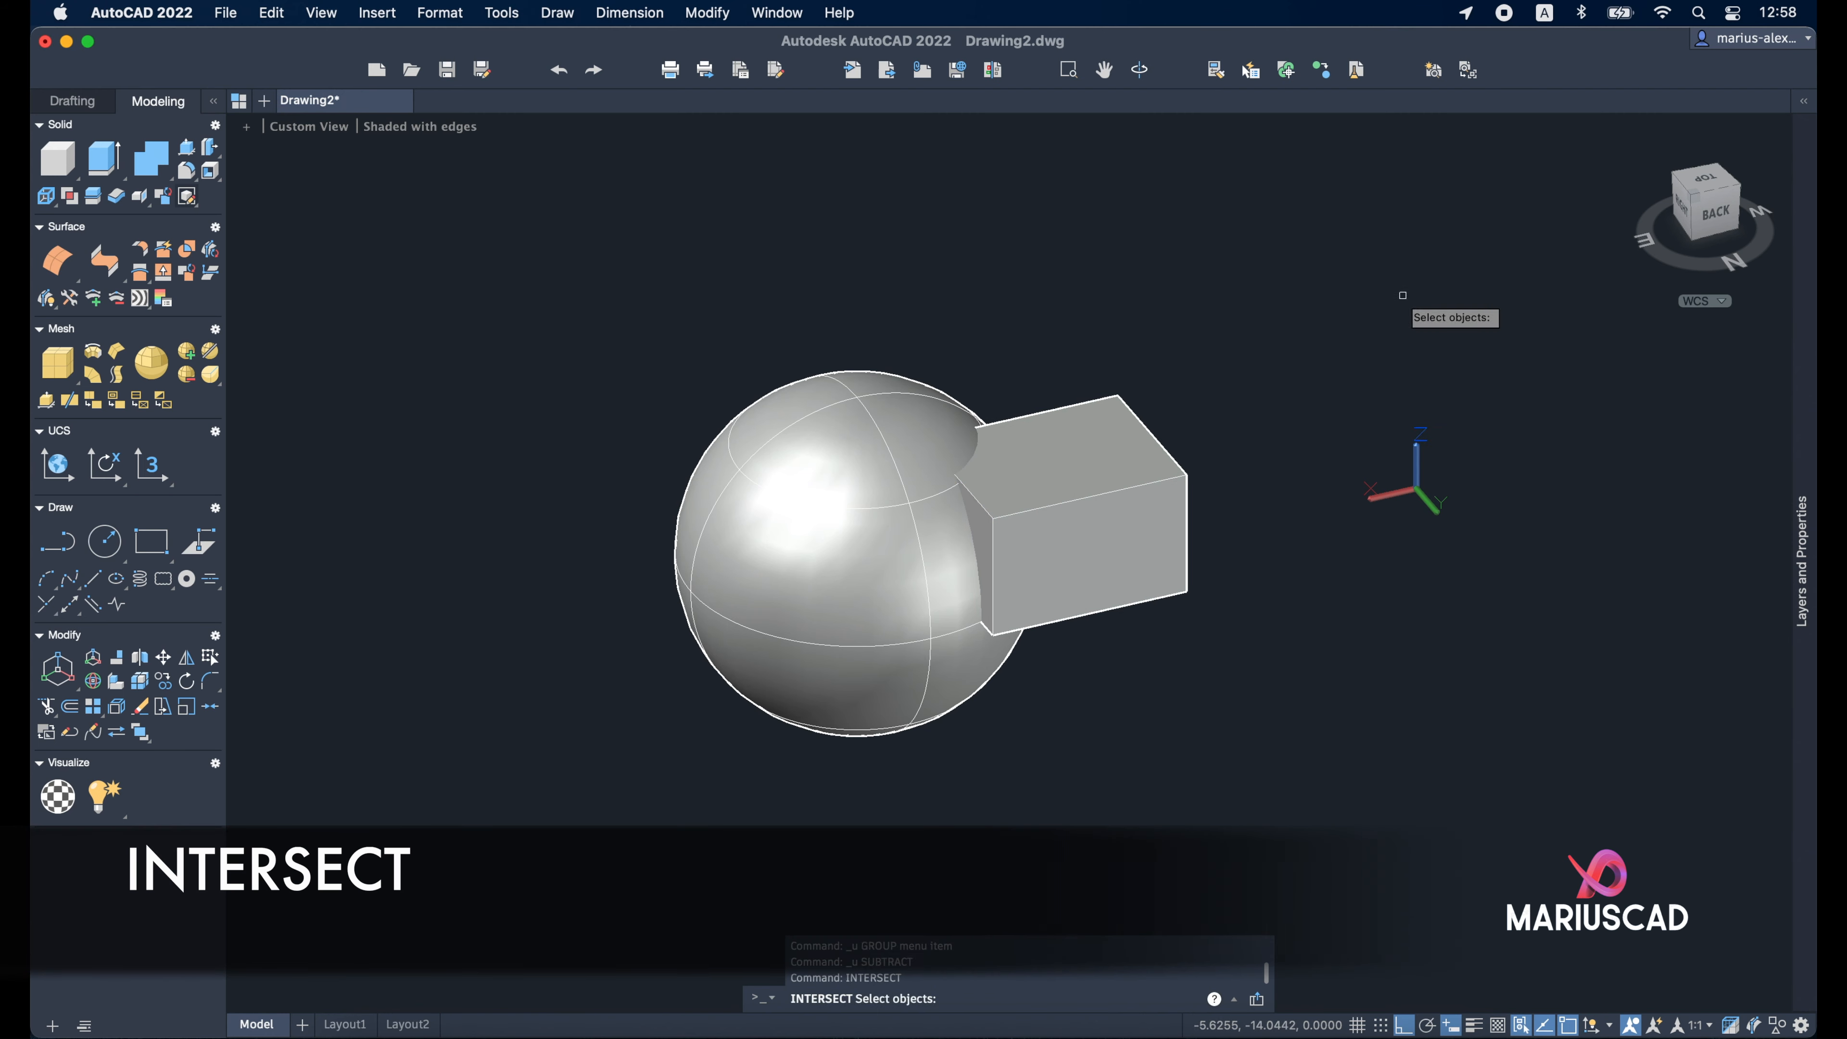
click(1149, 535)
click(826, 535)
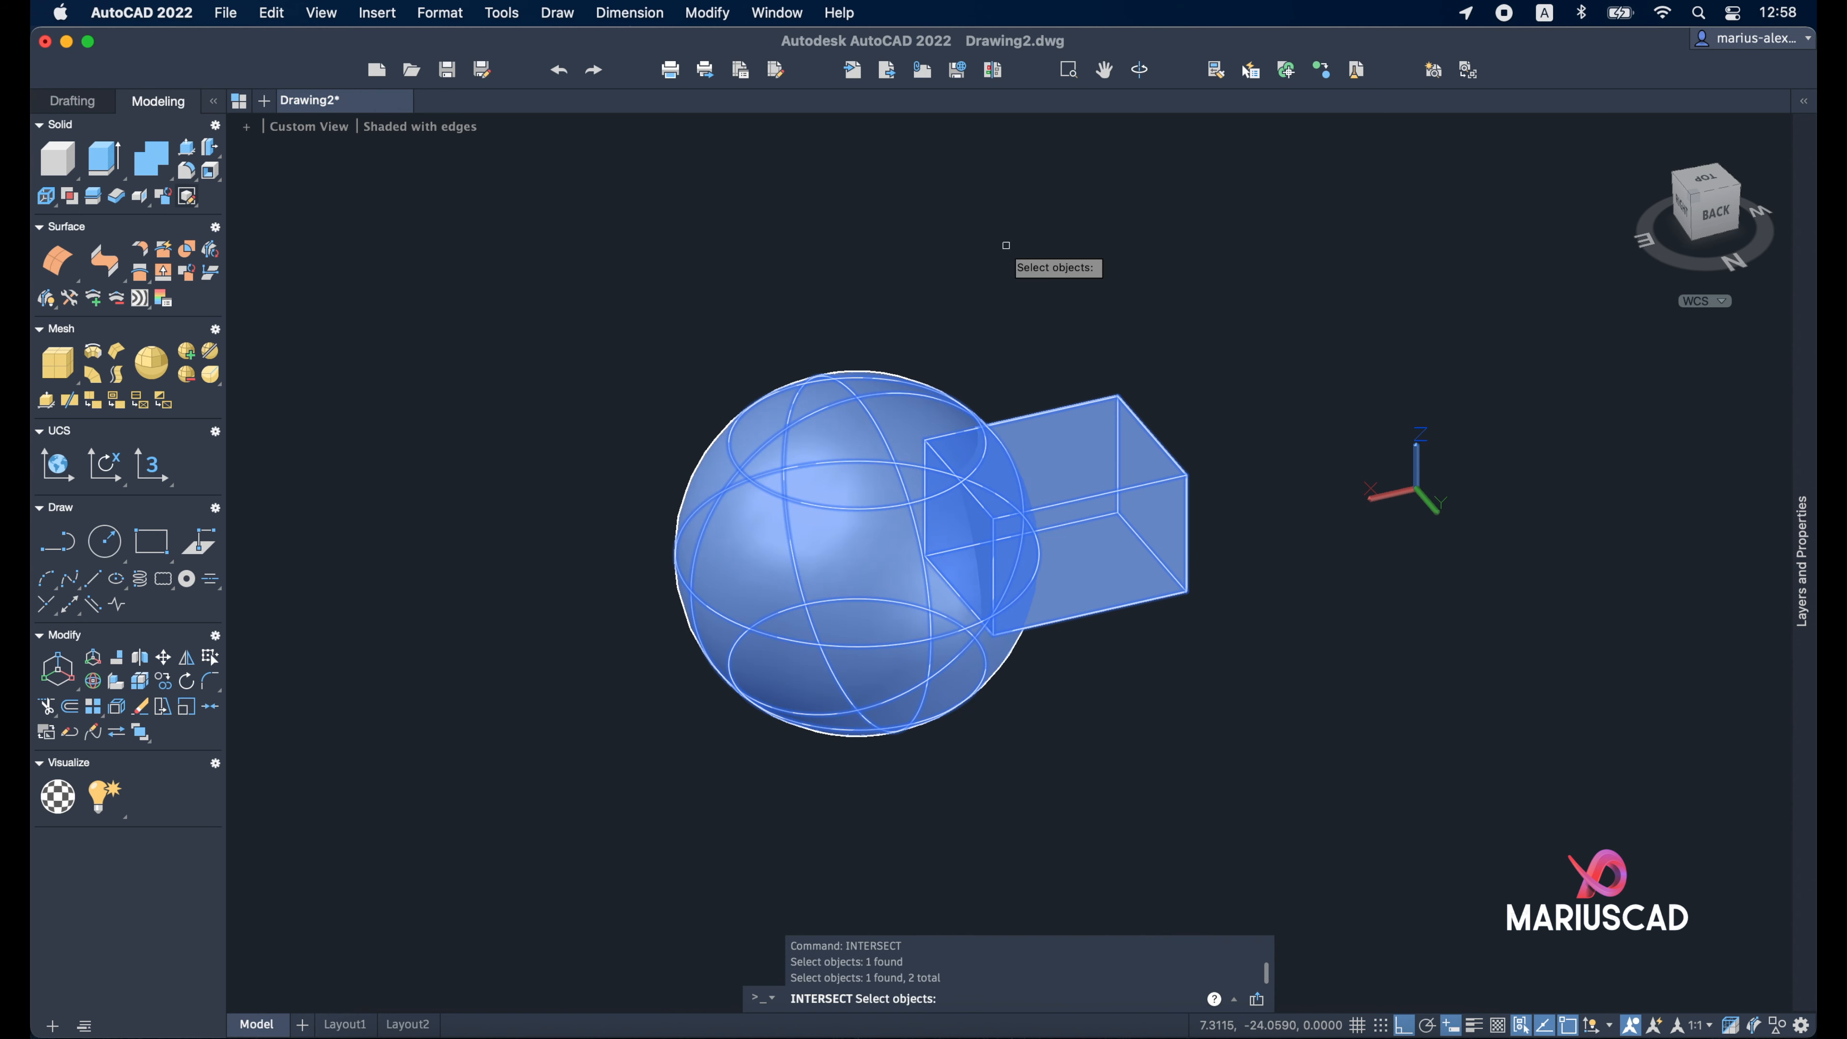
key(Return)
shift+middle_drag(1066, 413, 1035, 496)
shift+middle_drag(987, 678, 1401, 714)
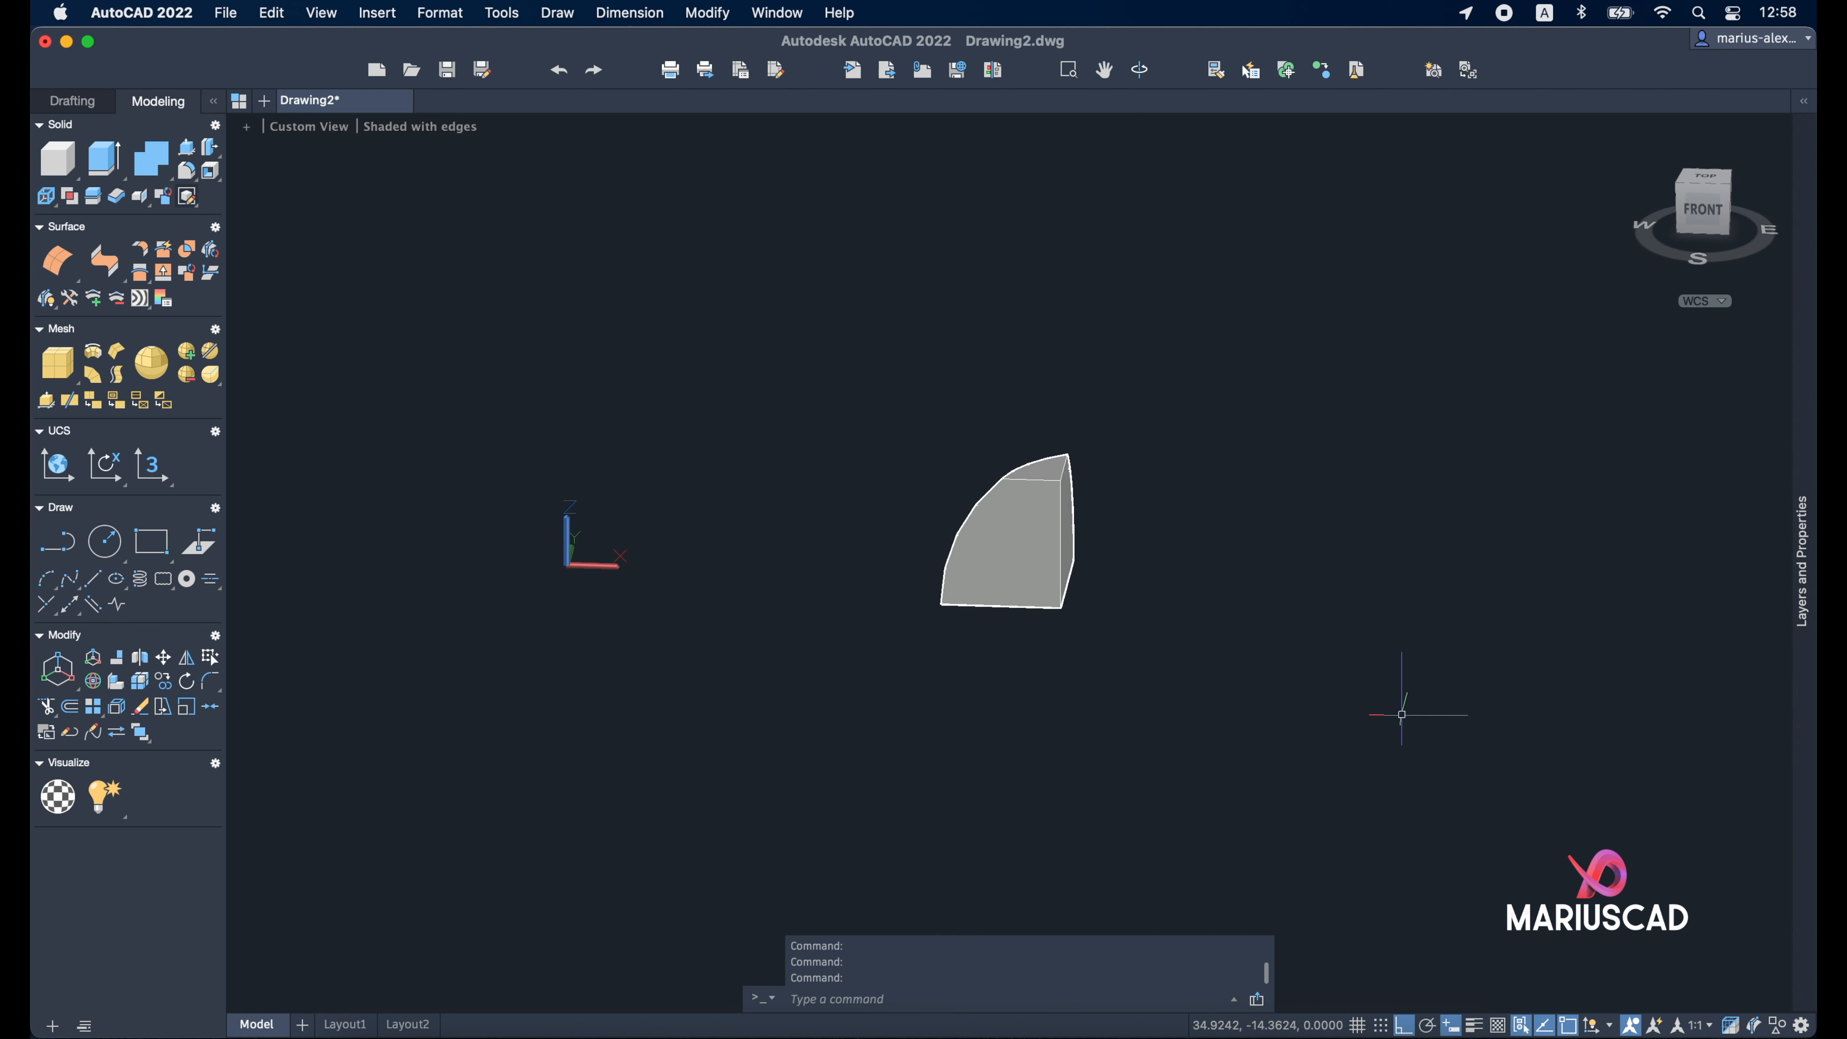
Erase everything in the drawing and switch to the SW Isometric view
key(super+a)
key(Delete)
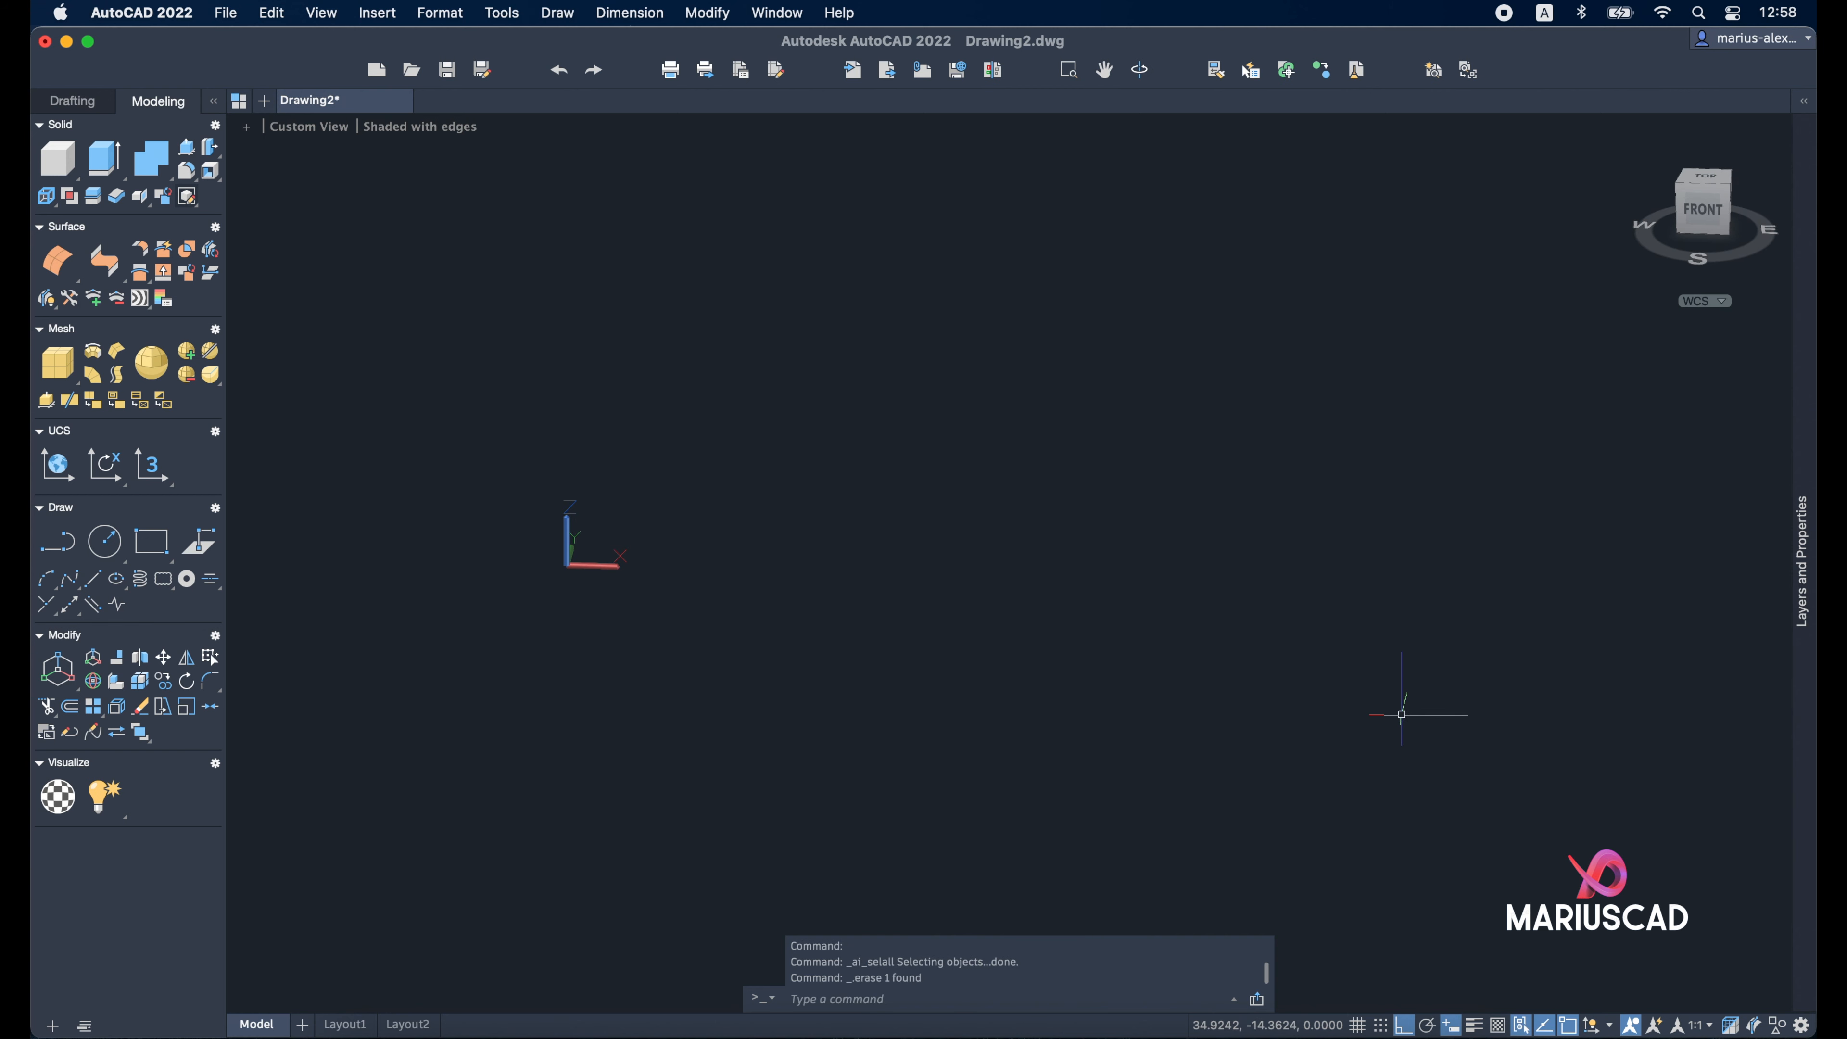
click(1642, 129)
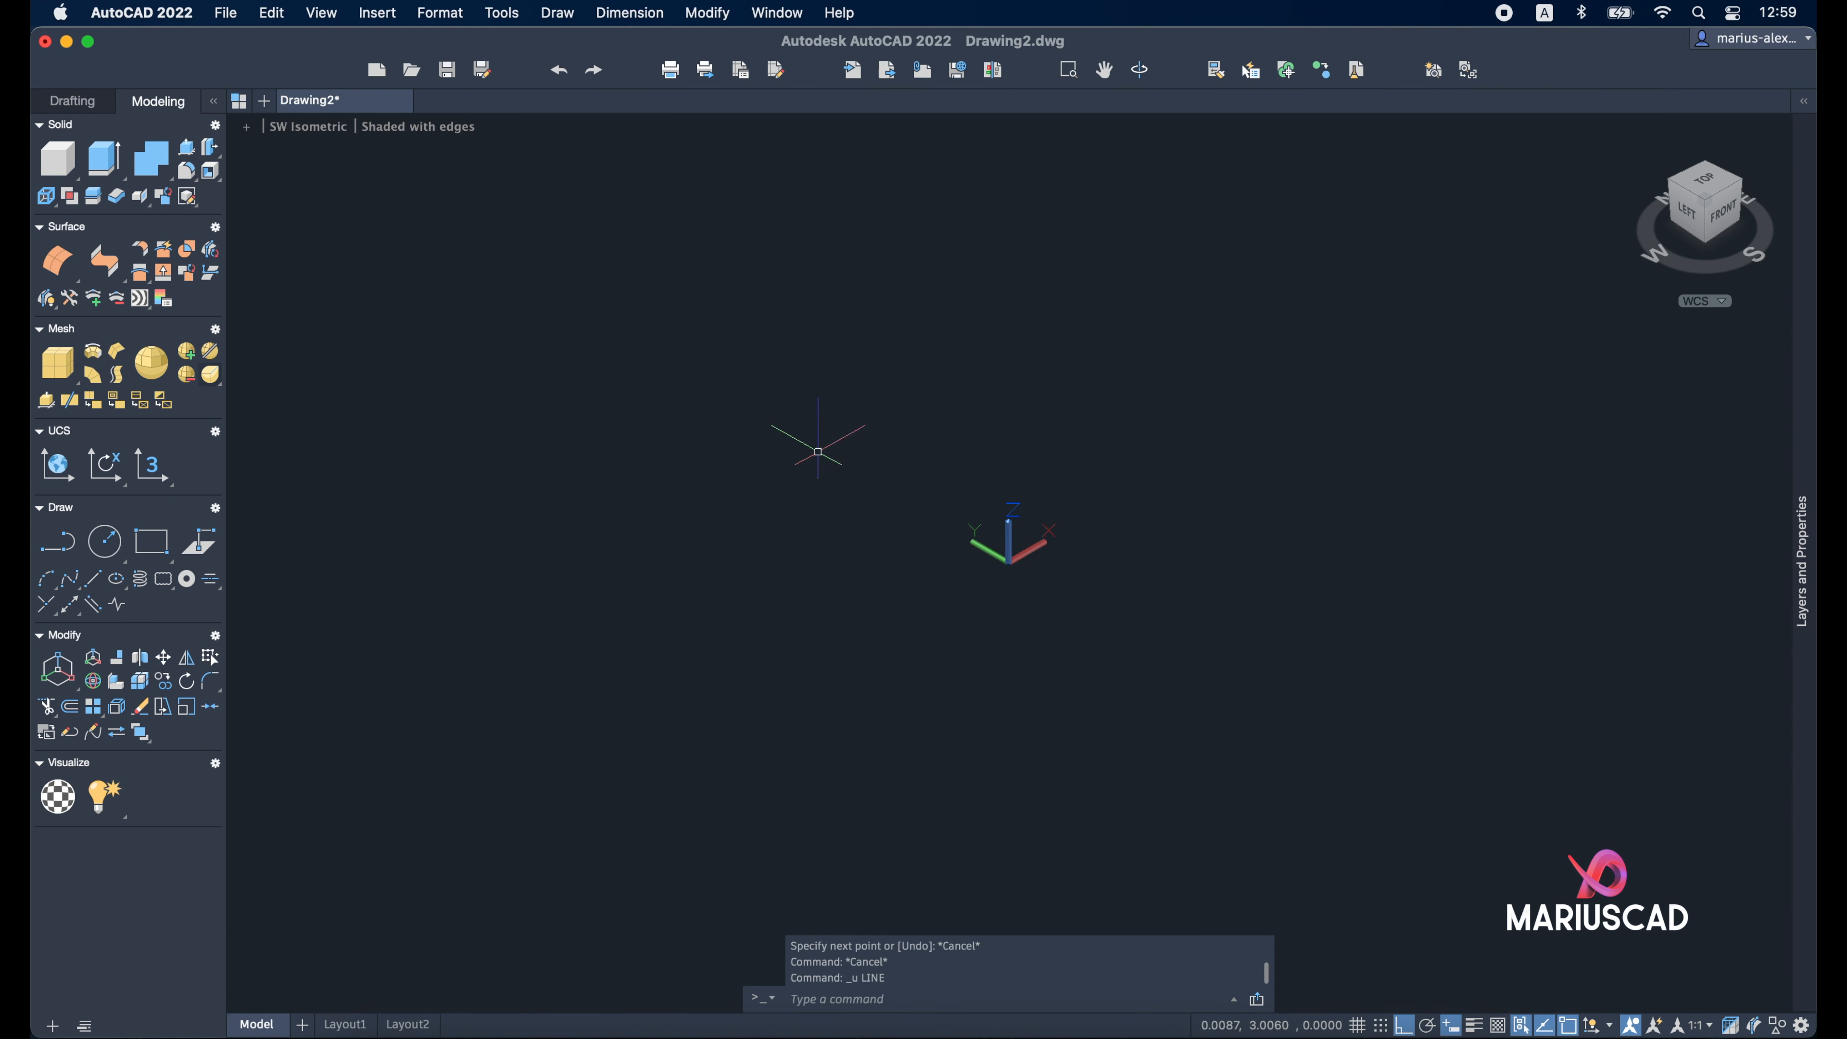
Draw a line 10 units long parallel to the X axis
text(line)
key(Return)
click(813, 767)
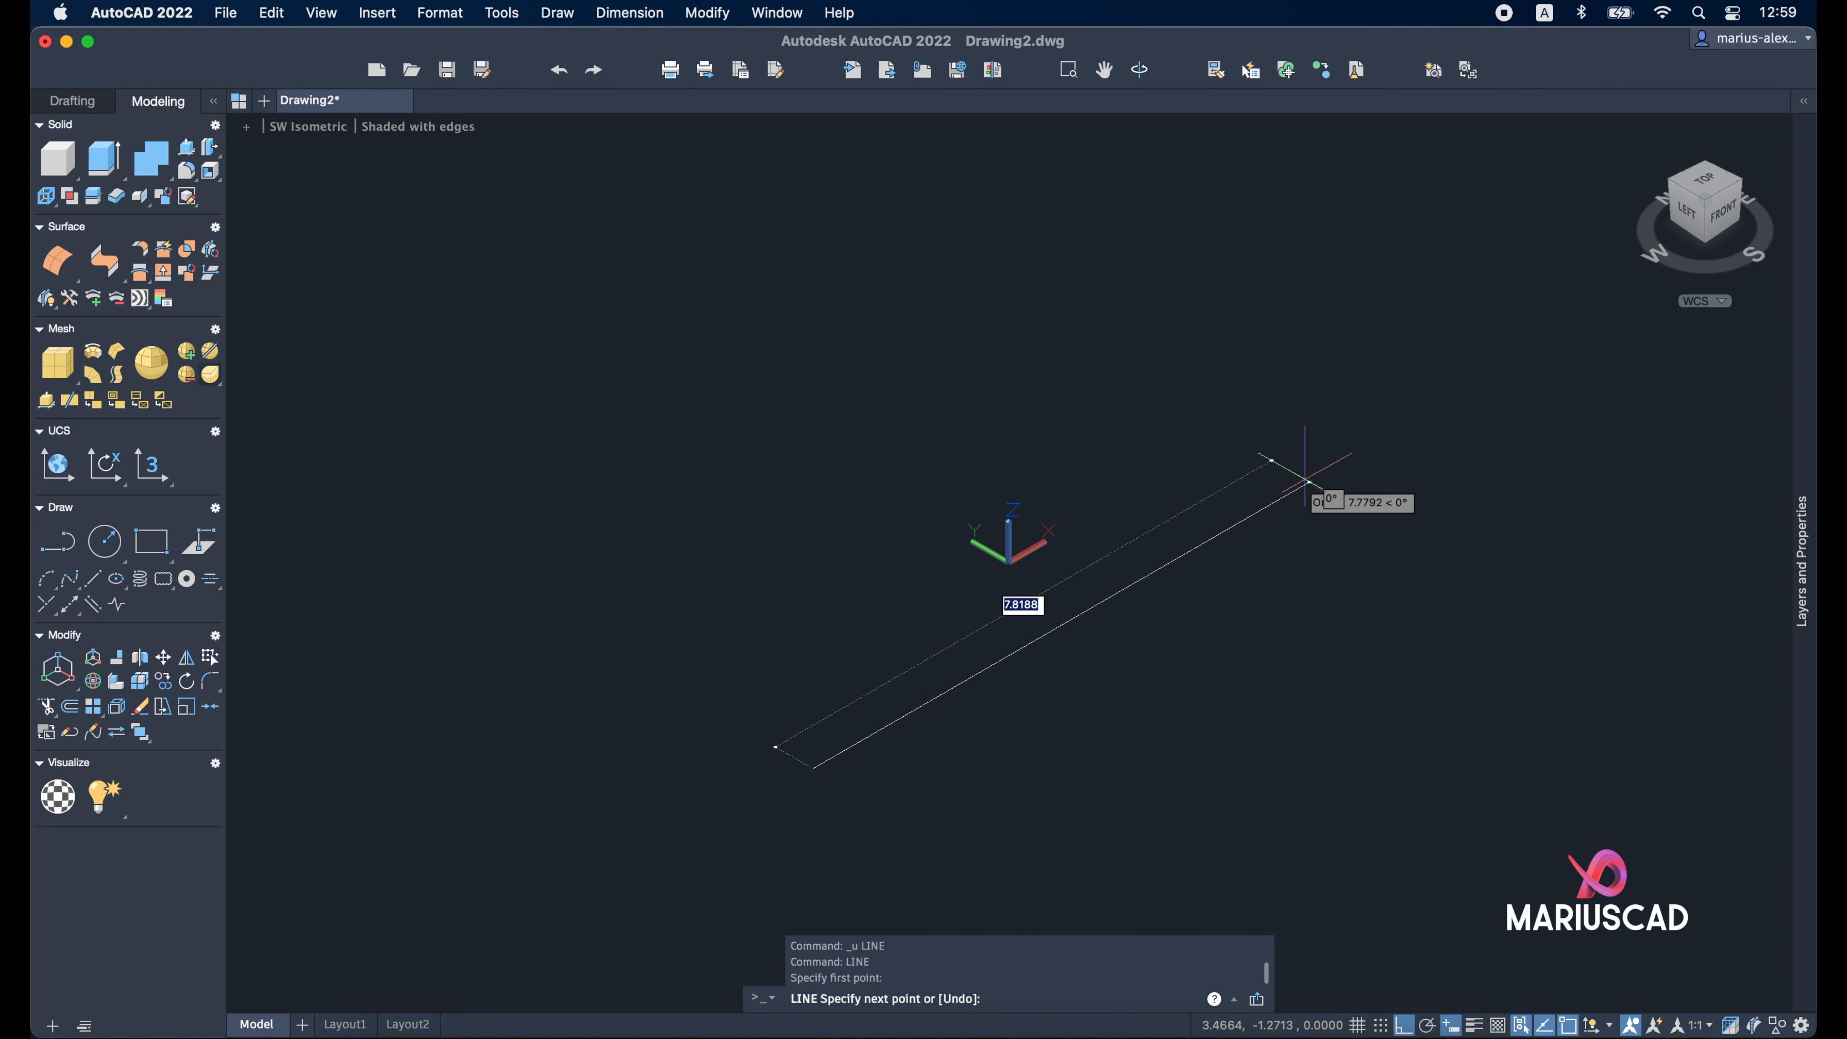
text(10)
key(Return)
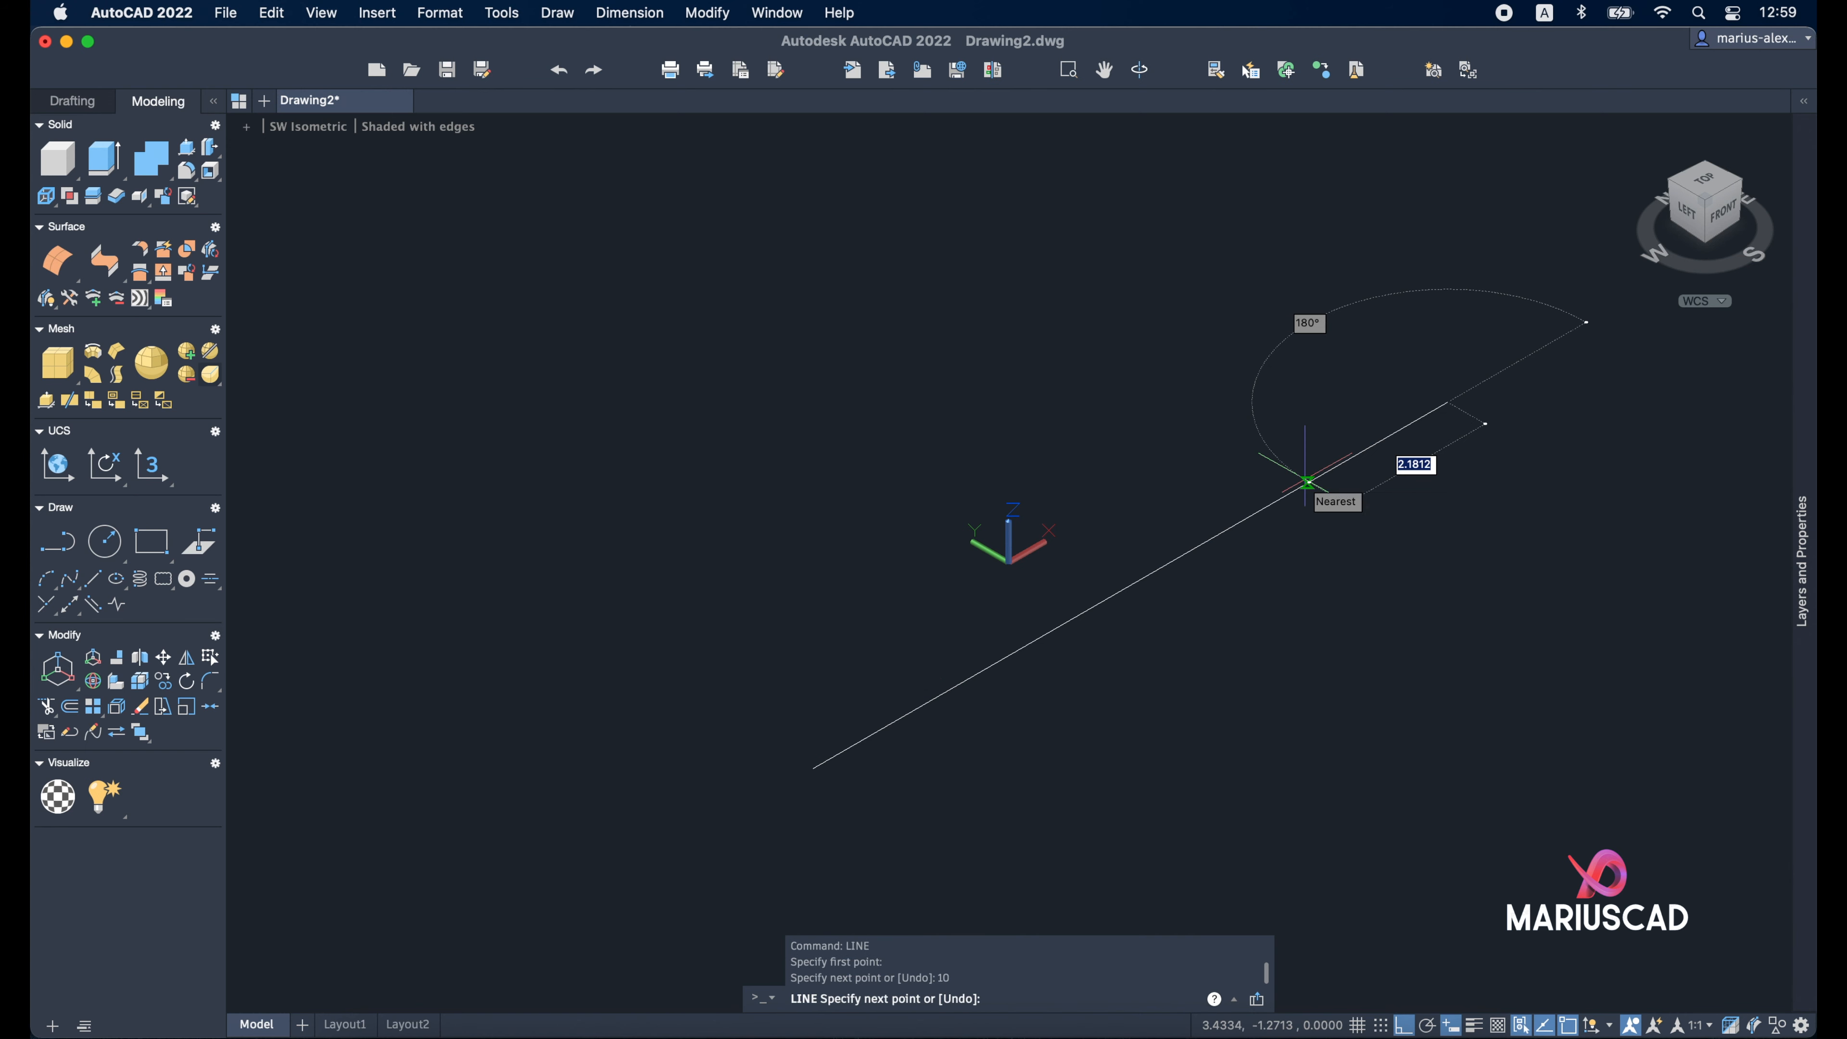
key(Escape)
Copy the line along the Y direction to make a second, parallel line
click(1324, 541)
click(1236, 457)
text(c)
key(Return)
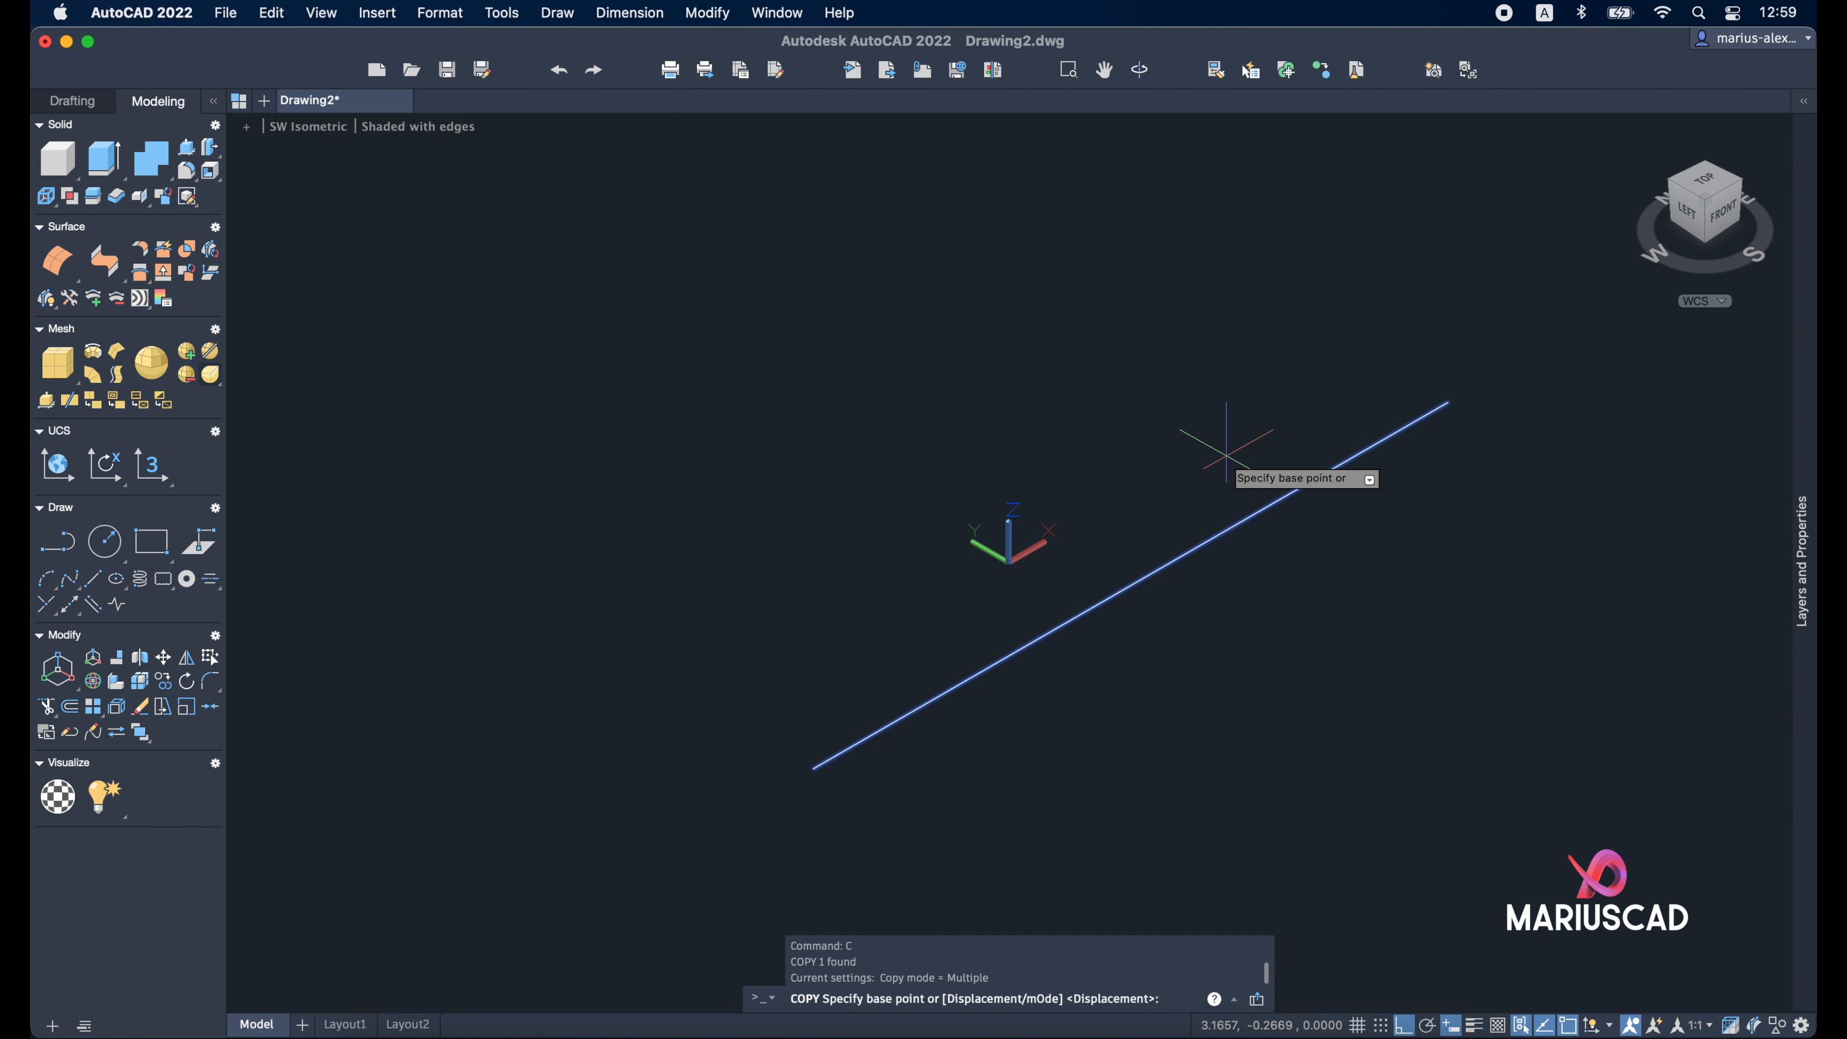
click(1336, 754)
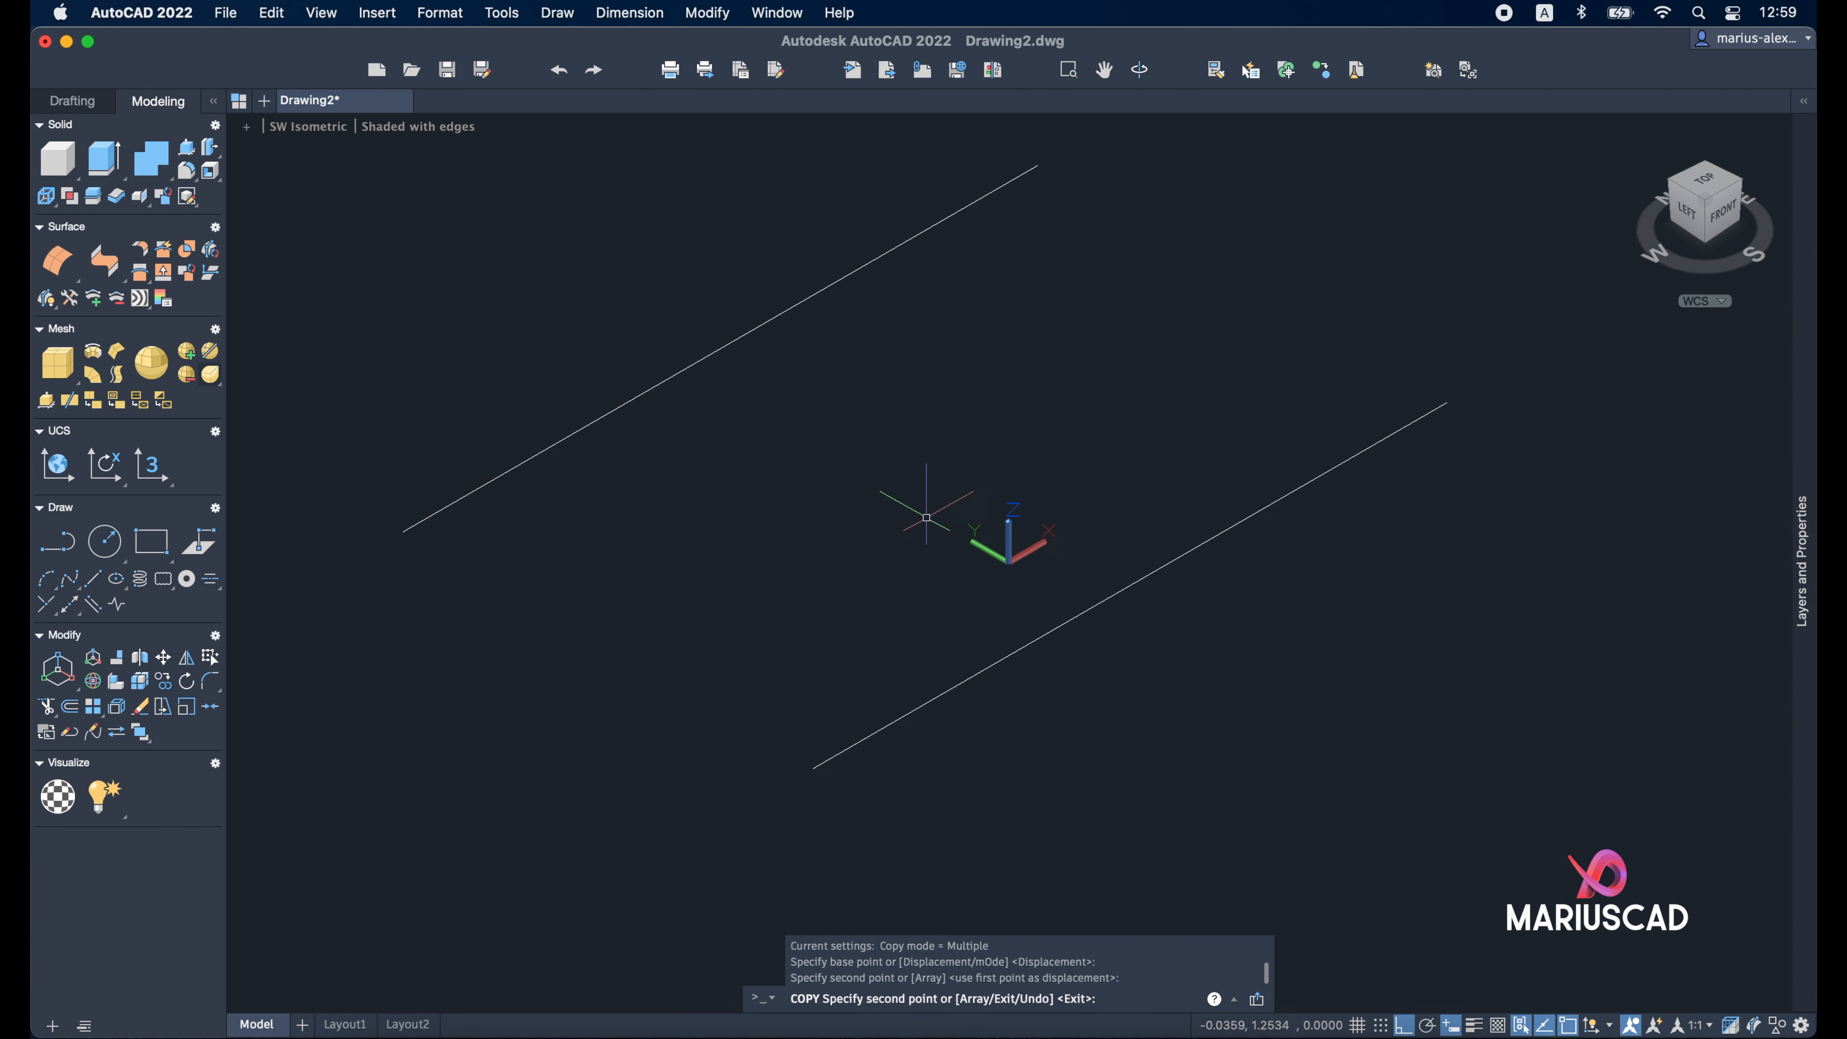
shift+middle_drag(926, 517, 874, 544)
key(Escape)
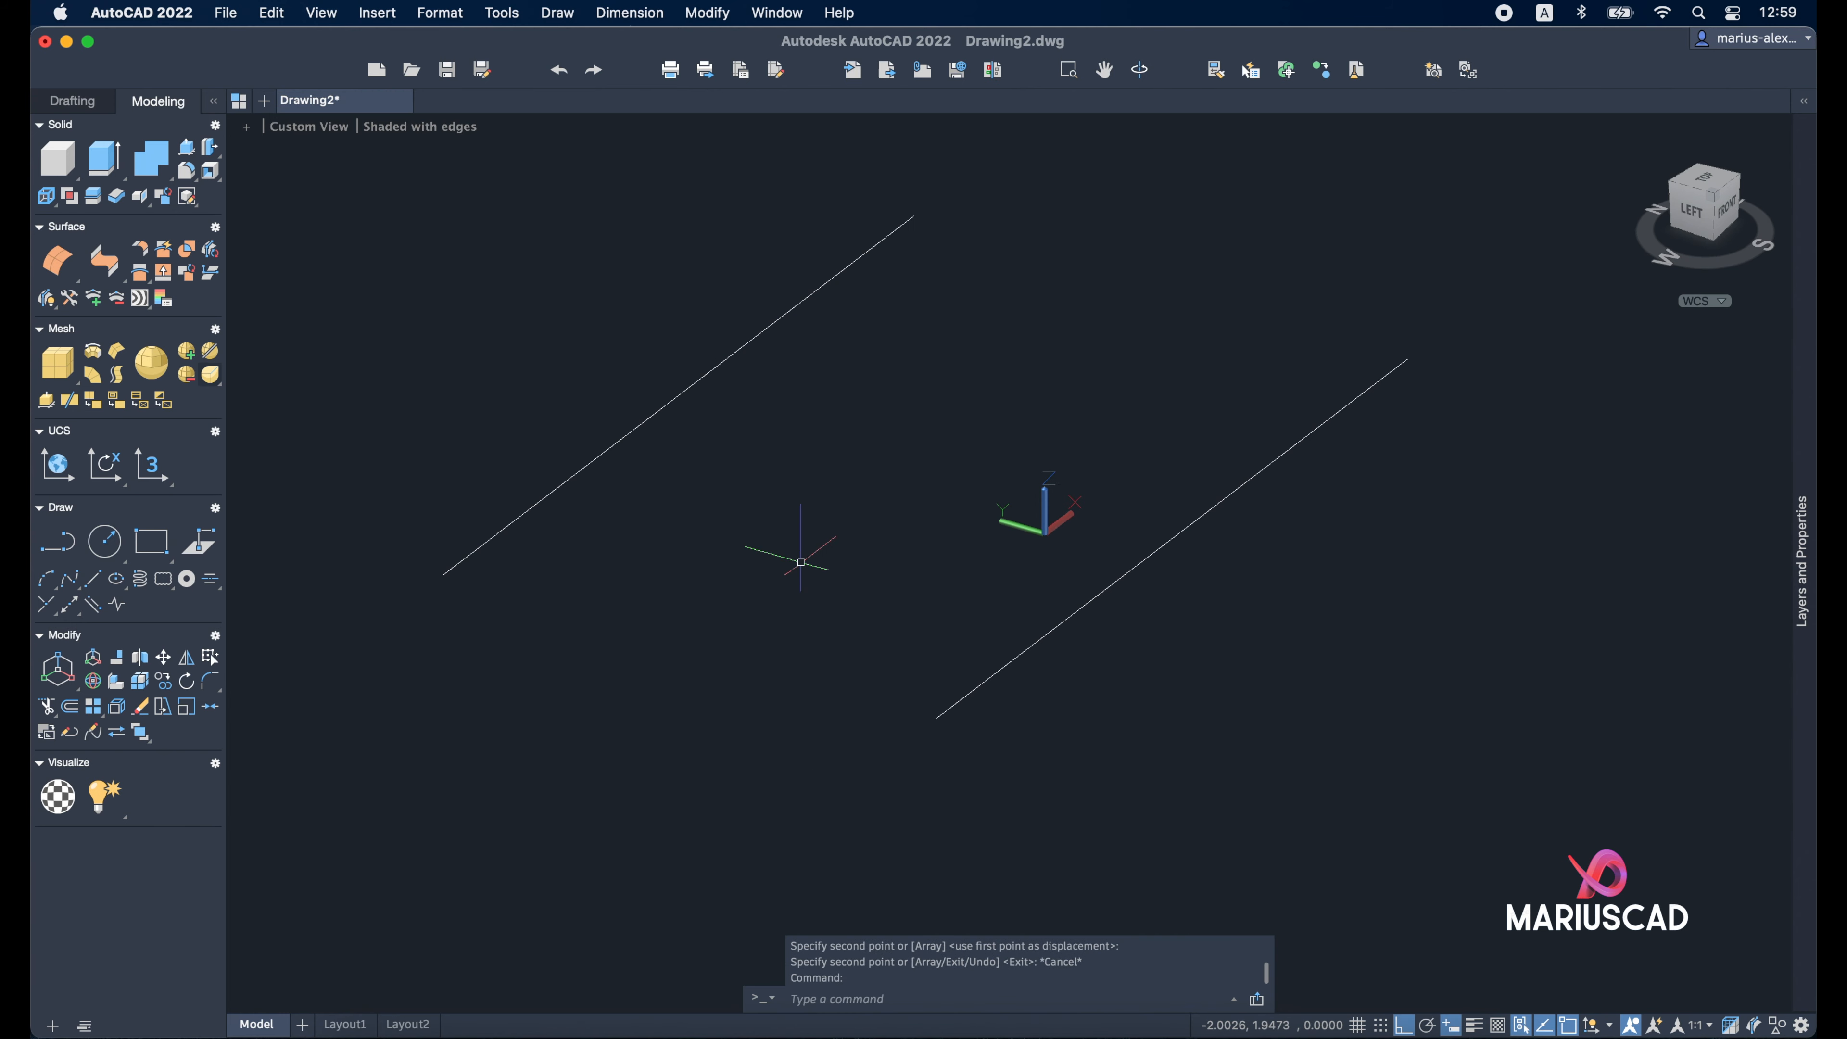
Draw a three-point arc joining the near ends of the two parallel lines, with ortho mode off
text(arc)
key(Return)
click(443, 575)
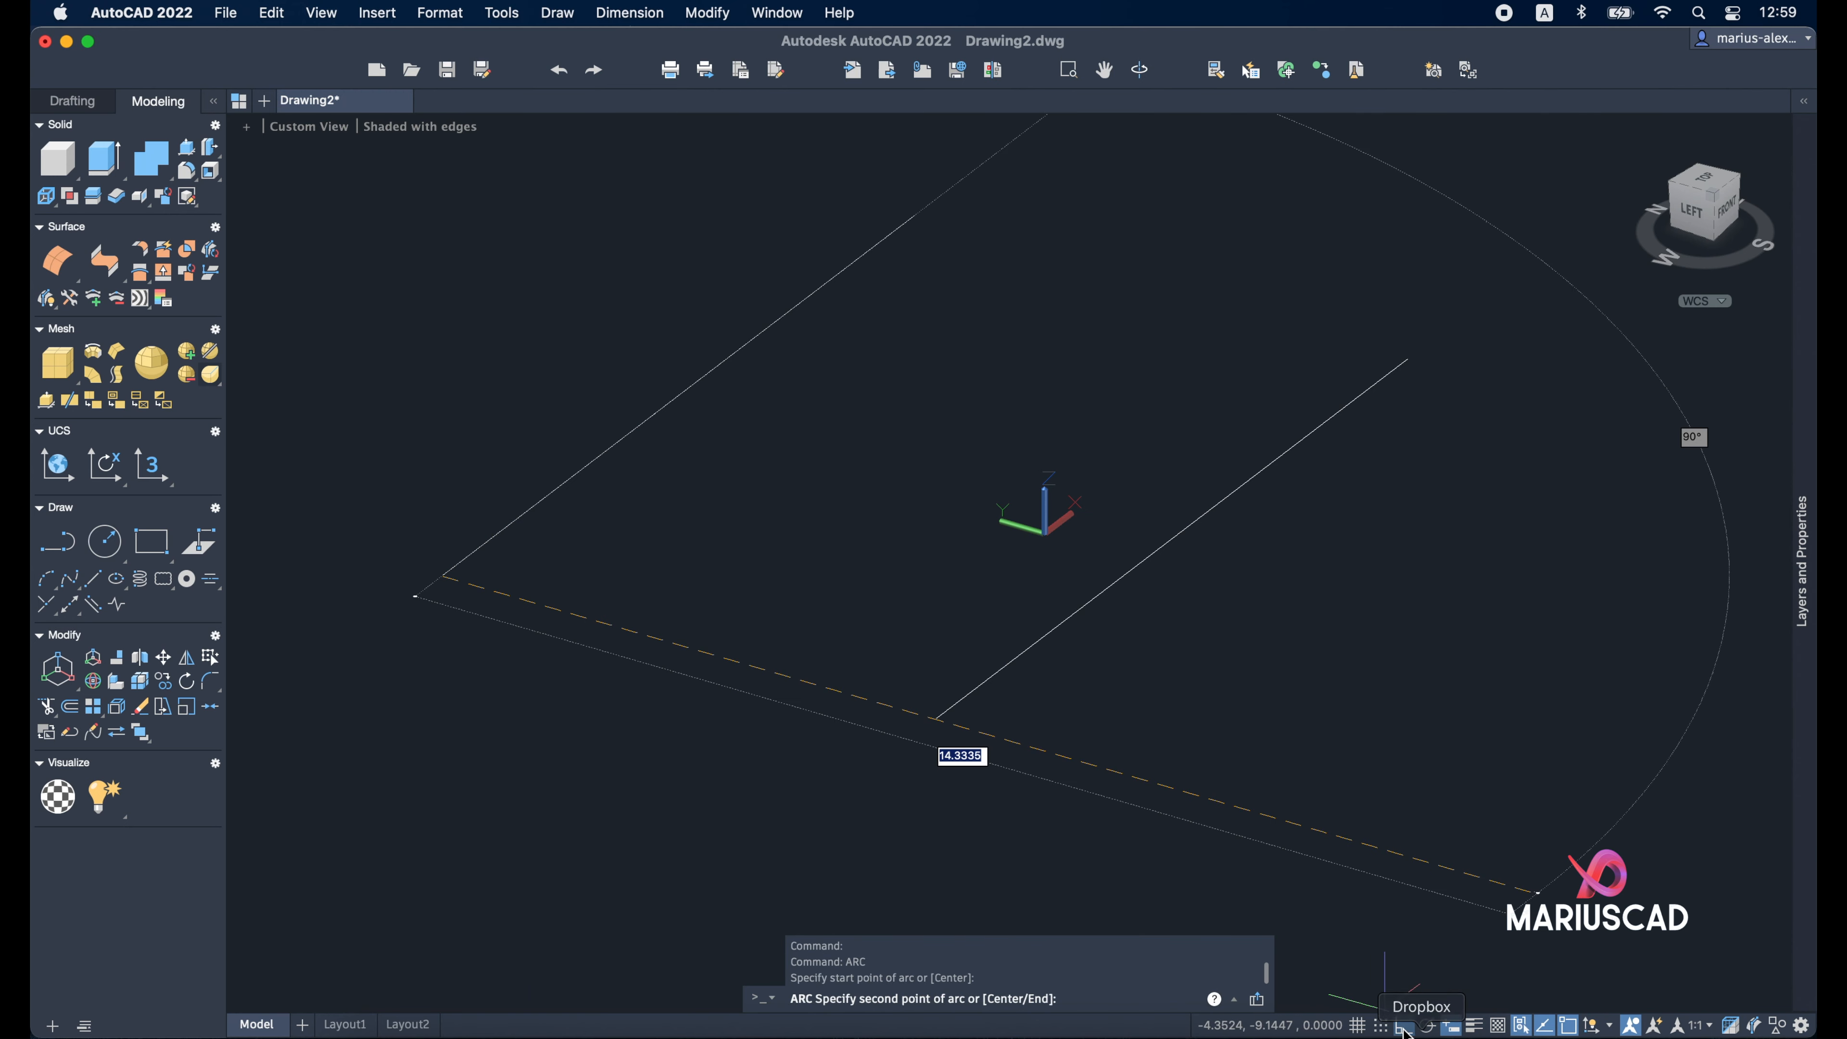
click(741, 555)
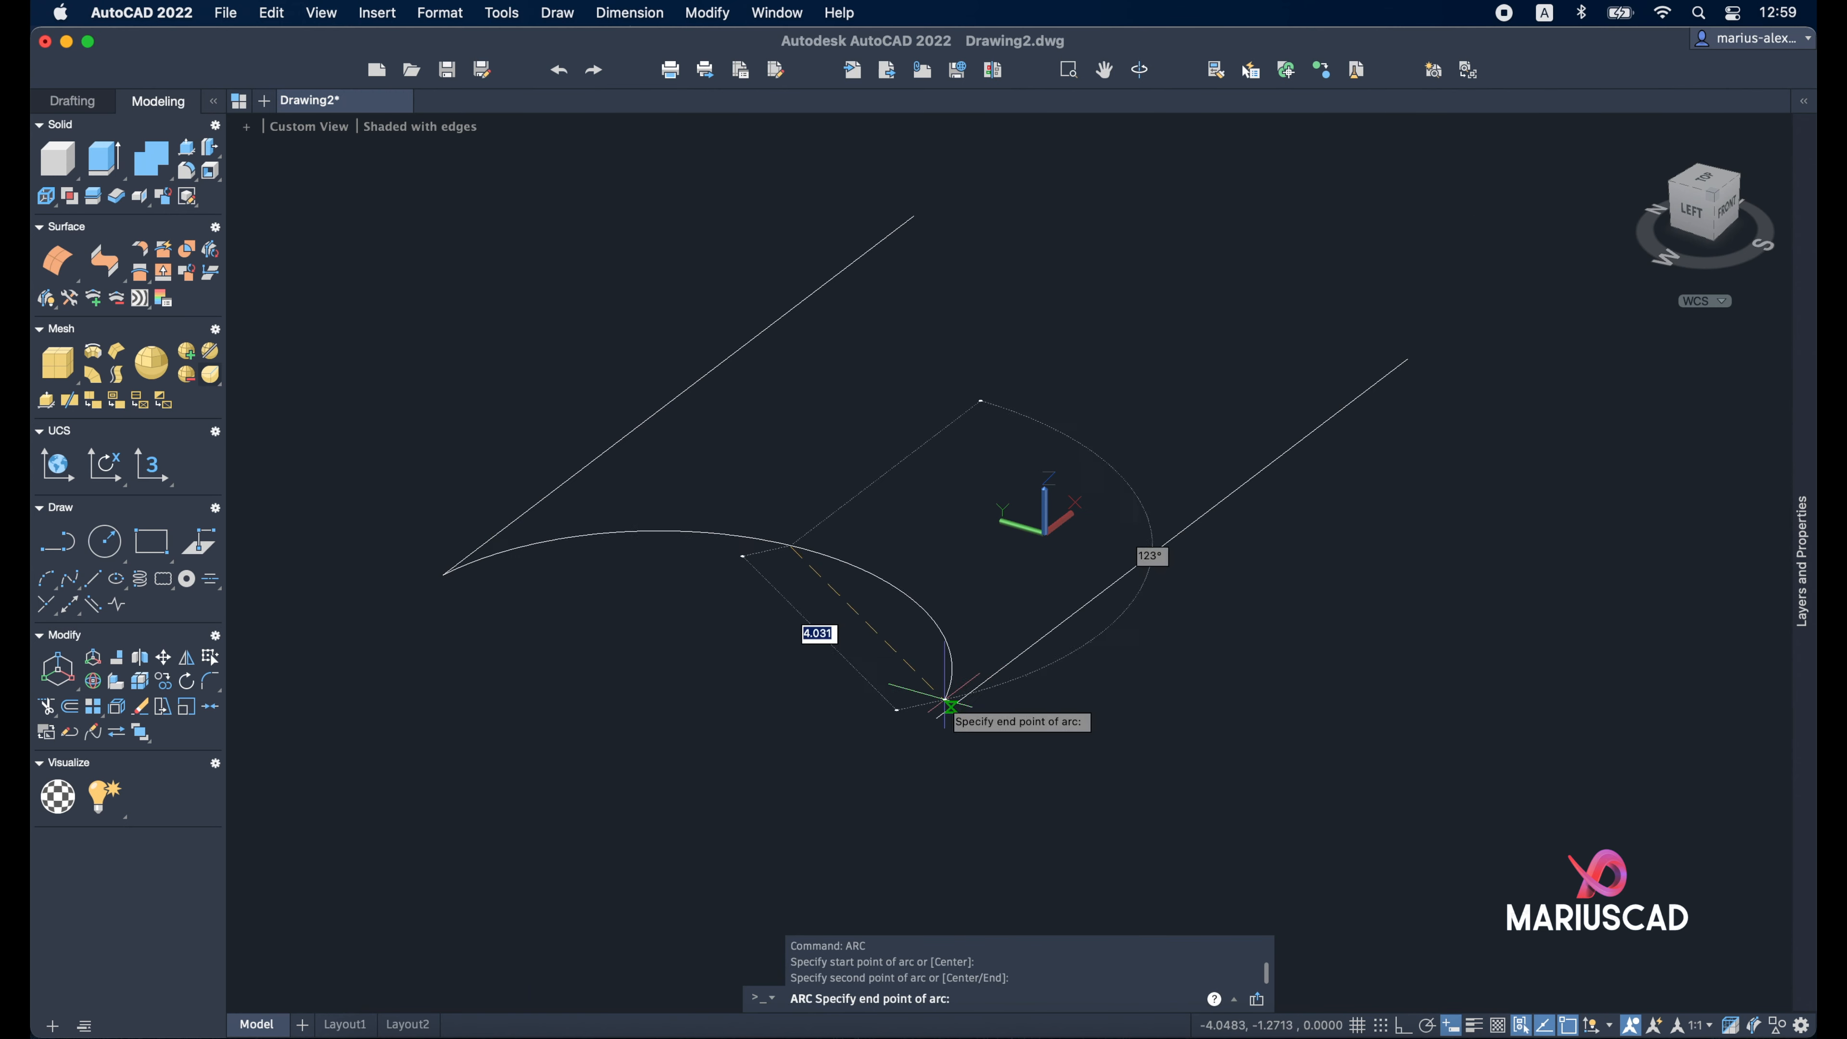
click(936, 718)
key(Escape)
Rotate the arc in 3D about the Y axis so that it stands upright
click(970, 634)
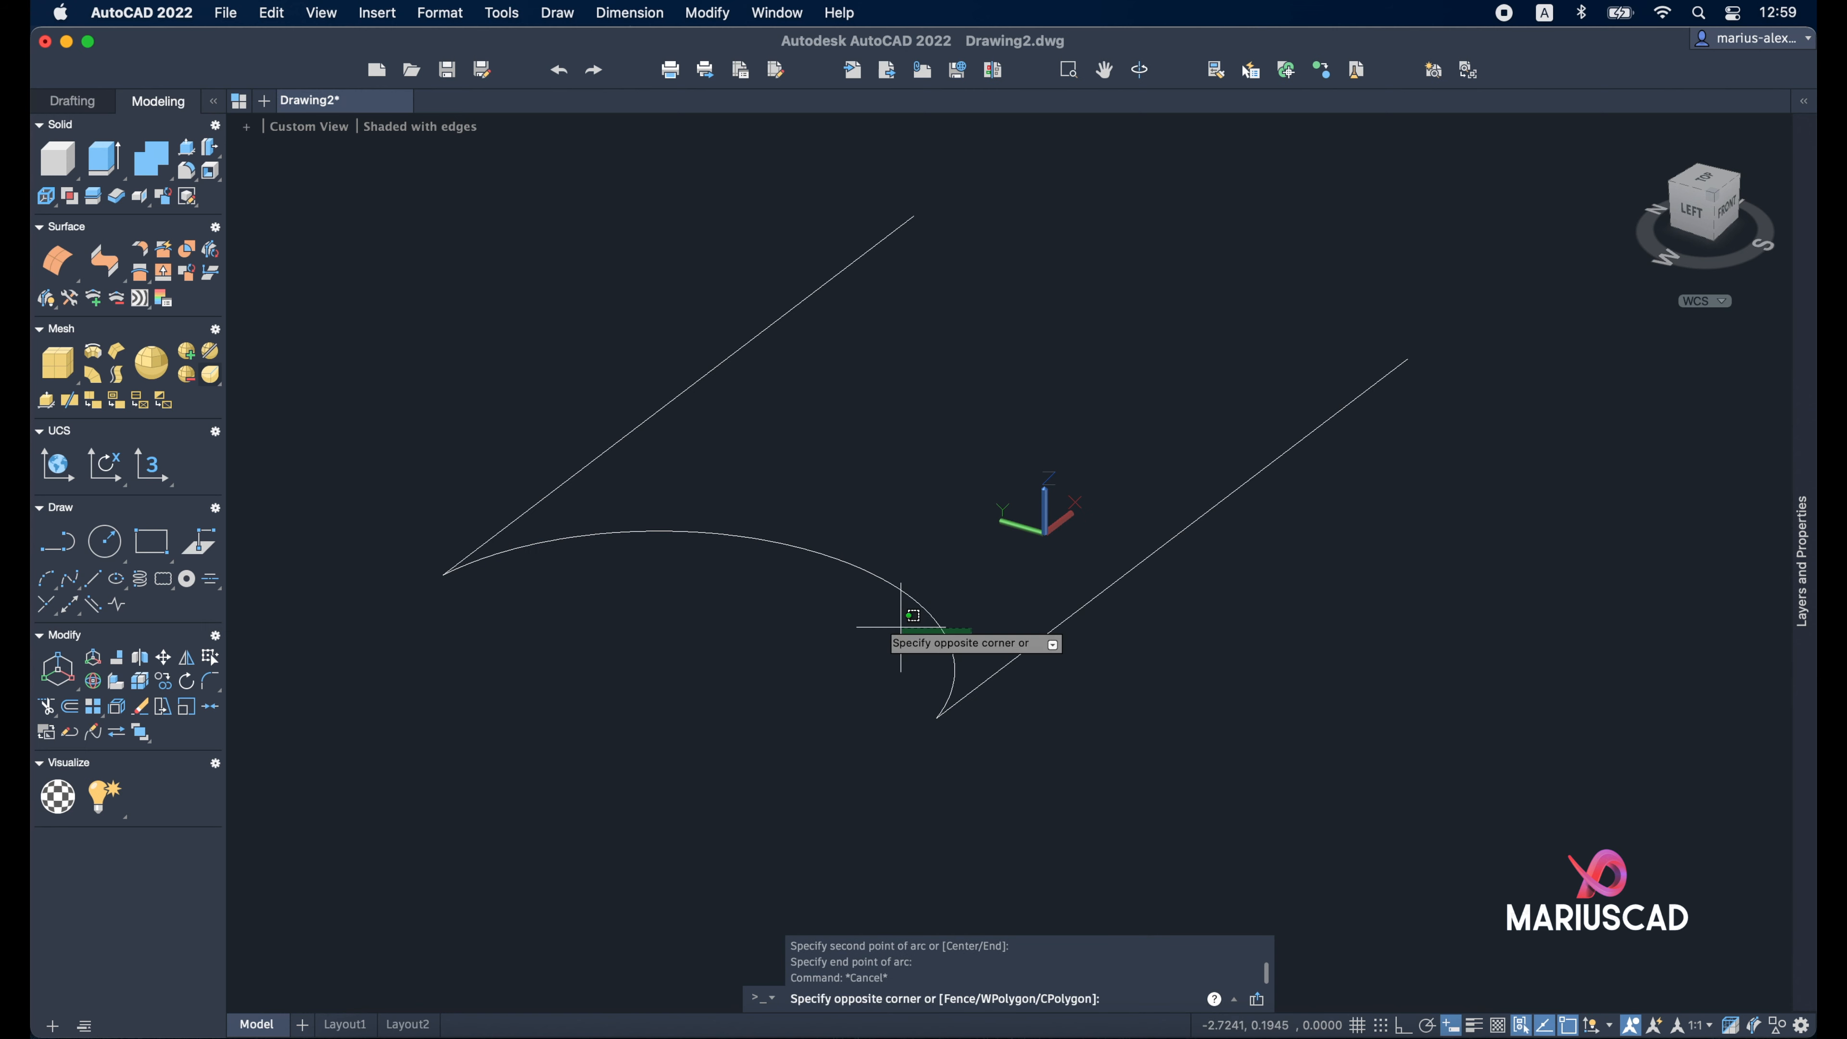
click(905, 628)
text(3drot)
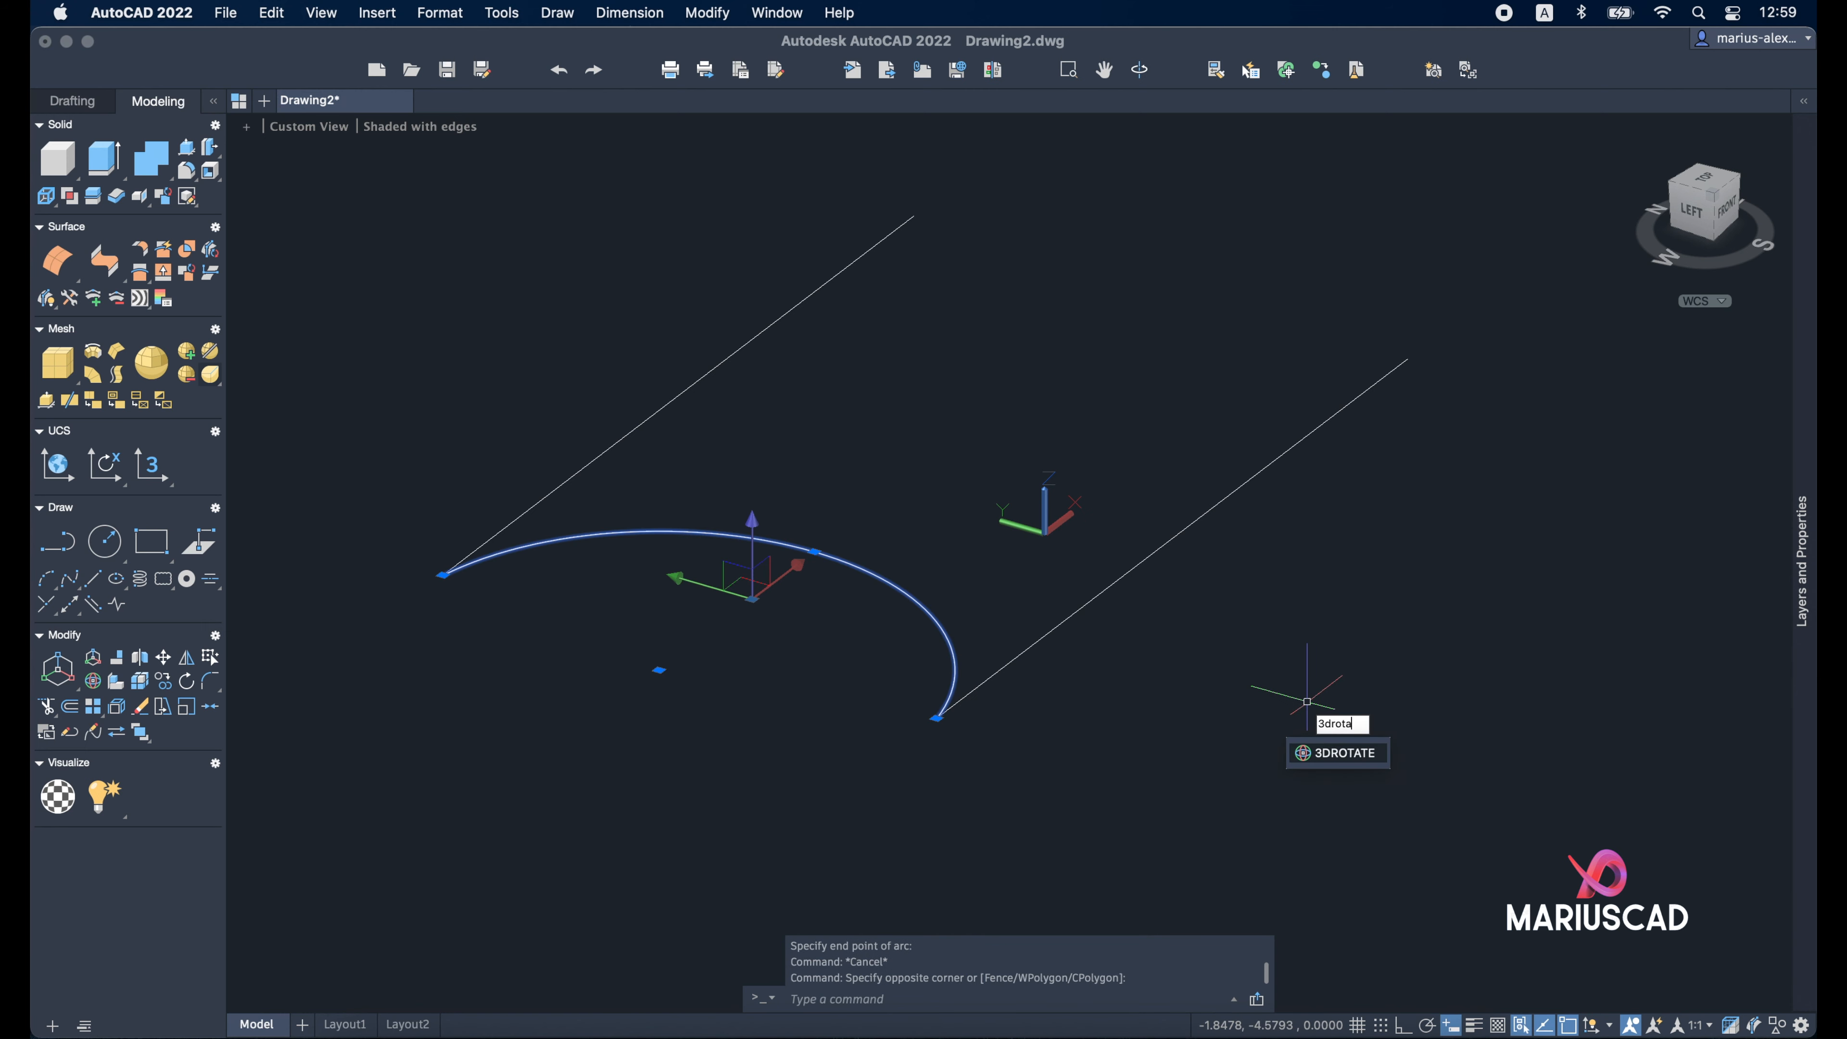
text(a)
key(Return)
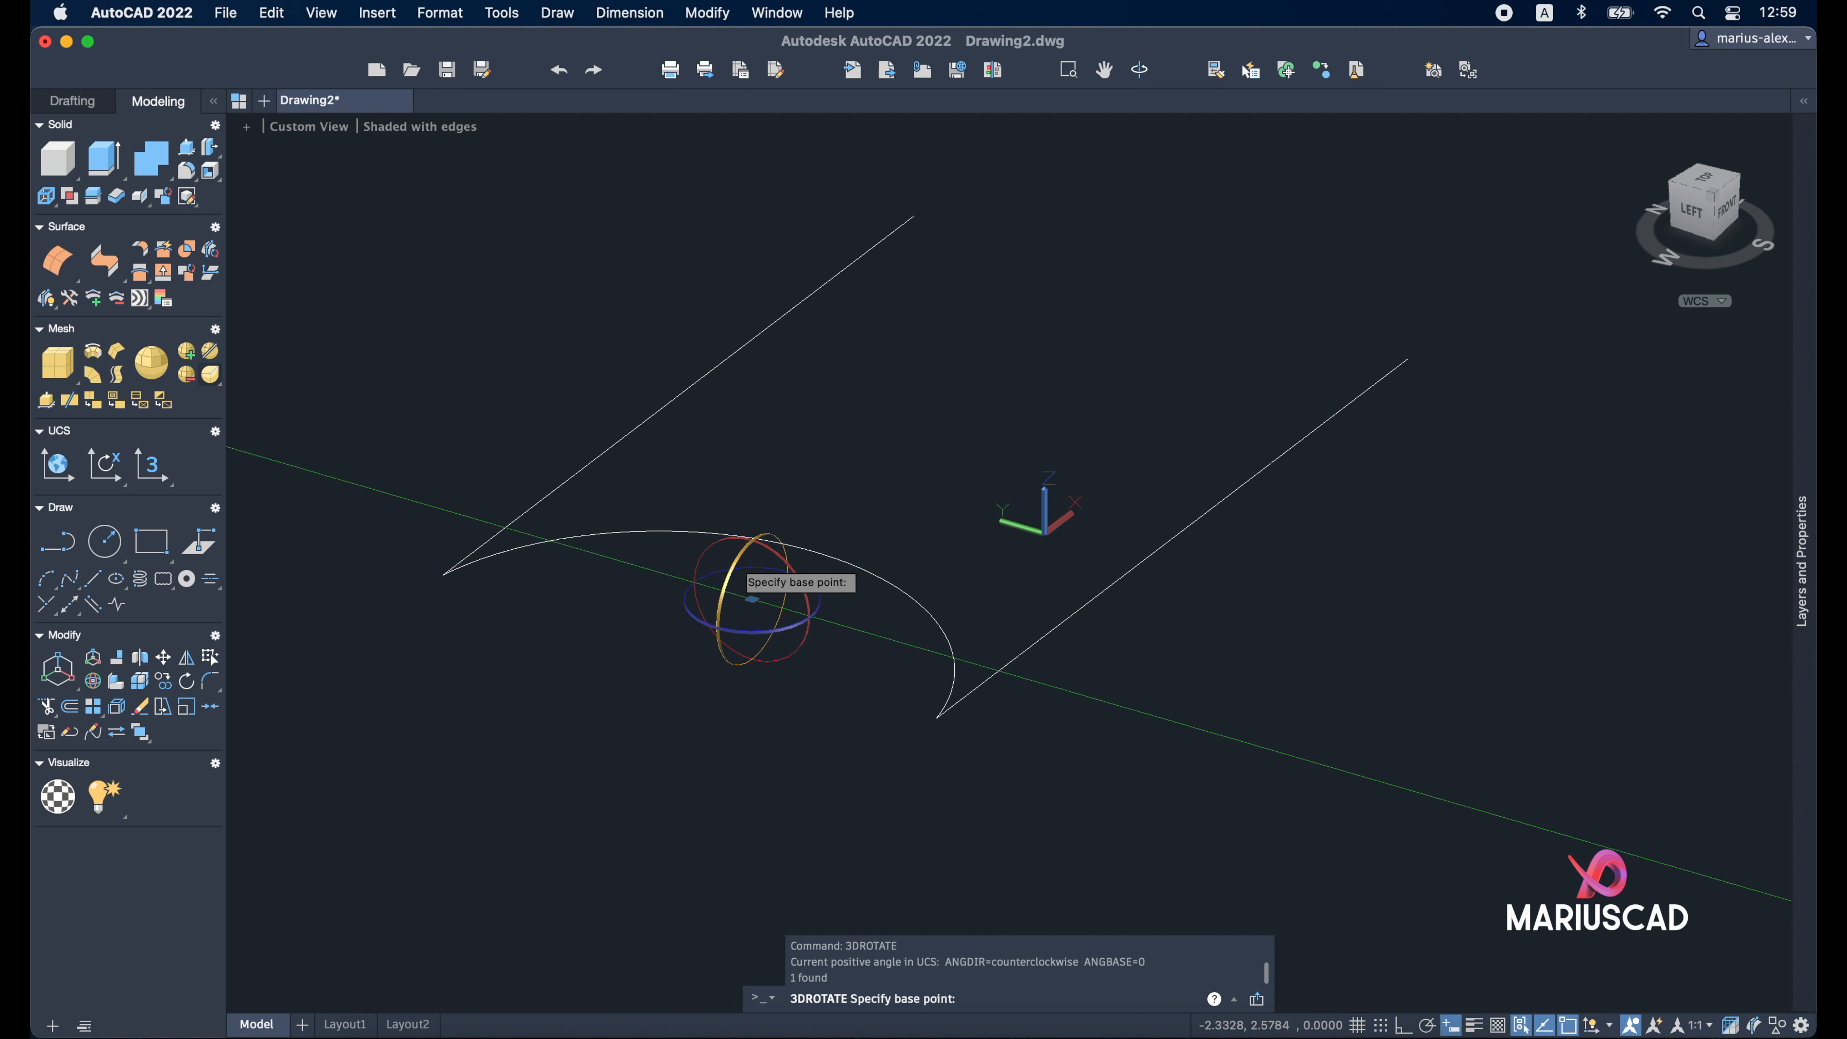
click(734, 560)
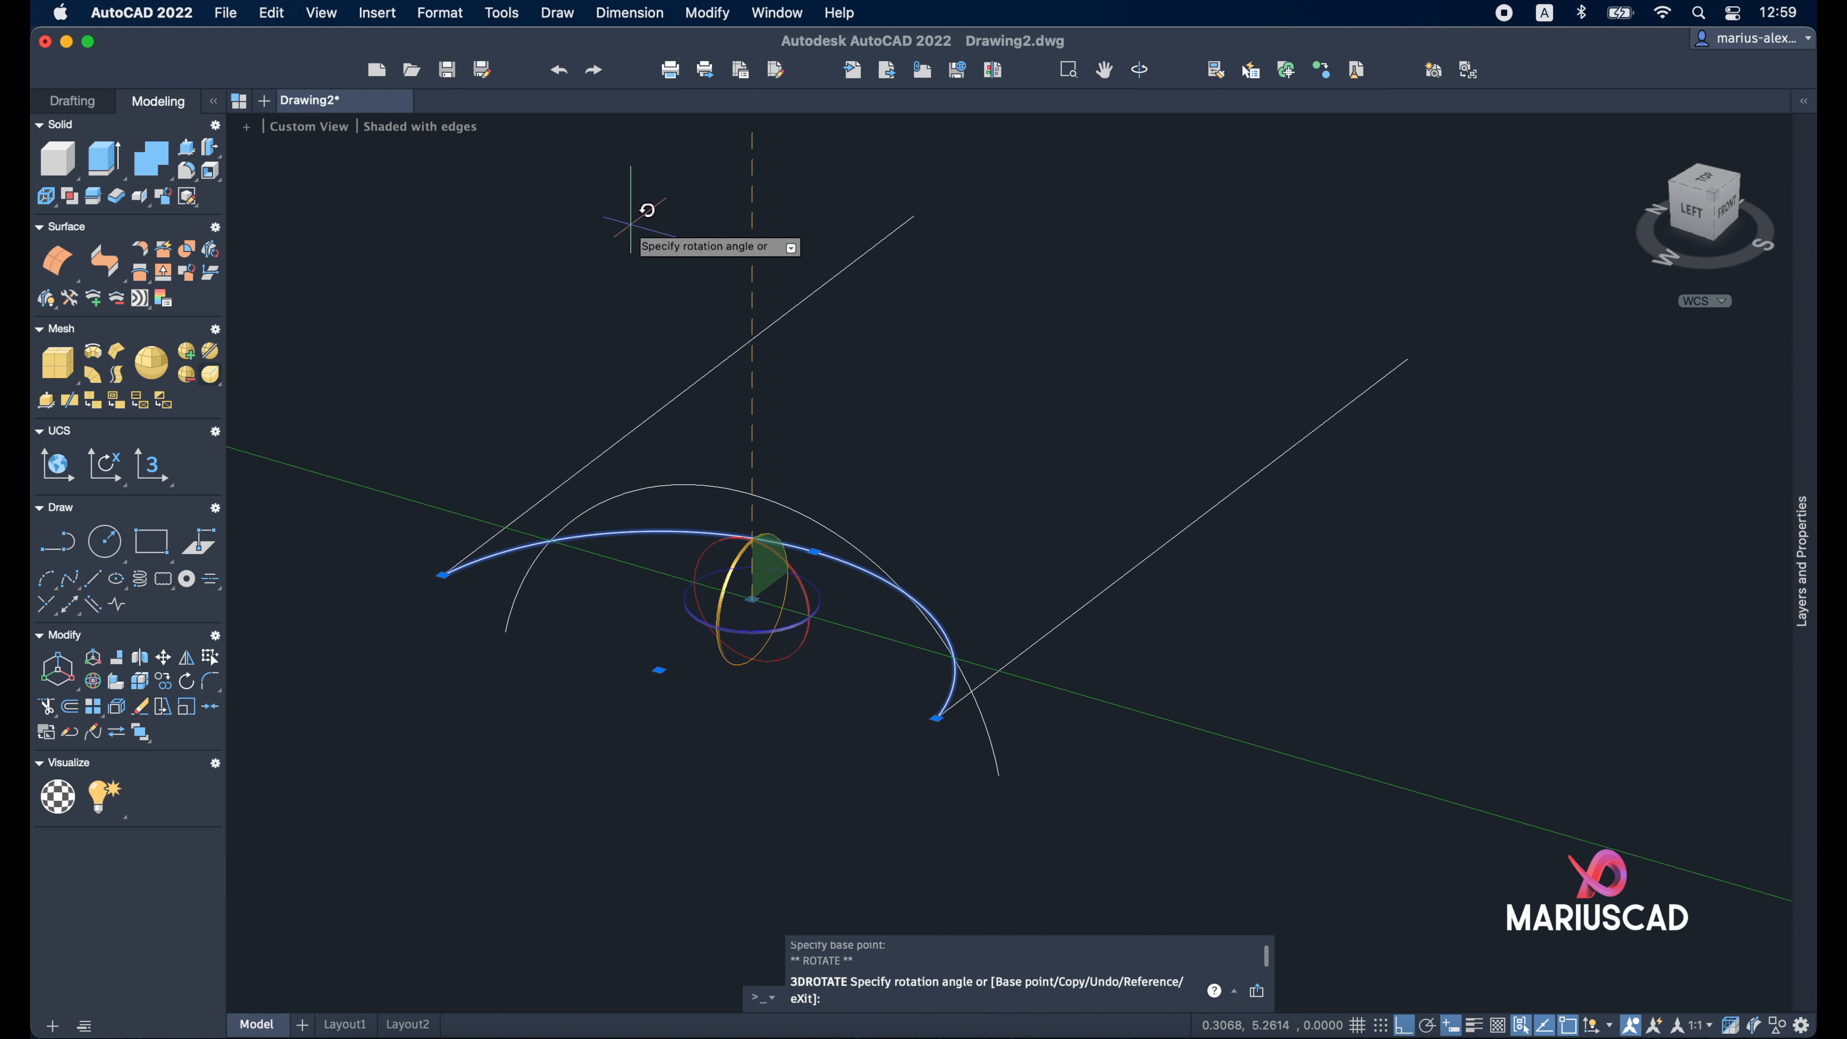
click(632, 224)
Move the upright arc so that its ends meet the near ends of the two lines
text(M)
key(Return)
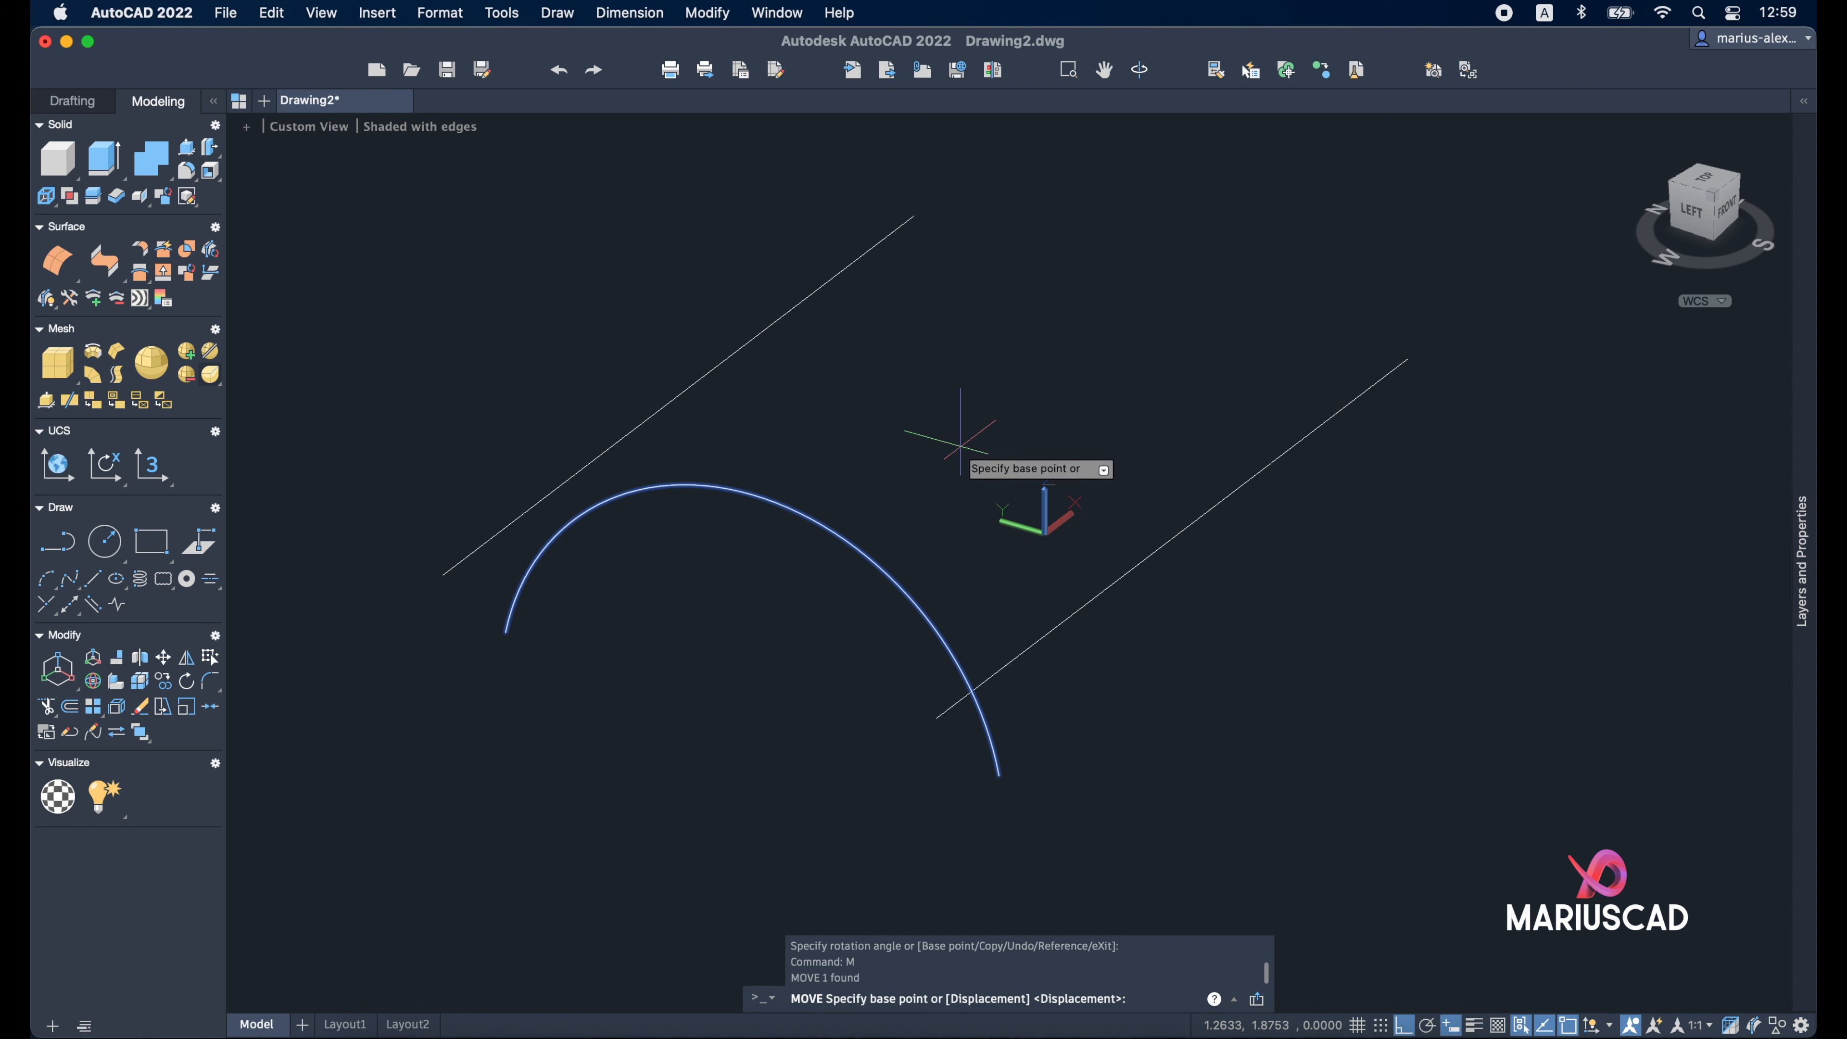
click(999, 775)
click(938, 715)
Copy the arc to three more positions along the lines, the last one at their far ends
click(898, 545)
click(822, 512)
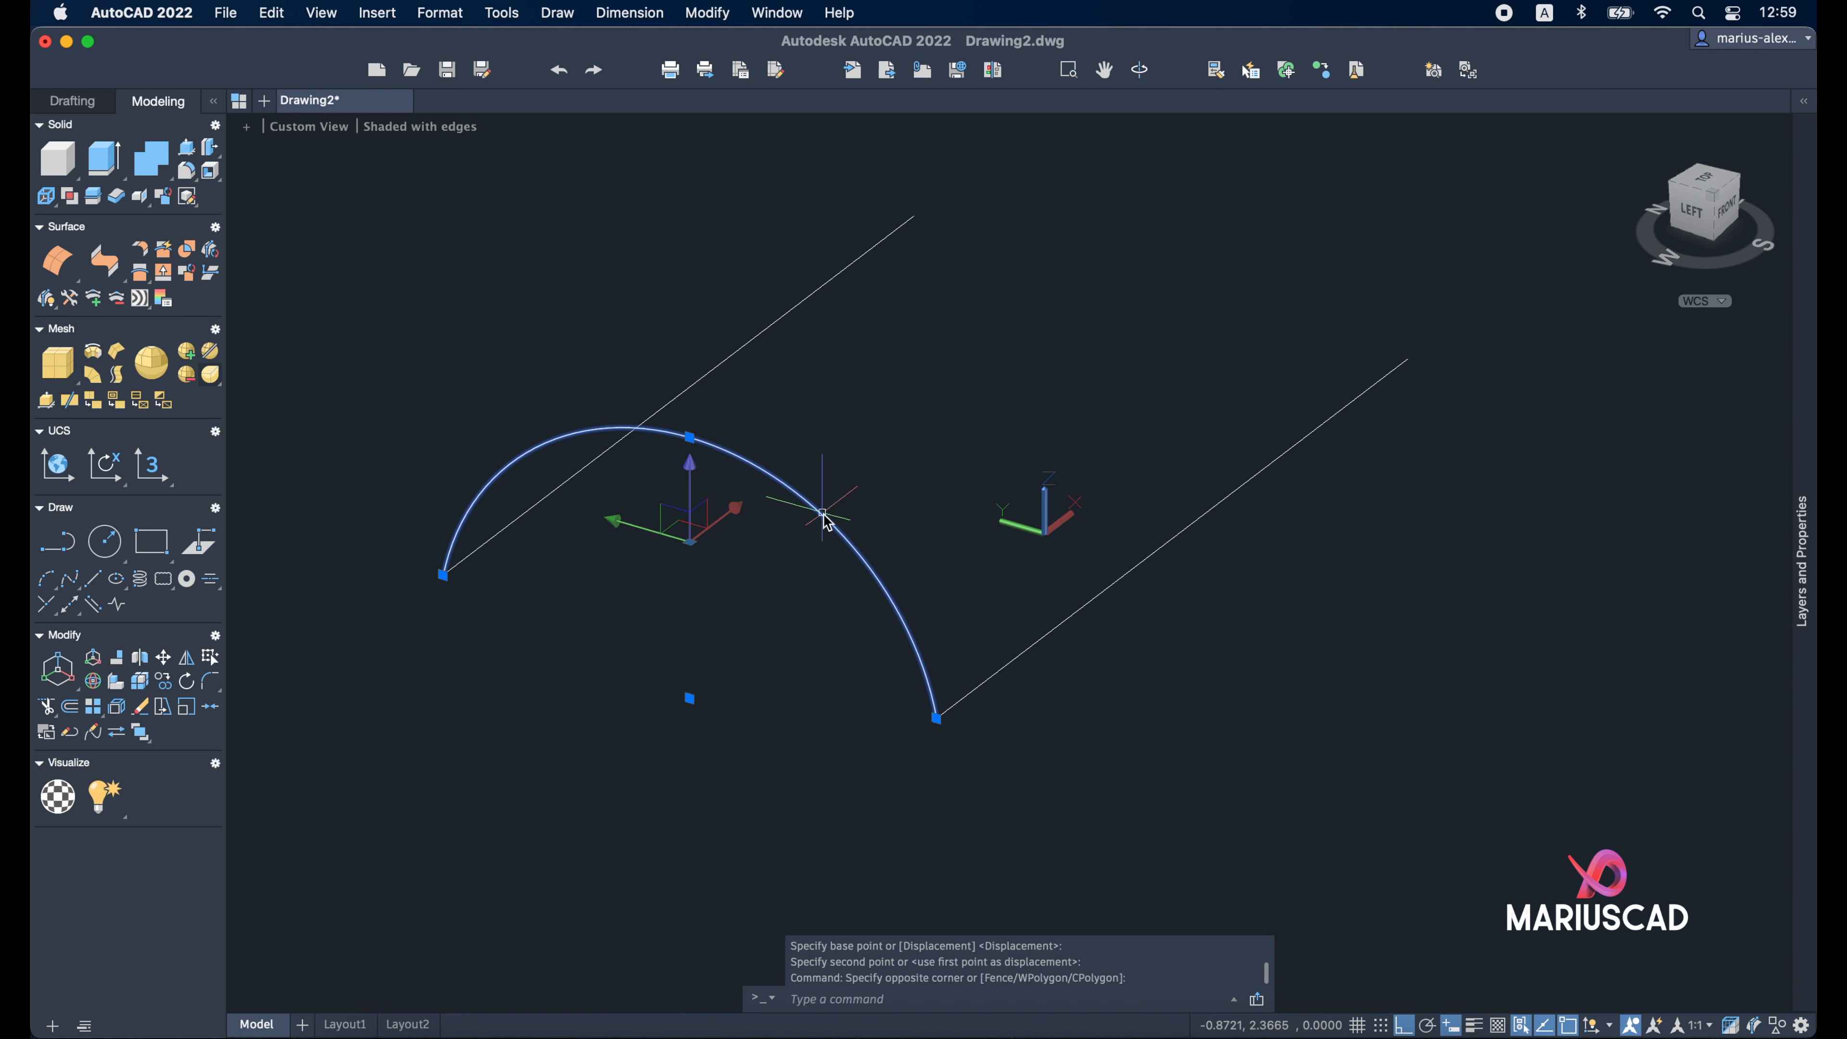
text(c)
key(Return)
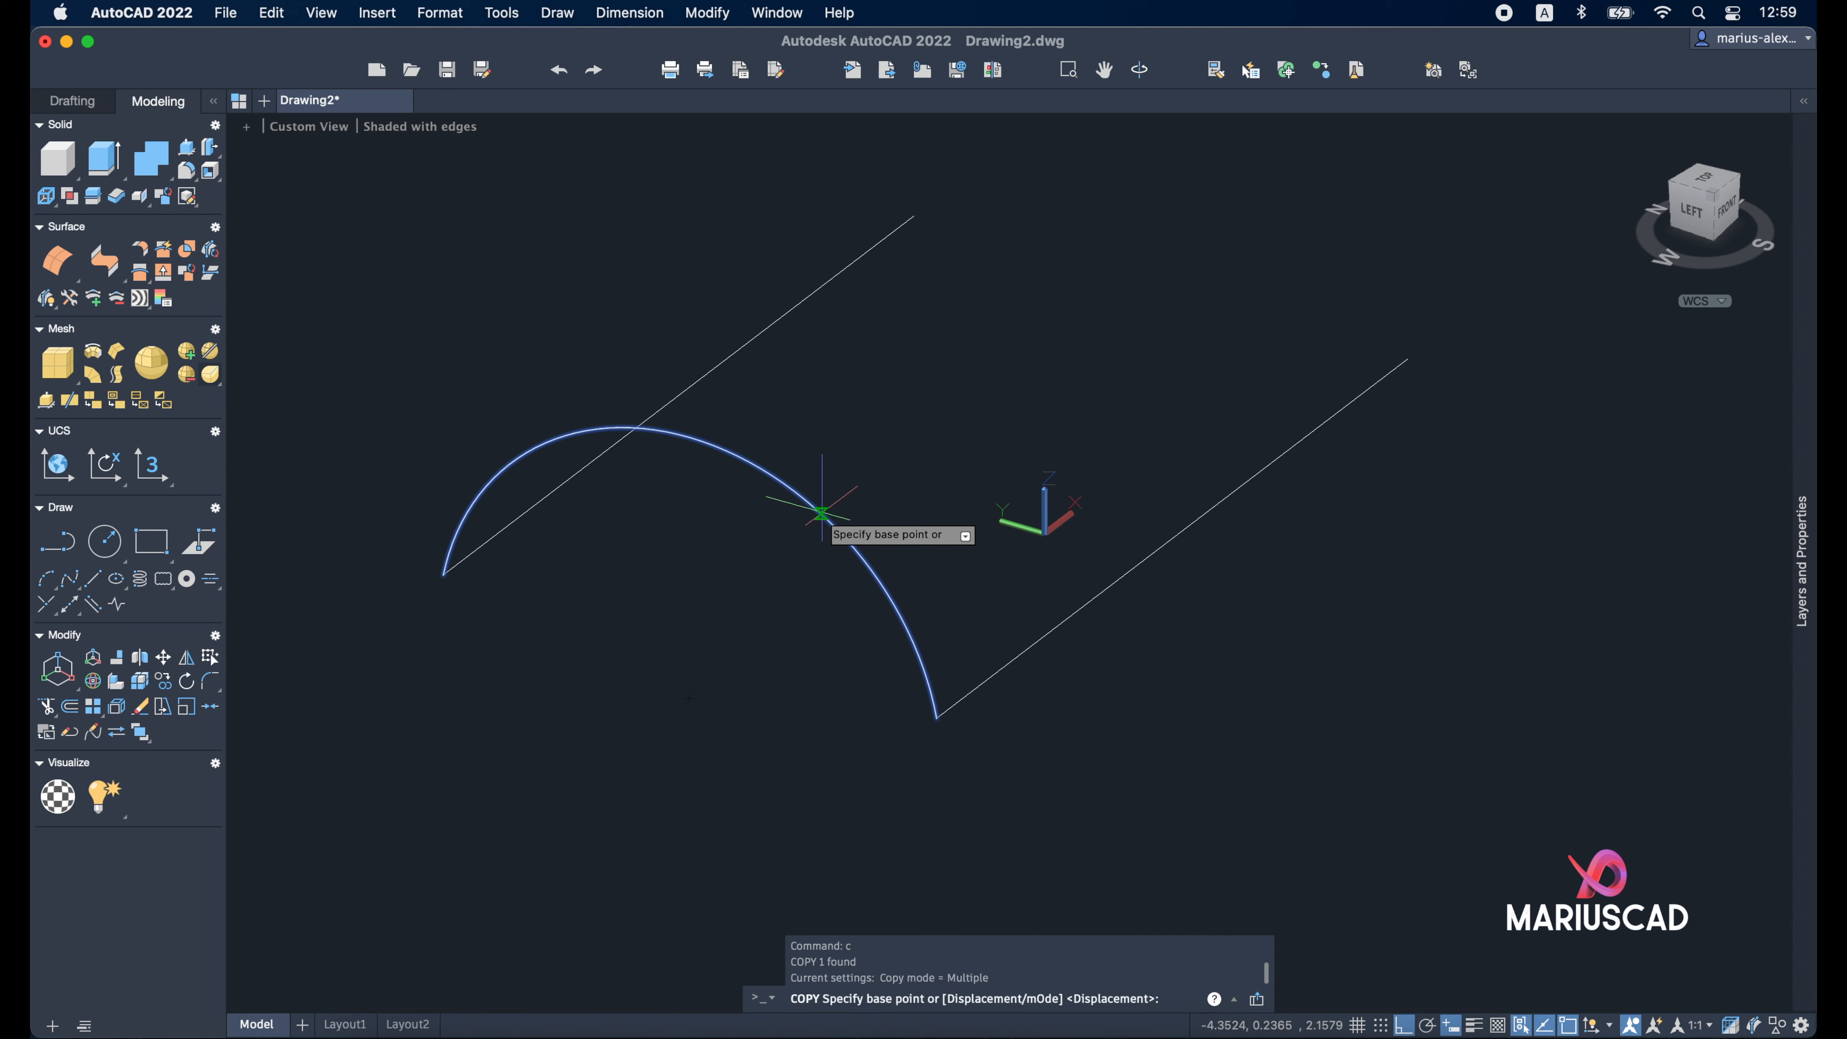
click(936, 717)
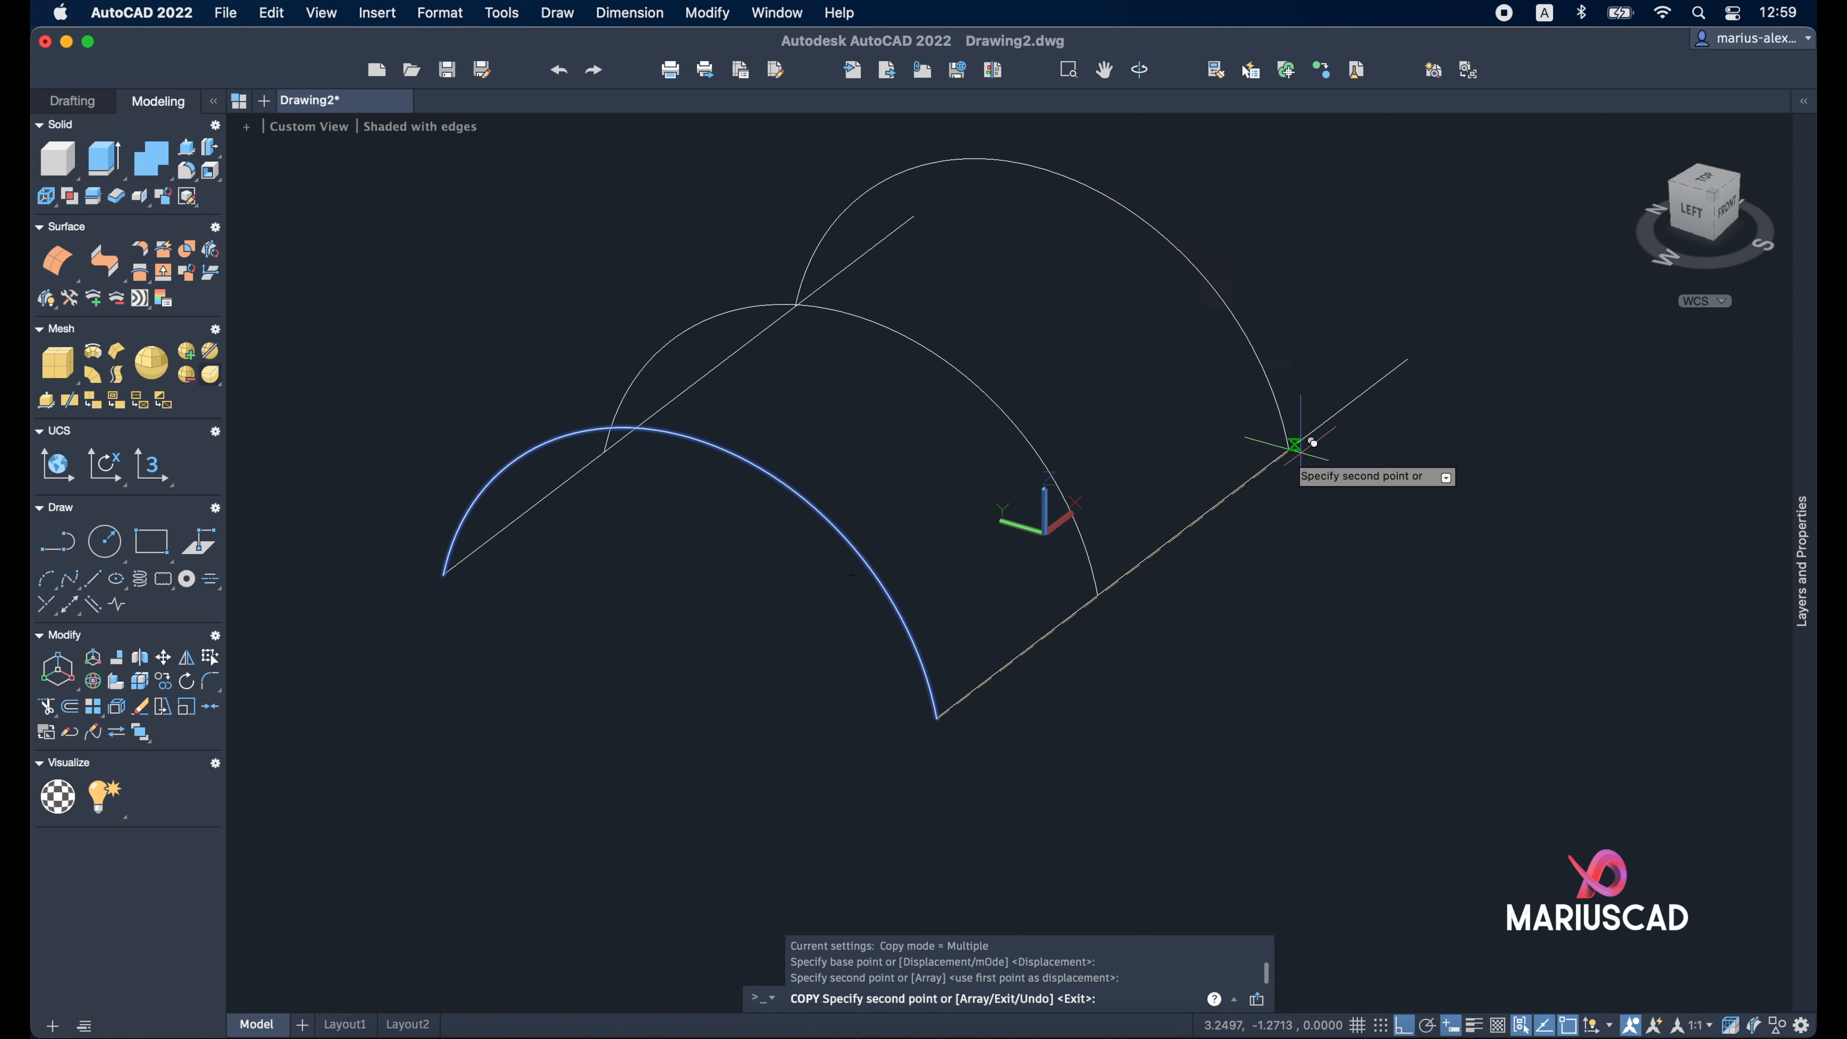
click(1285, 453)
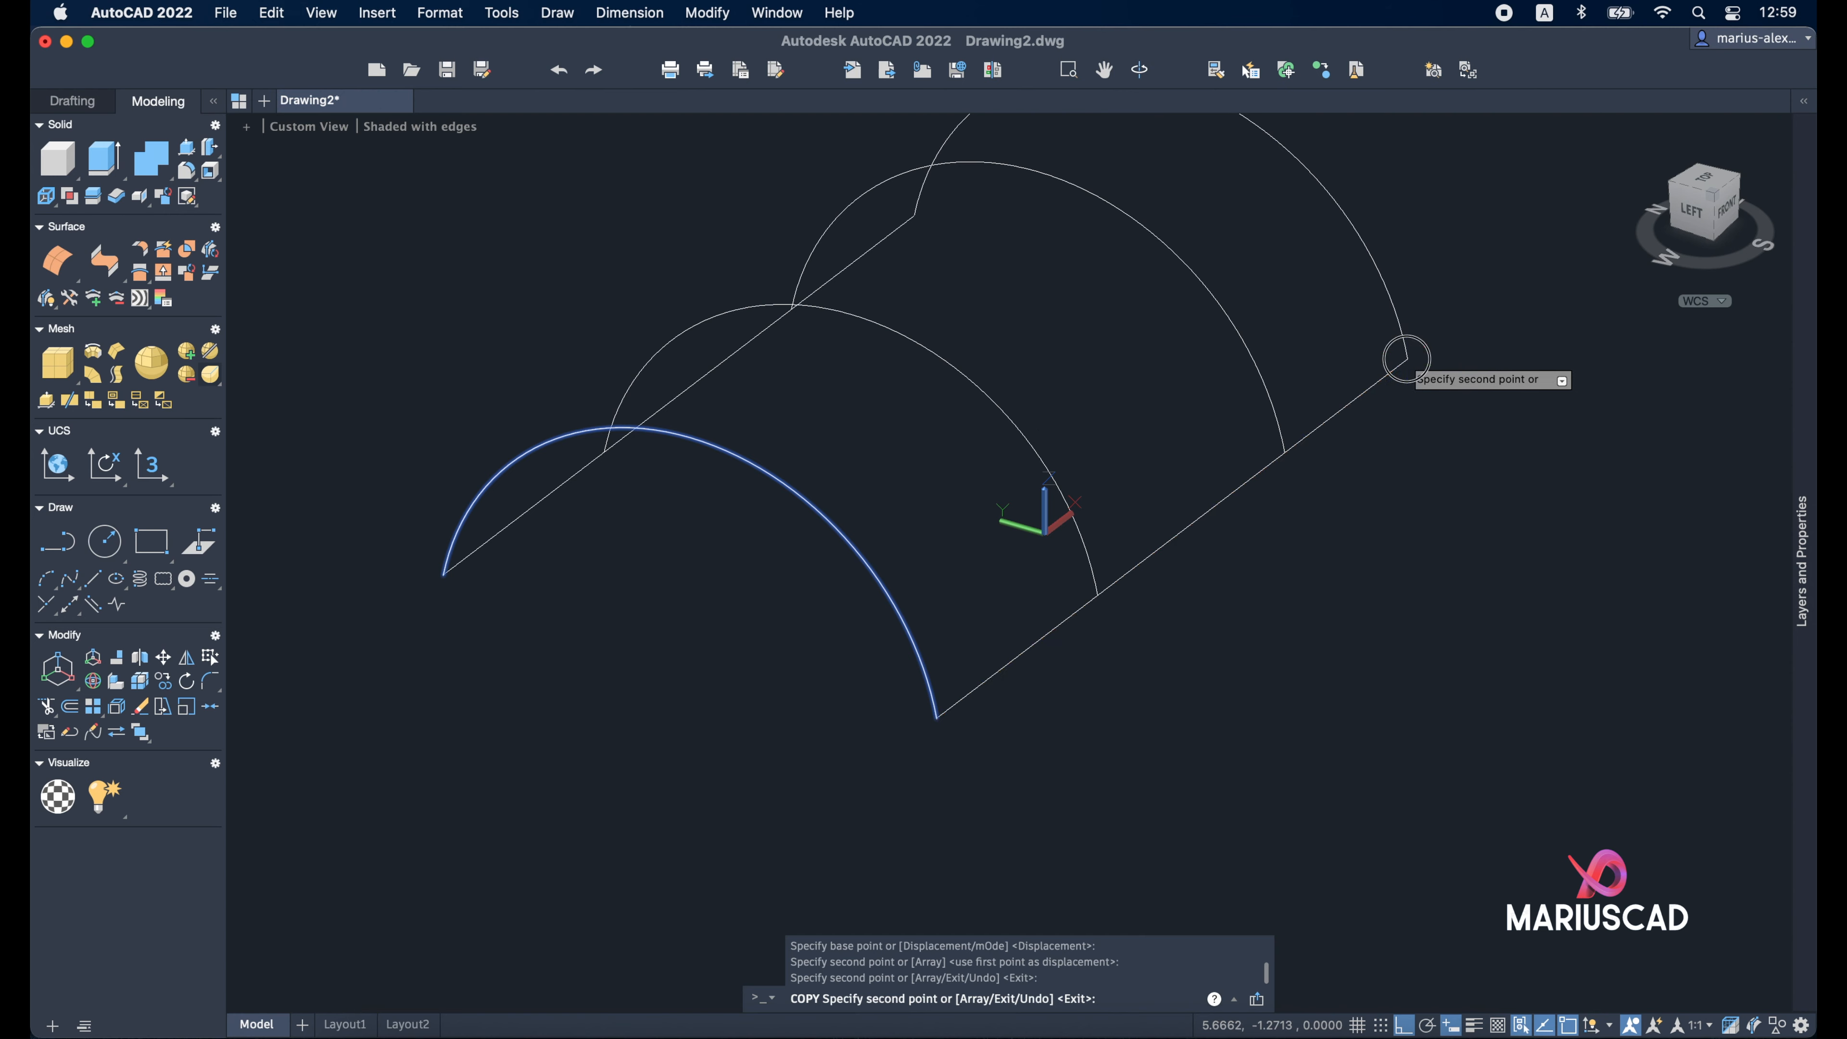
click(1405, 358)
key(Escape)
Flatten the second arc by stretching its midpoint straight down
shift+middle_drag(1422, 331, 1294, 521)
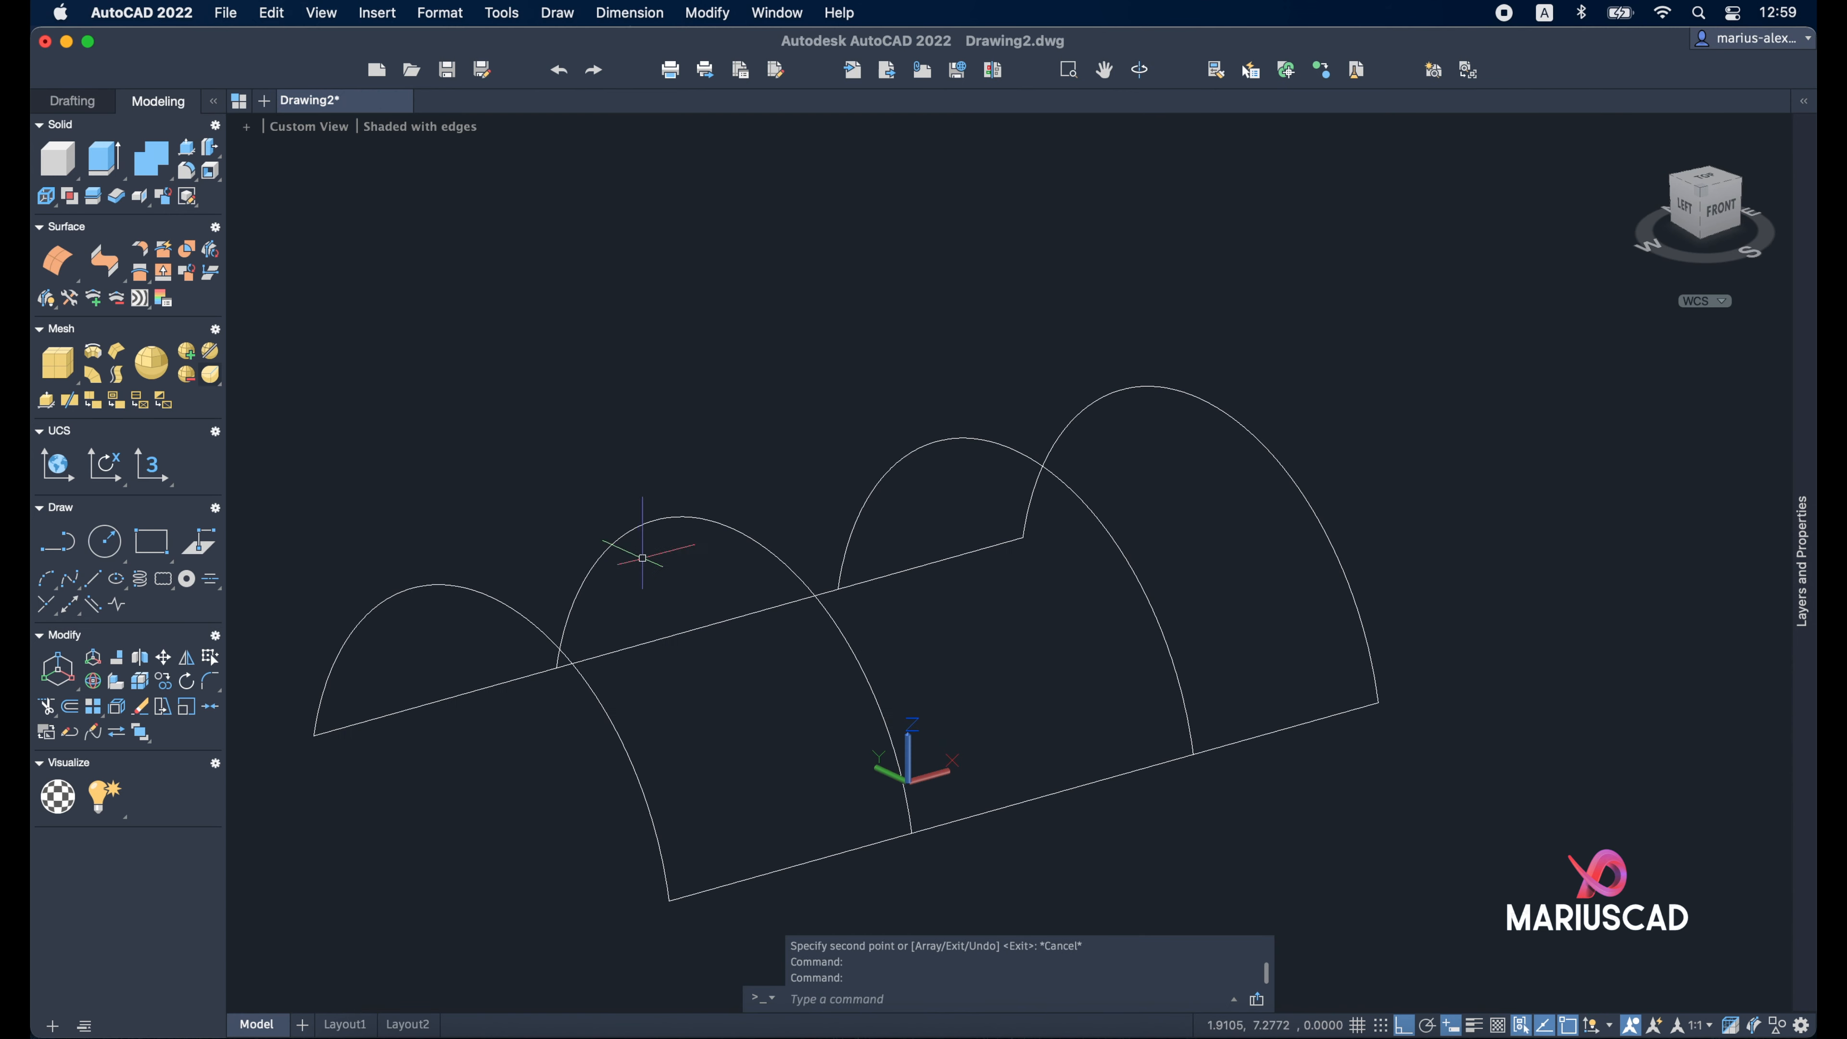
click(766, 534)
click(726, 525)
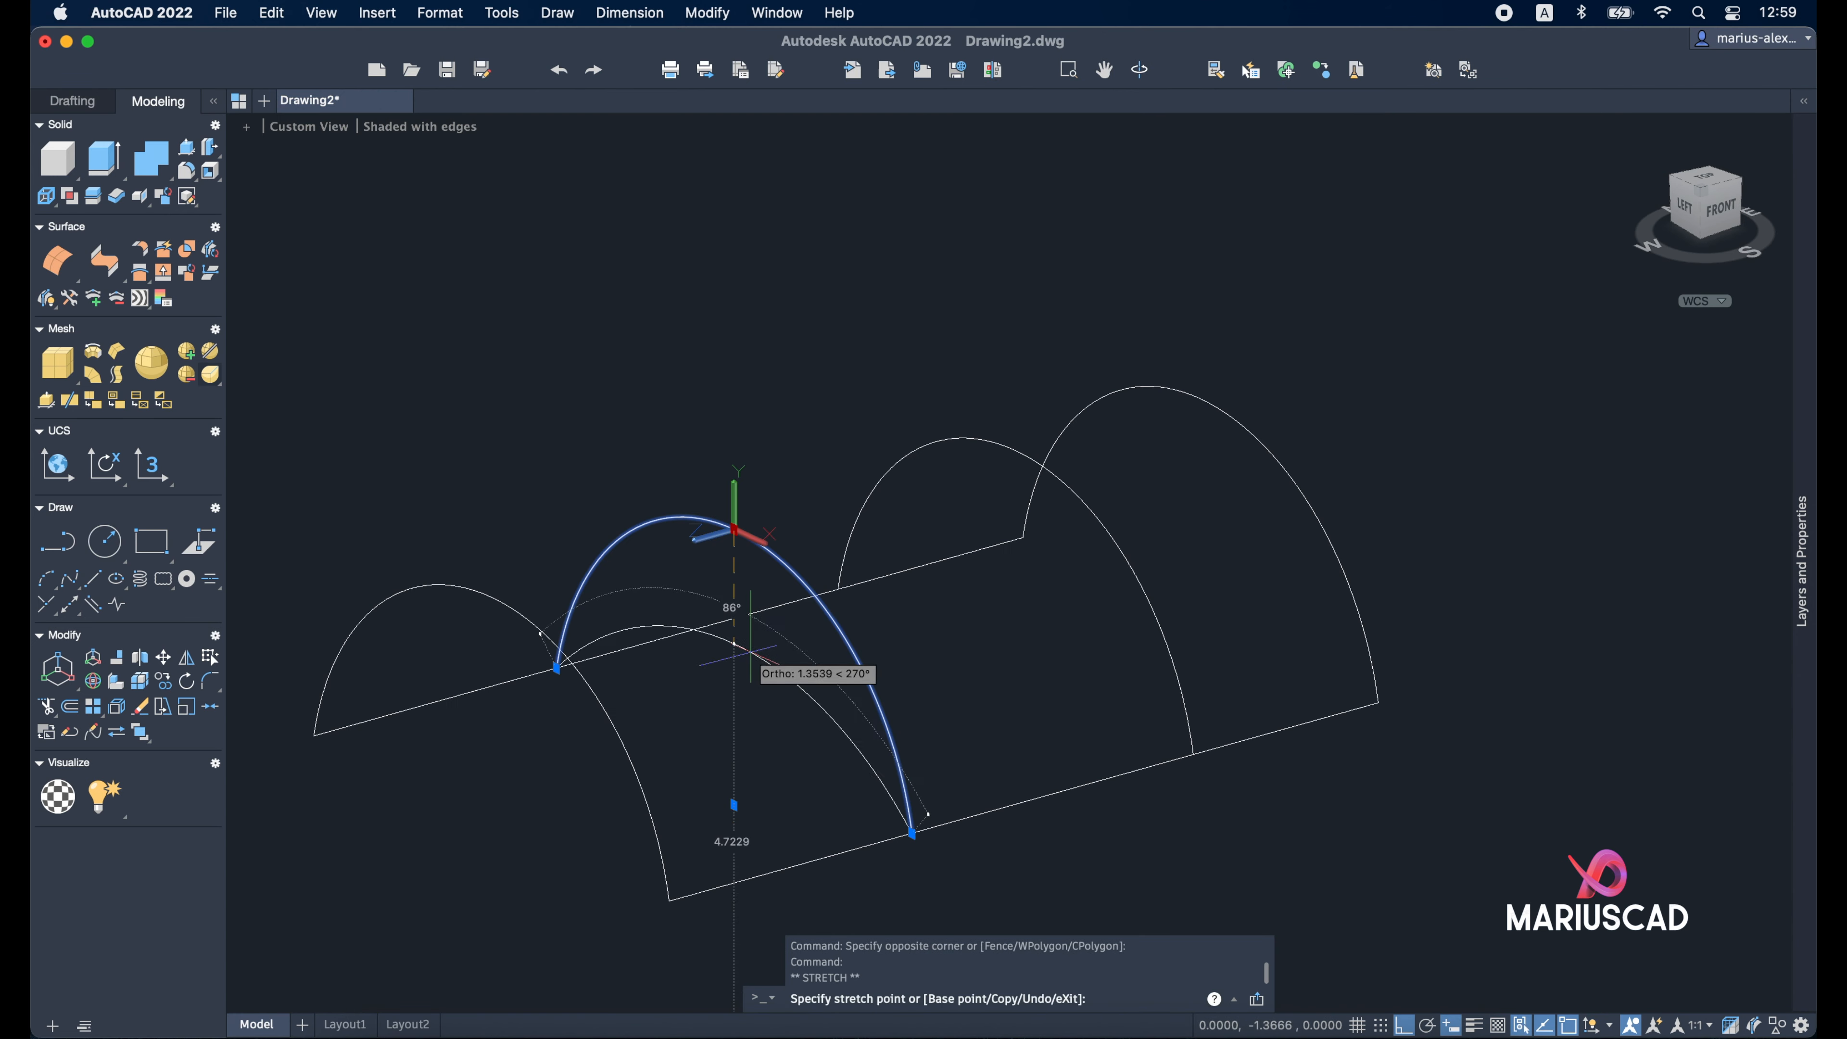
click(752, 665)
Make the third arc much taller by stretching its midpoint straight up
click(1025, 471)
click(994, 418)
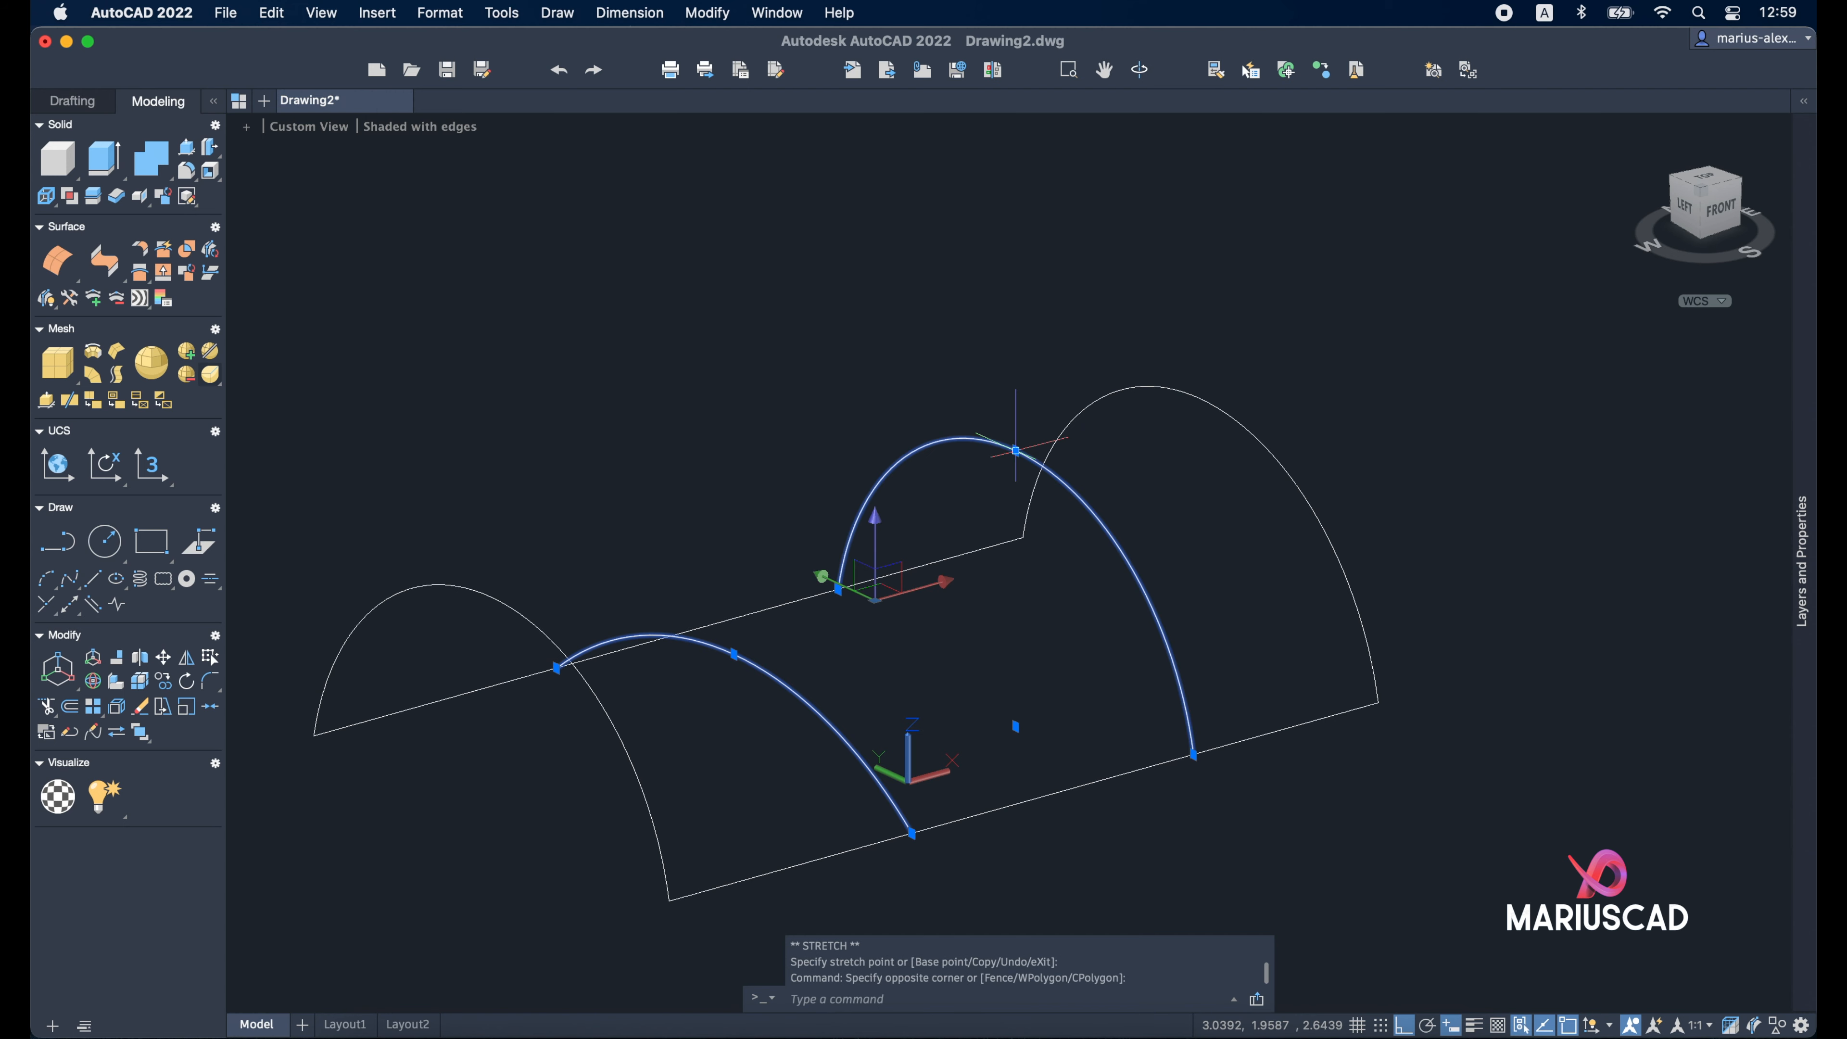
click(1016, 450)
click(1015, 237)
Lower the last arc slightly by stretching its midpoint down, and clear the selection
click(1207, 401)
click(1207, 401)
click(1211, 440)
key(Escape)
key(Escape)
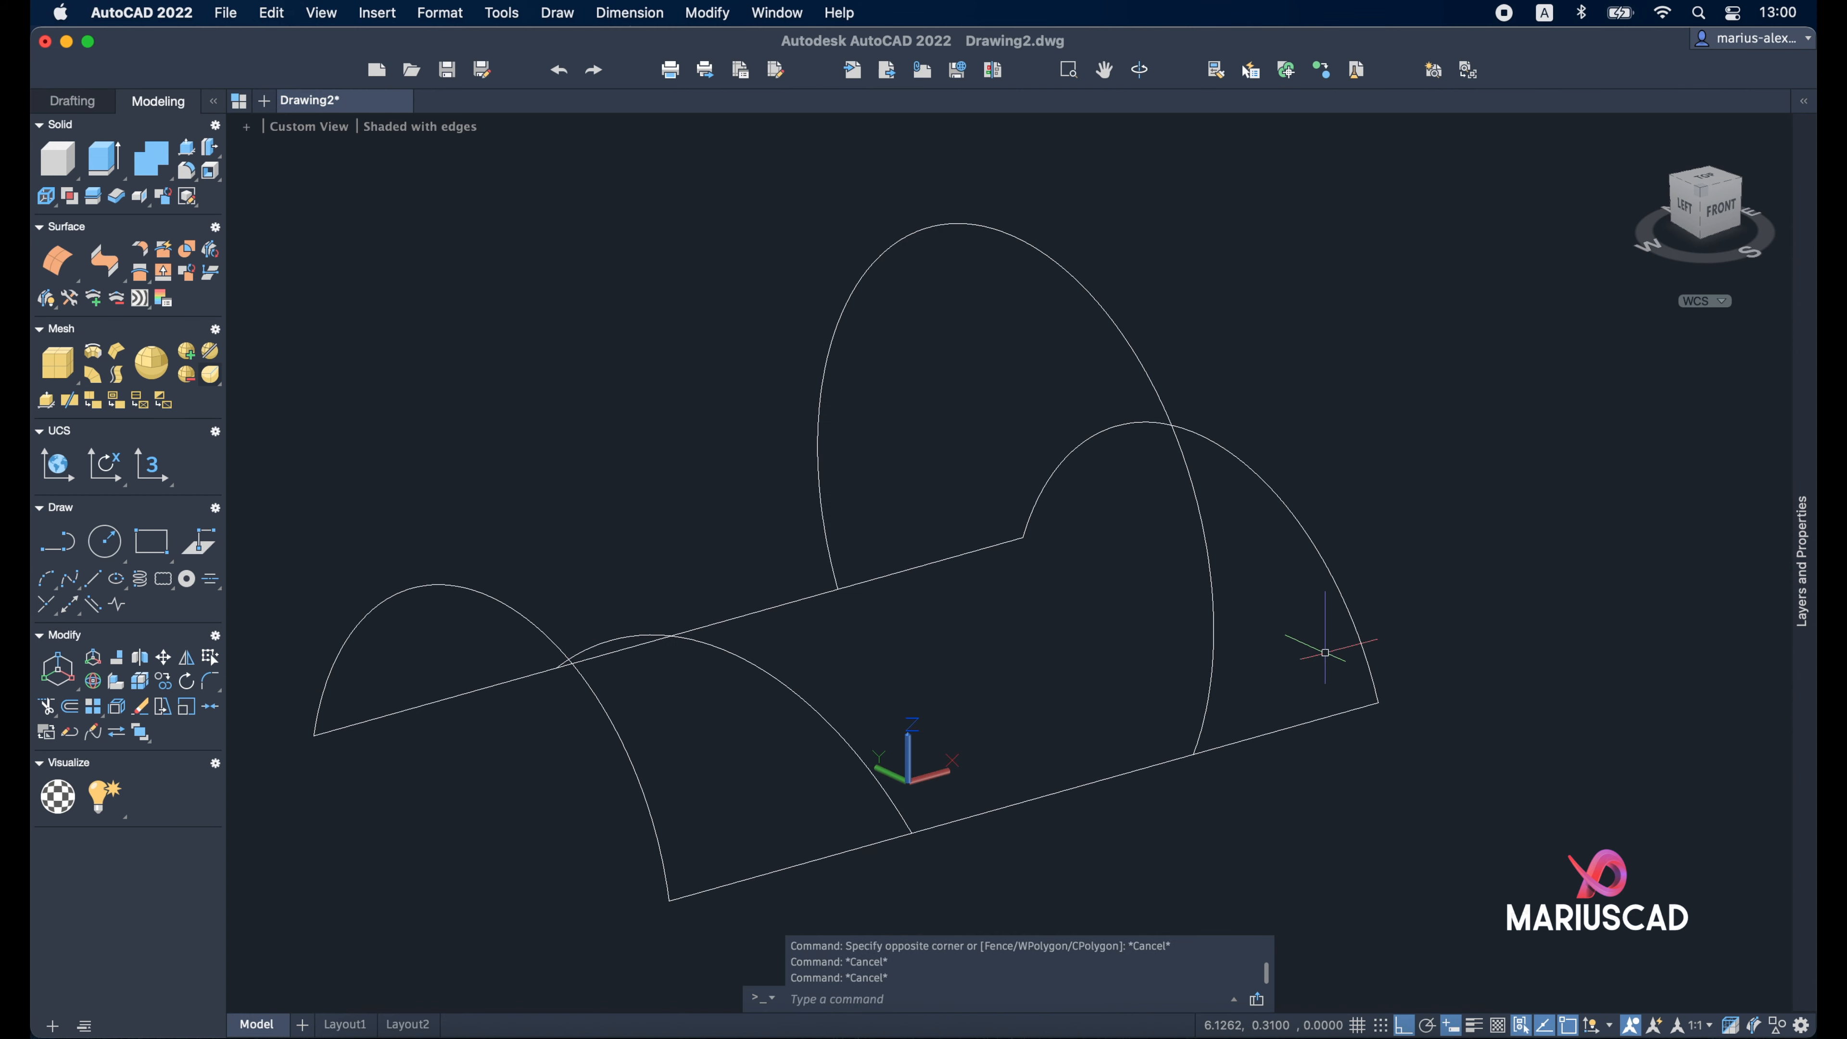
Start a network surface and choose the two straight lines as the first-direction curves
shift+middle_drag(1319, 647, 1484, 593)
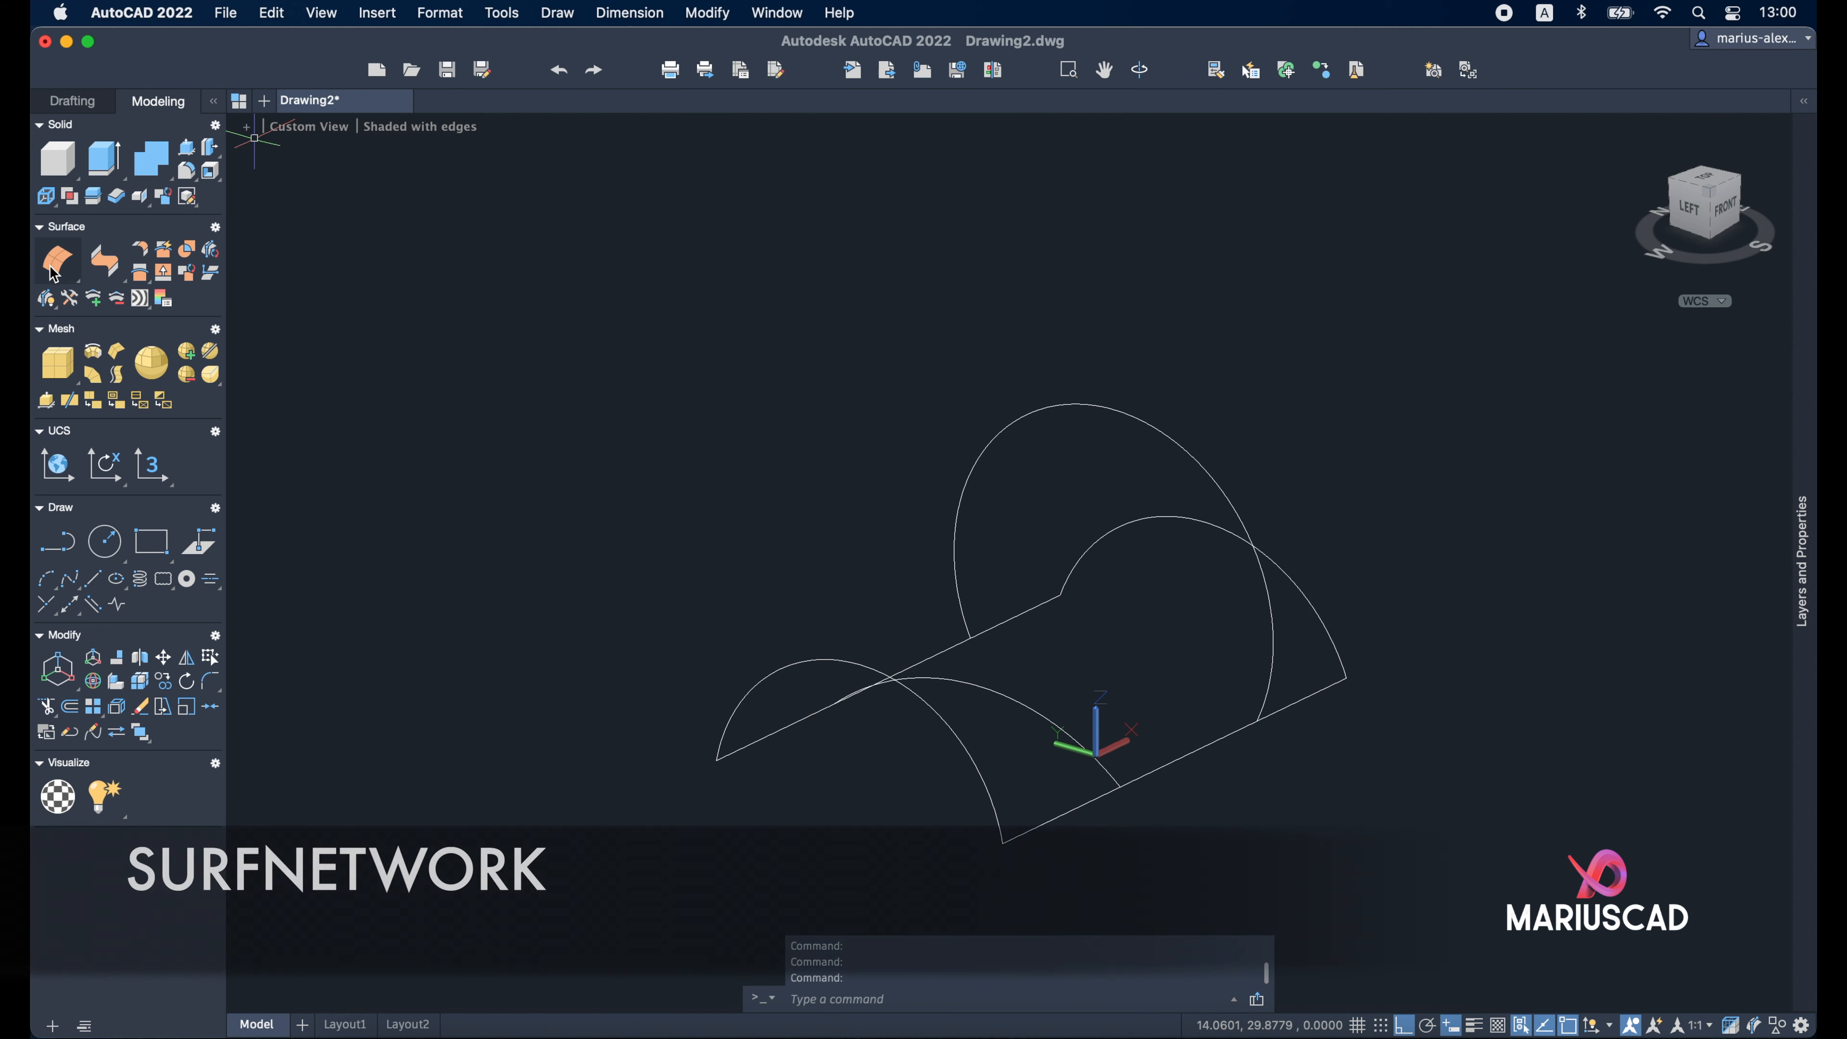
click(53, 271)
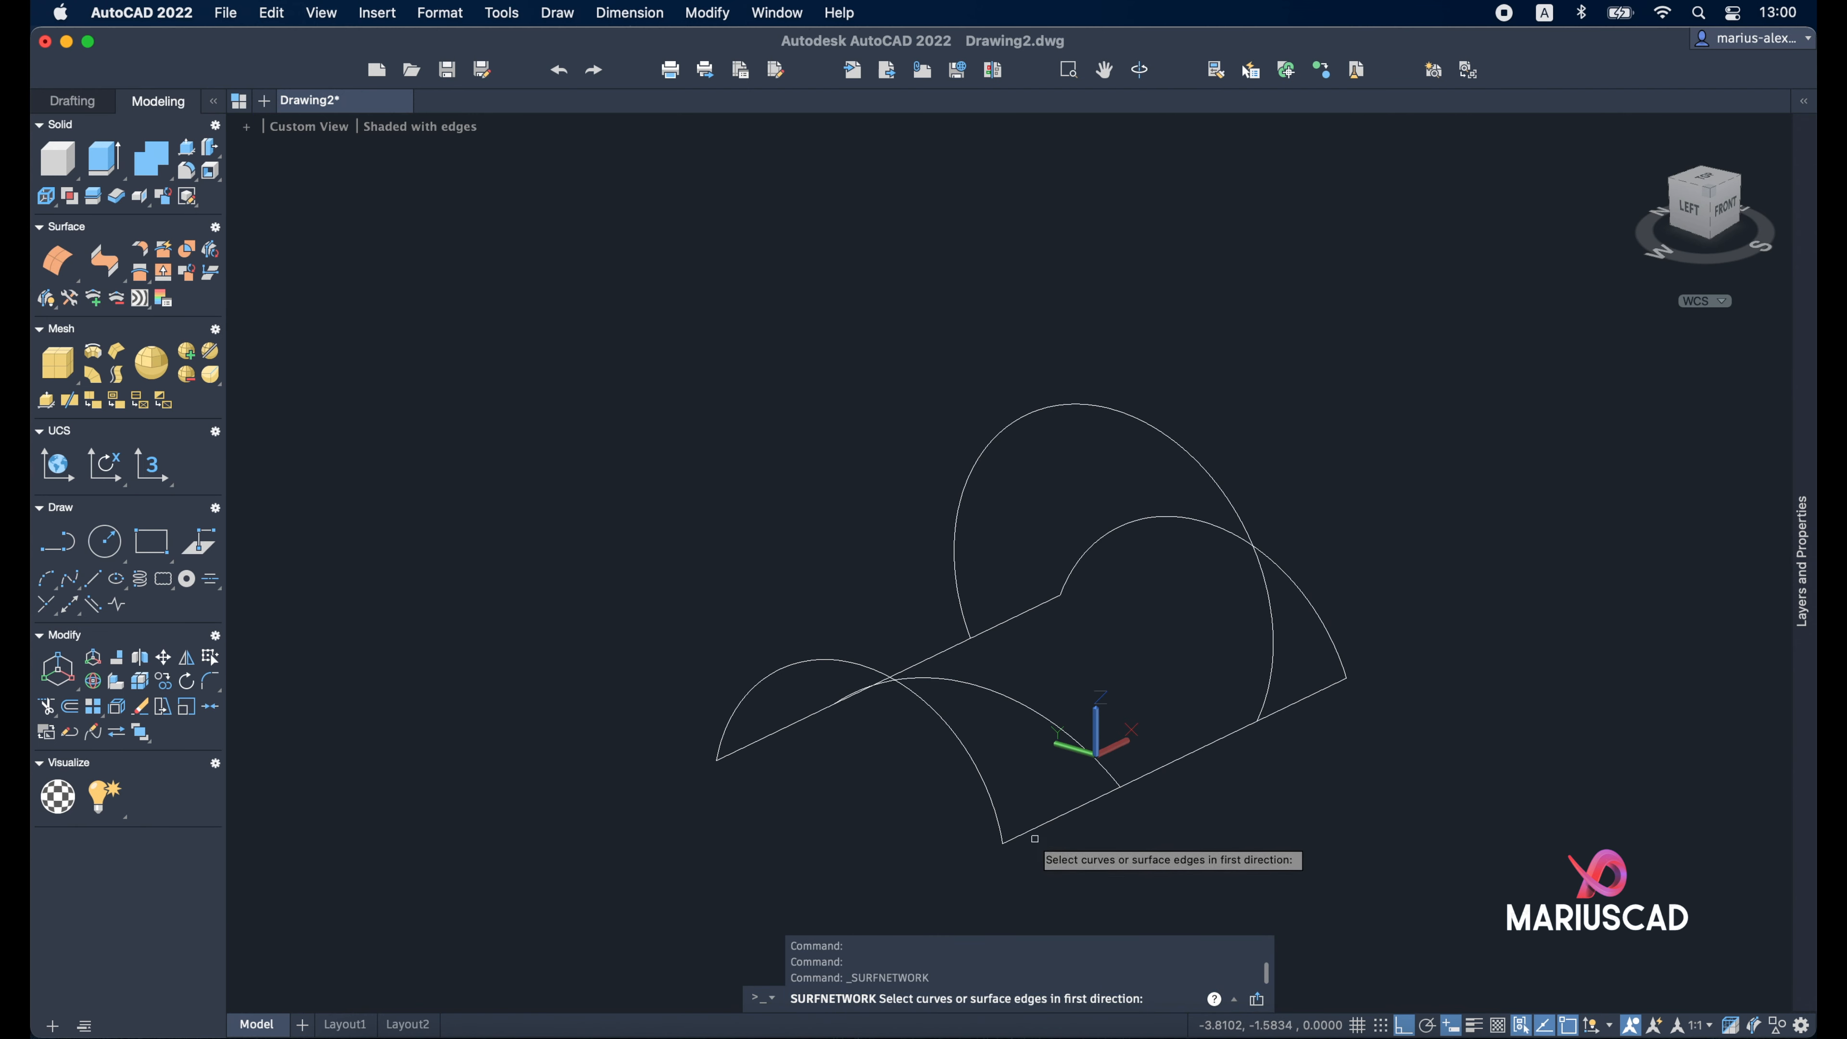
click(1053, 819)
click(781, 724)
click(783, 726)
click(781, 729)
key(Return)
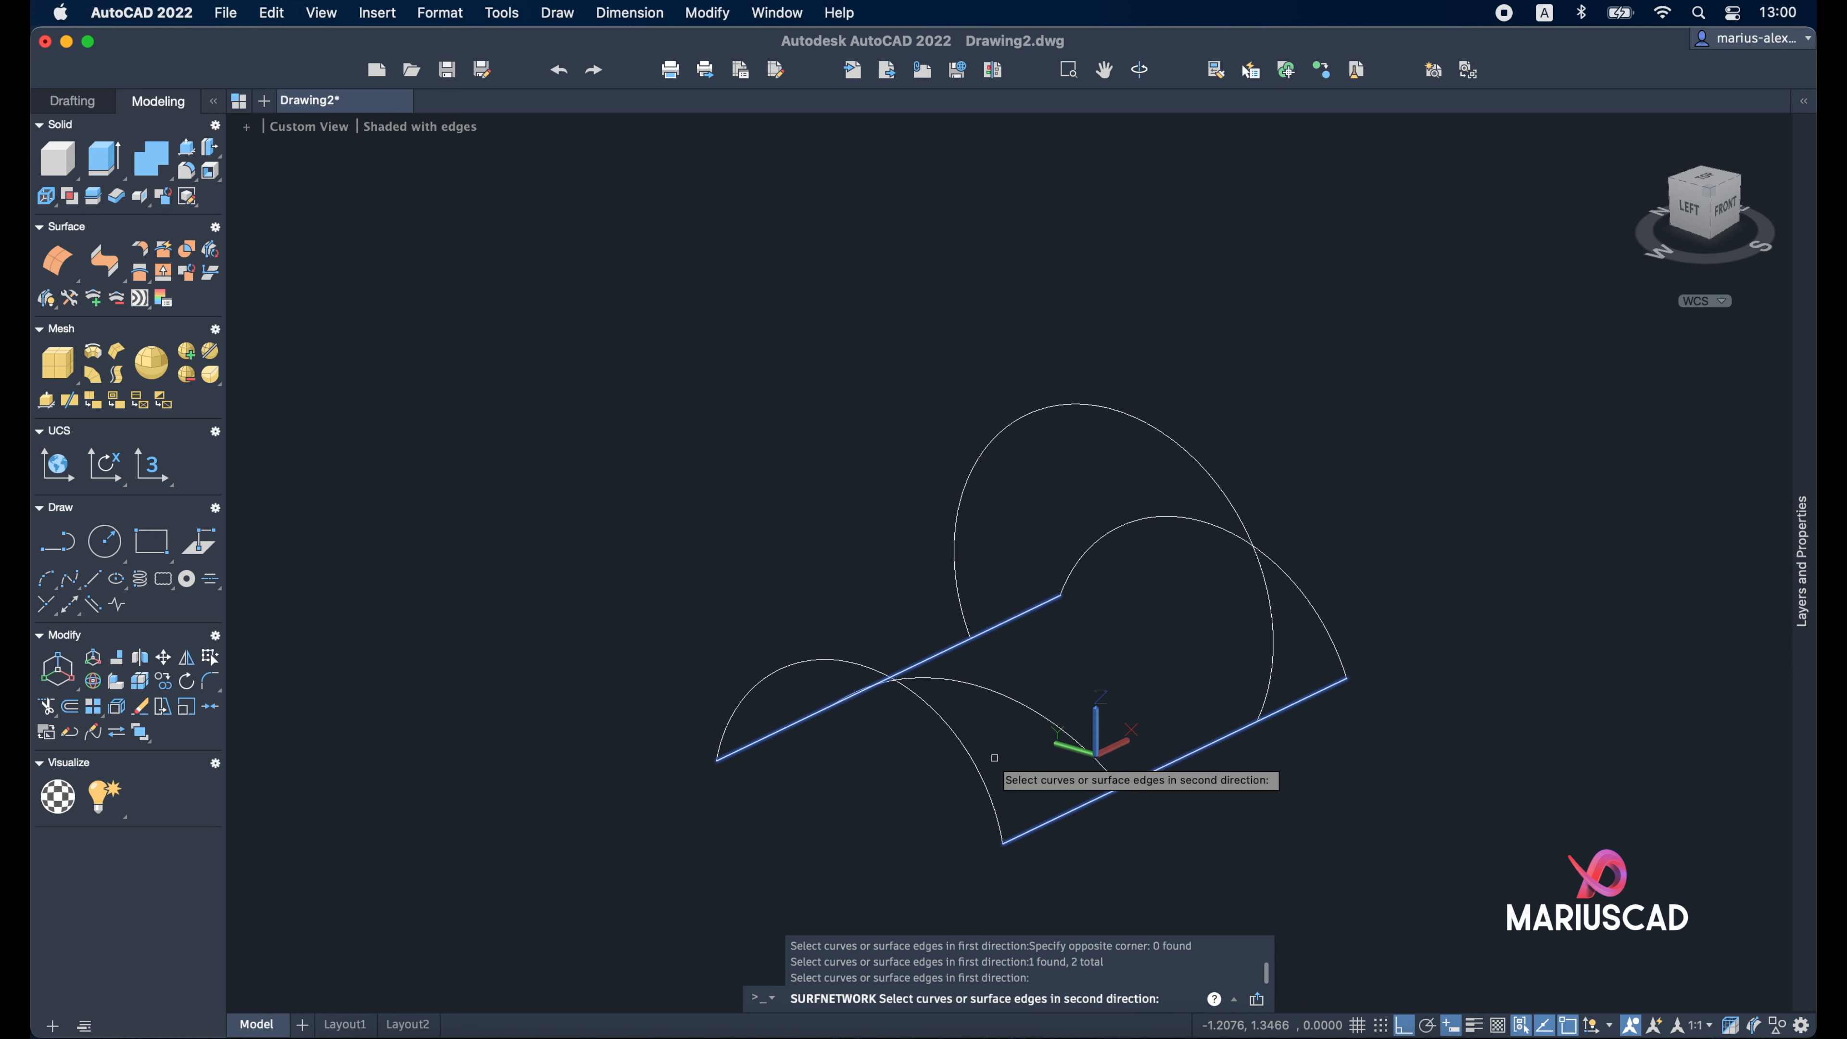
Choose the four arcs as the second-direction curves and complete the network surface
click(946, 735)
click(1012, 691)
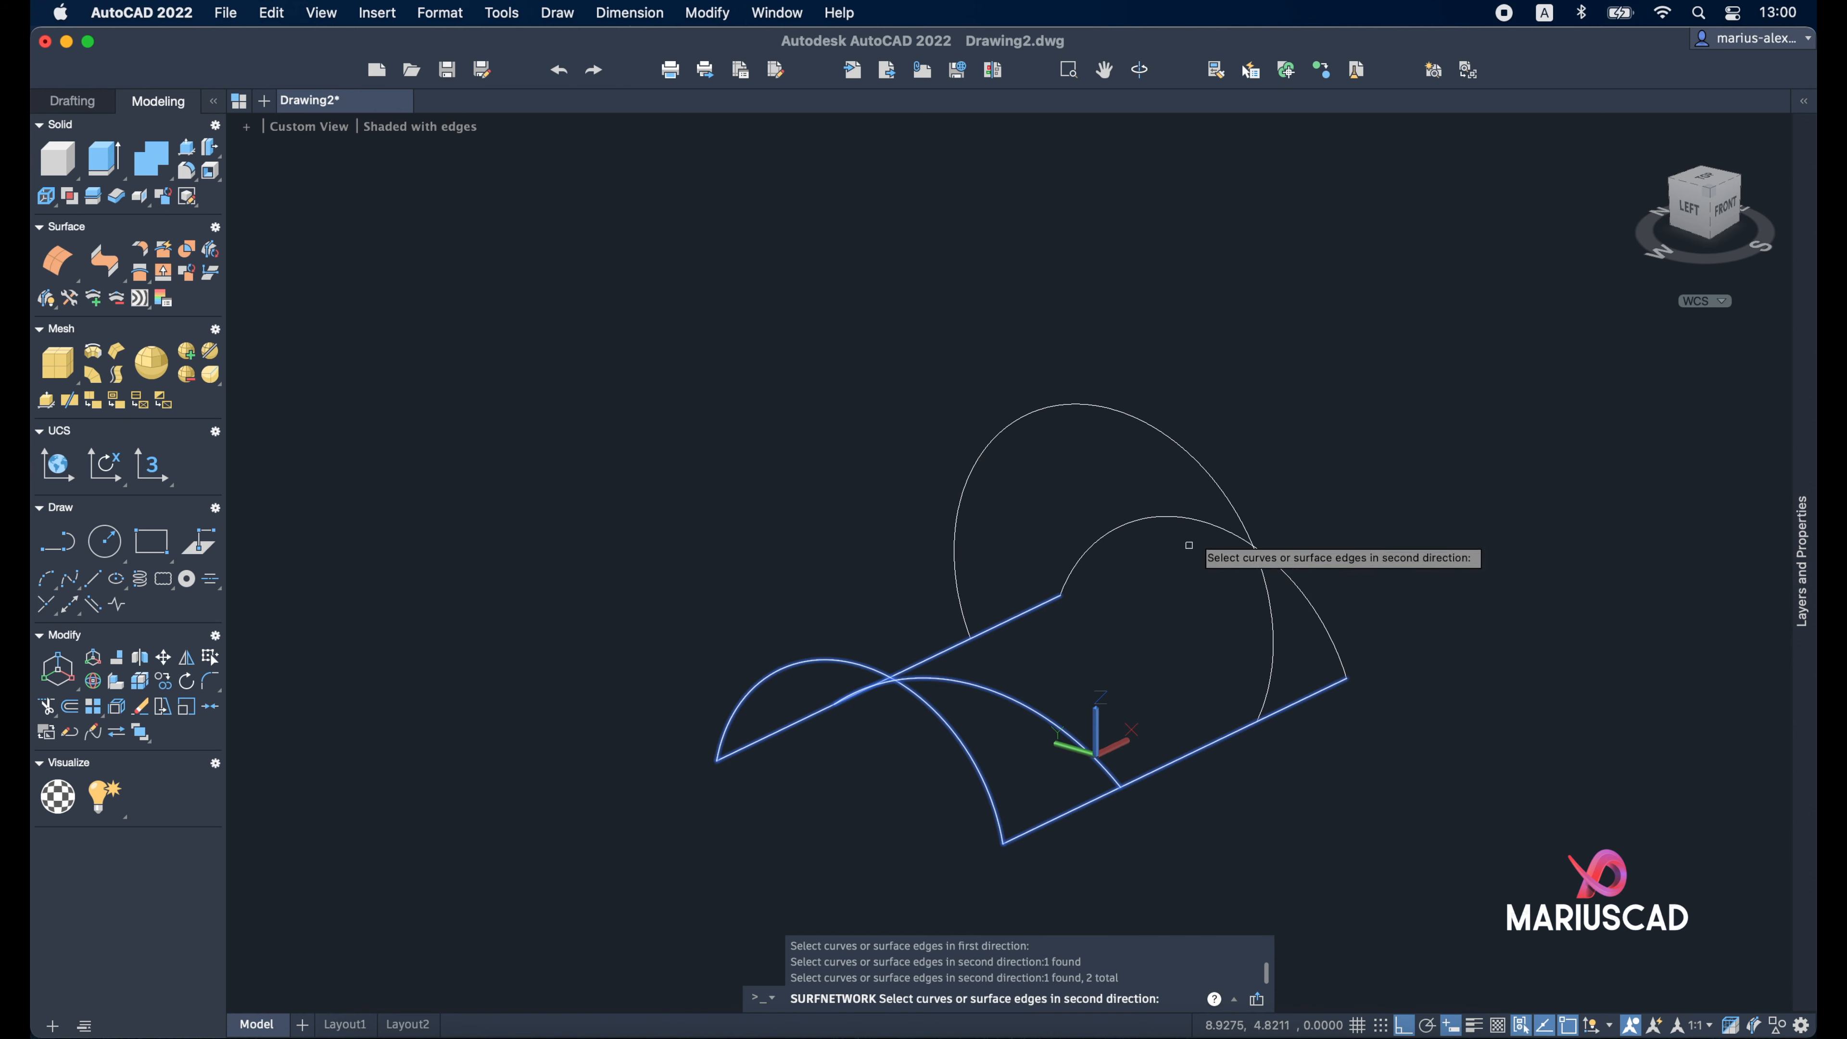
click(1219, 486)
click(1275, 564)
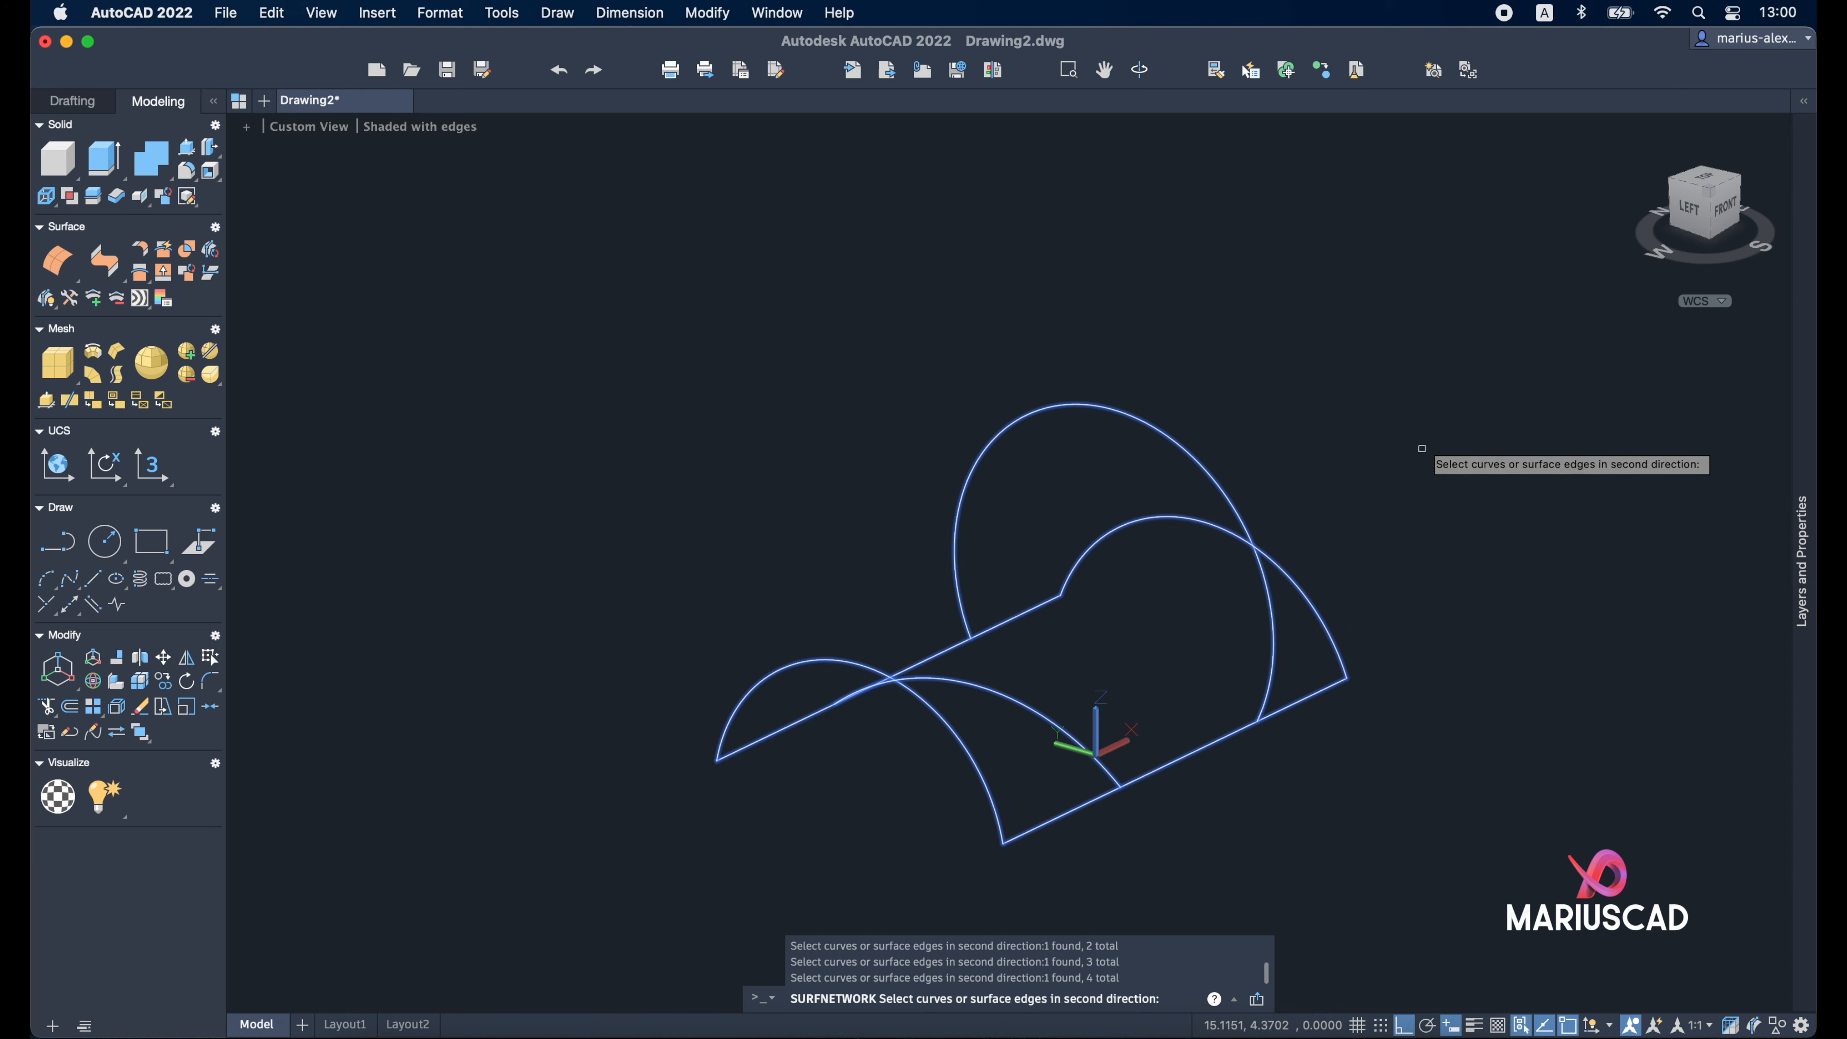
key(Return)
shift+middle_drag(1514, 494, 1125, 602)
mouse_move(1396, 744)
shift+middle_down()
mouse_move(1666, 623)
mouse_move(1402, 639)
mouse_move(1543, 462)
mouse_move(1313, 561)
mouse_move(1229, 709)
mouse_move(1192, 640)
mouse_move(1108, 660)
mouse_move(1328, 636)
mouse_move(1311, 578)
mouse_move(1348, 714)
mouse_move(1040, 533)
mouse_move(1287, 582)
mouse_move(1187, 523)
mouse_move(1163, 553)
shift+middle_up()
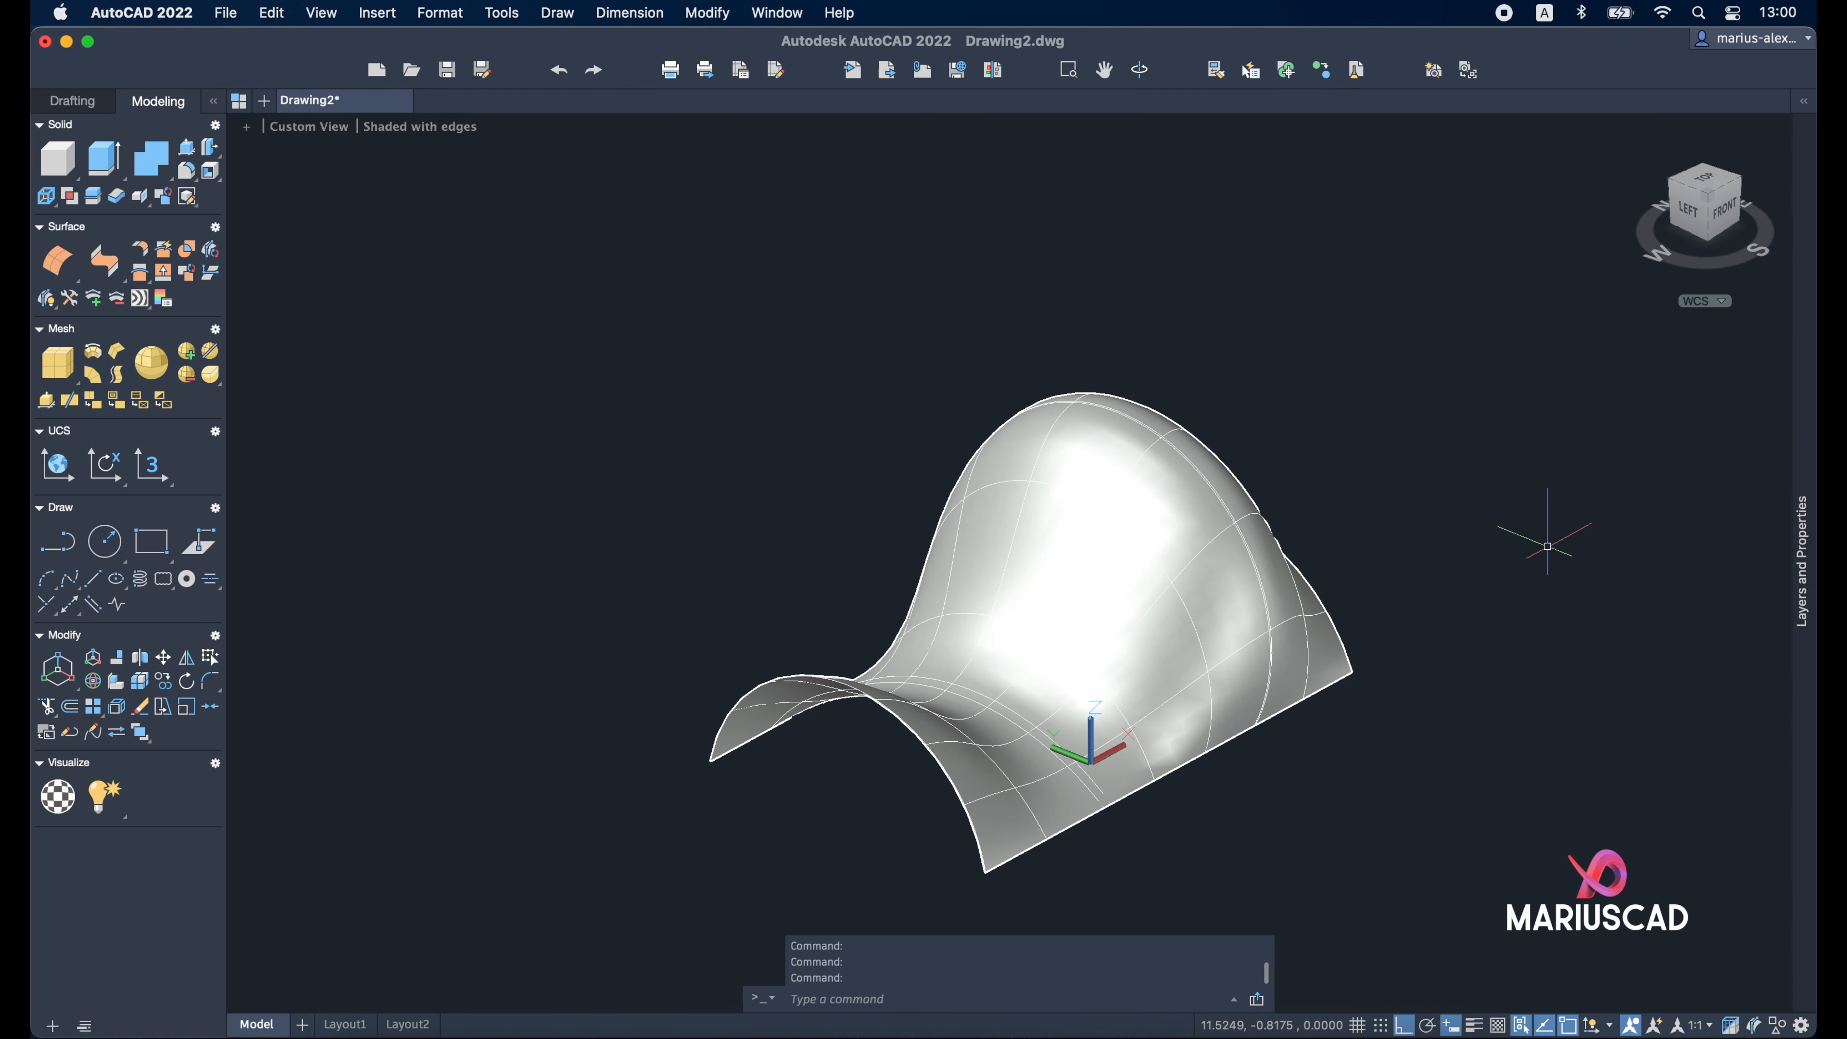
mouse_move(1544, 542)
shift+middle_down()
mouse_move(1530, 563)
mouse_move(1486, 560)
shift+middle_up()
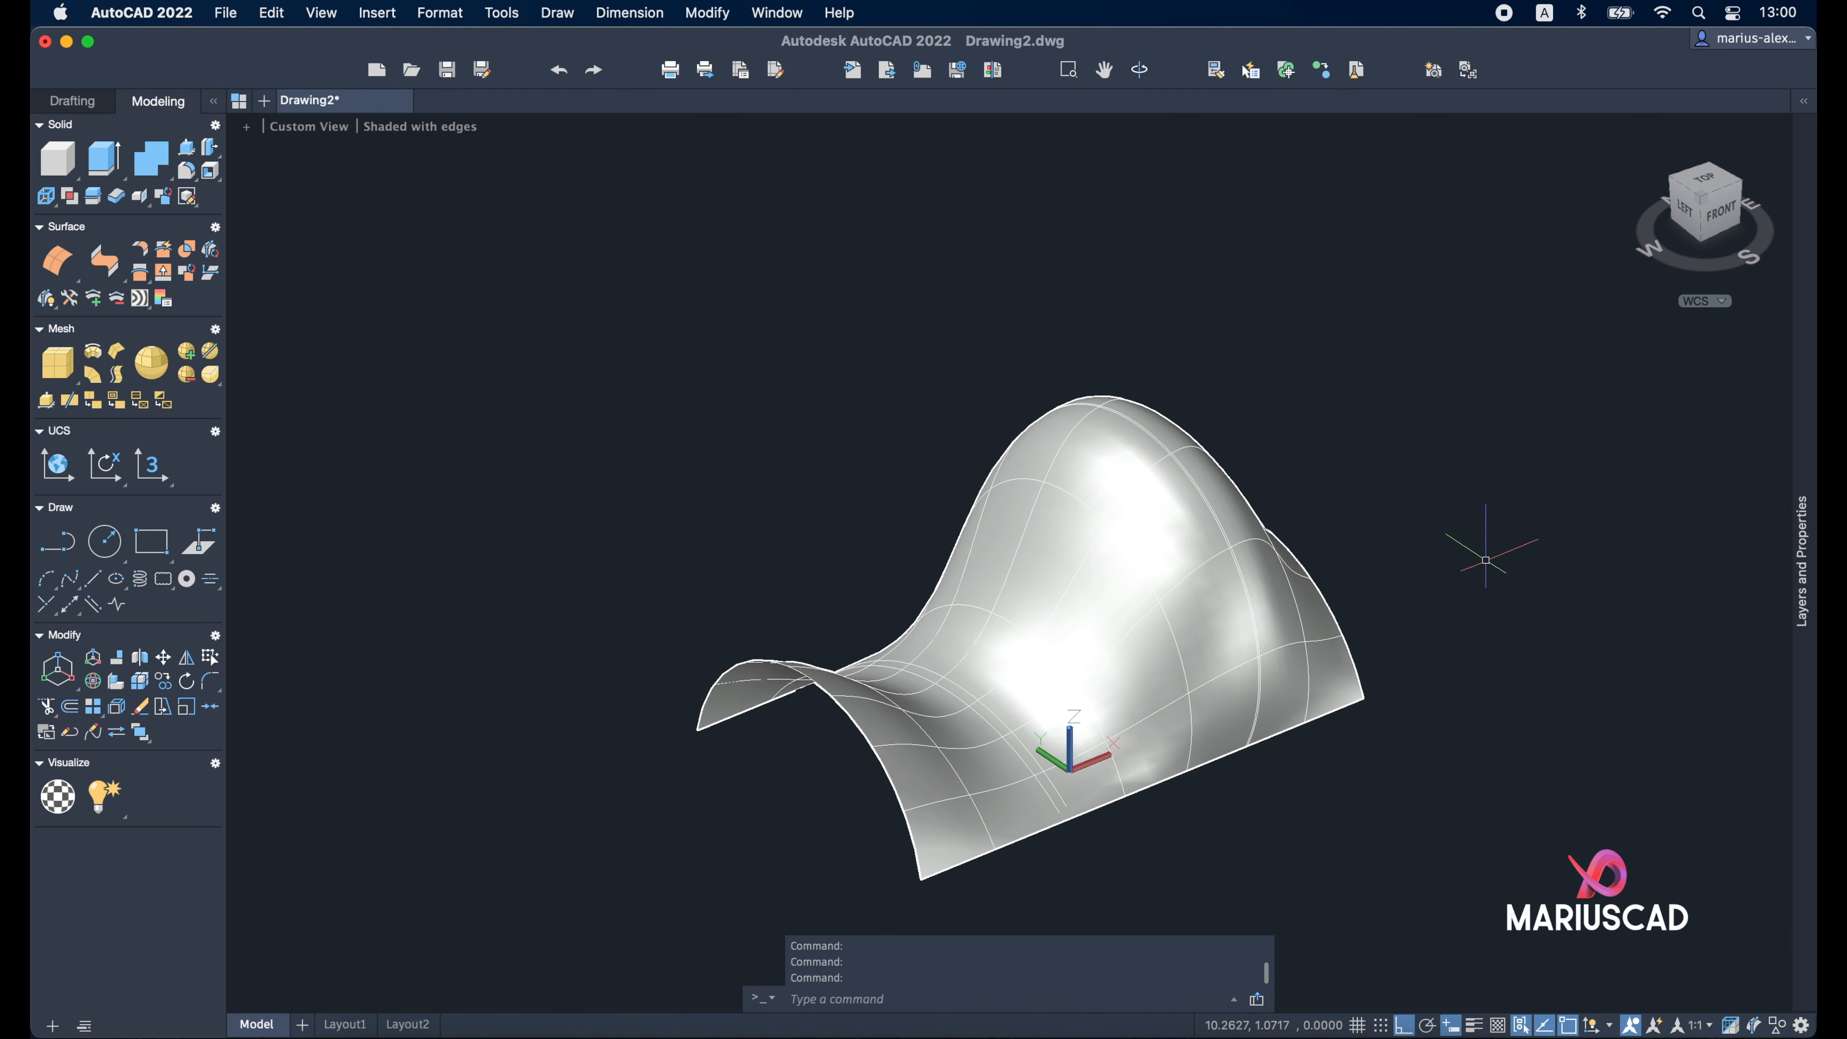
Erase the network surface along with all of its lines and arcs
key(super+a)
key(Delete)
middle_drag(1205, 536, 959, 559)
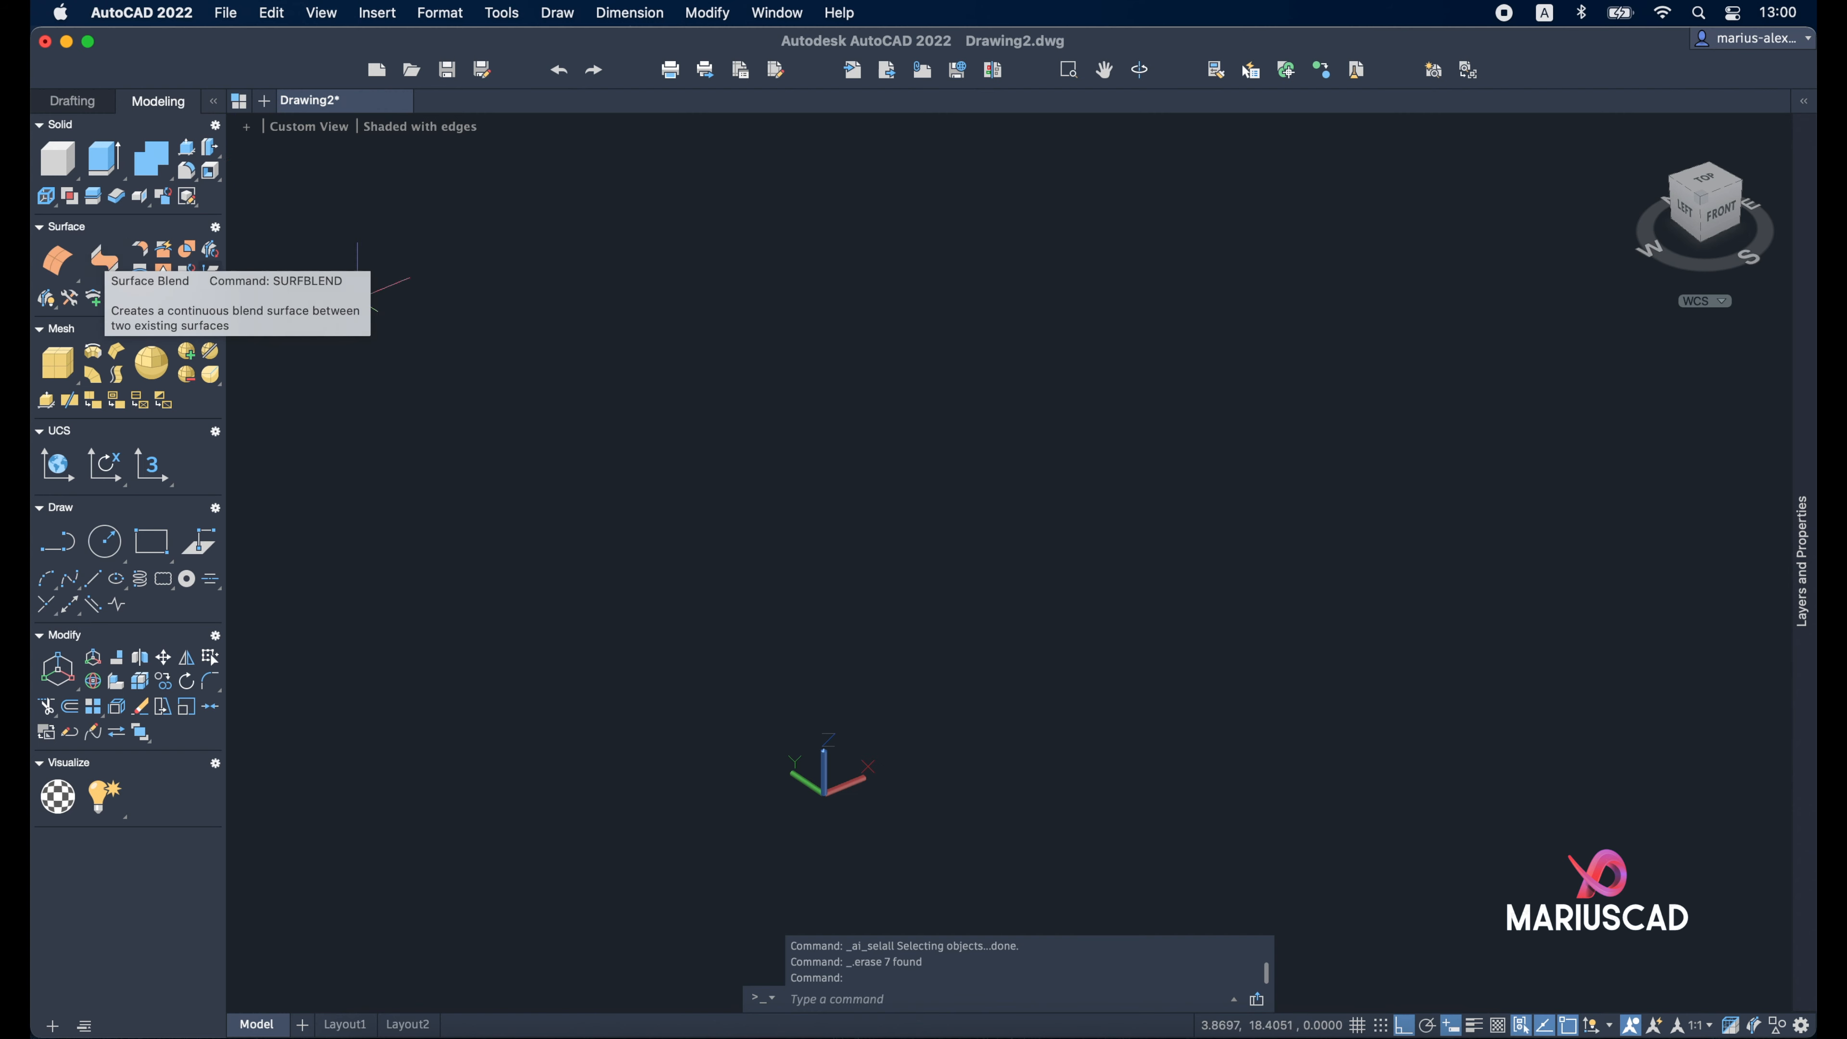
Draw a circle with a radius of 5 in the empty drawing area
middle_drag(1086, 503, 984, 516)
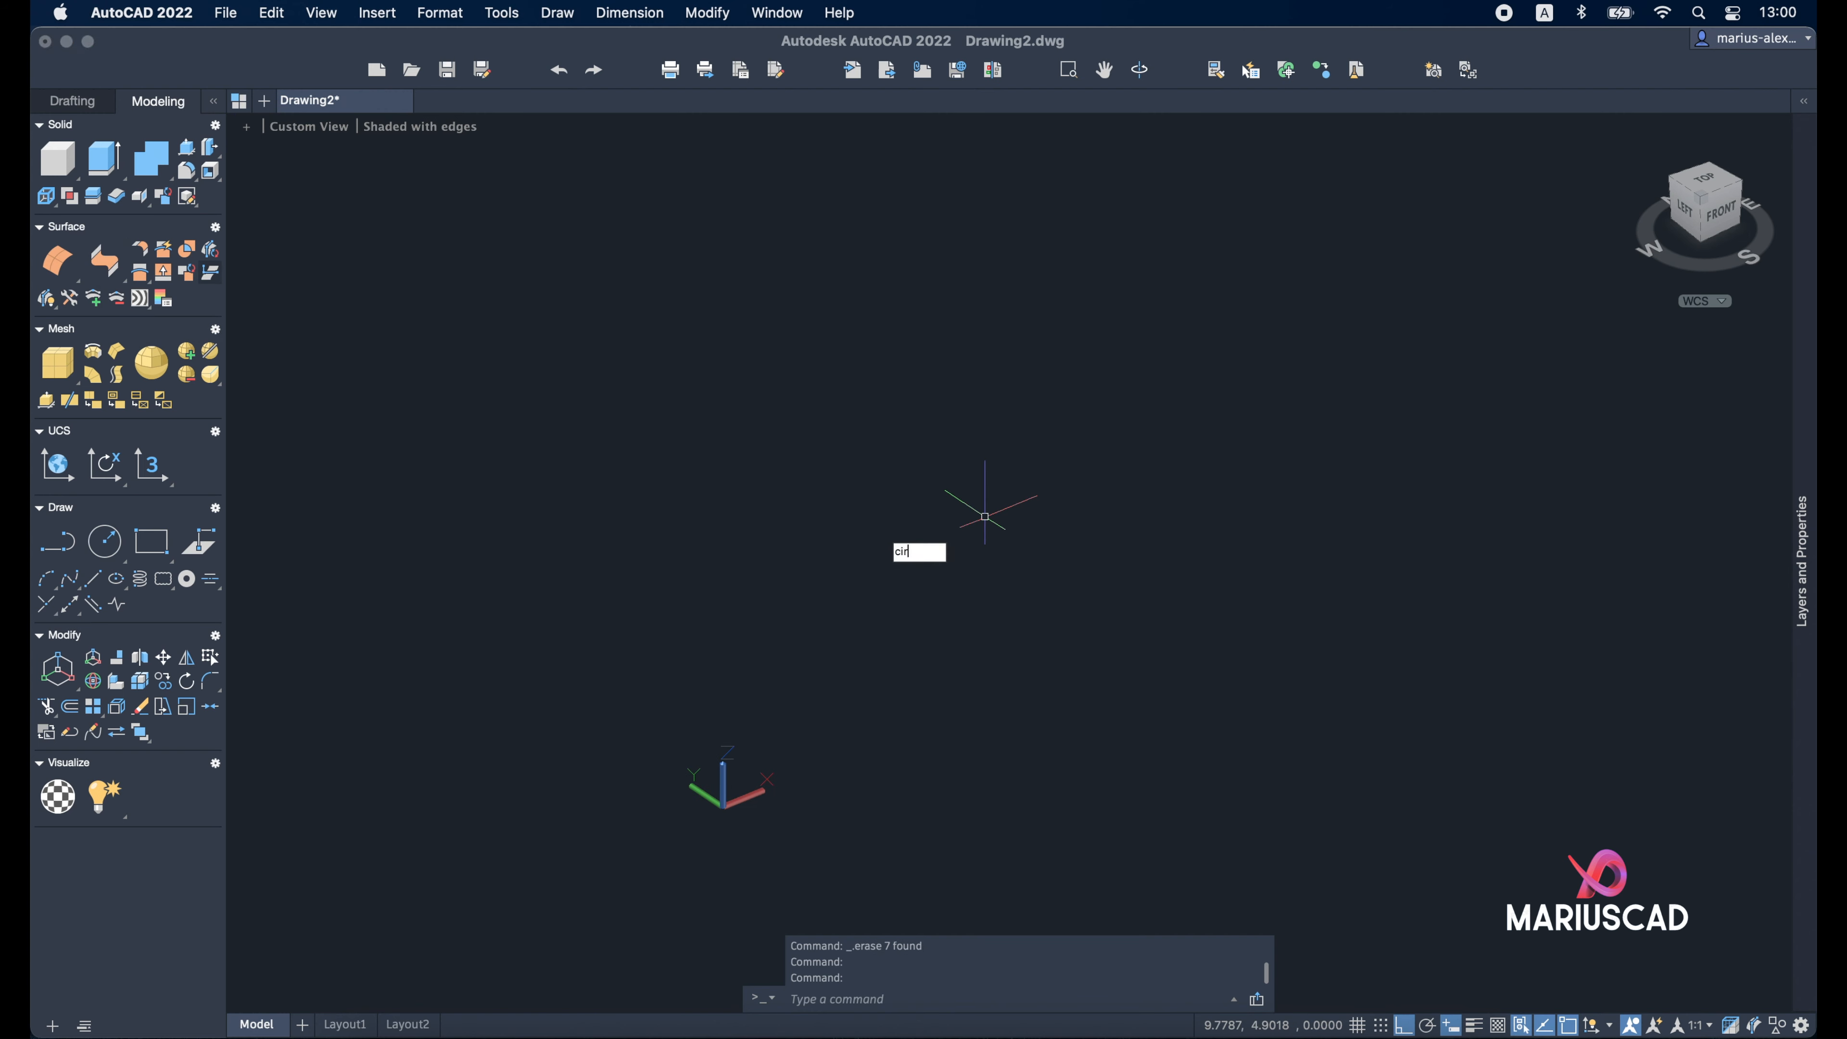
key(Return)
click(990, 602)
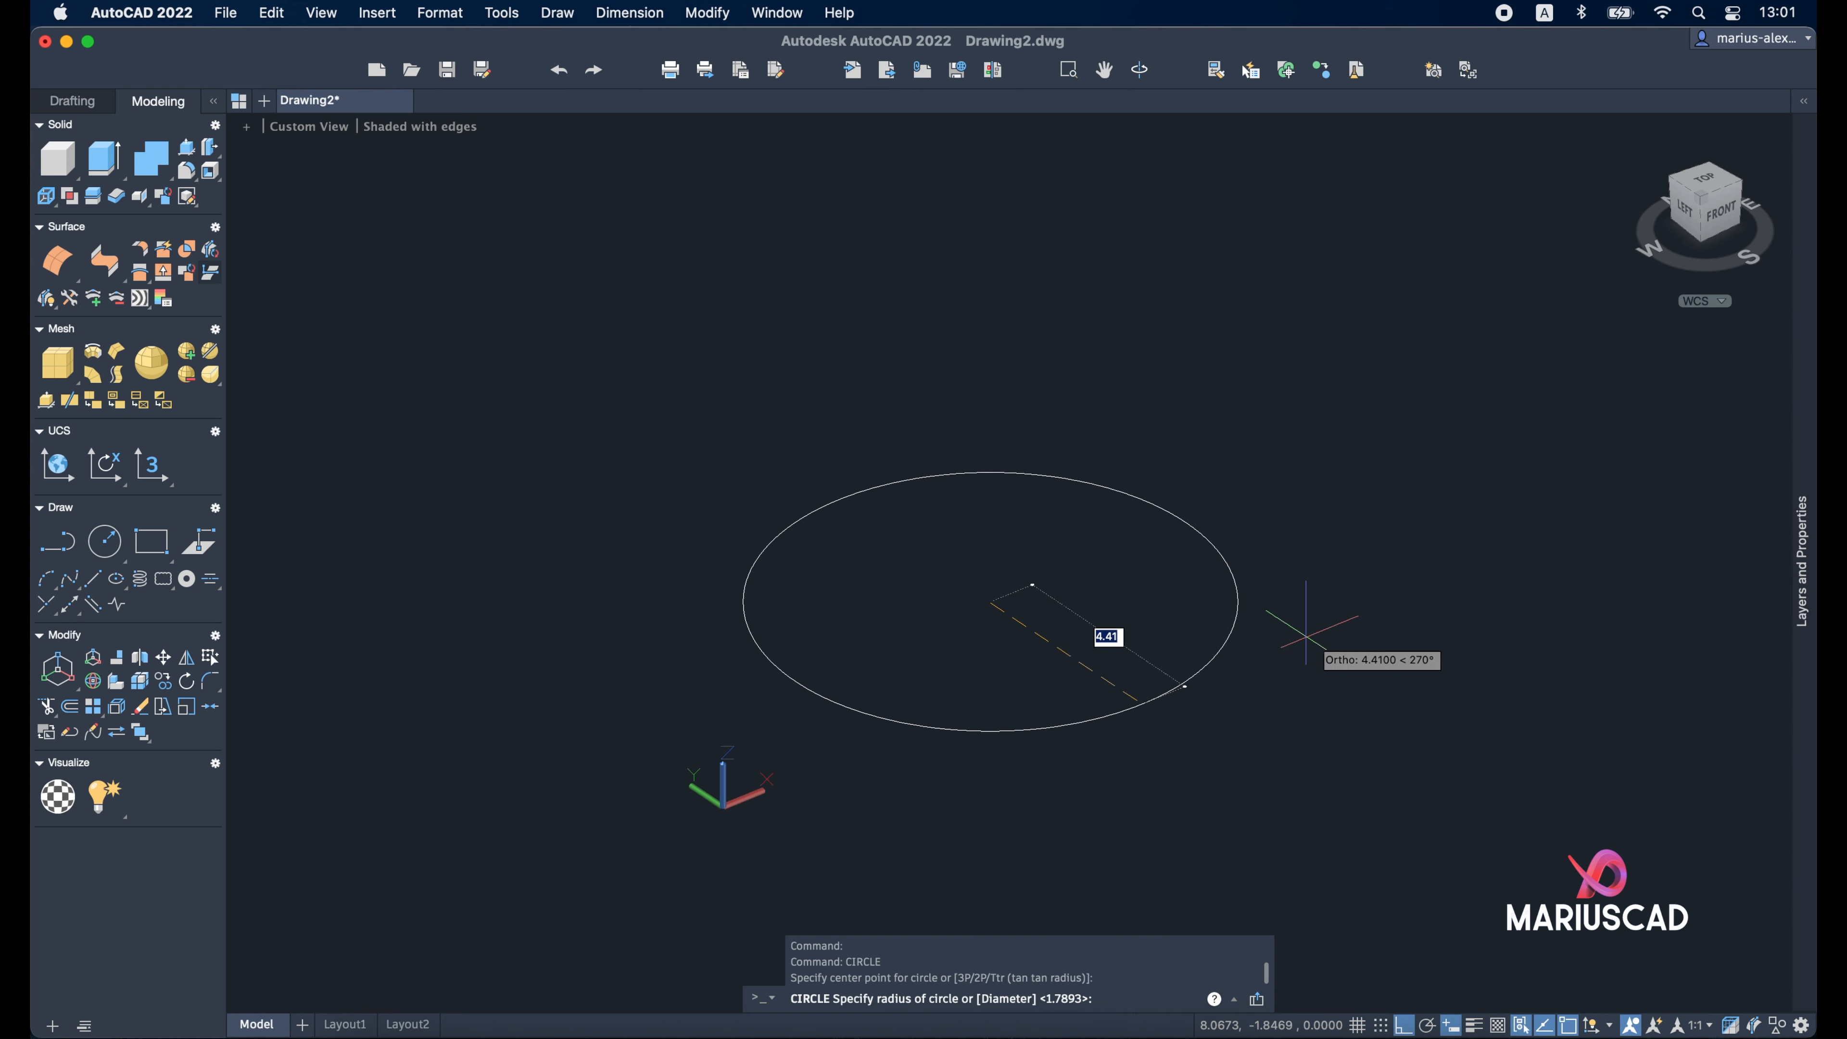
text(5)
key(Return)
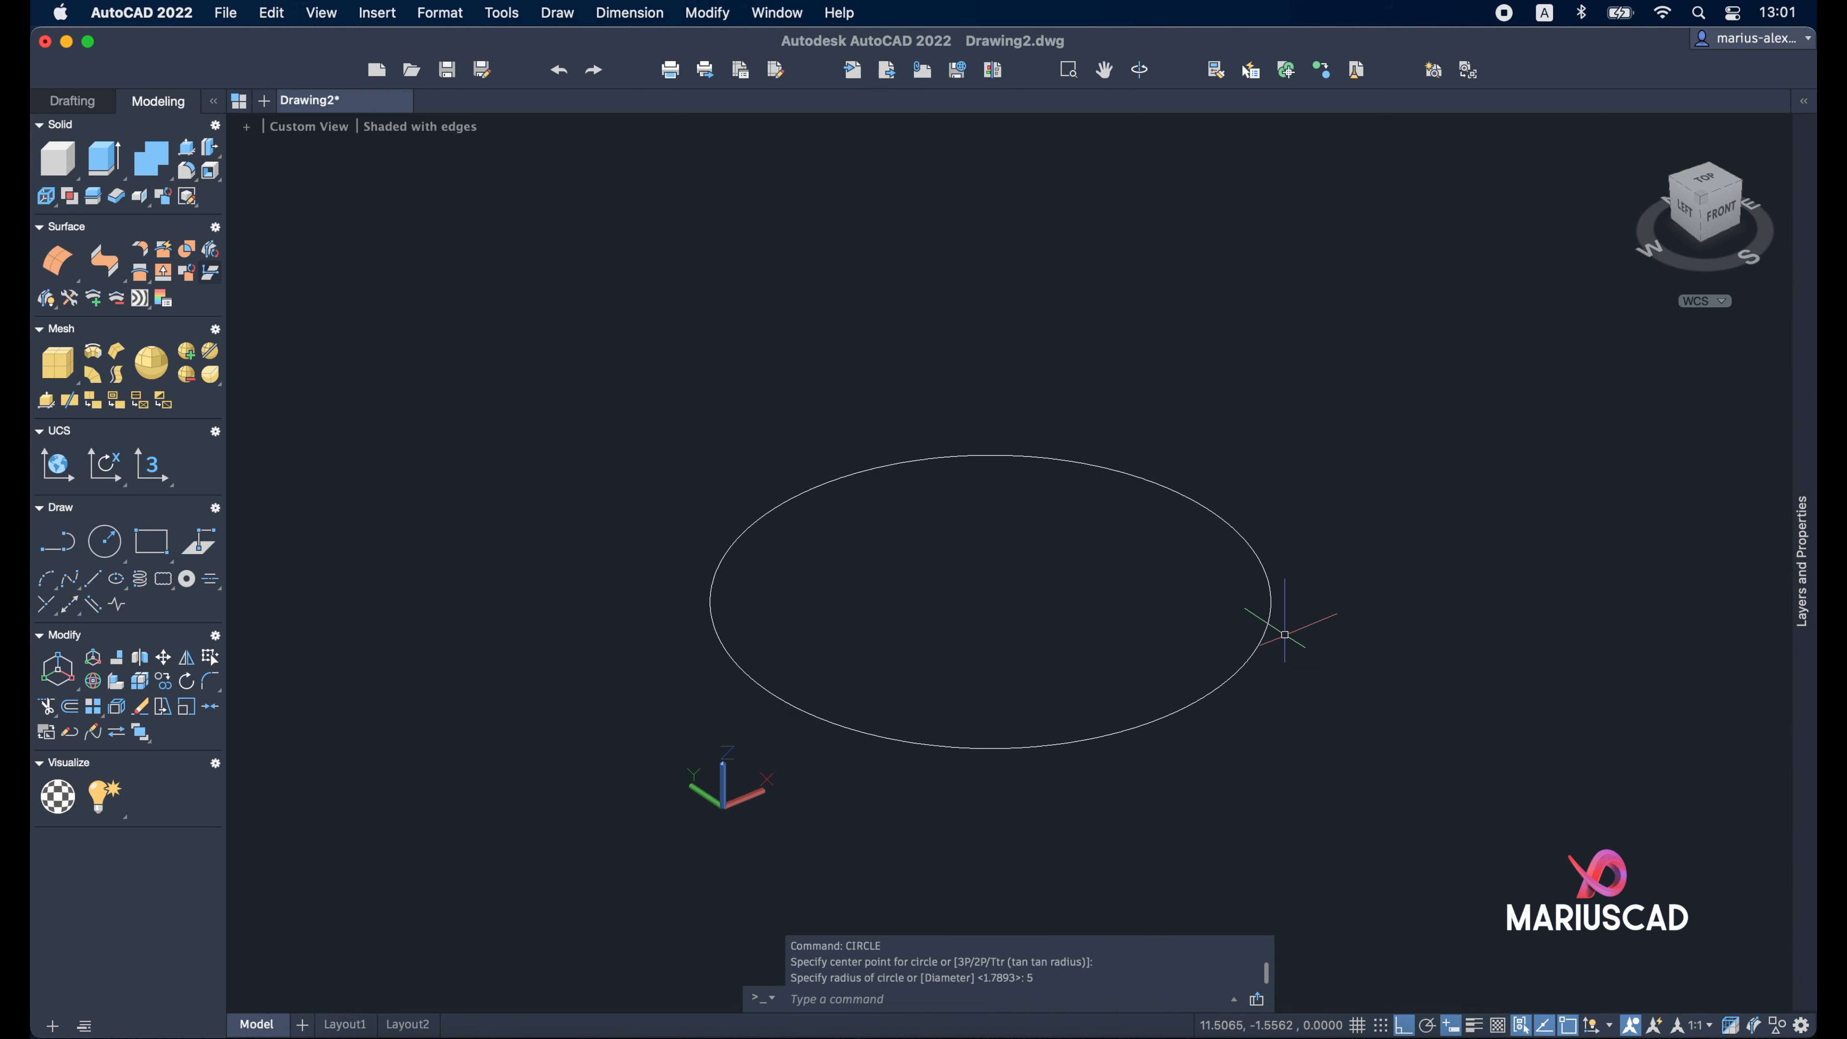
Draw a smaller concentric circle with about a quarter of the outer circle's radius
key(Return)
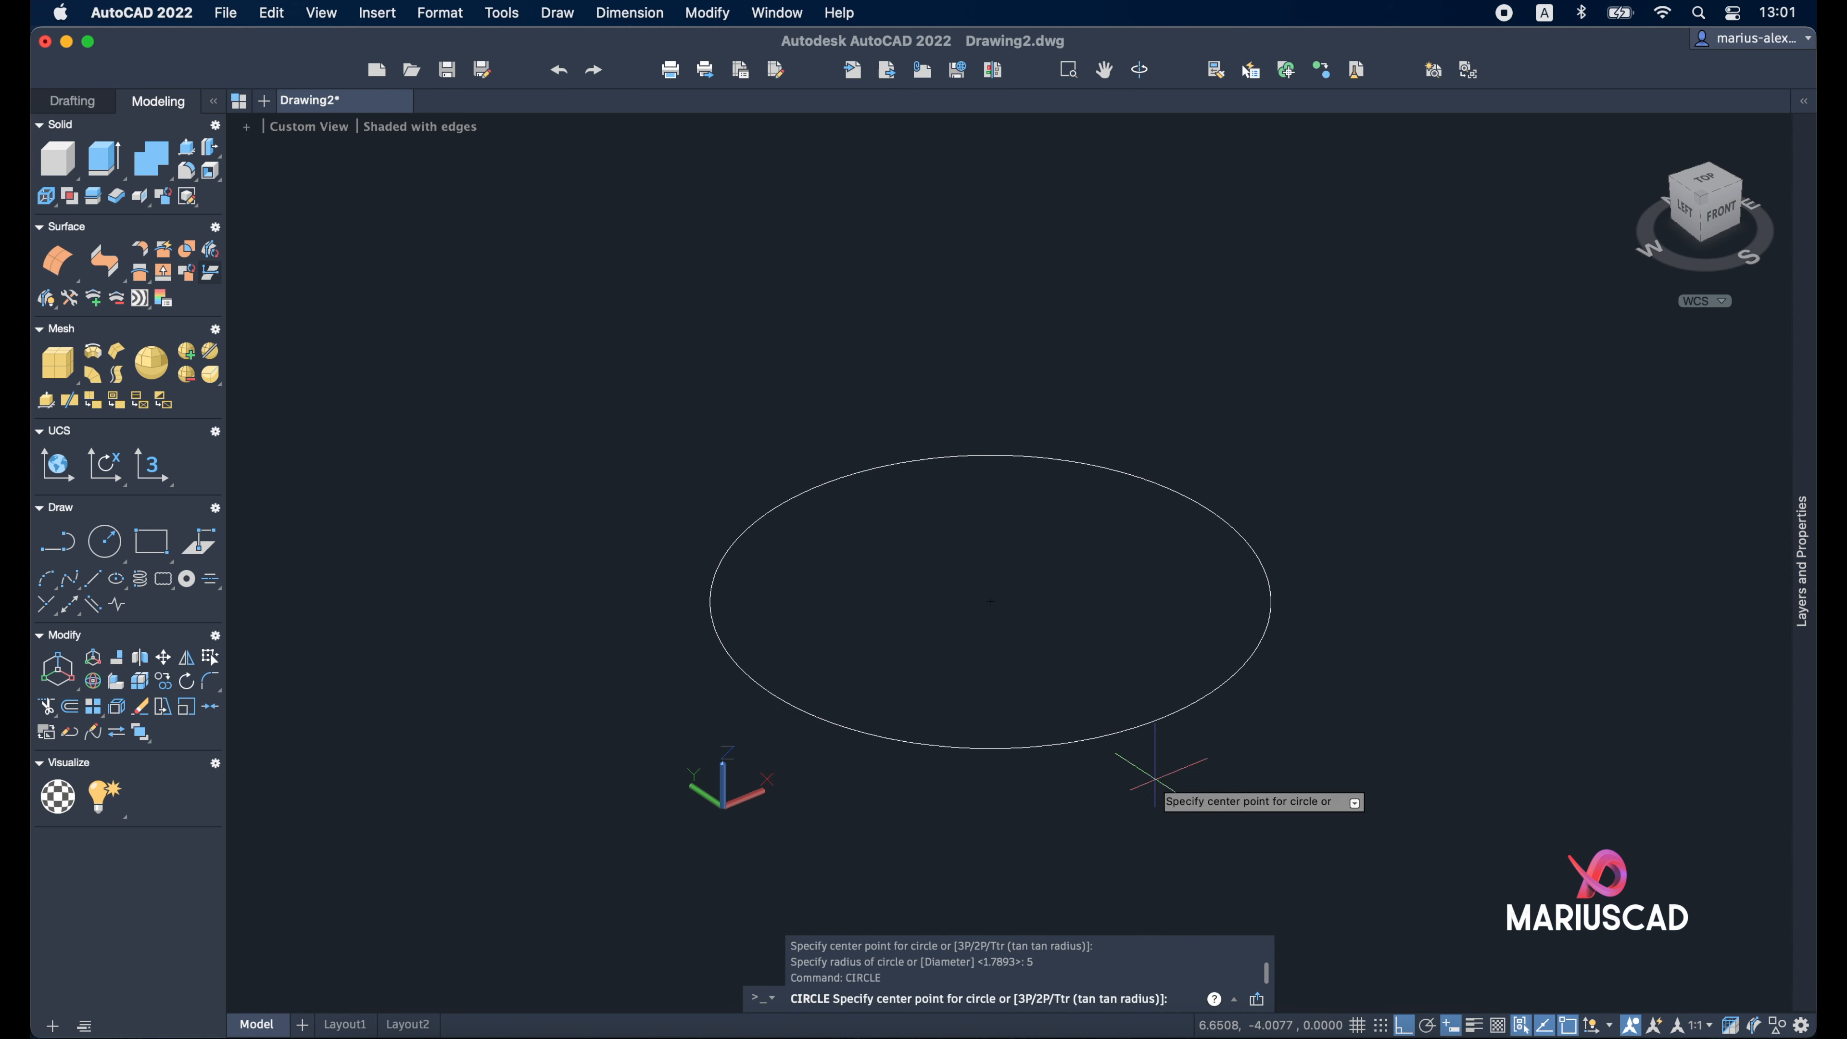
click(990, 602)
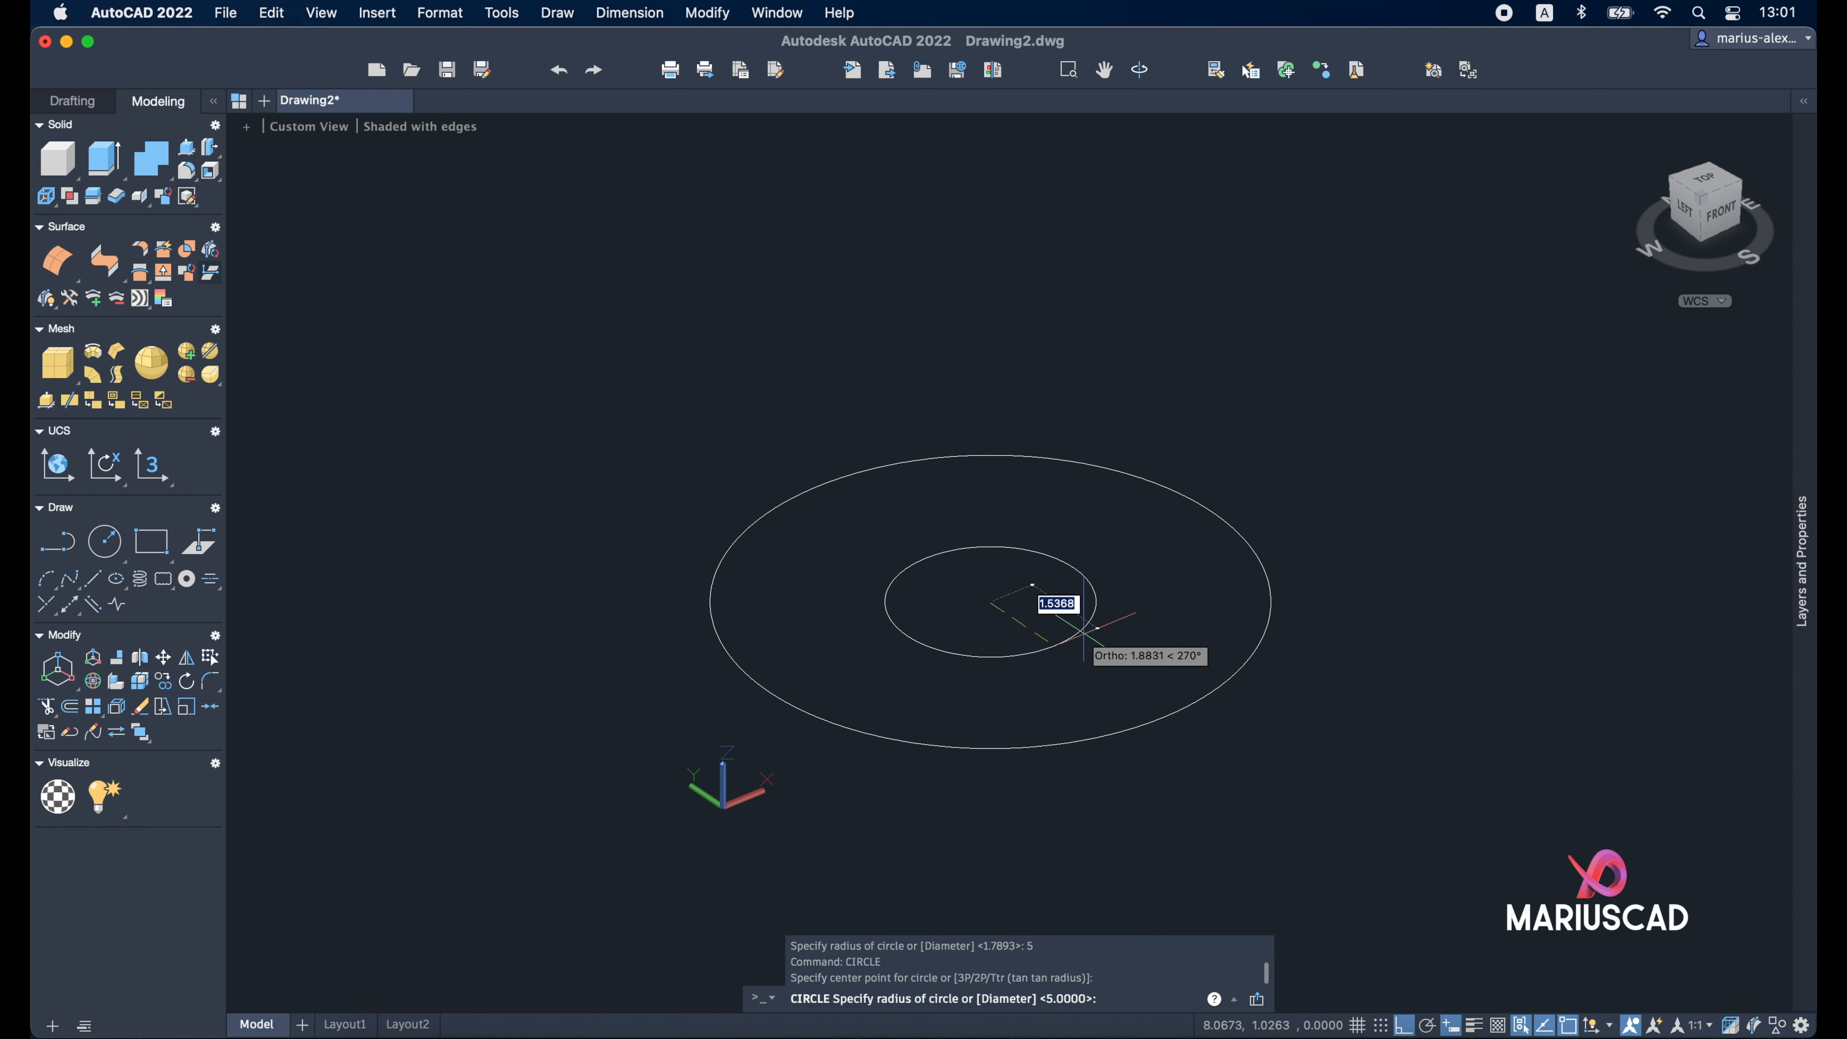
click(1059, 620)
middle_drag(1316, 644, 1346, 599)
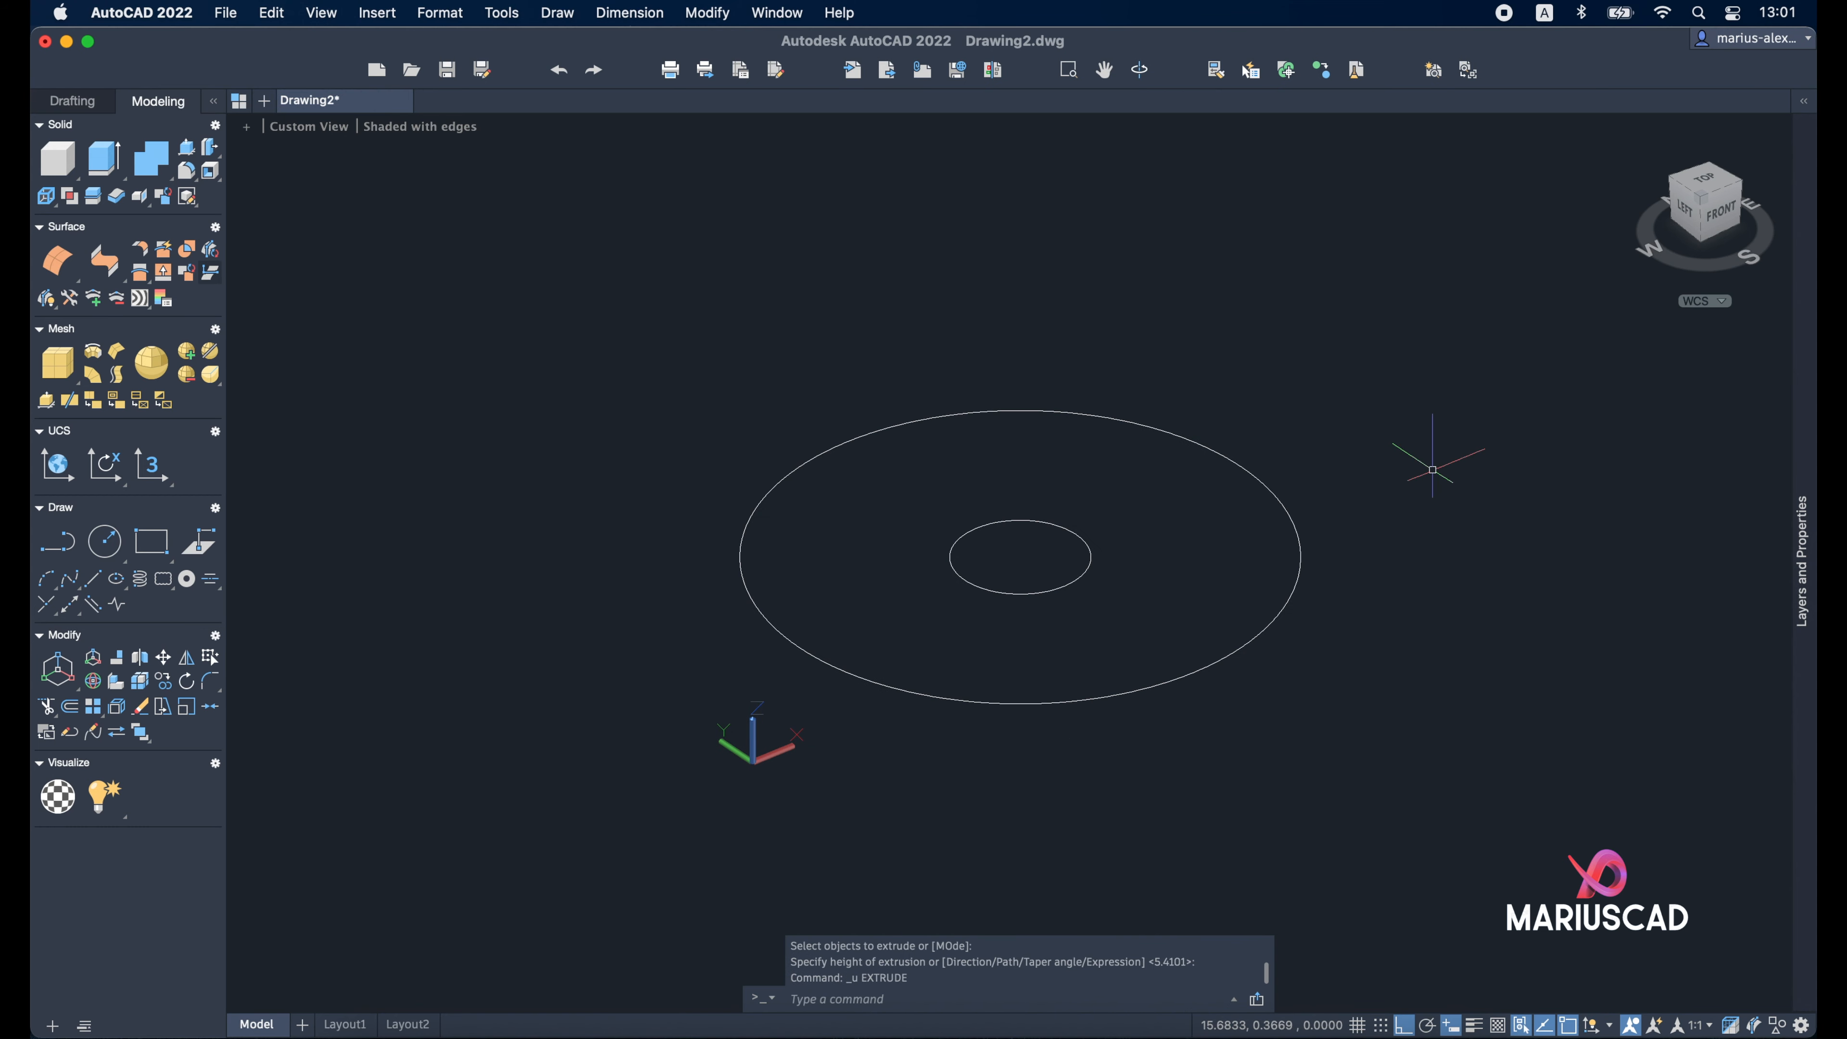
Start an extrusion with the closed profiles creation mode set to Surface
text(extr)
key(Return)
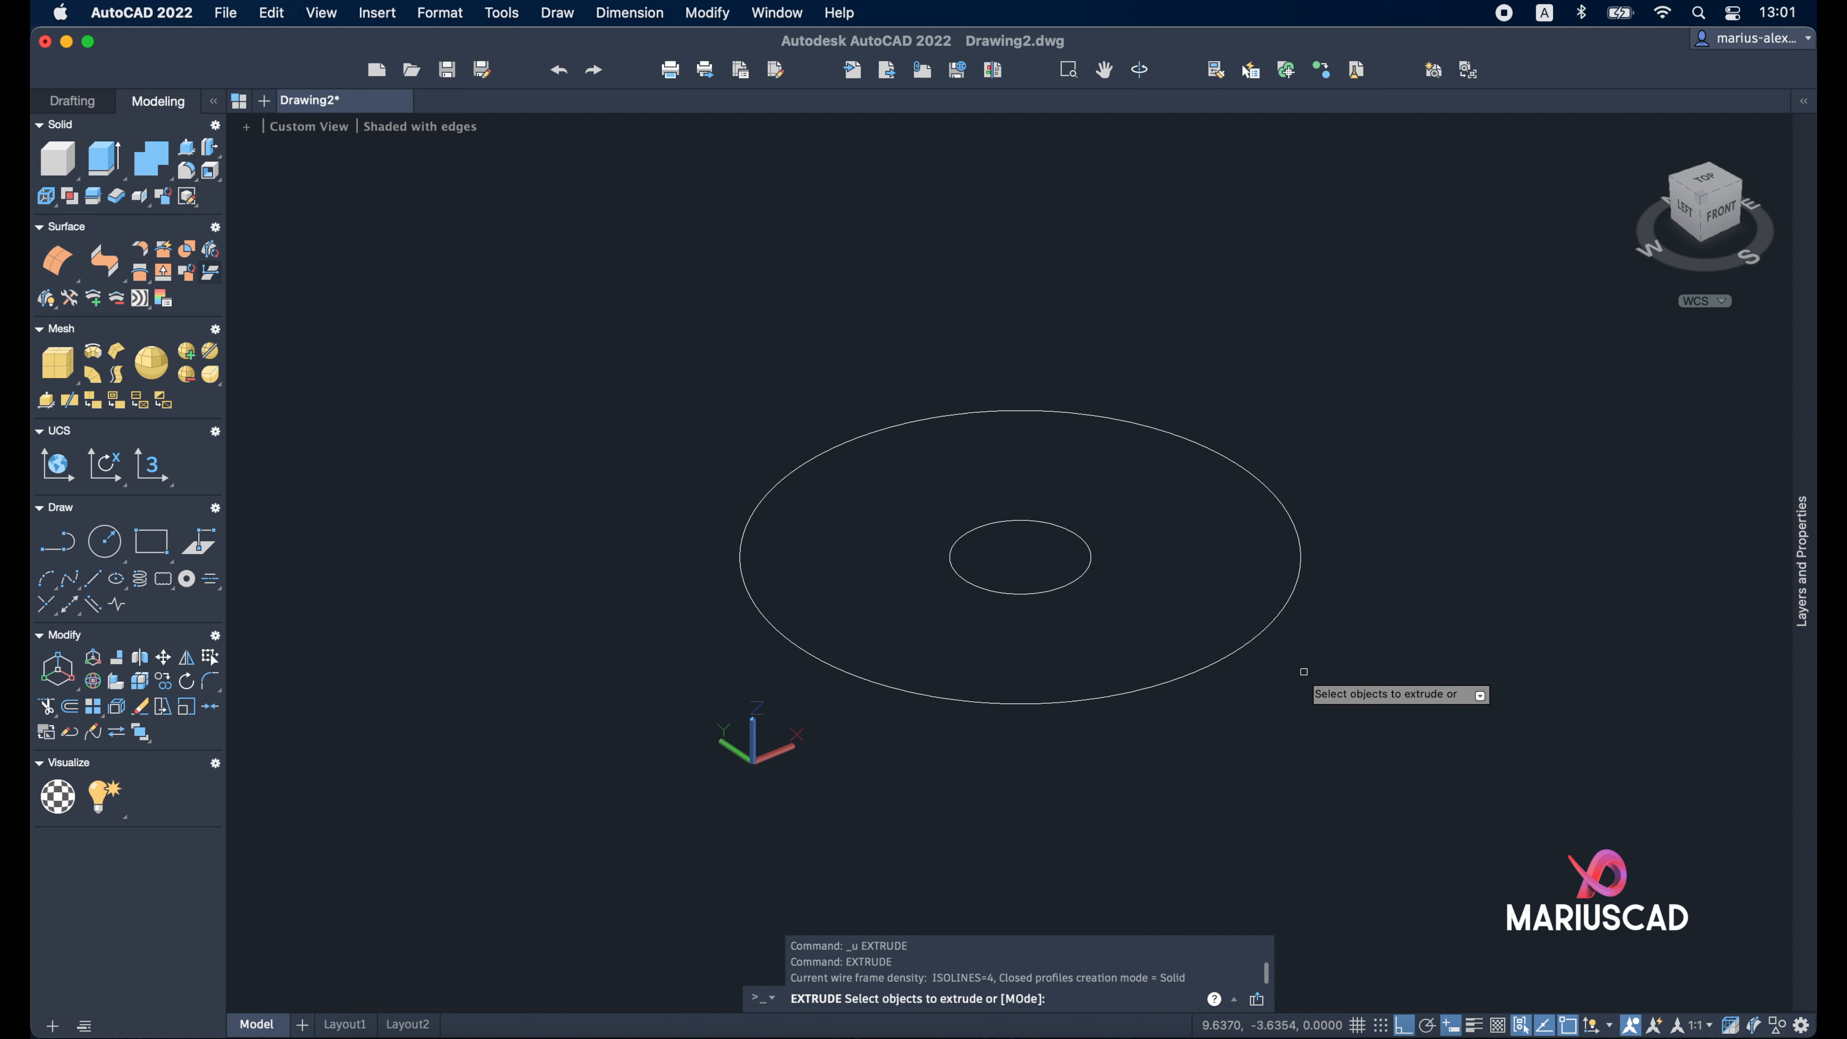
text(mode)
key(Return)
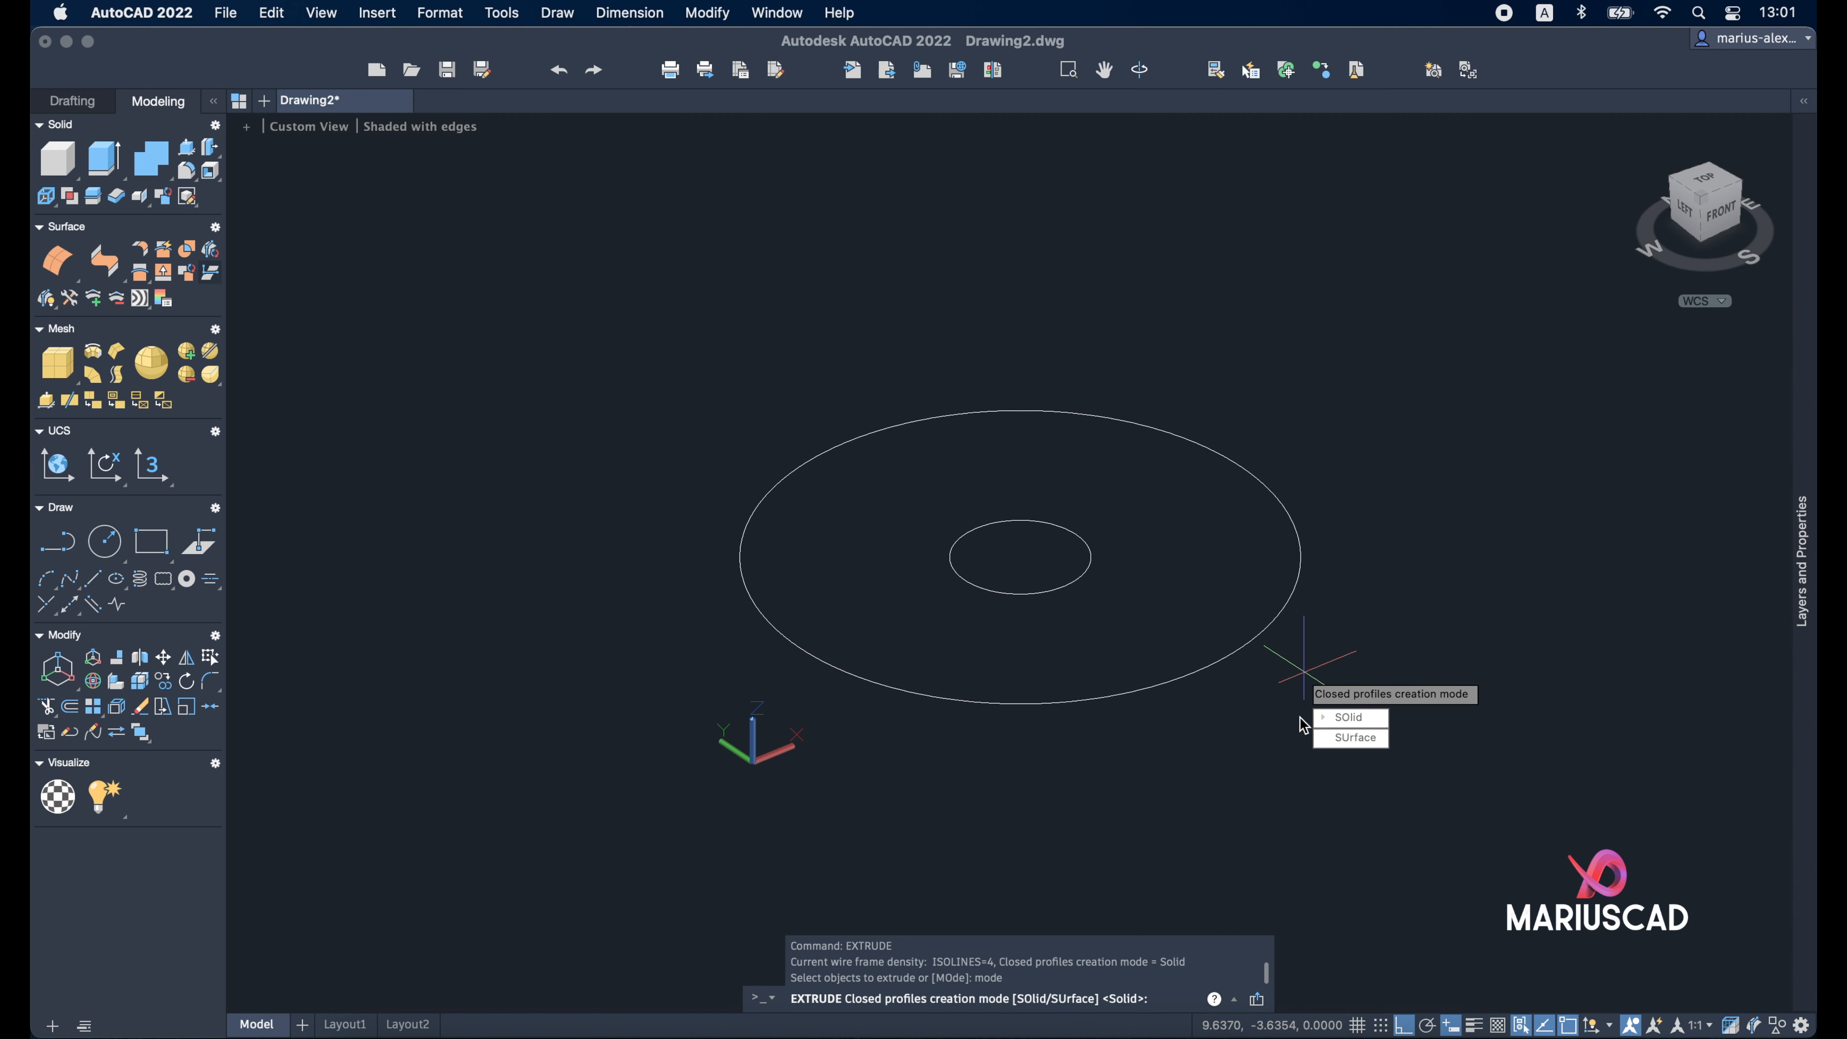
text(SU)
key(Return)
Extrude both circles together into two tall concentric surface tubes
click(1252, 636)
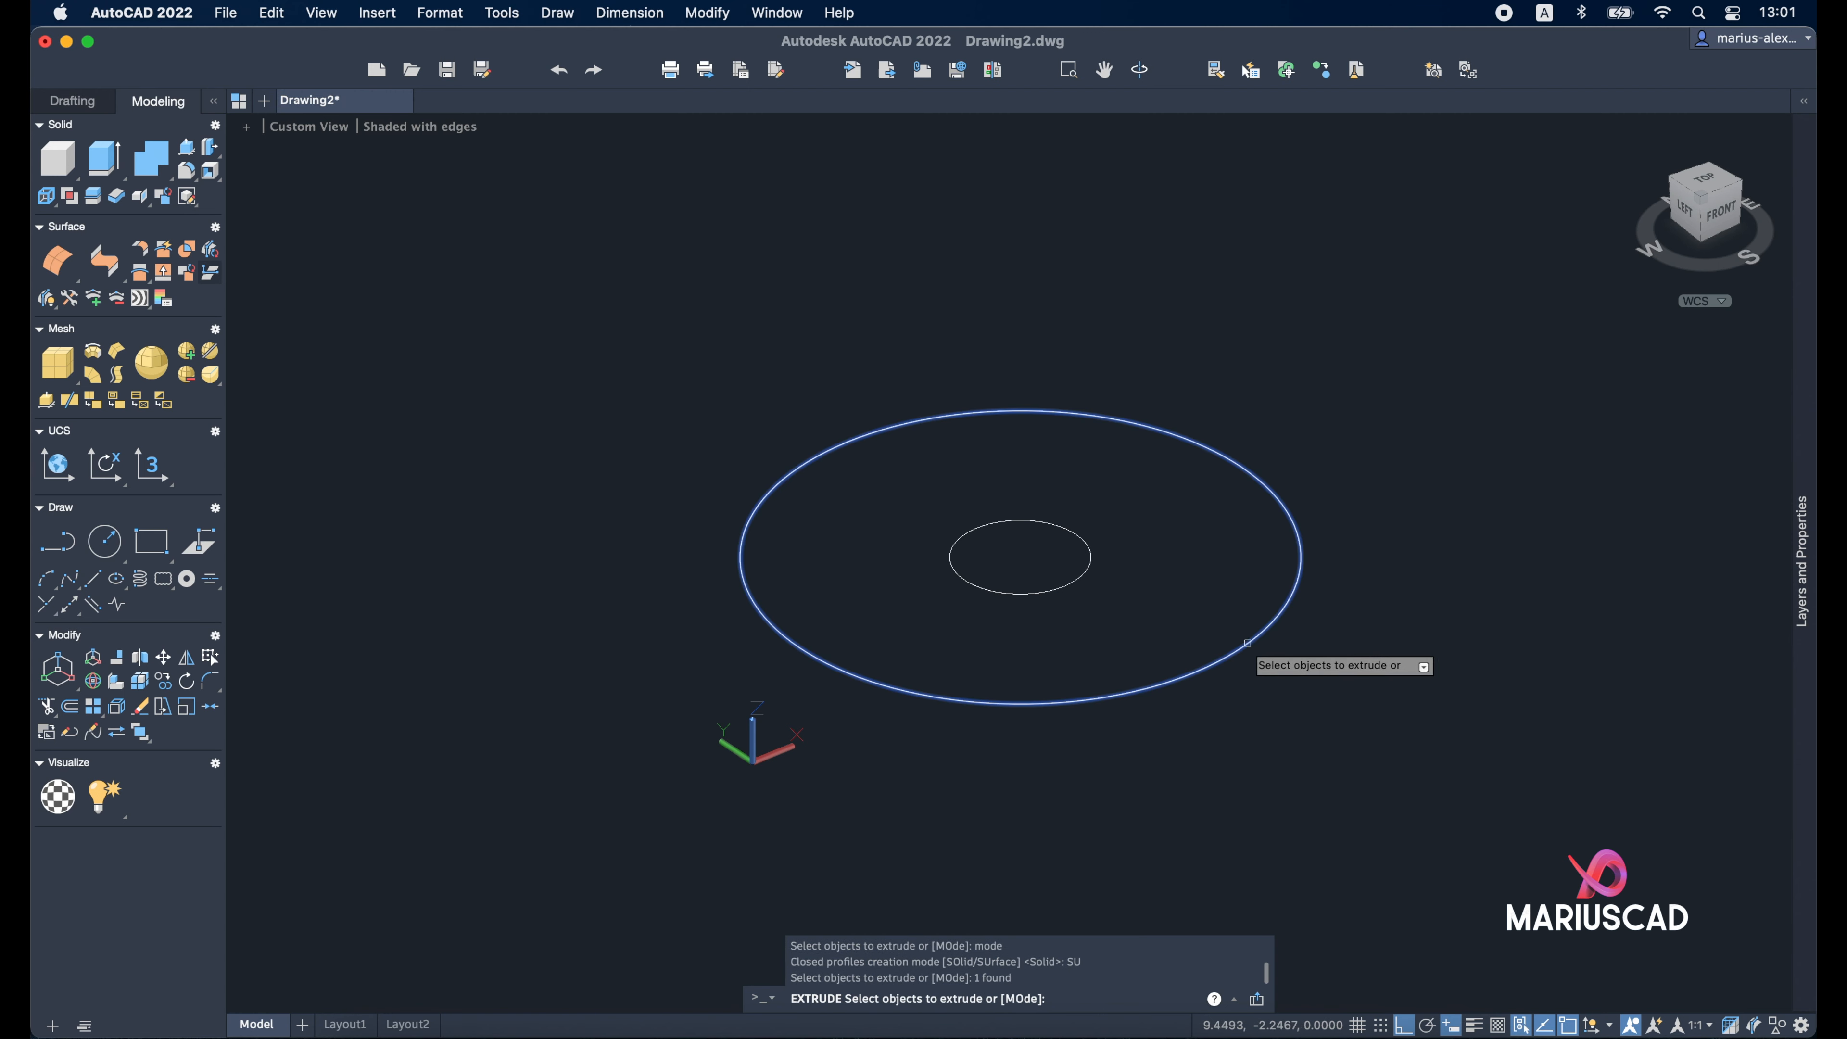
click(1067, 583)
key(Return)
scroll(1427, 415, down, 4)
middle_drag(1428, 414, 1238, 618)
shift+middle_drag(1262, 704, 1182, 298)
shift+middle_drag(1356, 557, 1283, 549)
scroll(1233, 663, up, 3)
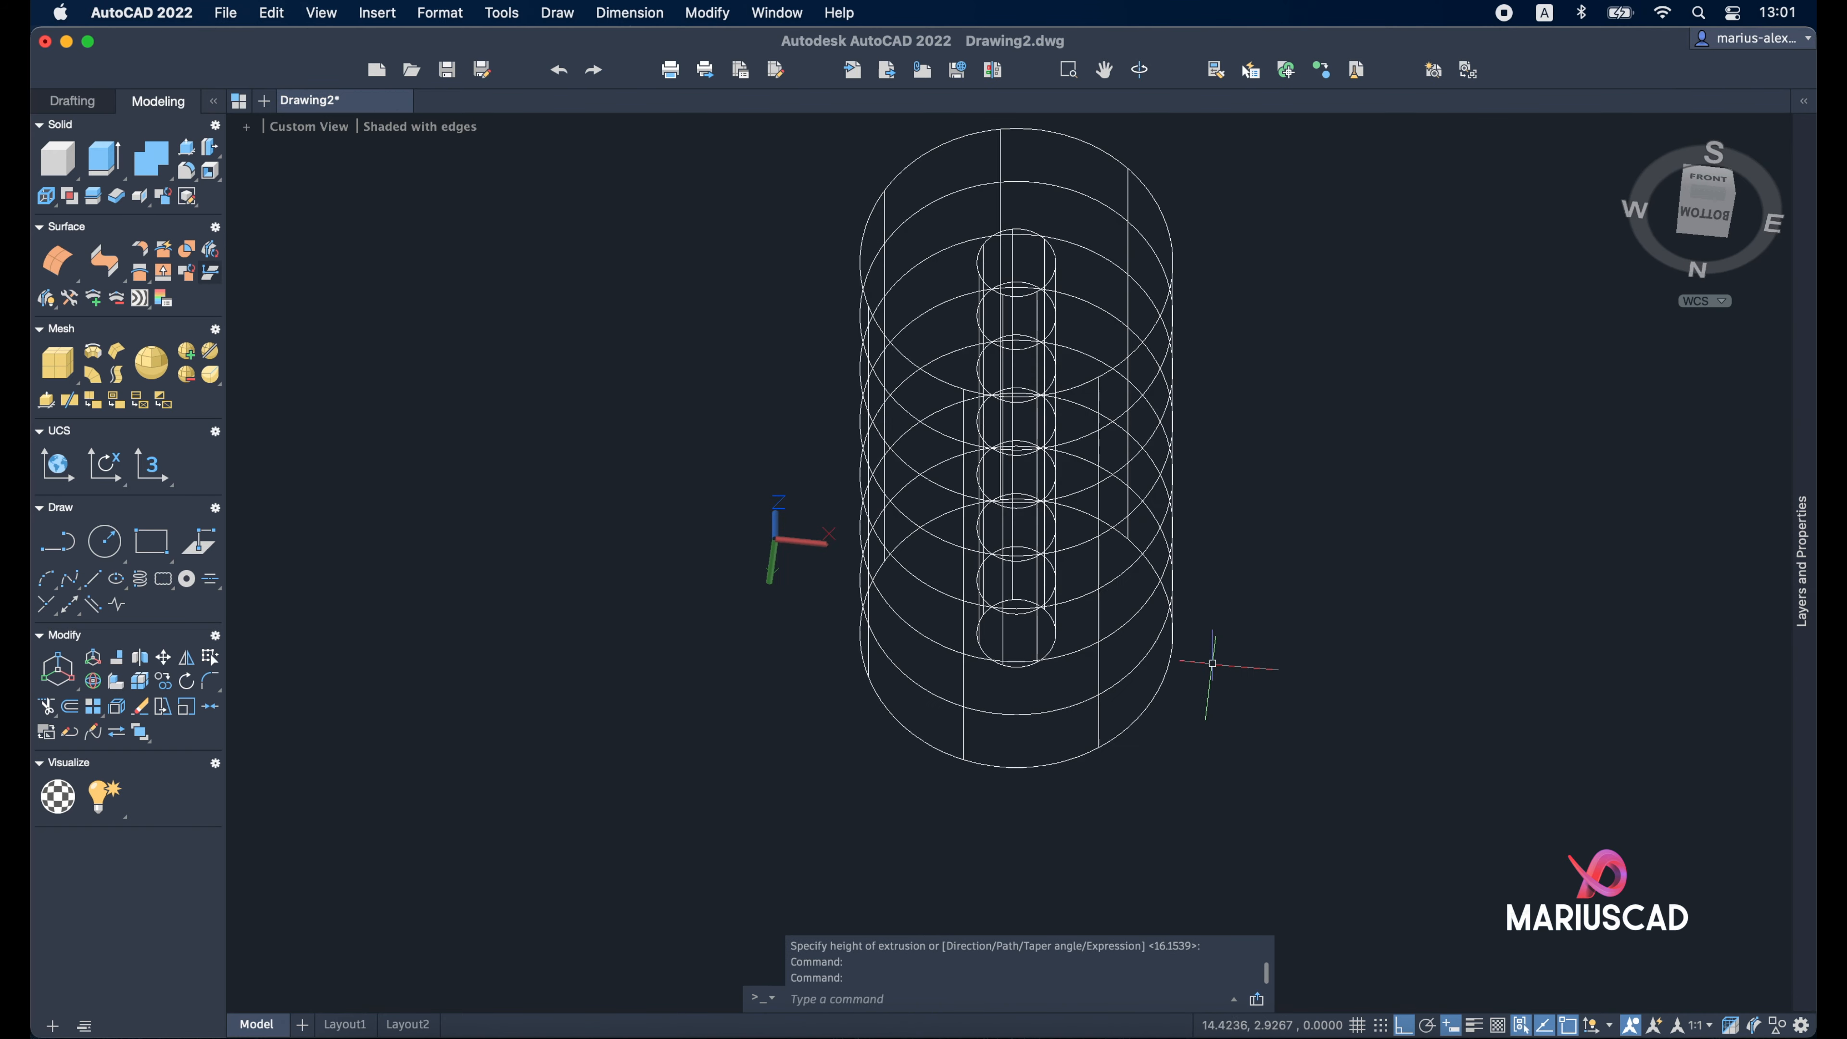
Start a surface blend from the outer tube's lower edge to the inner tube's lower edge
click(106, 264)
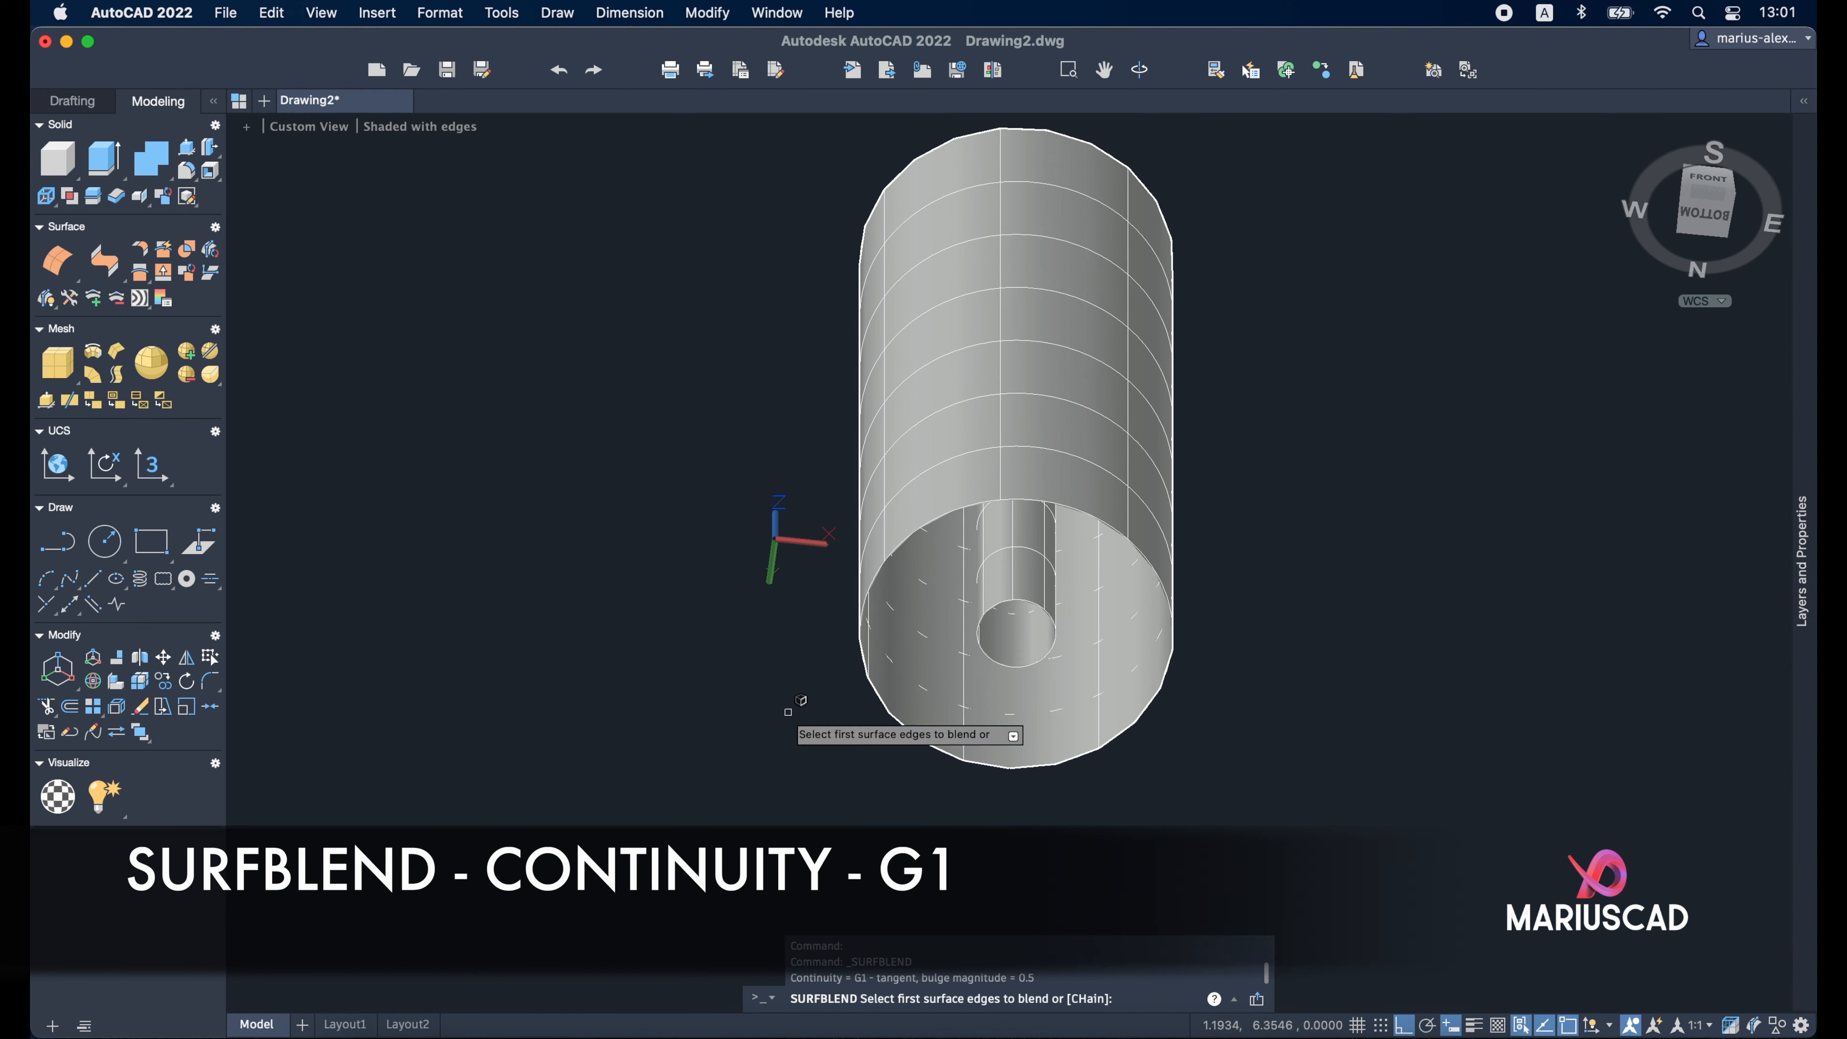
click(917, 738)
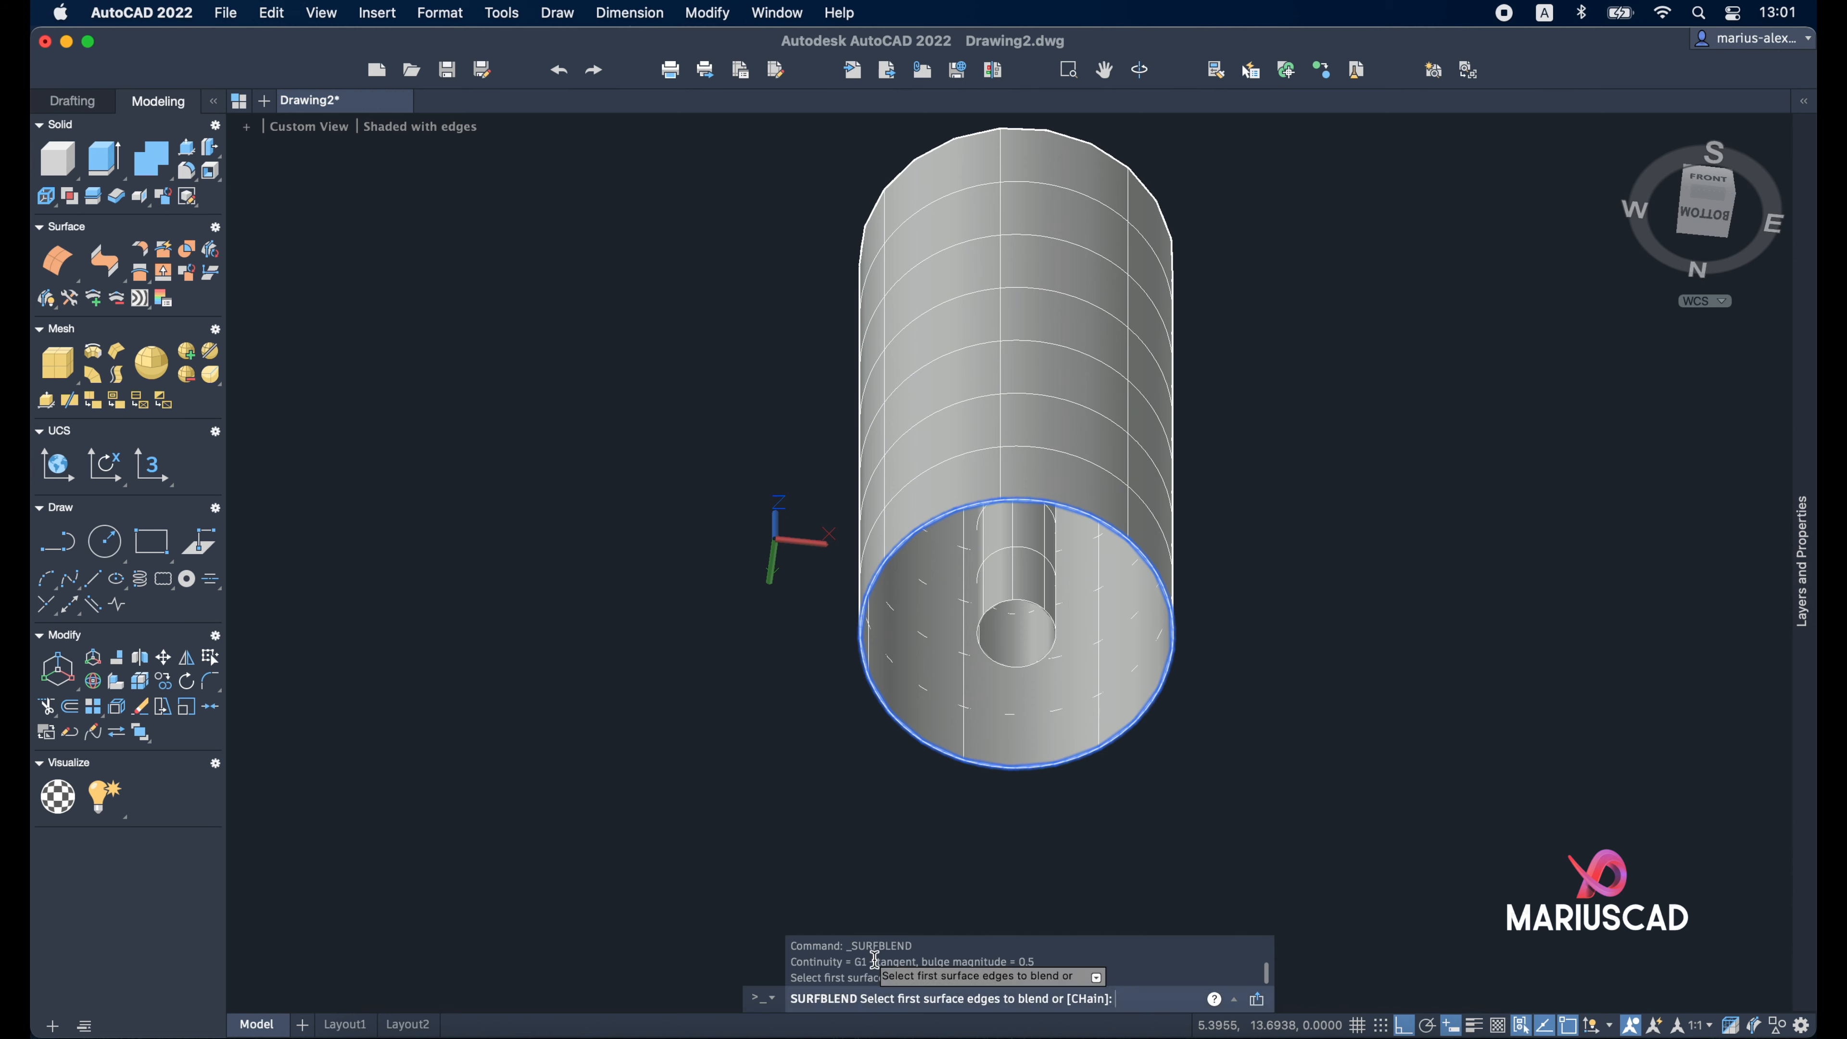
key(Return)
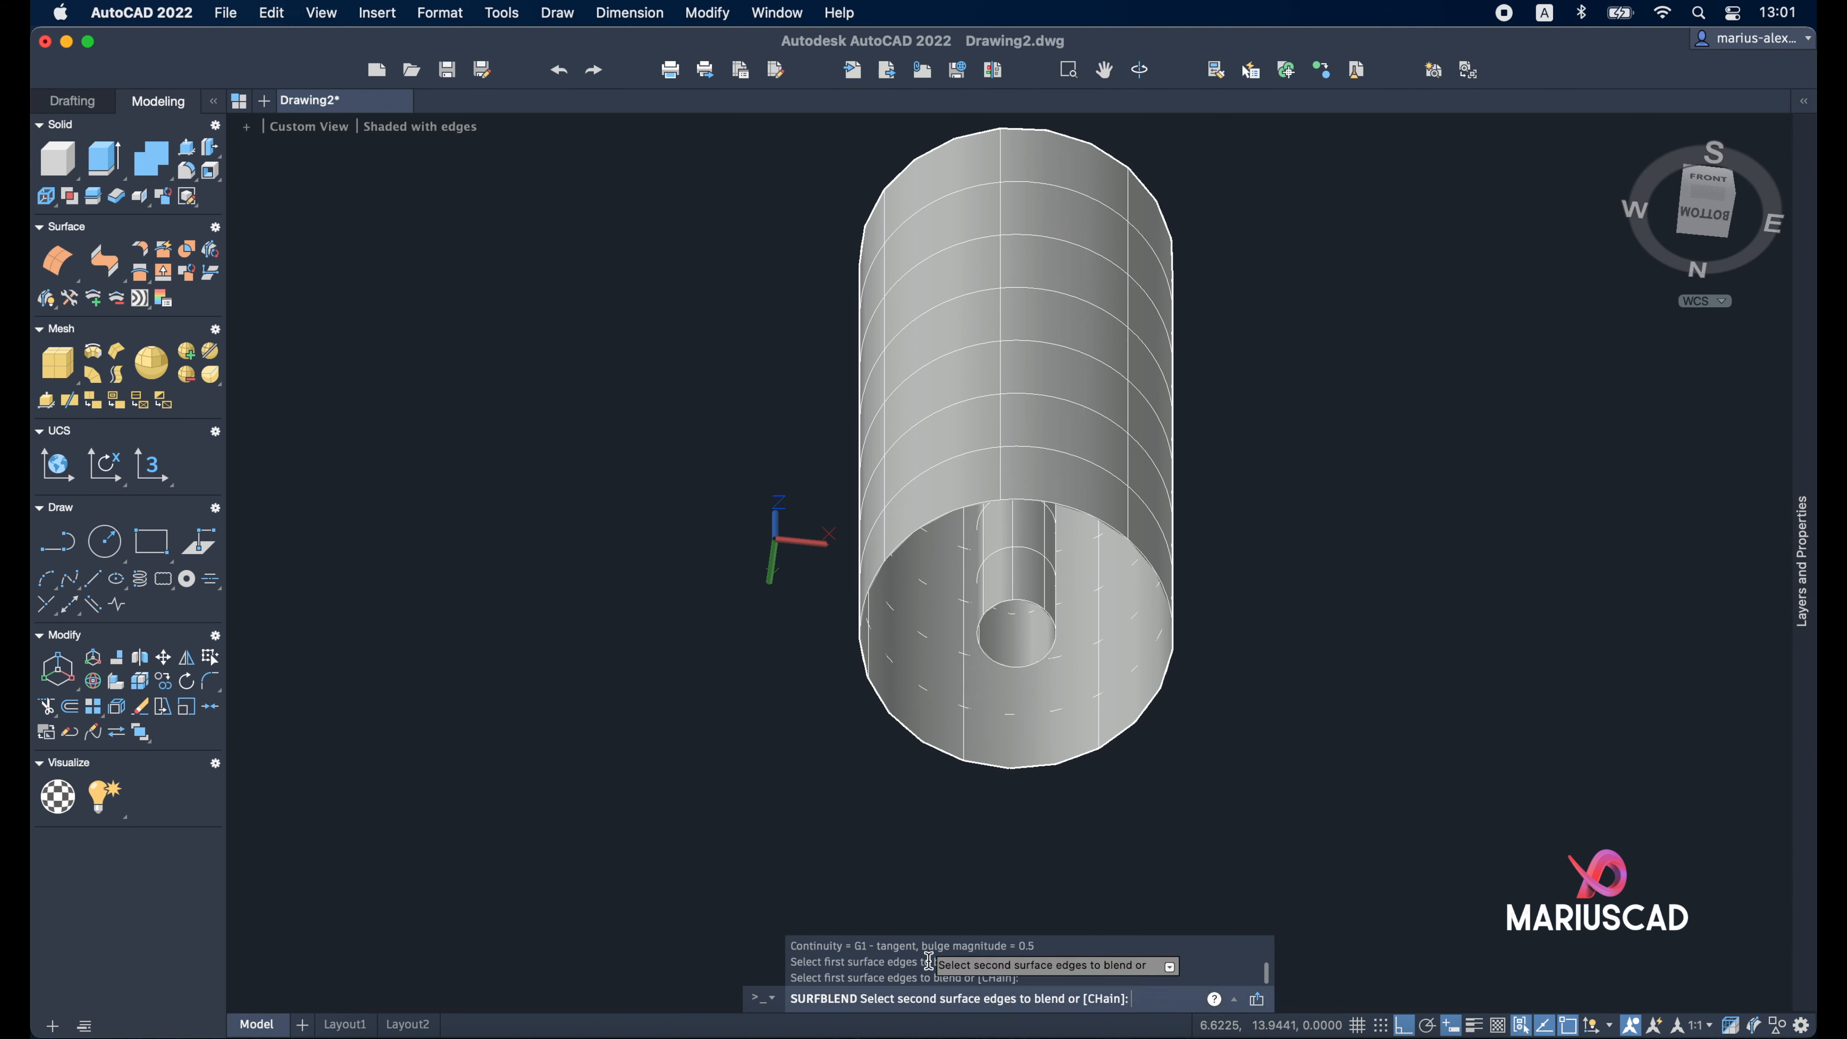
click(1009, 666)
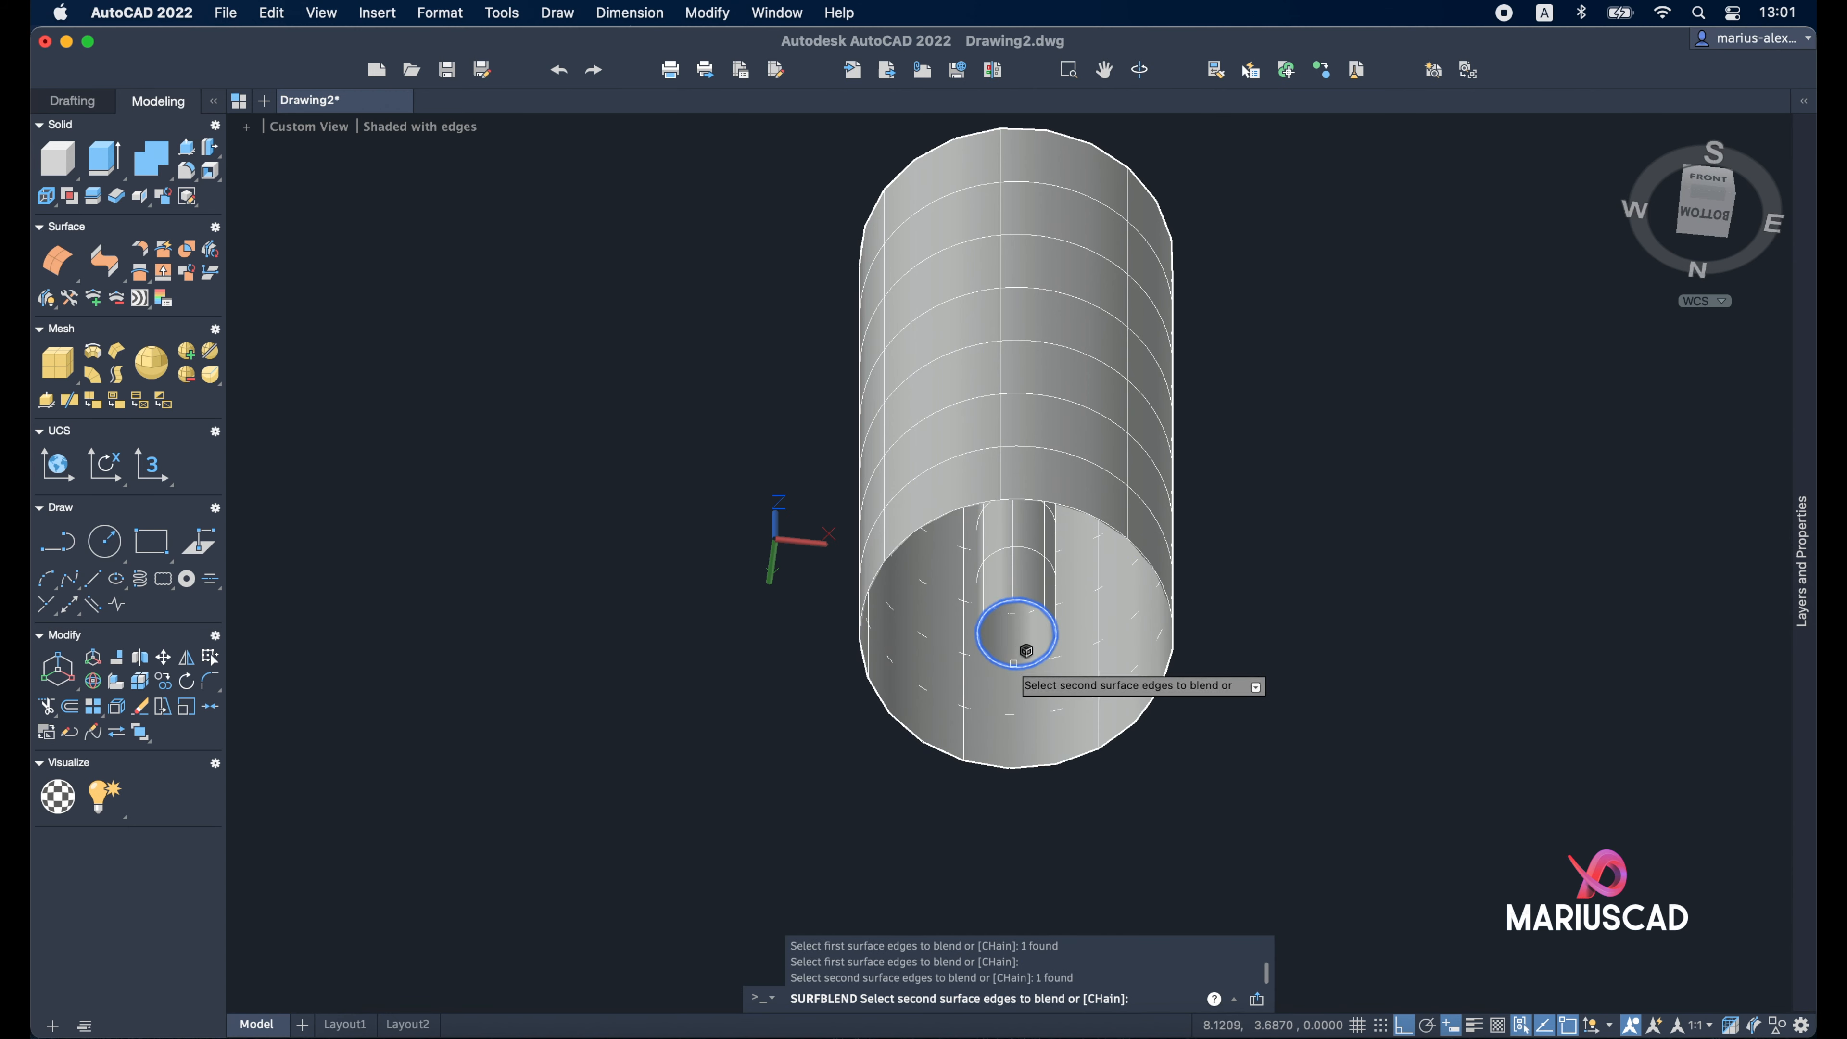
key(Return)
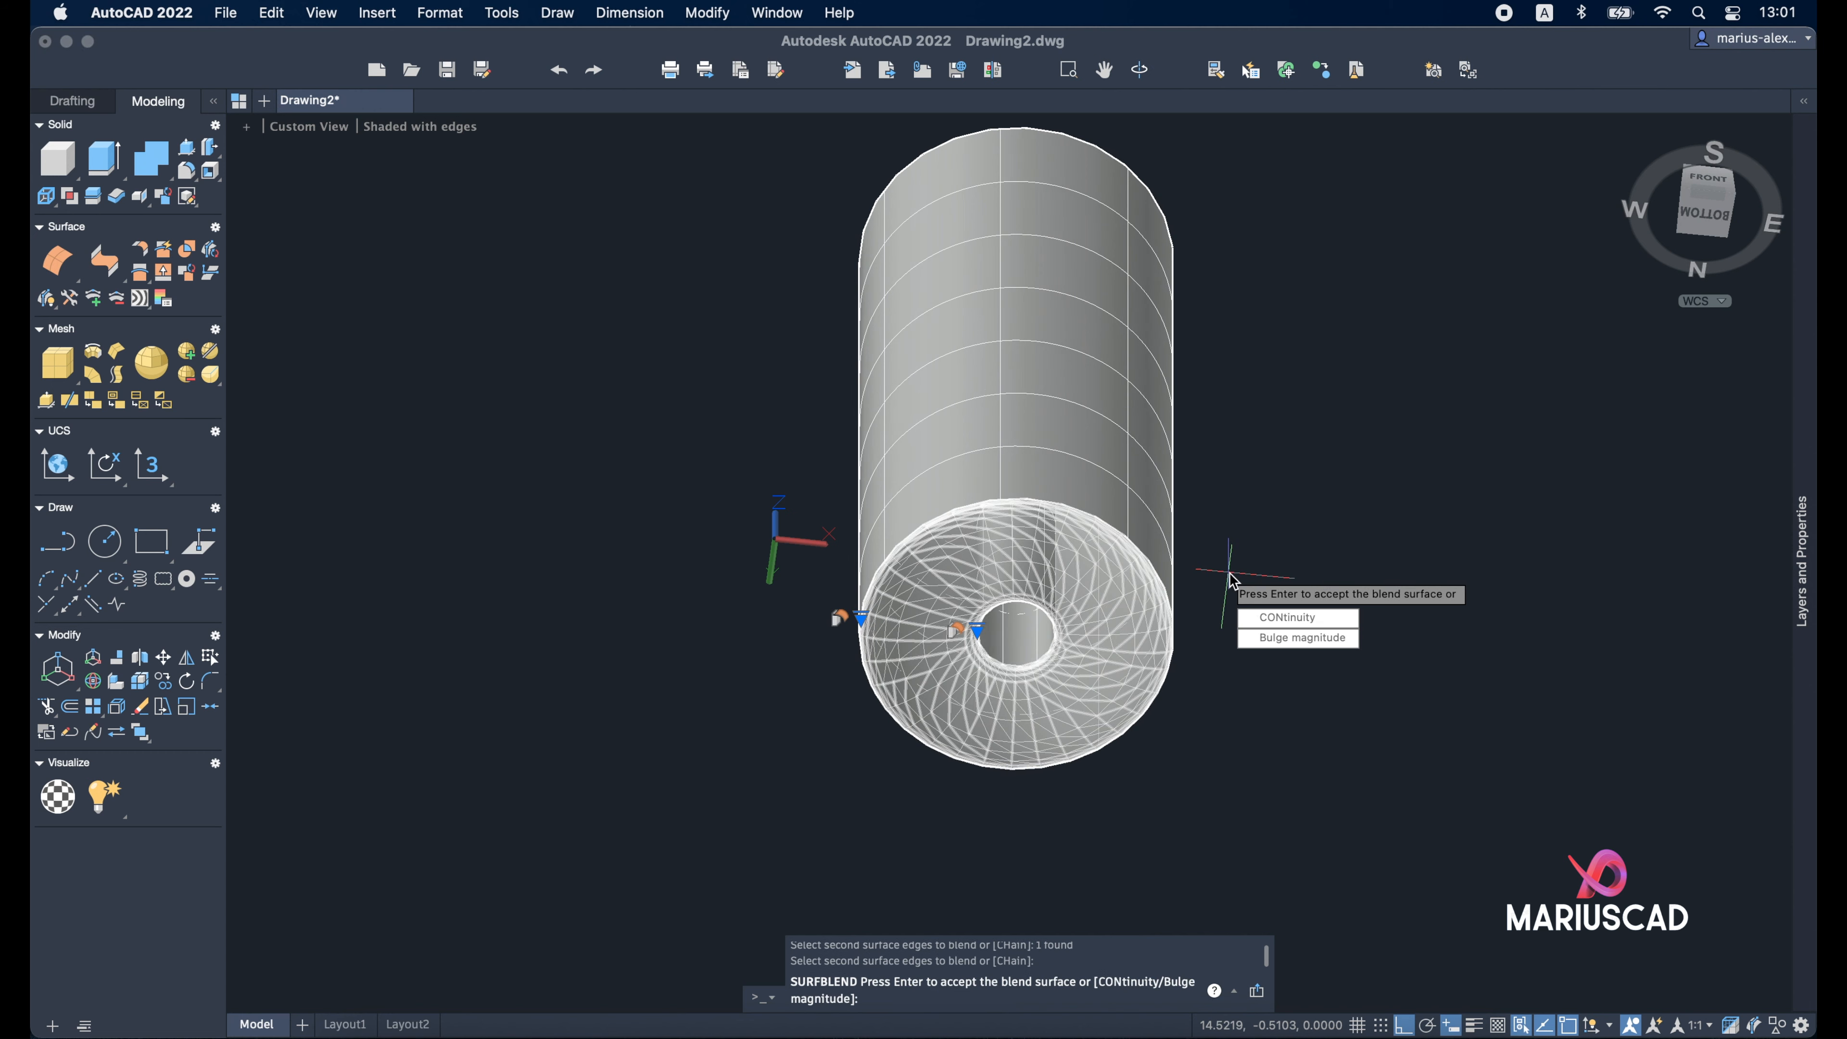
Set the blend's continuity to G1 on both edges and accept the blend surface
click(1248, 620)
click(1247, 640)
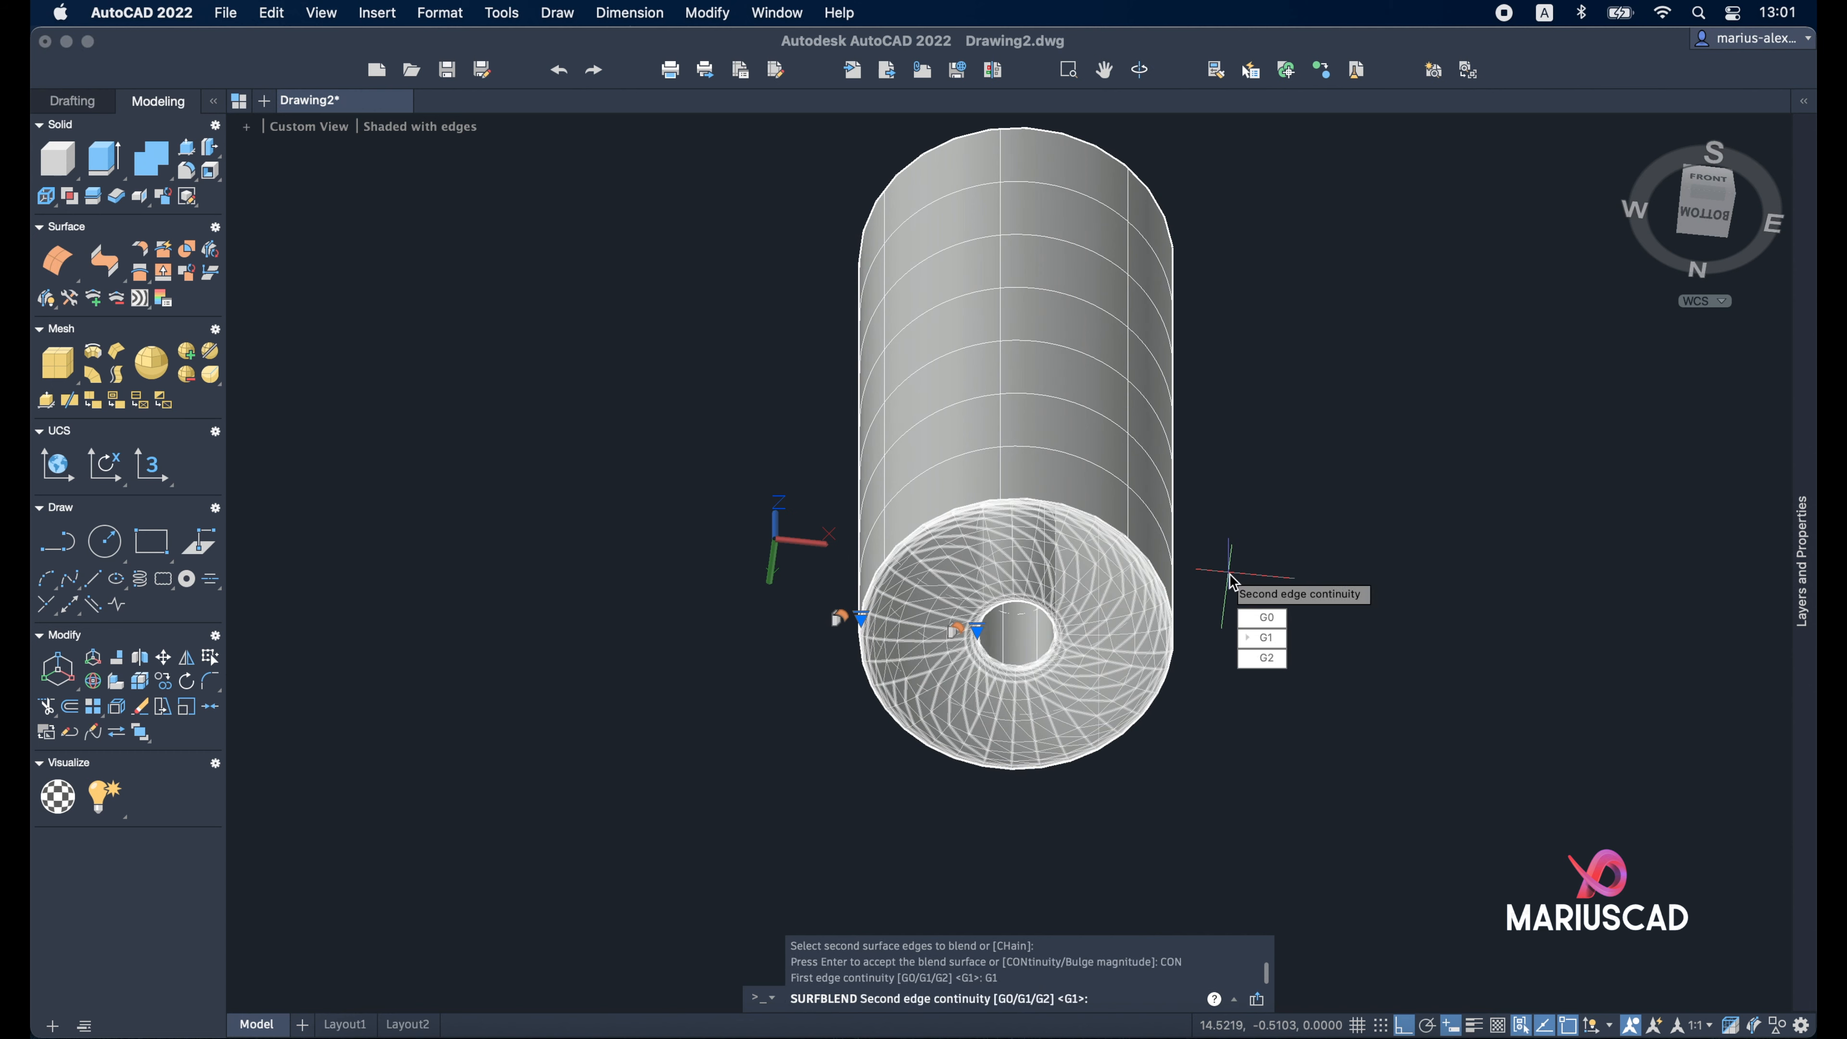
click(1261, 640)
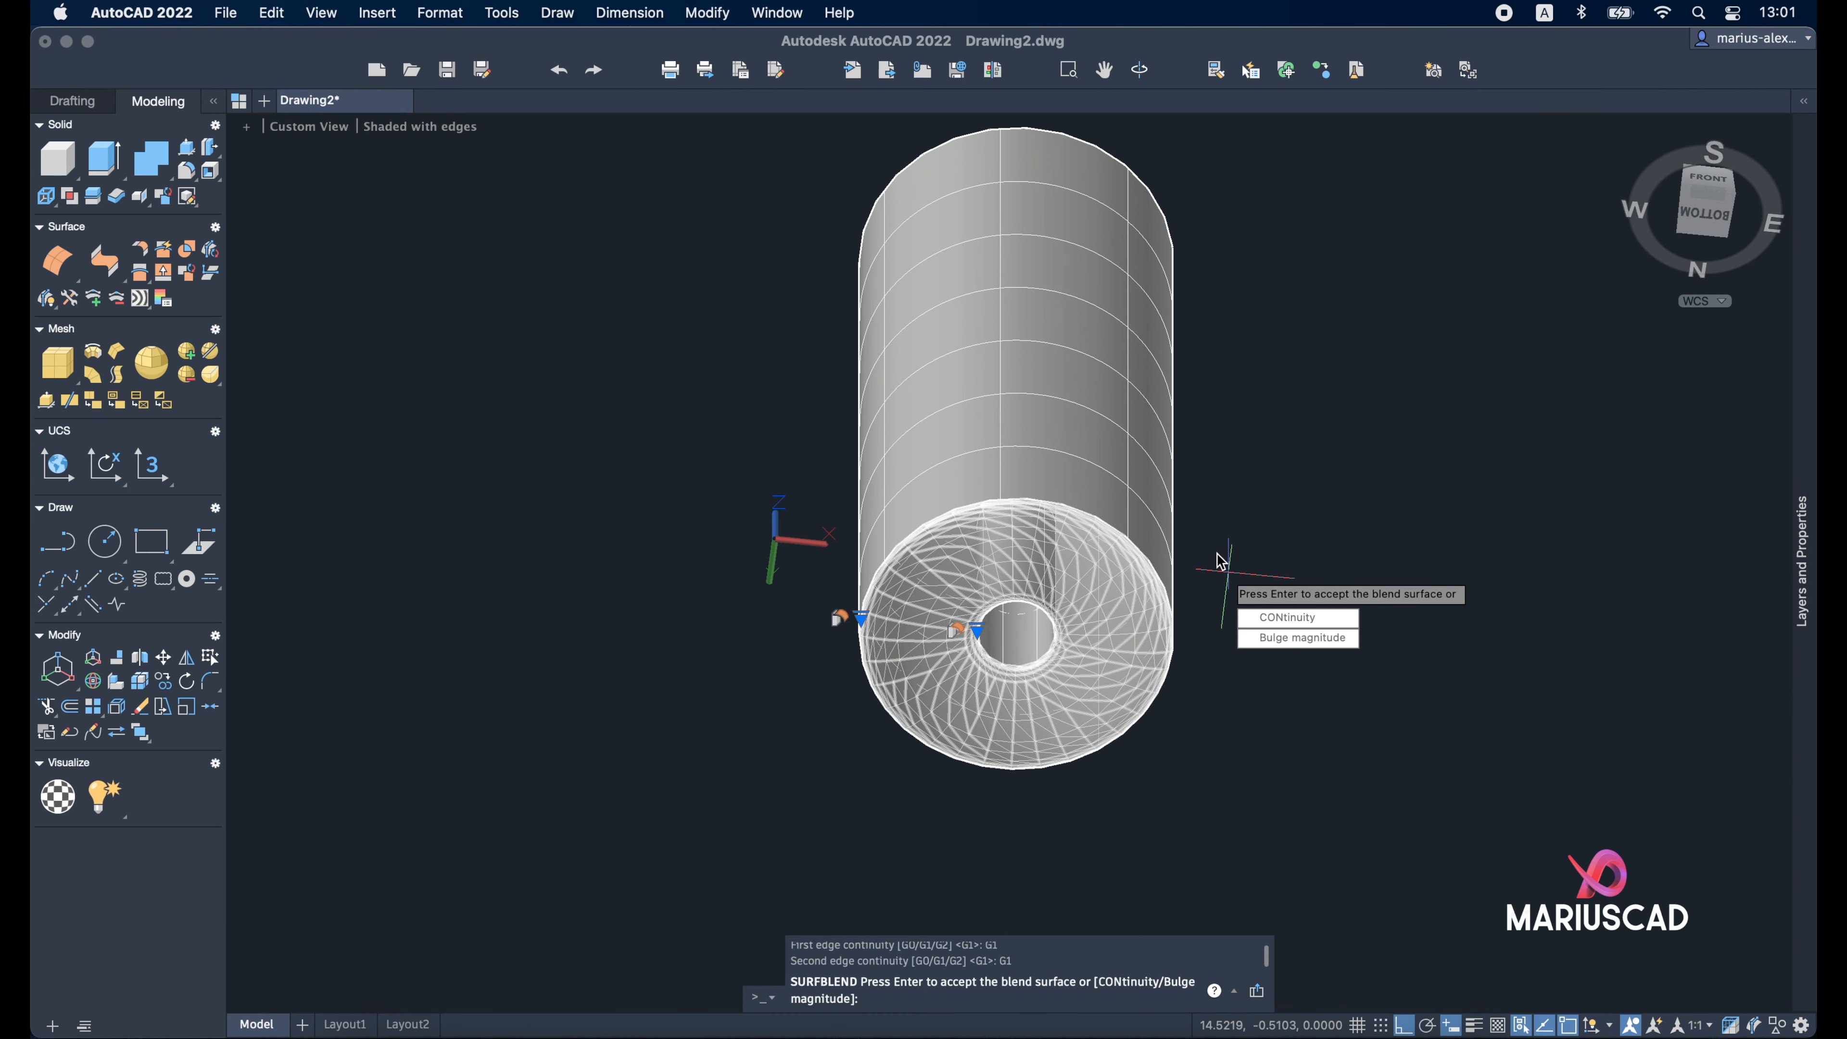
key(Return)
shift+middle_drag(1290, 601, 1266, 699)
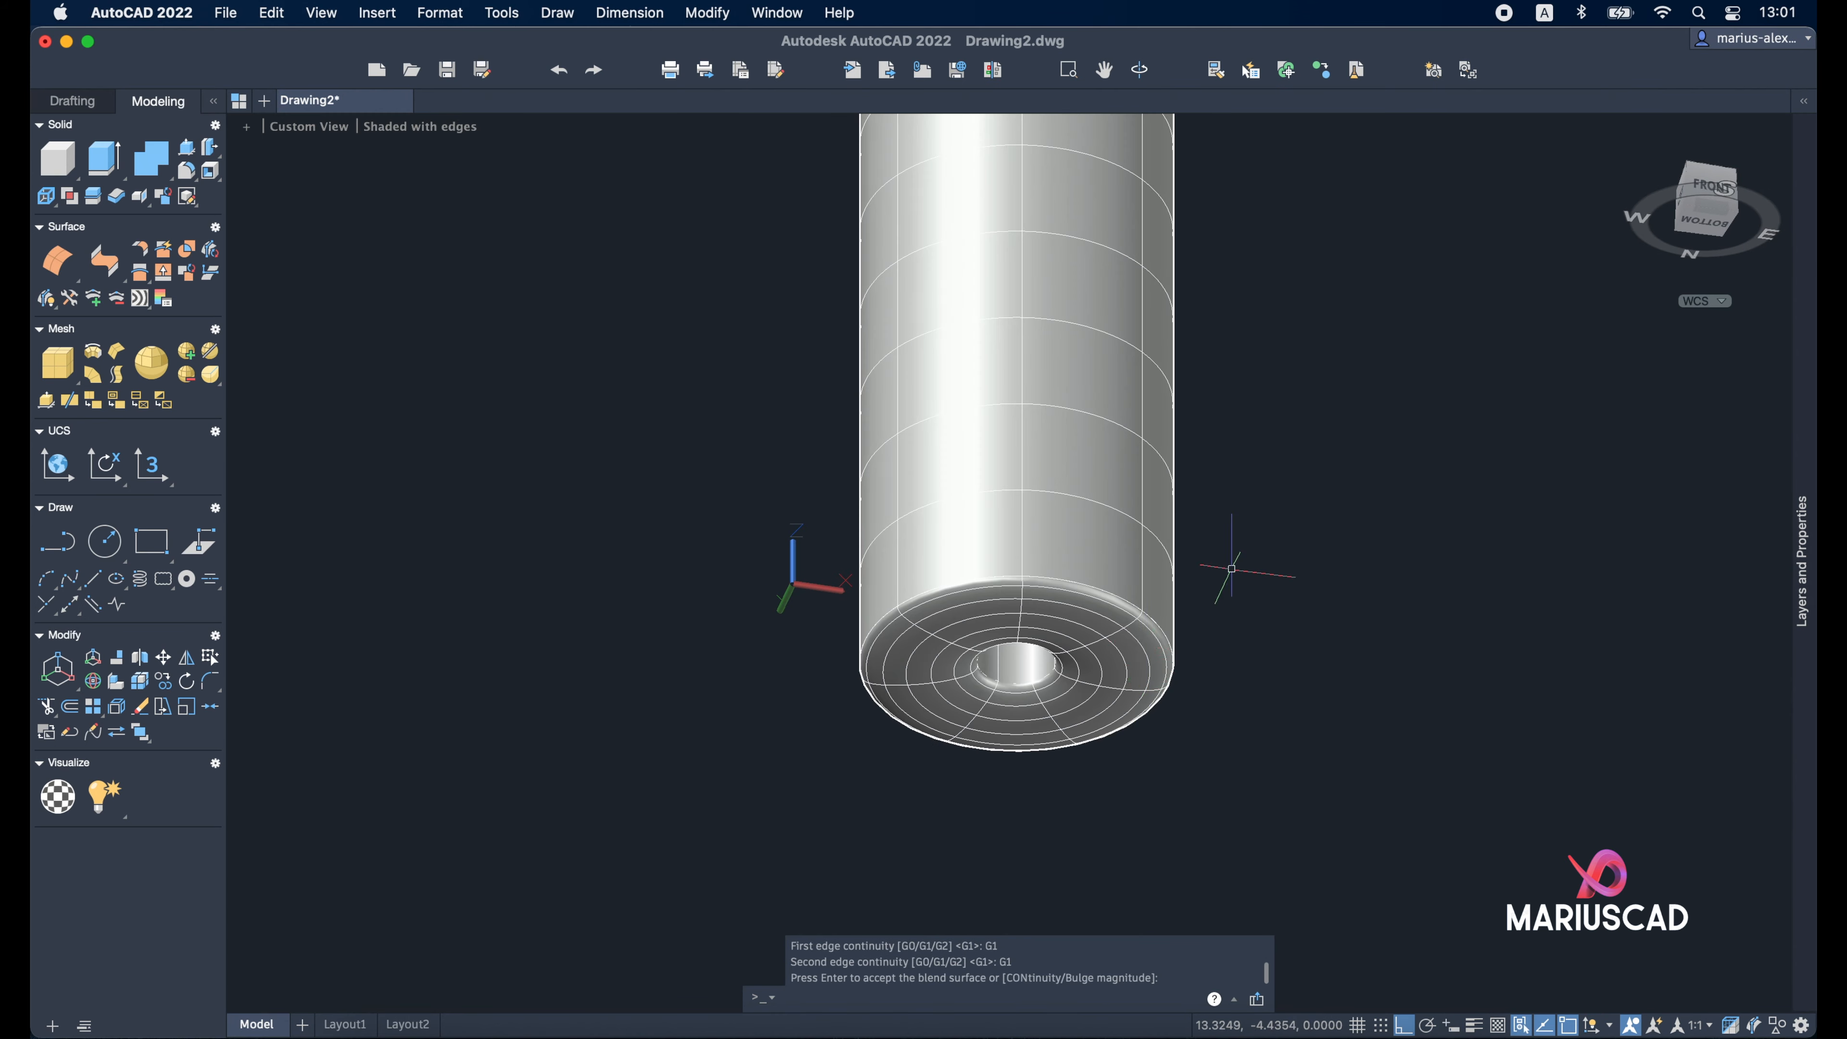
click(1134, 647)
Start a surface blend from the inner tube's upper edge to the outer tube's upper edge
shift+middle_drag(1388, 424, 1414, 586)
click(1414, 593)
key(Escape)
key(Escape)
scroll(1264, 478, up, 2)
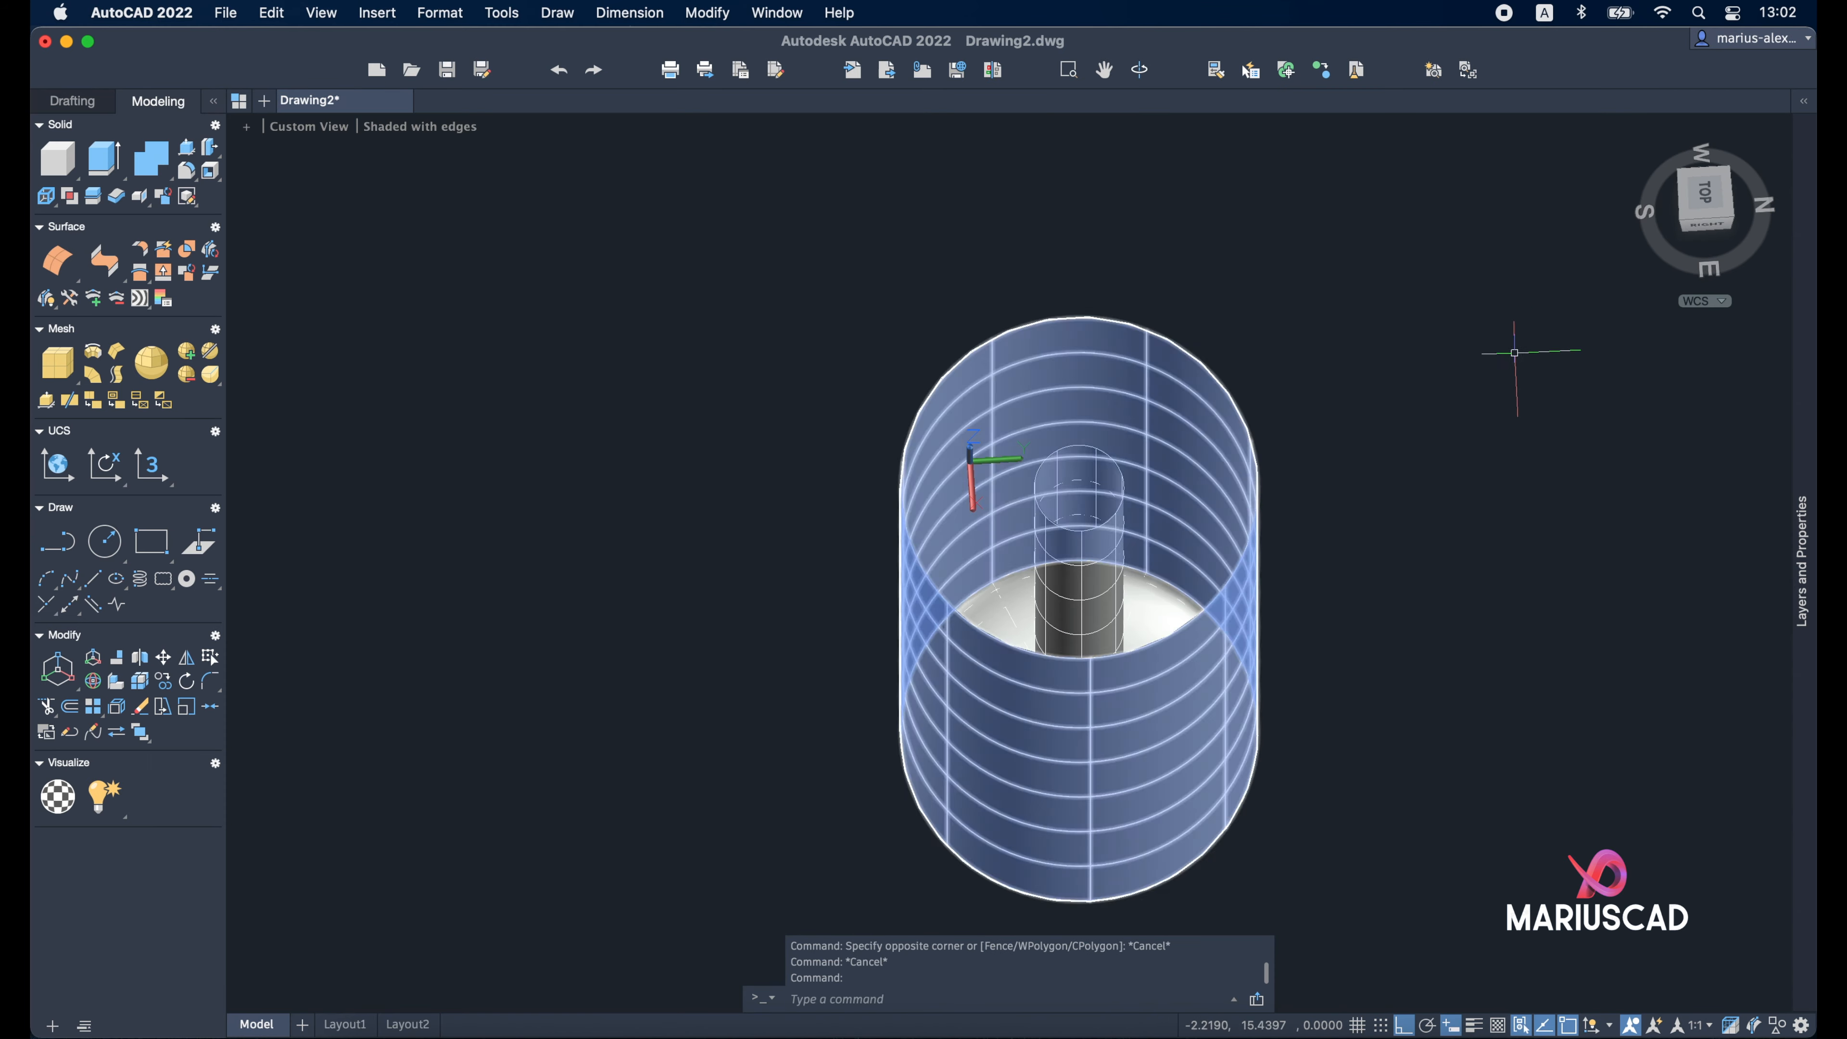
click(104, 260)
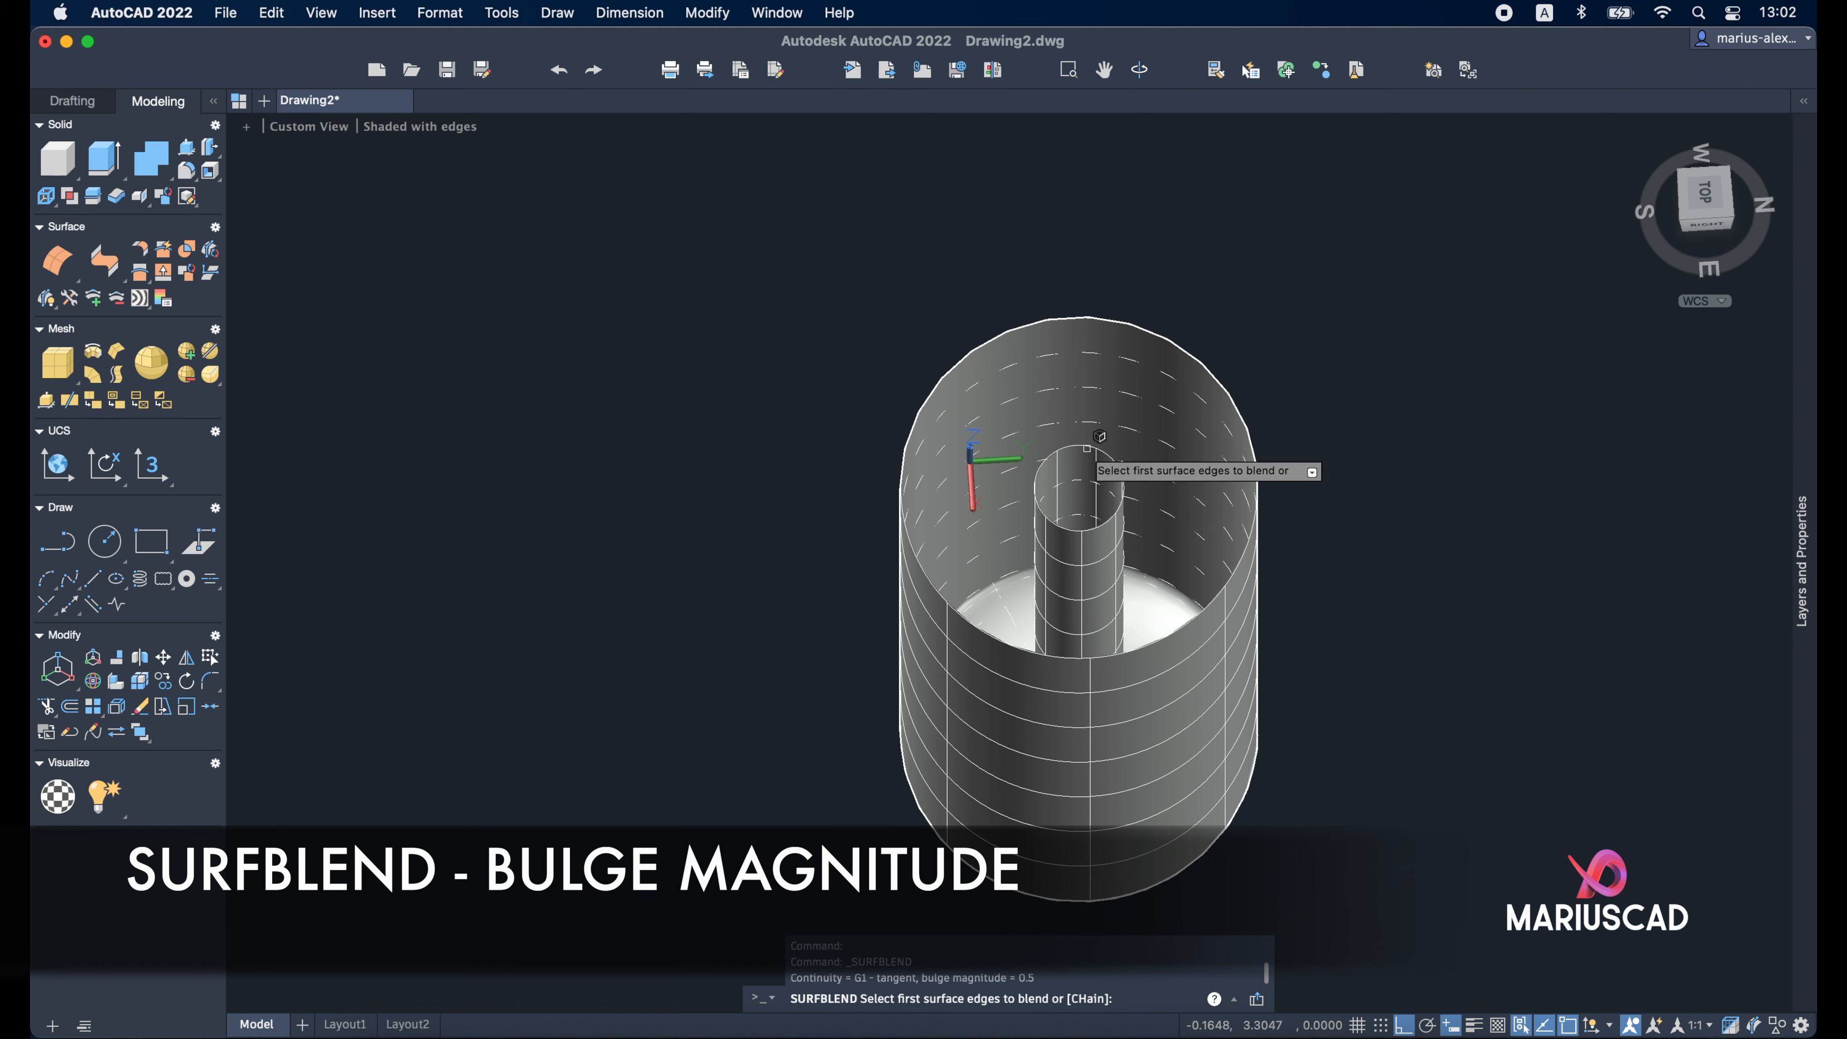
click(1087, 449)
key(Return)
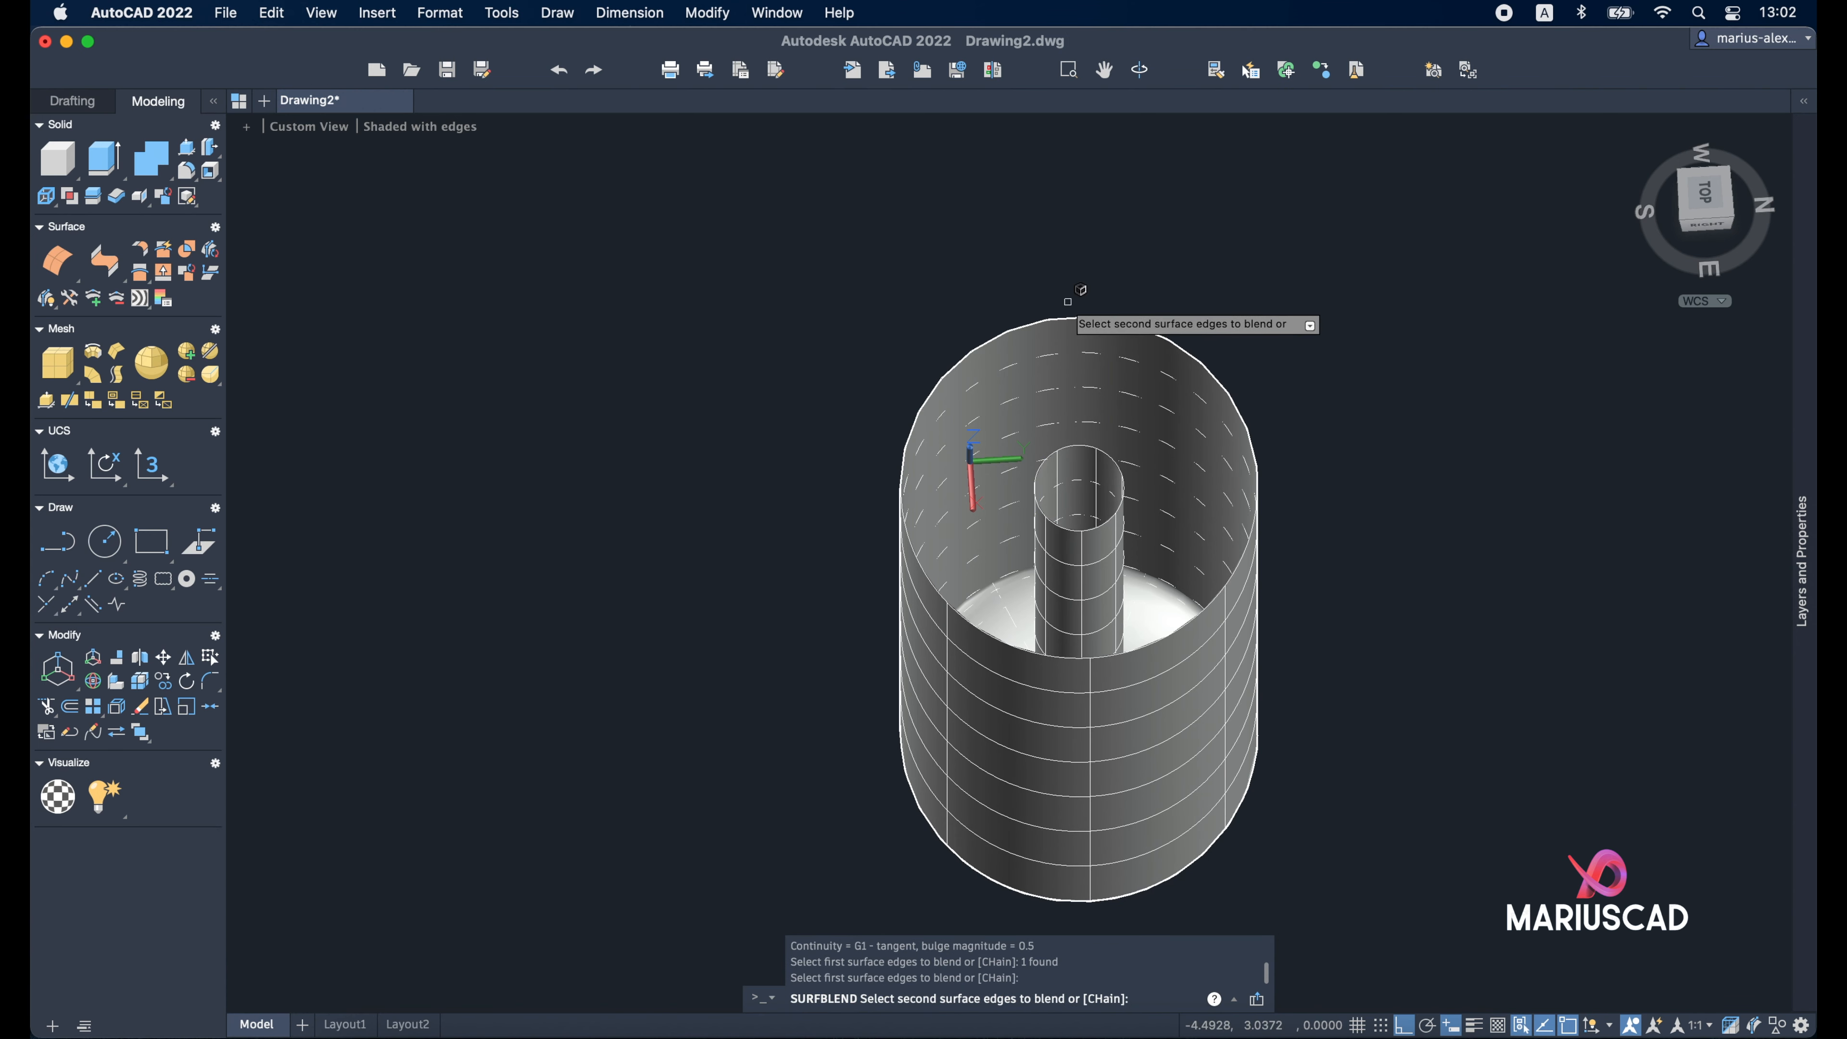
click(1066, 319)
key(Return)
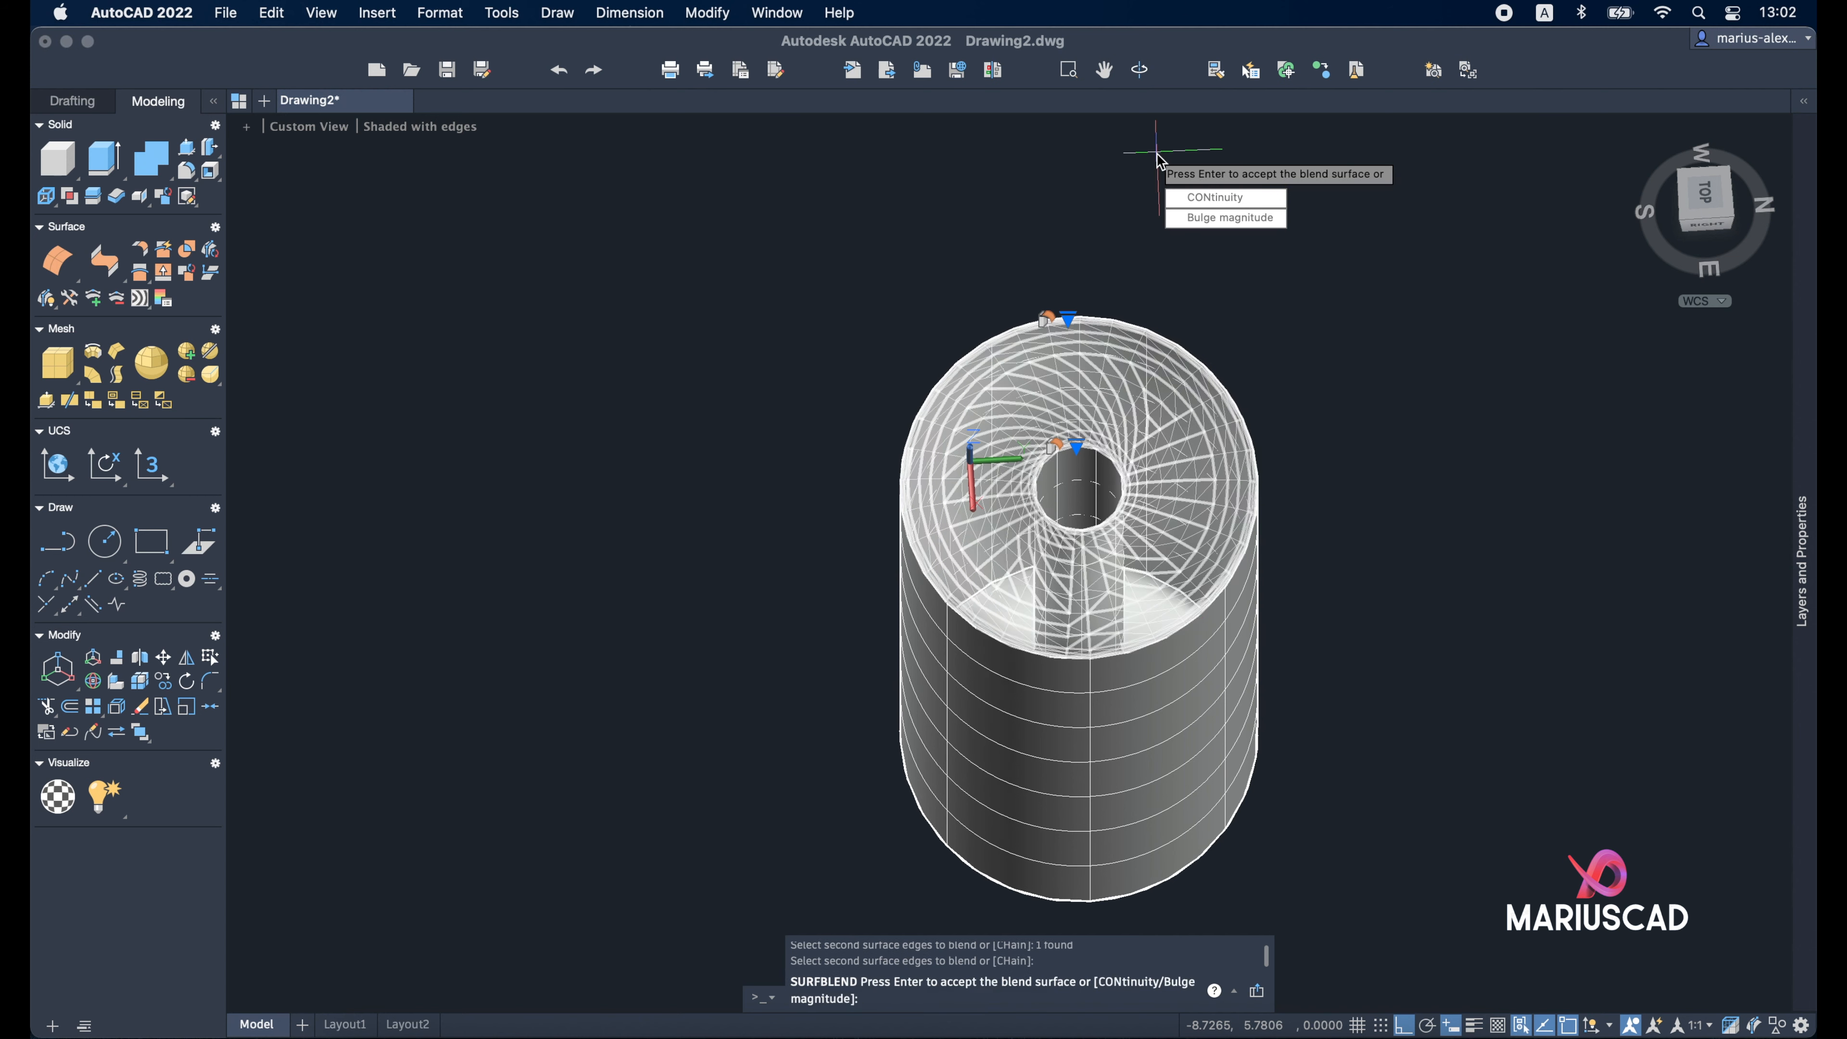
Set the blend's bulge magnitude to 7 on both edges, accept it and inspect the domed end
click(1185, 220)
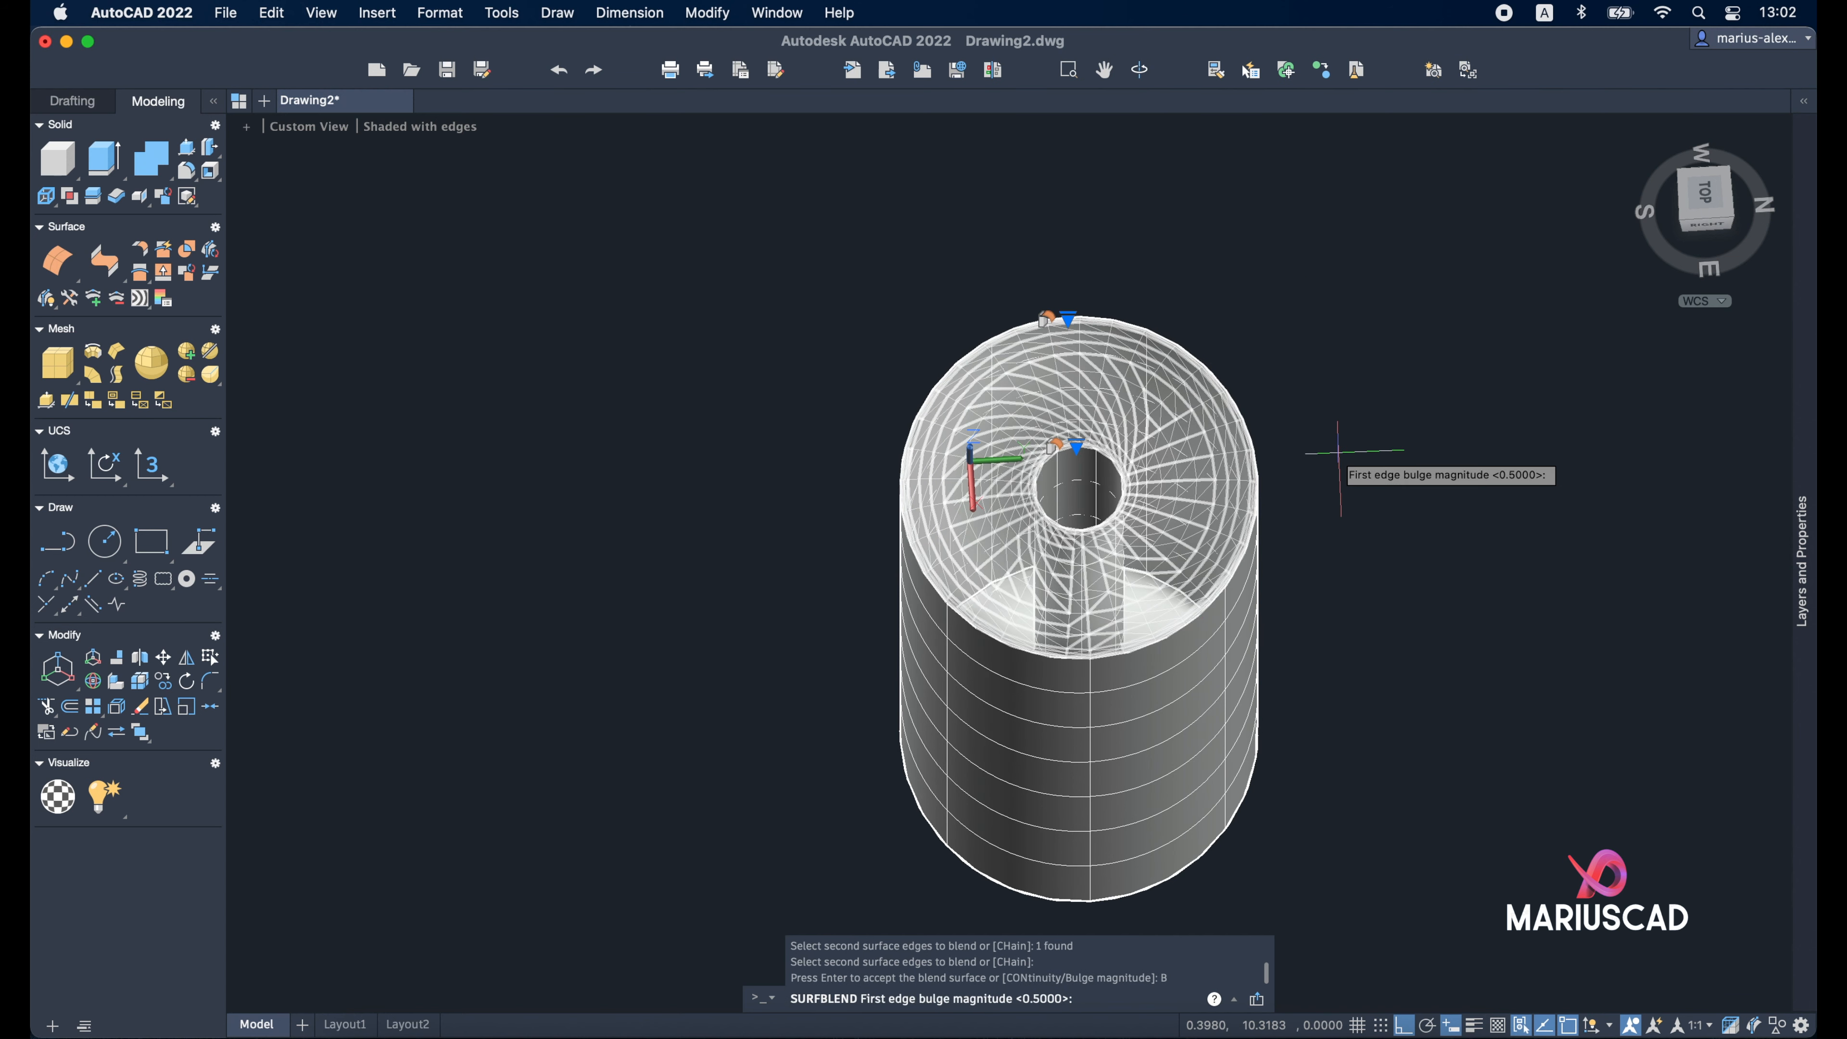
key(Return)
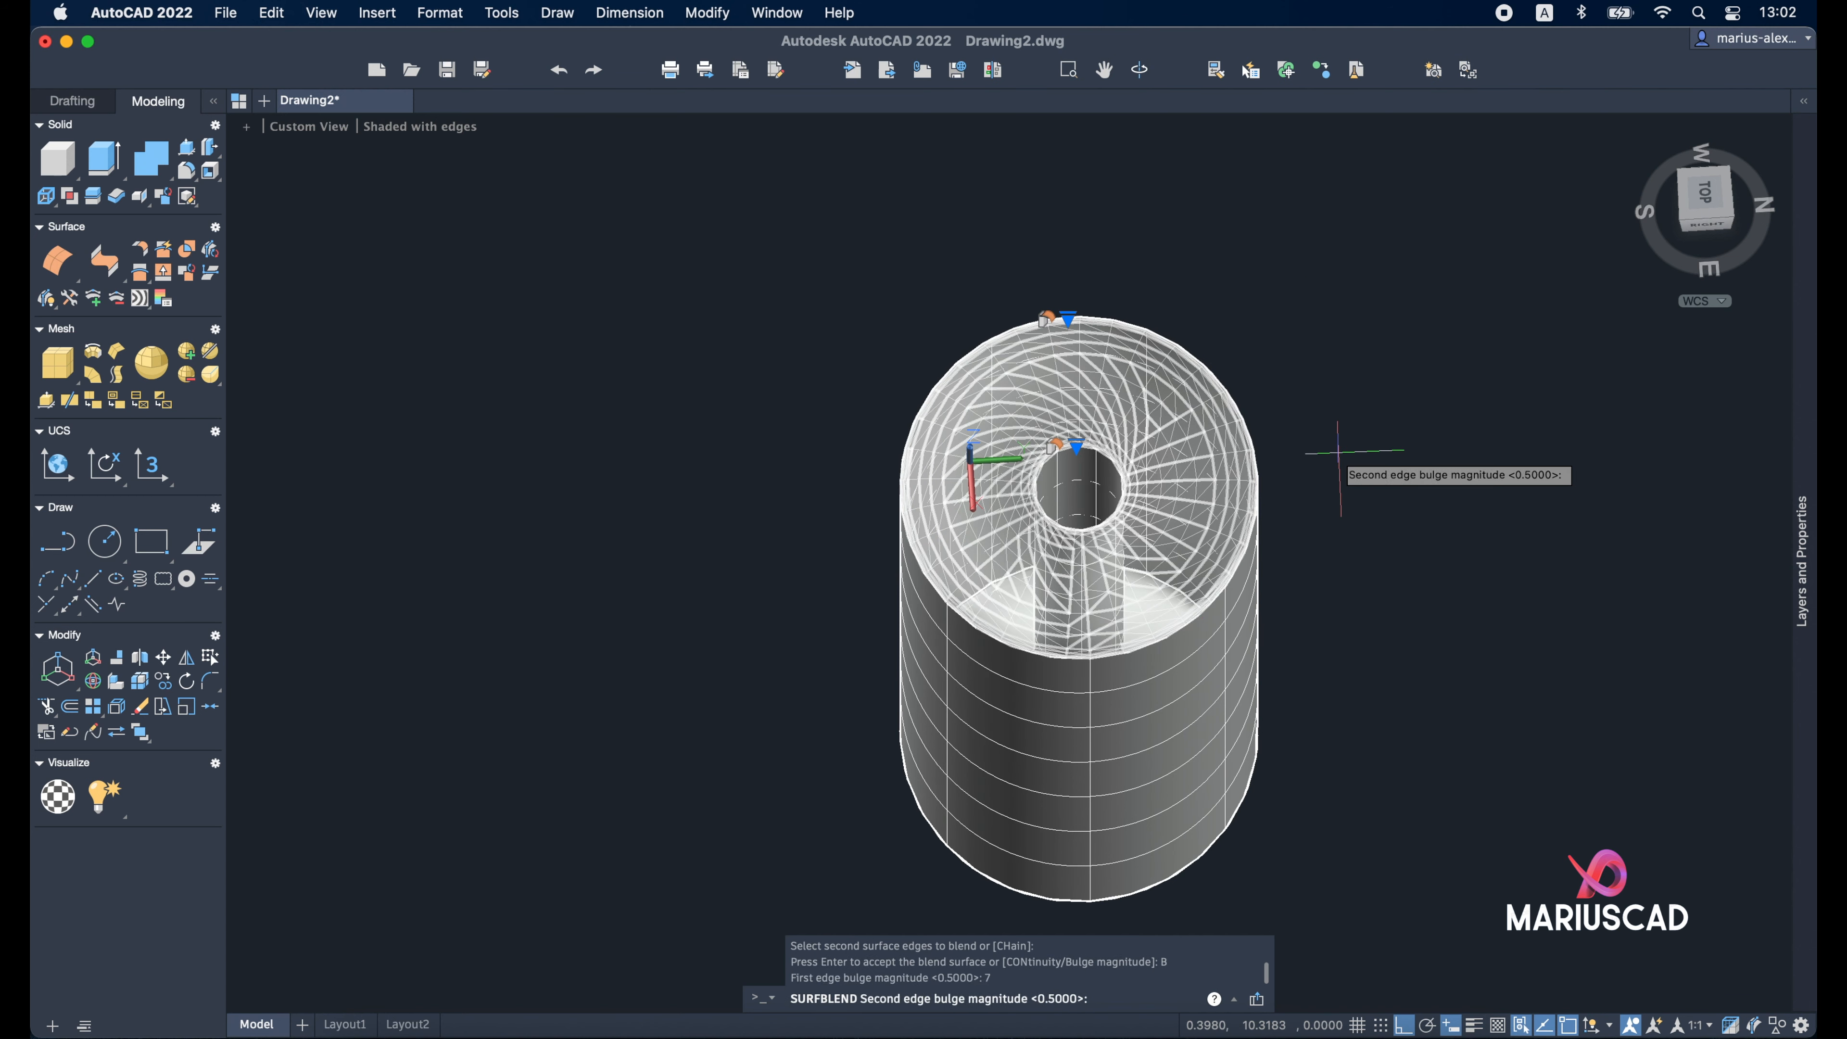
key(Return)
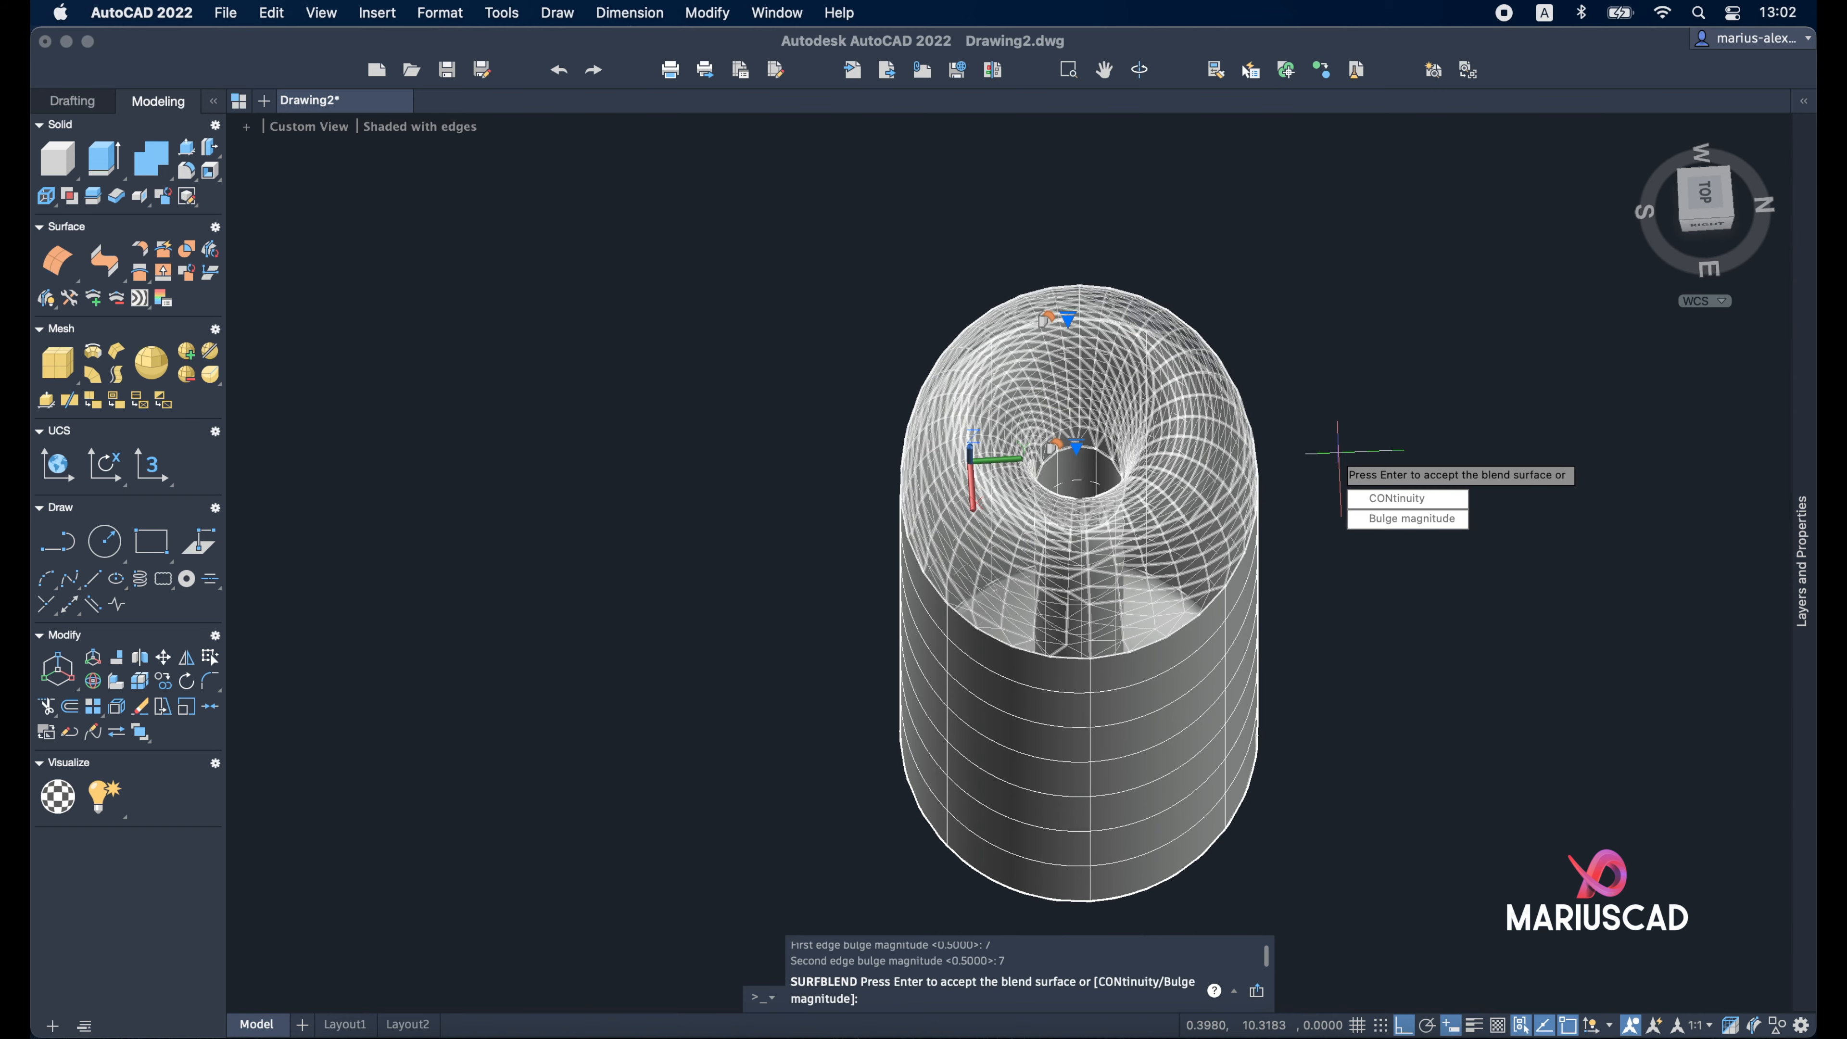
key(Return)
mouse_move(1342, 456)
shift+middle_down()
mouse_move(1349, 528)
mouse_move(1443, 457)
mouse_move(1216, 648)
mouse_move(1139, 421)
shift+middle_up()
click(1127, 338)
mouse_move(1127, 337)
shift+middle_down()
mouse_move(1266, 479)
mouse_move(1010, 338)
mouse_move(1579, 672)
mouse_move(1351, 518)
mouse_move(1085, 635)
mouse_move(1121, 412)
mouse_move(1348, 429)
mouse_move(1039, 684)
mouse_move(944, 660)
mouse_move(1365, 371)
shift+middle_up()
click(1371, 637)
shift+middle_drag(1370, 636, 1421, 763)
Erase all the tubes, circles and blend surfaces, and restore the home view
key(super+a)
key(Delete)
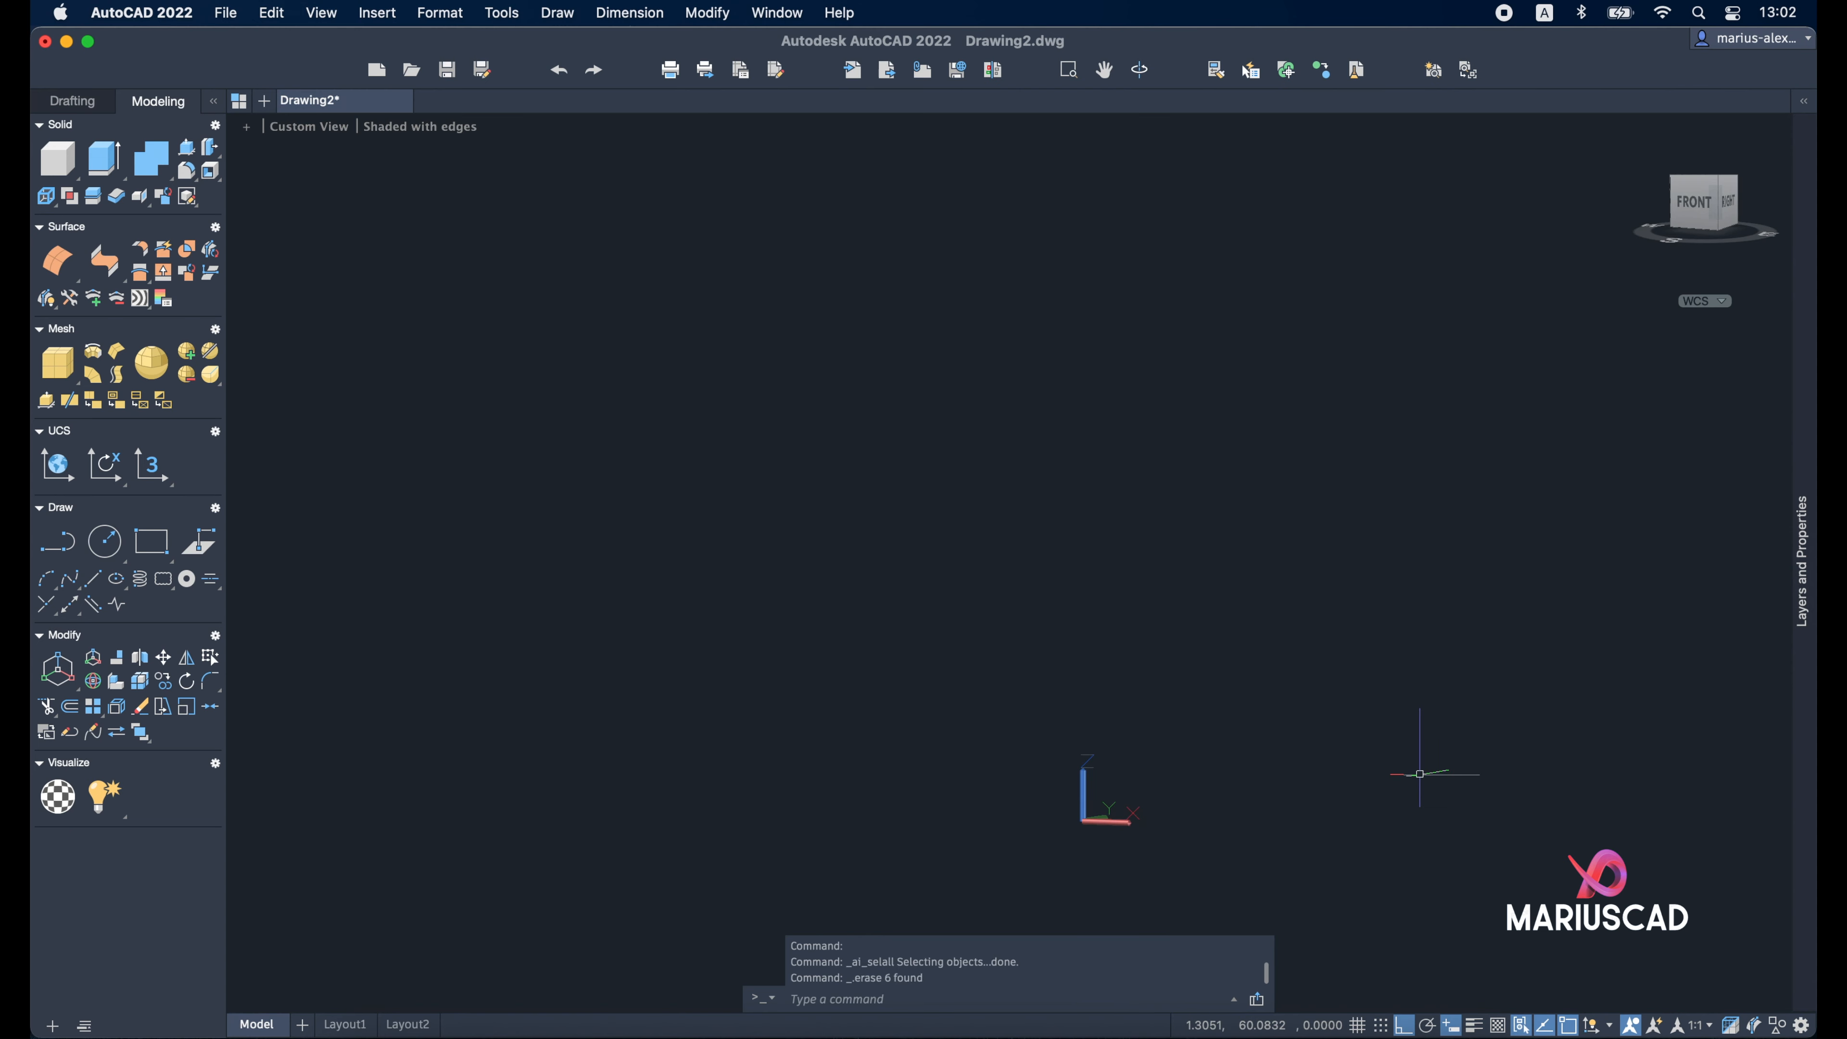
click(1638, 131)
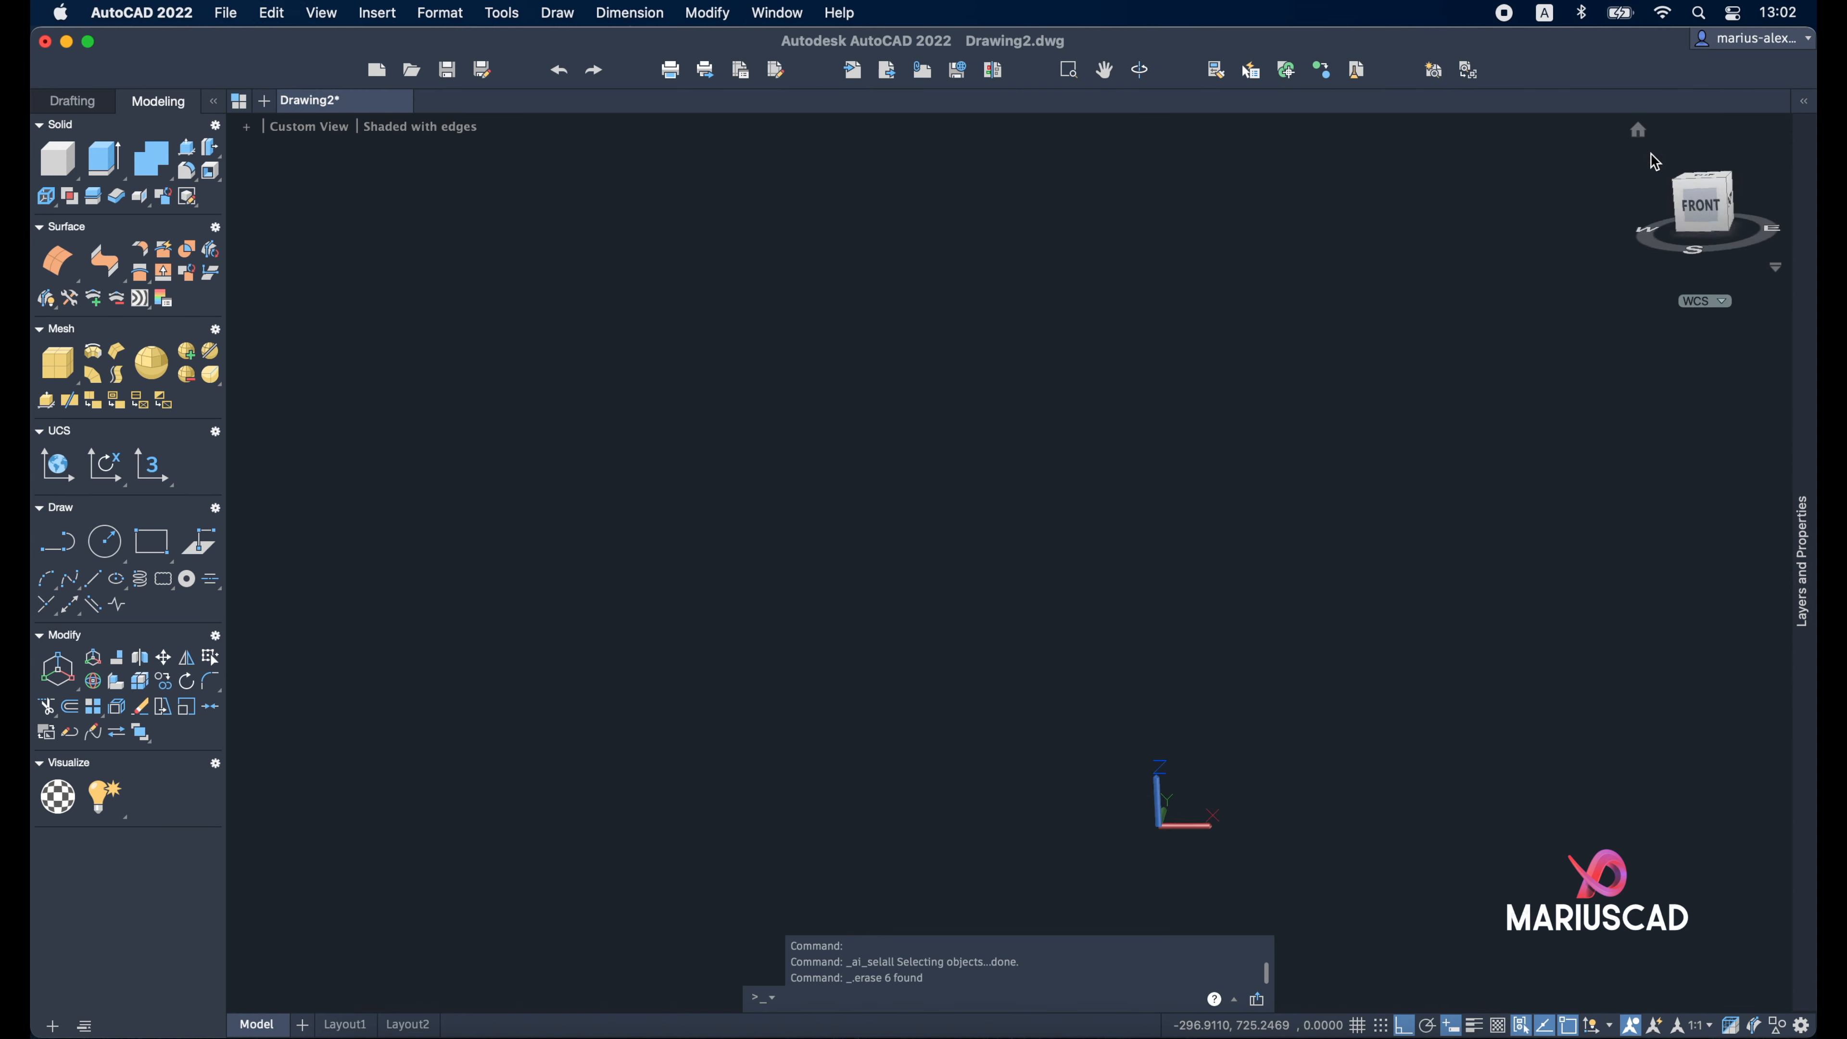
Draw a 10-unit line in the negative Y direction from a freely picked start point in the SW isometric view
right_click(1710, 203)
click(1646, 264)
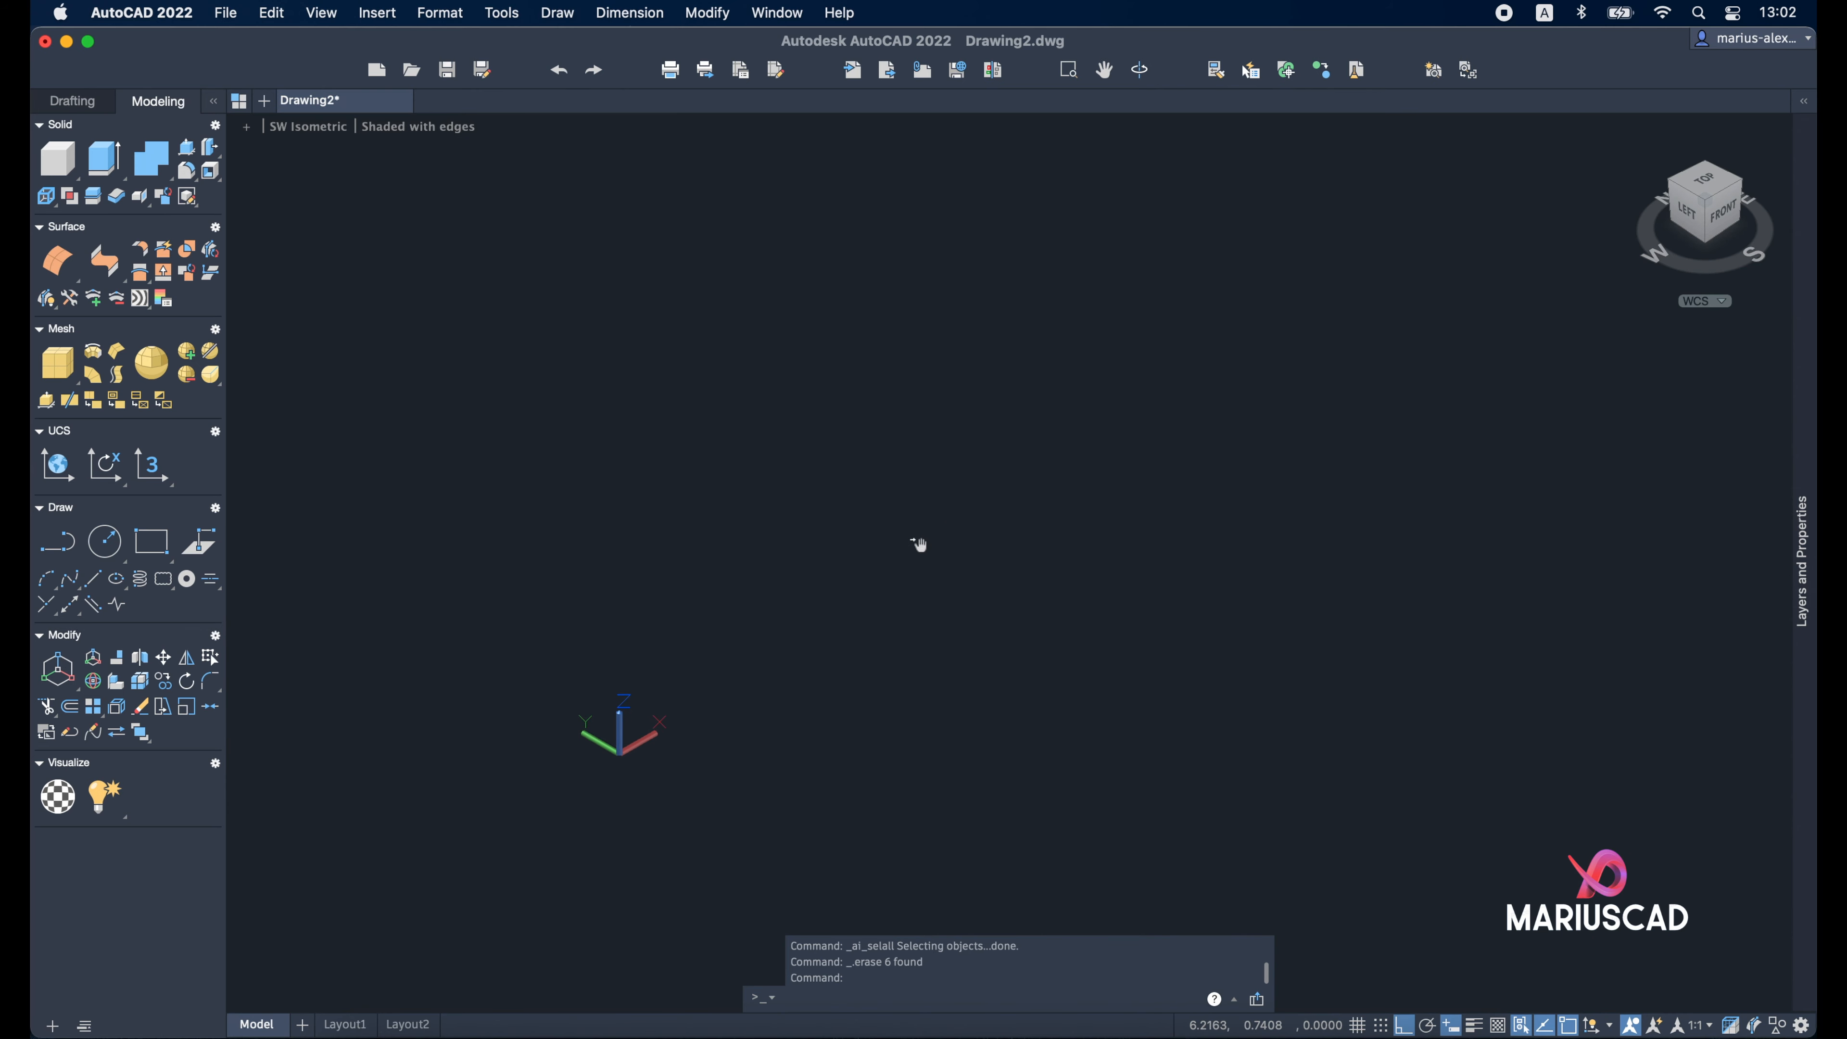
text(line)
key(Return)
click(905, 532)
key(Return)
key(Escape)
Copy the line 10 units straight up along the Z axis
click(1297, 779)
click(1213, 661)
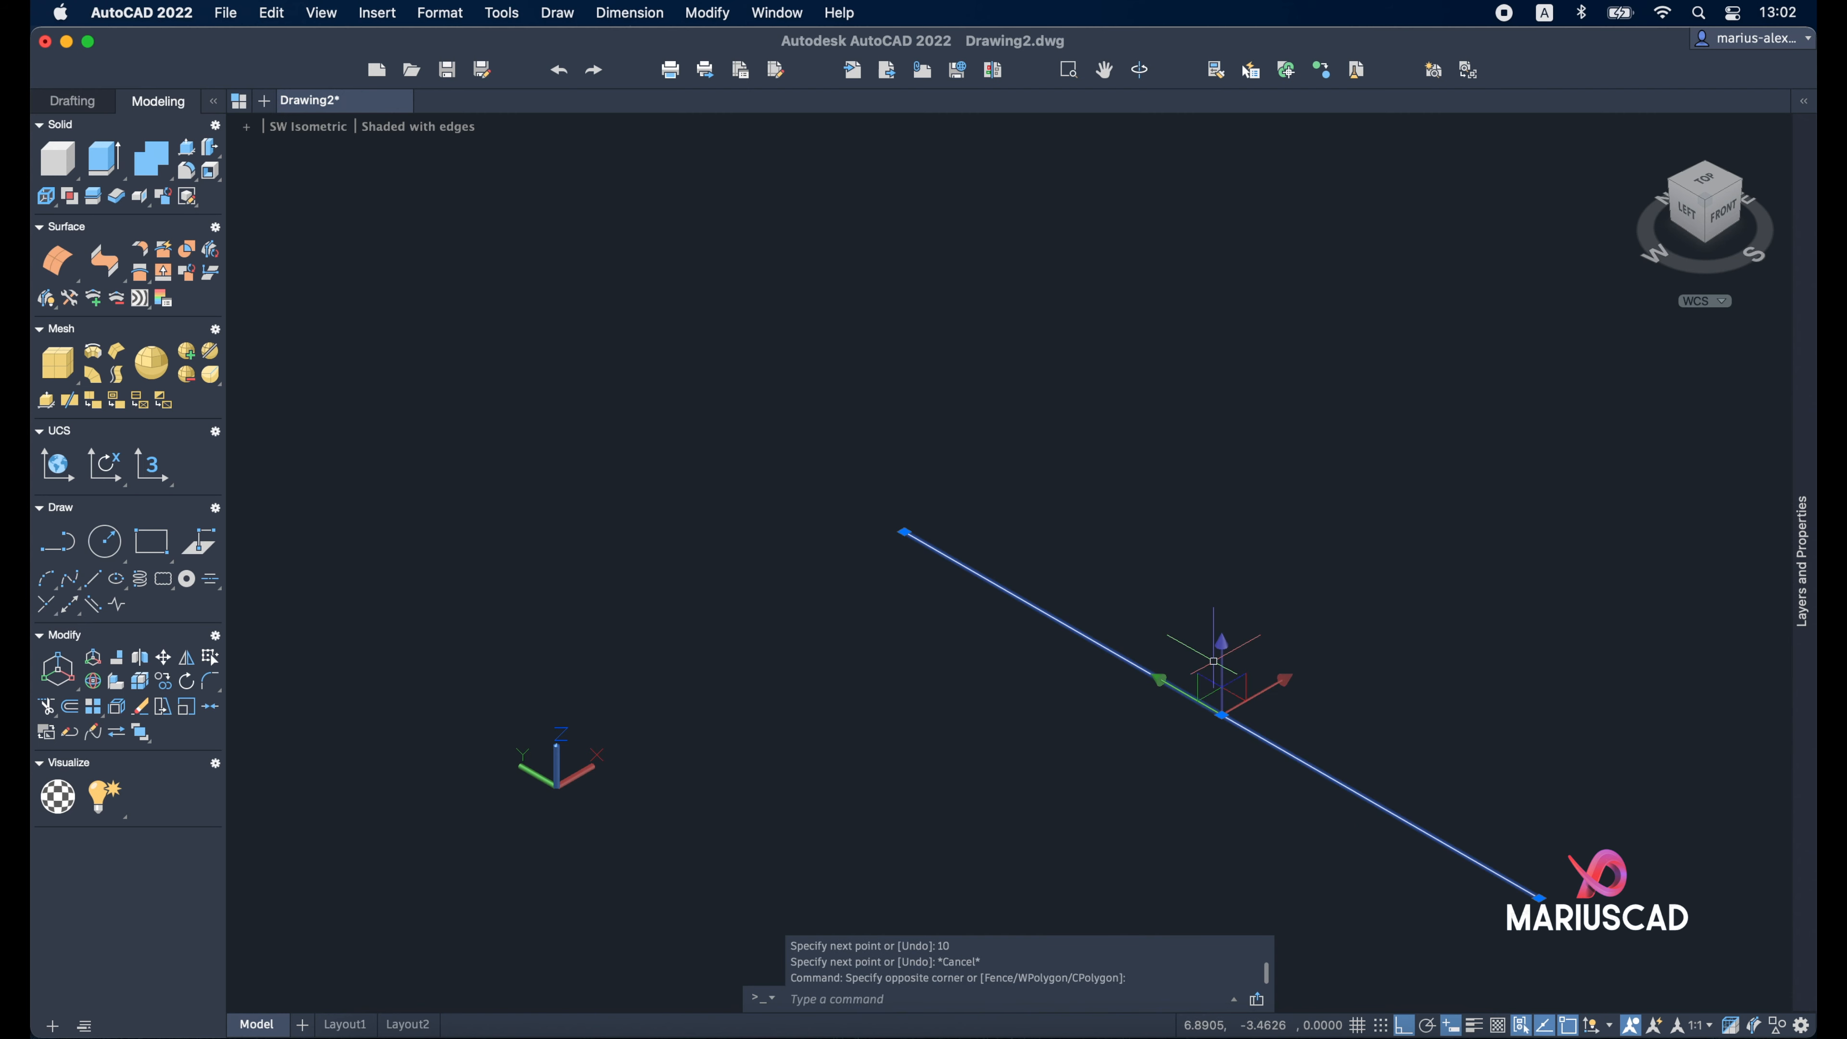
text(copy)
key(Return)
scroll(1216, 660, down, 4)
click(1463, 800)
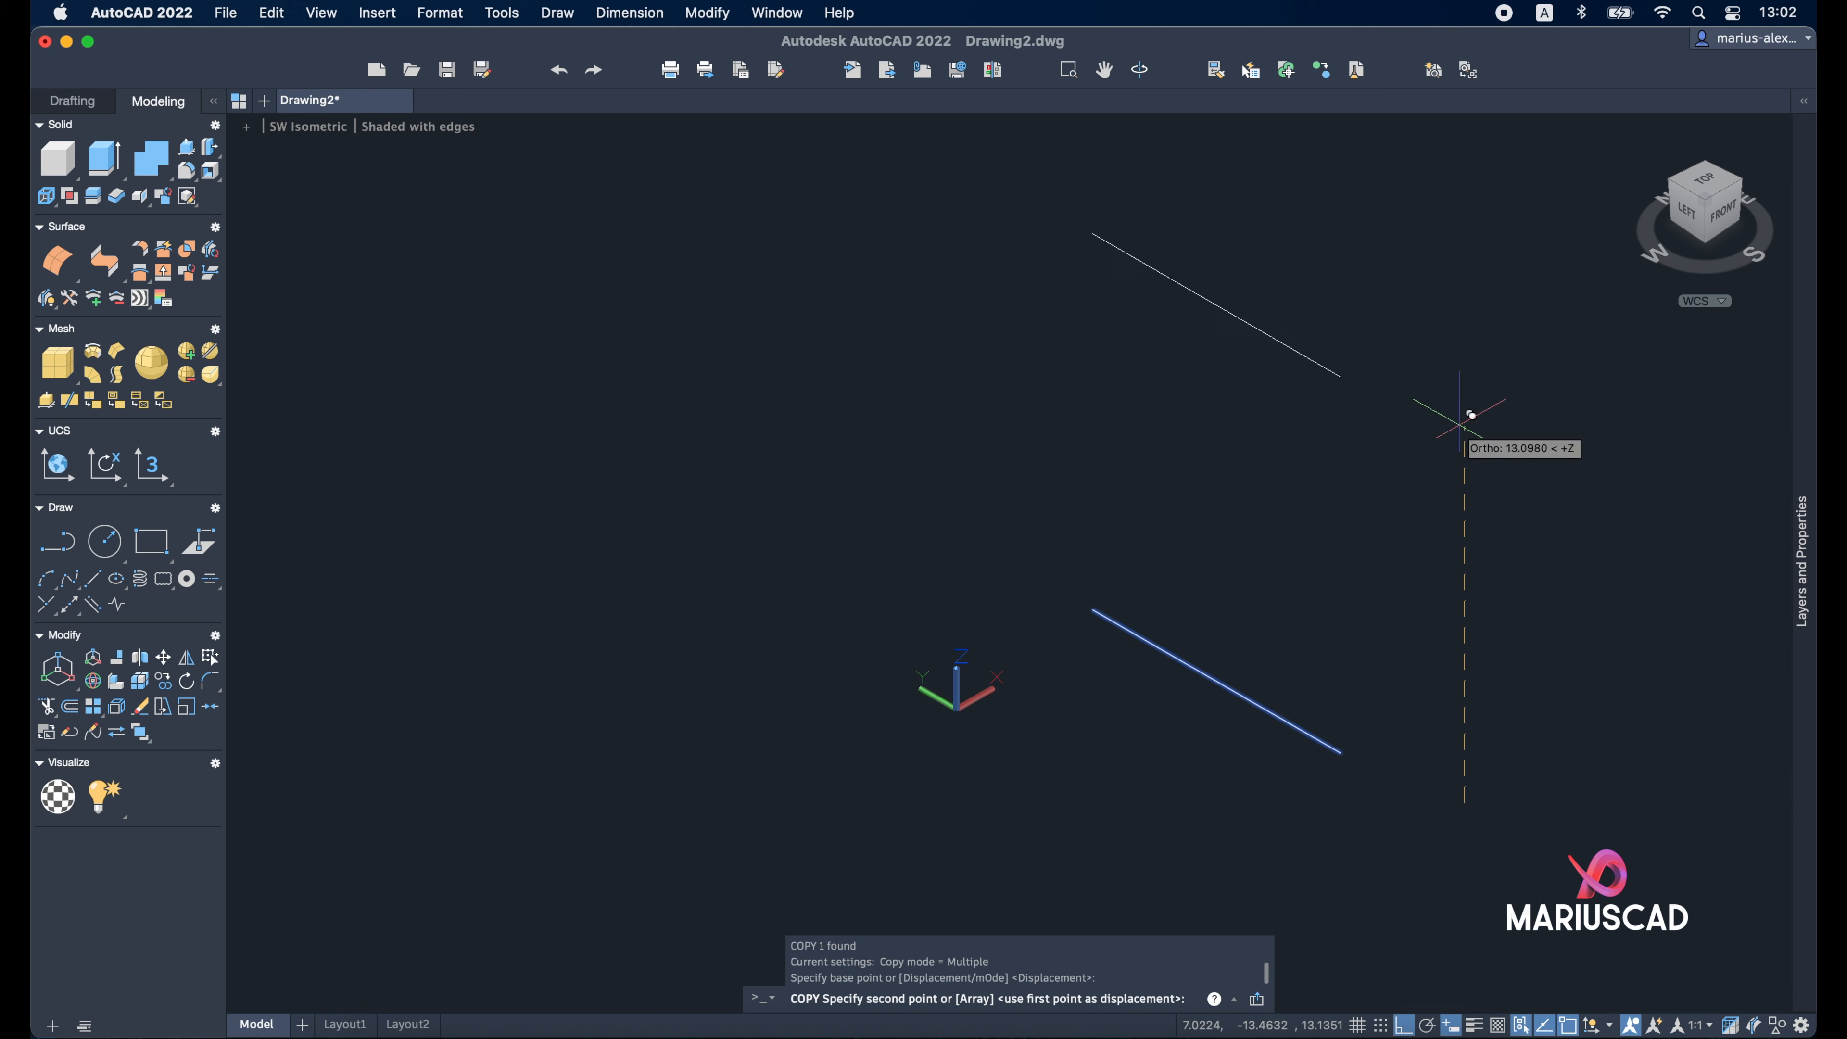
middle_drag(1459, 424, 1360, 516)
text(10)
key(Return)
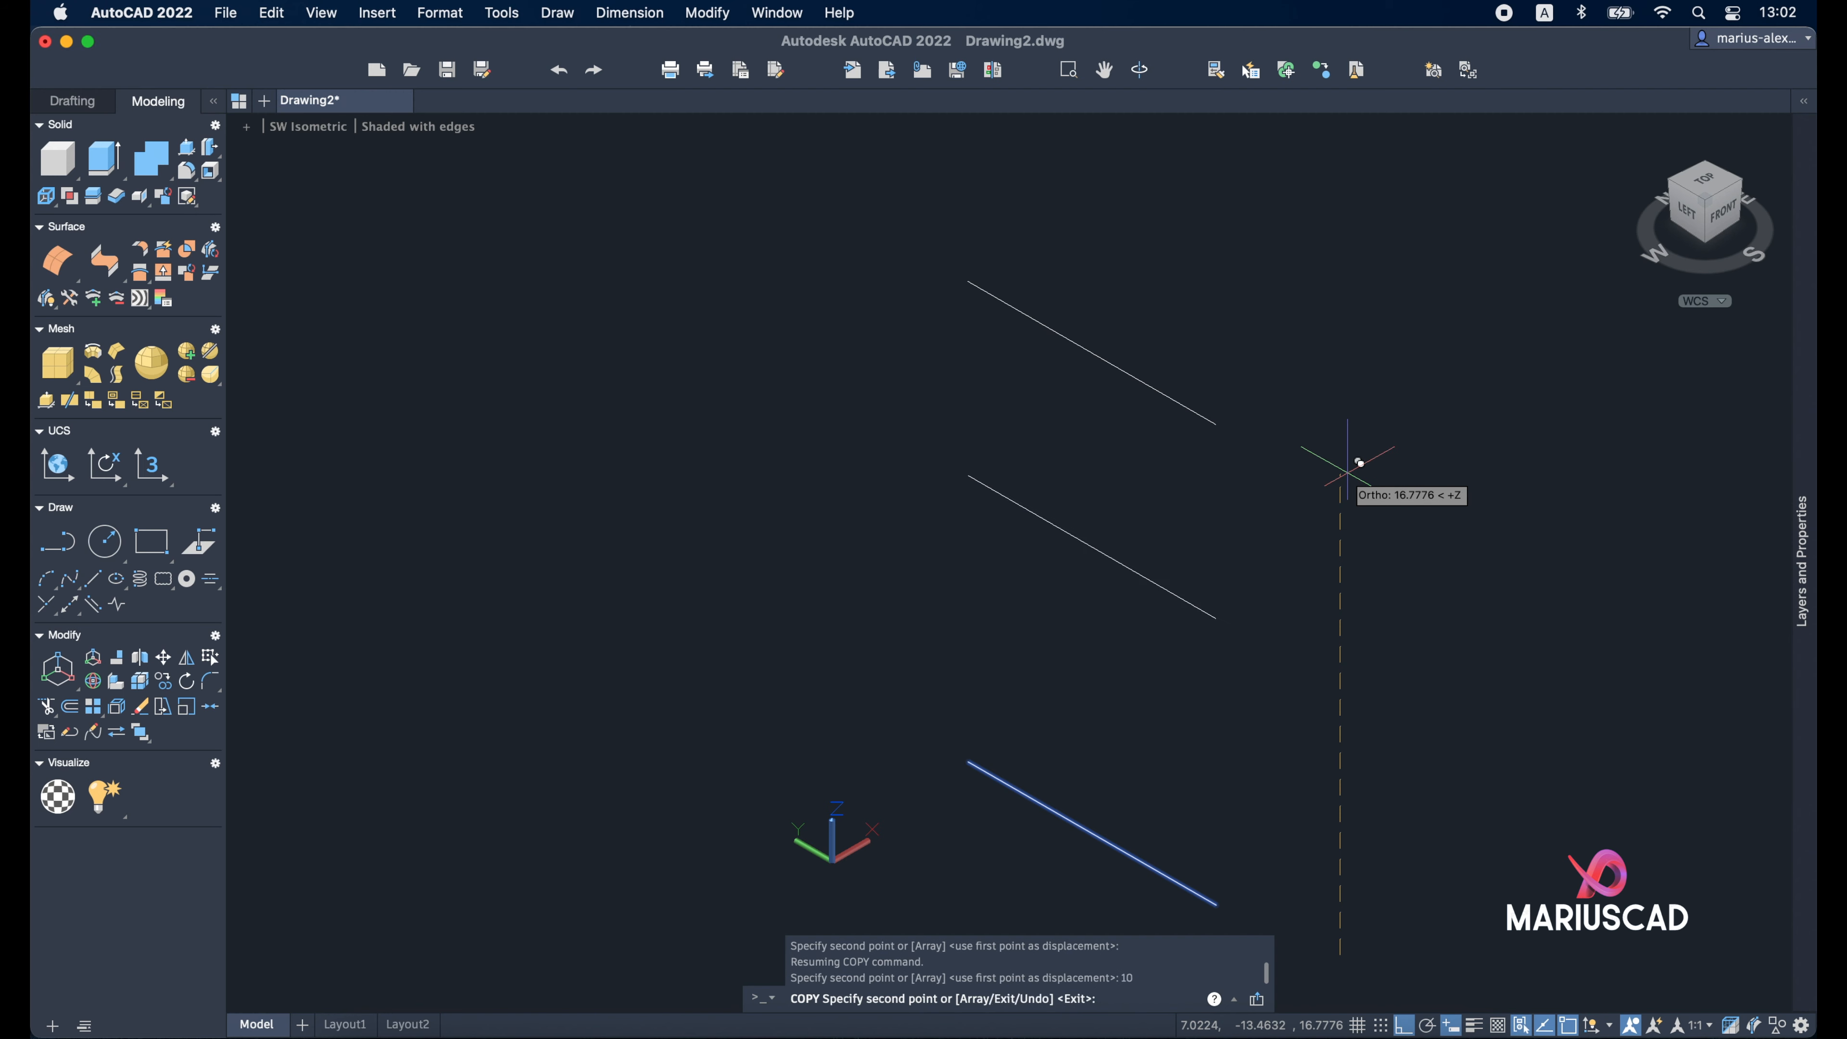
key(Escape)
middle_drag(1392, 652, 1345, 616)
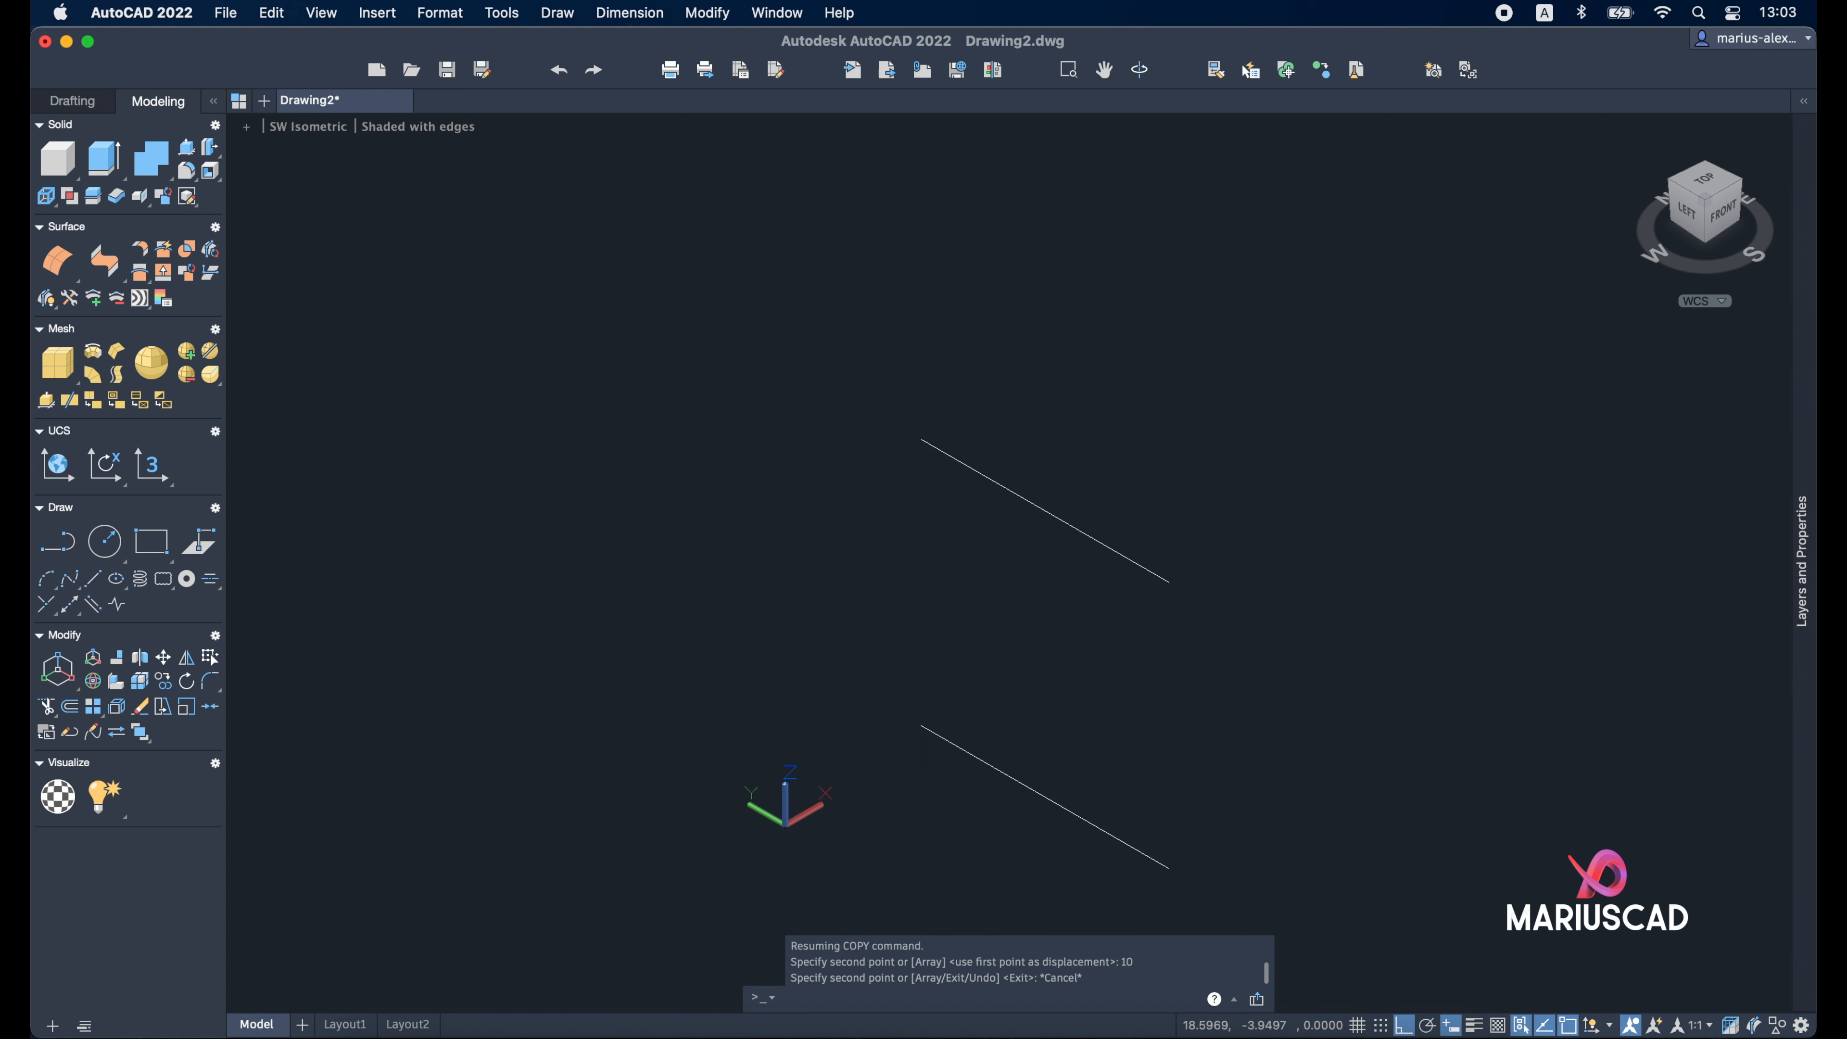
key(super+z)
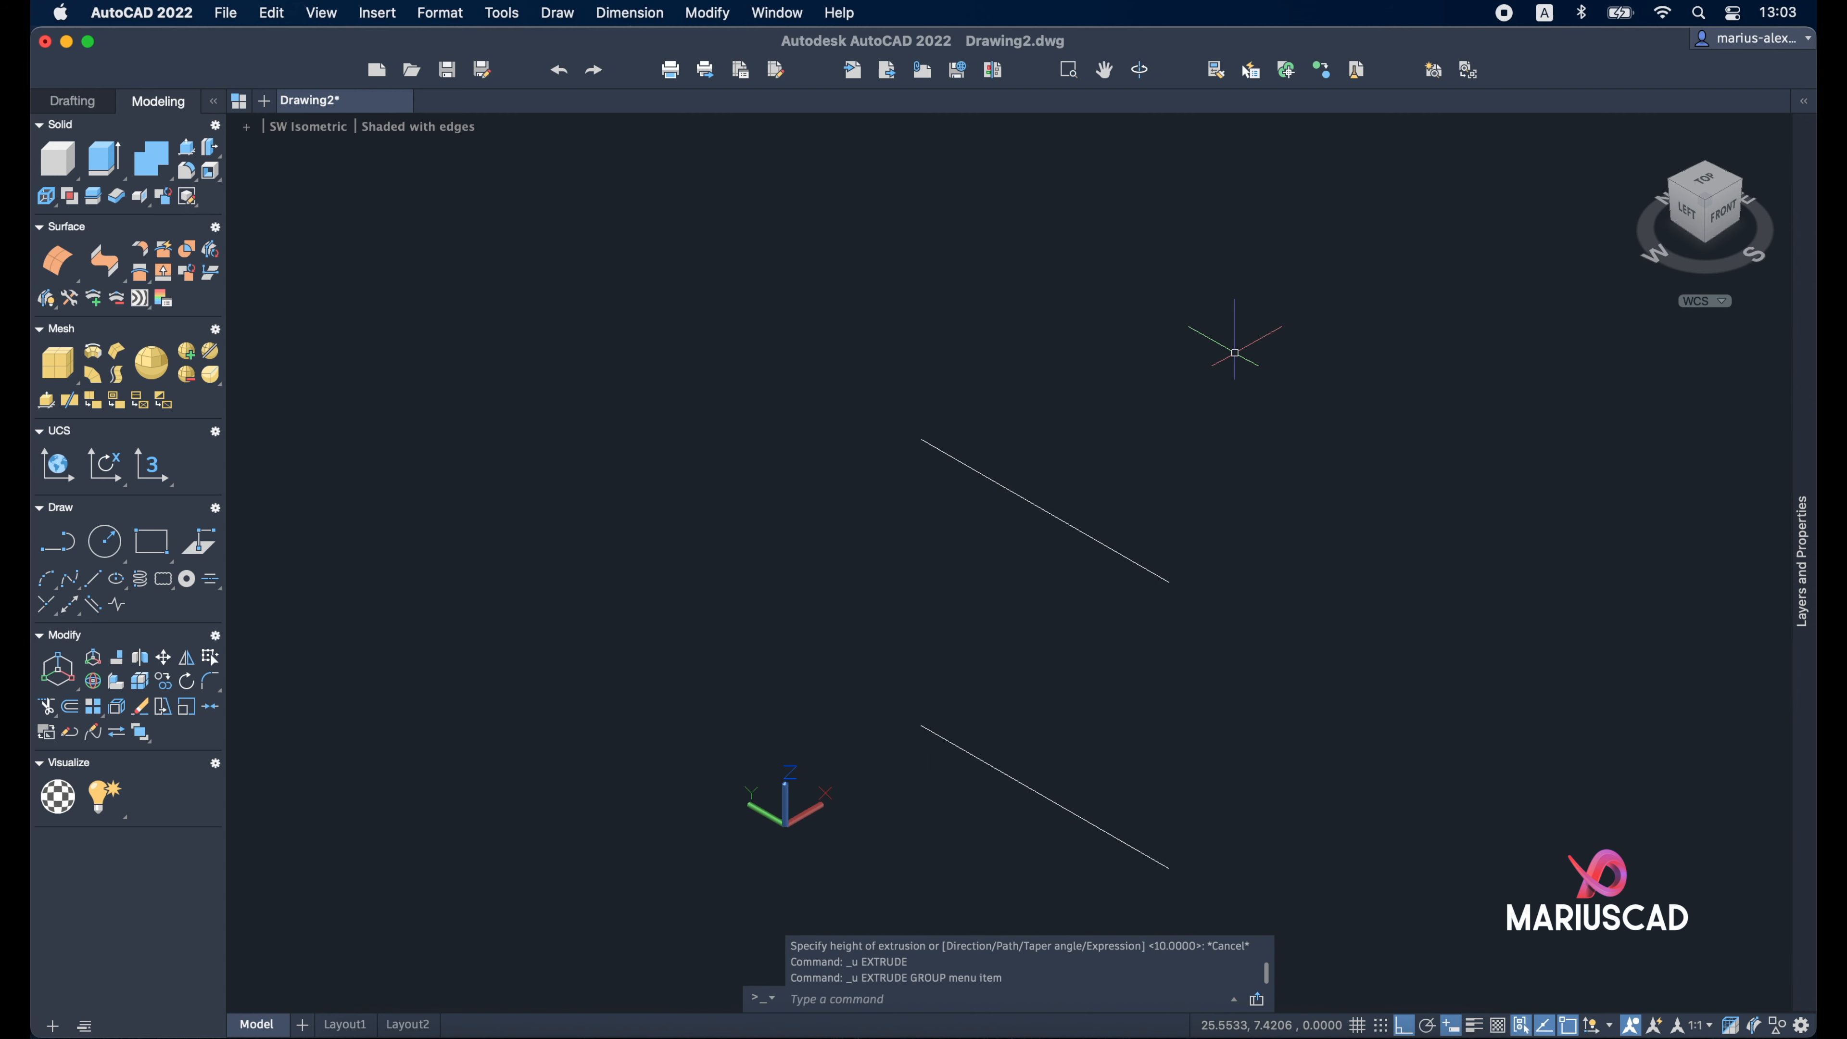
Press-pull the lower line and the upper line 10 units upward each to form two stacked vertical surfaces
text(press)
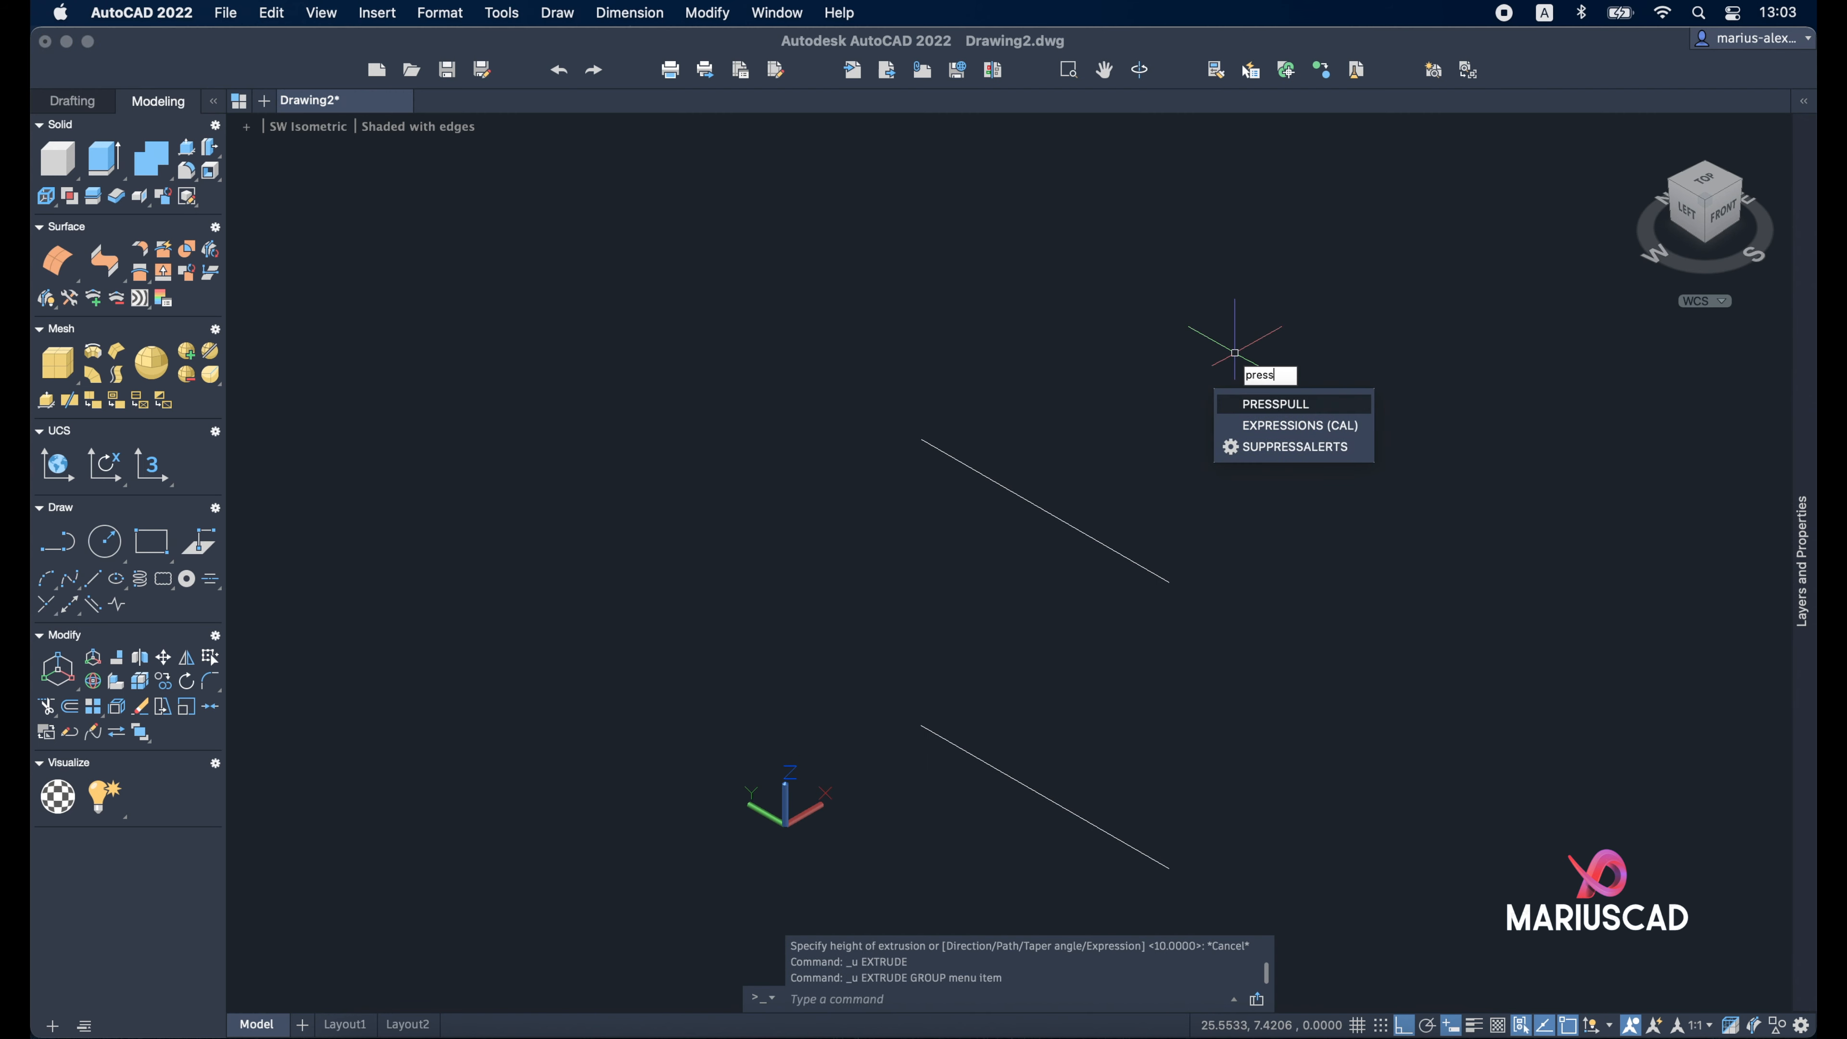
key(Return)
click(1008, 775)
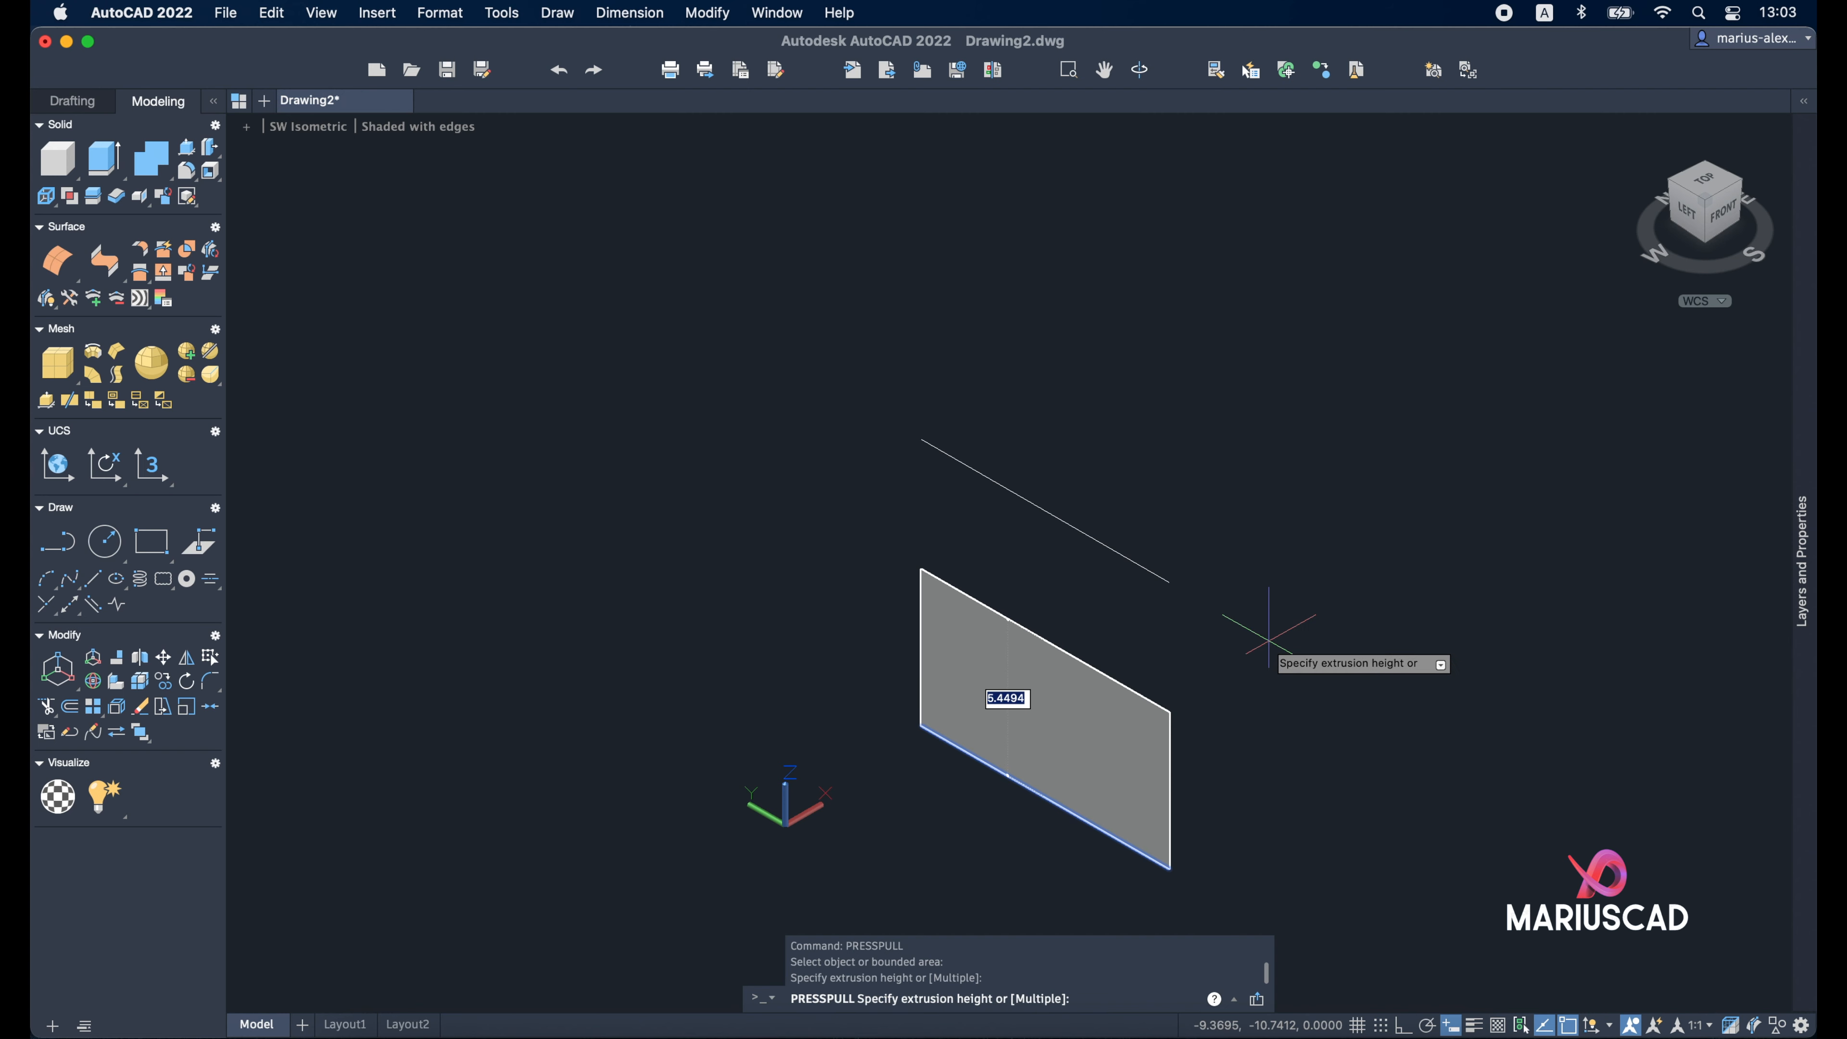
text(10)
key(Return)
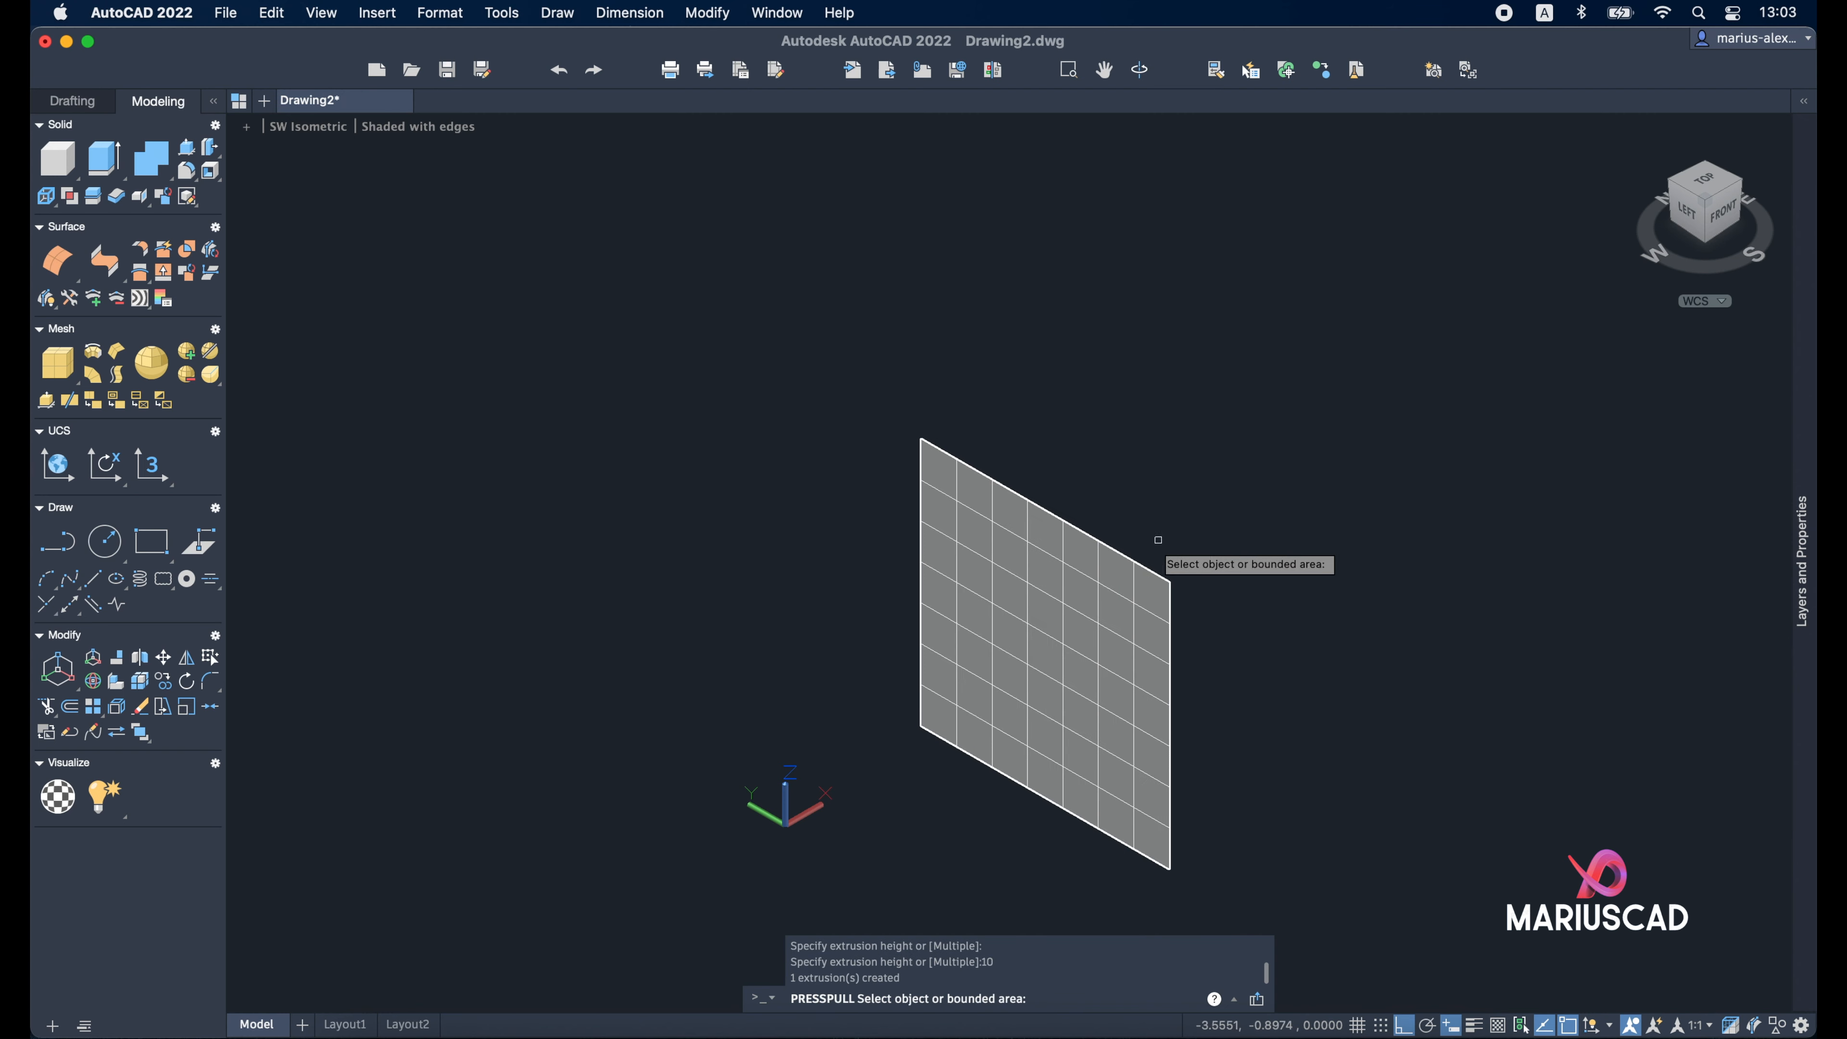
click(1124, 555)
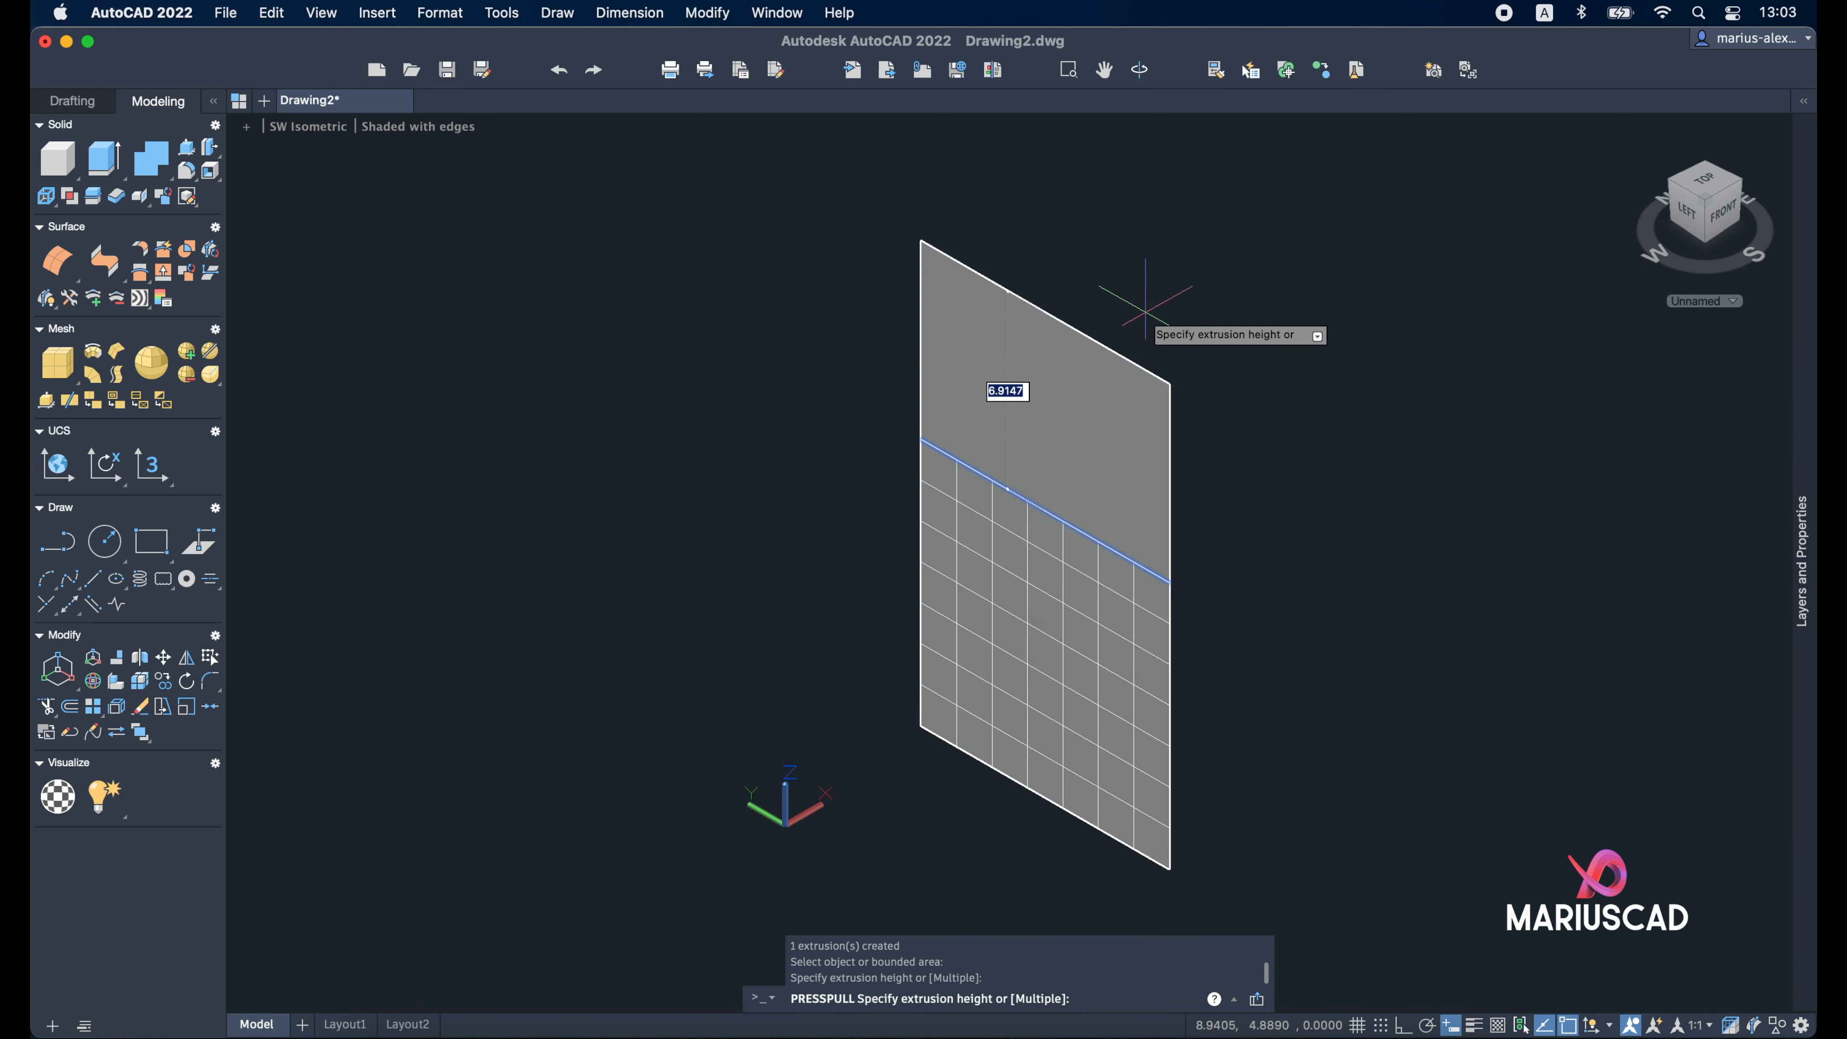
key(Return)
key(Return)
3D-rotate the upper surface 90 degrees about its centre around the Y axis so that it lies horizontally
click(1154, 359)
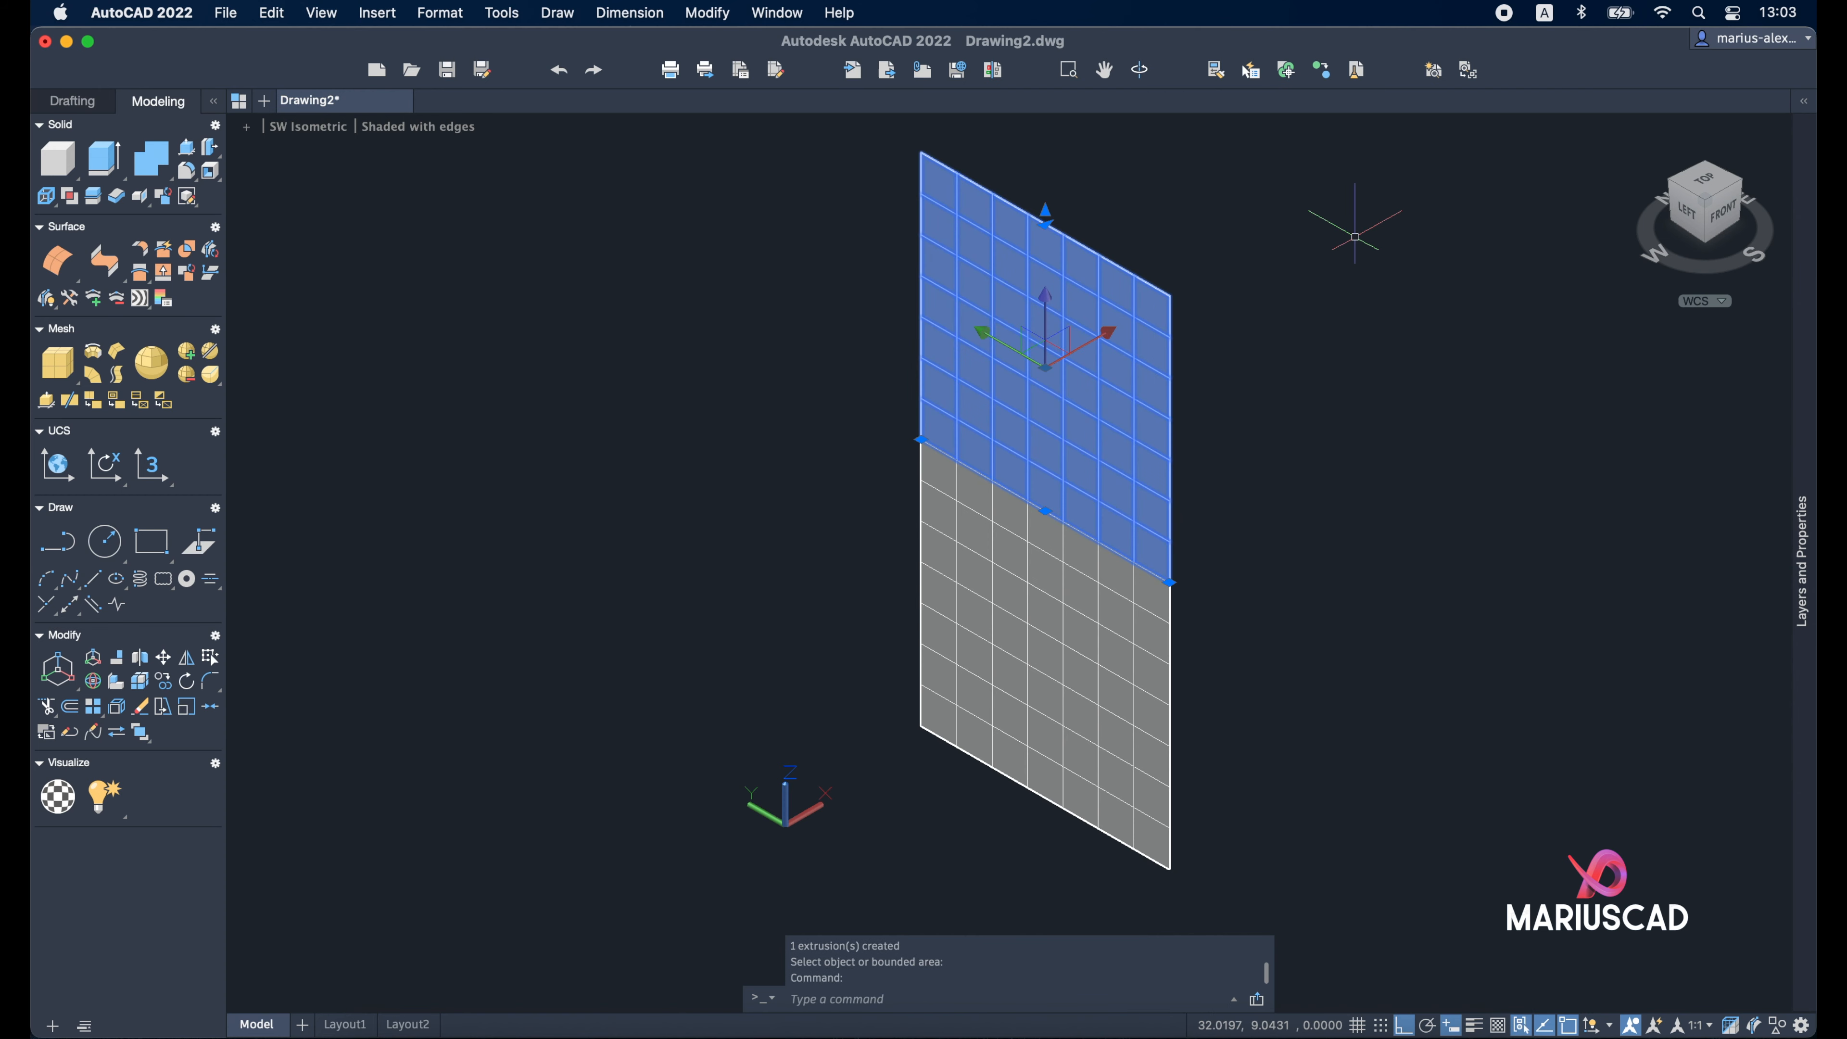
text(3dro)
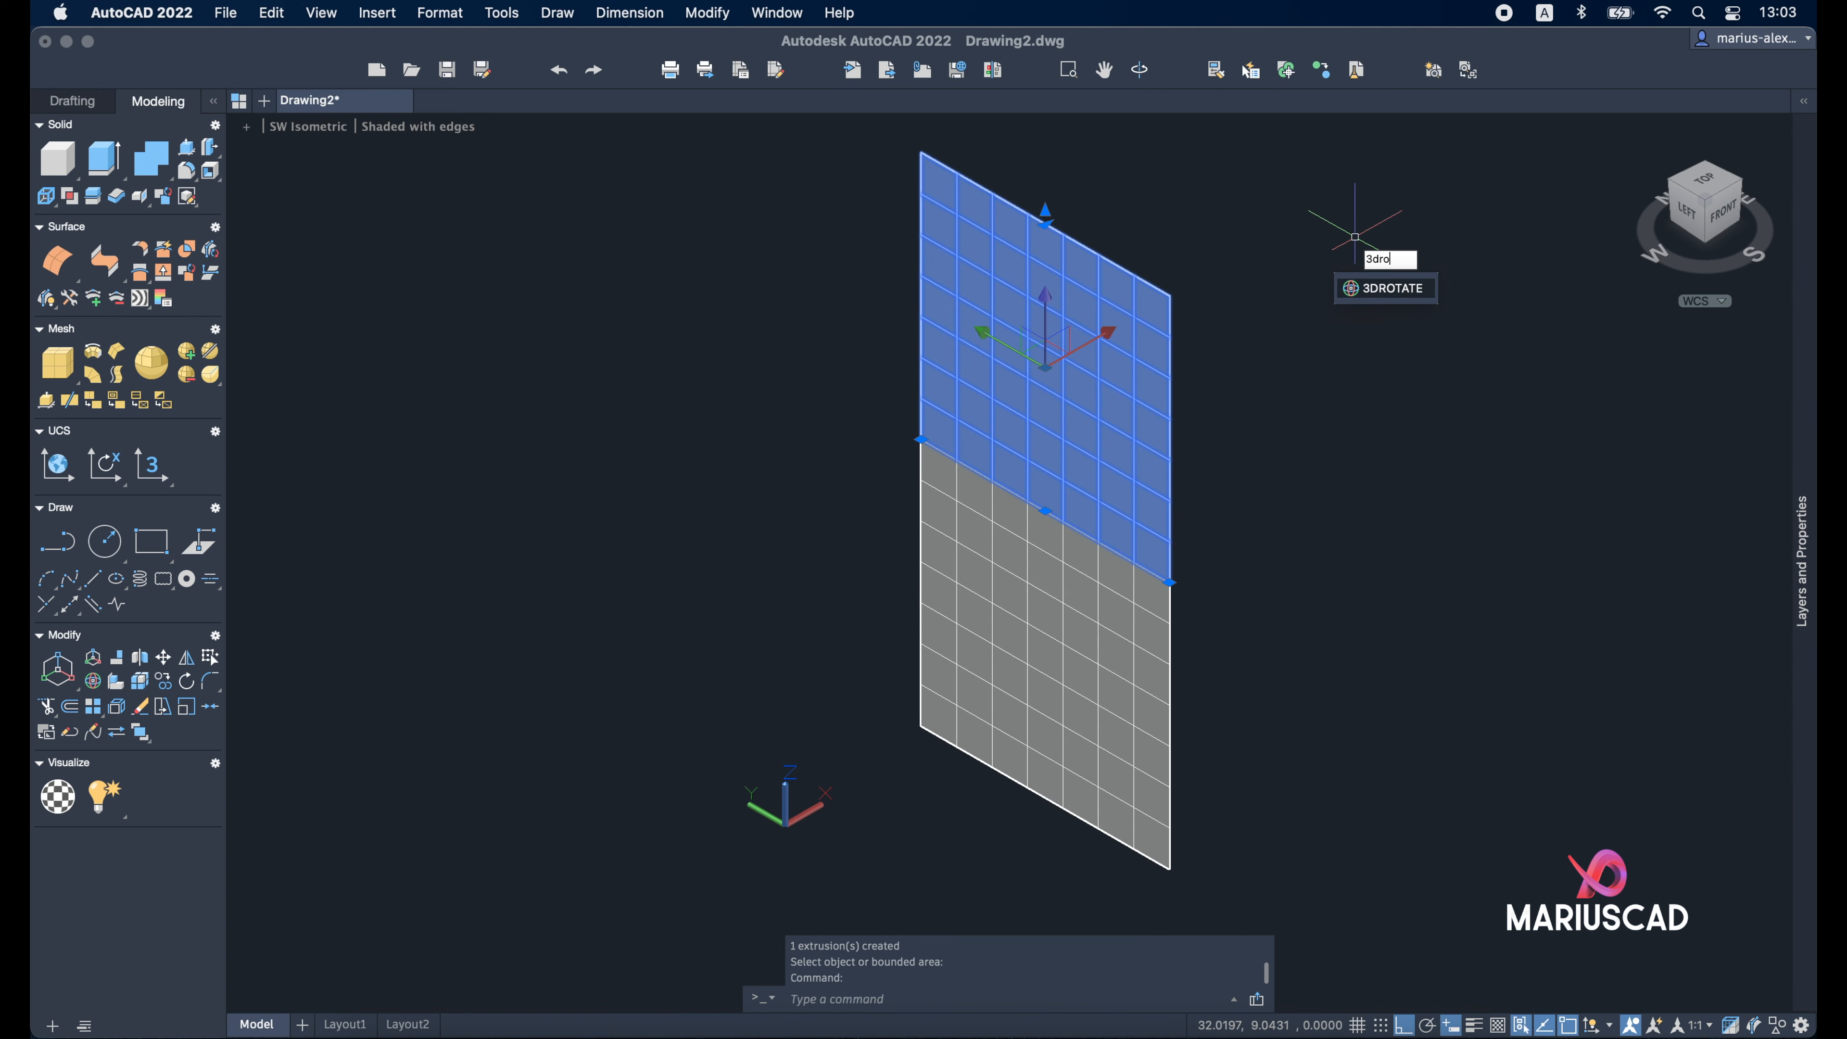
key(Return)
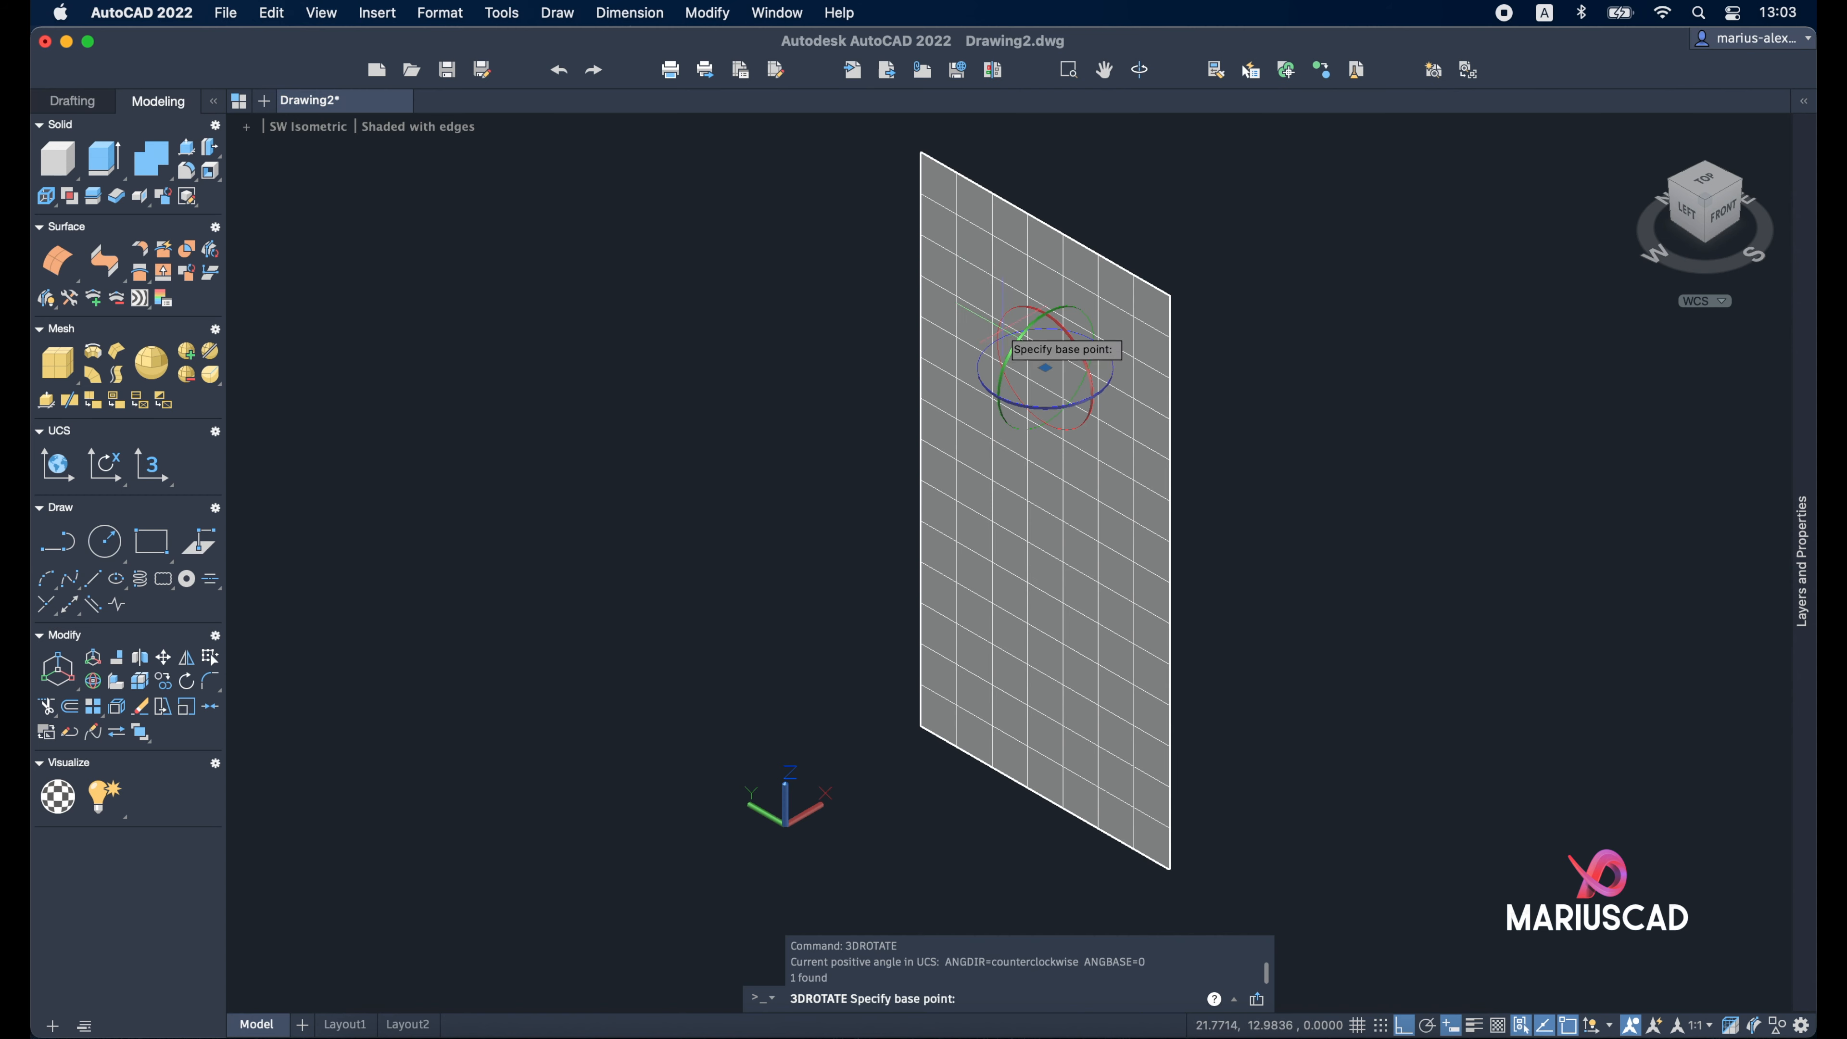
click(1010, 345)
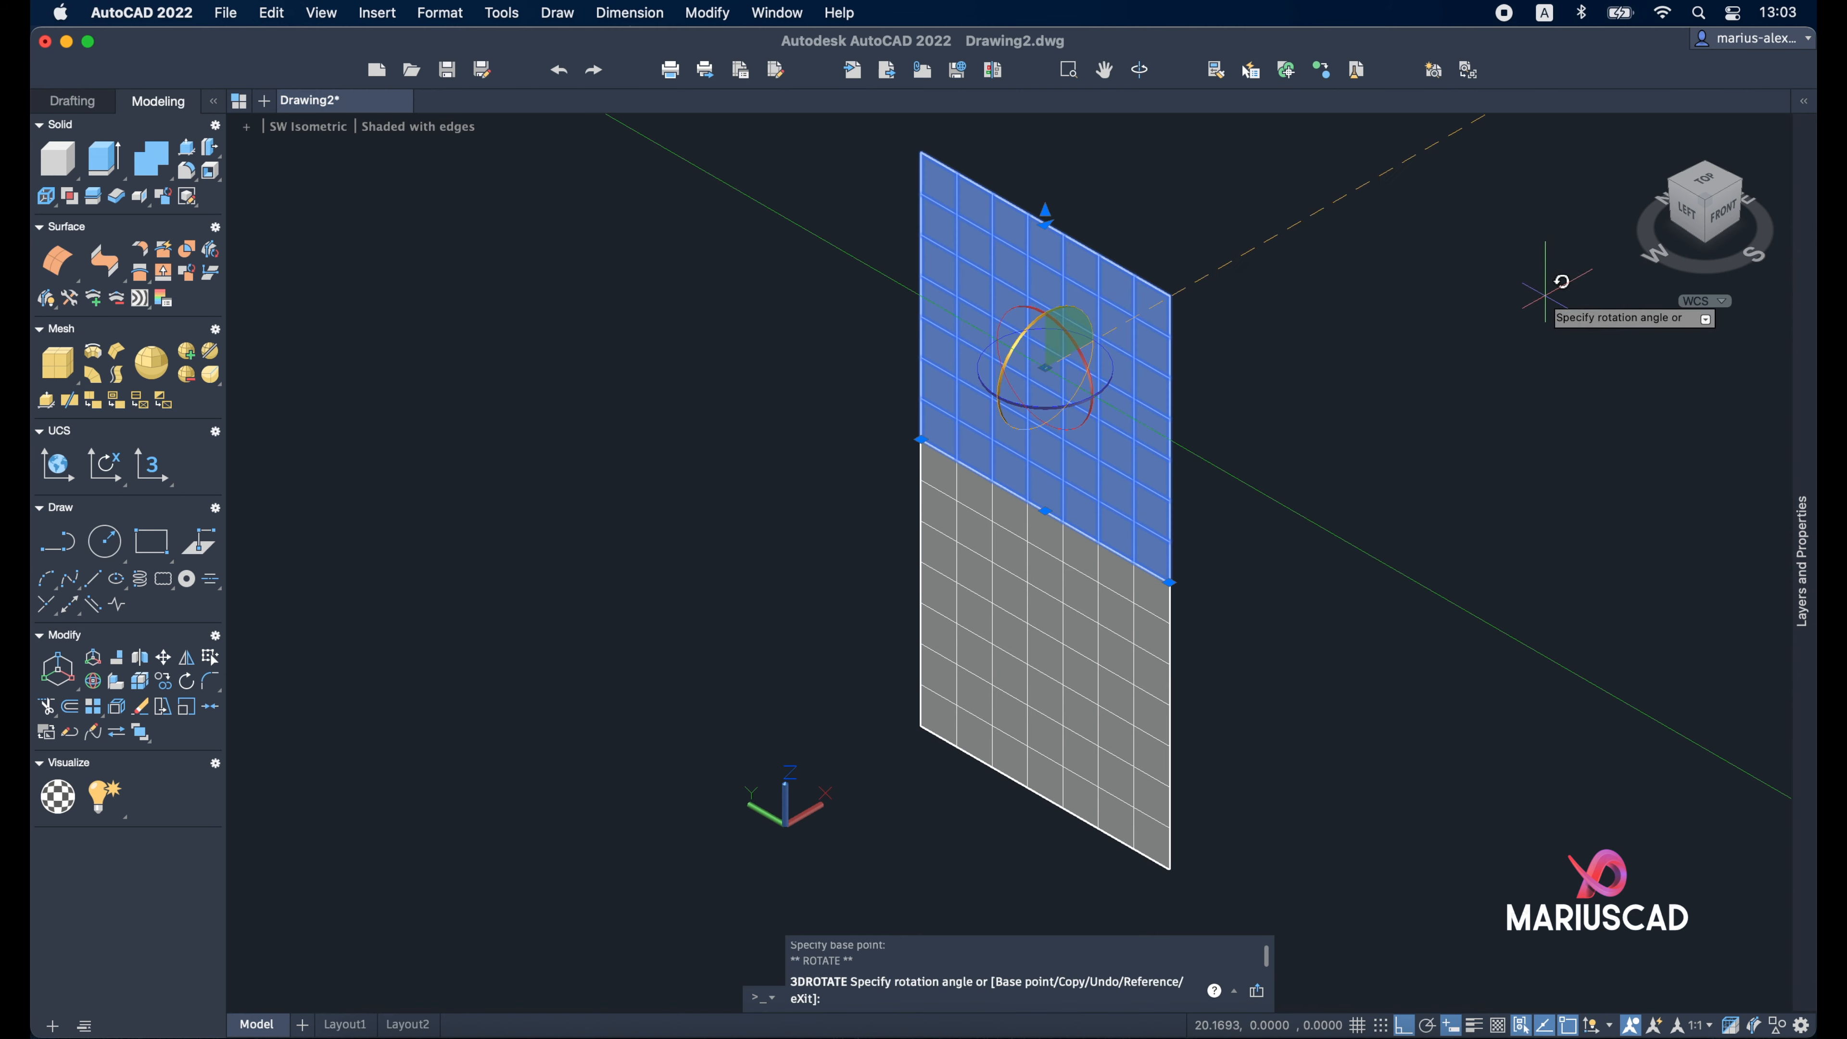
click(1148, 144)
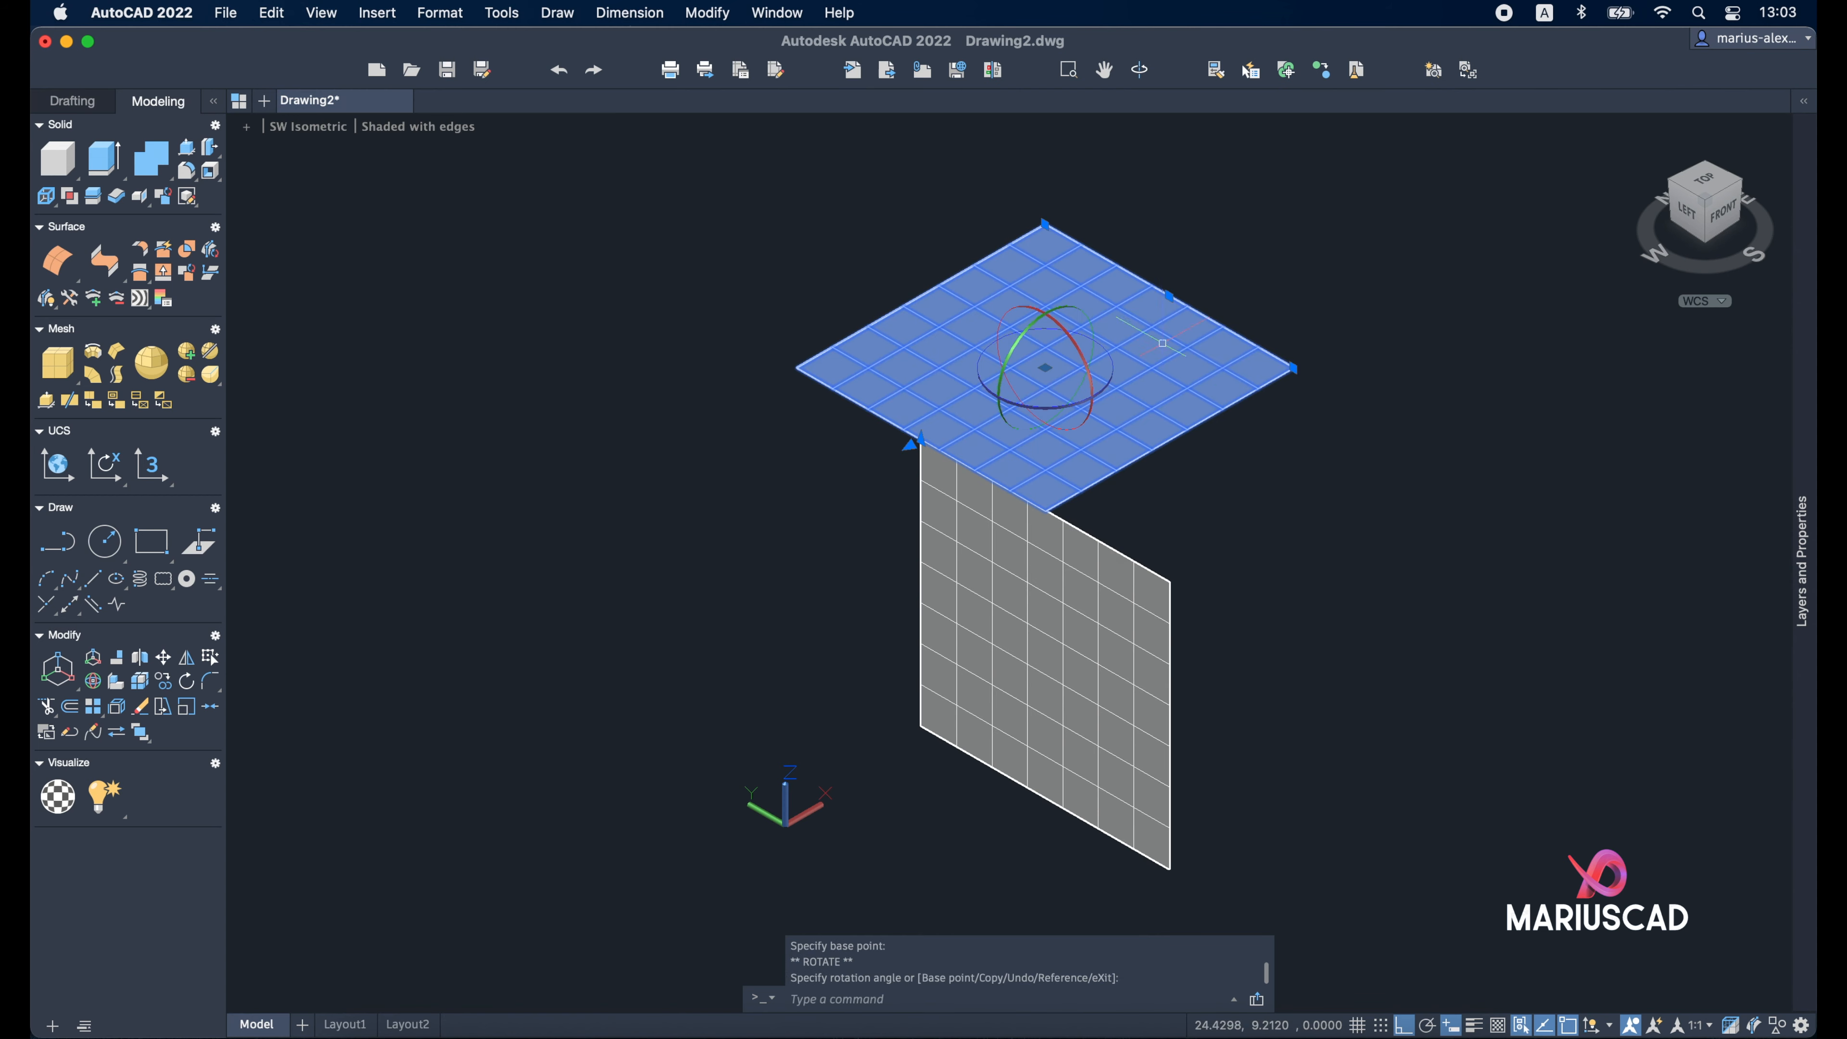
shift+middle_drag(1424, 453, 1350, 404)
text(m)
key(Return)
click(1392, 314)
text(5)
key(Return)
Move the horizontal surface 5 units along the positive X axis so its edge meets the vertical surface's upper edge
click(1221, 534)
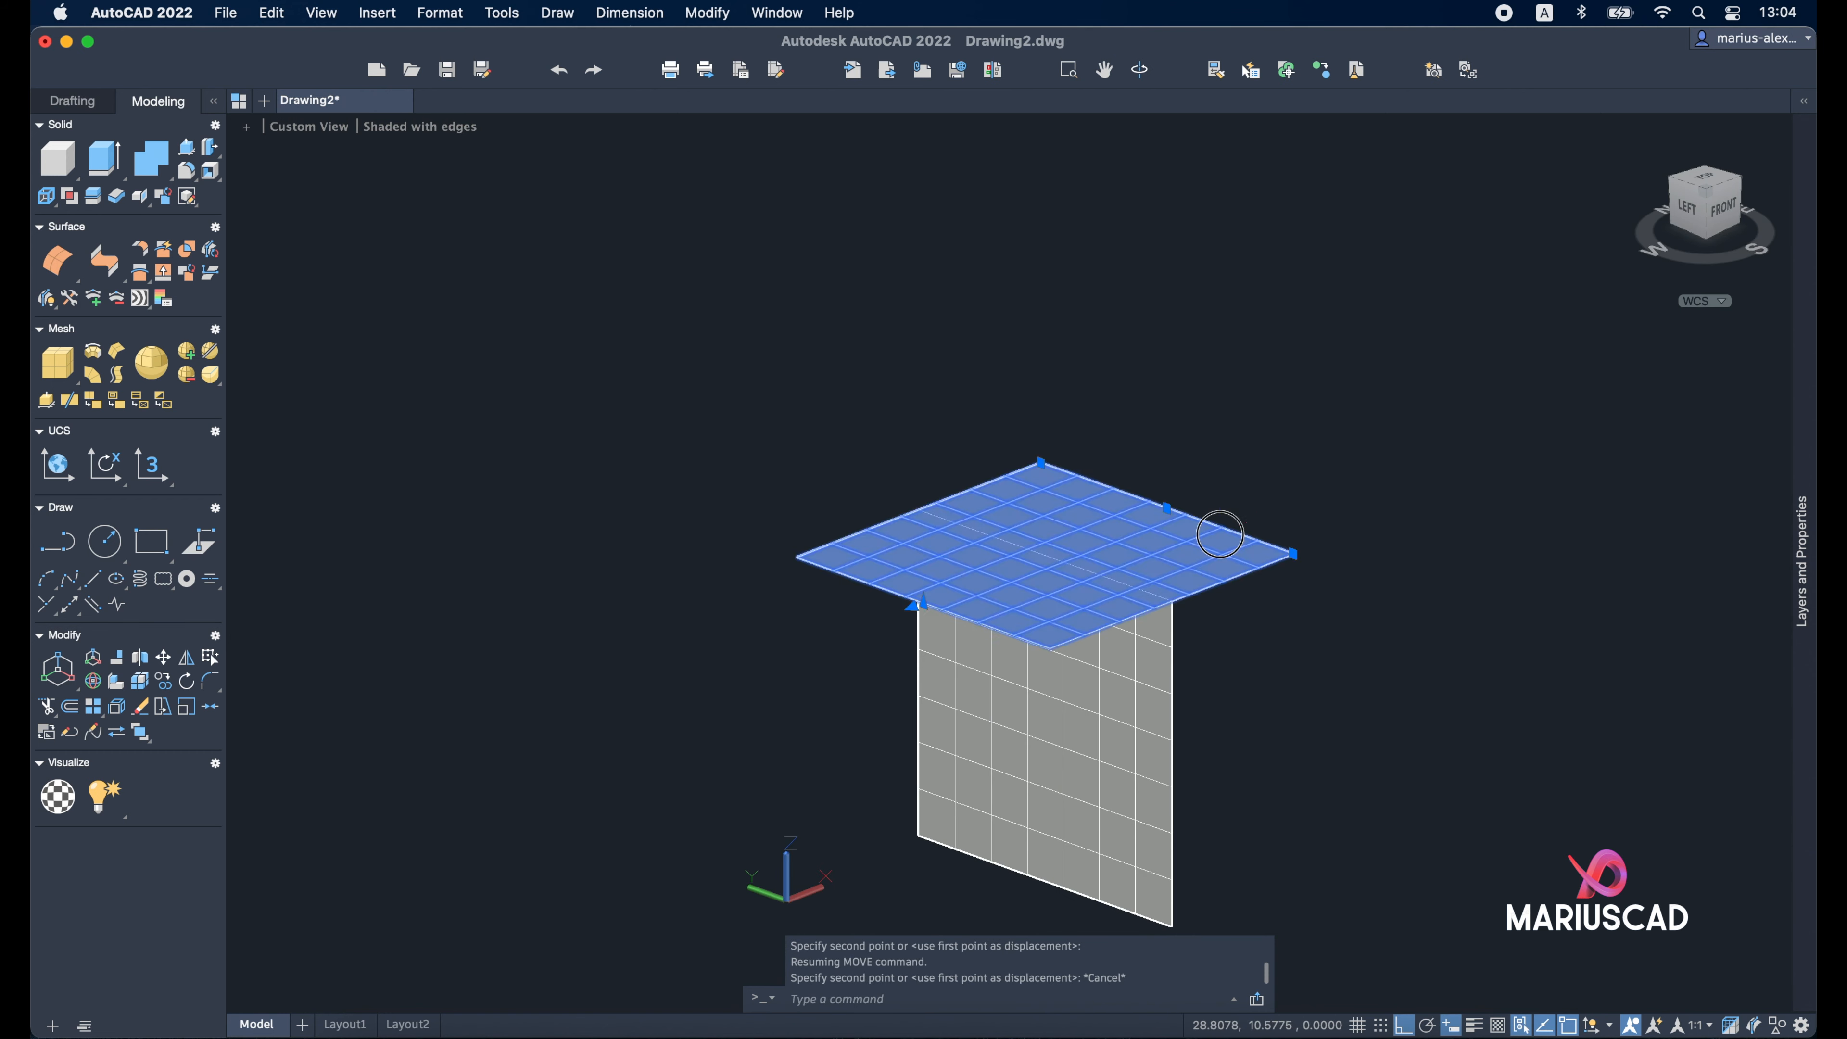
text(m)
key(Return)
click(1328, 495)
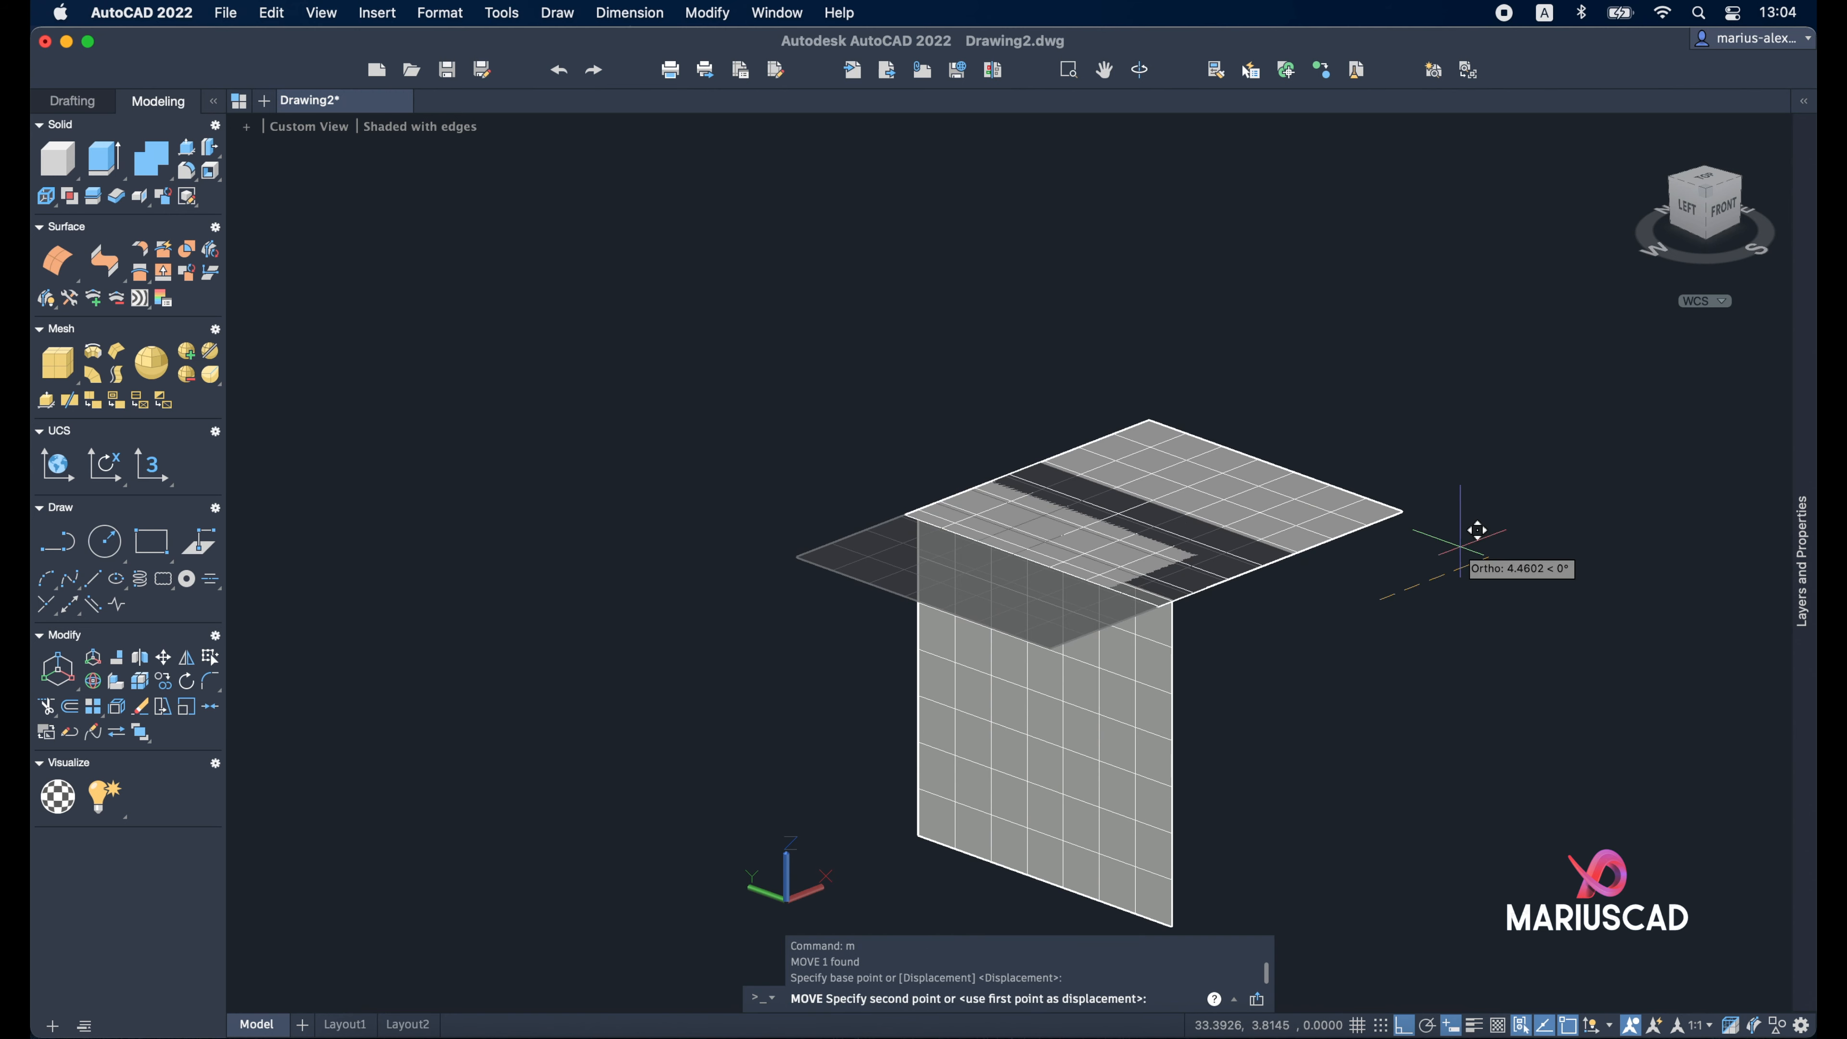
text(5)
key(Return)
key(Escape)
key(Escape)
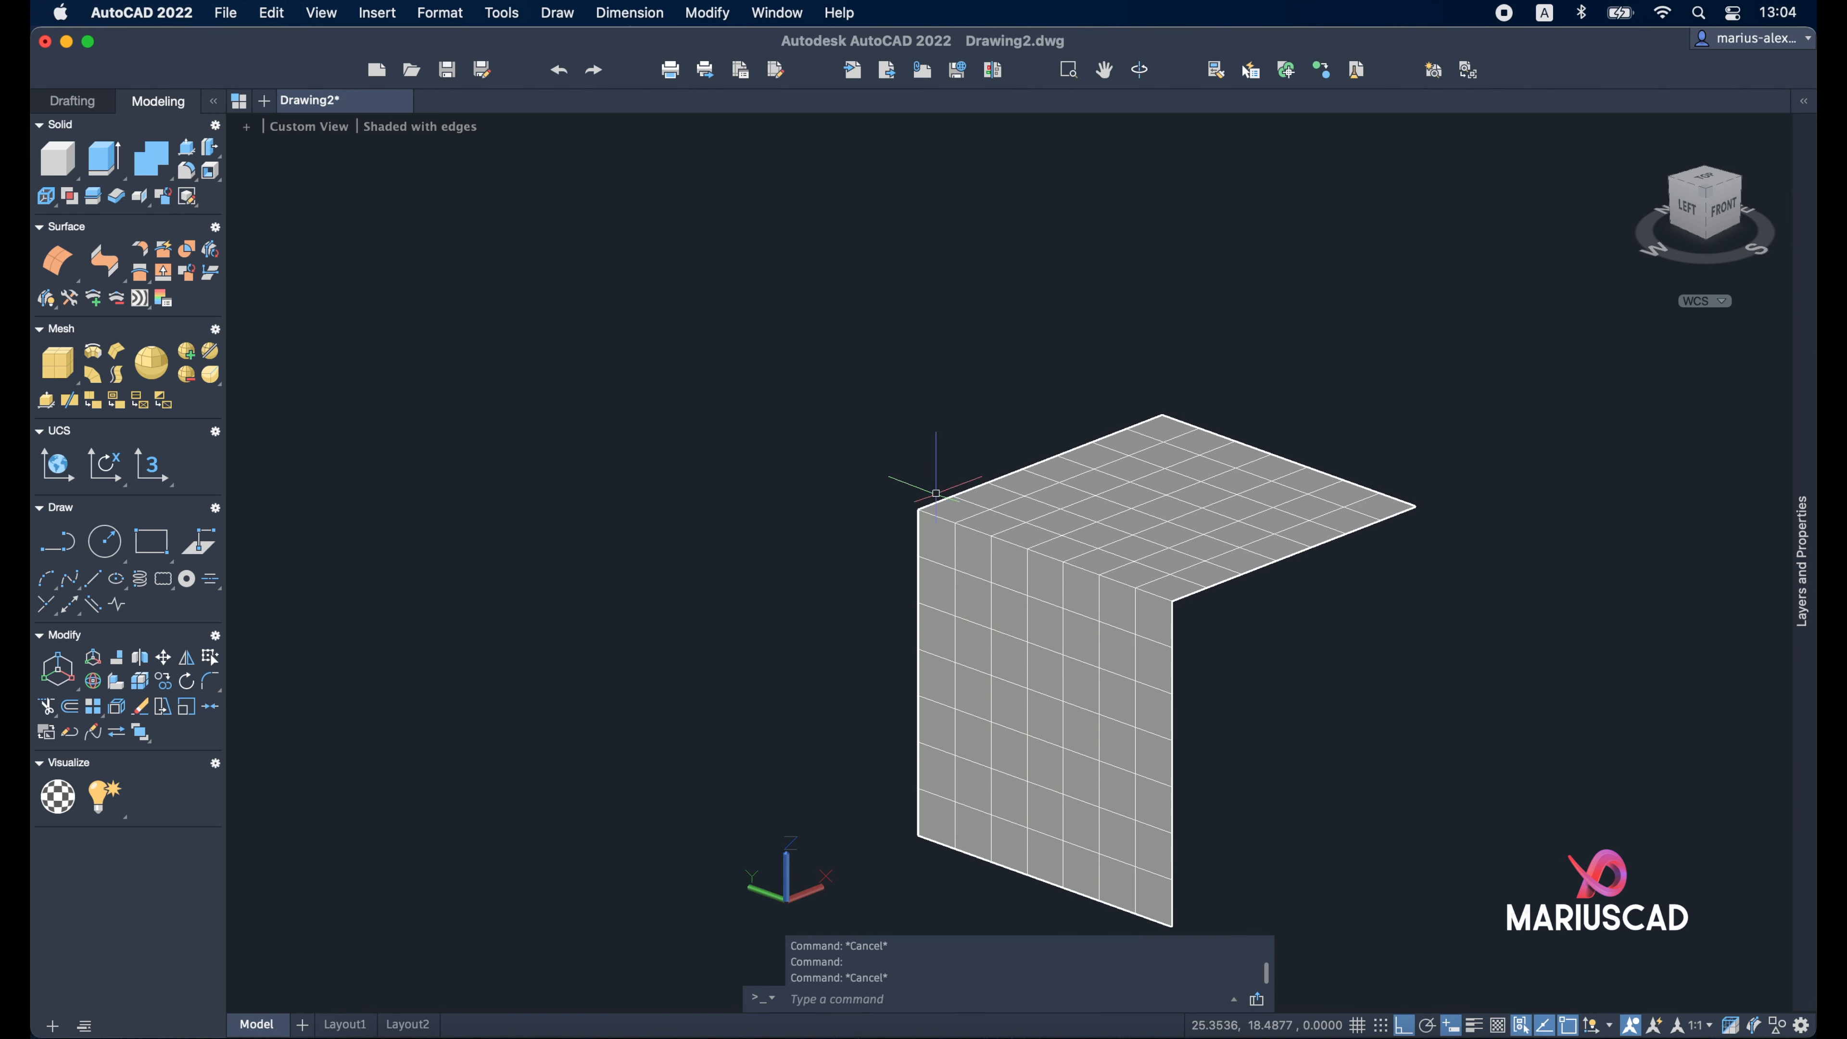
Fillet the vertical surface with the horizontal surface using Surface Fillet with a radius of 2.45
click(143, 253)
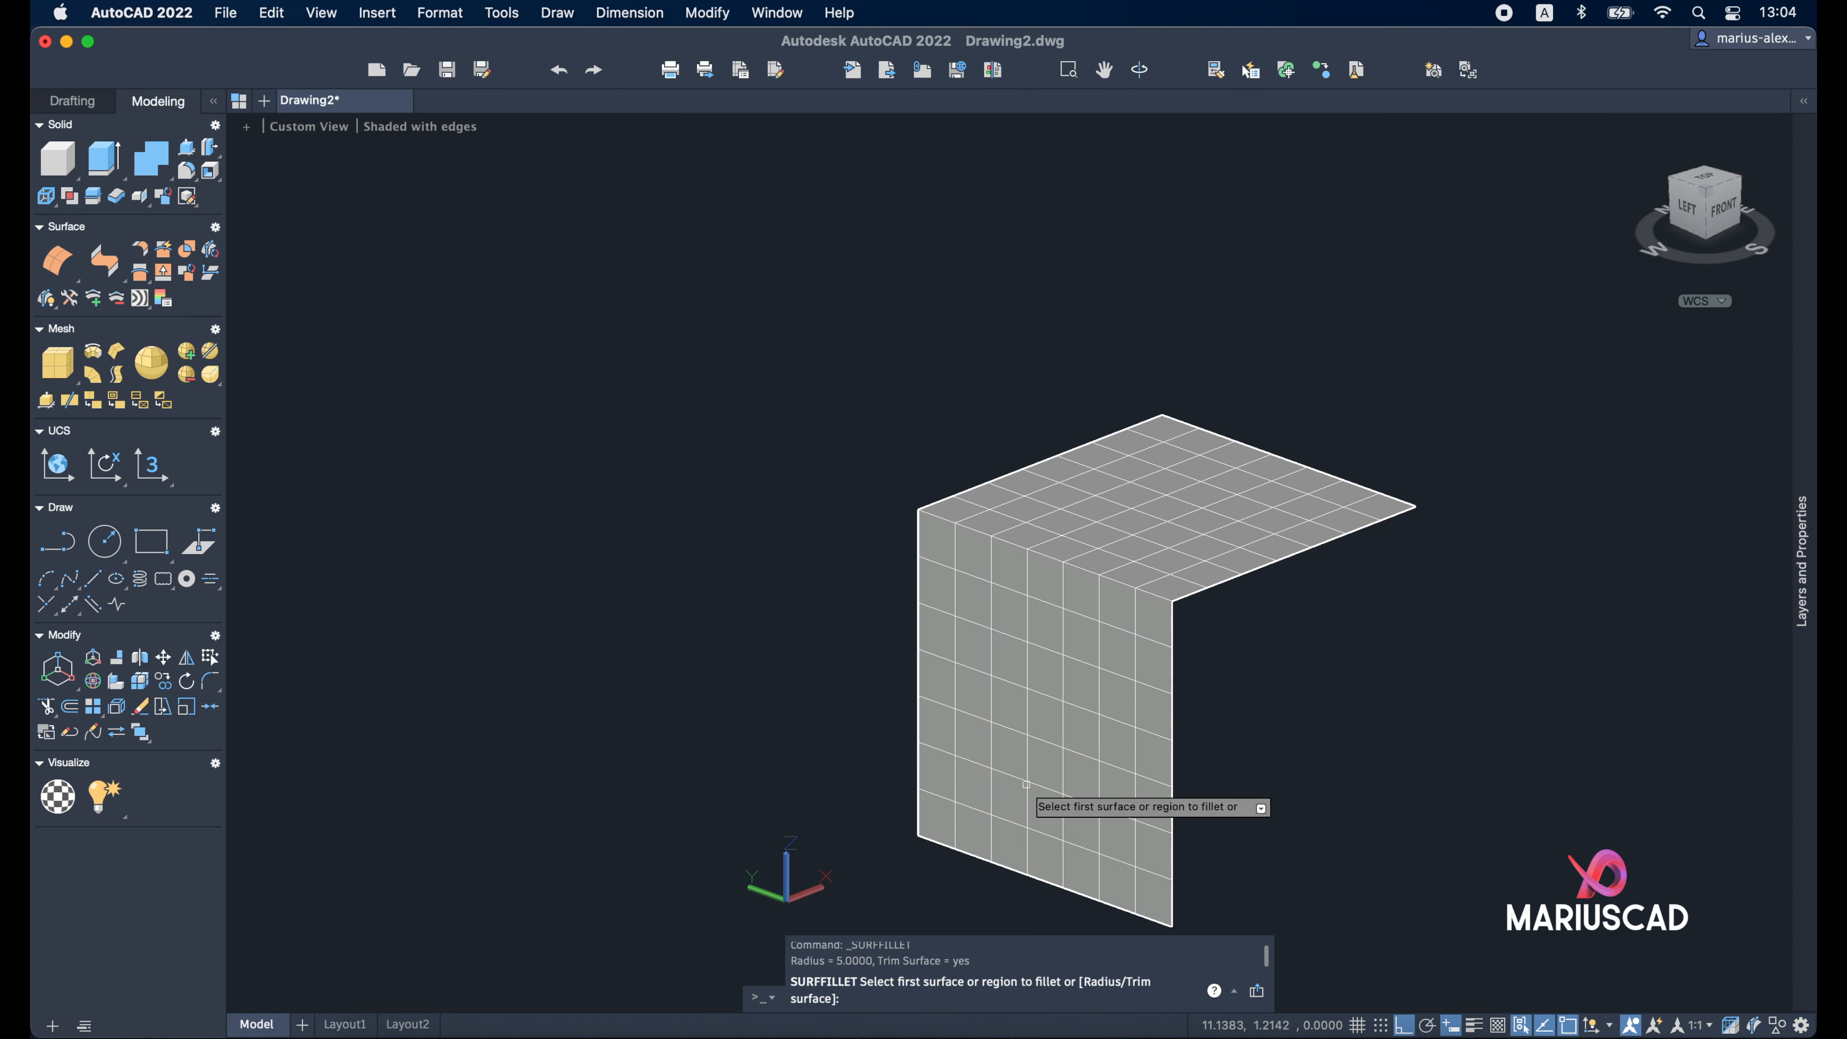
click(1061, 713)
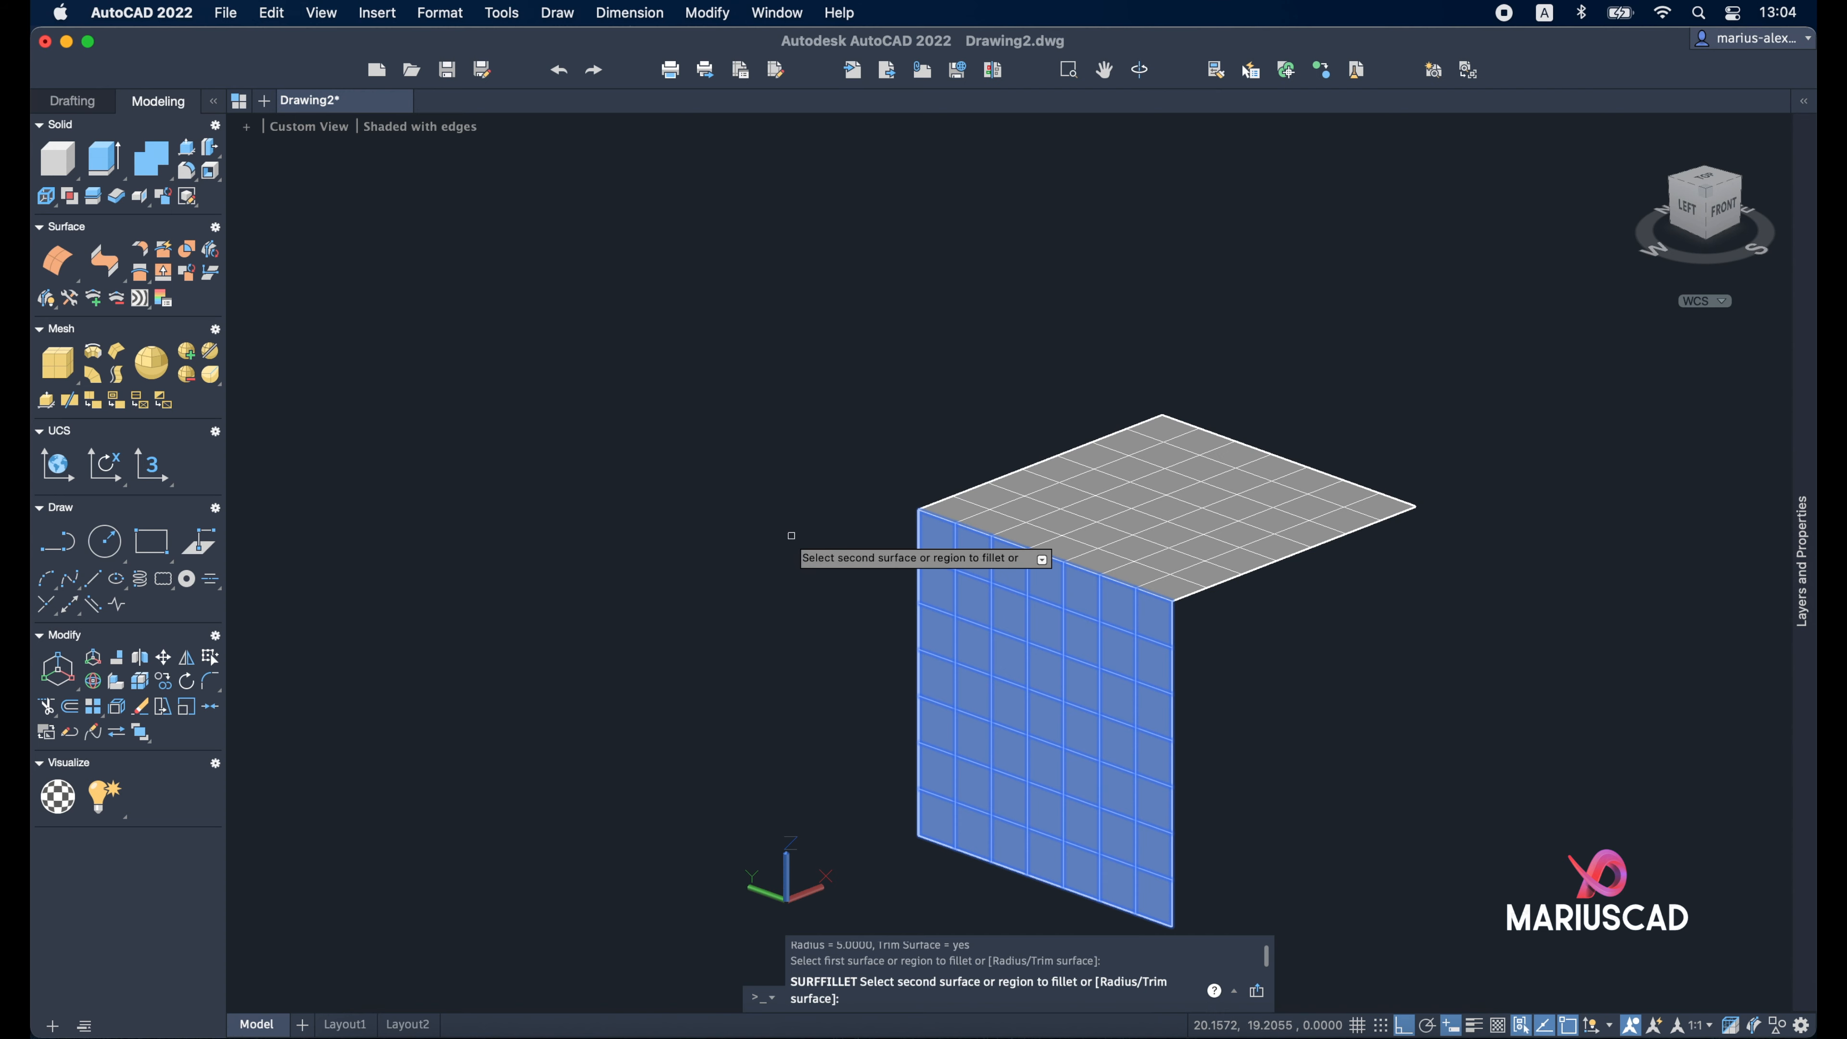
click(1143, 517)
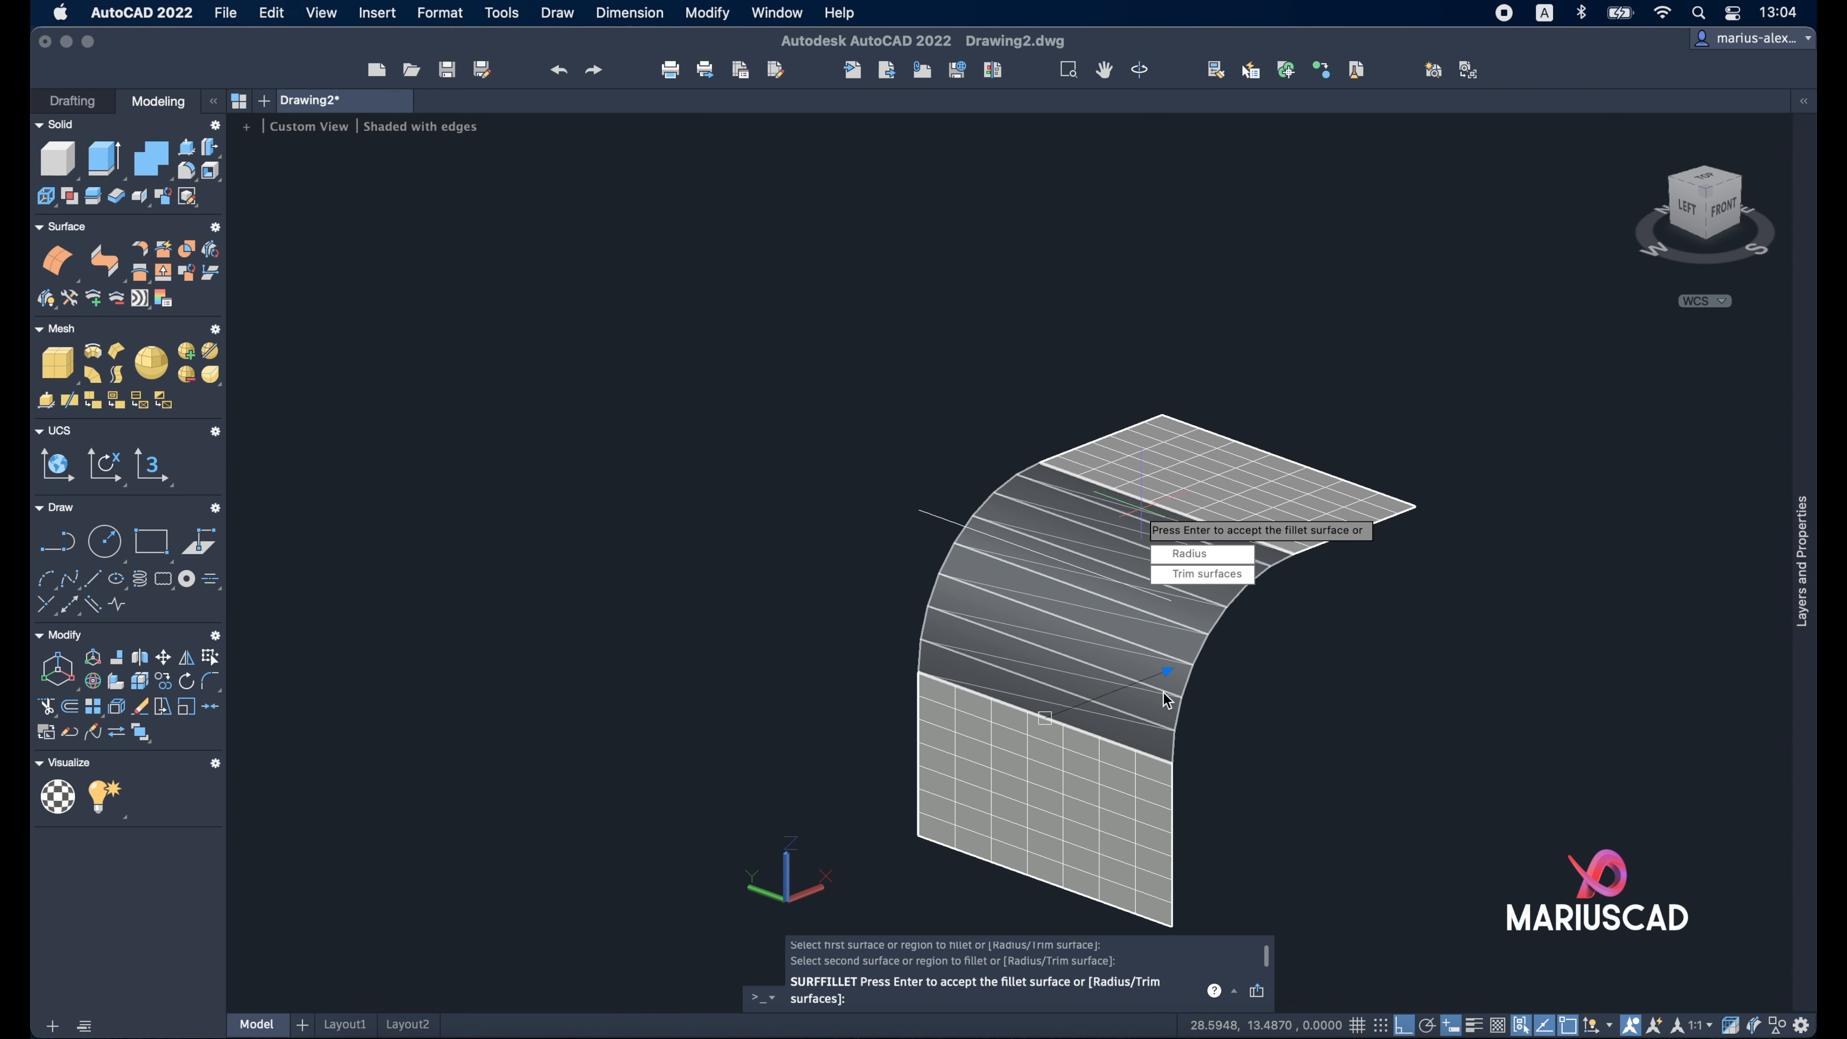
click(1188, 556)
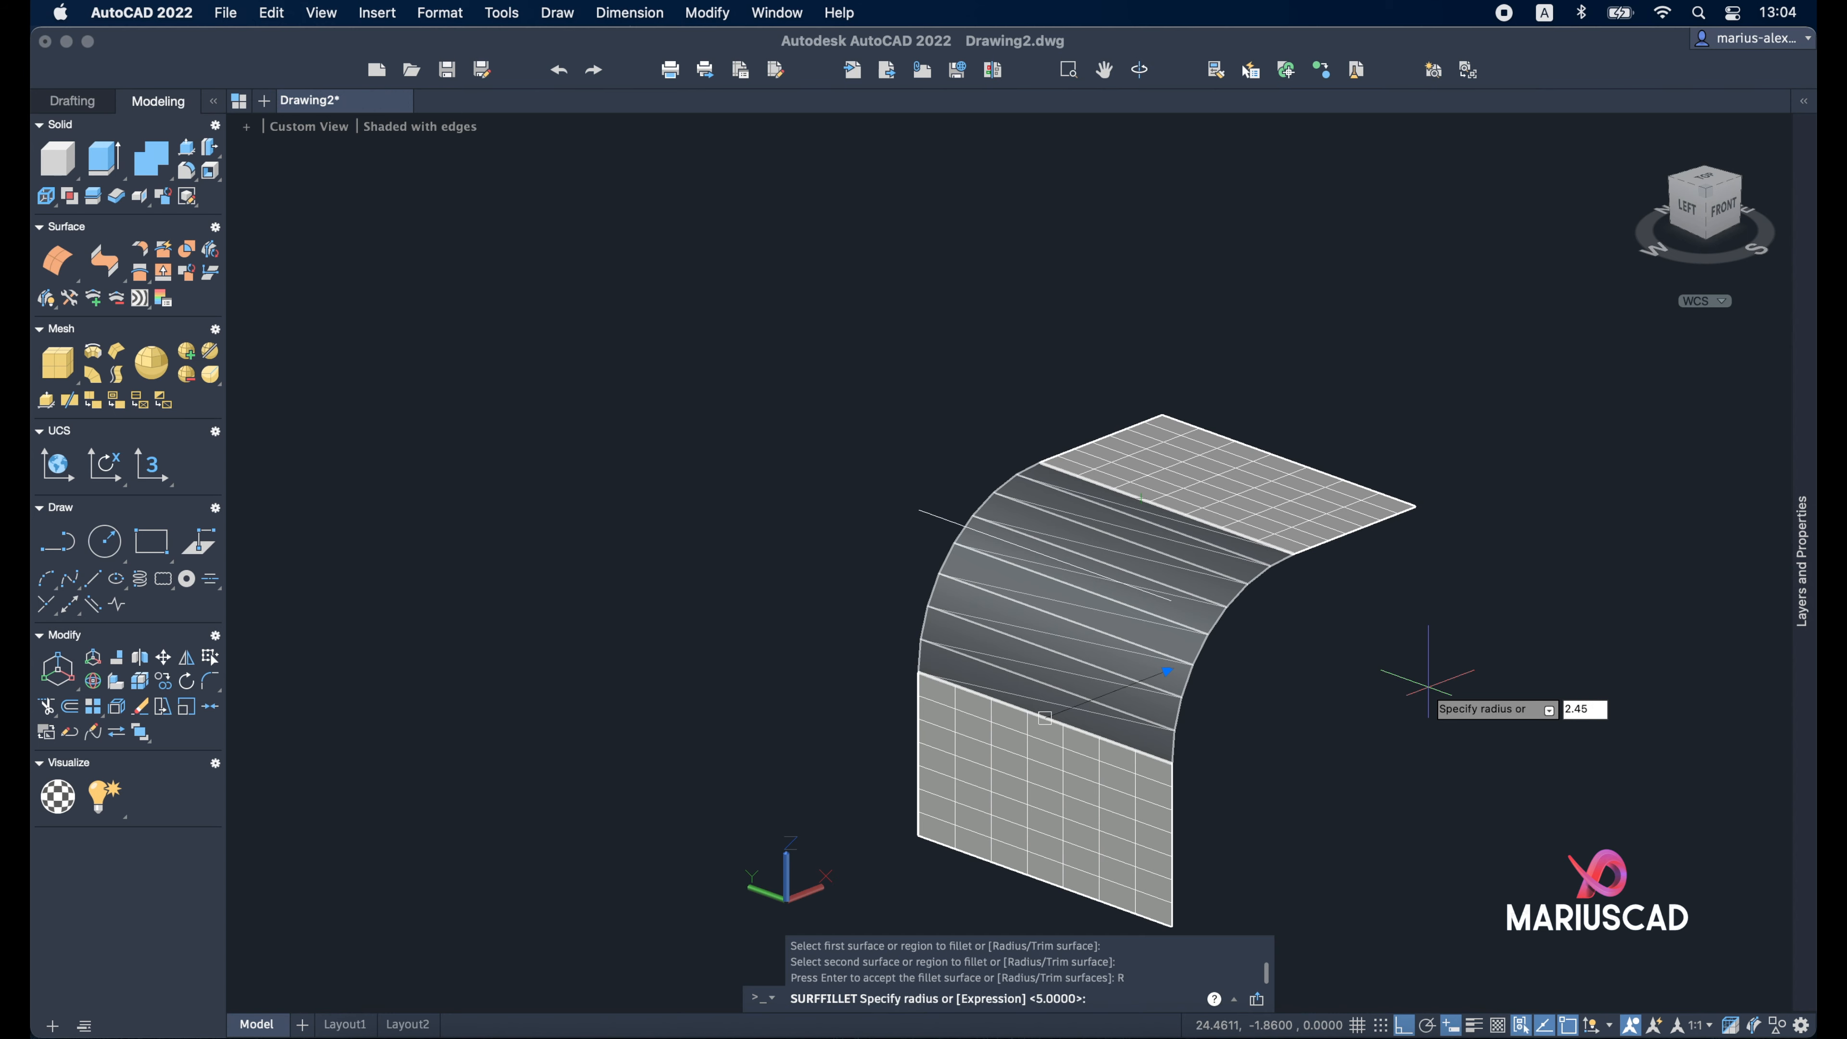
key(Return)
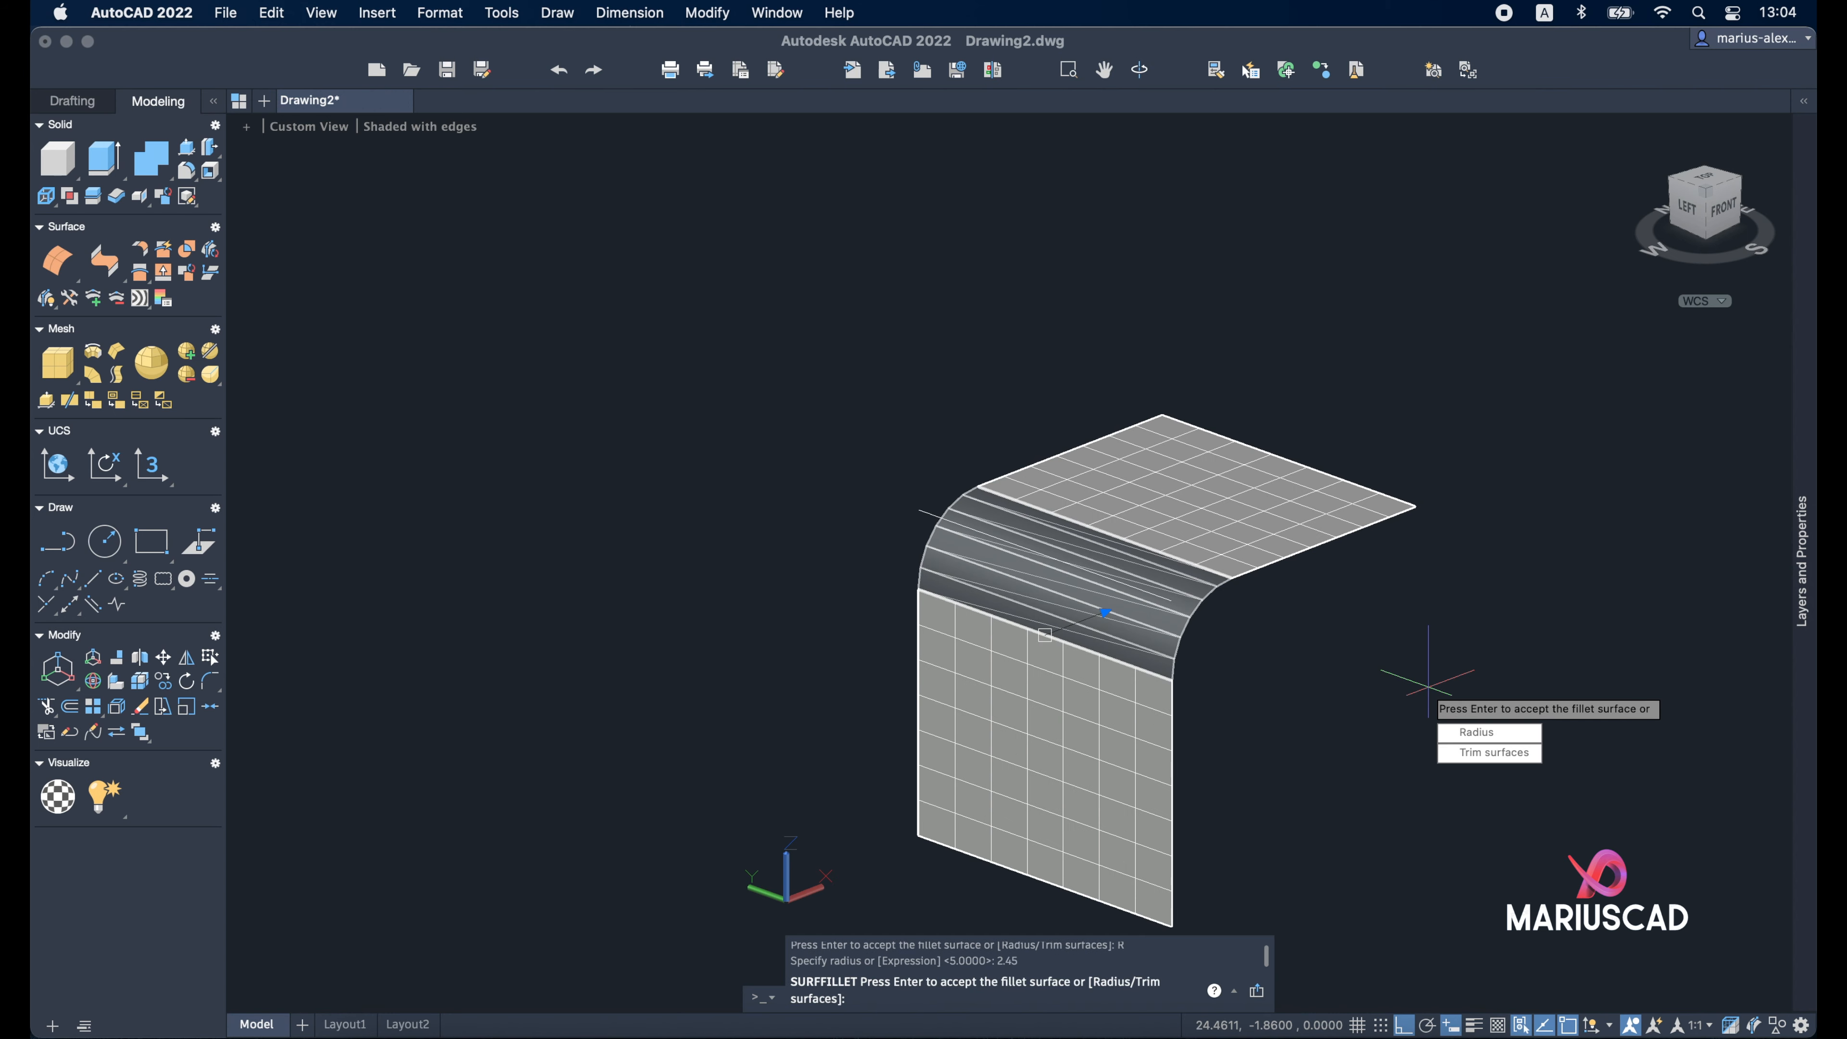
key(Return)
Delete the leftover line at the former corner of the filleted surfaces
mouse_move(1395, 698)
shift+middle_down()
mouse_move(1242, 665)
mouse_move(1175, 722)
mouse_move(1024, 495)
shift+middle_up()
click(1029, 501)
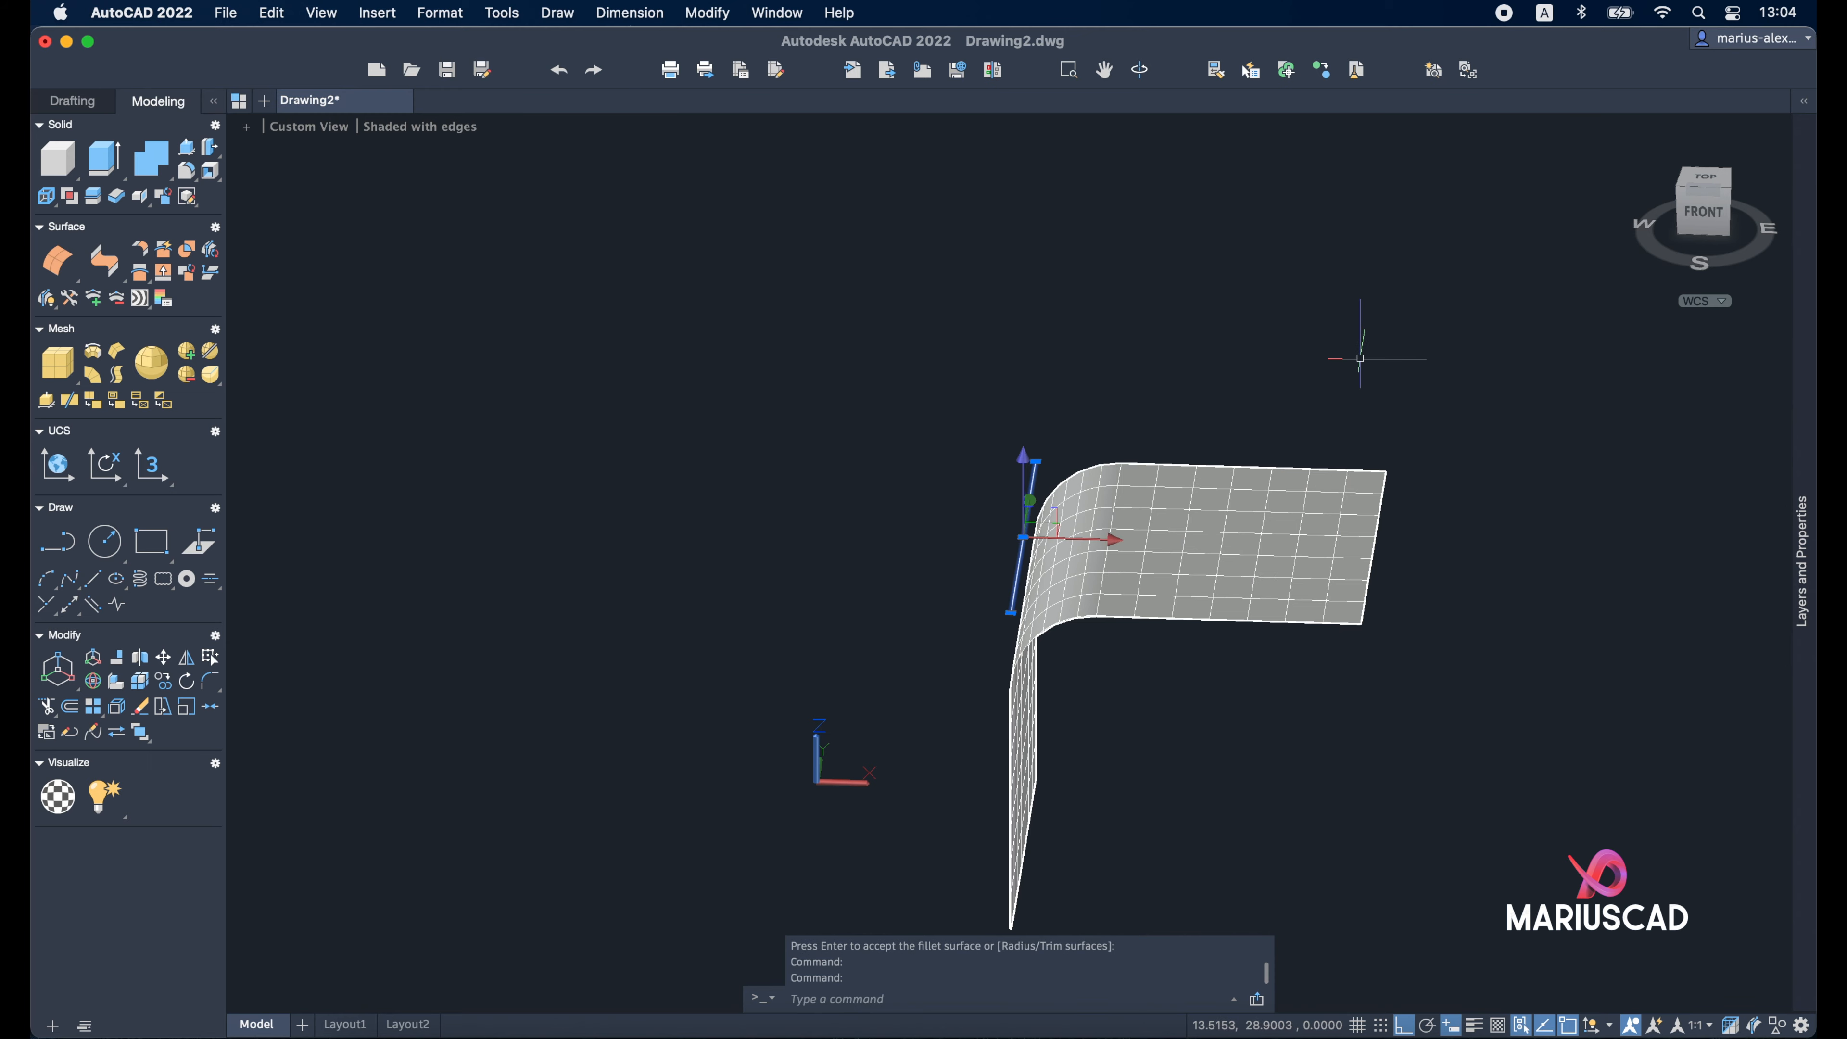
key(Delete)
Check the horizontal, fillet and vertical surfaces by selecting each one, and erase everything in the drawing
mouse_move(1303, 329)
shift+middle_down()
mouse_move(1270, 376)
mouse_move(1516, 701)
mouse_move(1495, 728)
shift+middle_up()
click(1223, 537)
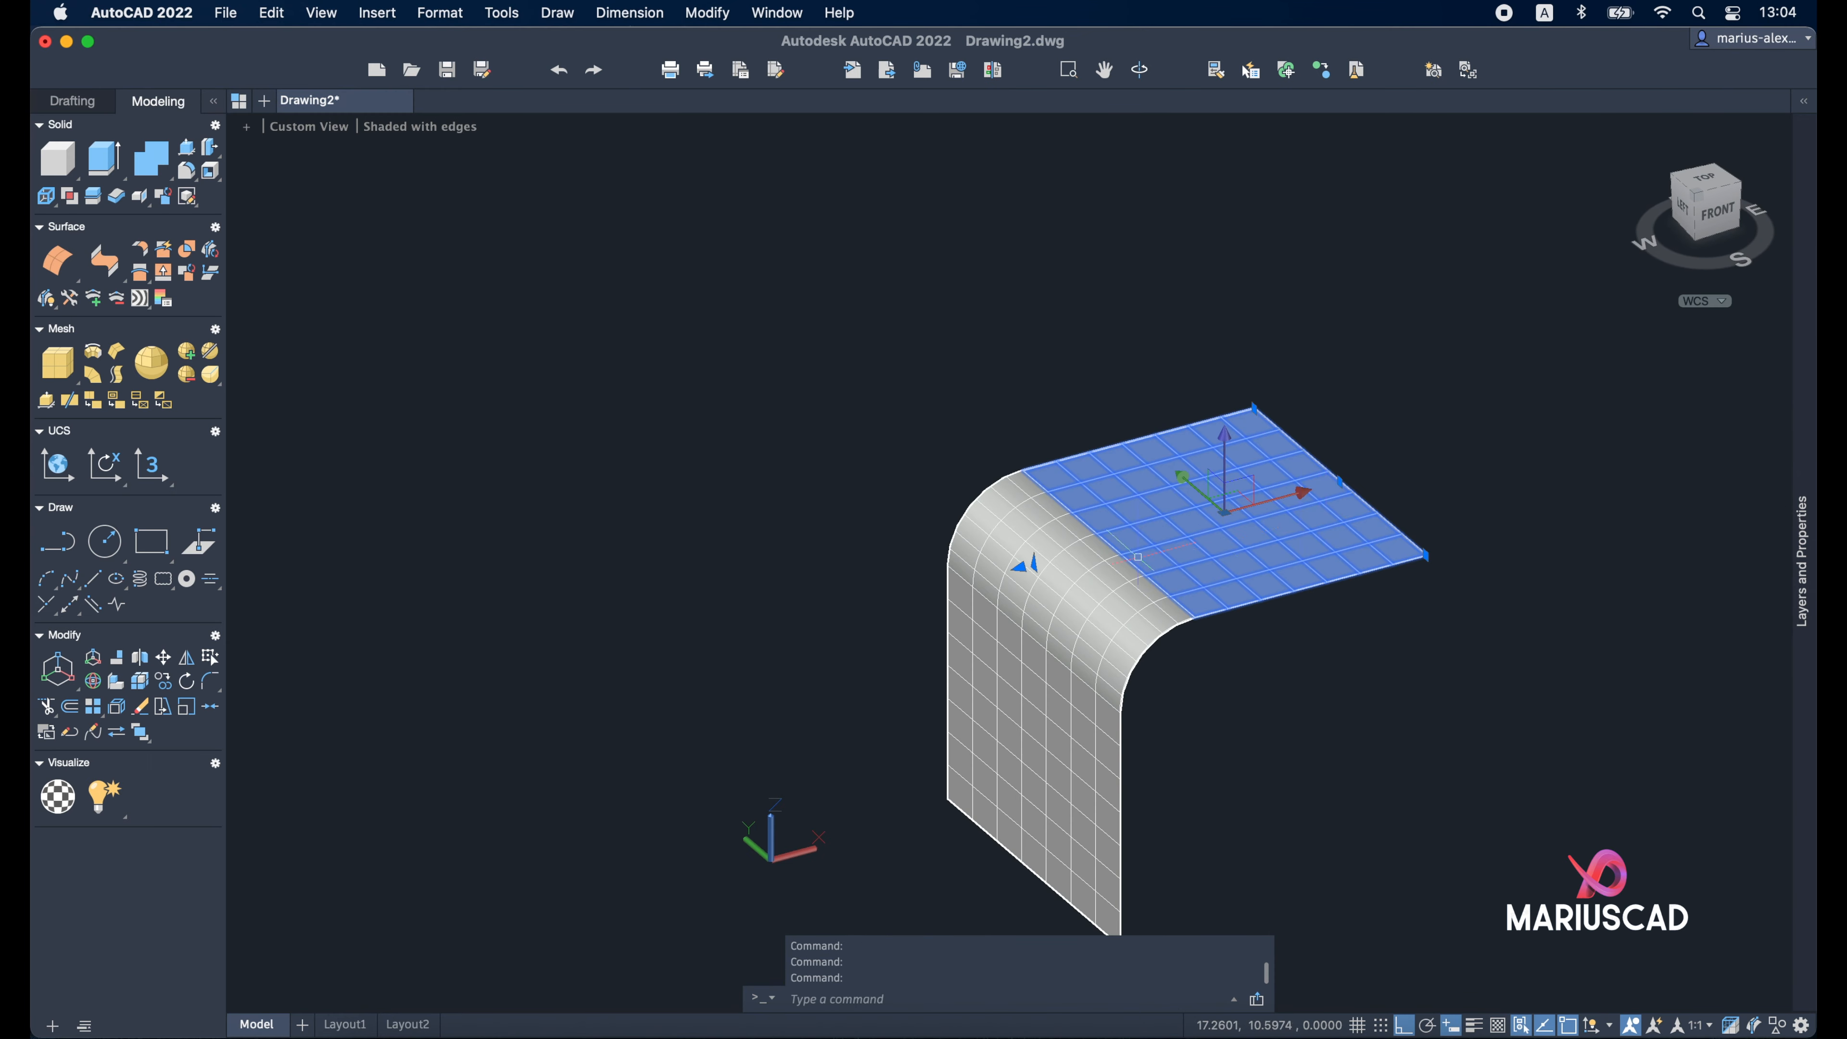
click(1090, 577)
click(1017, 789)
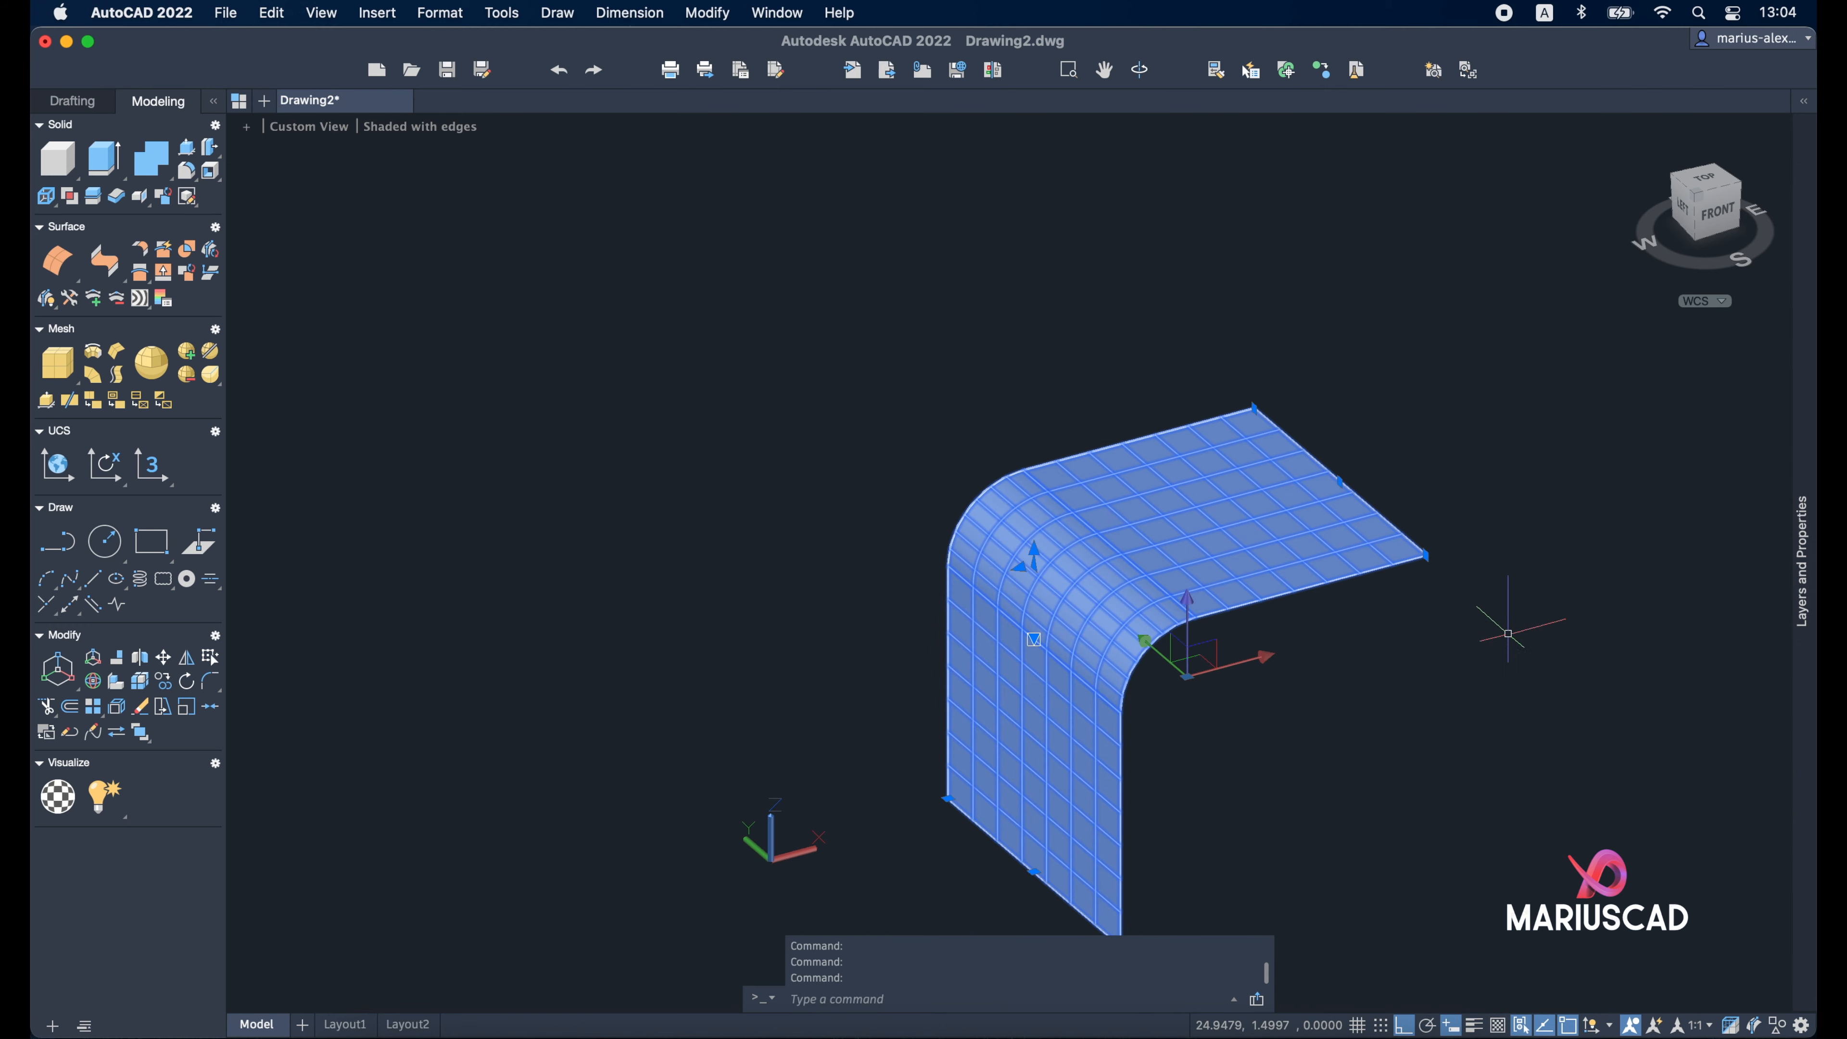
key(Escape)
mouse_move(1481, 717)
shift+middle_down()
mouse_move(1472, 619)
mouse_move(1496, 726)
mouse_move(1476, 743)
shift+middle_up()
key(super+a)
key(Delete)
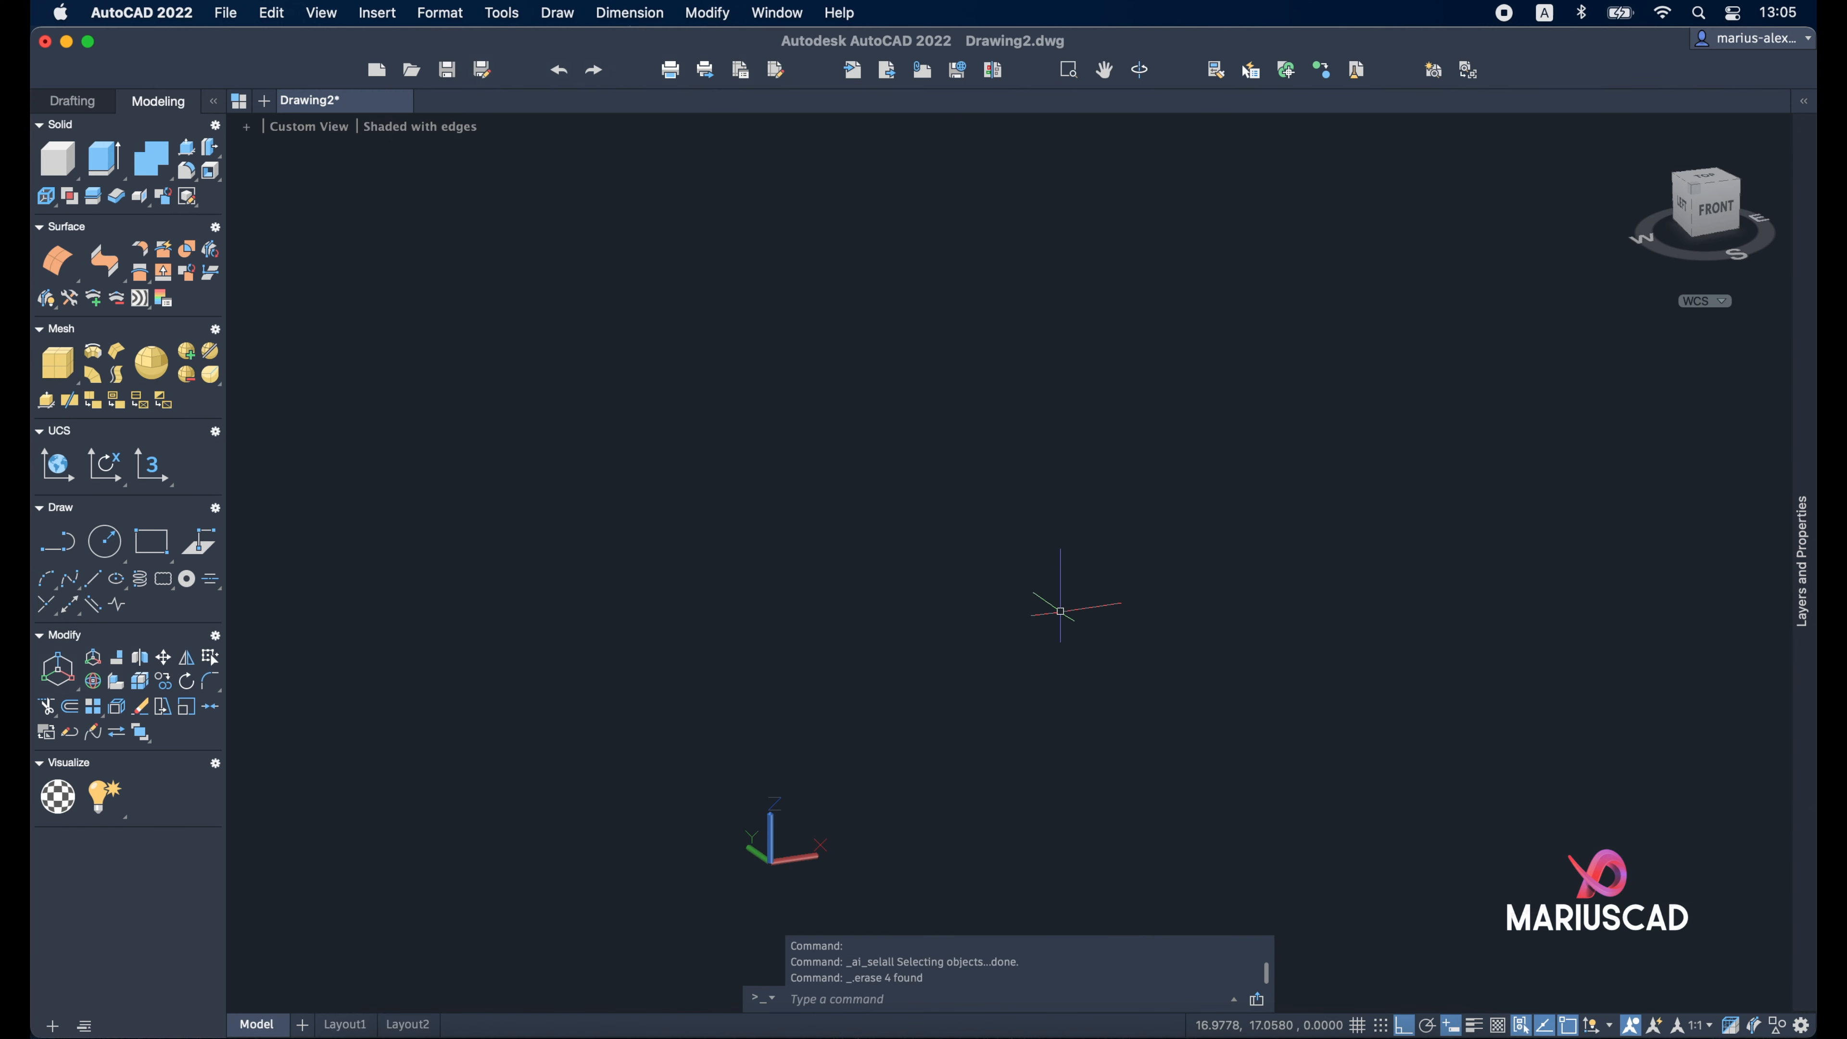
Draw a solid box freehand, longer along Y than along X, by picking its base corners and height
middle_drag(1074, 612, 989, 641)
key(Return)
click(1052, 758)
click(1093, 415)
middle_drag(1081, 167, 921, 451)
click(1003, 195)
mouse_move(1033, 546)
middle_down()
mouse_move(1108, 410)
mouse_move(964, 518)
middle_up()
scroll(1036, 550, down, 3)
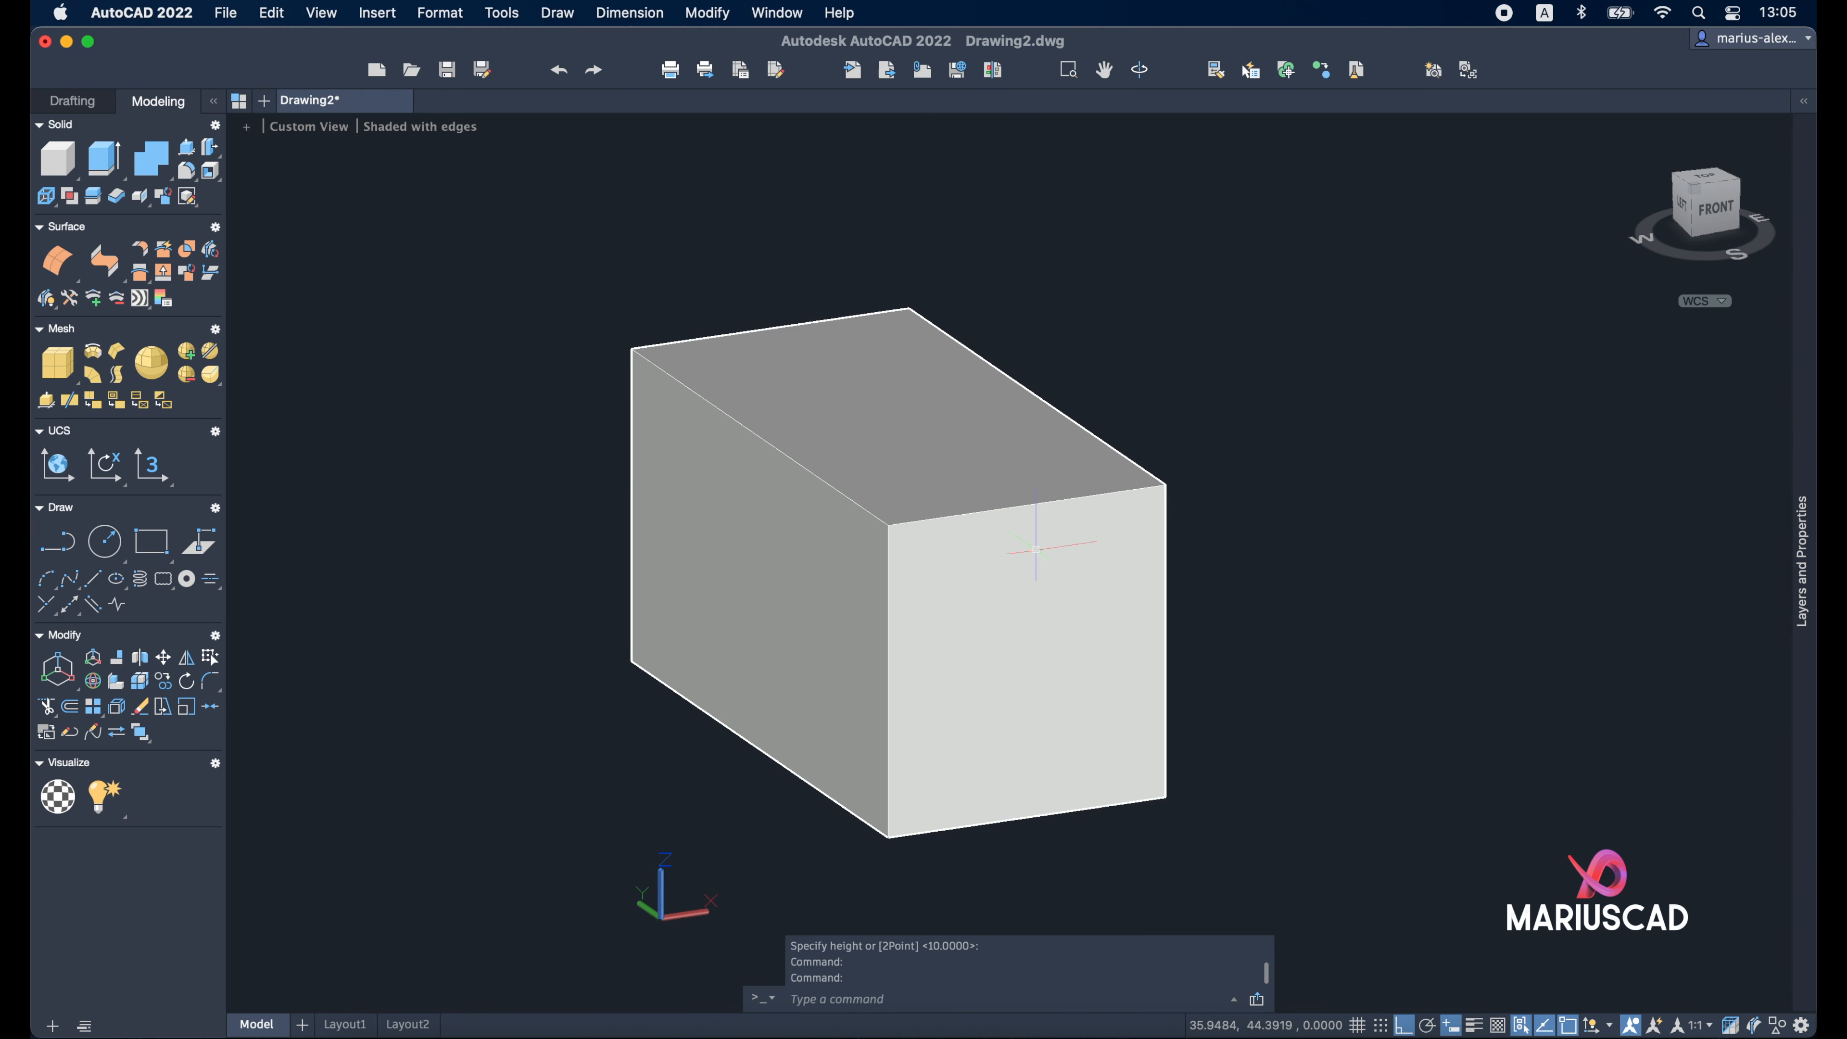
Convert the solid box to a mesh with Smooth Object and inspect its faceted corners
click(163, 363)
click(890, 655)
key(Return)
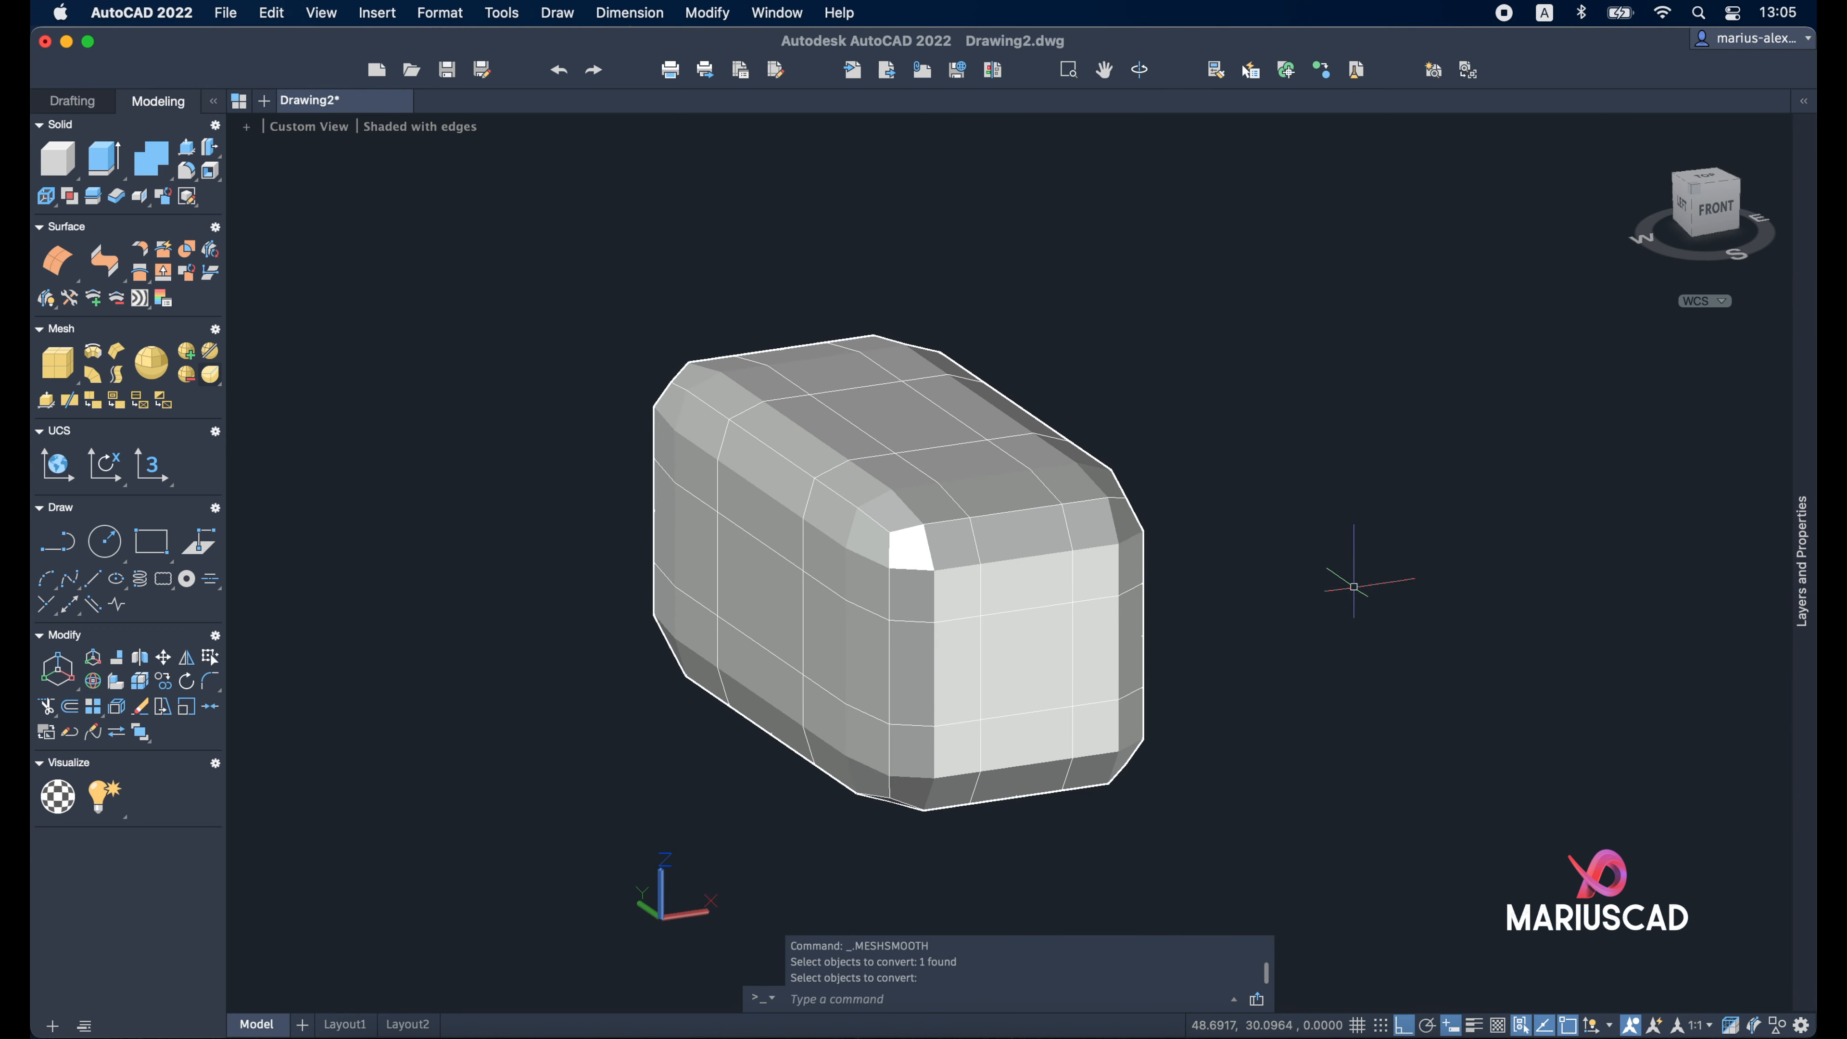
mouse_move(1353, 587)
shift+middle_down()
mouse_move(1270, 619)
mouse_move(1081, 487)
mouse_move(1290, 495)
mouse_move(1464, 544)
mouse_move(1430, 606)
shift+middle_up()
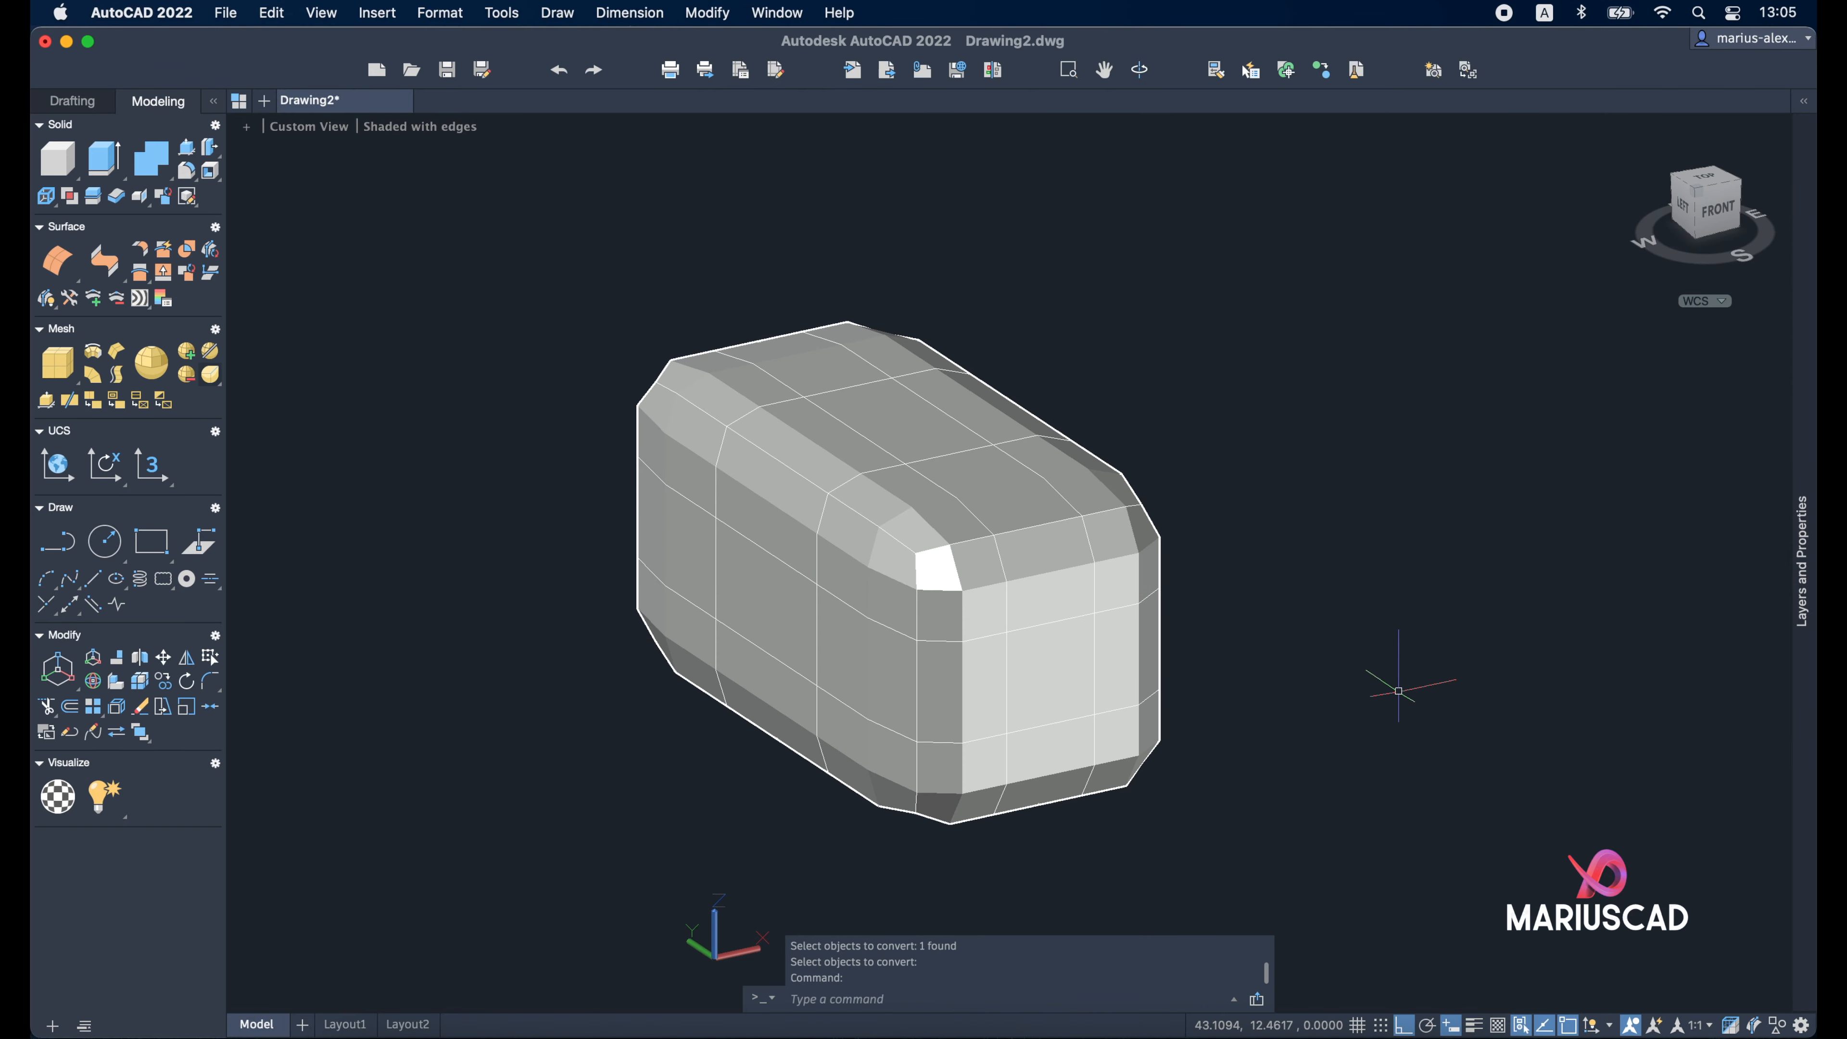
scroll(1395, 690, up, 3)
scroll(1083, 593, up, 3)
scroll(1047, 596, down, 4)
middle_drag(877, 581, 1088, 563)
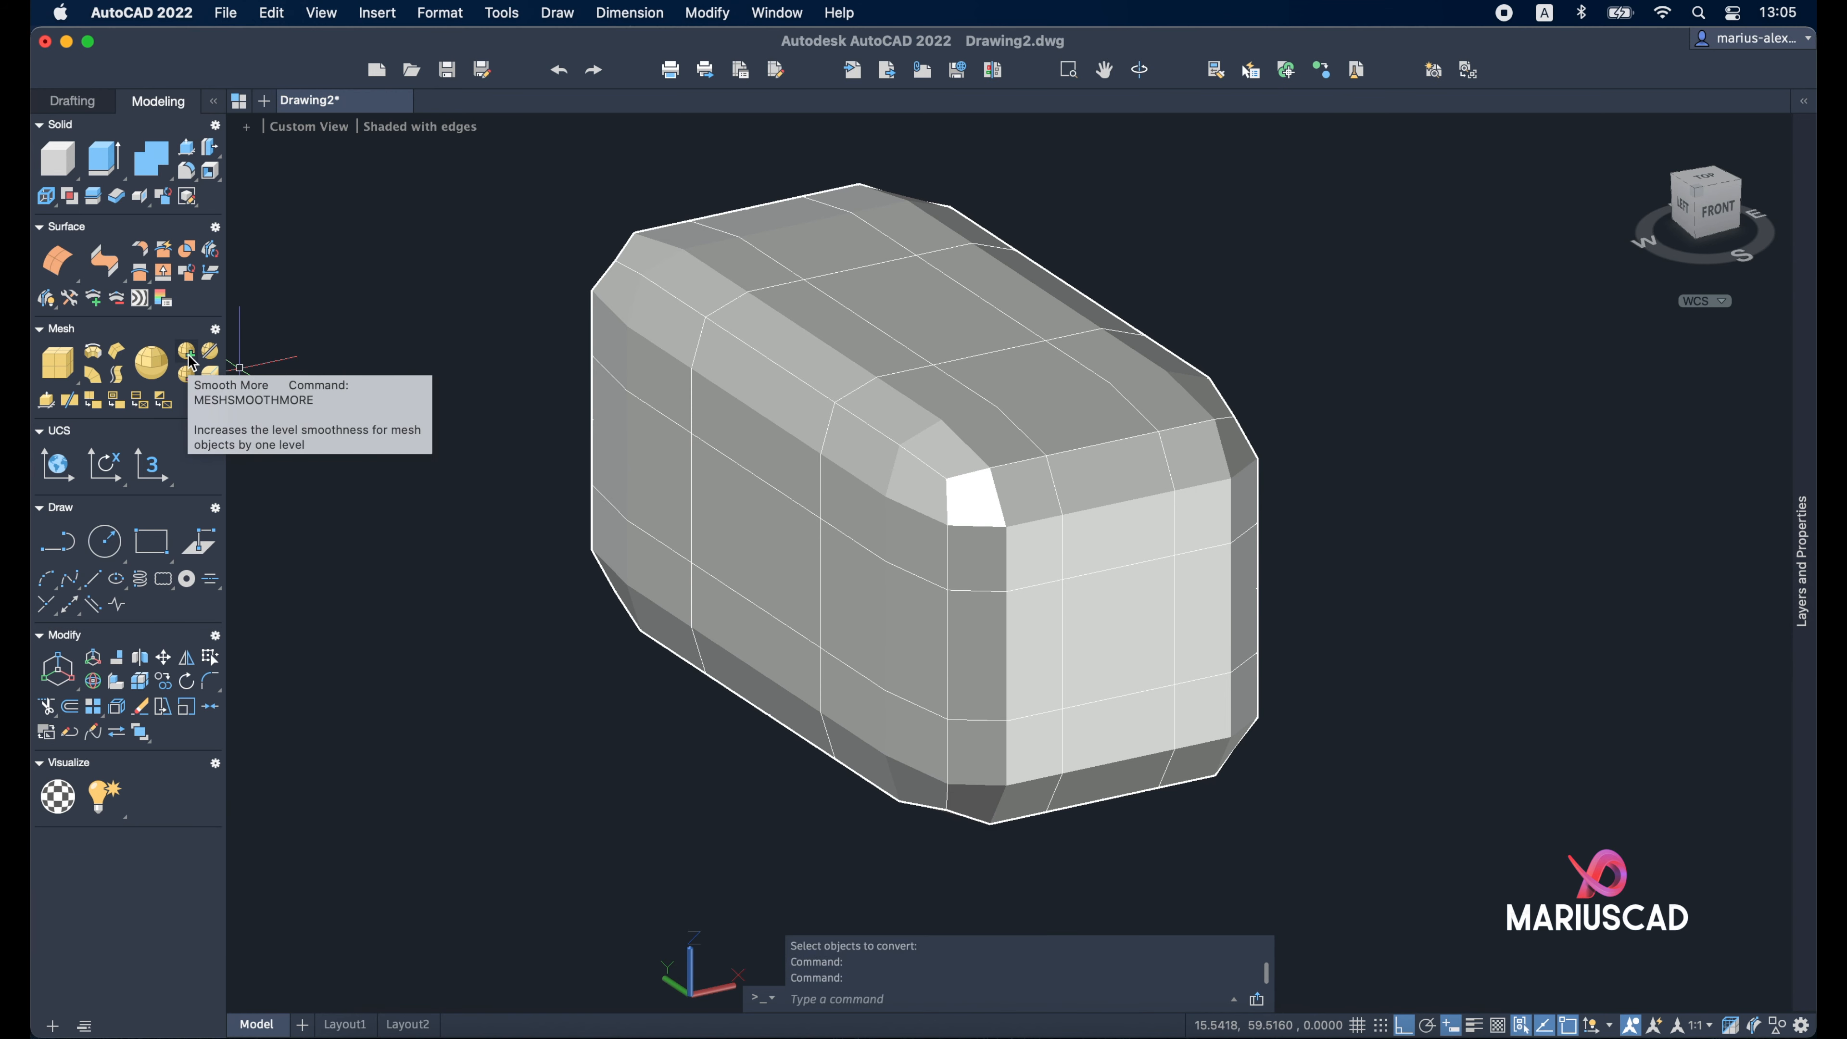
Increase the mesh box's smoothness by three levels with Smooth More
click(189, 359)
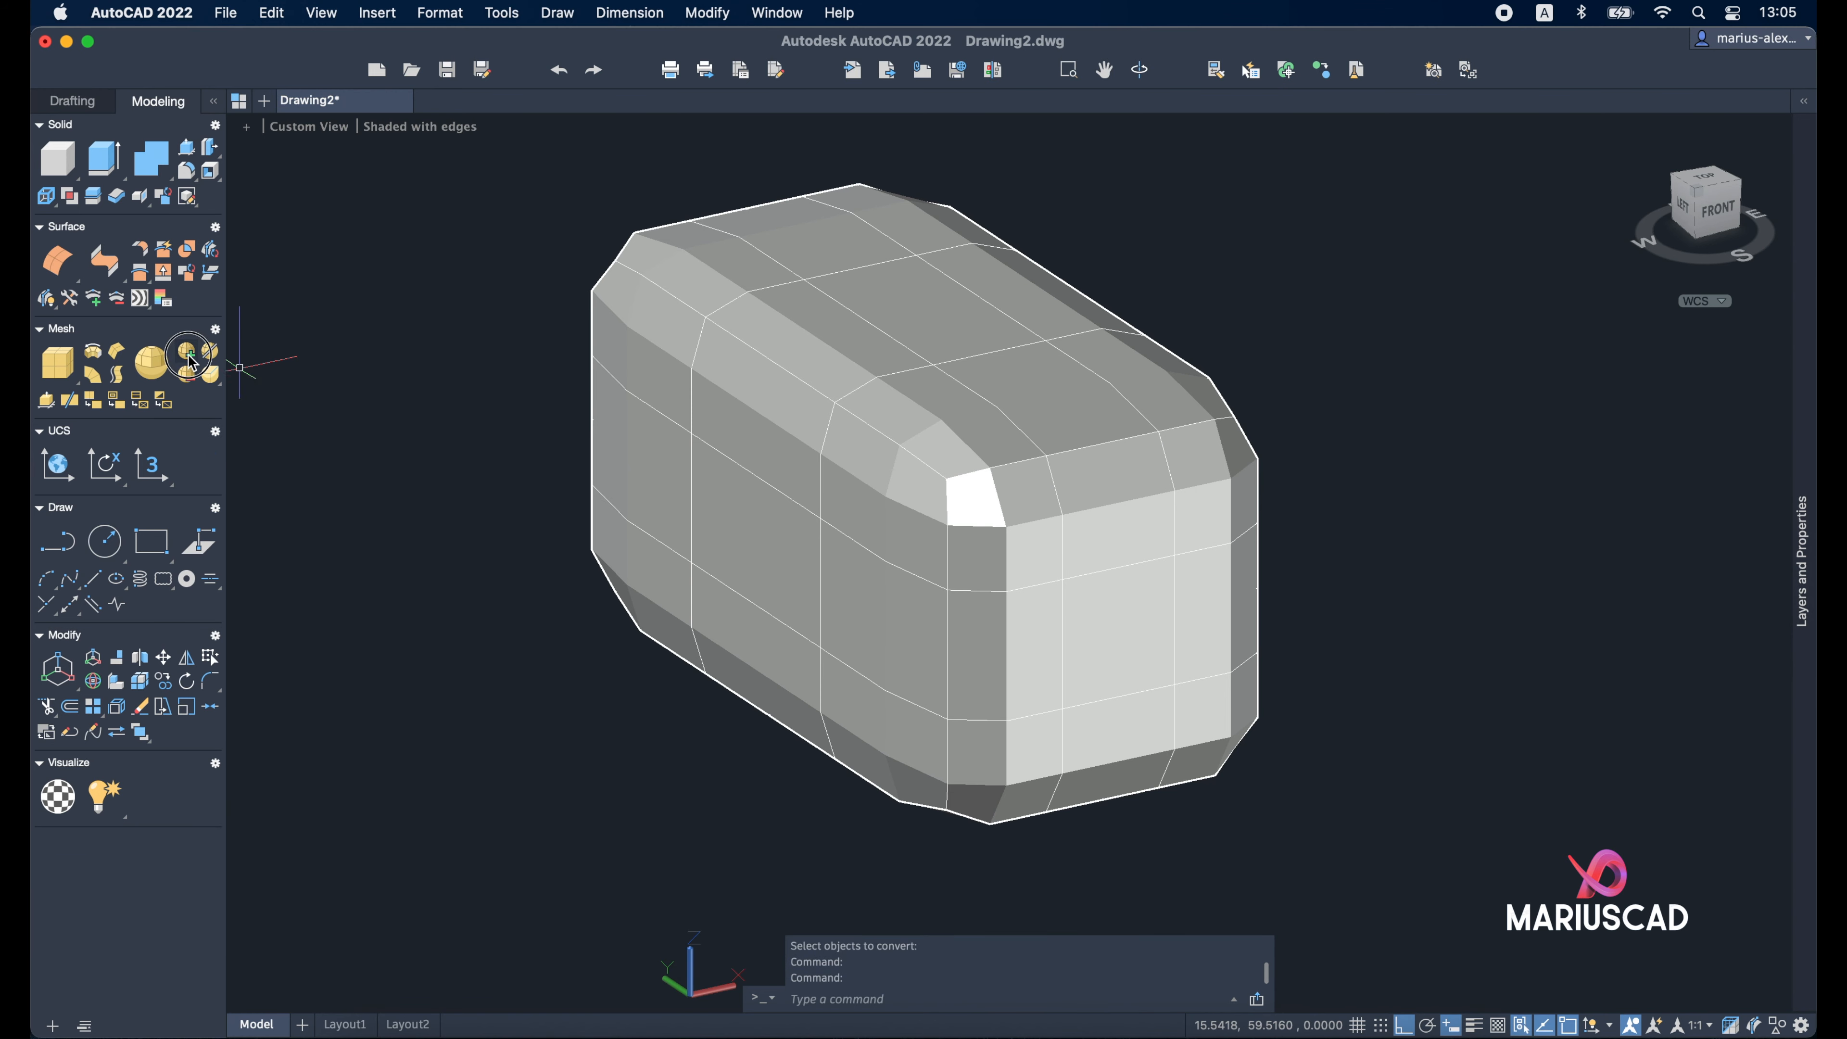
click(754, 482)
key(Return)
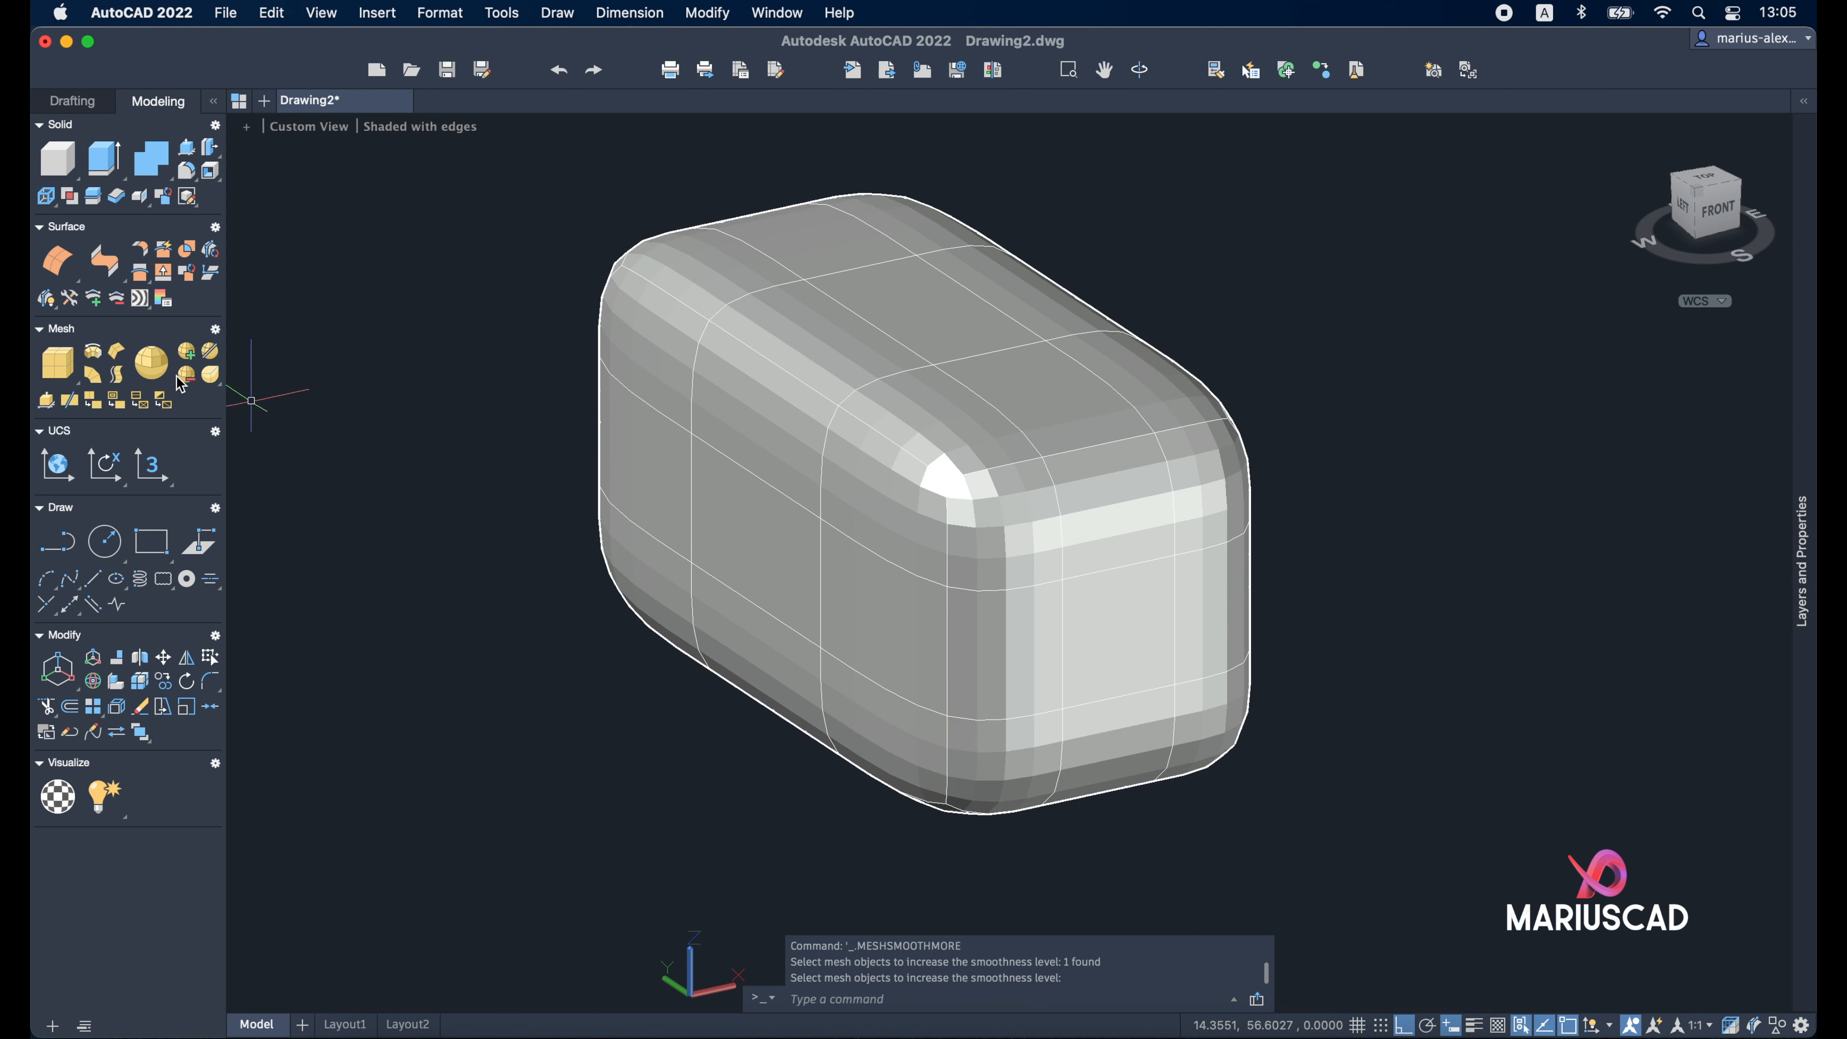
click(189, 359)
click(902, 429)
key(Return)
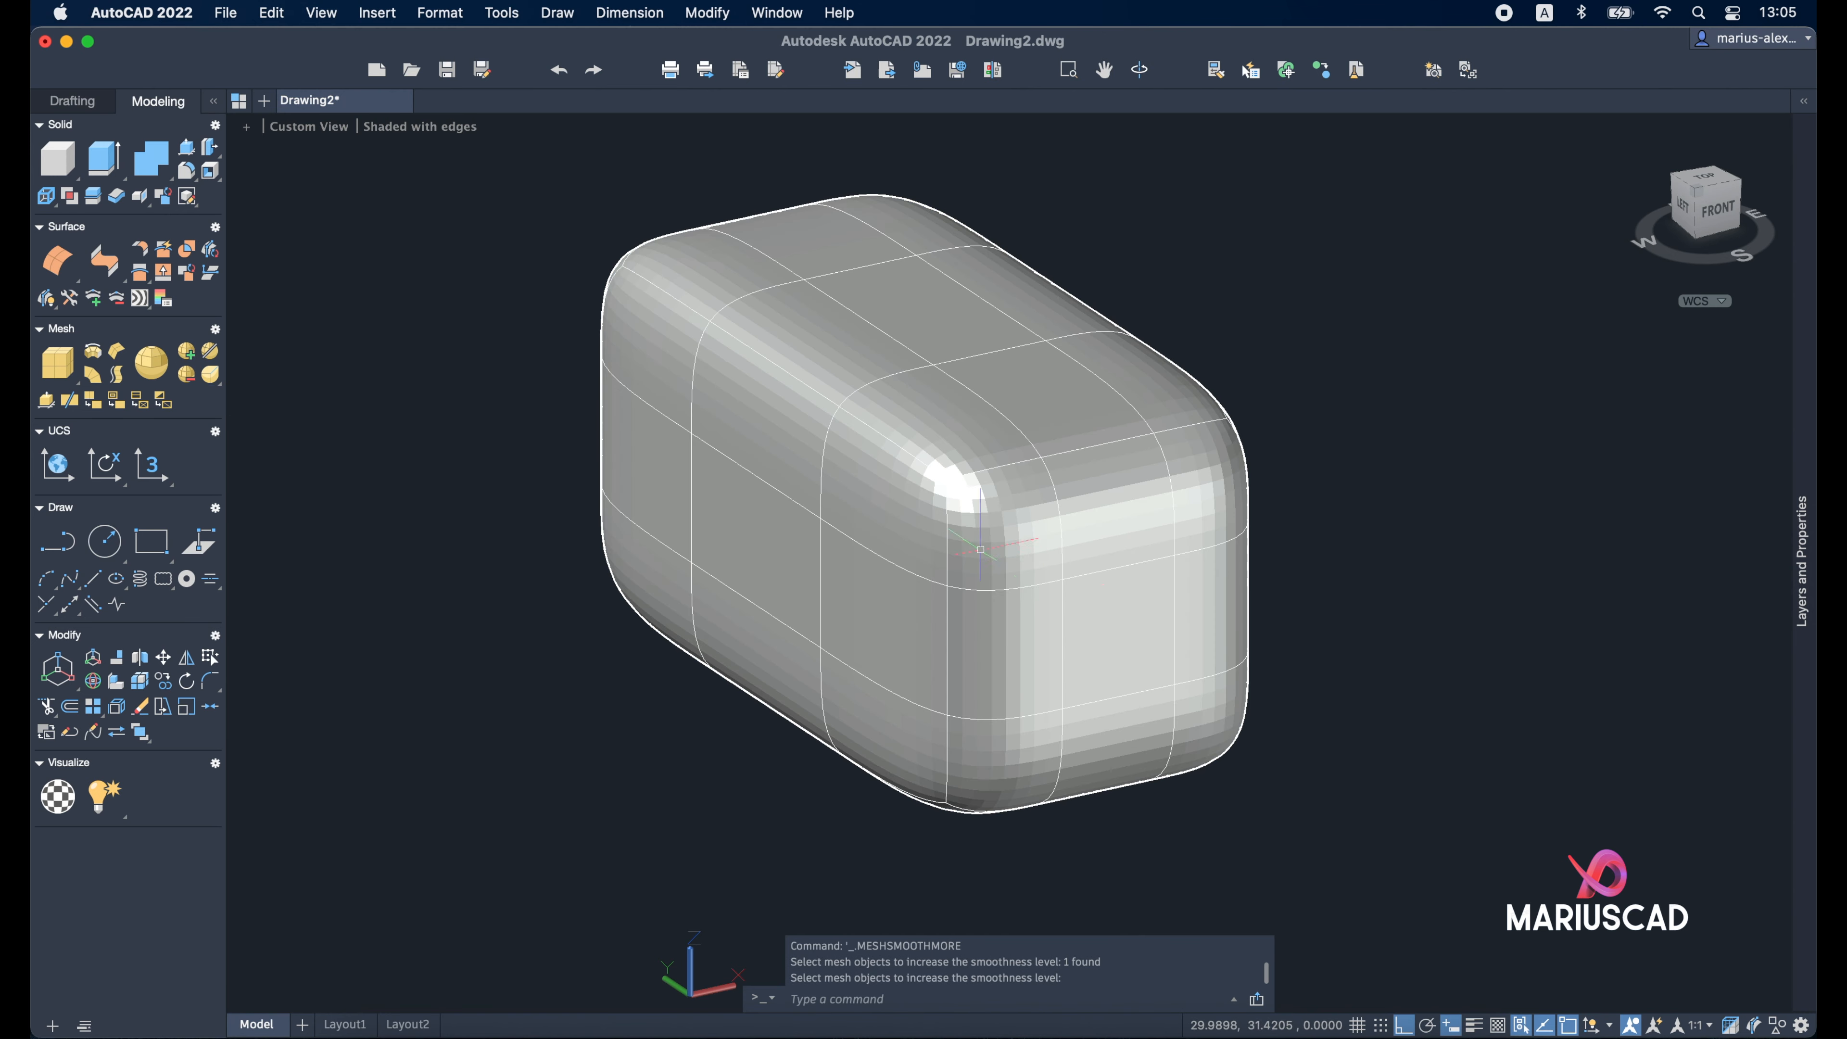
click(189, 358)
click(843, 464)
key(Return)
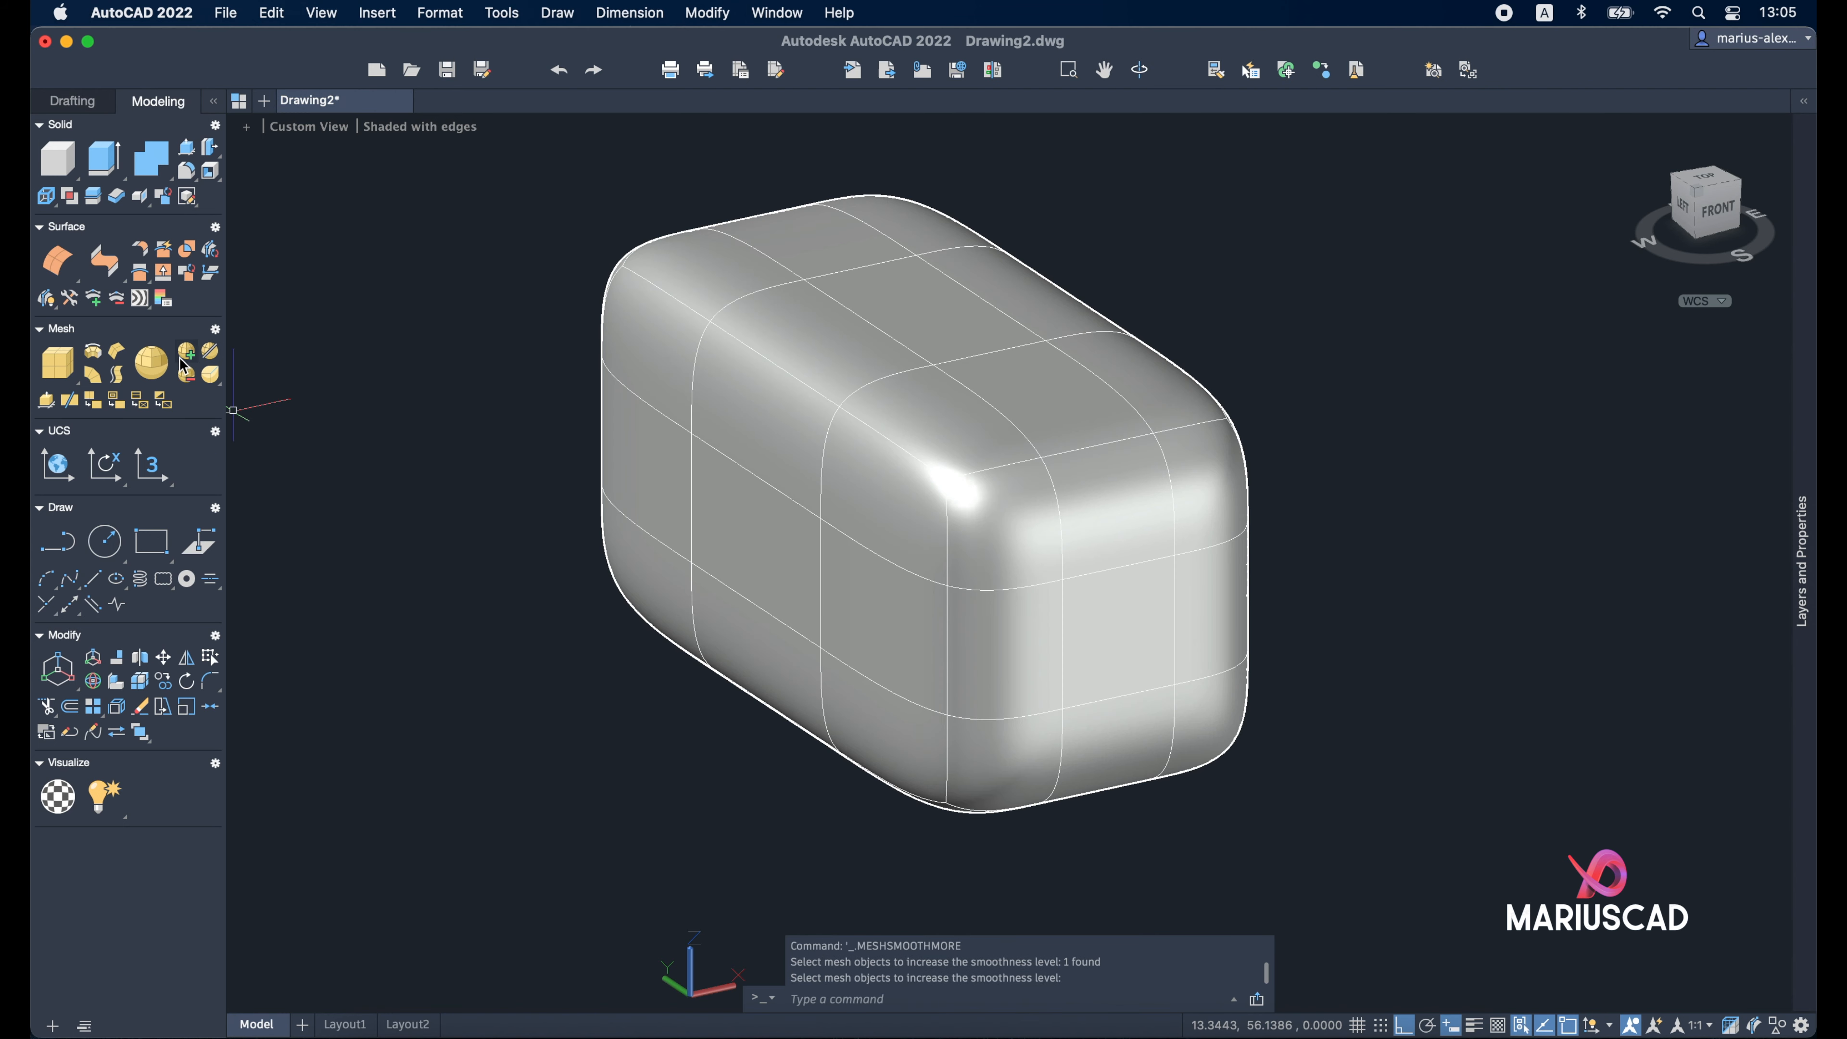
Try to increase the mesh box's smoothness one more level with Smooth More
click(198, 353)
click(902, 448)
key(Return)
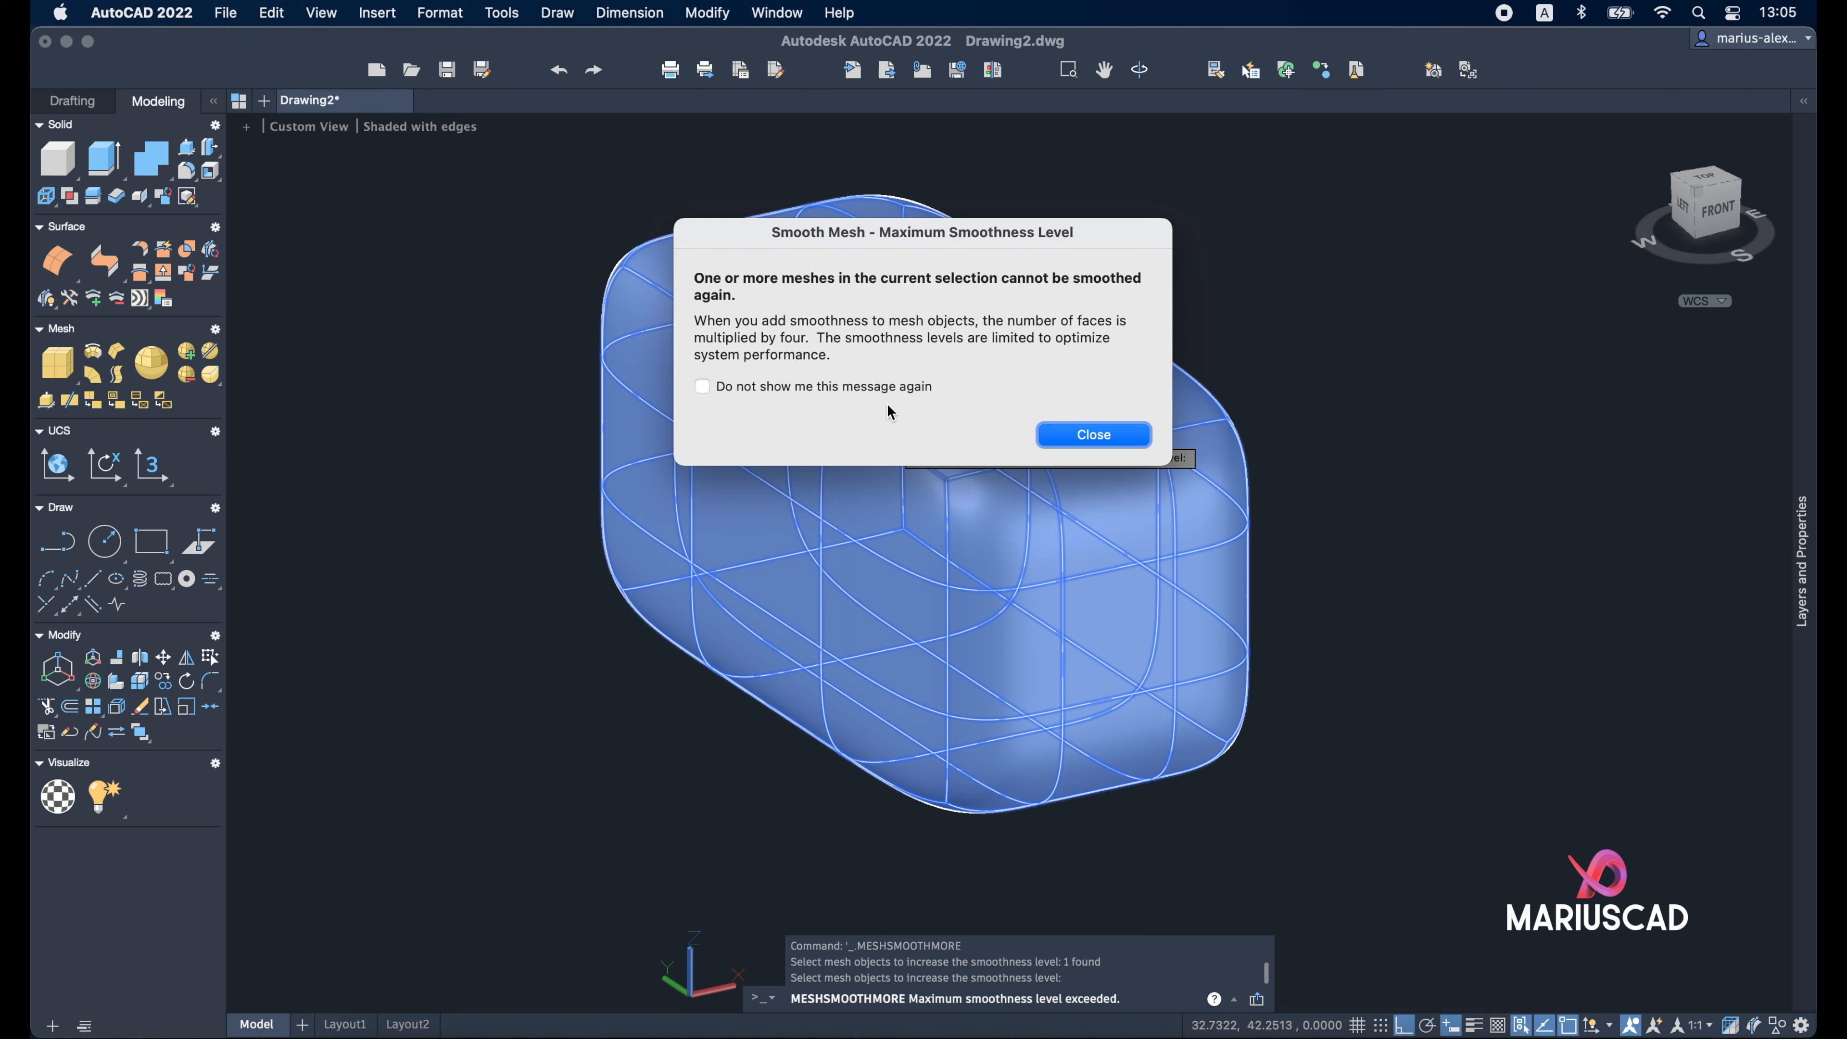
click(1093, 435)
scroll(991, 586, up, 5)
scroll(991, 586, down, 2)
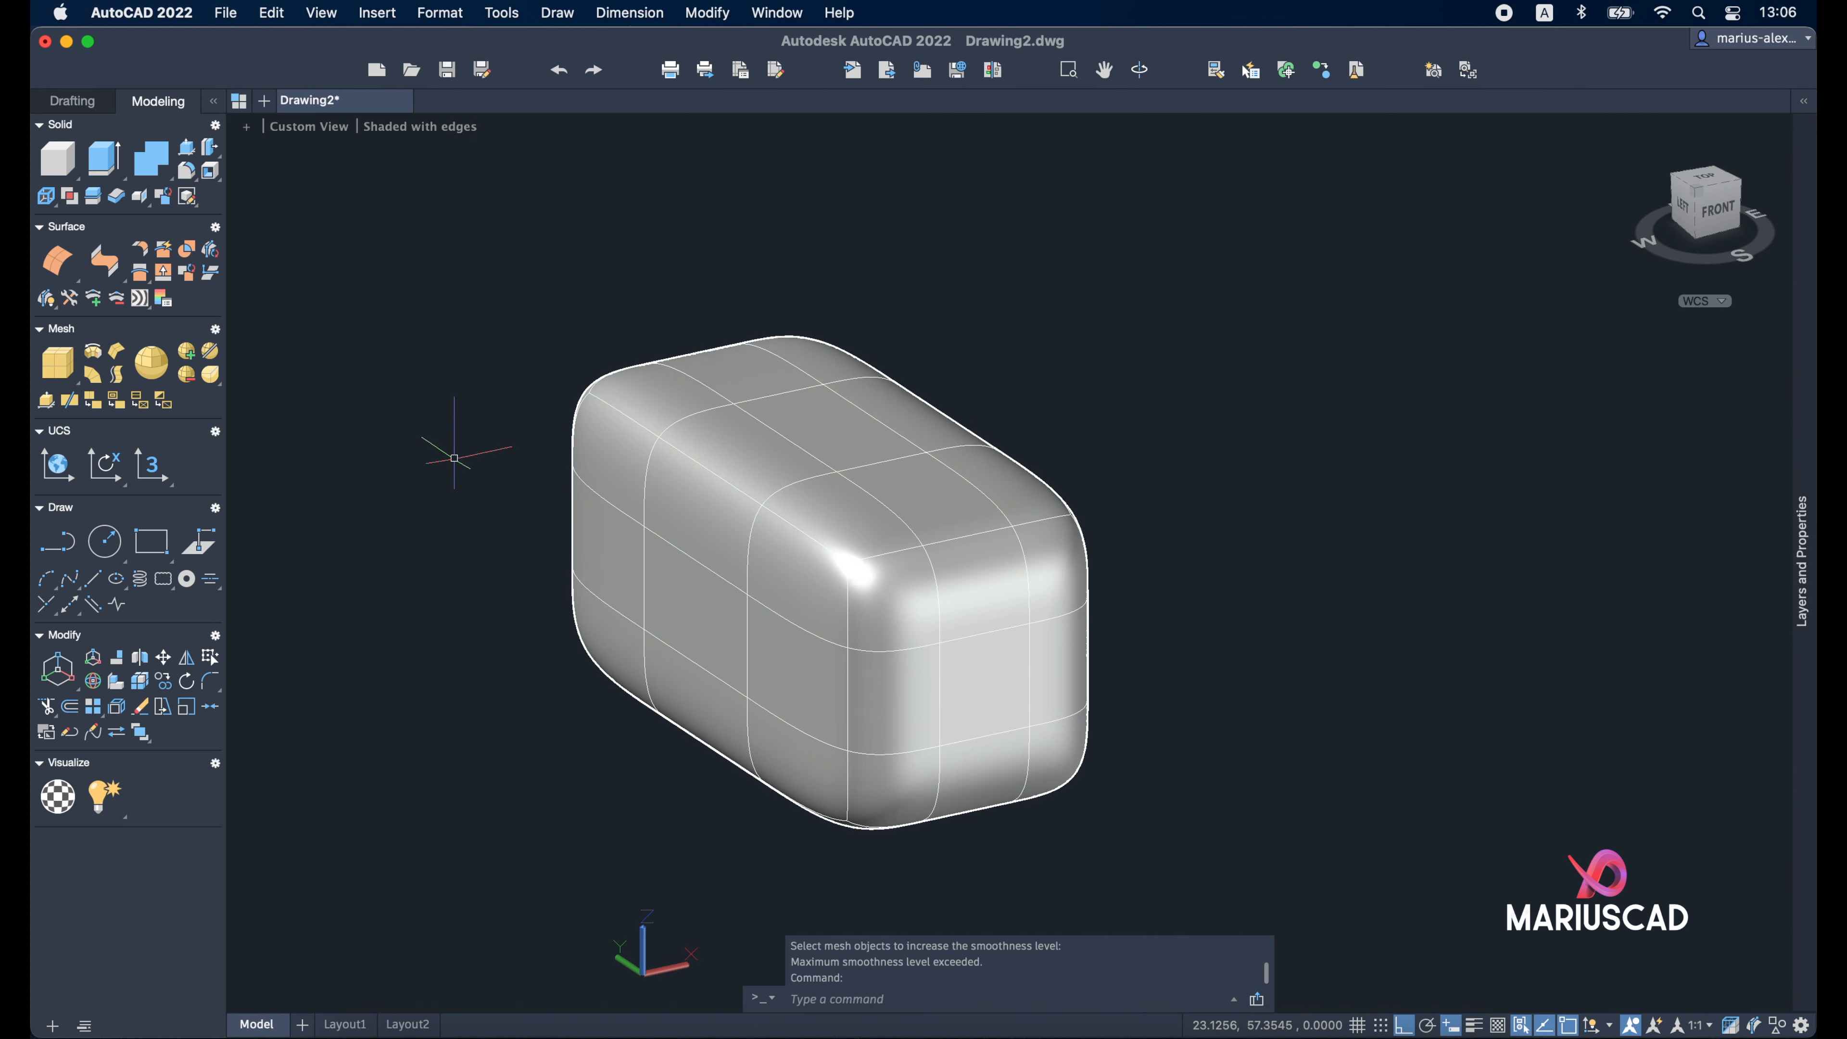
Decrease the mesh box's smoothness by four levels with Smooth Less, back to a sharp-edged box
click(186, 376)
click(653, 512)
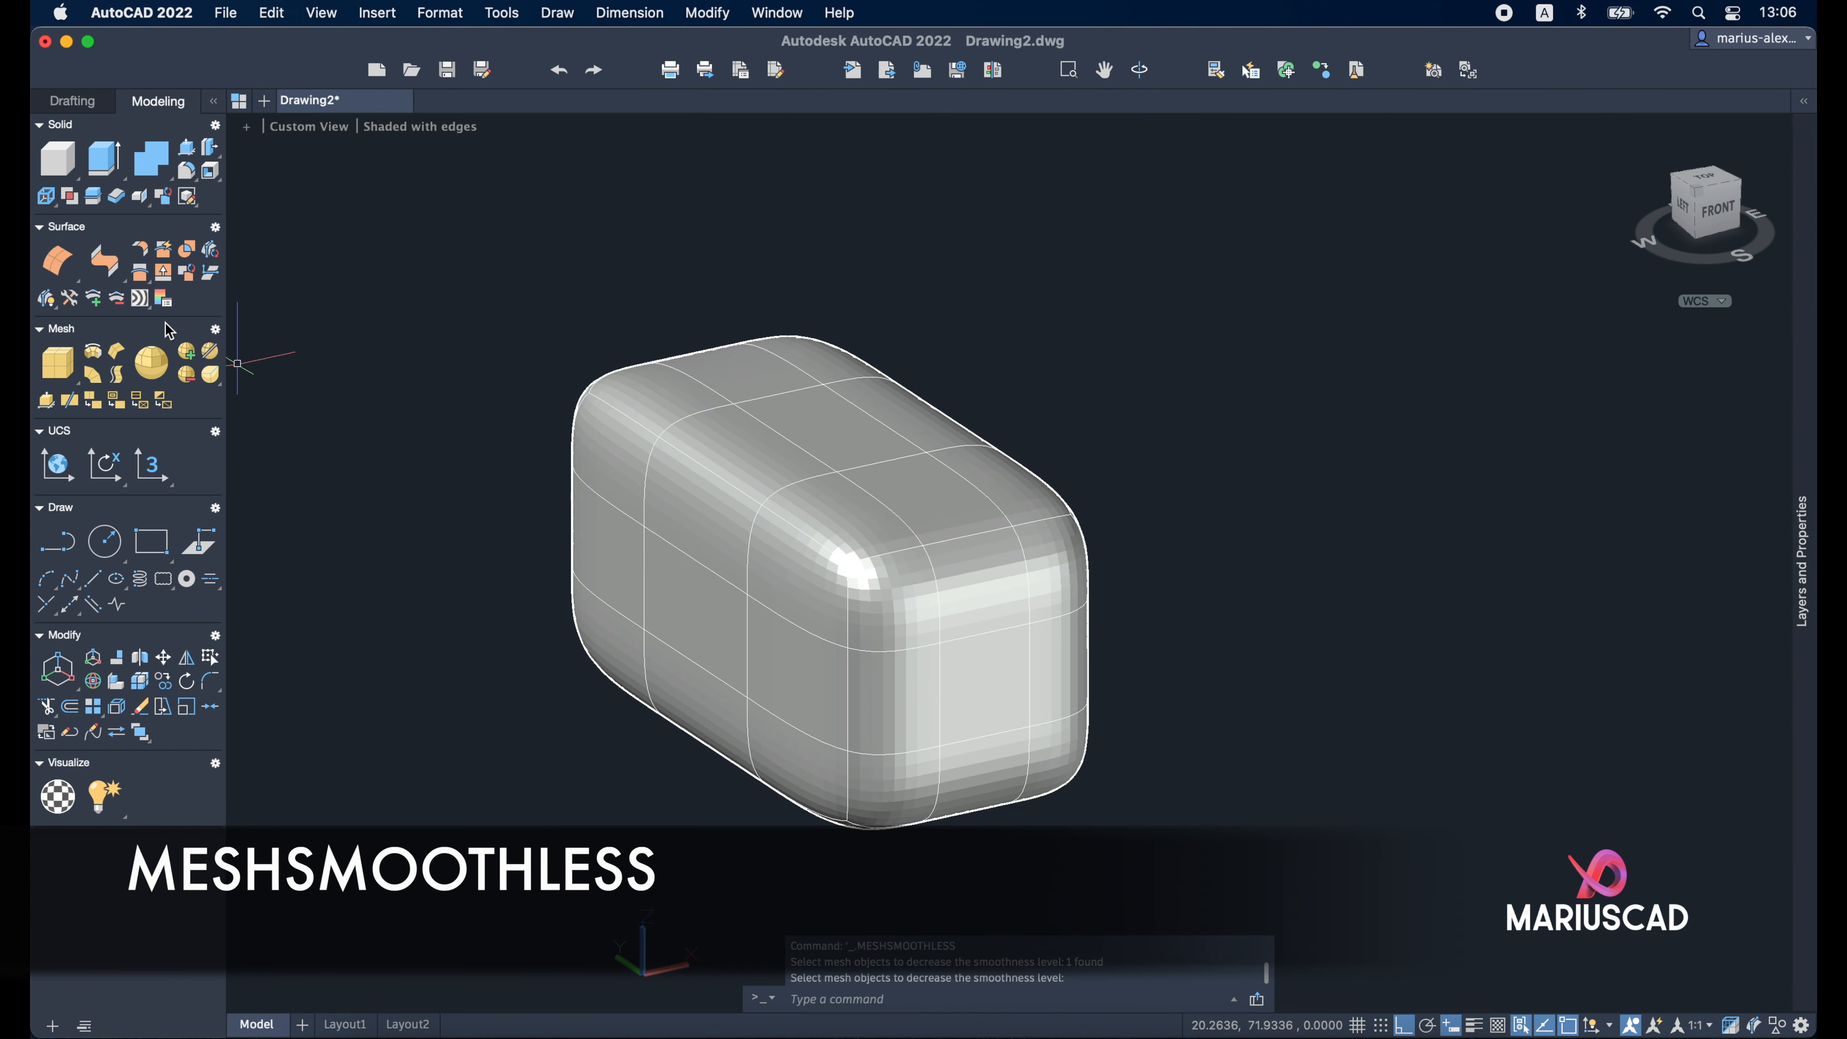
key(Return)
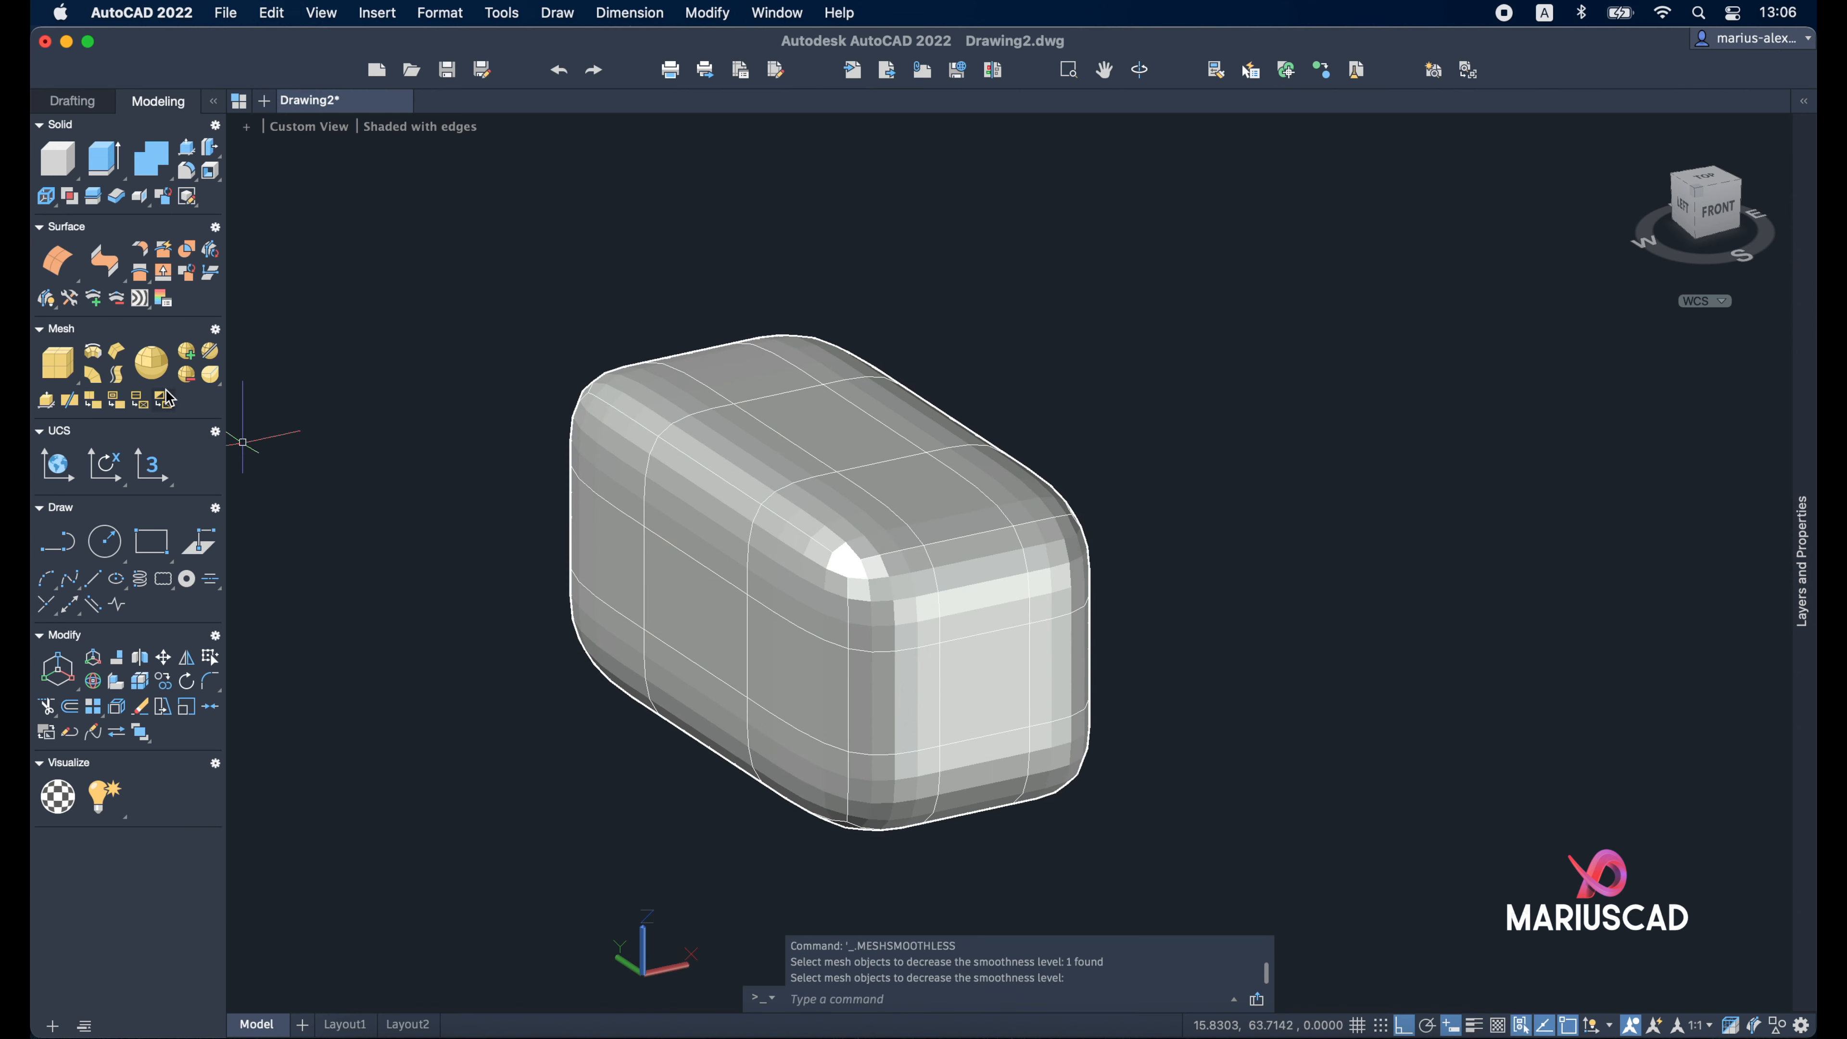
click(181, 381)
click(793, 526)
key(Return)
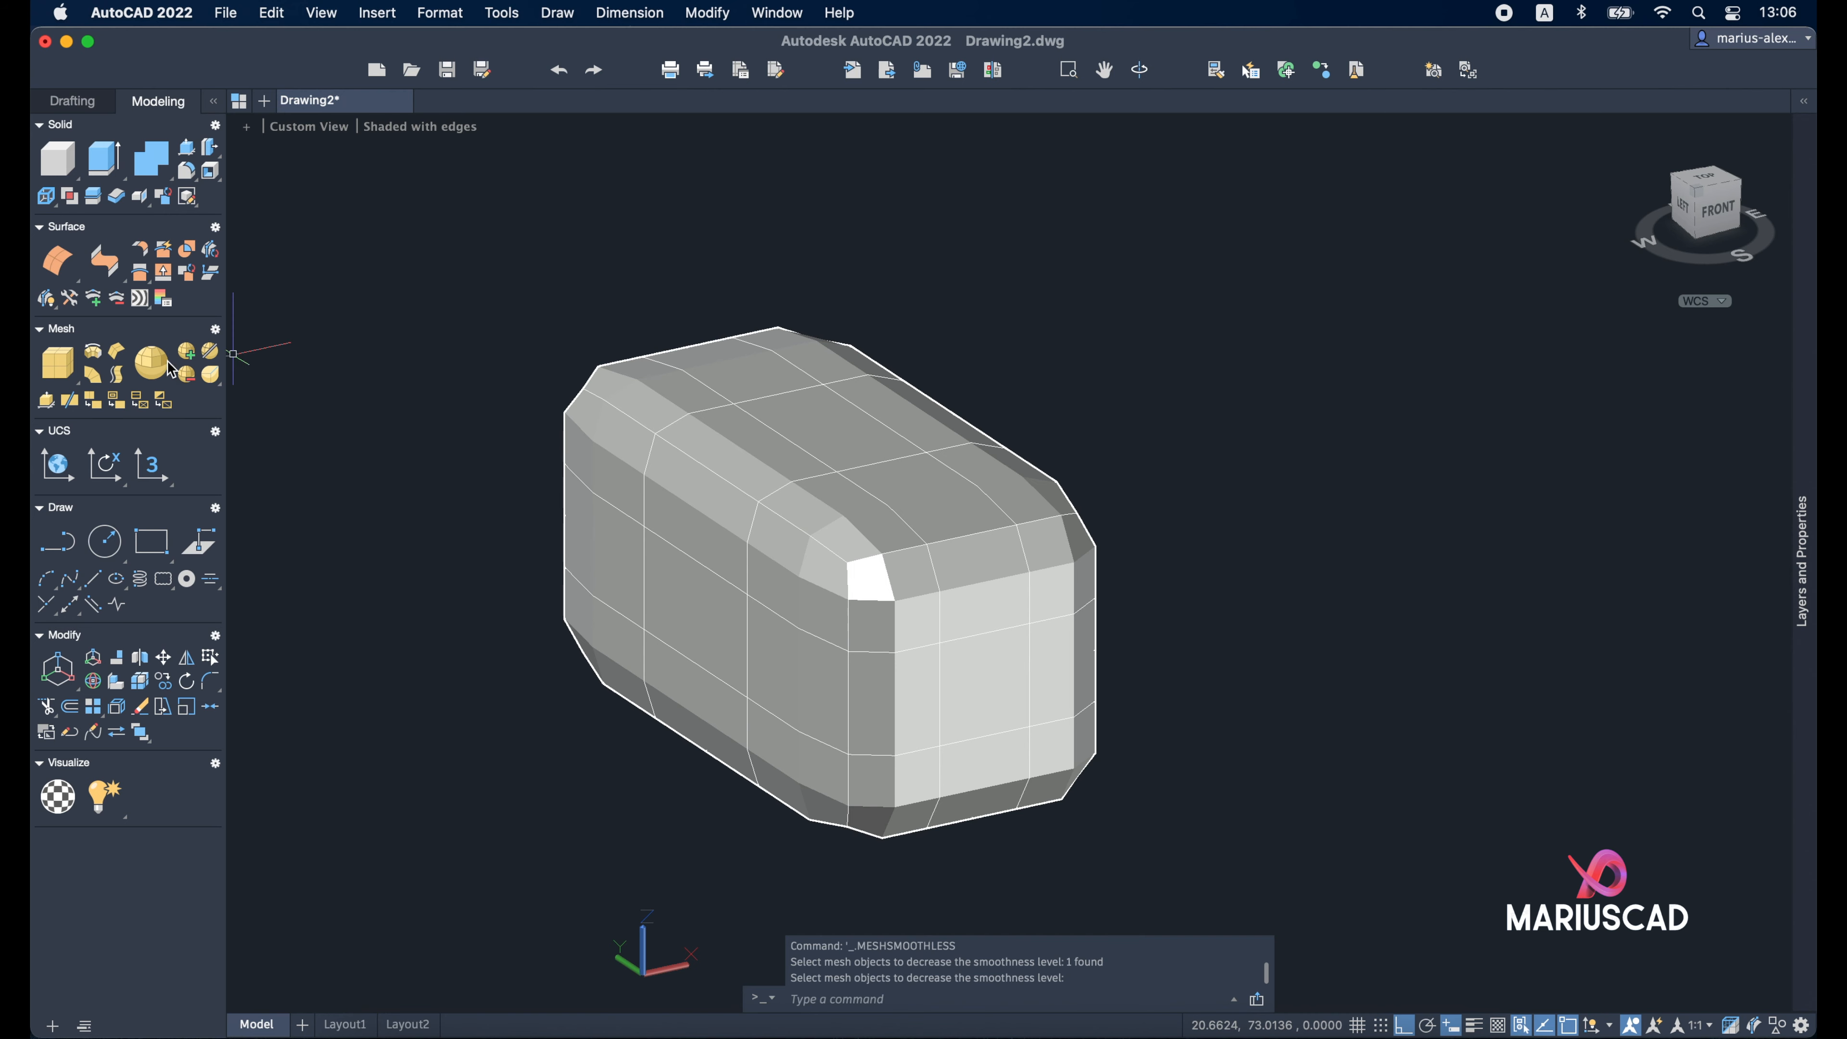
click(184, 381)
click(646, 490)
key(Return)
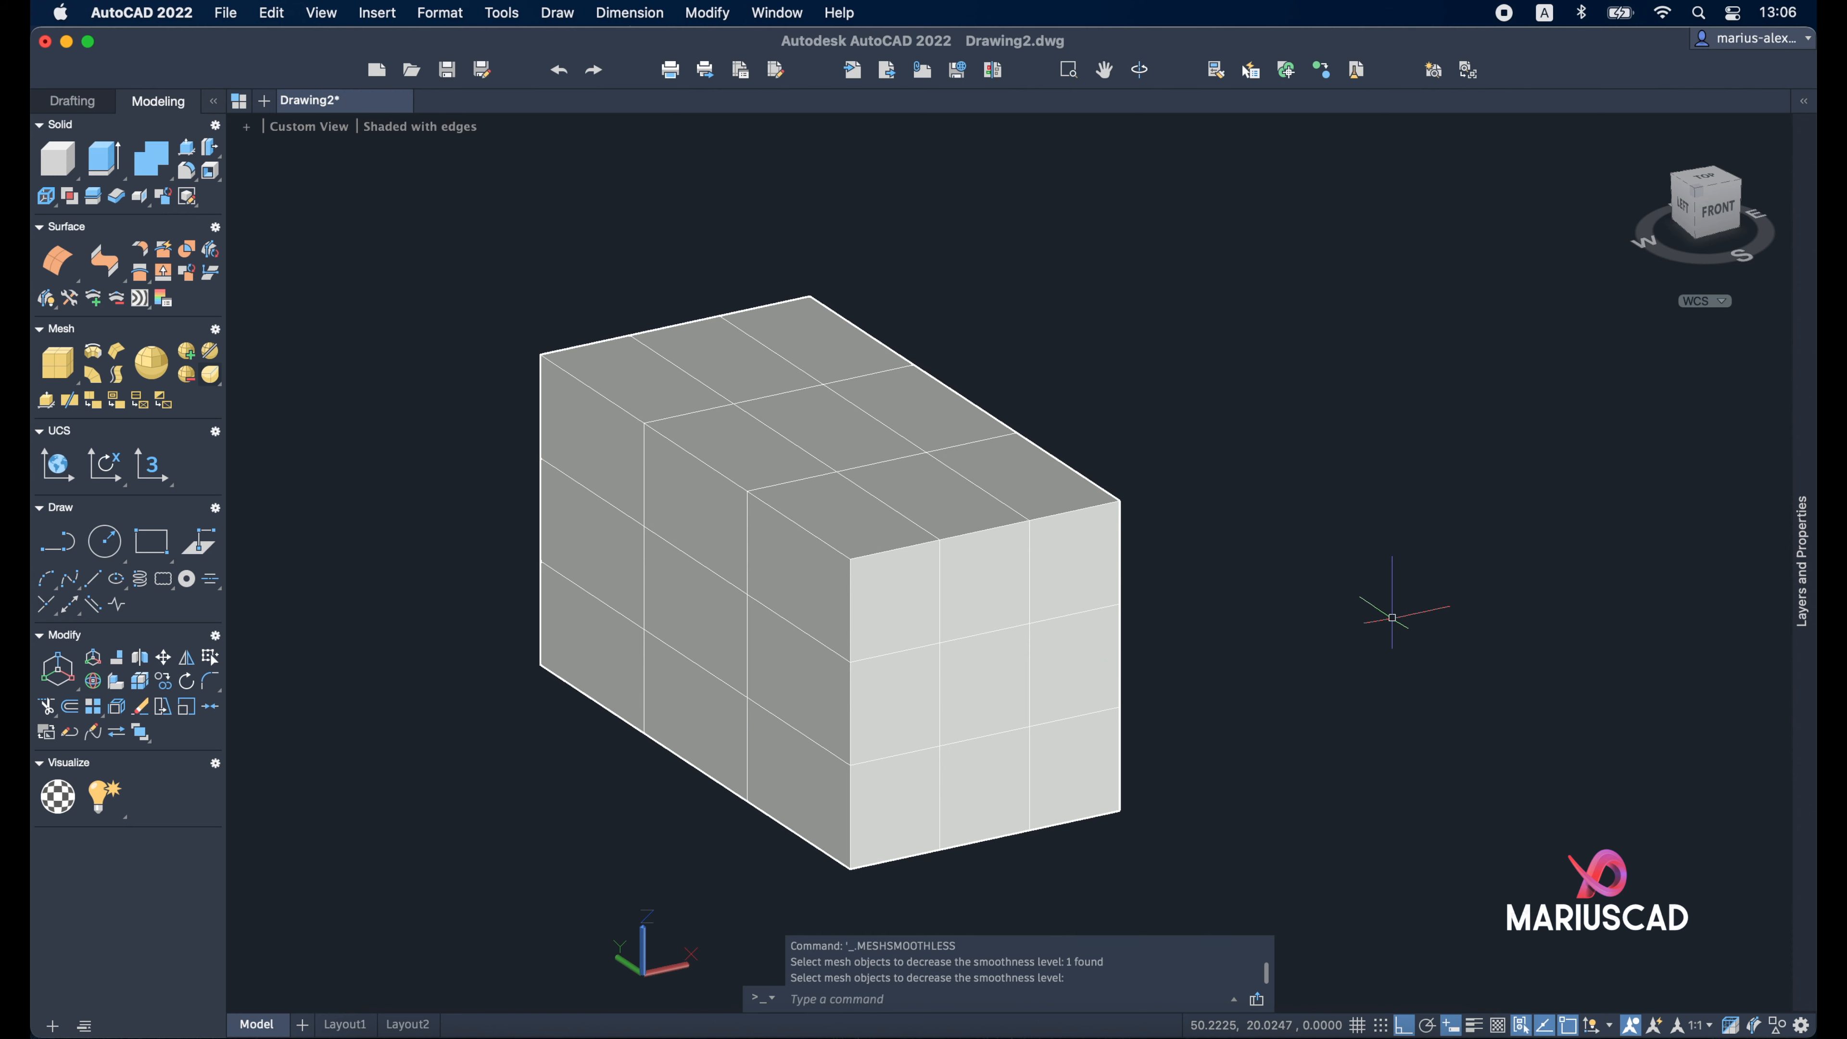
Inspect the mesh box's properties and clear the selection
double_click(1000, 591)
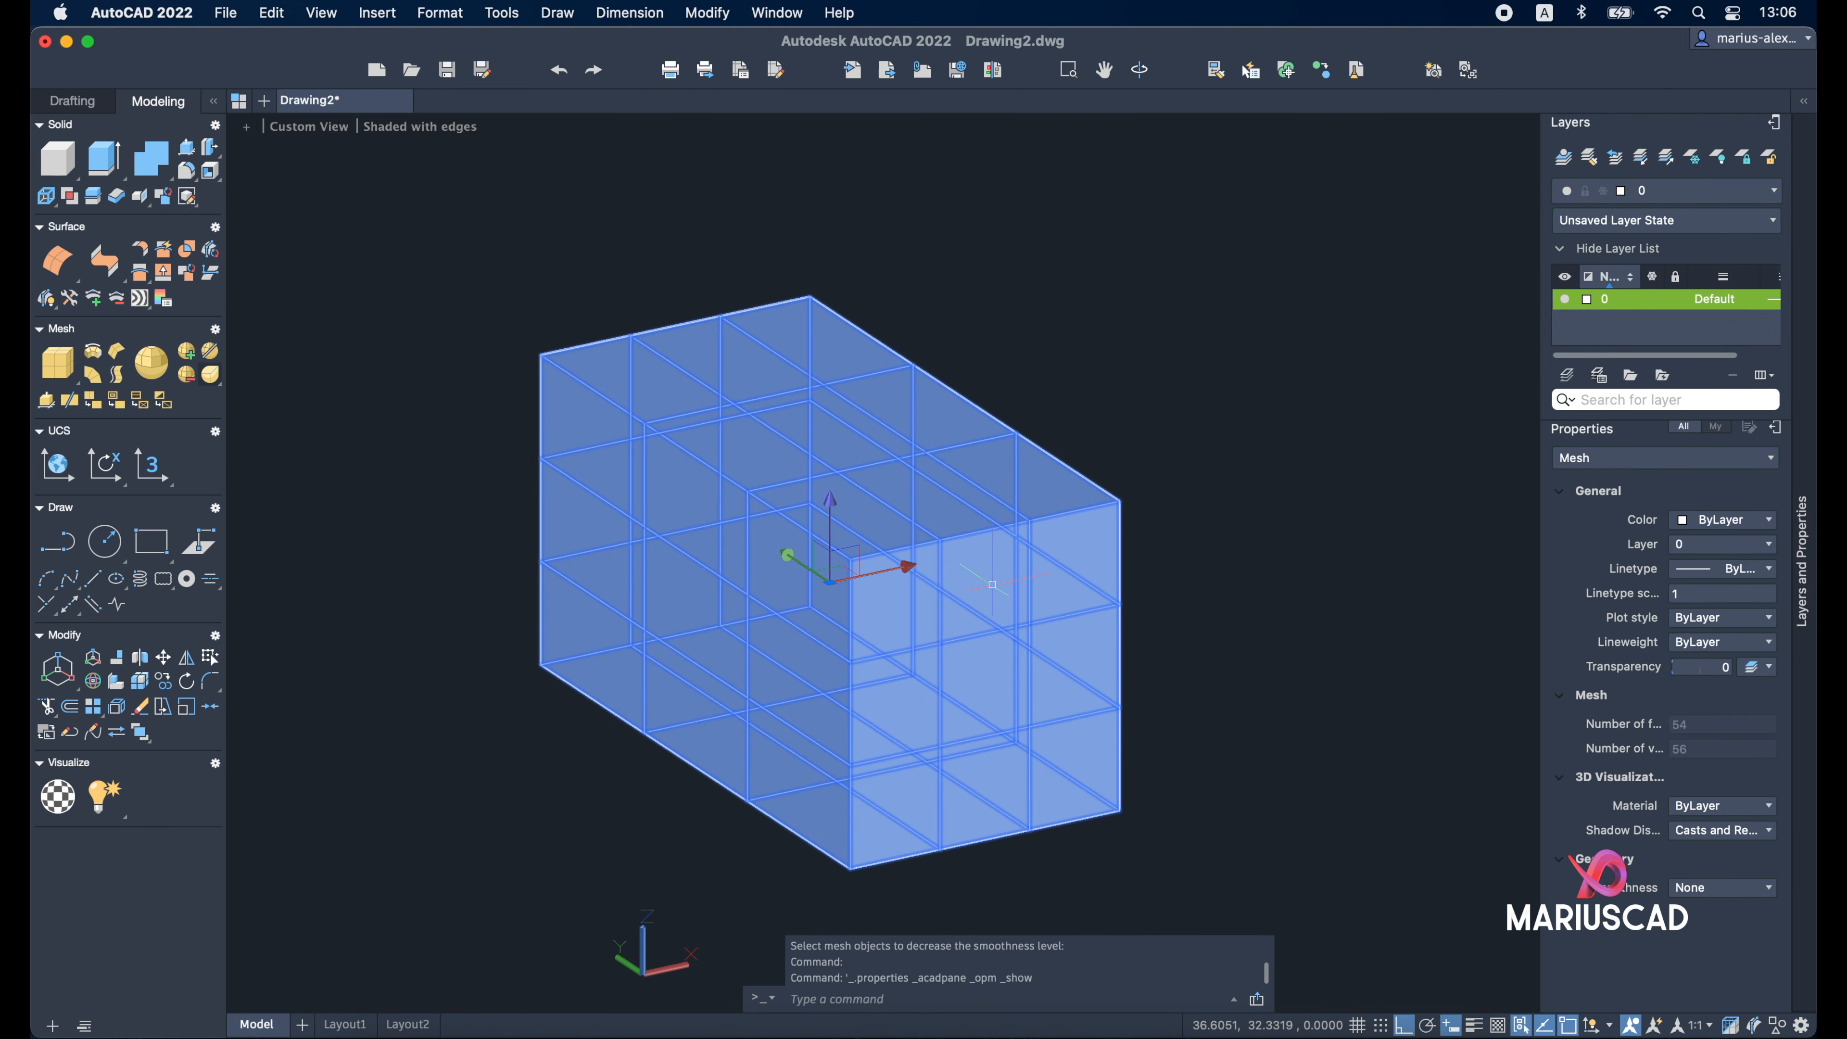
key(Escape)
key(Escape)
key(Escape)
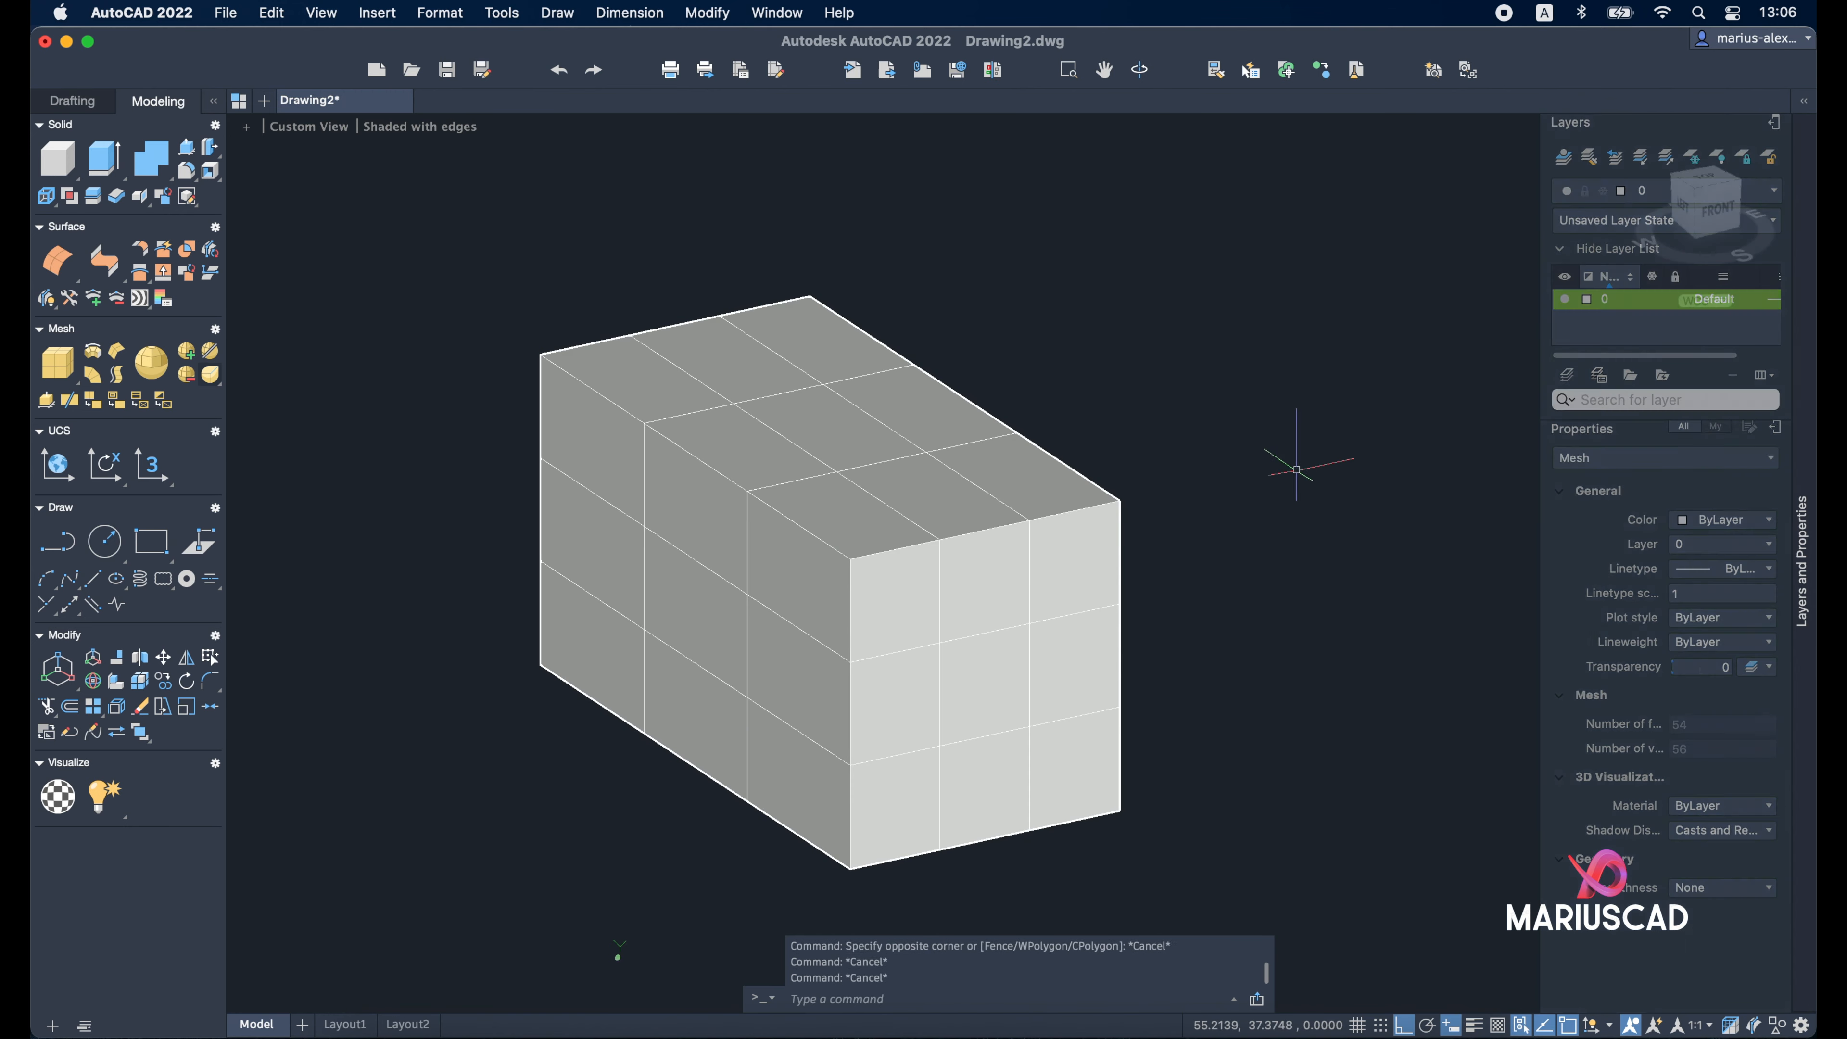
Draw a mesh box freehand beside the existing one, wider along X, by picking its base corners and height
click(64, 364)
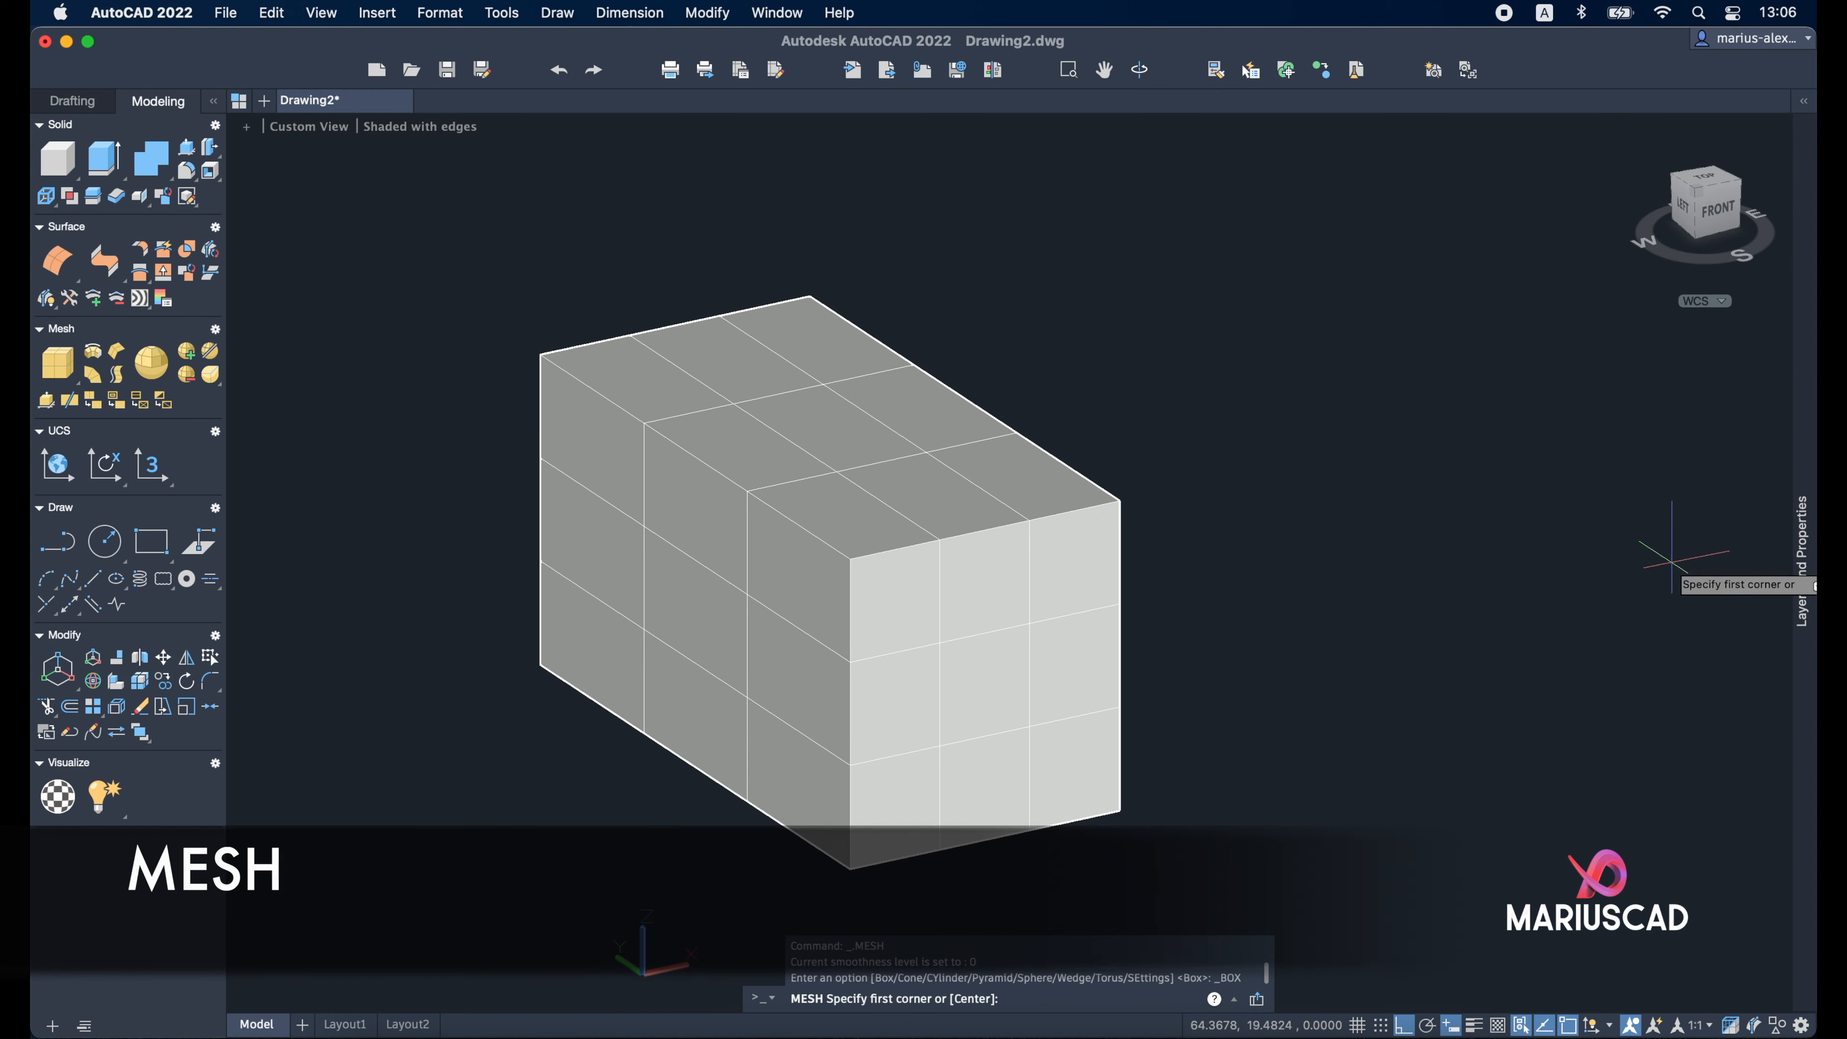
click(1408, 723)
click(1605, 409)
click(1490, 163)
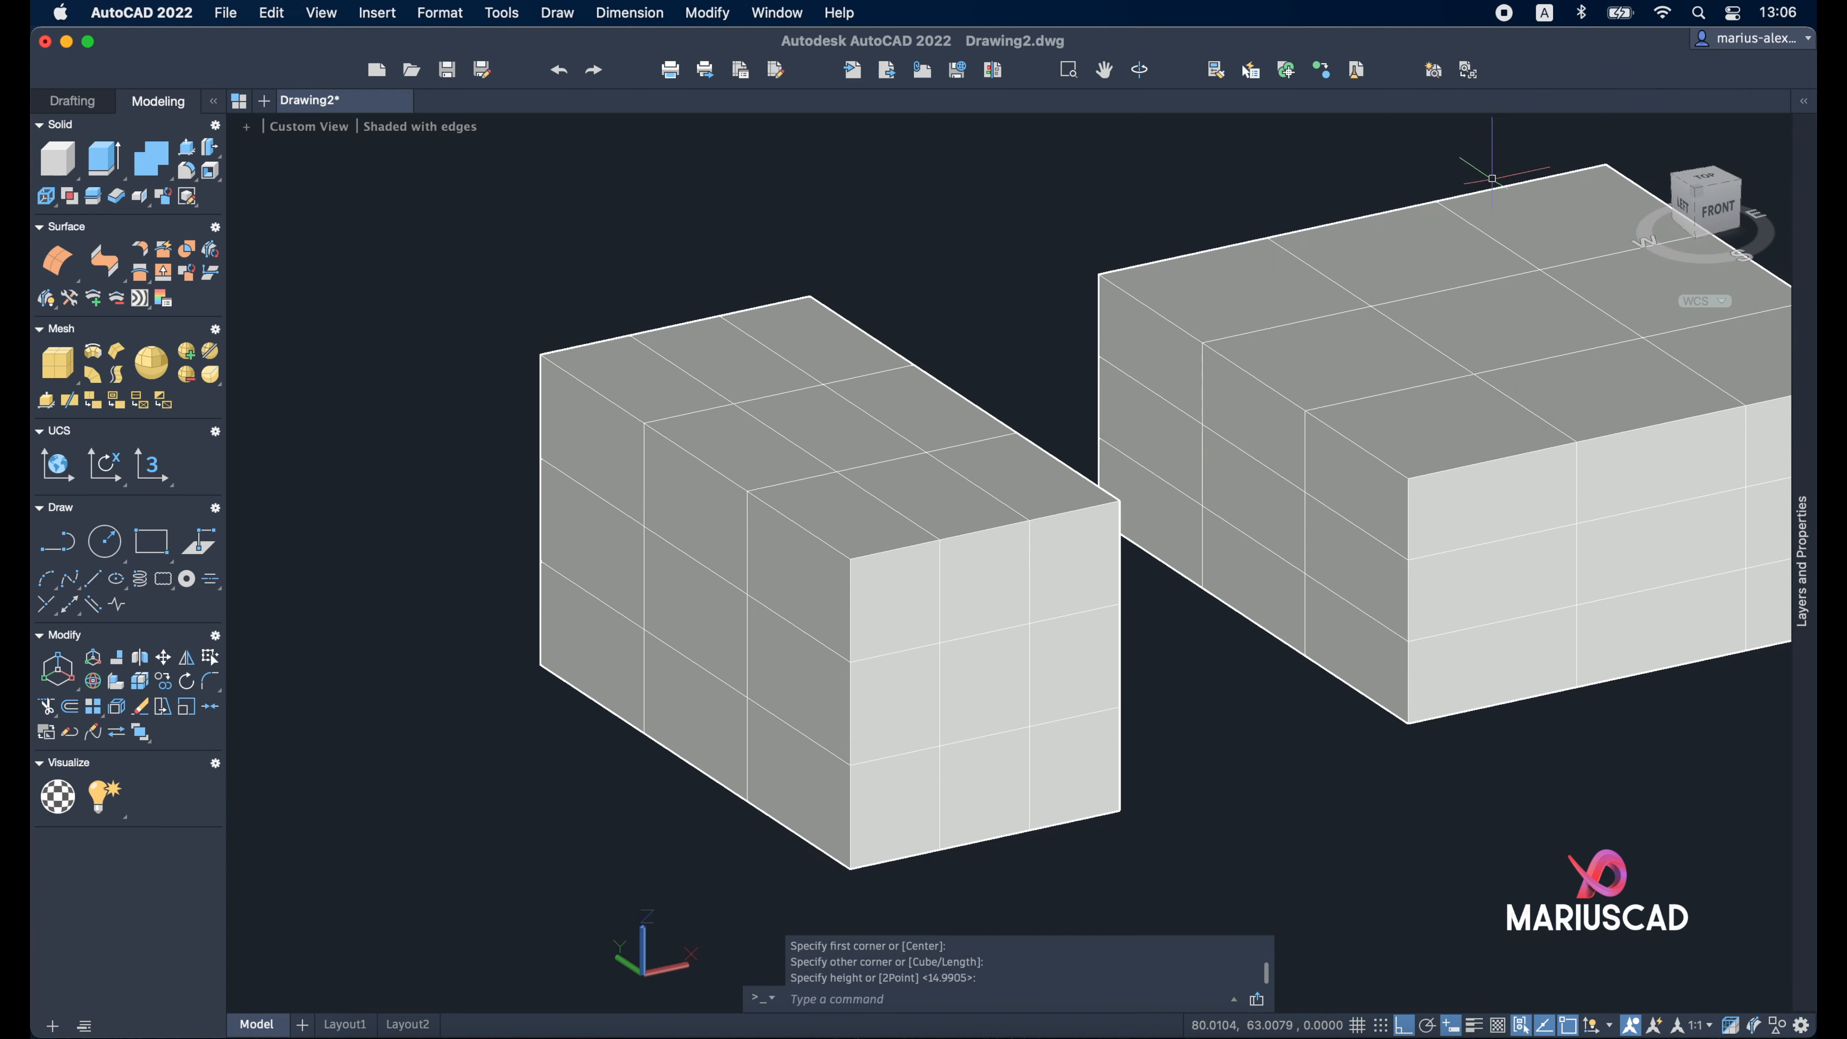
key(Escape)
Explode the new mesh box into separate faces
middle_drag(1564, 407, 1280, 392)
click(1474, 633)
shift+middle_drag(1473, 634, 1312, 737)
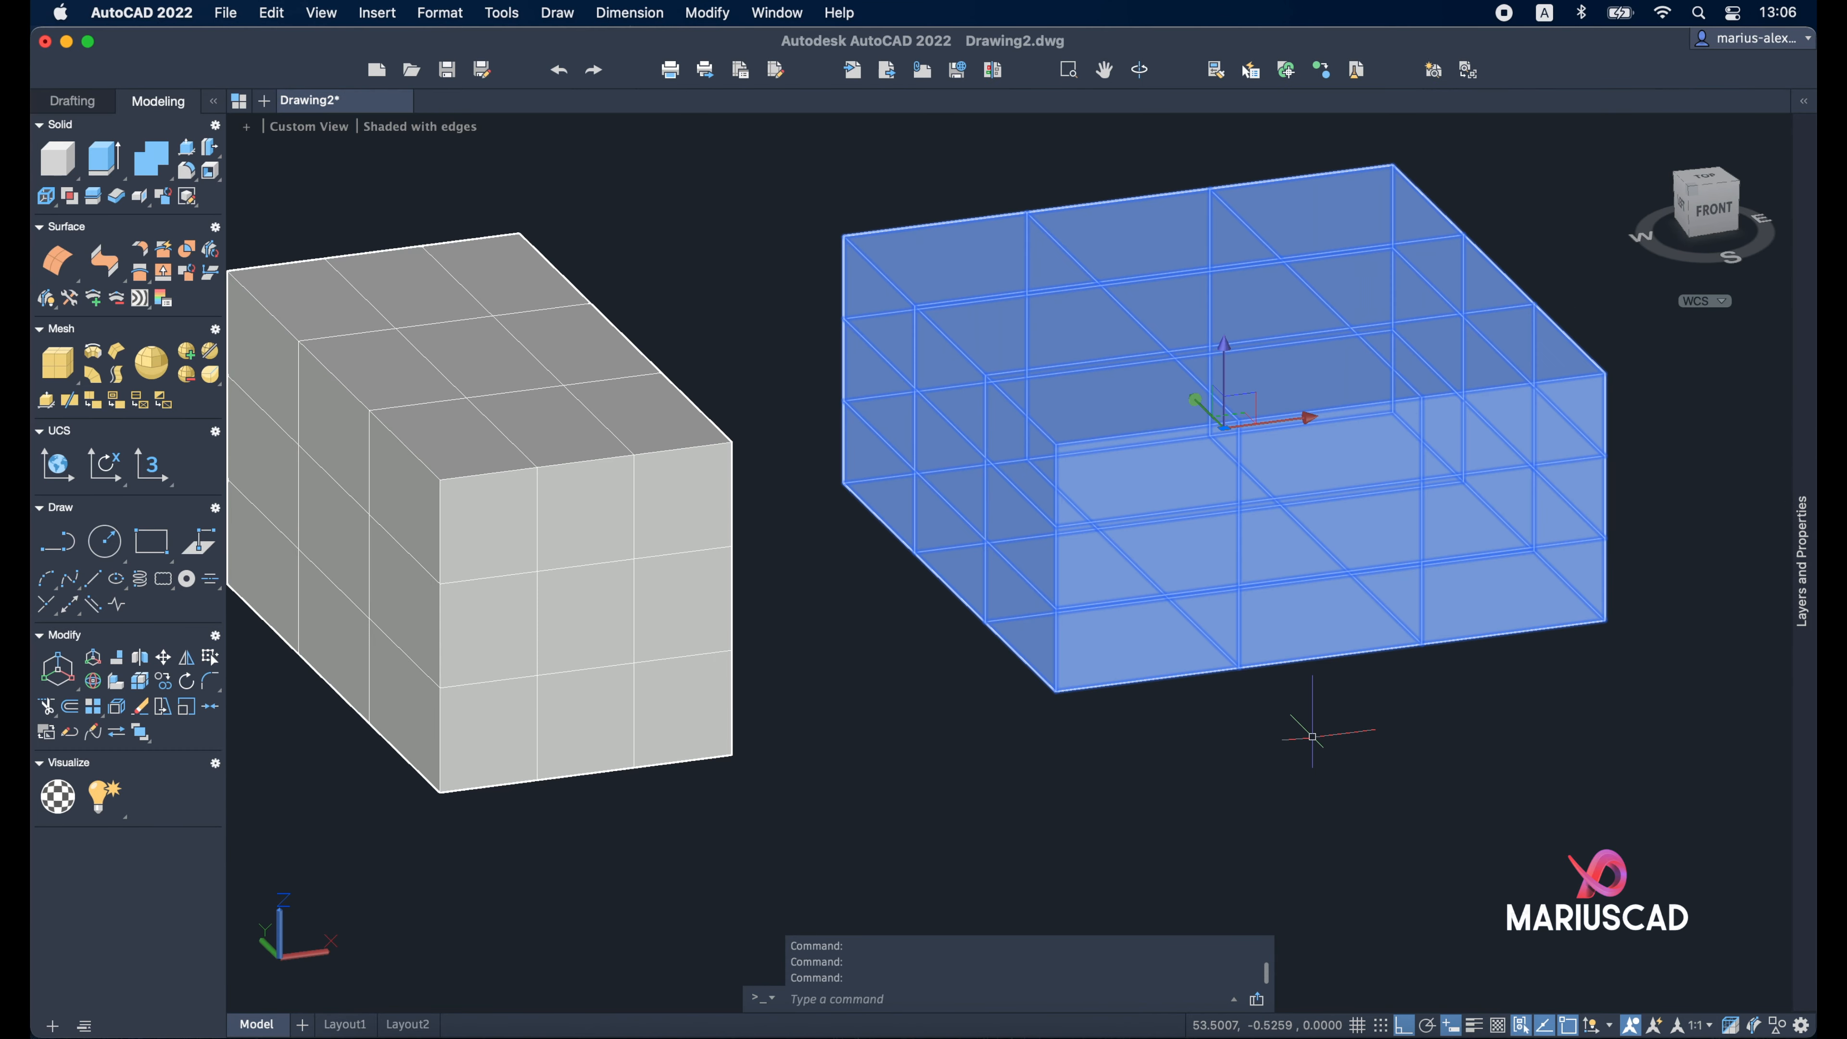
text(X)
key(Return)
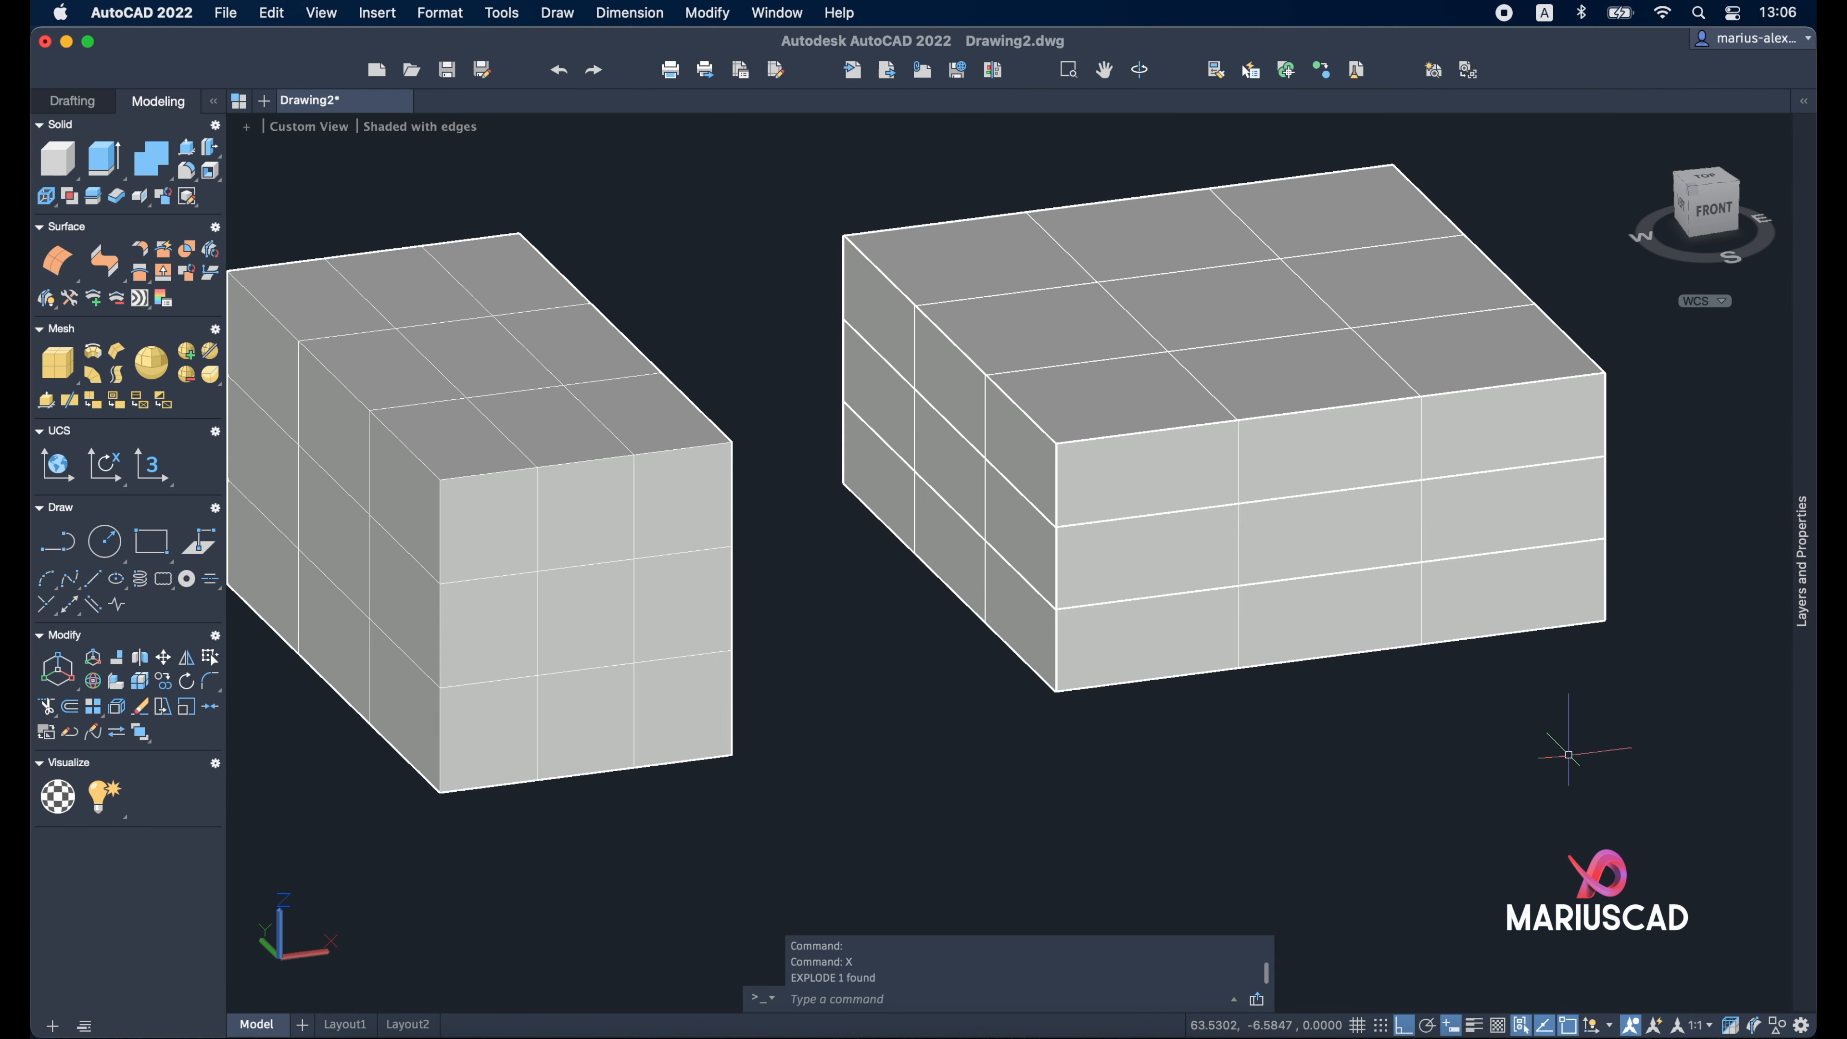
Delete two upper and three middle faces from the front side of the exploded box
click(1328, 441)
click(1156, 480)
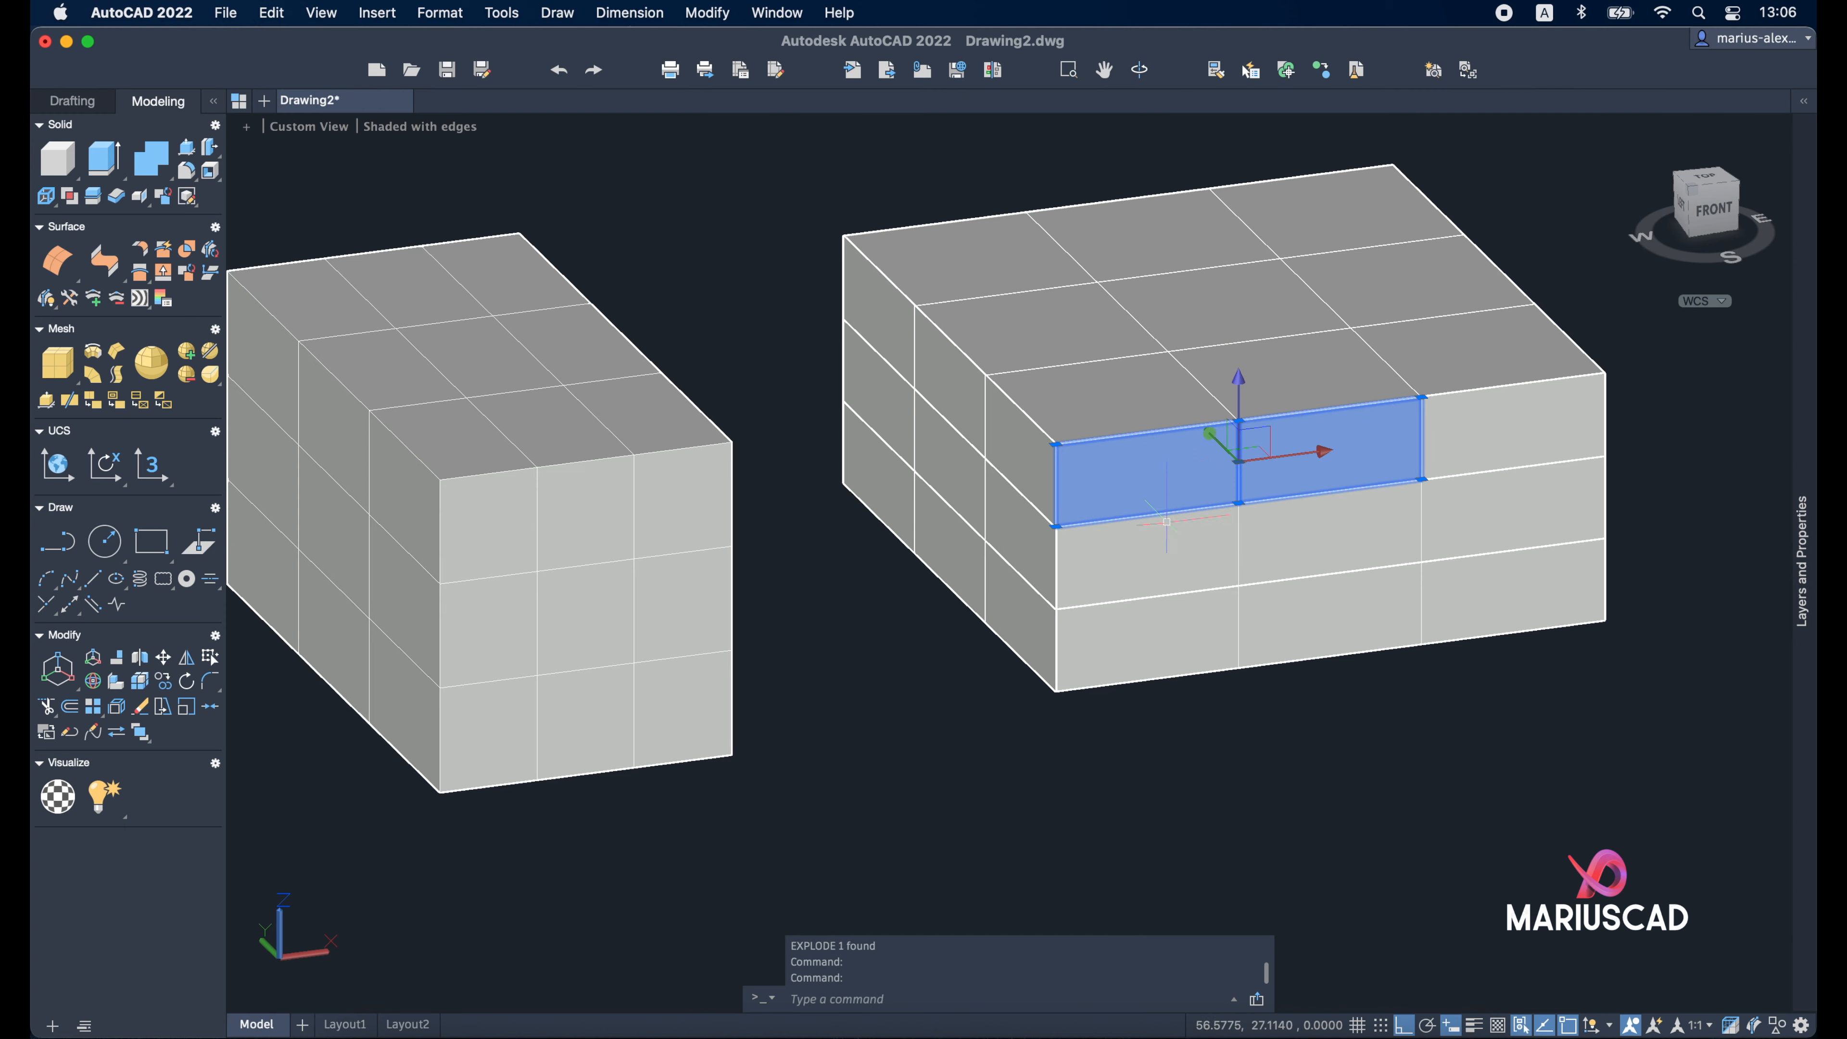
click(1167, 567)
click(1258, 560)
click(1554, 541)
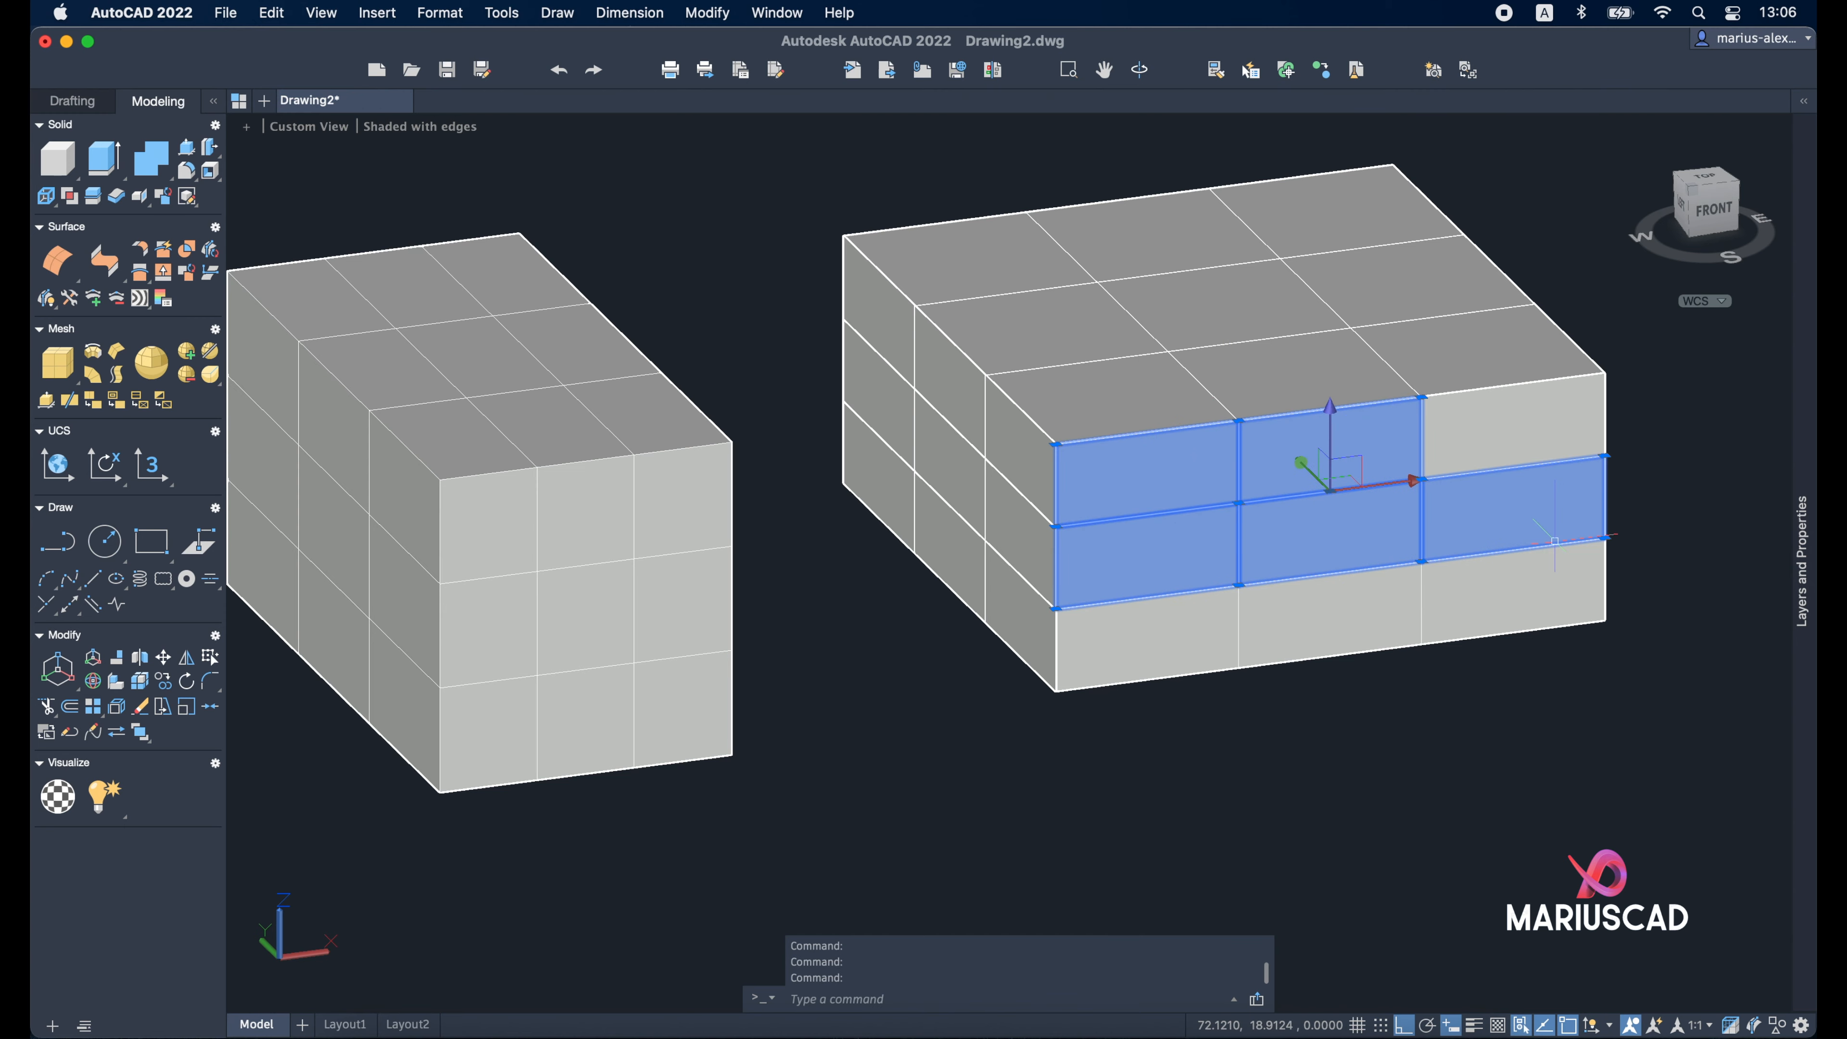
key(Delete)
Erase everything in the drawing
mouse_move(1554, 540)
shift+middle_down()
mouse_move(1402, 623)
mouse_move(1393, 610)
shift+middle_up()
key(super+a)
key(Delete)
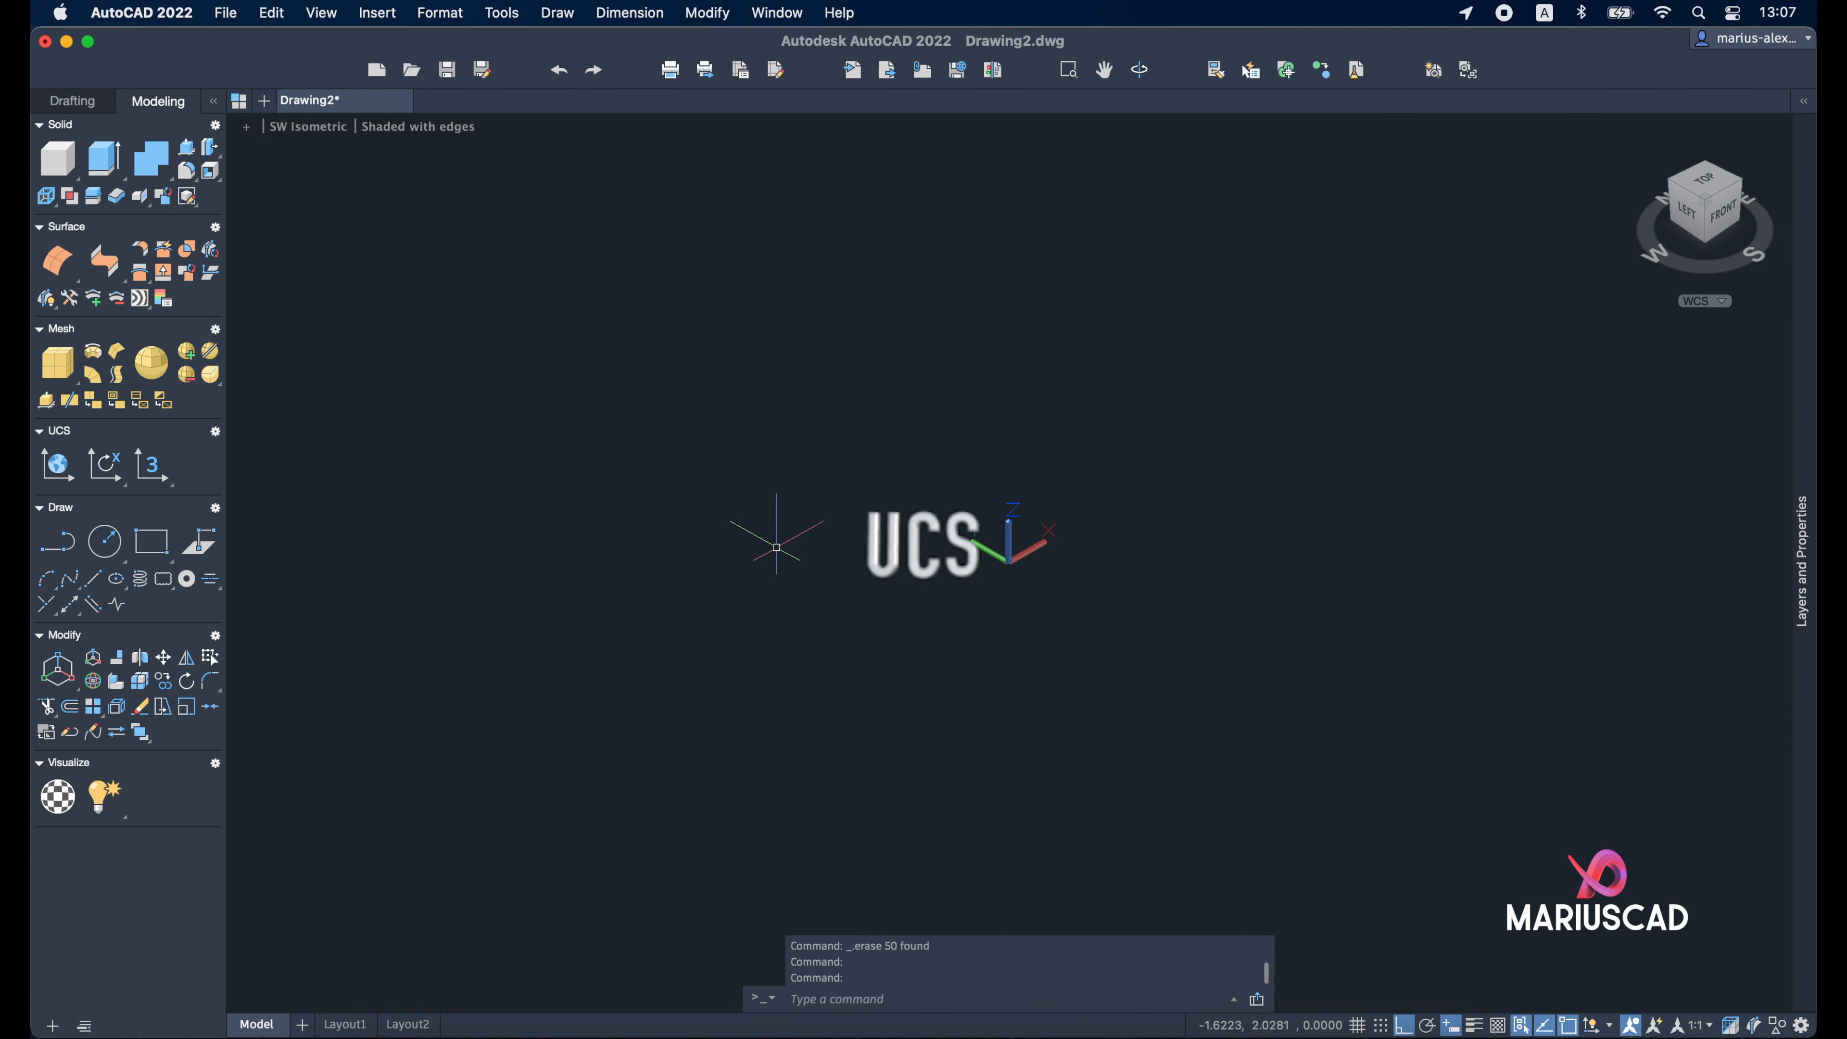
Draw a rectangle freehand on the world XY plane near the origin
middle_drag(1327, 489, 1103, 623)
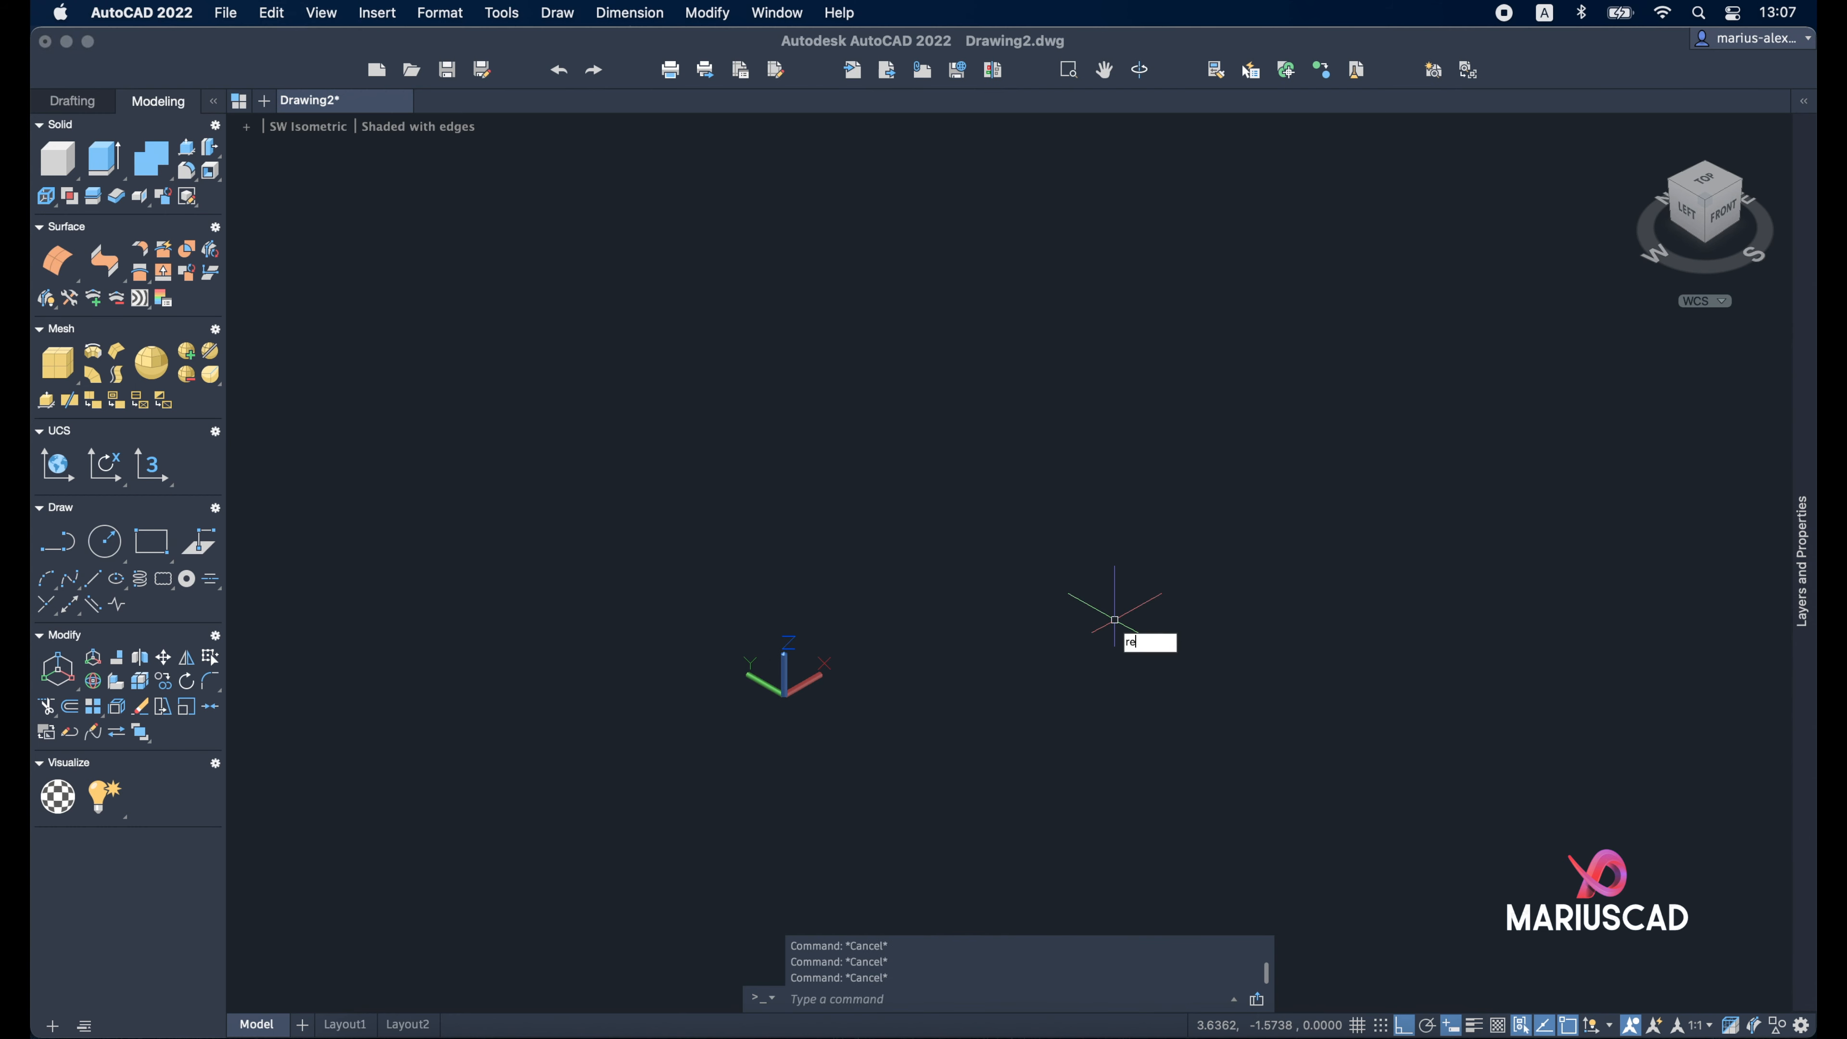
text(ct)
key(Return)
click(1043, 735)
click(1164, 369)
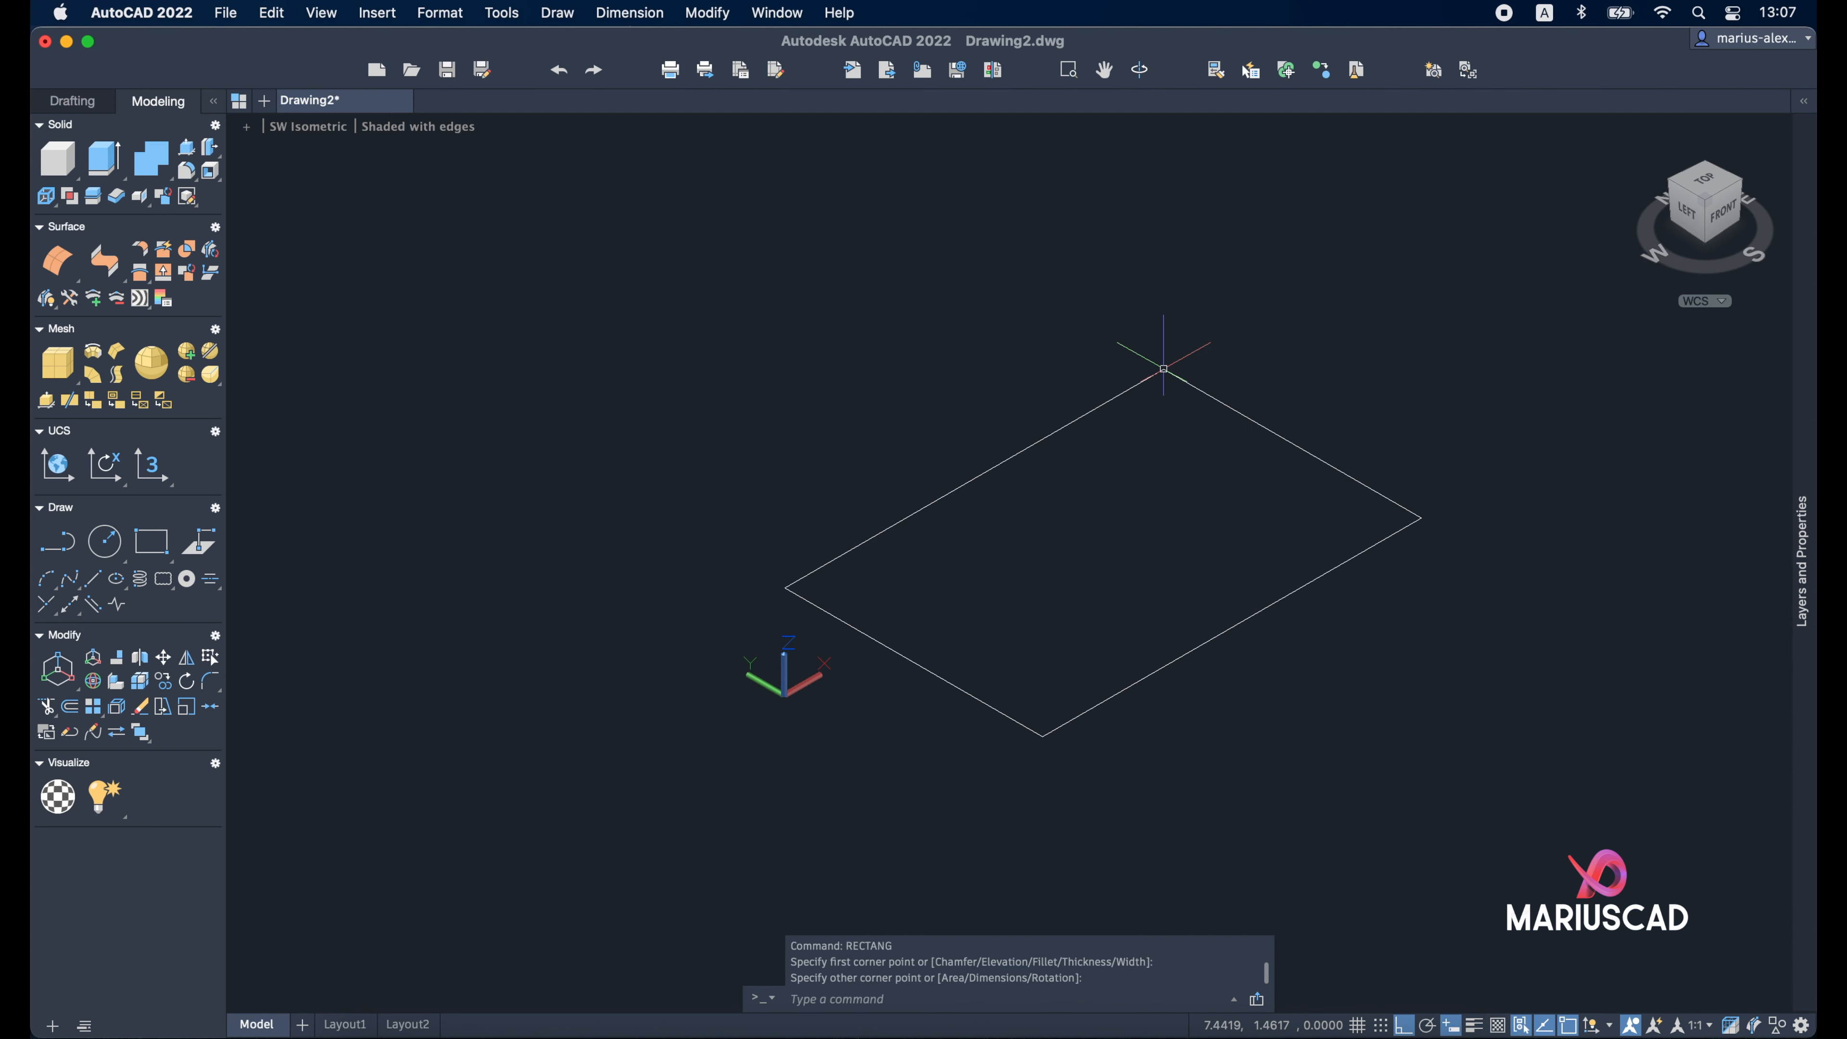
Draw a circle with a radius of about 3.17 on the XY plane, slightly overlapping the rectangle's corner
key(Return)
middle_drag(969, 289, 611, 500)
click(1312, 676)
key(Escape)
middle_drag(1138, 707, 1167, 403)
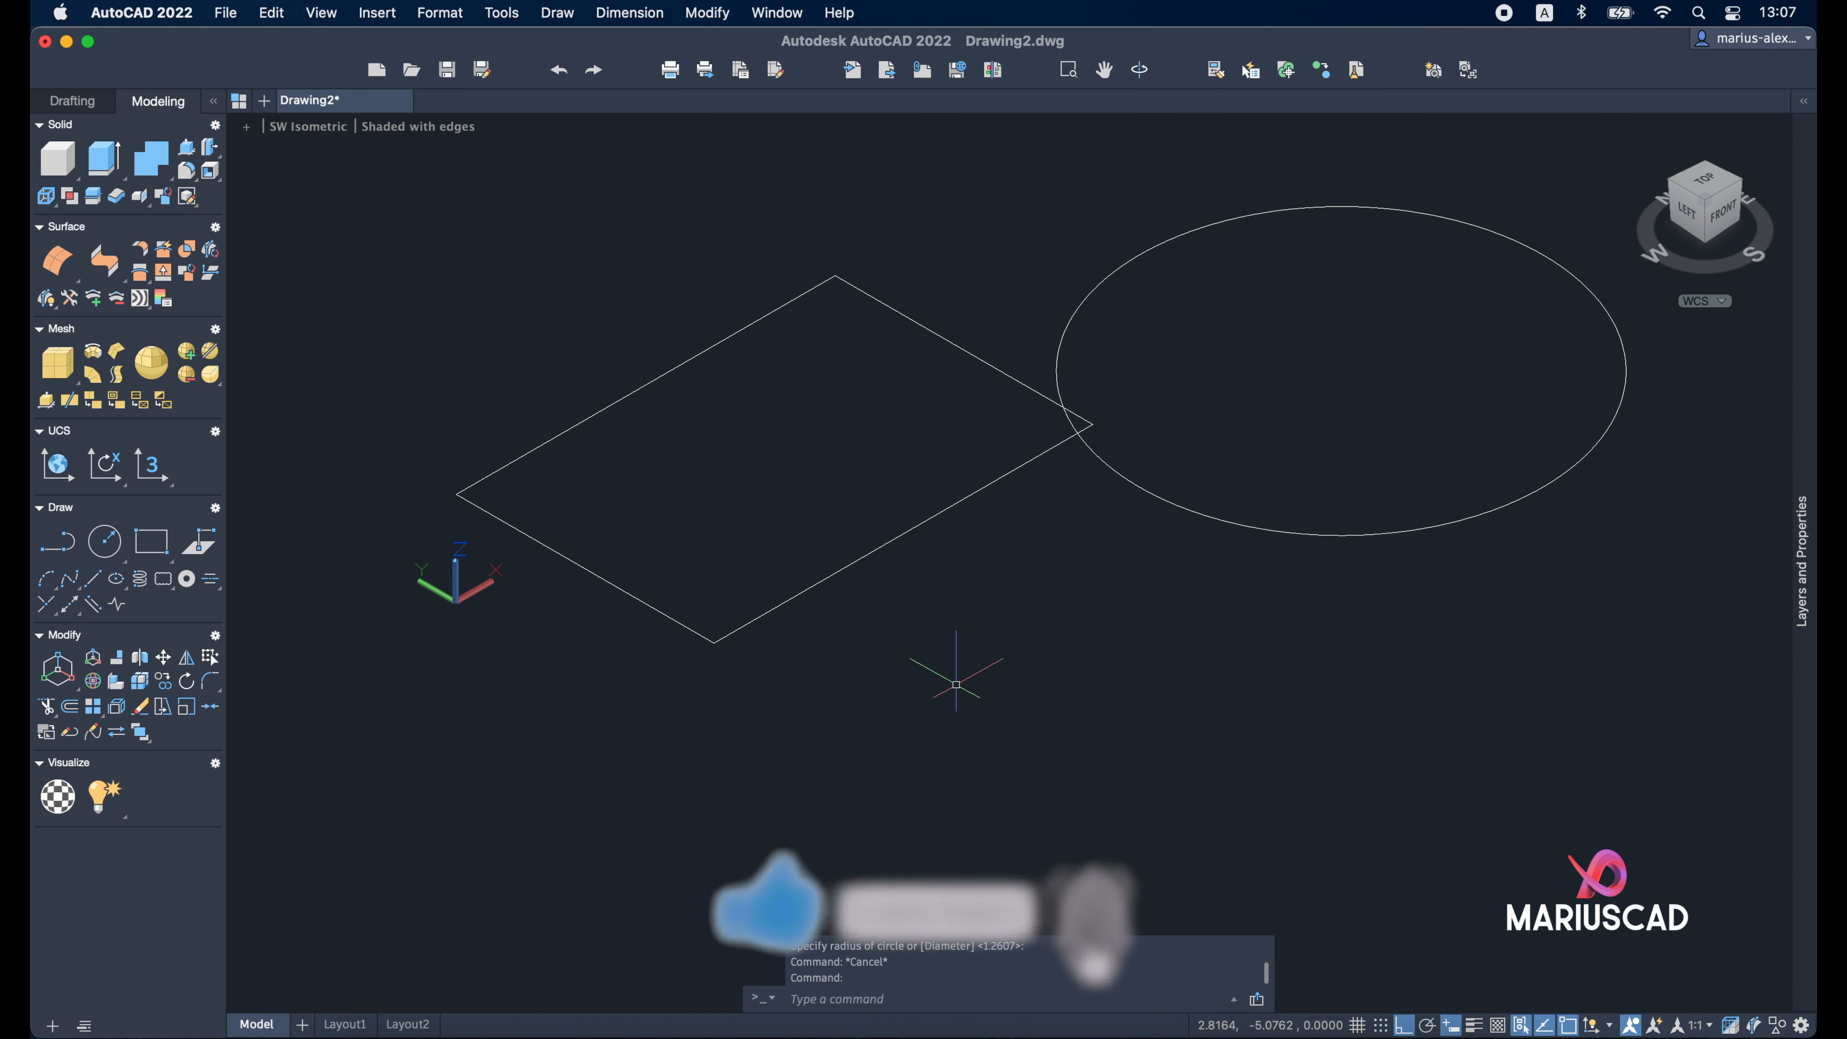
Define a UCS at the rectangle's front corner, with X along the world negative Y direction and Y pointing vertically up
shift+middle_drag(1010, 528, 740, 410)
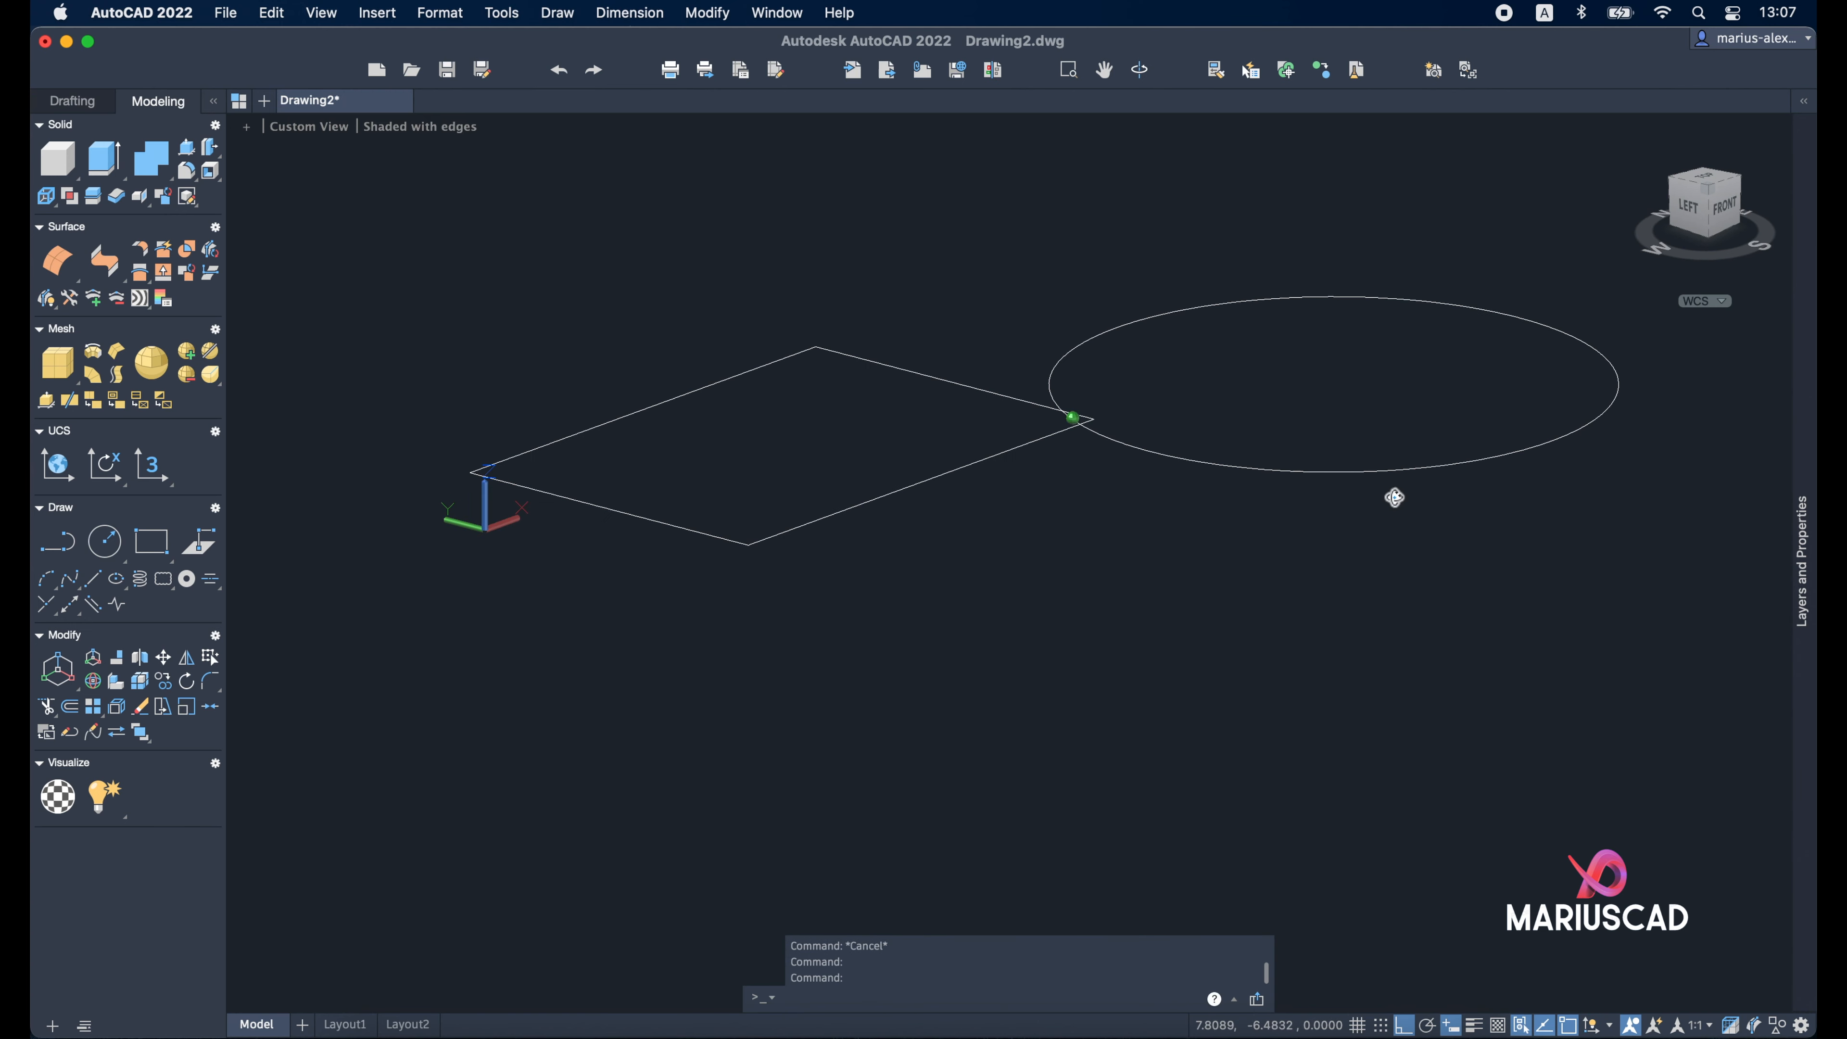
shift+middle_drag(1394, 496, 1390, 553)
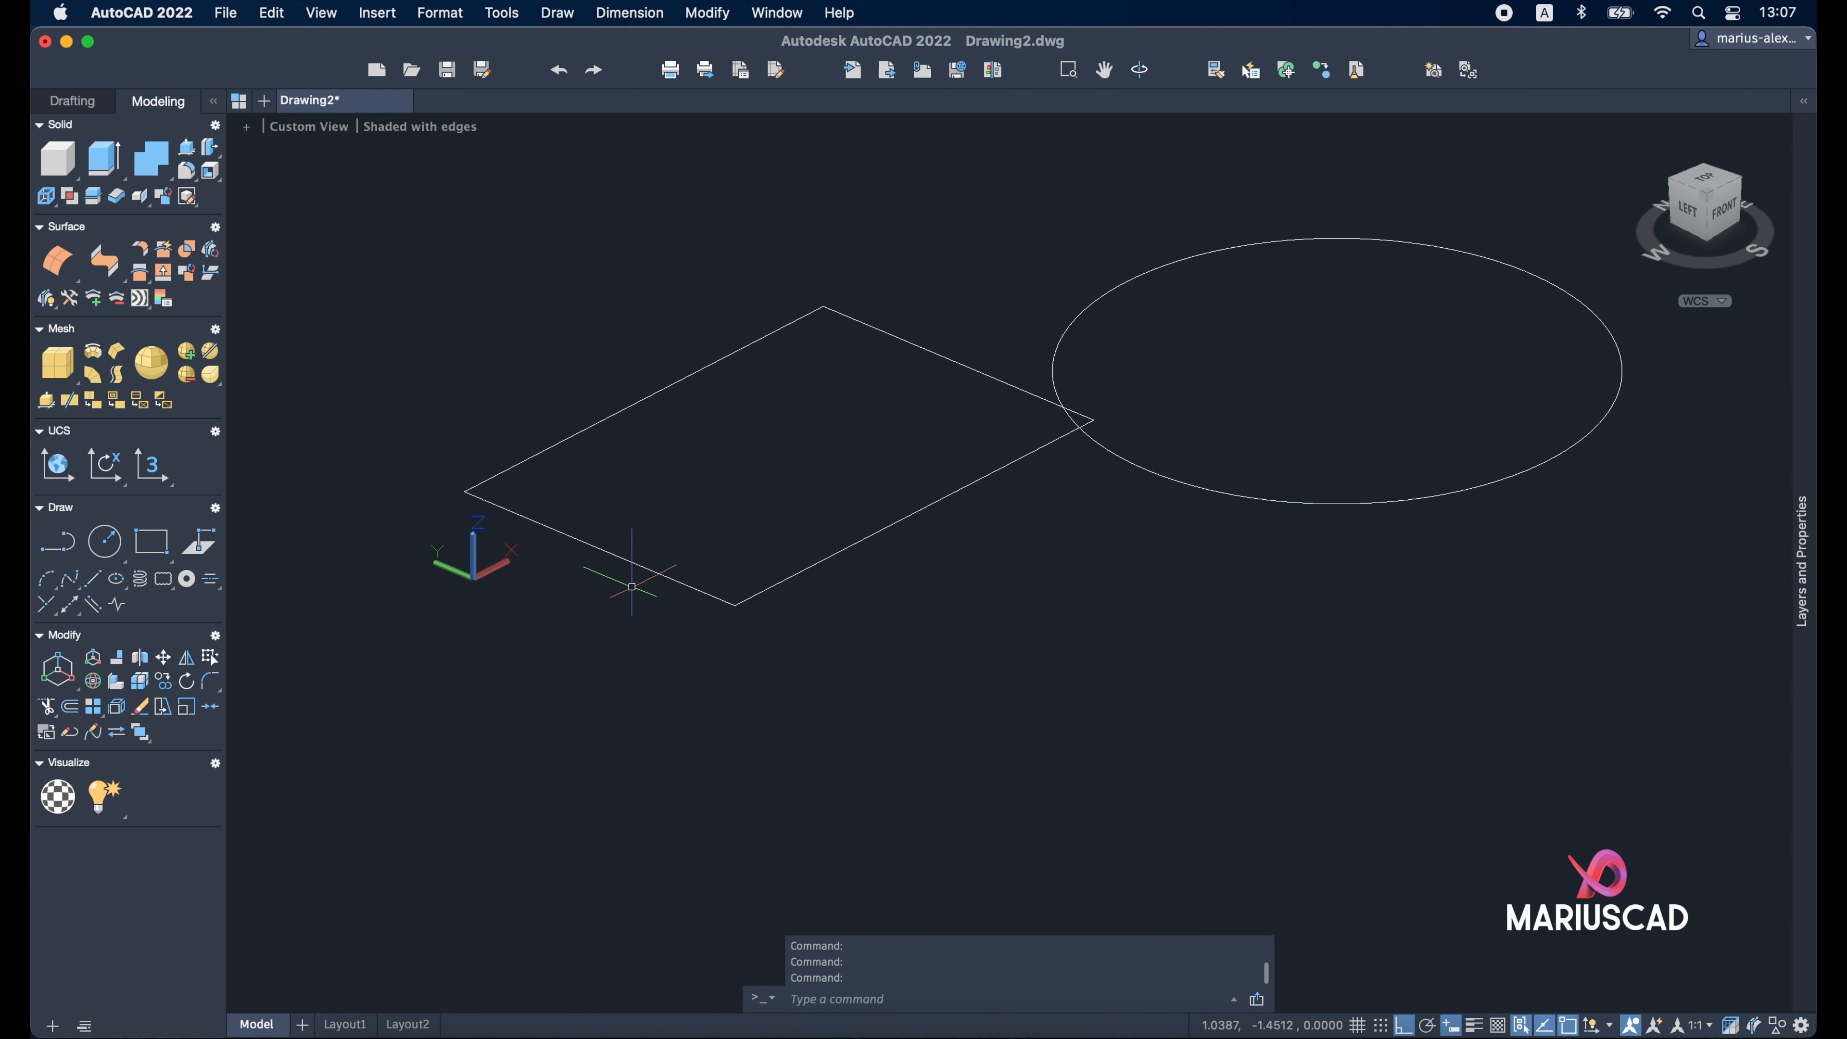
text(ucs)
key(Return)
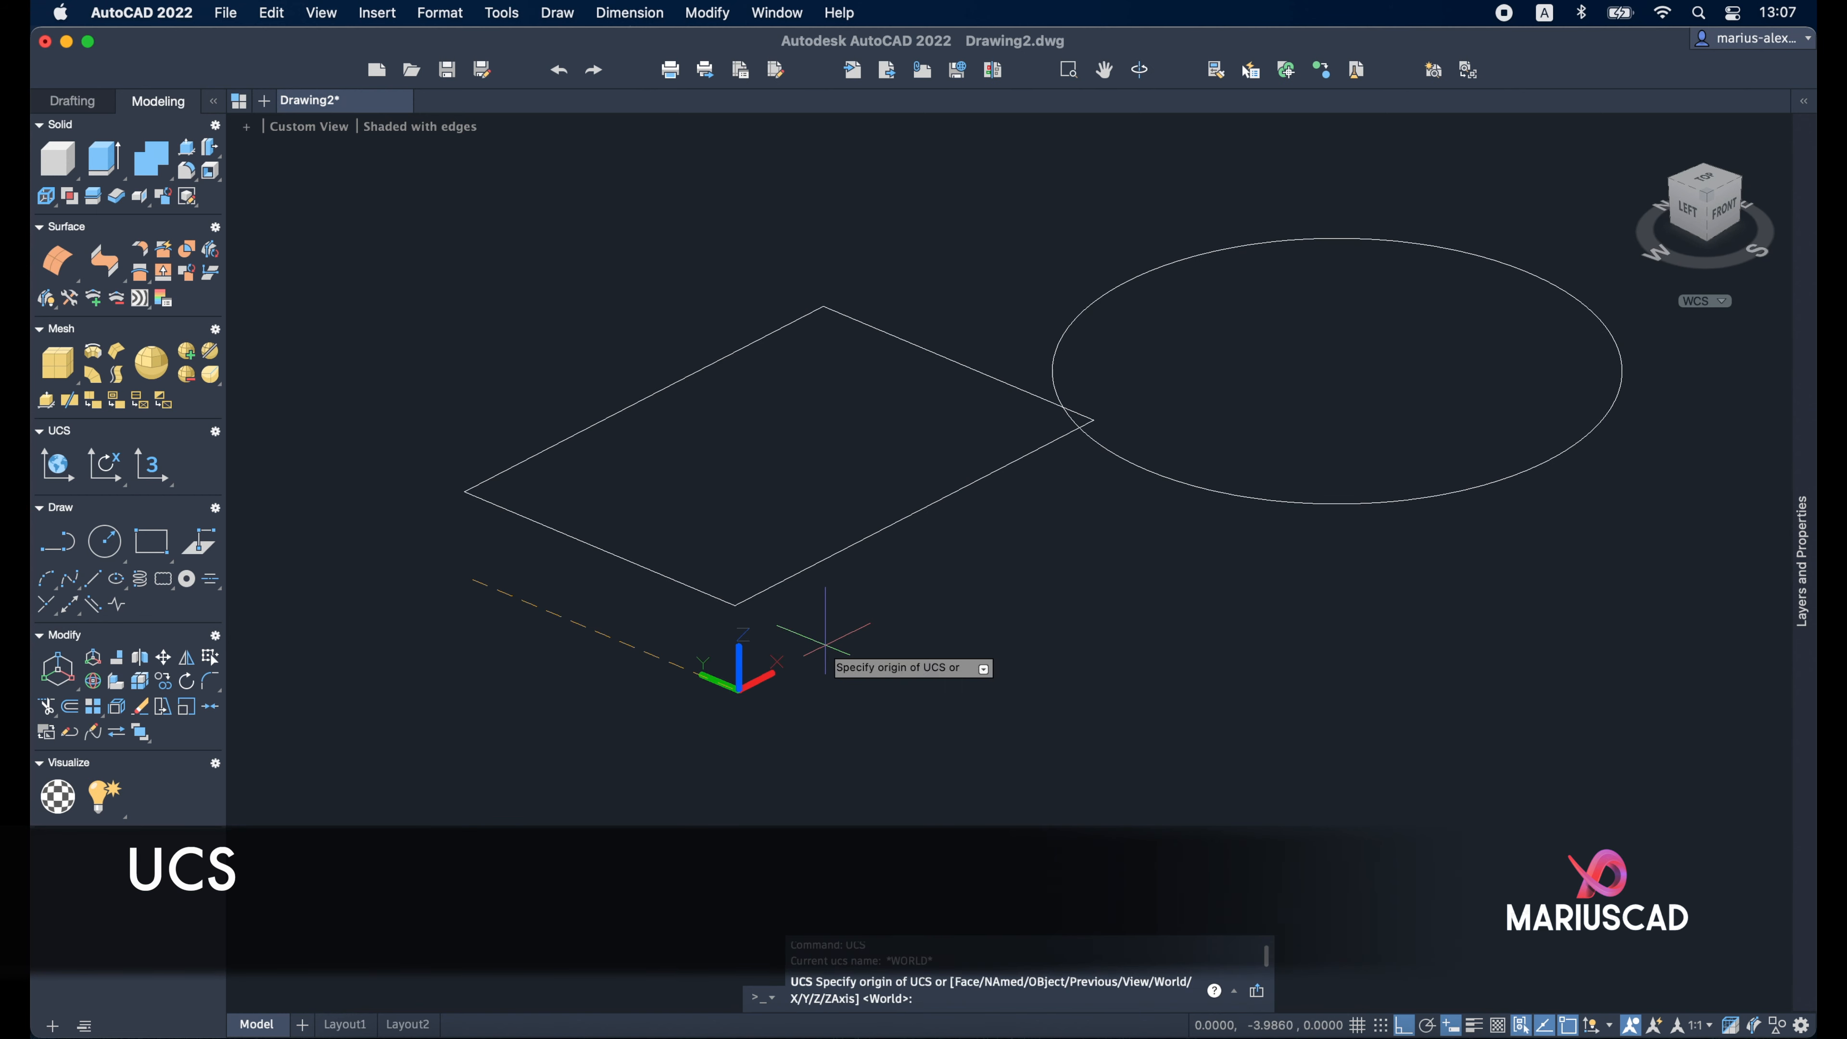
click(735, 605)
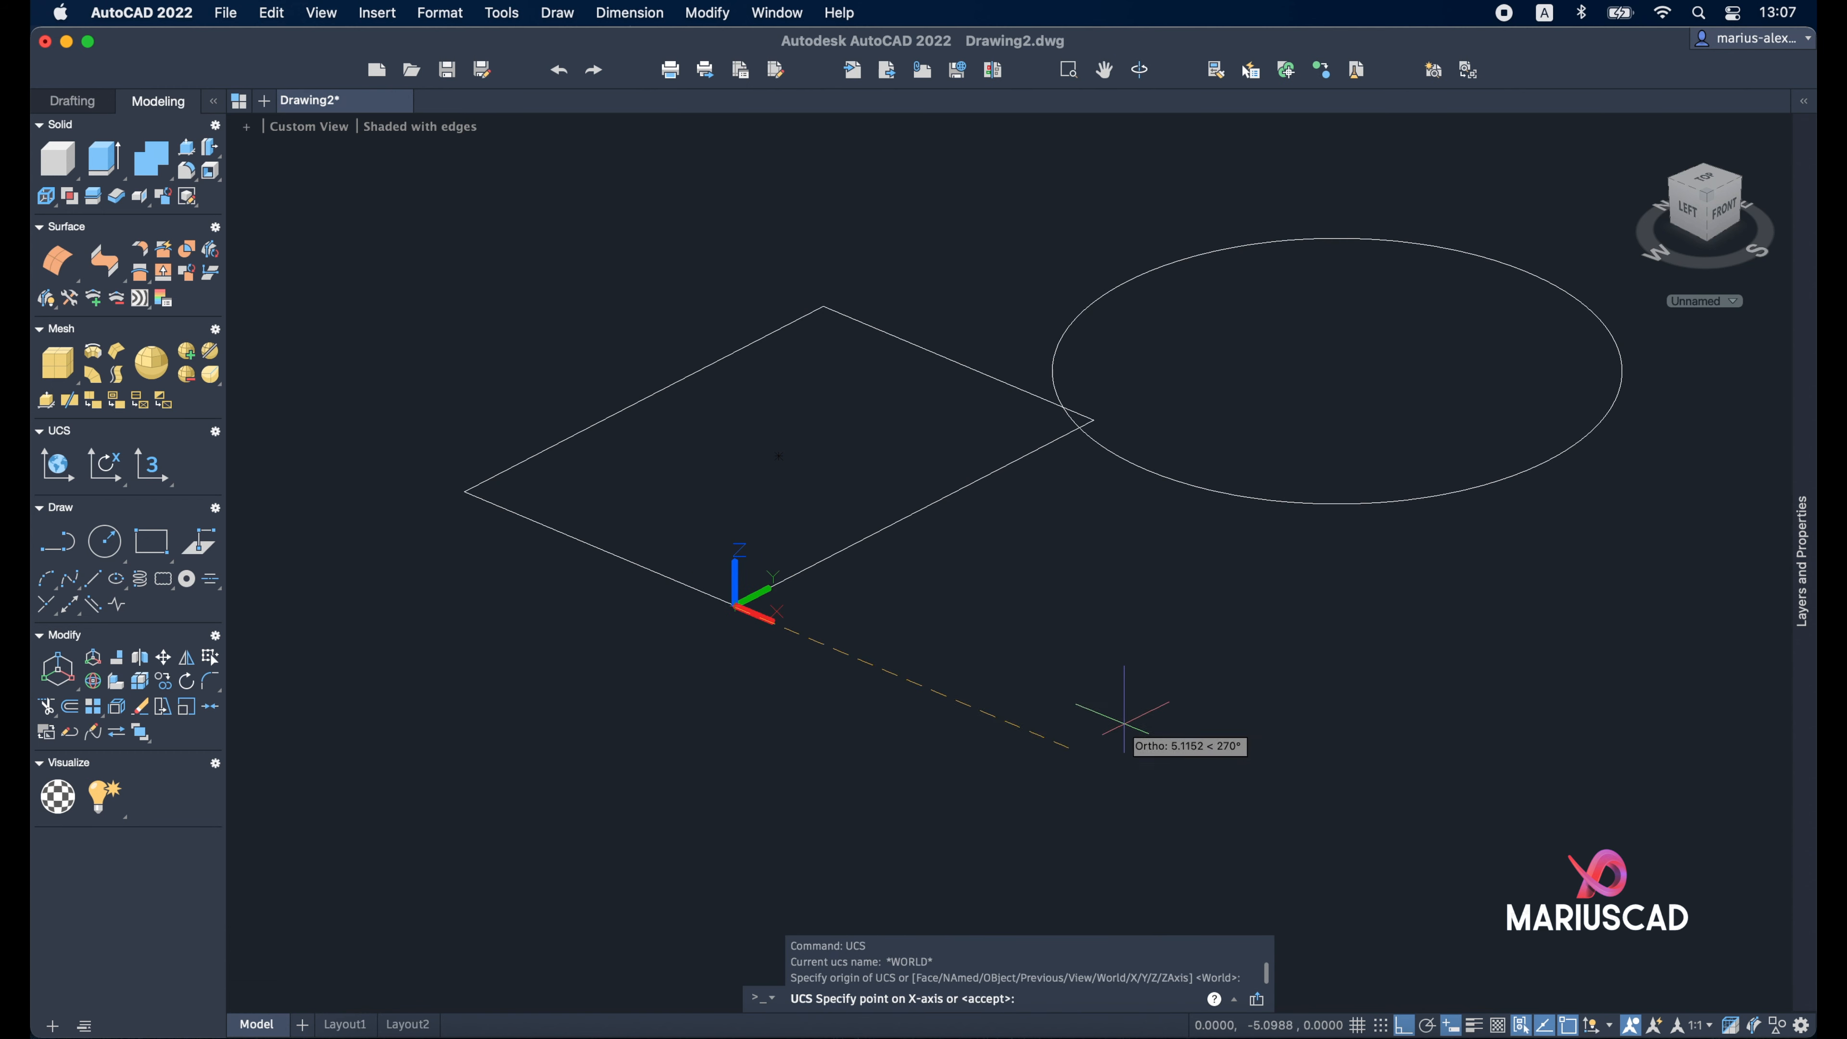
click(1138, 715)
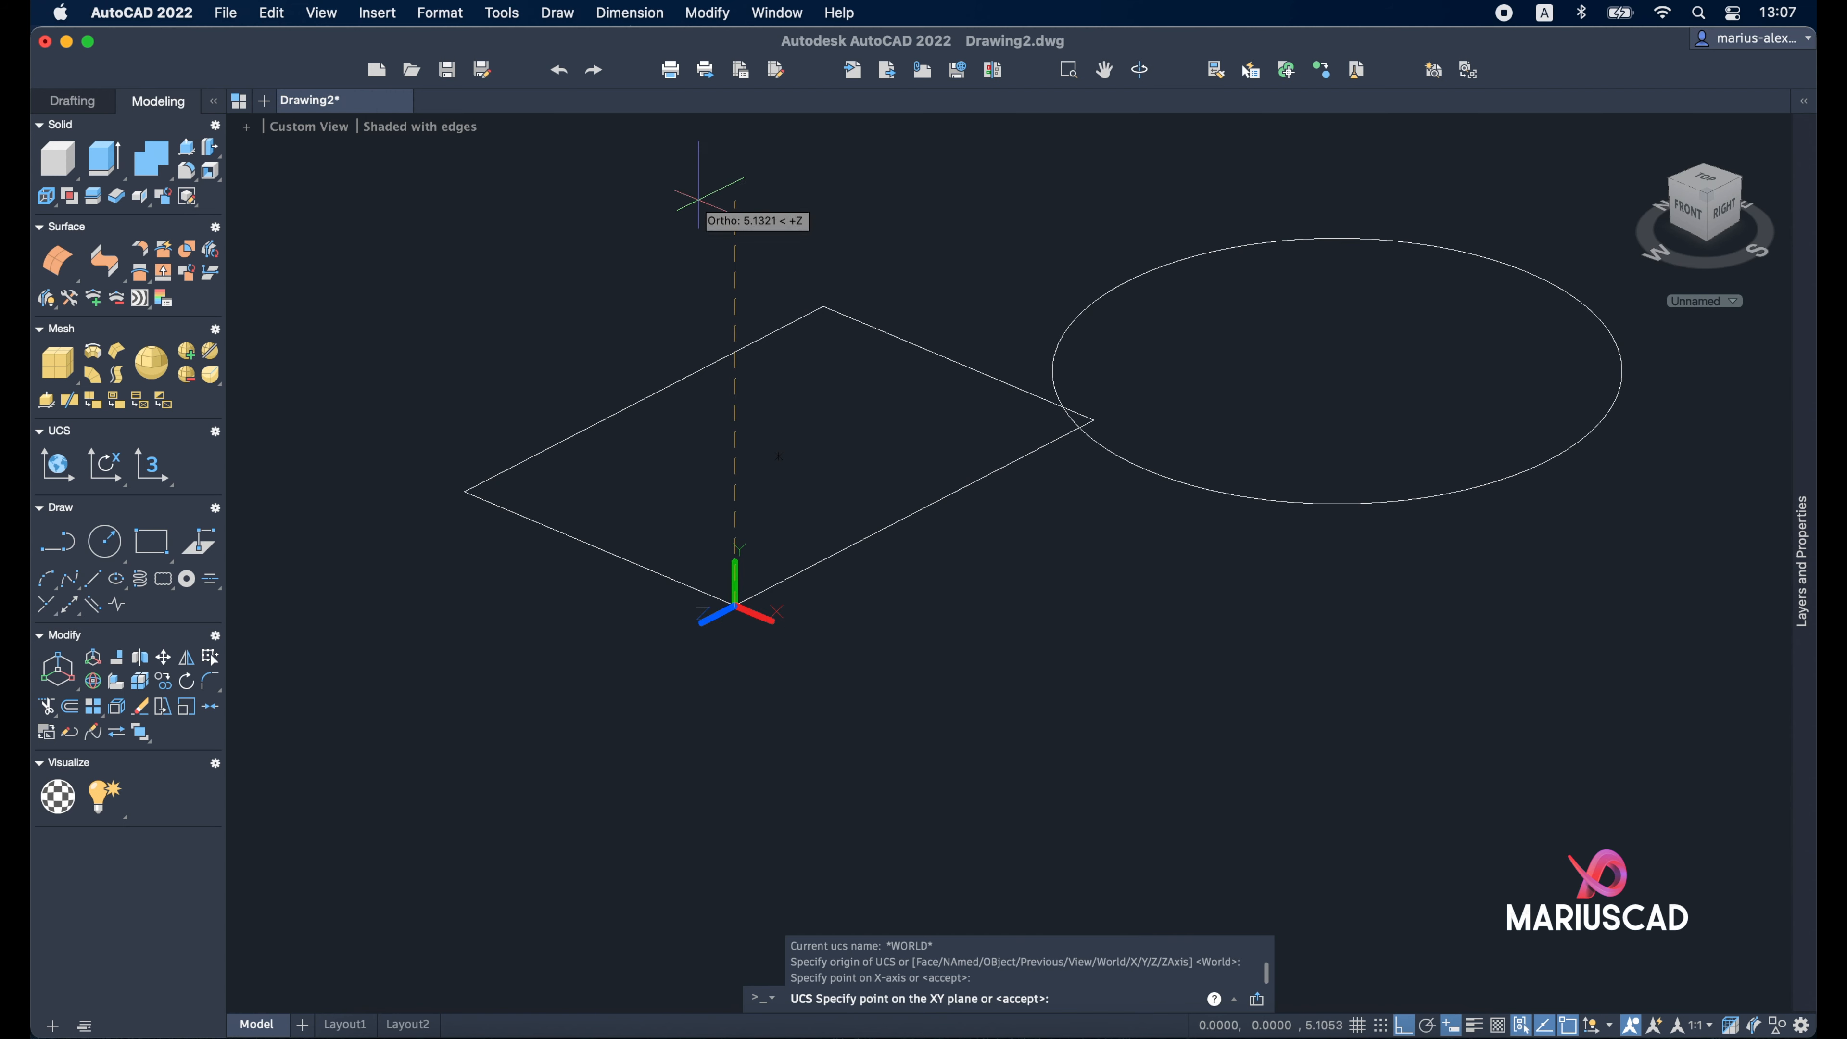
click(733, 186)
Draw a large vertical rectangle on the new UCS plane, crossing the flat rectangle and circle
shift+middle_drag(800, 593, 912, 620)
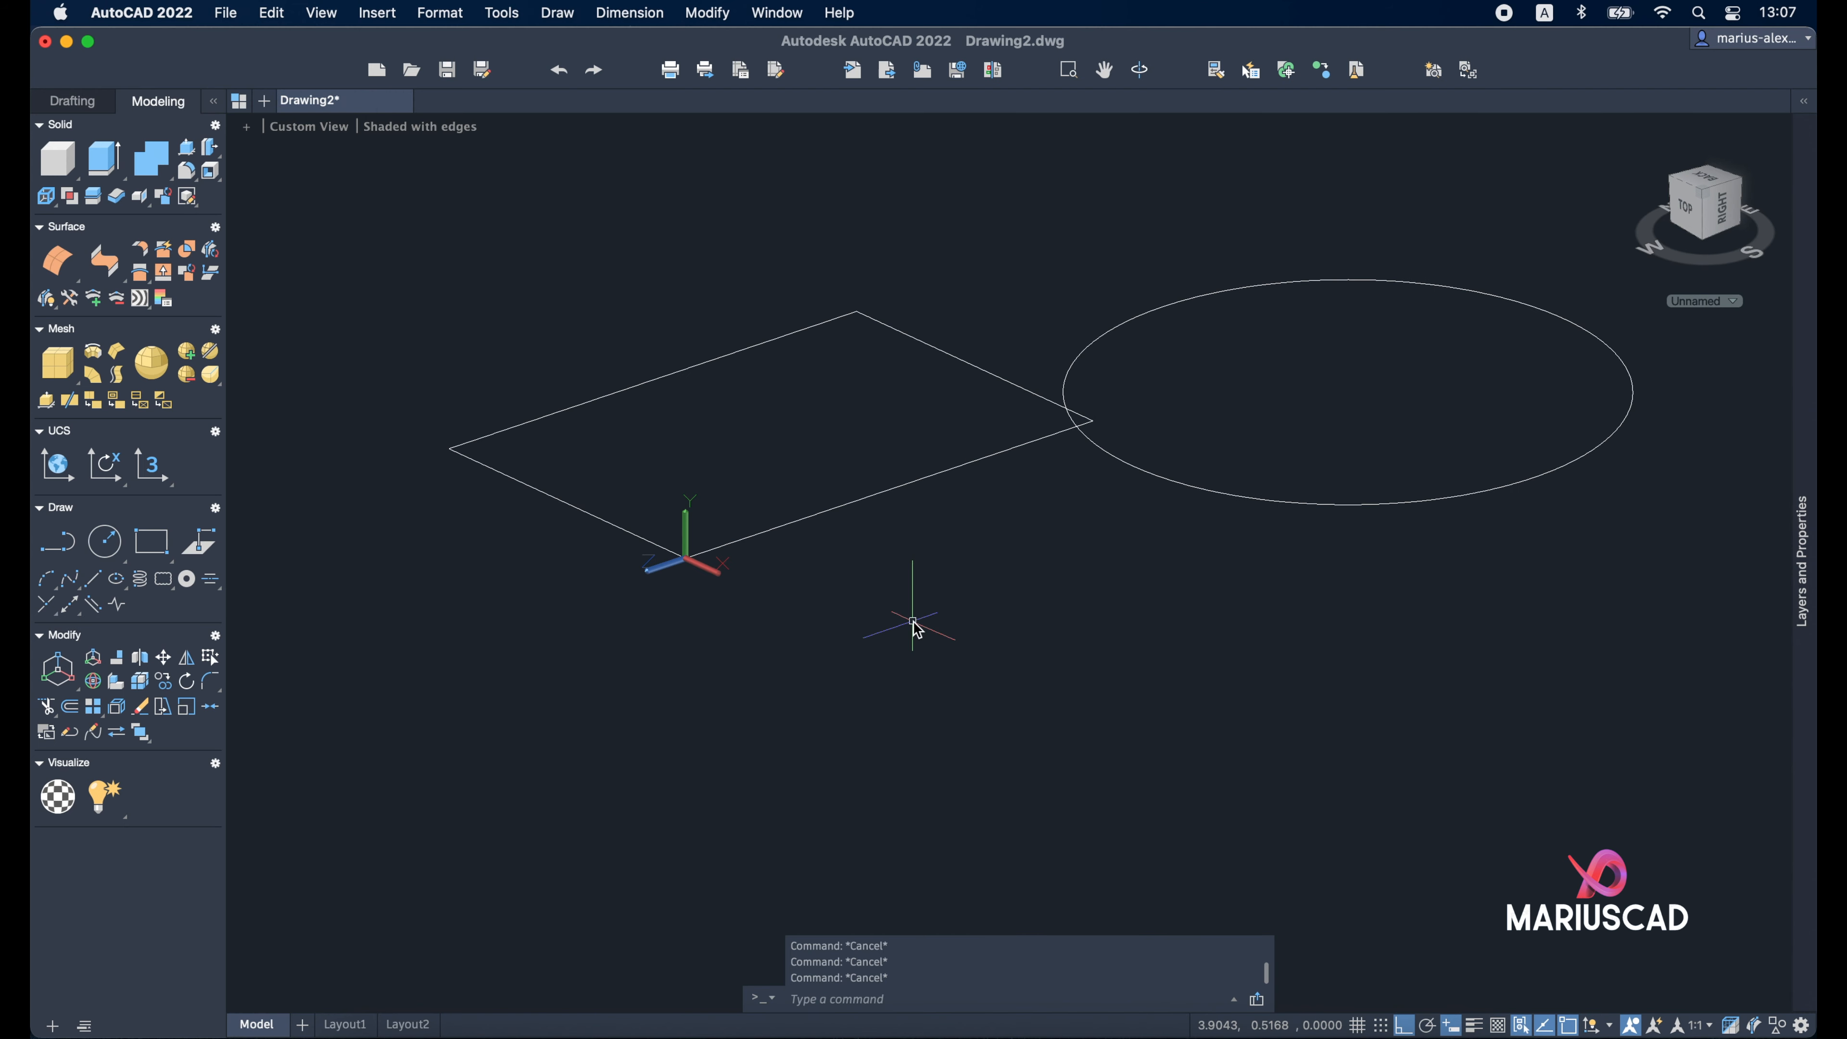
text(rect)
key(Return)
scroll(695, 568, down, 5)
click(640, 223)
click(856, 606)
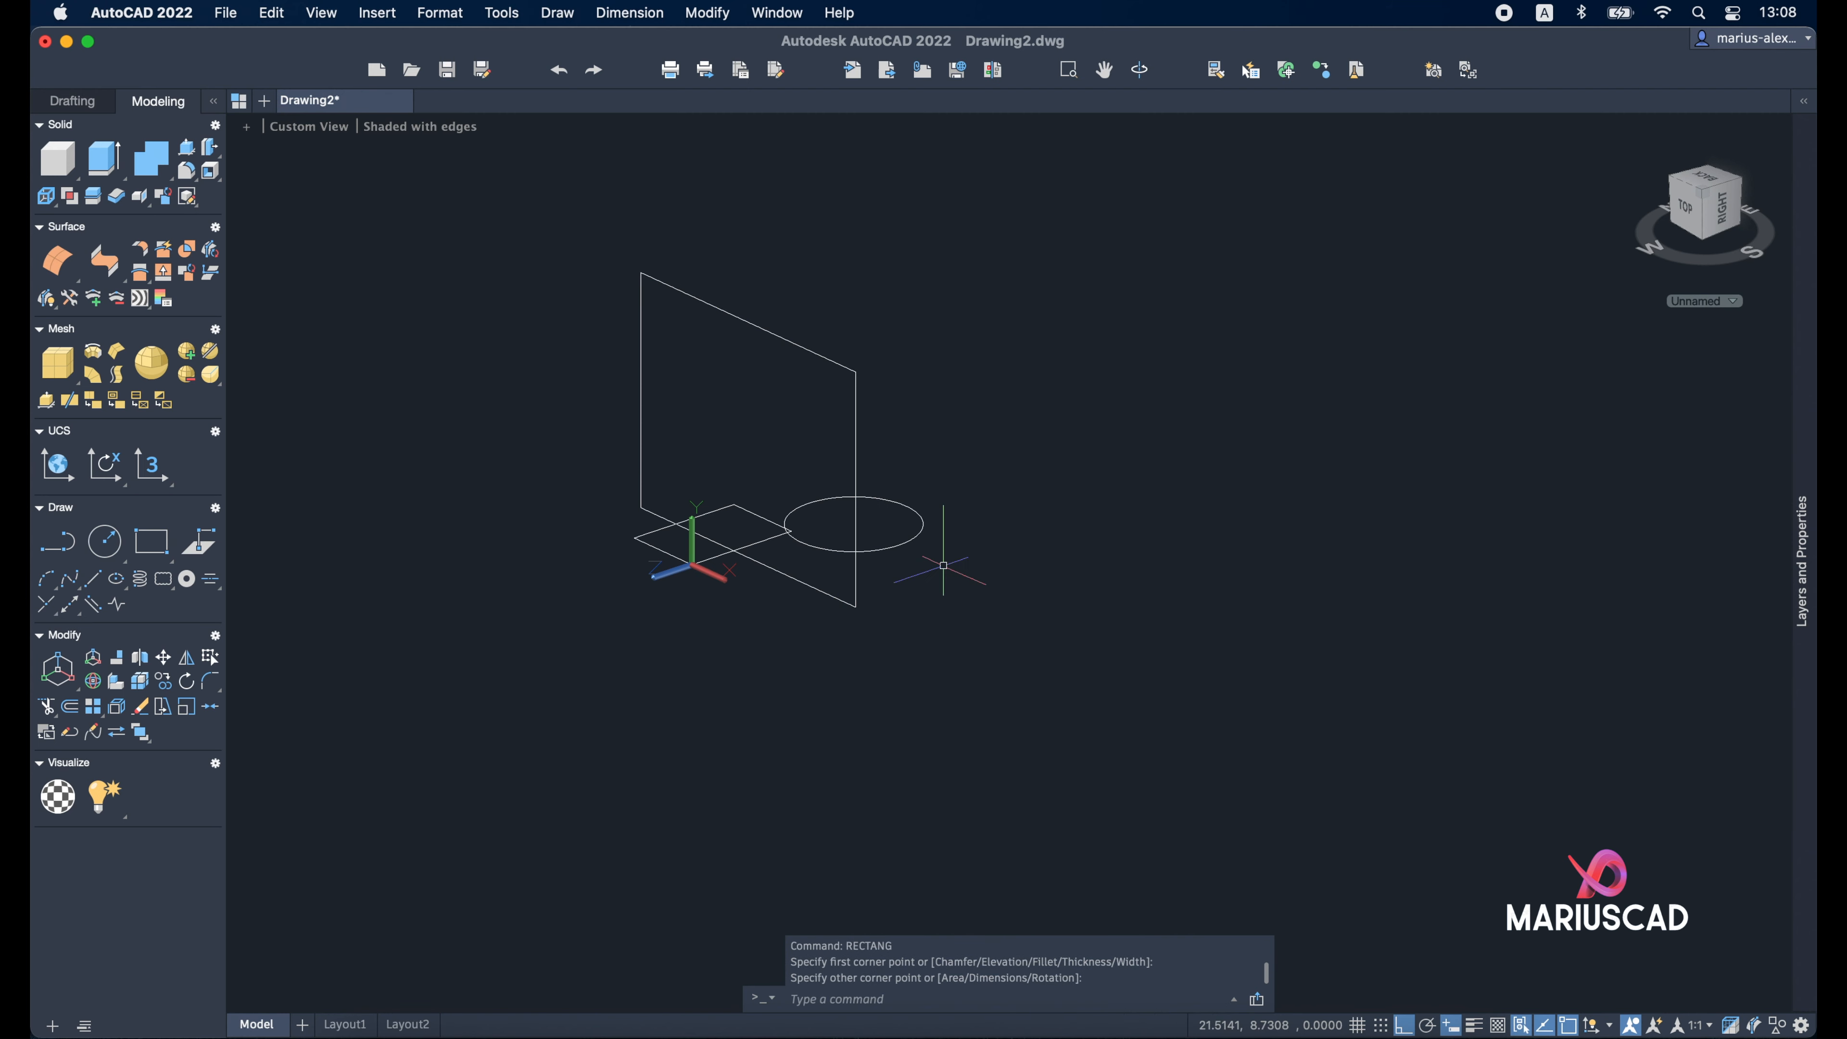
Draw a second vertical rectangle on the same UCS plane, well away from the first along X
text(rect)
key(Return)
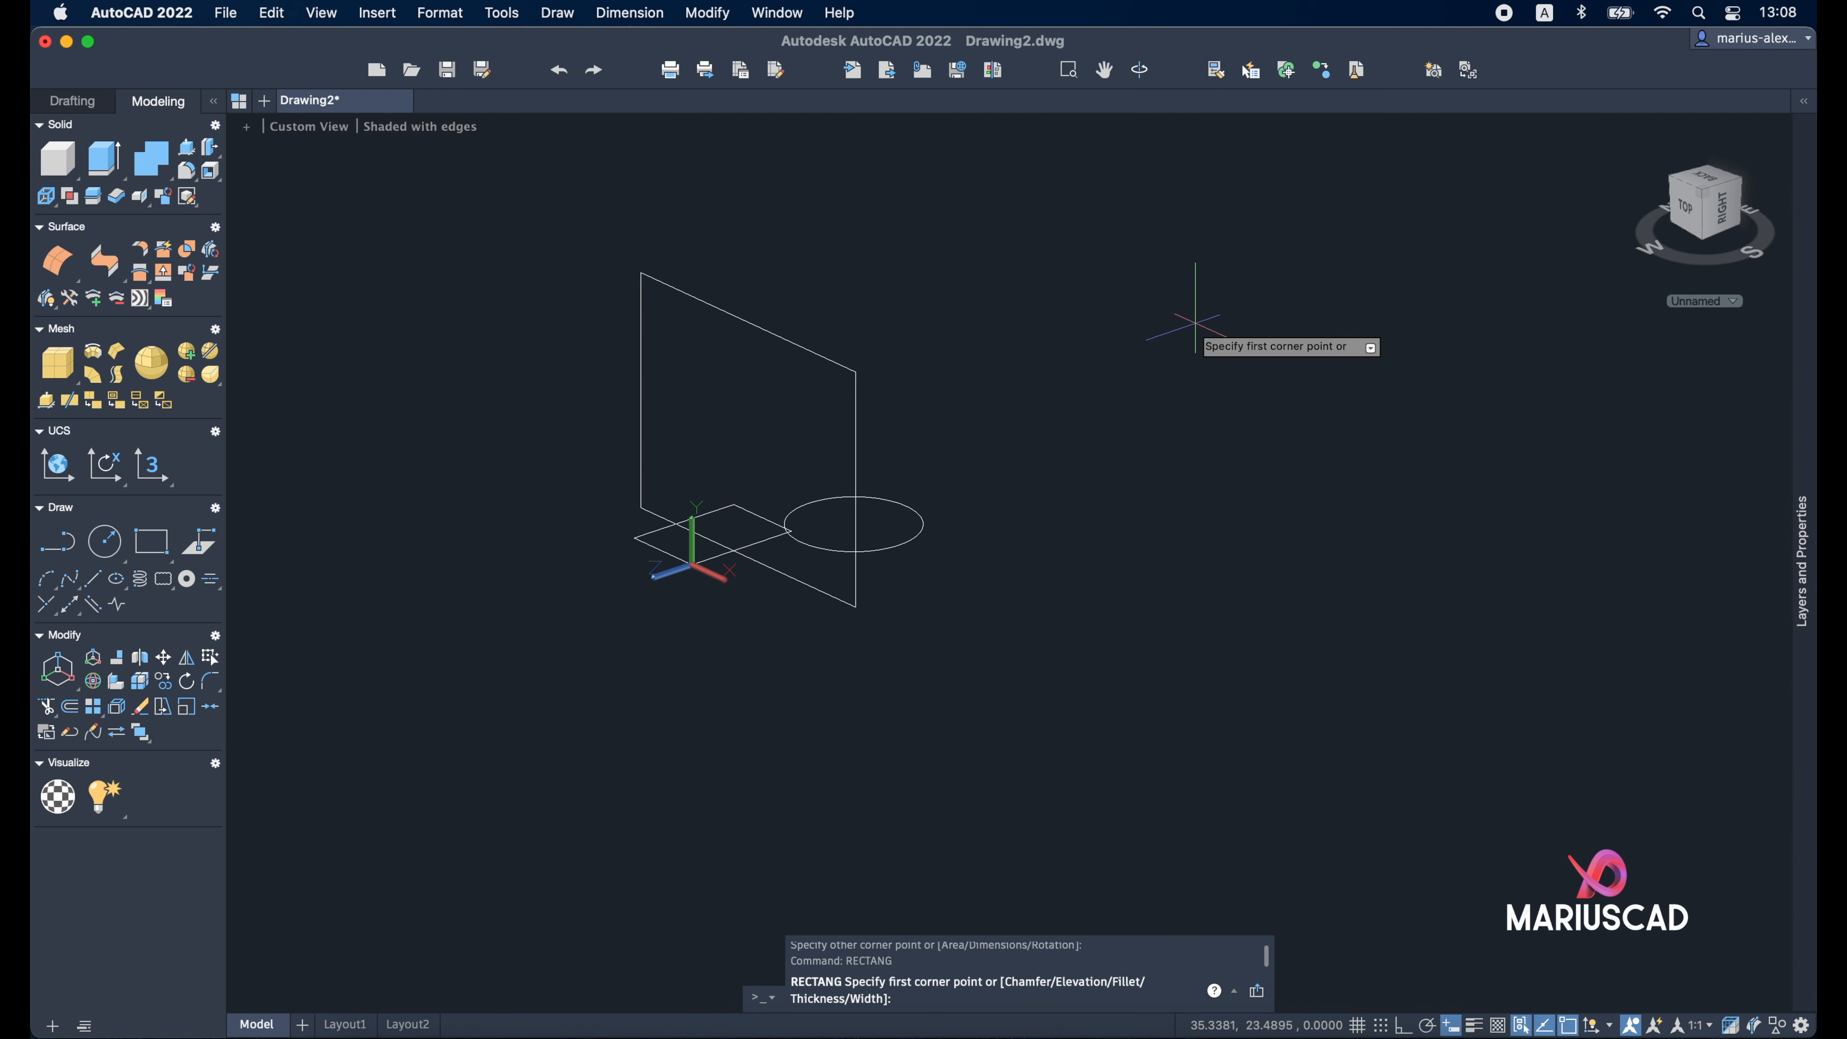
click(1221, 301)
key(Escape)
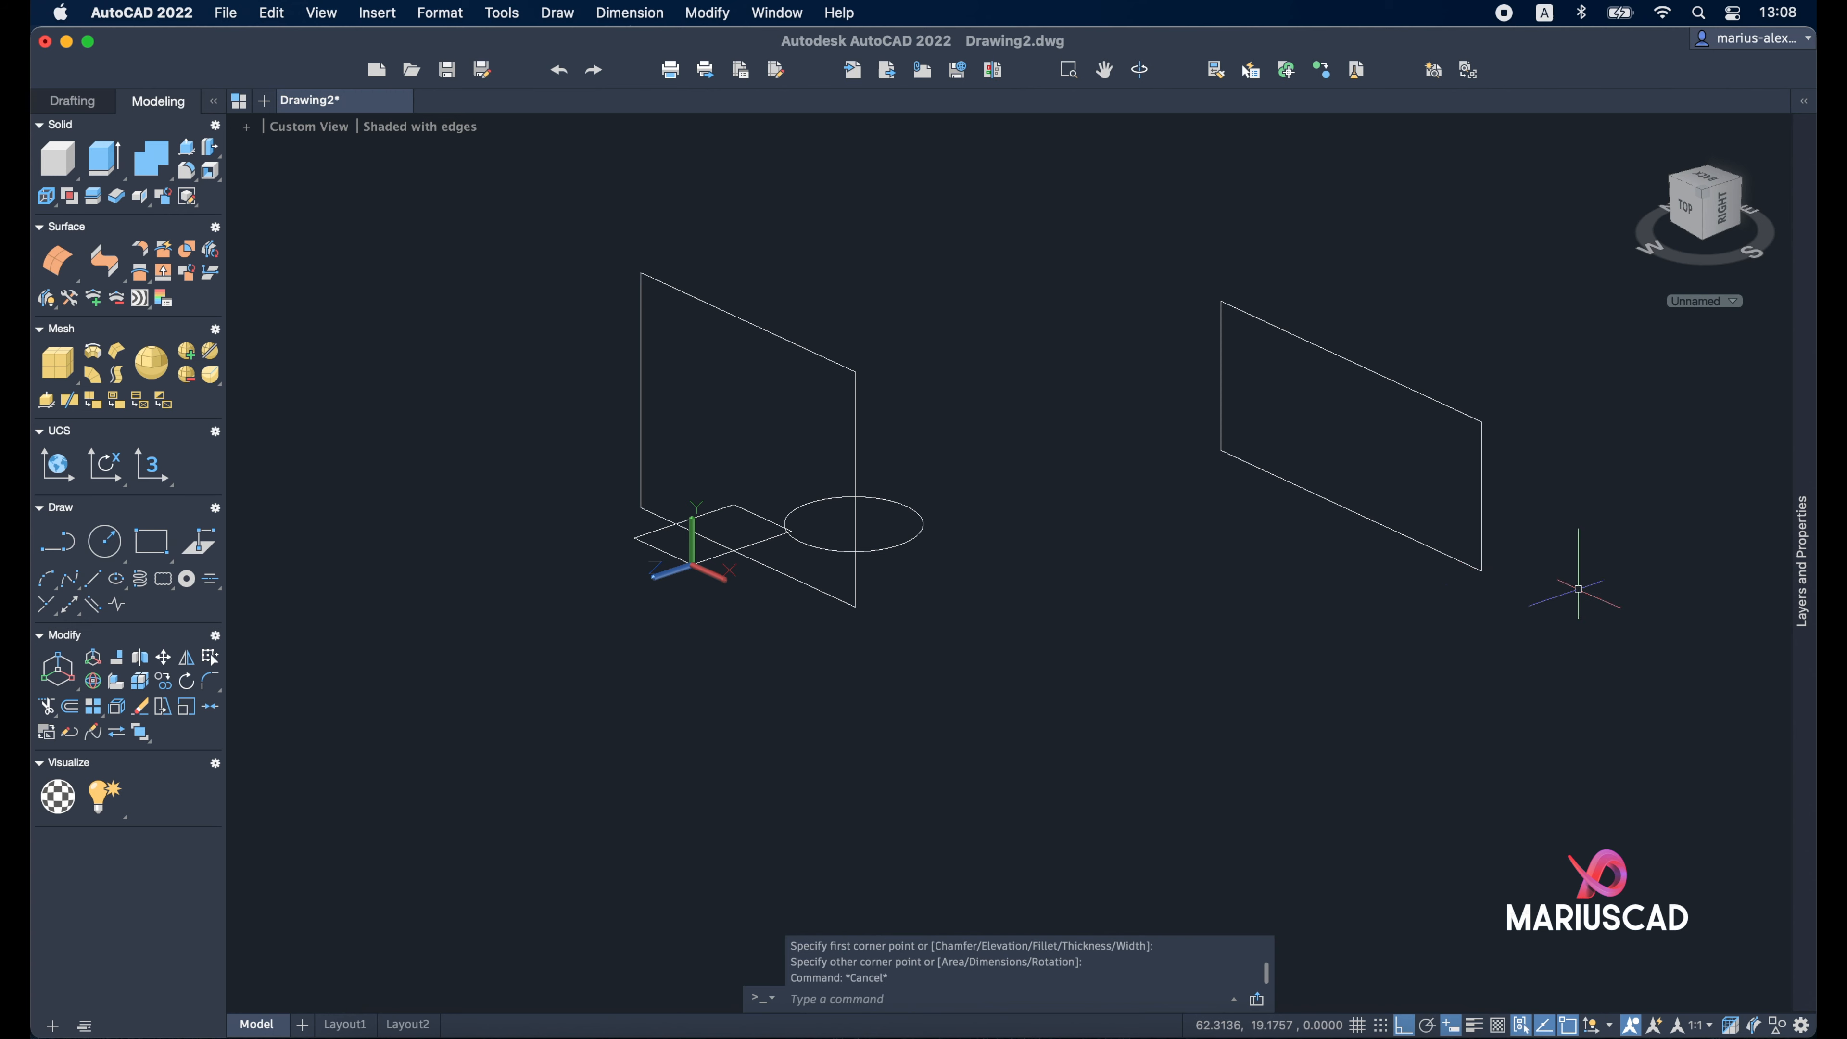
Draw a large vertical circle on the UCS plane between the two vertical rectangles
shift+middle_drag(1579, 578, 1612, 606)
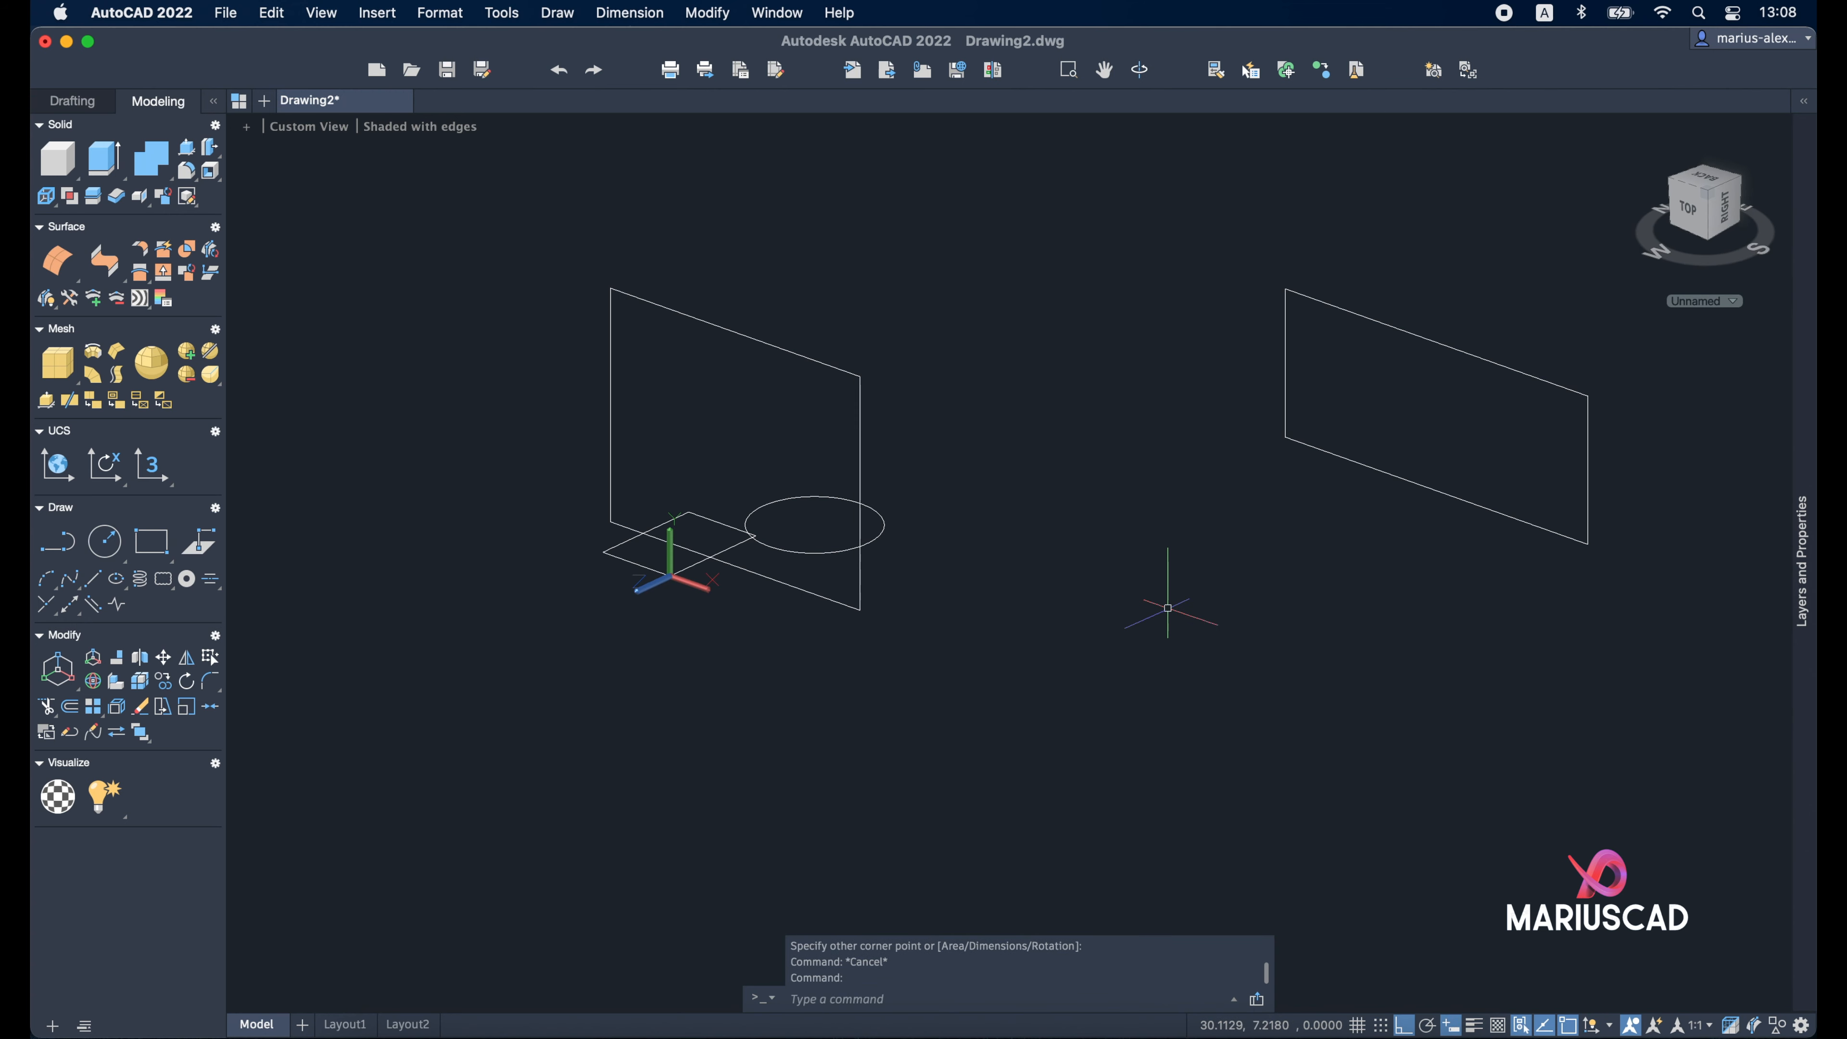
key(Return)
click(1168, 608)
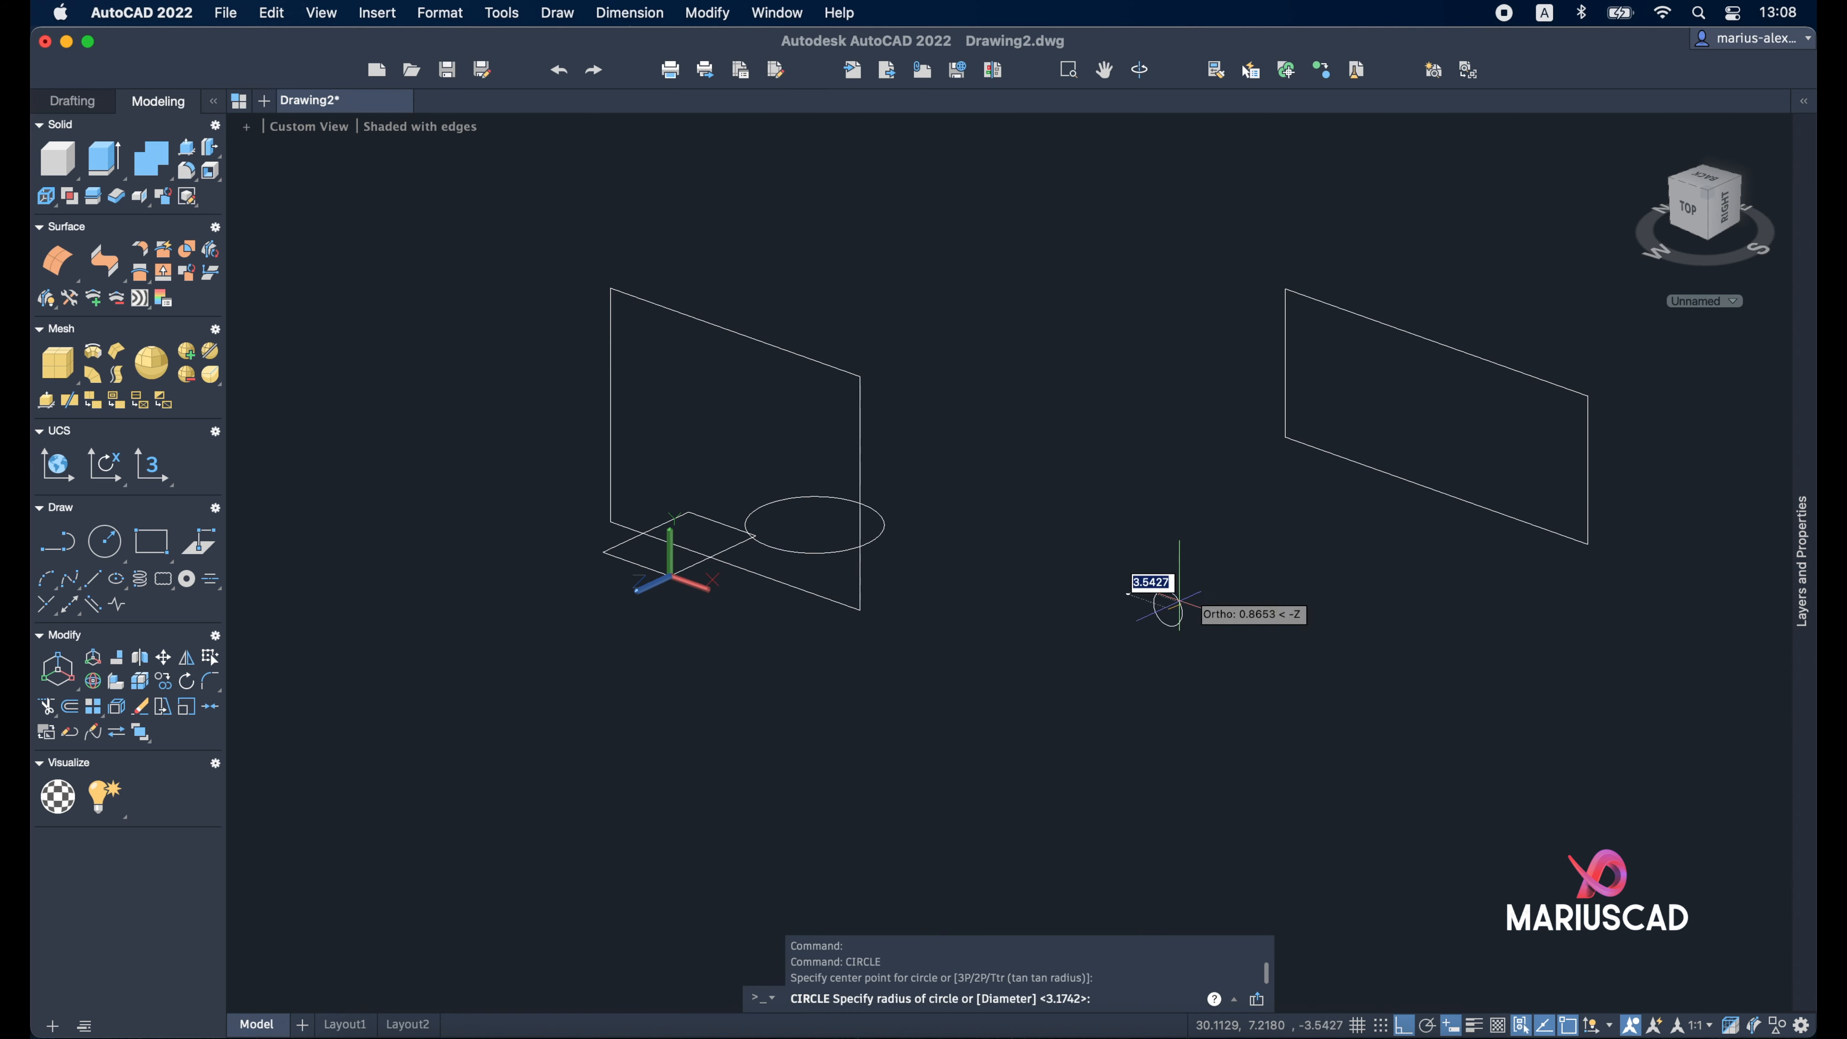
key(Escape)
Undo the vertical circle, both vertical rectangles and the UCS change
shift+middle_drag(1435, 565, 1427, 602)
key(super+z)
key(super+z)
key(super+z)
key(super+z)
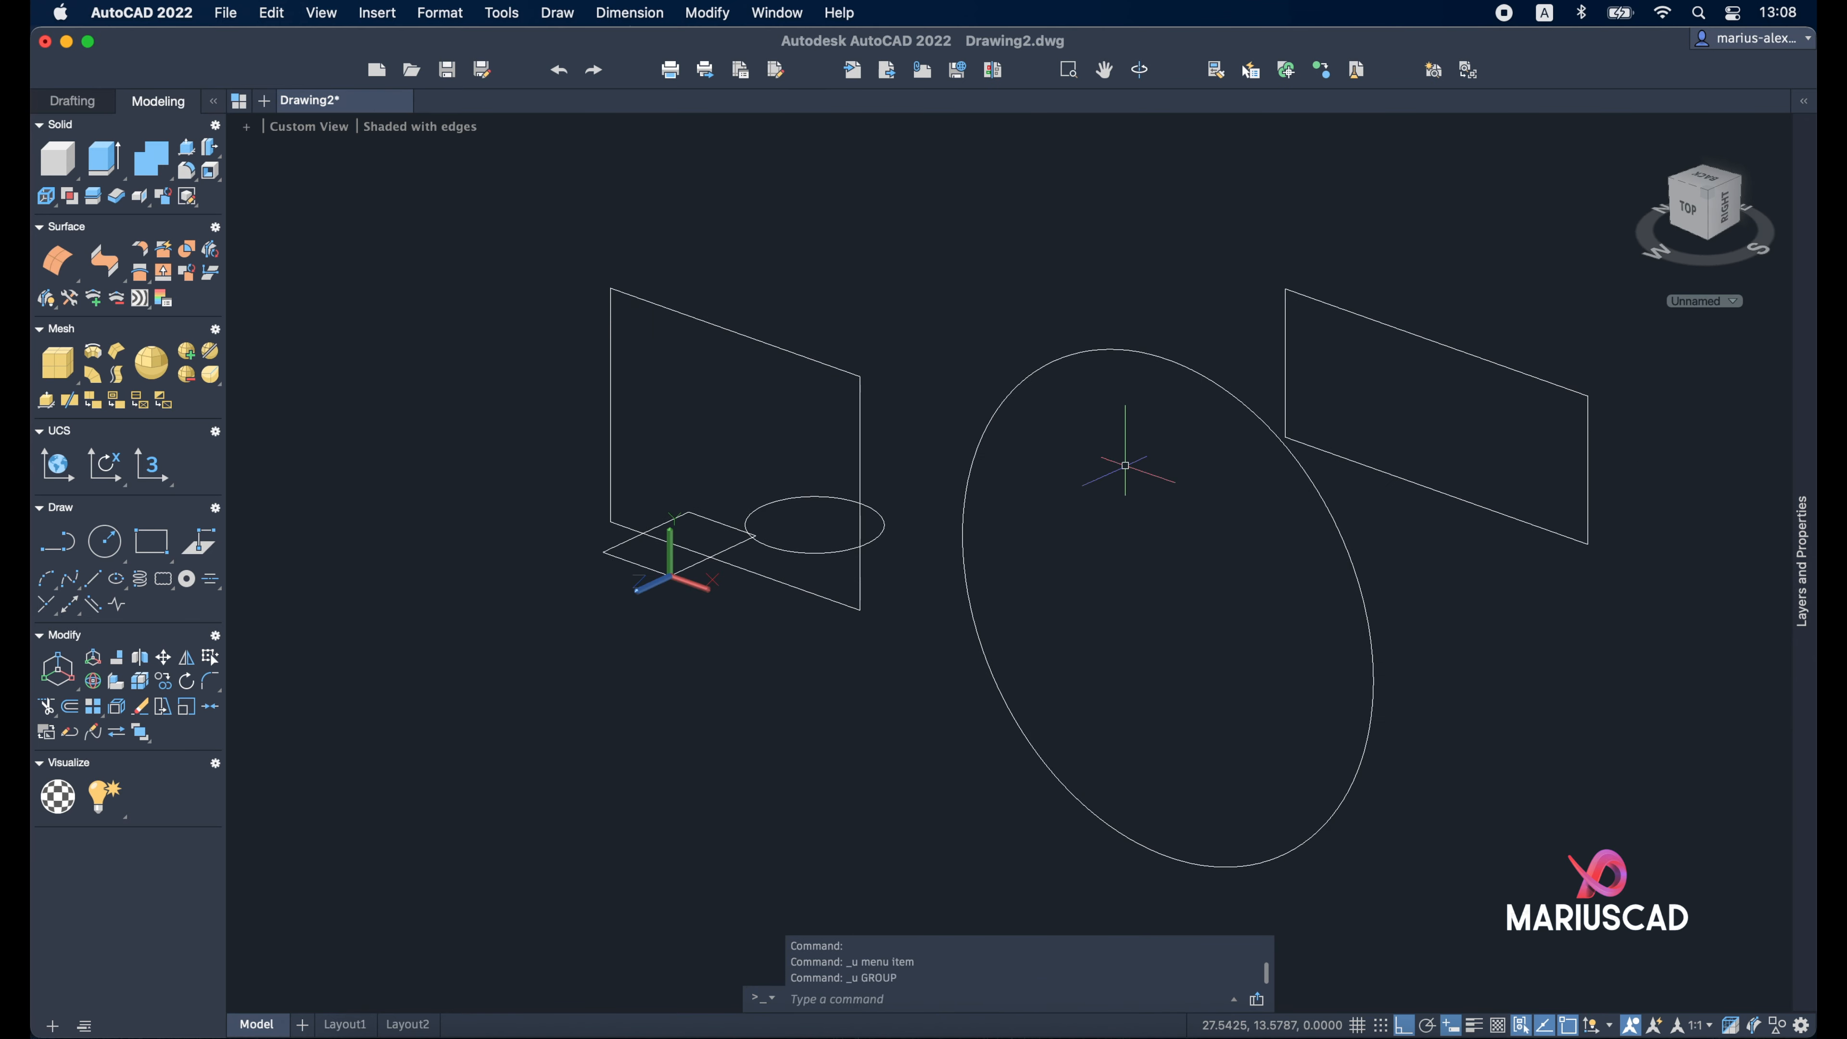
key(super+z)
key(super+z)
key(super+z)
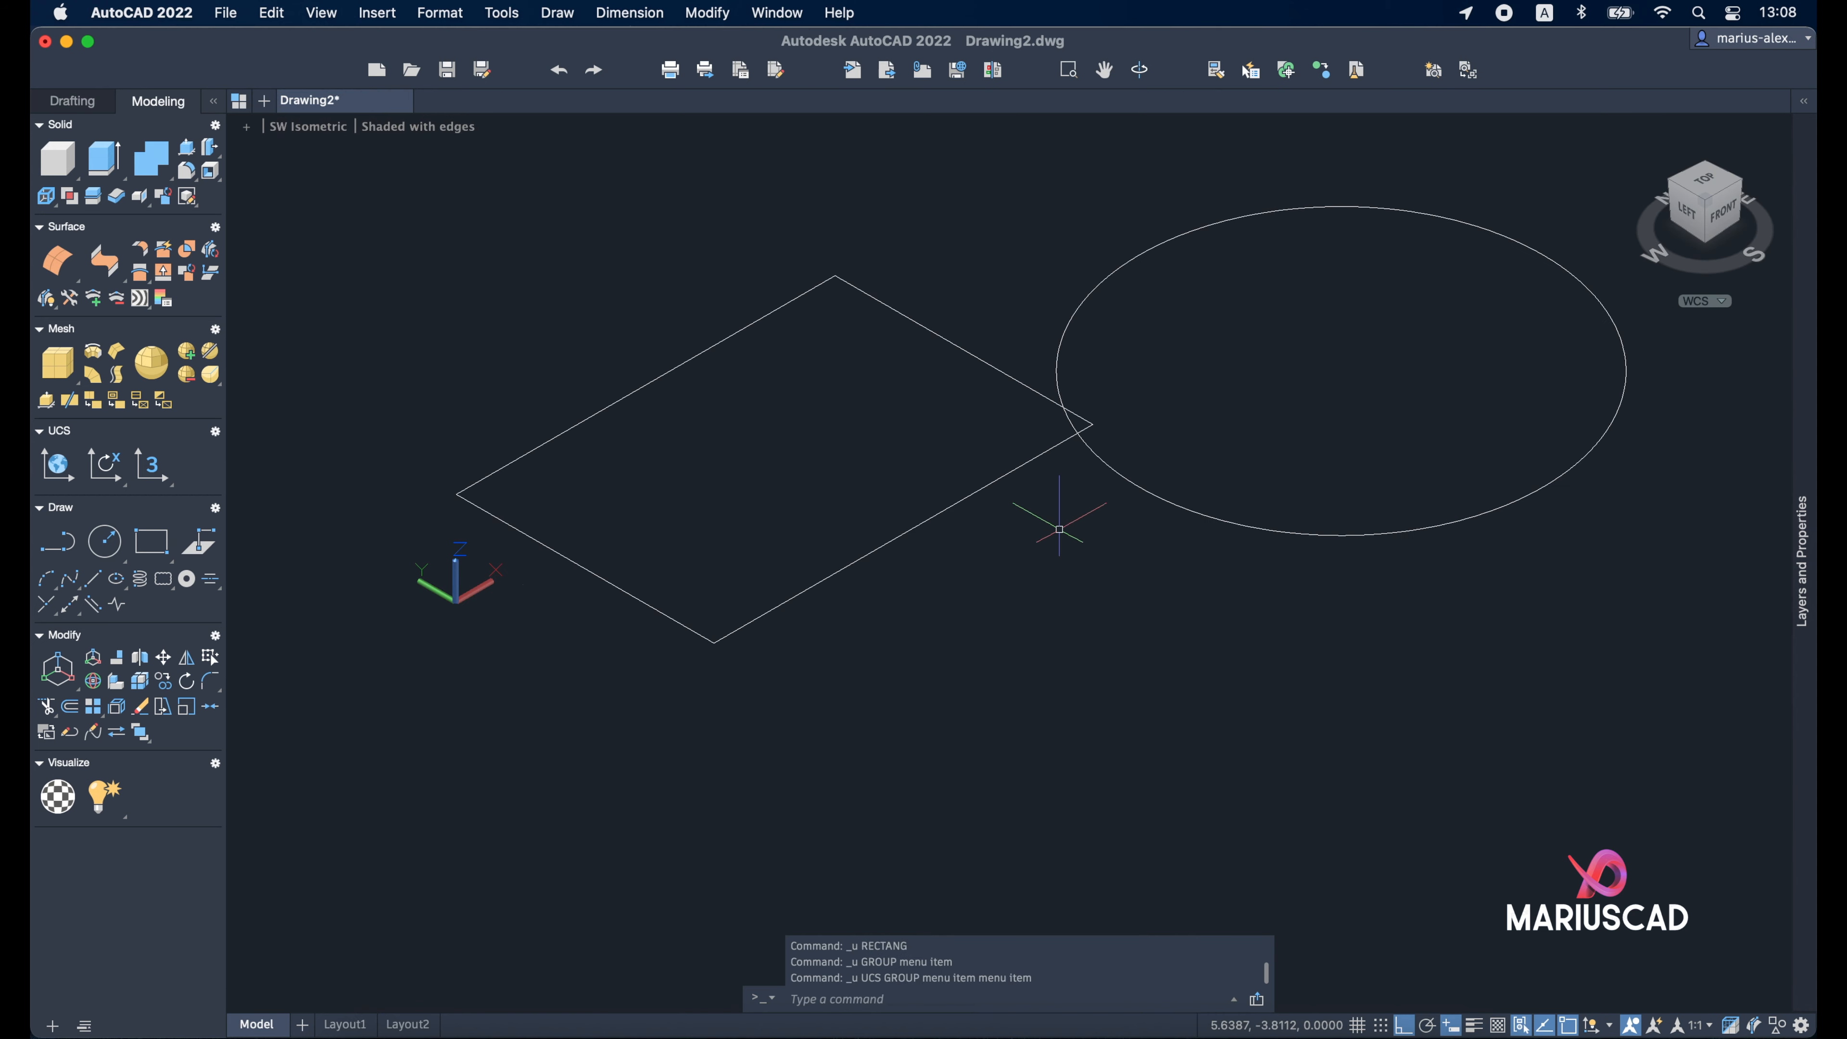
Switch to the Left view and align the UCS to it with the View option
shift+middle_drag(1588, 320, 1616, 429)
click(1702, 216)
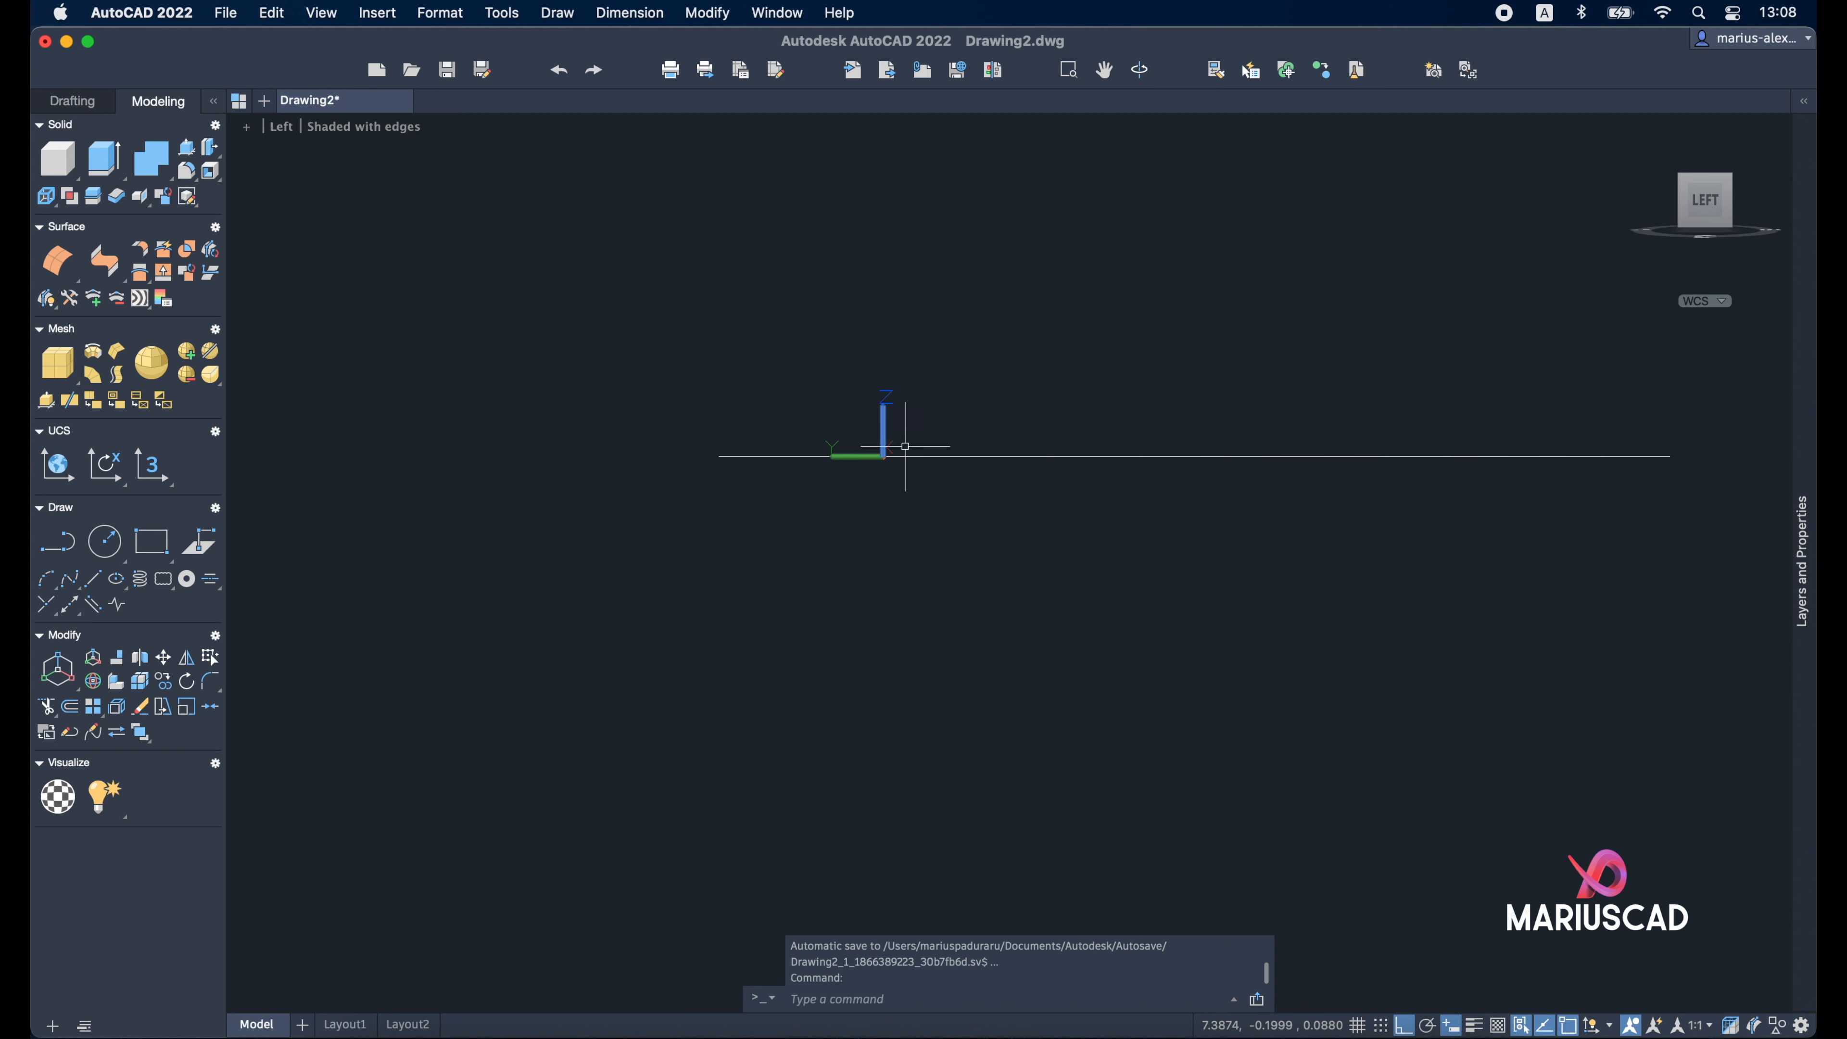
text(UCS)
key(Return)
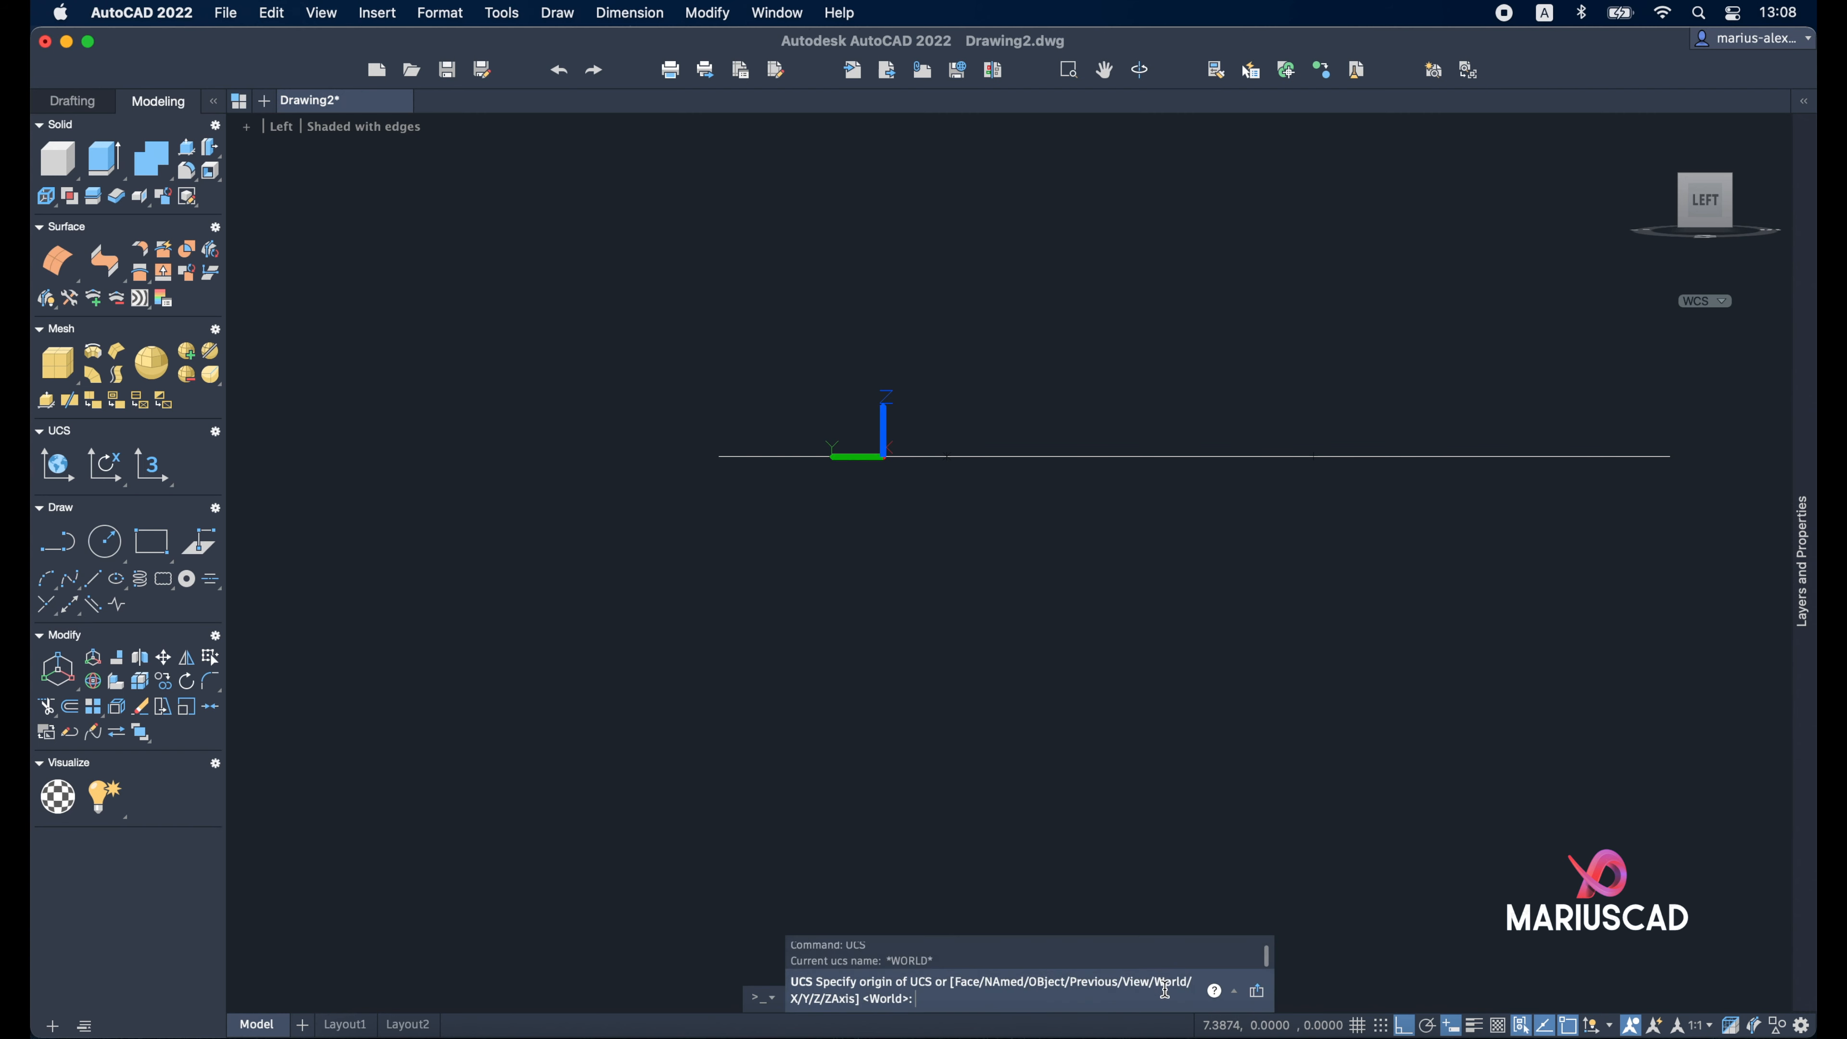
text(vi)
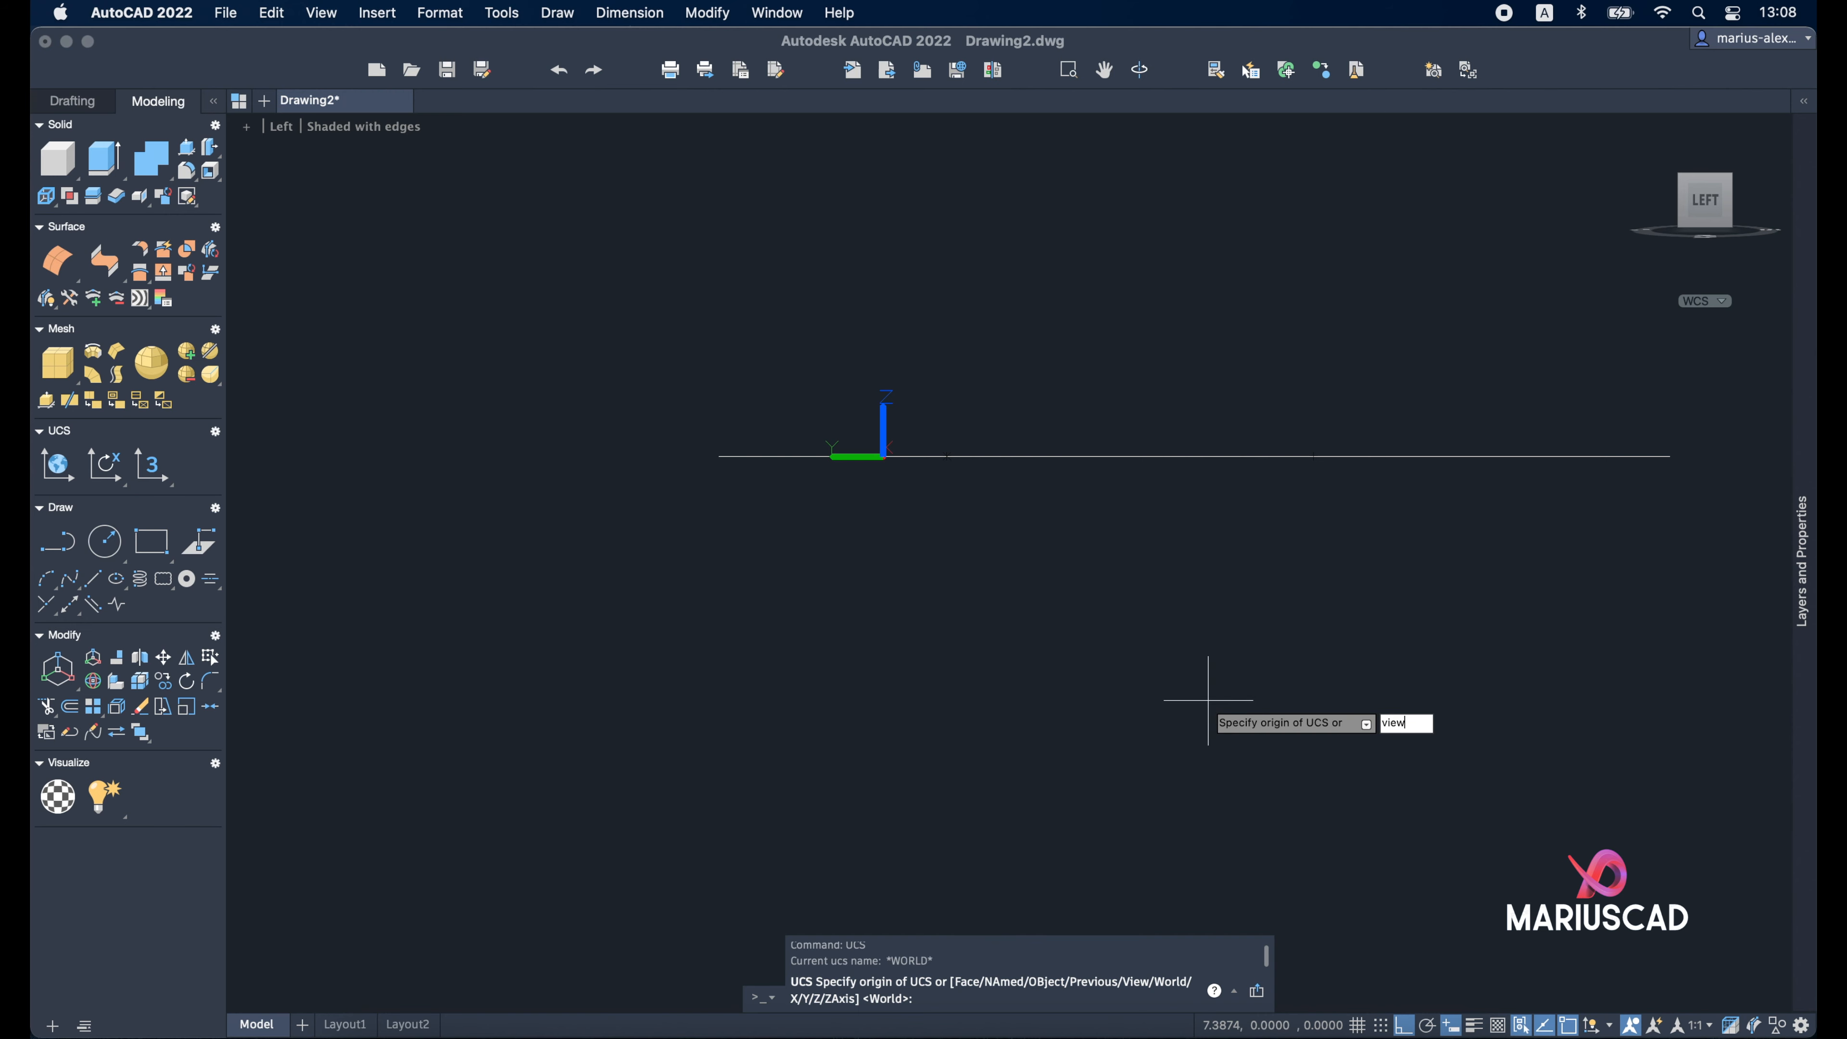
text(ew)
key(Return)
shift+middle_drag(1251, 559, 1072, 646)
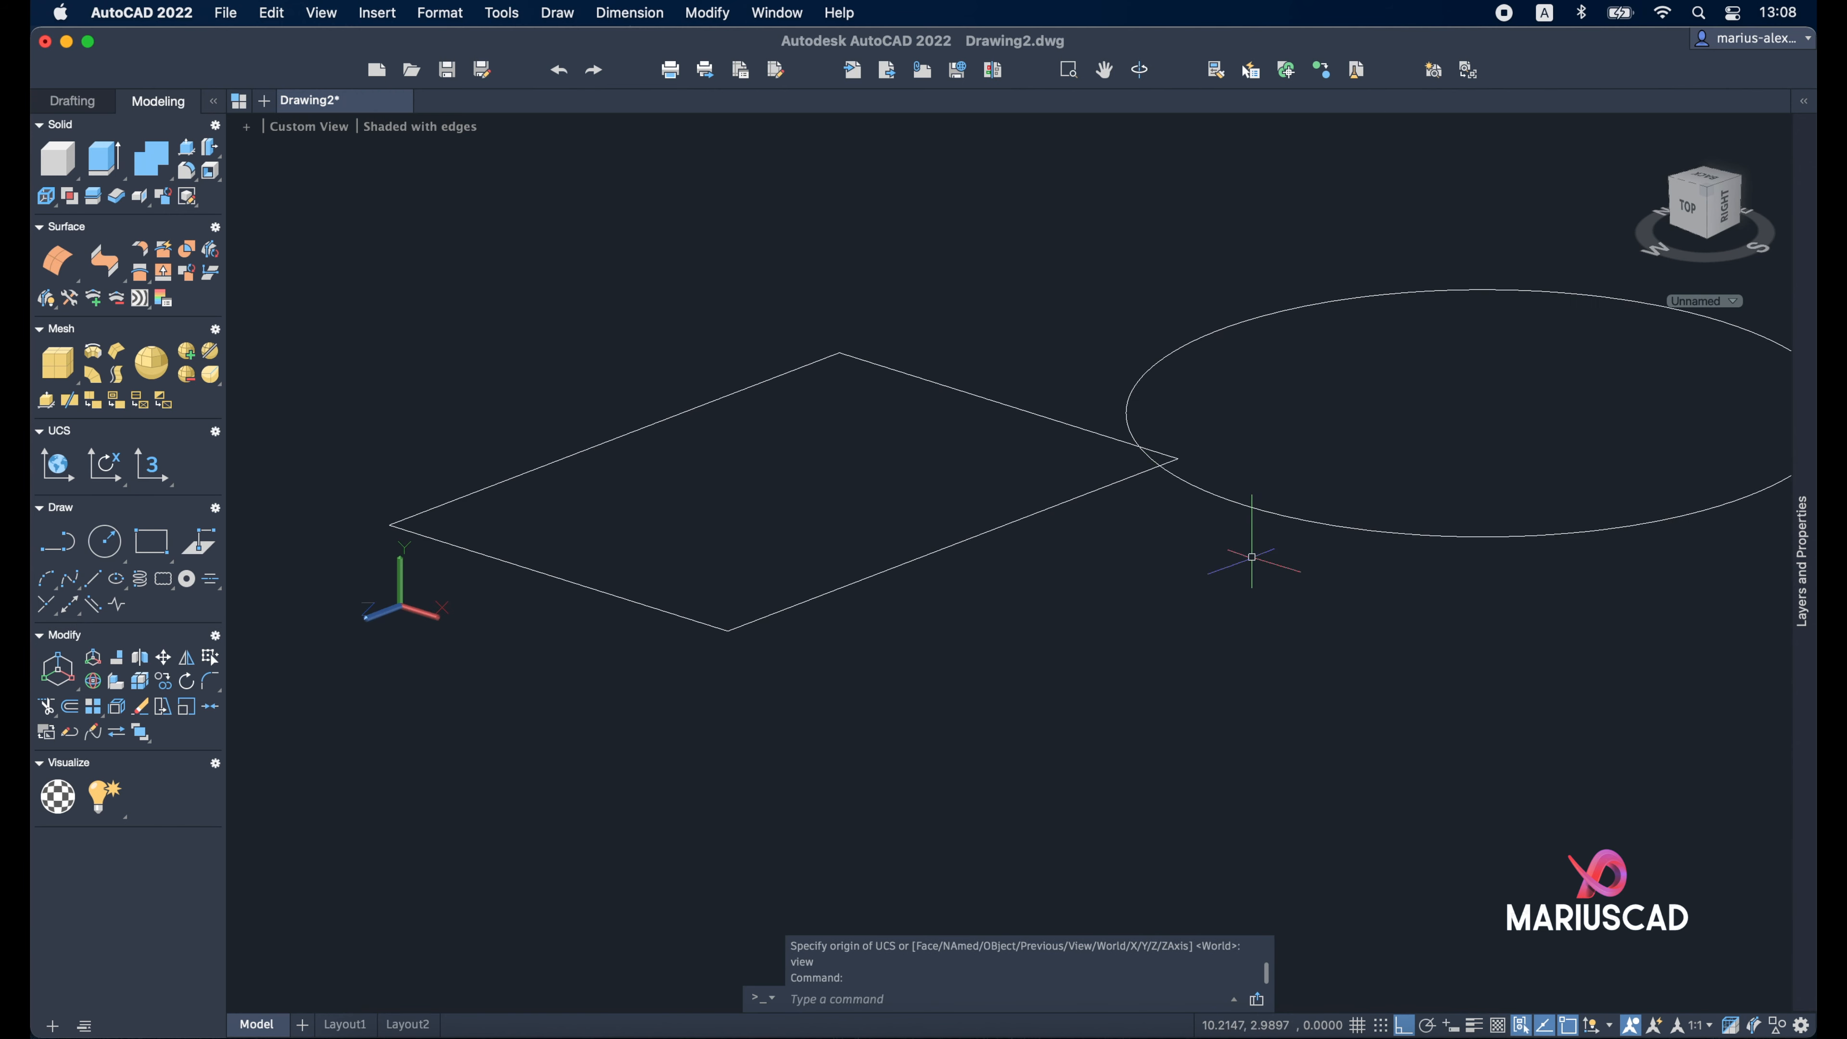
Draw a large vertical rectangle on the view-aligned UCS plane, starting just in front of the existing flat rectangle and circle
scroll(1071, 646, down, 5)
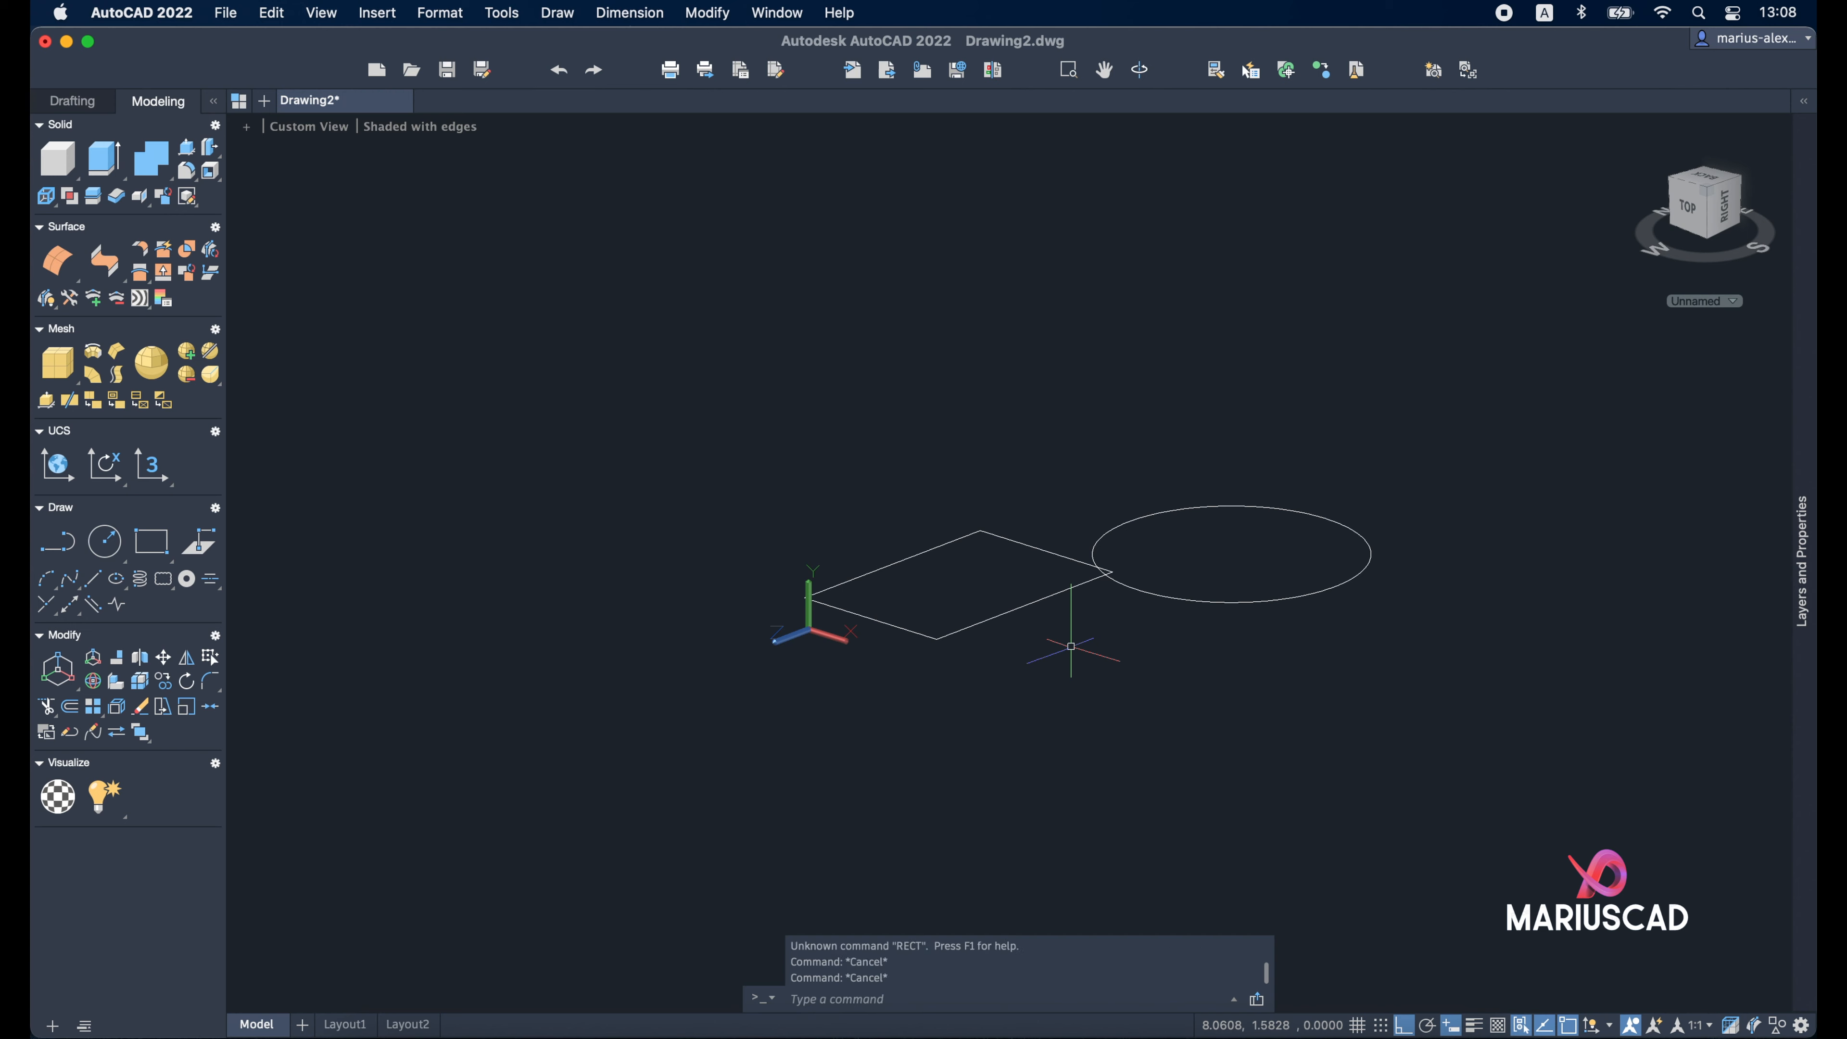
text(rect)
key(Down)
key(Up)
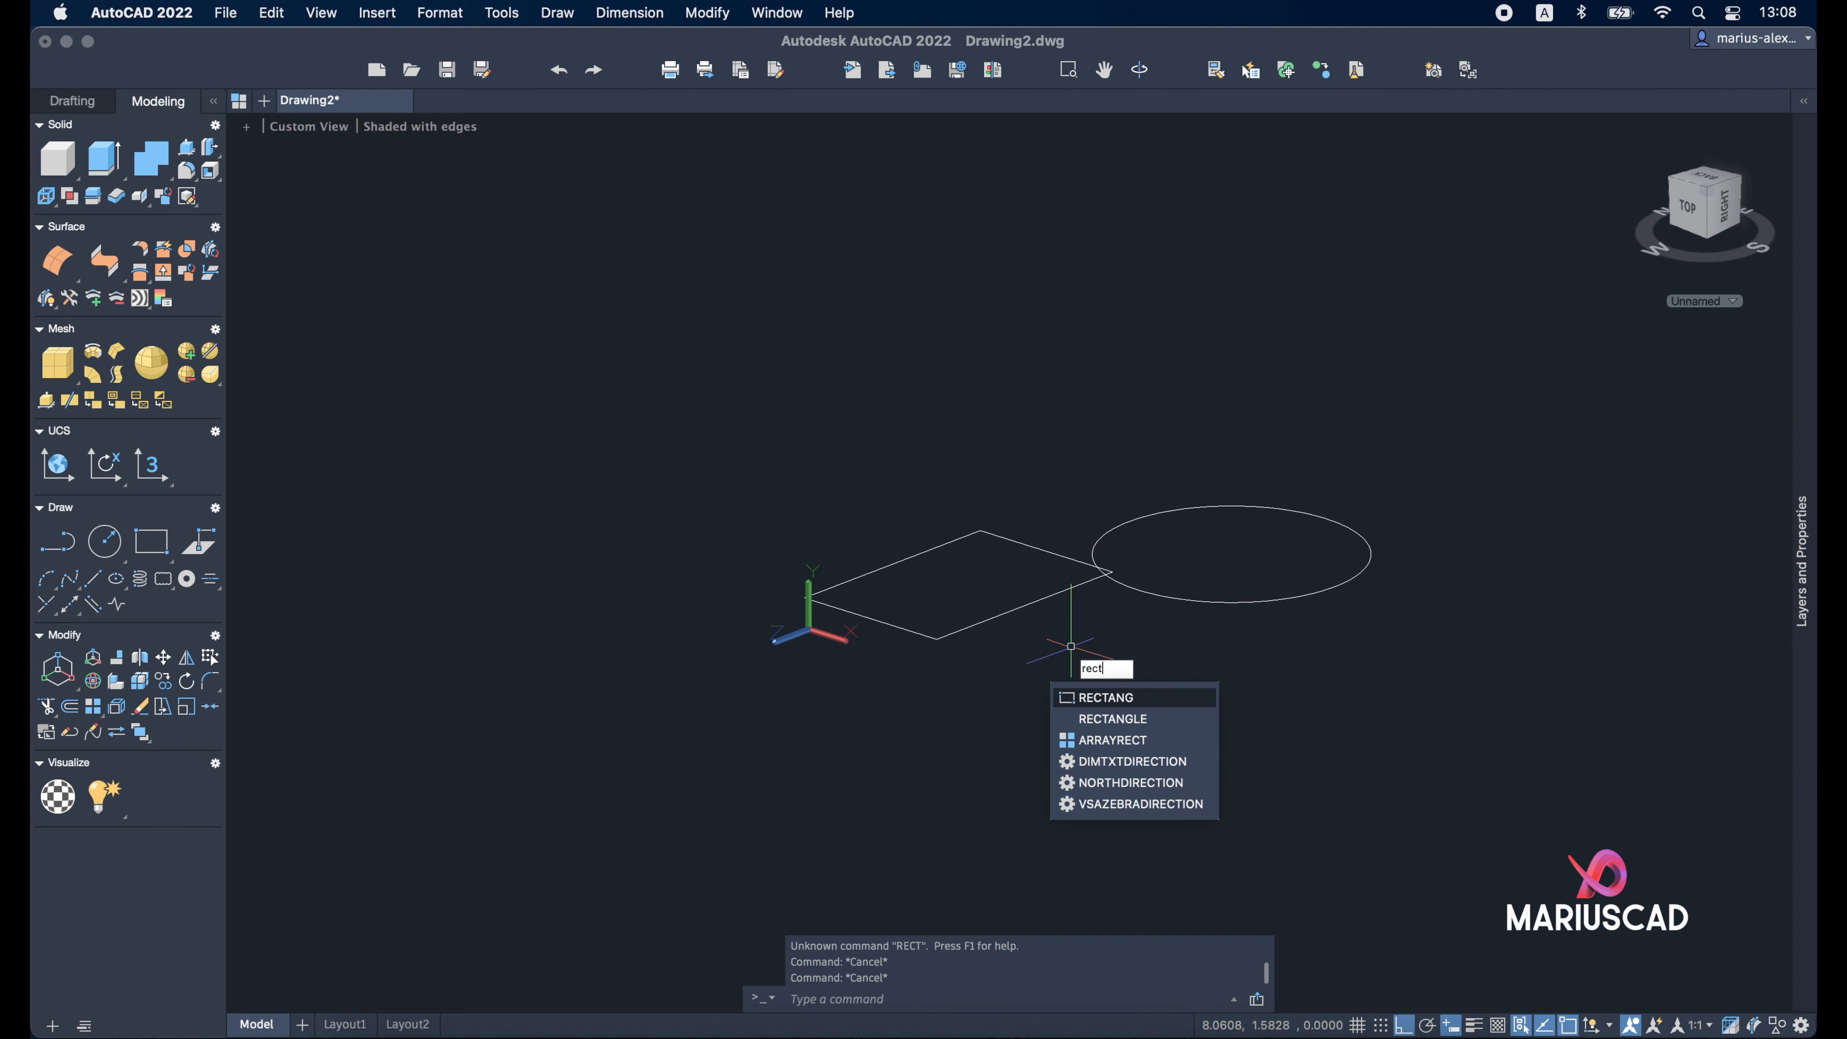
key(Return)
click(1072, 646)
click(1361, 446)
shift+middle_drag(1361, 538, 1355, 586)
text(circl)
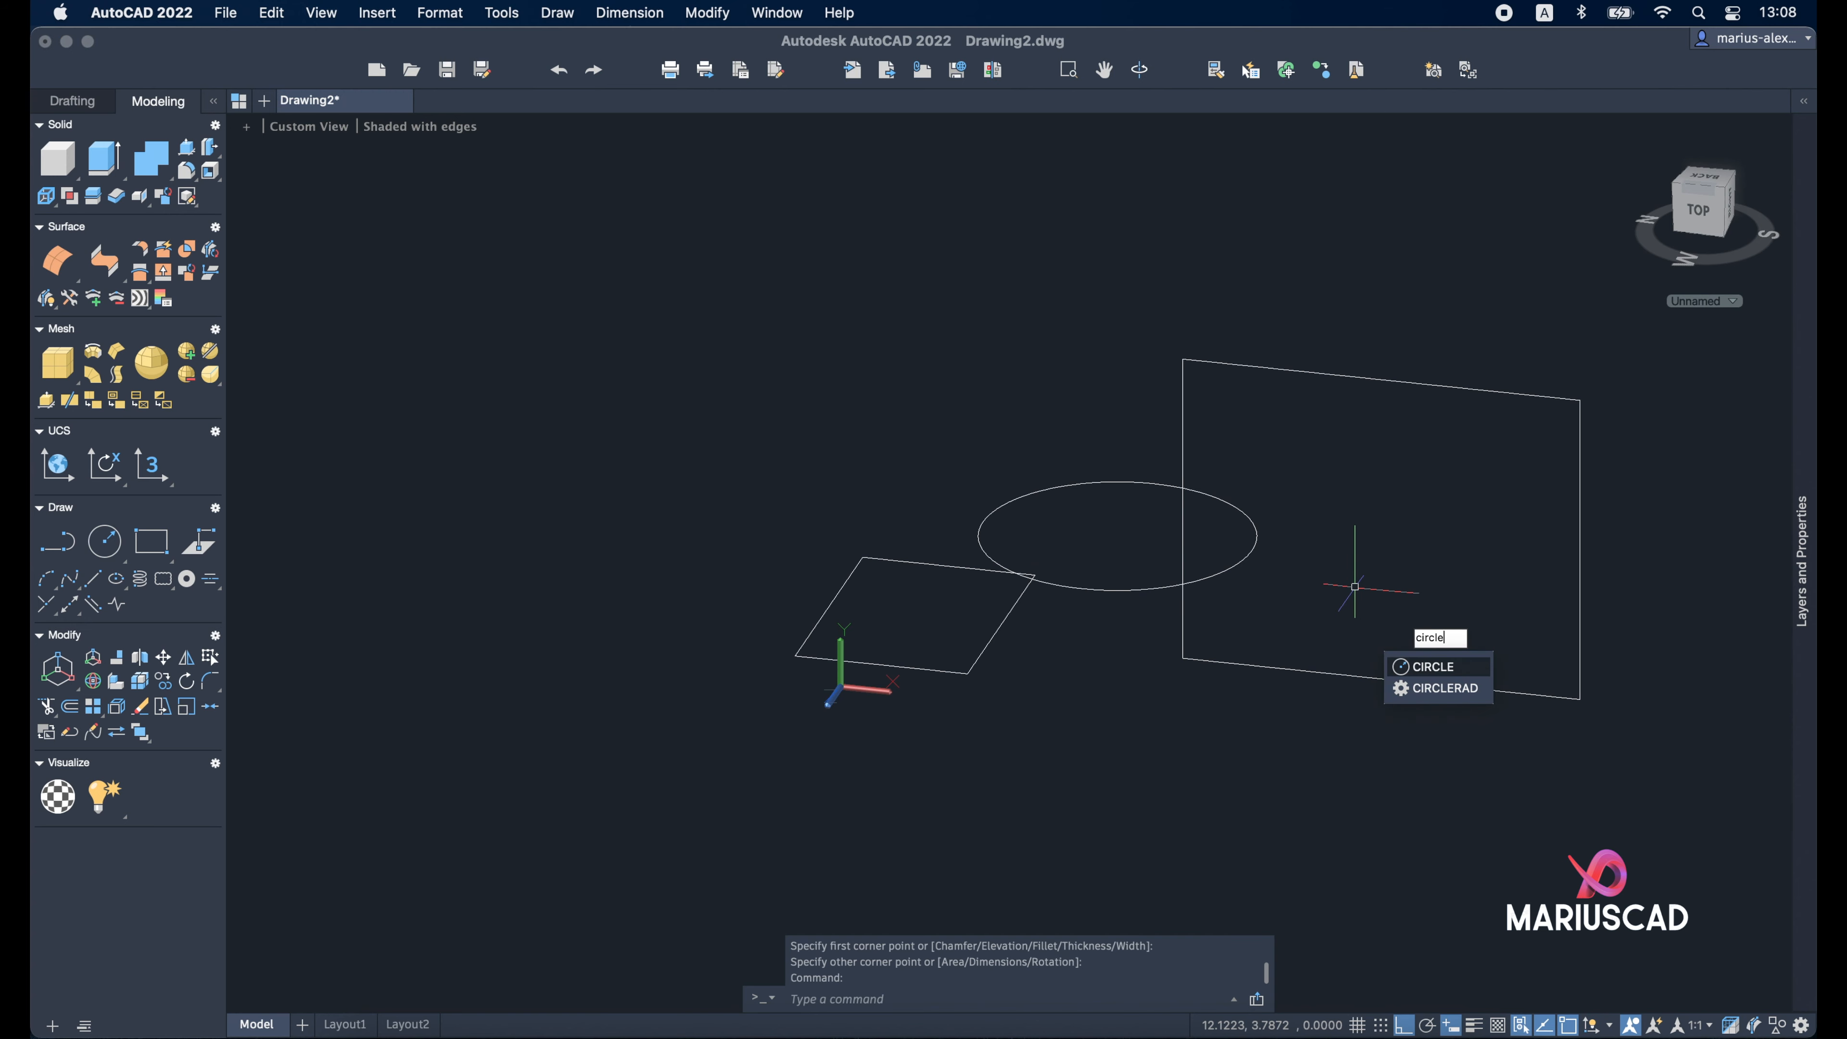
key(Return)
click(453, 268)
key(Escape)
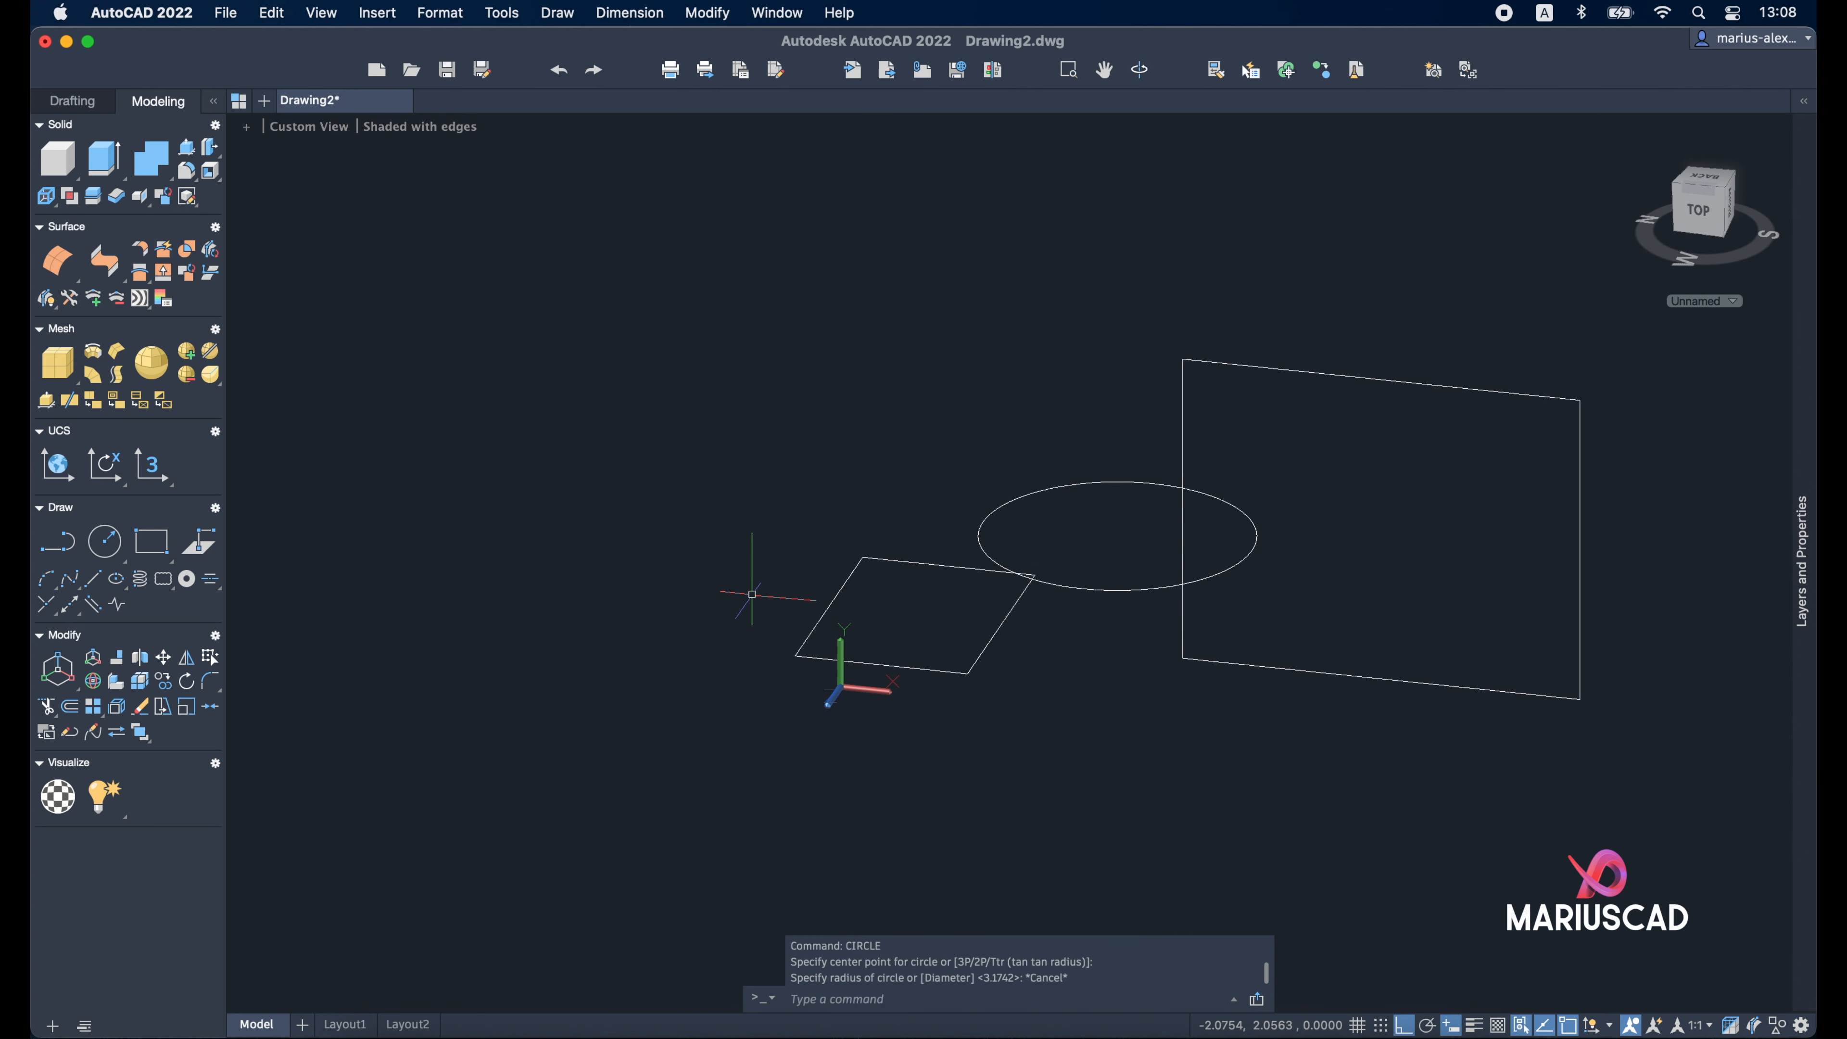
Draw two connected ortho line segments behind the flat shapes, the first about 20 units along negative Z and the second along X
text(line)
key(Return)
click(689, 586)
click(915, 254)
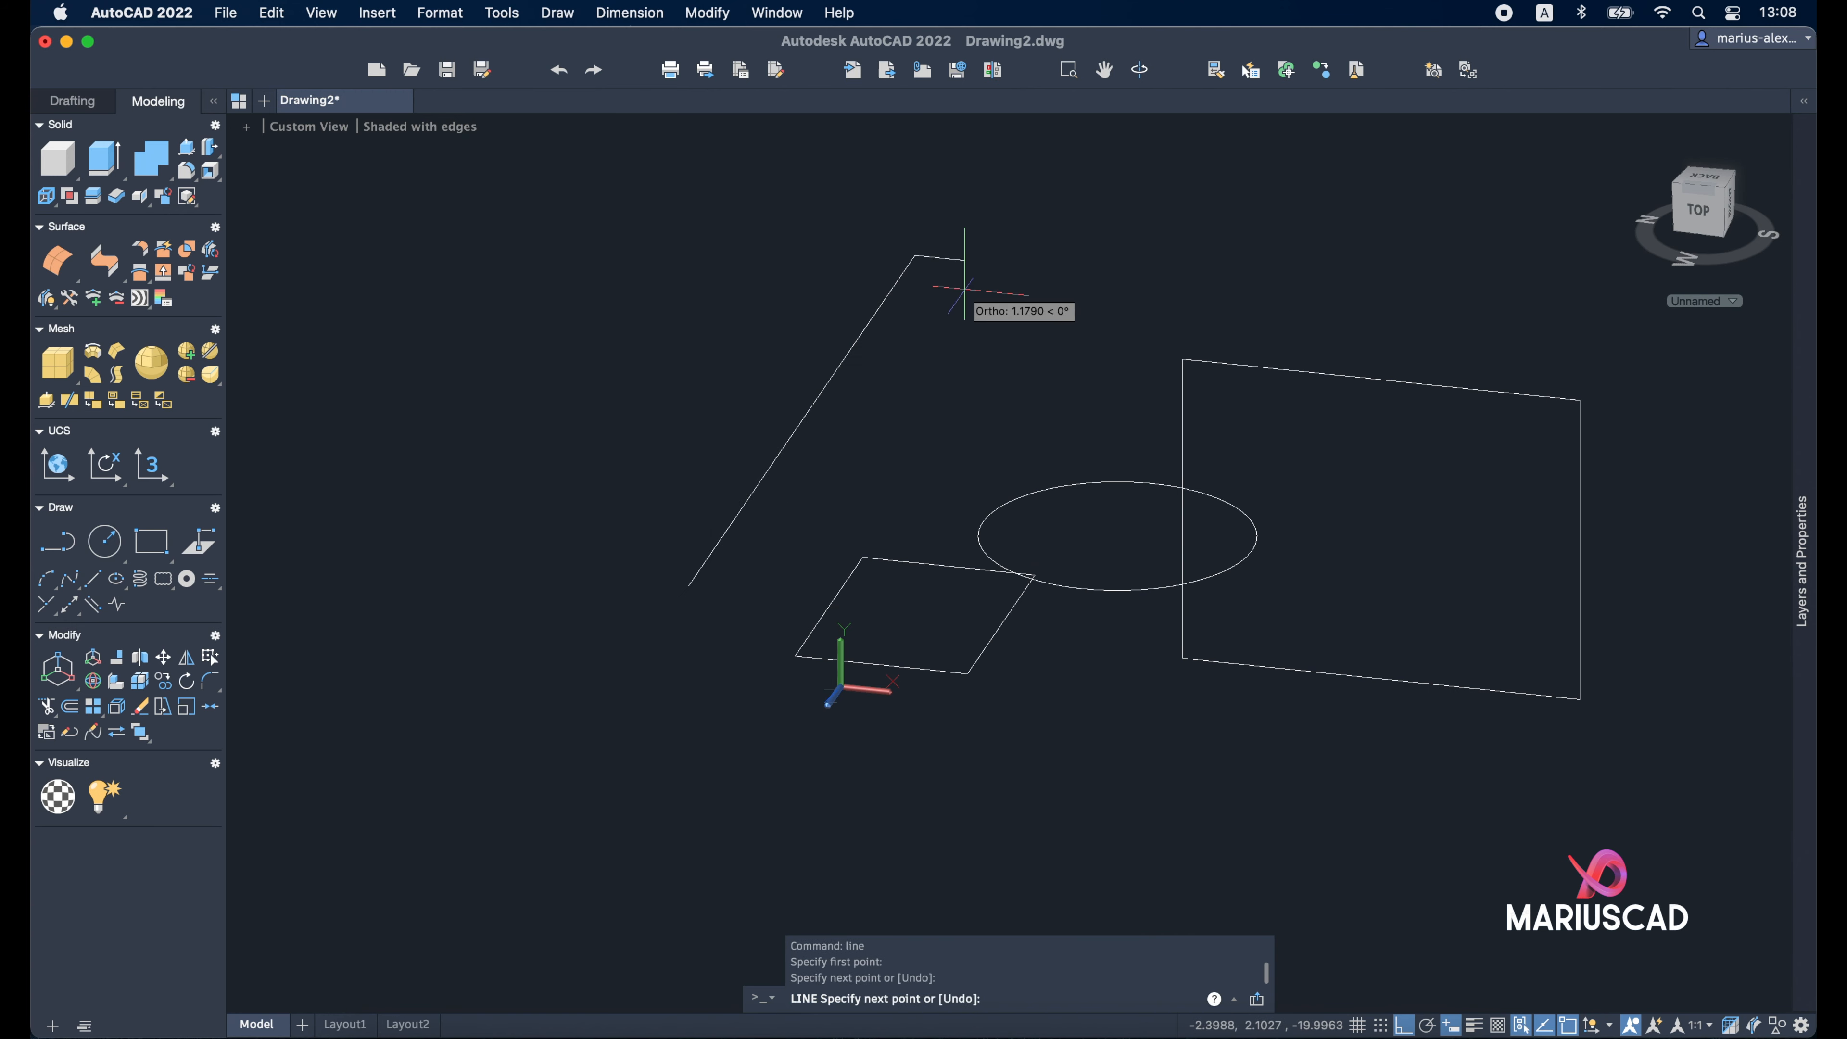
click(1327, 296)
key(Escape)
shift+middle_drag(1303, 454, 1300, 542)
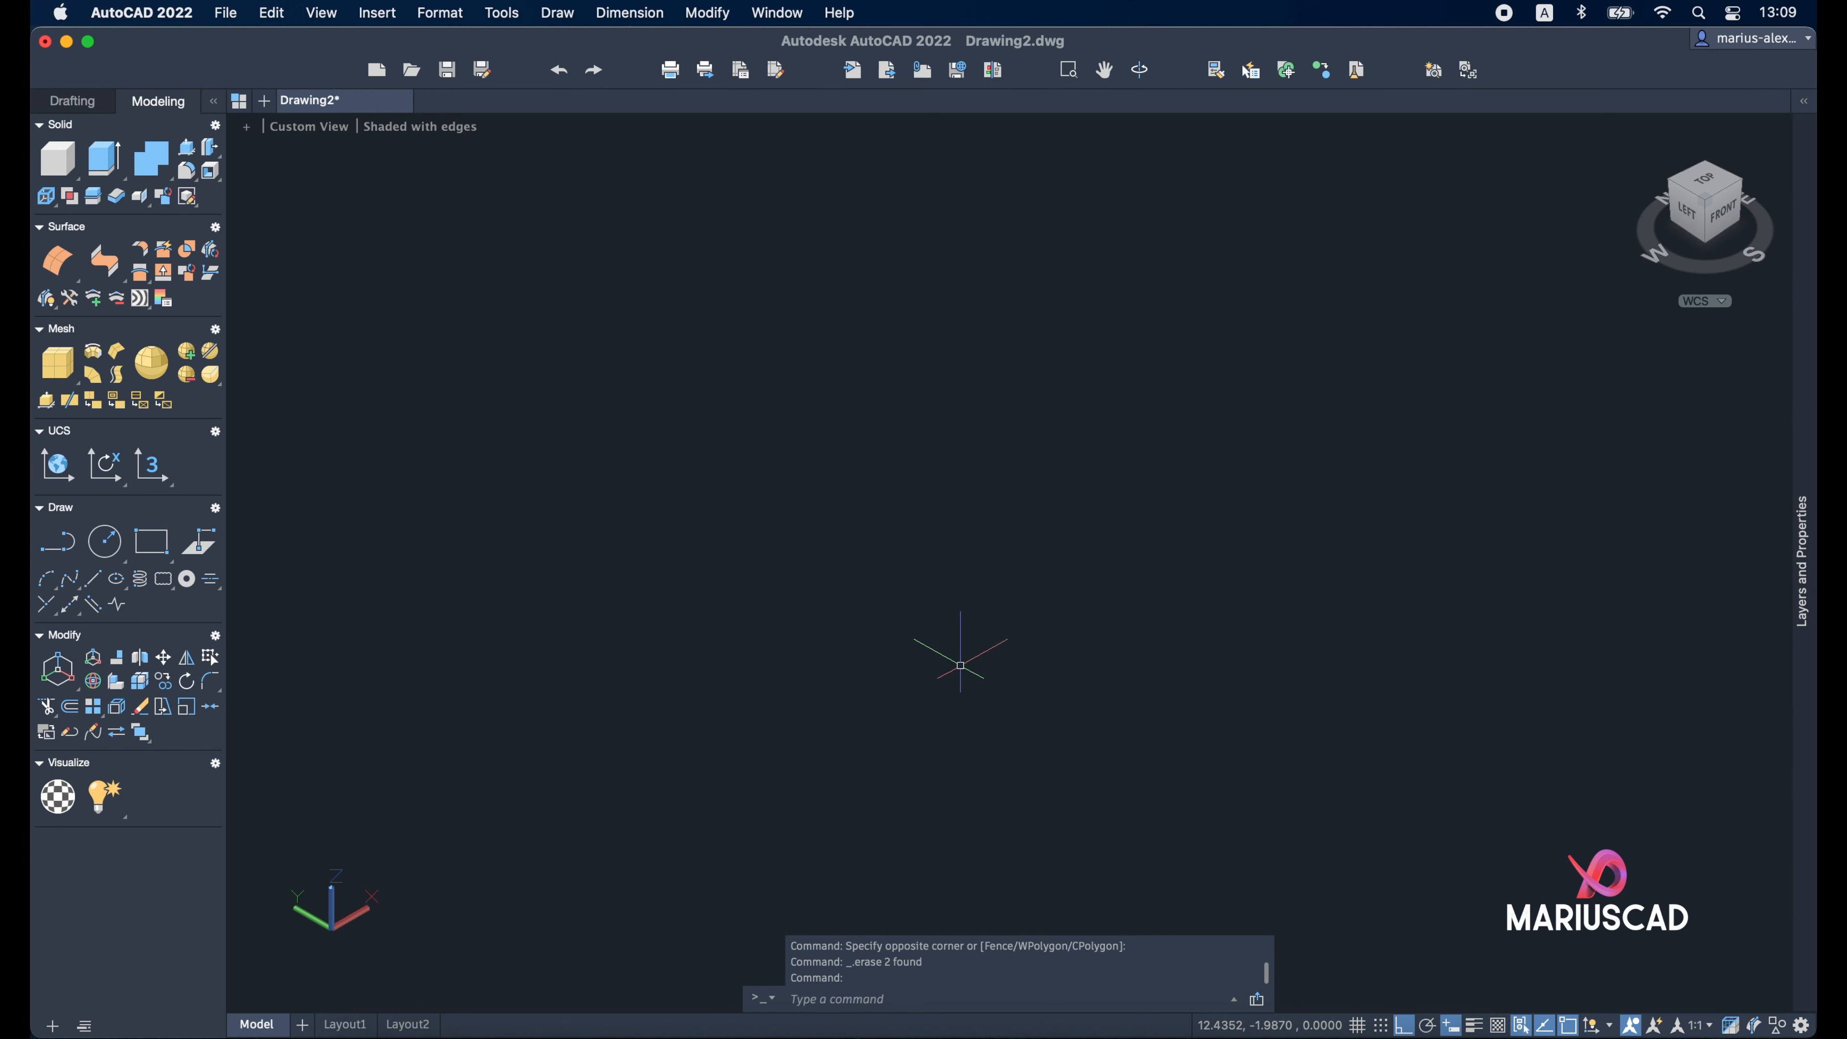
Draw a tall, thin solid box in the empty drawing, with its narrow base running along X and its height picked freehand
key(Escape)
key(Escape)
key(Escape)
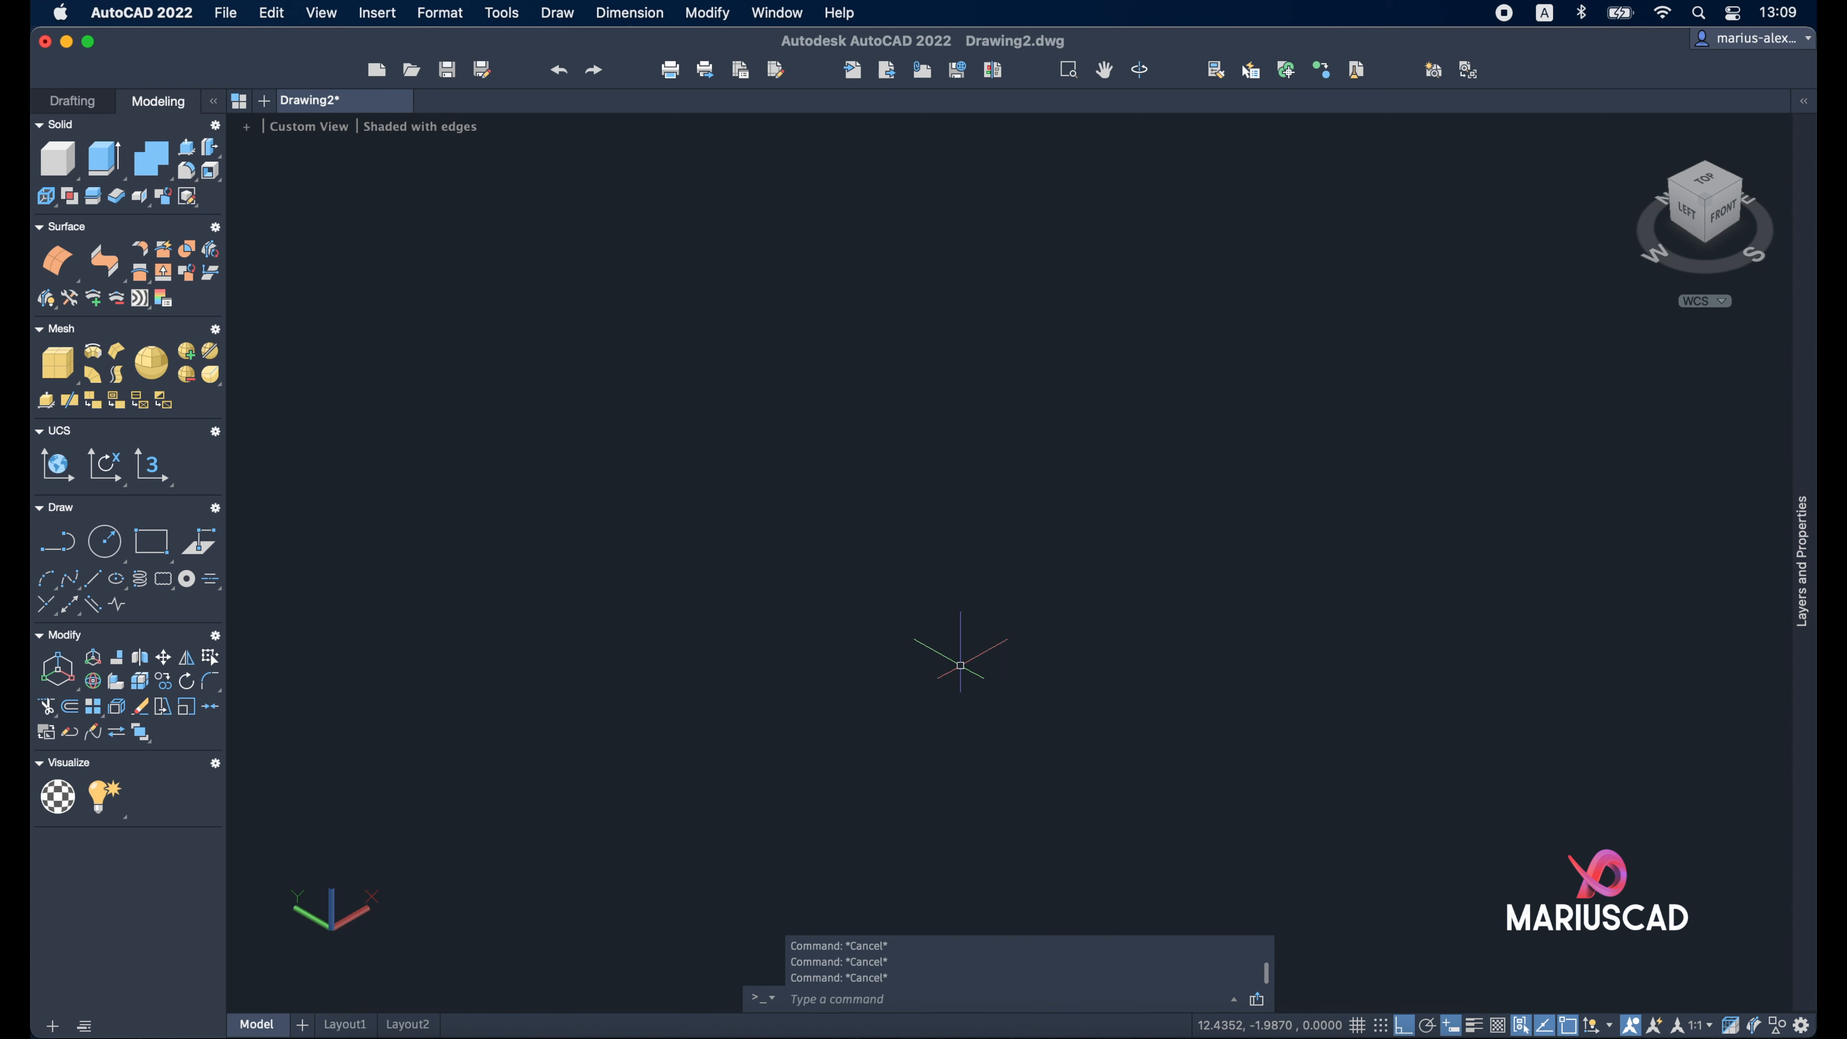
text(box)
key(Return)
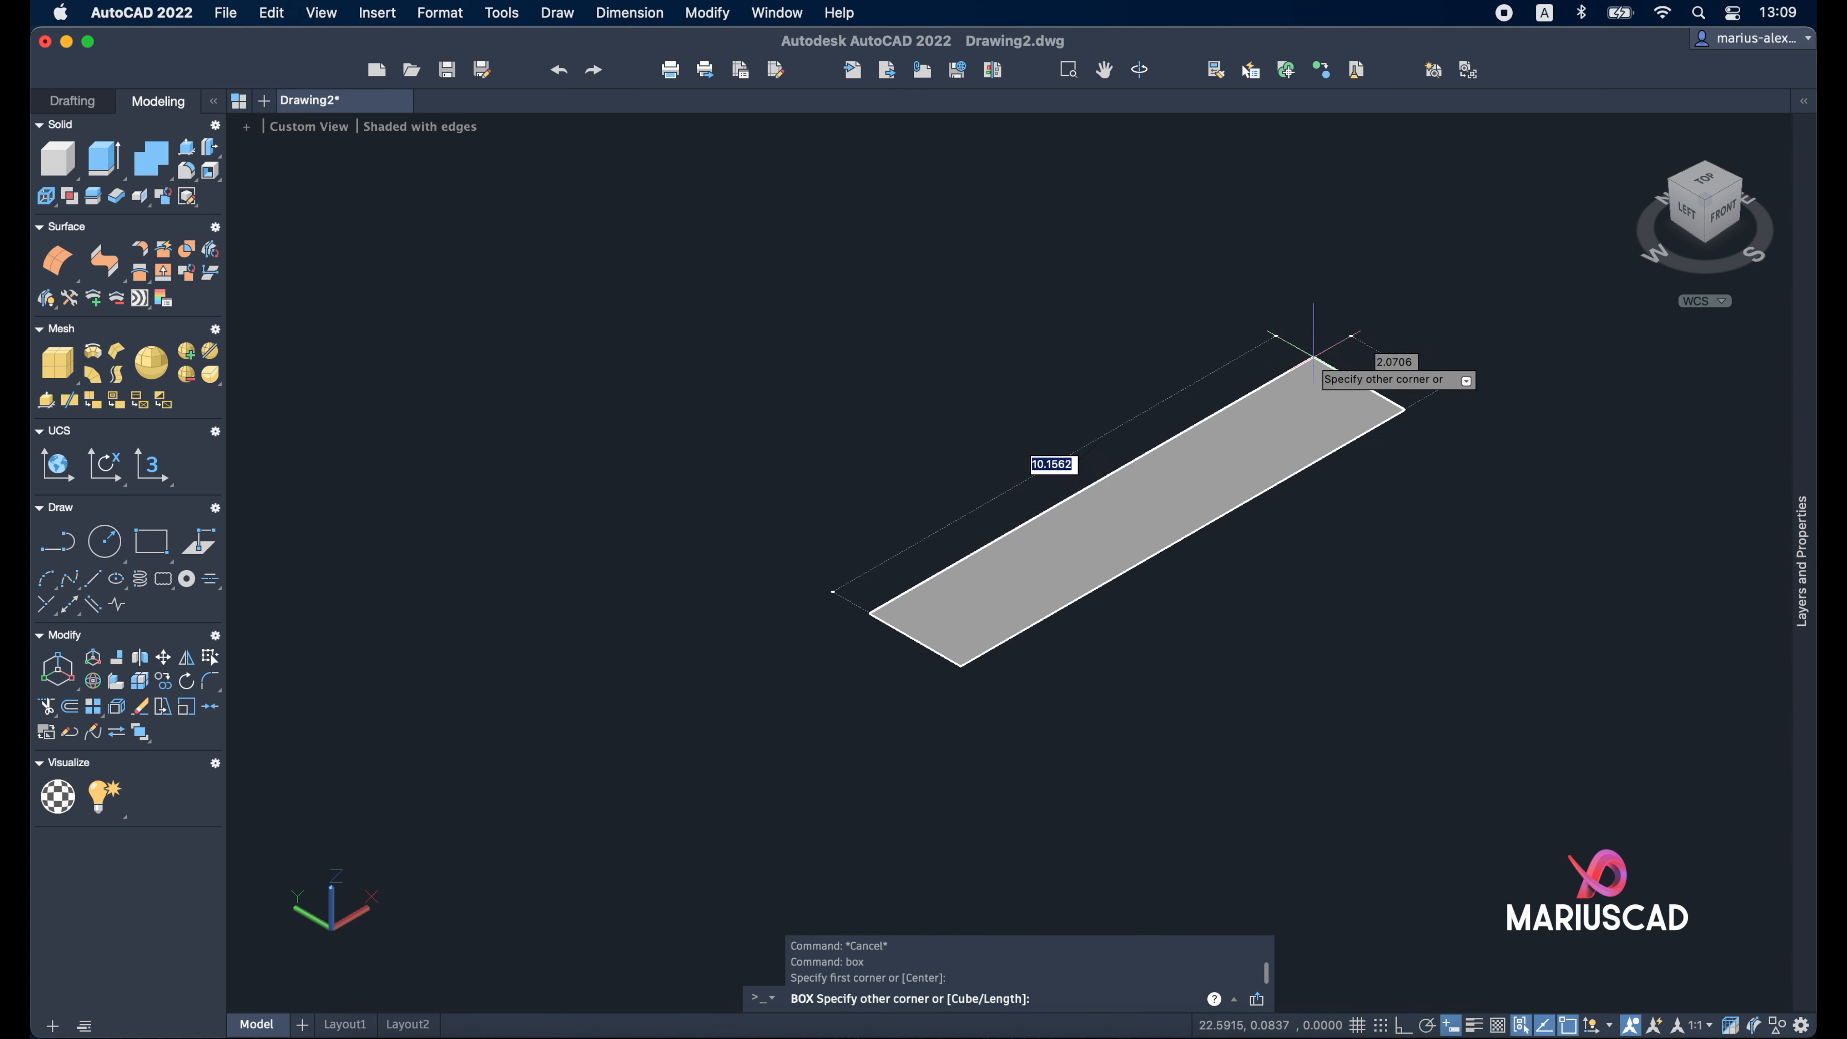
click(1373, 321)
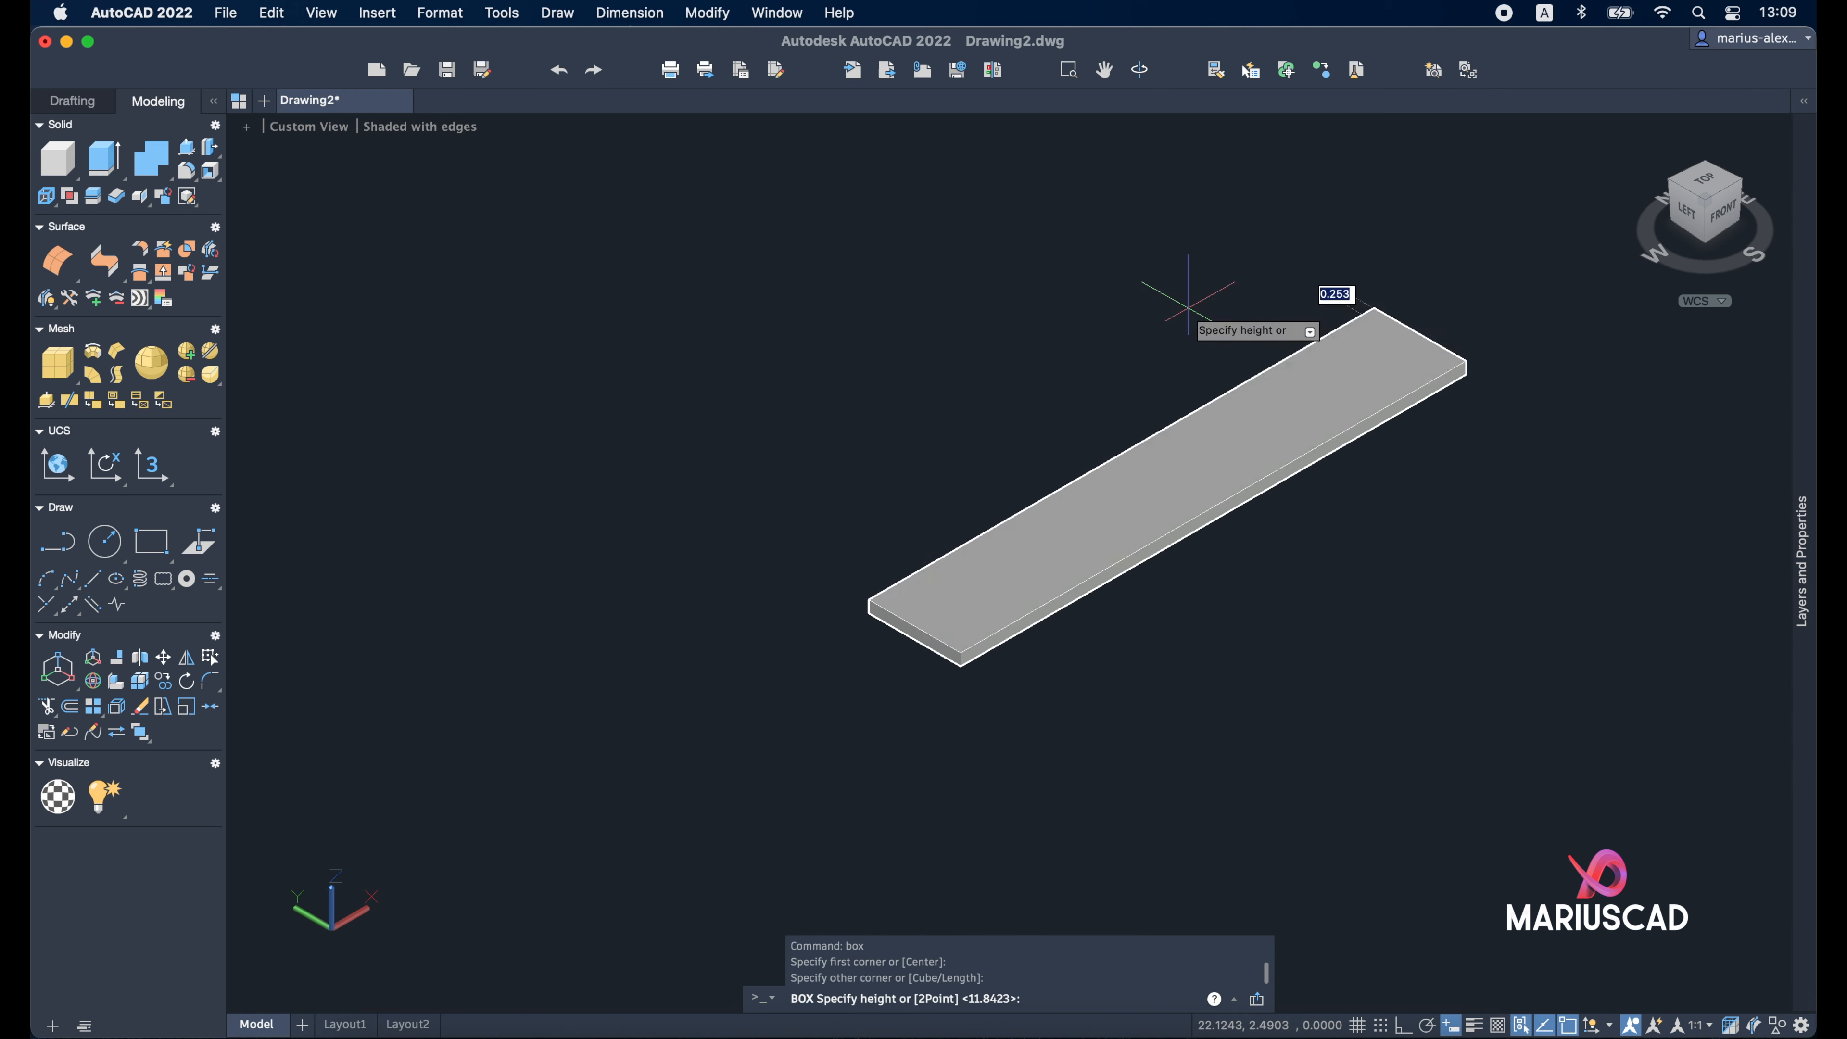
scroll(1190, 296, down, 5)
middle_drag(1194, 190, 992, 445)
key(Escape)
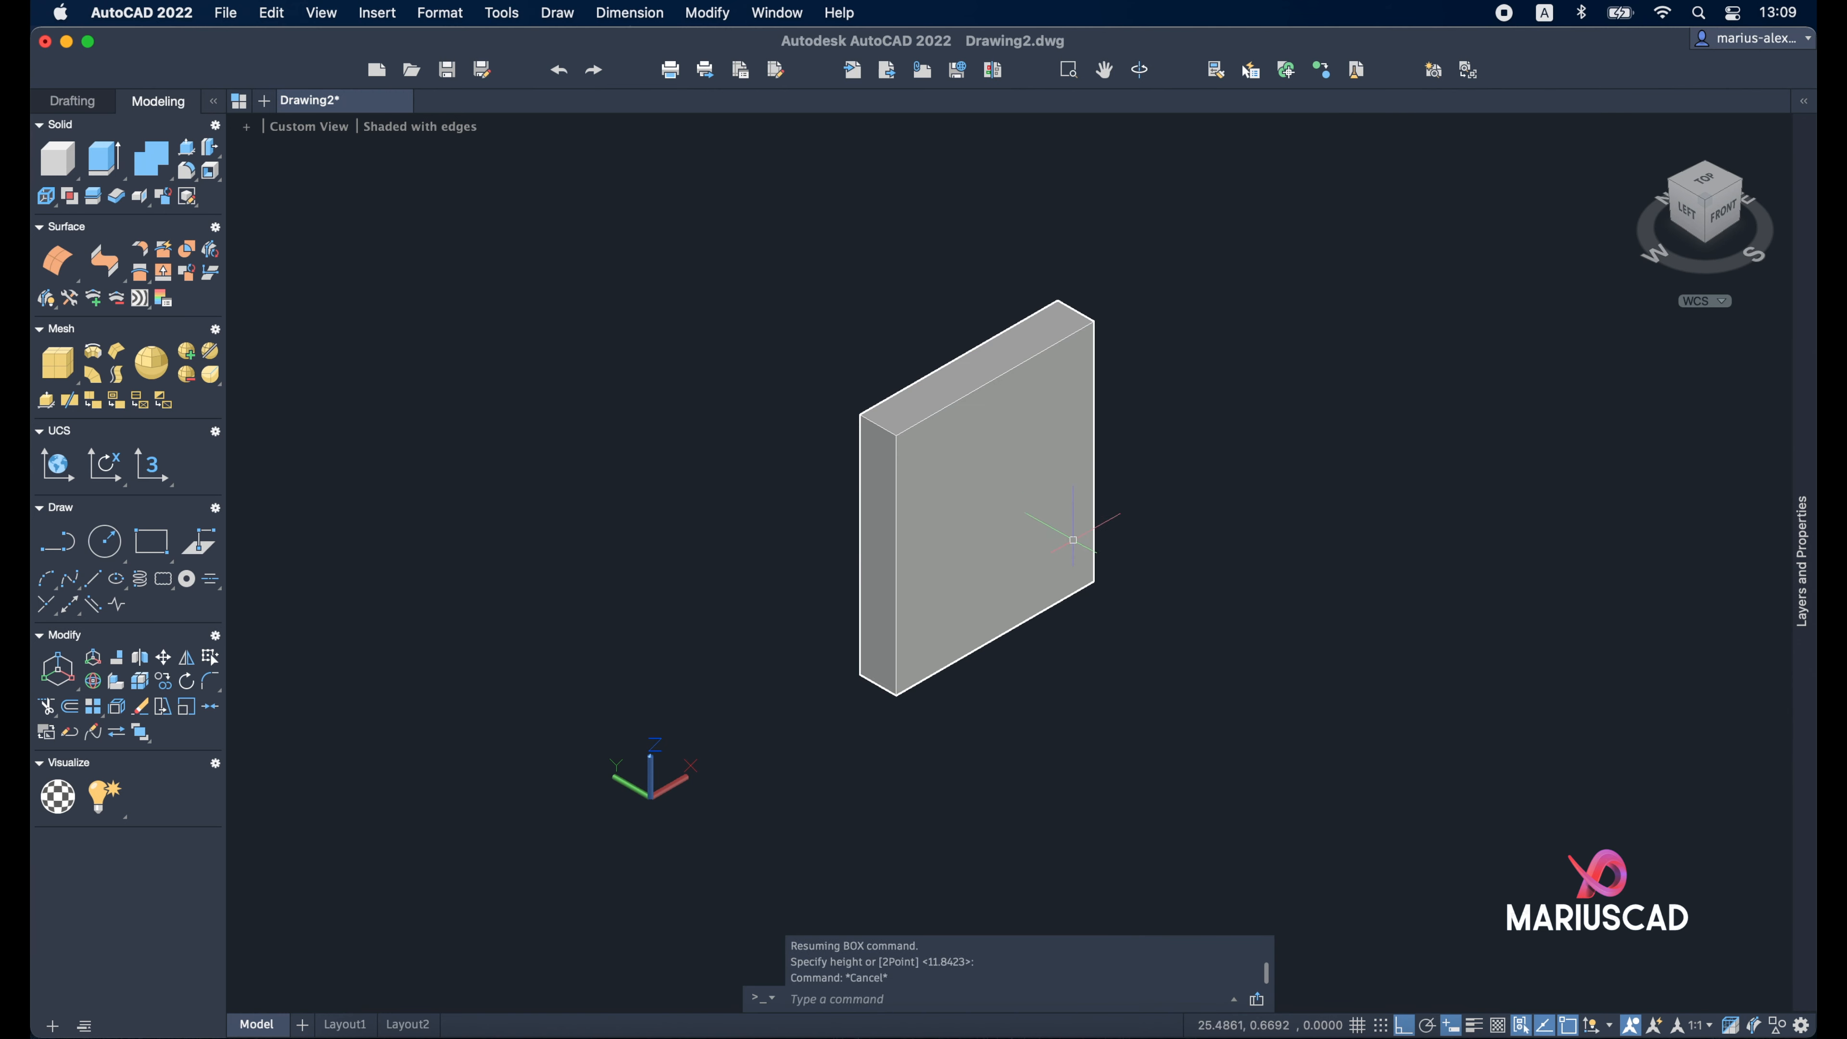
scroll(1074, 546, up, 2)
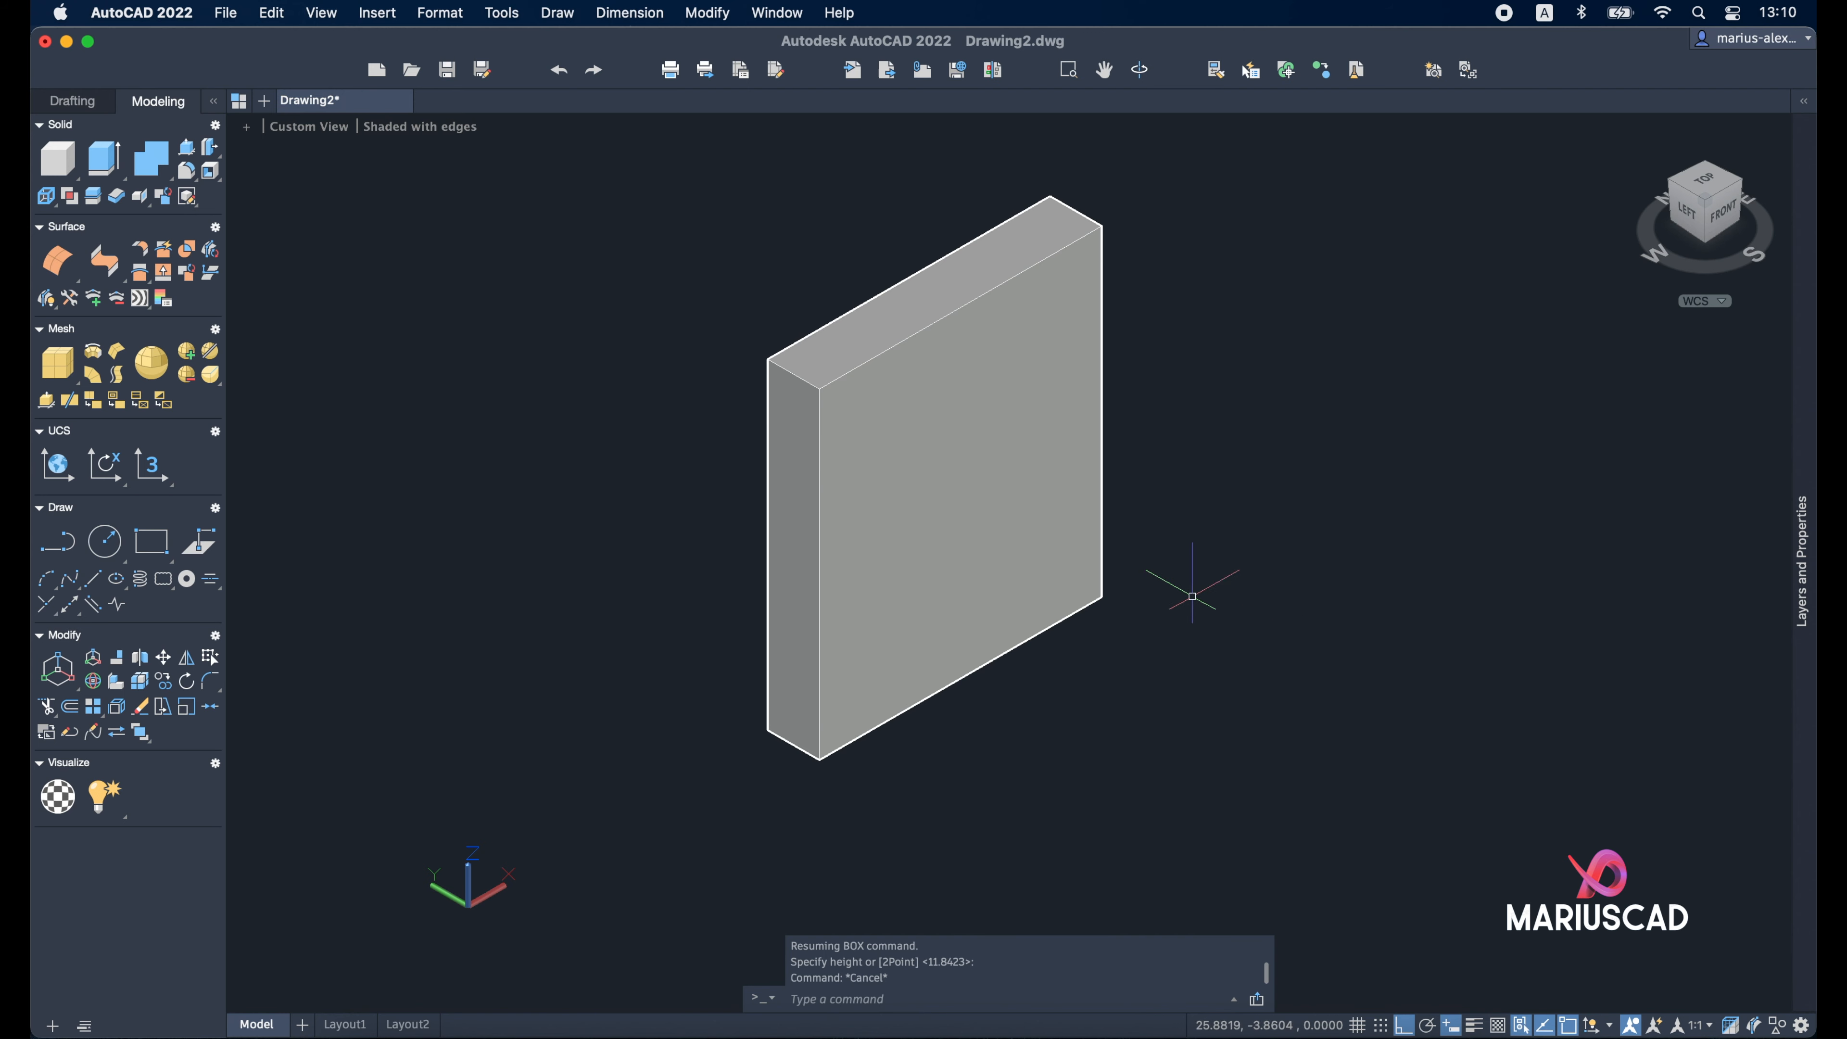
Rotate the box a quarter turn about its vertical Z axis with 3DROTATE, and undo the rotation
text(3dr)
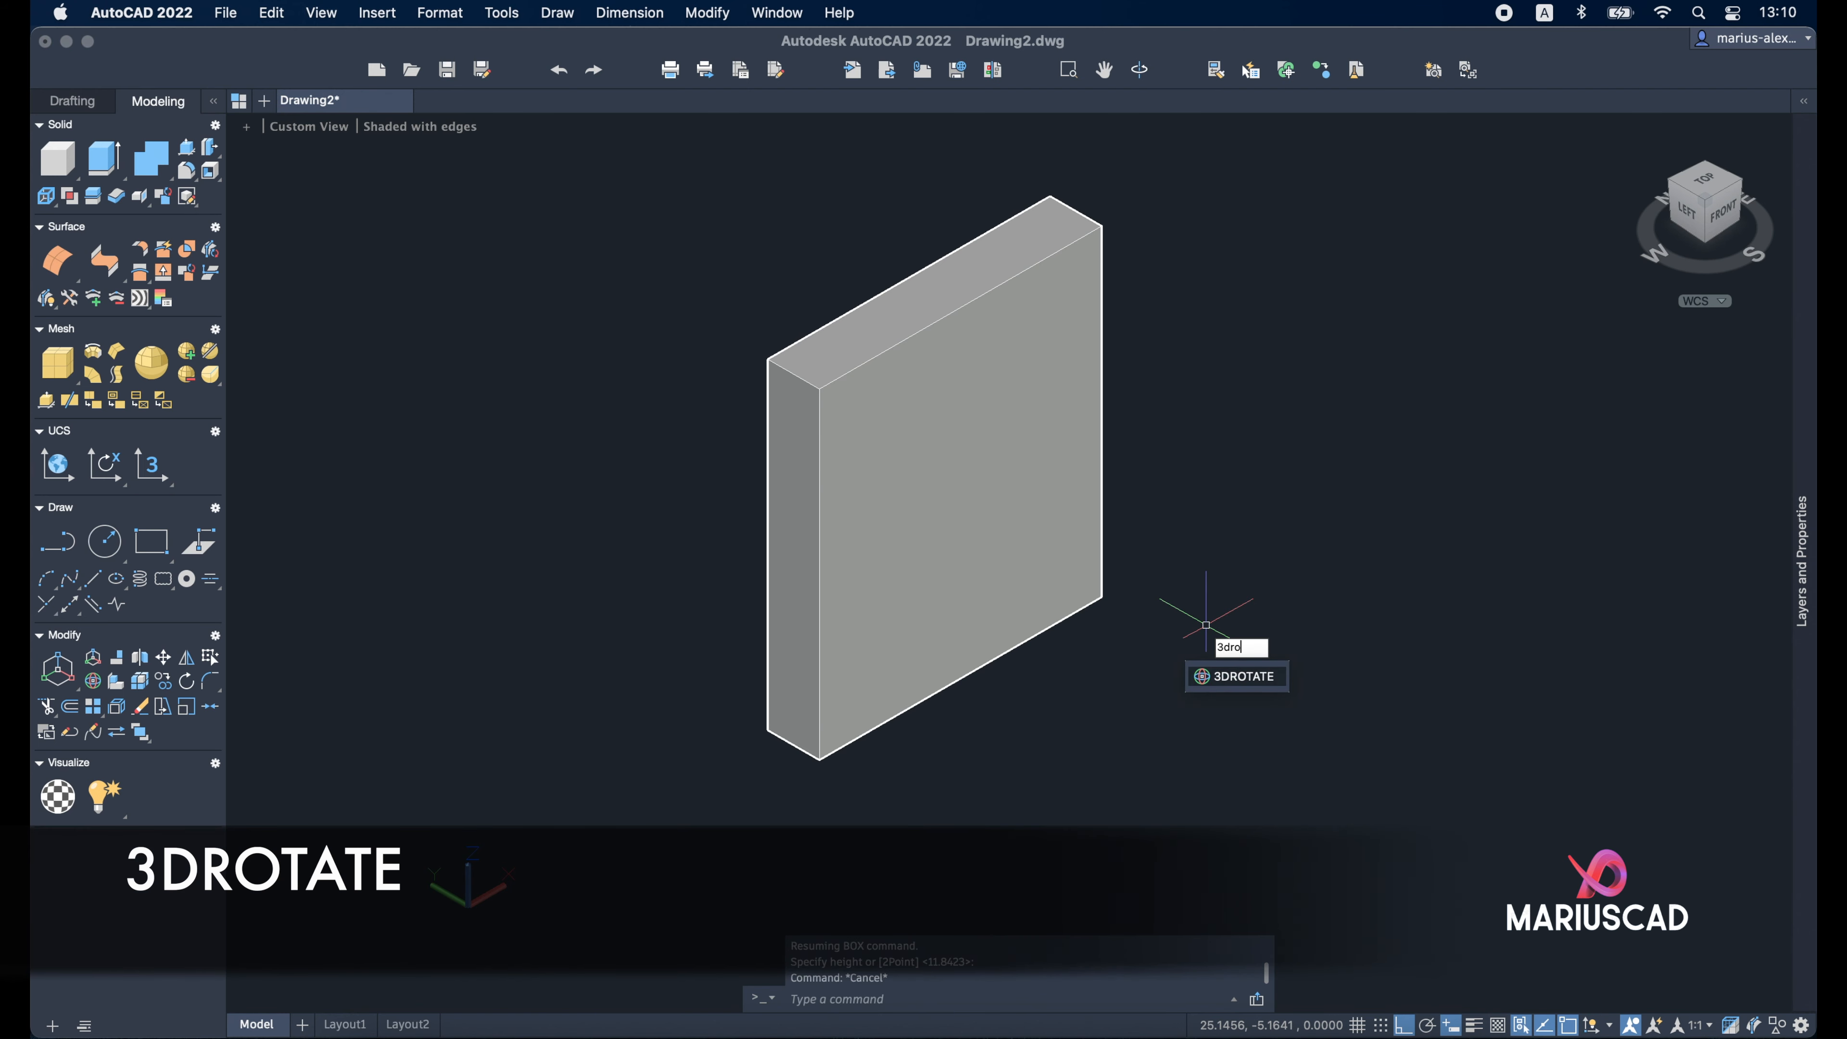
text(o)
key(Return)
click(1027, 499)
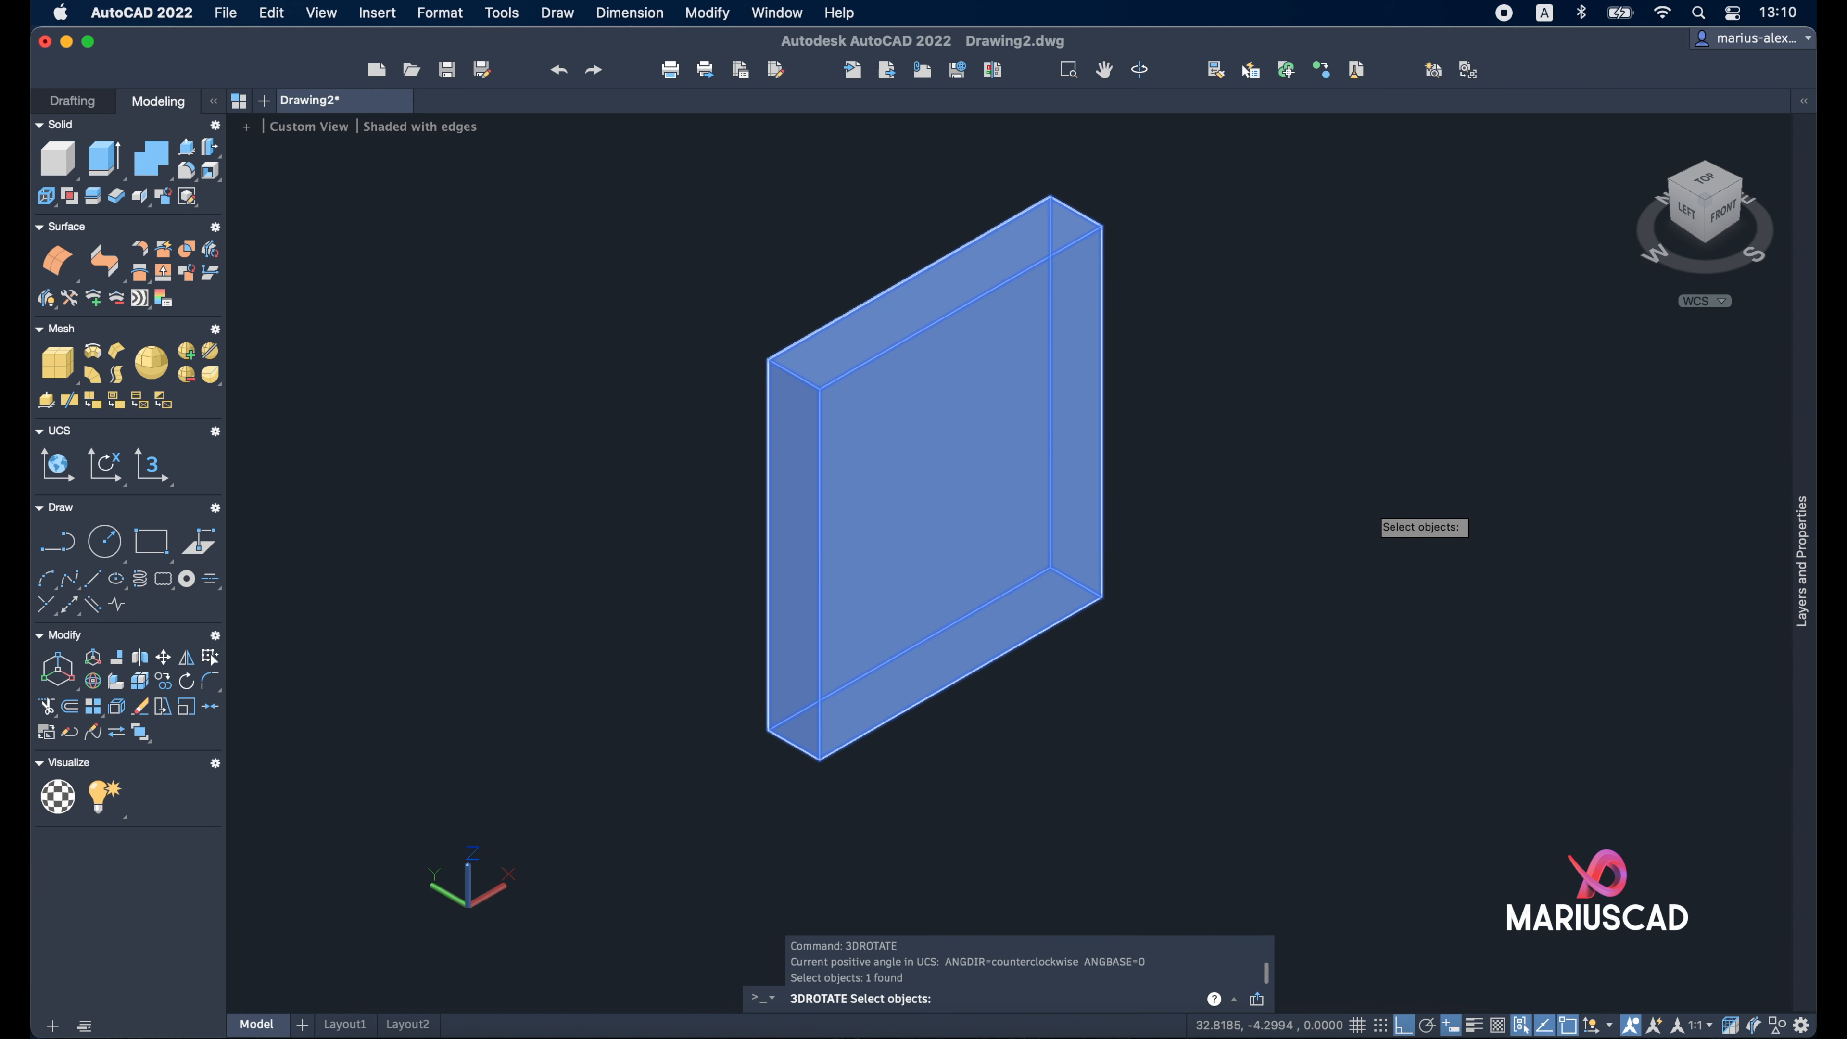
key(Return)
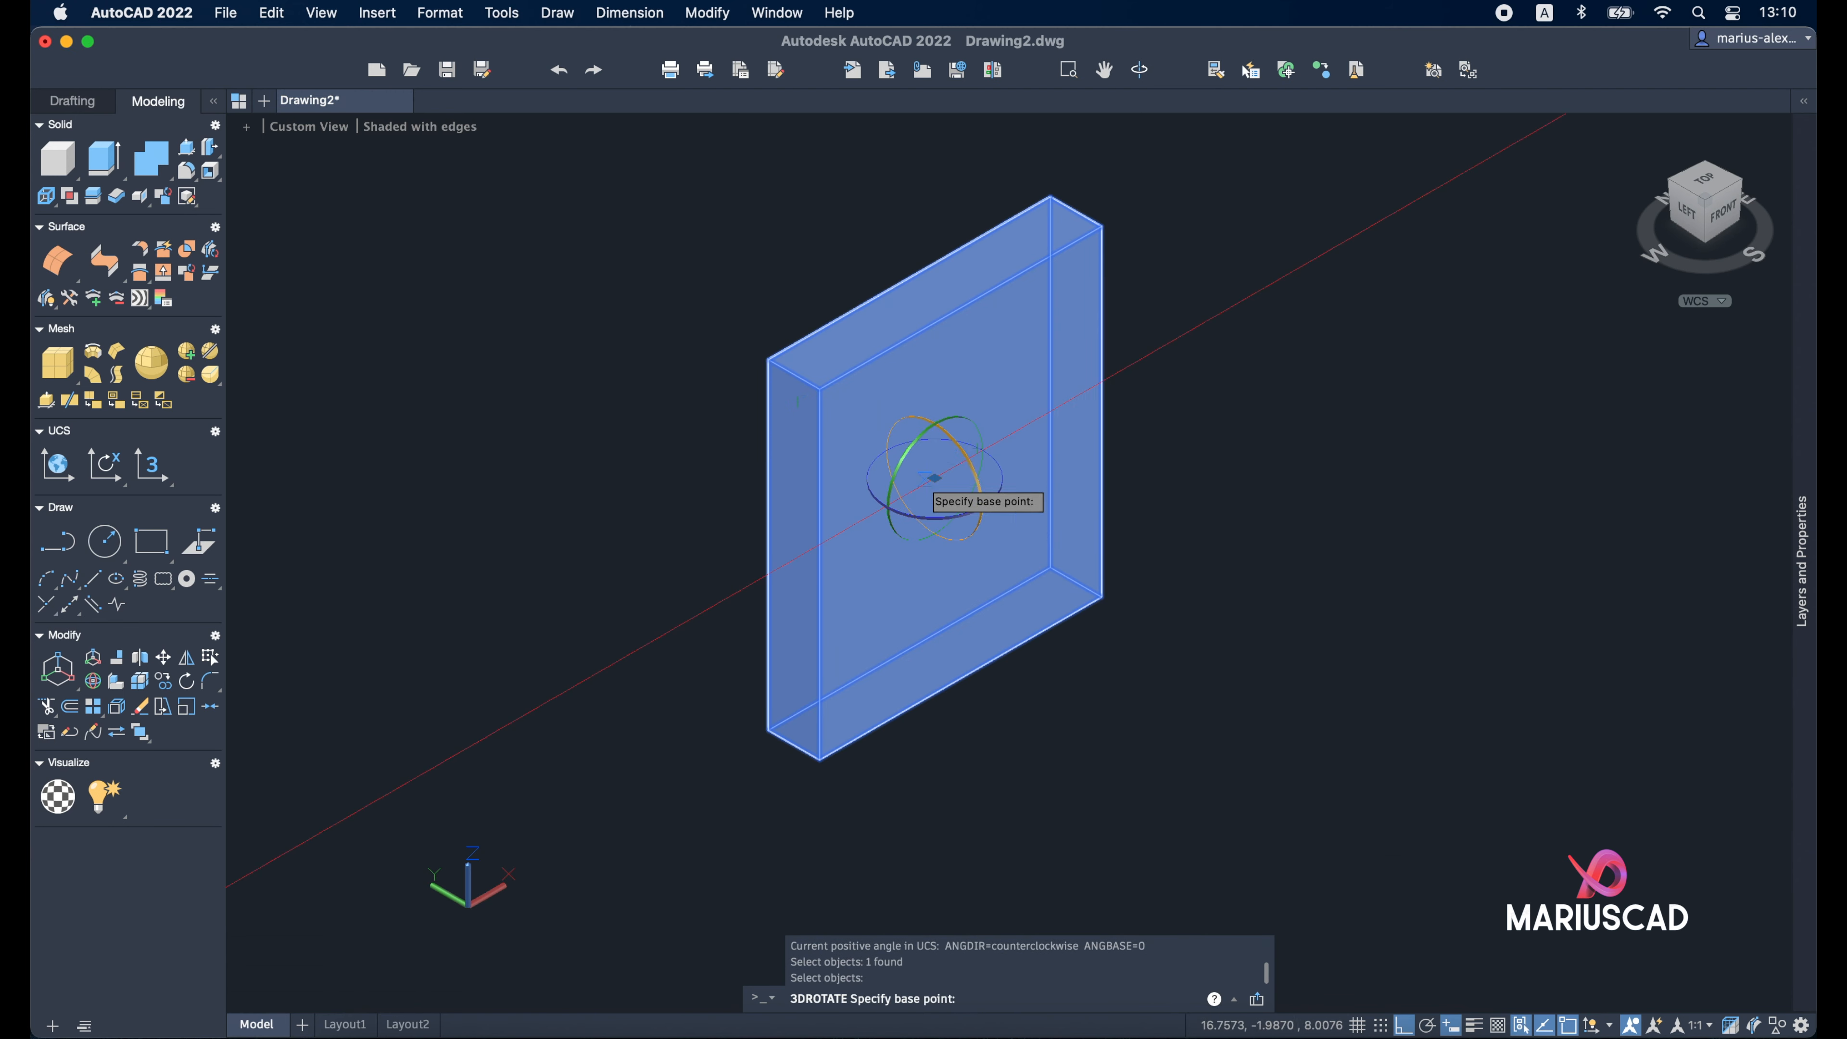
click(931, 522)
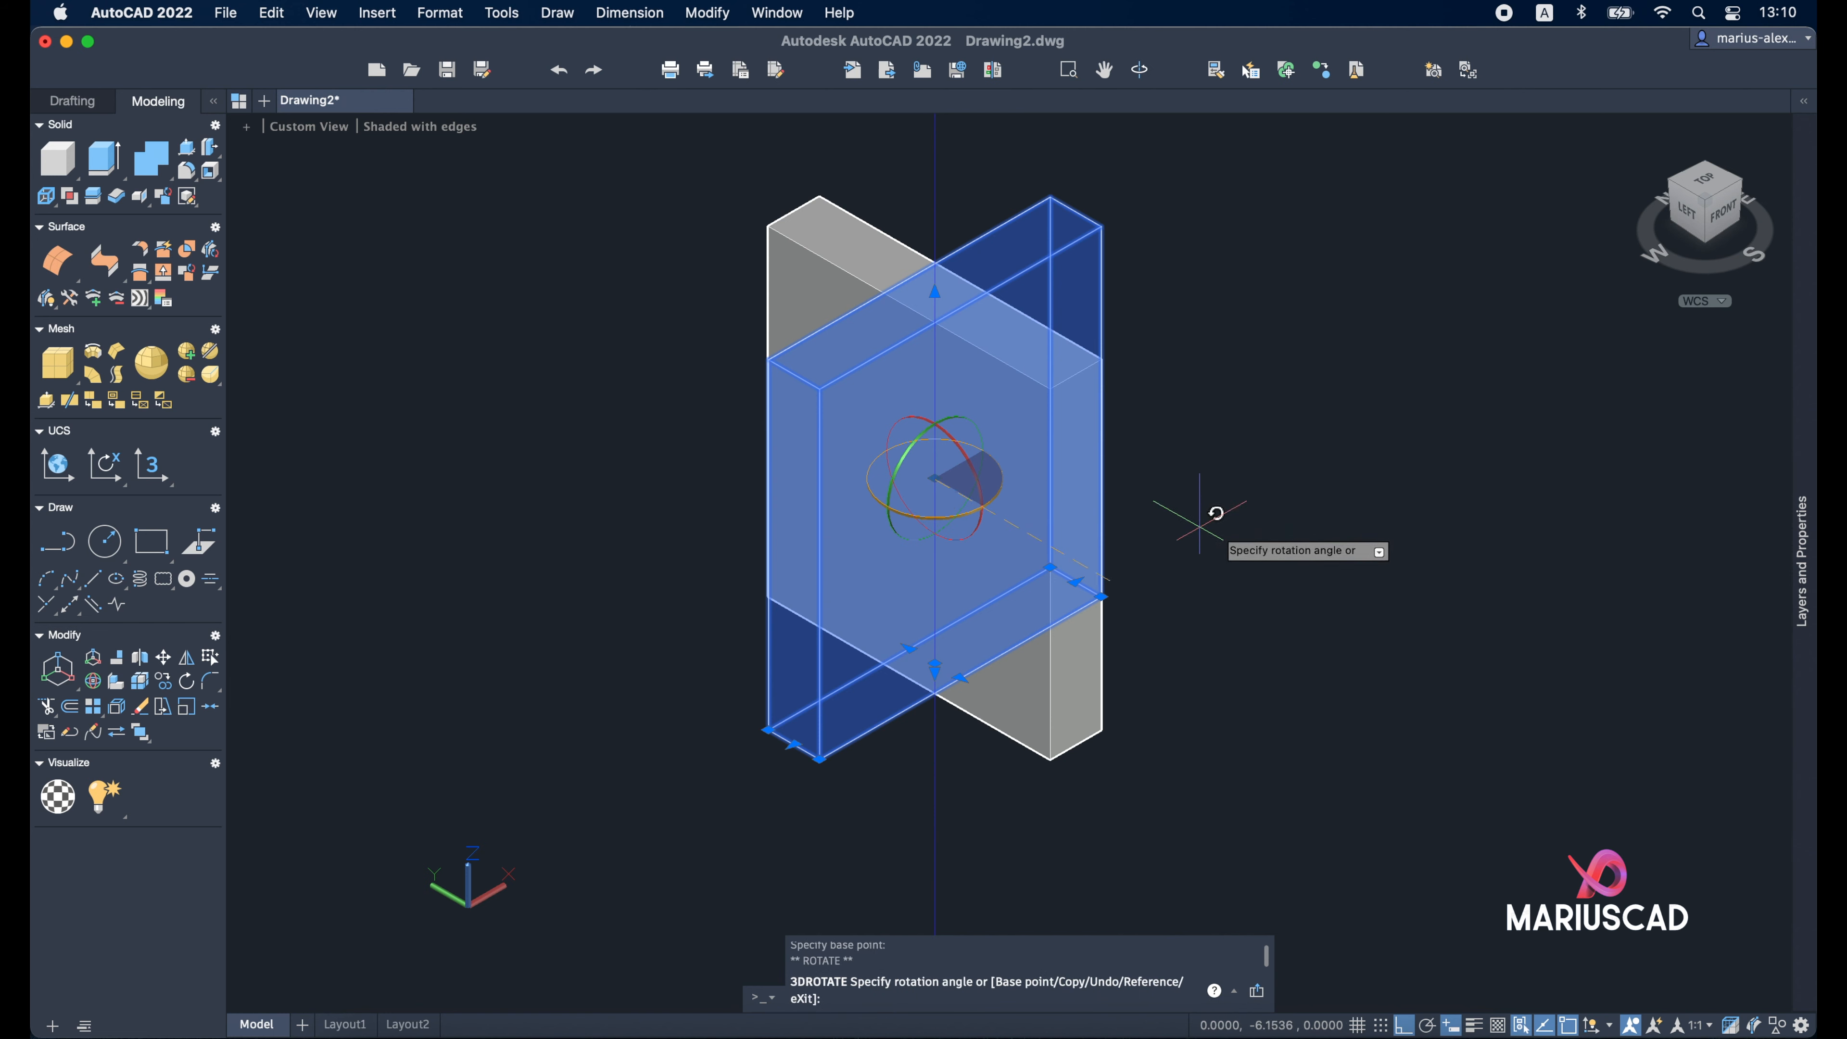
click(1440, 552)
key(Escape)
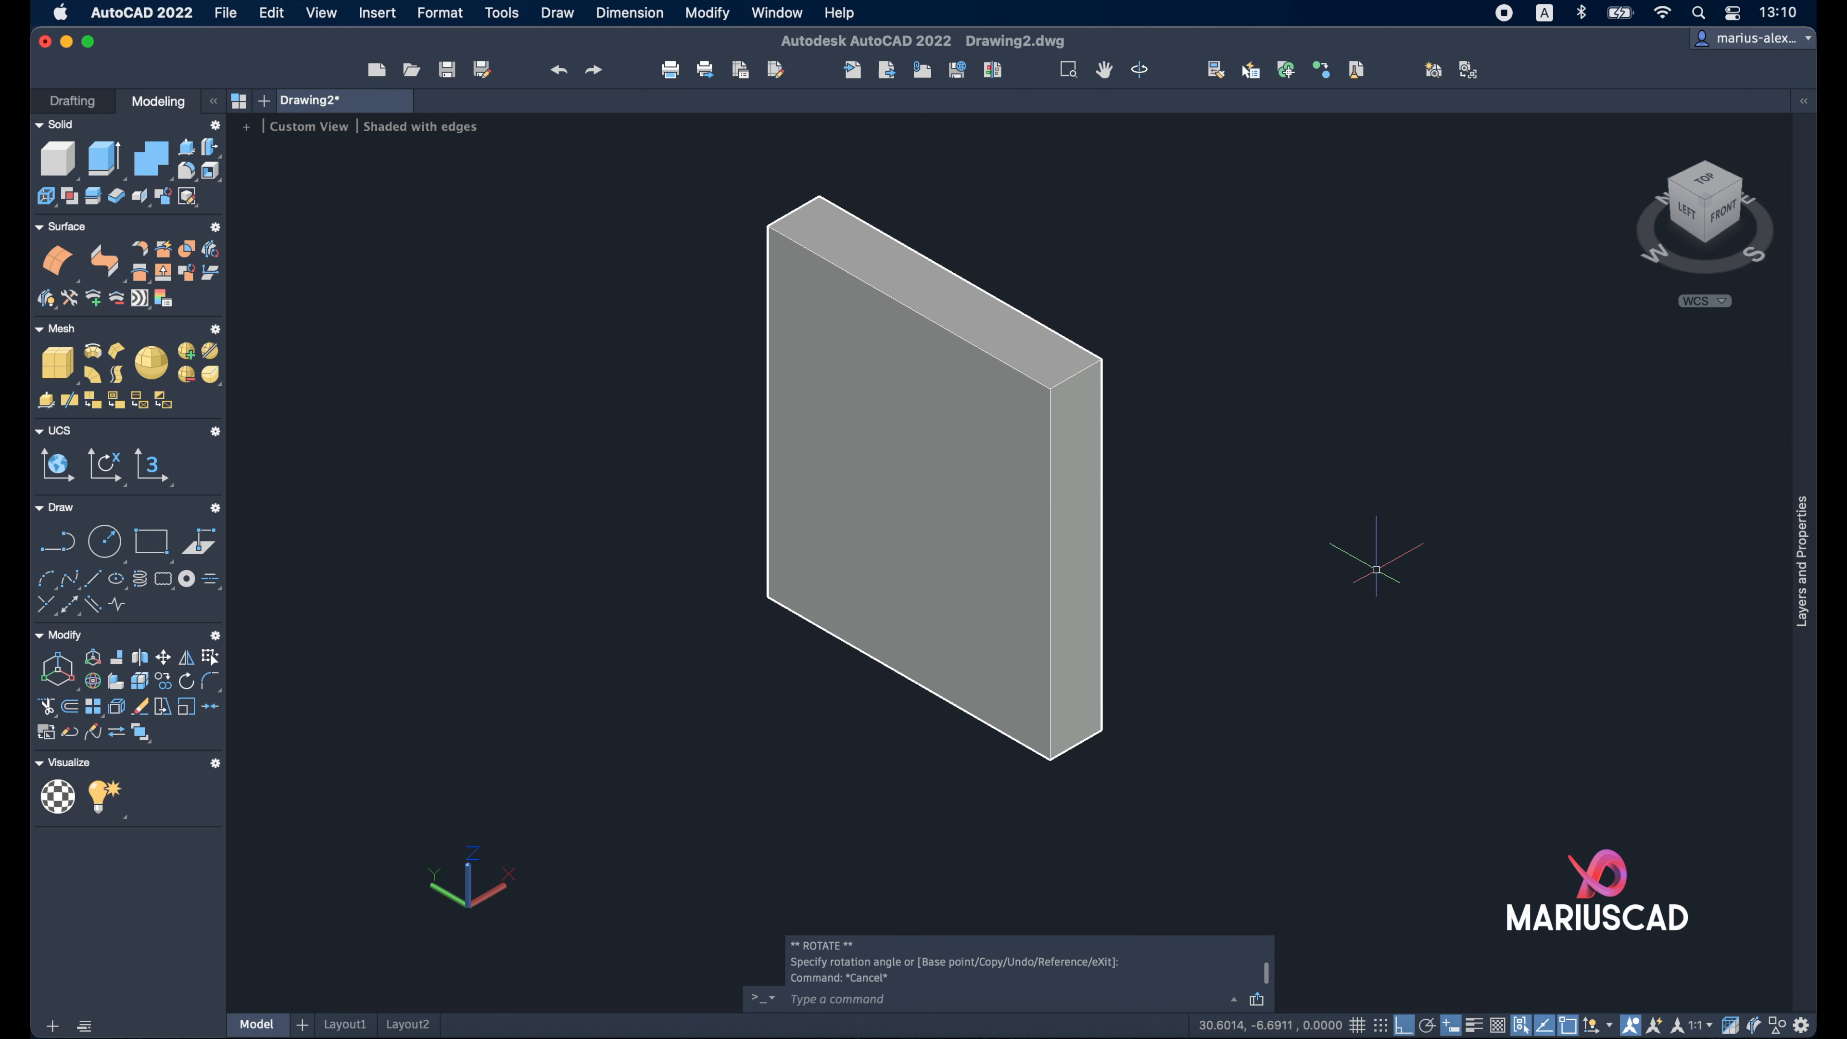
key(super+z)
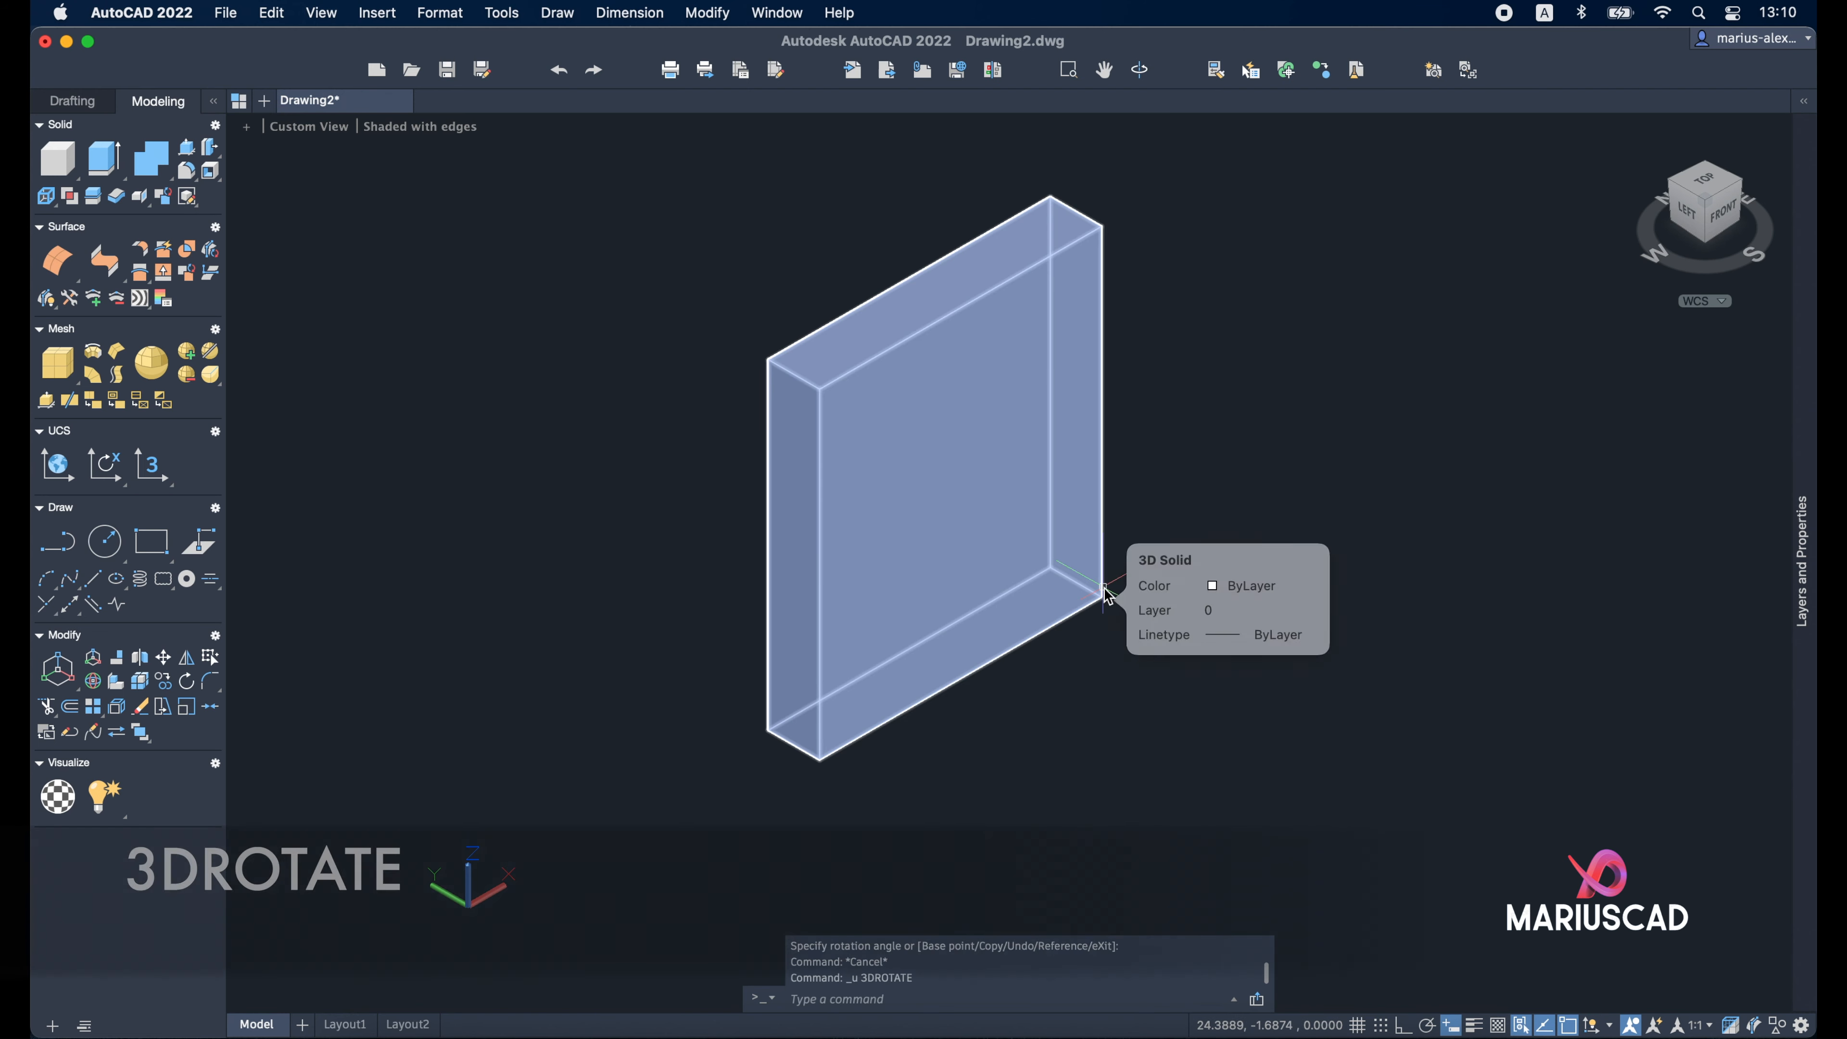
Rotate the box about its X axis with 3DROTATE by a freehand angle so it leans almost flat
key(Return)
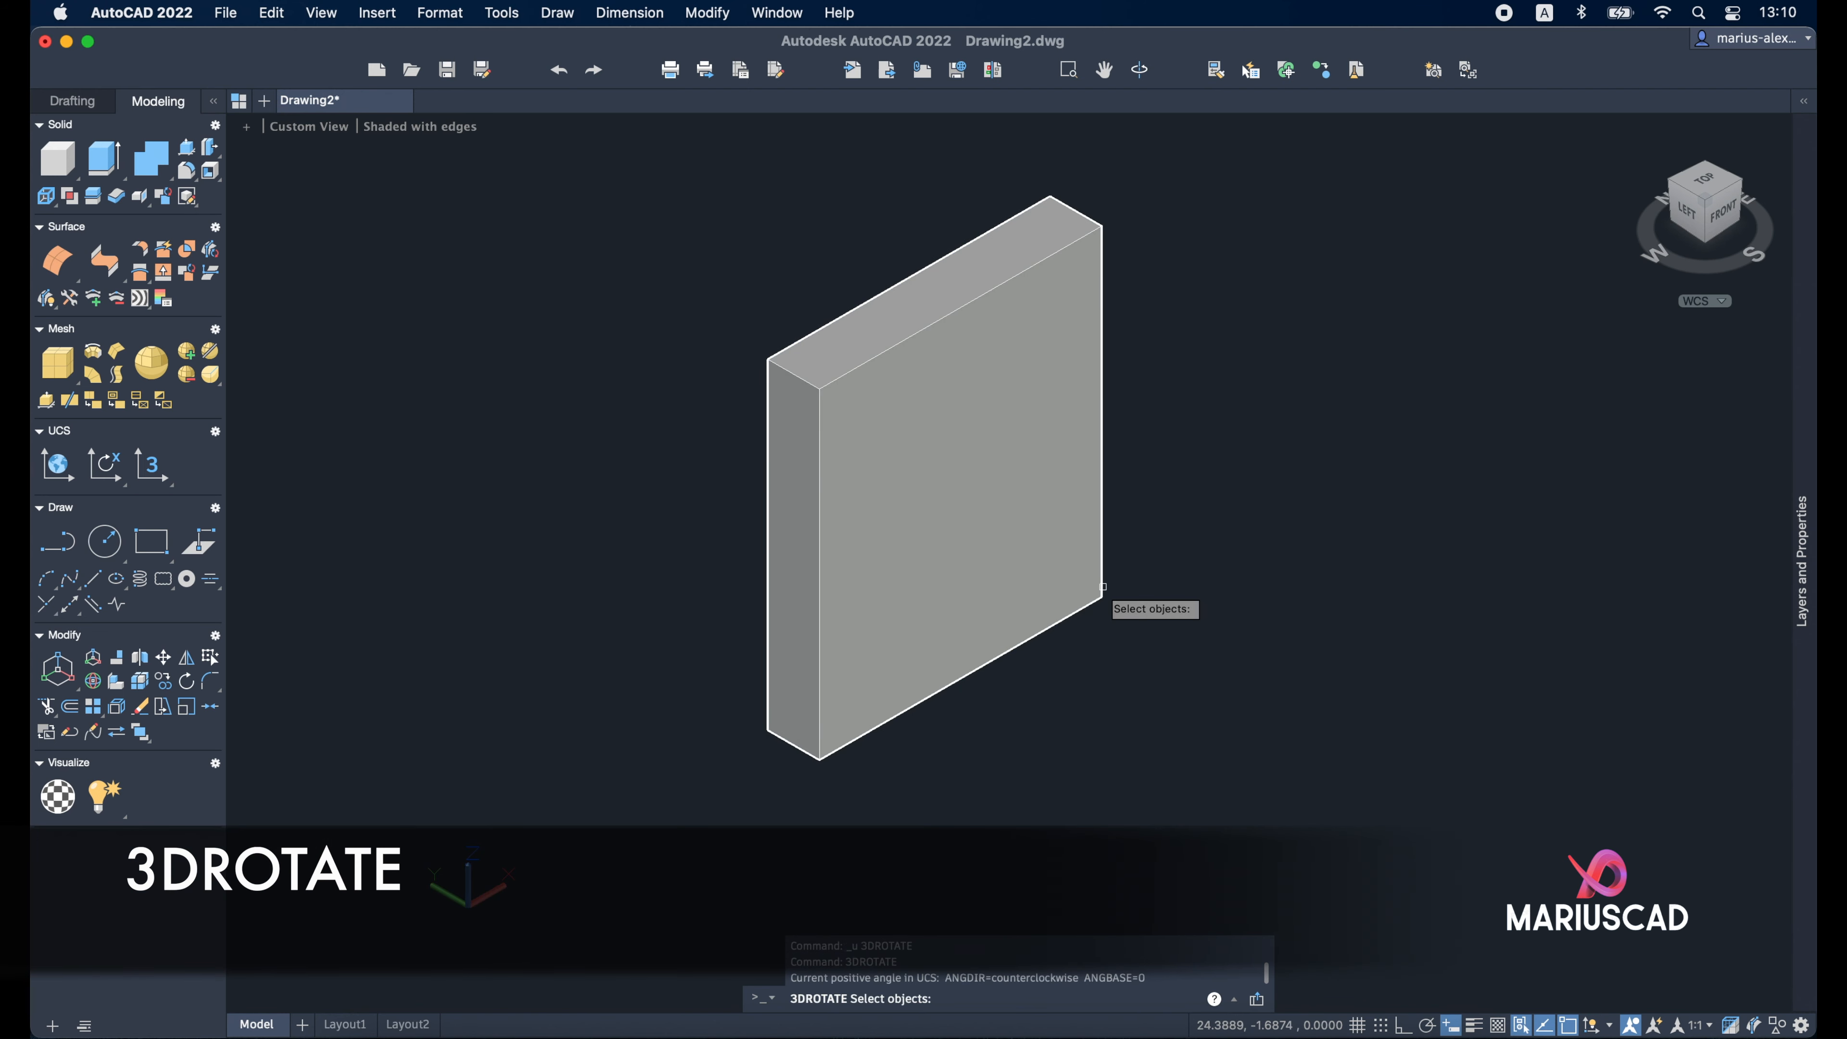
click(1022, 483)
key(Return)
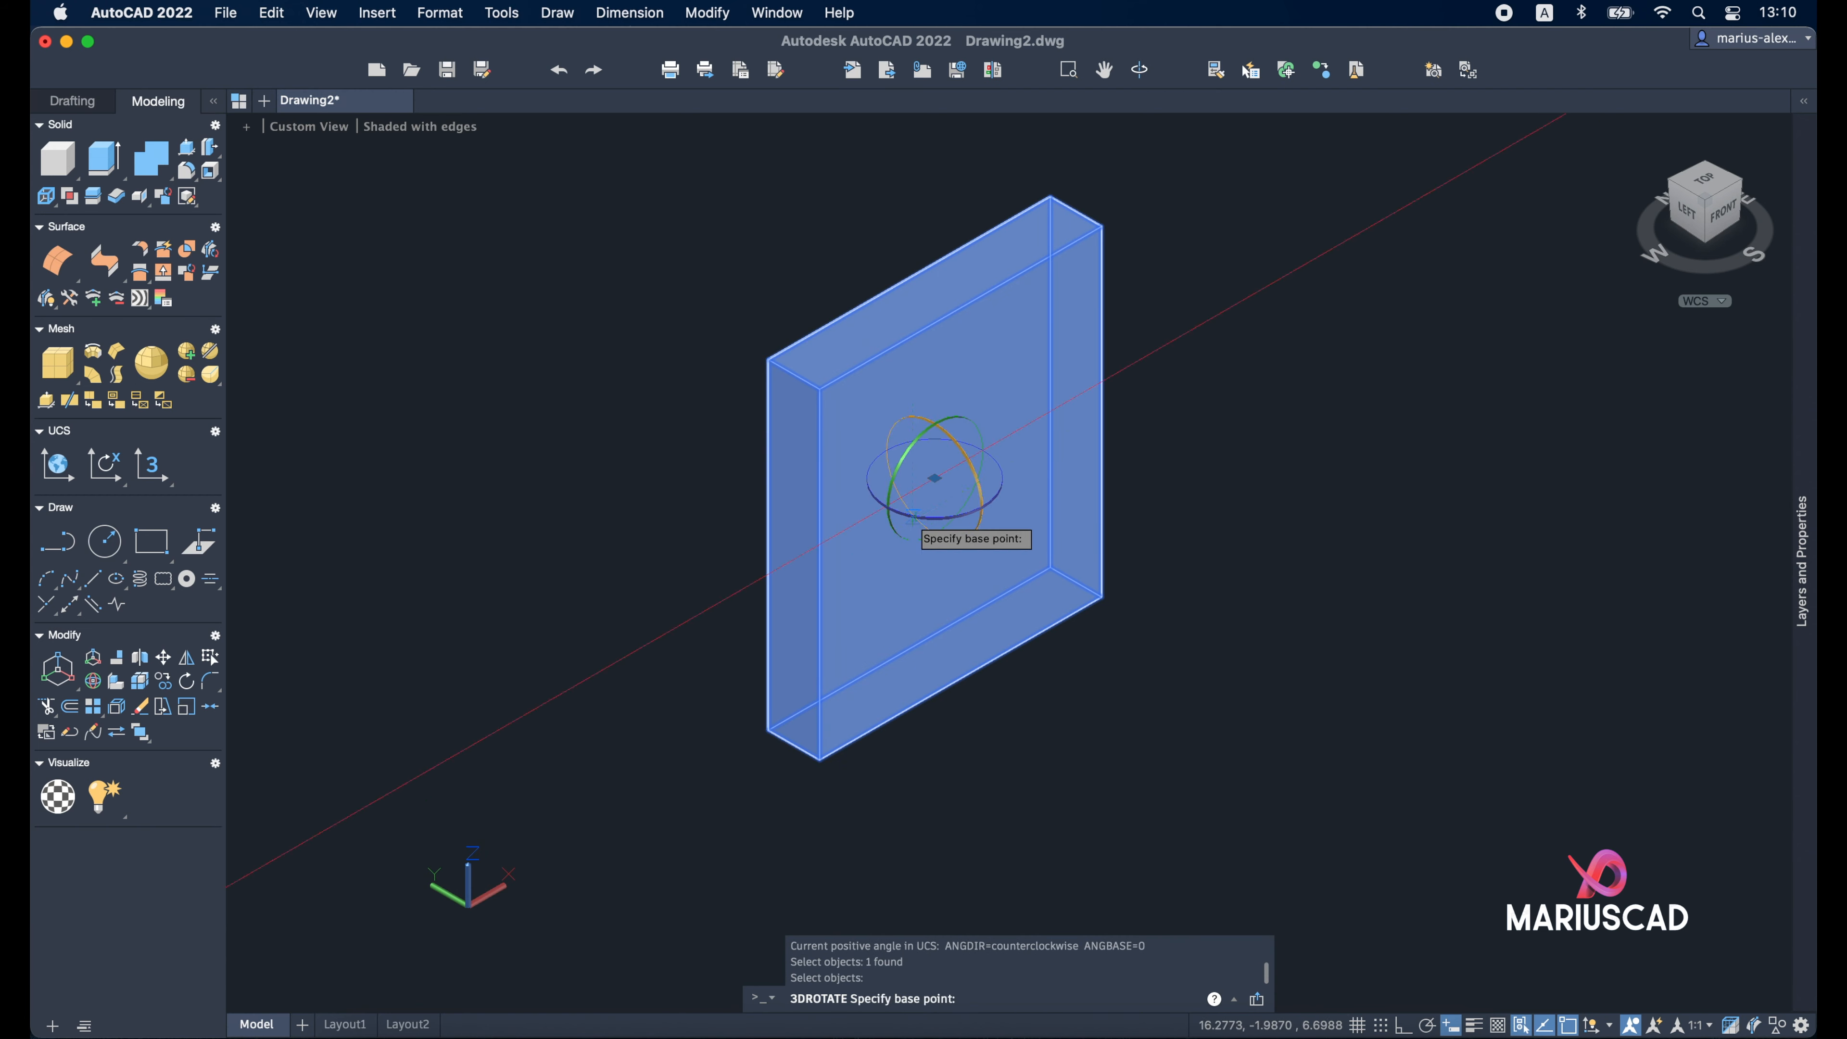
click(915, 514)
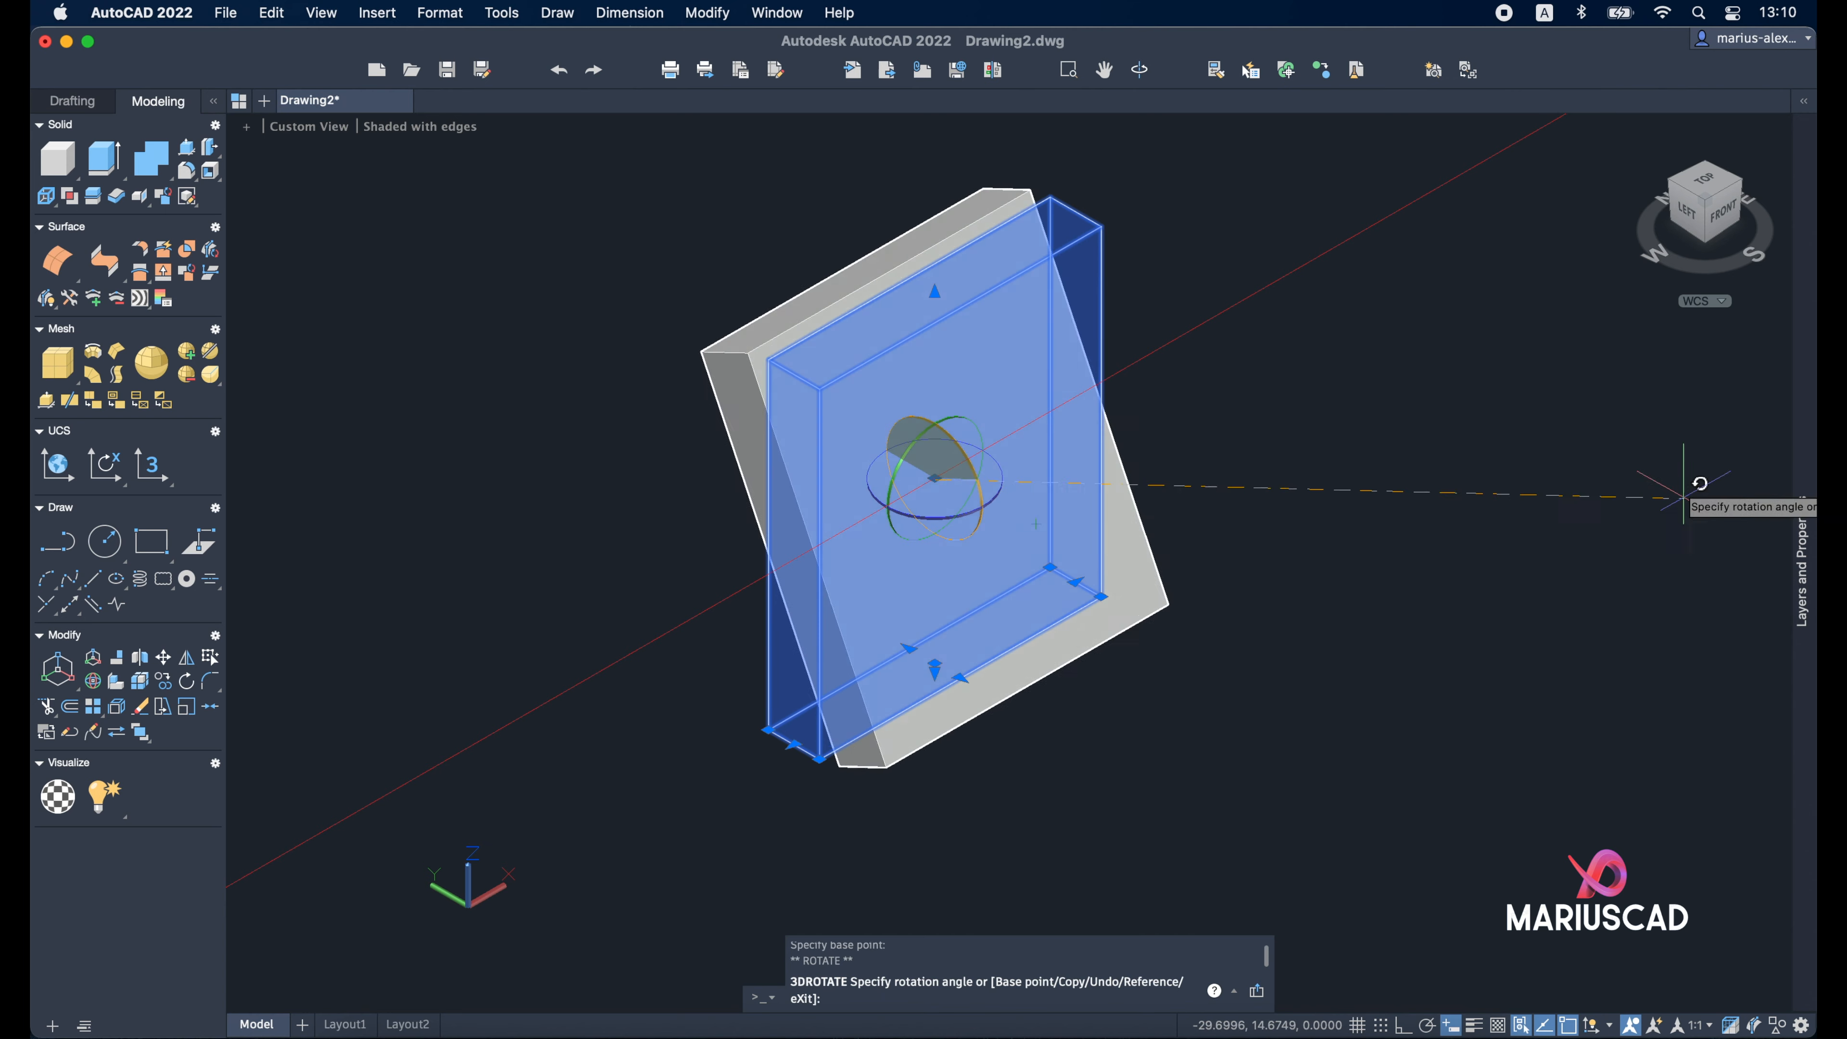
click(783, 144)
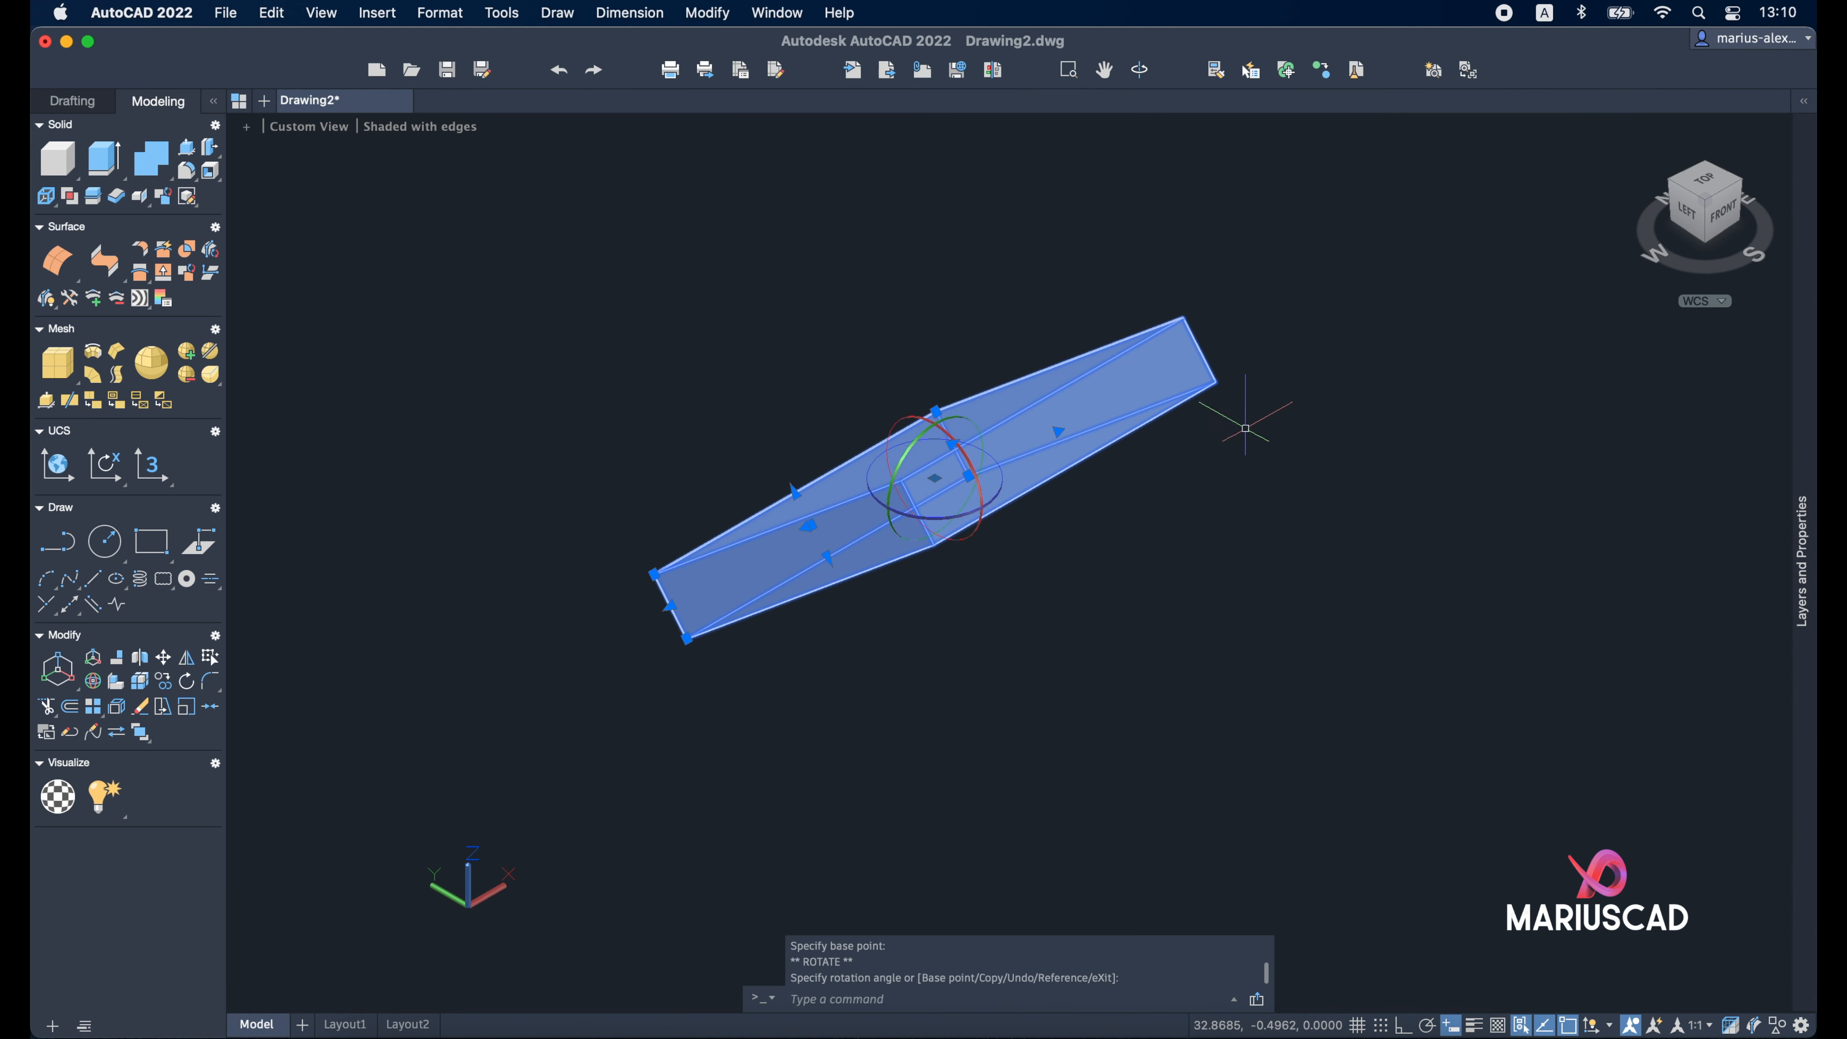
key(Escape)
key(Escape)
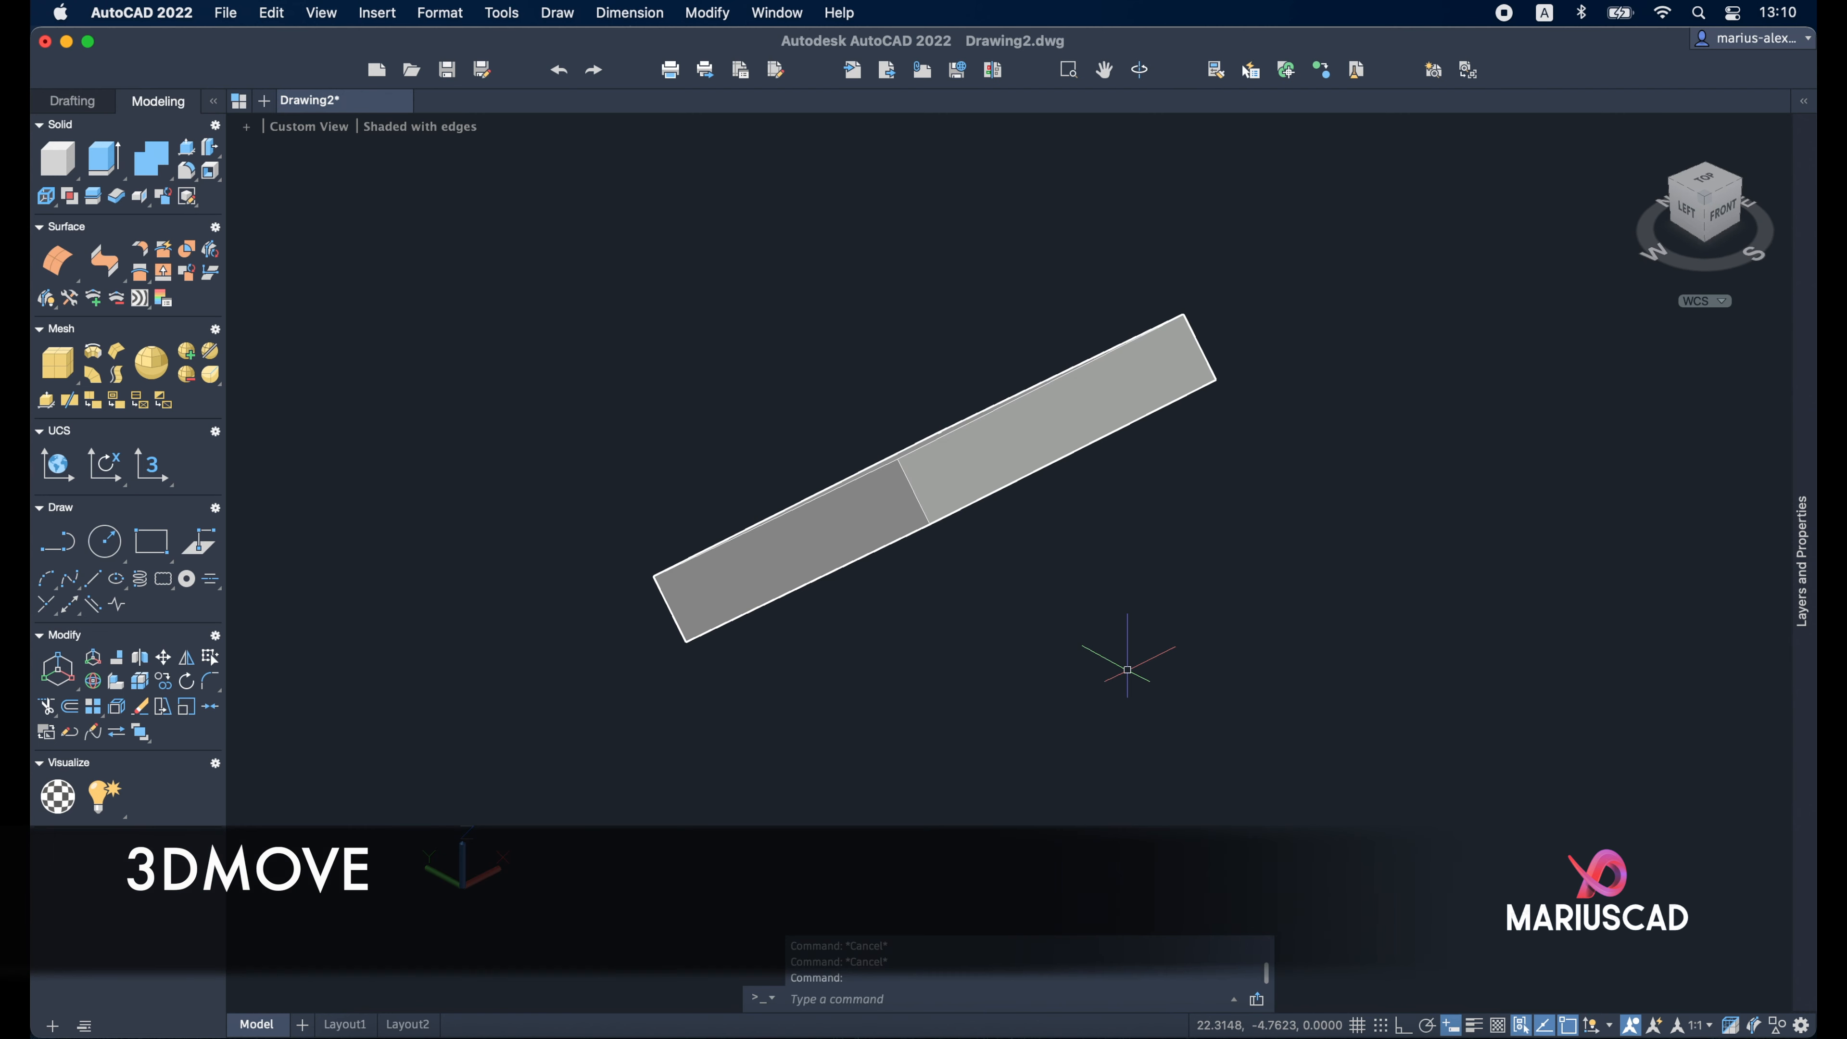
Move the tilted box to a new freehand position with 3DMOVE, using a base point picked beside it
text(3dmove)
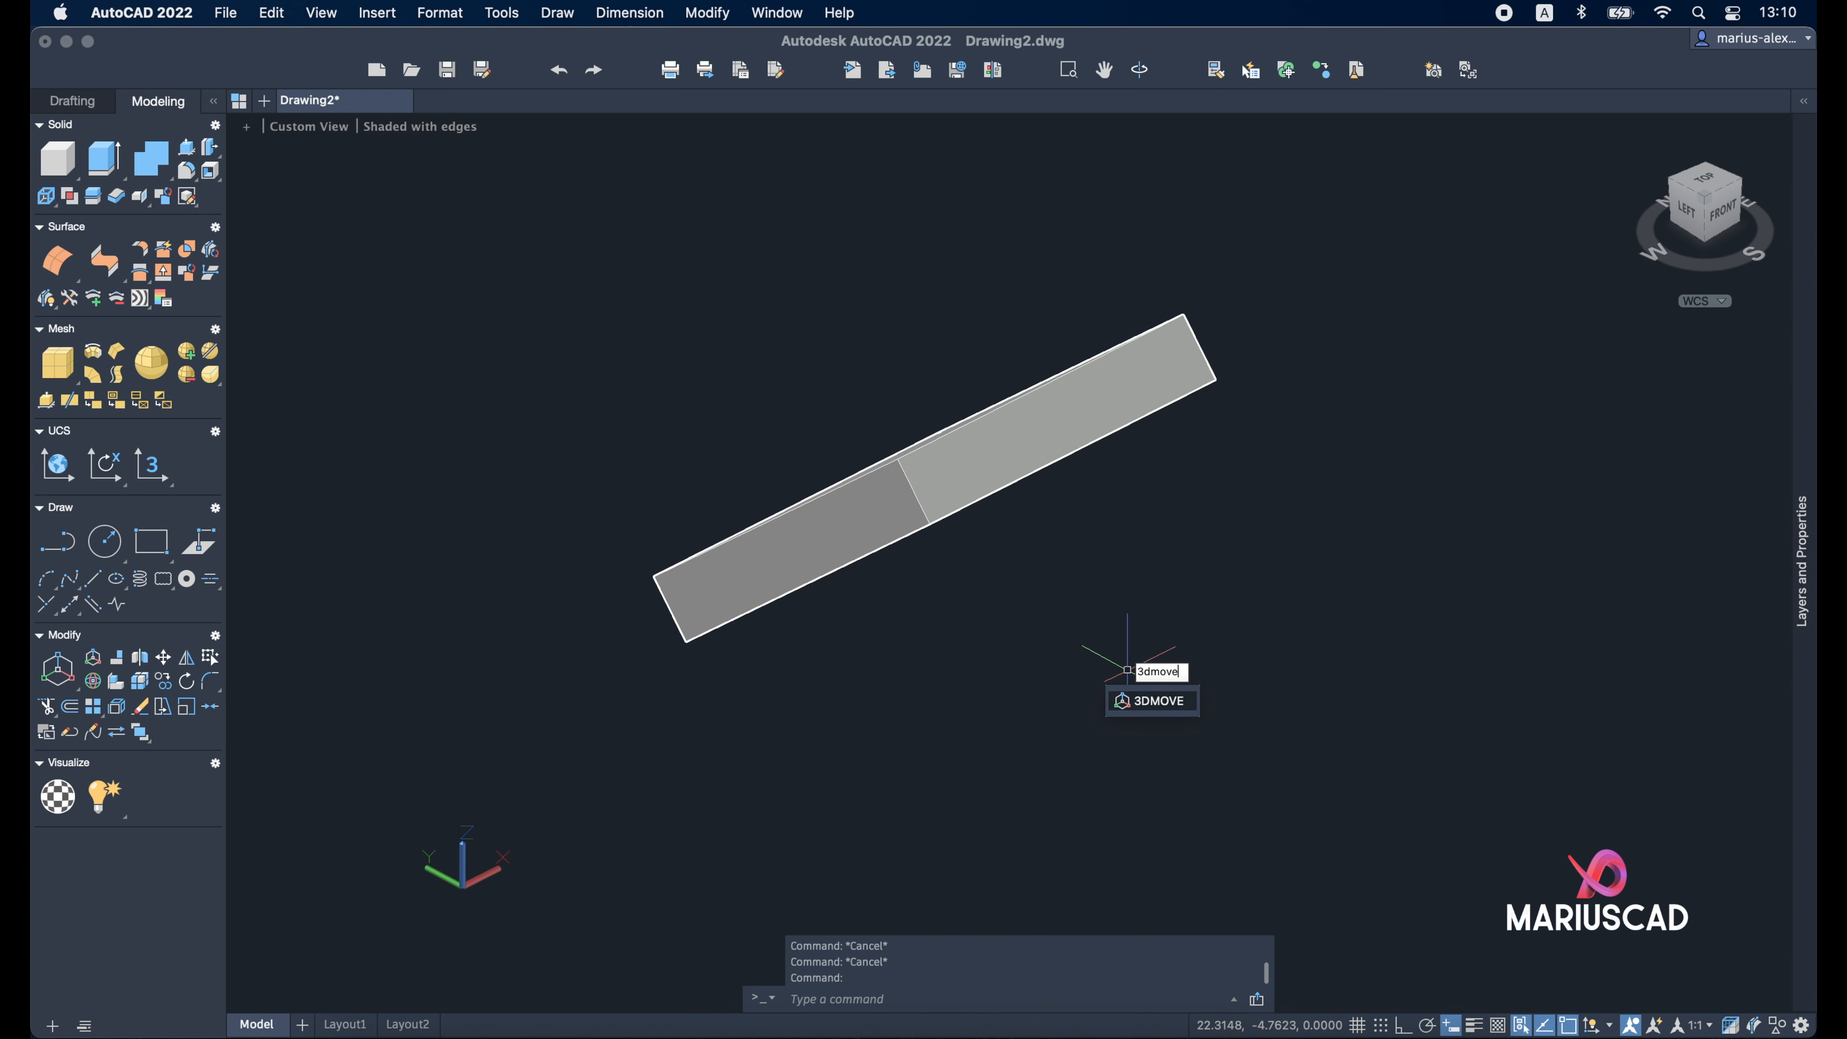
key(Return)
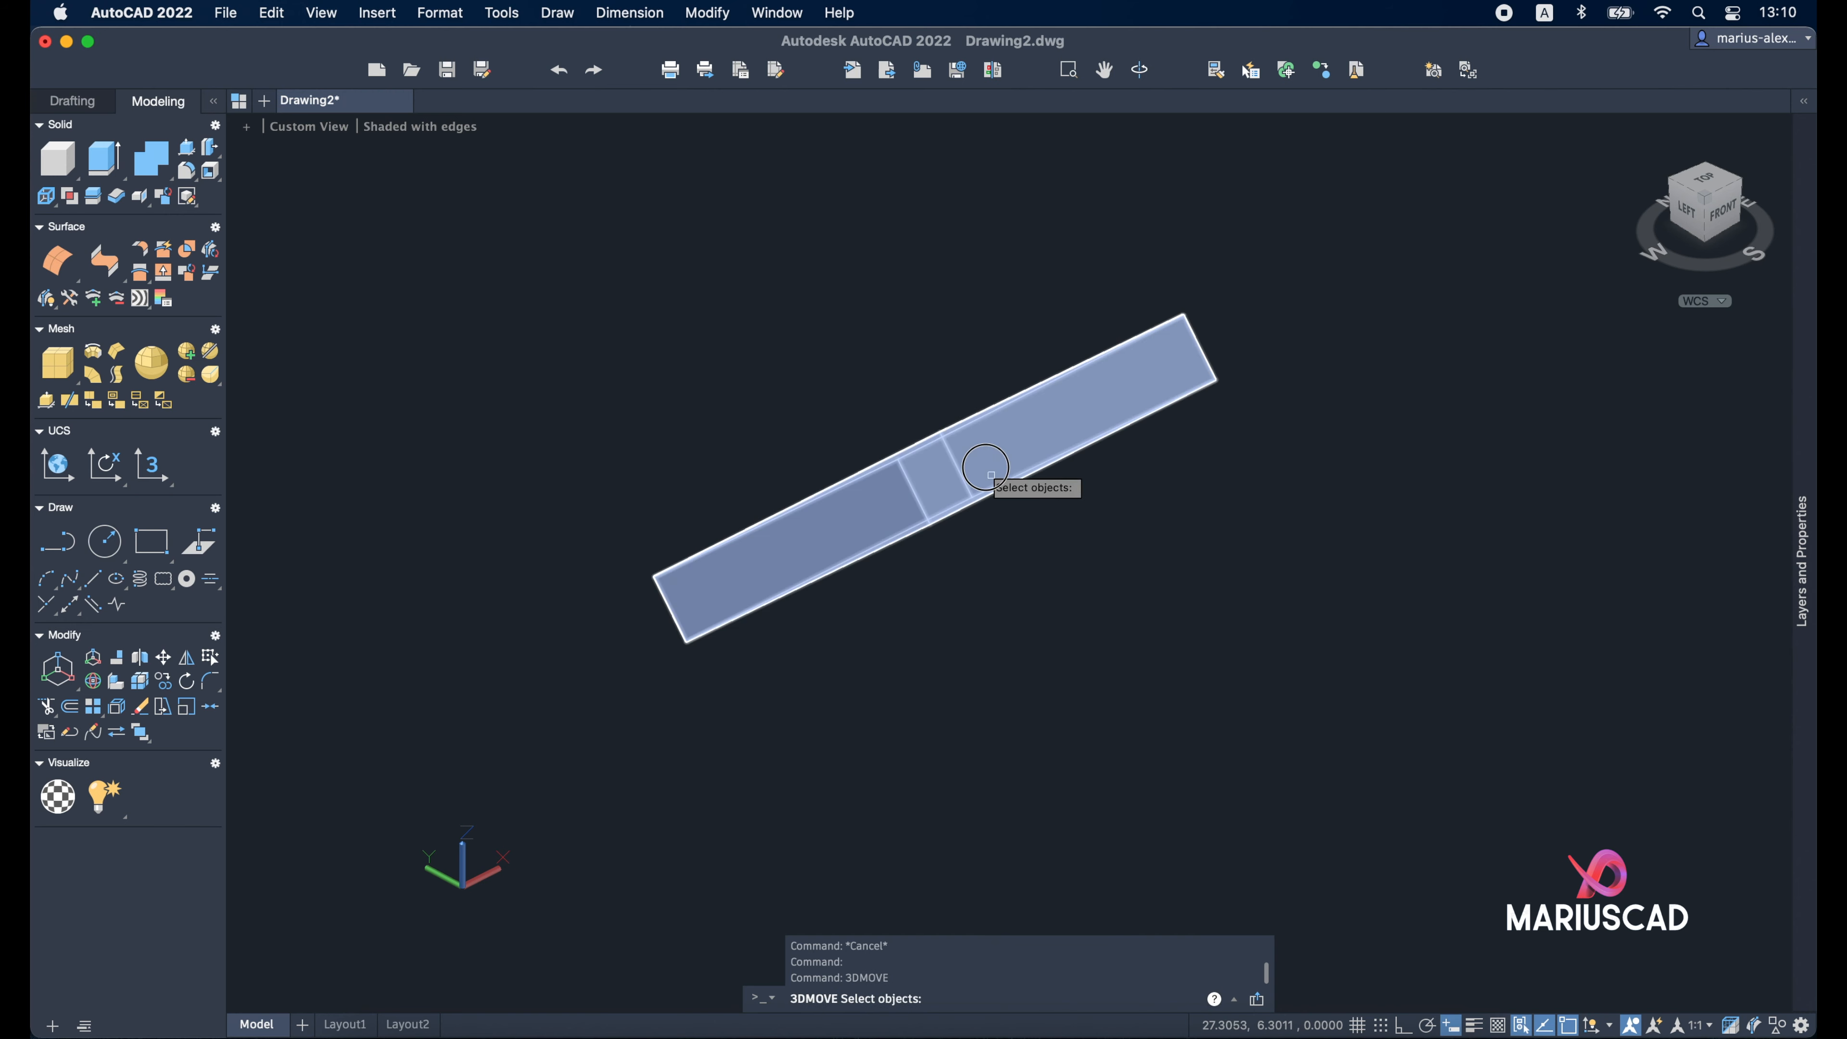
click(980, 464)
key(Return)
click(1203, 603)
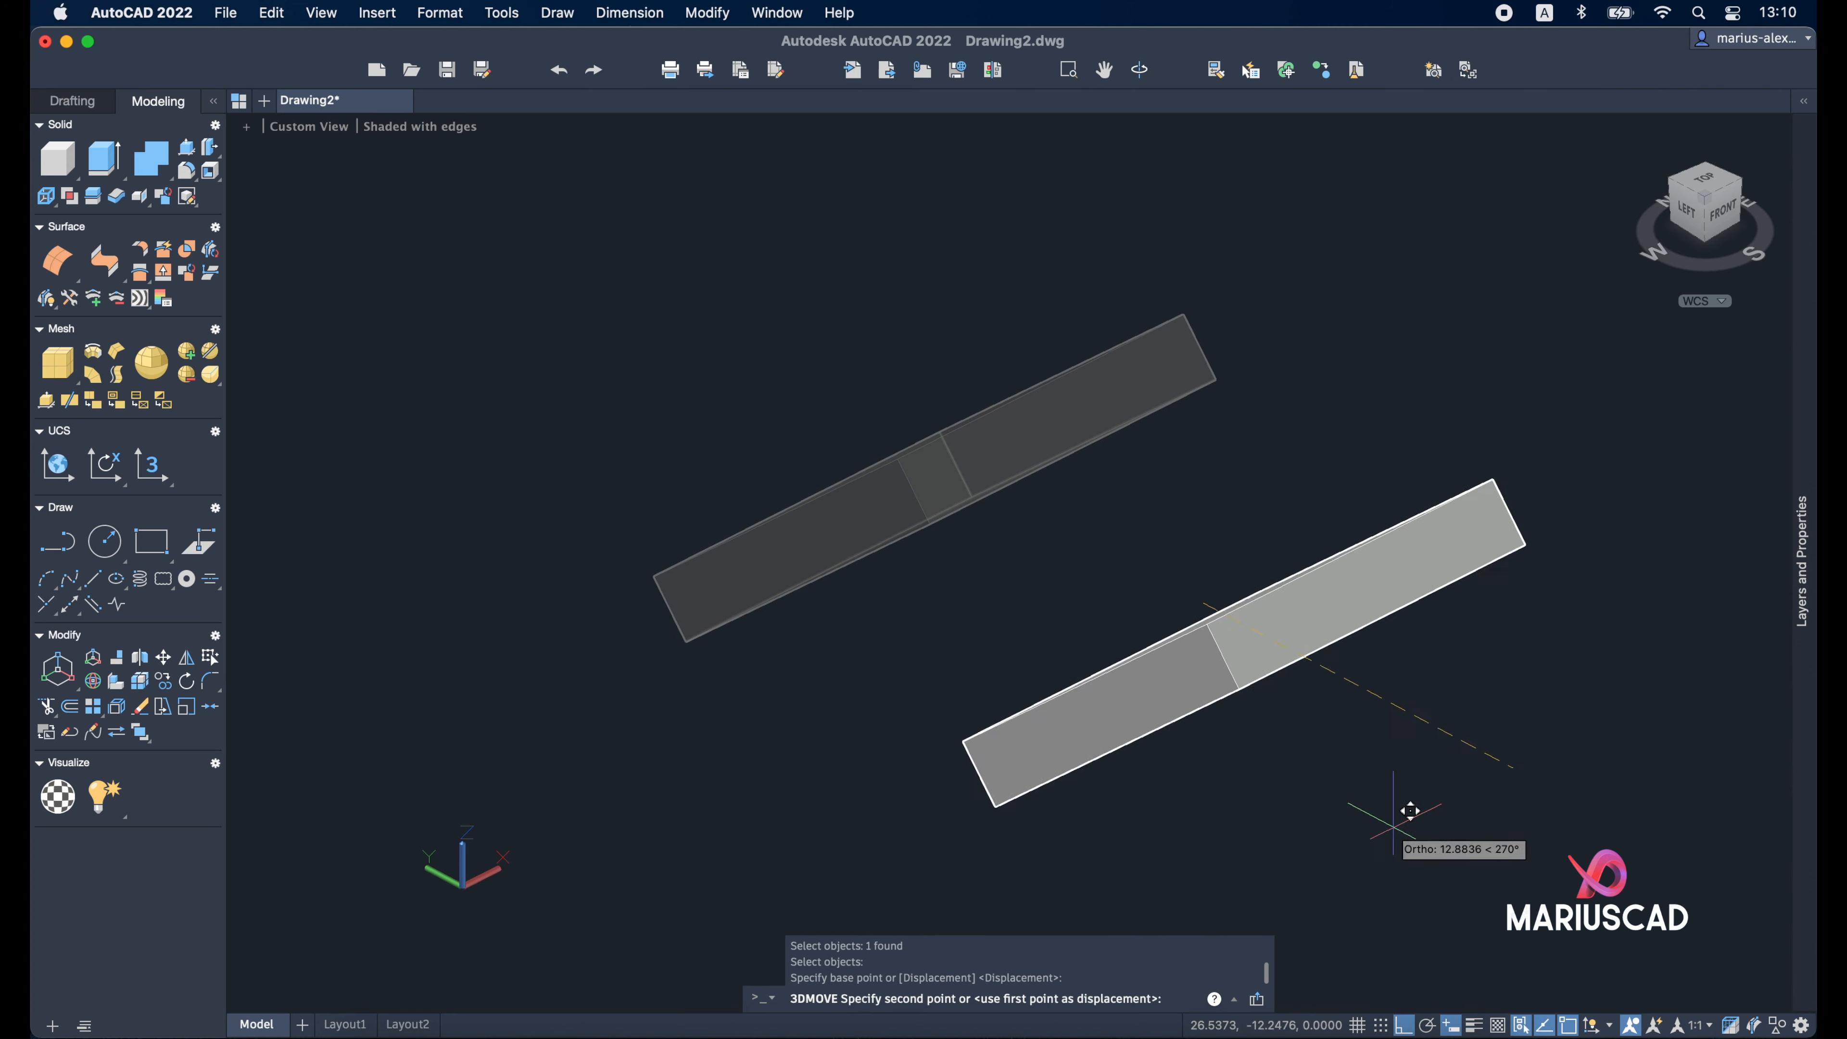
click(1607, 658)
Mirror the tilted box with 3DMIRROR across a vertical plane set by three points beside it, keeping the source object
mouse_move(1468, 735)
shift+middle_down()
mouse_move(1266, 582)
mouse_move(1584, 657)
mouse_move(1464, 652)
mouse_move(1200, 691)
mouse_move(1010, 577)
mouse_move(1182, 642)
shift+middle_up()
text(3d)
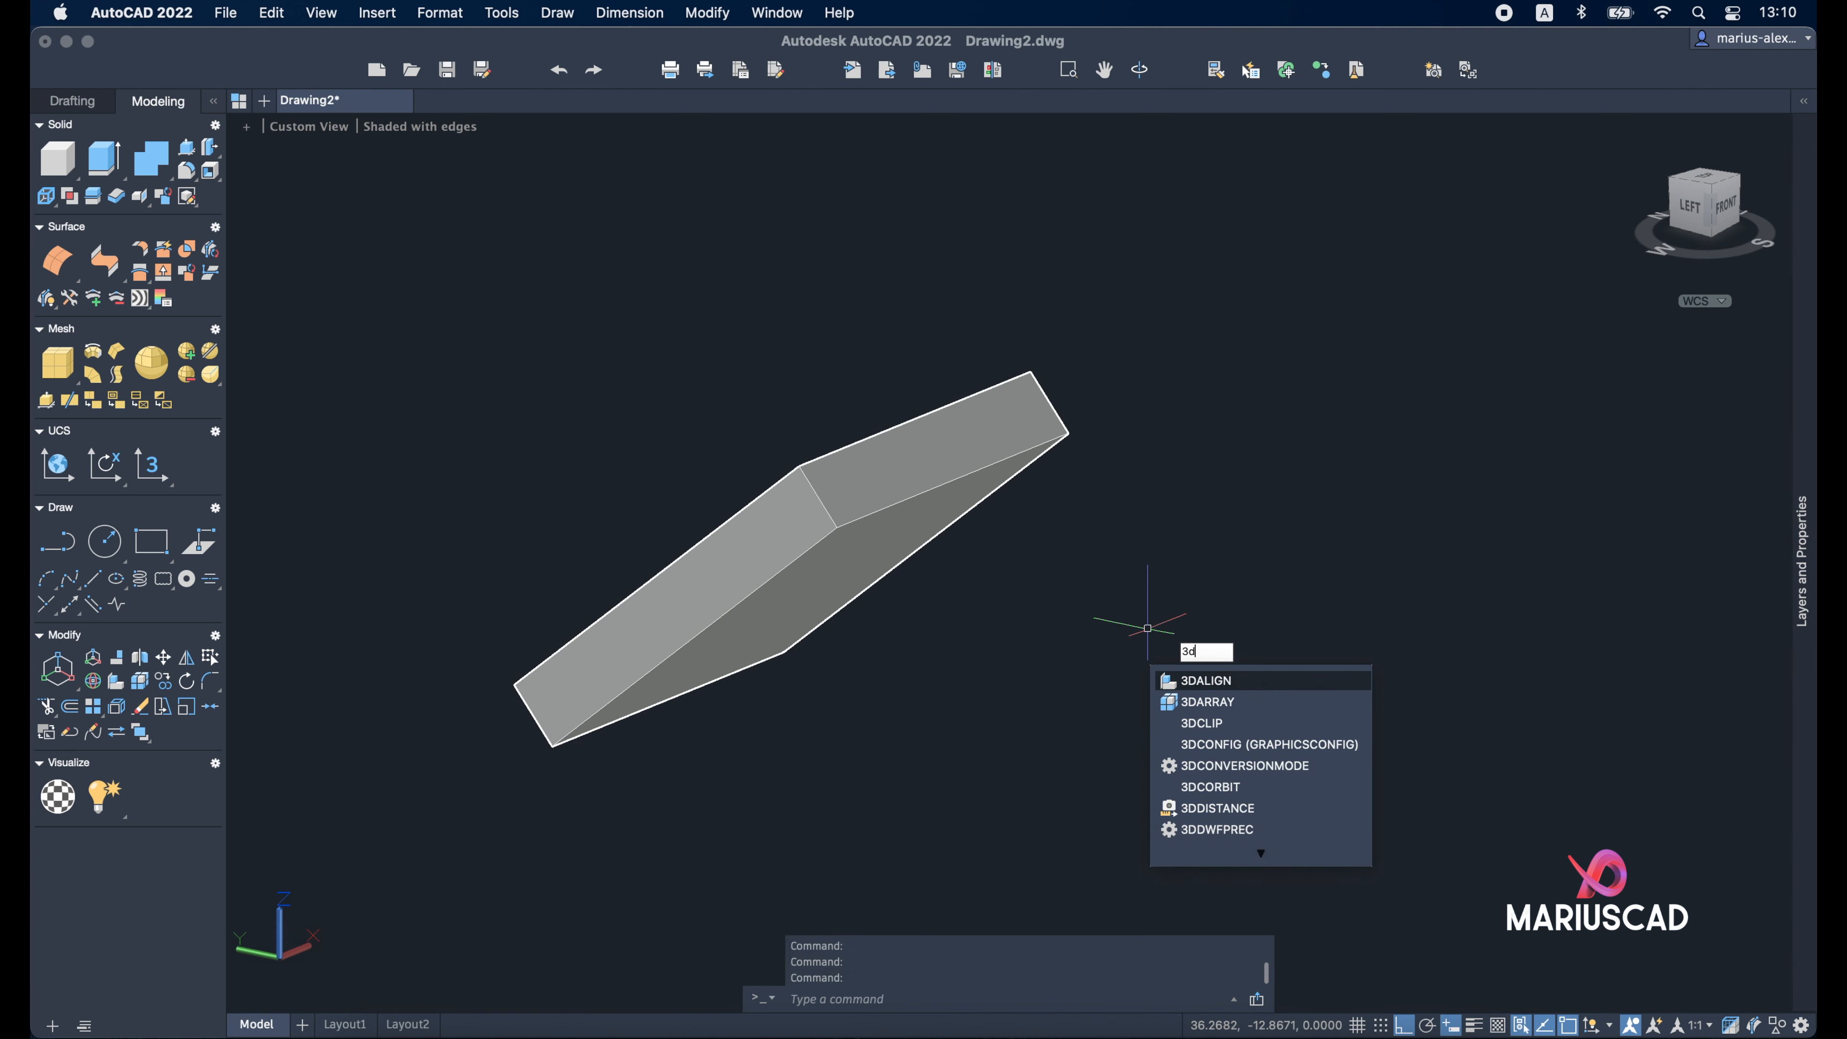
text(mirro)
key(Return)
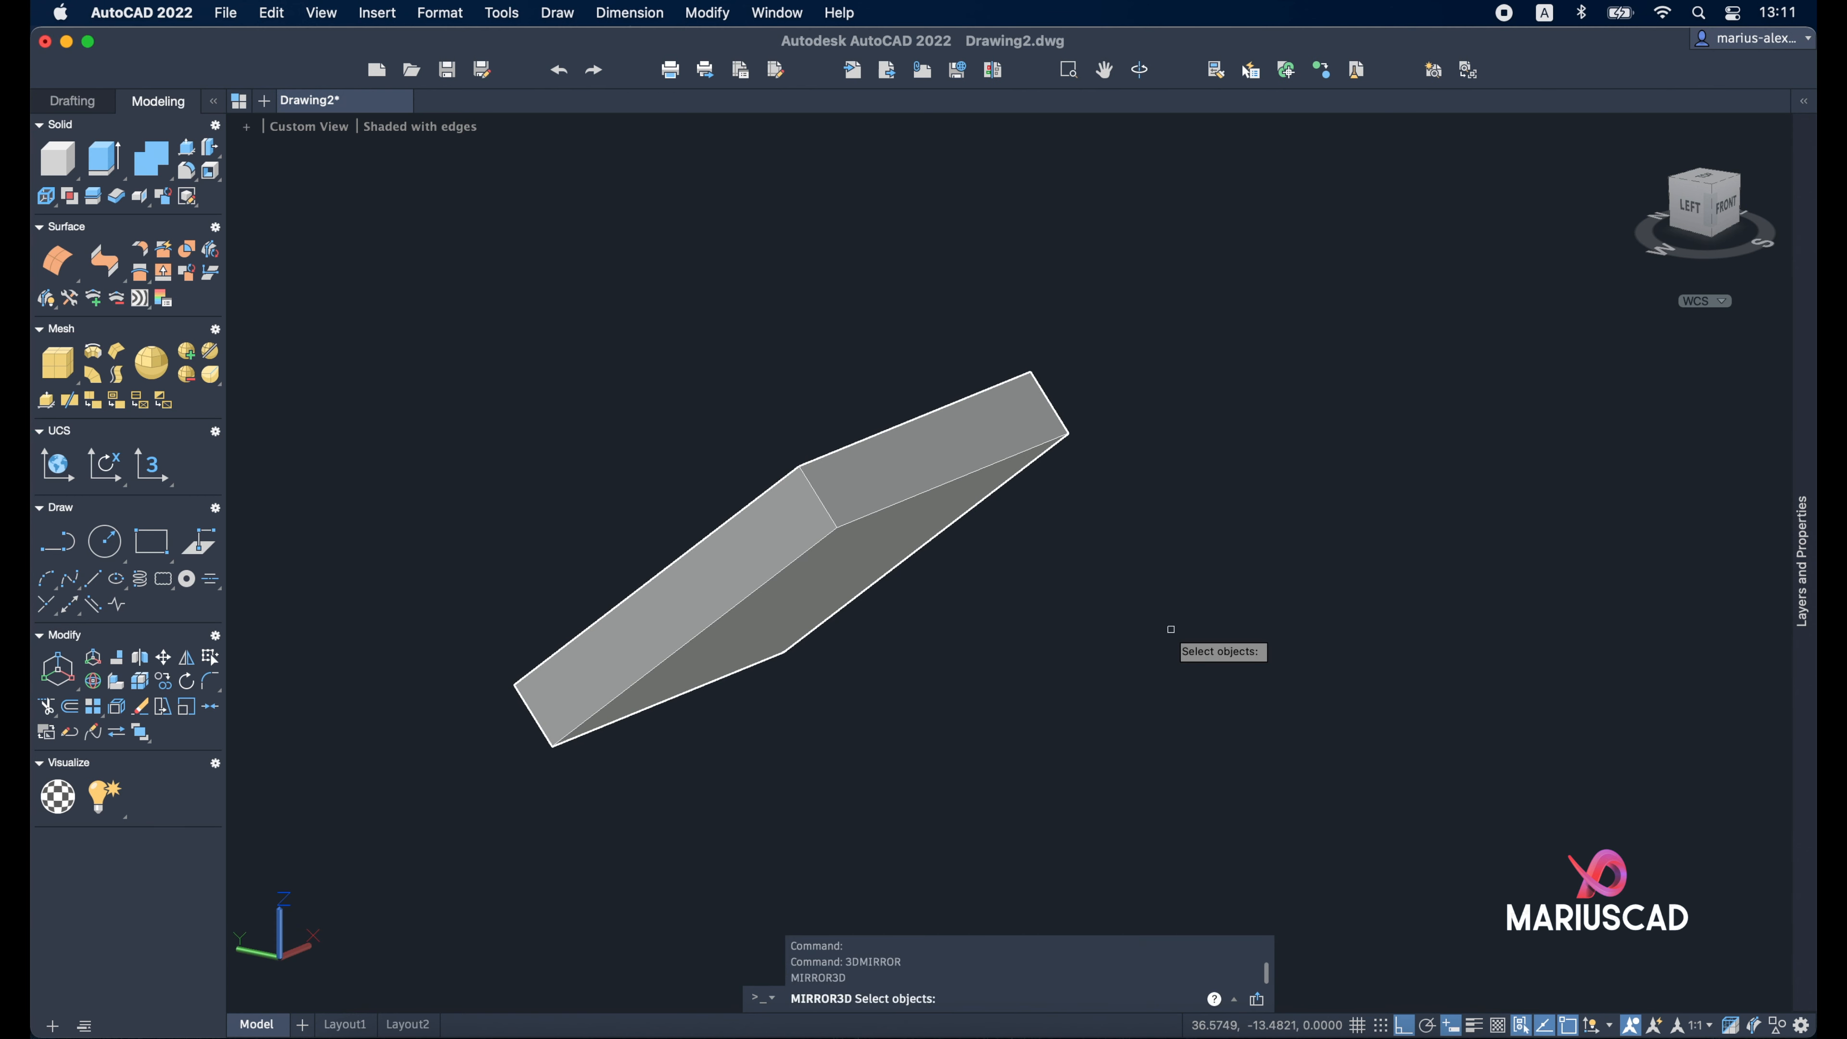
click(971, 477)
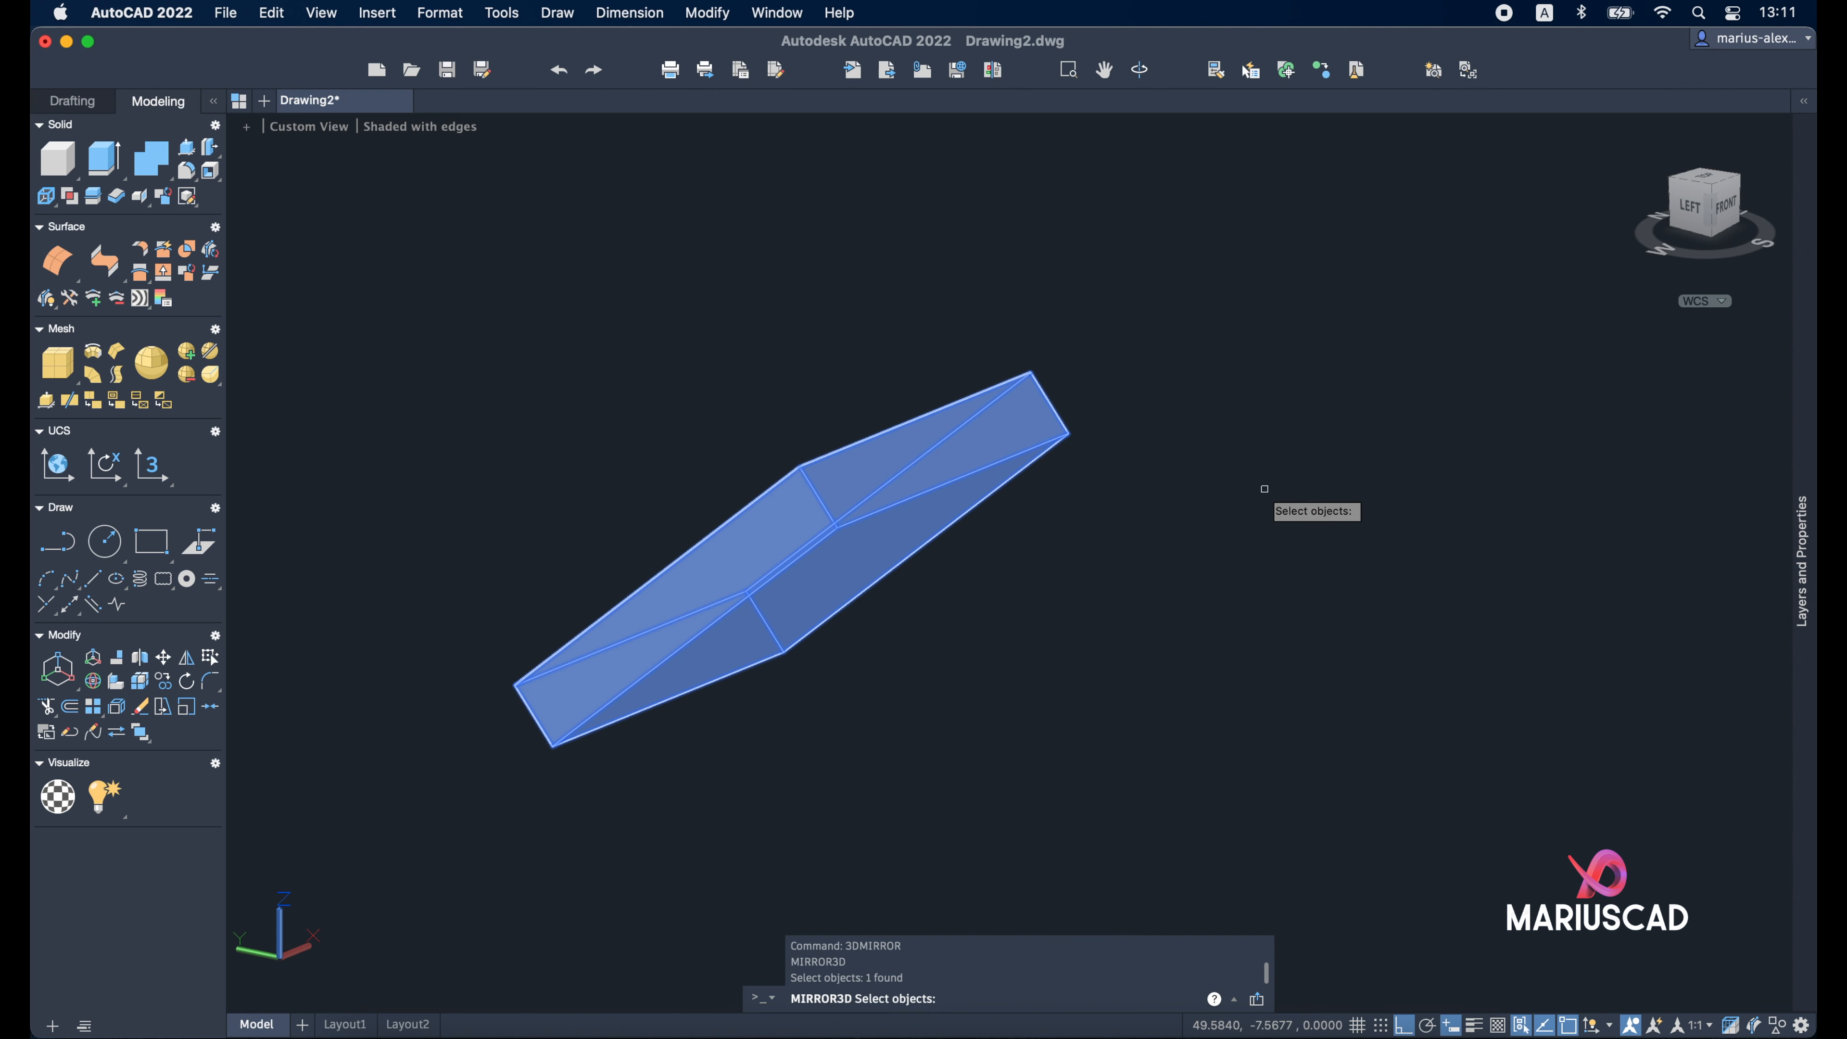
key(Return)
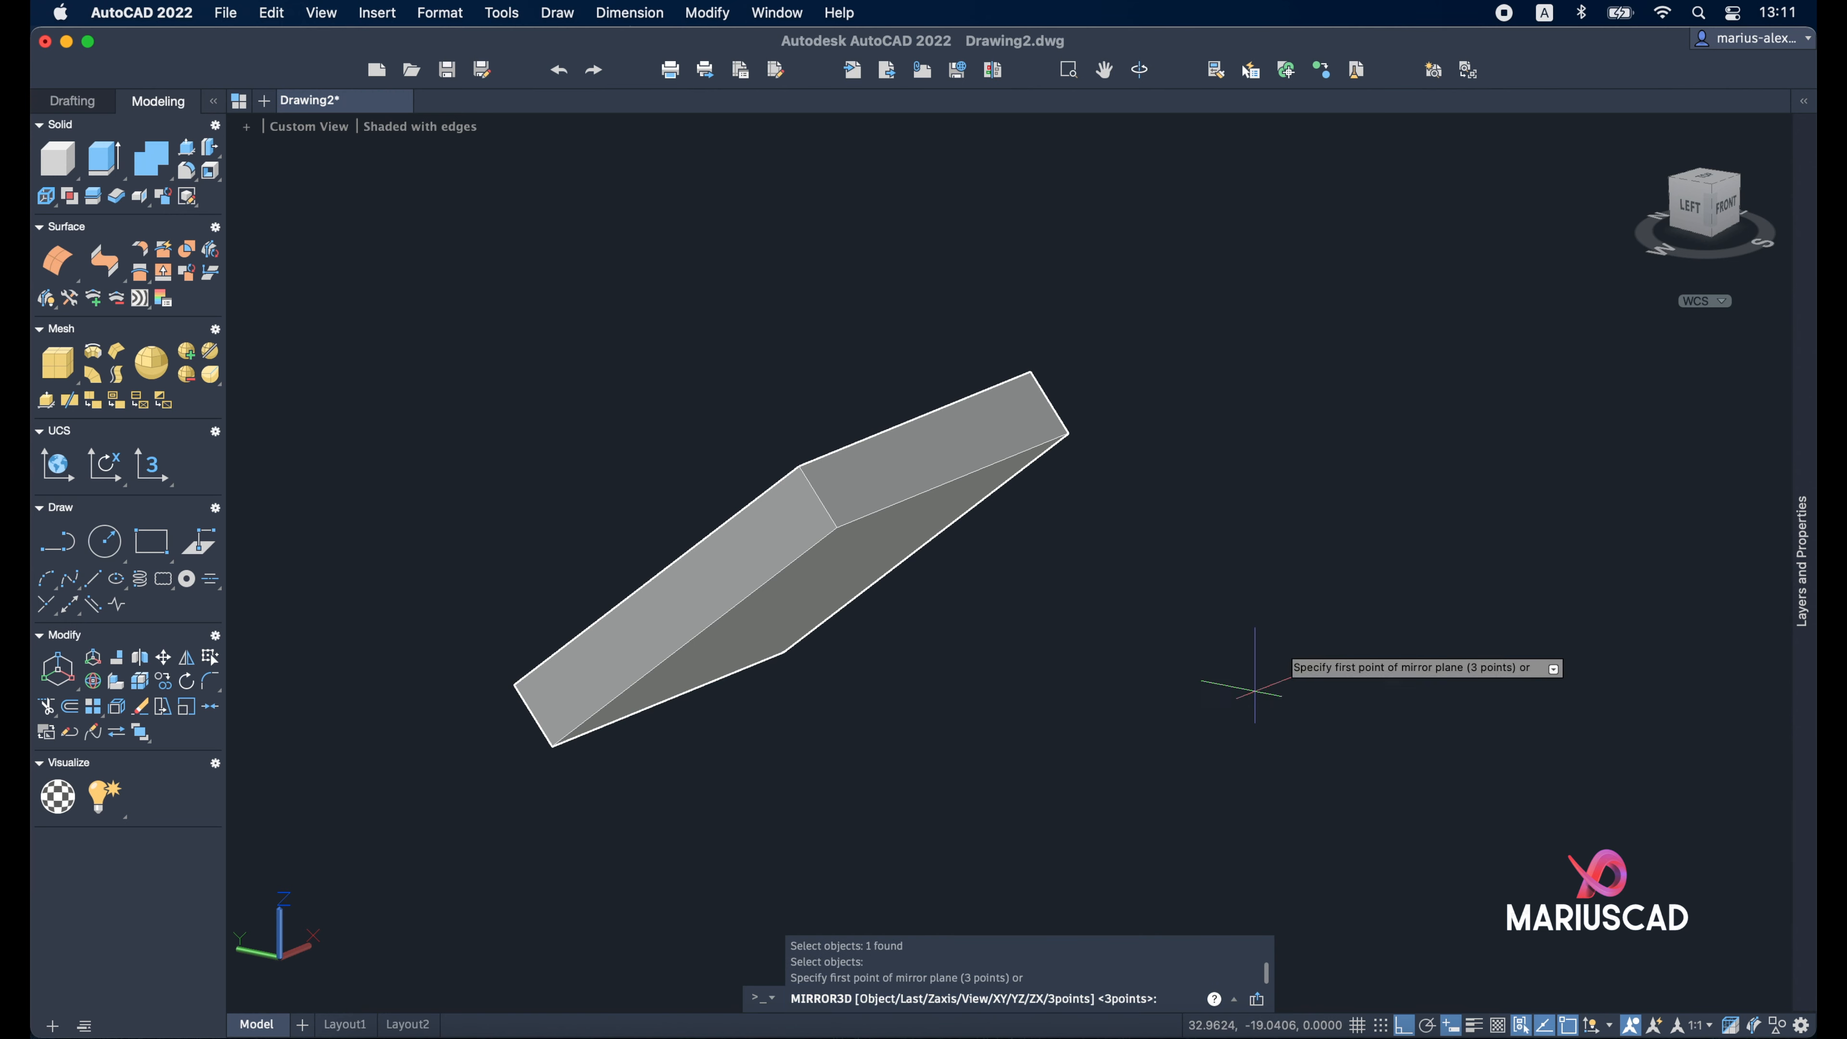
click(1134, 303)
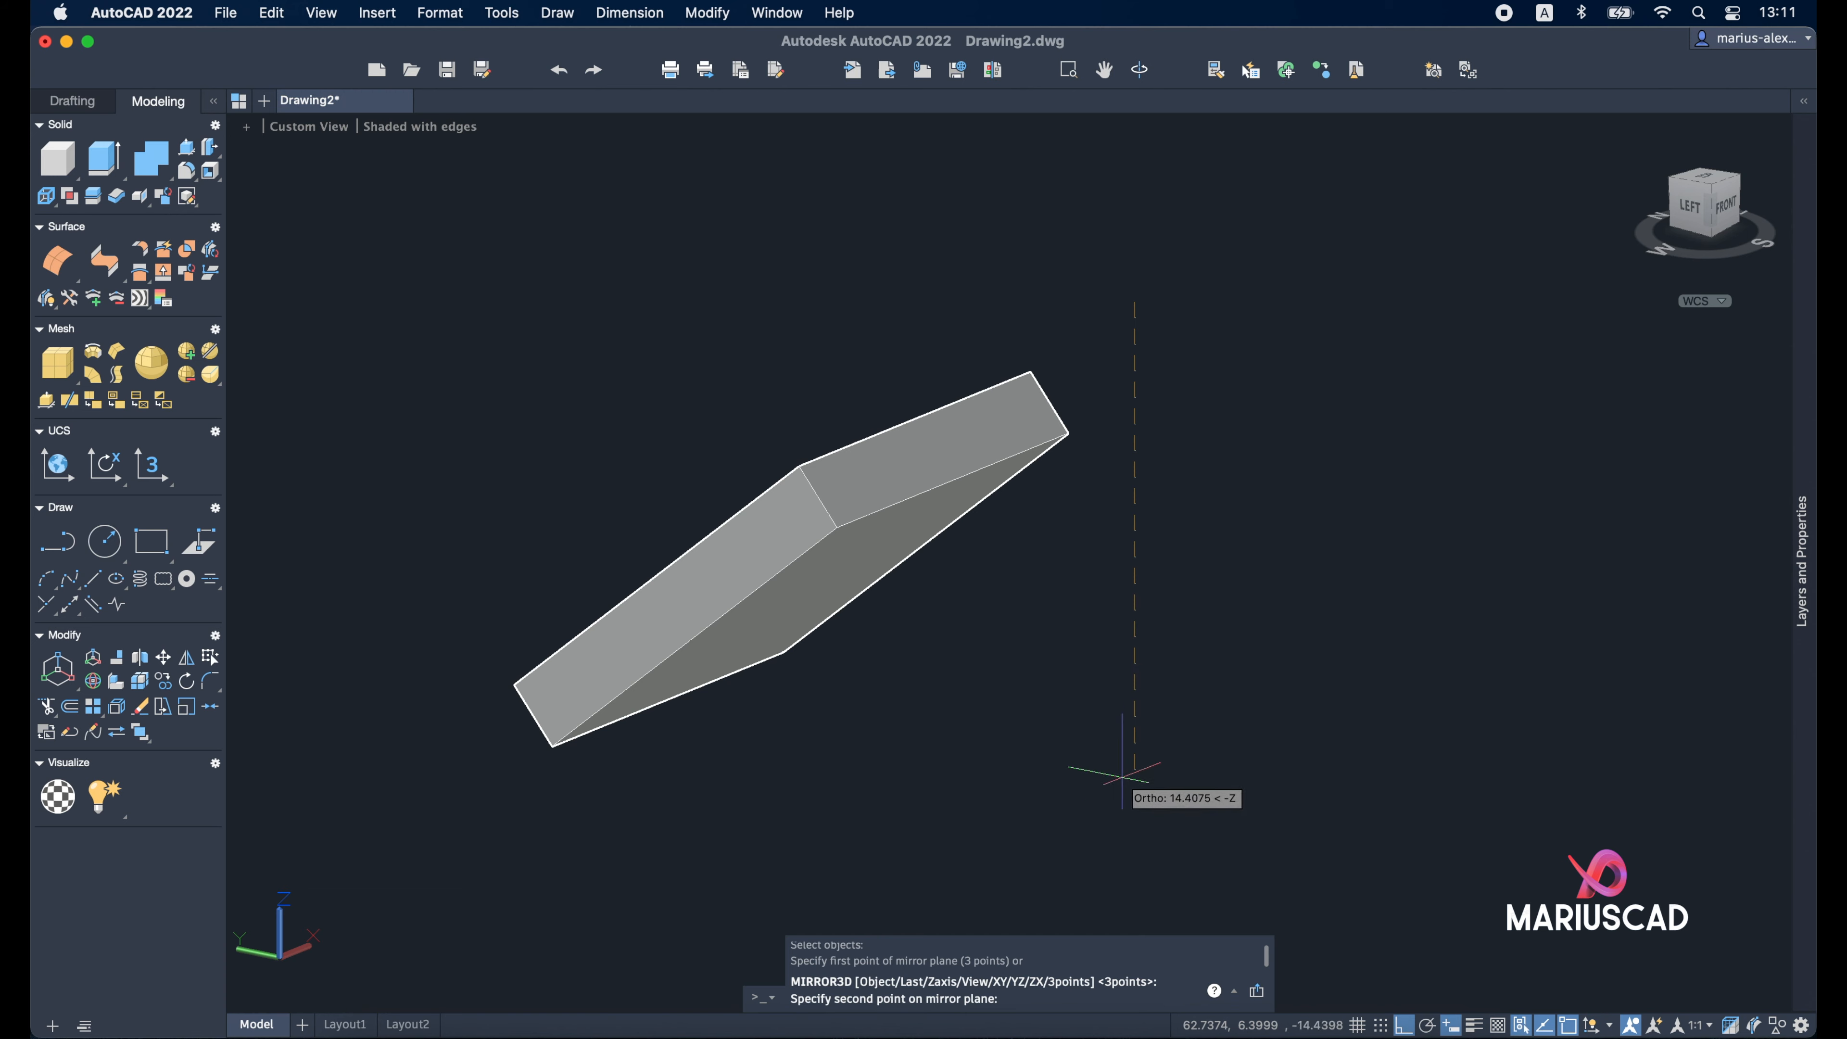
click(1113, 813)
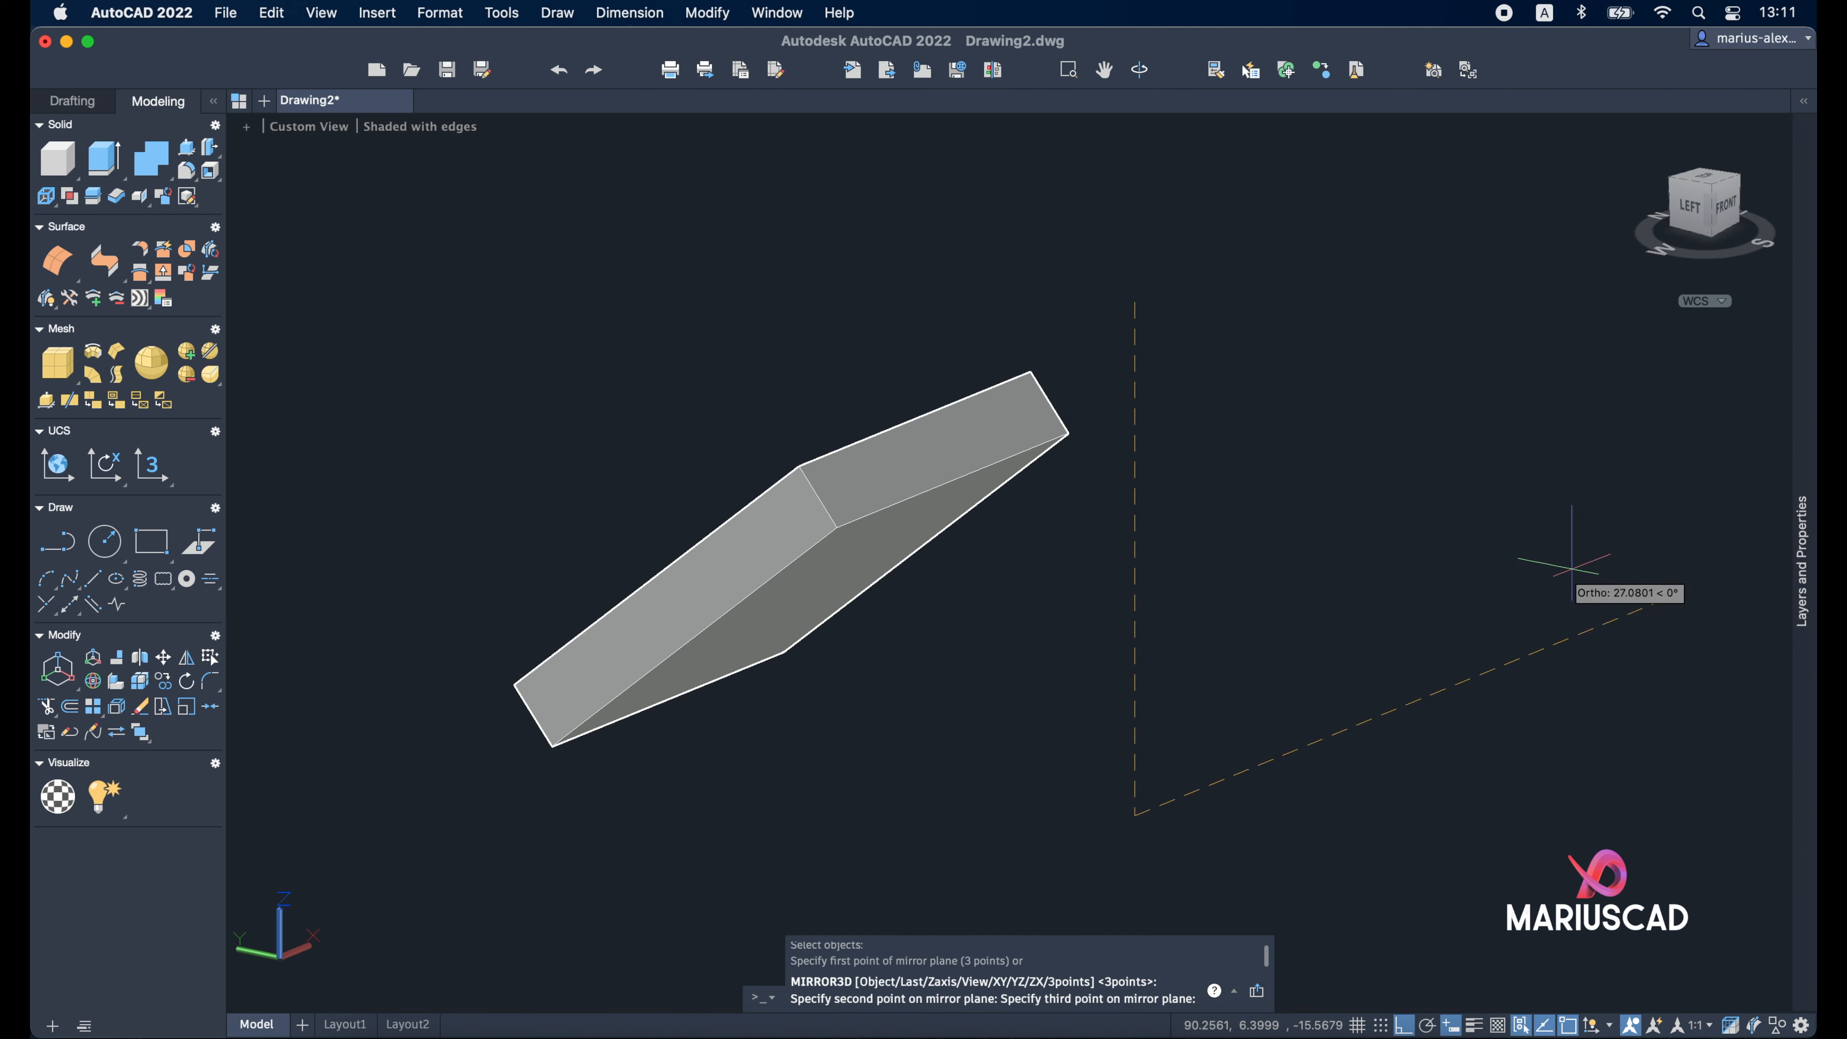
mouse_move(1612, 559)
shift+middle_down()
mouse_move(1707, 578)
mouse_move(1571, 582)
mouse_move(1596, 568)
shift+middle_up()
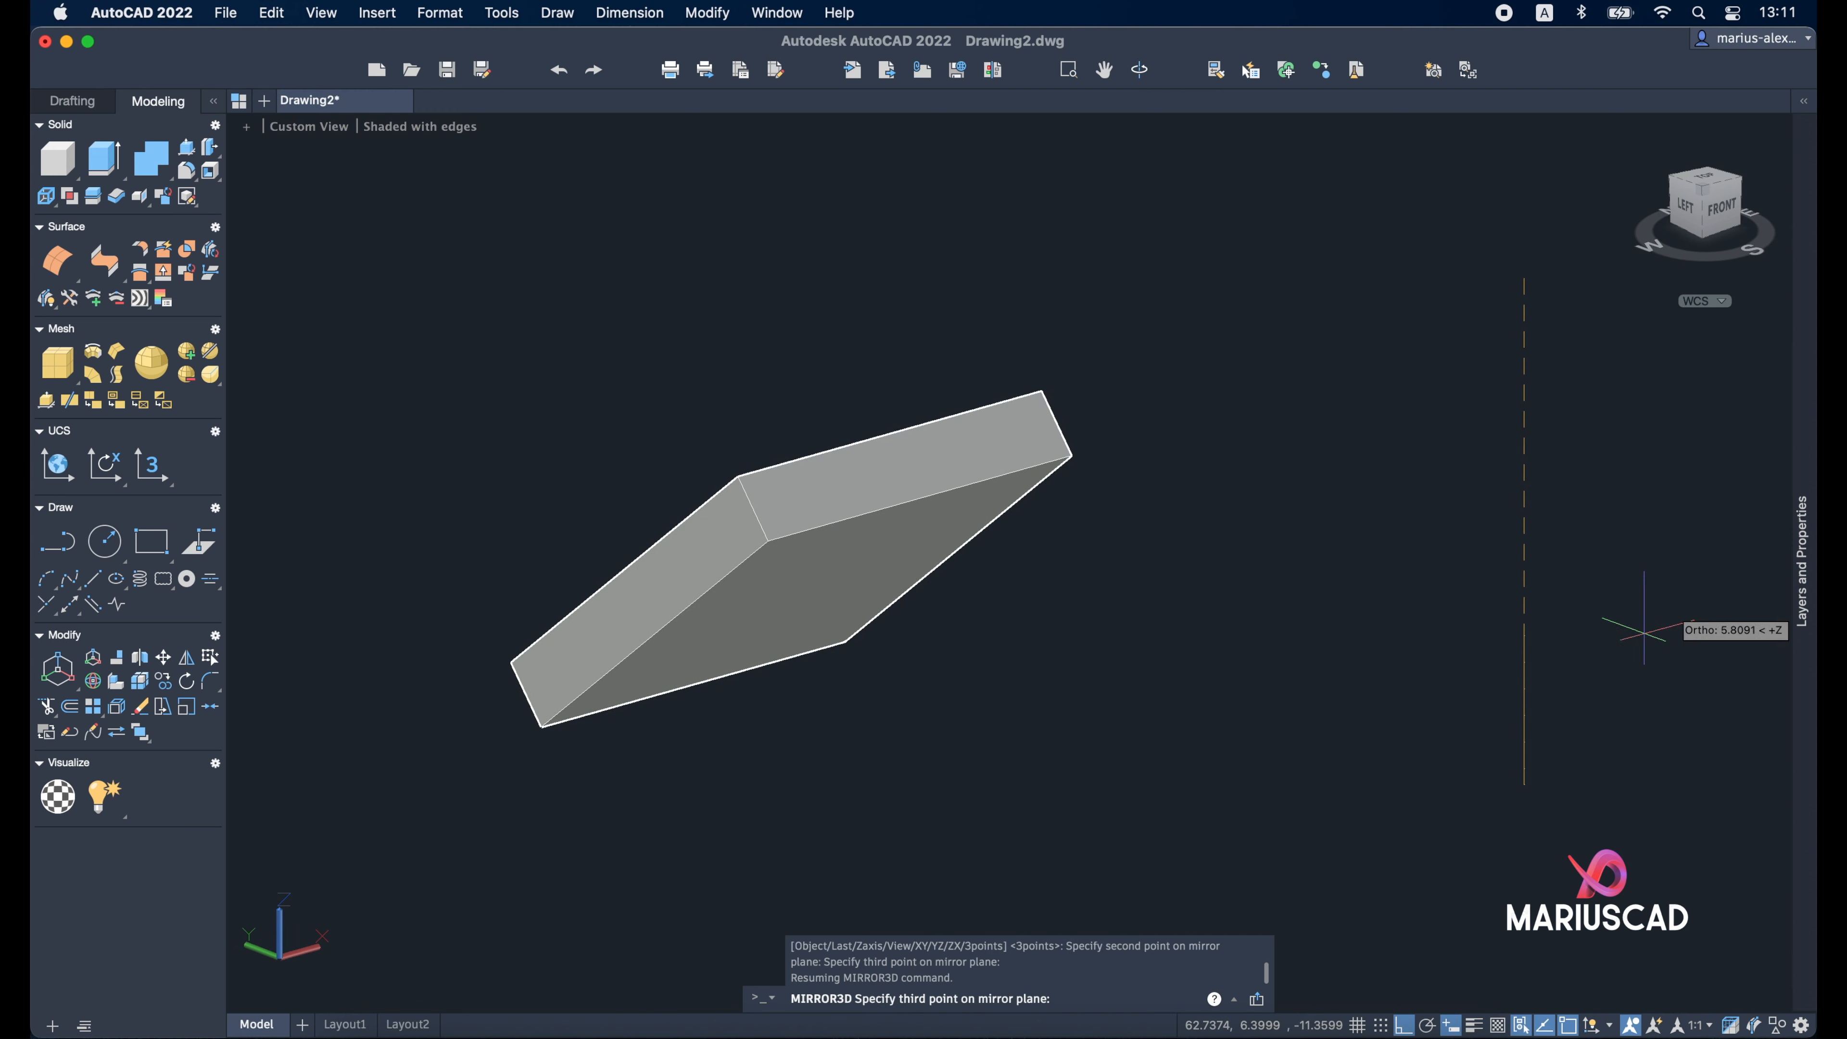
mouse_move(1431, 716)
shift+middle_down()
mouse_move(1418, 726)
mouse_move(1448, 684)
shift+middle_up()
click(1702, 535)
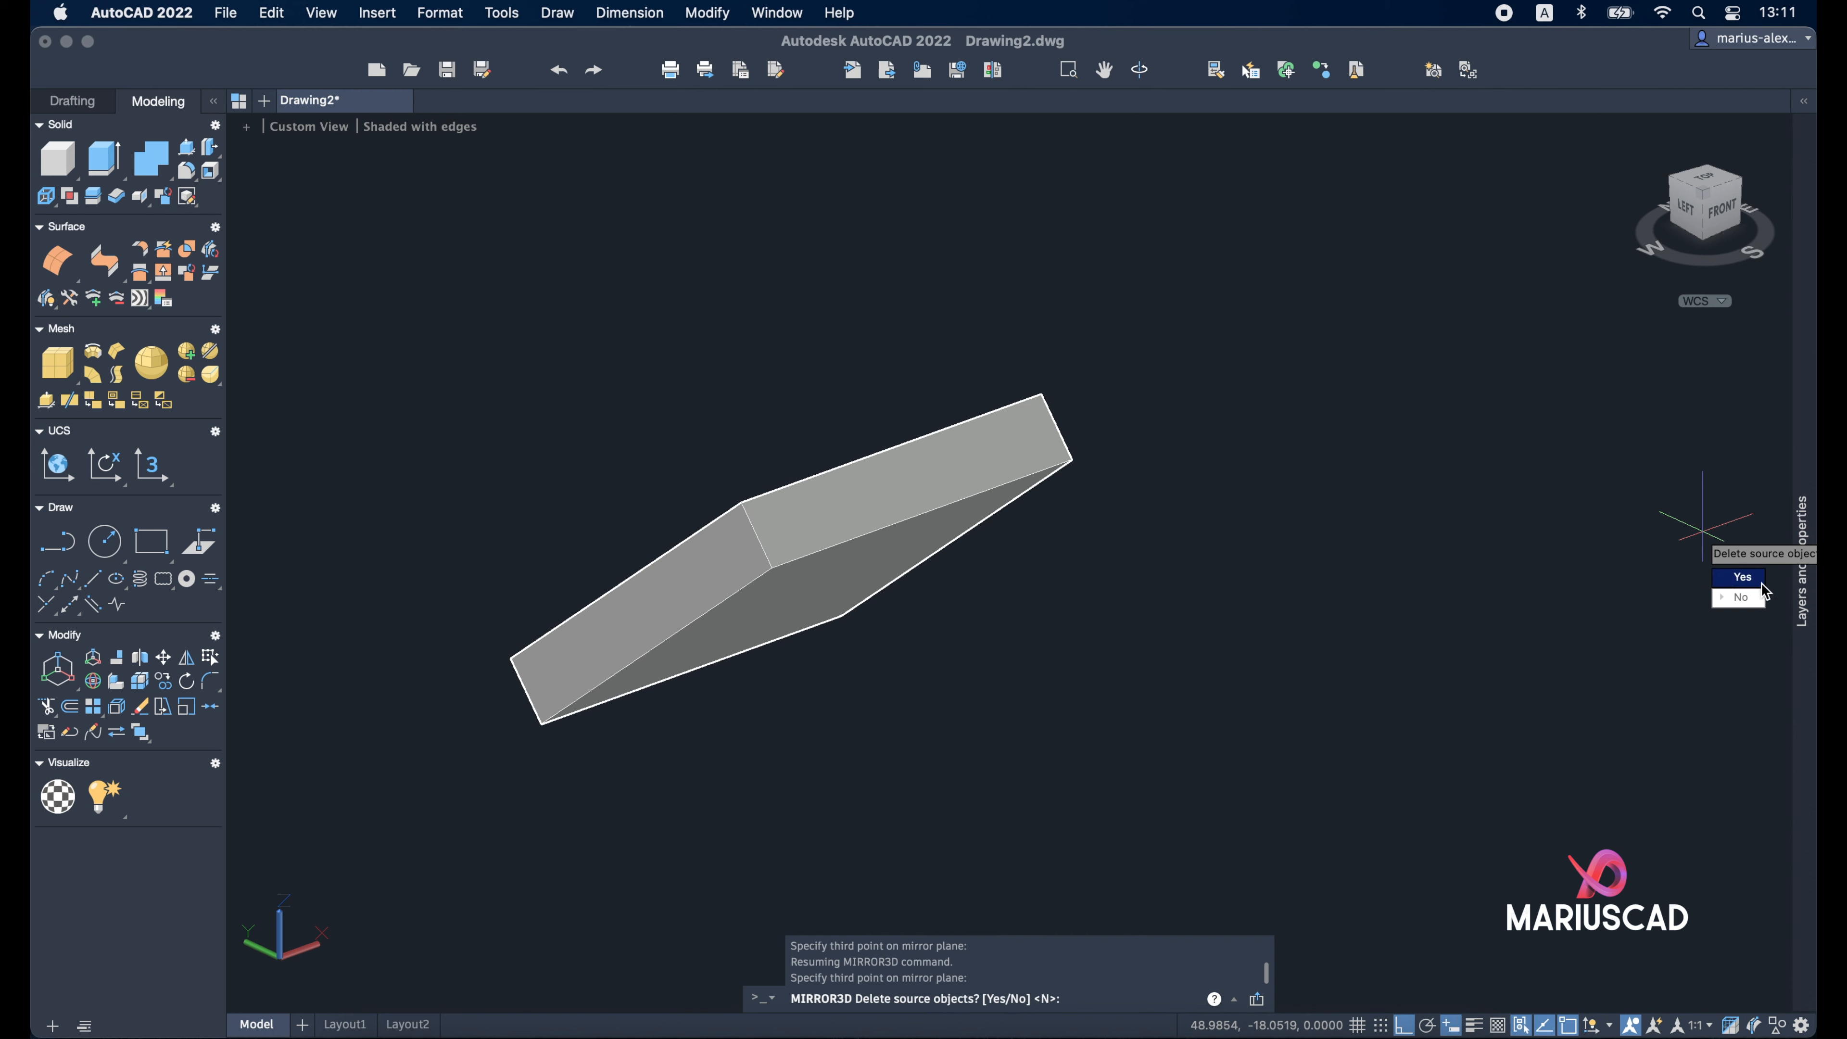
click(1741, 596)
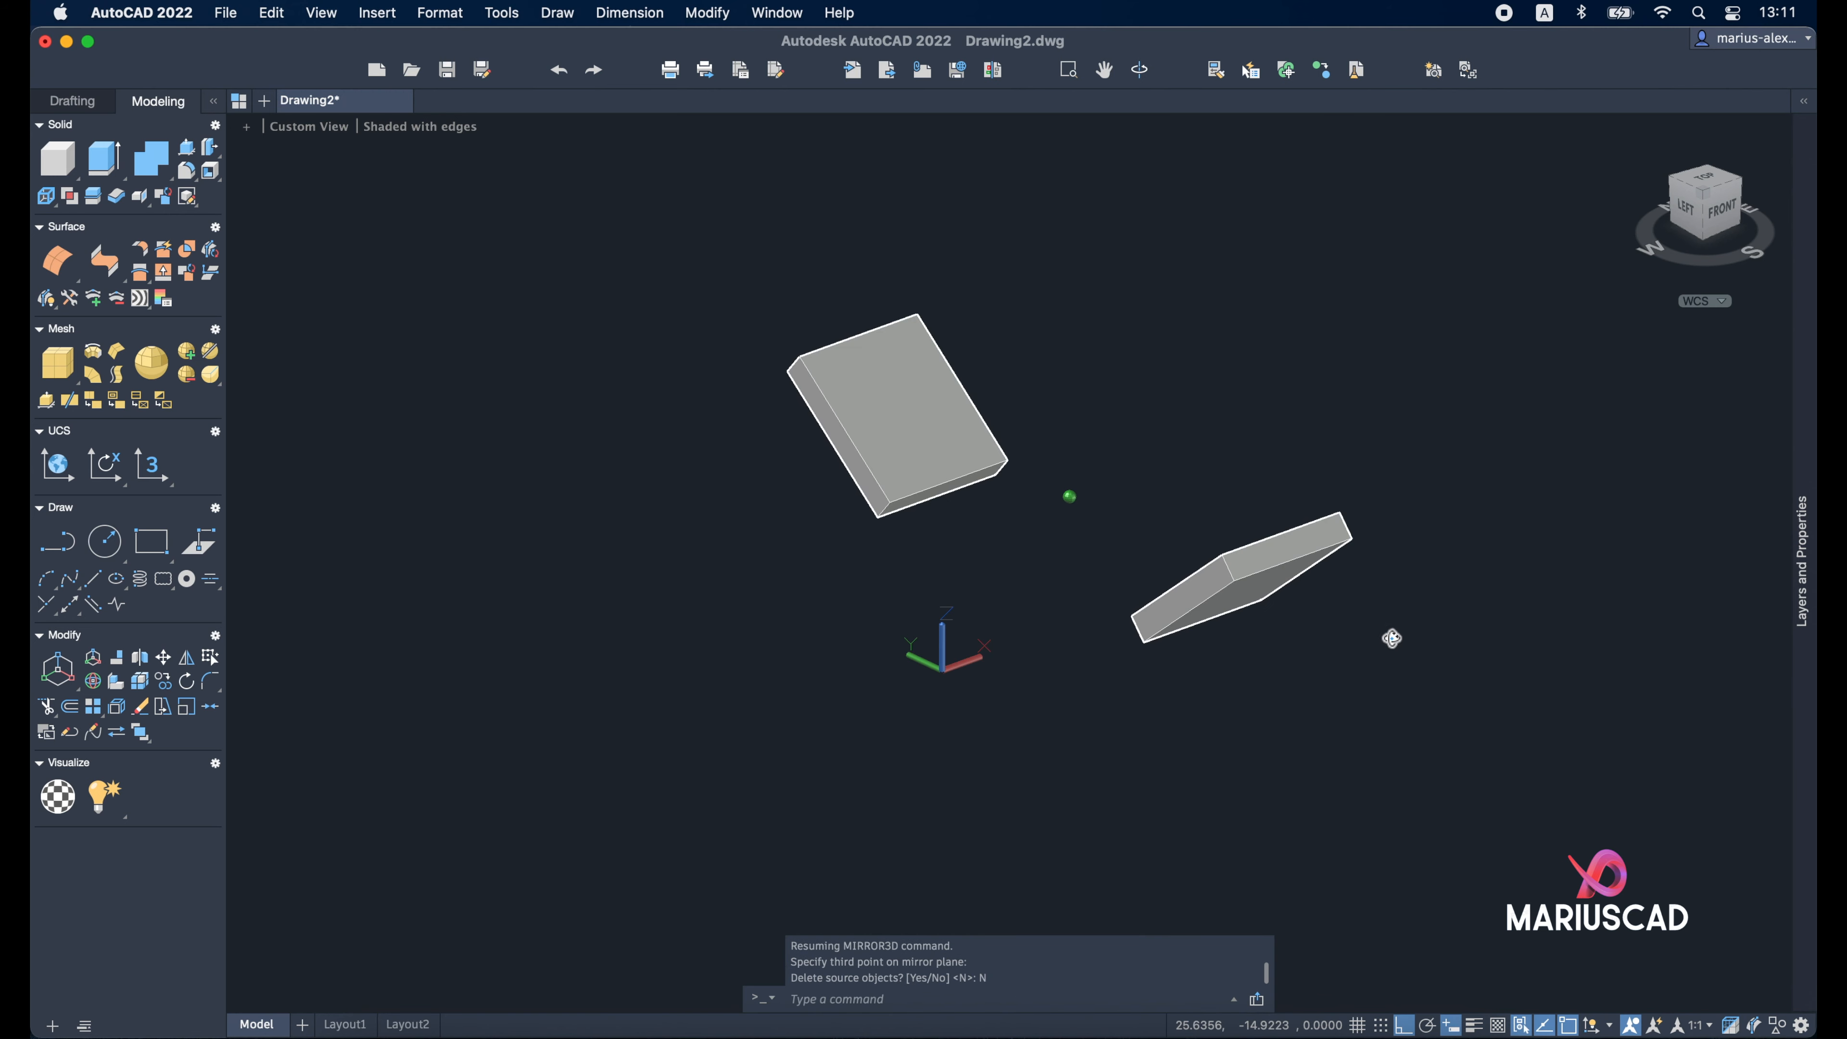
mouse_move(1390, 639)
shift+middle_down()
mouse_move(1538, 565)
mouse_move(1134, 656)
mouse_move(1282, 673)
mouse_move(1150, 763)
mouse_move(940, 820)
mouse_move(310, 590)
mouse_move(496, 742)
mouse_move(499, 727)
mouse_move(1422, 640)
shift+middle_up()
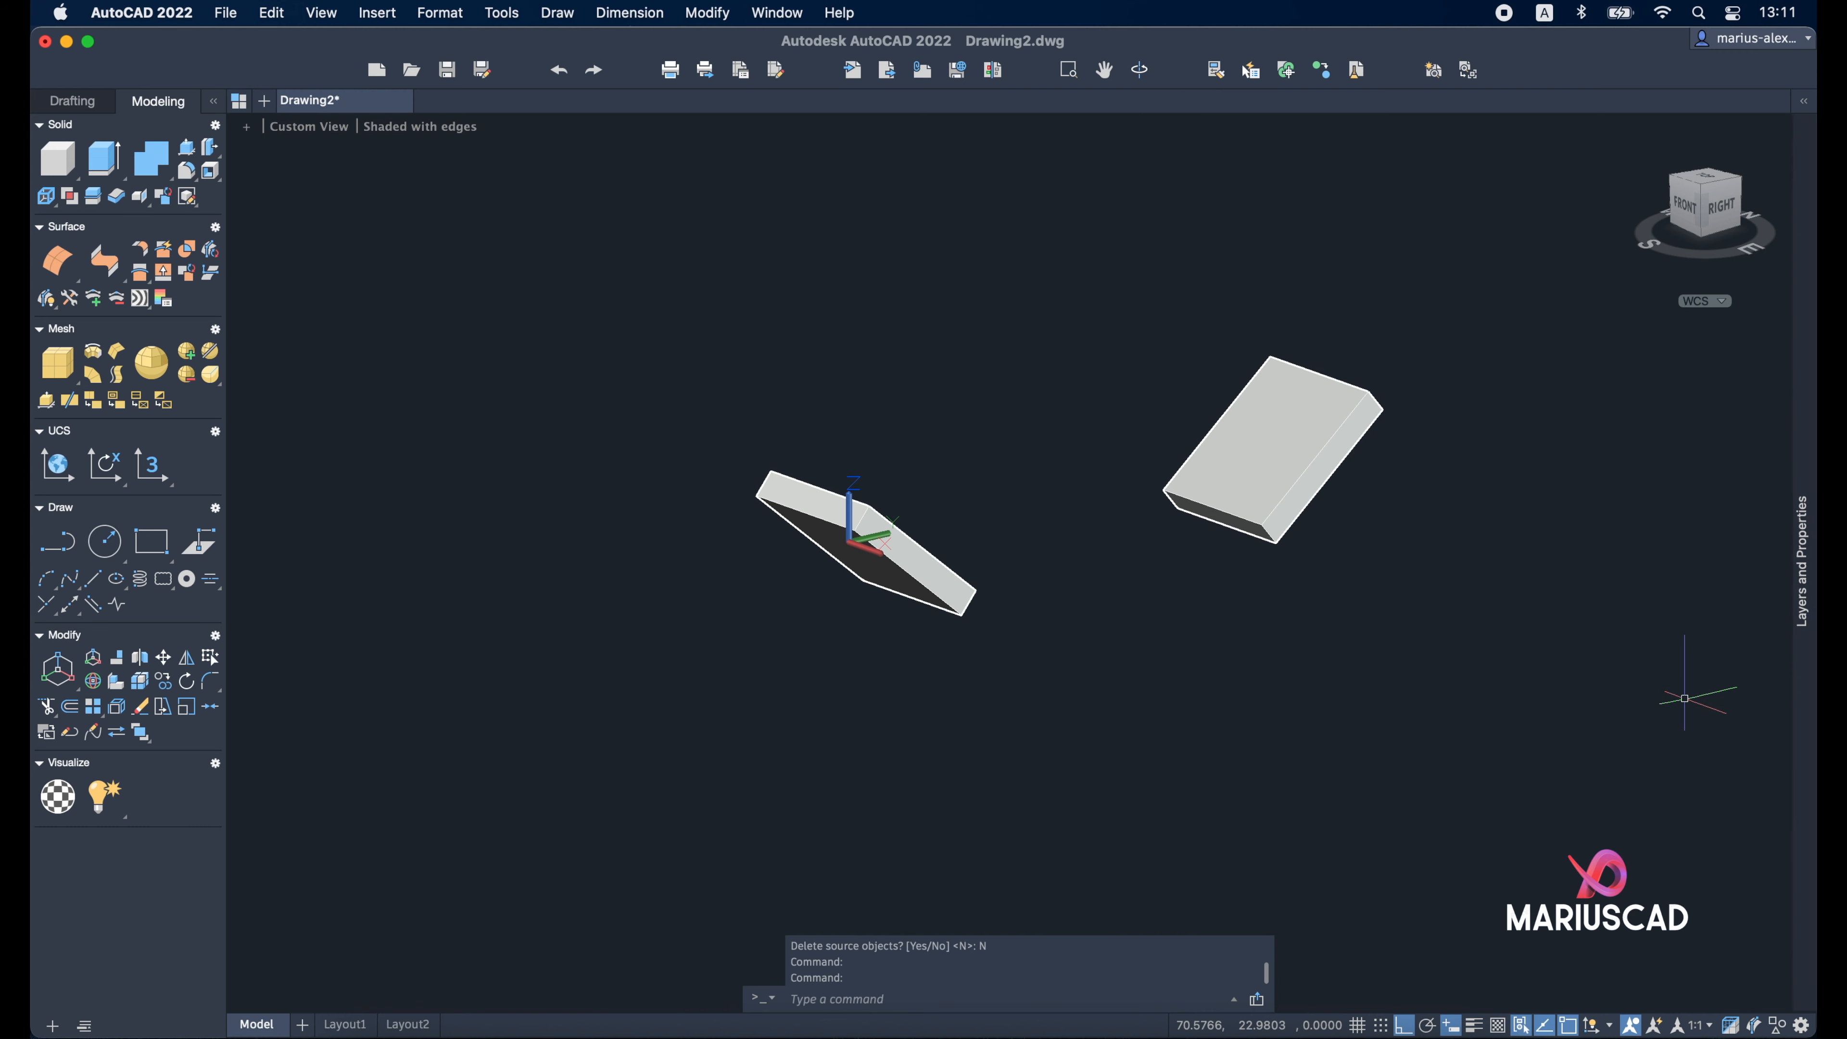
Select both the tilted box and its mirrored copy with a selection window and erase them
middle_drag(1688, 700, 1497, 767)
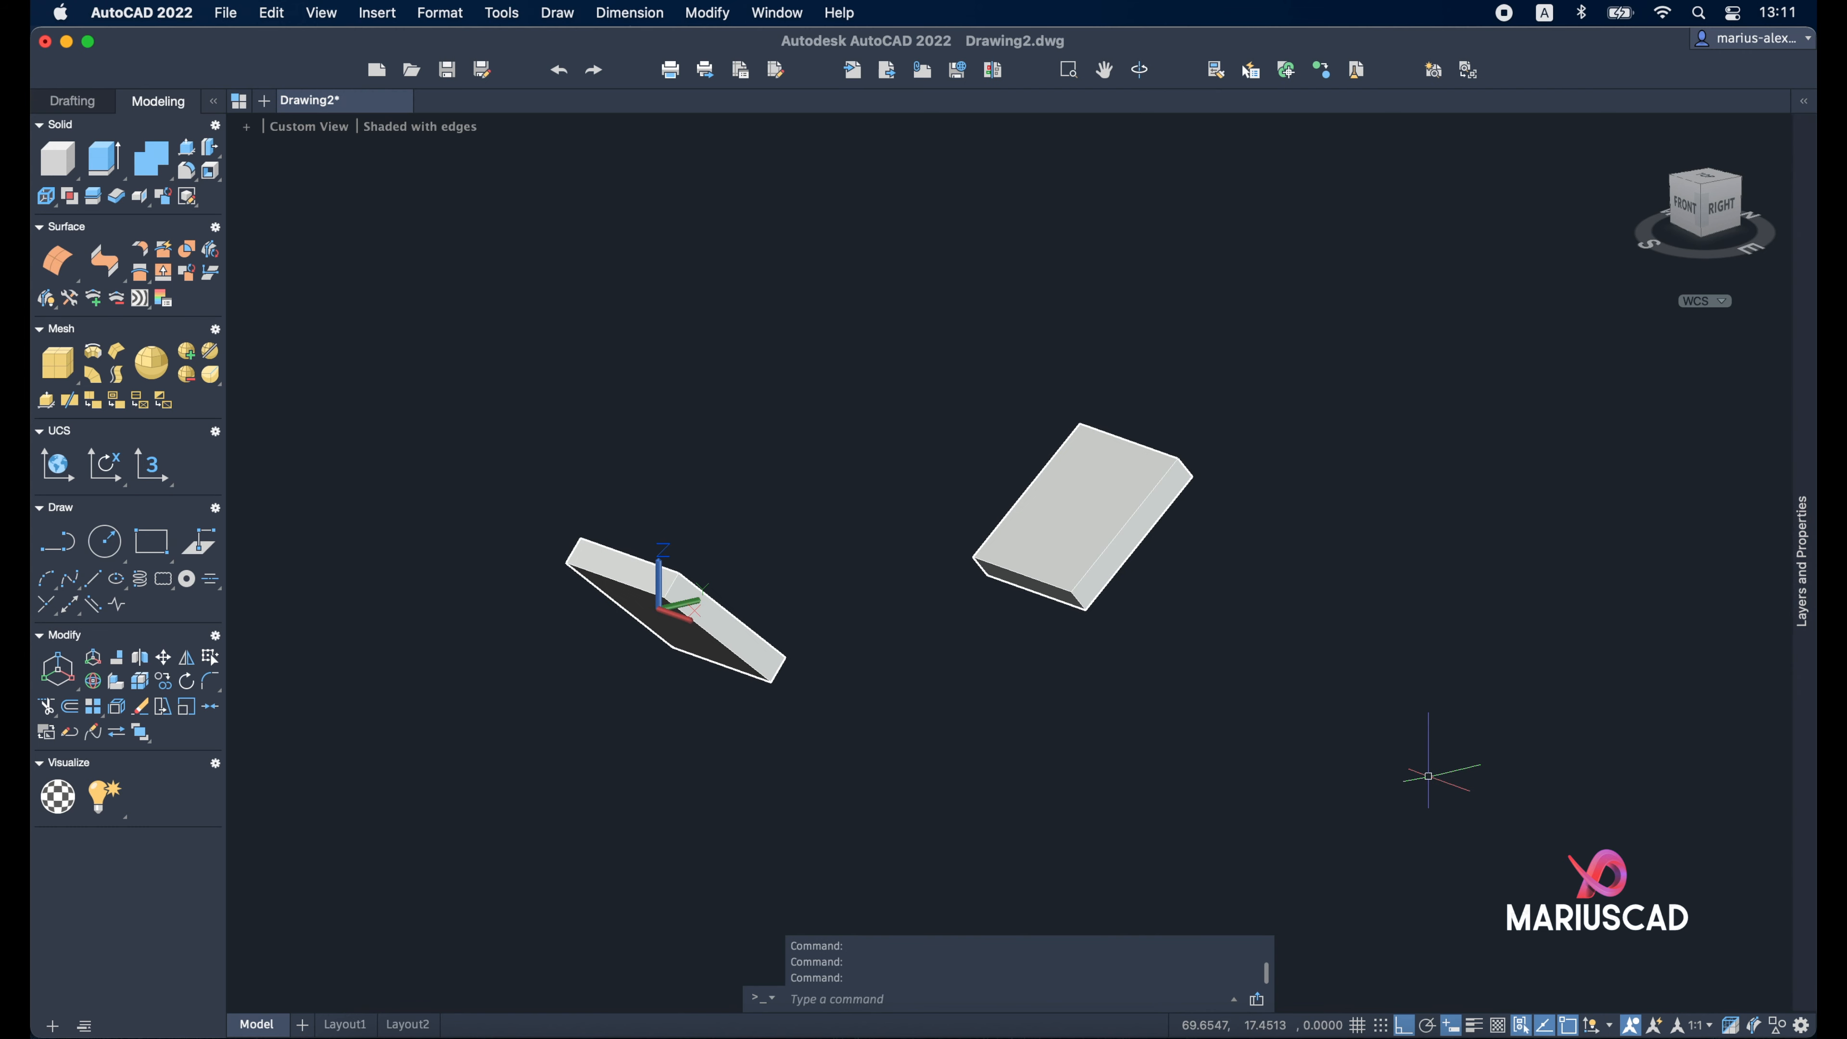
click(1425, 764)
click(568, 347)
key(Delete)
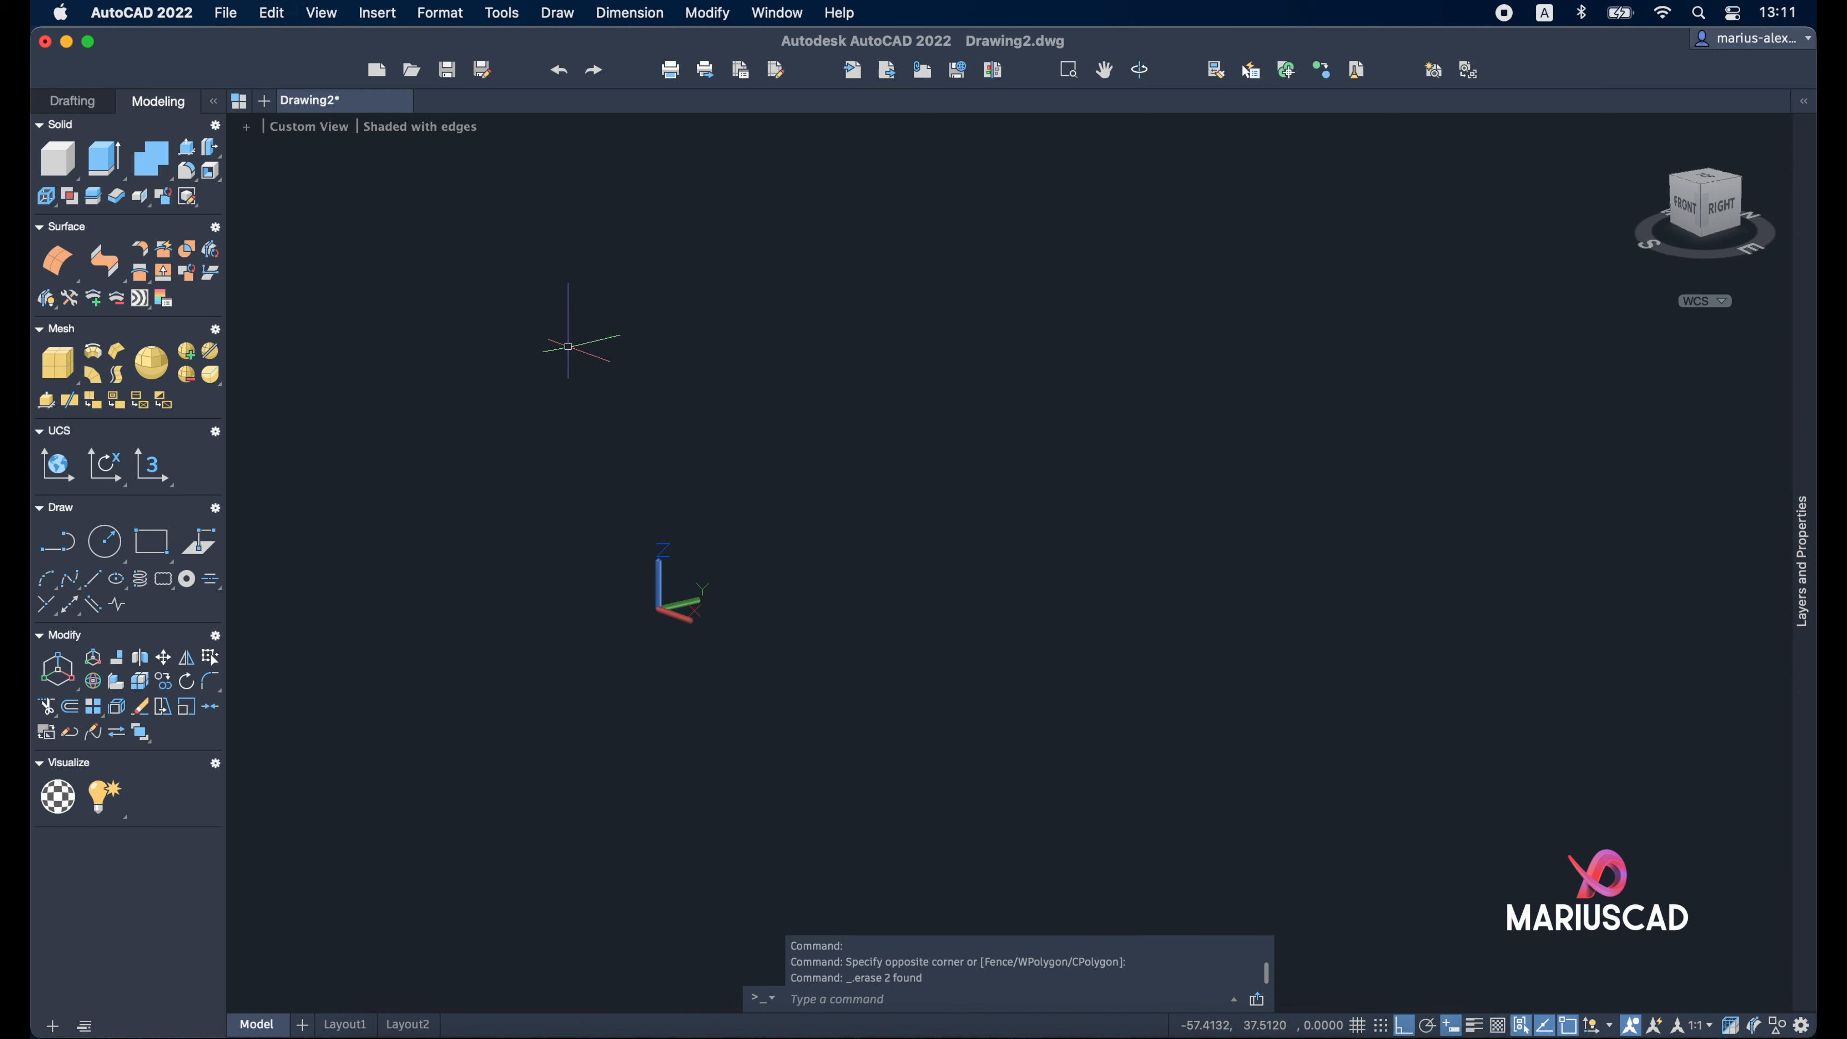
Draw a solid box beside the UCS origin with freehand base corners and a freehand height
text(box)
key(Return)
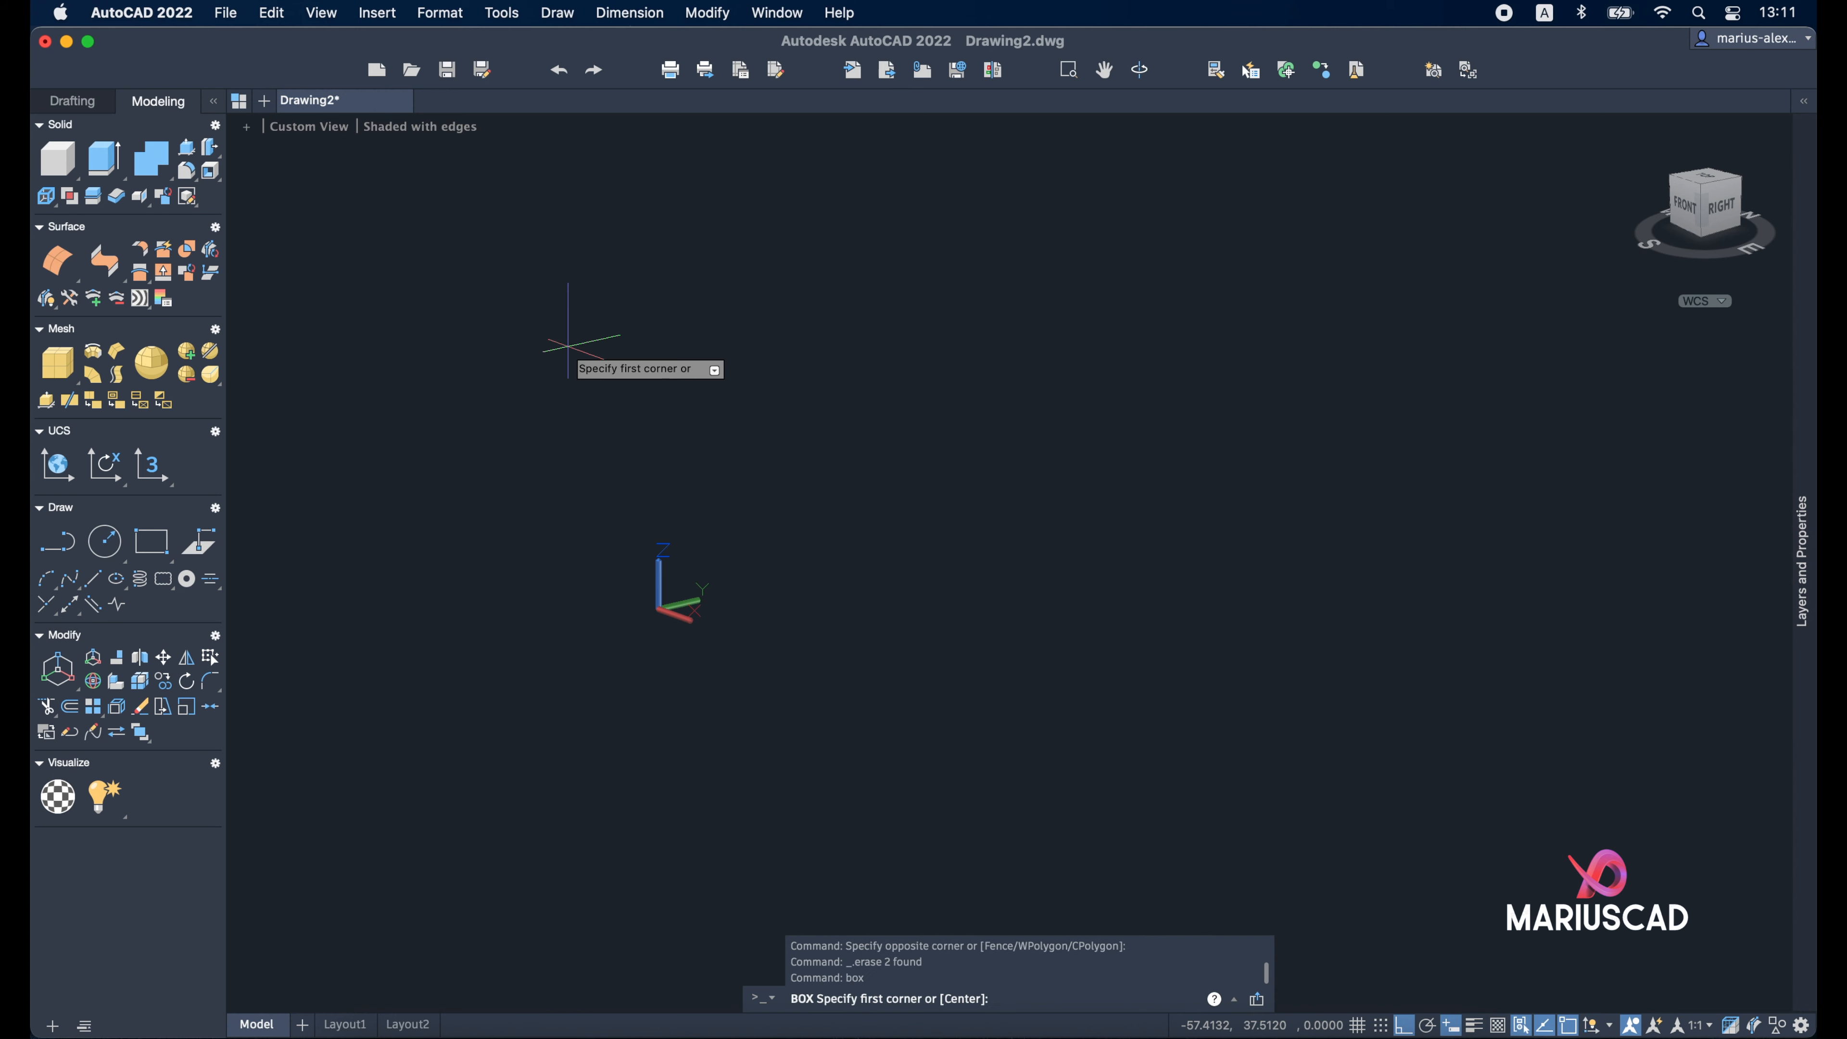
click(909, 600)
click(1072, 429)
click(1092, 197)
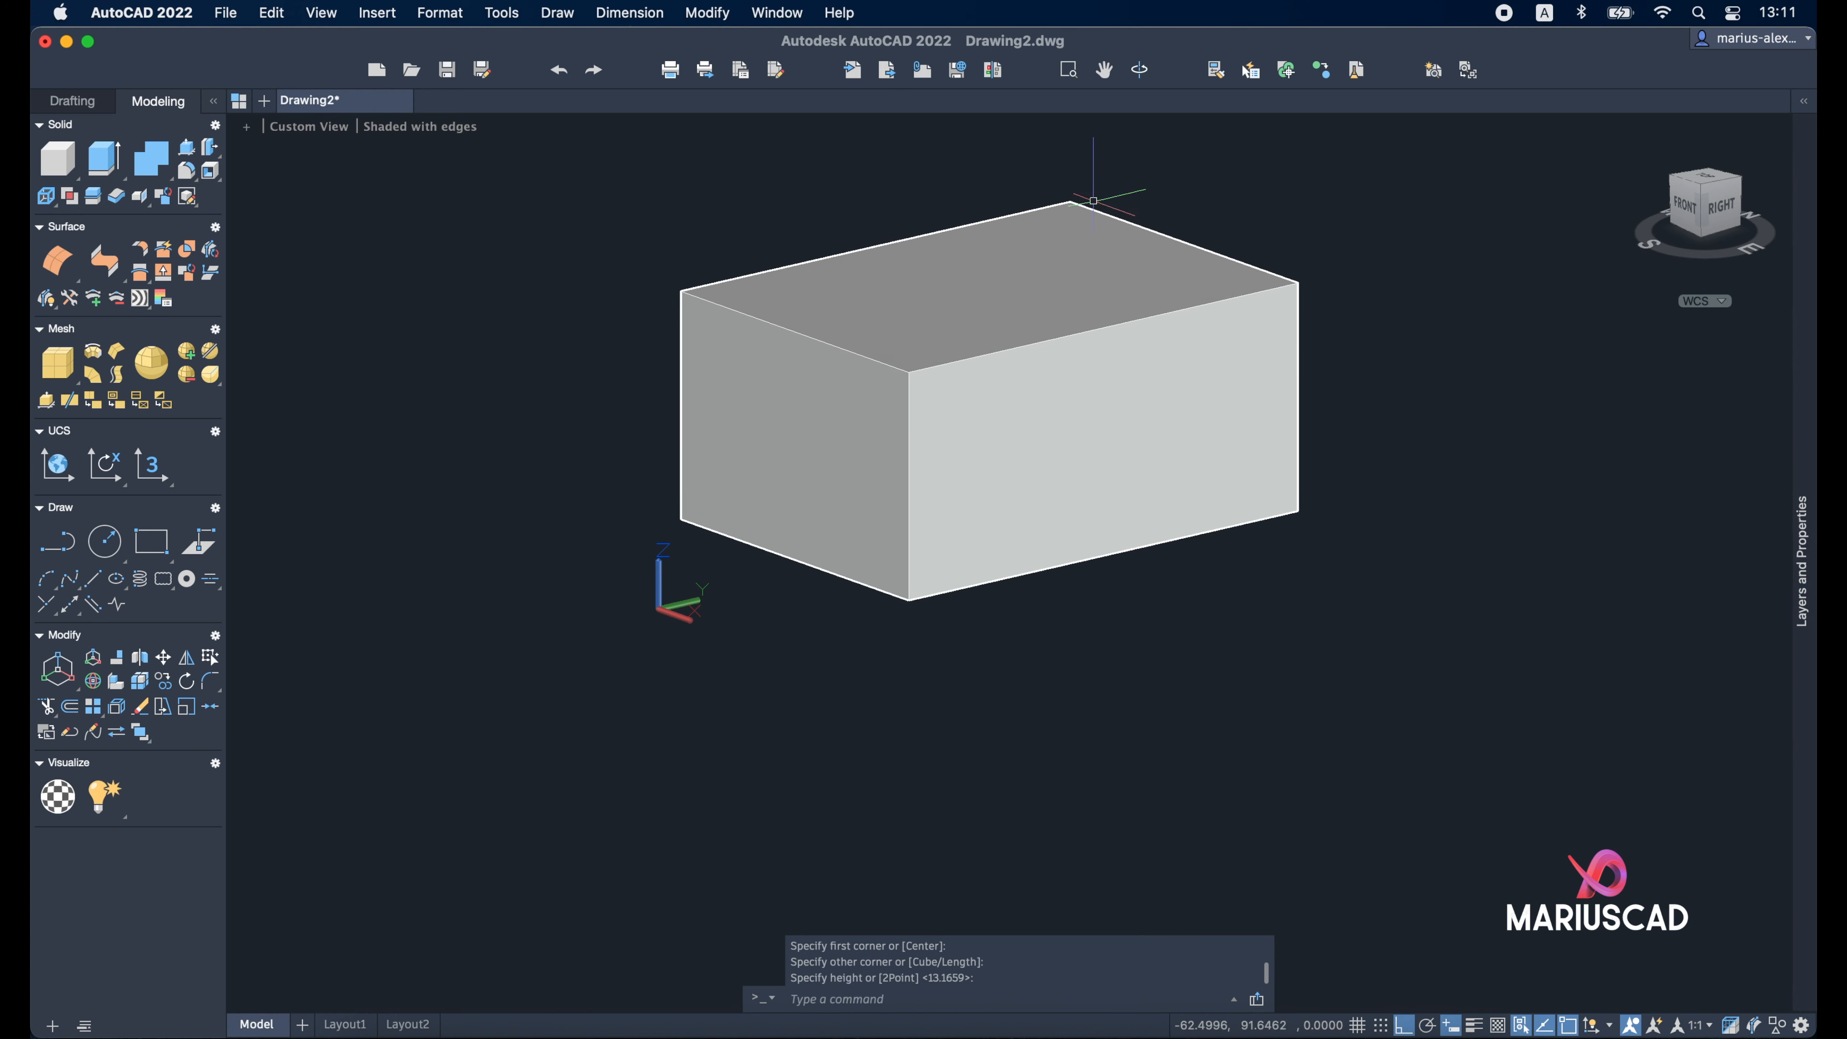
Array the box with 3DARRAY as a rectangular array of 5 rows, 1 column and 1 level, spaced 100 between rows
scroll(1127, 318, down, 5)
mouse_move(1130, 321)
middle_down()
mouse_move(1036, 418)
mouse_move(1197, 476)
middle_up()
scroll(1038, 423, up, 5)
text(3dar)
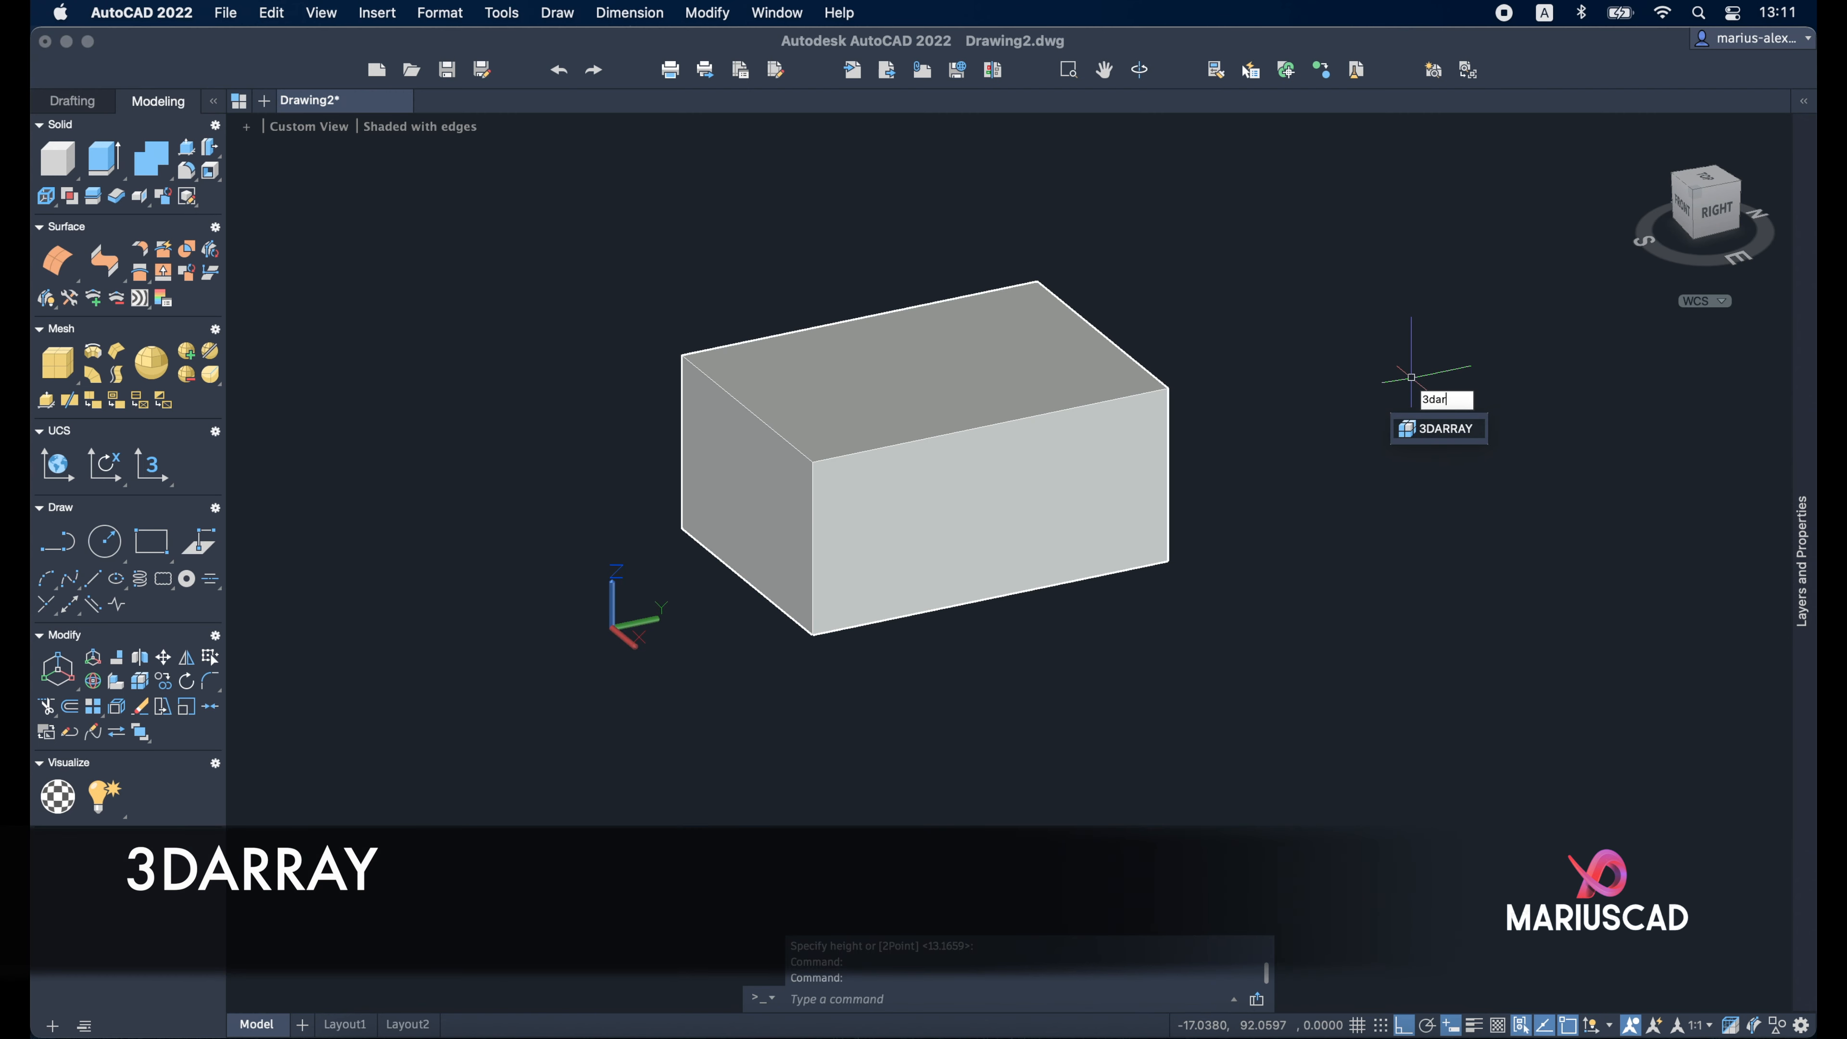
key(Return)
click(1138, 531)
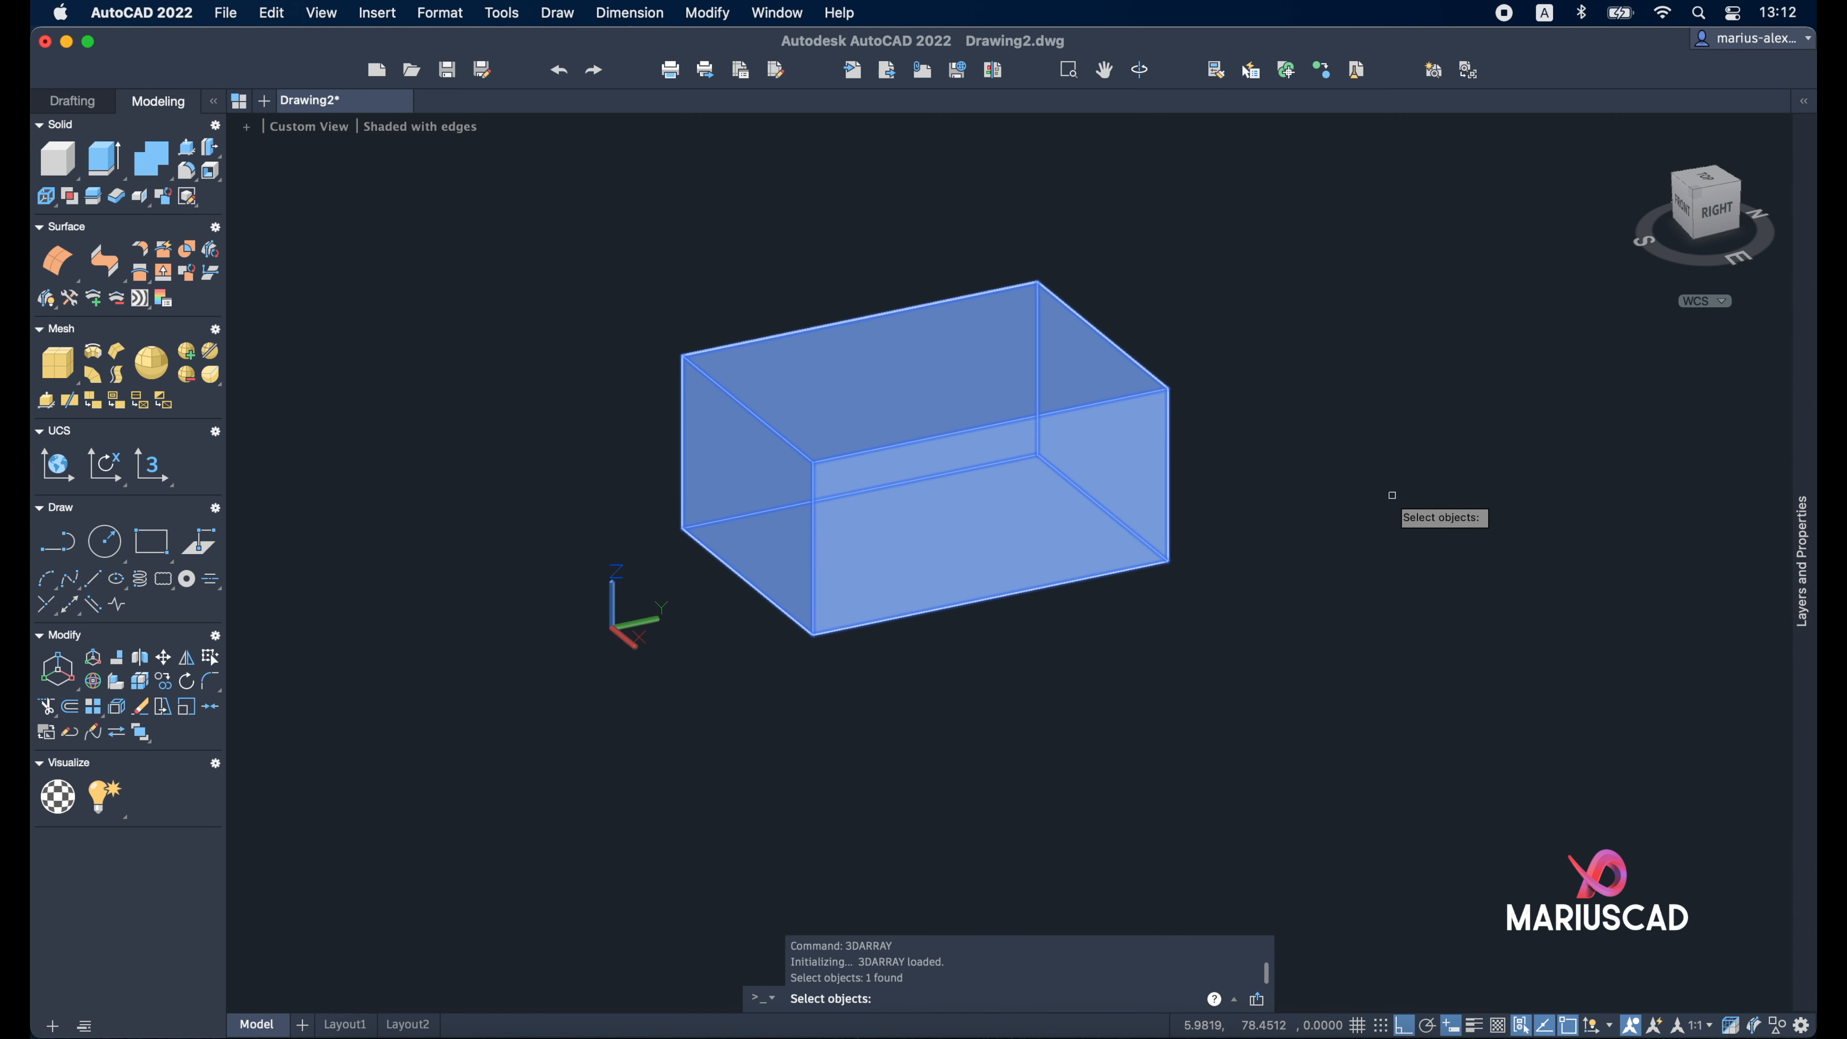
key(Return)
click(1453, 541)
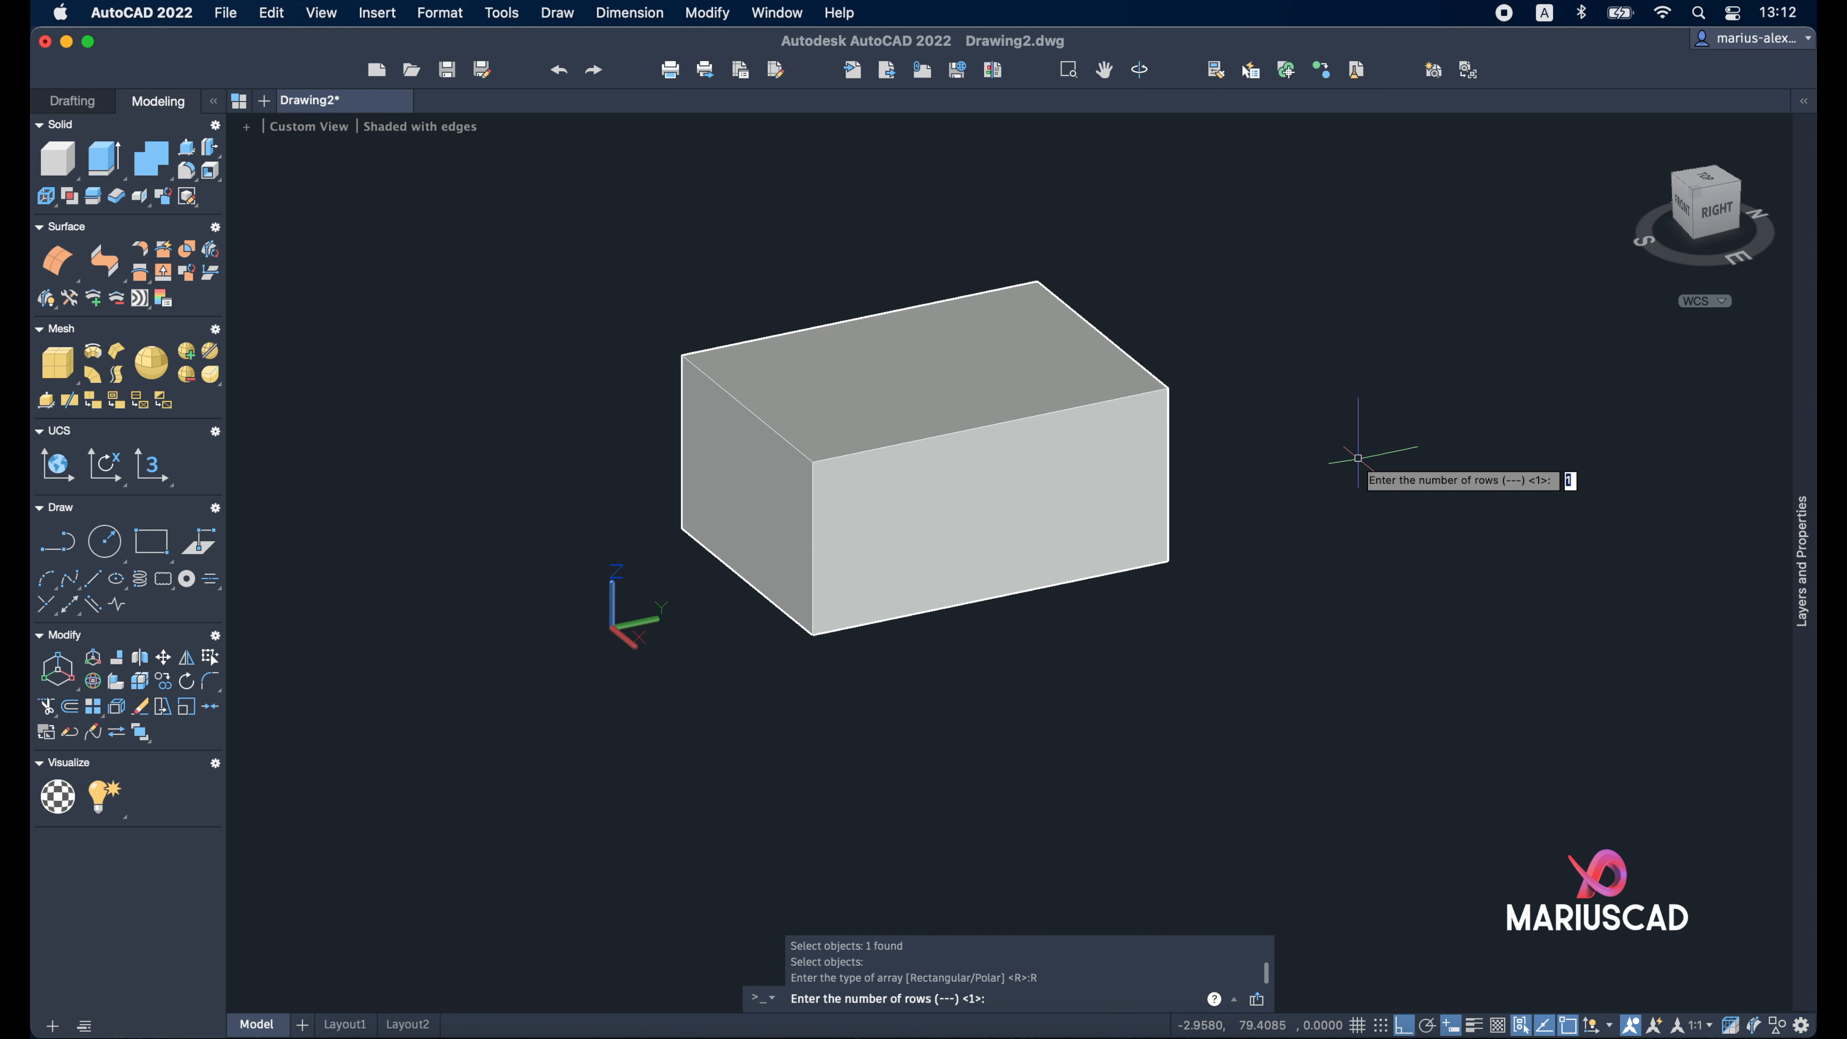
key(Return)
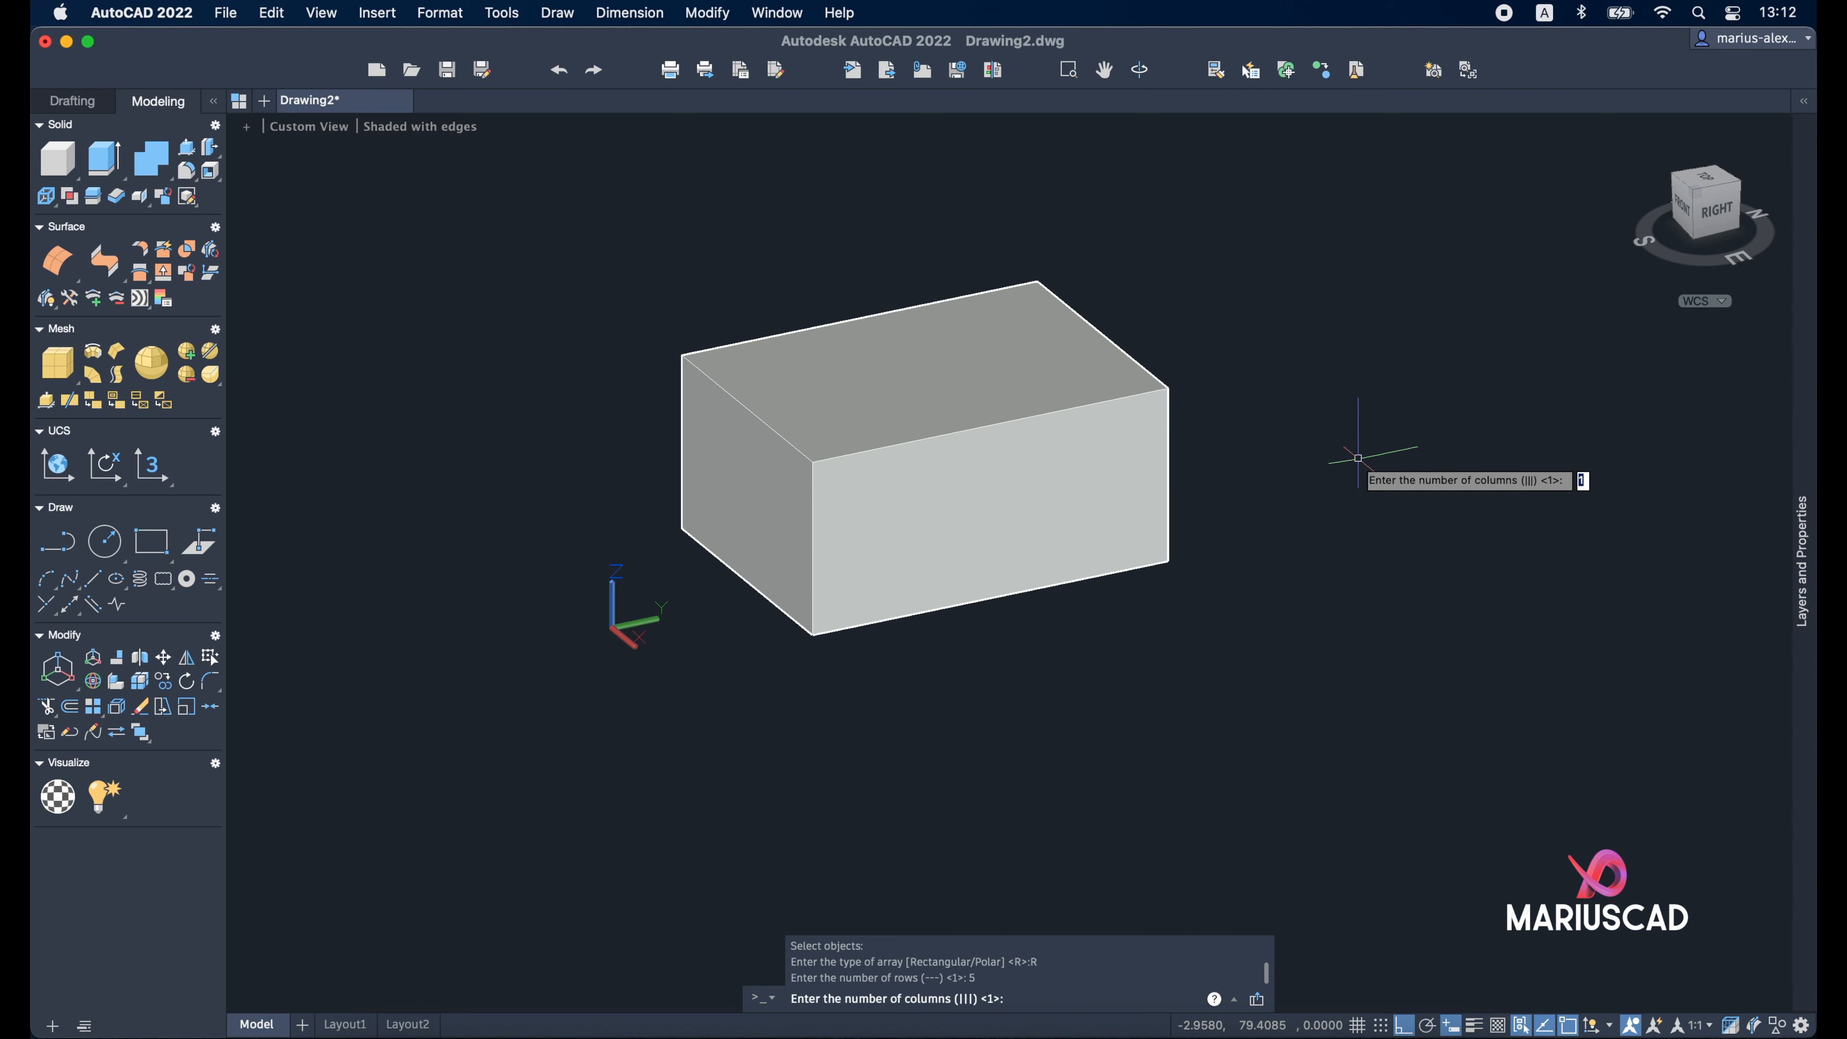
key(Return)
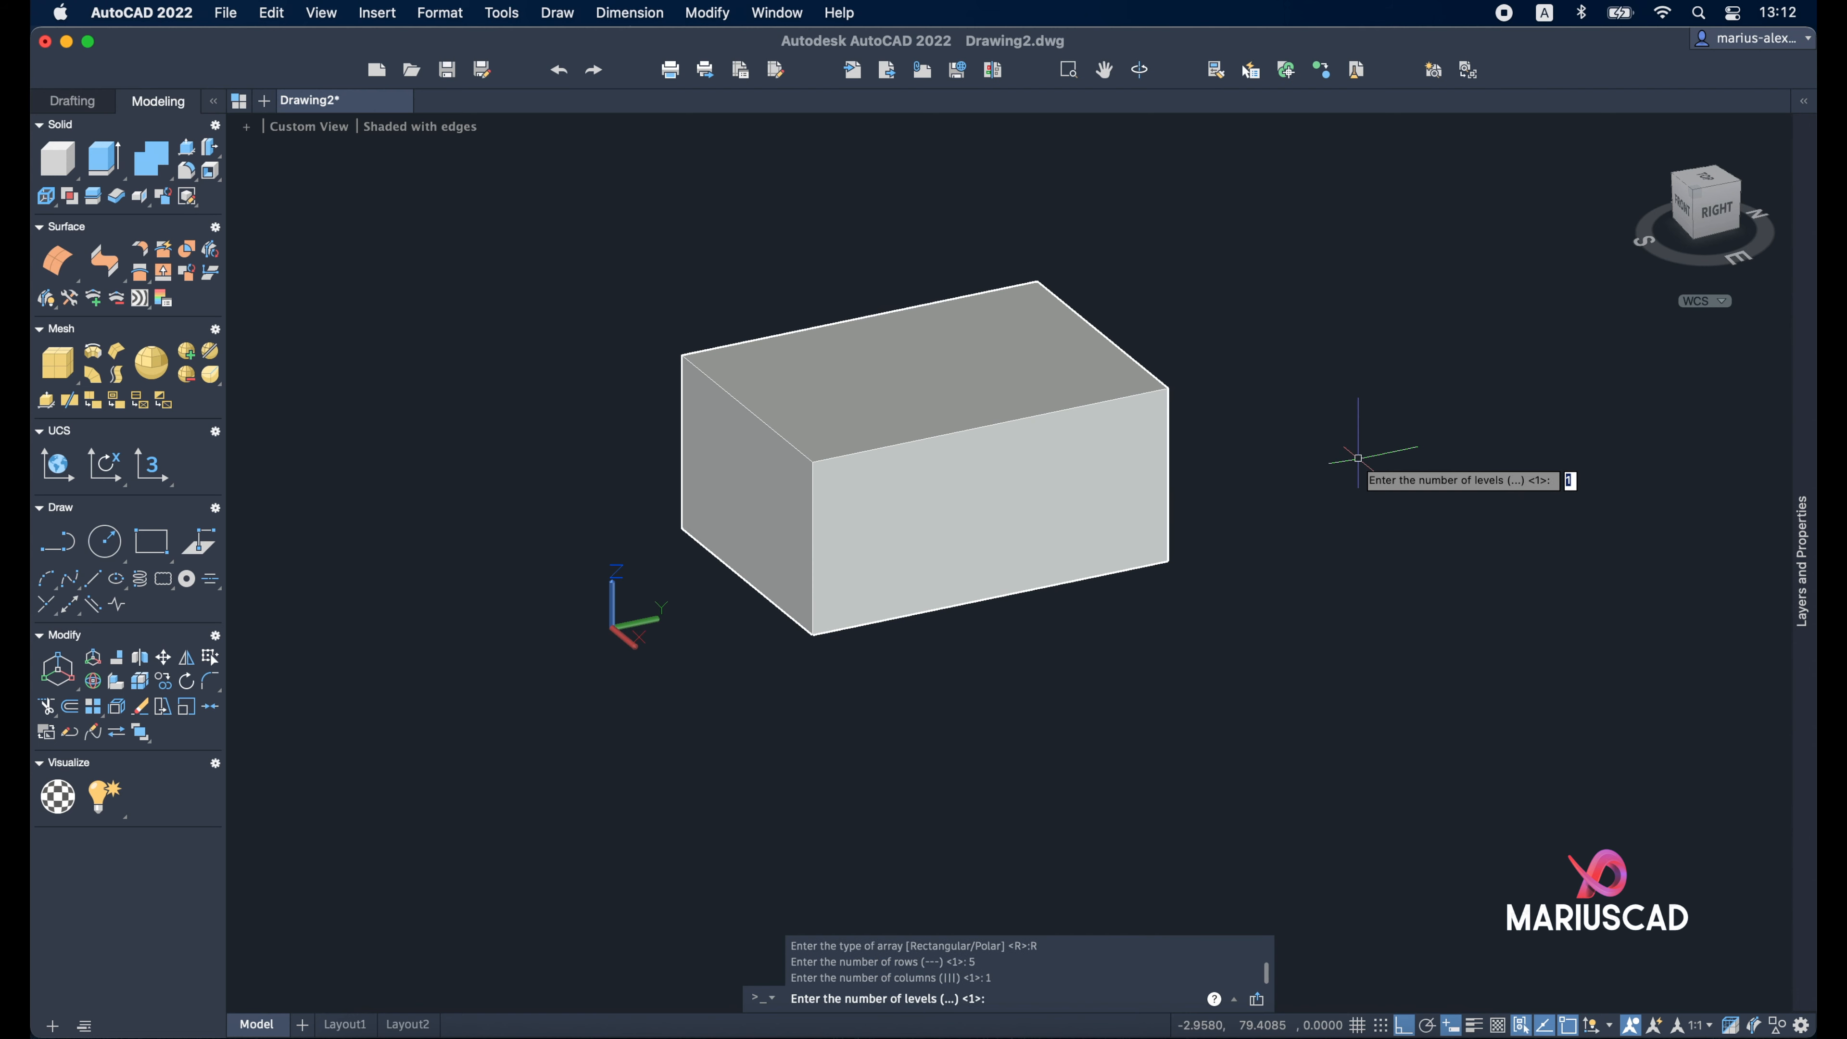
key(Return)
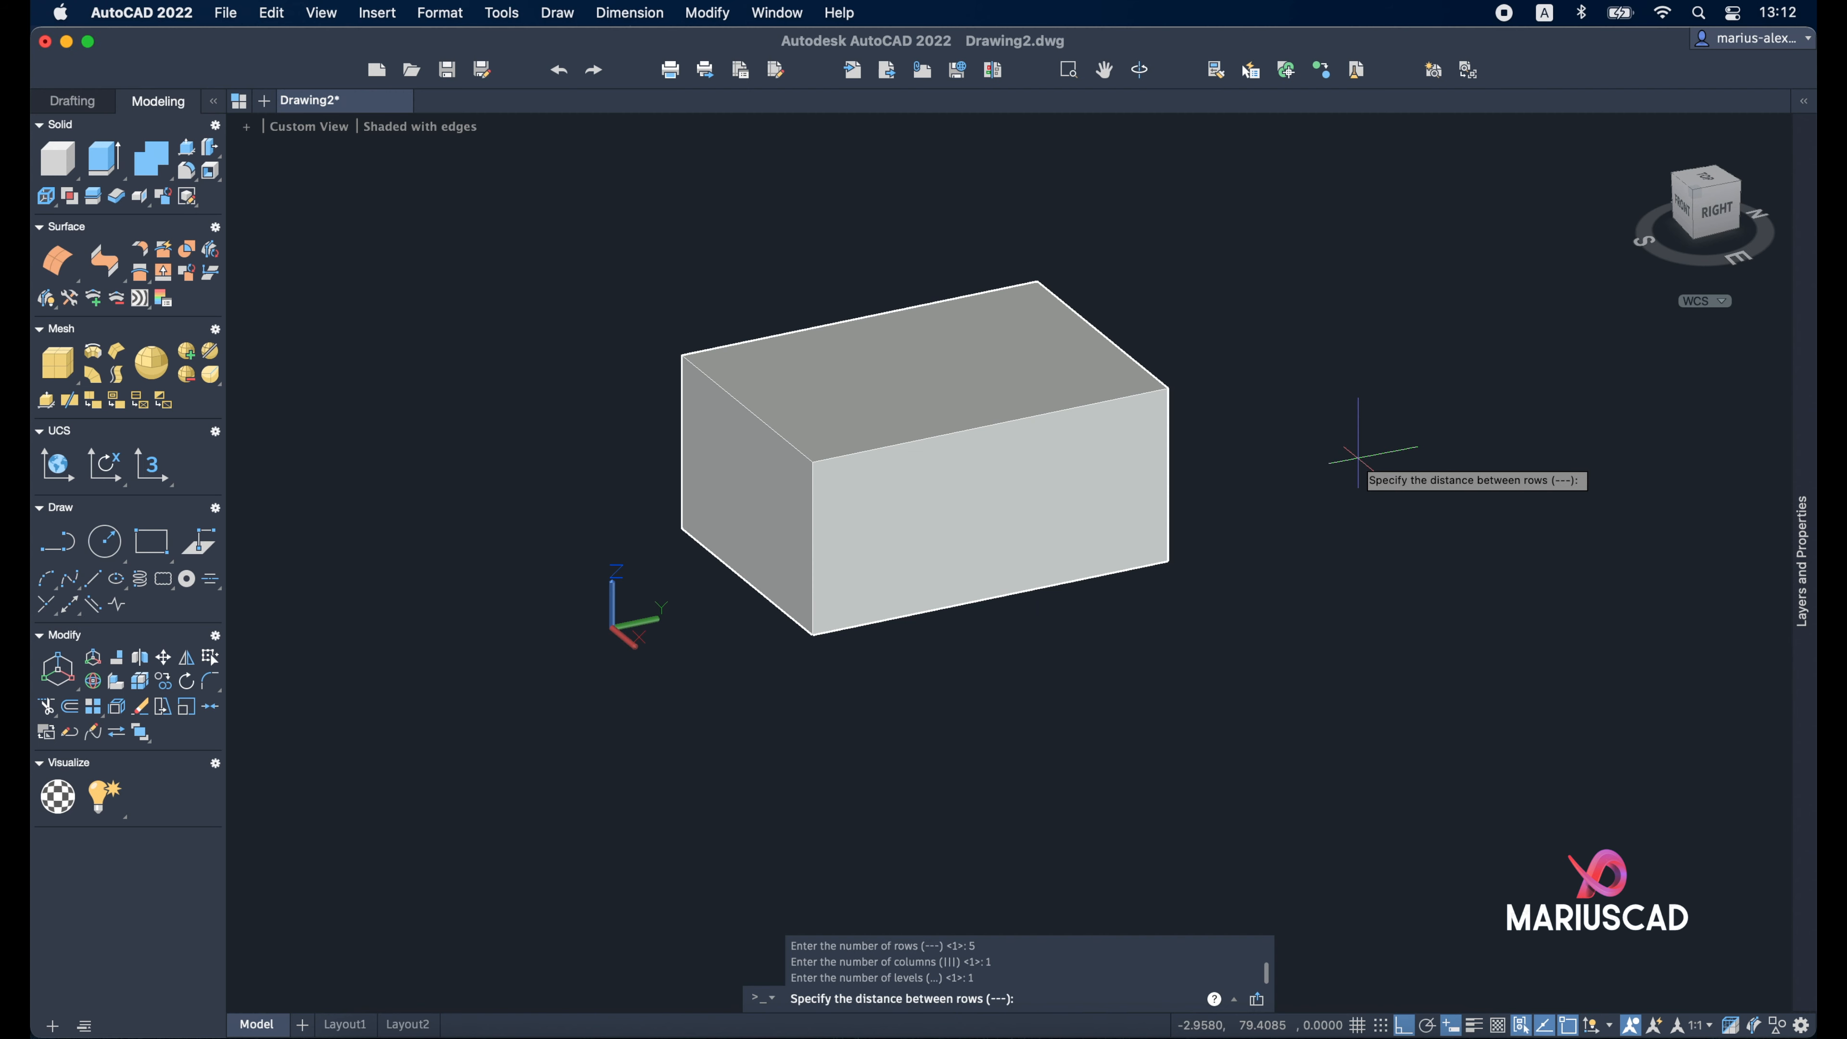
text(100)
key(Return)
Examine the arrayed row of boxes from the side, from above and in an angled 3D view
scroll(1360, 437, down, 8)
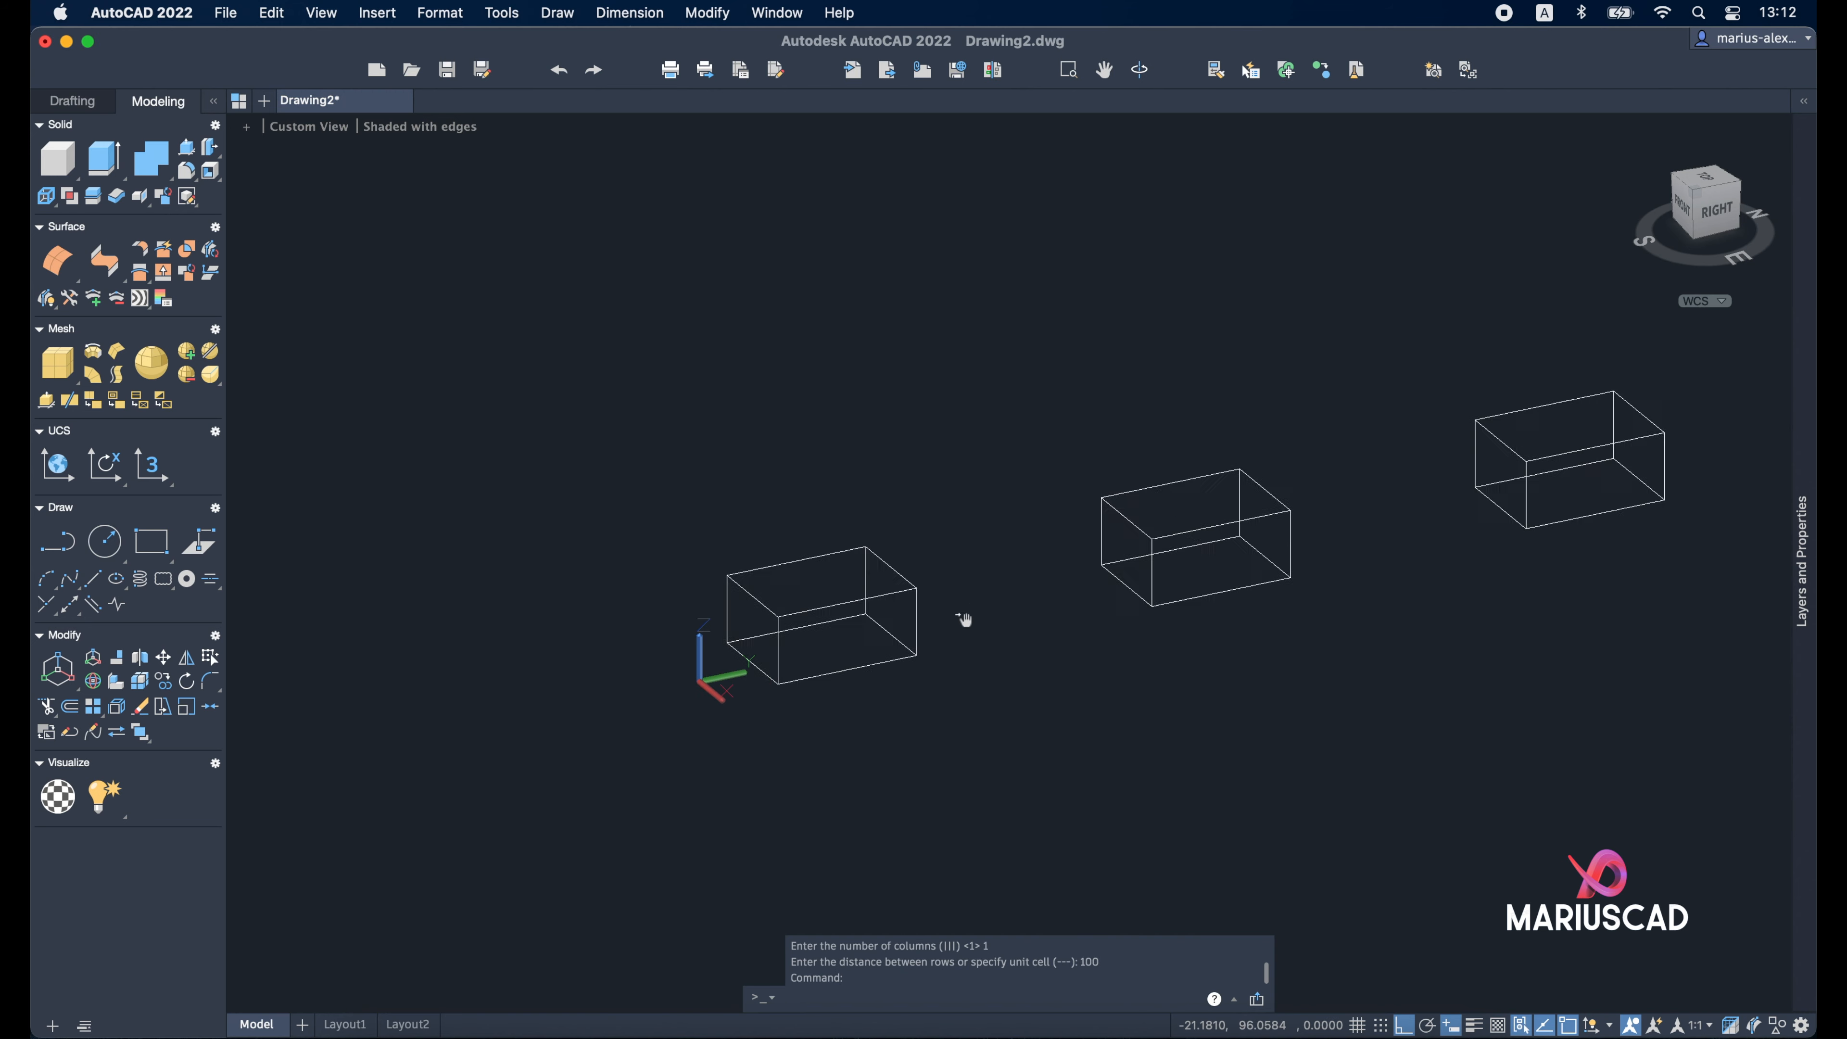
scroll(954, 604, down, 3)
scroll(1042, 659, up, 6)
mouse_move(1086, 647)
shift+middle_down()
mouse_move(1286, 603)
mouse_move(1010, 652)
shift+middle_up()
scroll(1010, 651, down, 3)
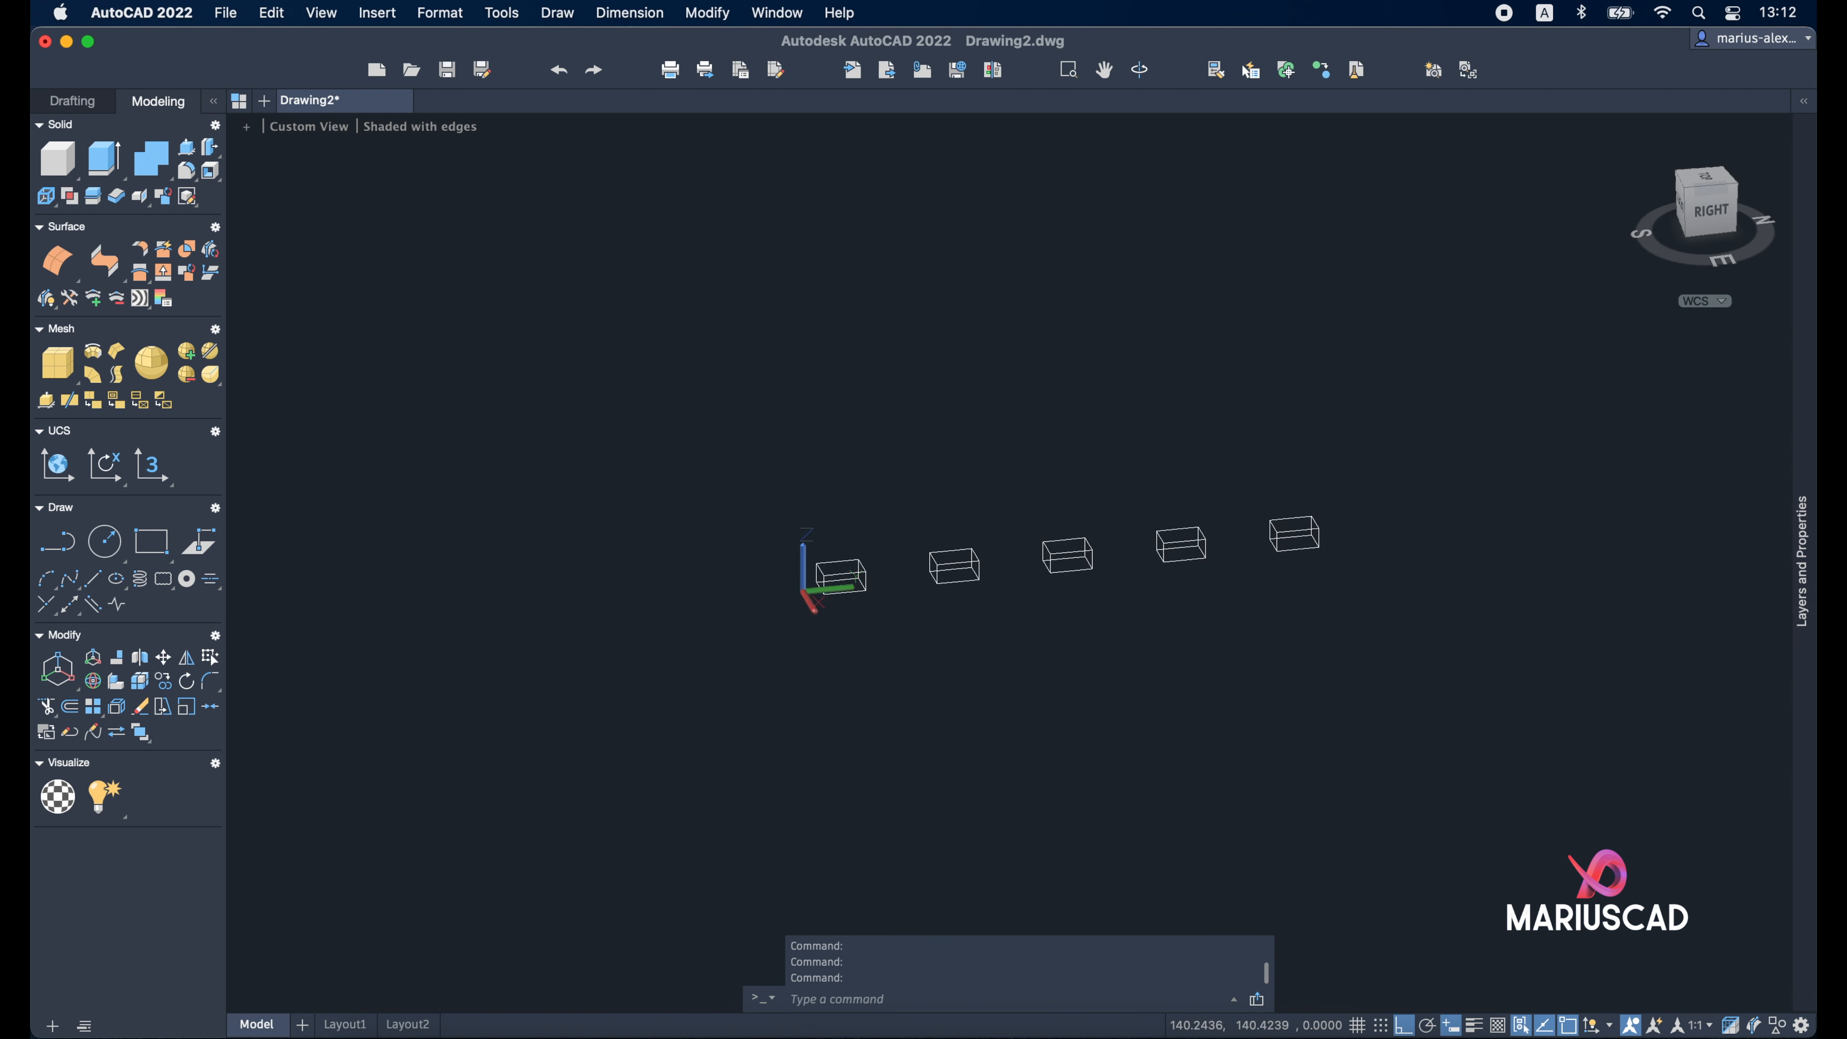
mouse_move(1181, 621)
shift+middle_down()
mouse_move(1299, 655)
mouse_move(1269, 668)
shift+middle_up()
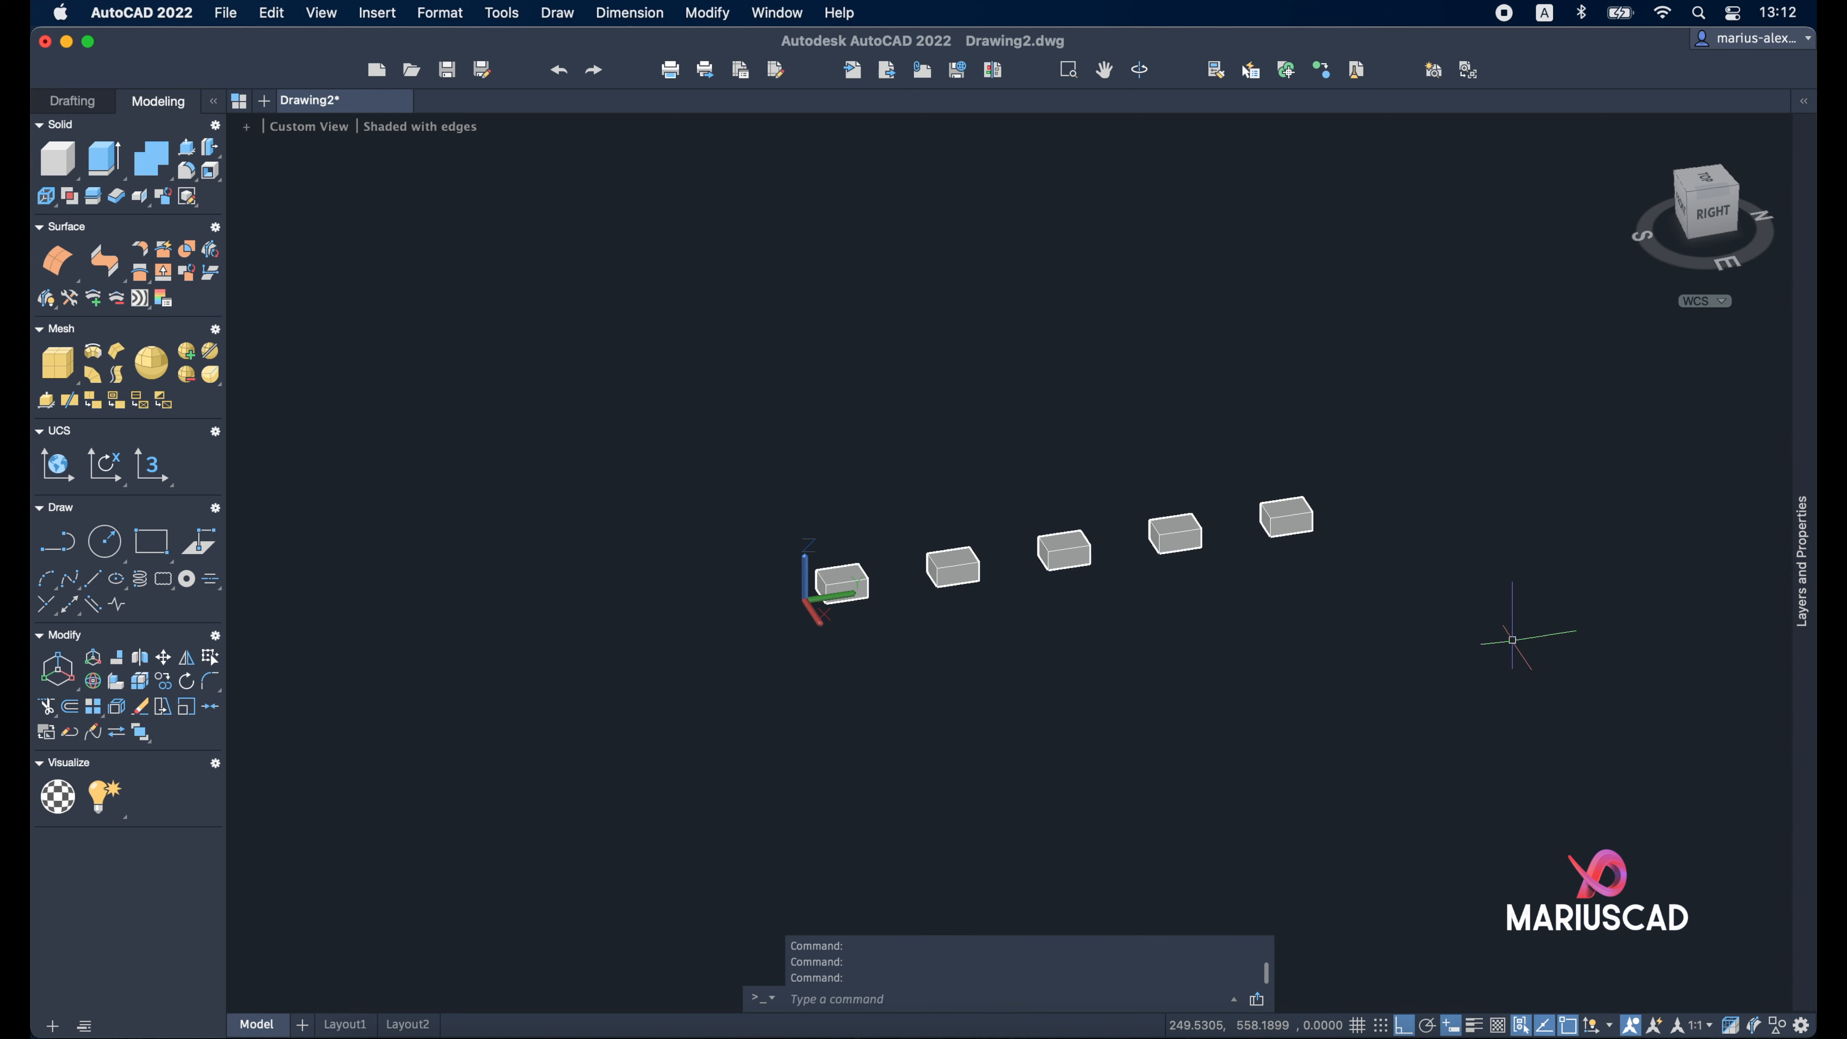
middle_drag(1532, 553, 1492, 607)
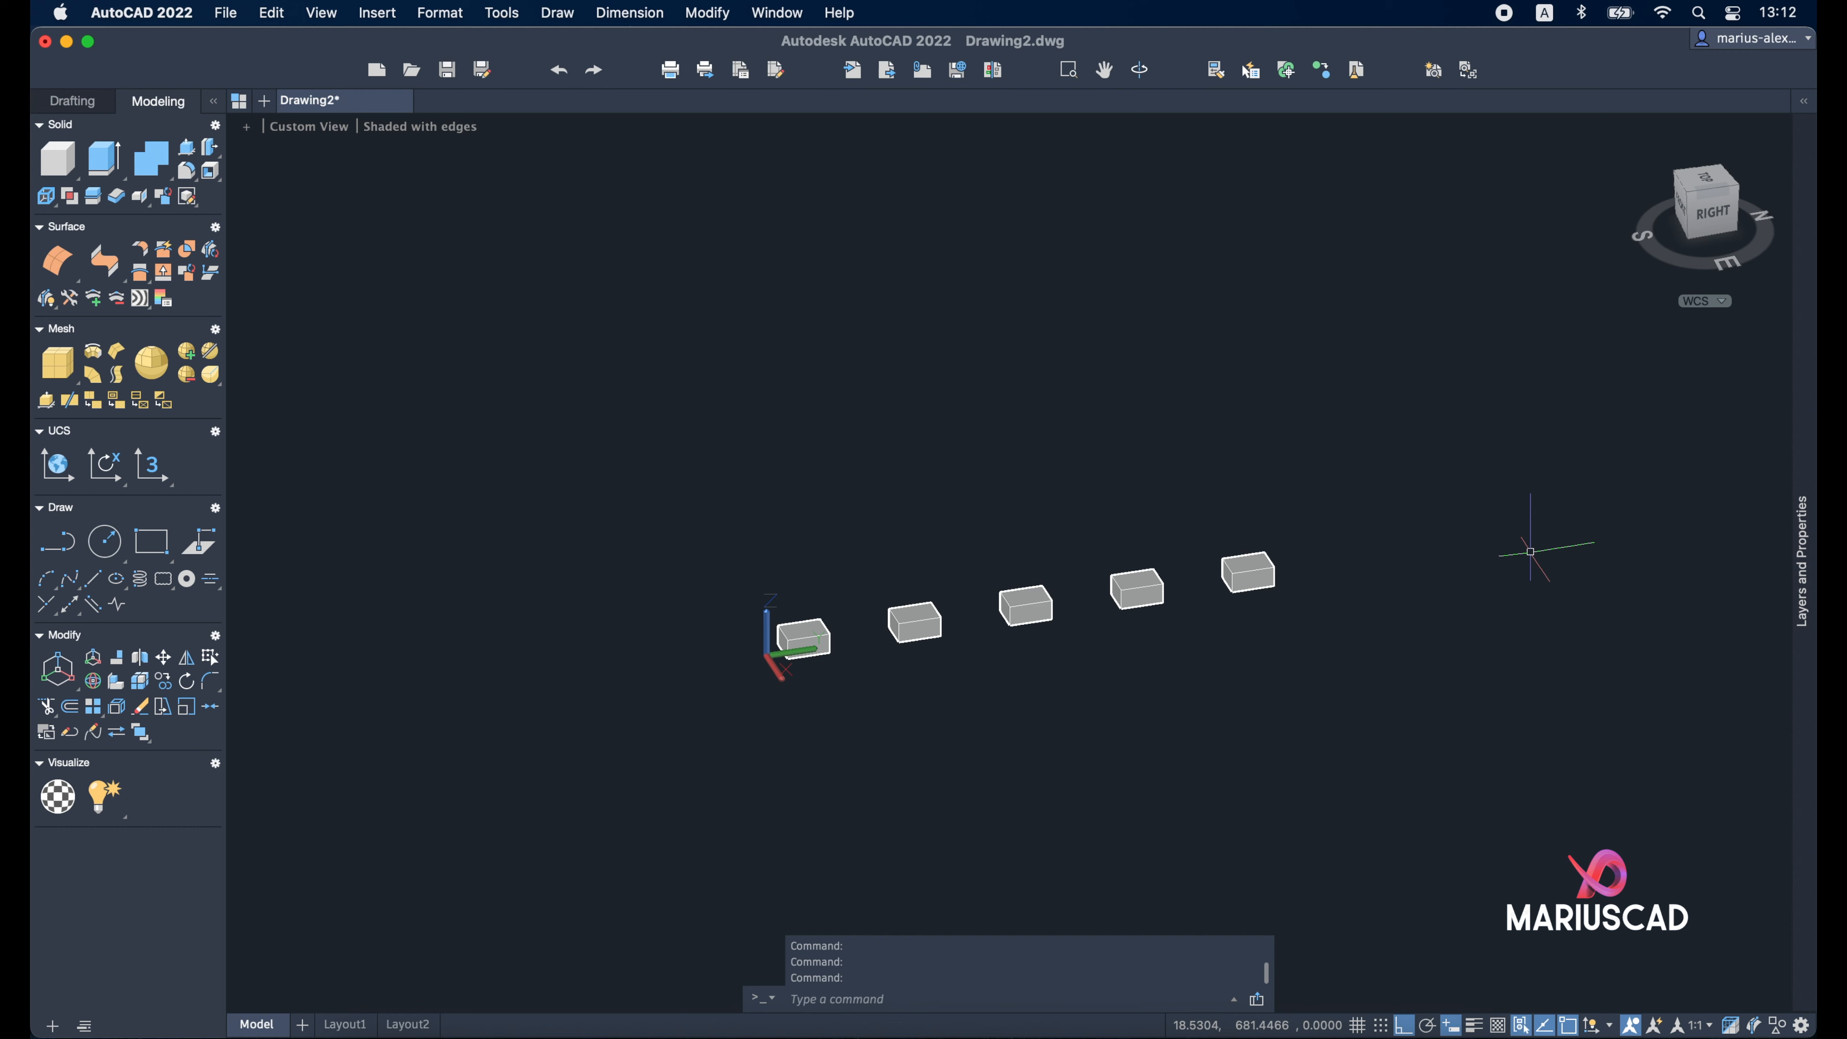
shift+middle_drag(1525, 549, 1526, 615)
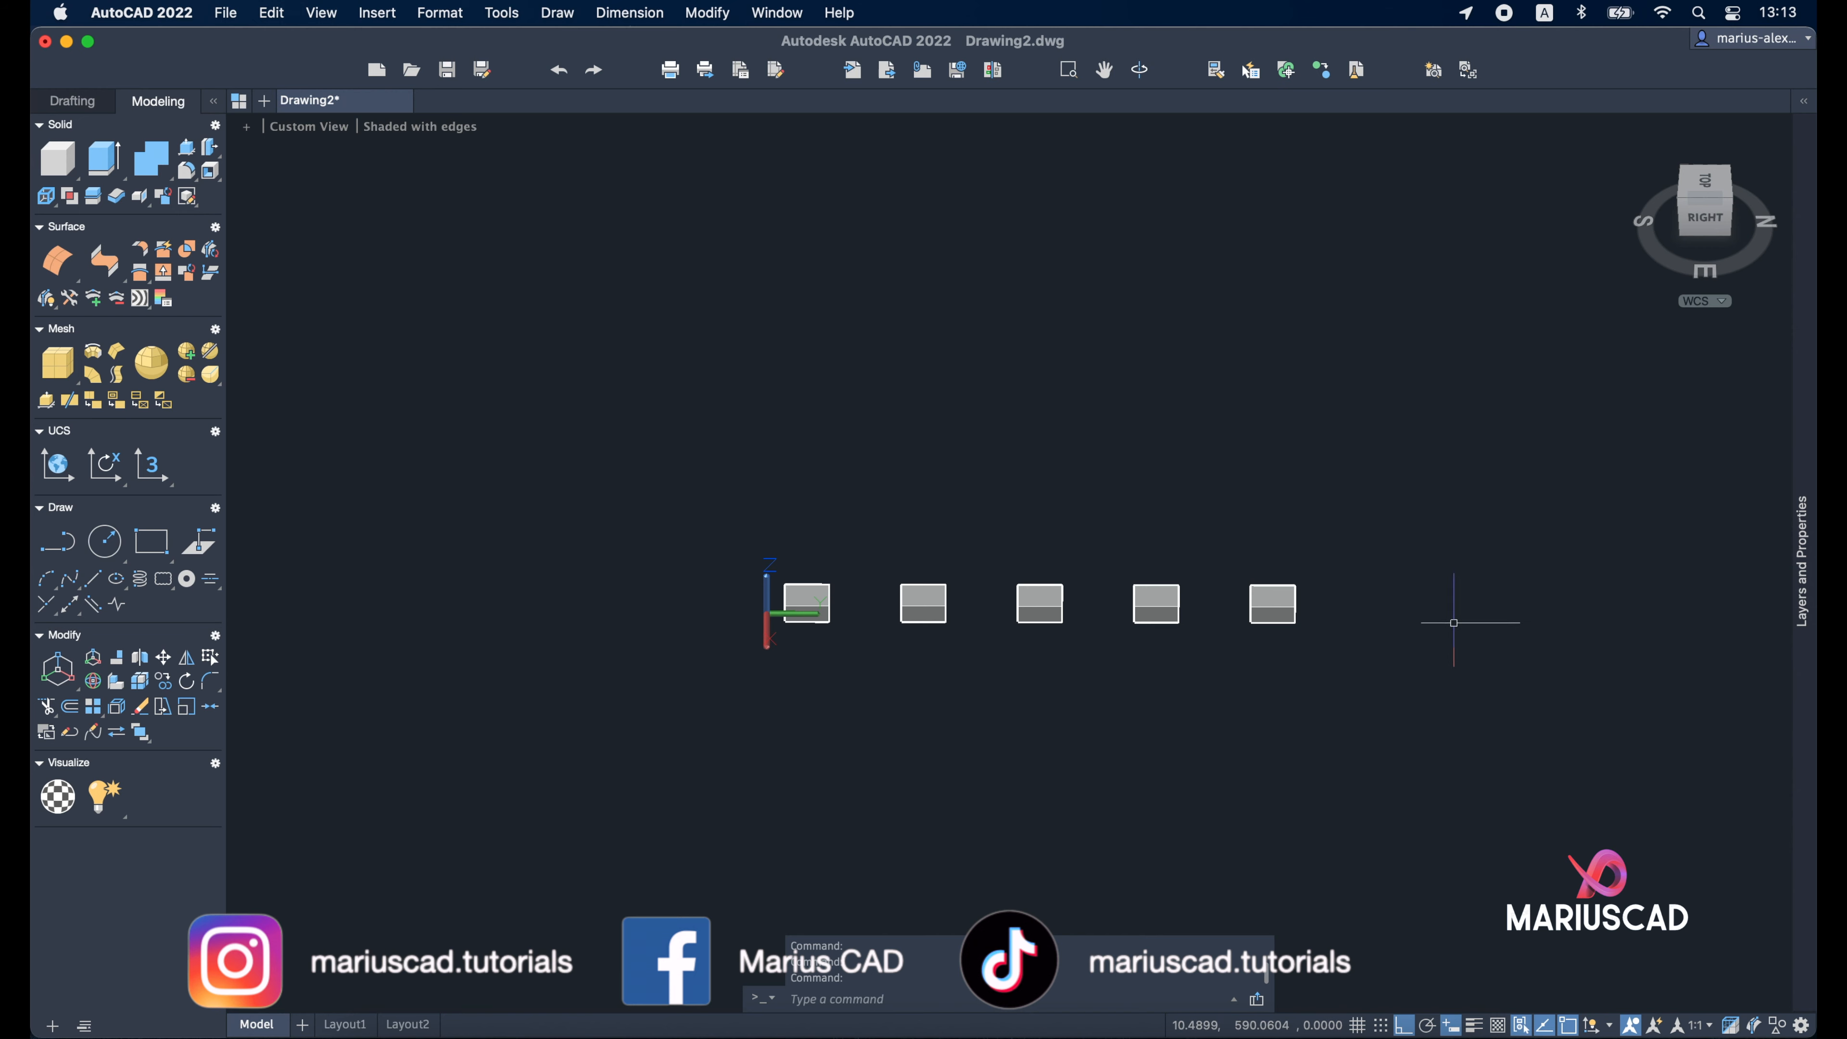
shift+middle_drag(1472, 627, 1563, 452)
shift+middle_drag(973, 729, 1019, 724)
mouse_move(1364, 626)
shift+middle_down()
mouse_move(1323, 611)
mouse_move(1348, 617)
shift+middle_up()
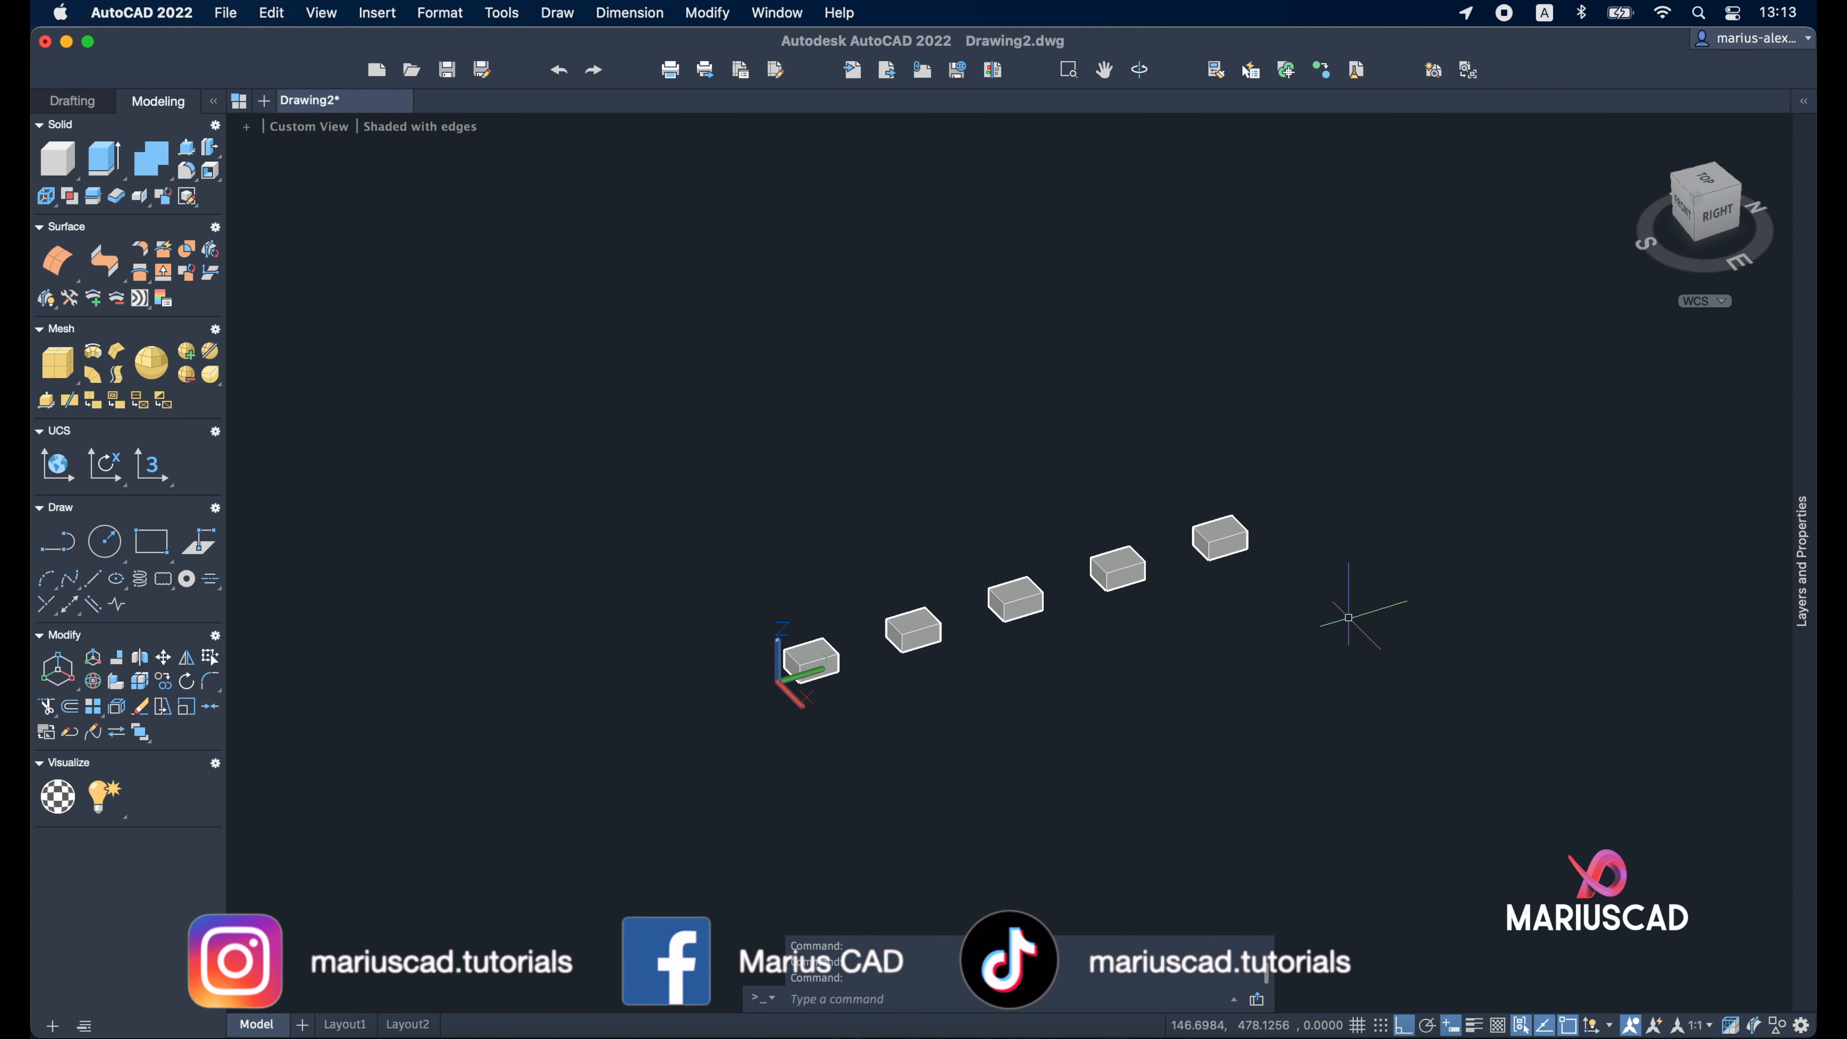
mouse_move(1303, 590)
shift+middle_down()
mouse_move(1254, 585)
mouse_move(1328, 499)
mouse_move(1331, 632)
mouse_move(1297, 590)
shift+middle_up()
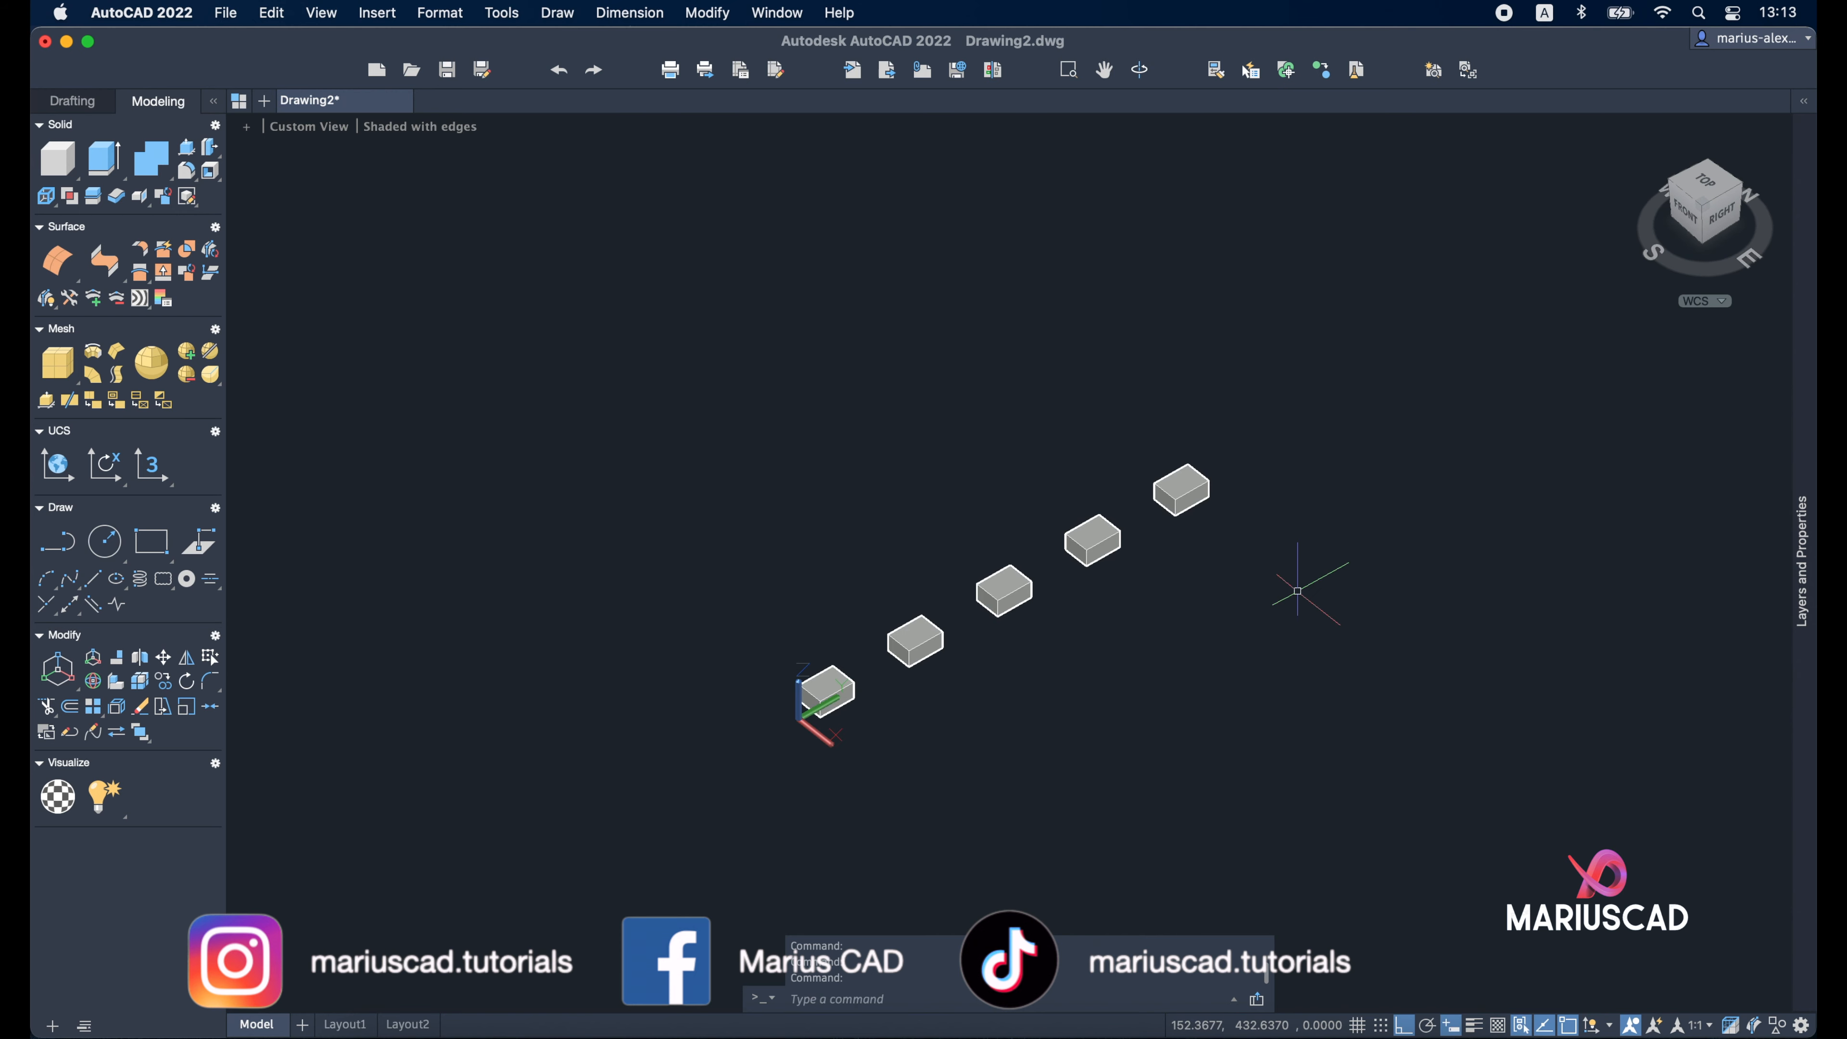